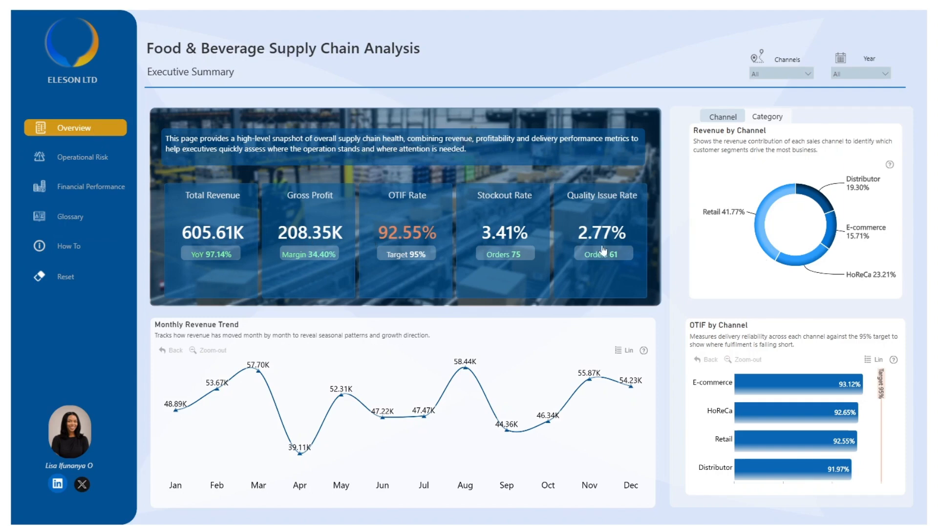
- Examine the Executive Summary page's cards and charts, opening the How To navigation guide and closing it again
mouse_move(607, 238)
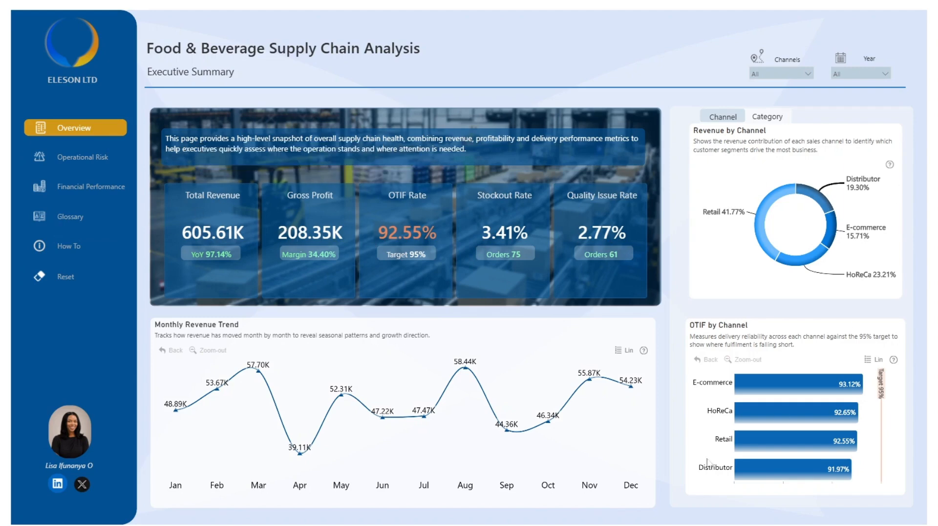
mouse_move(450, 425)
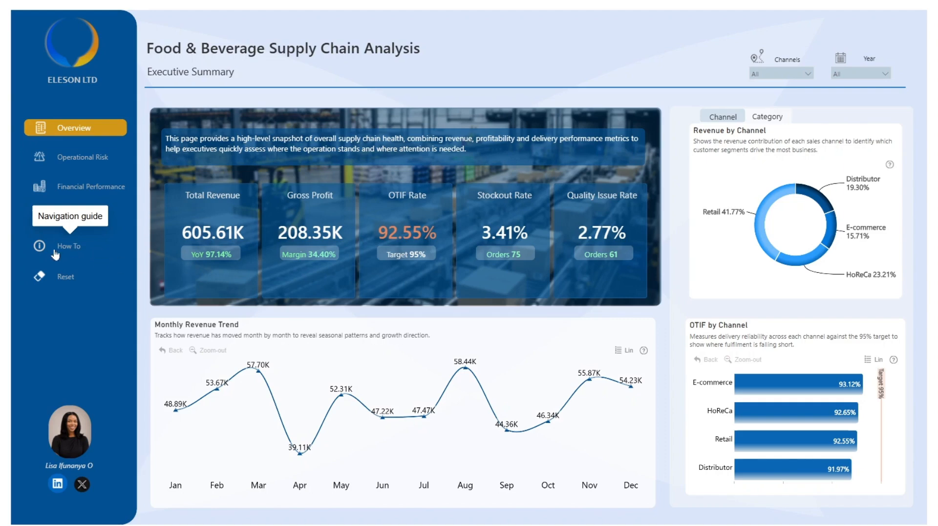
left_click(70, 249)
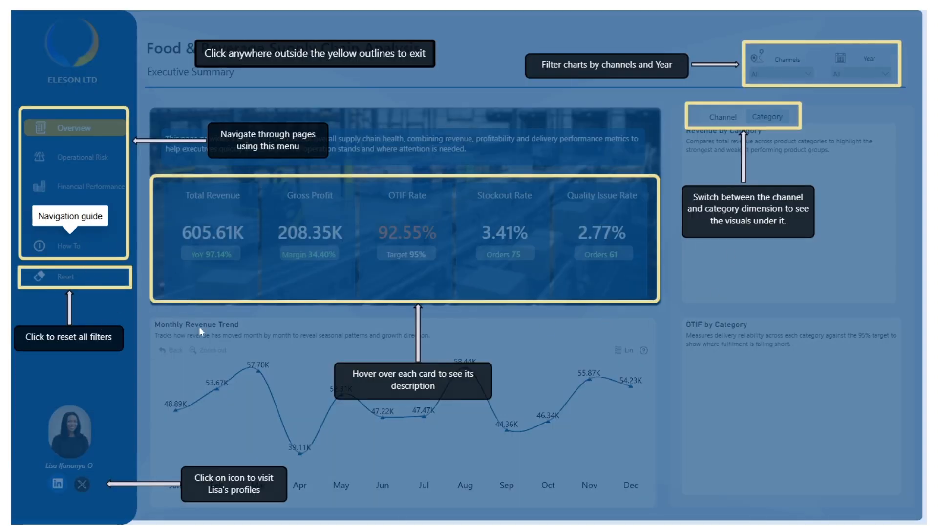
left_click(604, 367)
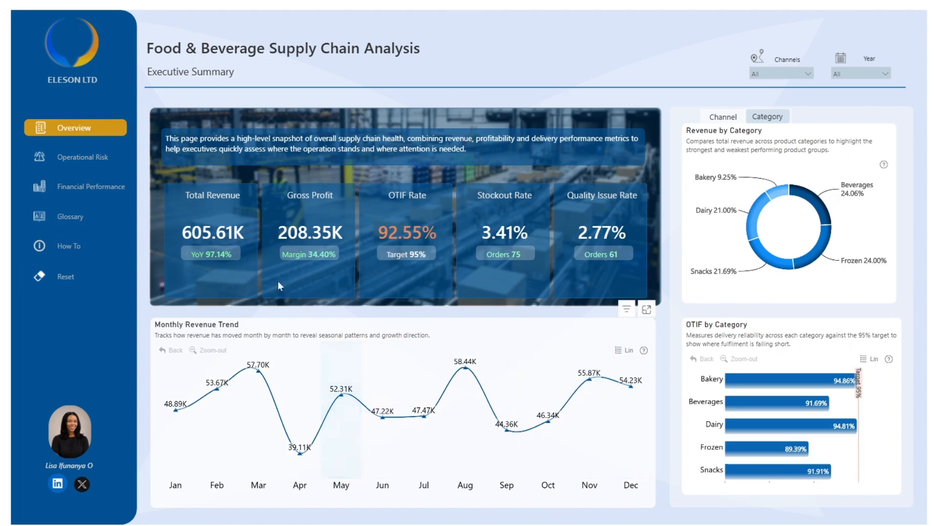
mouse_move(189, 237)
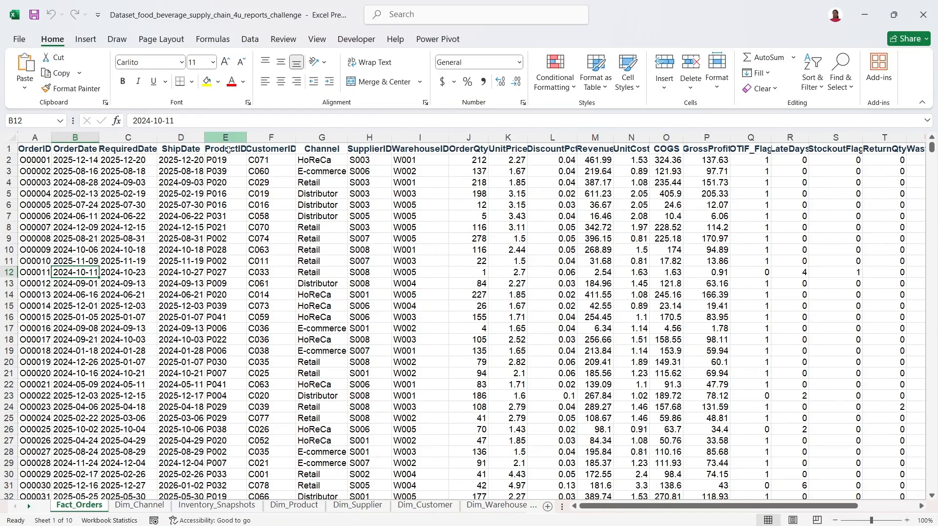
- Look through the dataset workbook's sheets and review the DAX formulas of all measures on the PowerBI_Measures sheet
left_click(131, 507)
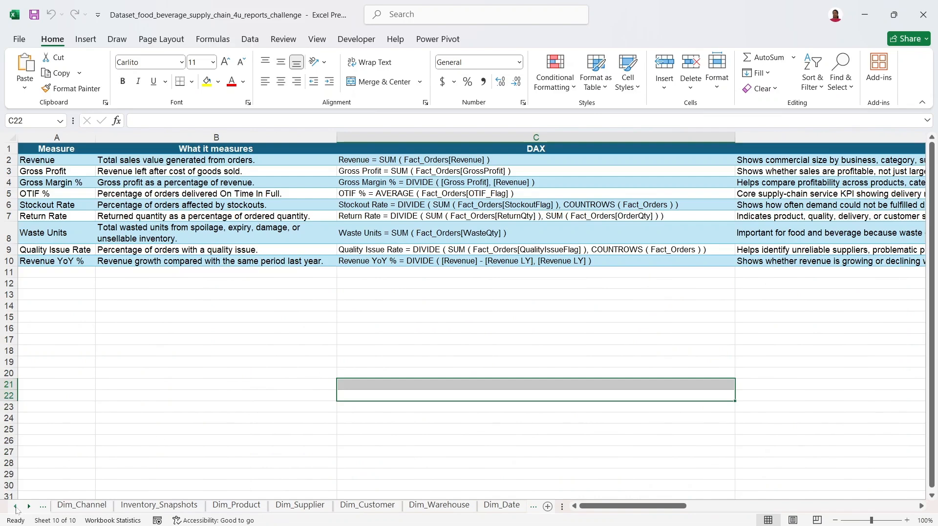
left_click(16, 507)
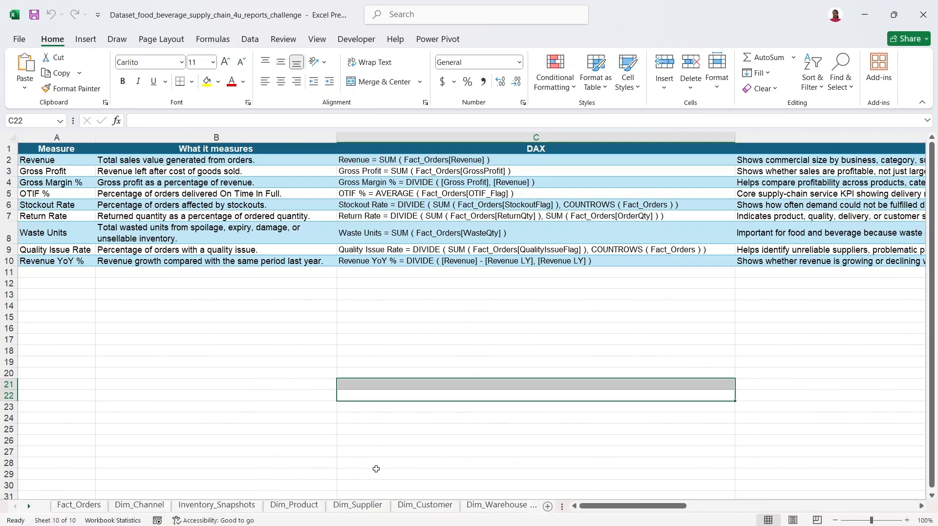
left_click(29, 508)
left_click(29, 507)
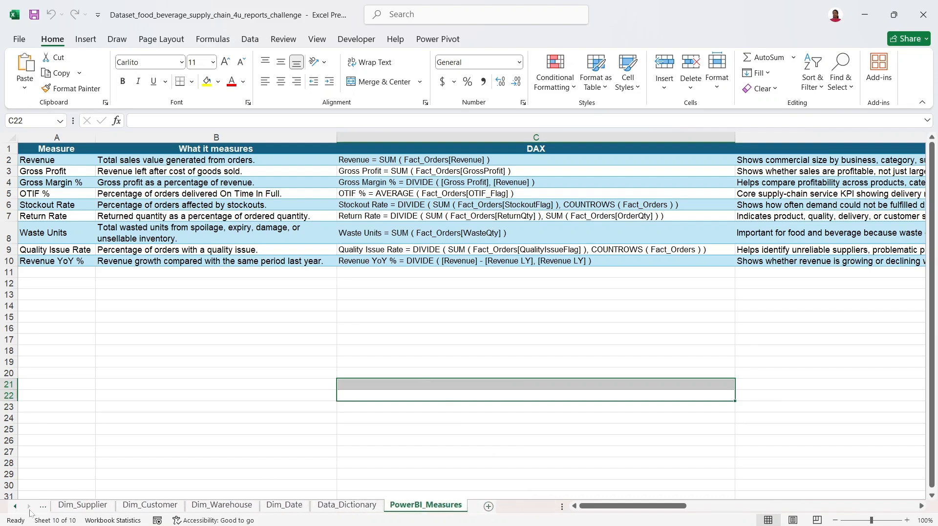
left_click_drag(466, 160, 473, 258)
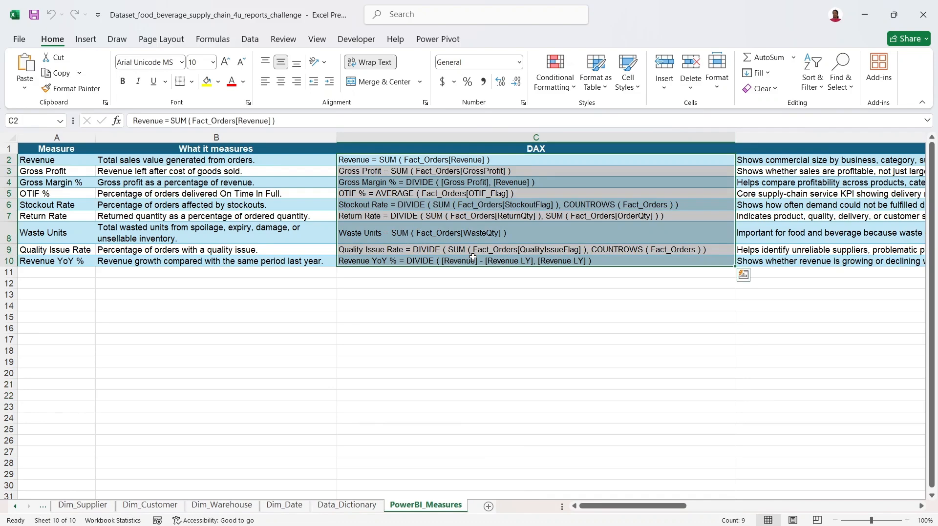
left_click(479, 296)
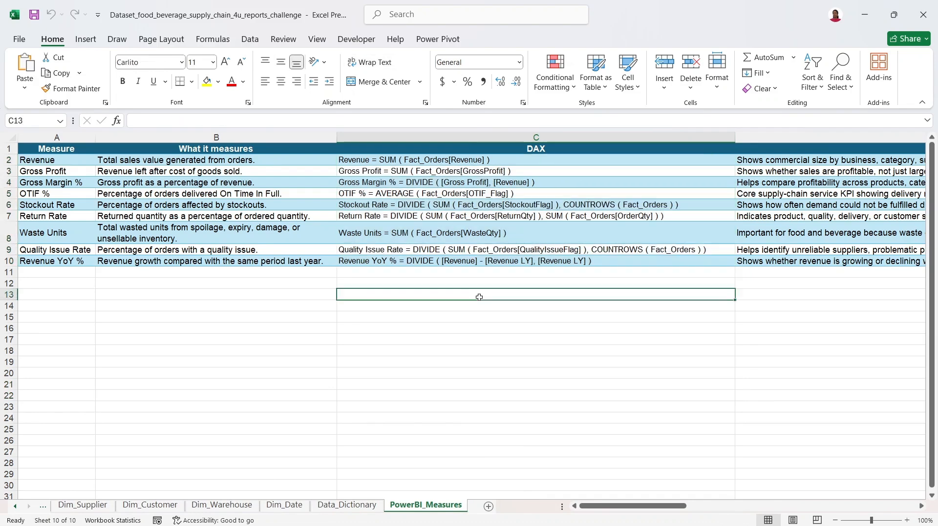
left_click_drag(507, 162, 505, 268)
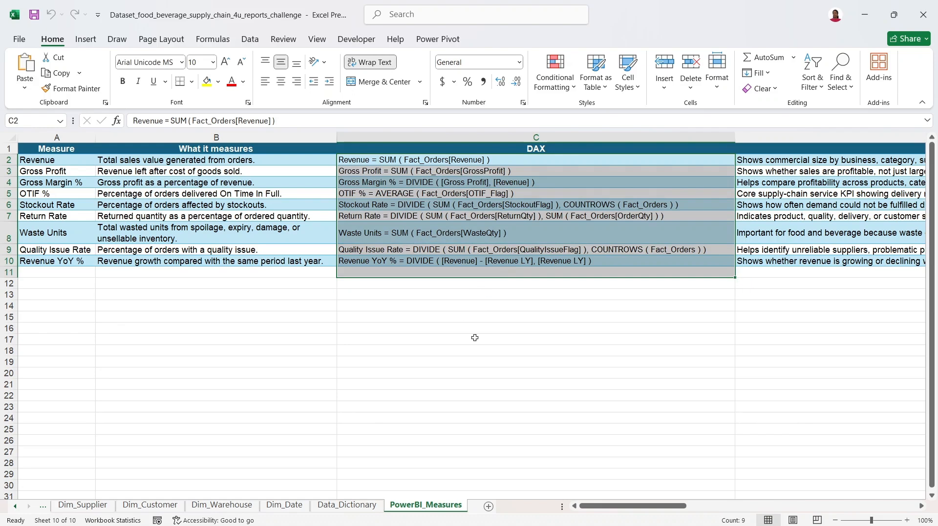
- Review the supplier table on the Dim_Supplier sheet, return to the first sheet names and minimize the workbook
left_click(90, 507)
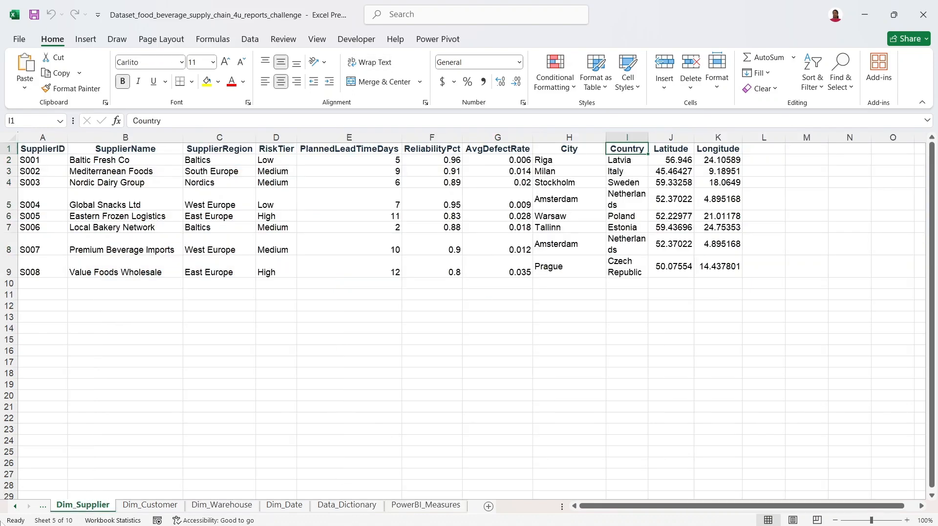
left_click(15, 507)
left_click(15, 507)
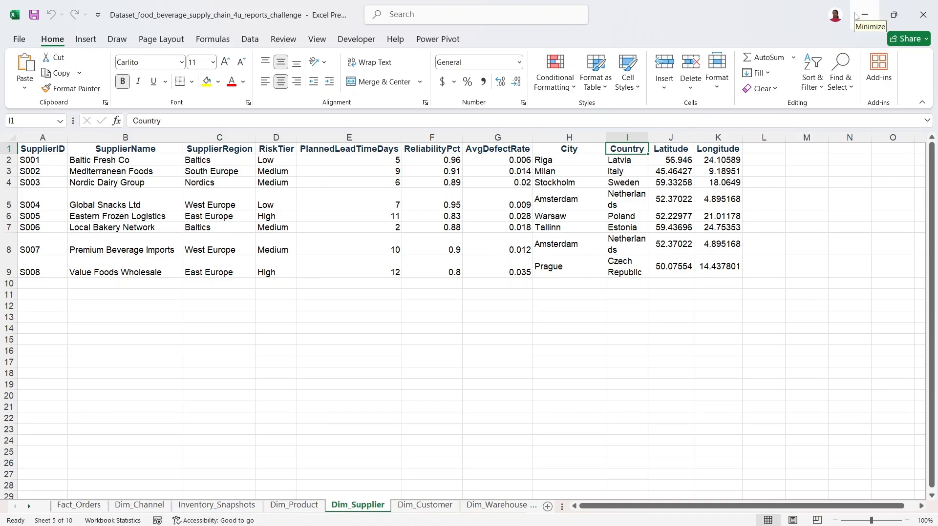
left_click(865, 15)
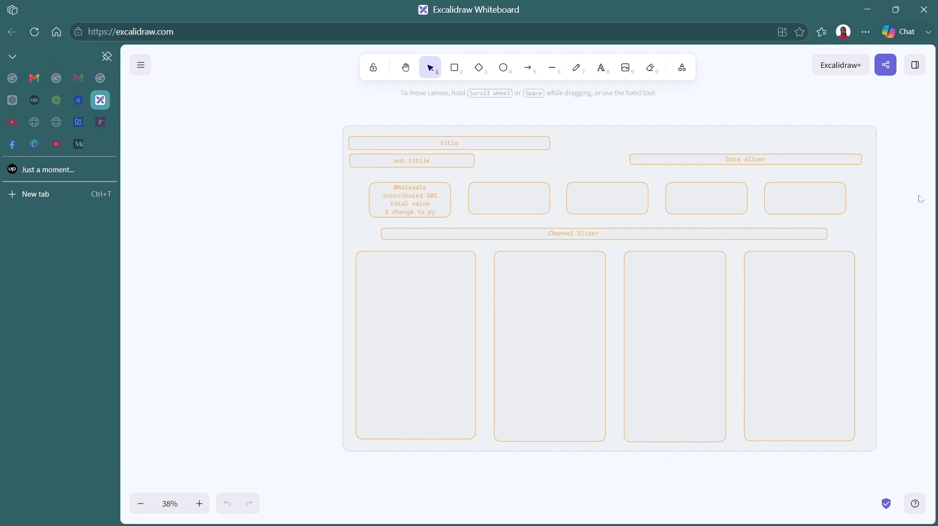
- Draw a large rounded rectangle on an empty area of the Excalidraw whiteboard as the dashboard frame and adjust its corners
left_click(858, 67)
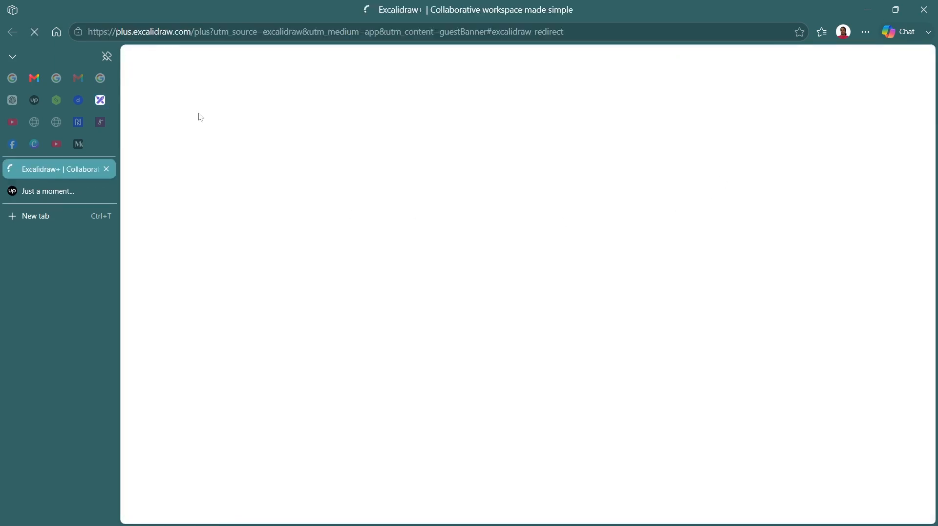
left_click(105, 102)
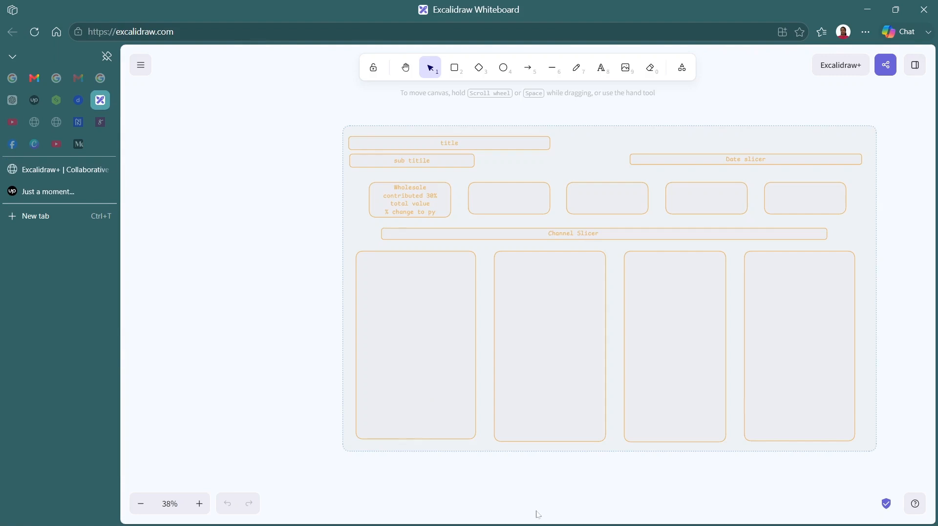
left_click(379, 171)
scroll(545, 329, "down", 10)
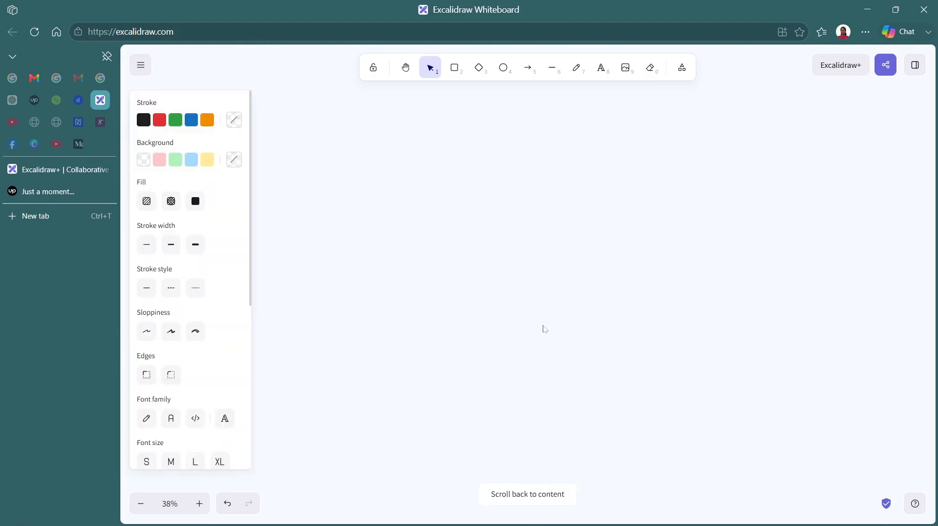
left_click_drag(545, 329, 547, 265)
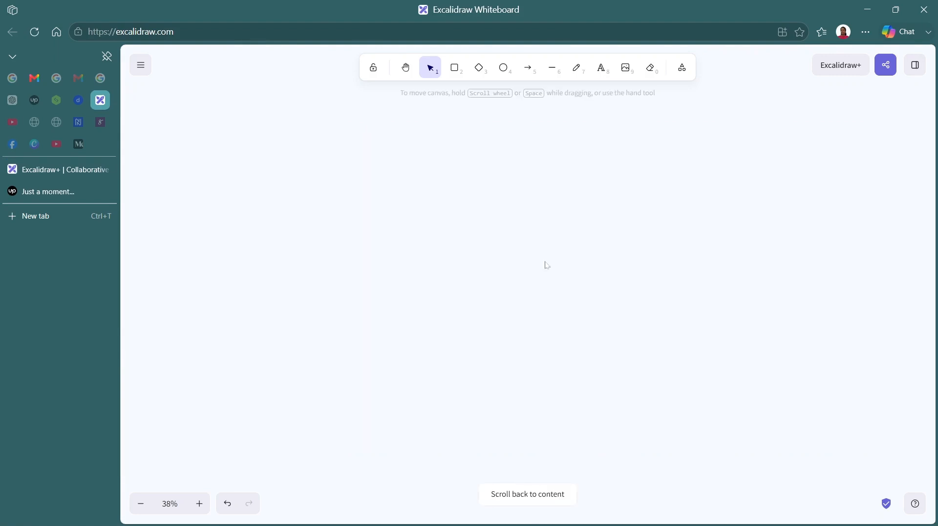
left_click(455, 68)
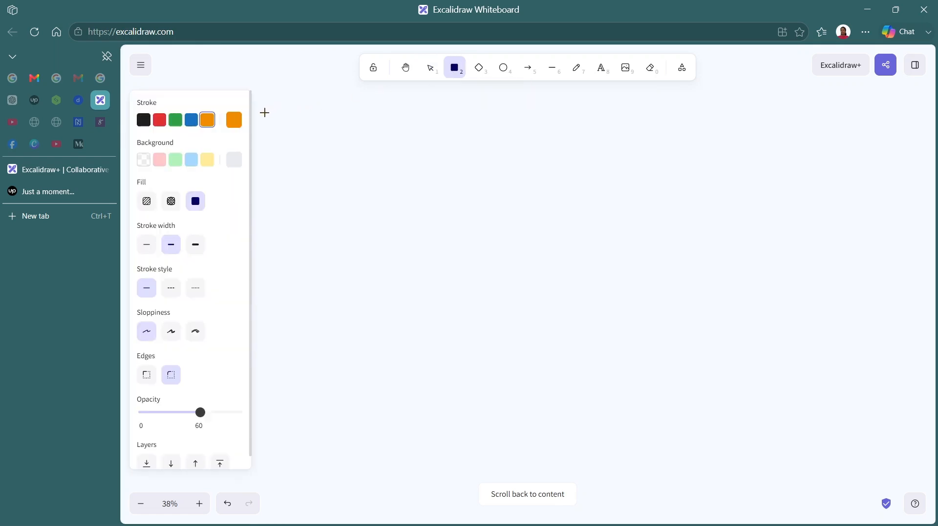
mouse_move(264, 113)
left_mouse_down()
mouse_move(482, 182)
mouse_move(718, 372)
mouse_move(850, 464)
mouse_move(875, 453)
mouse_move(891, 465)
left_mouse_up()
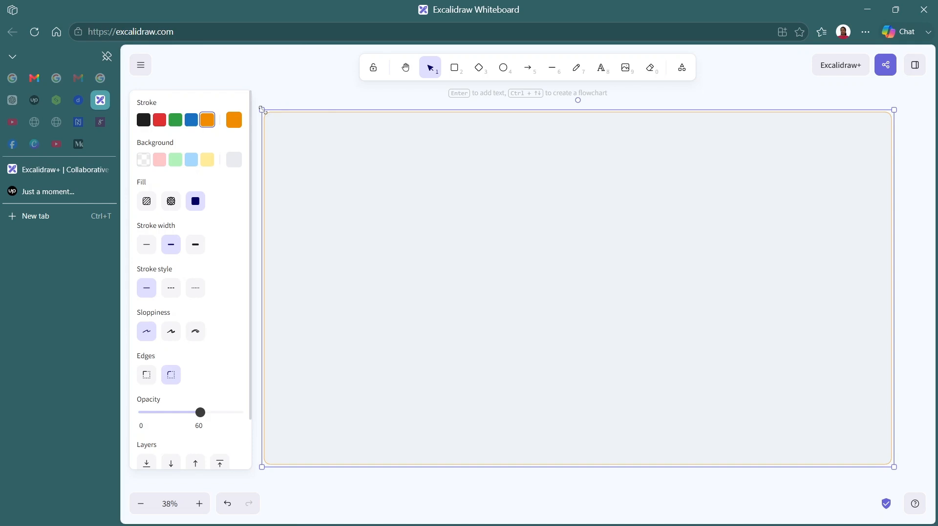
left_click_drag(262, 110, 265, 107)
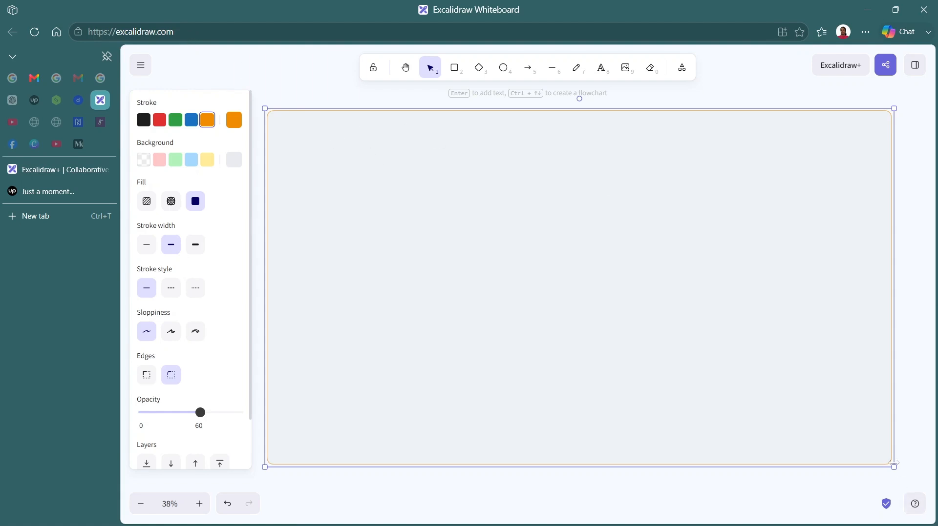
left_click_drag(889, 465, 889, 458)
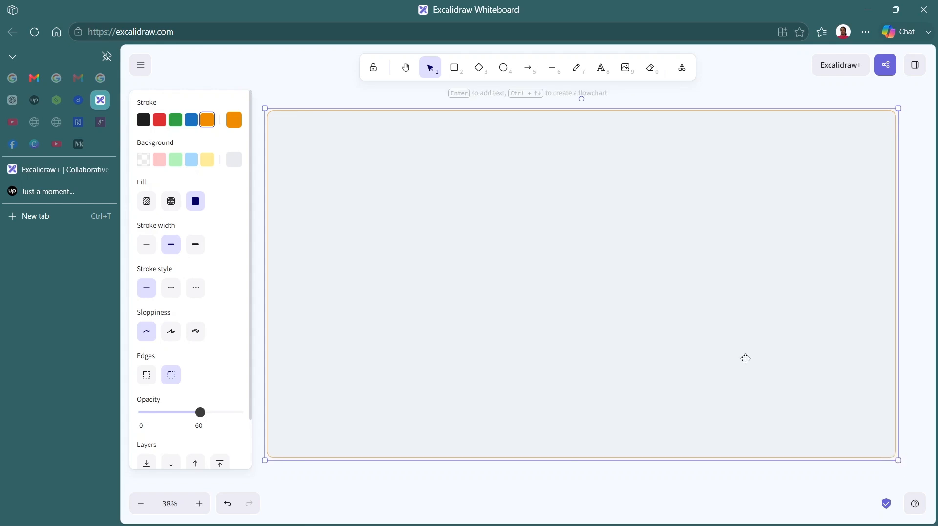
left_click(356, 87)
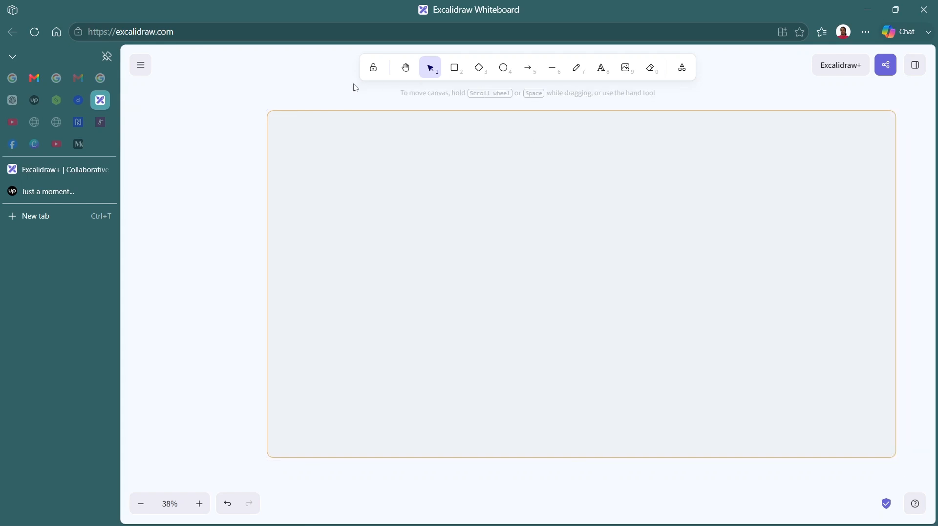
- Draw a tall sidebar rectangle along the frame's left edge and two wide panels stacked beside it
left_click(456, 68)
mouse_move(276, 115)
left_mouse_down()
mouse_move(303, 140)
mouse_move(364, 255)
mouse_move(355, 372)
mouse_move(363, 456)
left_mouse_up()
left_click(454, 69)
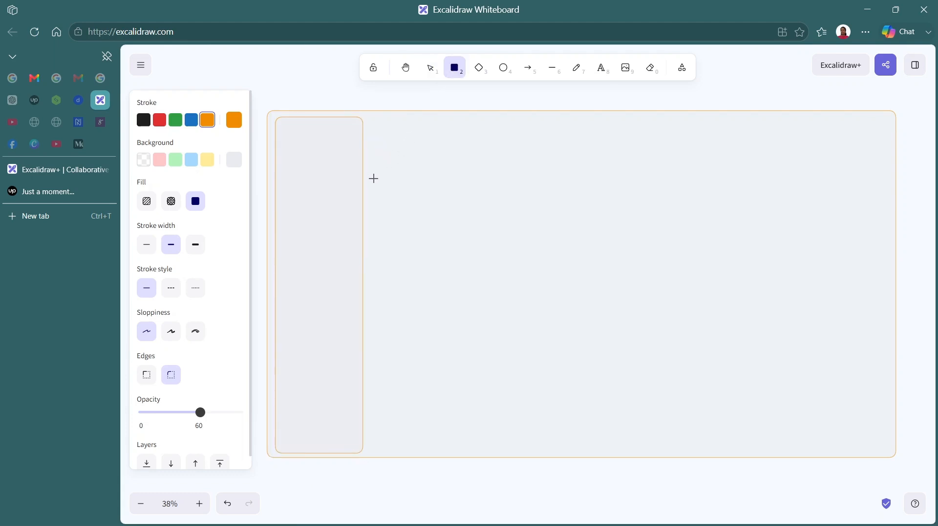
left_click_drag(374, 179, 712, 323)
left_click(455, 69)
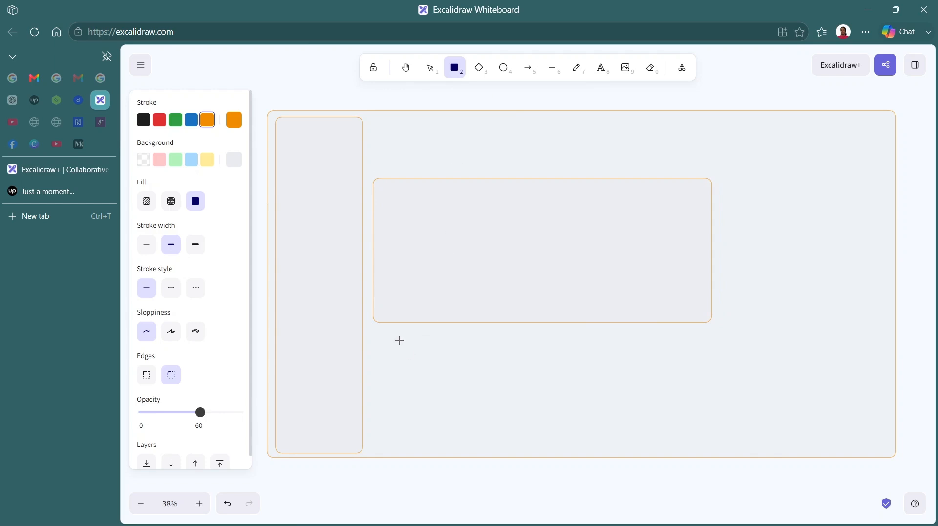
left_click_drag(382, 334, 723, 448)
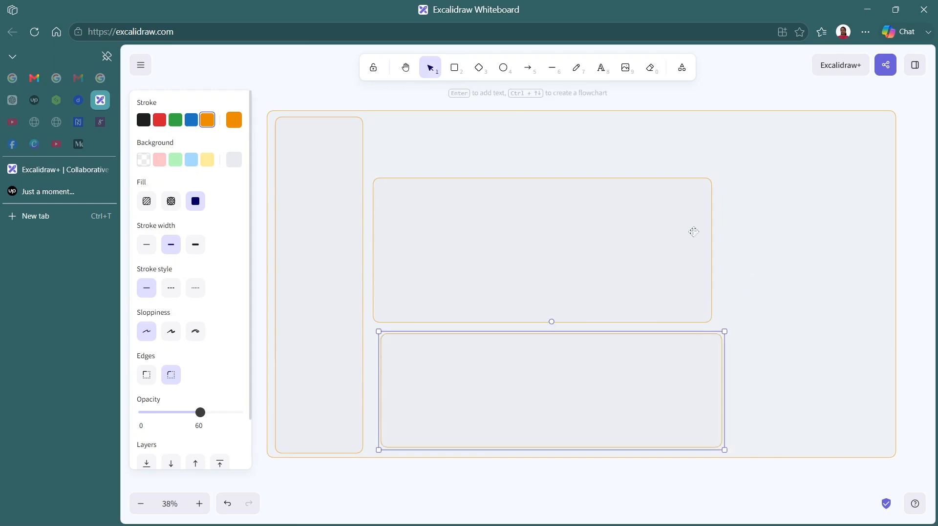
- Draw two smaller panels stacked to the right of the wide panels inside the frame
left_click(455, 67)
left_click_drag(746, 181, 886, 312)
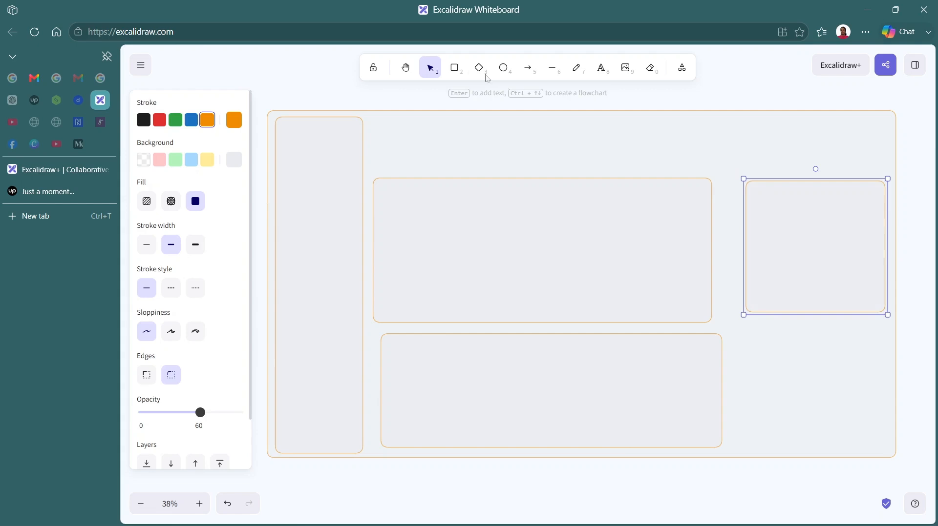
left_click(455, 68)
left_click_drag(754, 332, 887, 446)
- Move and resize the four content panels so their edges line up with narrow, even gaps
left_click_drag(837, 415, 834, 415)
left_click(770, 313)
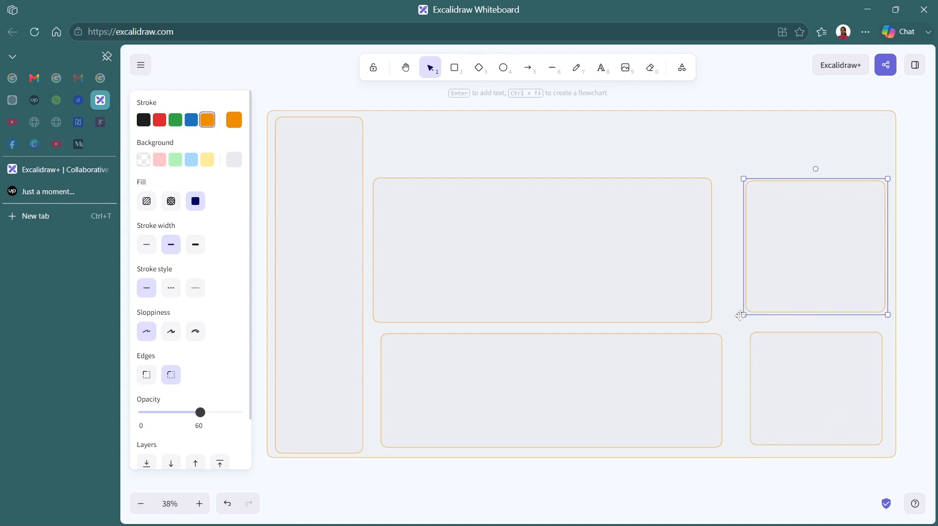
left_click_drag(743, 315, 740, 321)
left_click(752, 352)
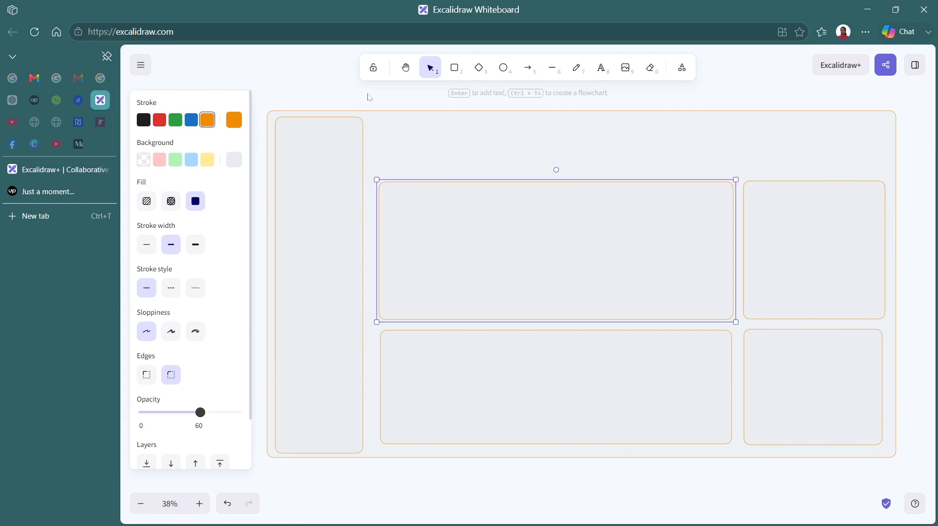
left_click(374, 100)
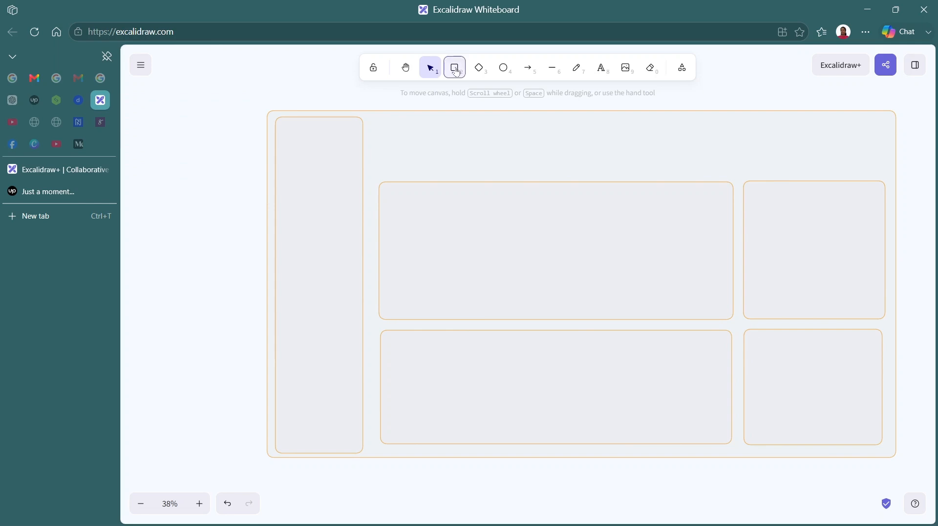
- Draw a small slicer box above the upper-right panel and place a copy of it alongside
left_click(454, 68)
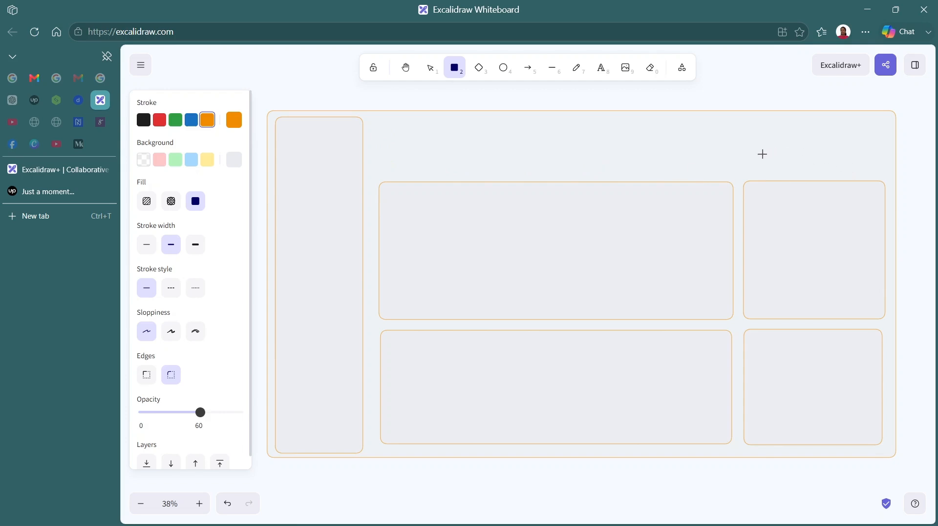
left_click_drag(761, 153, 808, 161)
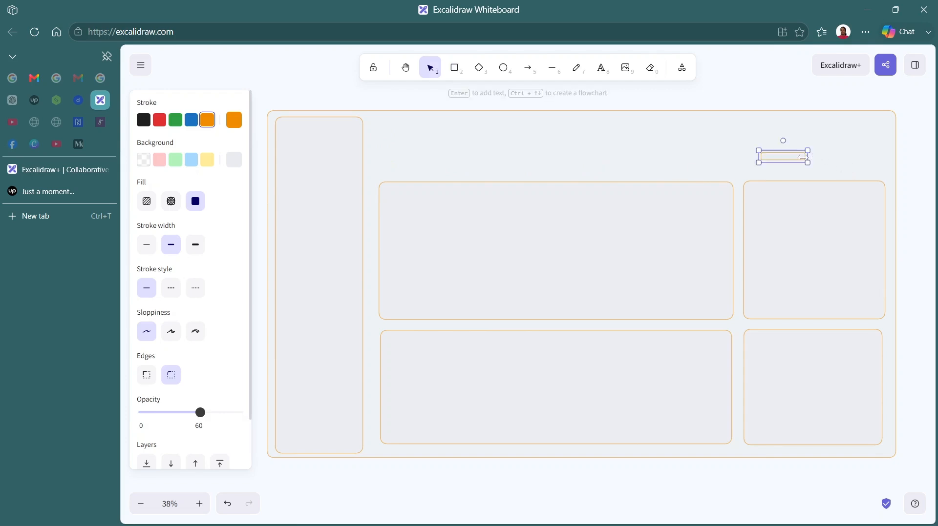
key("ctrl+v")
left_click_drag(796, 156, 836, 154)
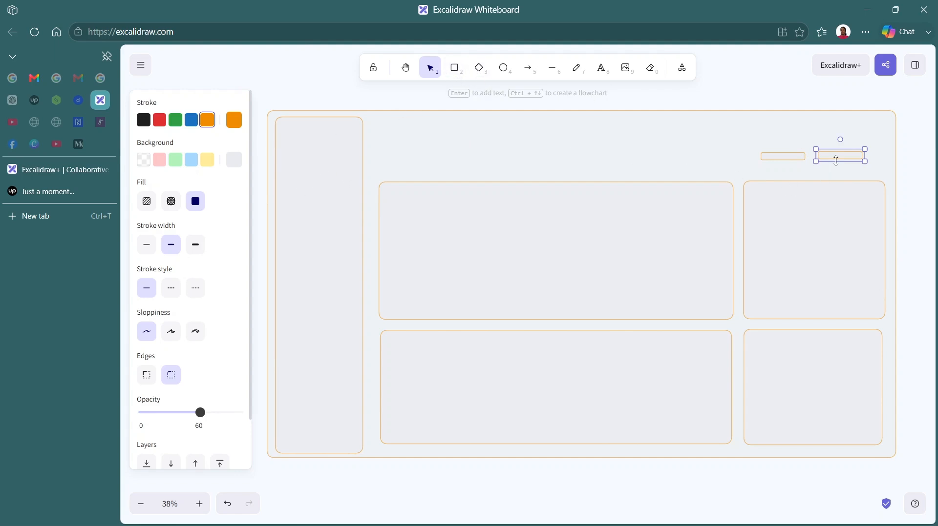
- Place four copies of the small slicer box in the sidebar, stacked vertically below its top area
left_click_drag(837, 159, 322, 215)
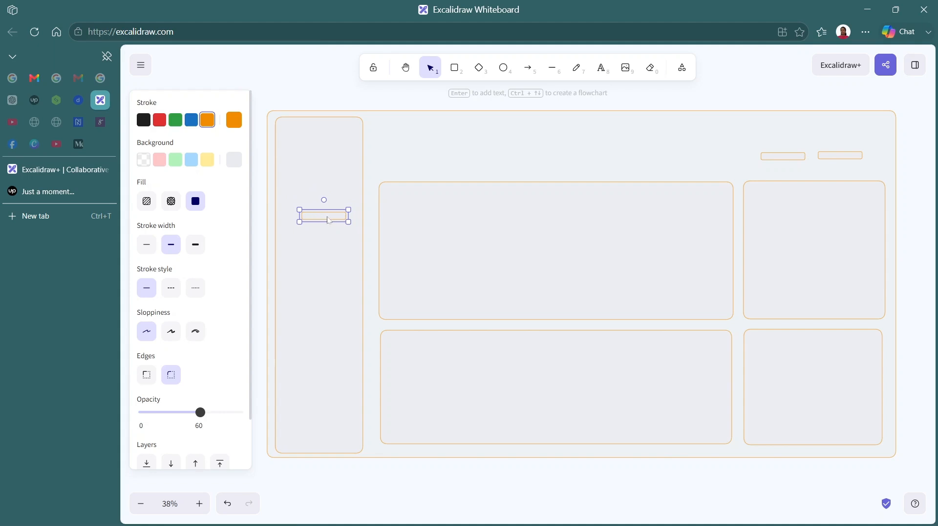
left_click_drag(329, 221, 325, 233)
key("ctrl+v")
key("ctrl+v")
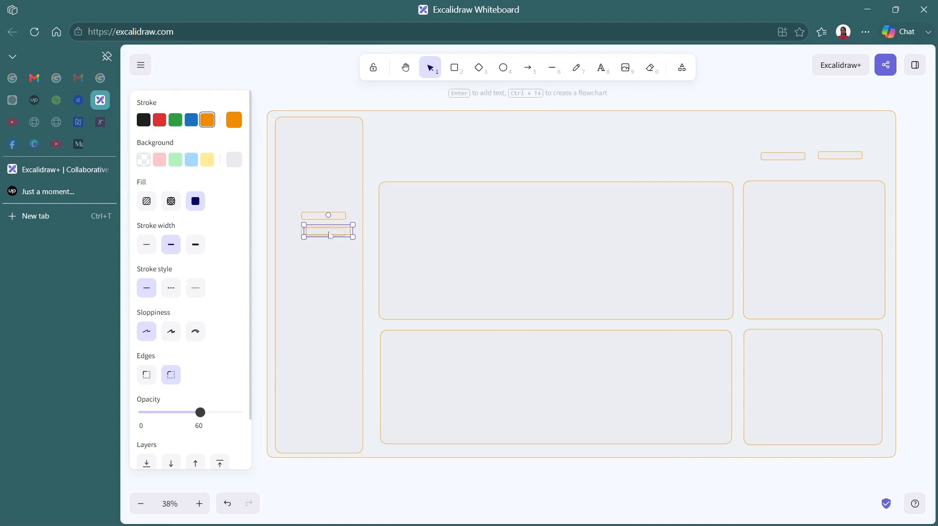
left_click_drag(330, 238, 325, 275)
key("Delete")
left_click(329, 231)
left_click(330, 238)
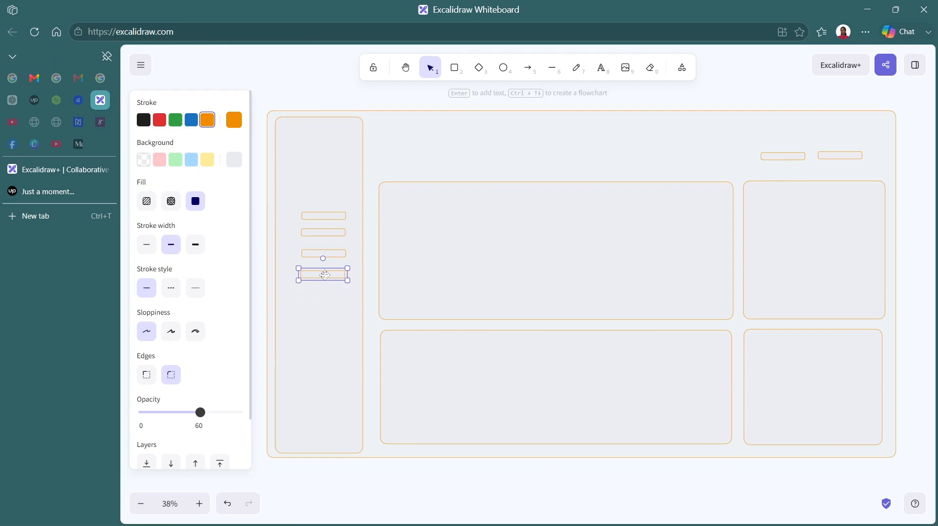
- Paste two more small boxes beneath the lowest one in the sidebar, aligned with the column of boxes
left_click(326, 289)
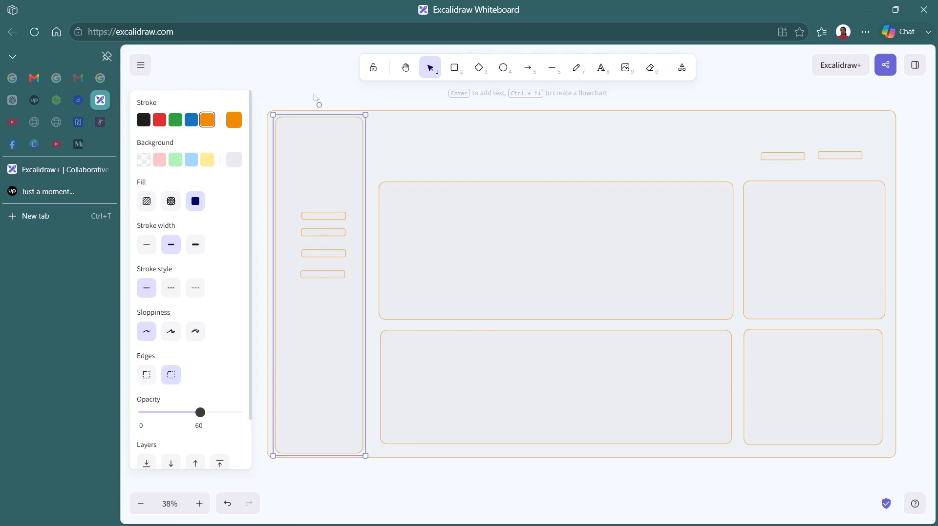
left_click(316, 98)
left_click(322, 273)
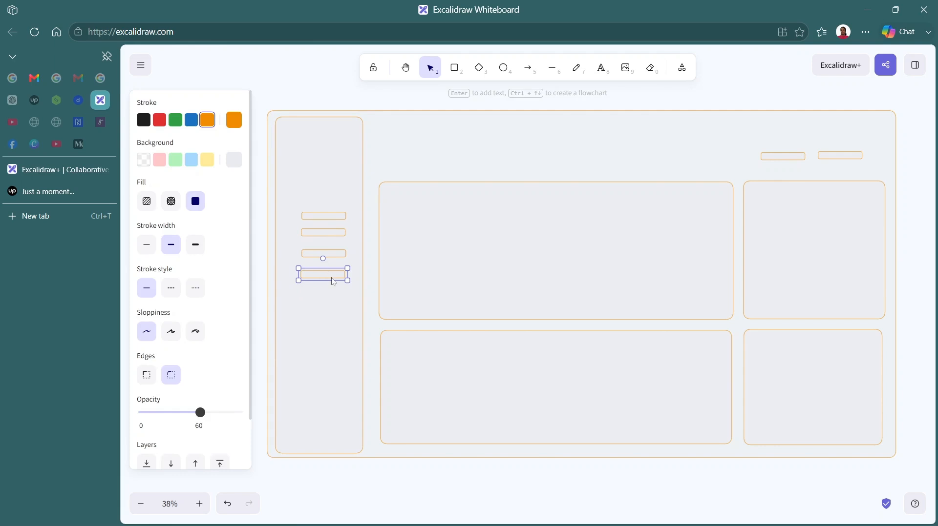
key("ctrl+v")
left_click_drag(331, 277, 322, 294)
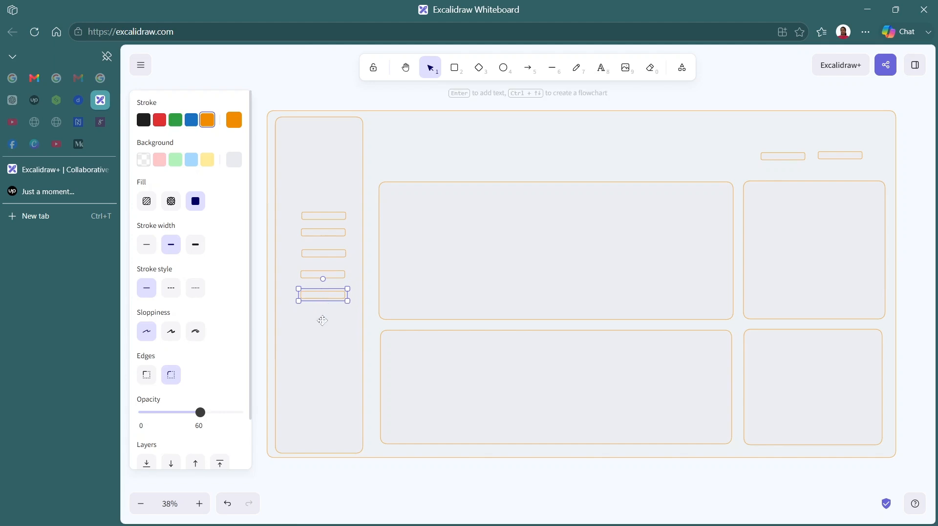
key("ctrl+v")
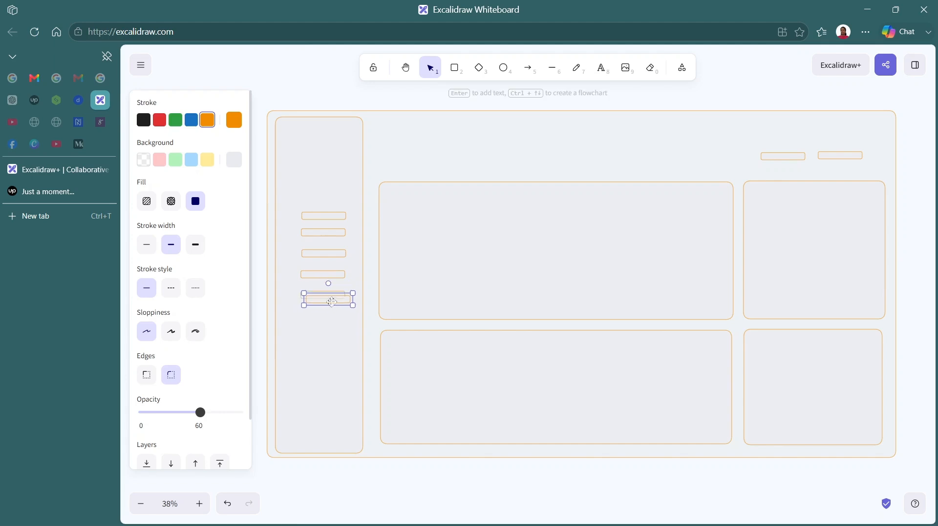
left_click_drag(332, 302, 322, 320)
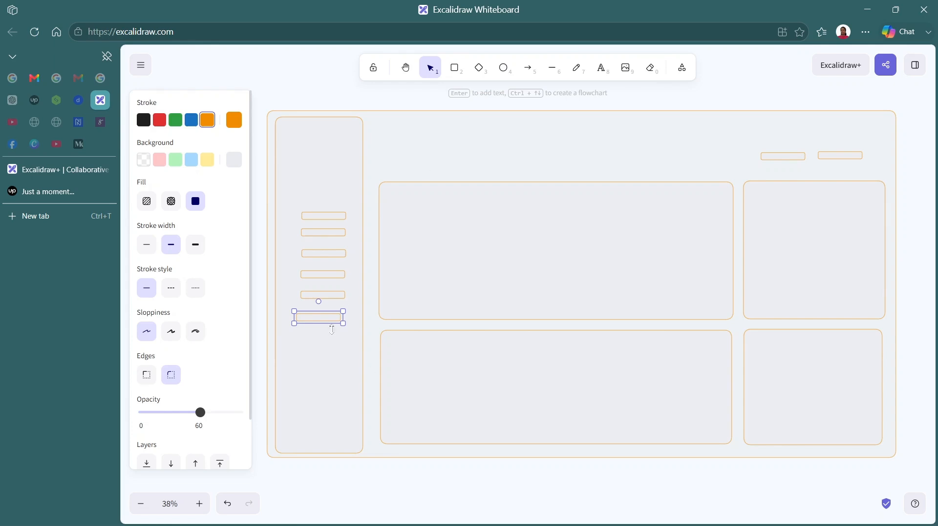
left_click_drag(325, 320, 328, 320)
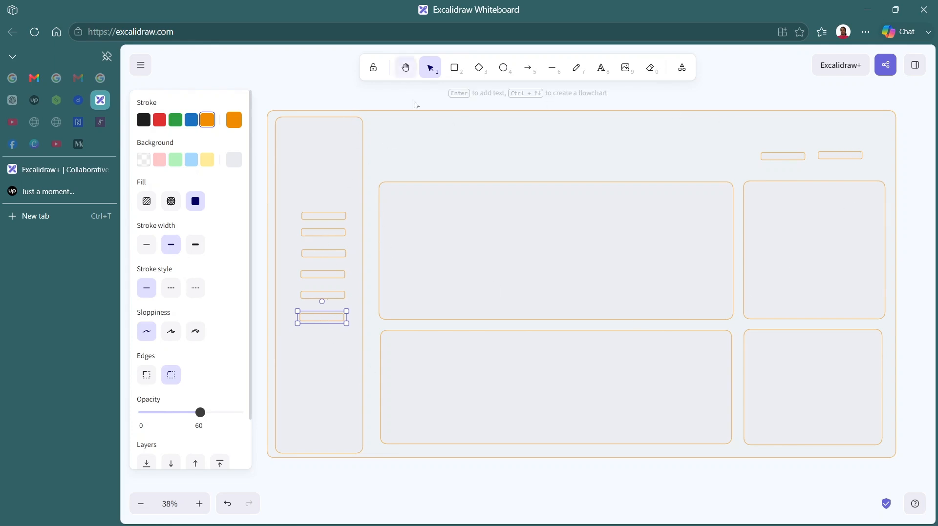
- Draw a circle for a logo at the top of the sidebar, above the stacked boxes
left_click(503, 72)
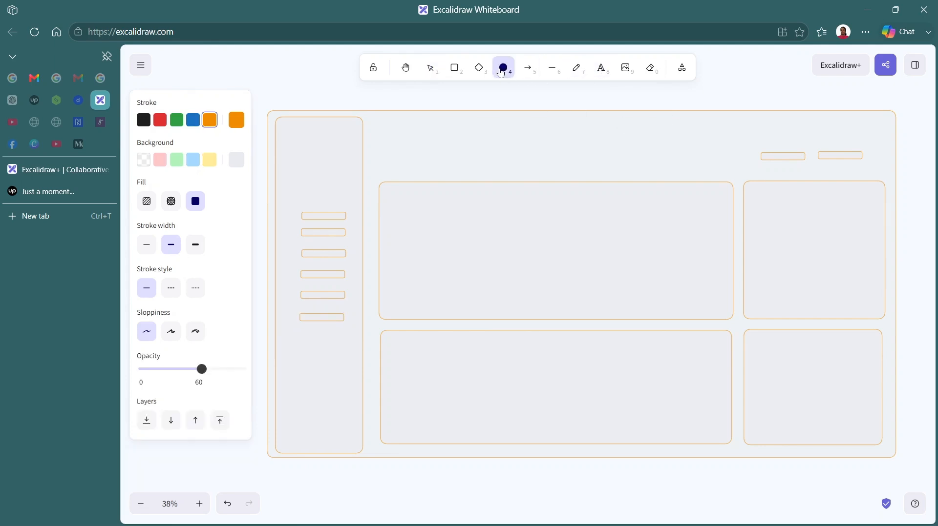
left_click_drag(300, 125, 342, 170)
double_click(328, 156)
double_click(325, 155)
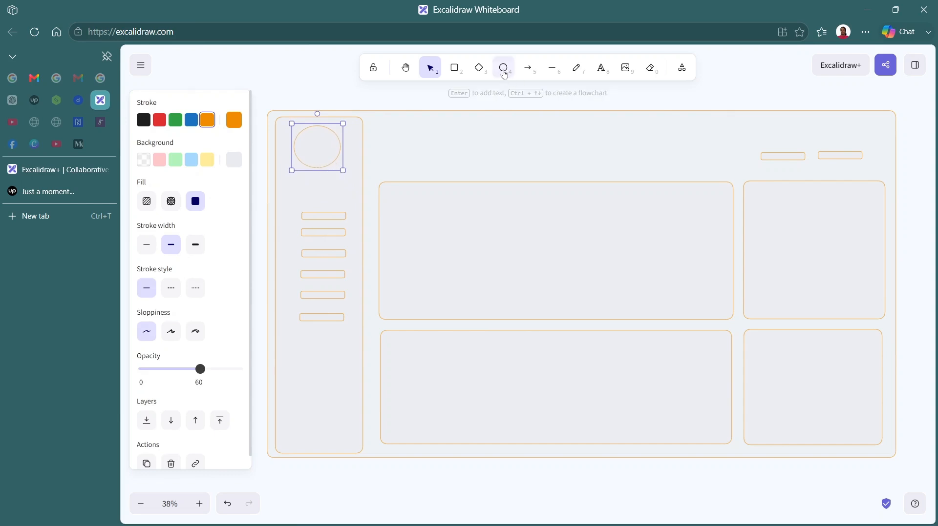
- Draw a rounded rectangle near the sidebar's bottom and place two small squares side by side beneath it
left_click(457, 69)
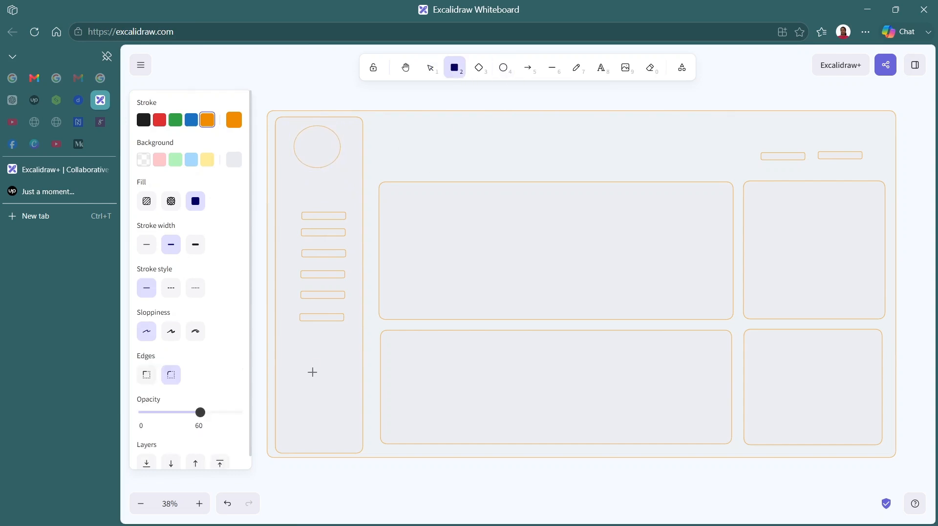
left_click_drag(304, 387, 352, 426)
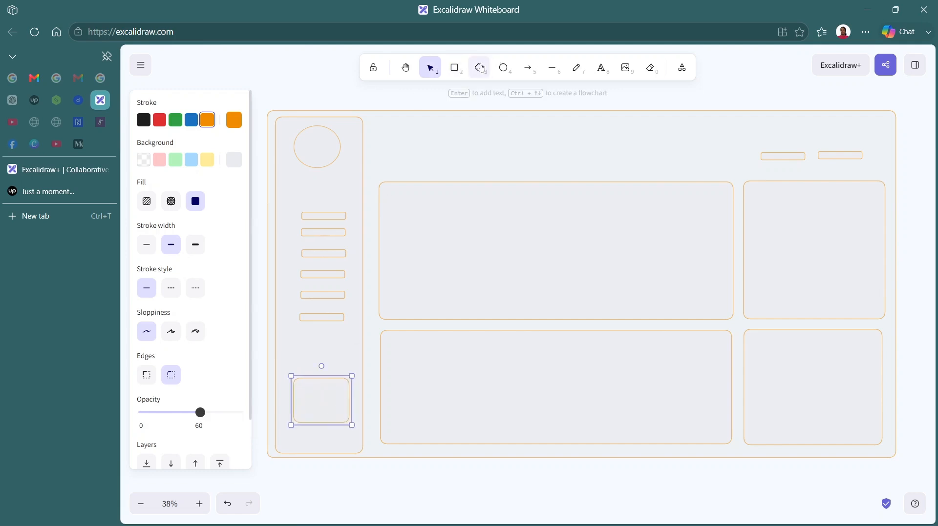
left_click(455, 68)
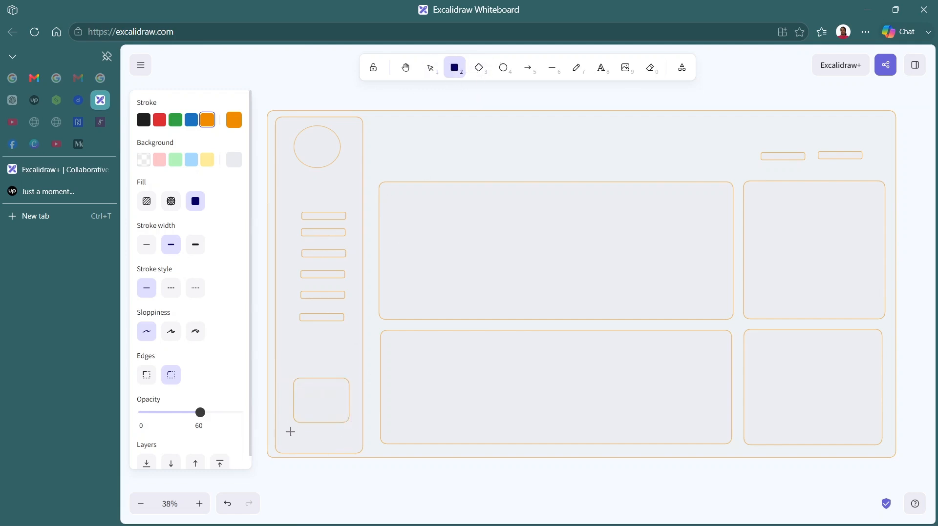
left_click_drag(290, 432, 305, 445)
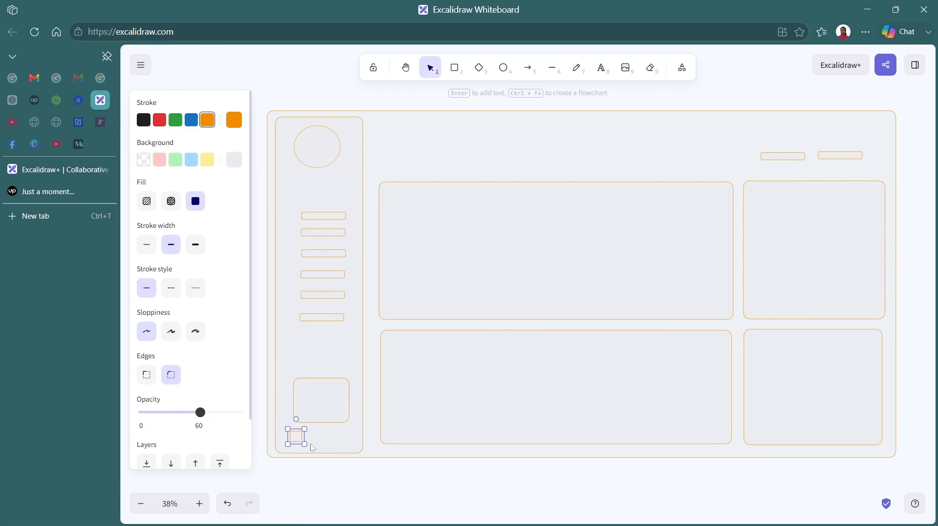
key("ctrl+v")
mouse_move(310, 445)
left_mouse_down()
mouse_move(329, 436)
mouse_move(313, 434)
left_mouse_up()
left_click(304, 441)
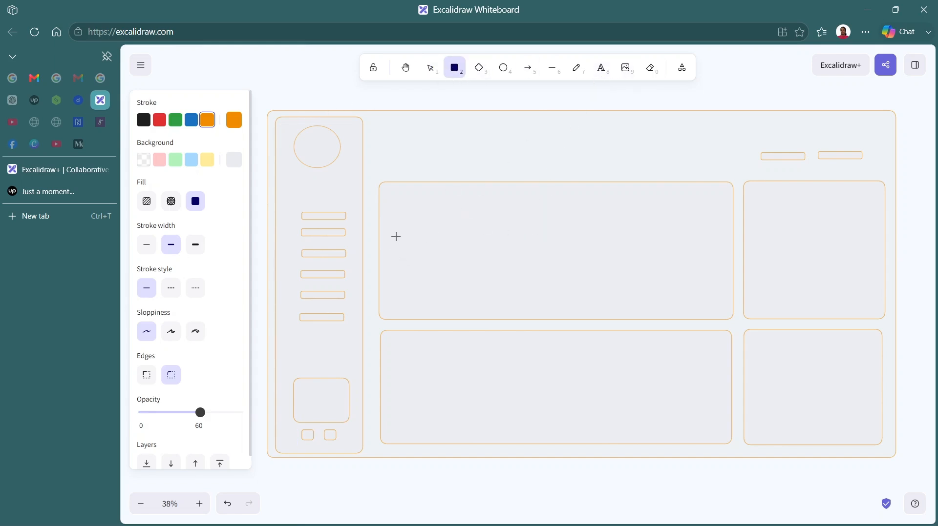
- Draw a card in the upper wide panel and duplicate it into an evenly spaced row of four cards
left_click_drag(395, 236, 475, 302)
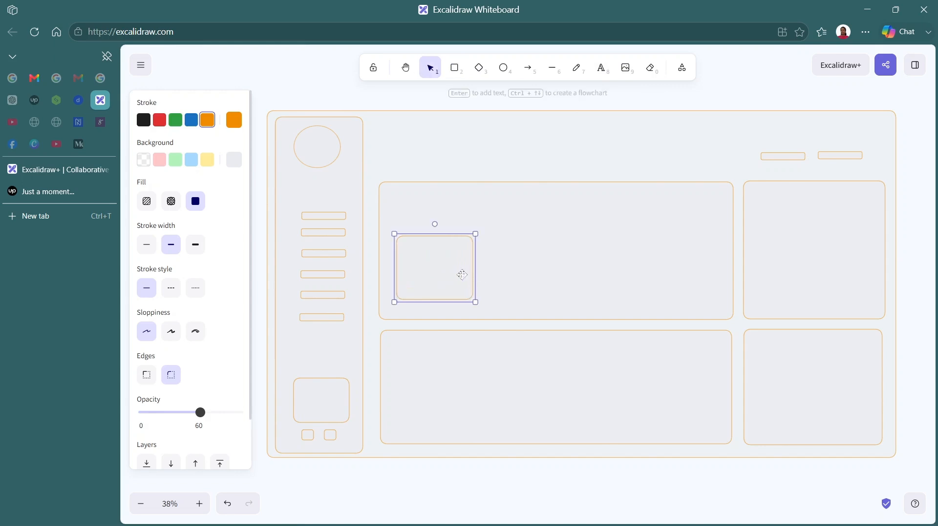
key("ctrl+c")
key("ctrl+v")
left_click_drag(466, 277, 688, 269)
key("ctrl+v")
left_click_drag(551, 283, 607, 279)
left_click(490, 288)
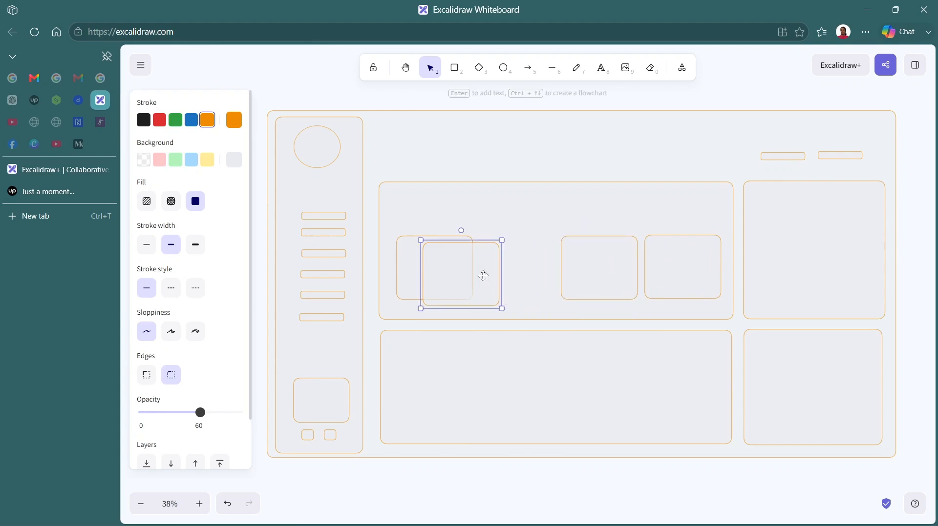
left_click_drag(469, 276, 524, 272)
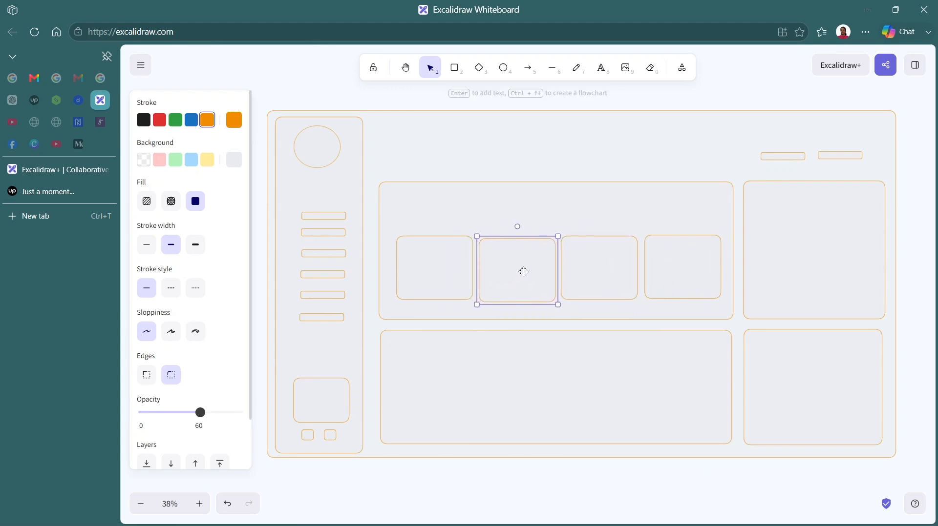
left_click_drag(558, 304, 556, 302)
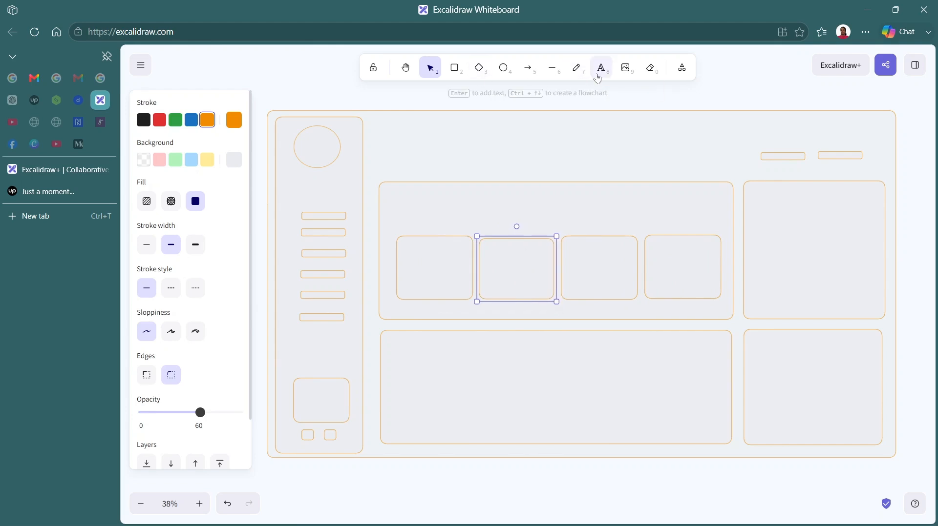
left_click(479, 69)
left_click_drag(431, 211, 676, 218)
key("Delete")
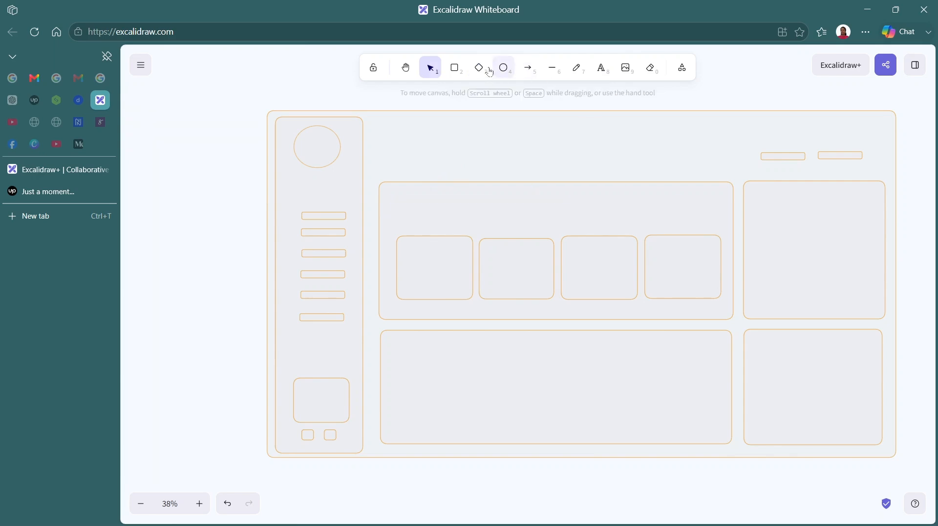
- Draw a thin bar above the four cards and a wide header box above the panel, aligned to the panel's left edge
left_click(455, 68)
left_click_drag(397, 200, 719, 217)
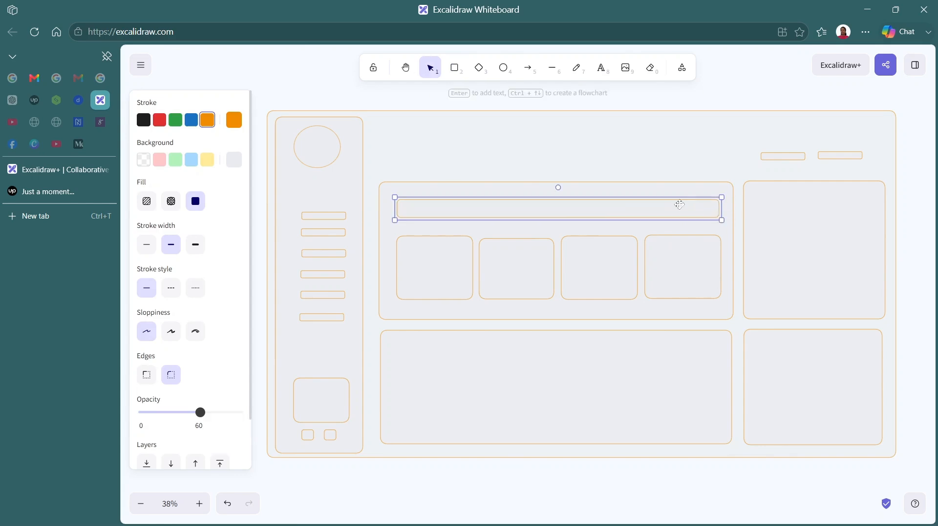
left_click(455, 68)
left_click_drag(385, 136, 730, 171)
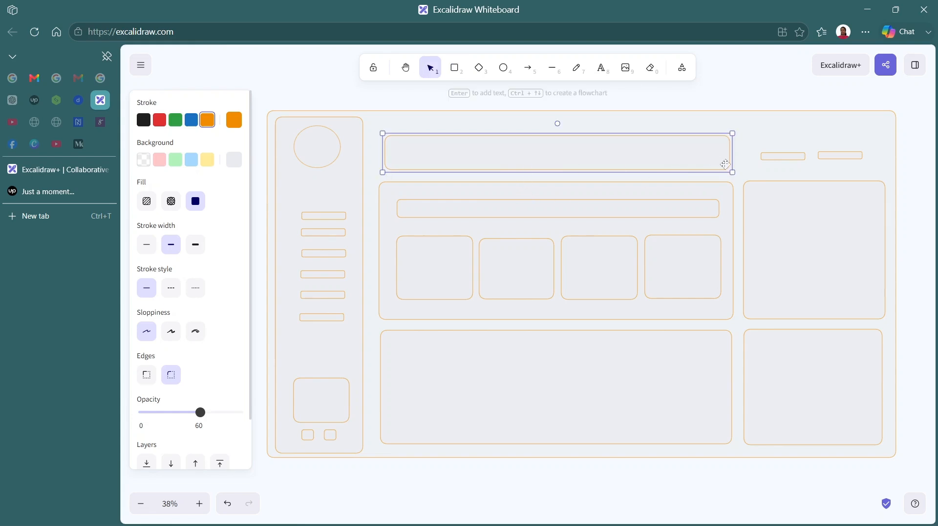
left_click(915, 215)
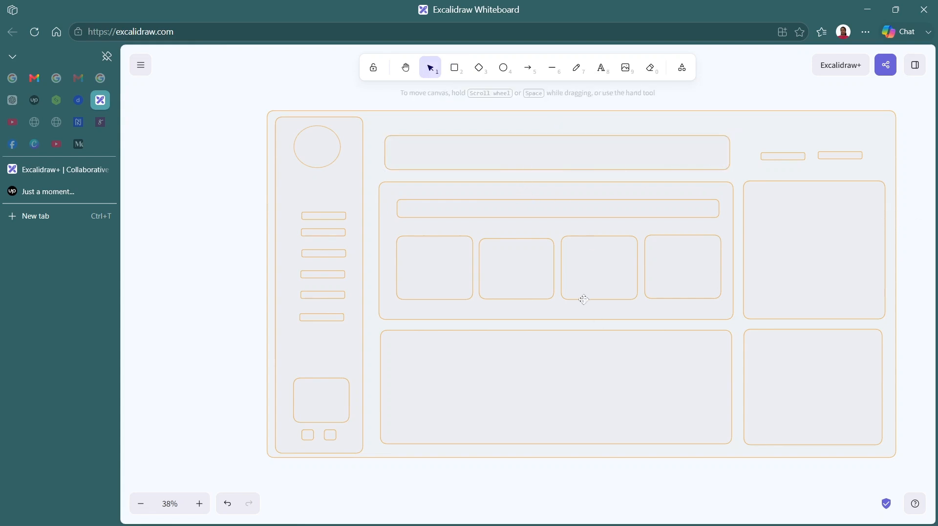
left_click(595, 169)
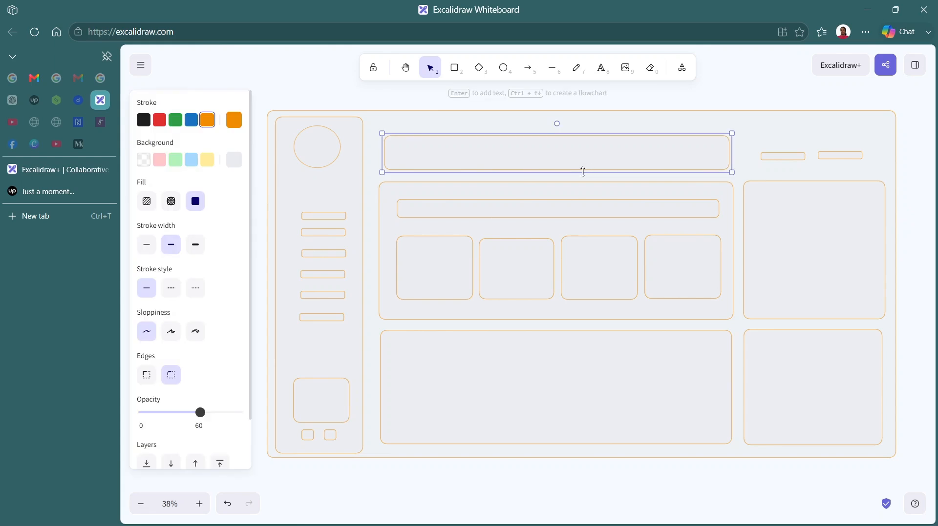
left_click_drag(582, 149, 578, 147)
left_click(339, 91)
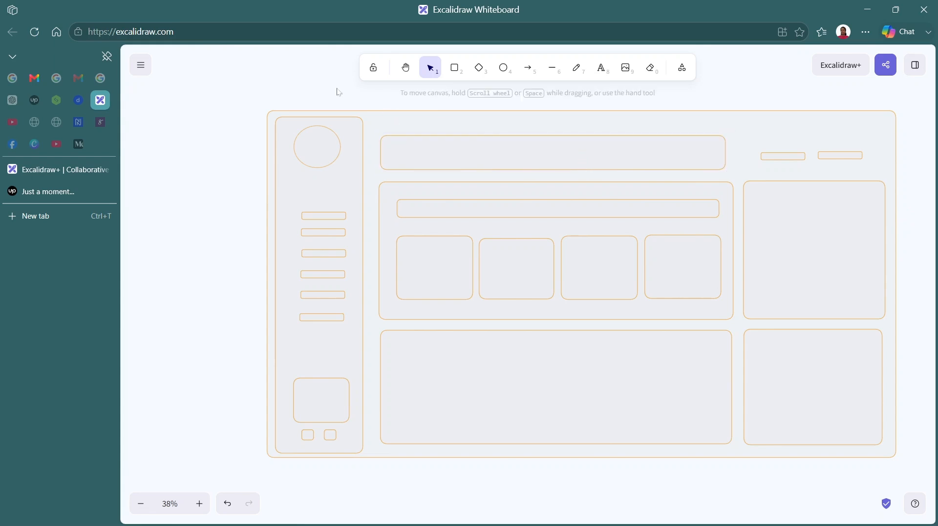
- Give the sidebar rectangle a blue stroke and the darkest blue background shade, 1971c2
left_click(357, 182)
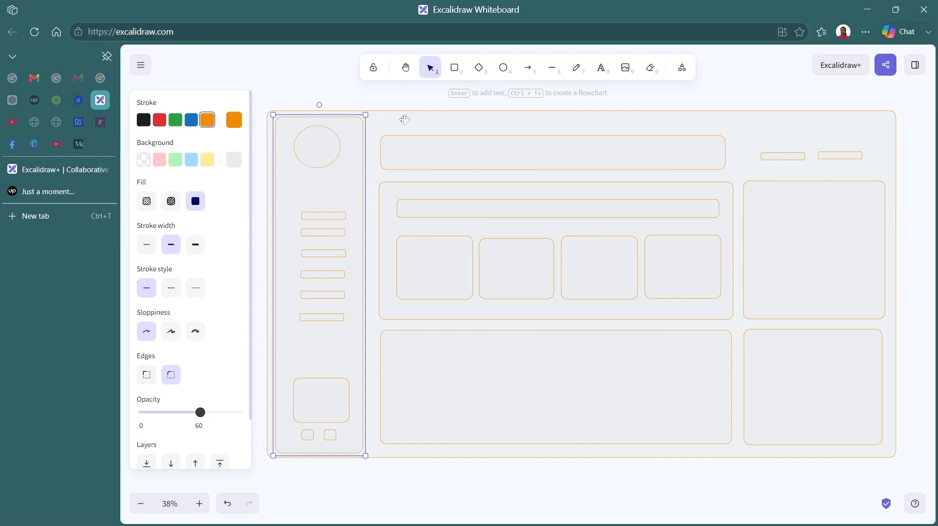
left_click(189, 120)
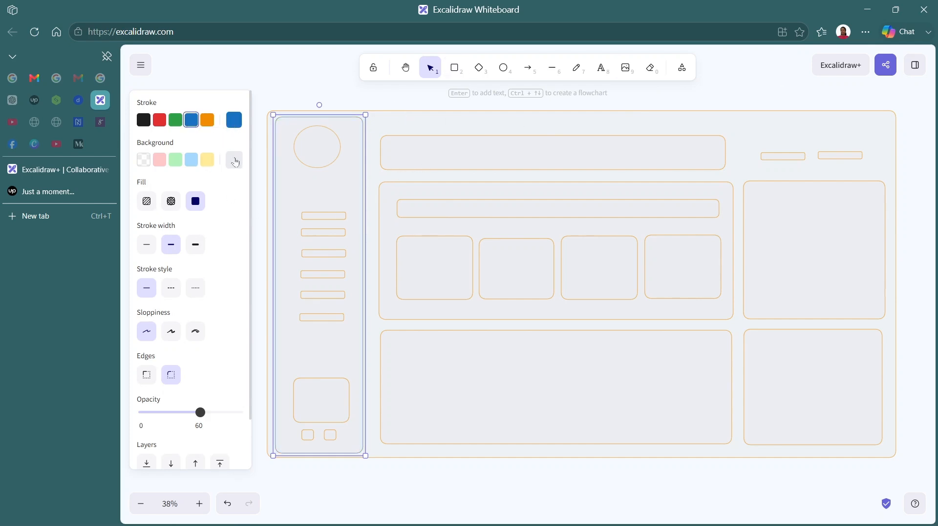
left_click(235, 160)
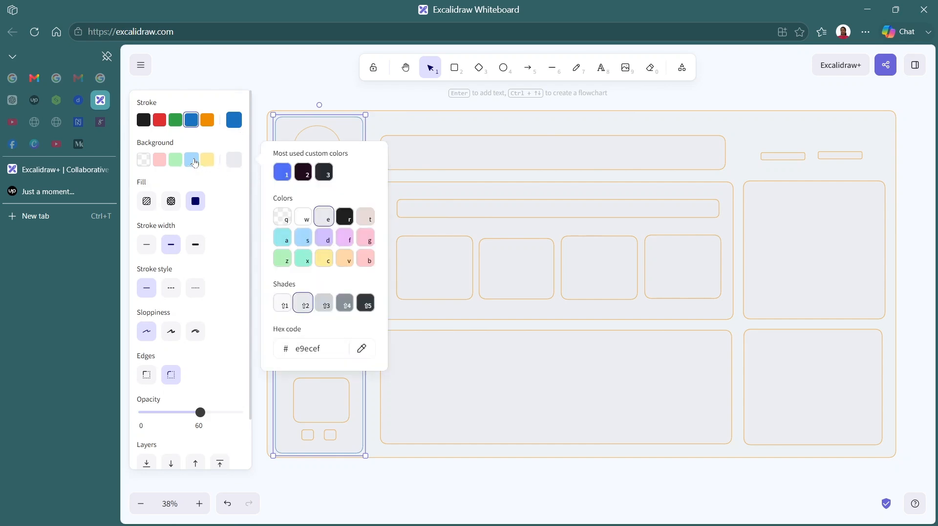
left_click(185, 164)
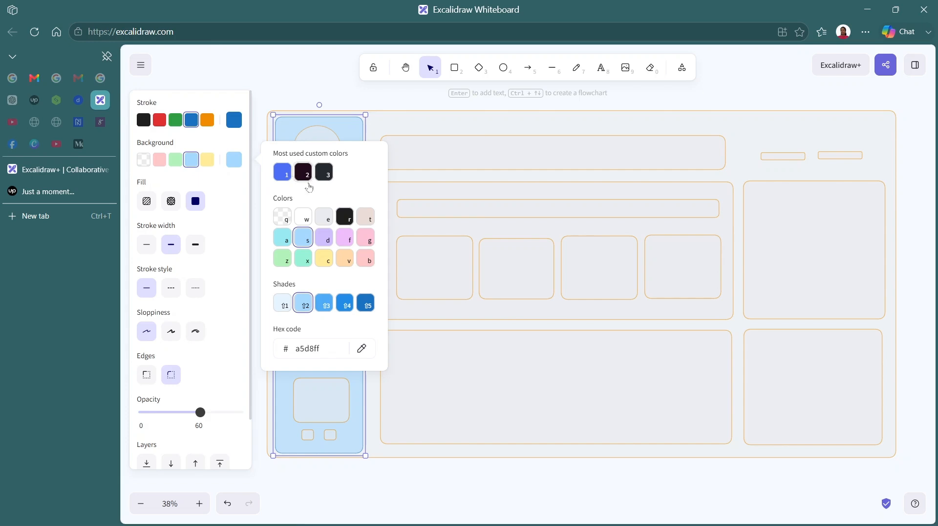
left_click(365, 304)
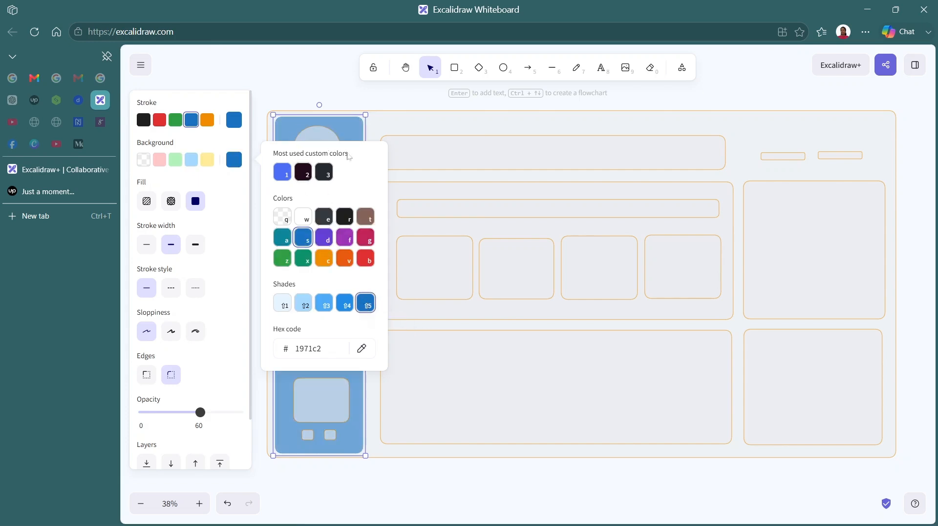
- Fill the upper wide panel with light blue and the upper-right panel with white
left_click(402, 195)
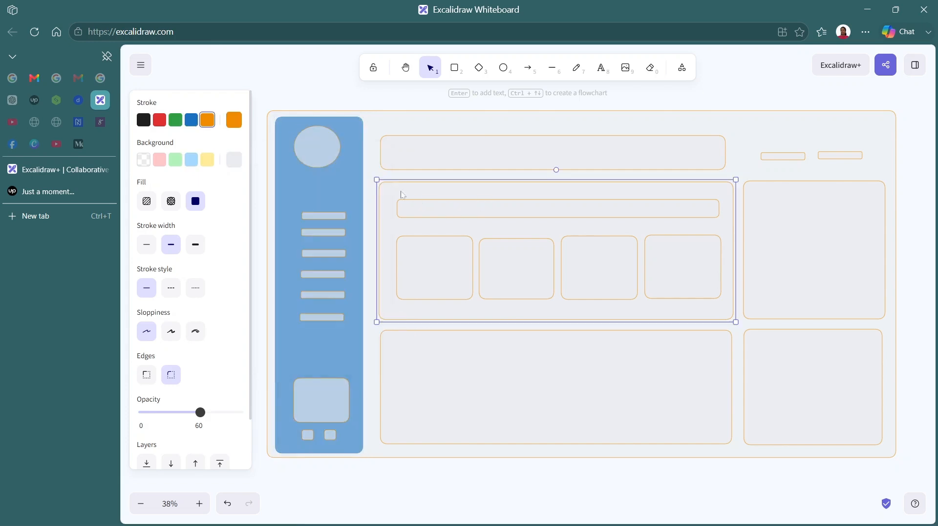
left_click(191, 160)
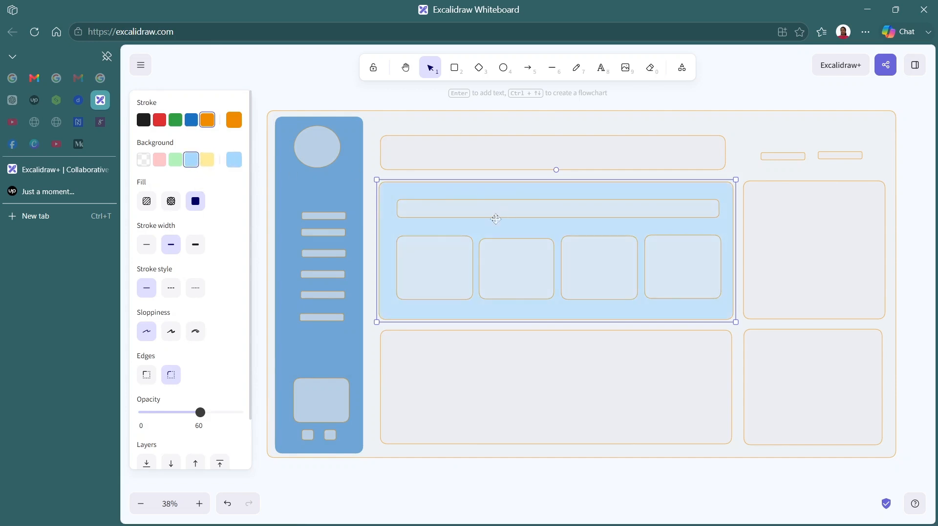
left_click(570, 355)
left_click(797, 226)
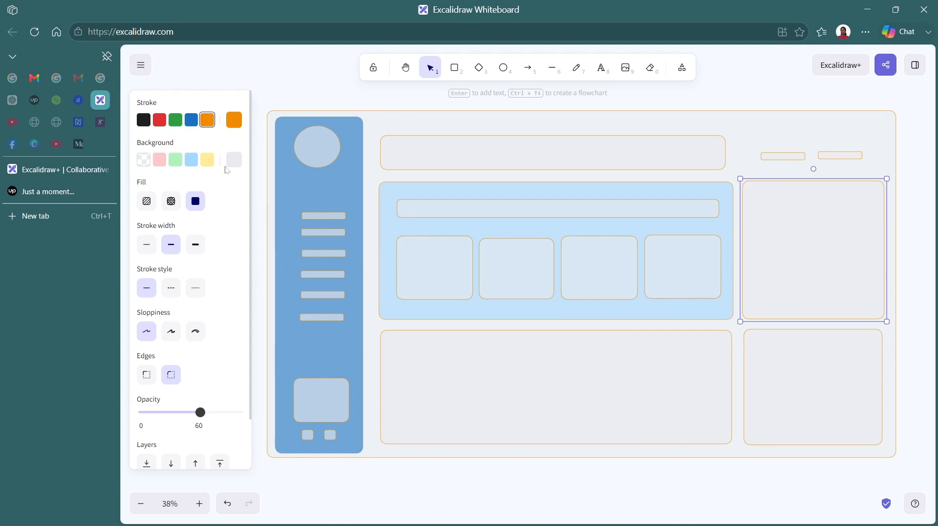
left_click(229, 166)
left_click(304, 216)
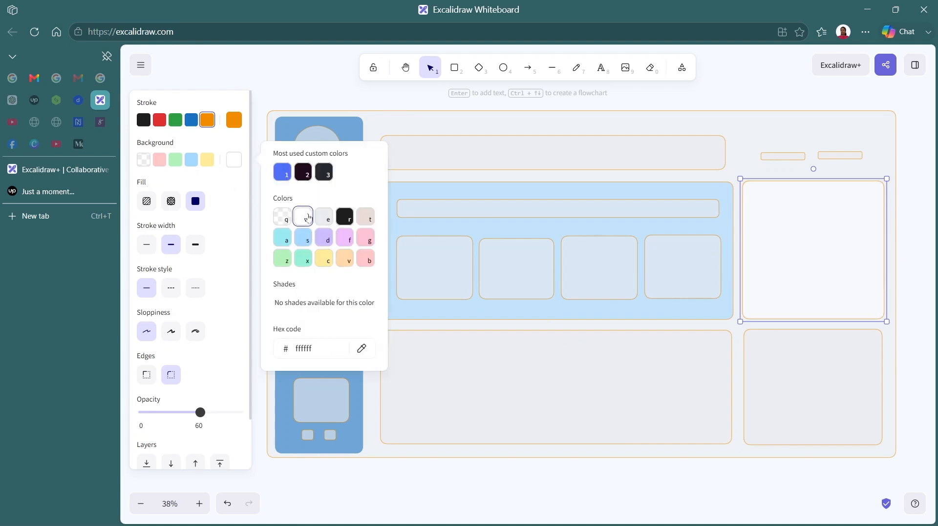
- Fill the lower wide panel and the lower-right panel with white
left_click(584, 343)
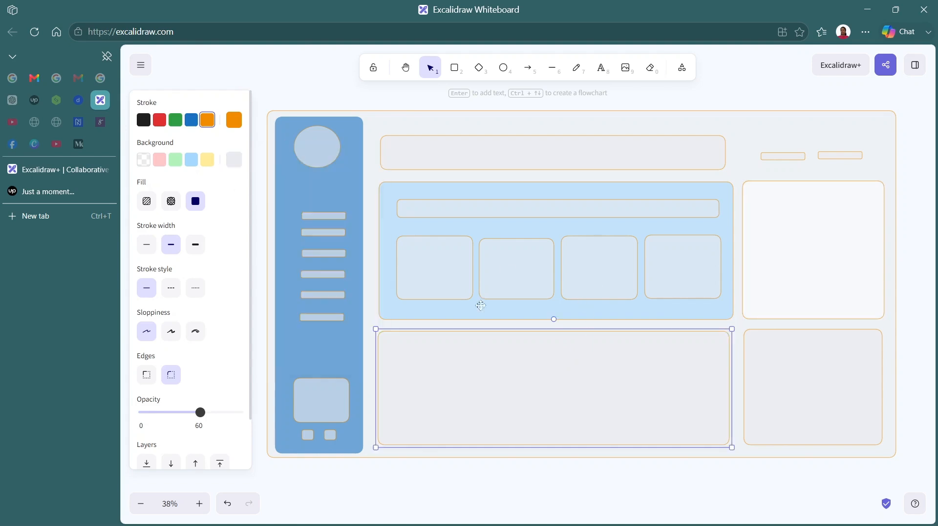
left_click(232, 163)
left_click(303, 216)
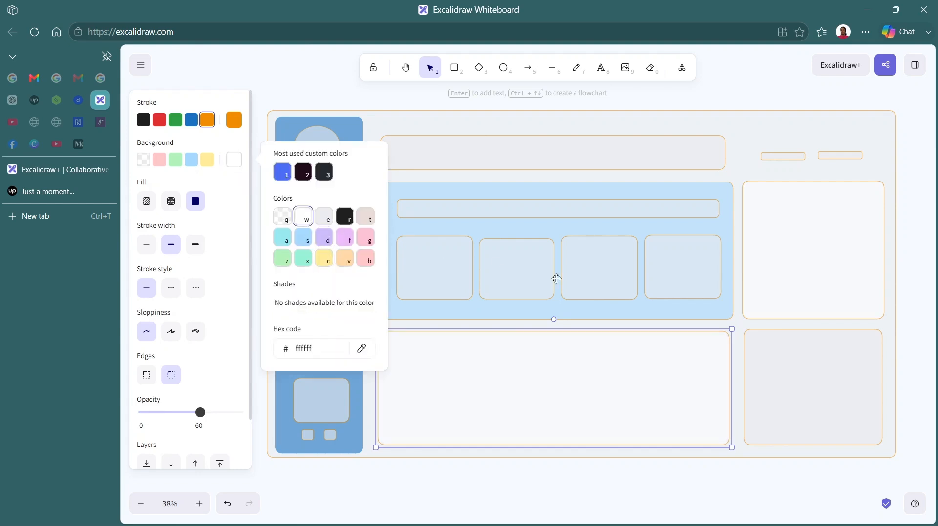
left_click(801, 341)
left_click(234, 161)
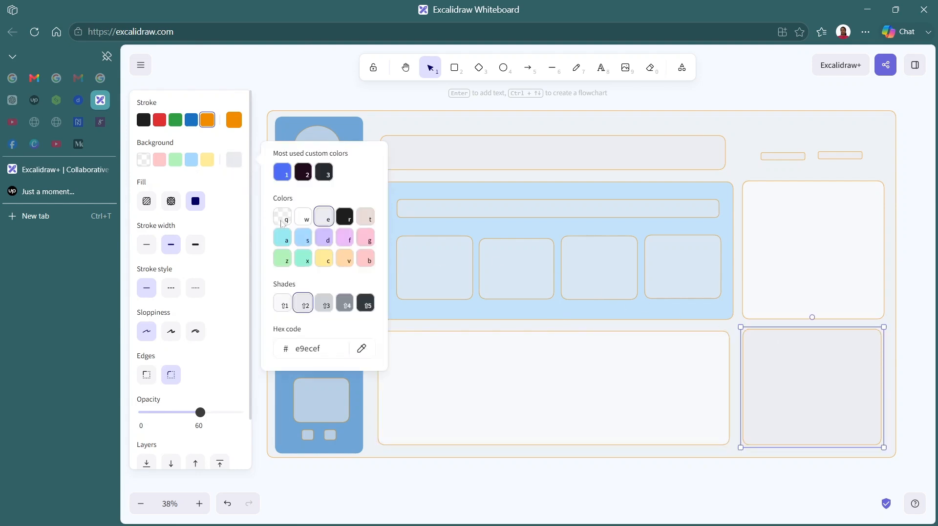
left_click(304, 221)
left_click(741, 102)
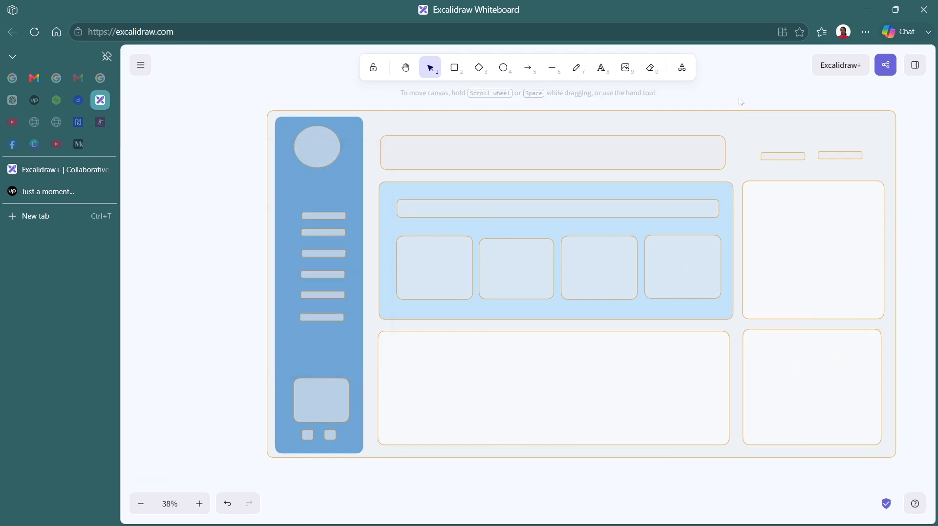
- Align the light blue panel's left edge with the header box and resize it slightly at its lower-right corner
left_click(481, 156)
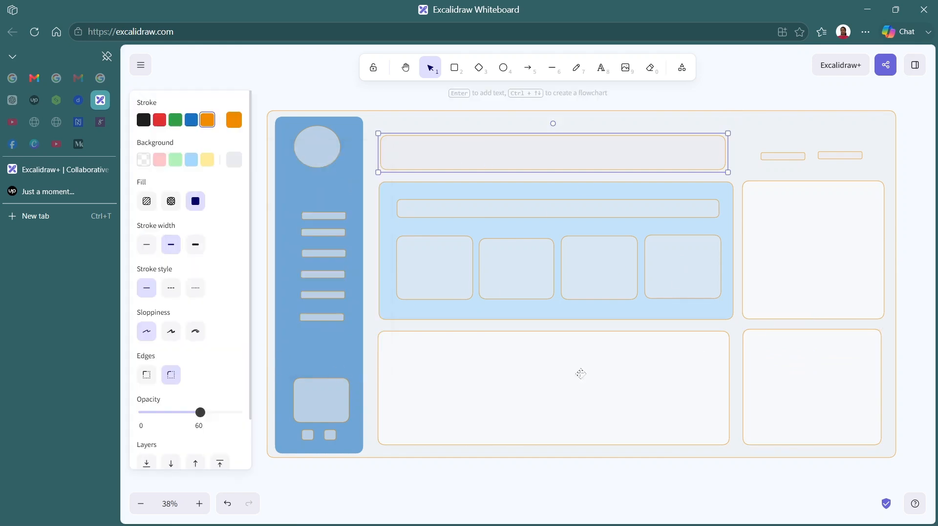
left_click(383, 219)
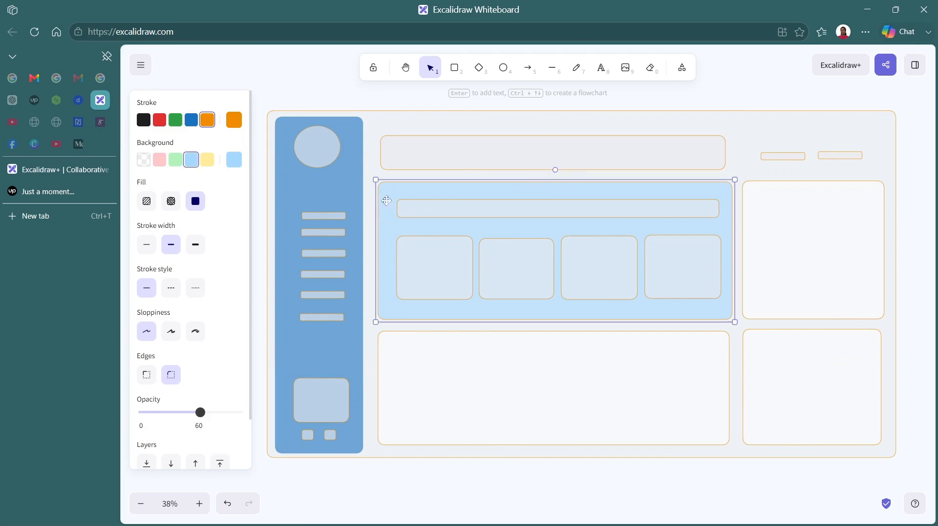
left_click_drag(386, 201, 388, 201)
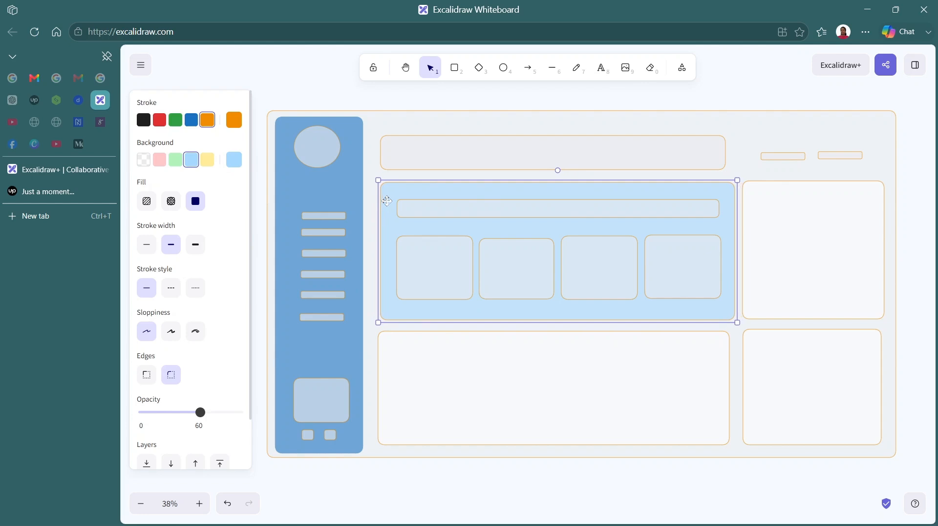
left_click_drag(736, 323, 734, 325)
left_click(917, 120)
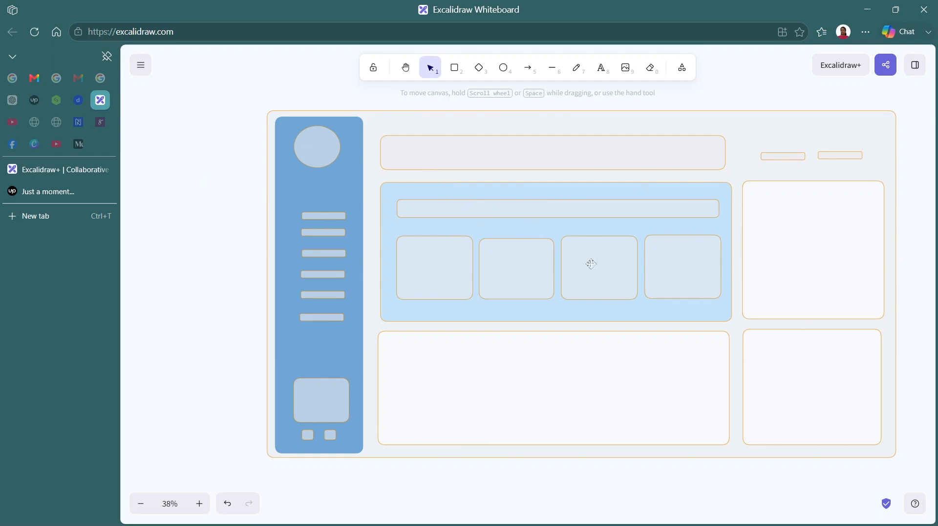
- Shrink the upper-right white panel so its sides and upper edge line up with the neighbouring panels
left_click(792, 311)
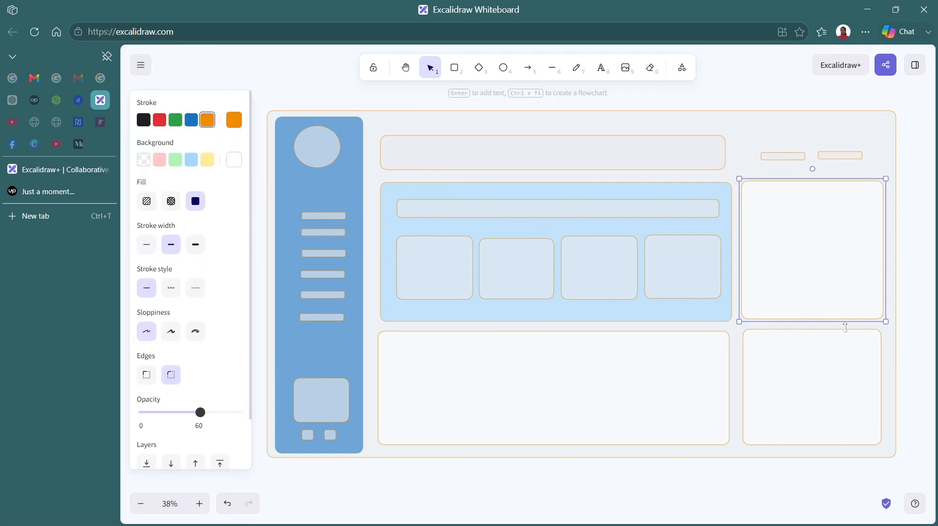
mouse_move(885, 322)
left_mouse_down()
mouse_move(878, 306)
mouse_move(881, 320)
left_mouse_up()
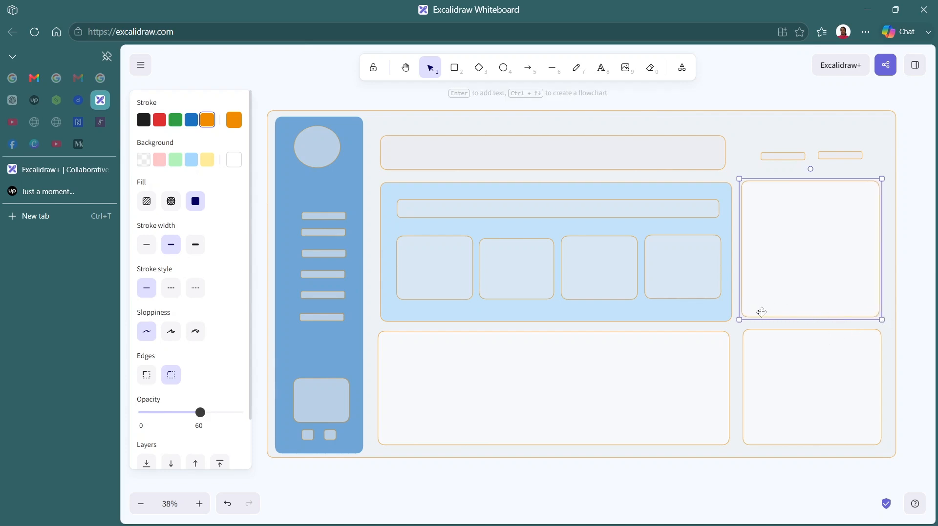
left_click_drag(740, 318, 743, 318)
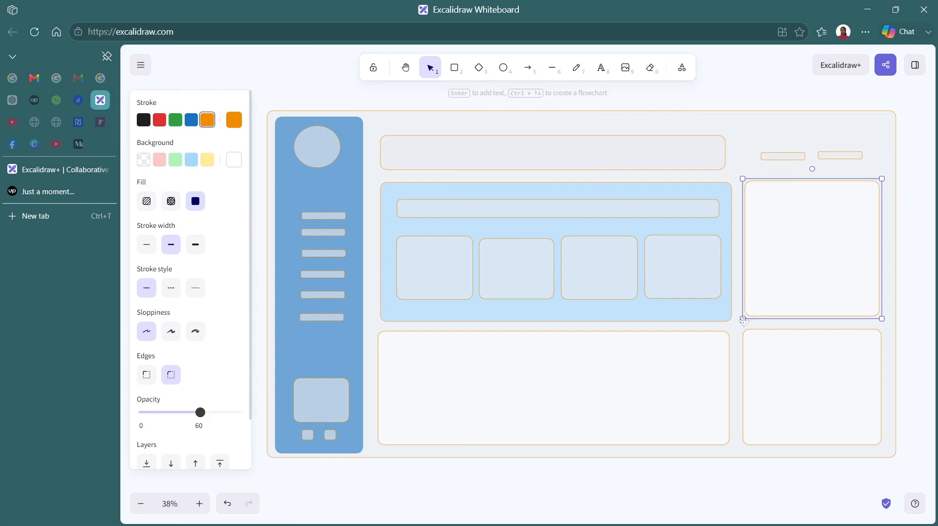
left_click_drag(814, 180, 815, 184)
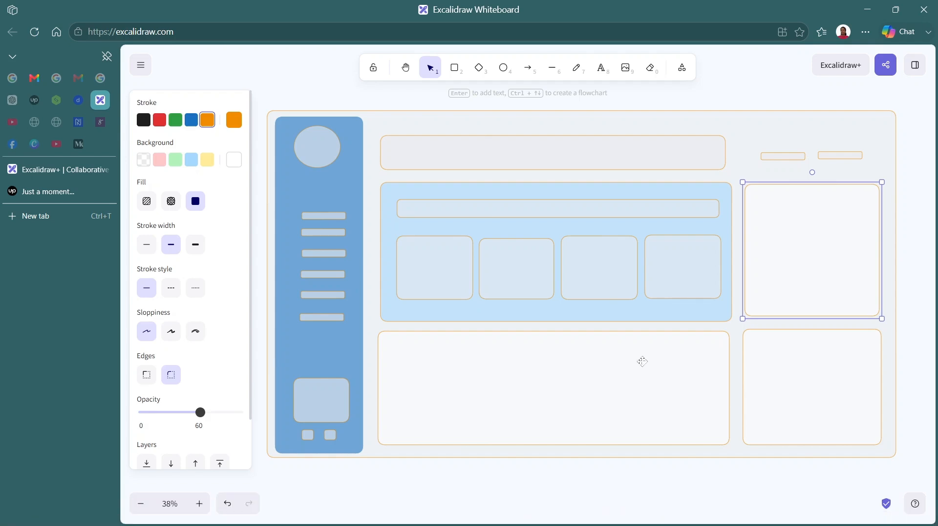
left_click(904, 200)
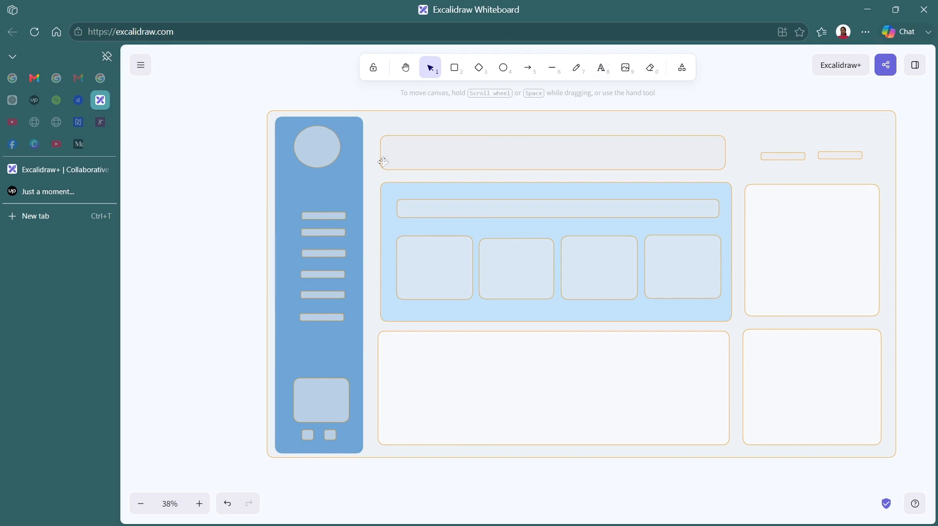
- Place an enlarged placeholder title "ckancknacn" in the header area and delete the header box behind it
left_click(602, 69)
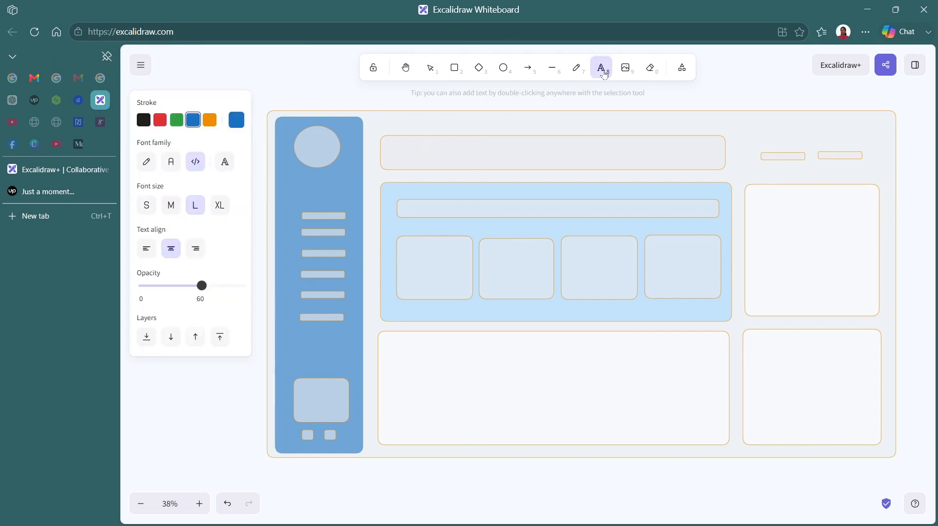
left_click(395, 153)
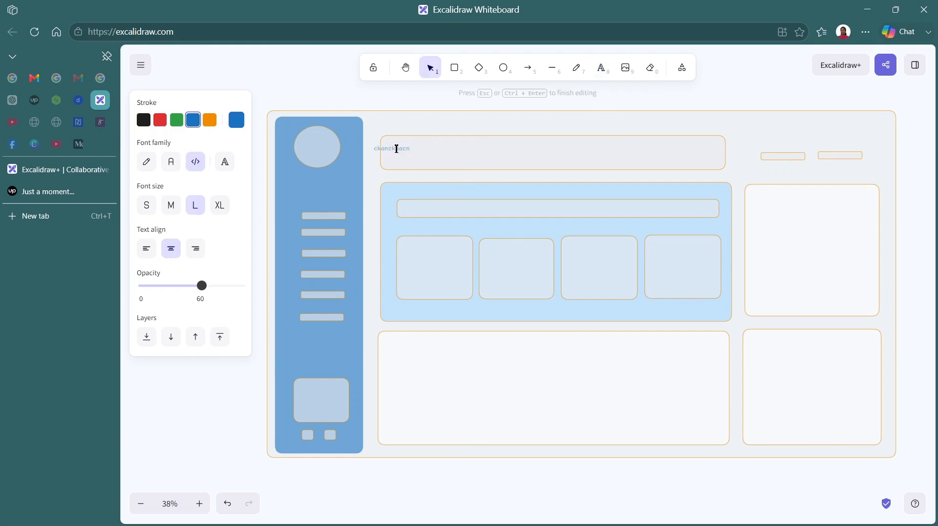
left_click(366, 102)
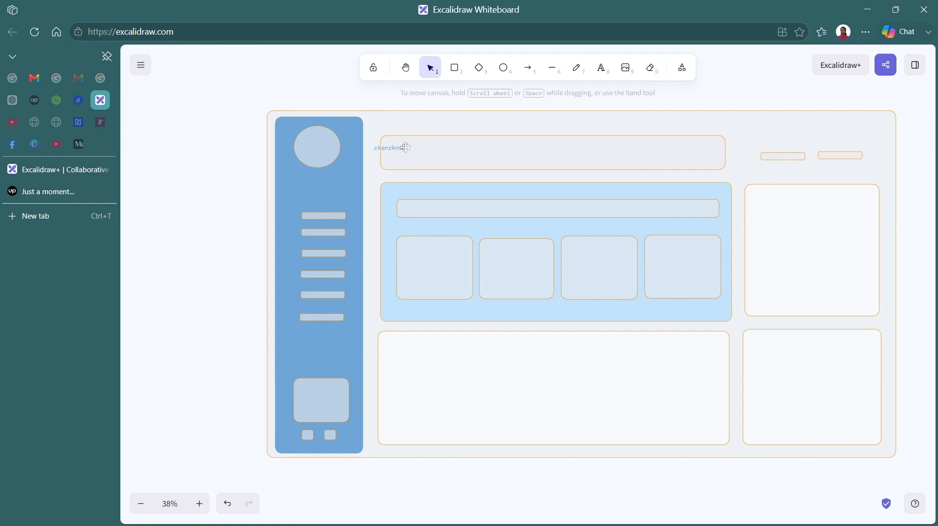
left_click_drag(405, 148, 440, 143)
left_click(566, 172)
left_click(567, 163)
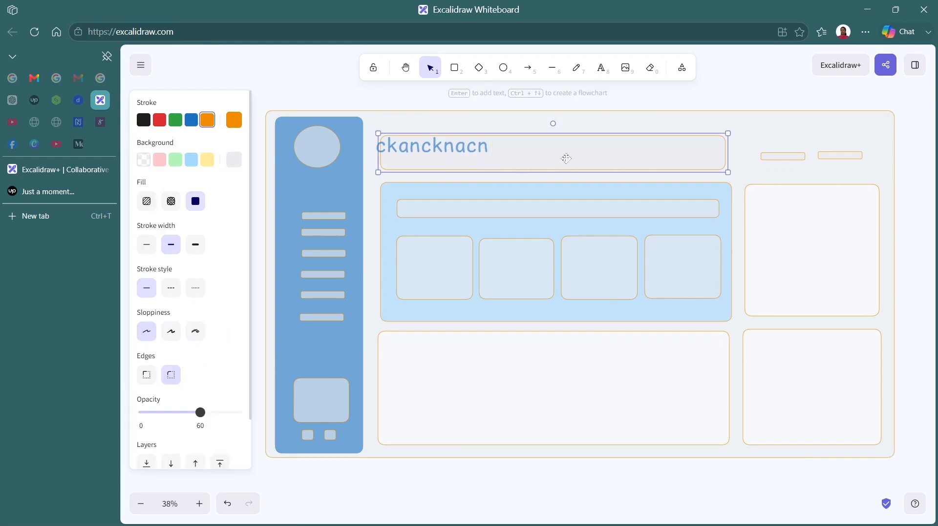
key("Delete")
- Position the large title above the blue panel and place a smaller copy of it directly beneath as a subtitle
left_click(461, 151)
left_click_drag(461, 151, 490, 173)
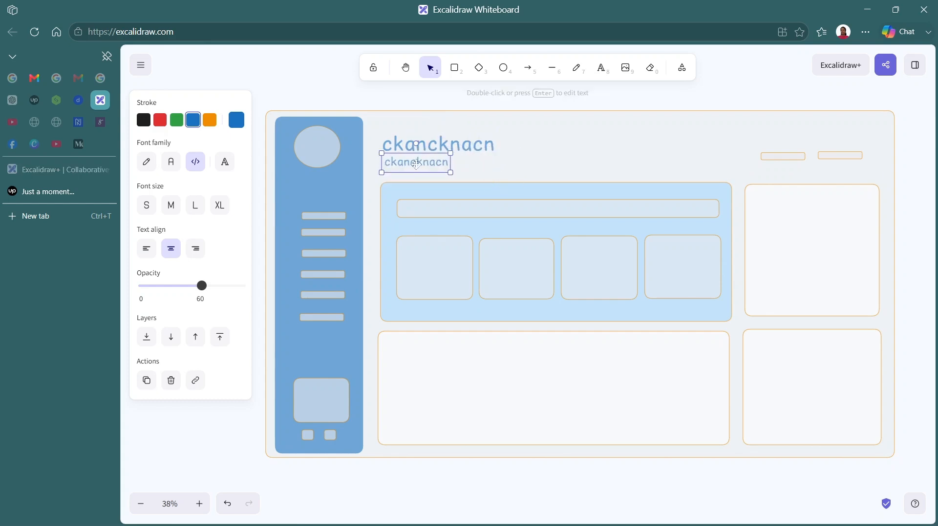
left_click_drag(416, 165, 424, 167)
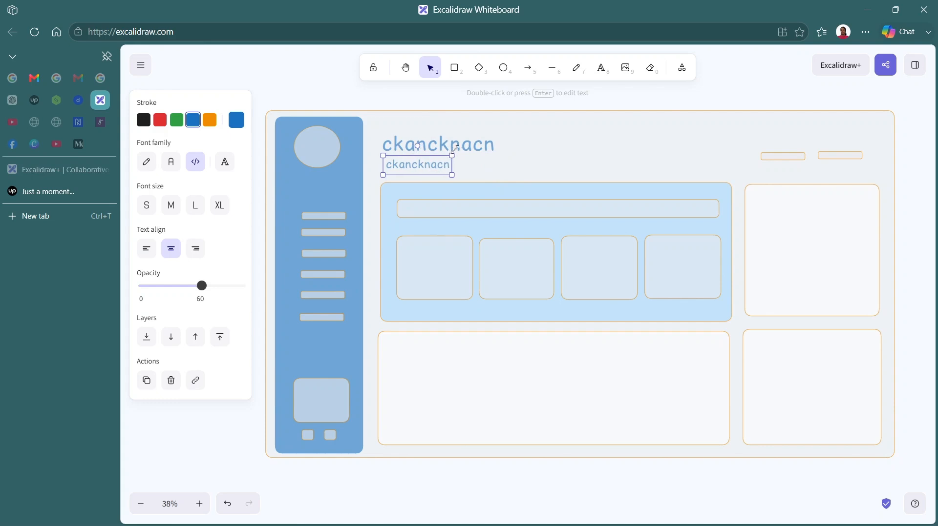
left_click(453, 150)
- Copy the subtitle into the thin bar of the blue panel and extend it with "dscioahdvlasdjh klndslhcv. hc.isahc/ a LNDC/KL"
left_click(445, 167)
key("ctrl+v")
left_click_drag(440, 173, 706, 210)
double_click(593, 207)
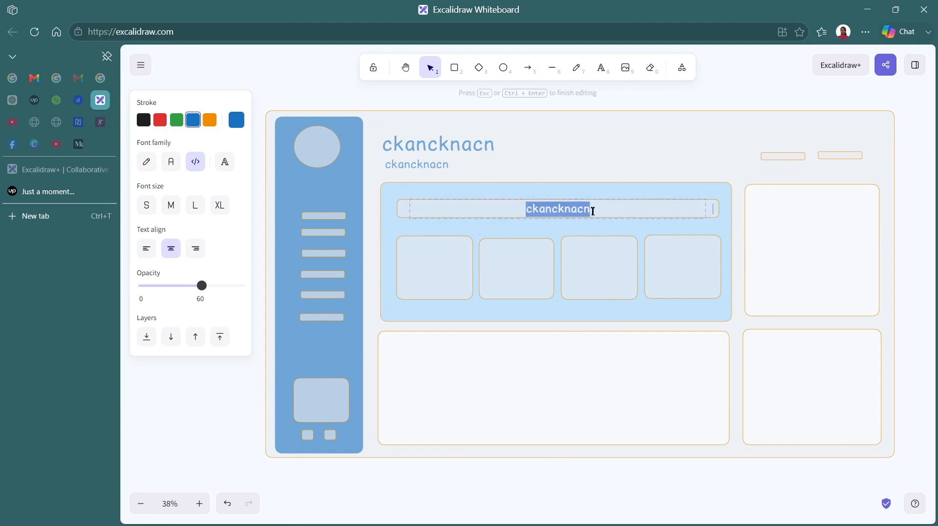
left_click(597, 213)
type("d")
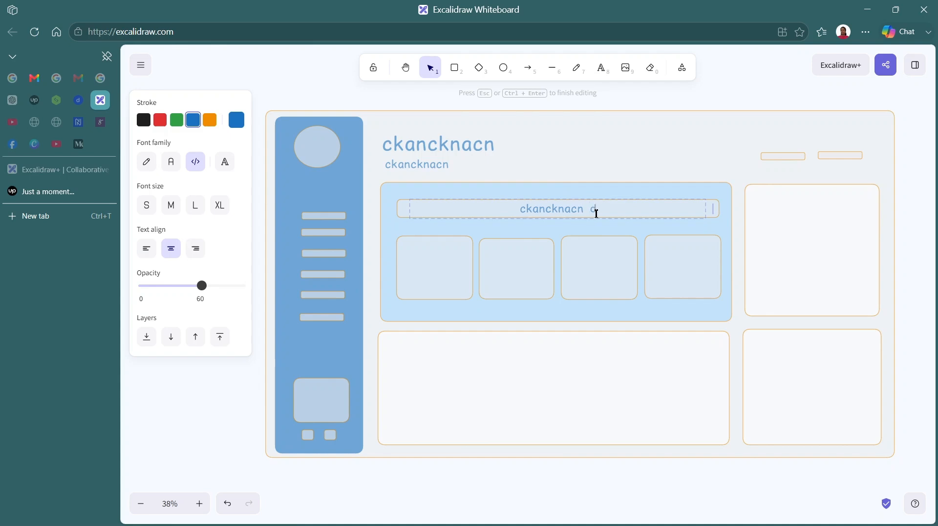
type("scioahdvlasdjh klndslhcv. hc.isahc/ a LNDC/KL")
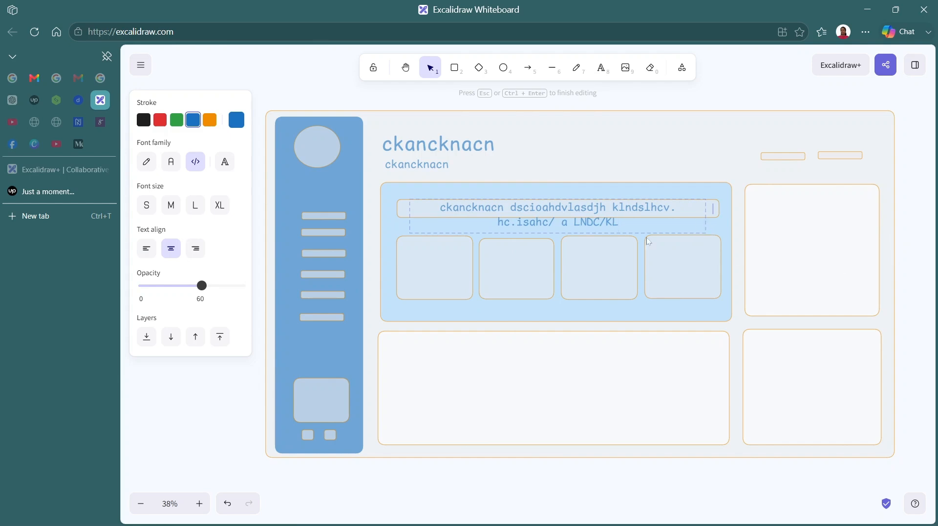
left_click_drag(622, 219, 614, 219)
key("Escape")
- Make the thin bar above the four cards taller and reposition it clear of the cards
left_click_drag(719, 219, 709, 235)
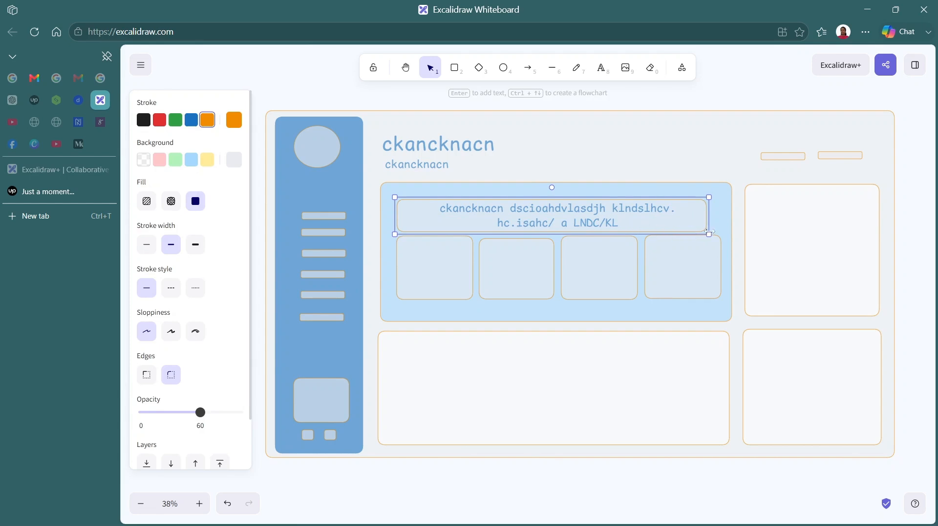
mouse_move(709, 234)
left_mouse_down()
mouse_move(712, 227)
mouse_move(728, 234)
mouse_move(718, 228)
left_mouse_up()
left_click(626, 220)
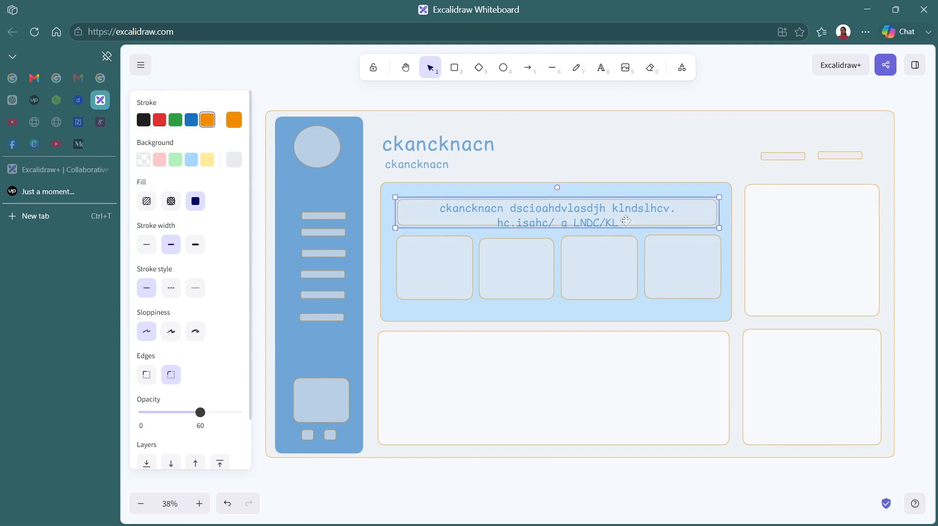
left_click_drag(621, 217, 630, 220)
- Scale down the two-line placeholder text so it fits inside the bar above the cards
left_click(623, 215)
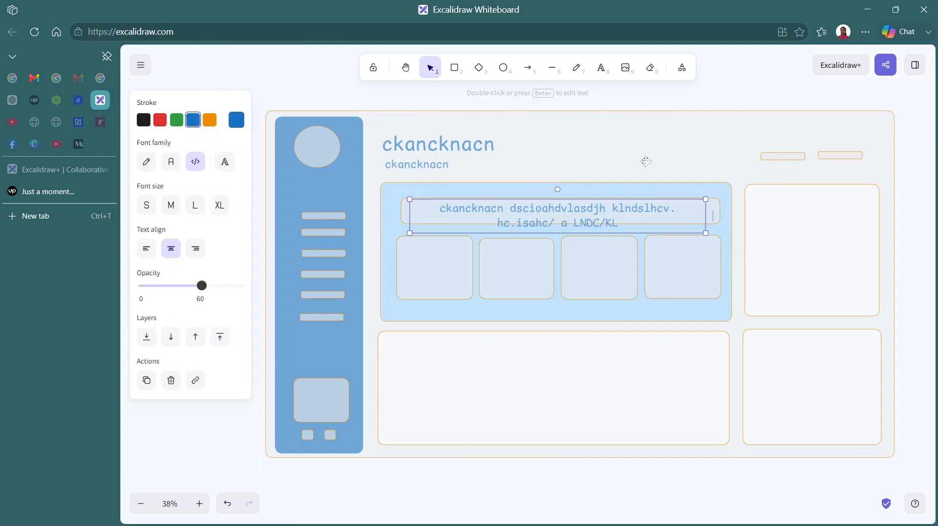
left_click(900, 175)
left_click(605, 220)
left_click_drag(708, 233, 694, 219)
left_click(694, 219)
left_click(907, 194)
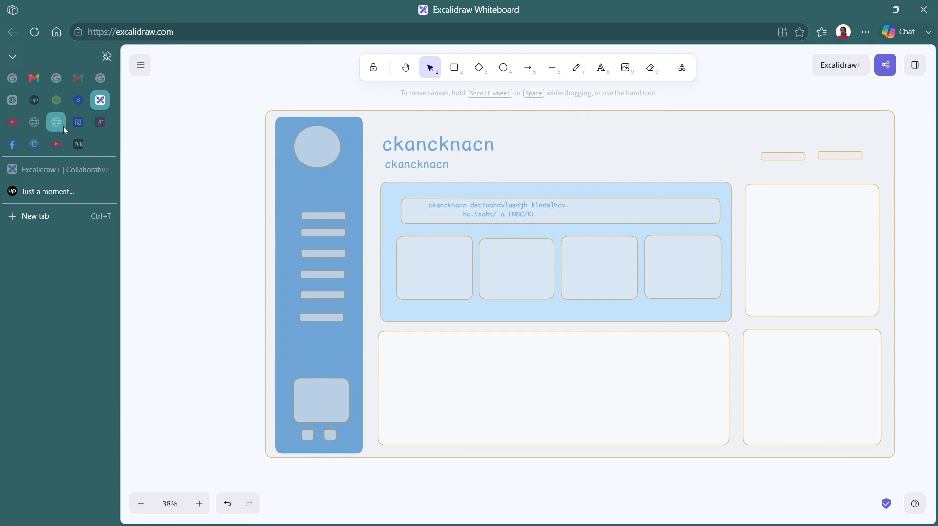
- Try a light blue background on the outer dashboard frame, and return it to light grey
left_click(579, 120)
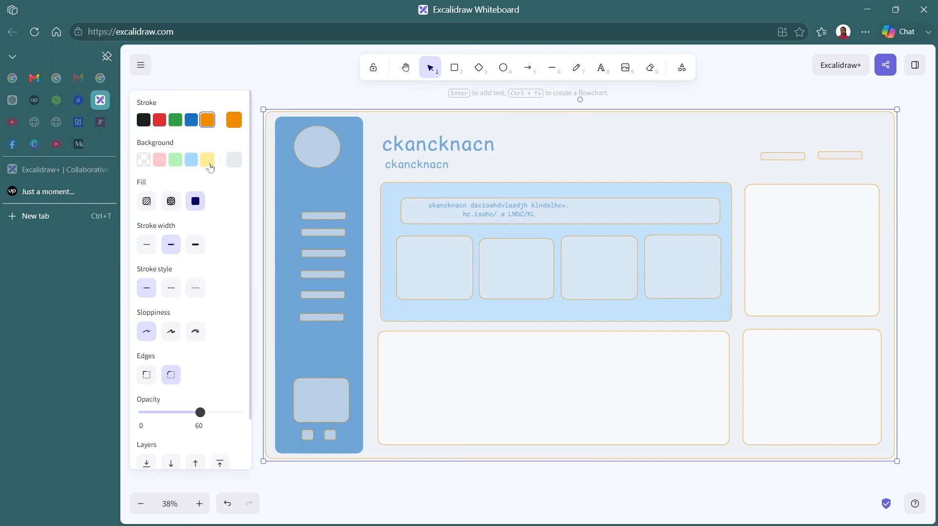
left_click(232, 161)
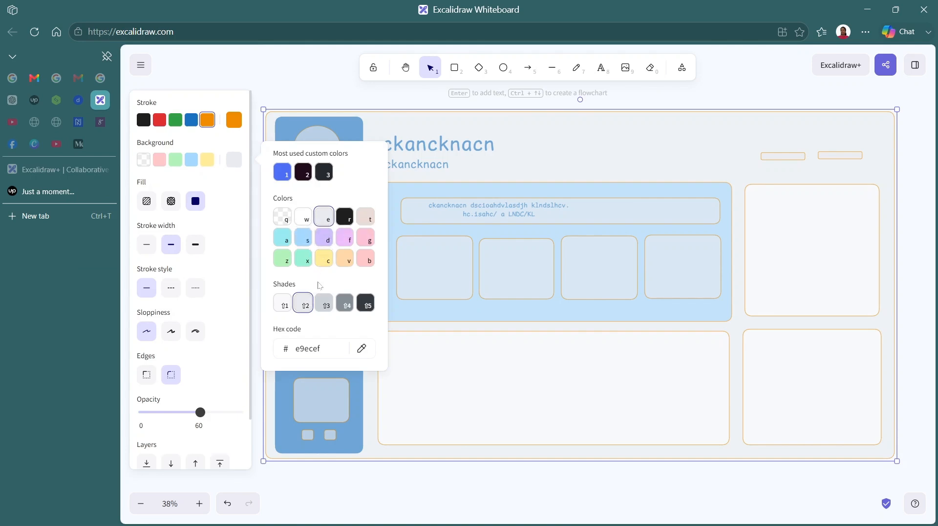
left_click(304, 244)
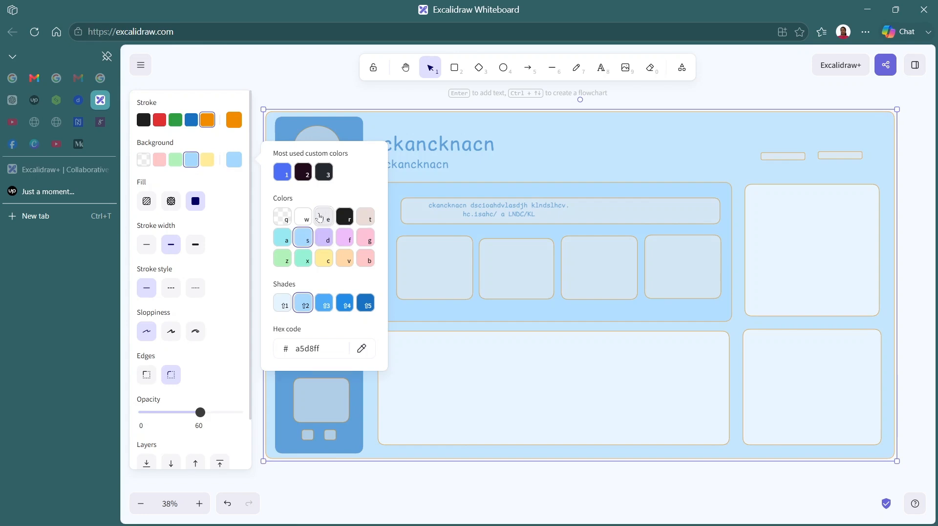
left_click(326, 219)
left_click(925, 111)
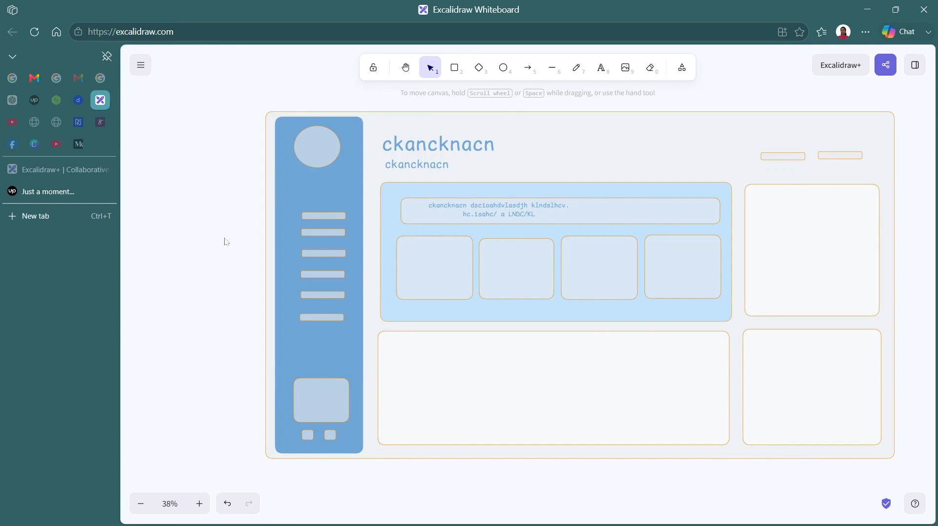
- Switch to Power BI Desktop and import data from the Excel workbook
left_click(868, 9)
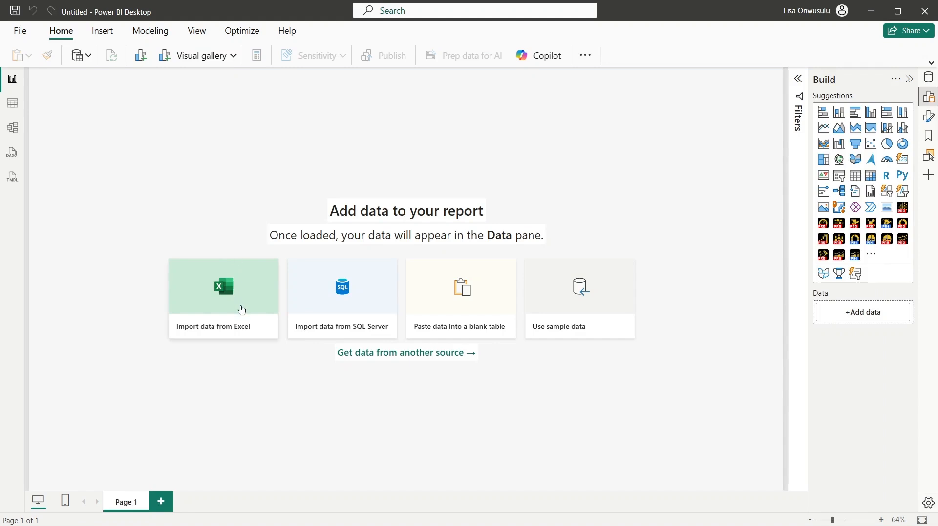
left_click(220, 293)
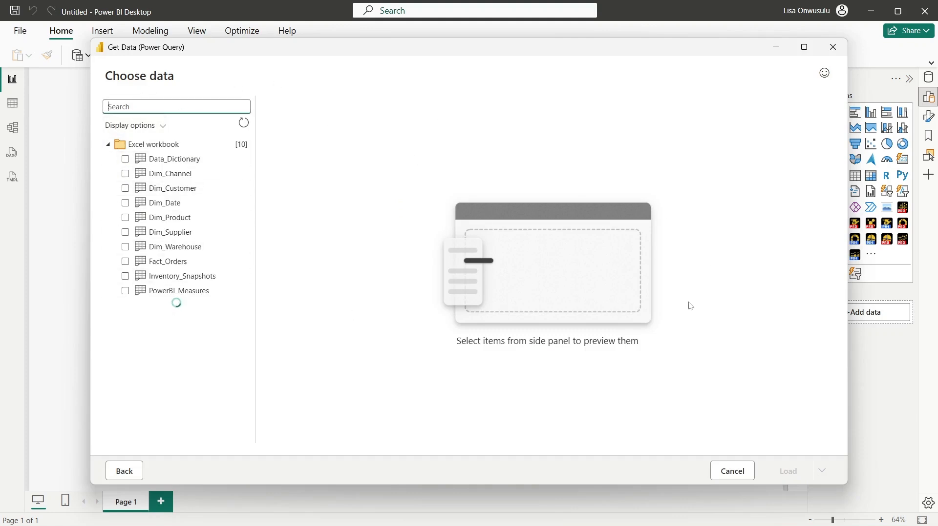
- Select all ten tables of the Excel workbook, from Data_Dictionary to PowerBI_Measures, and open them for transformation in Power Query Editor
left_click(126, 159)
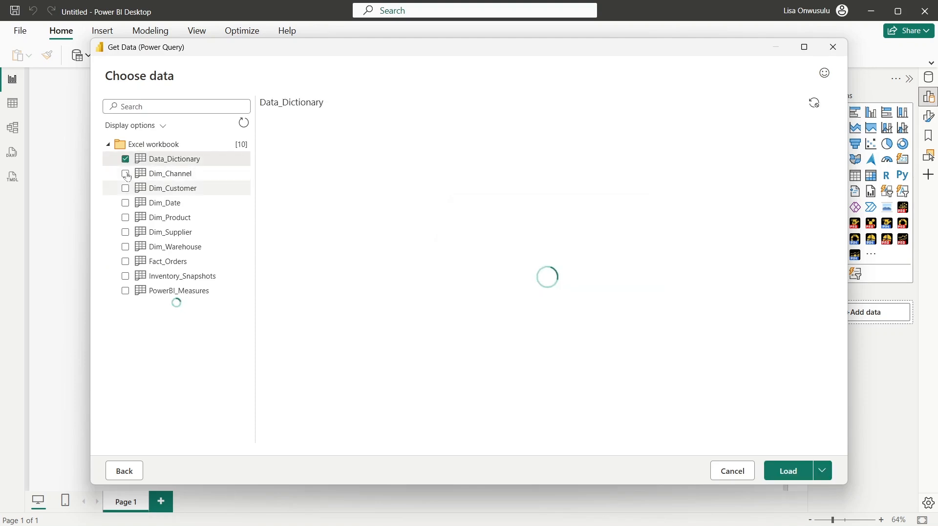
left_click(125, 173)
left_click(126, 189)
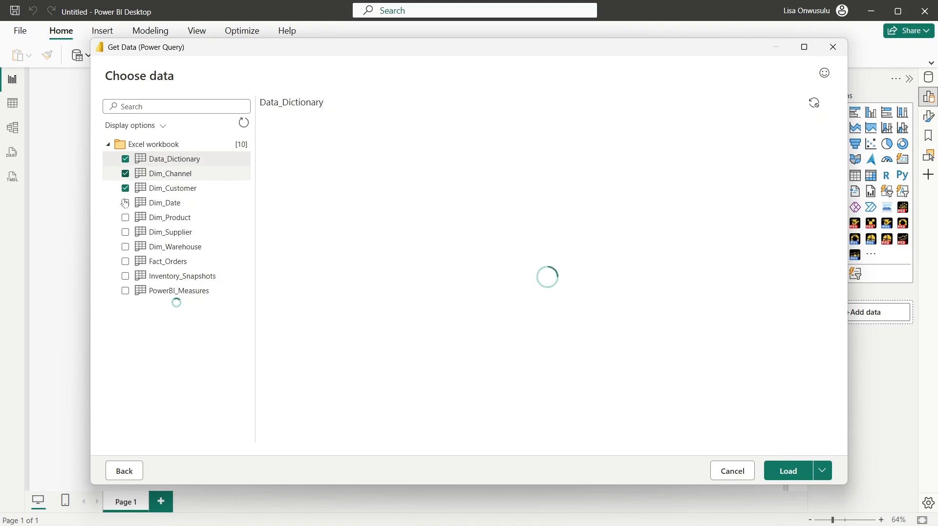
left_click(125, 174)
left_click(126, 234)
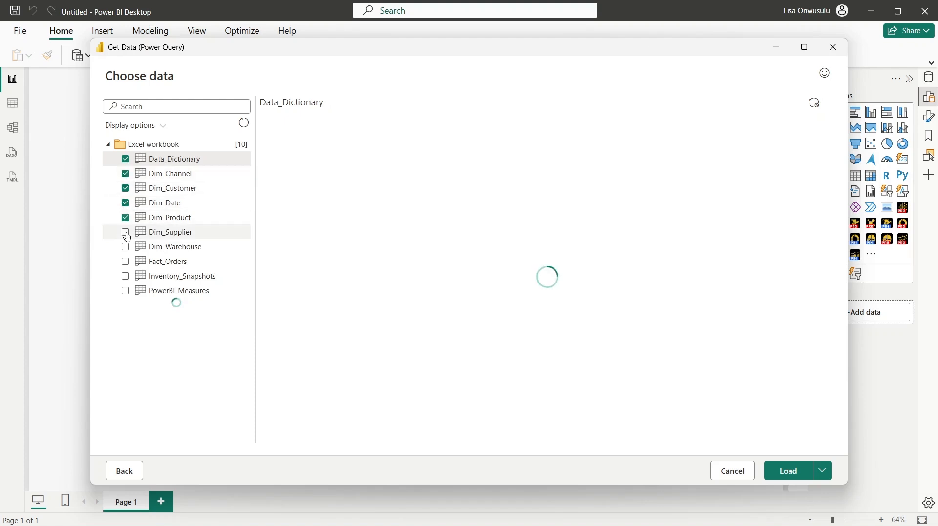
left_click(124, 263)
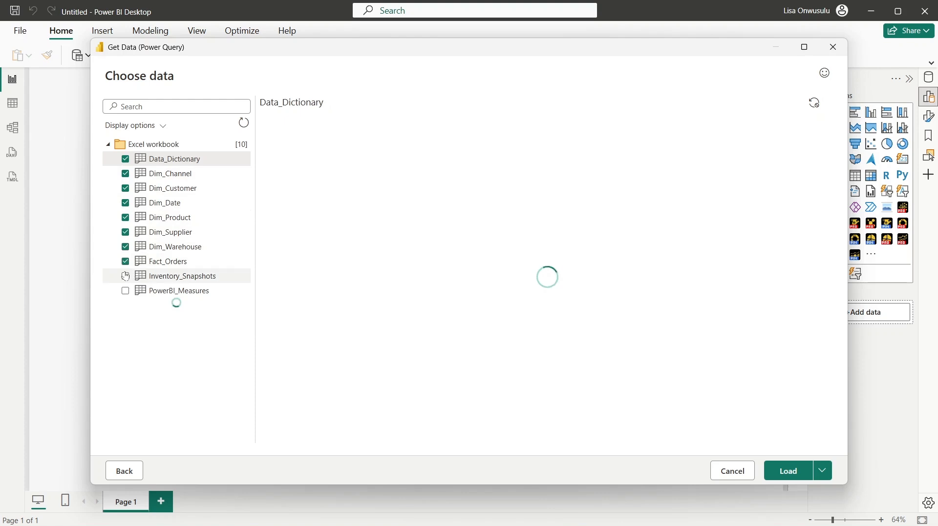
left_click(125, 293)
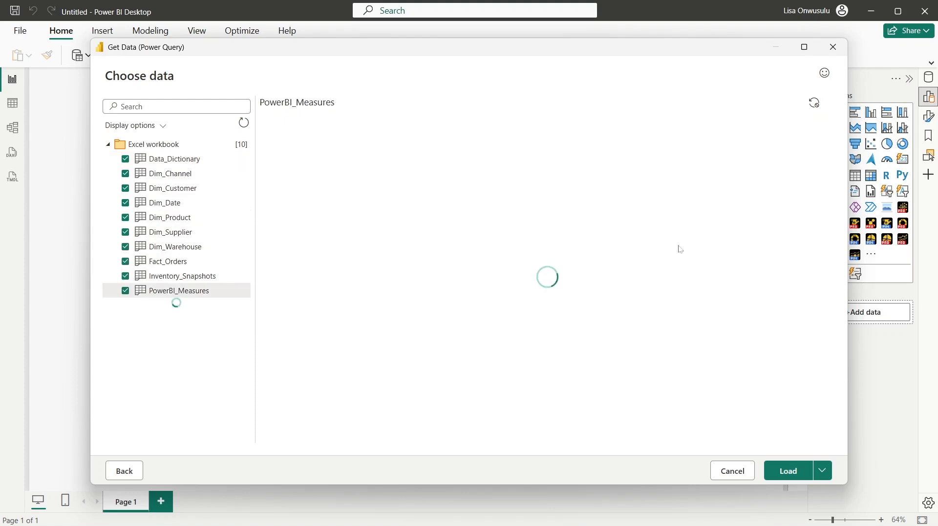
left_click(822, 471)
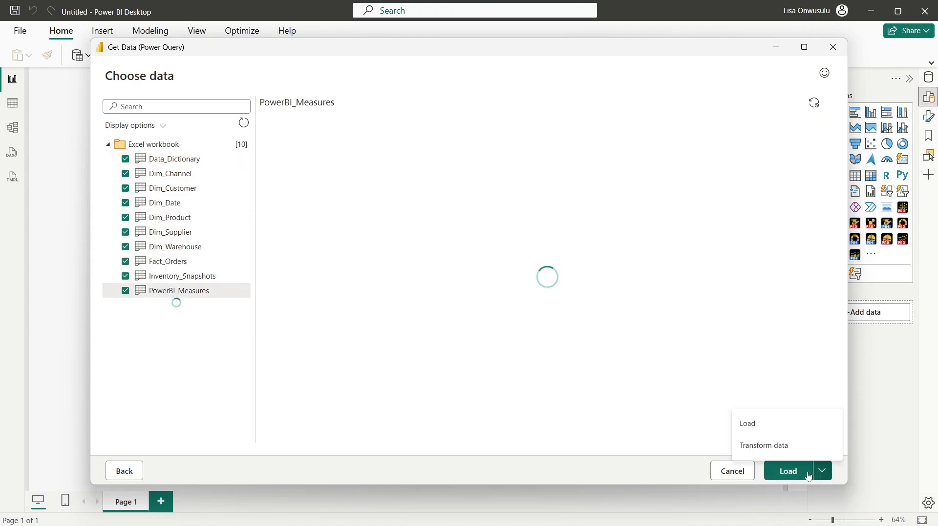
left_click(784, 452)
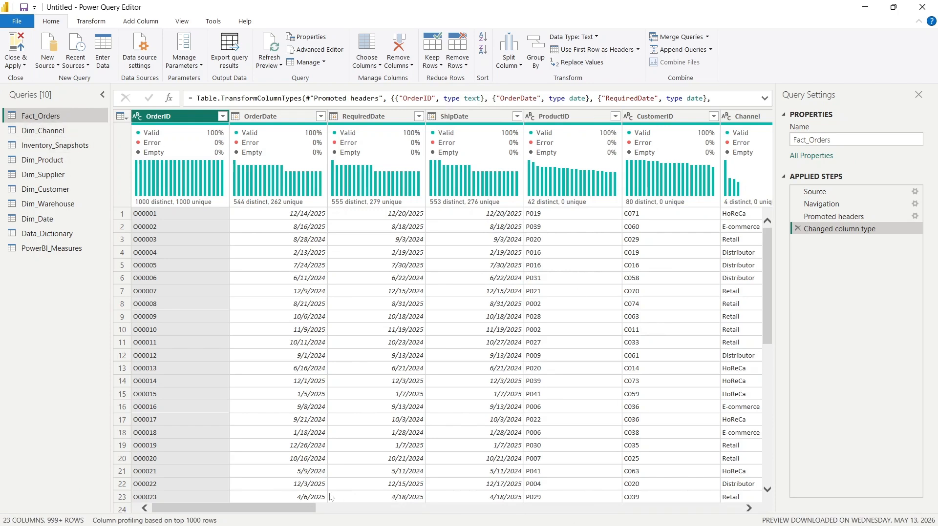
- Examine the columns of Fact_Orders and the previews of Dim_Channel, Inventory_Snapshots, Data_Dictionary and Dim_Date
left_click(290, 501)
left_click(381, 510)
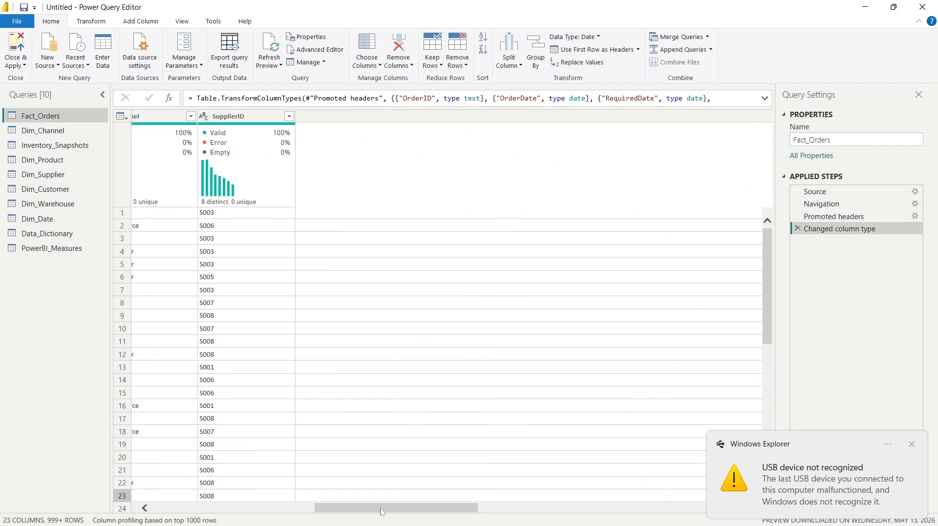
left_click(542, 511)
left_click(913, 444)
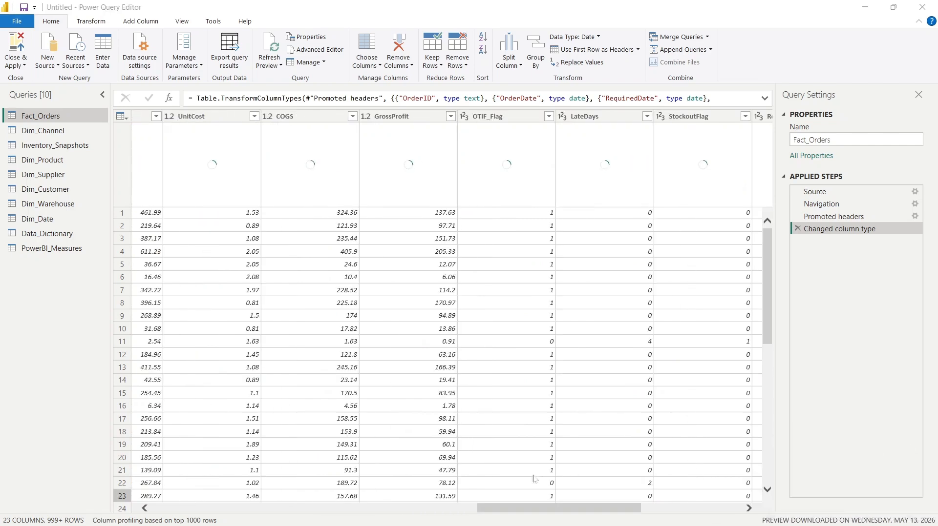
left_click_drag(536, 507, 170, 511)
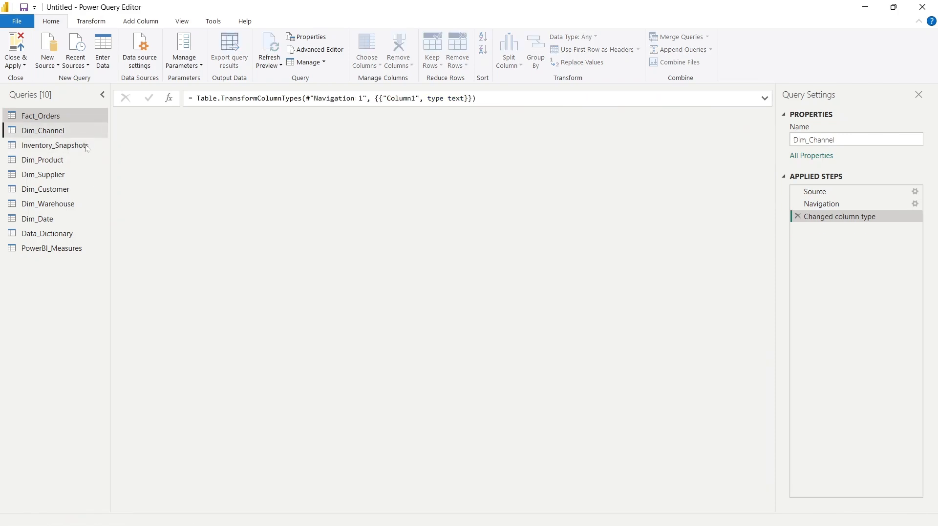
left_click(75, 148)
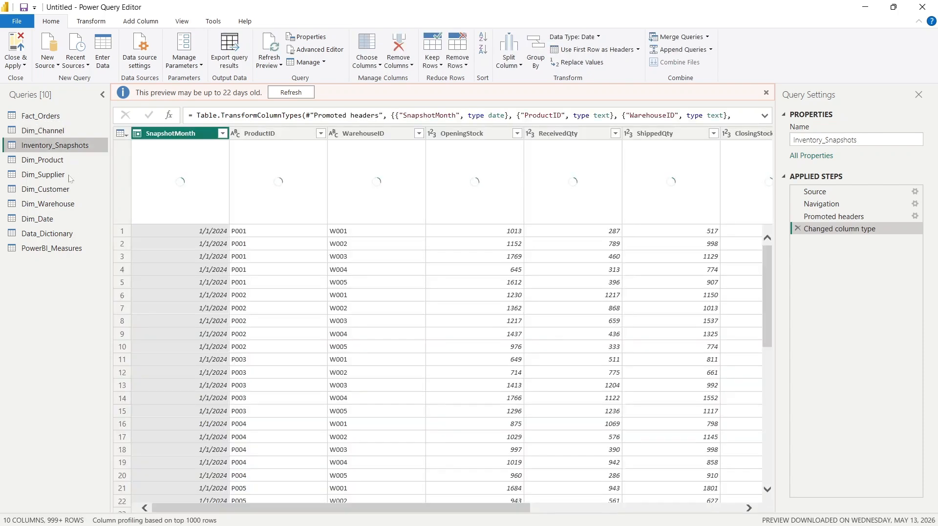
left_click(55, 242)
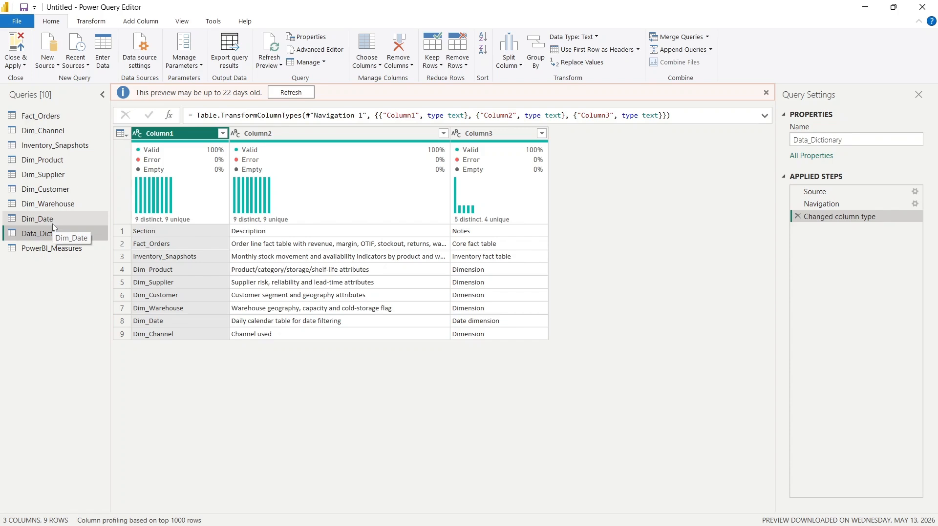
left_click(27, 219)
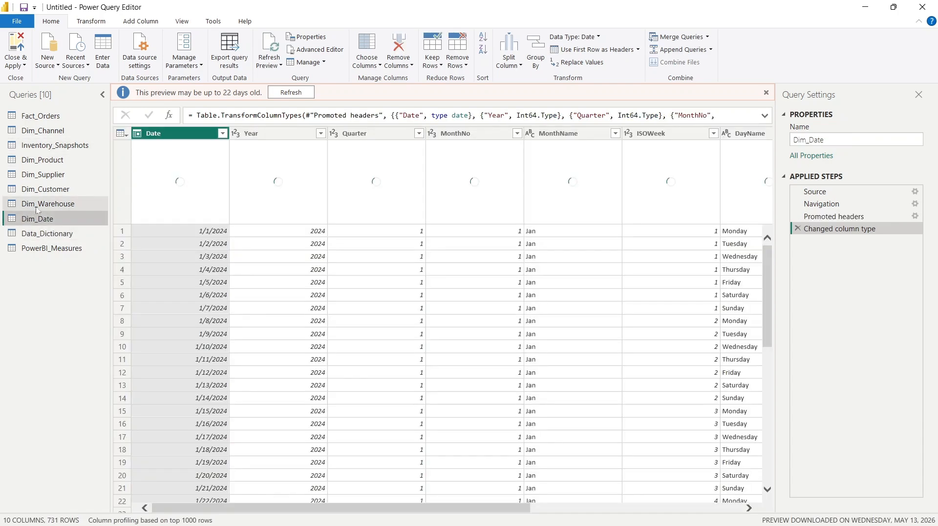
- Promote the first row of the Dim_Customer query to column headers
left_click(52, 190)
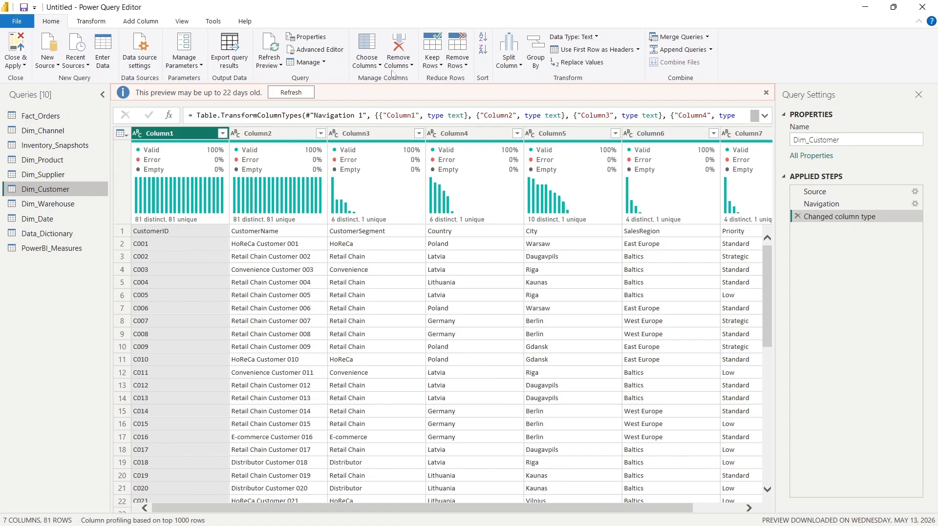
left_click(577, 50)
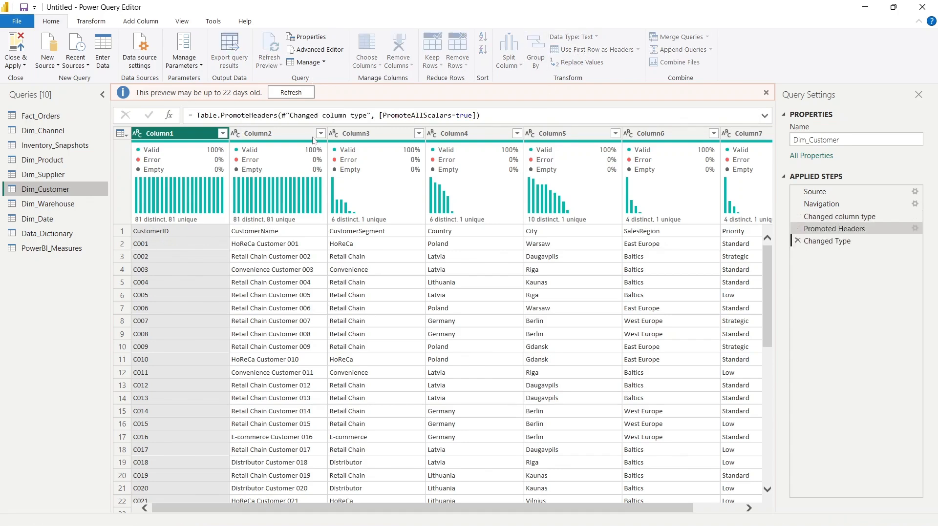
- Check the Dim_Supplier, Dim_Product and Fact_Orders queries, and close Power Query Editor with the pending changes applied
left_click(63, 176)
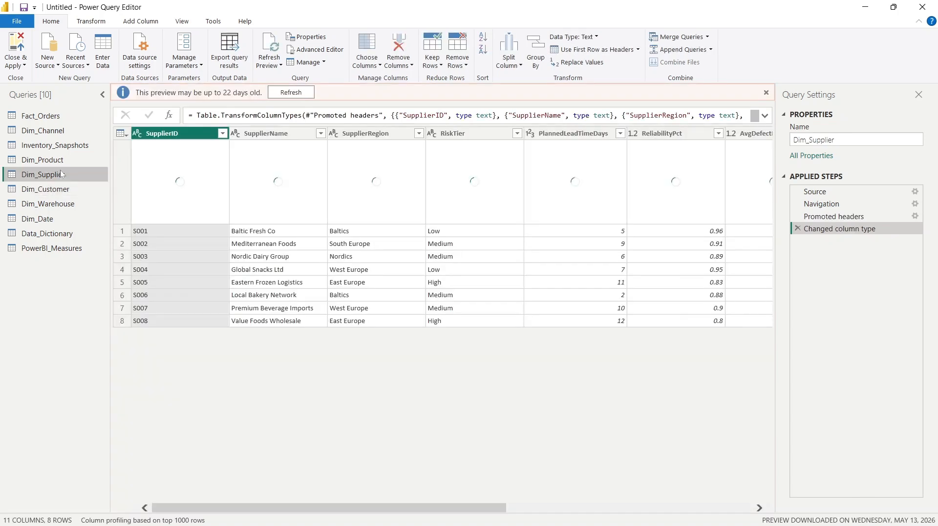
left_click(58, 159)
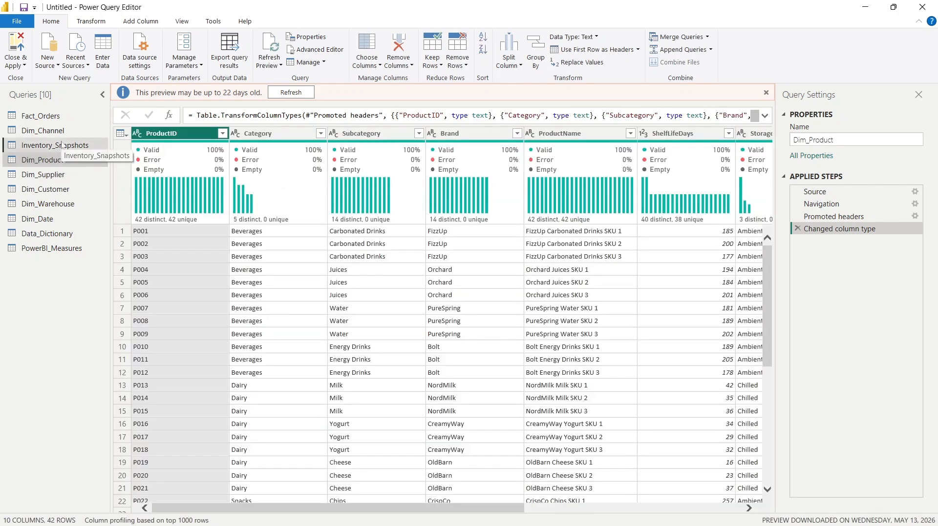
left_click(44, 219)
left_click(57, 115)
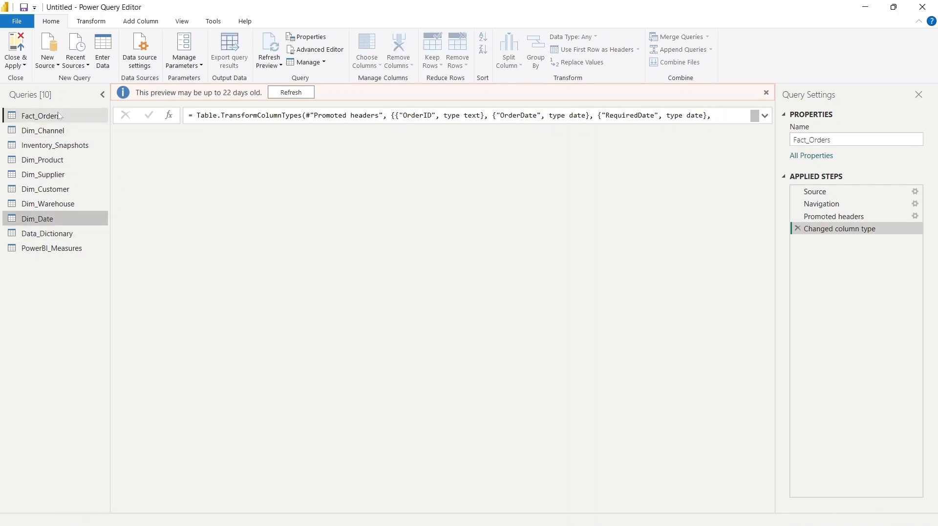
left_click(23, 65)
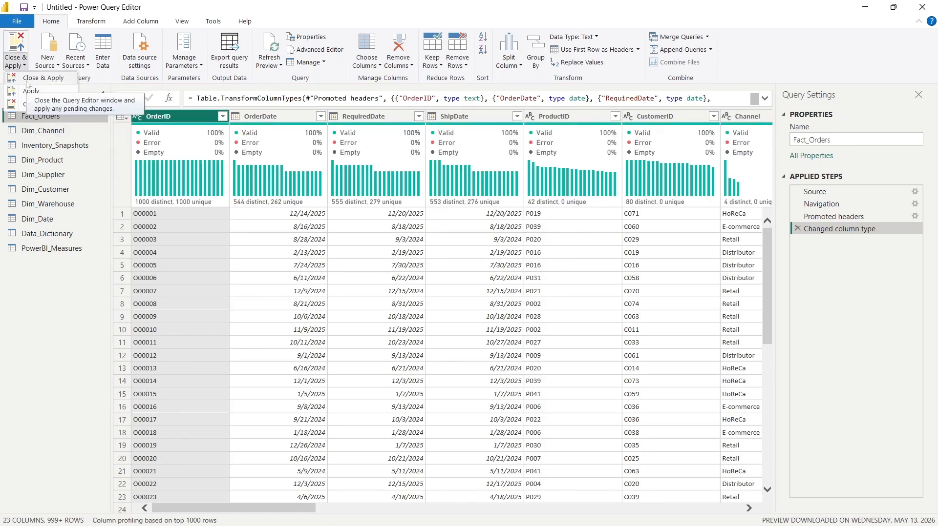
left_click(27, 81)
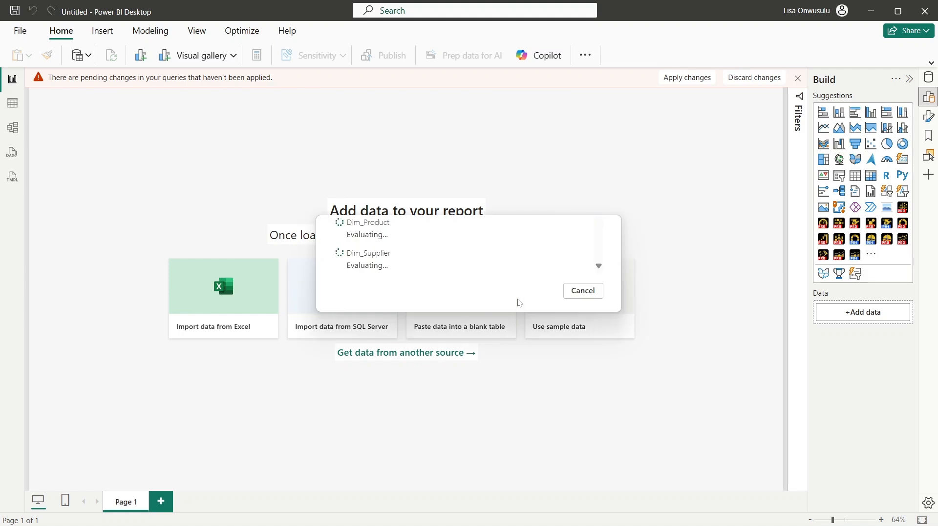
mouse_move(601, 292)
left_mouse_down()
mouse_move(602, 370)
mouse_move(599, 277)
left_mouse_up()
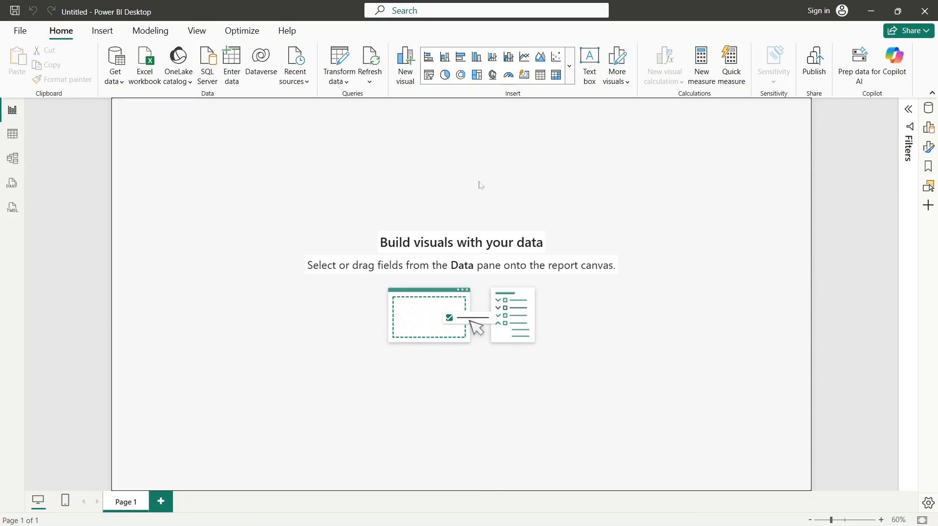
- Reopen Power Query Editor and promote the first row of the Dim_Channel query to column headers
left_click(331, 66)
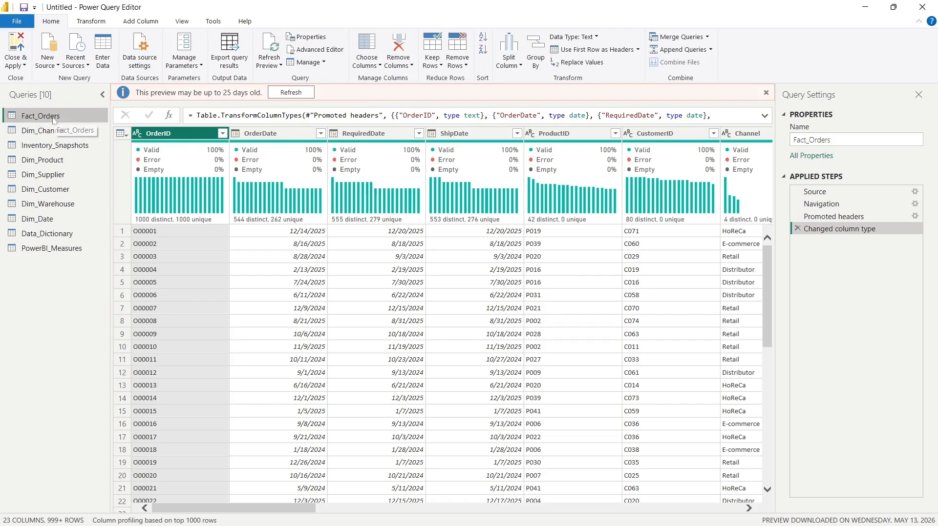
left_click(34, 130)
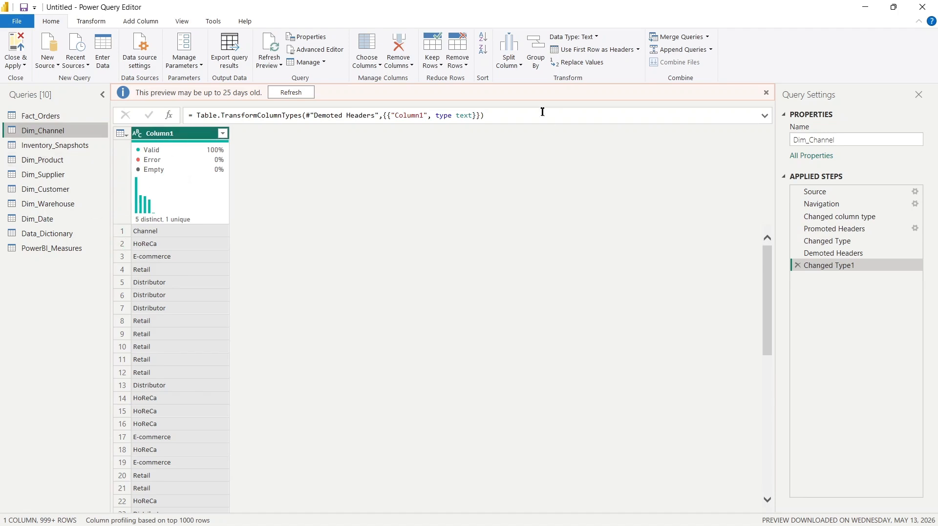
left_click(596, 51)
left_click_drag(769, 254, 813, 183)
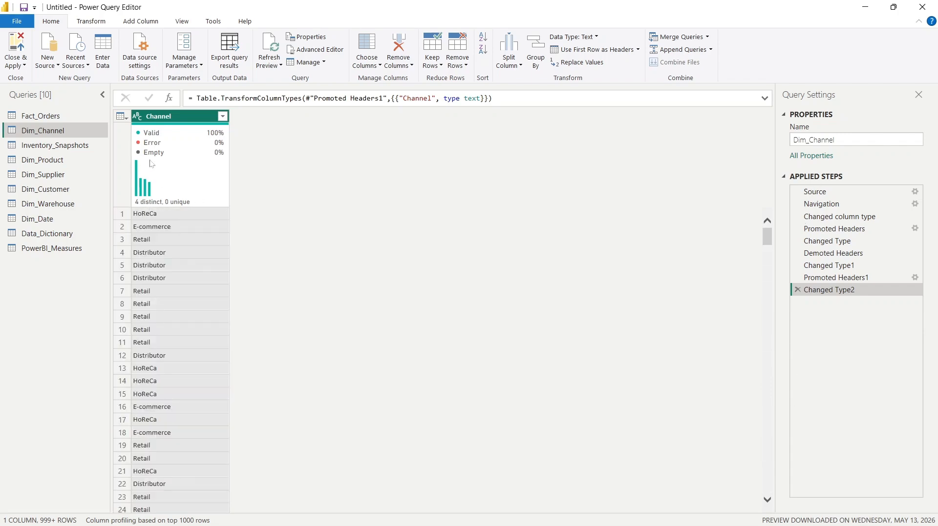
- Review the Channel column in Fact_Orders, and remove the duplicate values from the Channel column of Dim_Channel
left_click(59, 118)
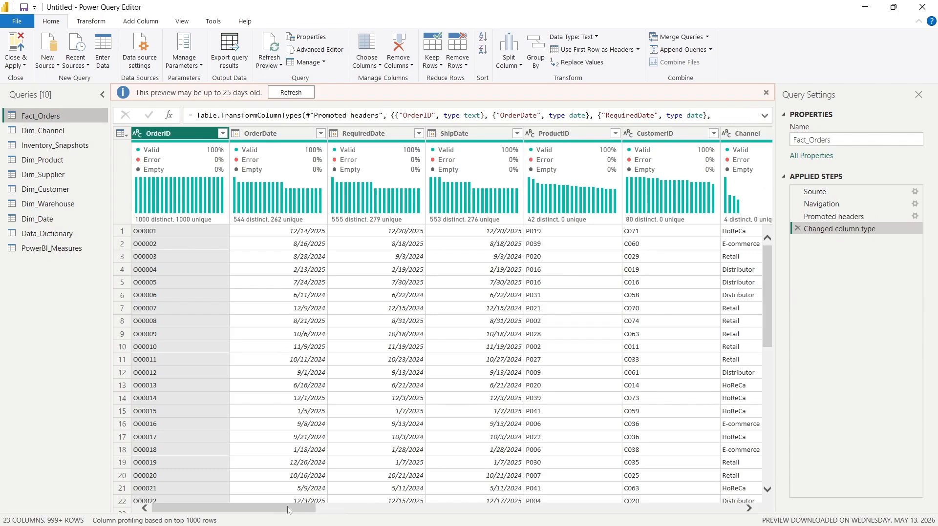
left_click(749, 508)
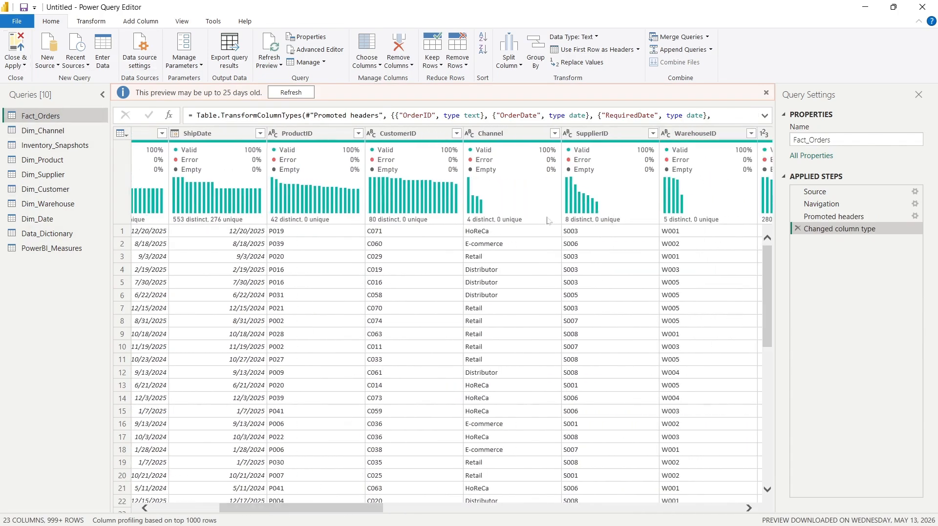
left_click_drag(313, 512, 359, 511)
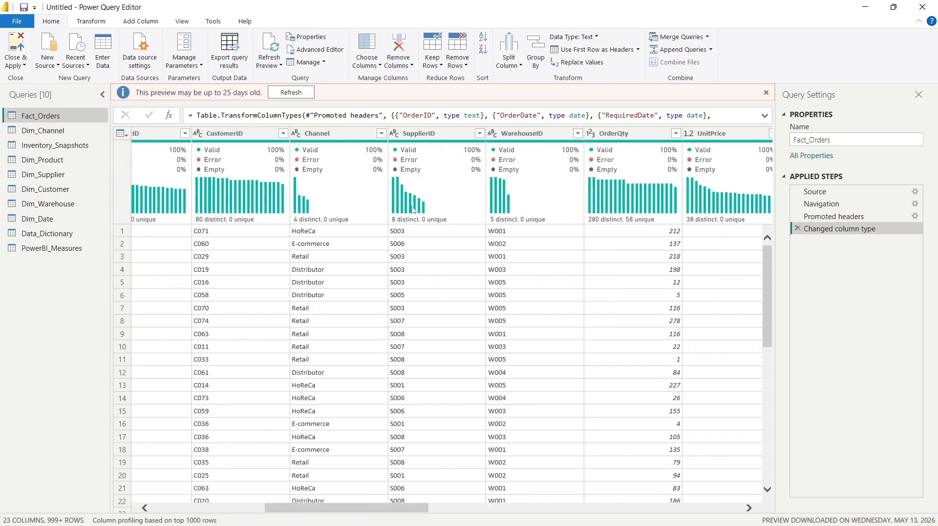
left_click(334, 134)
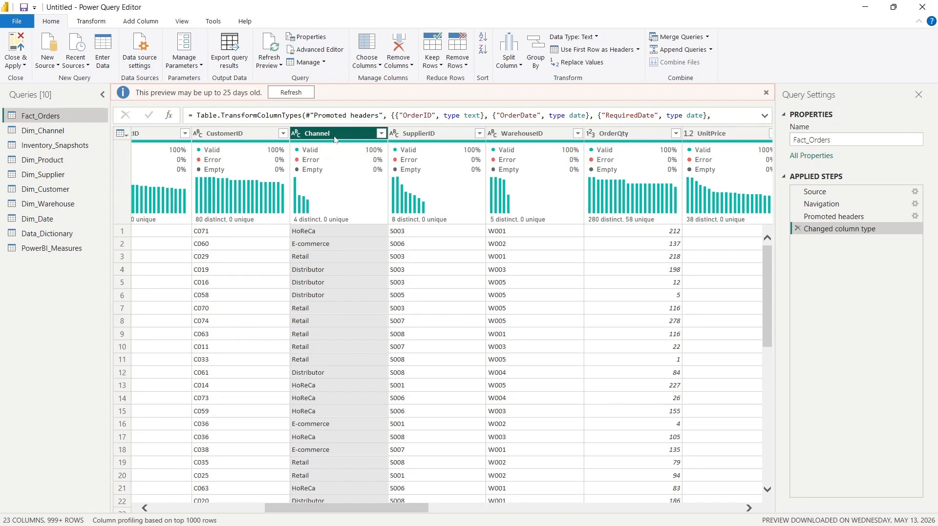
left_click(41, 131)
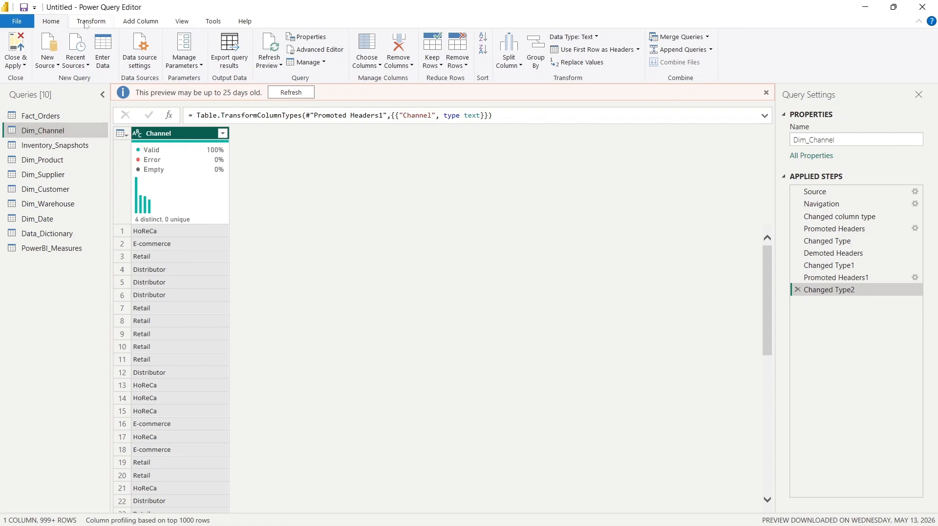
left_click(457, 60)
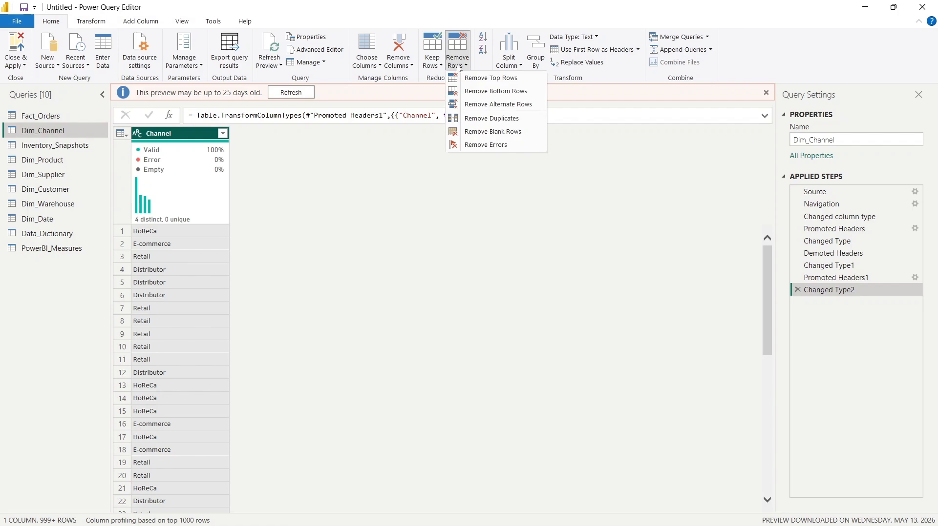
left_click(484, 120)
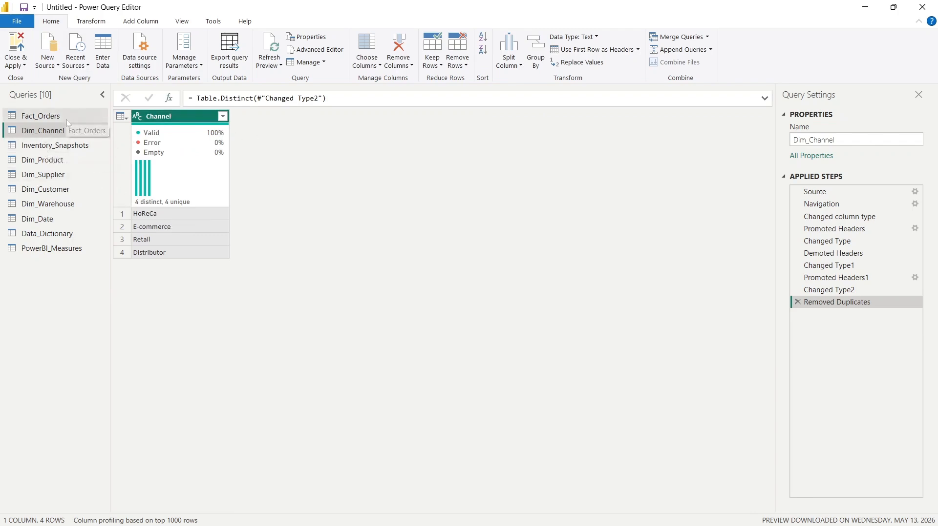
- Check the Inventory_Snapshots, Dim_Product, Dim_Supplier and Dim_Customer queries, and close Power Query Editor with the changes applied
left_click(83, 146)
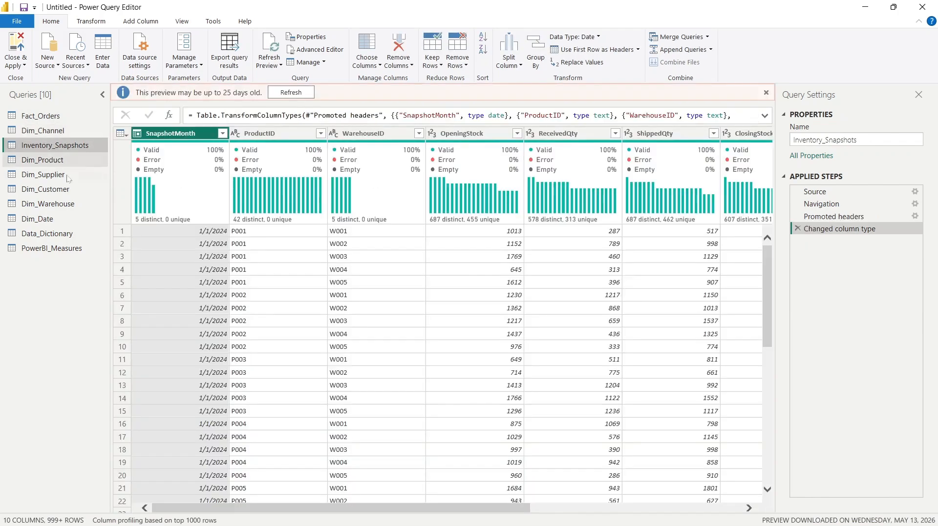
left_click(55, 162)
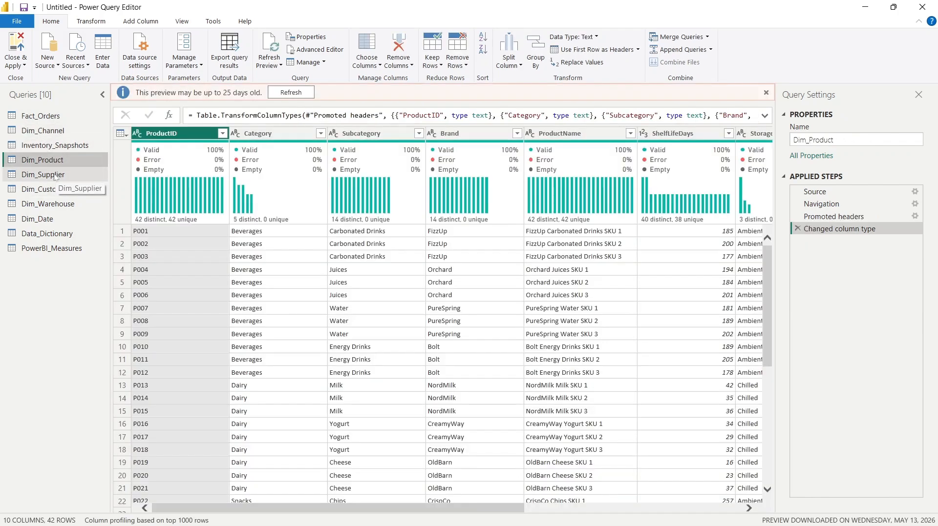
left_click(56, 176)
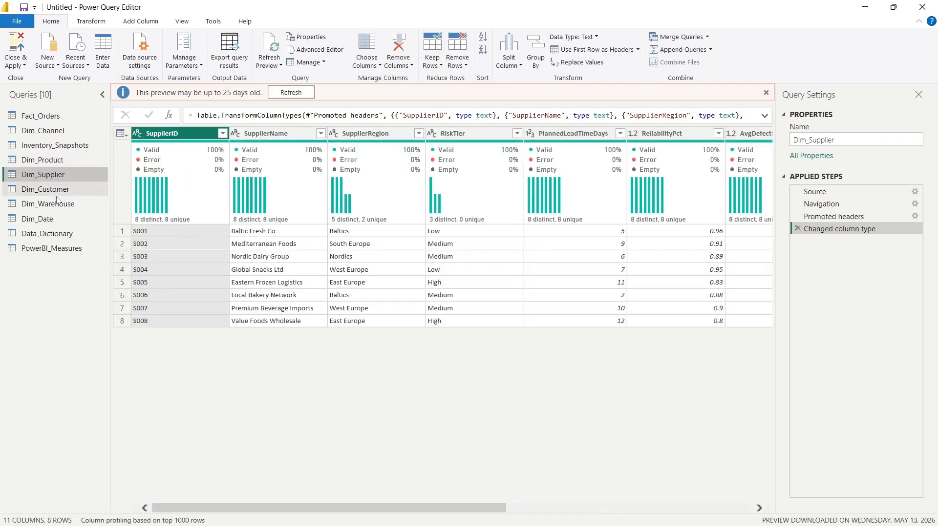
left_click(57, 195)
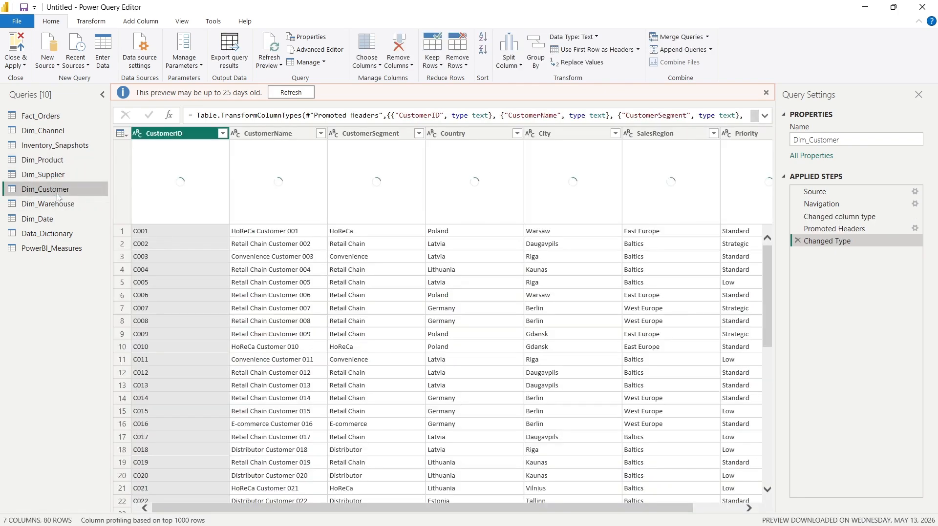
left_click(16, 65)
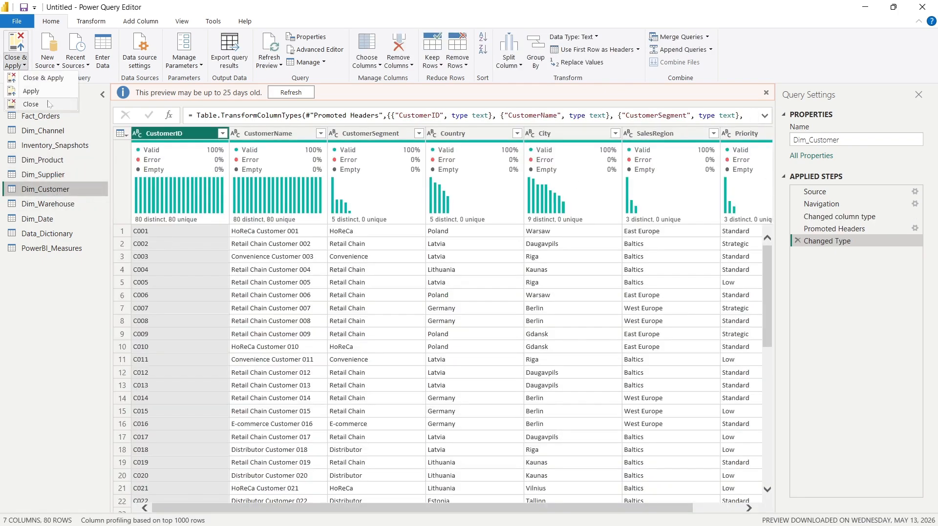
left_click(41, 79)
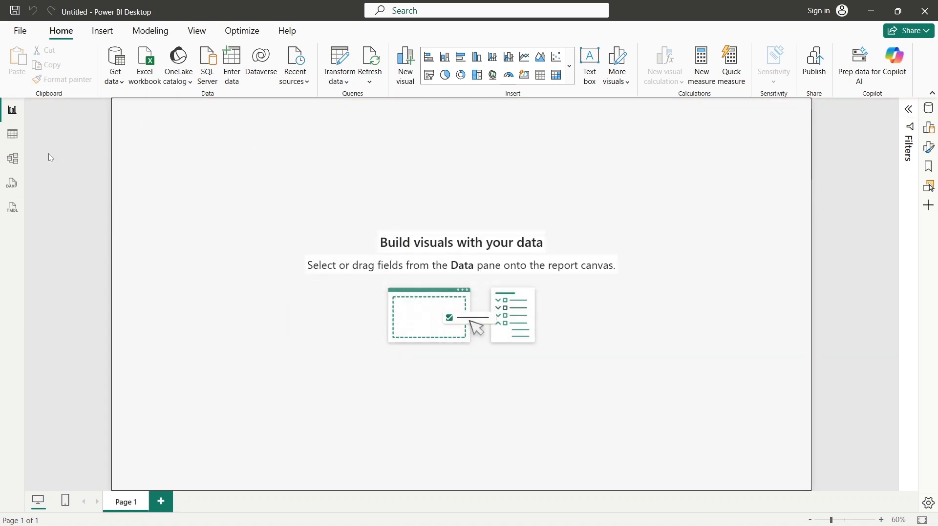
- Open the data model diagram and delete the existing relationship between Fact_Orders and Dim_Channel
left_click(13, 158)
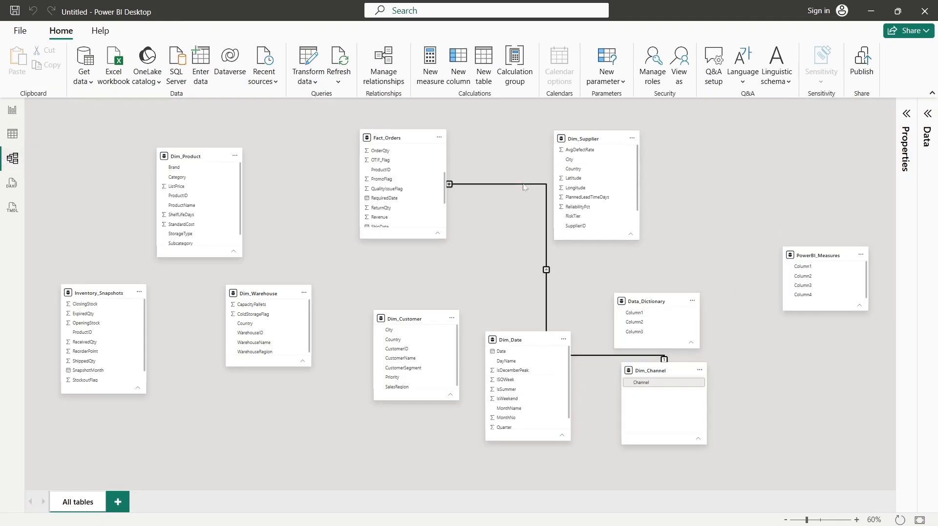
right_click(523, 187)
left_click(536, 192)
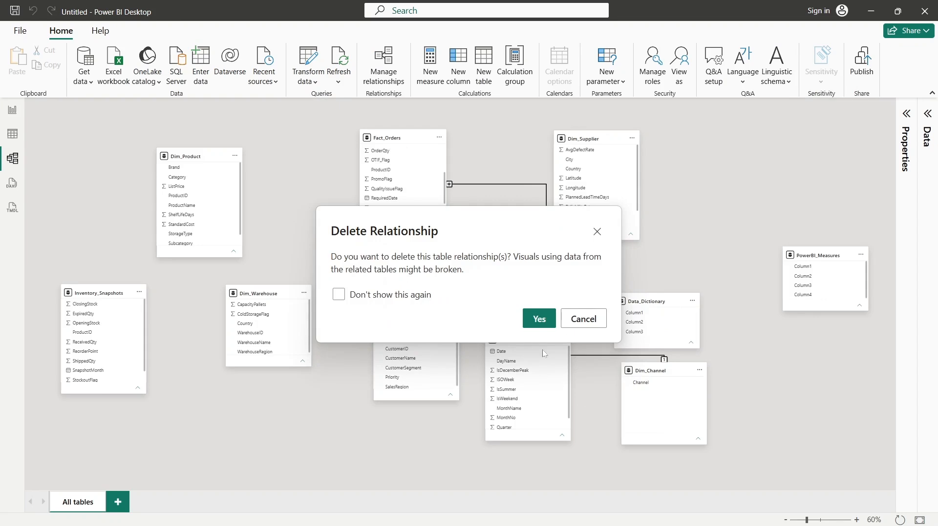
left_click(539, 320)
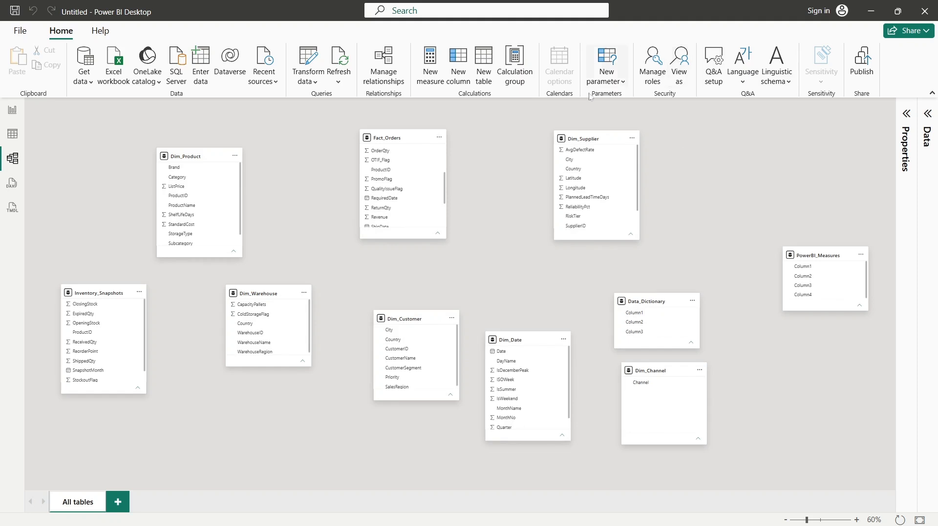
- Spread the Fact_Orders, Dim_Customer, Dim_Warehouse, Dim_Supplier and Dim_Product tables out in the diagram to make room around Fact_Orders
left_click(401, 139)
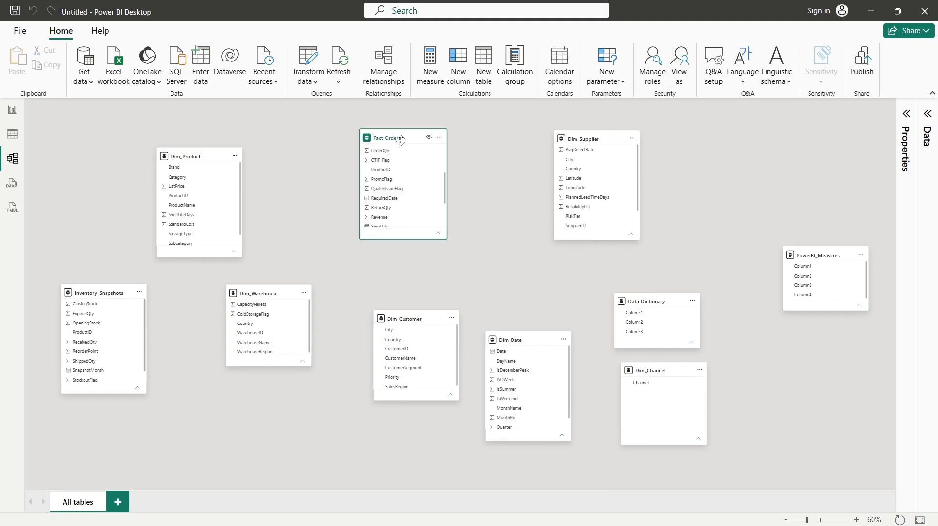
mouse_move(400, 139)
left_mouse_down()
mouse_move(431, 138)
mouse_move(412, 137)
left_mouse_up()
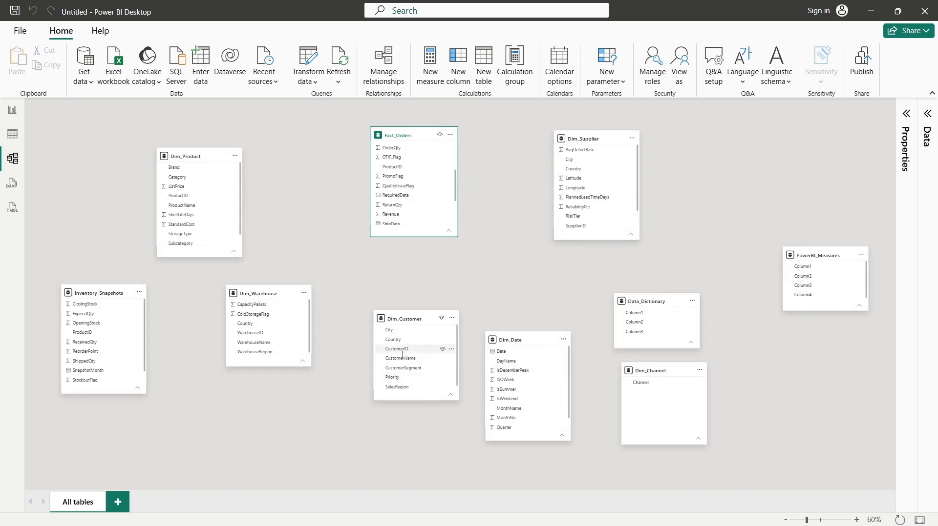
mouse_move(398, 315)
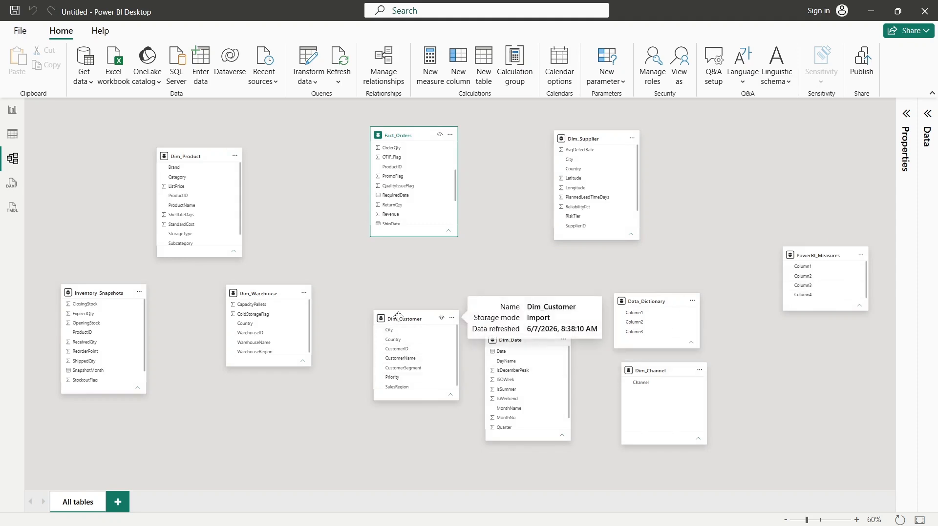
left_click_drag(399, 318, 356, 368)
left_click_drag(258, 291, 234, 346)
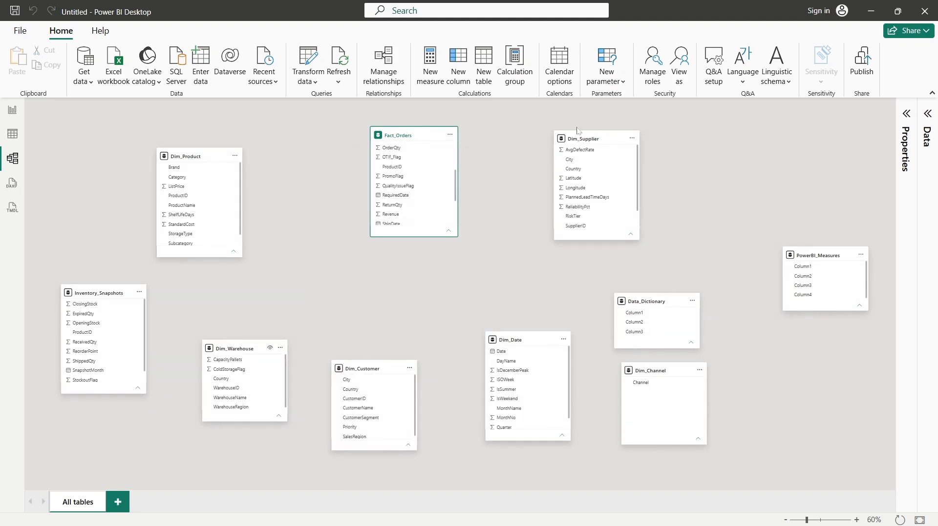
mouse_move(593, 137)
left_click_drag(593, 138, 728, 133)
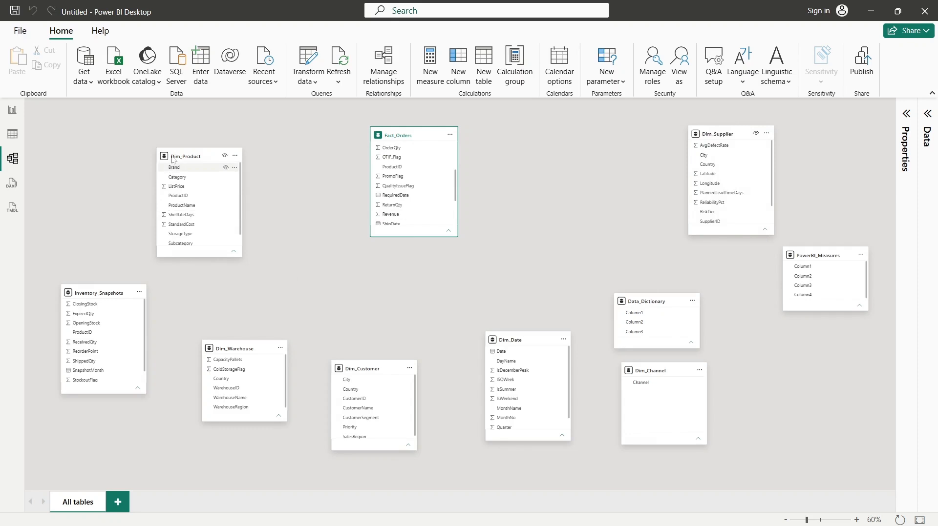
left_click_drag(215, 160, 233, 162)
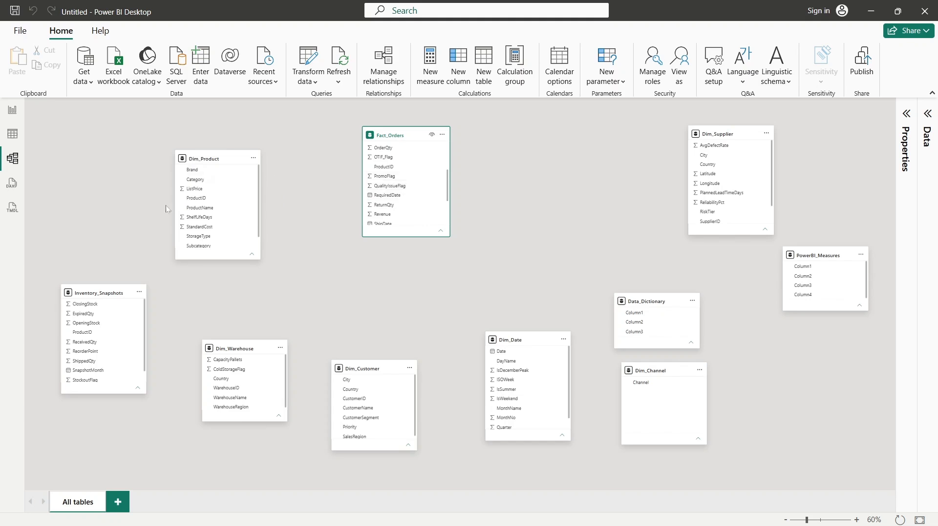
- Create active single-direction relationships from Fact_Orders to Dim_Product on ProductID and to Dim_Warehouse on WarehouseID
left_click_drag(190, 202, 401, 172)
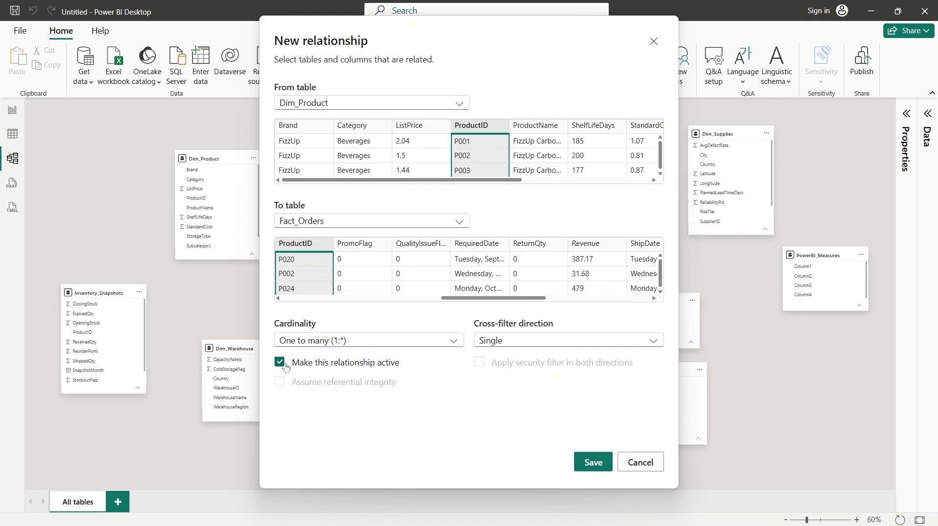
left_click(594, 463)
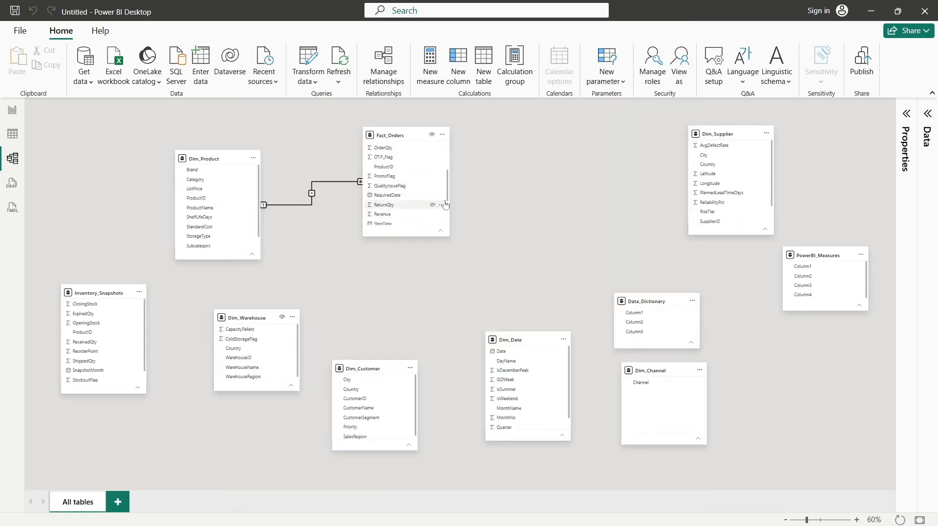
scroll(448, 190, "down", 2)
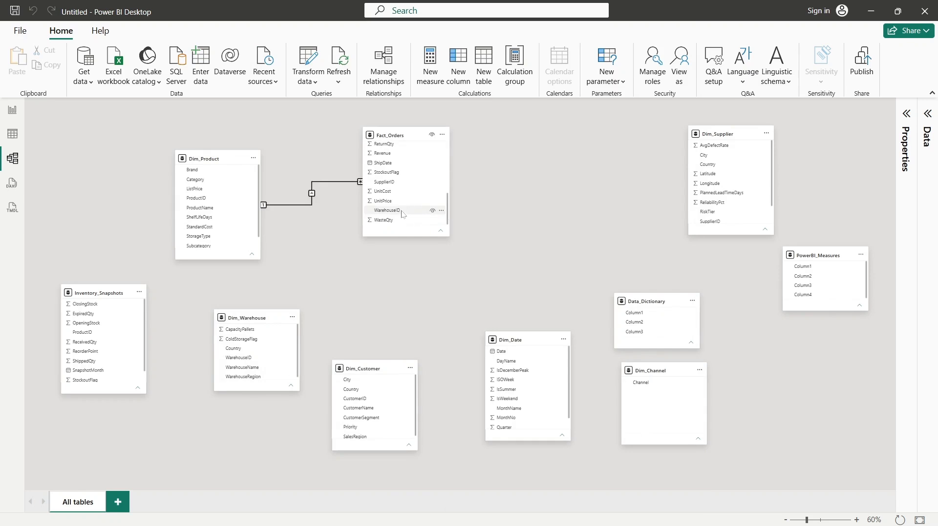
left_click_drag(386, 210, 238, 358)
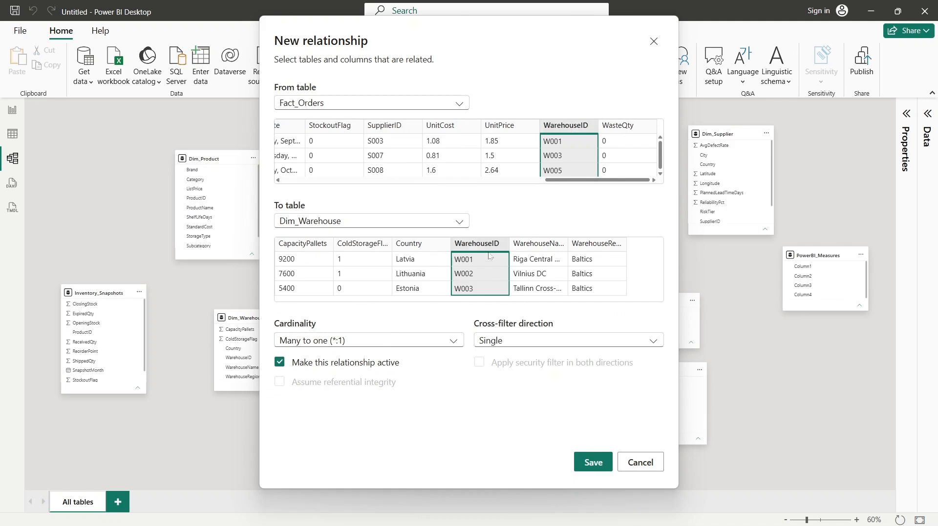
left_click(593, 463)
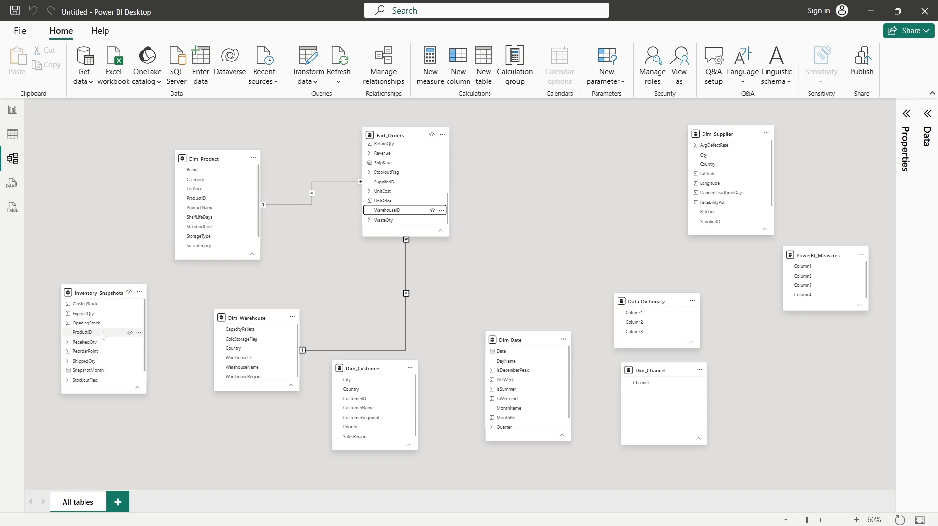
- Widen the Inventory_Snapshots table slightly and relate it many-to-one to Dim_Product on ProductID
left_click_drag(146, 355, 150, 364)
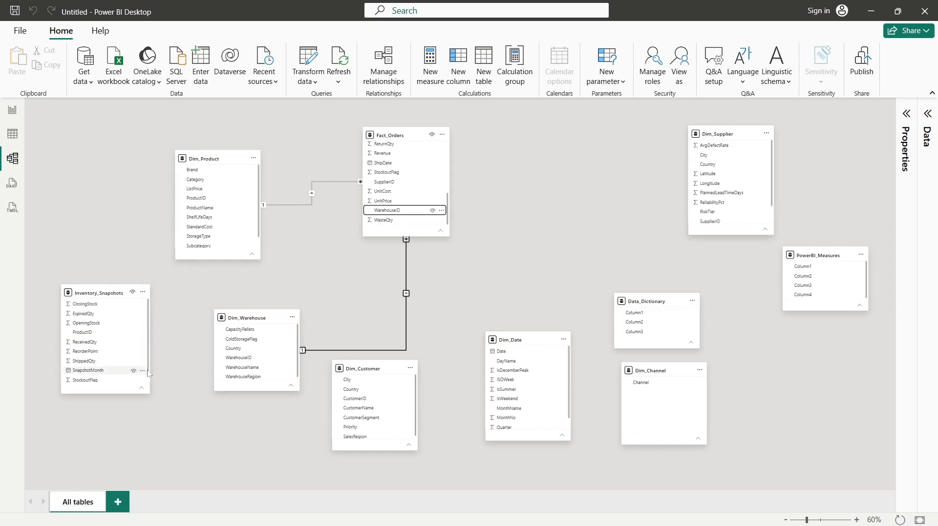
scroll(145, 386, "down", 1)
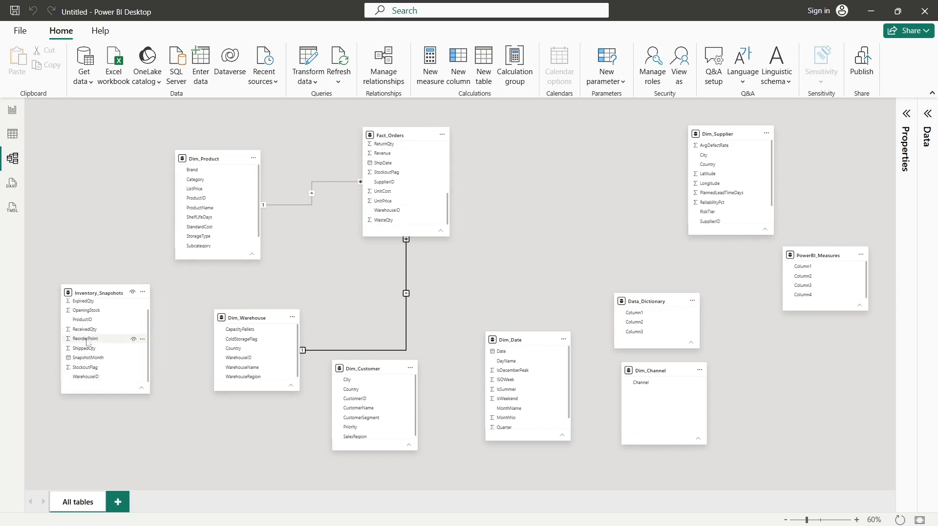
scroll(130, 335, "up", 1)
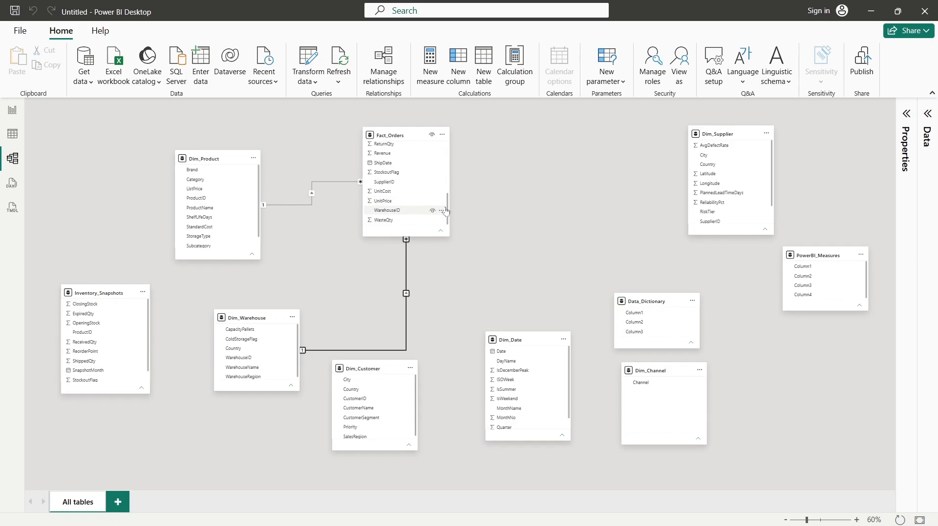
scroll(432, 205, "up", 4)
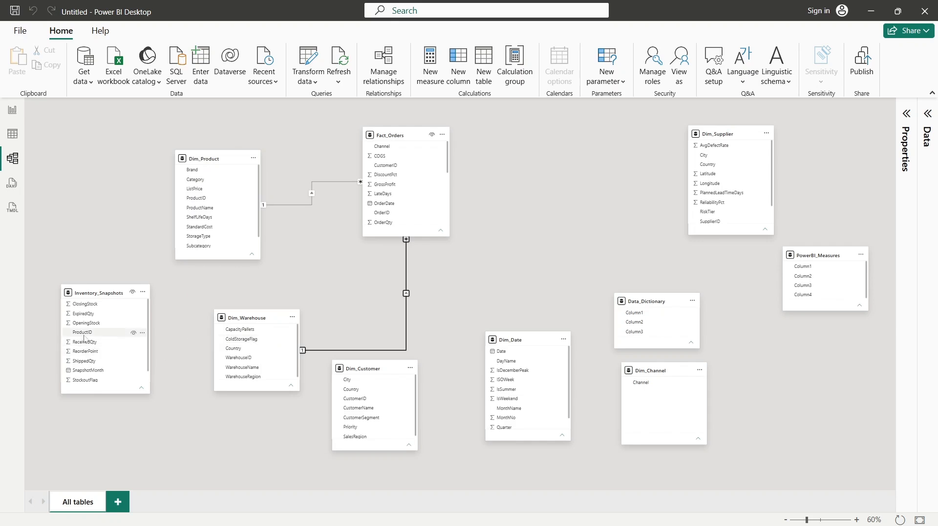
left_click_drag(84, 336, 196, 198)
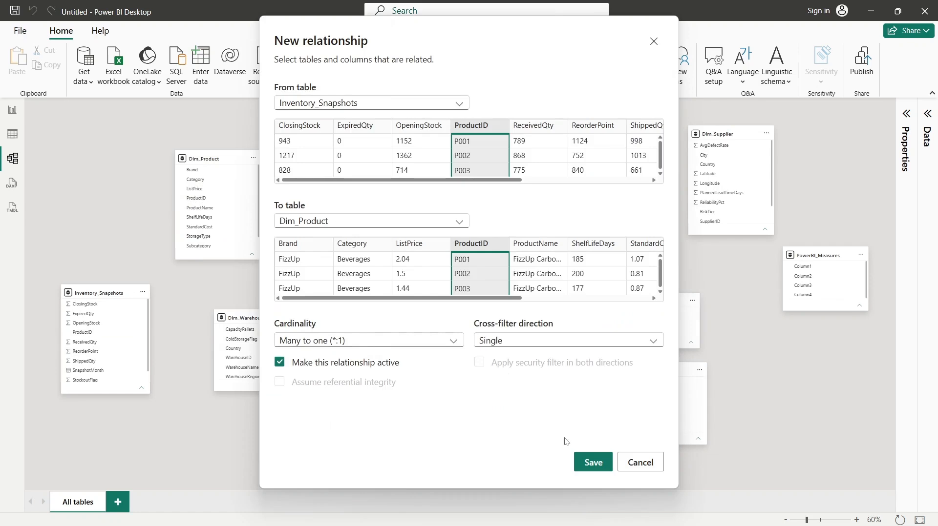
left_click(593, 462)
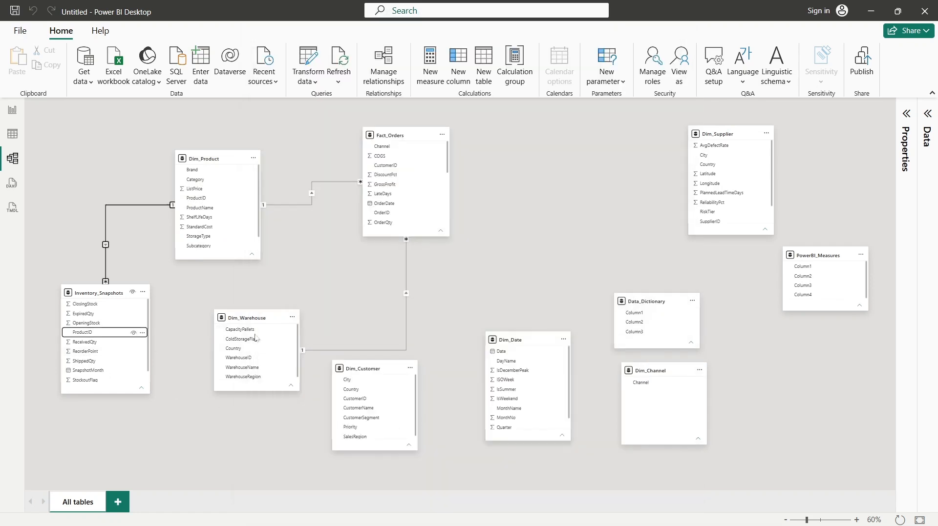
- Relate Inventory_Snapshots to Dim_Warehouse on WarehouseID
scroll(146, 369, "down", 1)
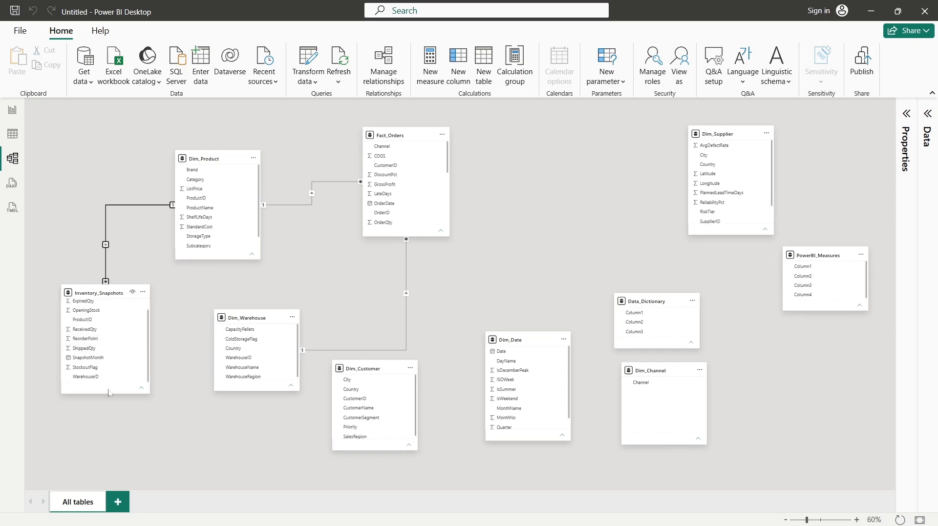
left_click_drag(91, 376, 241, 361)
left_click(593, 463)
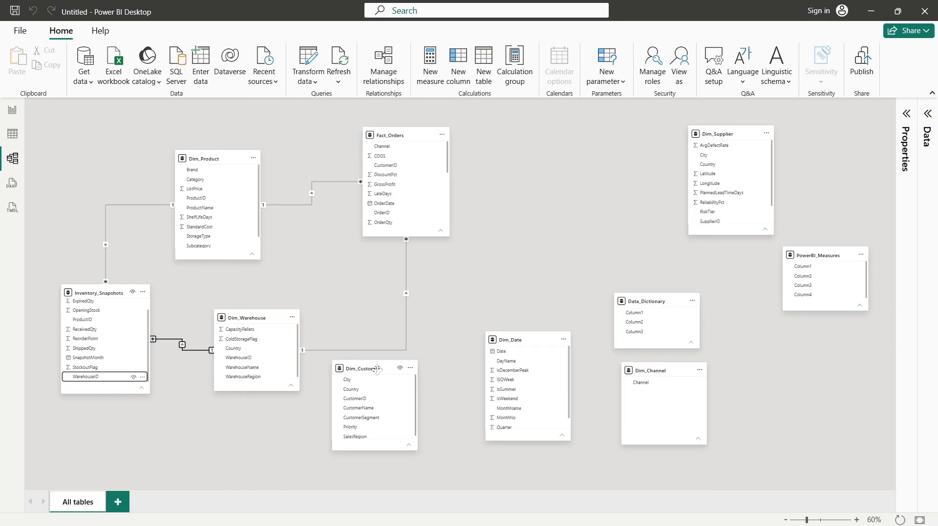
- Relate Fact_Orders to Dim_Customer on CustomerID, and relate the repositioned Dim_Date table's Date column to OrderDate in Fact_Orders
left_click_drag(386, 166, 373, 400)
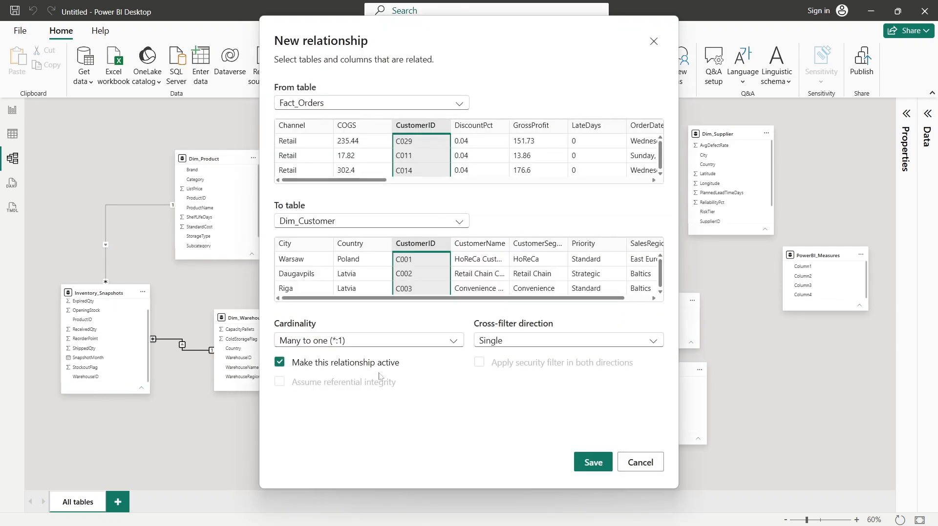
left_click(593, 463)
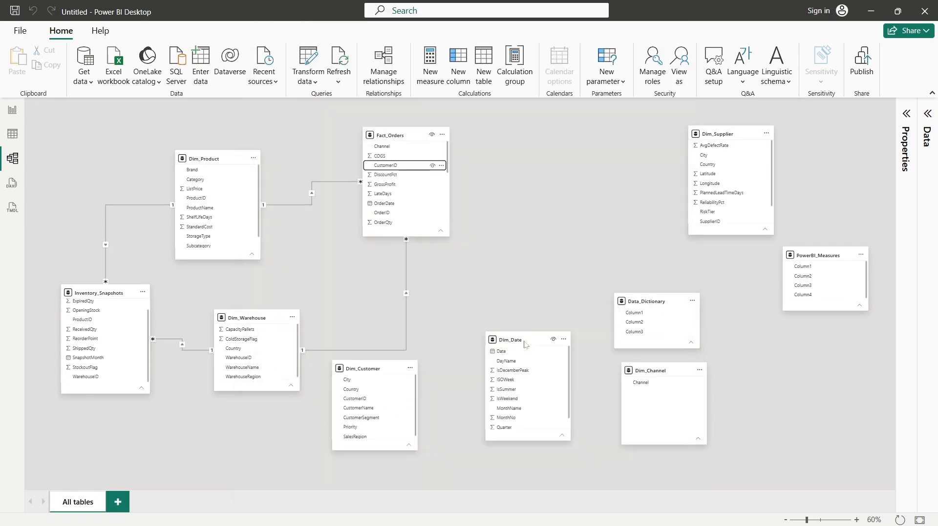
left_click_drag(537, 290, 539, 287)
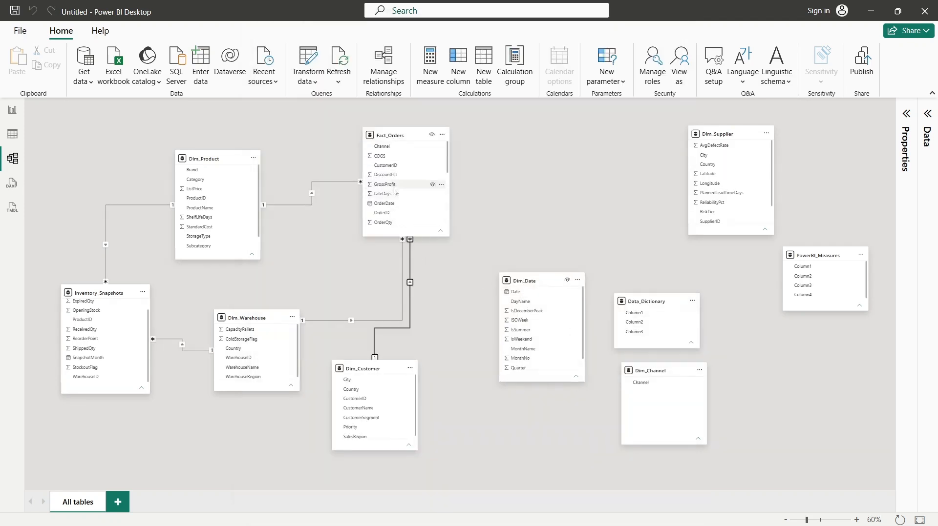
mouse_move(385, 209)
left_mouse_down()
mouse_move(518, 298)
mouse_move(555, 299)
mouse_move(430, 255)
mouse_move(388, 201)
left_mouse_up()
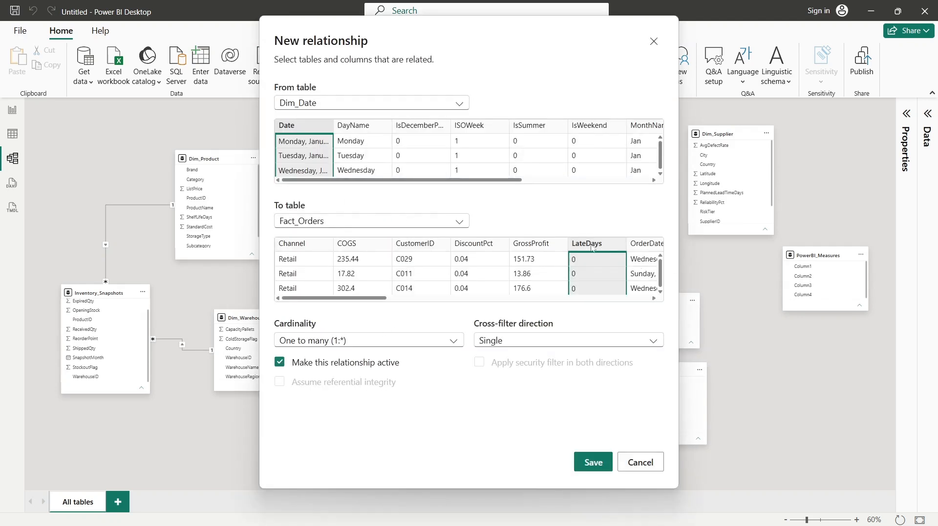
left_click(641, 246)
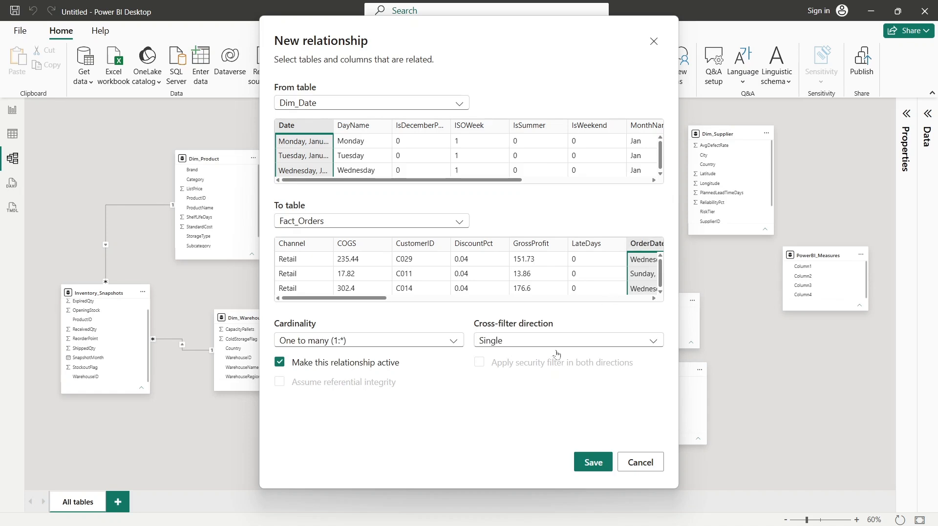
left_click(593, 462)
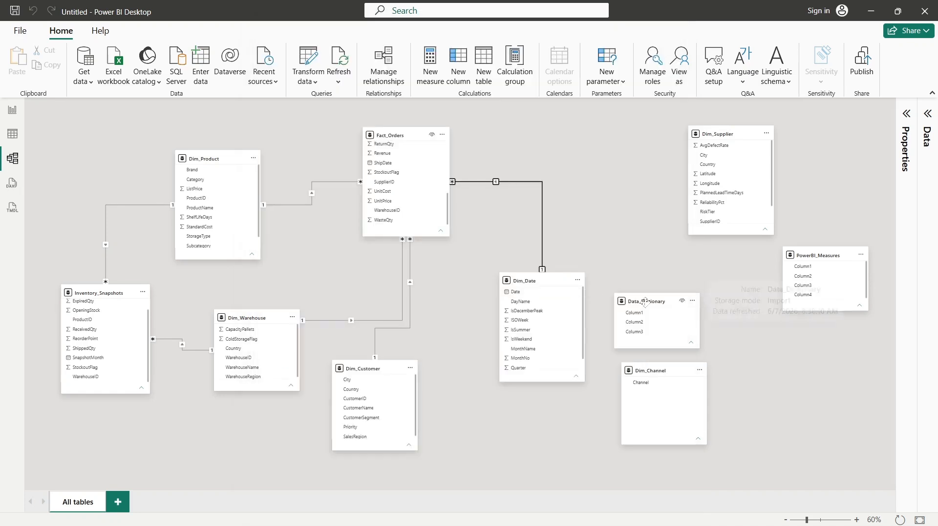
- Move Dim_Supplier closer to Fact_Orders and relate Fact_Orders to it many-to-one on SupplierID with single cross-filter direction
left_click_drag(709, 132, 617, 133)
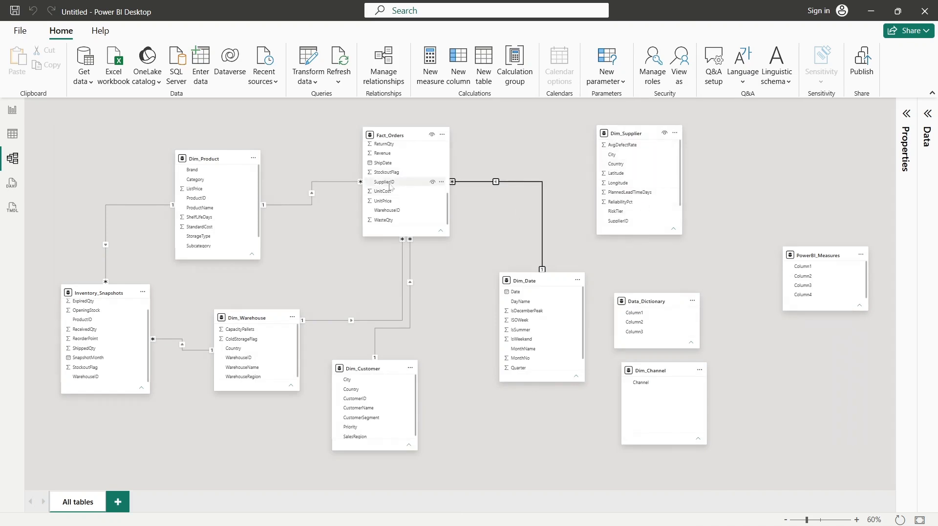
left_click_drag(384, 182, 620, 201)
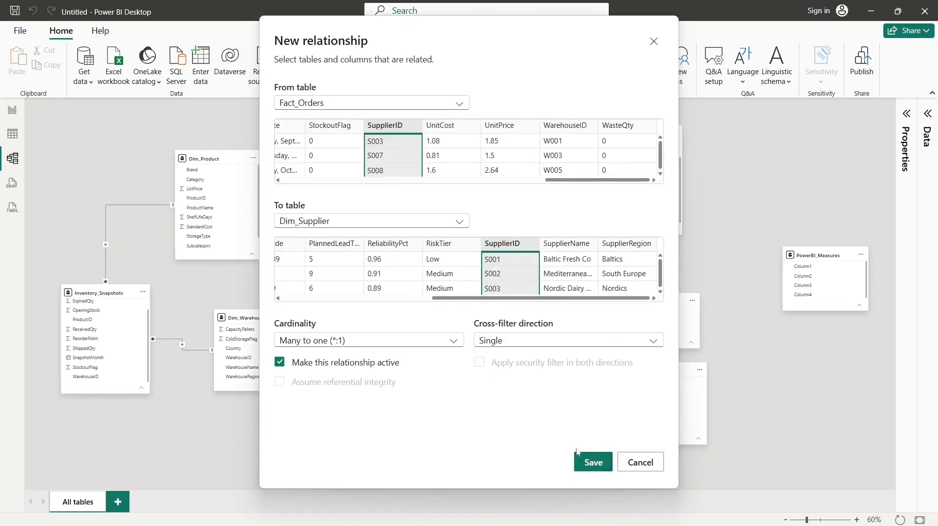
left_click(591, 460)
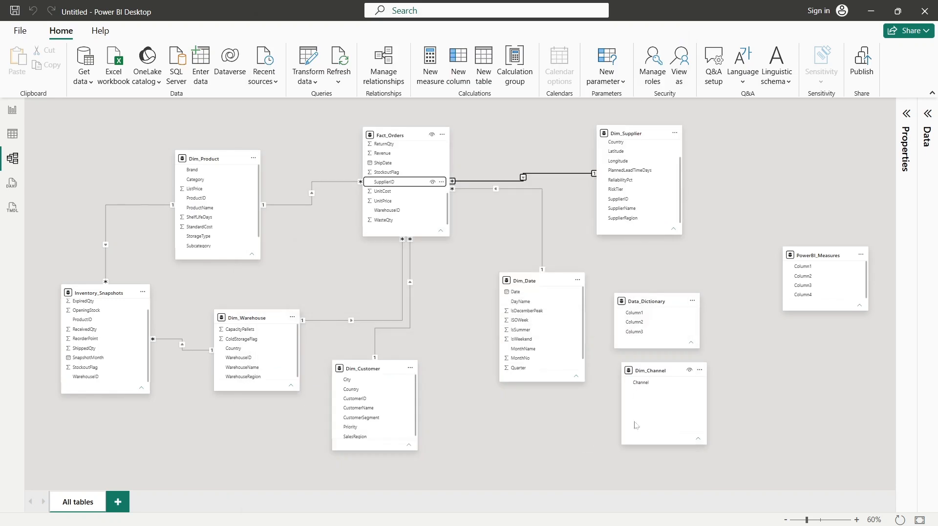
- Move the unrelated Data_Dictionary and PowerBI_Measures tables to the diagram's outer side and place Dim_Channel beneath Dim_Supplier
left_click_drag(655, 301, 778, 155)
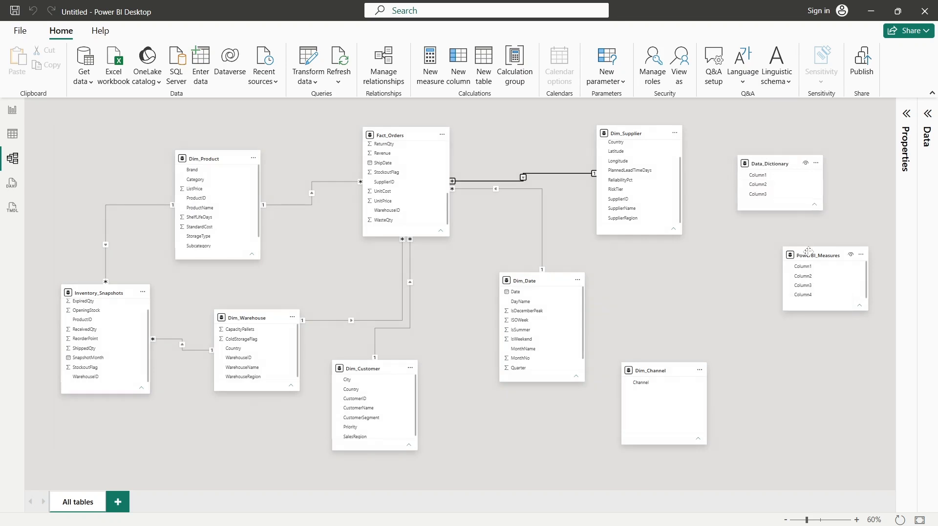
left_click_drag(814, 260, 792, 249)
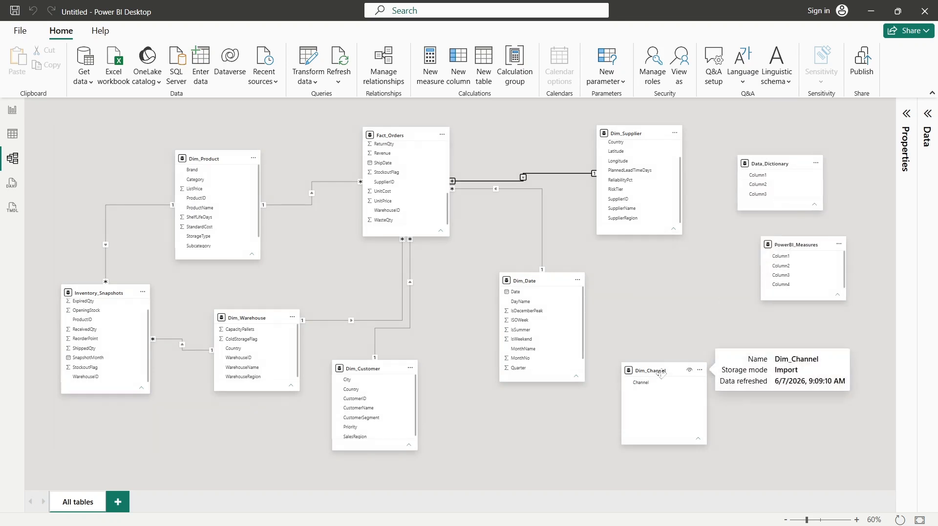
left_click_drag(698, 374, 841, 339)
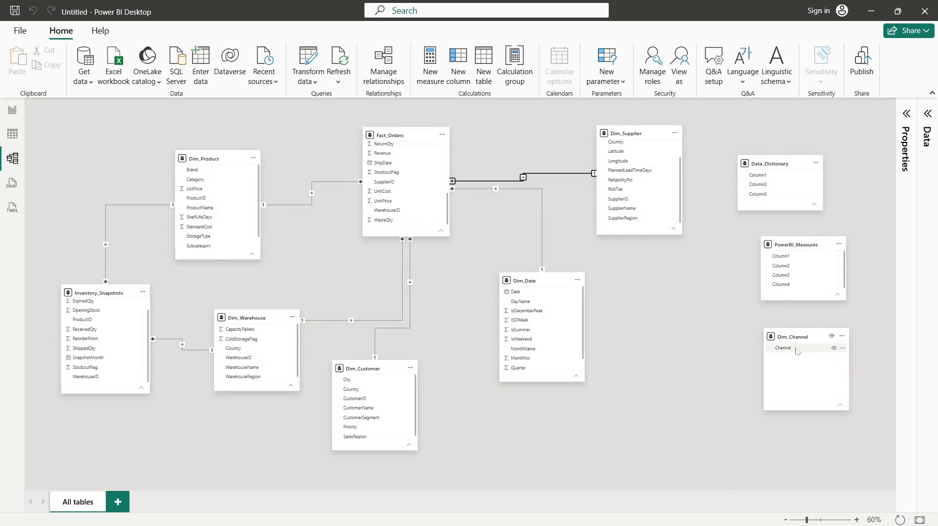
left_click_drag(802, 346, 651, 303)
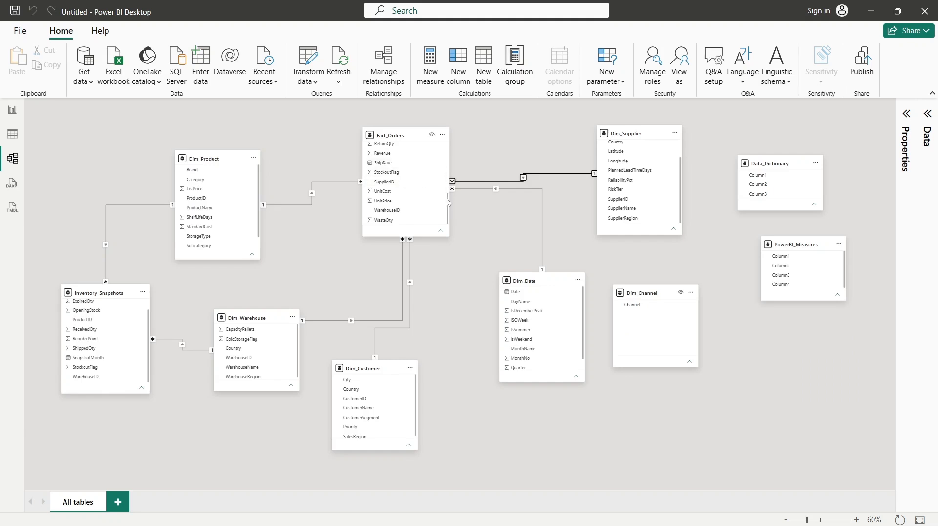
- Relate Fact_Orders to Dim_Channel on Channel, and rearrange the diagram with Dim_Channel beside Dim_Customer and Dim_Date below Dim_Supplier
left_click_drag(448, 202, 446, 150)
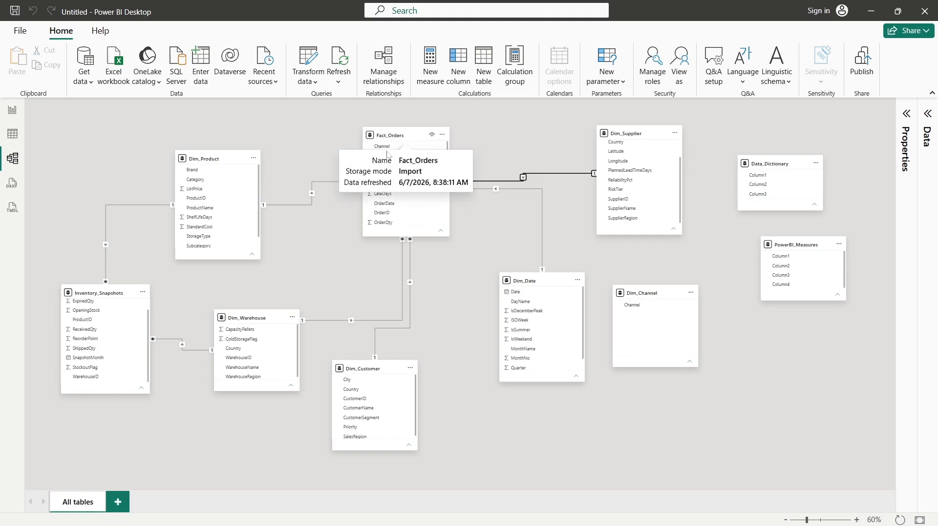
left_click_drag(383, 147, 637, 315)
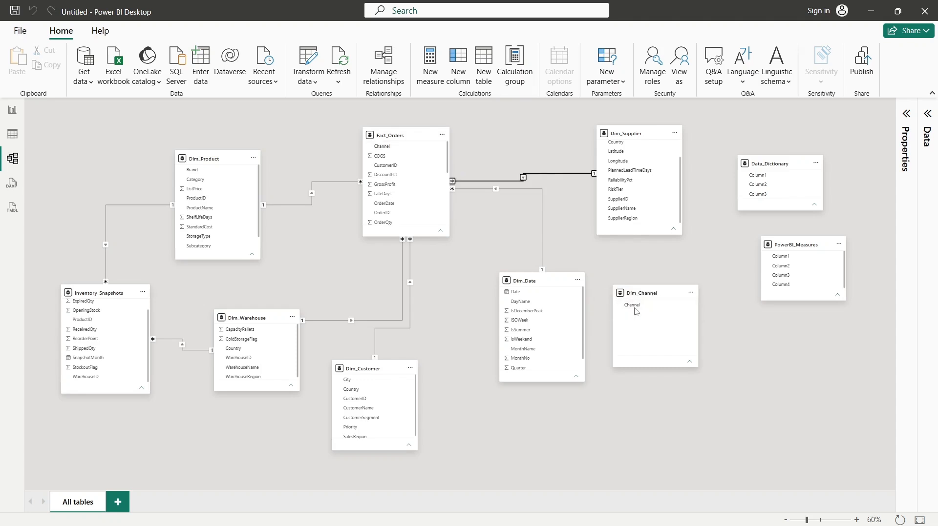
left_click(594, 467)
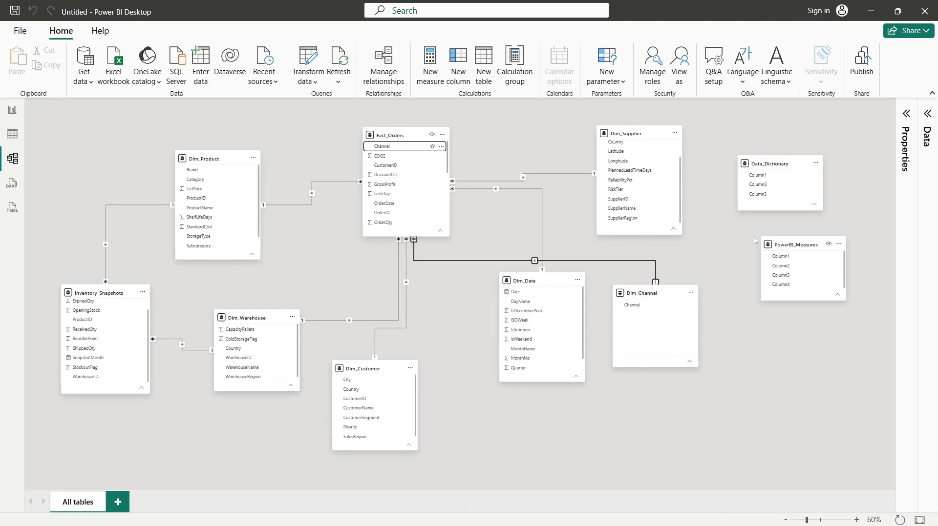
left_click_drag(636, 298, 478, 404)
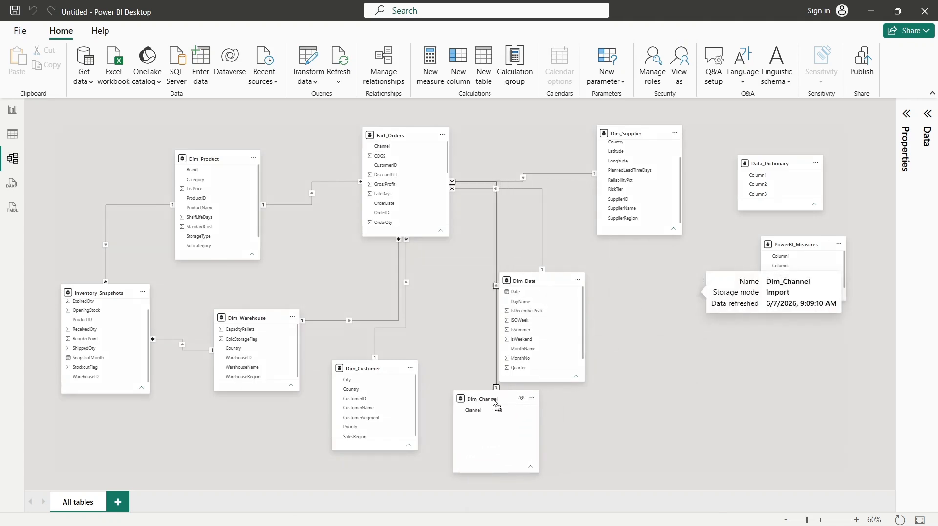
left_click_drag(555, 302, 668, 327)
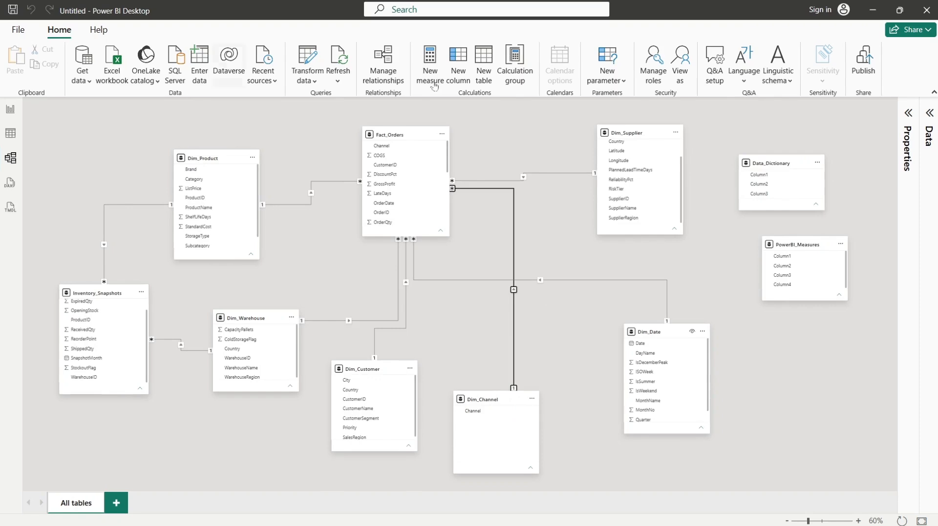
- Review the model's full list of relationships, checking their linked columns, cardinality and active status
left_click(382, 67)
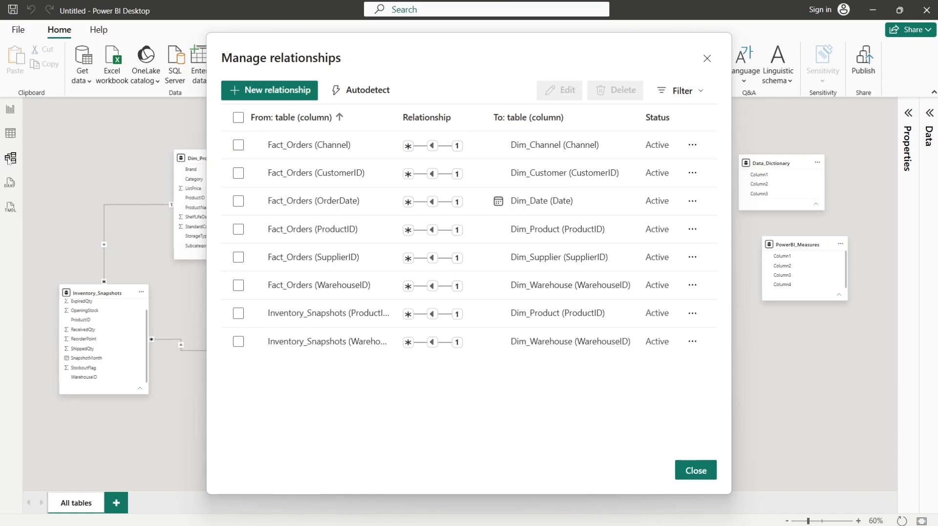
left_click_drag(416, 66, 451, 129)
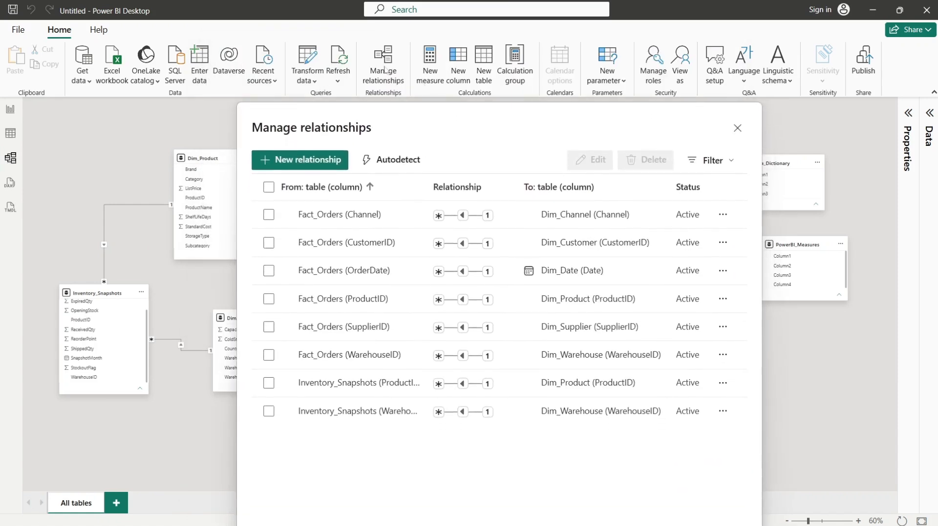
left_click_drag(454, 126, 482, 74)
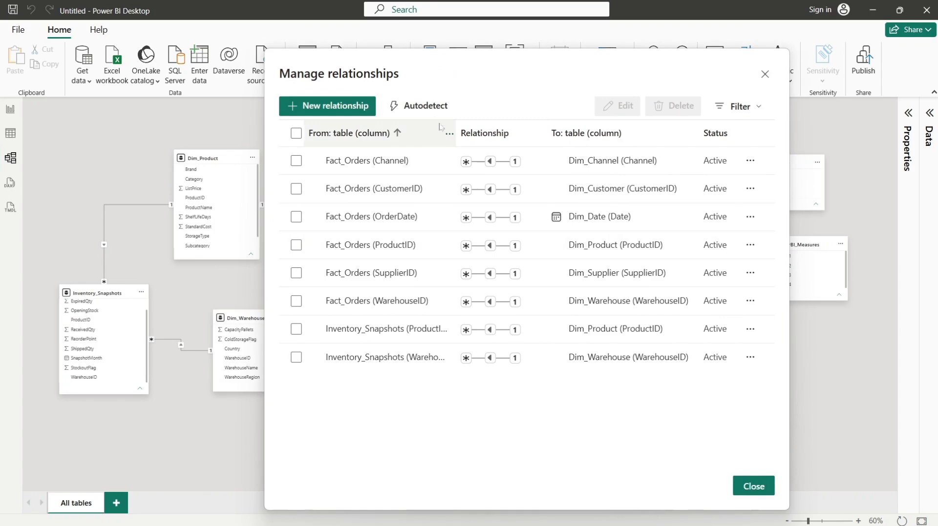
left_click(770, 491)
left_click(17, 30)
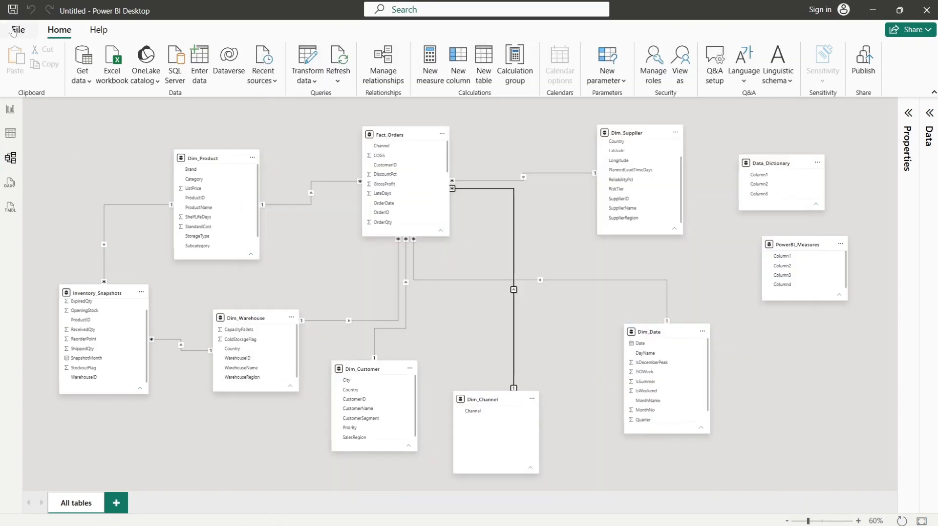
left_click(18, 34)
left_click(10, 110)
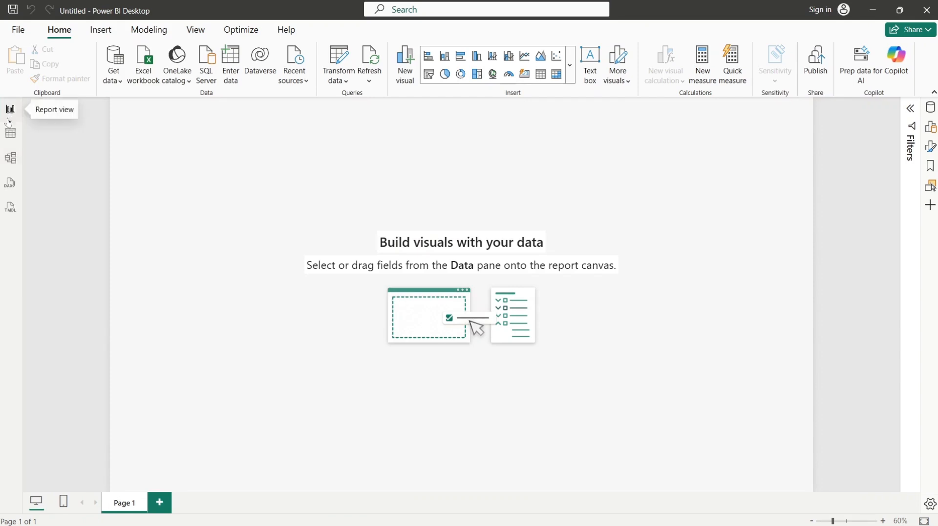
left_click(930, 109)
left_click(4, 139)
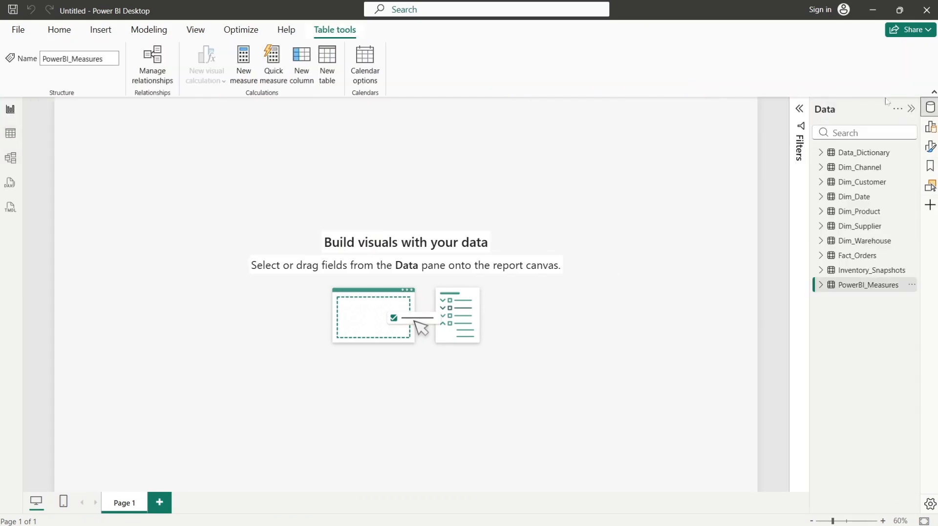
left_click(911, 110)
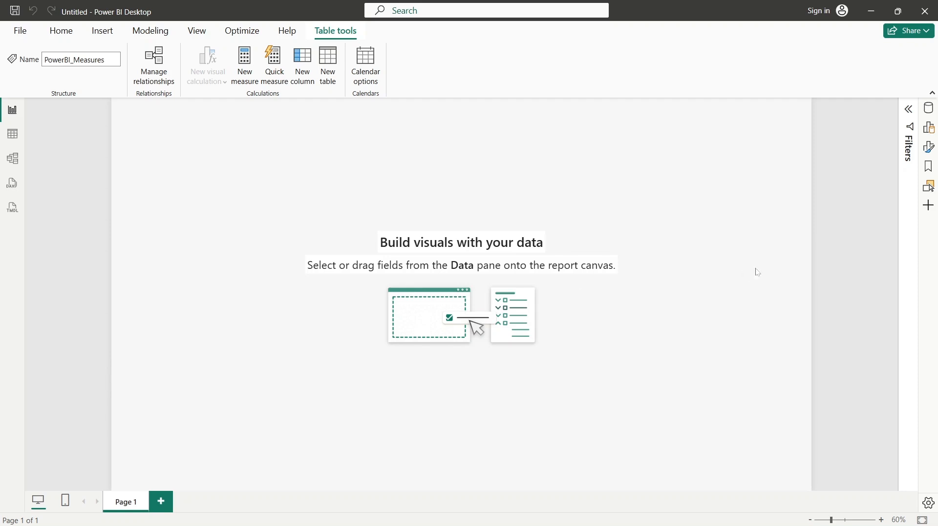
- Display the rows of the PowerBI_Measures table in Table view
left_click(928, 108)
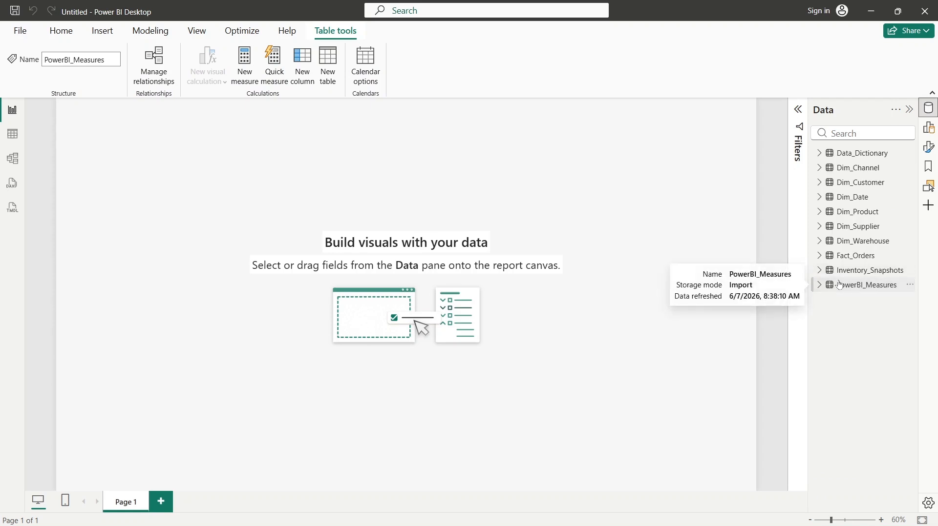
left_click(20, 141)
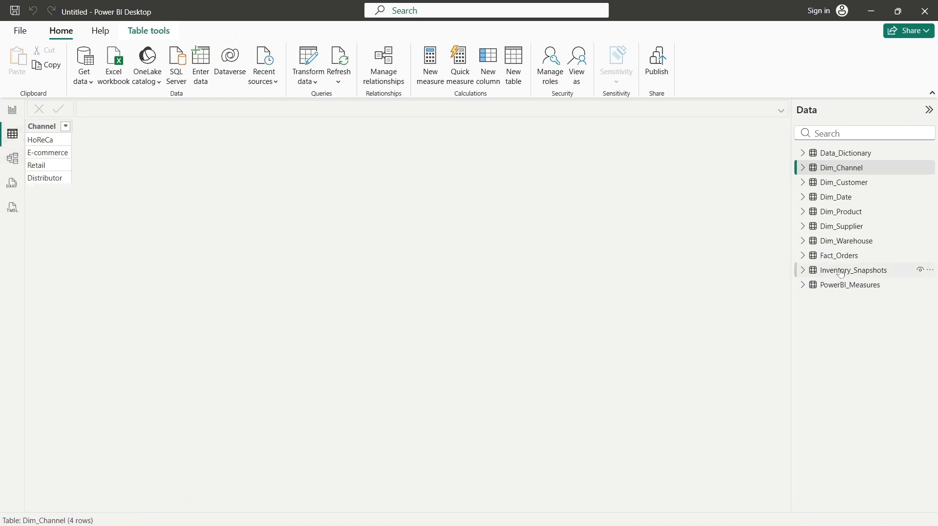
left_click(850, 284)
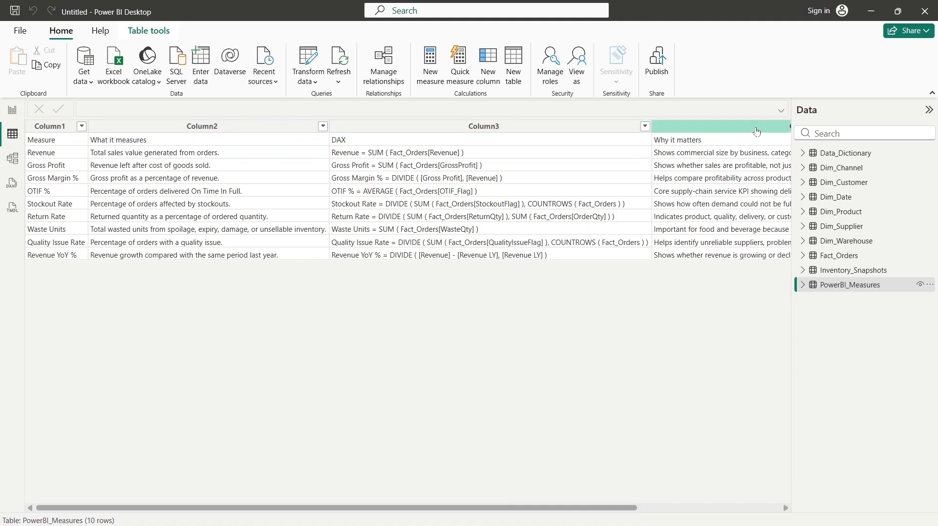
- Promote the first row of the PowerBI_Measures query to column headers in Power Query and apply the change to the model
left_click(305, 71)
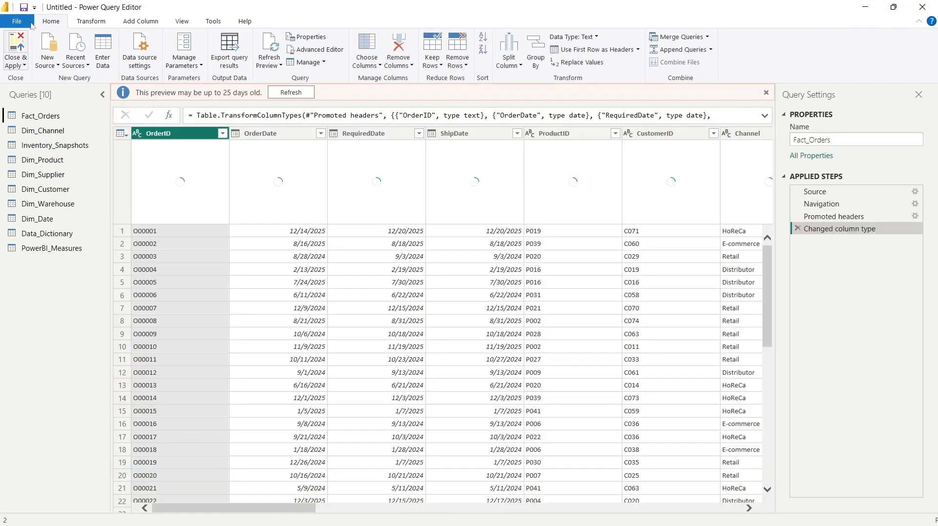
left_click(917, 8)
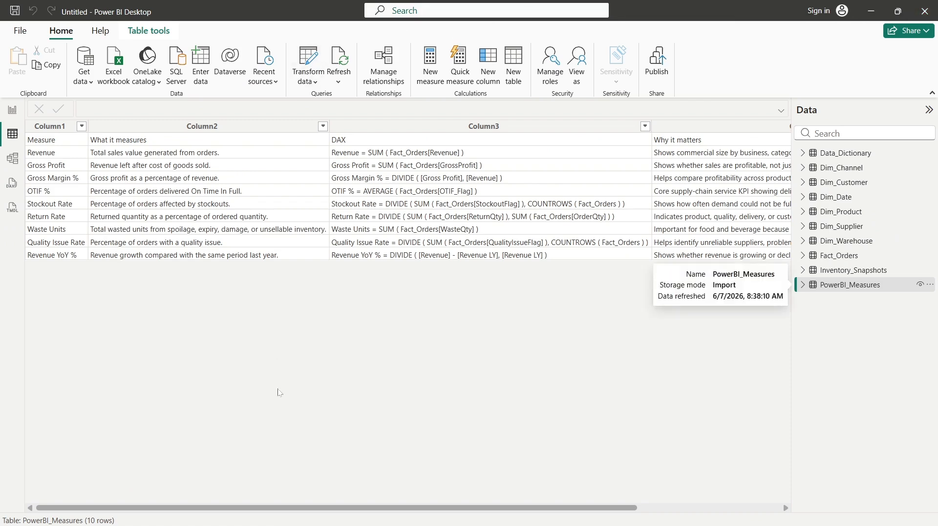
left_click(311, 62)
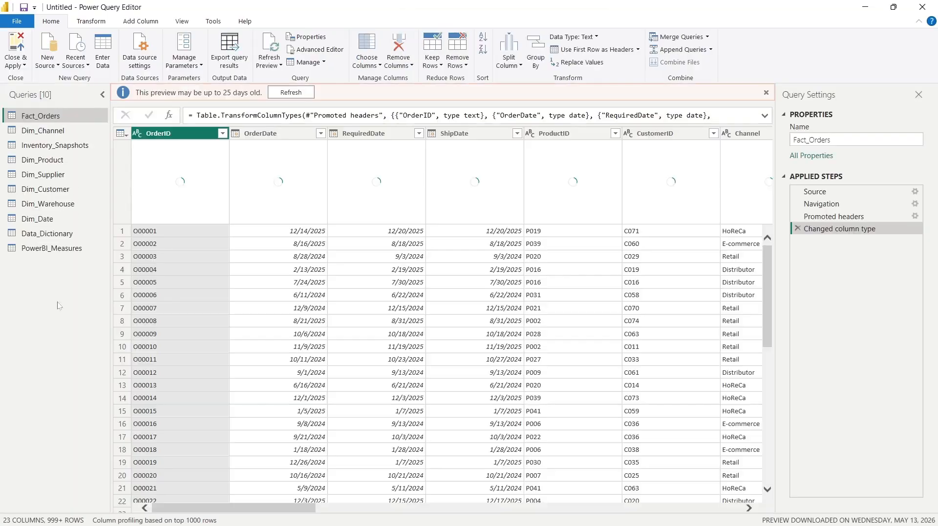
left_click(49, 250)
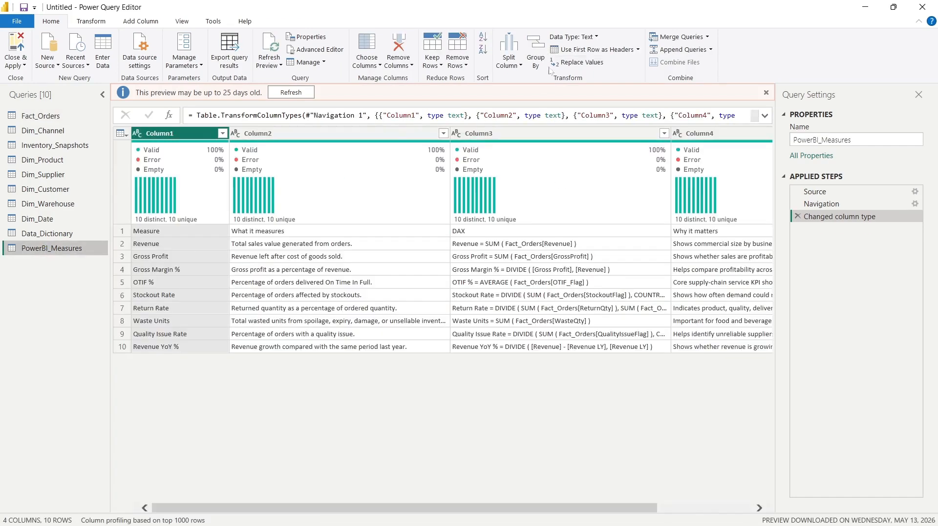
left_click(574, 51)
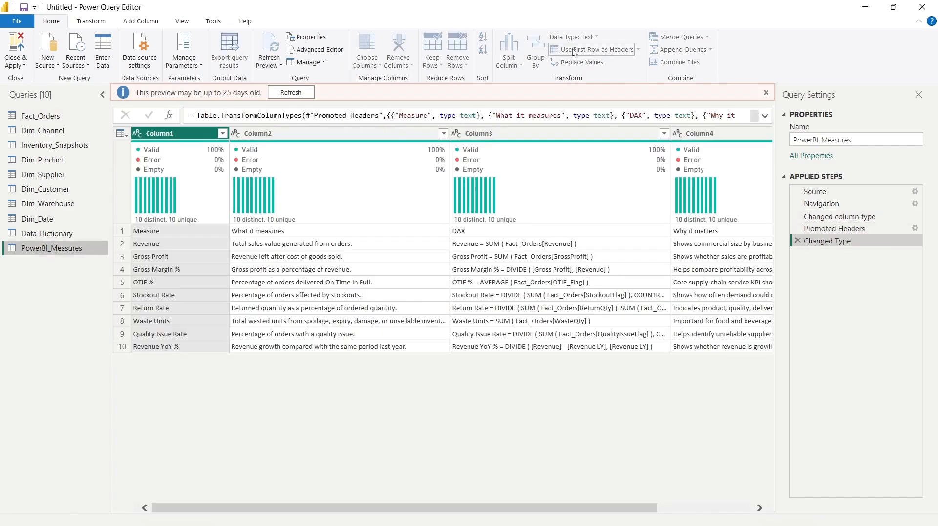
left_click(20, 47)
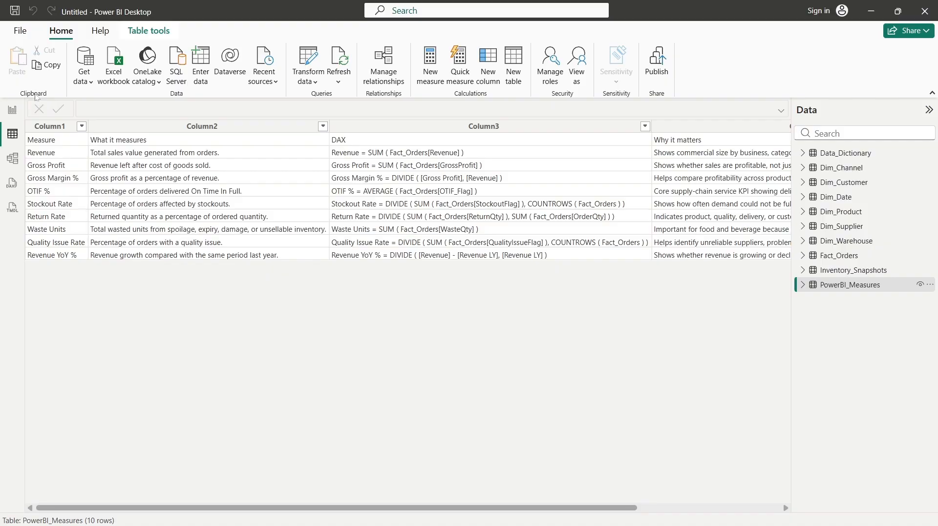
left_click(22, 32)
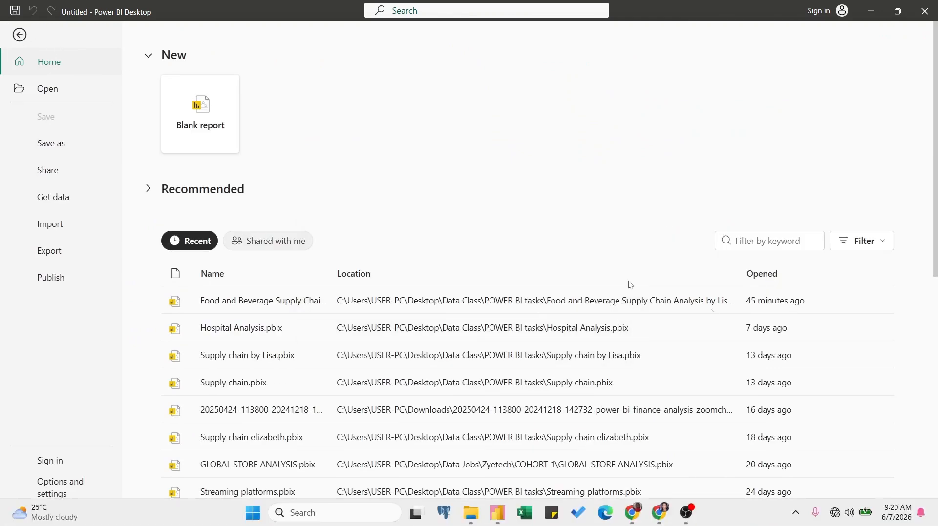
left_click(26, 33)
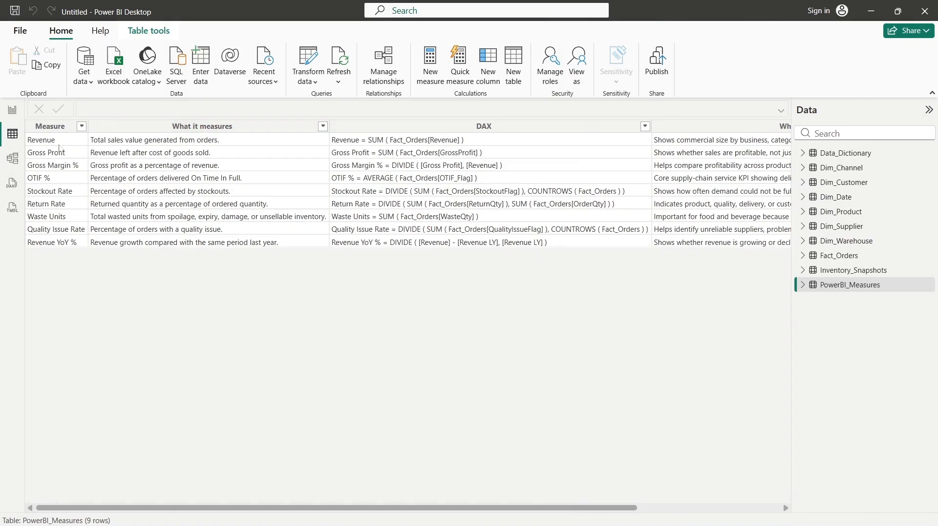
- Examine the Measure, What it measures, DAX and Why it matters columns of the PowerBI_Measures table
left_click(54, 142)
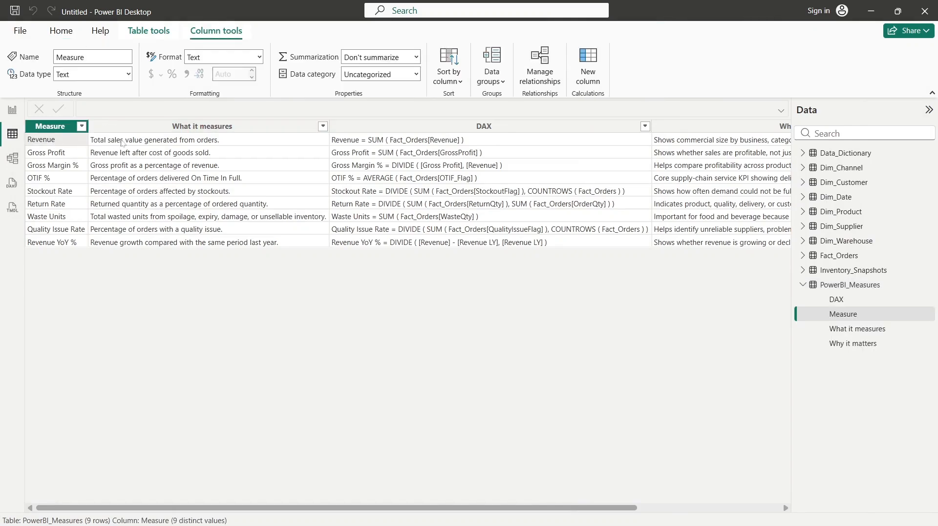
left_click(278, 145)
left_click(444, 144)
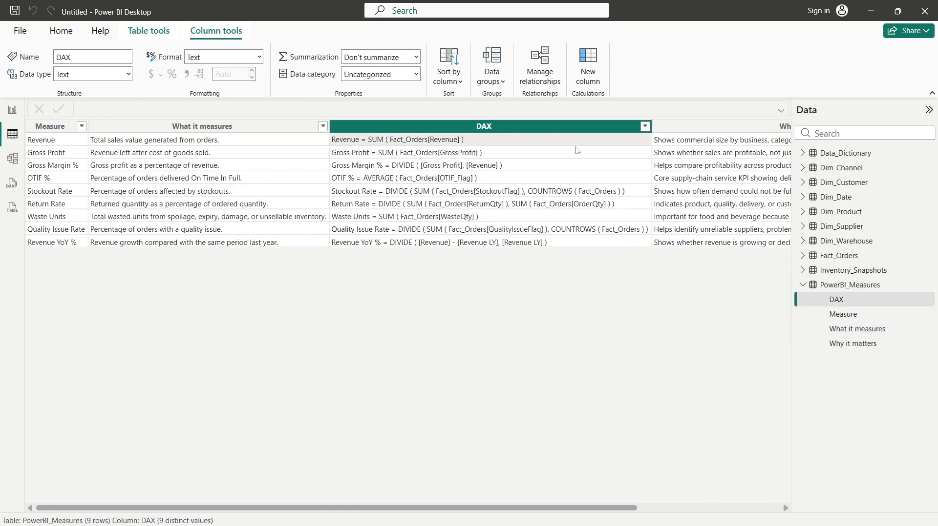
left_click(739, 147)
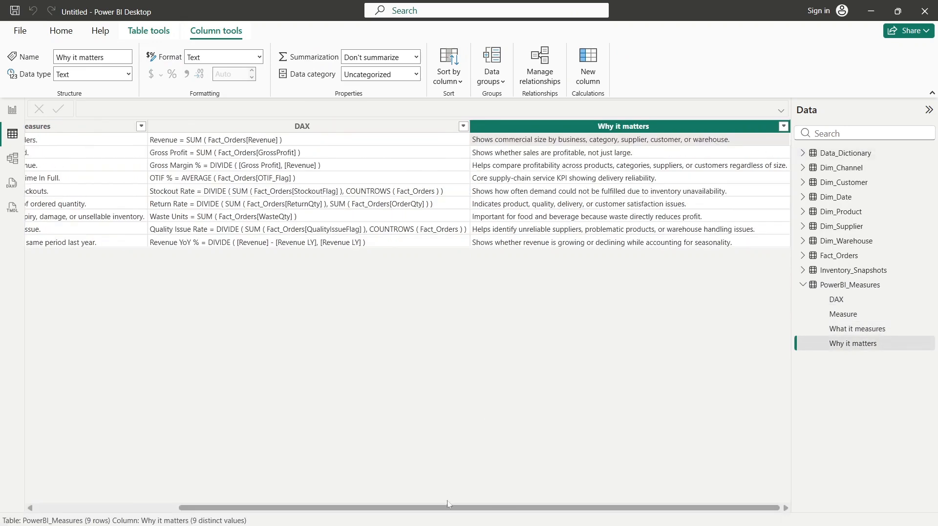
left_click_drag(449, 509, 308, 510)
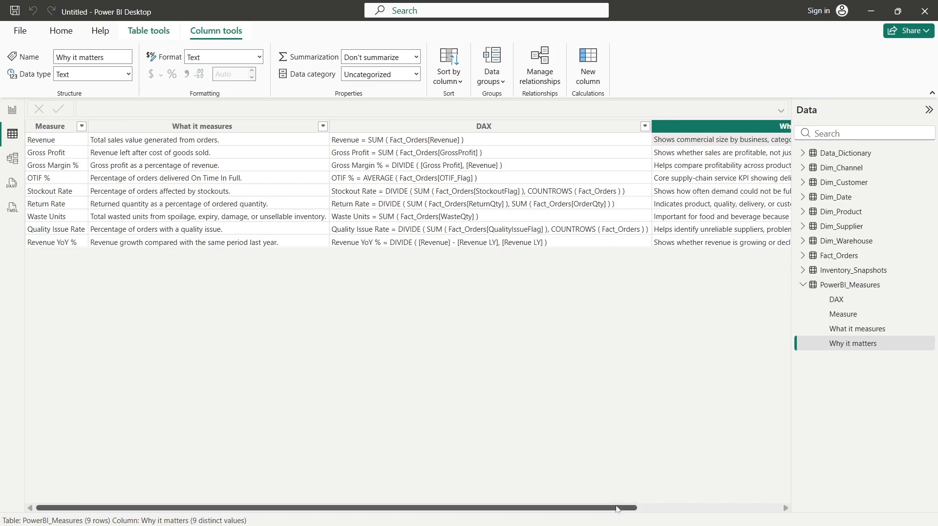
mouse_move(631, 508)
left_mouse_down()
mouse_move(745, 505)
mouse_move(629, 508)
left_mouse_up()
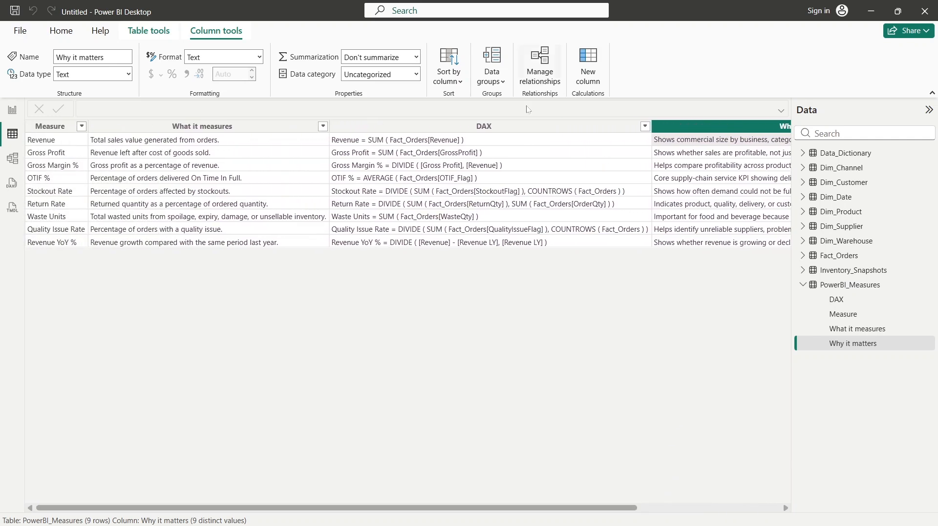
- Copy the Revenue formula's value from the DAX column of the PowerBI_Measures table
left_click(474, 143)
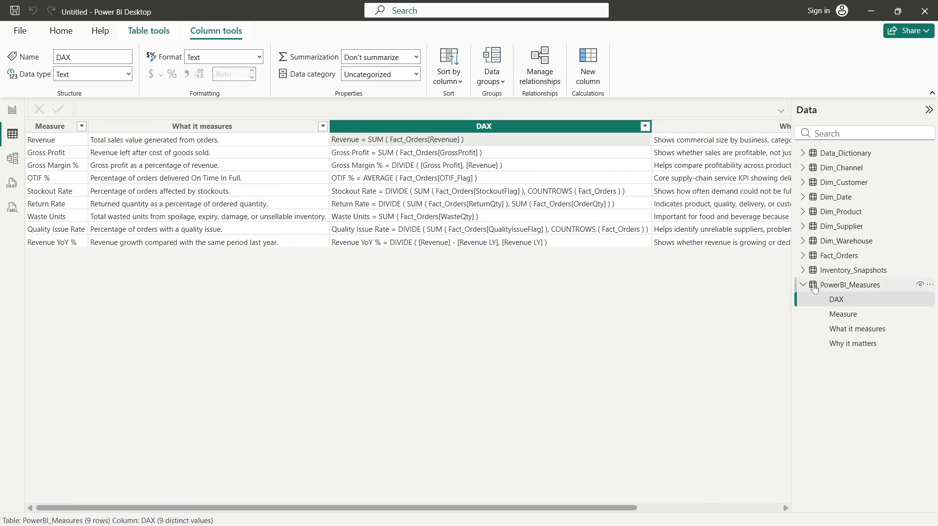
mouse_move(814, 289)
left_click(864, 319)
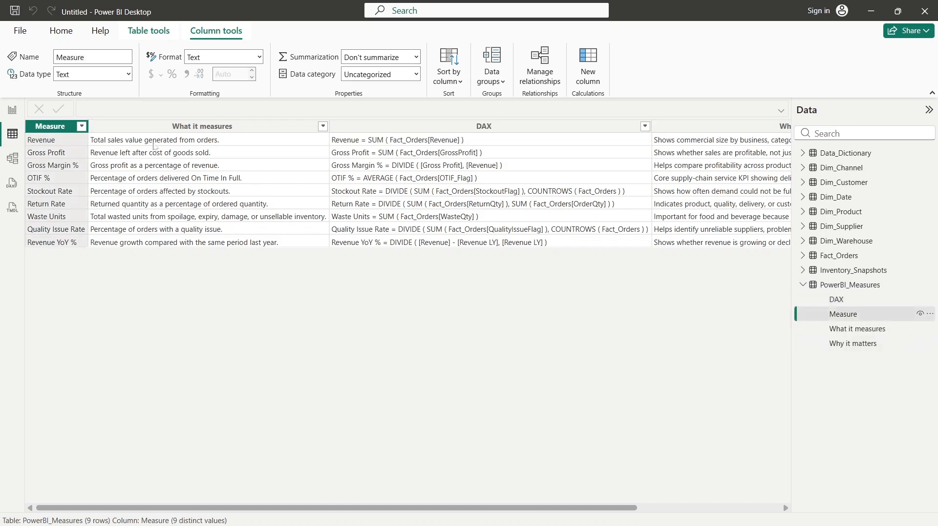
left_click(477, 130)
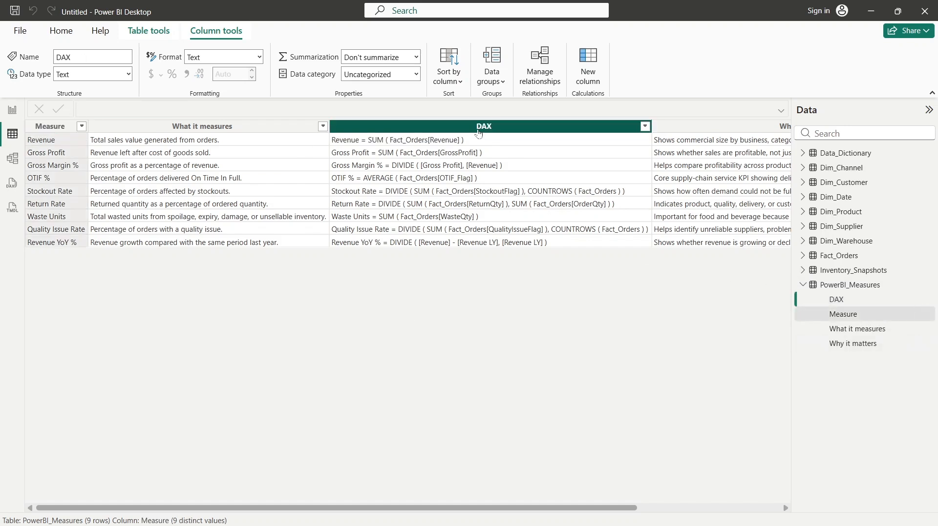
left_click(393, 141)
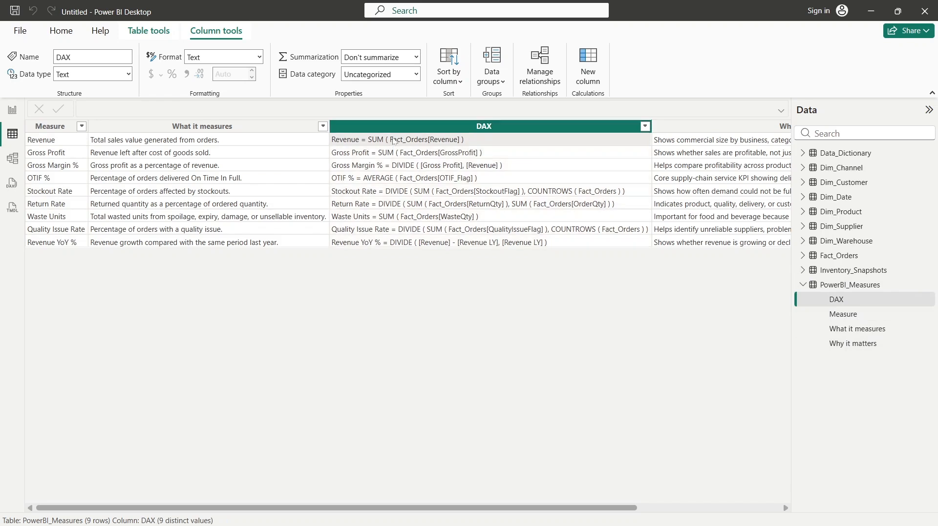
right_click(393, 141)
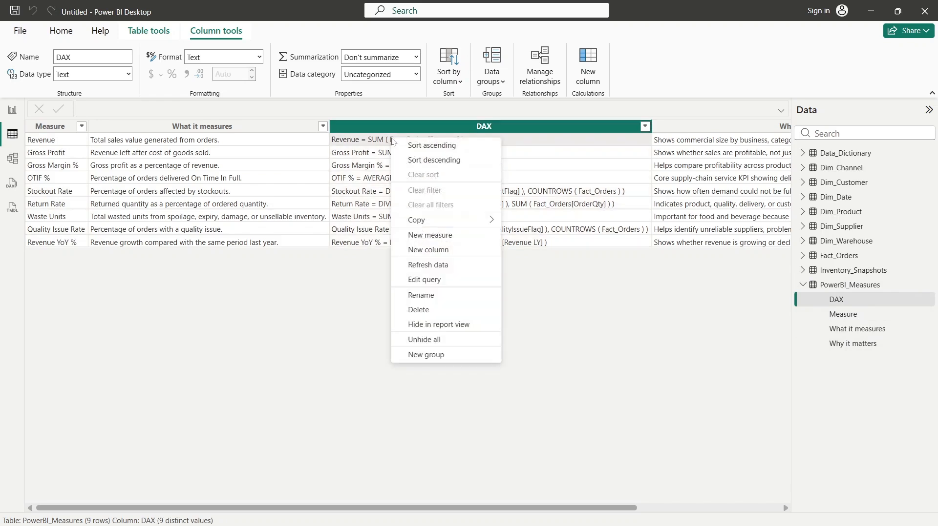
mouse_move(442, 220)
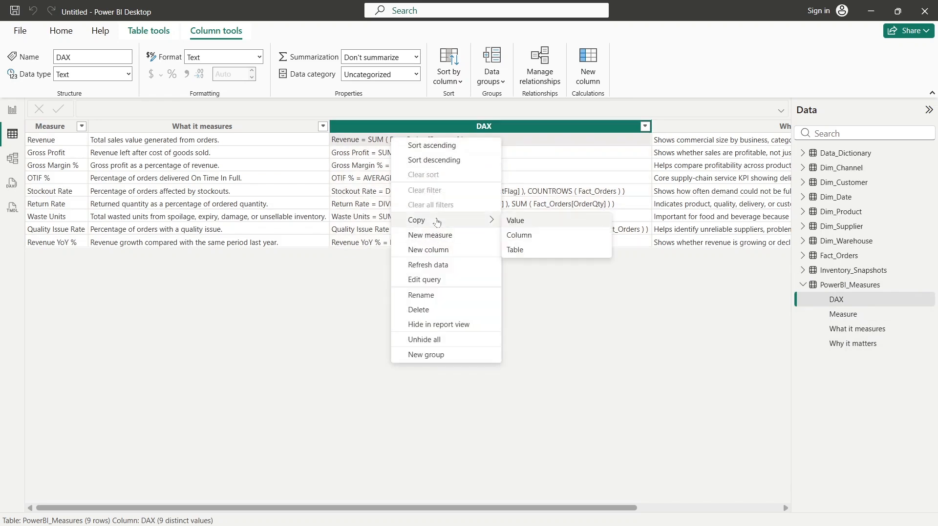
left_click(537, 228)
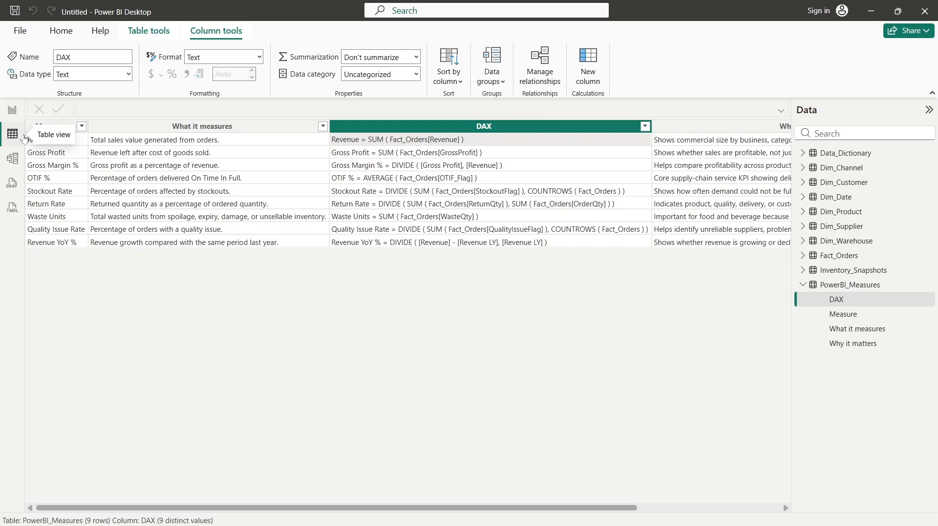
- Create a measure in PowerBI_Measures with the formula Revenue = SUM ( Fact_Orders[Revenue] )
right_click(825, 289)
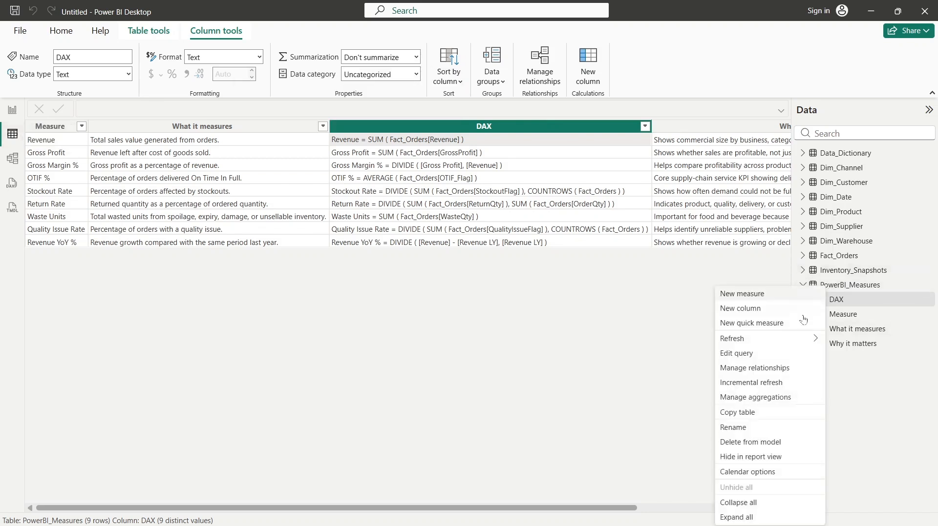
left_click(739, 293)
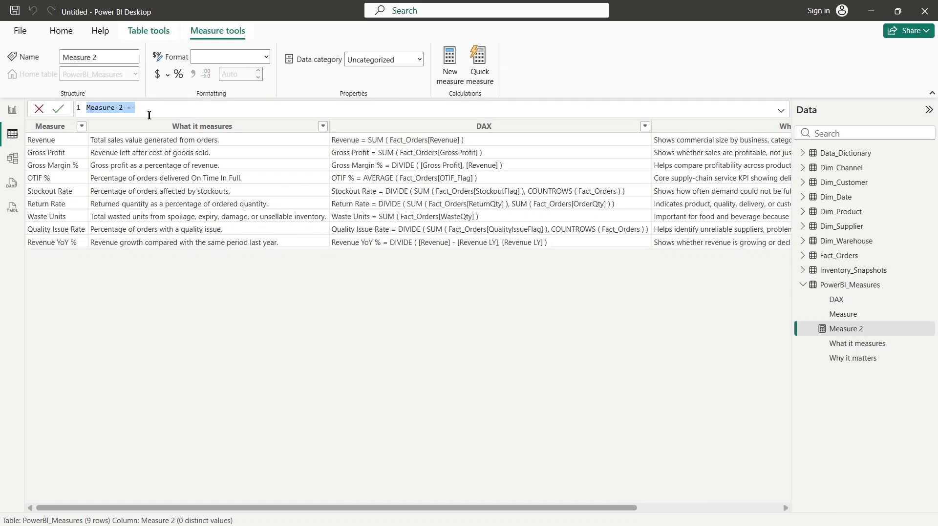
type("Revenue = SUM ( Fact_Orders[Revenue] )")
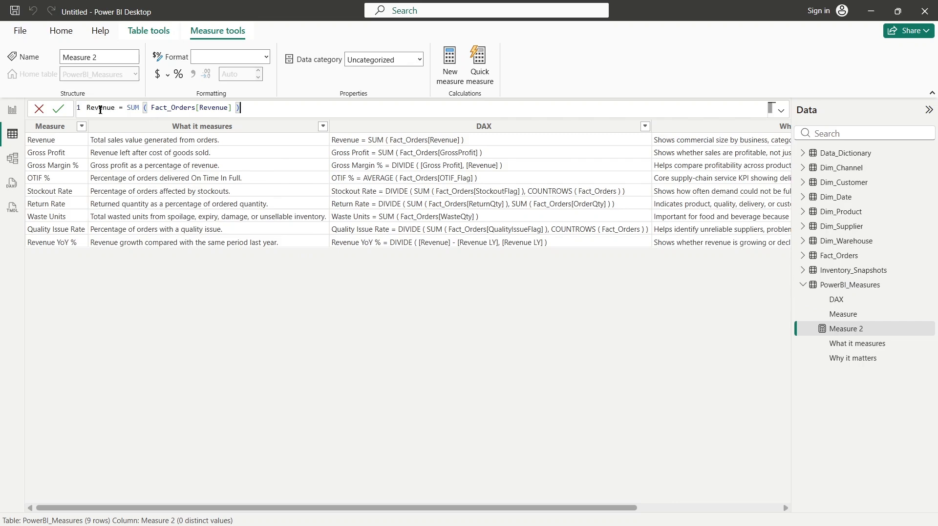
left_click(60, 110)
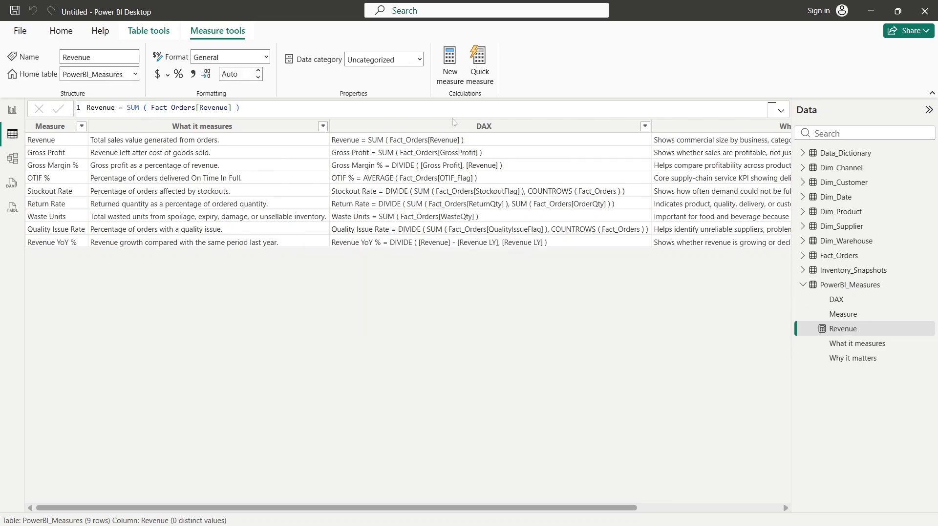
- Copy the Gross Profit formula from the DAX column and create the measure Gross Profit = SUM ( Fact_Orders[GrossProfit] ) in PowerBI_Measures
left_click(361, 157)
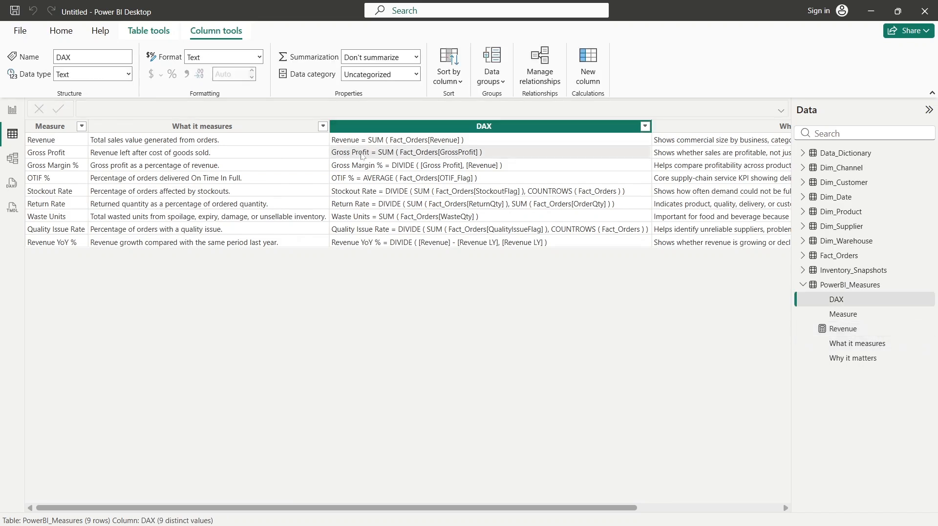
right_click(362, 156)
mouse_move(420, 236)
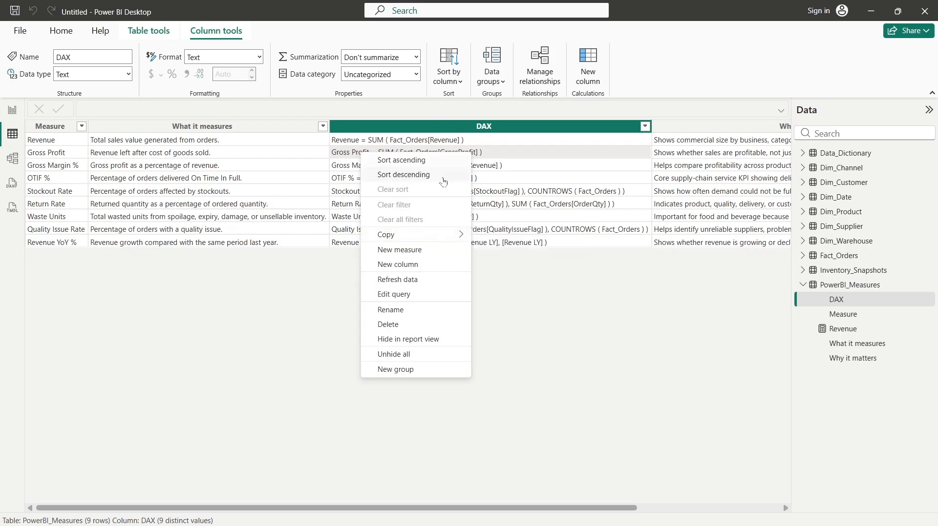
left_click(543, 237)
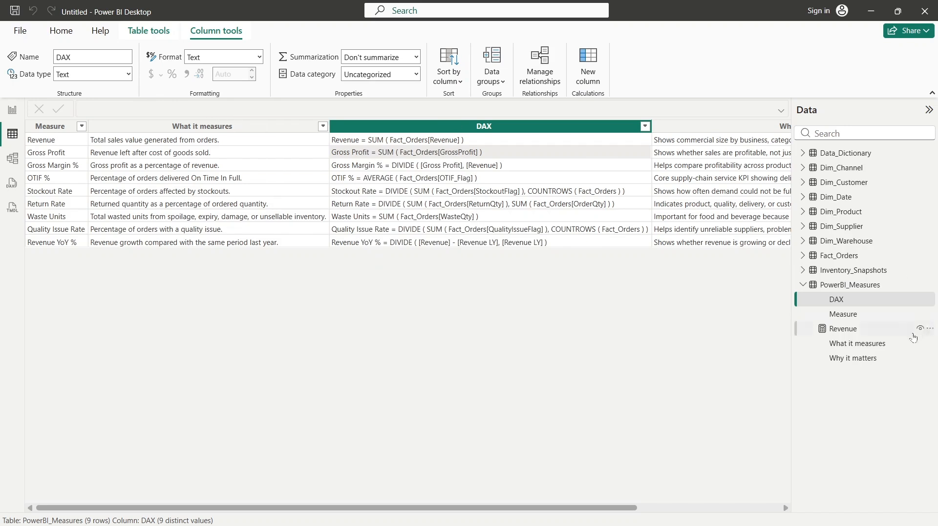
right_click(869, 285)
left_click(810, 294)
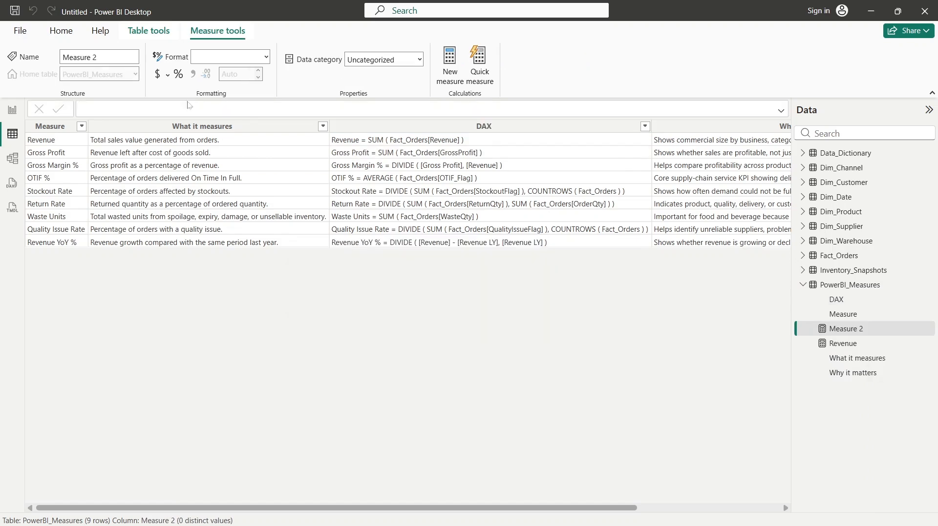
type("Gross Profit = SUM ( Fact_Orders[GrossProfit] )")
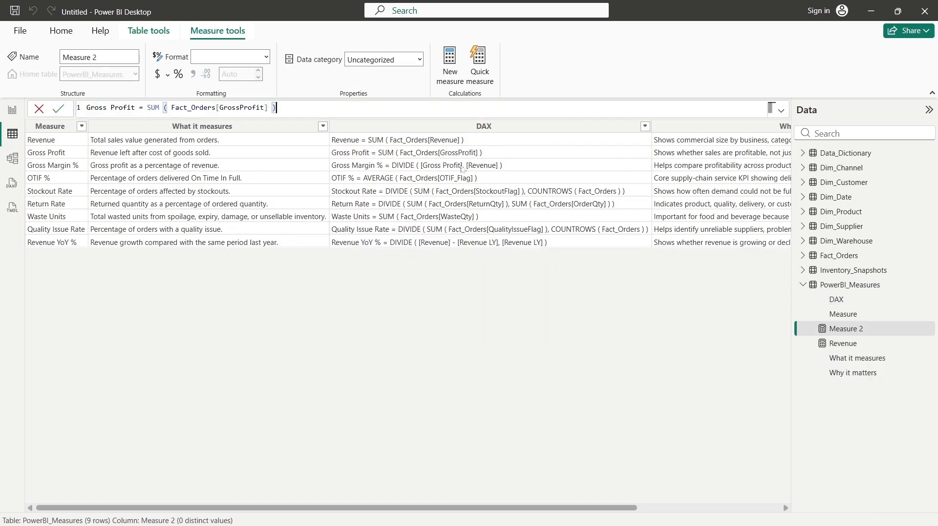
left_click(58, 110)
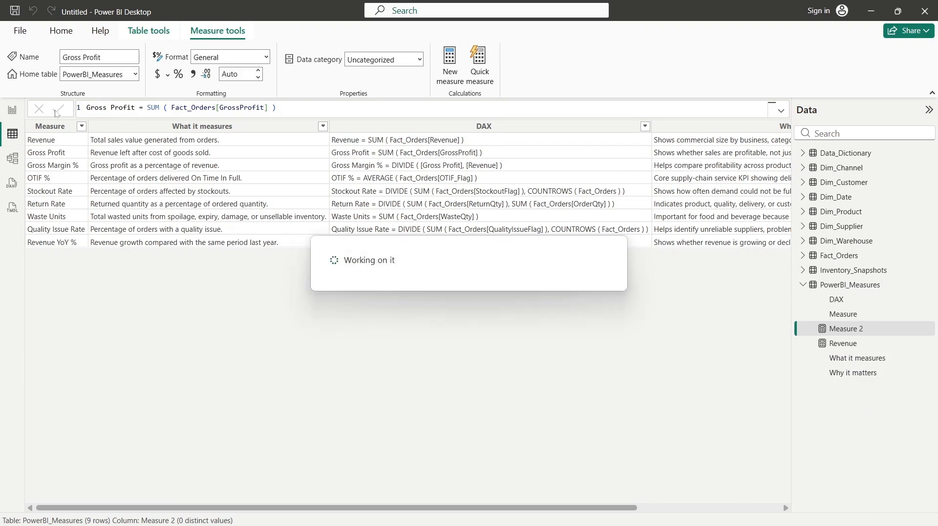
- Copy the Gross Margin % formula and create the measure Gross Margin % = DIVIDE ( [Gross Profit], [Revenue] ) in PowerBI_Measures
left_click(478, 169)
right_click(478, 169)
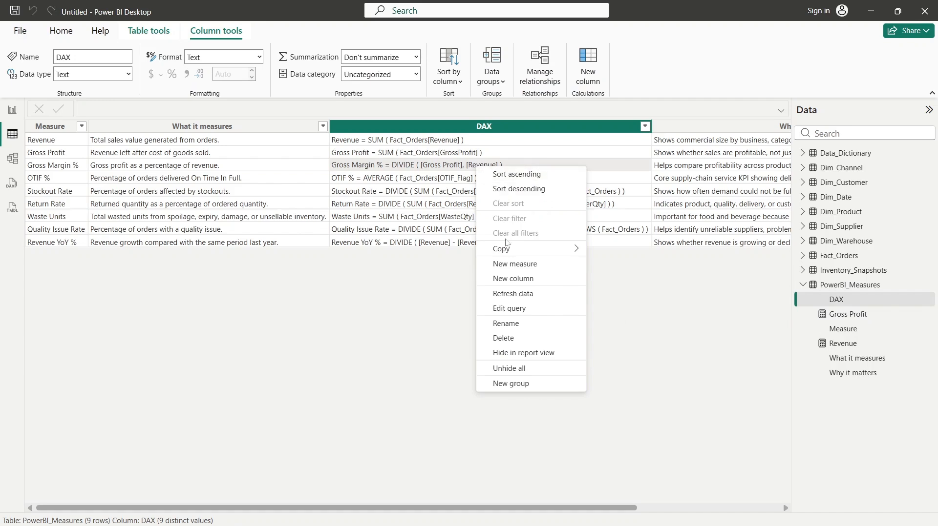
mouse_move(538, 249)
left_click(610, 252)
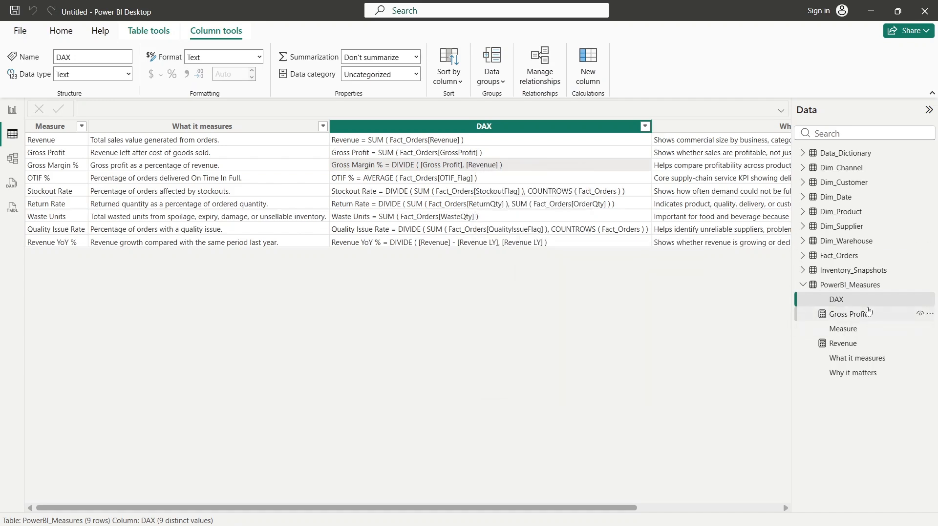
right_click(849, 287)
left_click(817, 292)
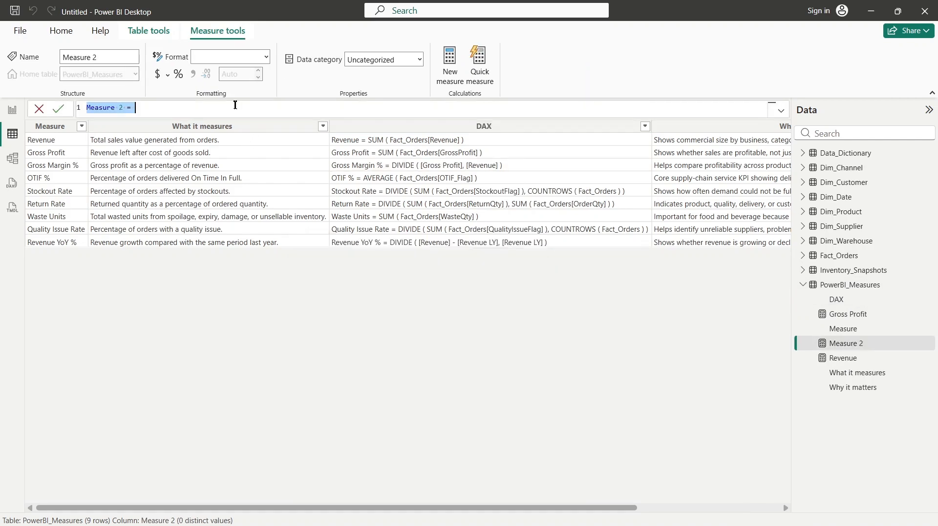
type("Gross Margin % = DIVIDE ( [Gross Profit], [Revenue] )")
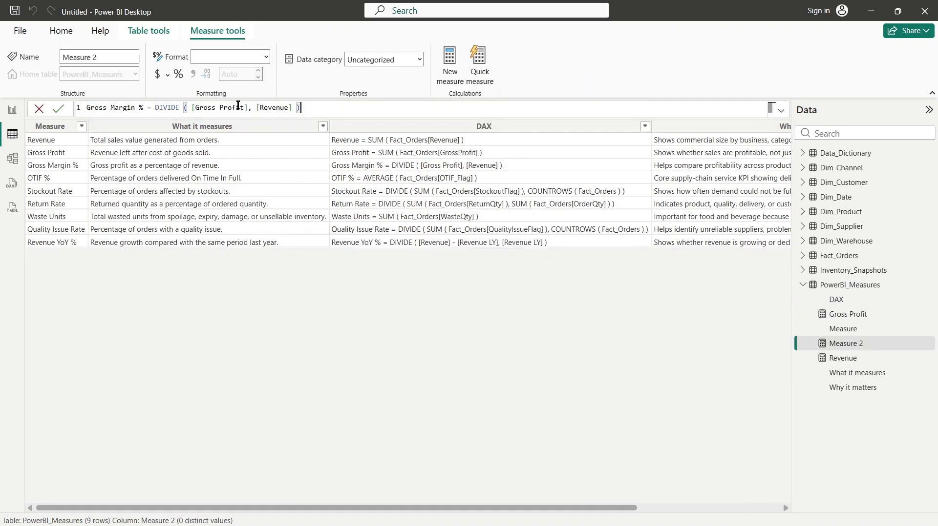
left_click(58, 108)
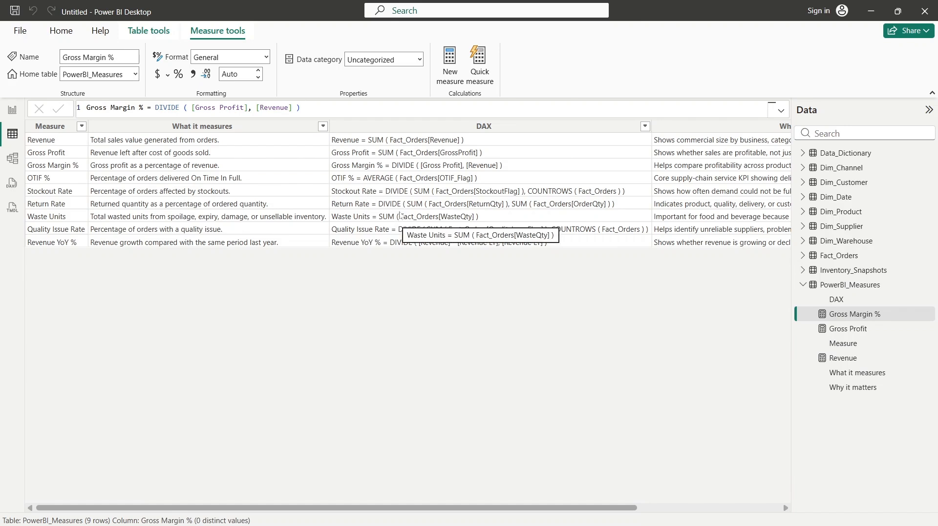
- Start a new measure in PowerBI_Measures named Revenue LY, with CALCULATE and [Revenue] as its expression
left_click(441, 242)
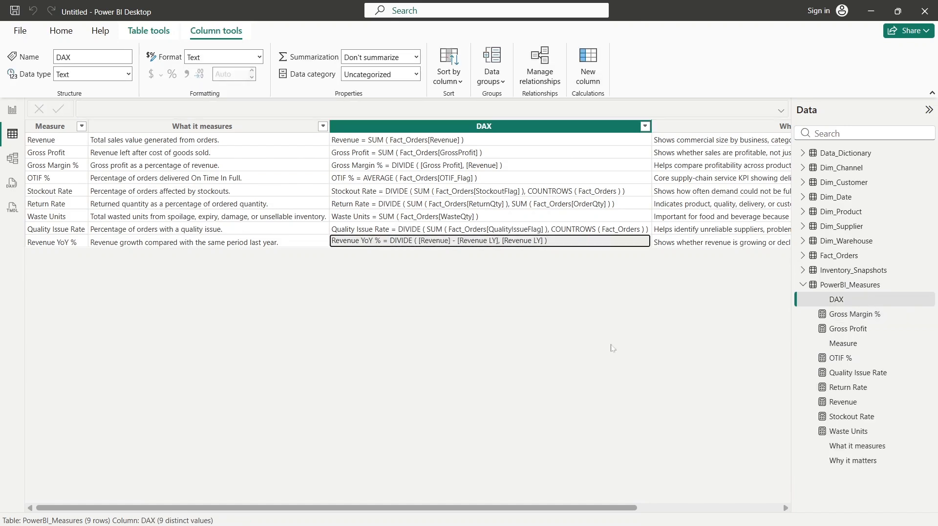
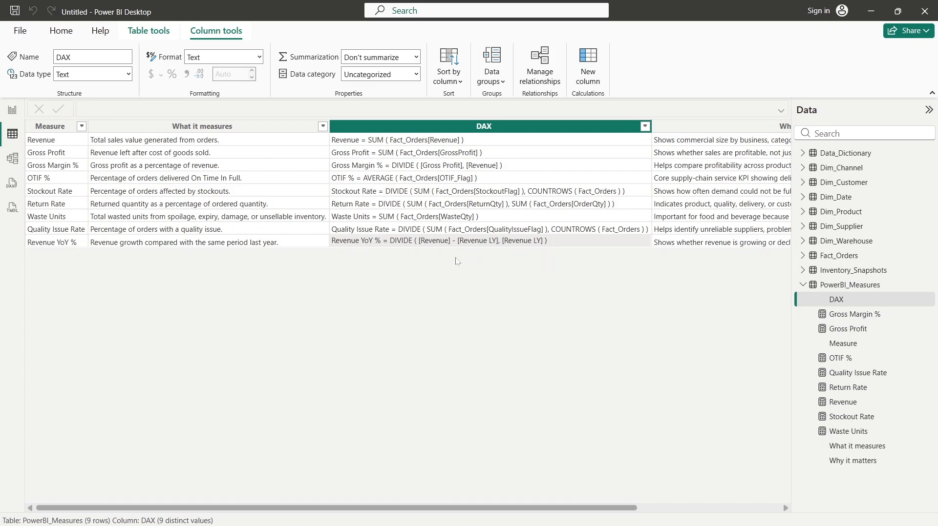
right_click(856, 285)
left_click(820, 291)
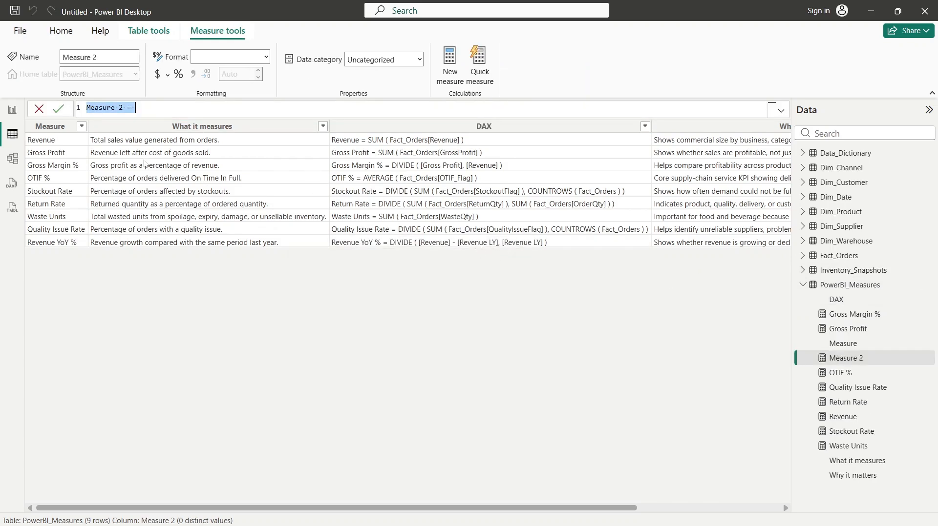
type("Revenue")
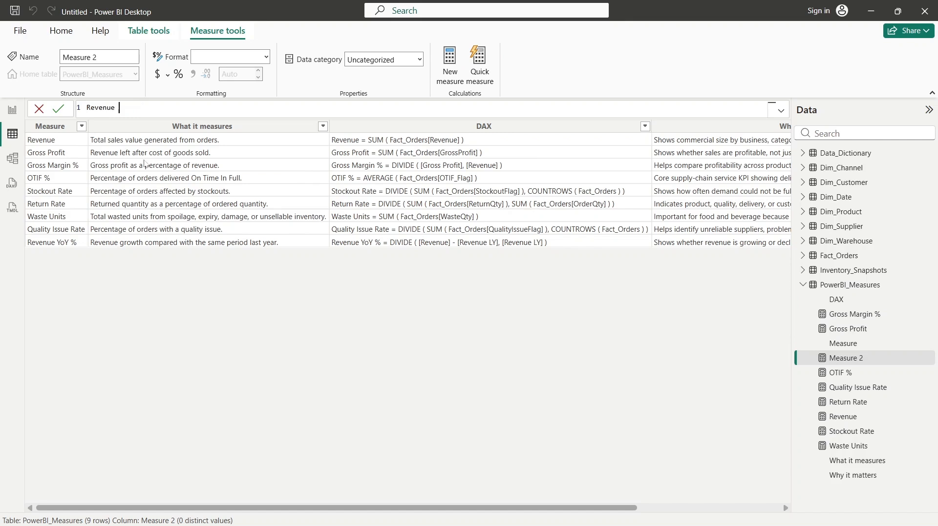
type(" LY = CAL")
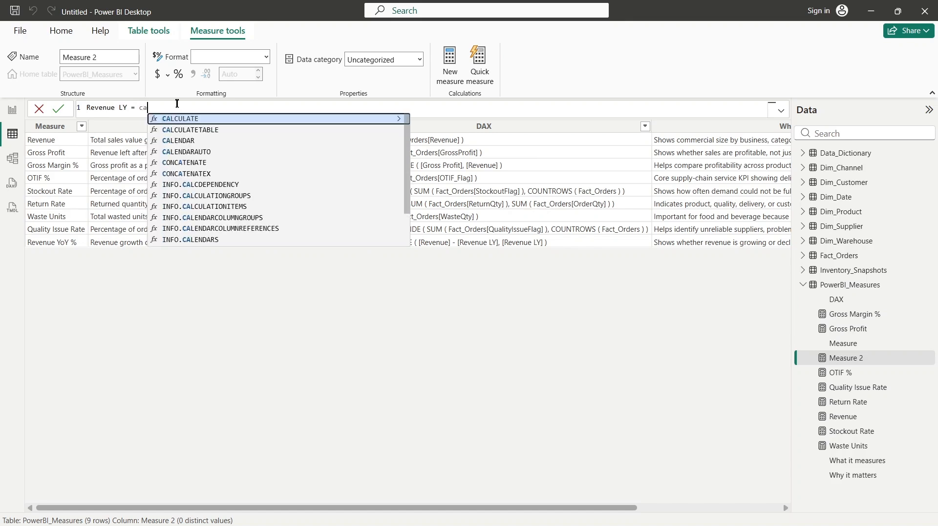
key("Tab")
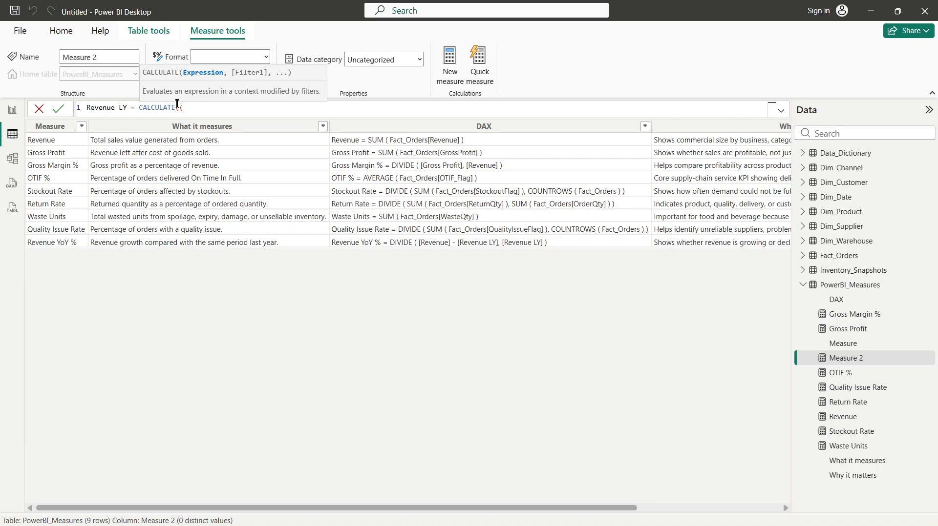
type("reve")
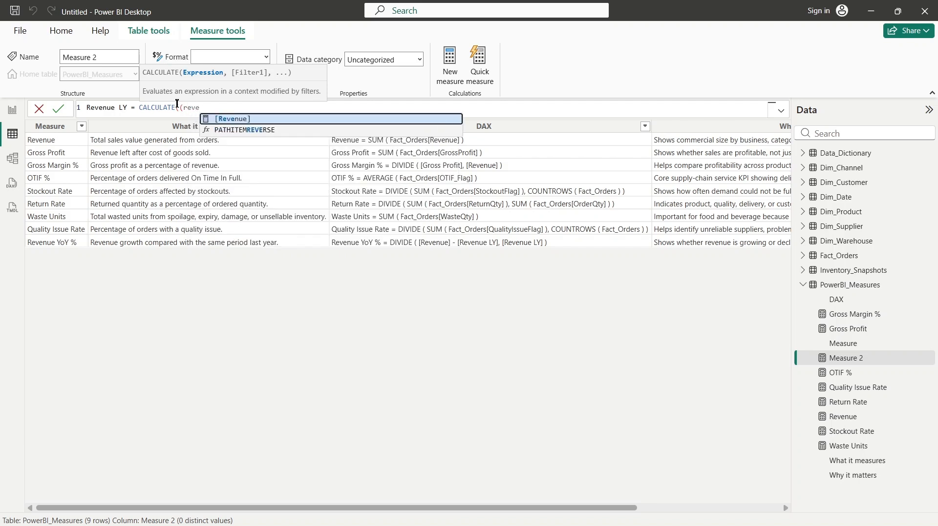
key("Tab")
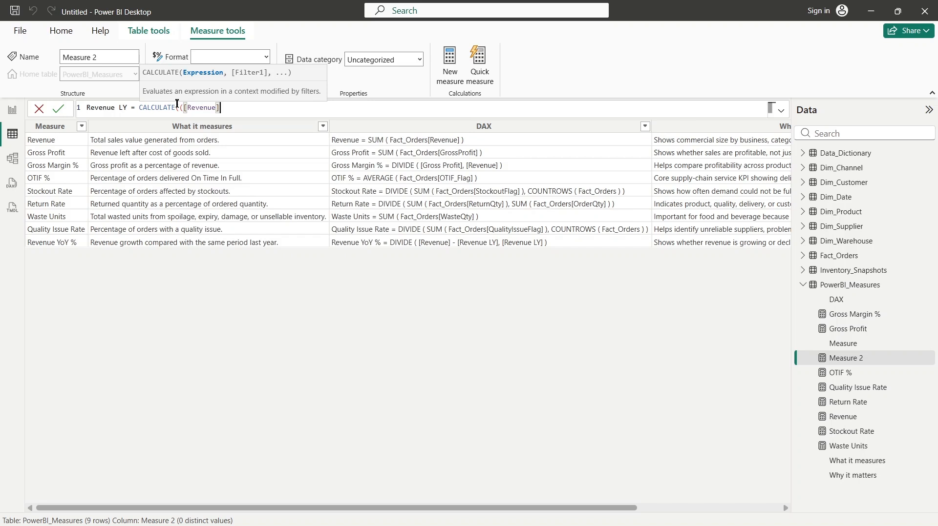
- Add SAMEPERIODLASTYEAR(Dim_Date[Date]) as the filter of the Revenue LY formula and commit the measure
type(", same")
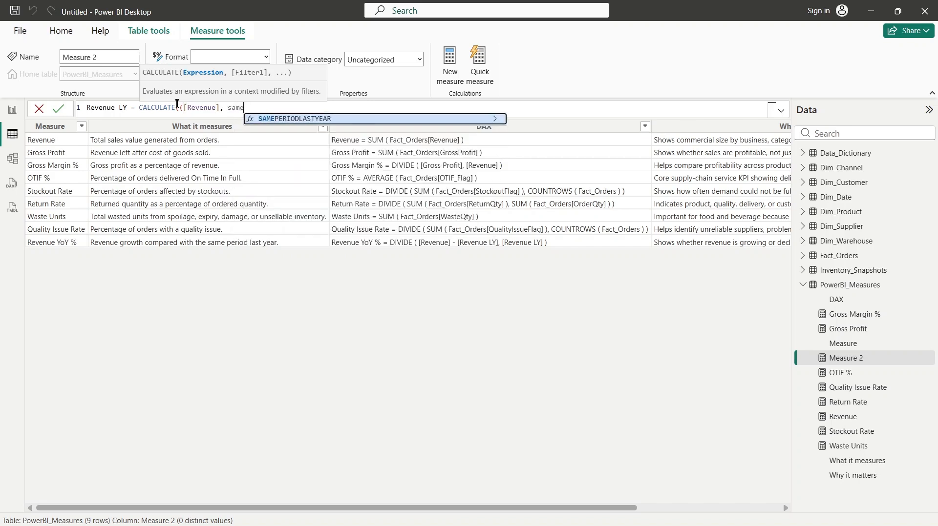
key("Tab")
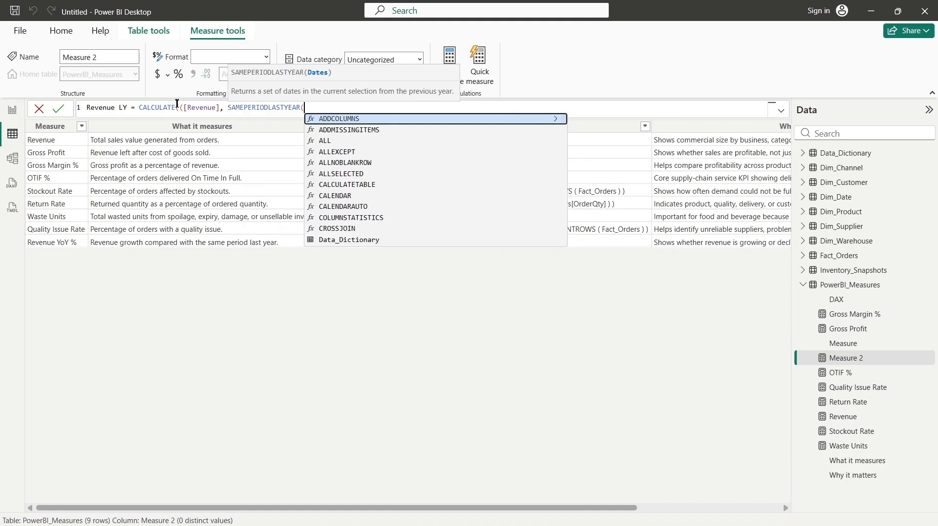
type("date")
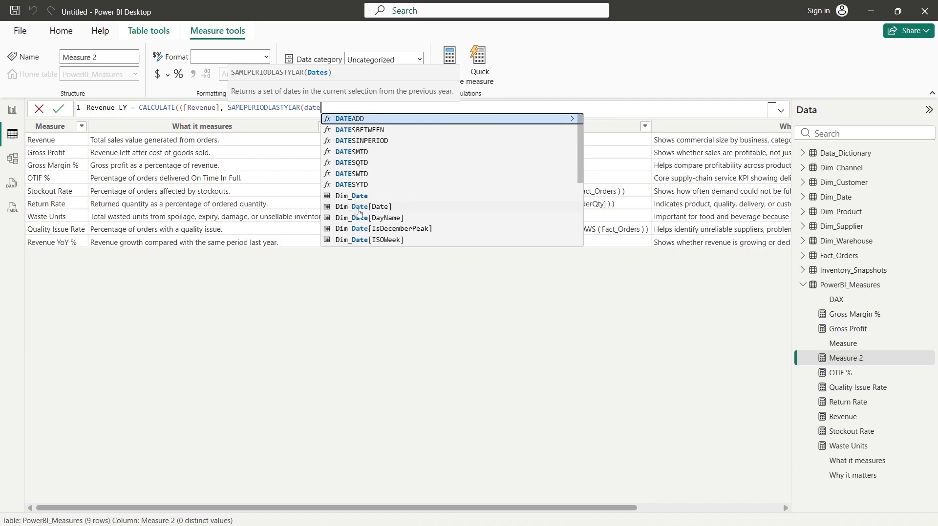
left_click(360, 212)
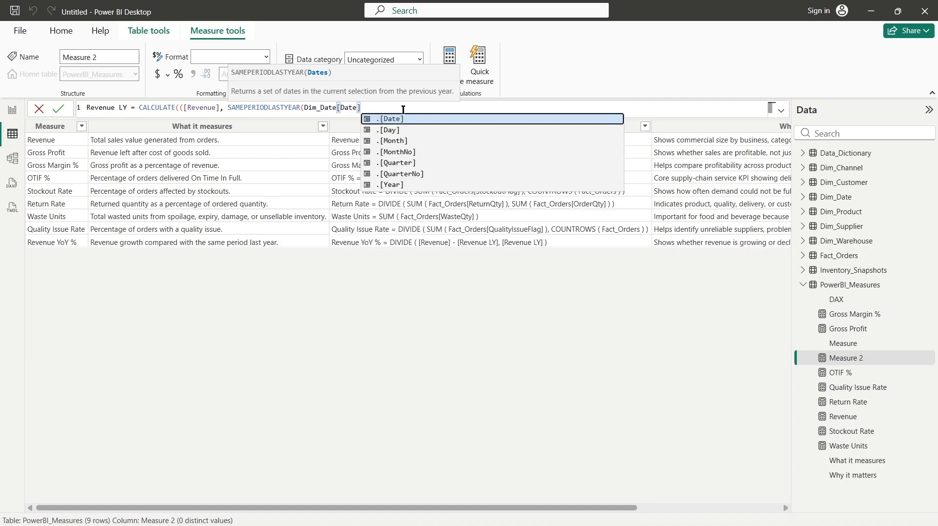
type(")")
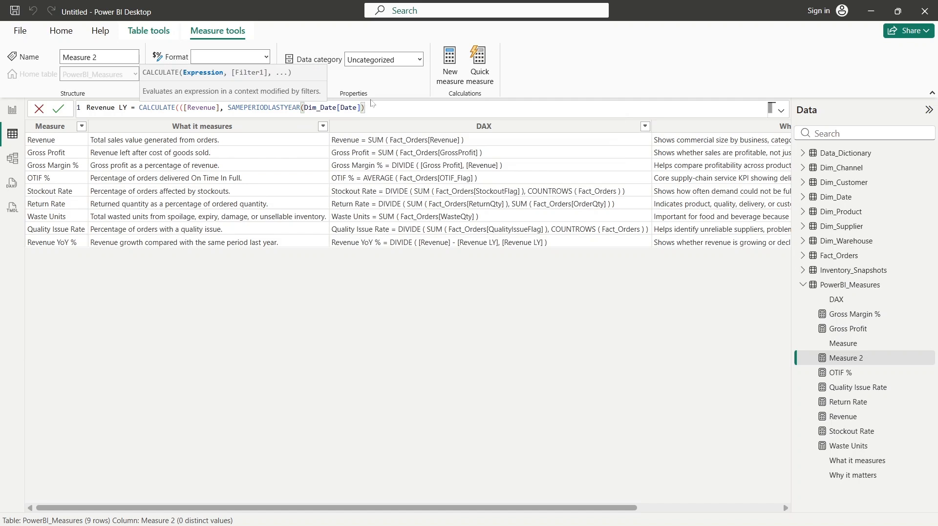
type(")")
left_click(53, 112)
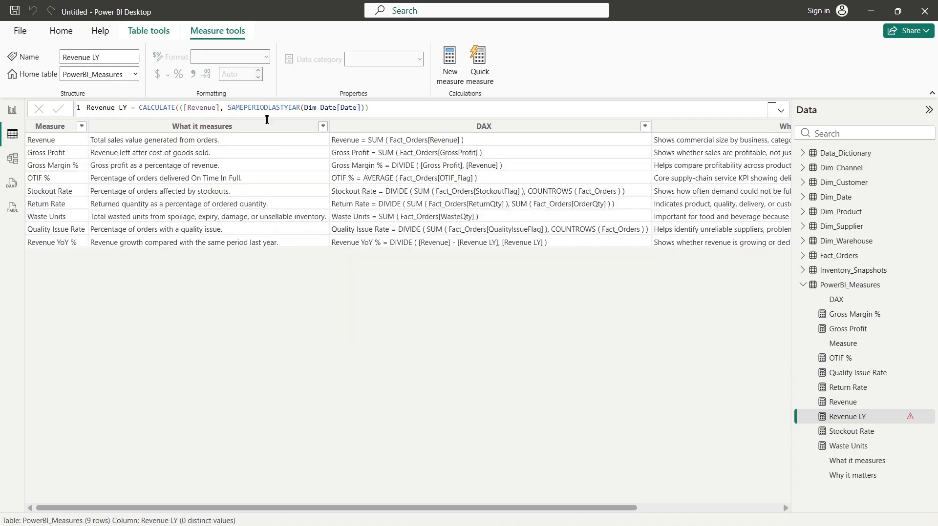
- Try to correct the Revenue LY formula with an extra closing parenthesis at its end
left_click(390, 106)
type(")")
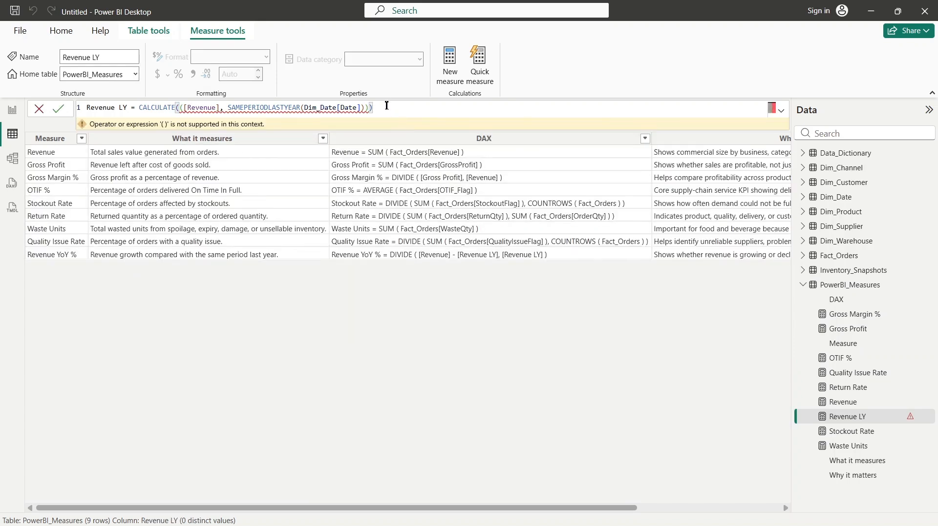
key("BackSpace")
left_click(59, 110)
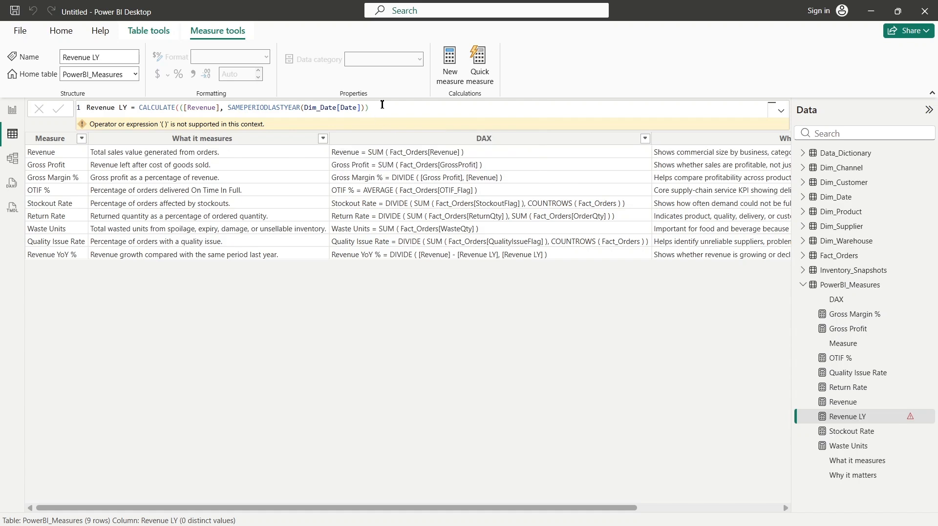
left_click(782, 112)
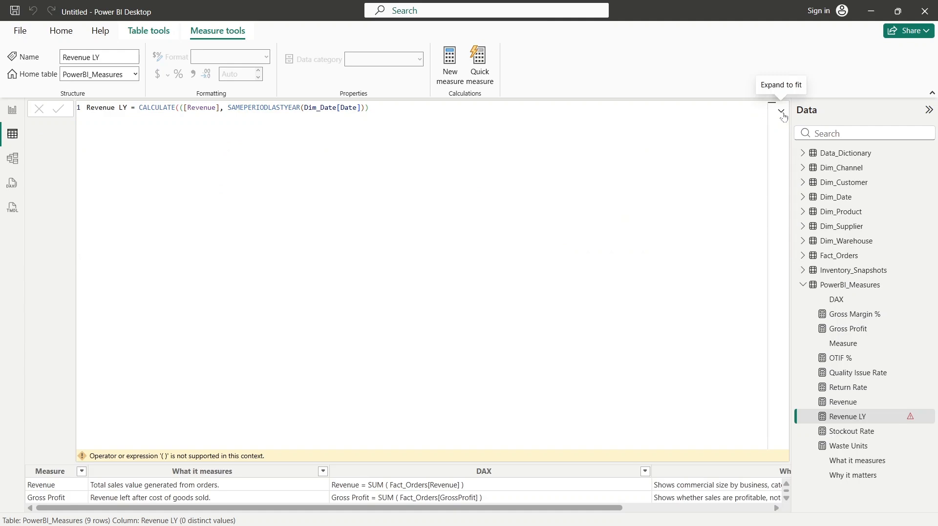
left_click(782, 112)
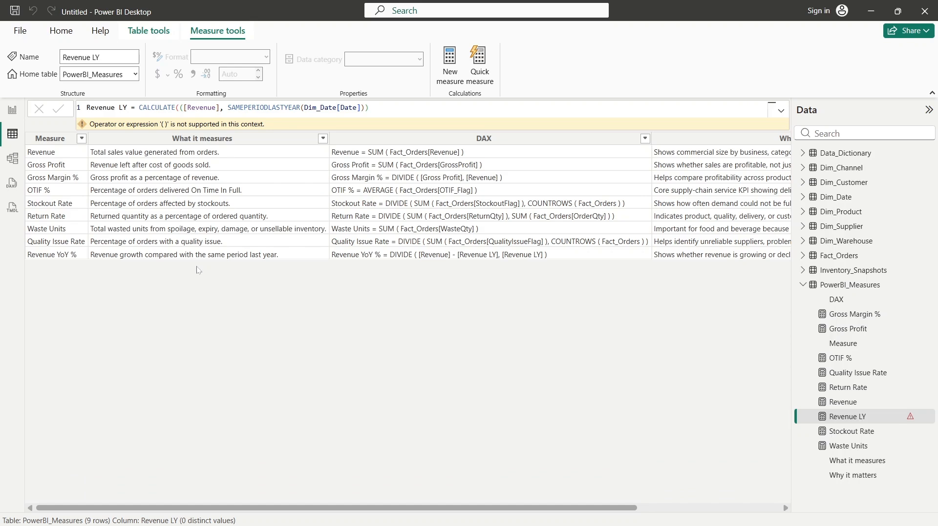
- Remove the duplicate opening parenthesis so the measure reads Revenue LY = CALCULATE([Revenue], SAMEPERIODLASTYEAR(Dim_Date[Date])), and commit it
left_click(180, 108)
key("BackSpace")
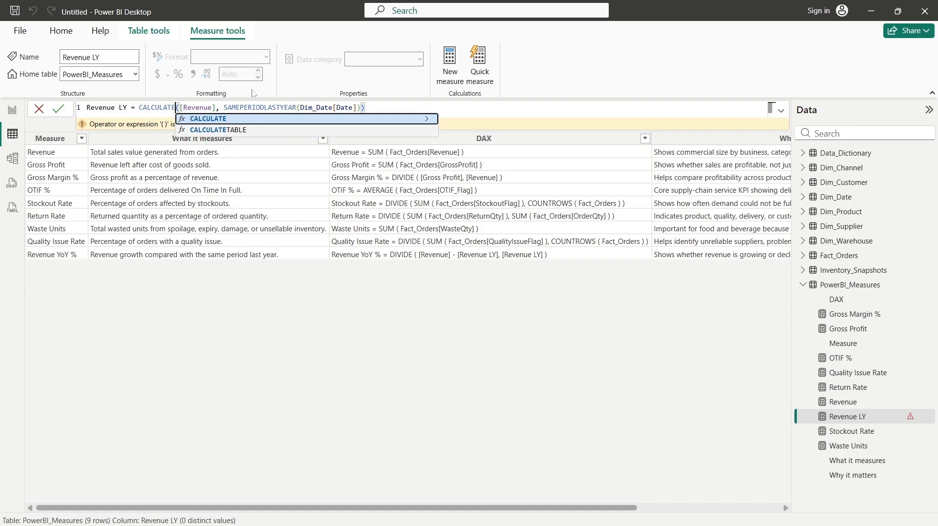
left_click(384, 105)
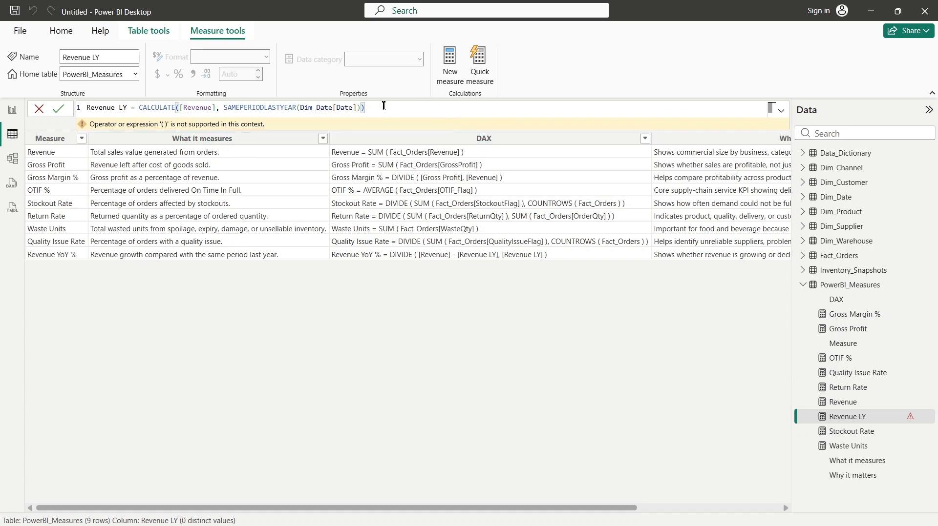
left_click(57, 112)
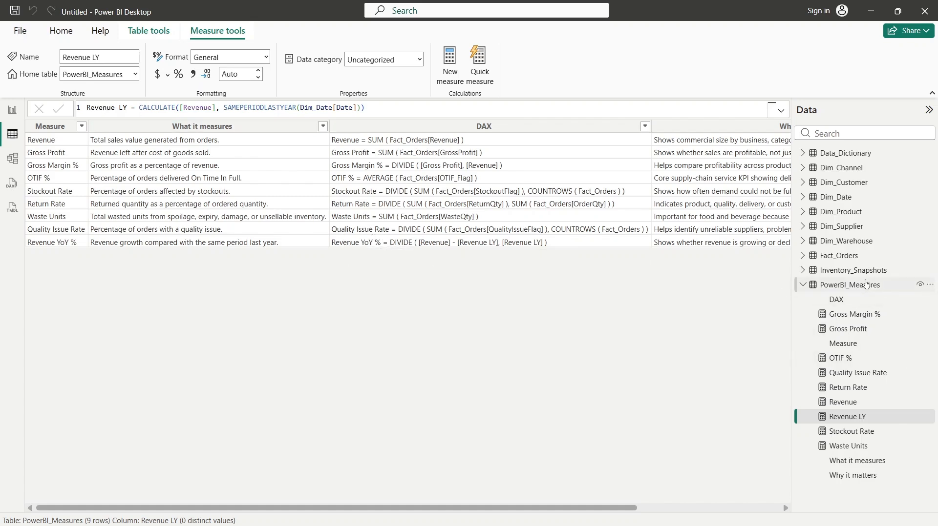
- Copy the Revenue YoY % formula and create the measure Revenue YoY % = DIVIDE ( [Revenue] - [Revenue LY], [Revenue LY] ) in PowerBI_Measures
right_click(505, 246)
mouse_move(557, 325)
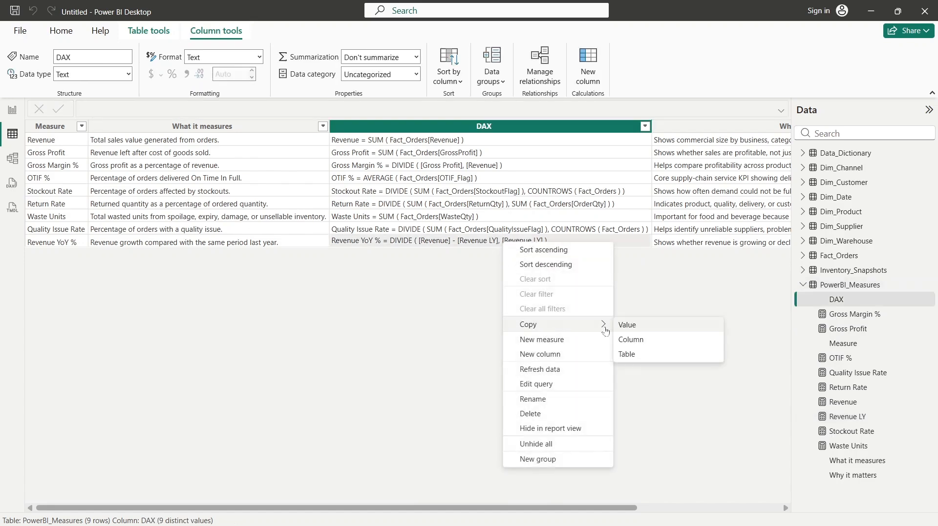
left_click(667, 326)
right_click(821, 286)
left_click(823, 296)
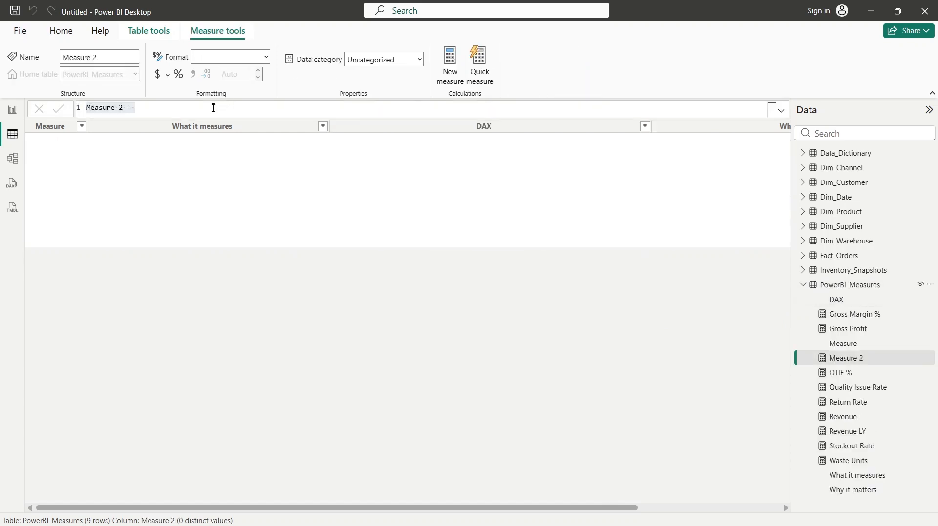
key("ctrl+v")
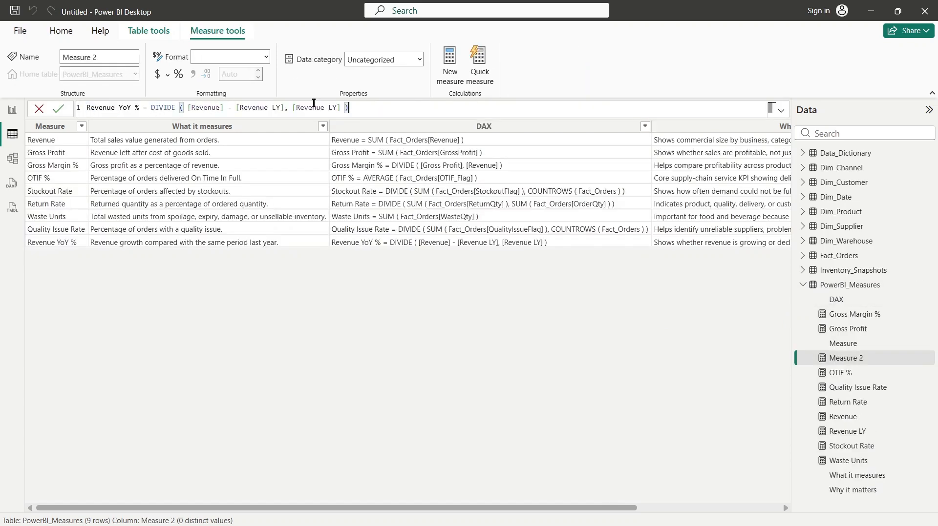
left_click(61, 110)
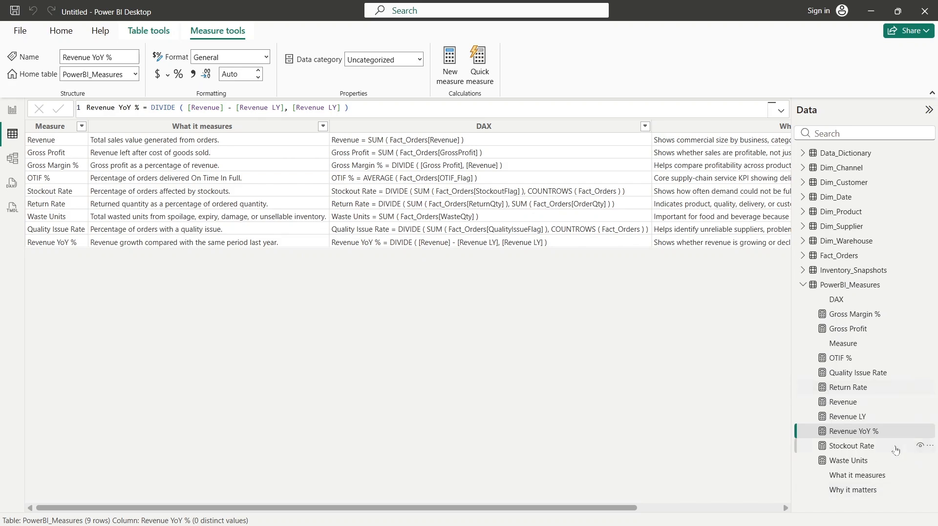
- Review the formulas of Revenue LY and Revenue YoY % and the explanations in the Why it matters column
left_click(834, 418)
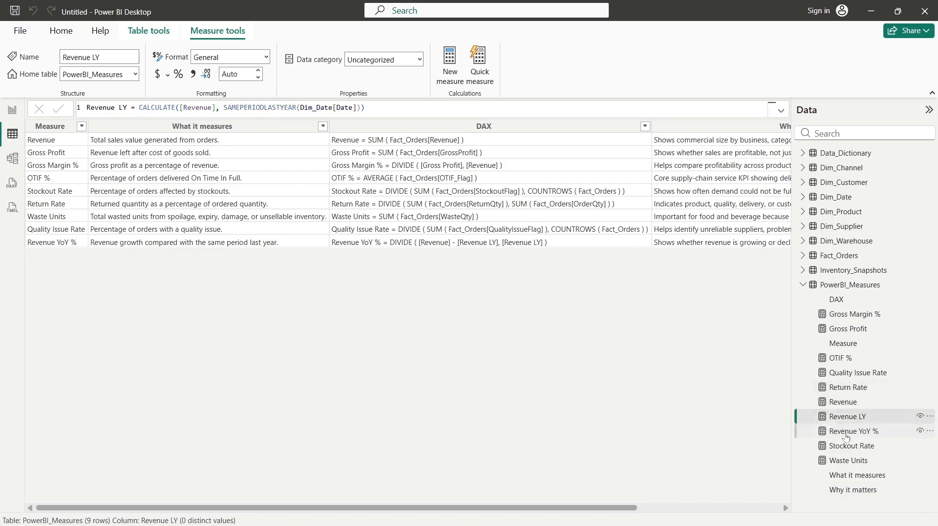
left_click(845, 434)
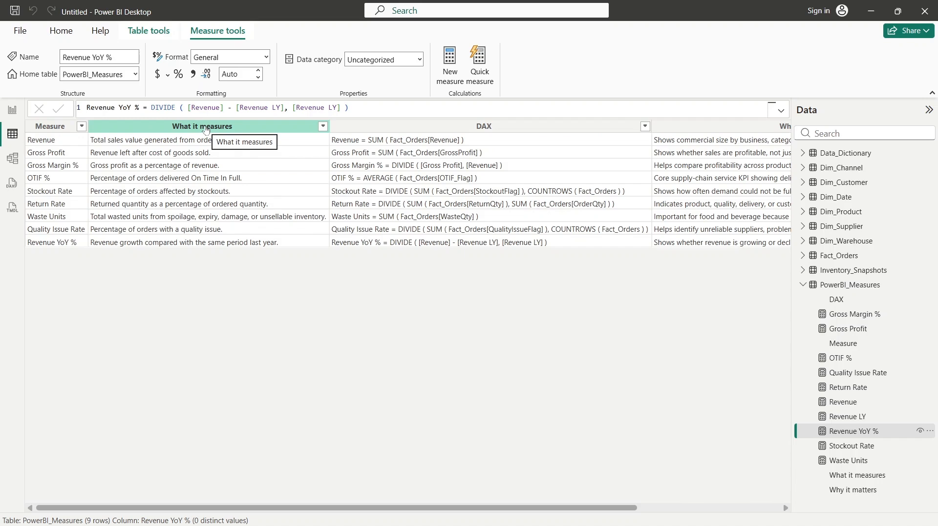
left_click(711, 127)
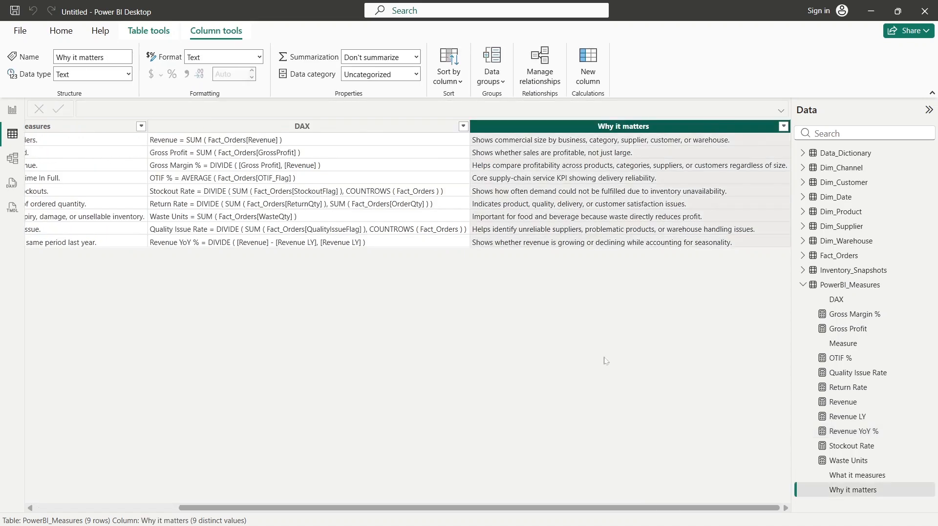
left_click_drag(391, 508, 232, 476)
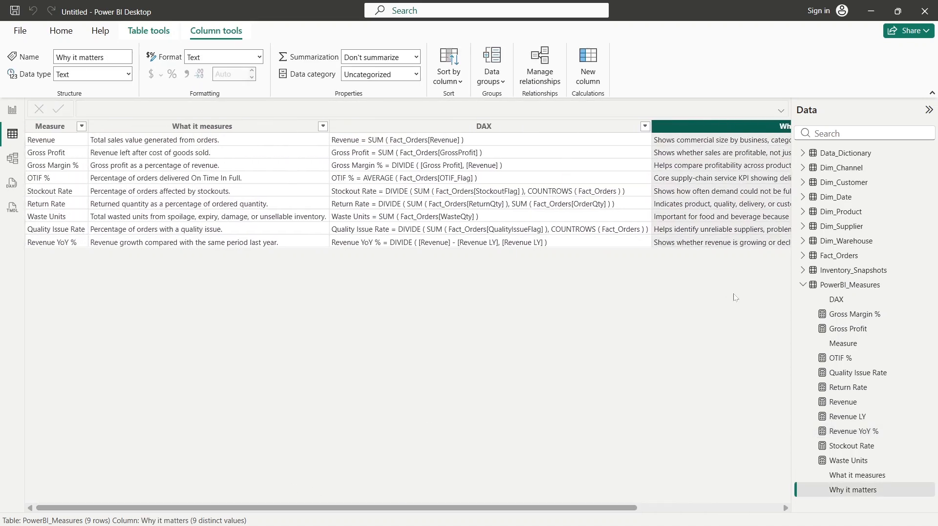
- Hide the DAX, Measure, What it measures and Why it matters columns of PowerBI_Measures from report view and collapse the table
left_click(861, 305)
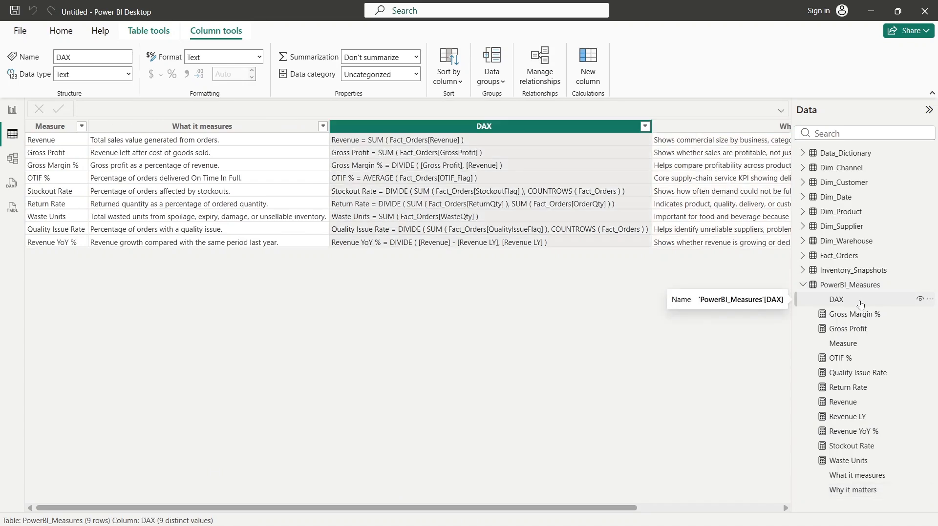
left_click(920, 300)
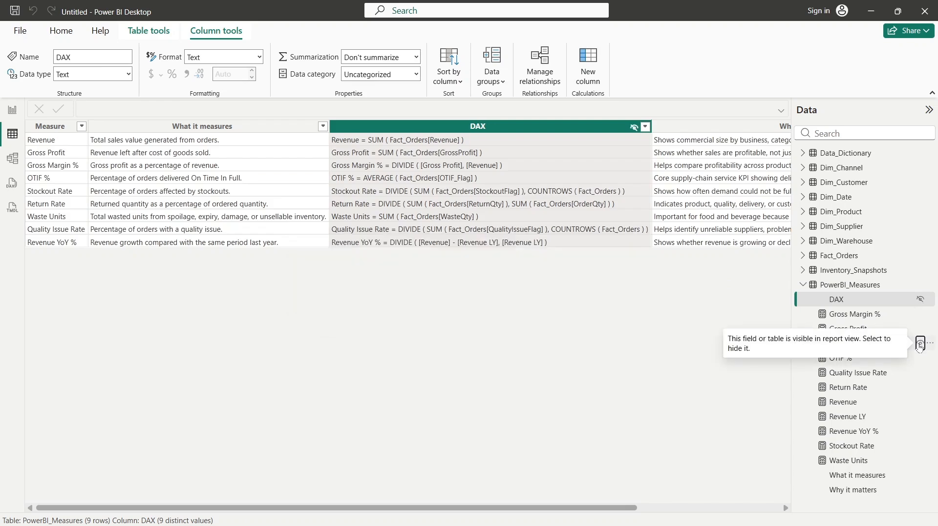
left_click(919, 344)
left_click(920, 345)
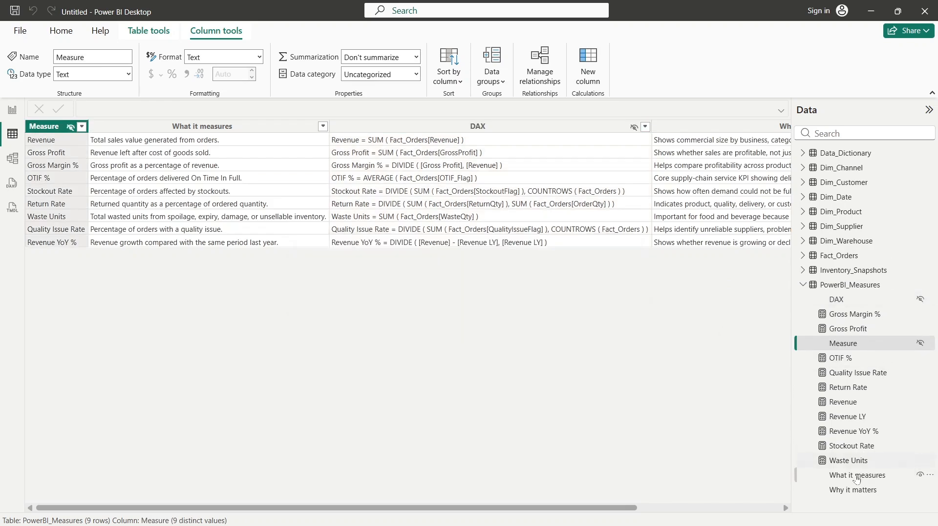
left_click(919, 475)
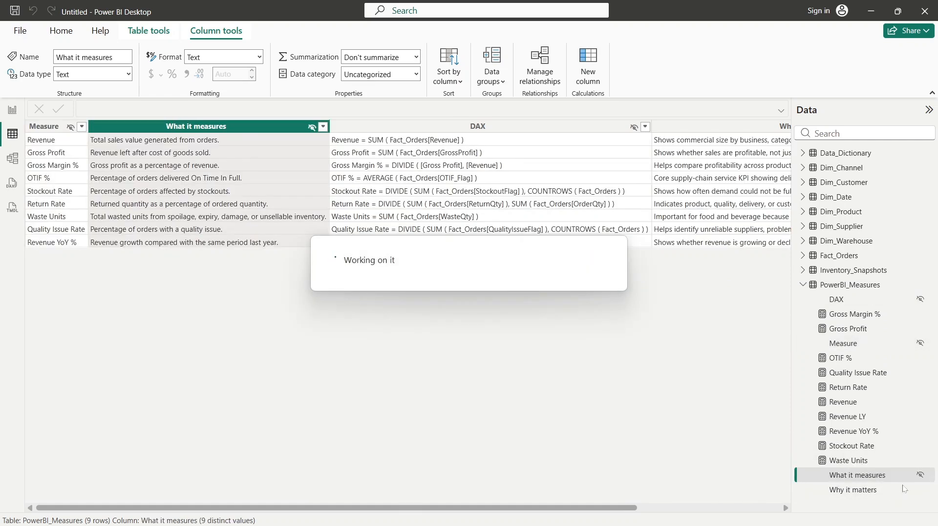
left_click(920, 491)
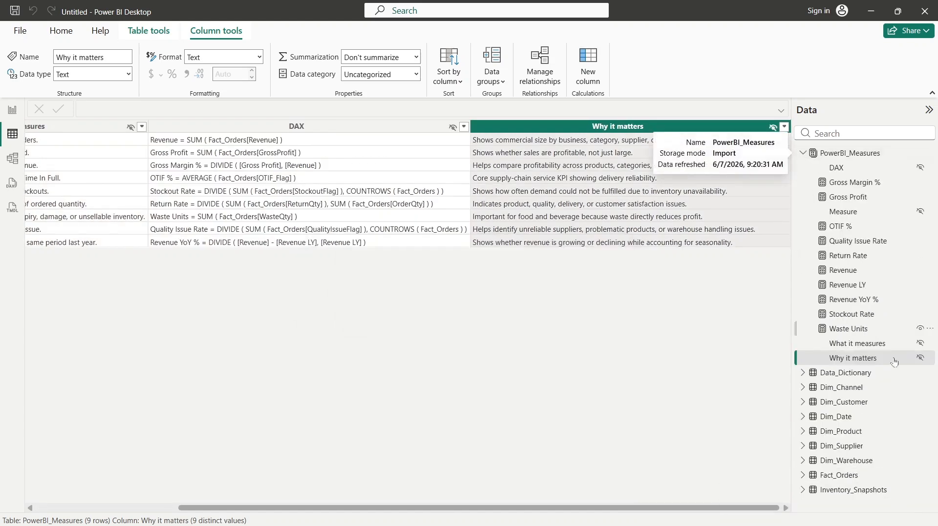
left_click(802, 153)
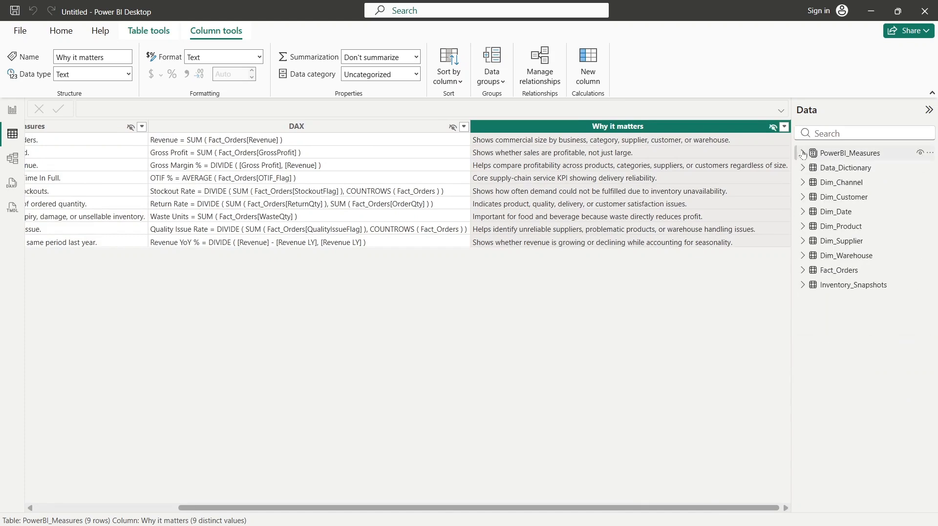
- Switch to the report view and collapse the PowerBI_Measures table
left_click(13, 111)
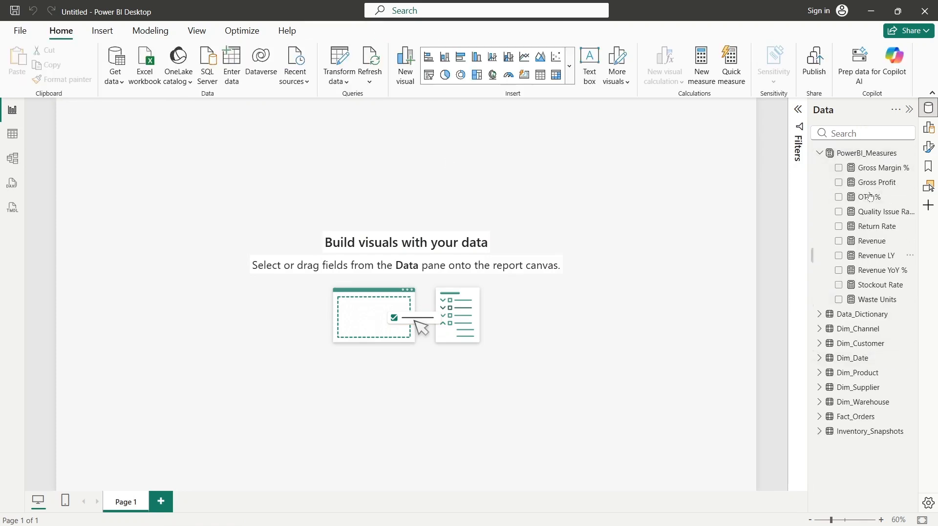
left_click(930, 109)
left_click(930, 108)
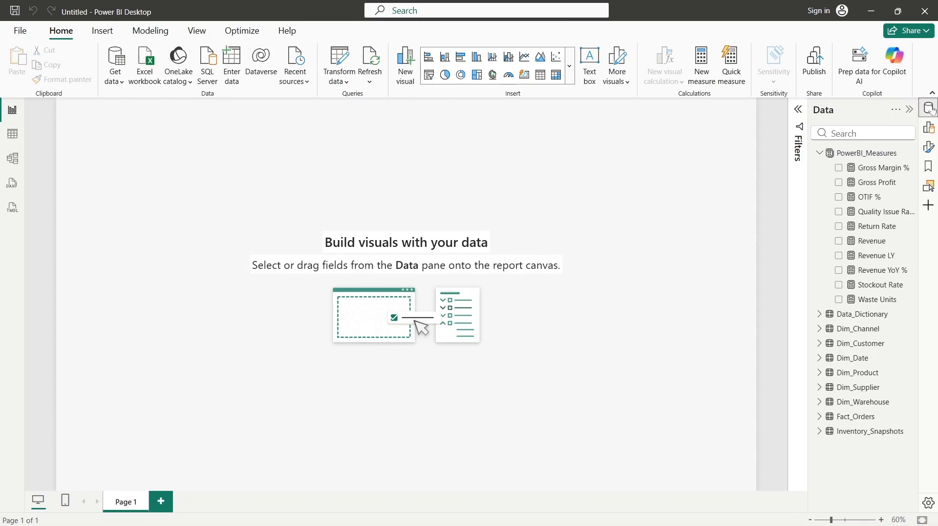
left_click(815, 154)
left_click(819, 154)
left_click(818, 155)
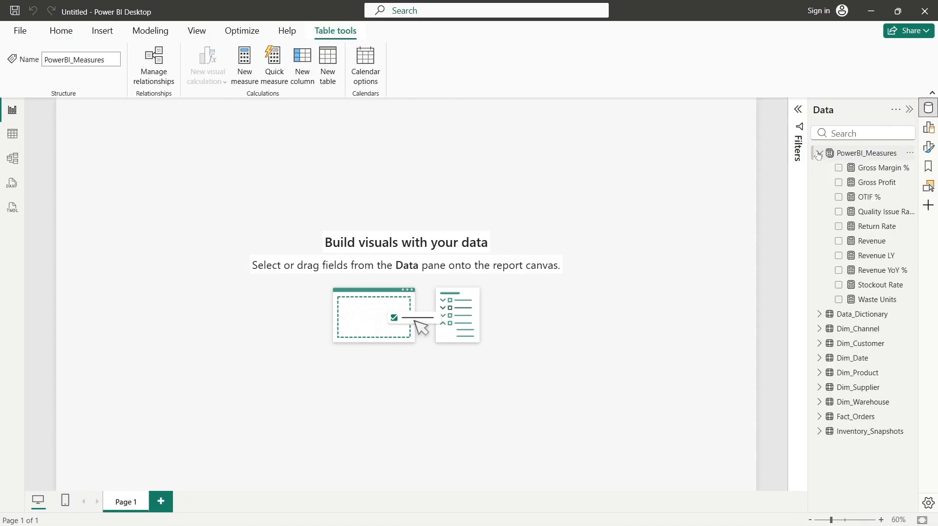
left_click(818, 154)
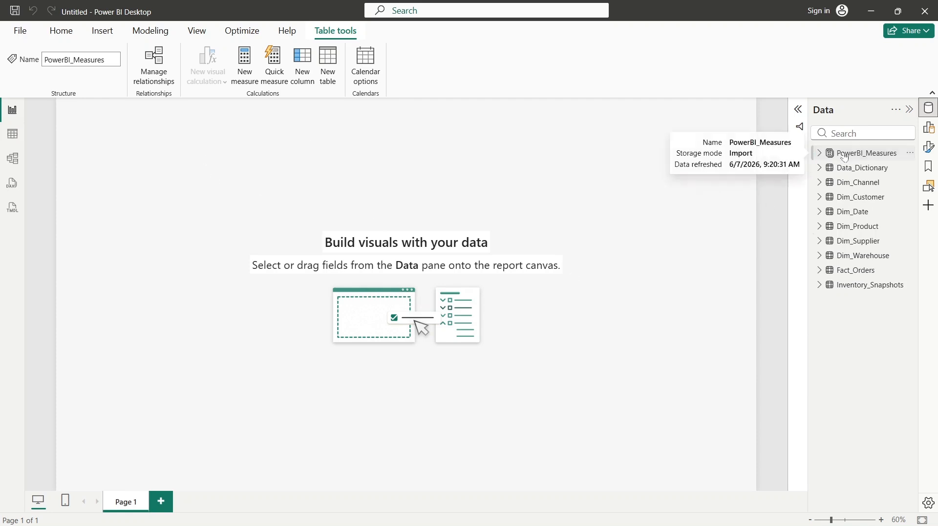
- Create the measure COGS = SUM(Fact_Orders[COGS]) in the PowerBI_Measures table
right_click(820, 154)
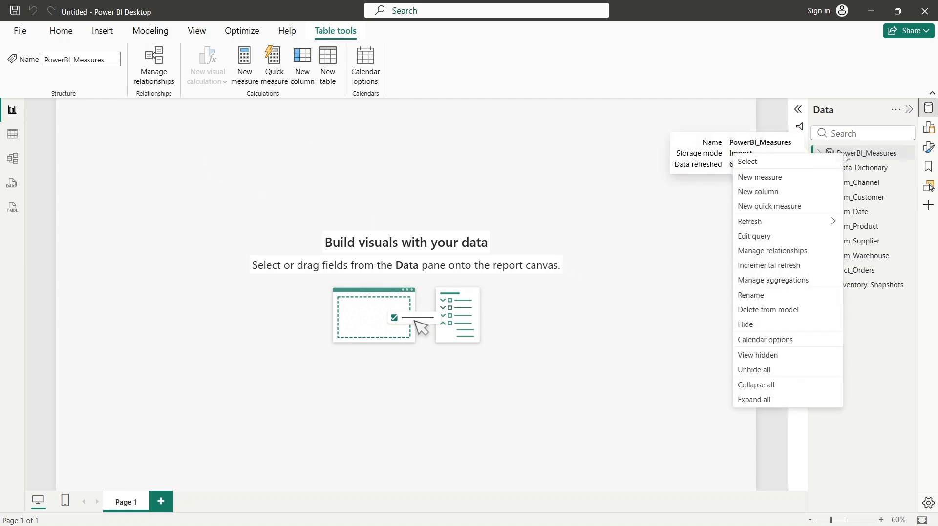
left_click(767, 178)
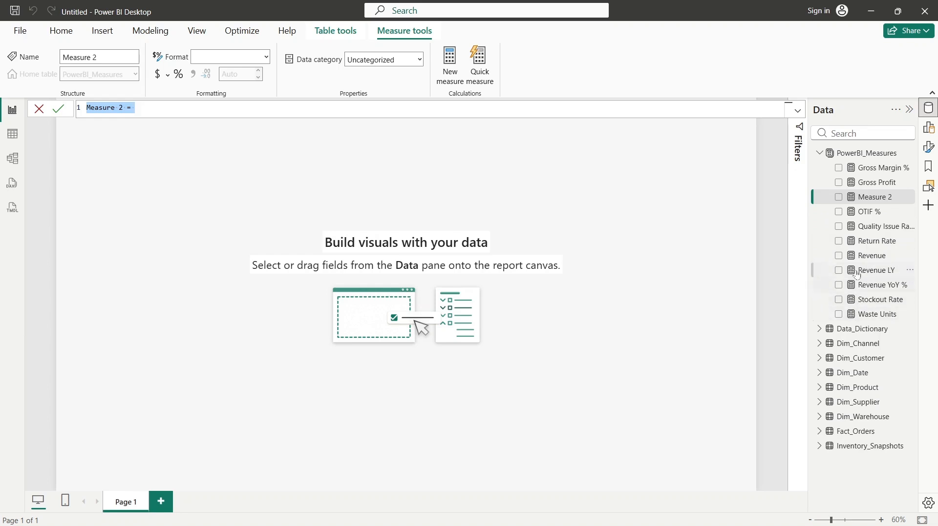
left_click(853, 195)
type("COGS =")
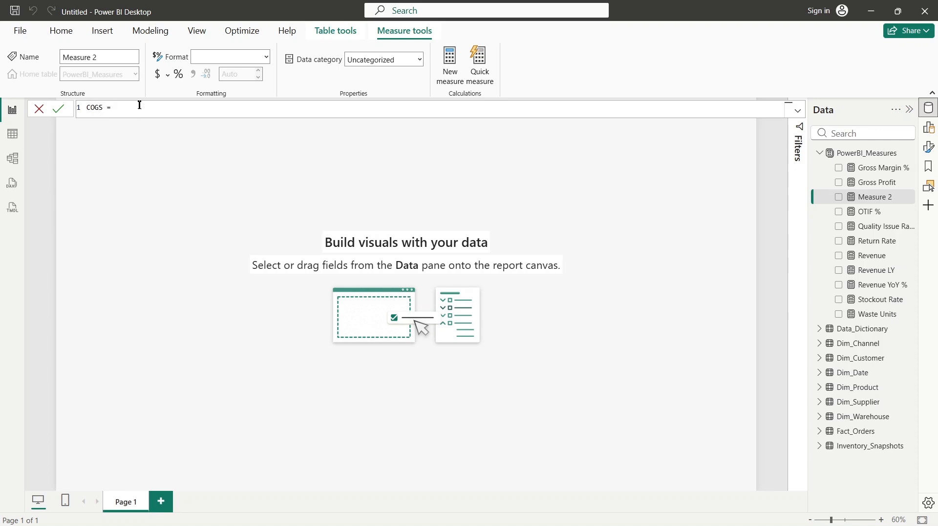
type("SU")
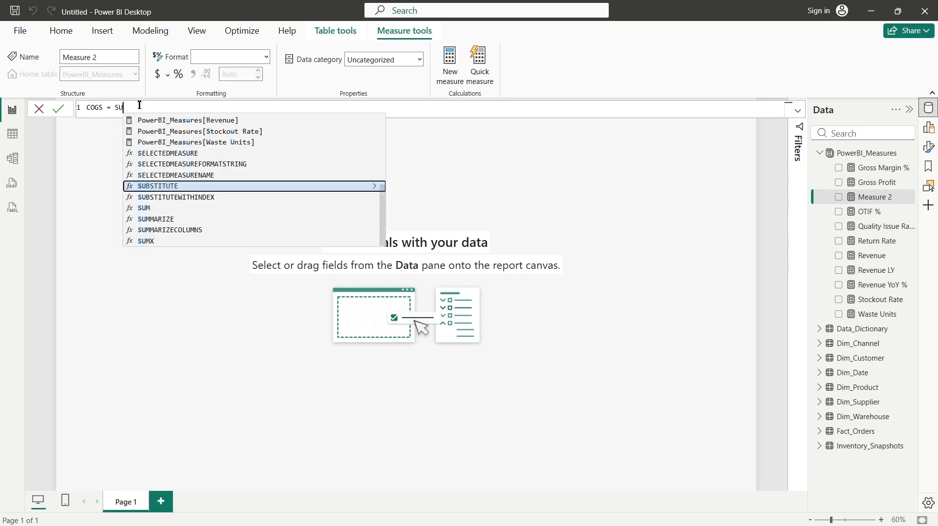
type("M(")
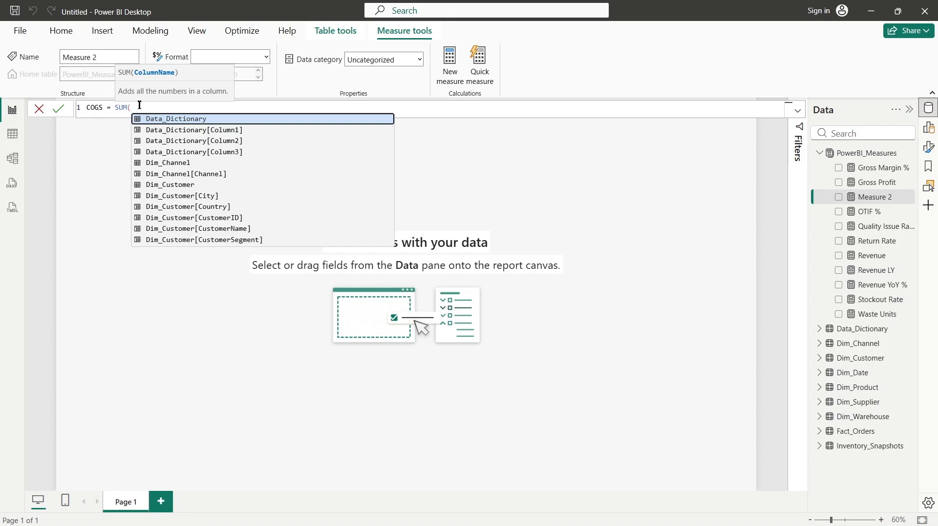
type("FACT")
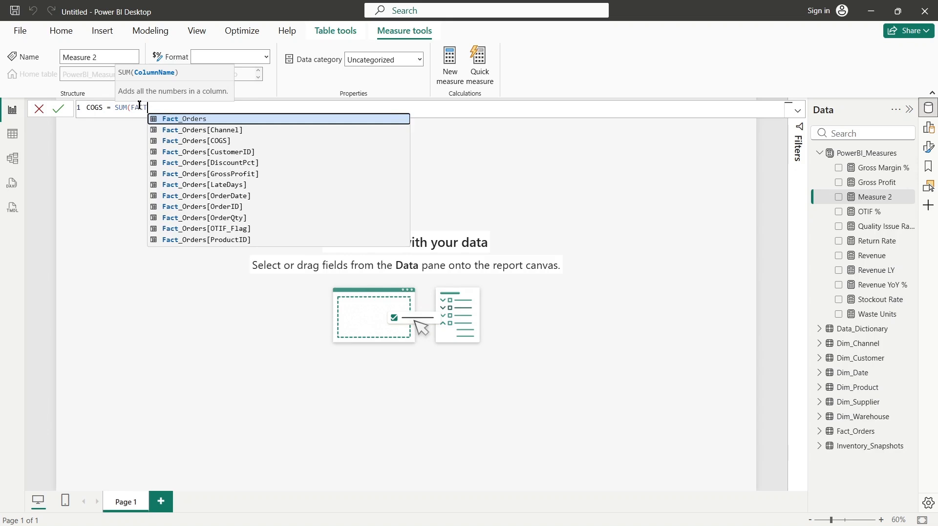
key("BackSpace")
key("BackSpace")
key("BackSpace")
key("BackSpace")
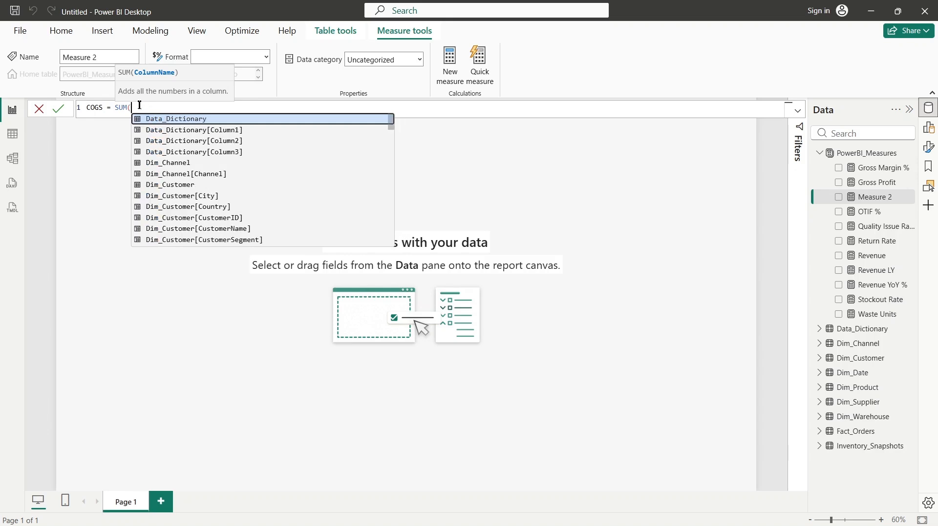
type("COGS")
key("Tab")
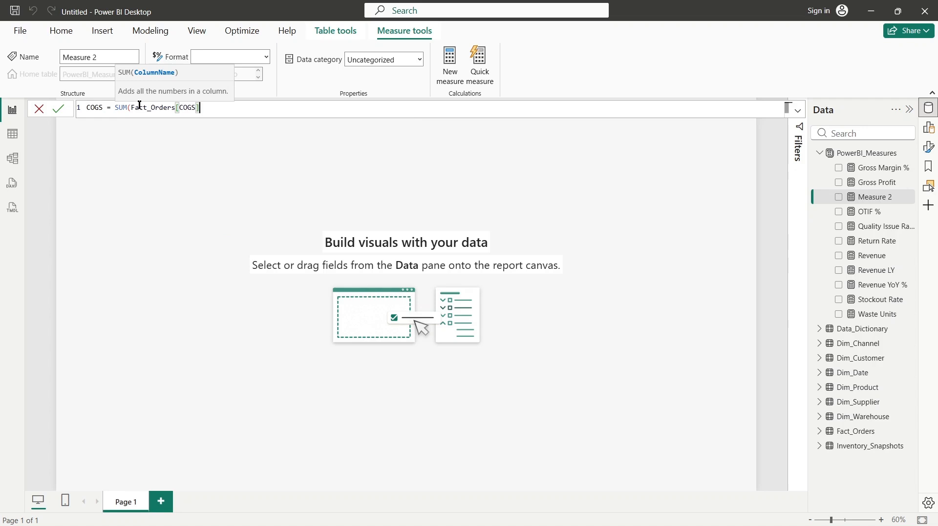
type(")")
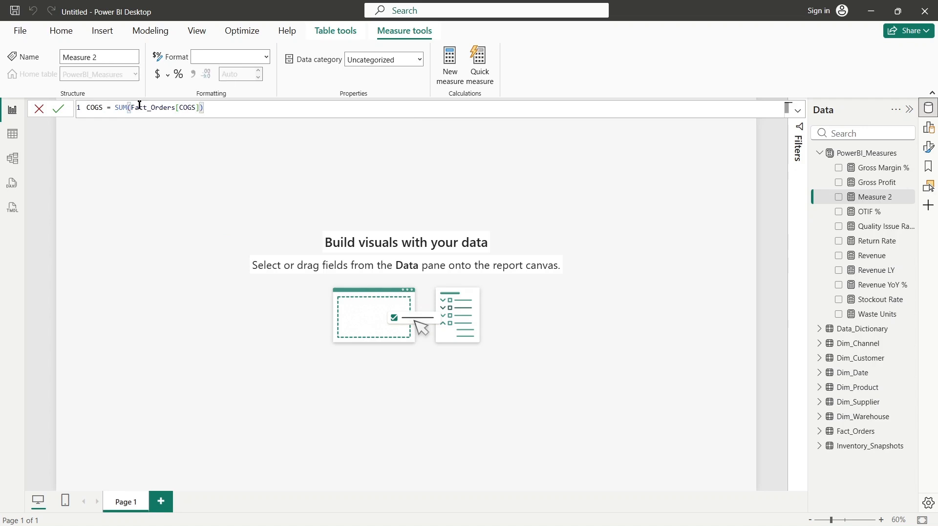
key("Return")
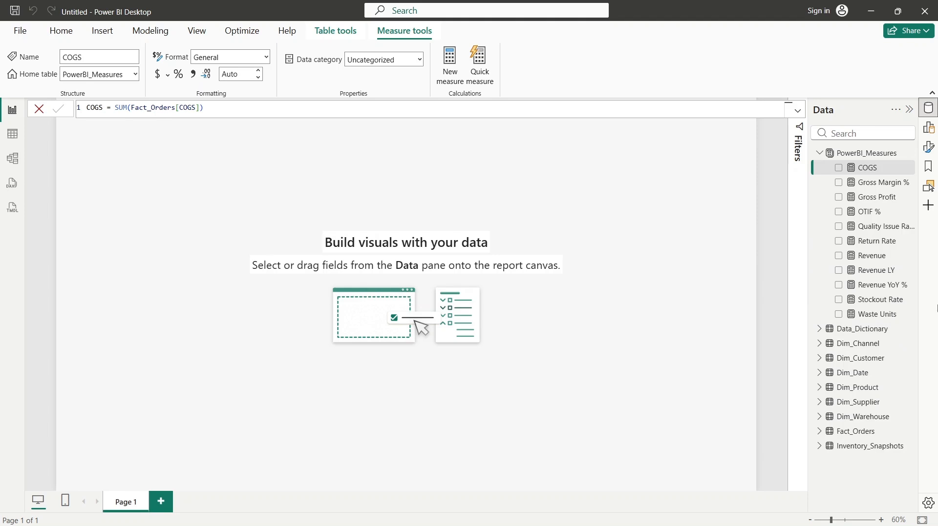
- Add a new measure AVG ORDER VALUE to PowerBI_Measures and begin its formula with DIVIDE([Revenue]
right_click(864, 153)
left_click(420, 198)
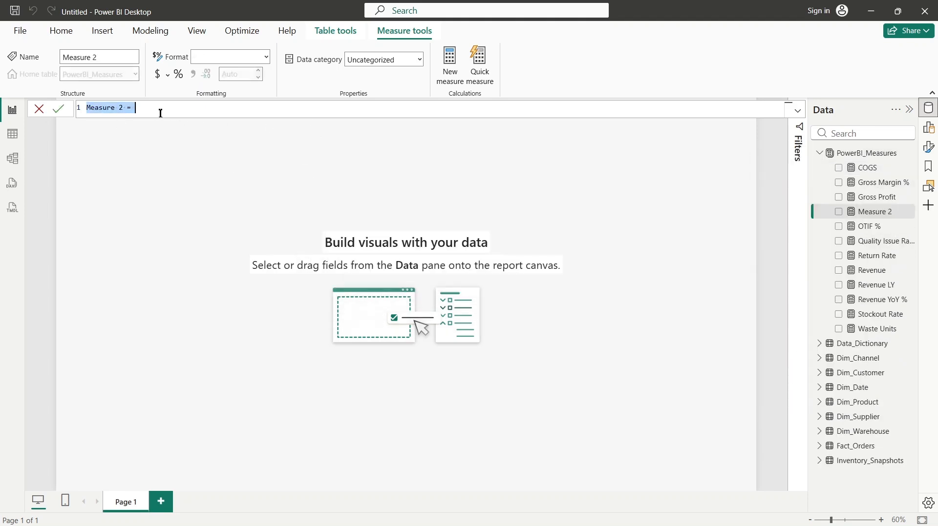
type("AVG")
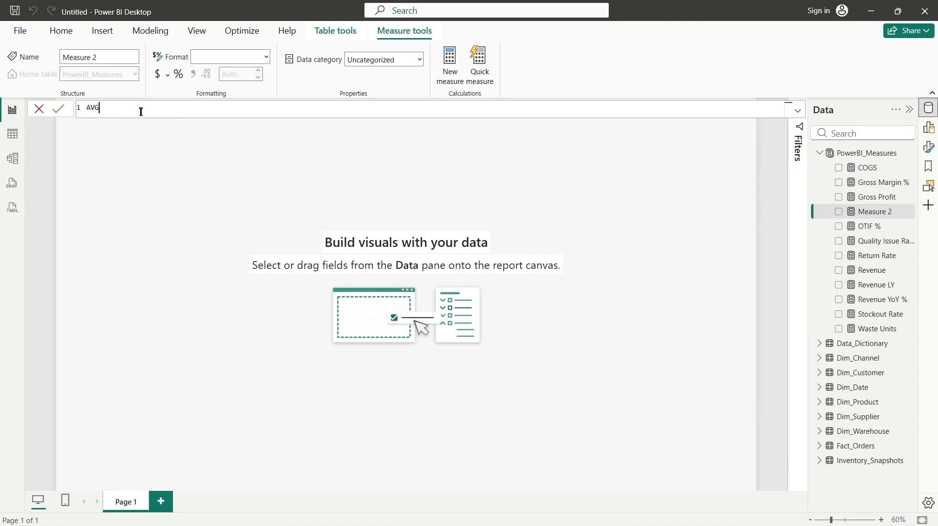
type(" ORDER VALUE = DIV")
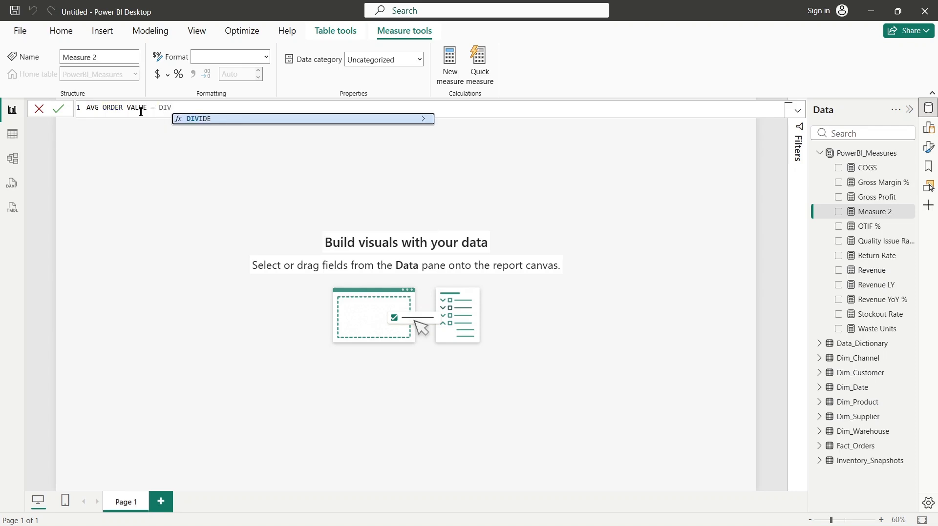
key("Tab")
type("REVENU")
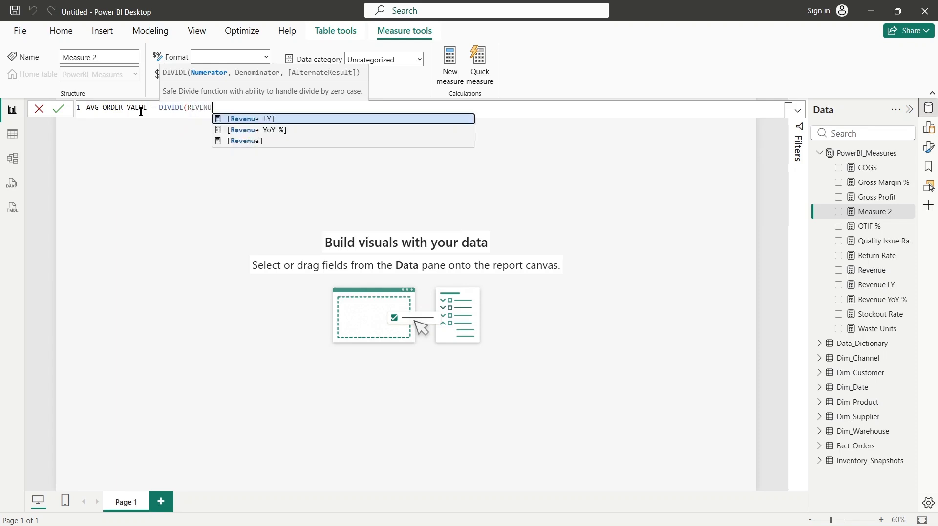
key("Down")
key("Down")
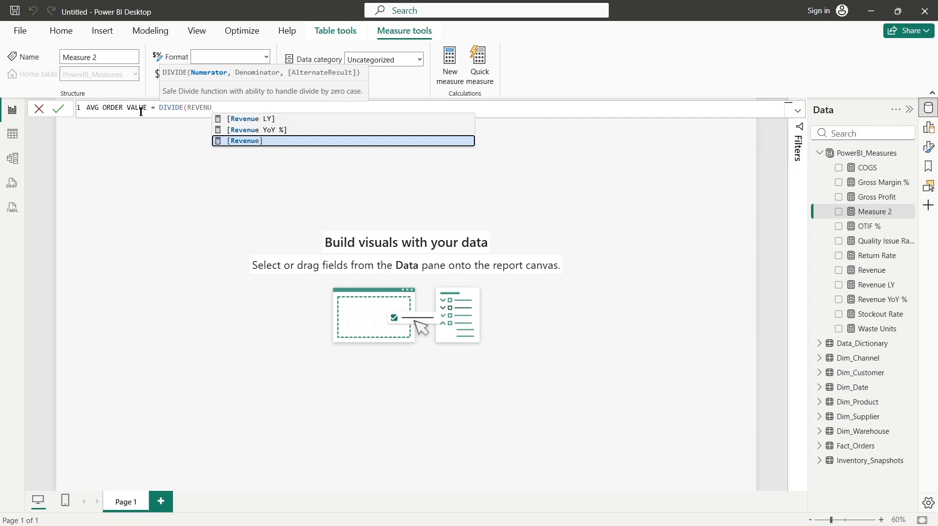
key("Tab")
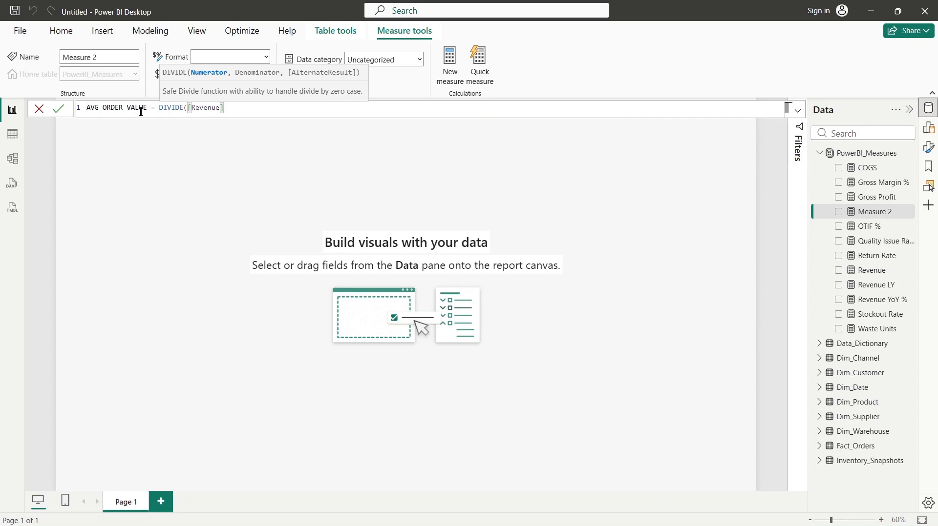
- Complete the AVG ORDER VALUE formula with COUNTROWS(Fact_Orders) as the DIVIDE denominator and commit it
type("C")
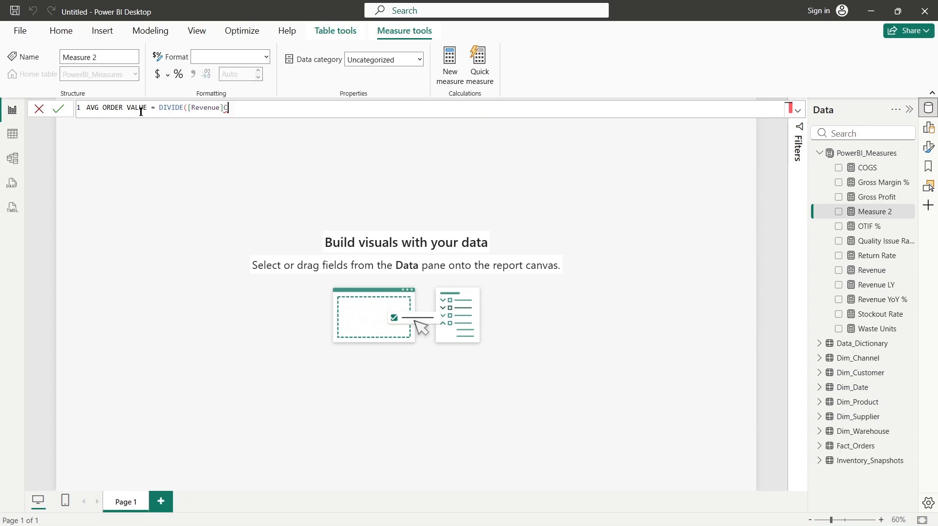
type("OUNT")
key("BackSpace")
key("BackSpace")
key("BackSpace")
key("BackSpace")
key("BackSpace")
type(", COUNT")
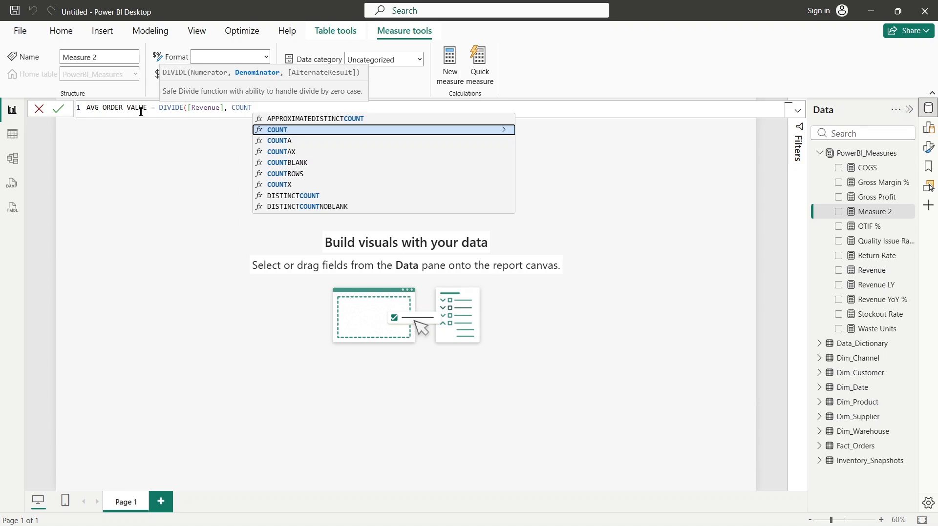
key("Down")
key("Down")
key("Down")
key("Down")
key("Tab")
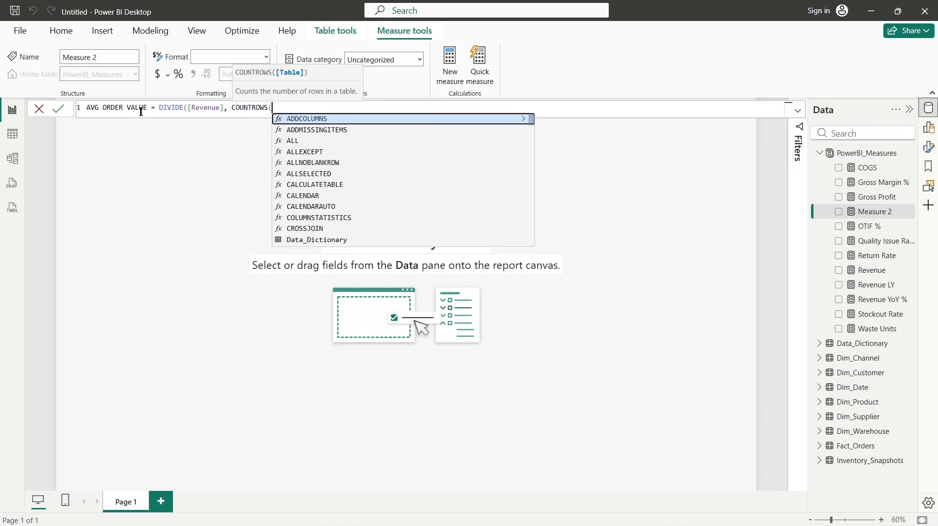
type("Fact")
key("Tab")
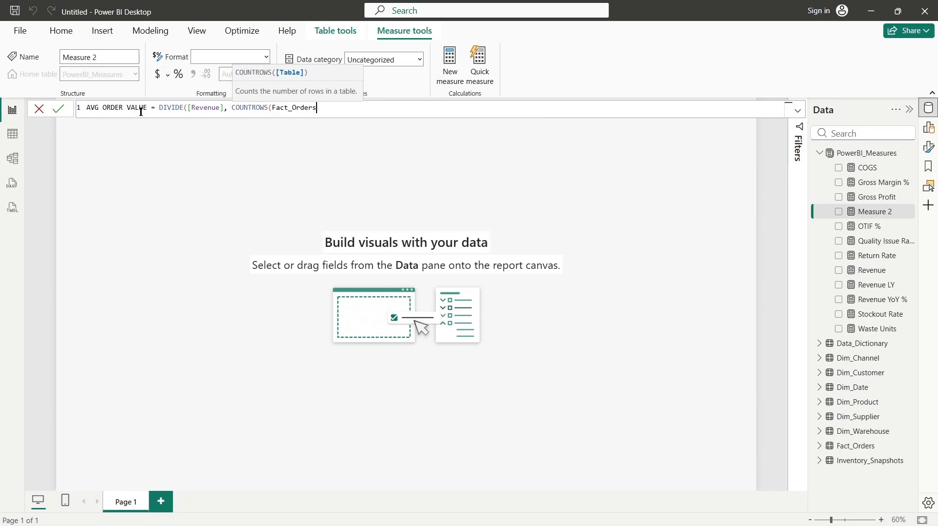
type(")")
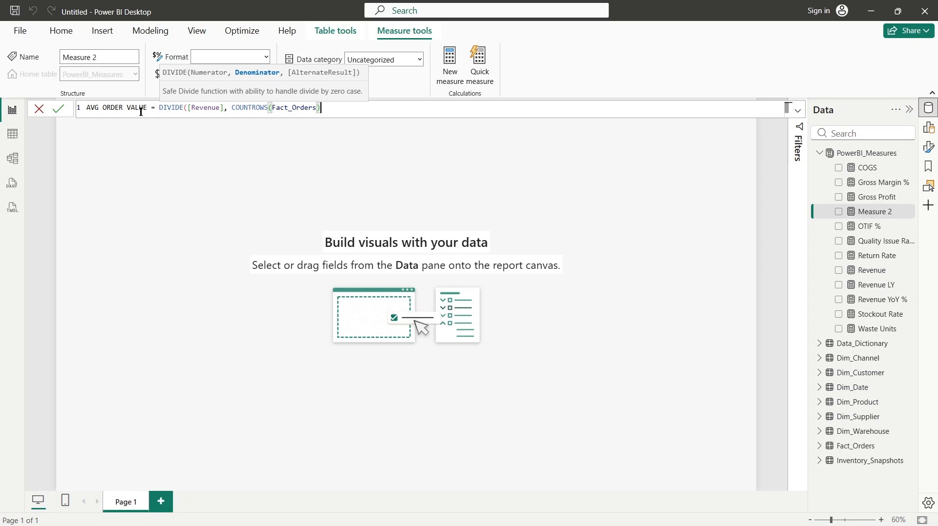
key("Return")
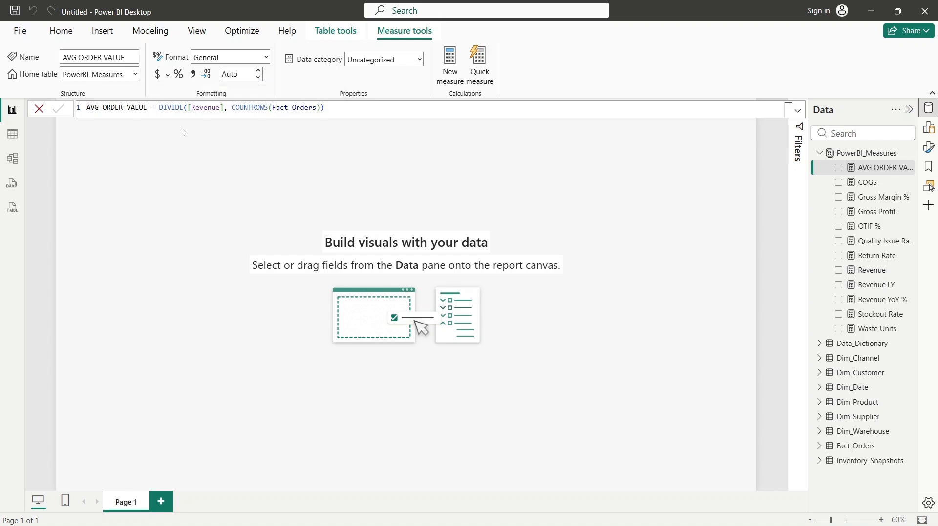
- Set the AVG ORDER VALUE measure to 0 decimal places and deselect it
double_click(236, 77)
type("0")
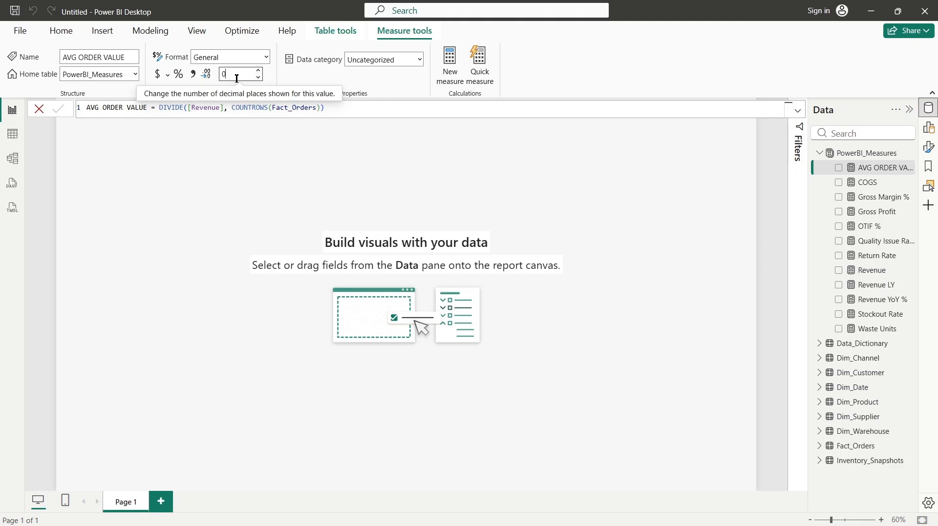
key("Return")
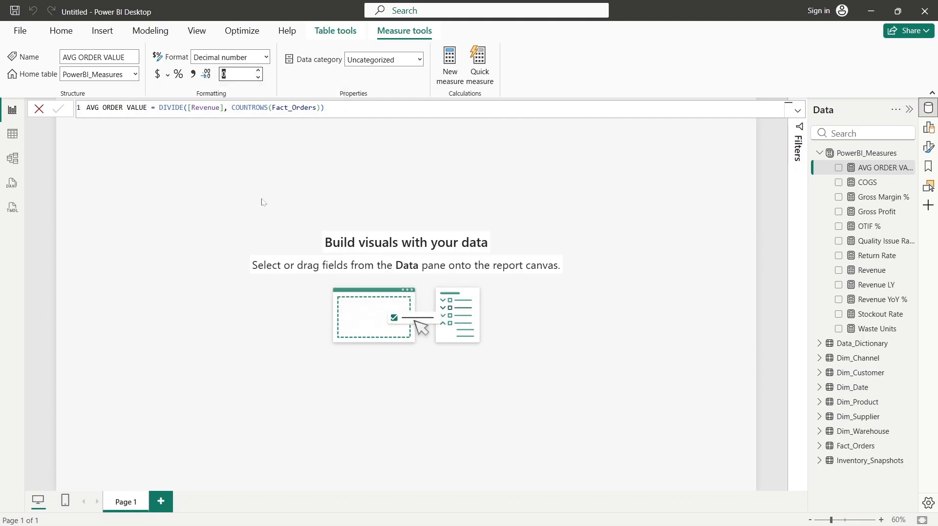
left_click(410, 131)
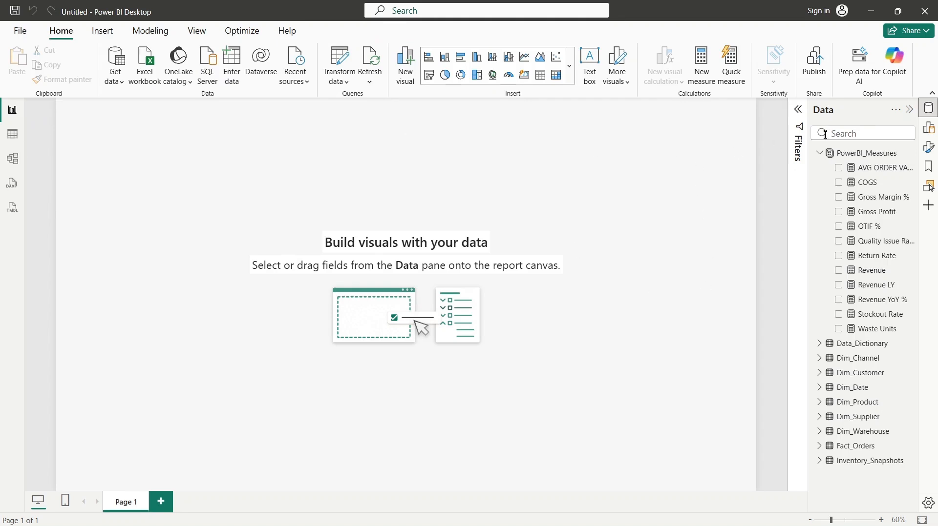
- Collapse the PowerBI_Measures table and set the report page's canvas background color to #F5F7FA
left_click(819, 153)
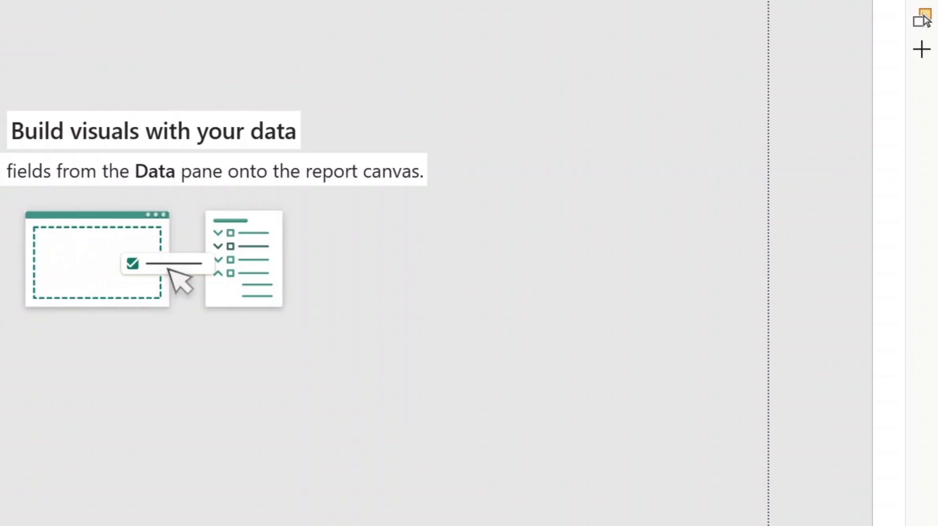
left_click(929, 157)
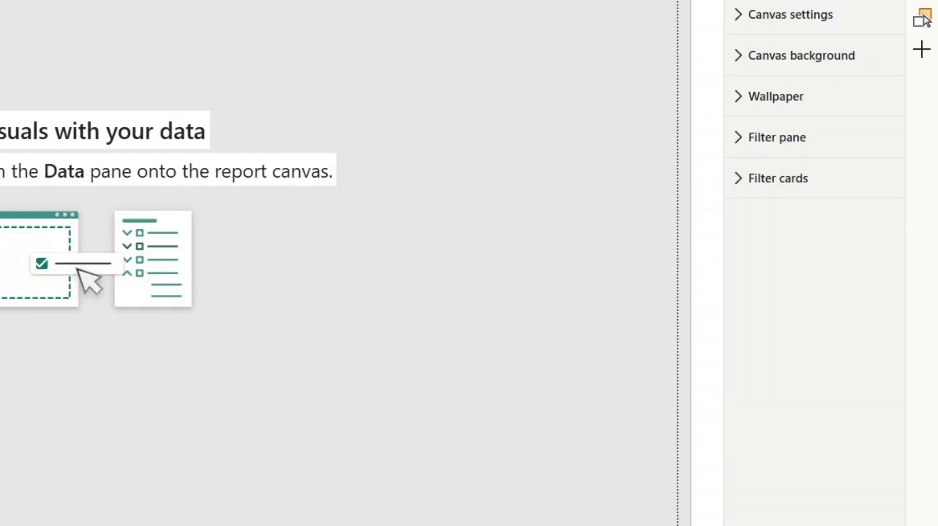
left_click(762, 68)
left_click(763, 130)
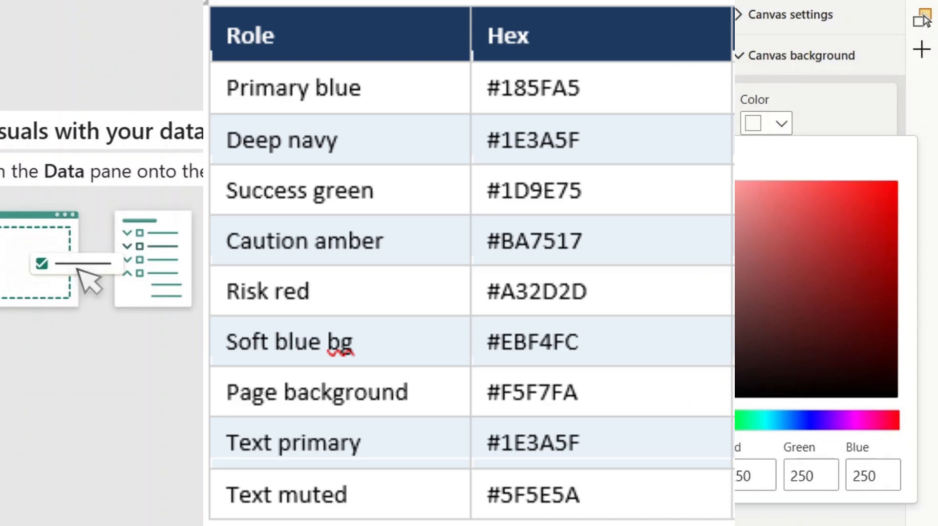
triple_click(686, 474)
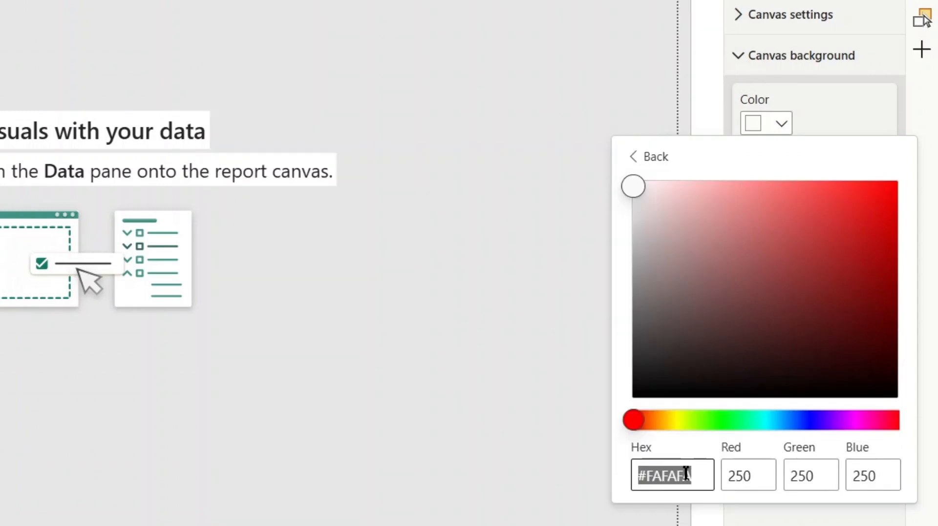
type("#F5F7FA")
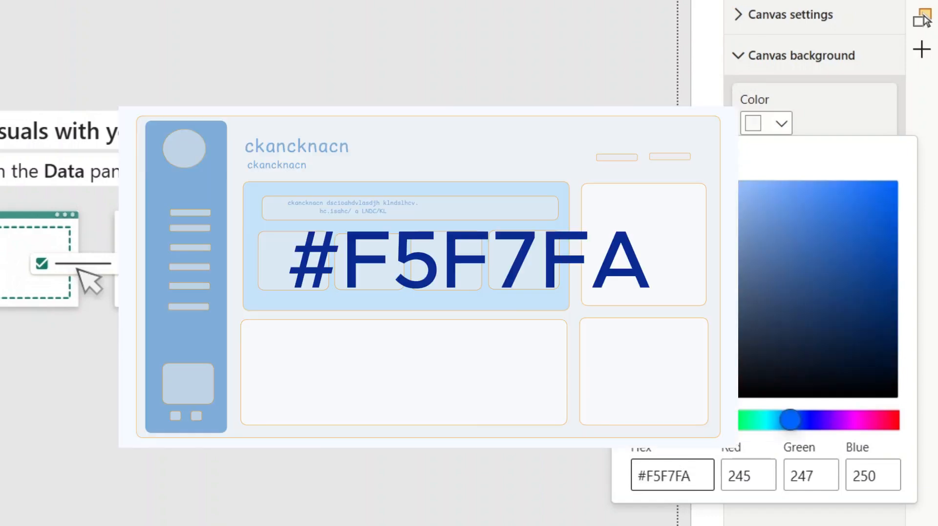
left_click(806, 120)
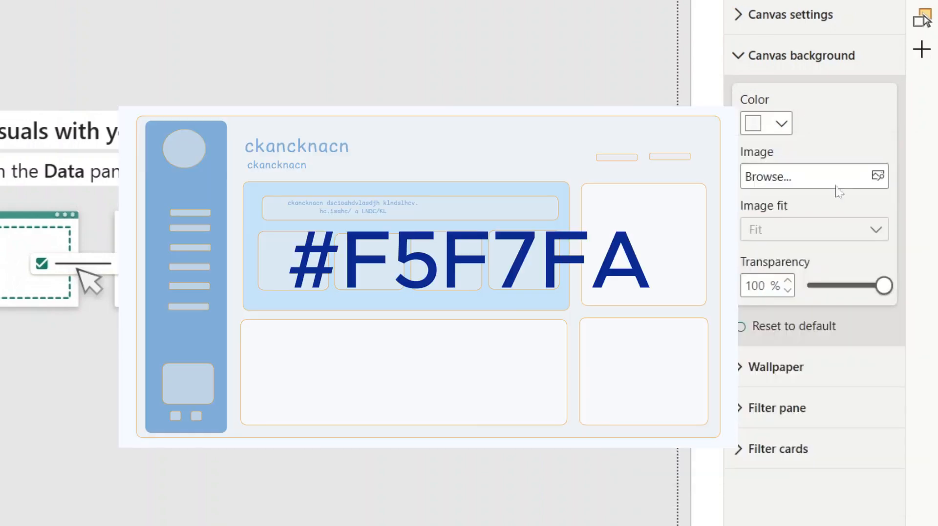
- Set the canvas background transparency to 0% and choose the 1920 x 1080 (Full HD) canvas size
left_click_drag(861, 294, 808, 286)
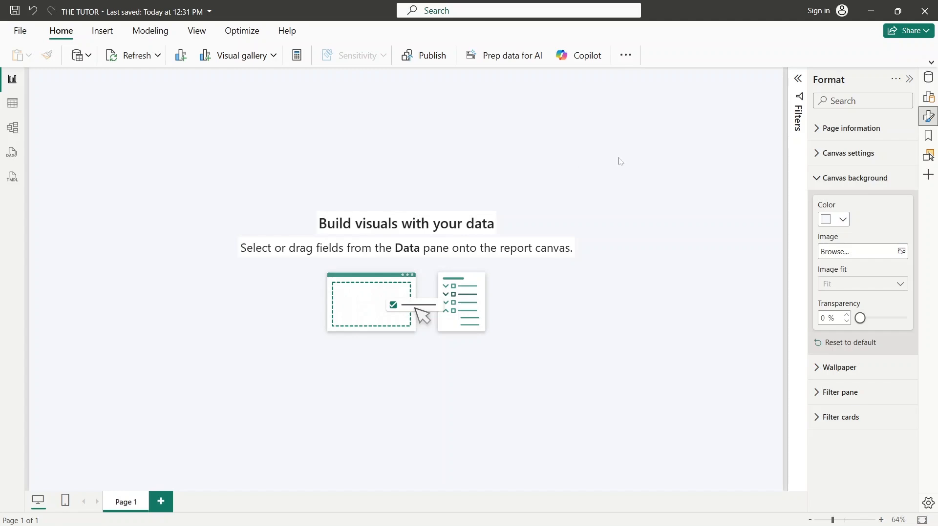
left_click(823, 179)
left_click(825, 154)
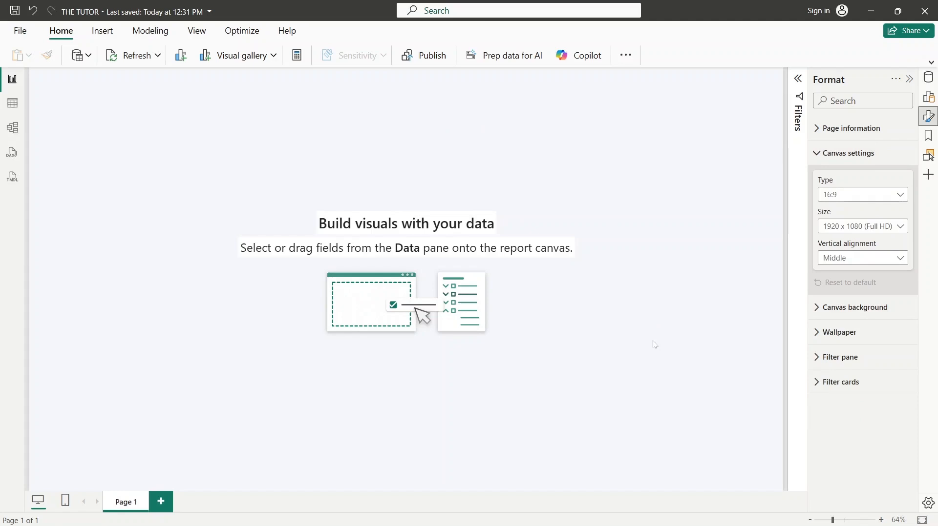
left_click(843, 195)
left_click(845, 195)
left_click(848, 226)
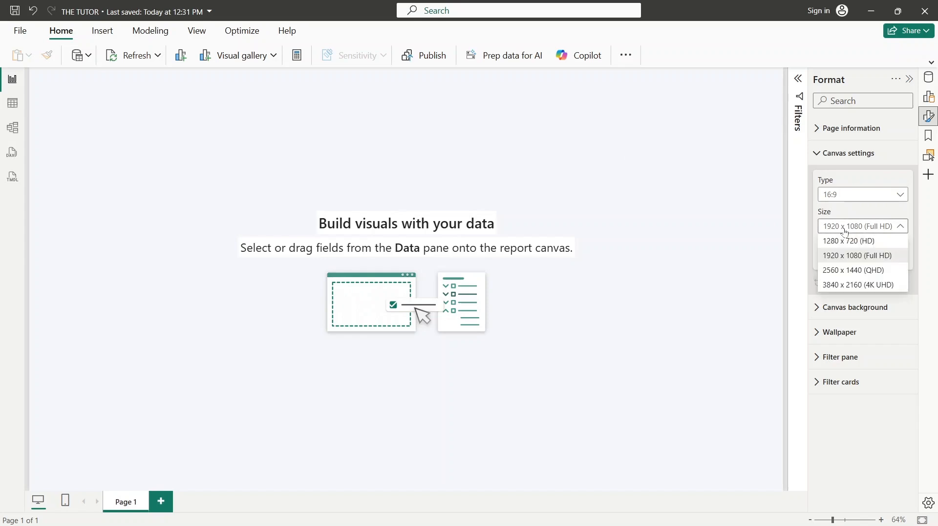
left_click(856, 258)
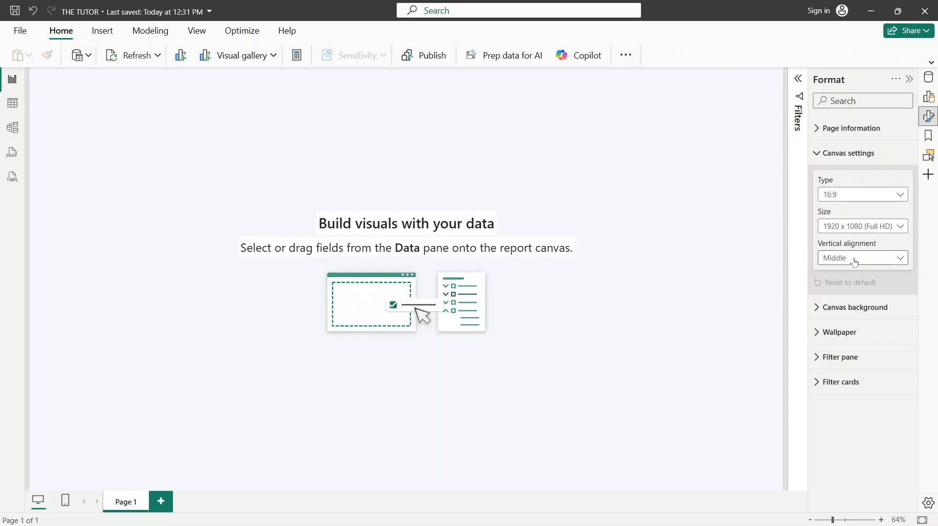
left_click(851, 196)
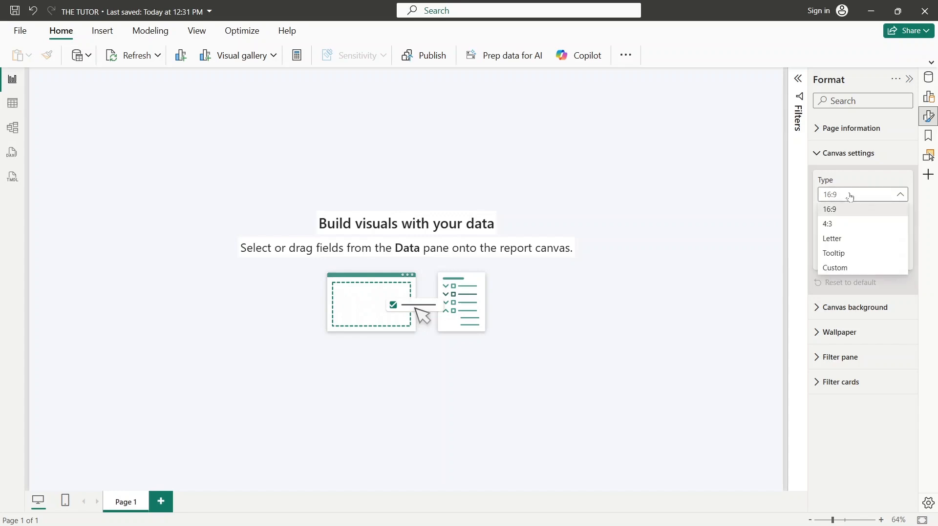
left_click(836, 270)
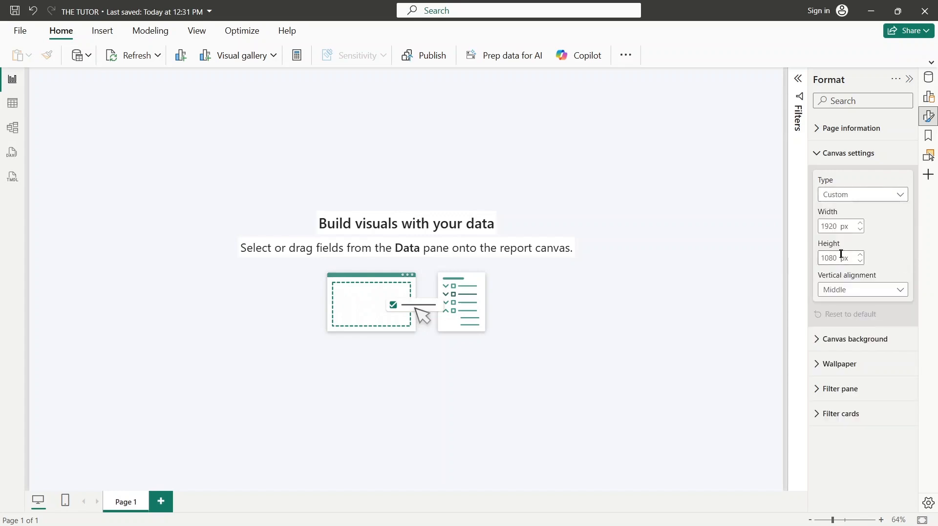
left_click(846, 199)
left_click(847, 211)
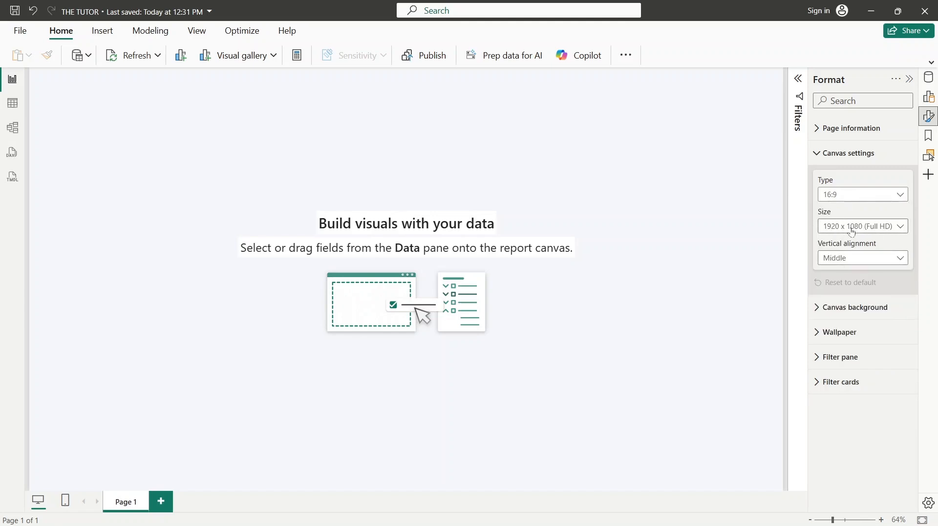
- Choose Middle as the canvas vertical alignment and close the page formatting options
left_click(840, 259)
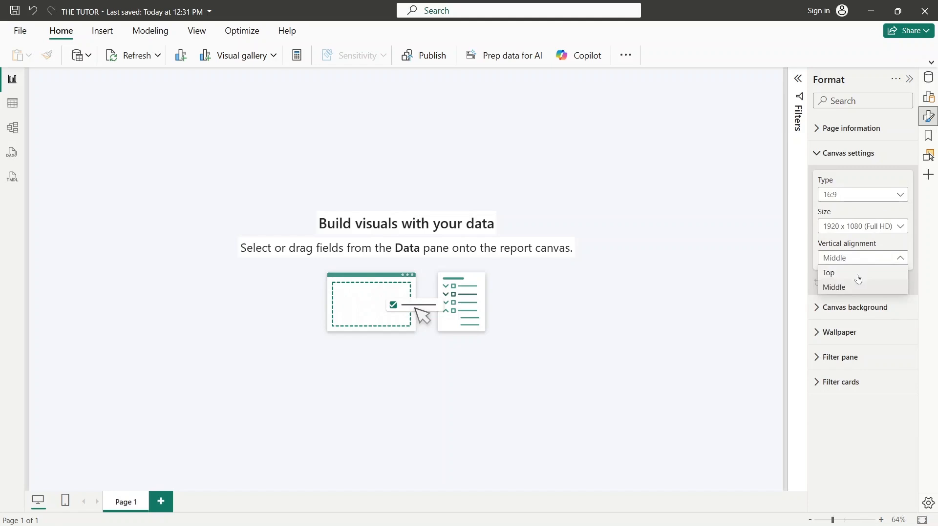
left_click(853, 287)
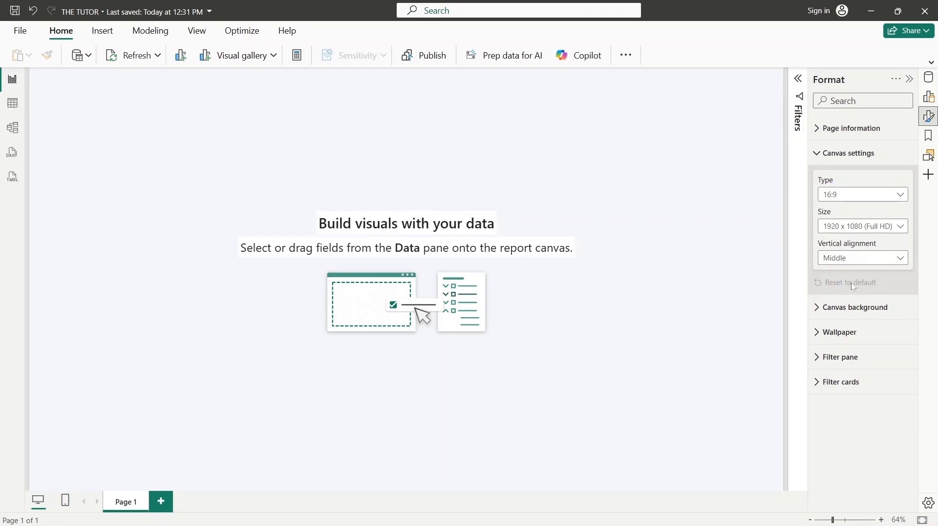
left_click(910, 79)
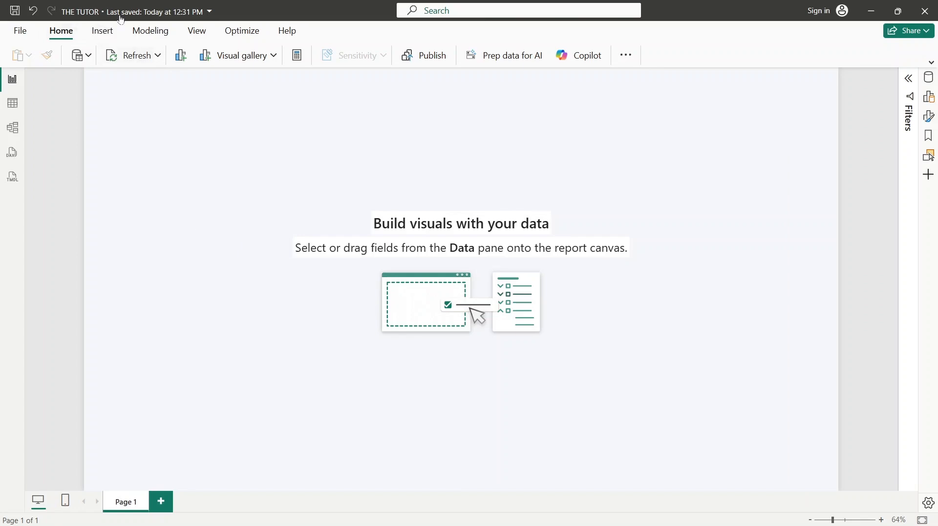
- Insert a rectangle shape and place it in the upper-left area of the report page
left_click(103, 31)
left_click(666, 55)
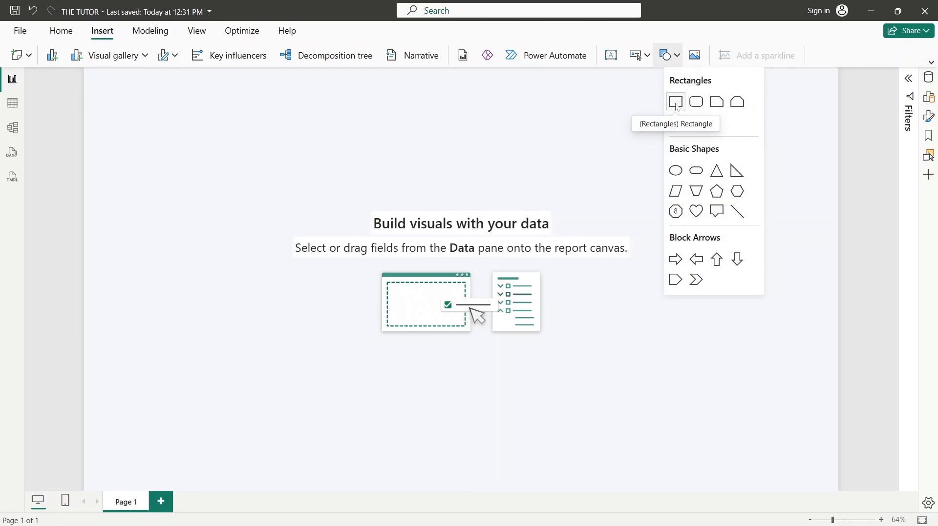
left_click(677, 102)
left_click_drag(147, 114, 231, 180)
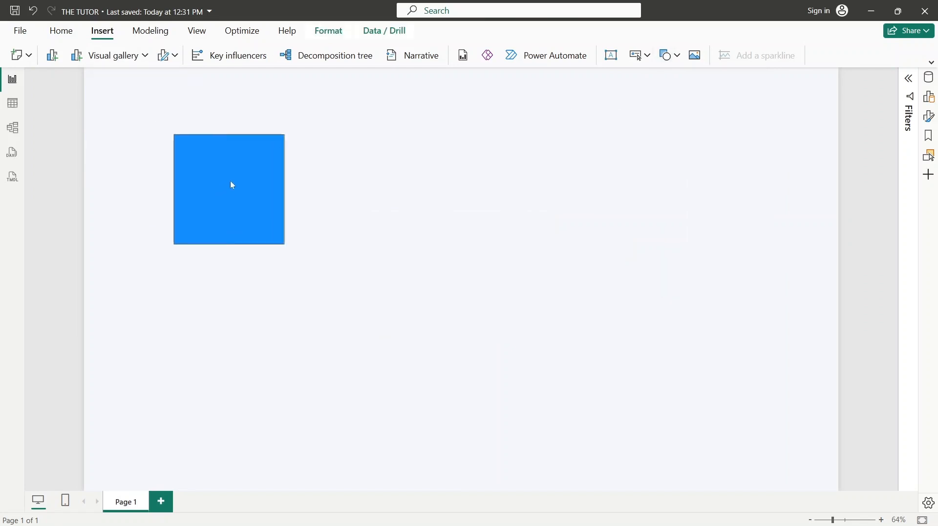
- Change the rectangle to the "Rounded tab, both top" shape with 10% rounded top corners
left_click(930, 116)
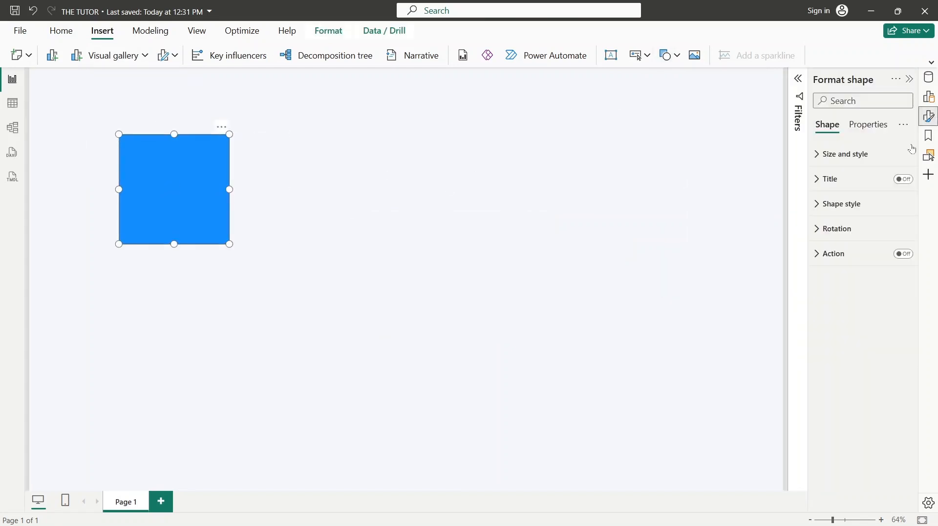
left_click(830, 213)
left_click(855, 268)
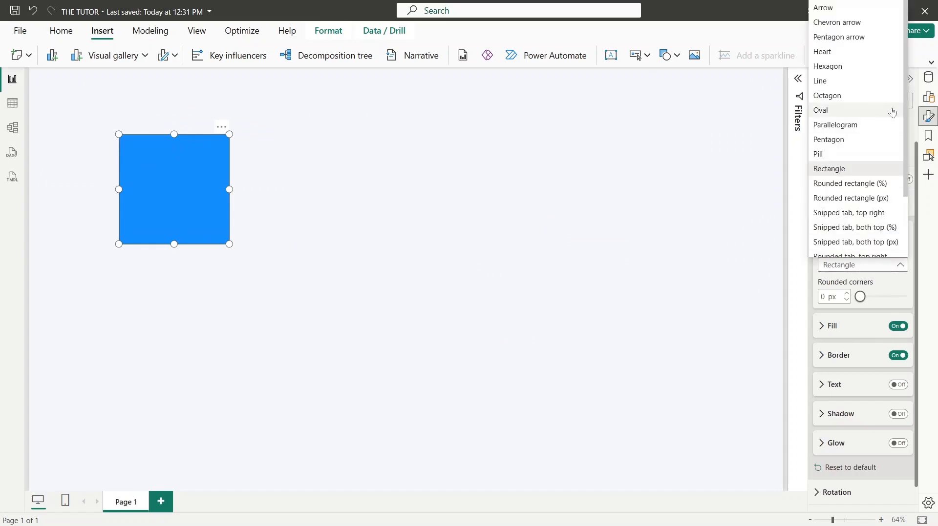
scroll(855, 162, "down", 3)
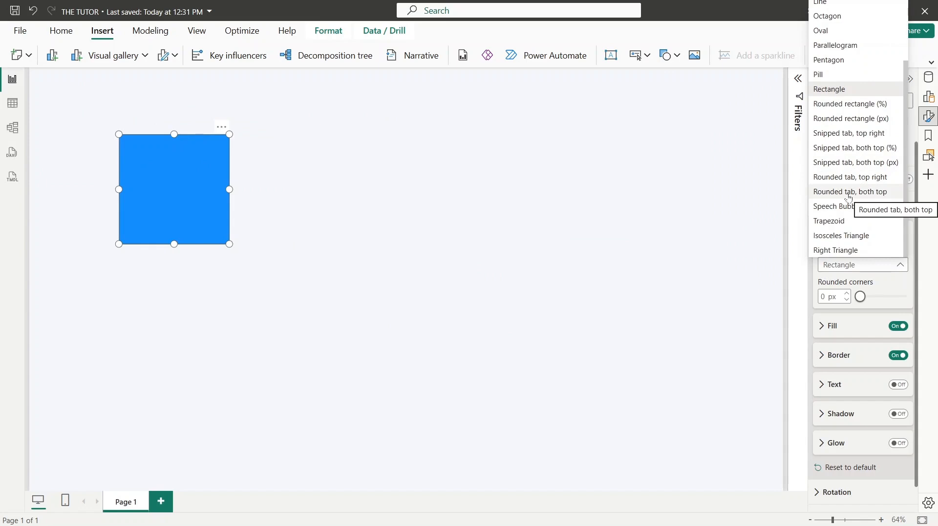
left_click(849, 196)
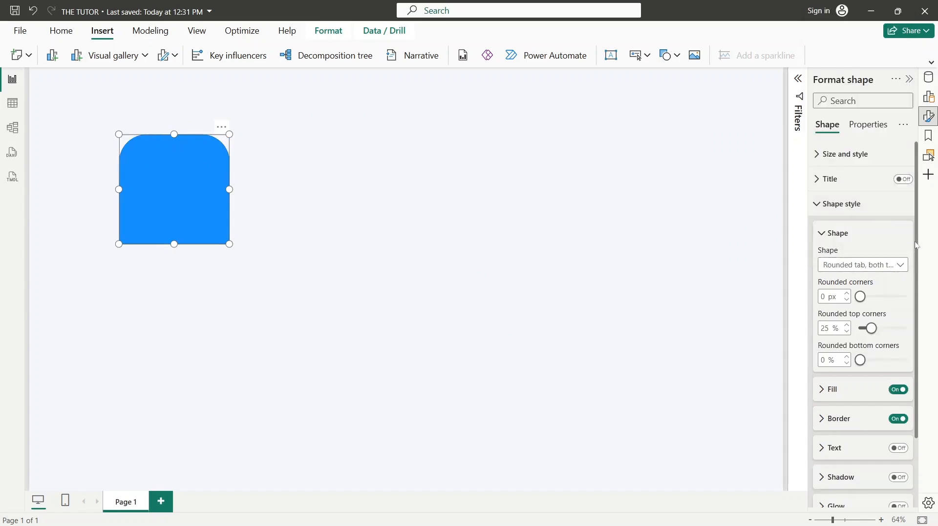
scroll(837, 245, "down", 2)
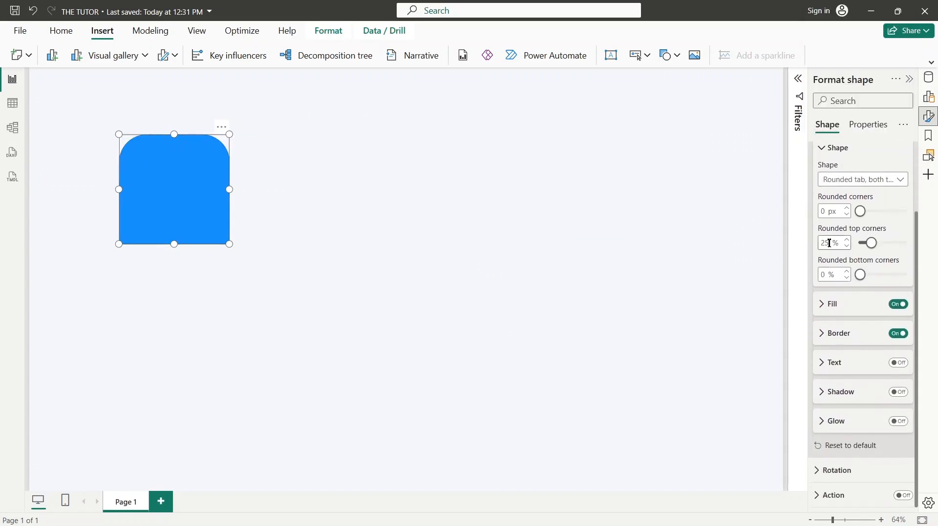
double_click(830, 244)
type("10")
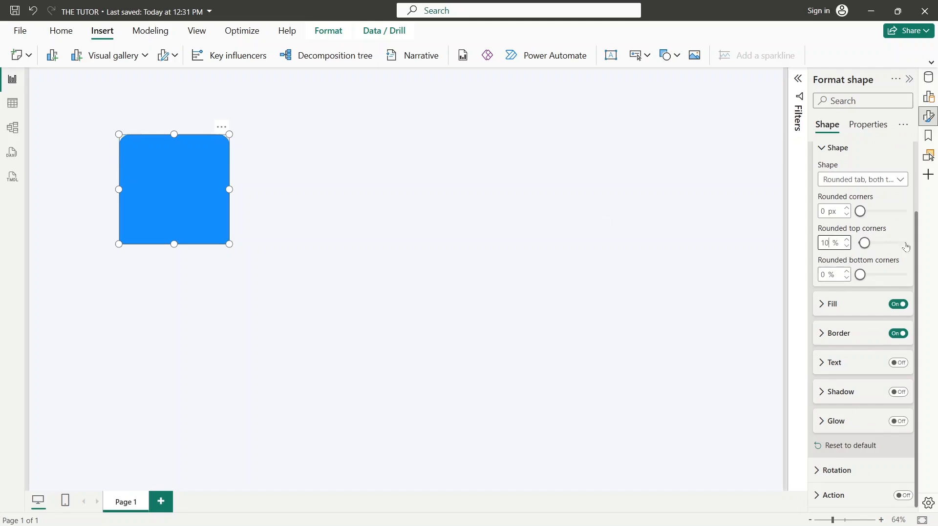
- Turn off the shape's border and set its fill color to #0749A1
left_click(899, 334)
left_click(830, 315)
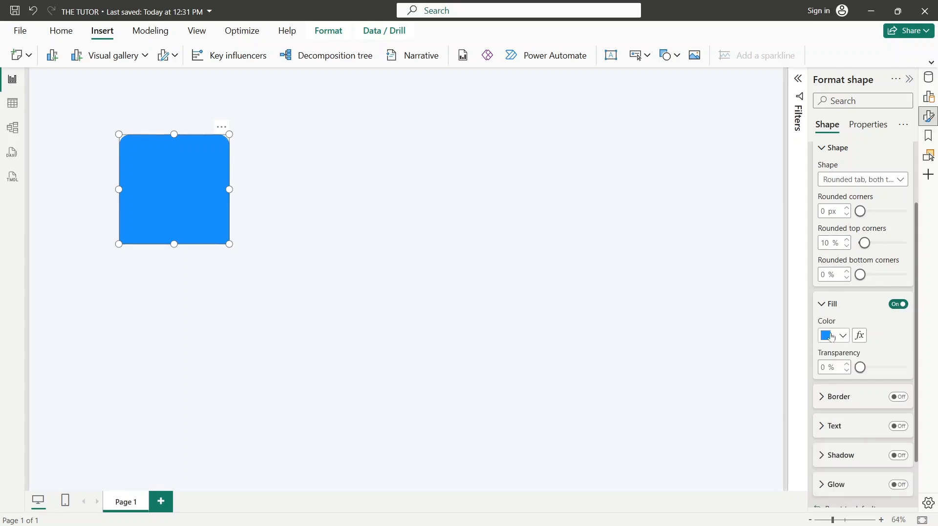
left_click(831, 336)
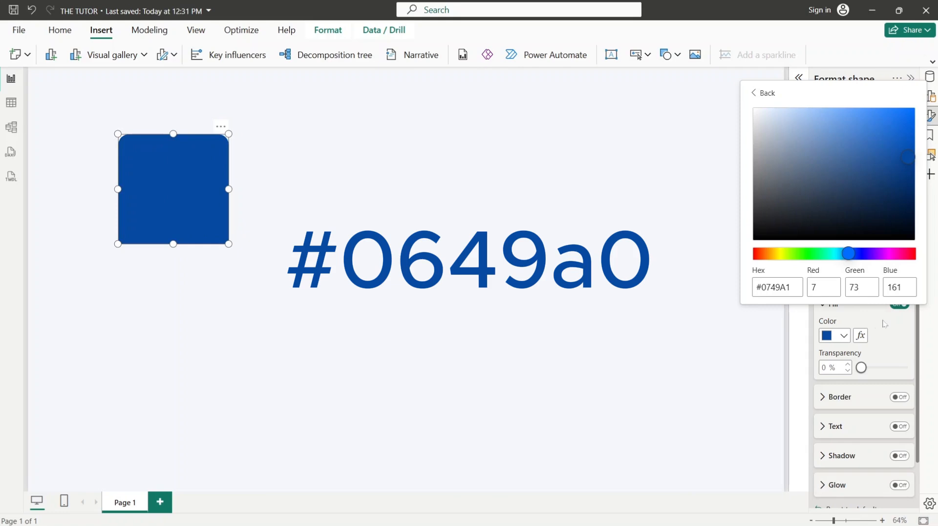
left_click(759, 93)
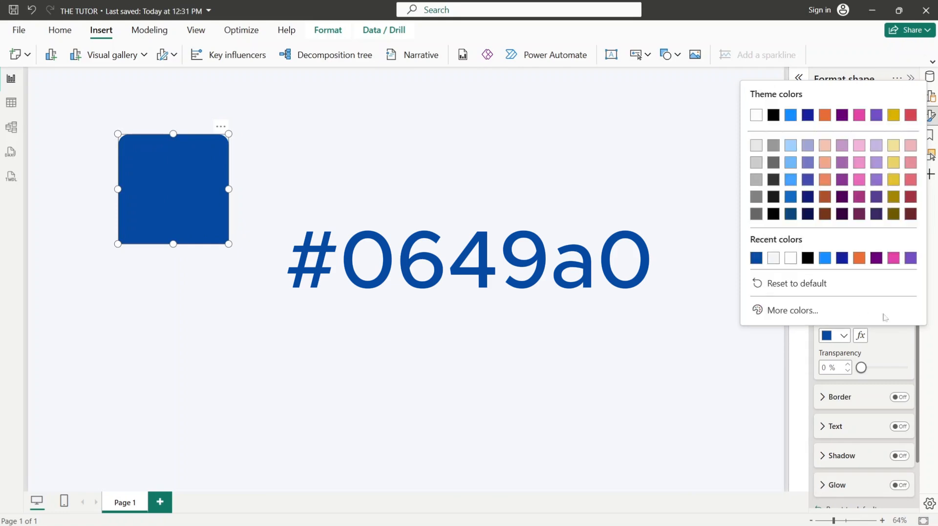
left_click(890, 348)
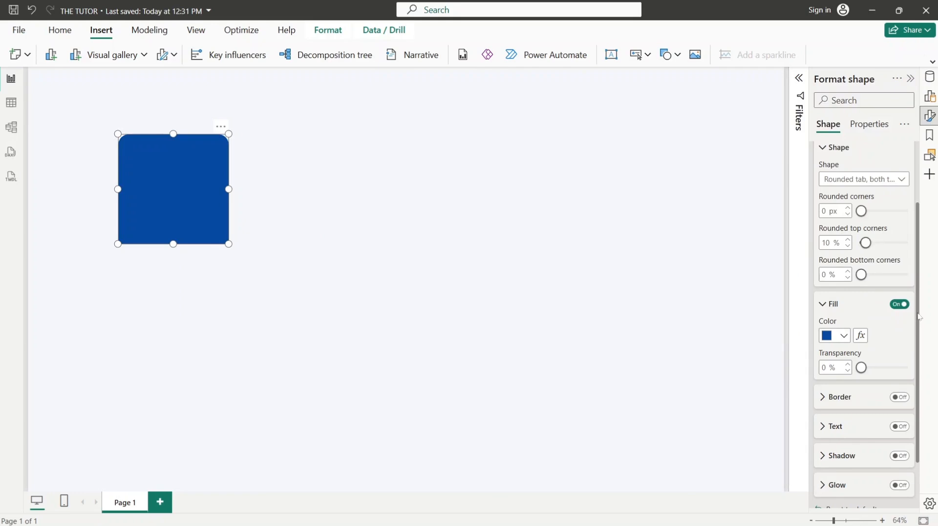
- Set the blue shape's rotation to 90° using the Shape rotation value only
scroll(918, 317, "down", 2)
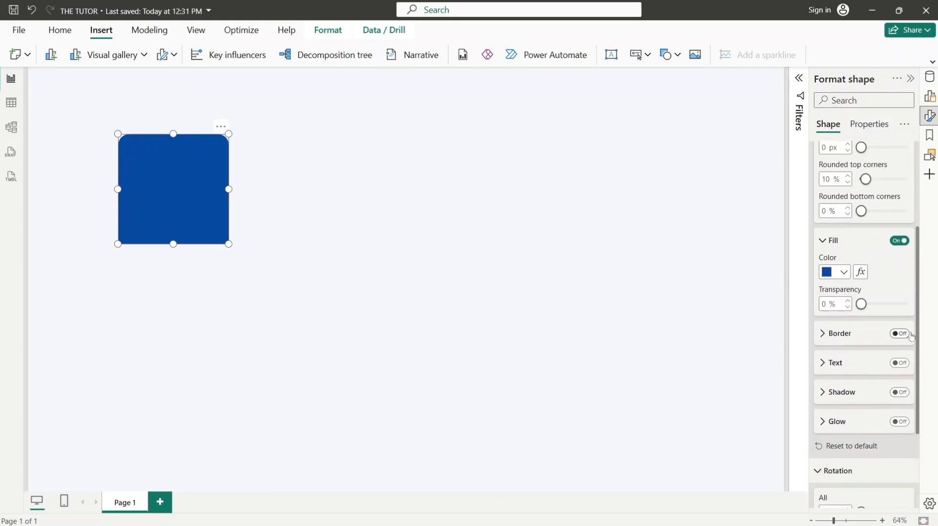
scroll(911, 336, "down", 4)
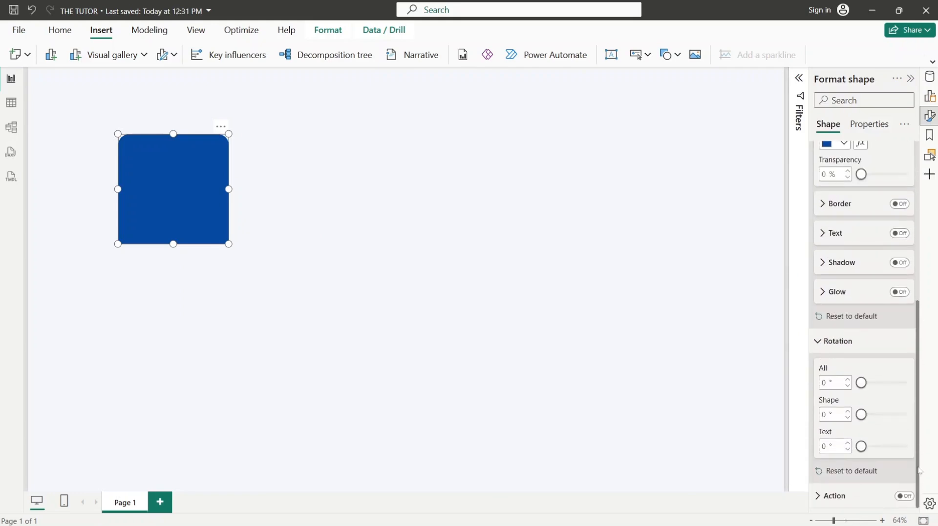
left_click(828, 415)
key("BackSpace")
type("90")
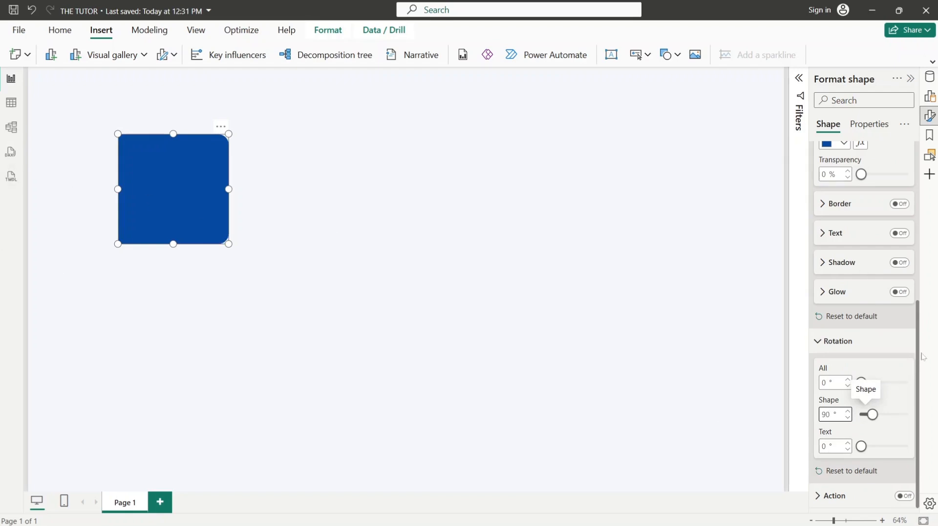
- Set the blue shape's rounded top corners to 20%
scroll(821, 309, "up", 5)
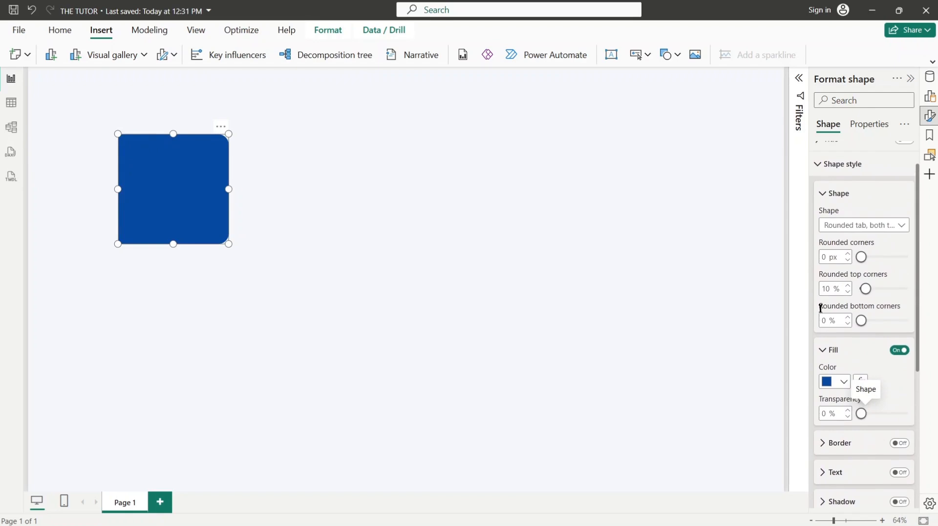
double_click(825, 289)
type("20")
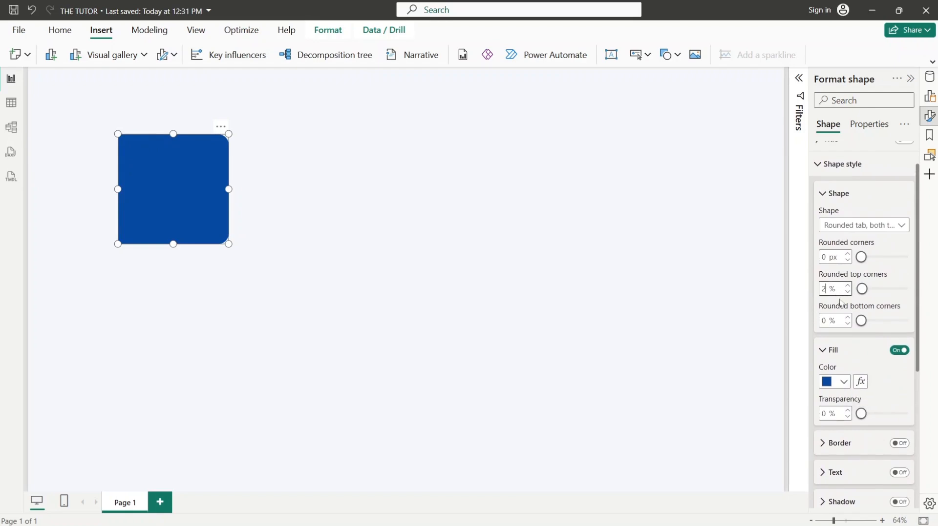
key("Return")
- Resize the blue shape into a narrow full-height sidebar and align it with the page's left edge
left_click_drag(157, 240, 156, 432)
left_click_drag(175, 366, 246, 355)
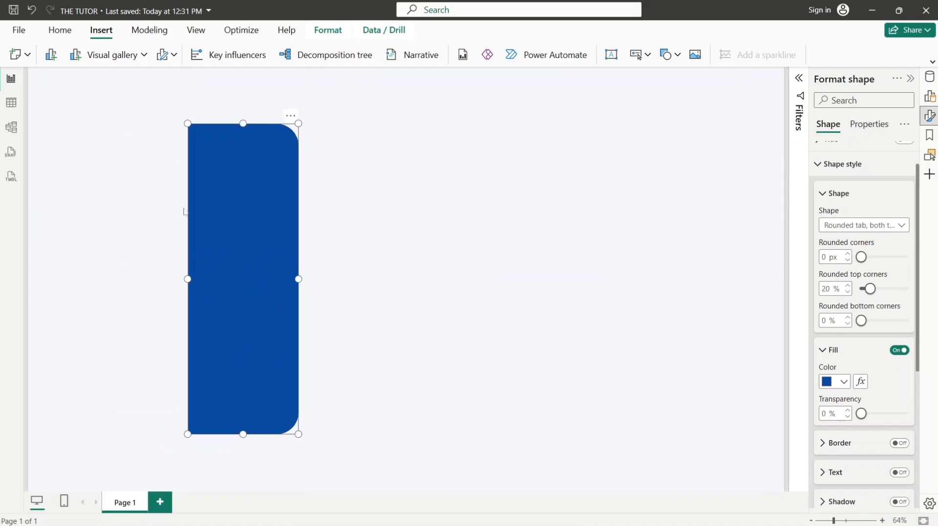
left_click(184, 211)
left_click_drag(215, 306, 56, 213)
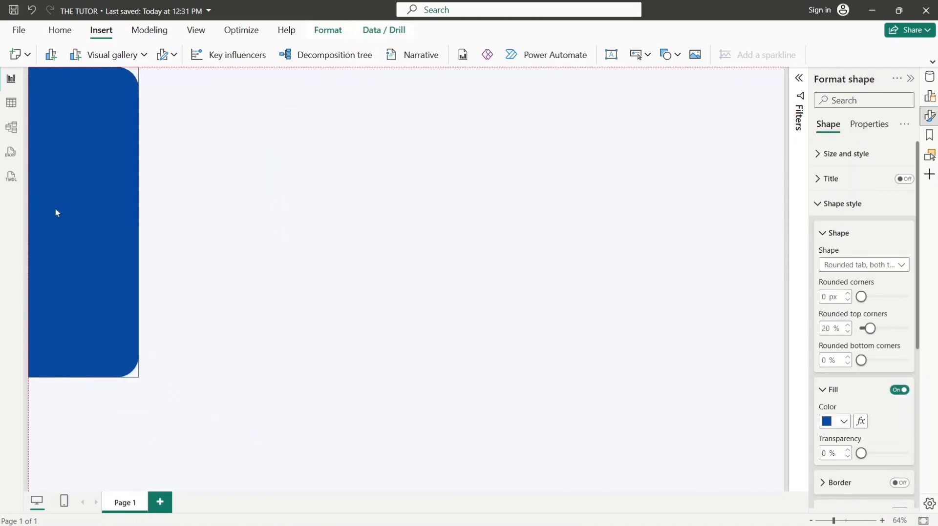
left_click_drag(84, 379, 83, 491)
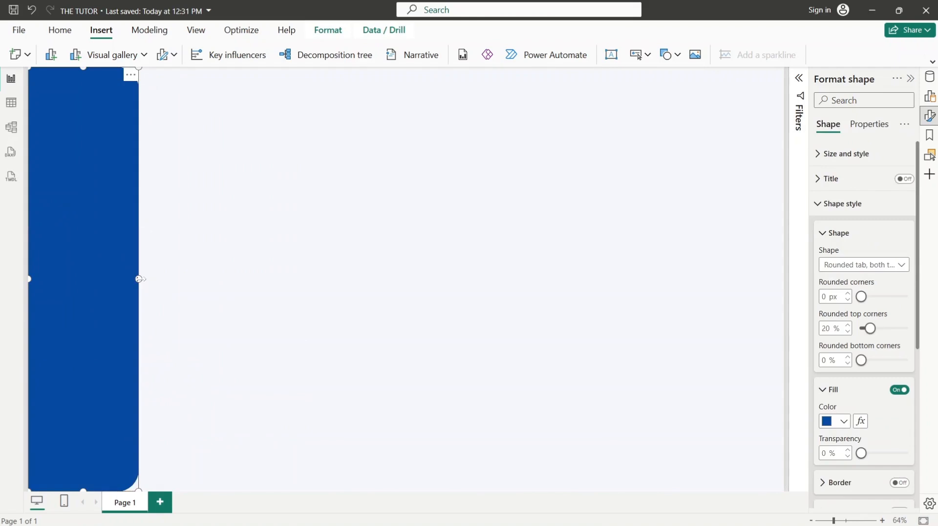
left_click_drag(139, 279, 122, 279)
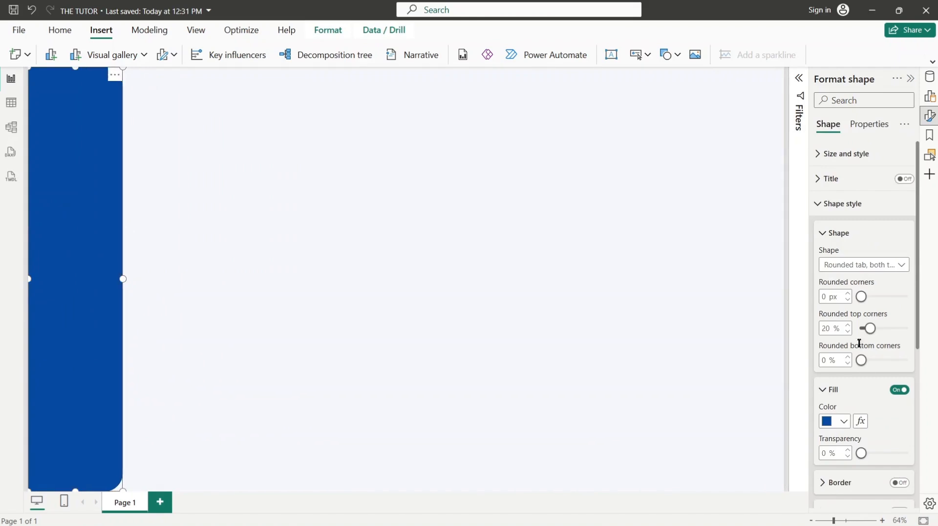
- Increase the rounding of the sidebar's top corners and deselect the shape
left_click(849, 326)
left_click(849, 325)
left_click(320, 305)
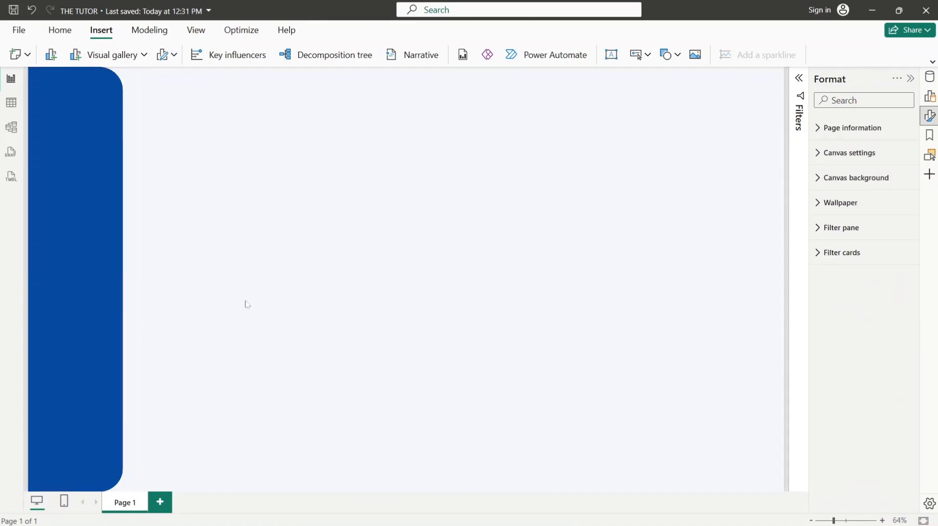
left_click(111, 302)
left_click(193, 310)
- Insert an image placeholder on the page and resize it into a wide rectangle beside the blue sidebar
left_click(695, 56)
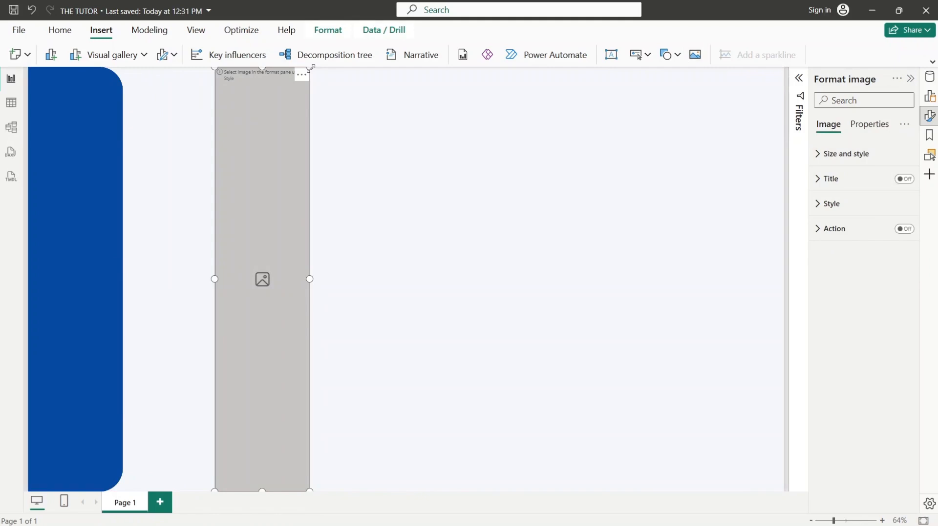
left_click_drag(310, 68, 556, 306)
left_click_drag(426, 386, 338, 222)
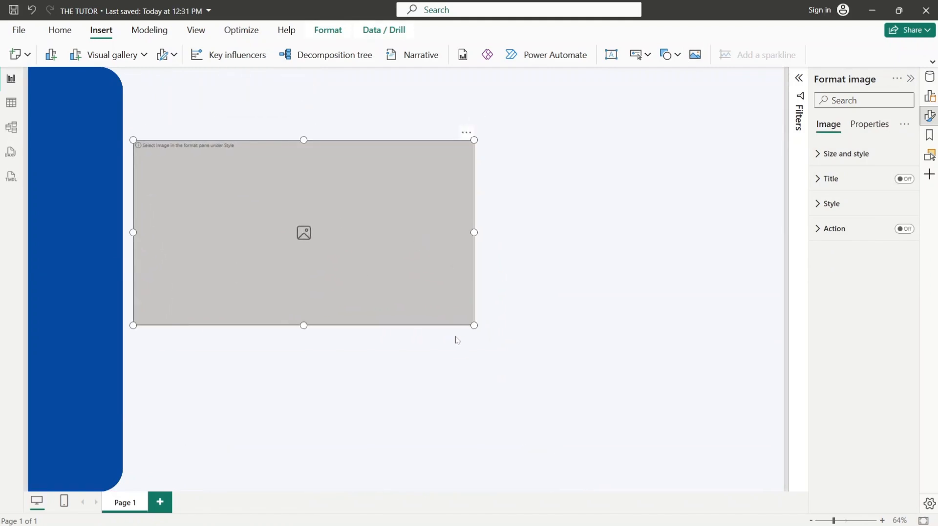
left_click_drag(474, 327, 459, 314)
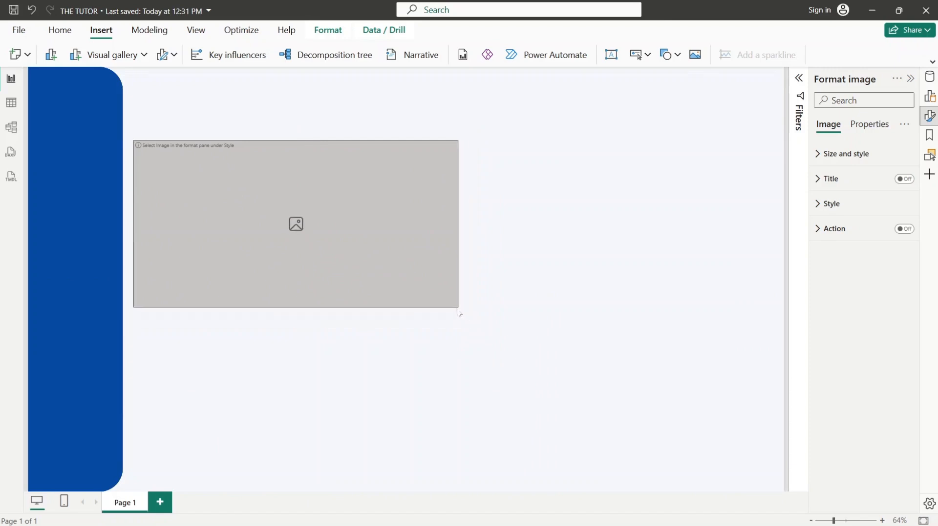
- Upload the warehouse conveyor photo into the image placeholder through its style settings
left_click(831, 204)
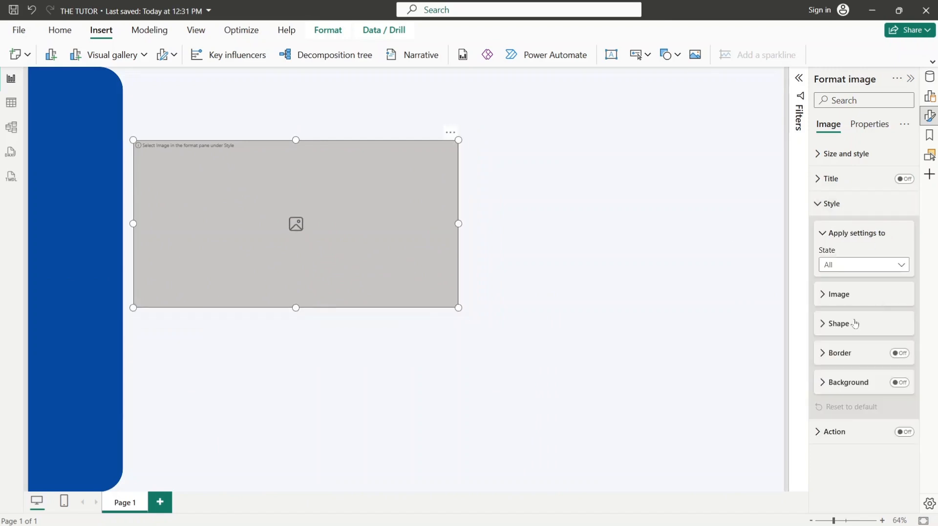
left_click(833, 295)
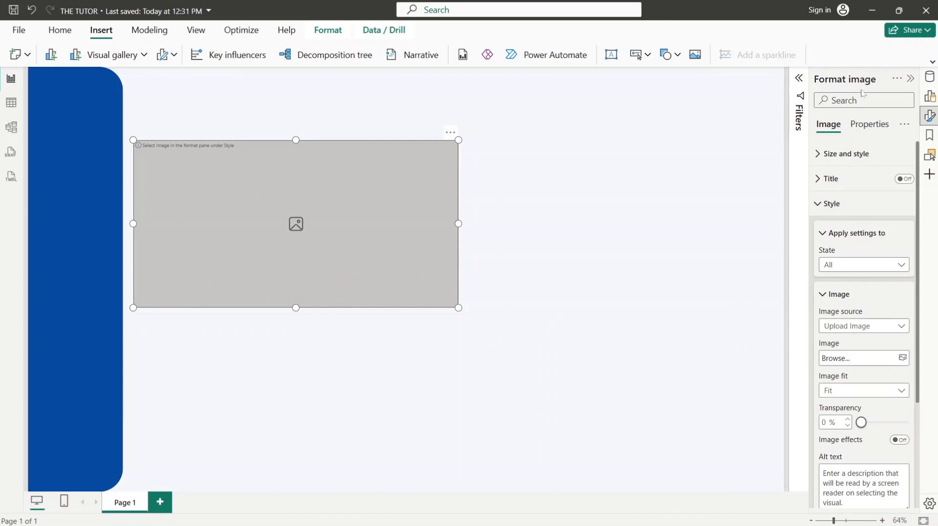
left_click(930, 116)
left_click(930, 116)
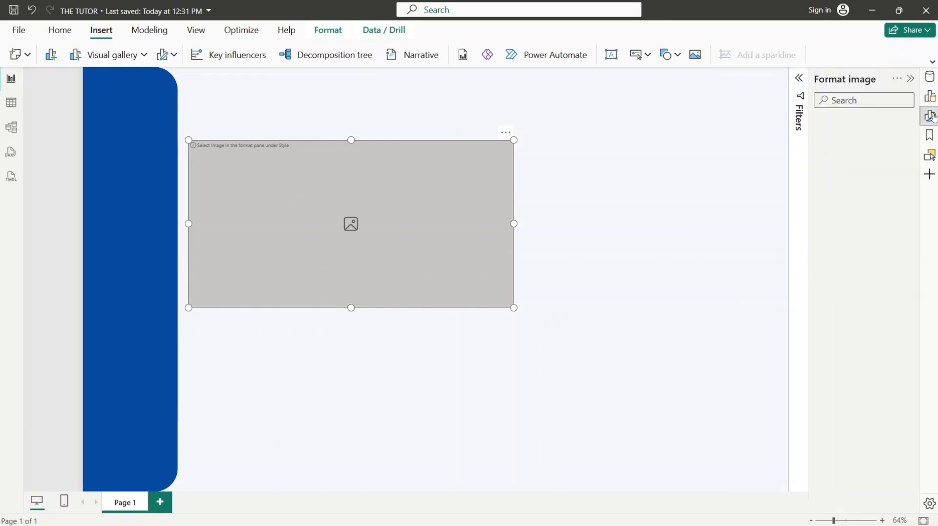
left_click(831, 203)
left_click(840, 298)
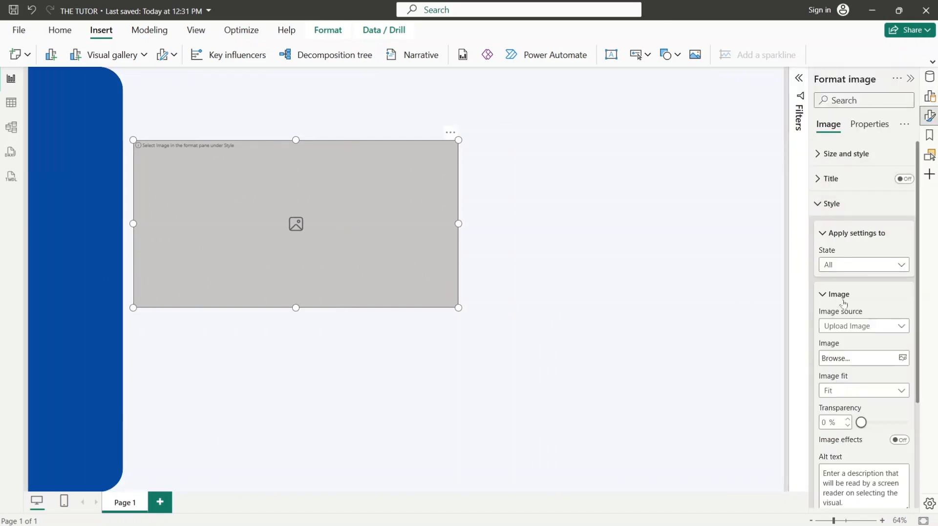
left_click(856, 362)
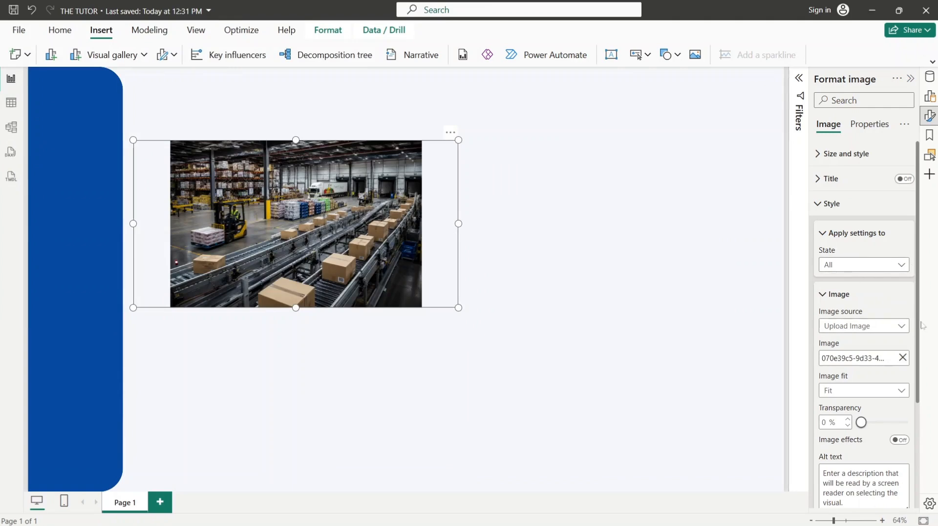
- Set the warehouse photo's image fit to Fill
scroll(879, 323, "down", 3)
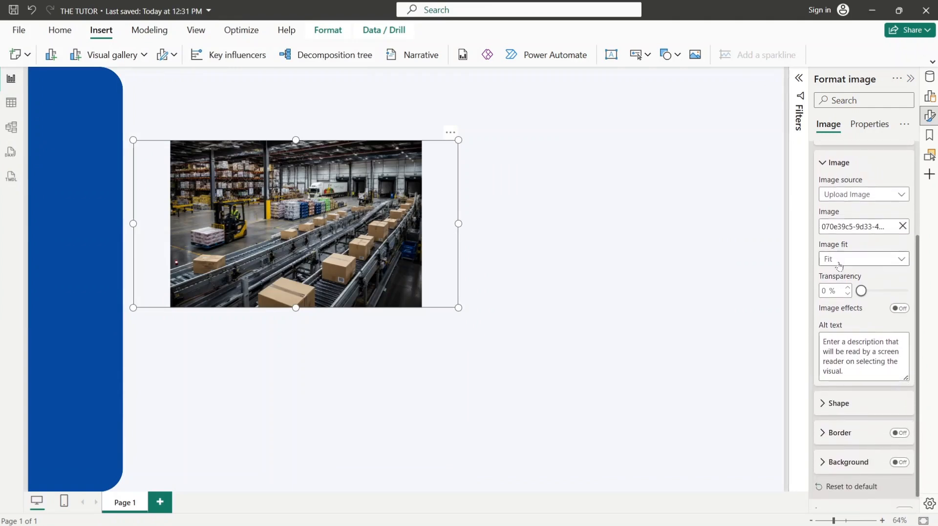
left_click(838, 267)
left_click(833, 304)
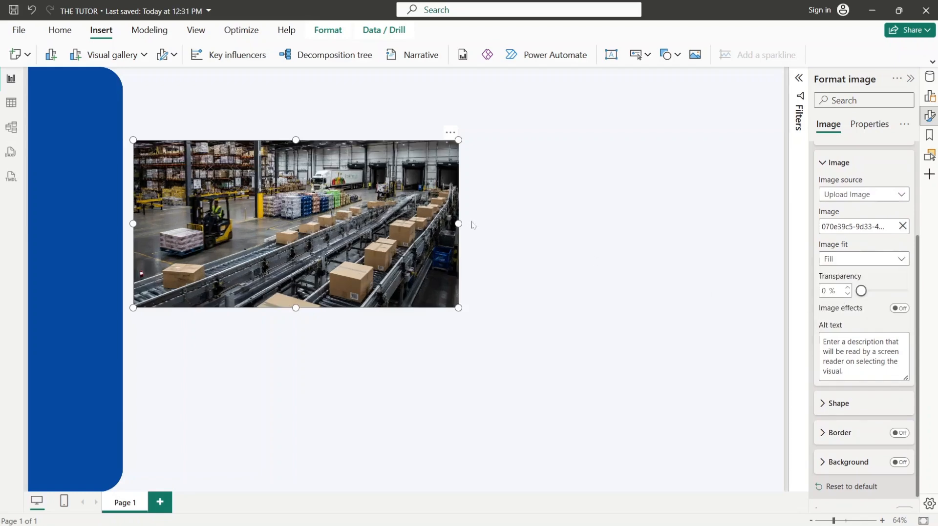
- Enlarge the warehouse photo, widen the blue sidebar slightly, and reposition the photo beside it with a small gap
left_click_drag(455, 225, 543, 323)
left_click_drag(425, 198, 452, 185)
left_click(98, 151)
left_click_drag(122, 279, 141, 294)
left_click(320, 256)
left_click_drag(320, 256, 317, 264)
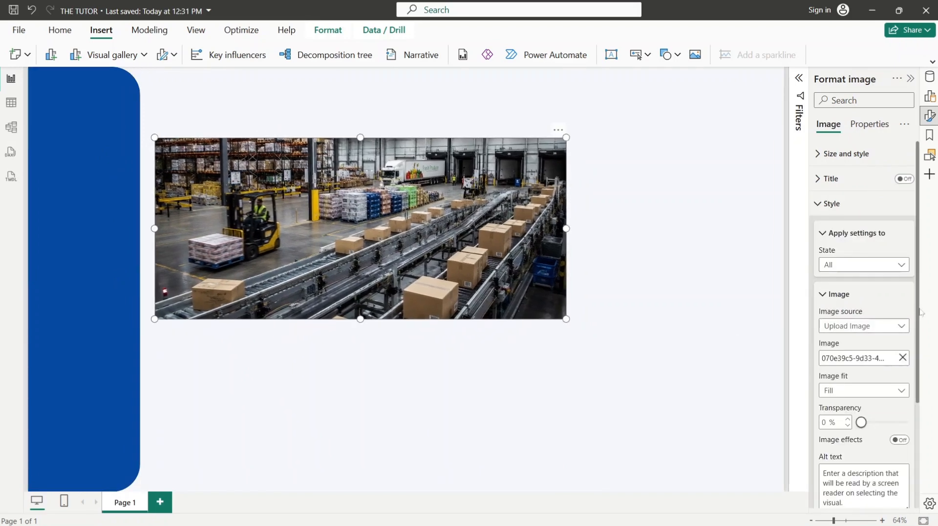
- Round the corners of the warehouse photo with the shape's corner radius
scroll(916, 337, "down", 3)
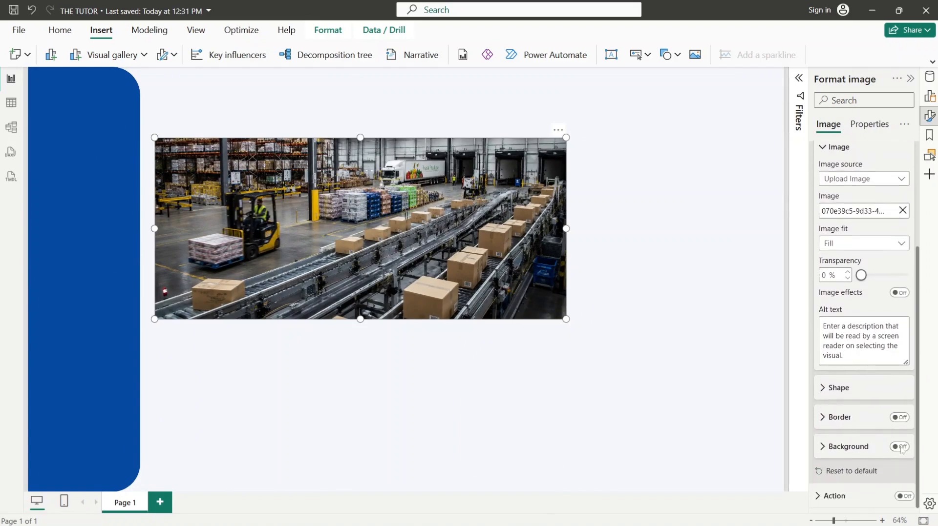
left_click(830, 387)
left_click(826, 422)
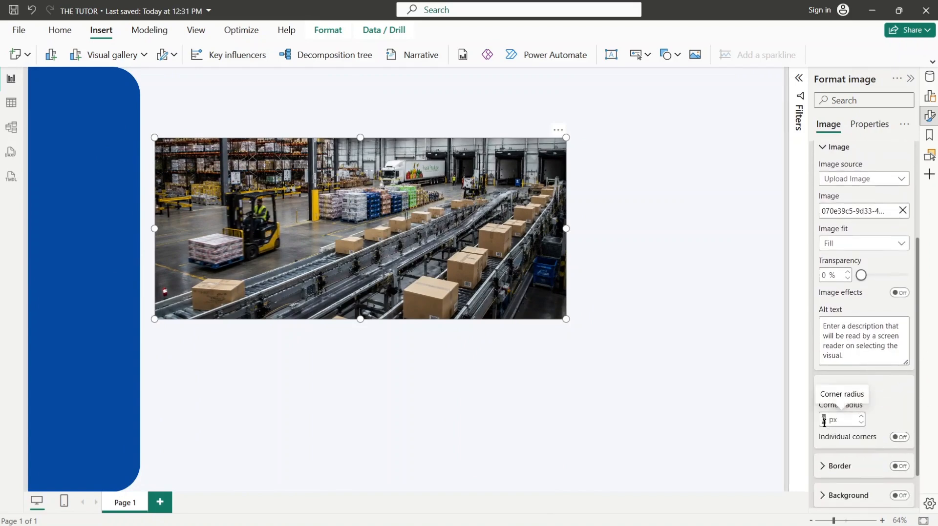
left_click(895, 393)
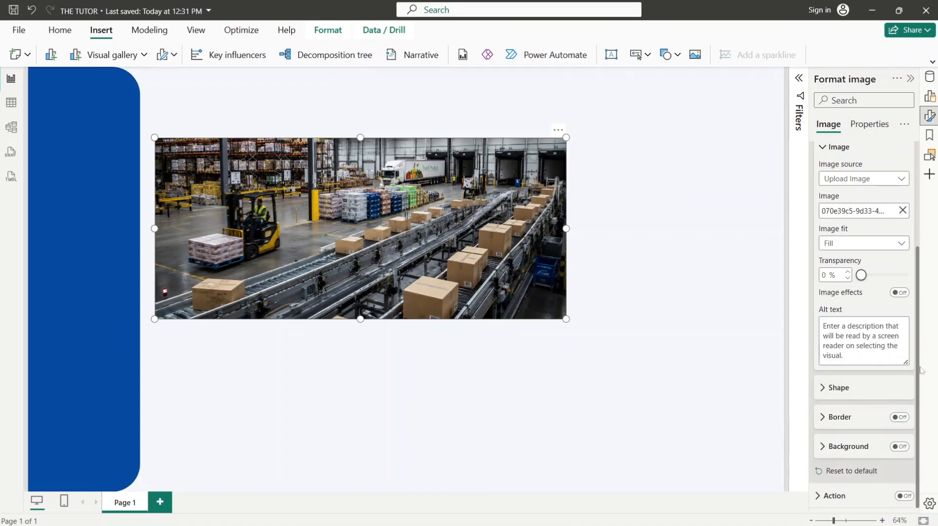
- Set the warehouse photo's transparency to 30% and deselect it
left_click_drag(861, 275, 874, 277)
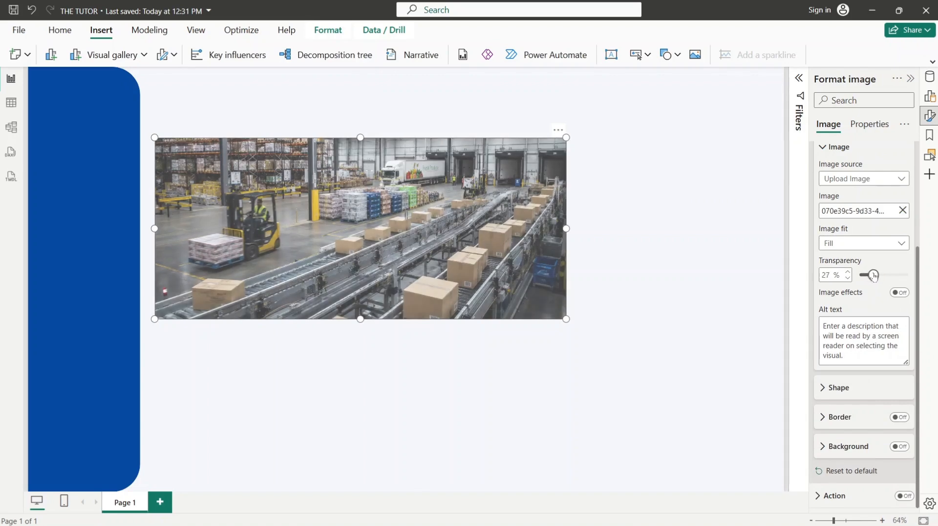
double_click(836, 275)
type("30")
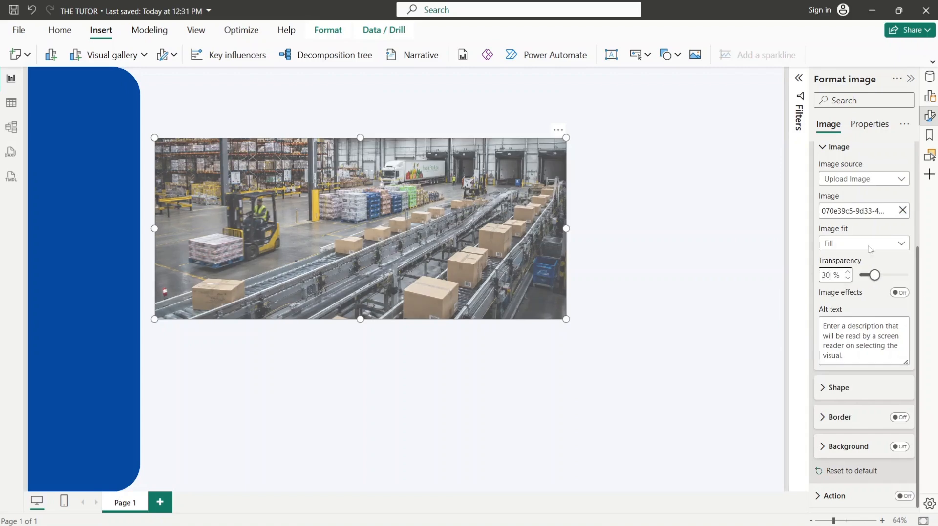
scroll(919, 271, "up", 5)
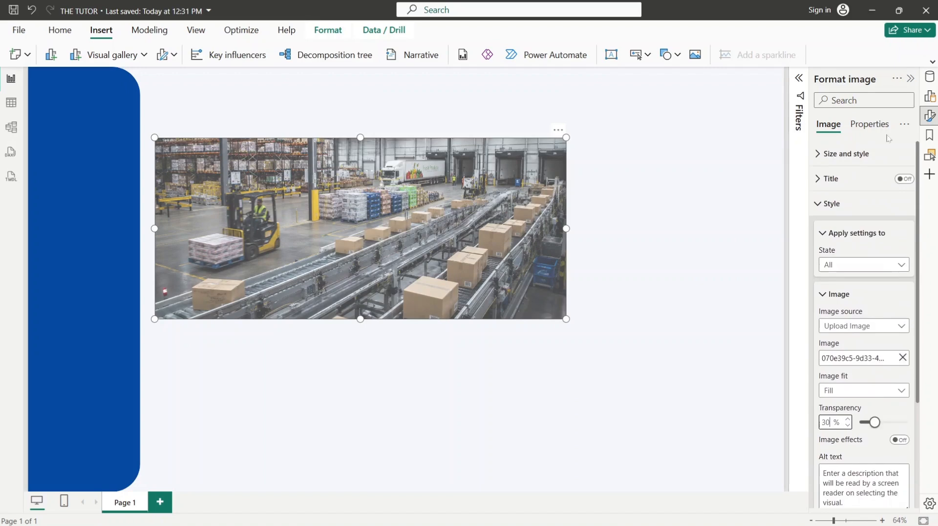
left_click(668, 146)
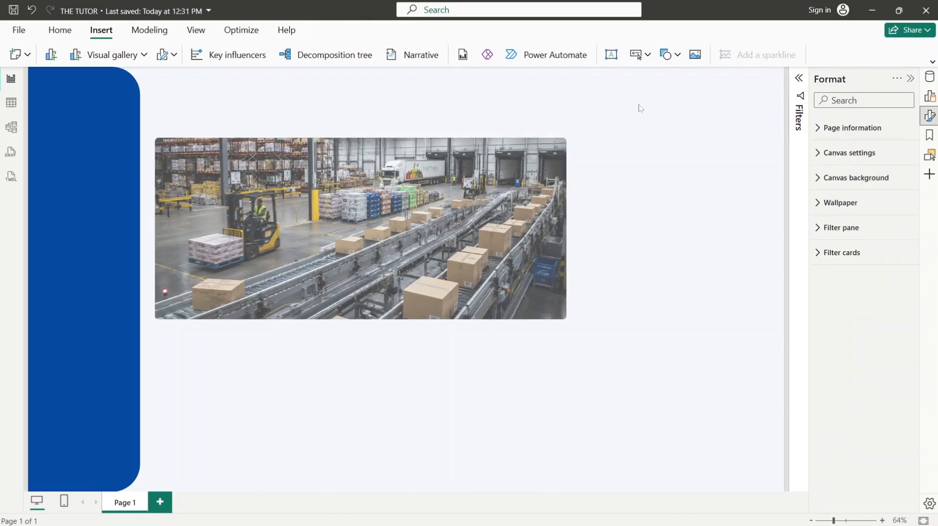
- Insert a rectangle shape and place it partly over the lower part of the warehouse photo
left_click(666, 55)
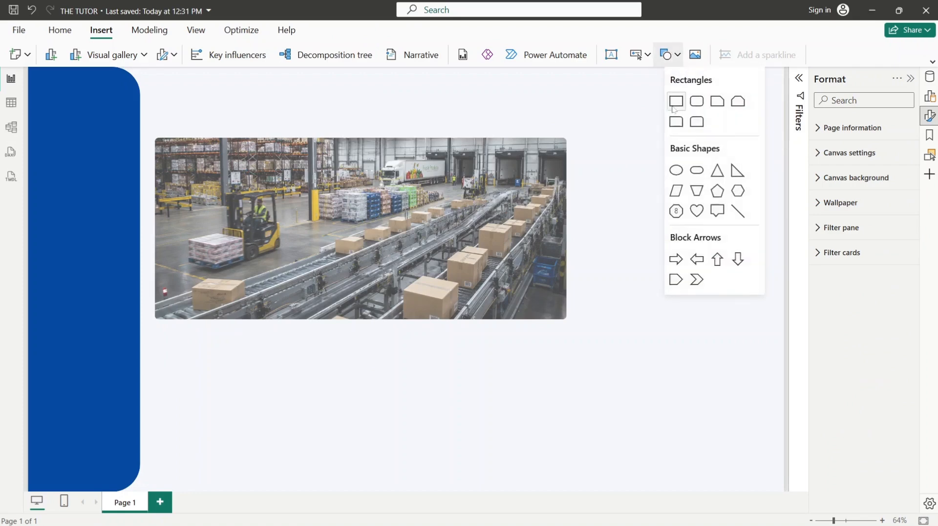
left_click(674, 108)
left_click_drag(379, 121, 498, 292)
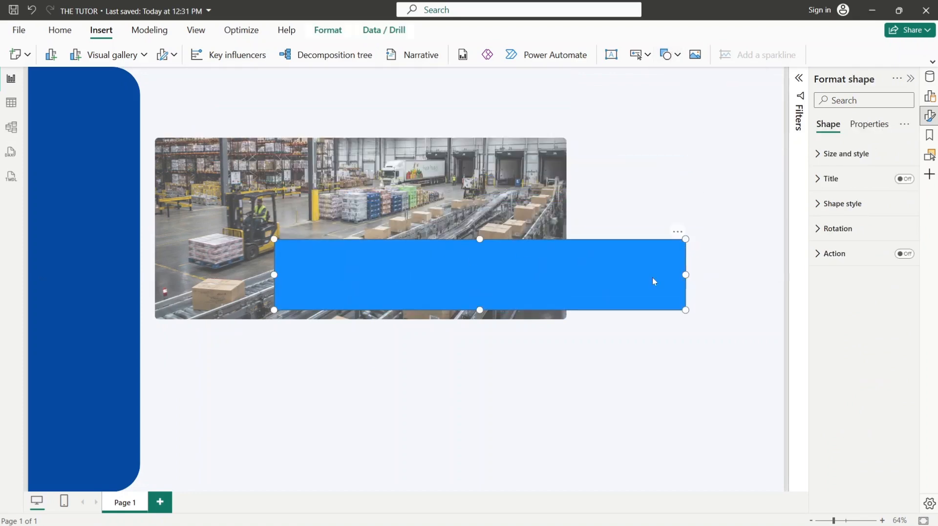
- Set the new rectangle's rounded corners to 10 px
left_click(836, 205)
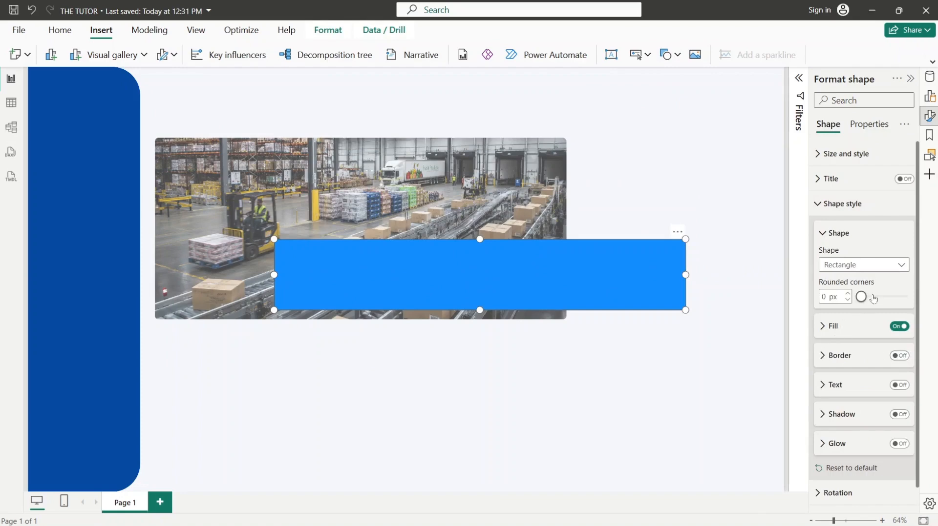
left_click(830, 297)
type("10")
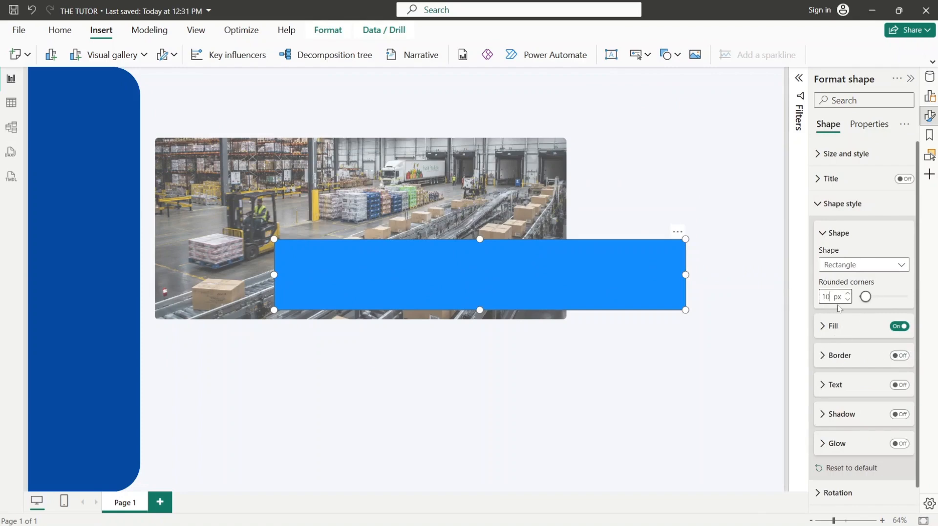
left_click(828, 359)
left_click(827, 357)
- Fill the rectangle with the sidebar's dark blue and set its fill transparency to 69%
left_click(830, 326)
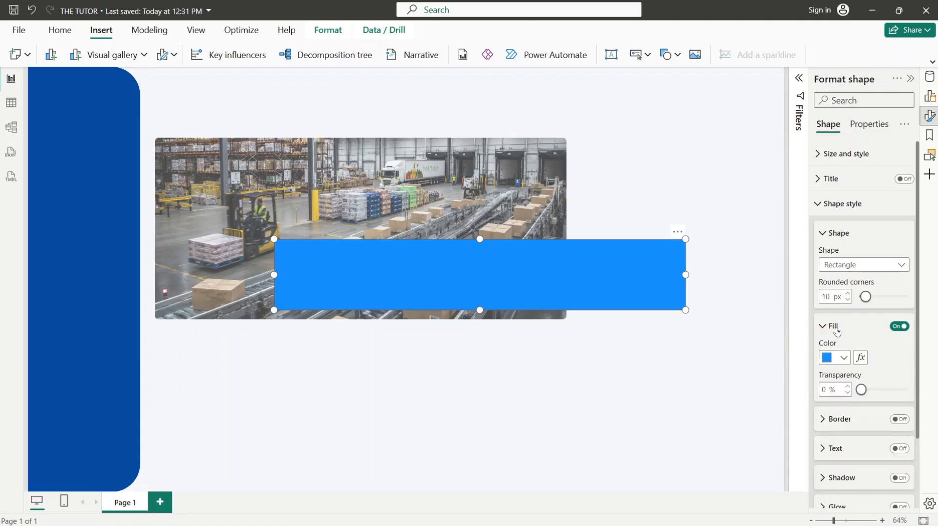
left_click(843, 358)
left_click(758, 281)
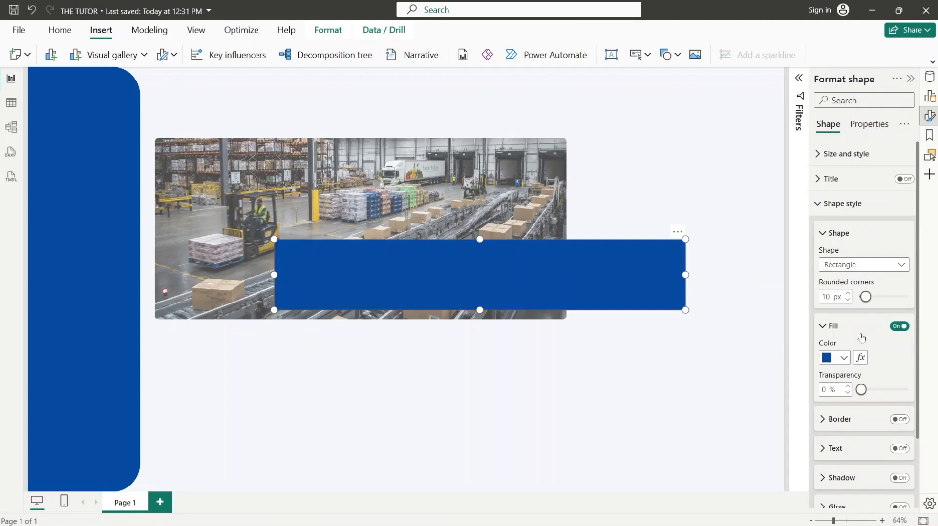
left_click_drag(861, 390, 892, 394)
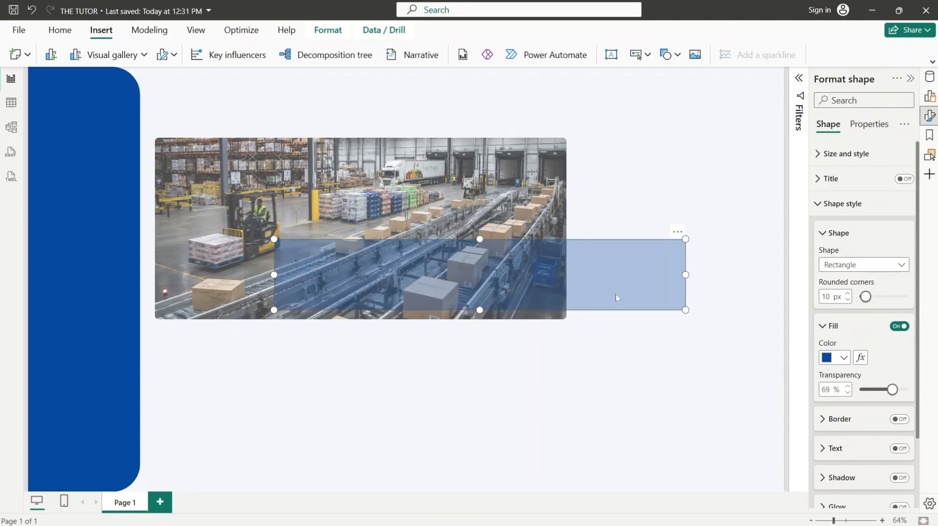
- Align the translucent rectangle with the photo's upper corners and stretch it to cover the whole photo
left_click_drag(648, 276, 529, 174)
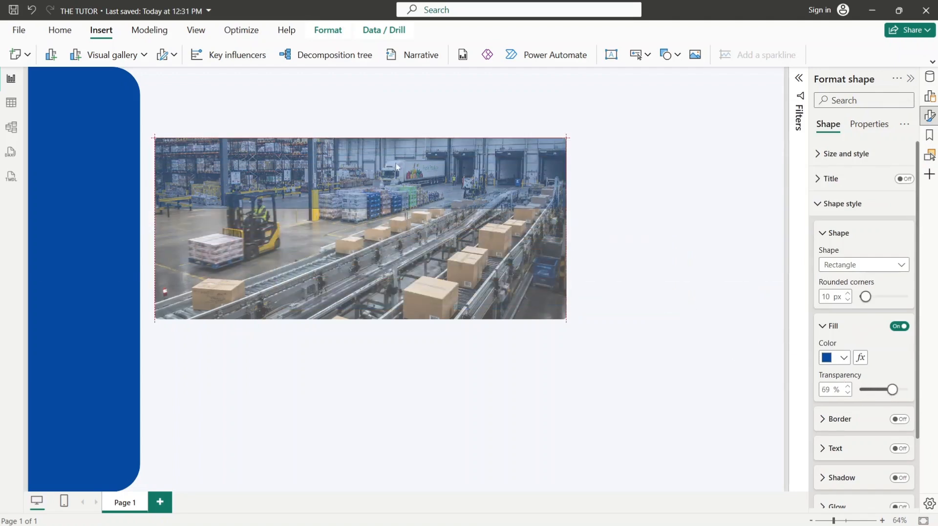
left_click_drag(565, 208, 568, 323)
left_click(638, 345)
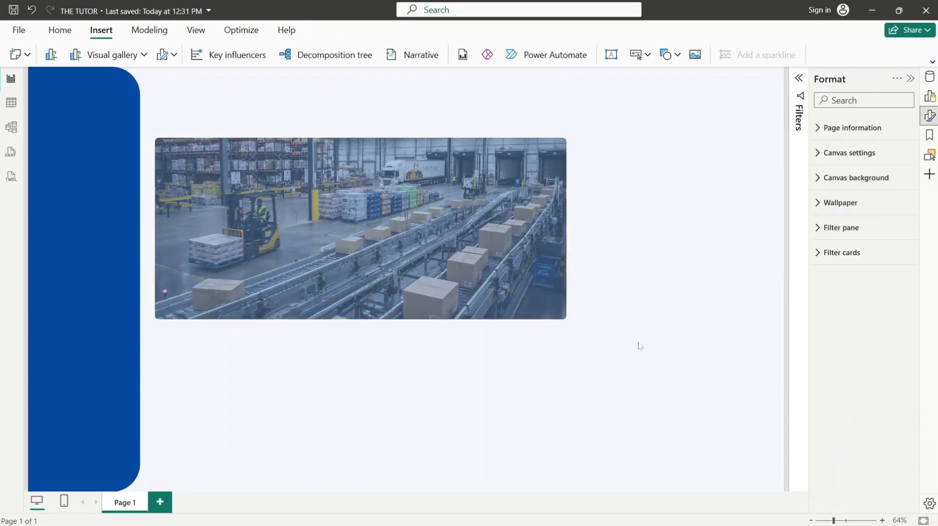
- Set the blue overlay's fill transparency to 50% and deselect it
left_click(429, 221)
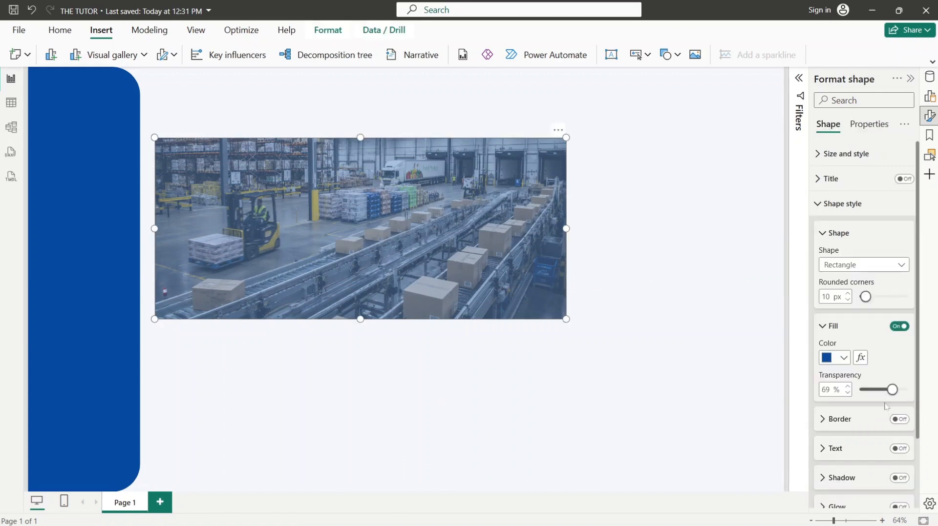
left_click_drag(892, 390, 884, 391)
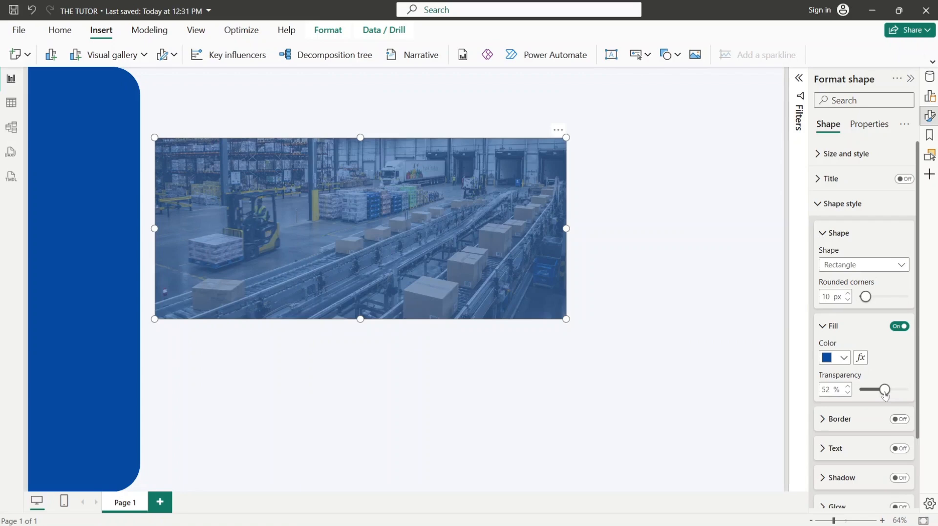
left_click(848, 394)
left_click(646, 327)
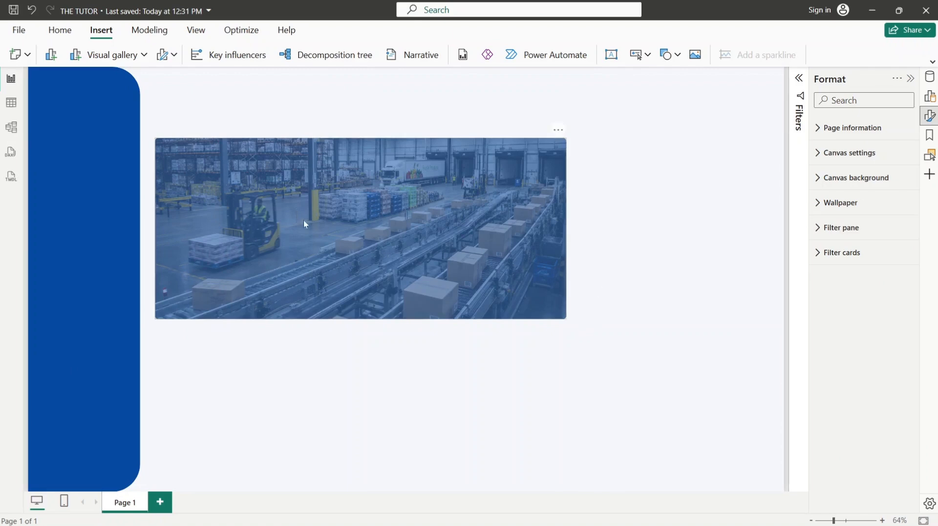
- Move the blue overlay down and to the right so it is offset from the warehouse photo
left_click(268, 214)
left_click_drag(286, 217, 320, 249)
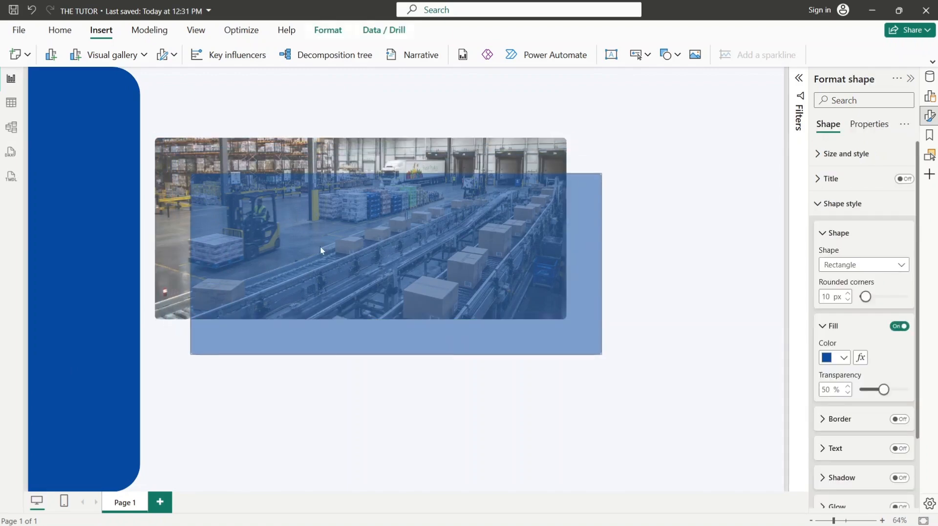
left_click(254, 153)
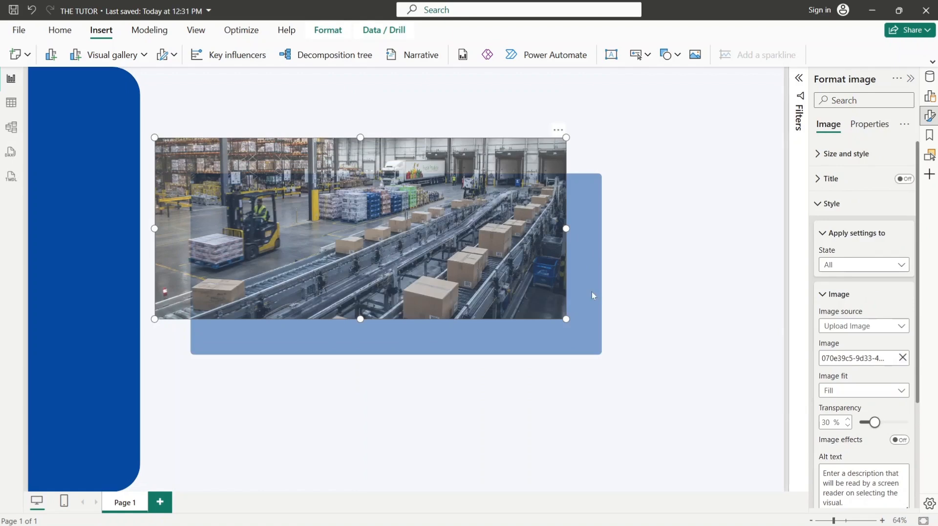
left_click(713, 254)
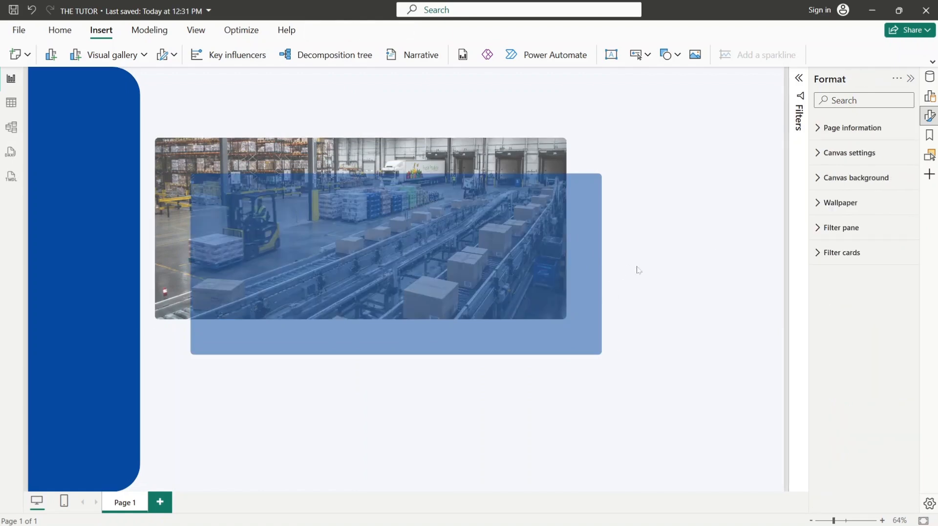
- Group the blue overlay with the warehouse photo and move the group slightly down and to the right
left_click(380, 253)
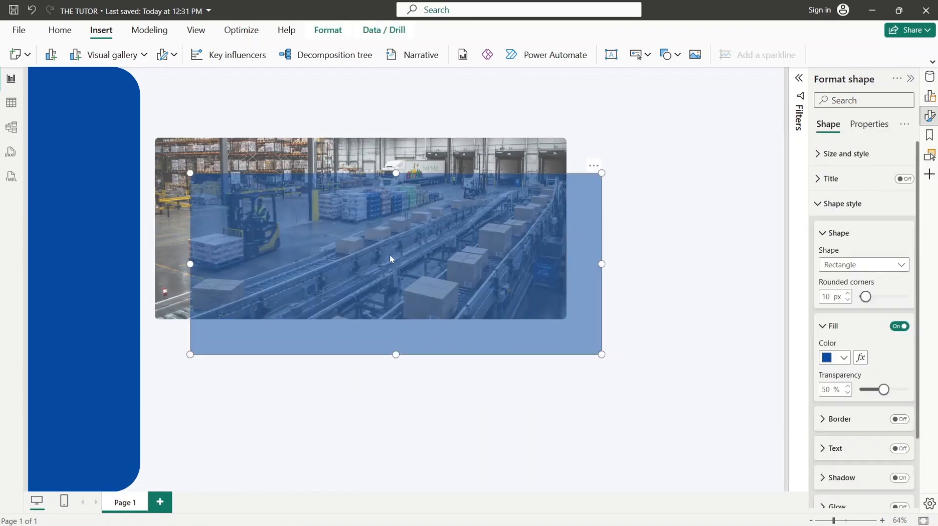
left_click(301, 153)
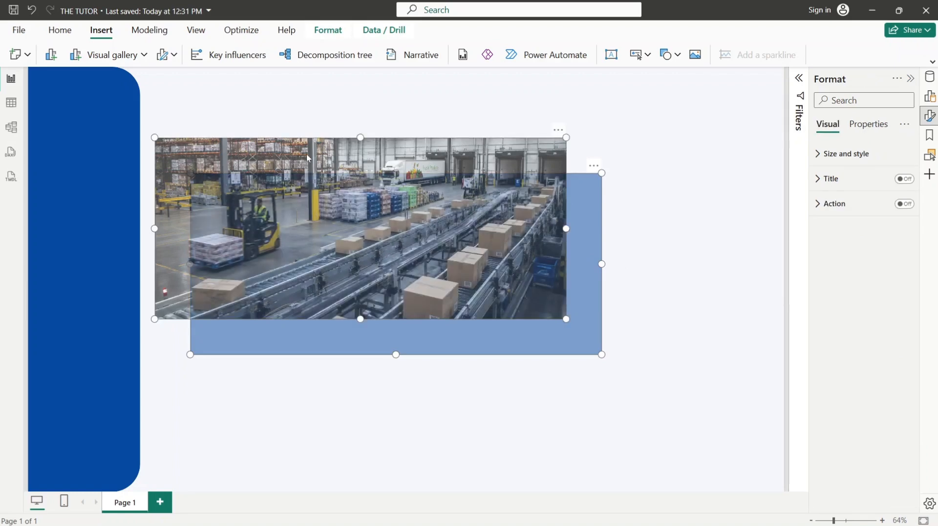
right_click(307, 155)
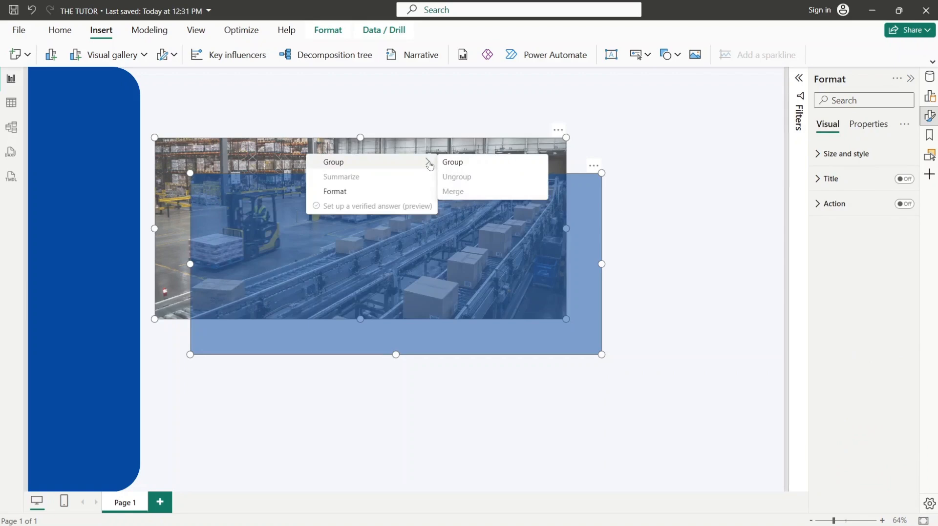
left_click(447, 162)
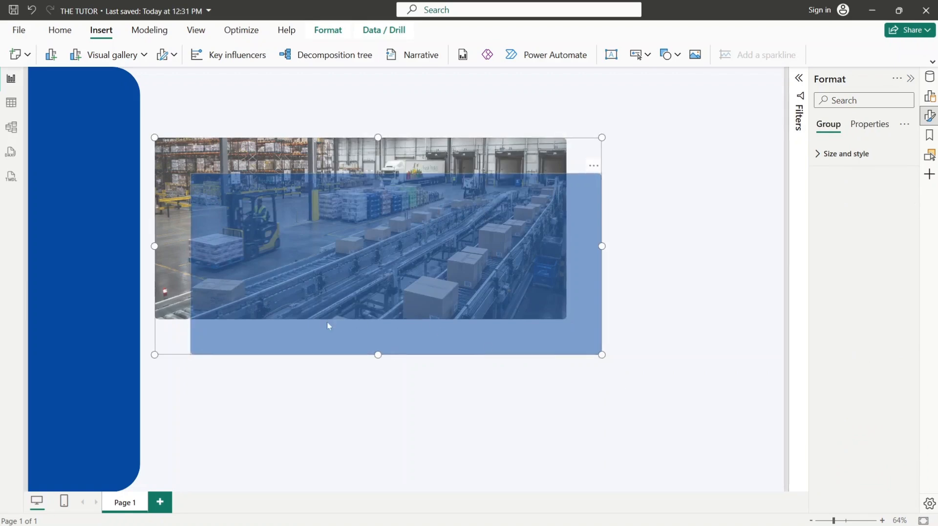
left_click_drag(308, 349, 335, 354)
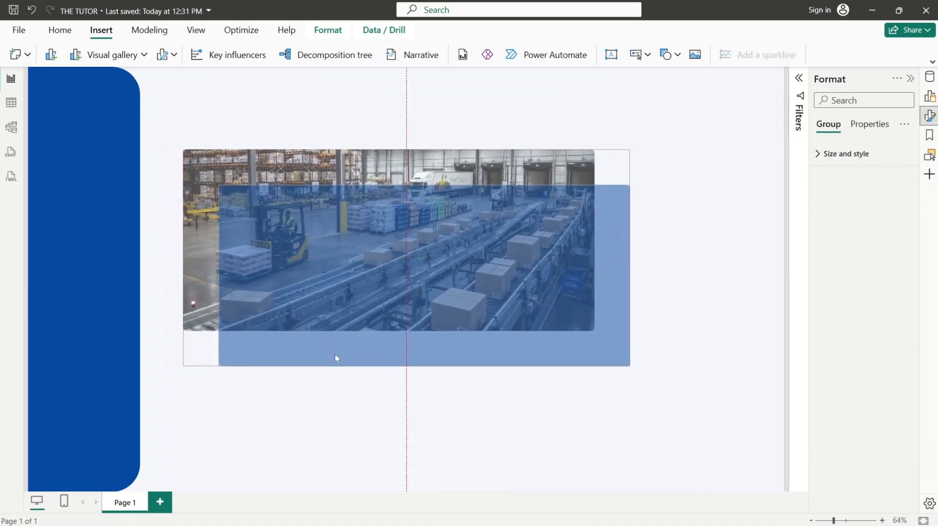
- Realign the blue overlay inside the group so it covers the photo exactly, and move the group closer to the sidebar
left_click(364, 271)
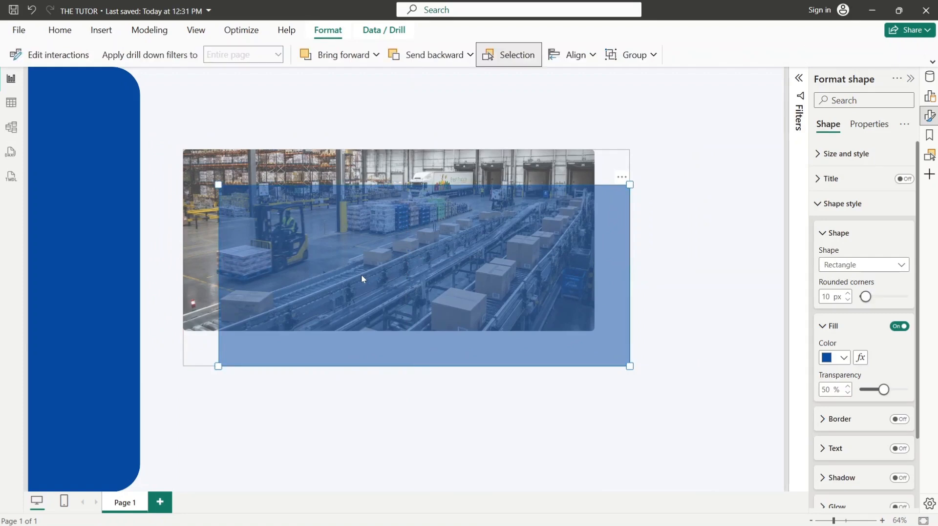
left_click_drag(363, 280, 328, 244)
left_click(672, 241)
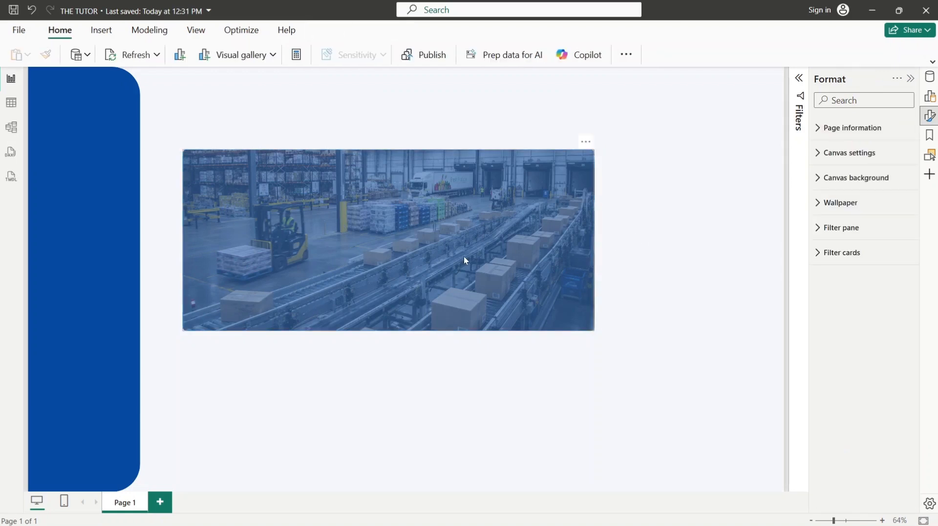
left_click_drag(464, 256, 389, 257)
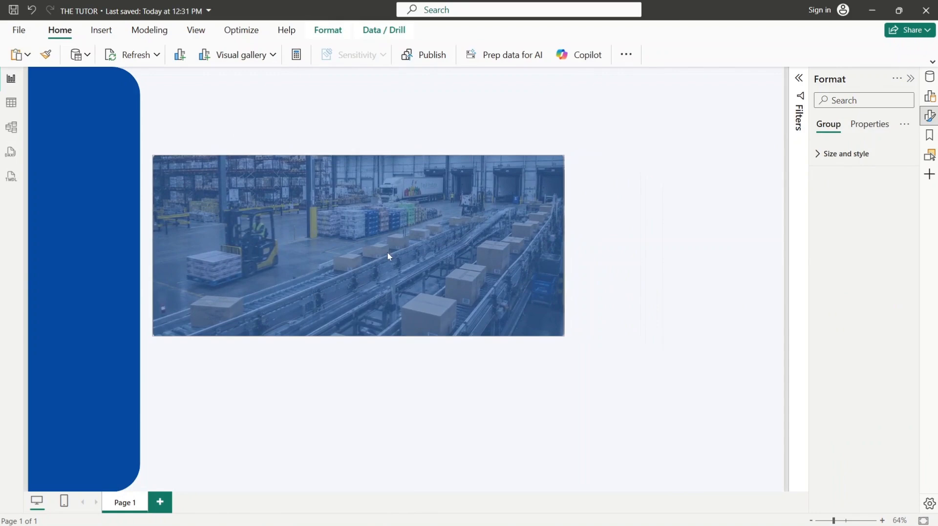
left_click(411, 117)
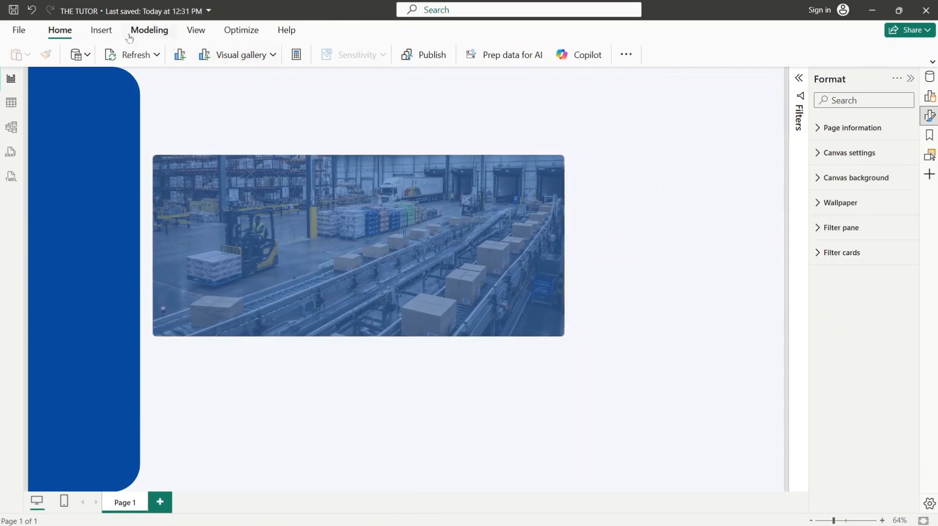
- Insert a wide, short text box above the warehouse photo containing the title "FOOD & BEVERAGE SUPPLY CHAIN ANALYSIS"
left_click(101, 29)
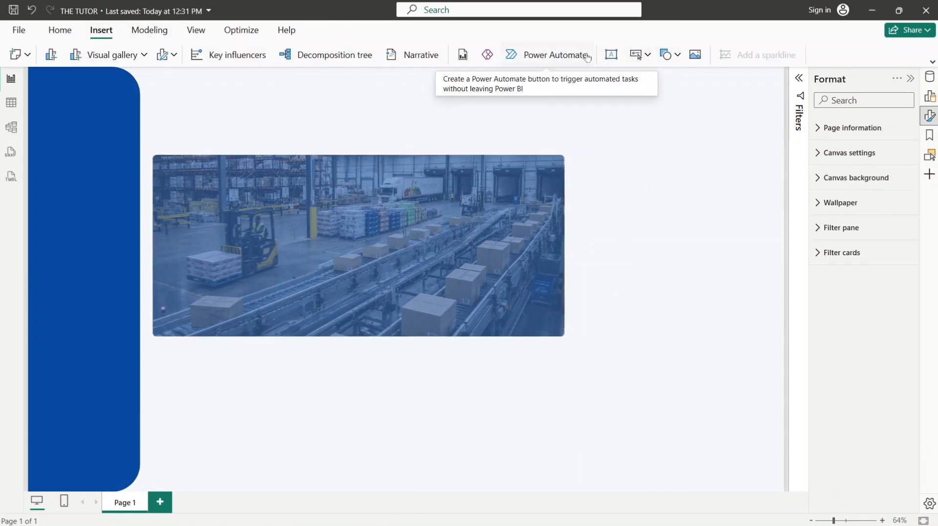
left_click(611, 55)
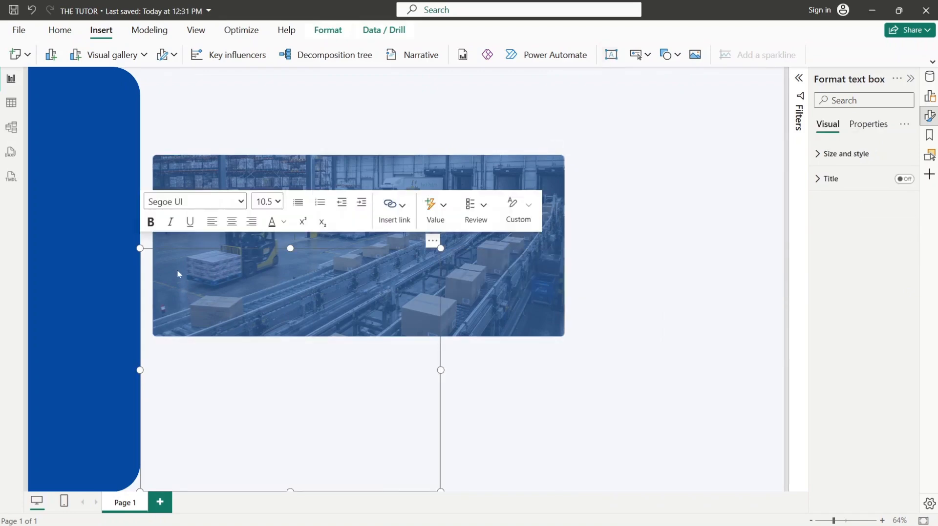
left_click_drag(140, 249, 180, 391)
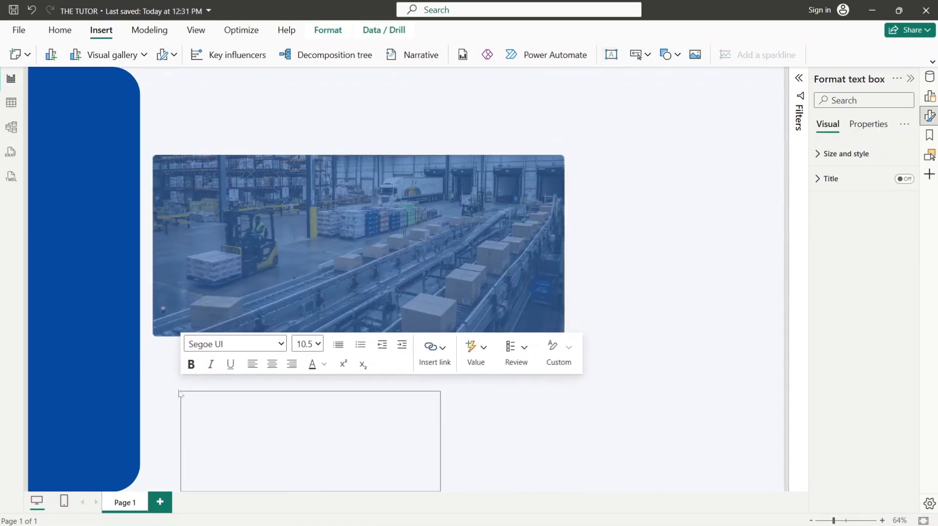
left_click(223, 394)
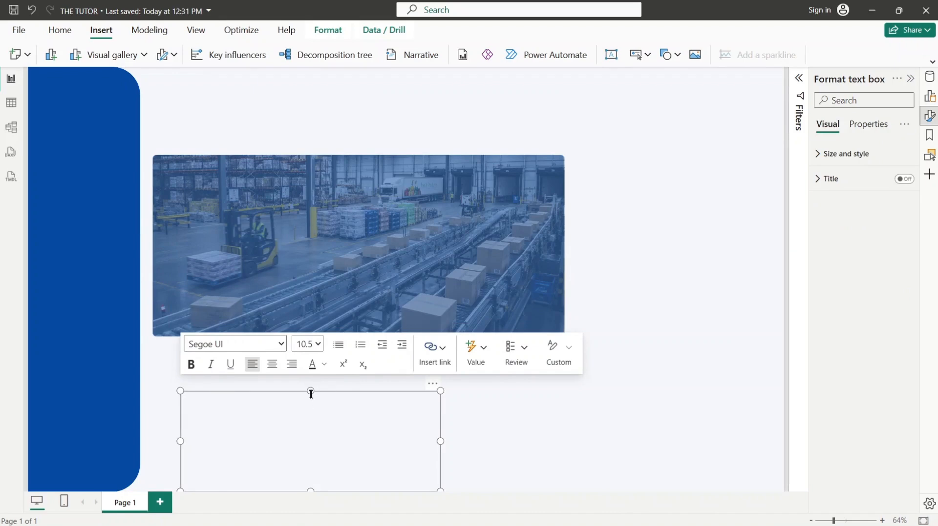
left_click_drag(310, 392, 320, 117)
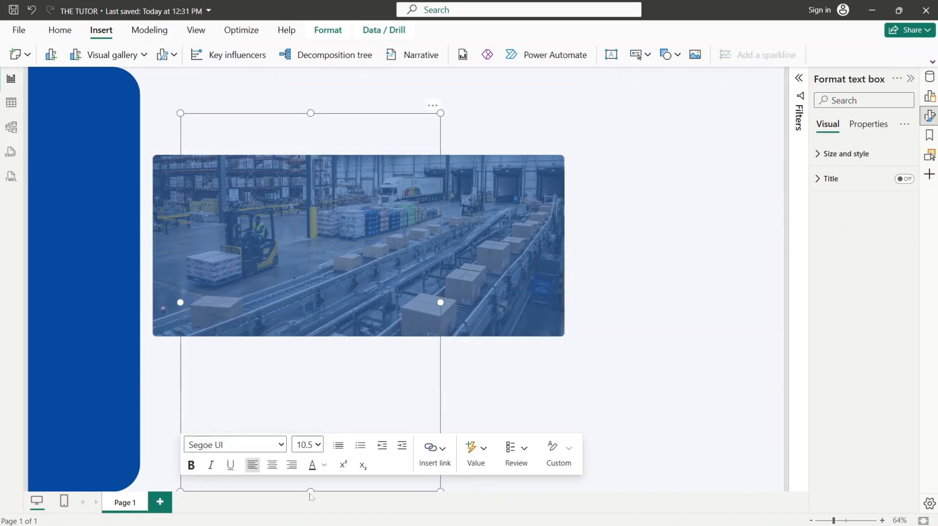
left_click_drag(311, 491, 370, 141)
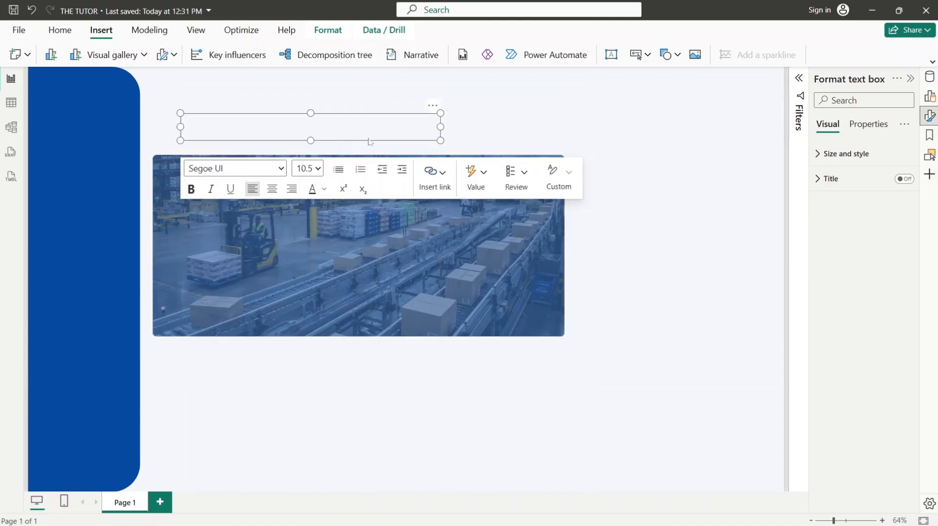
left_click_drag(435, 128, 485, 128)
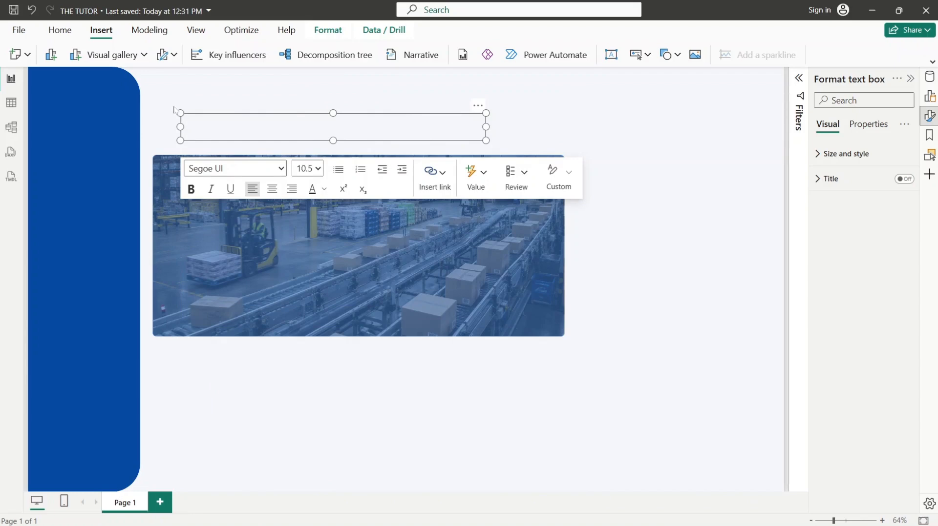
left_click_drag(176, 114, 156, 102)
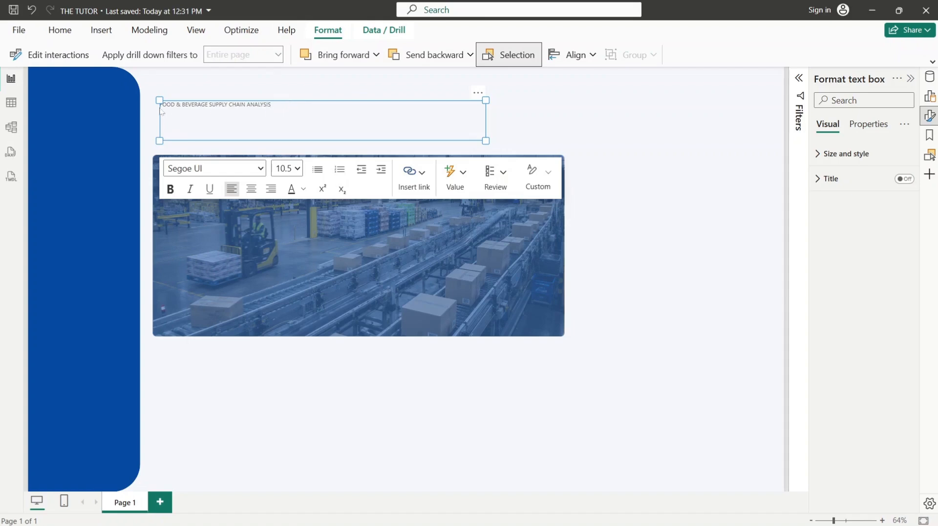
- Make the title text bold and set its font size to 20
triple_click(175, 107)
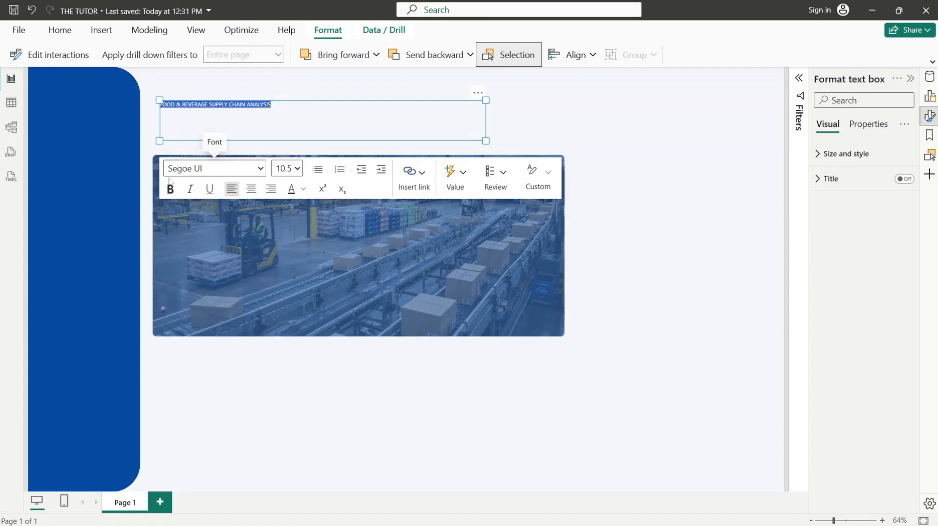
left_click(171, 190)
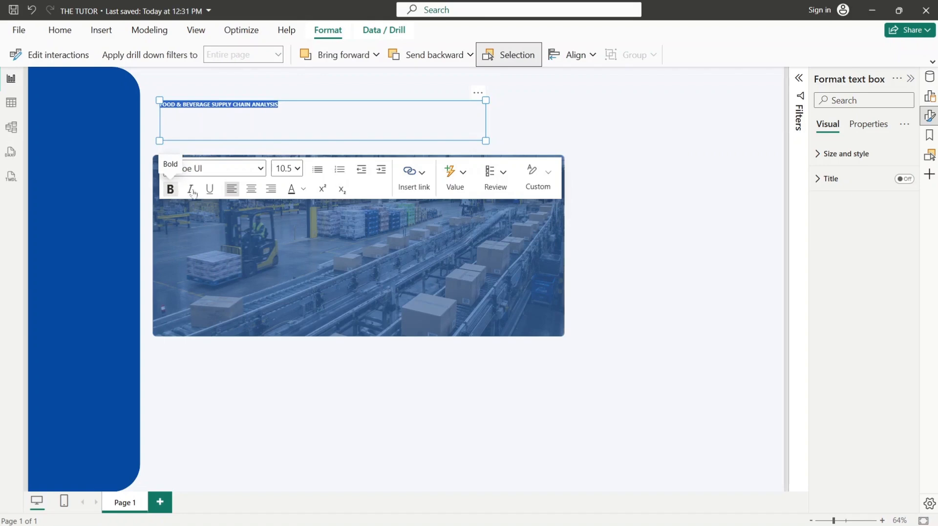
left_click(287, 169)
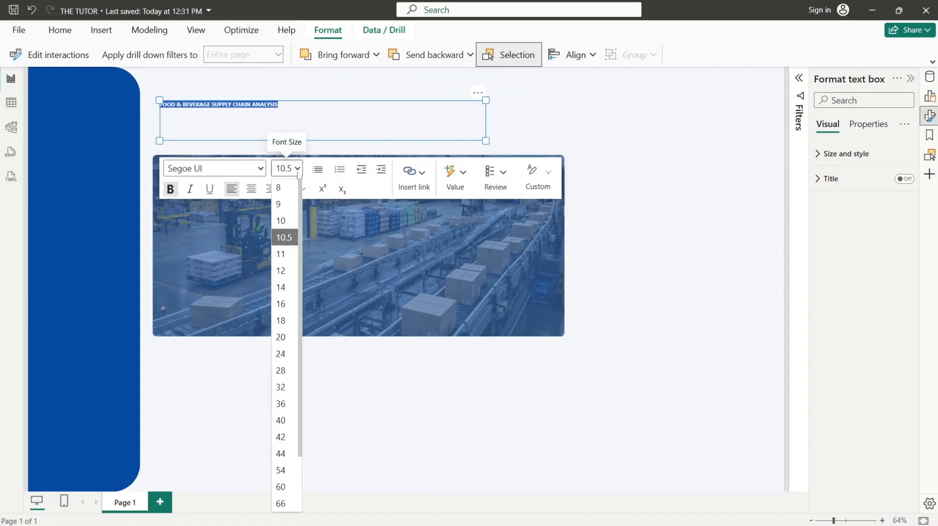
left_click(282, 304)
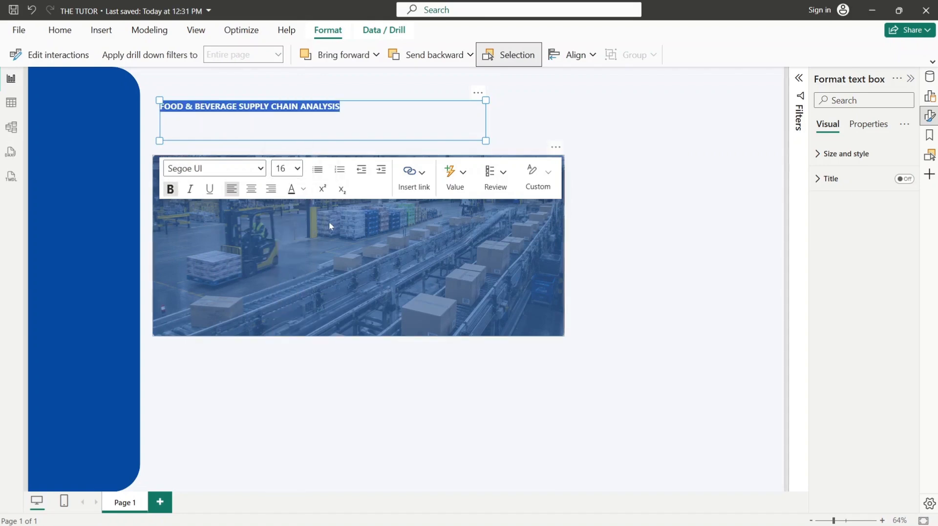
left_click(288, 168)
left_click(282, 336)
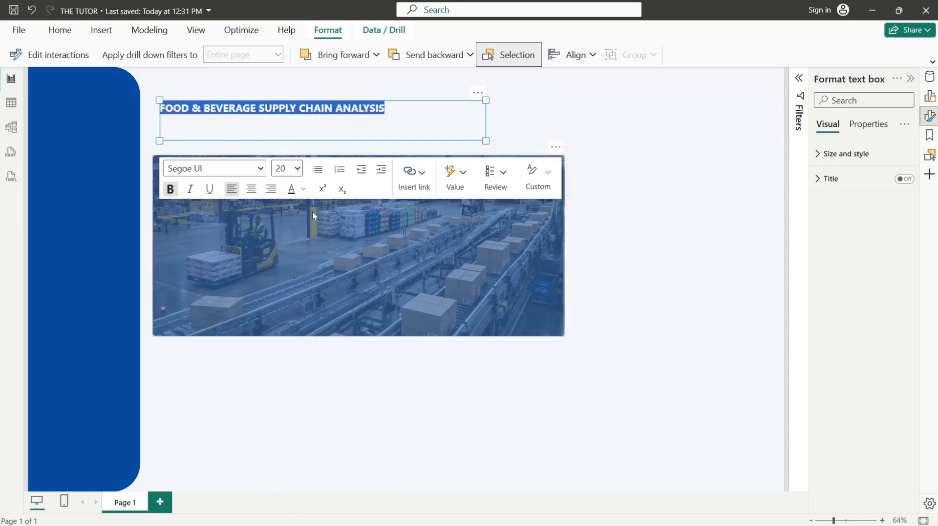
- Shrink the title's text box in width and height so it fits closely around the text
left_click(409, 119)
left_click(568, 114)
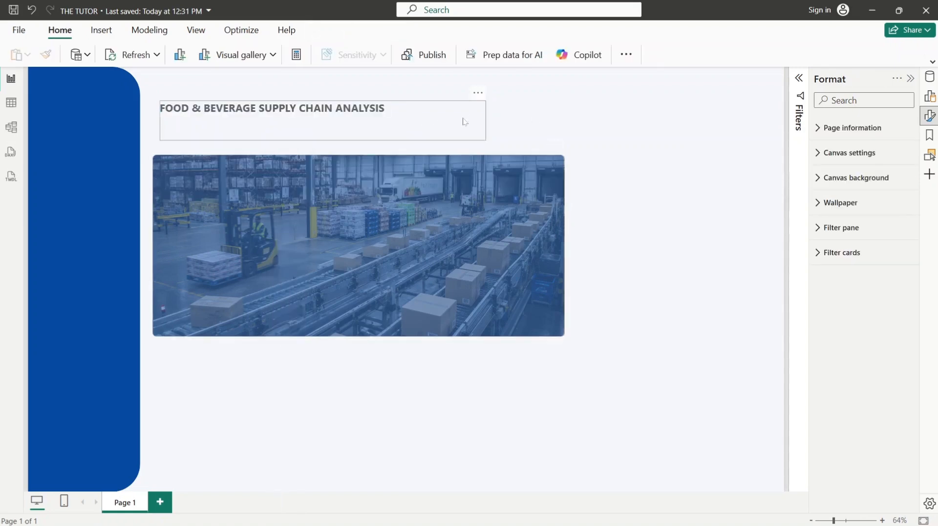
left_click(367, 106)
left_click_drag(487, 143, 399, 120)
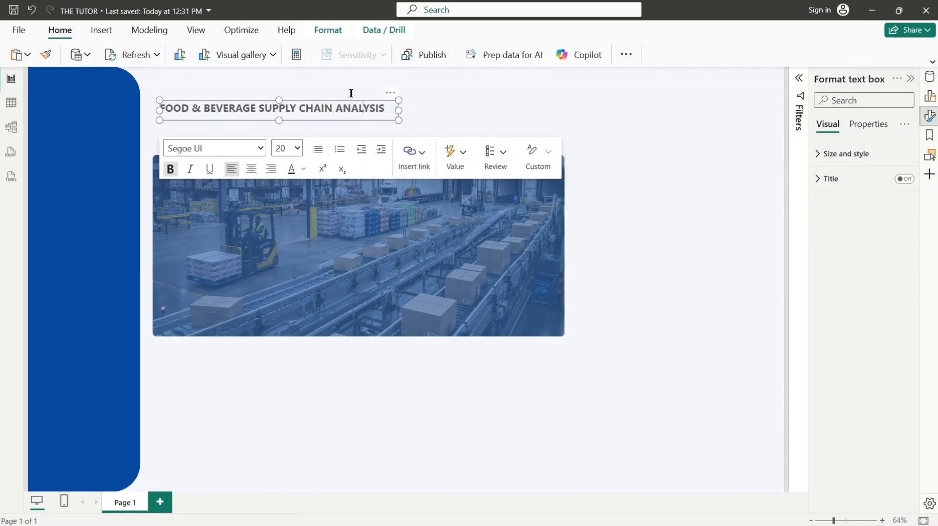
- Make the text box of the title "FOOD & BEVERAGE SUPPLY CHAIN ANALYSIS" taller and position it slightly lower
left_click(566, 120)
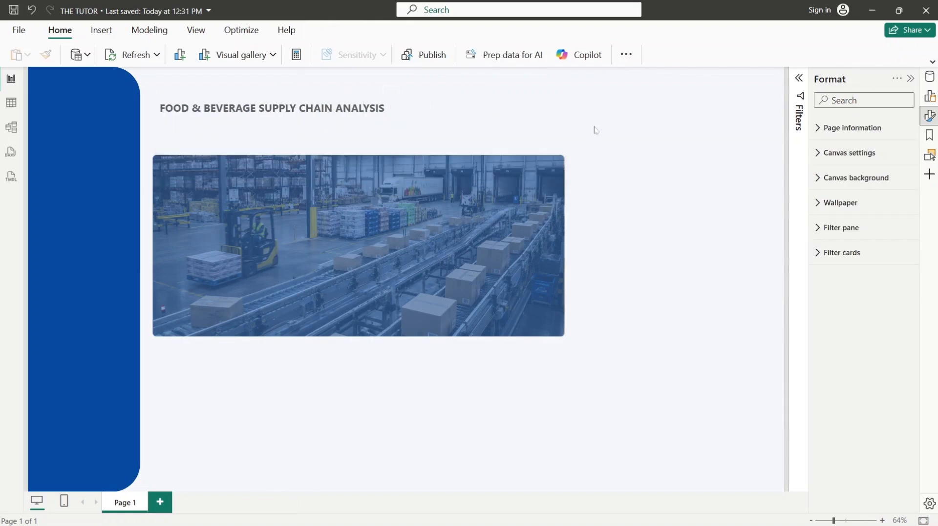
left_click(286, 108)
left_click_drag(304, 104, 302, 109)
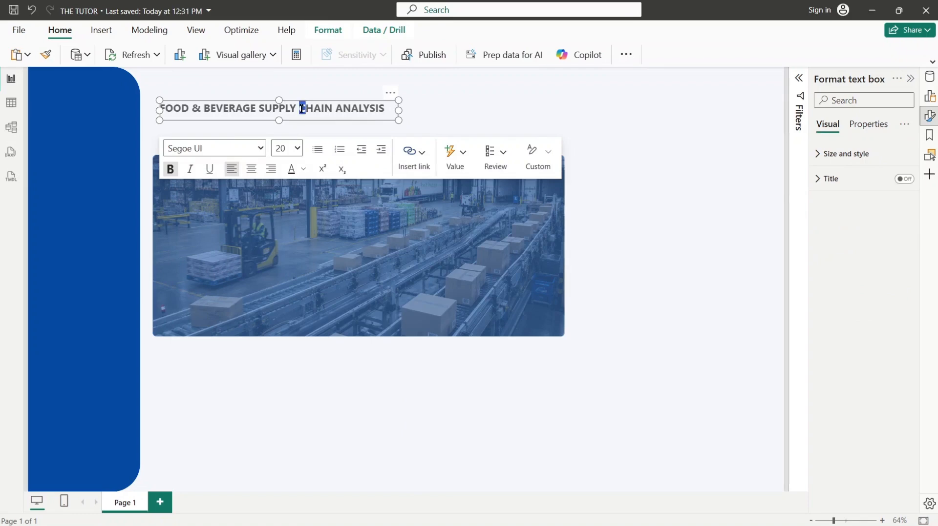
left_click(305, 104)
key("shift+Right")
key("shift+Right")
key("shift+Right")
key("shift+Right")
key("shift+Right")
key("shift+Right")
key("shift+Right")
left_click_drag(279, 123, 279, 138)
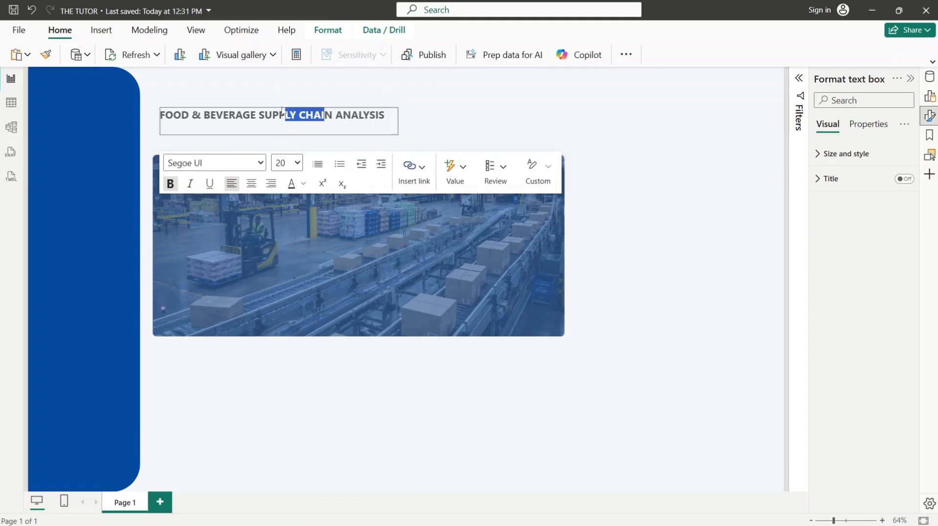
- Set the whole title's font size to 32 and widen its text box so it fits on one line
left_click(329, 111)
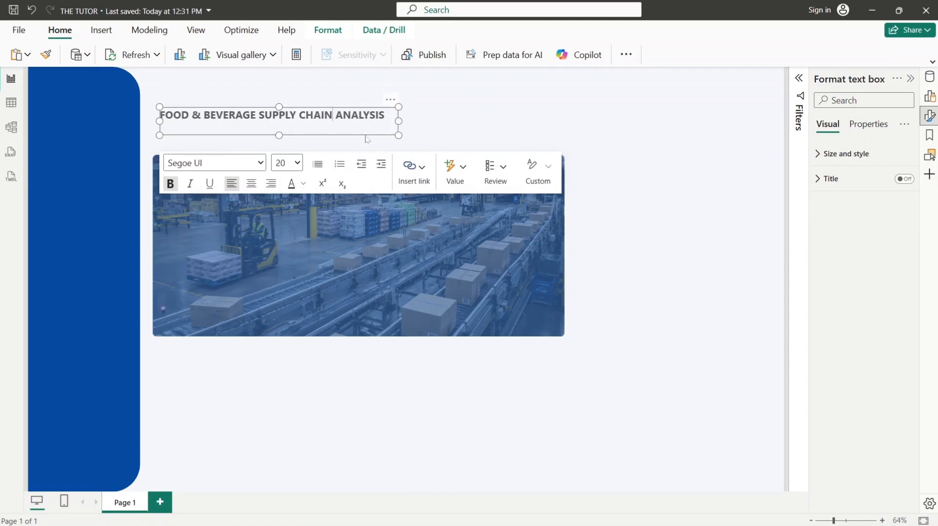
key("ctrl+a")
left_click(289, 162)
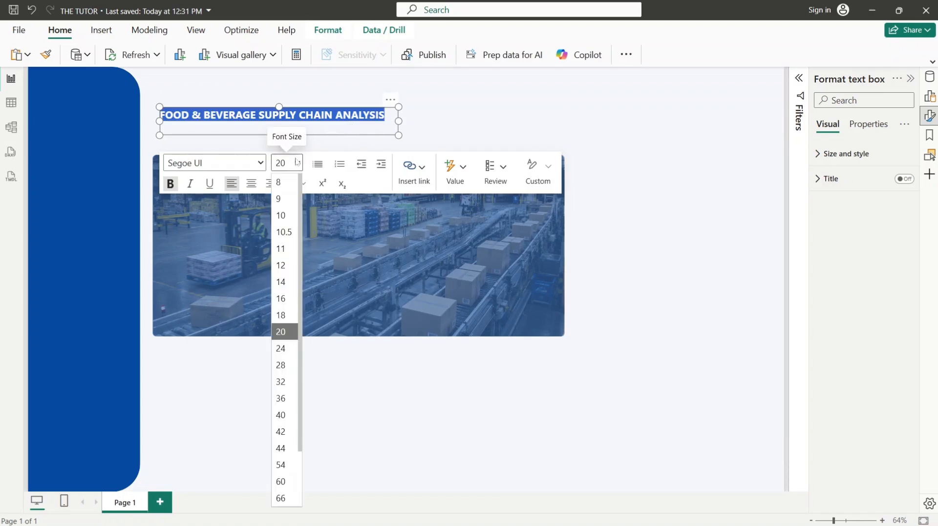
left_click(286, 398)
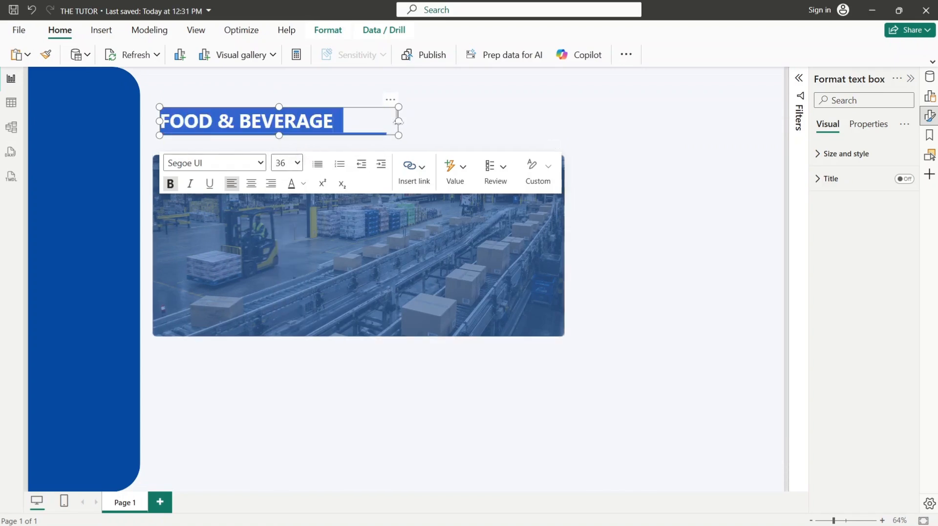
left_click(287, 163)
left_click(279, 384)
left_click_drag(399, 134, 546, 134)
left_click(605, 108)
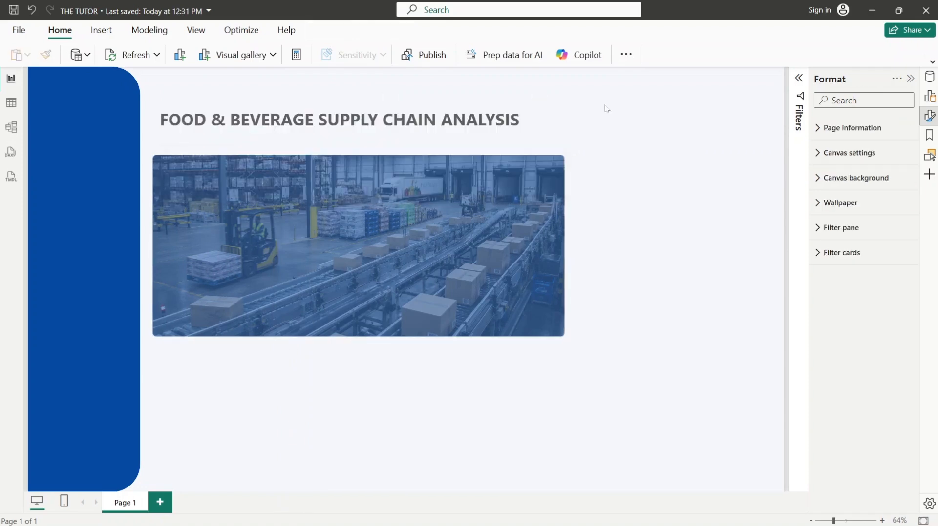
- Insert a text box and shape it into a thin strip between the title and the warehouse image, left-aligned with the title
left_click(488, 121)
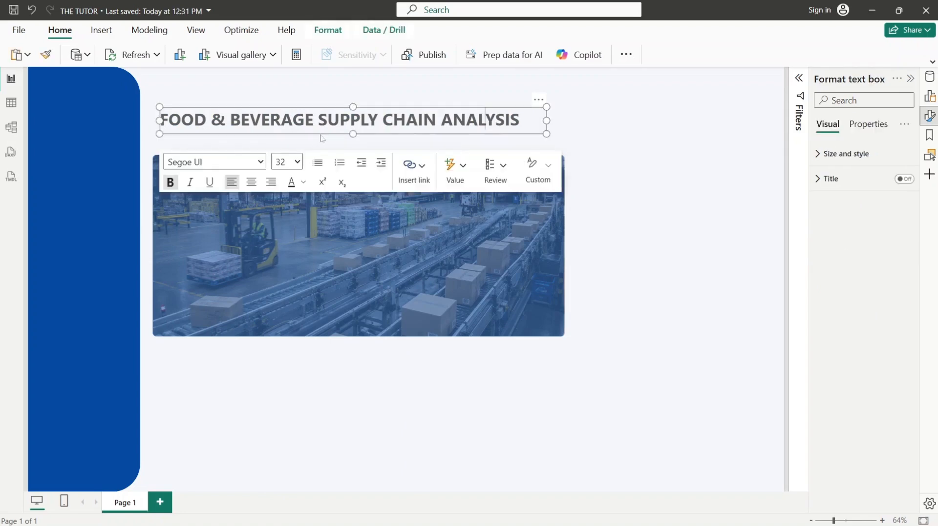
left_click(458, 136)
left_click(100, 29)
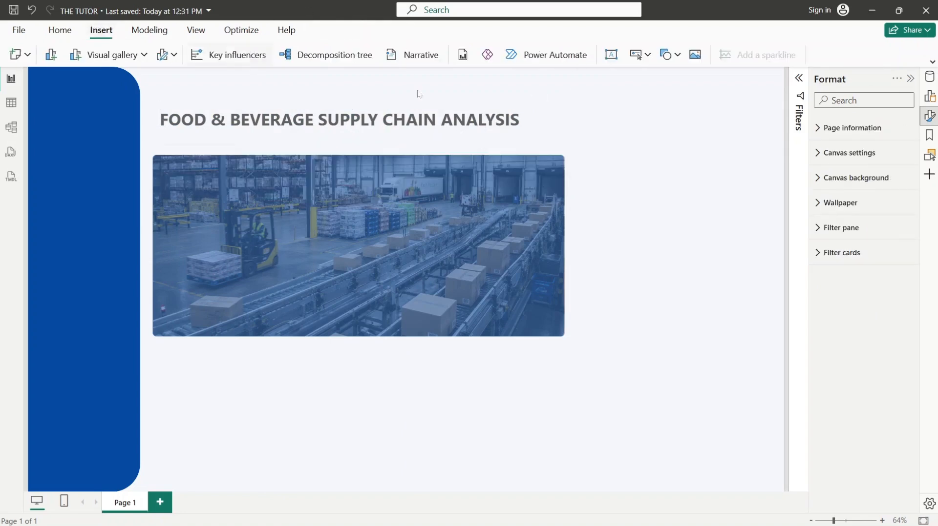
left_click(611, 55)
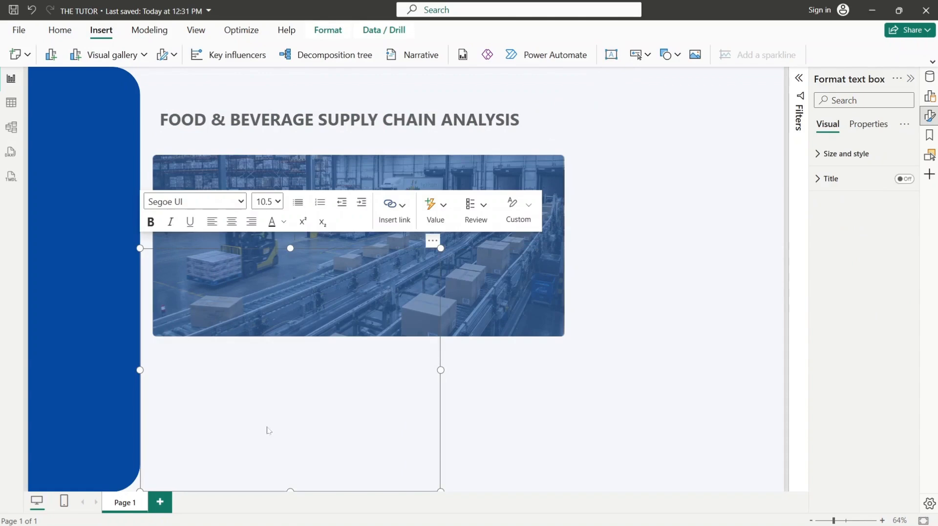
left_click_drag(289, 491, 364, 263)
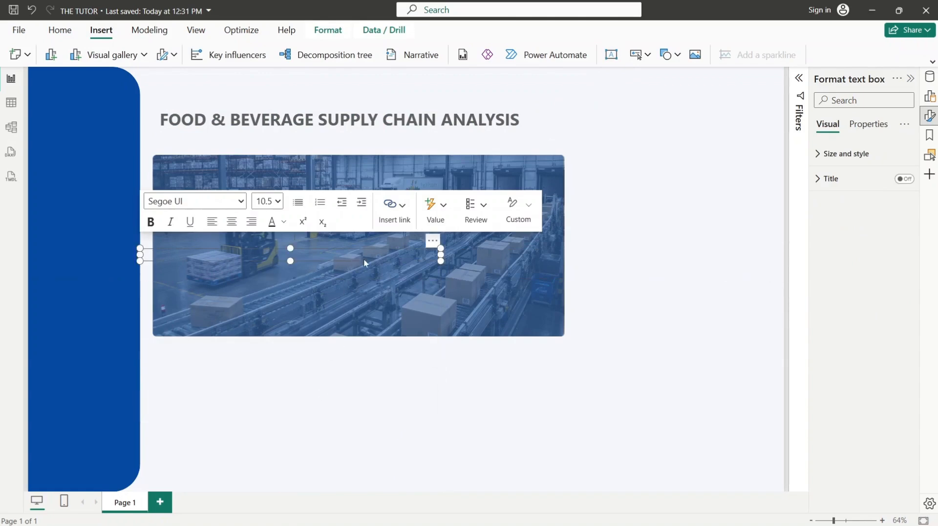
left_click_drag(277, 248, 342, 136)
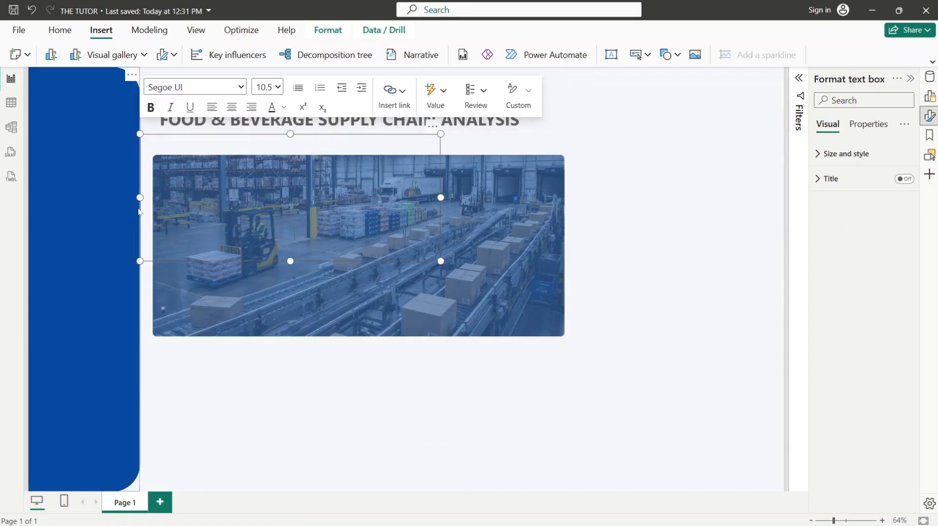
left_click_drag(141, 199, 160, 171)
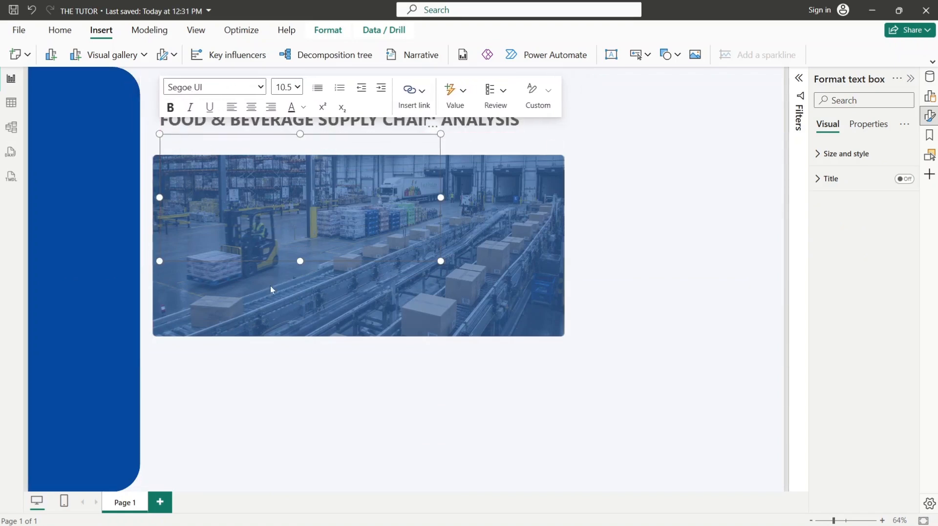
left_click_drag(319, 192, 331, 153)
- Enter "Overview Page" in the new text box at font size 16 and narrow the box around the text
left_click(217, 141)
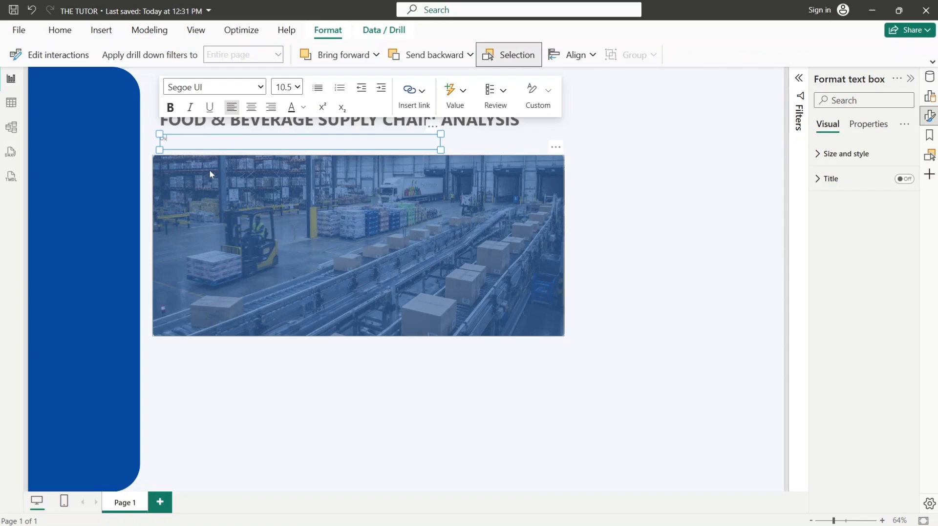
type("Overview Page")
key("ctrl+a")
left_click(297, 88)
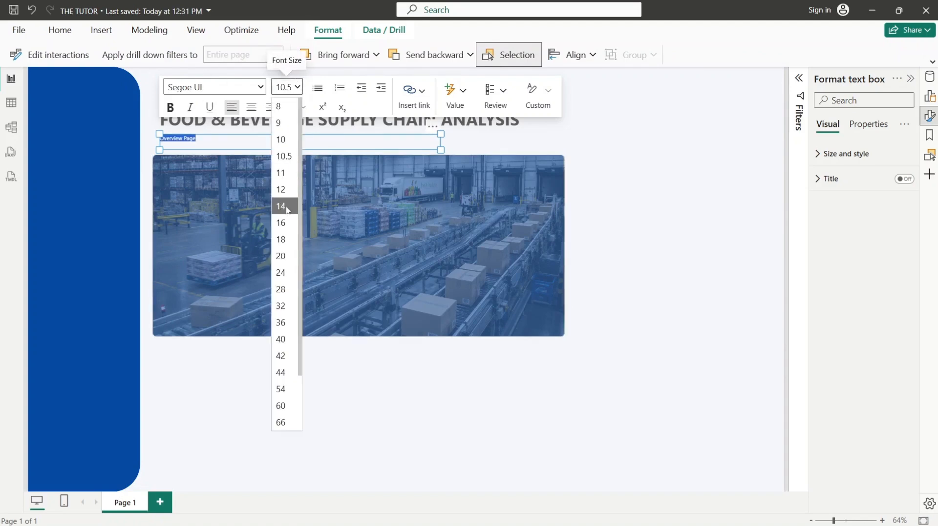
left_click(281, 222)
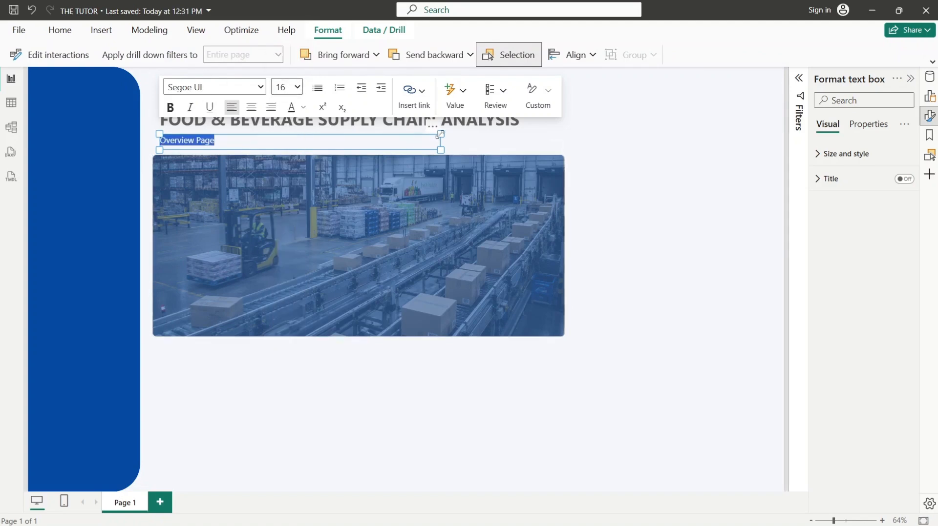
left_click_drag(439, 135, 274, 140)
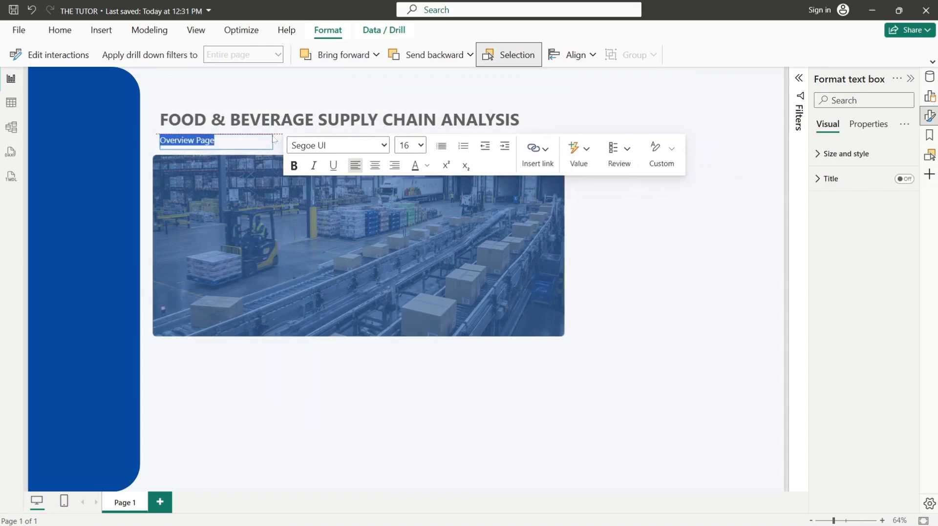
left_click(747, 243)
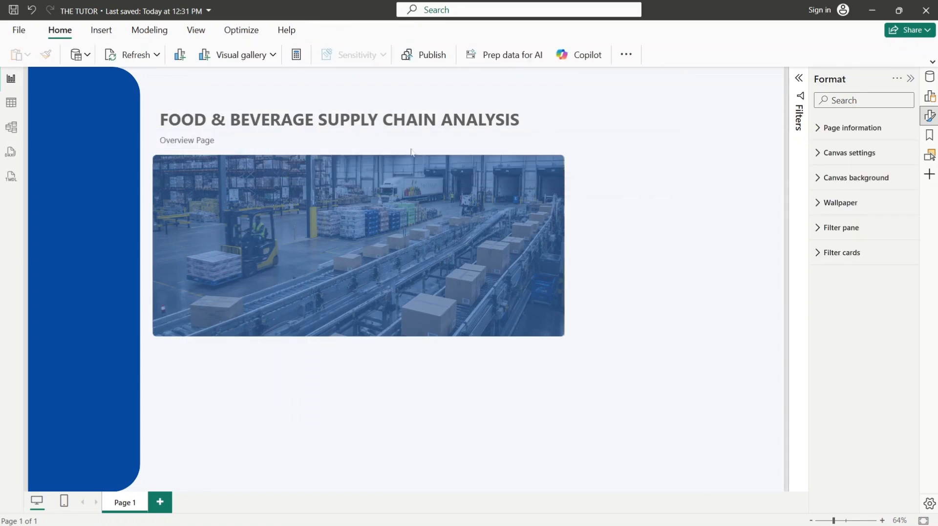
- Shift the title up toward the page's upper edge and bring the "Overview Page" subtitle up directly beneath it
left_click(310, 115)
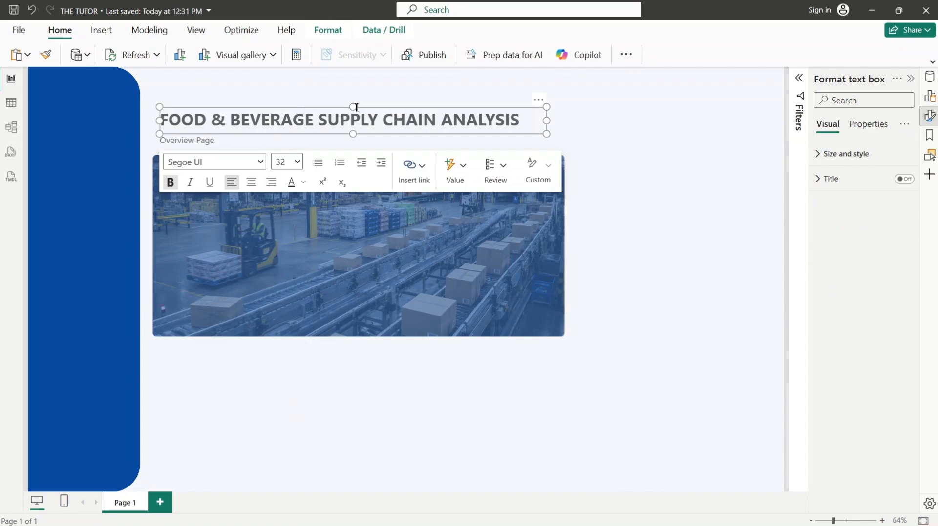
left_click_drag(353, 105, 353, 86)
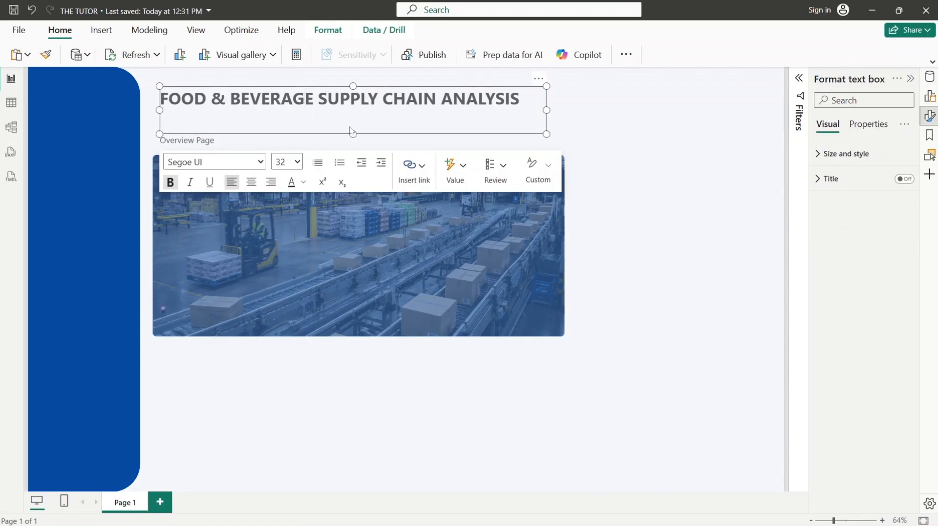
left_click_drag(352, 131, 352, 113)
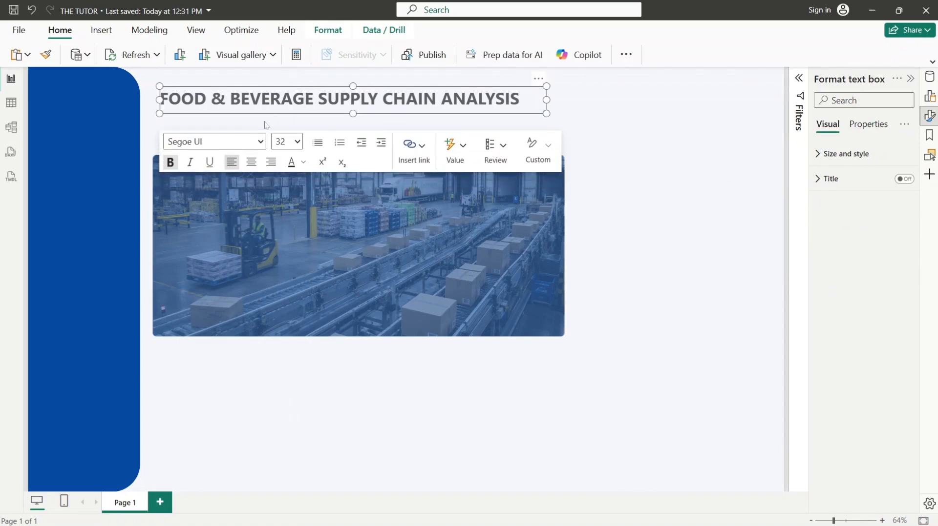
left_click(239, 130)
left_click(208, 138)
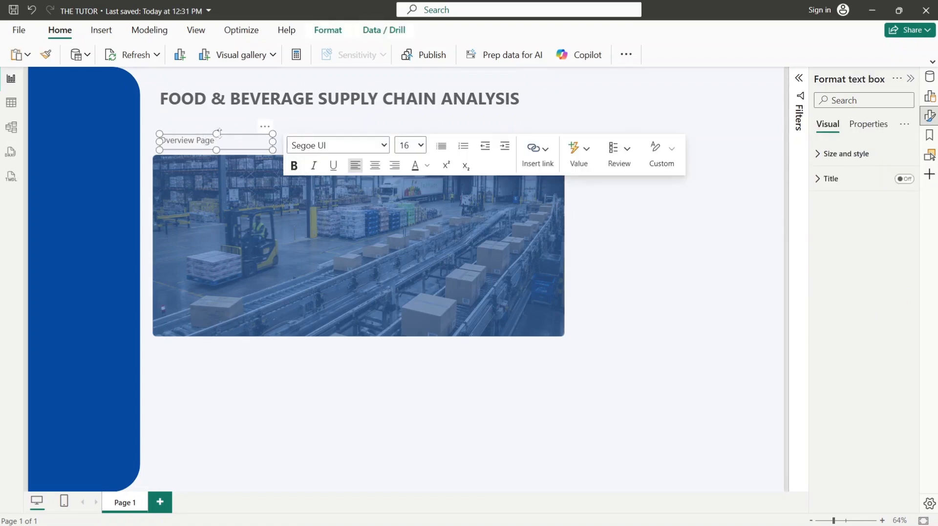
left_click_drag(223, 121, 223, 115)
left_click_drag(216, 149, 216, 133)
- Move the warehouse image group up below the subtitle and align its left edge with the title
left_click(244, 189)
left_click_drag(250, 193, 257, 176)
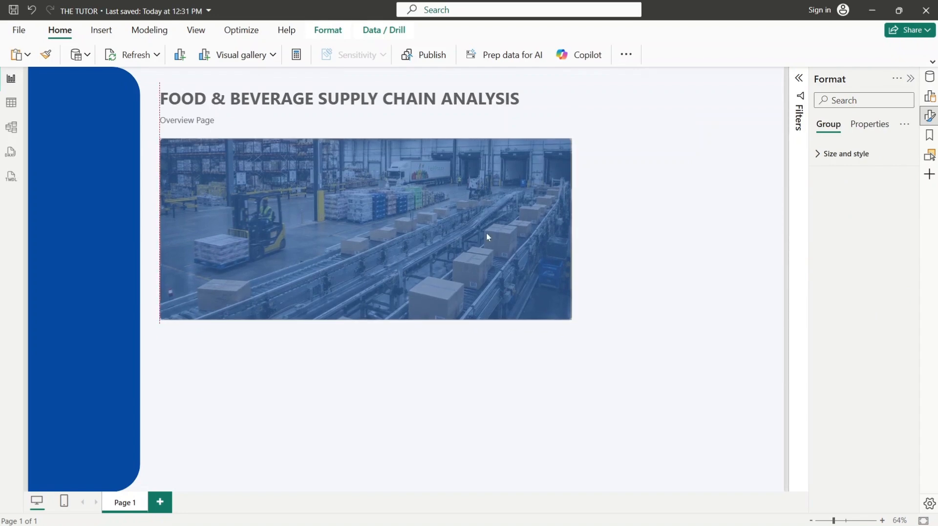
left_click_drag(333, 254, 334, 246)
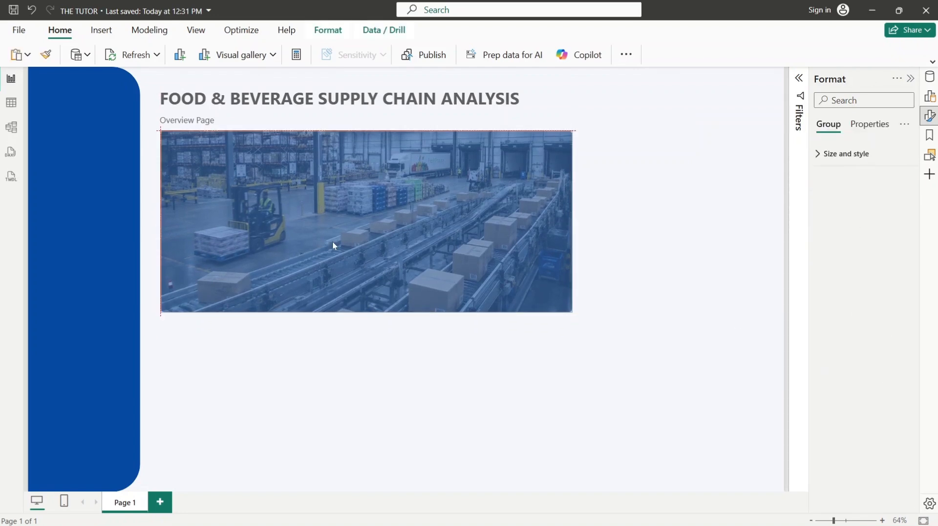
left_click(583, 350)
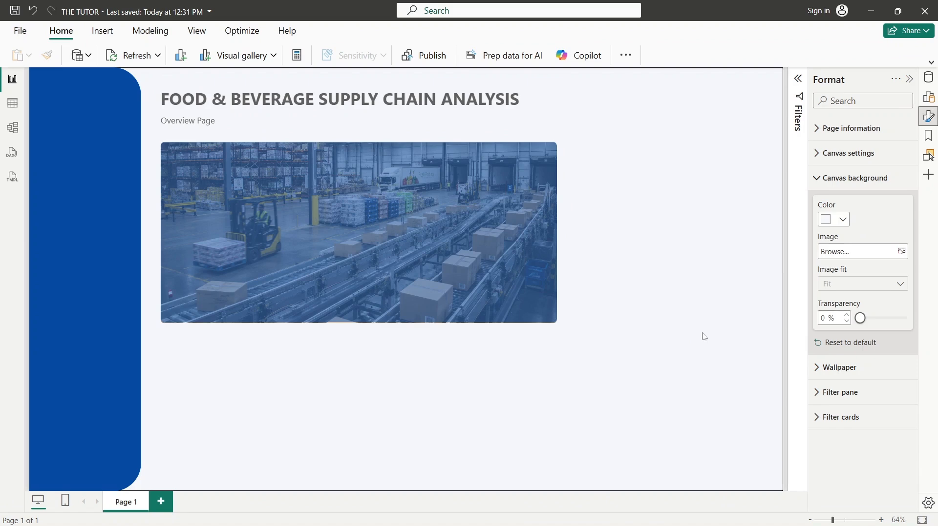
- Add a line chart and fit it below the warehouse image, matching the image's left edge and width
left_click(928, 96)
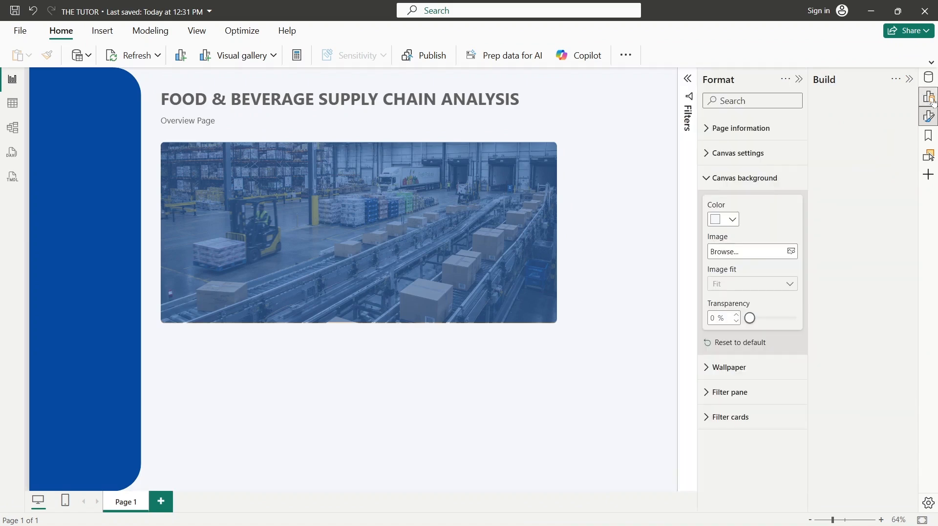
left_click(715, 178)
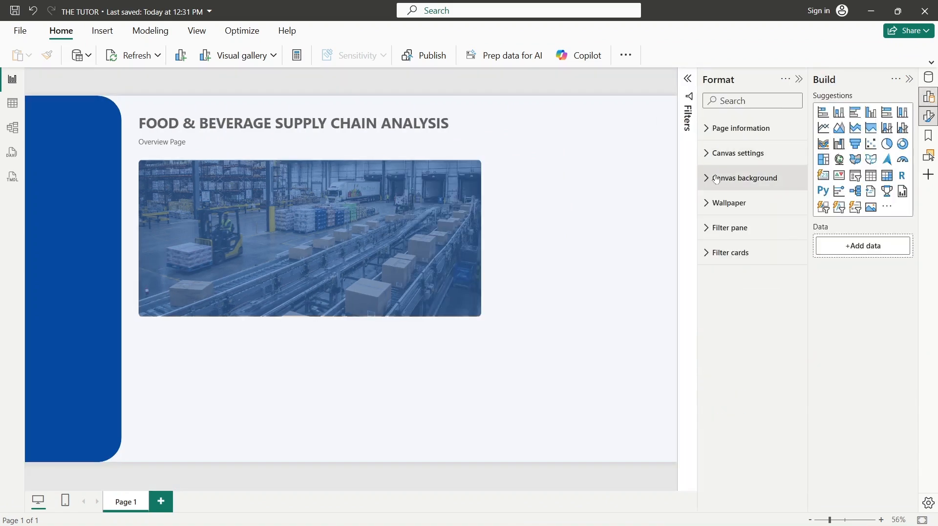
left_click(824, 129)
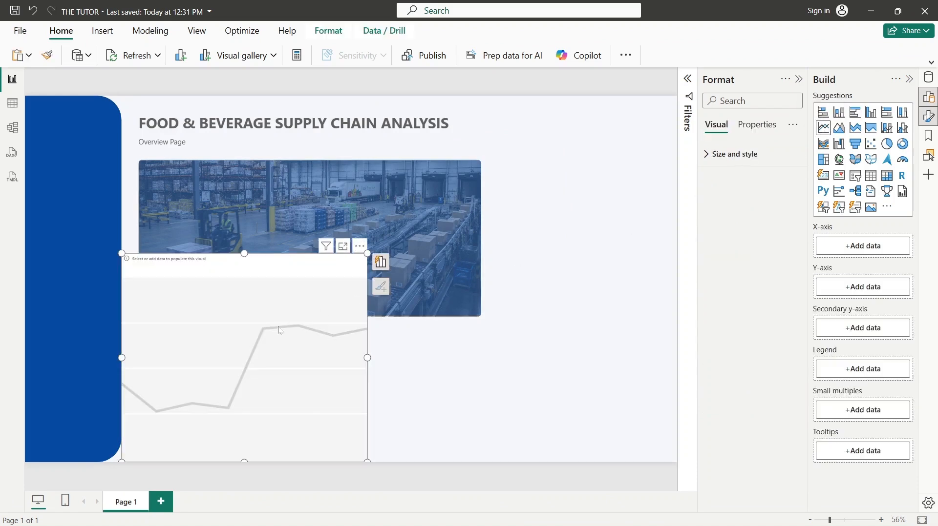
mouse_move(281, 332)
left_mouse_down()
mouse_move(302, 339)
mouse_move(295, 330)
left_mouse_up()
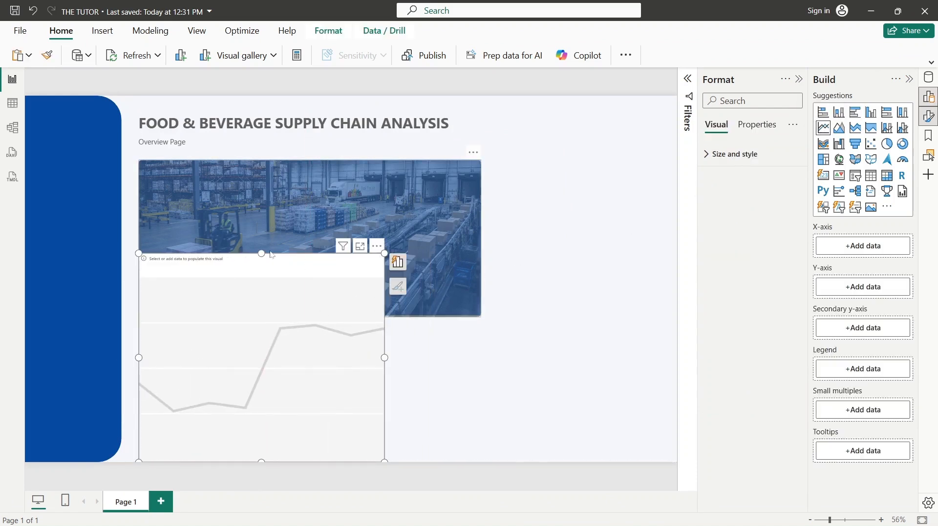
left_click_drag(262, 254, 252, 332)
left_click_drag(280, 381, 276, 376)
left_click_drag(382, 391, 481, 398)
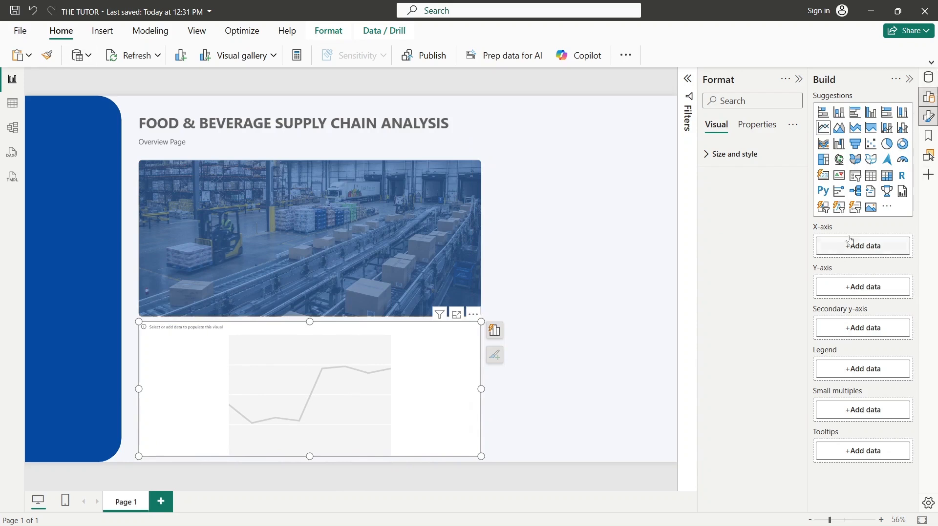
- Add the Revenue measure from PowerBI_Measures to the line chart's Y-axis
left_click(929, 77)
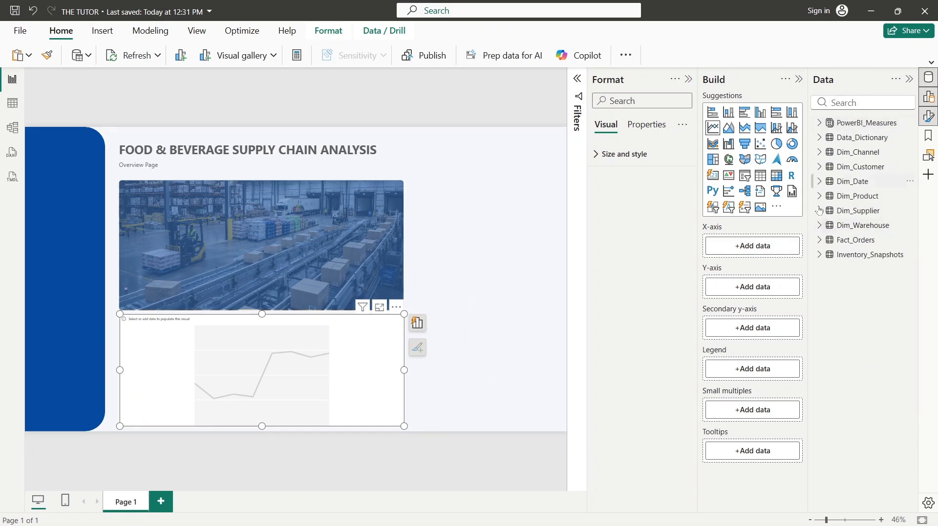
left_click(819, 122)
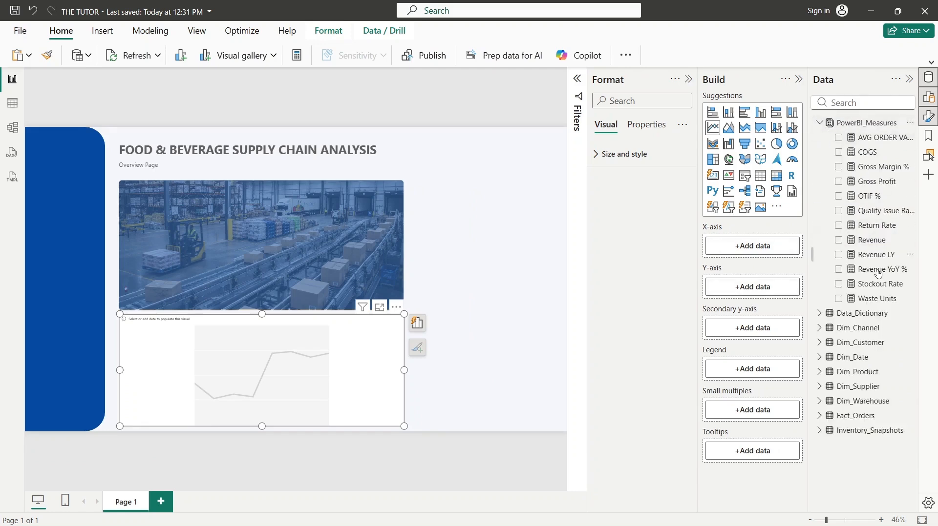
left_click(839, 240)
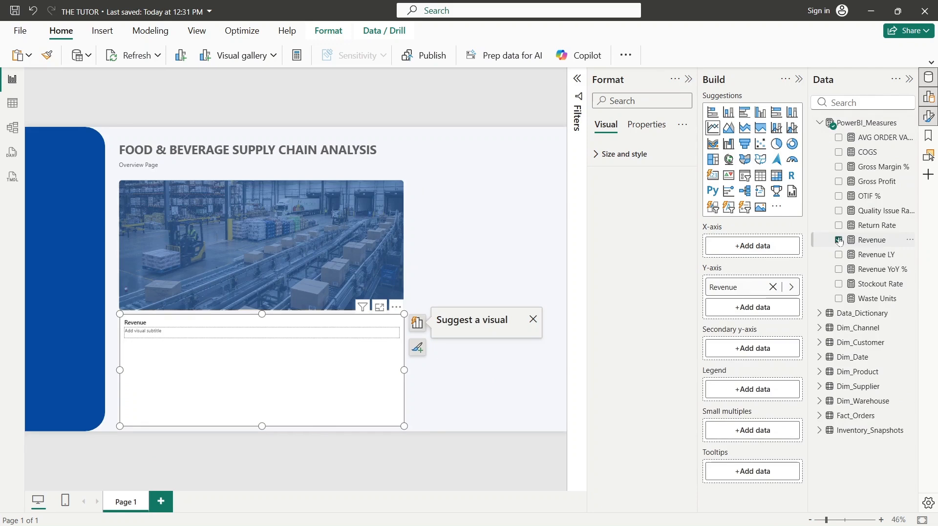
- Mark the Dim_Date table as a date table, using Date as its date column
left_click(819, 124)
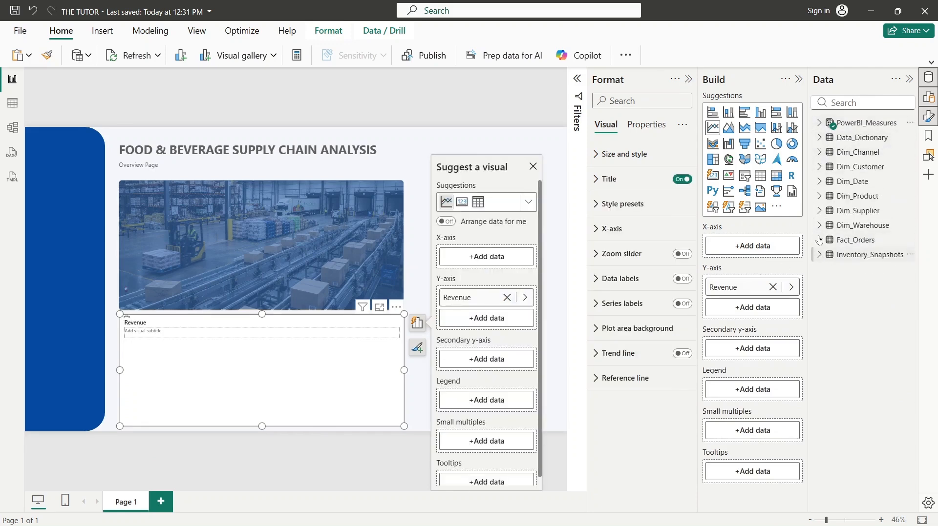
left_click(820, 182)
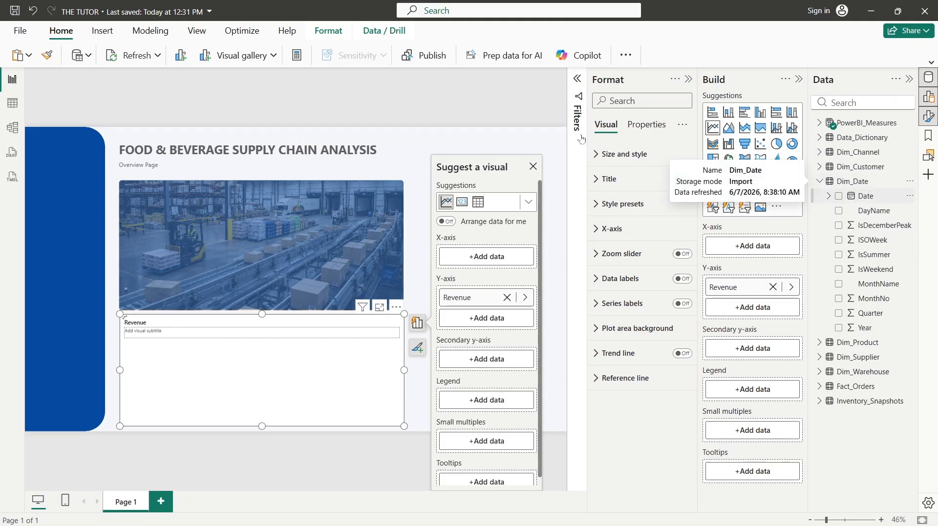
left_click(13, 103)
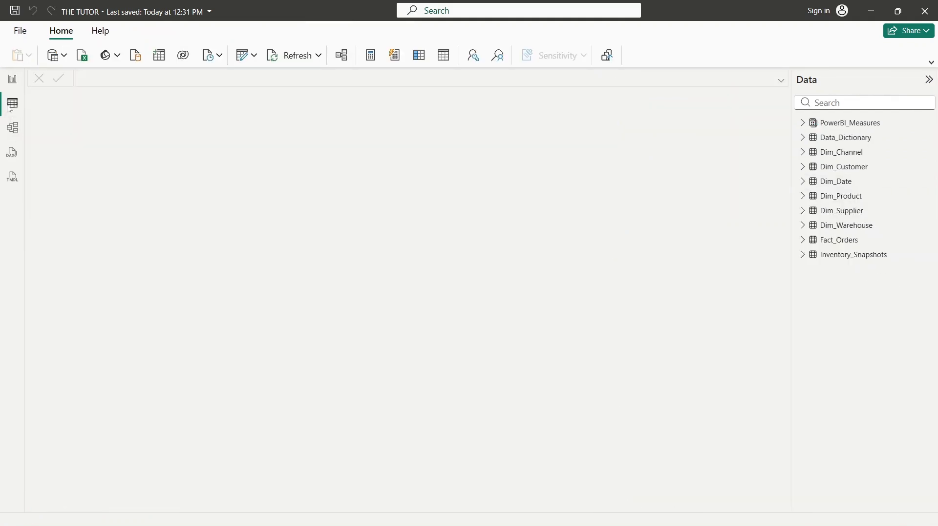
left_click(833, 182)
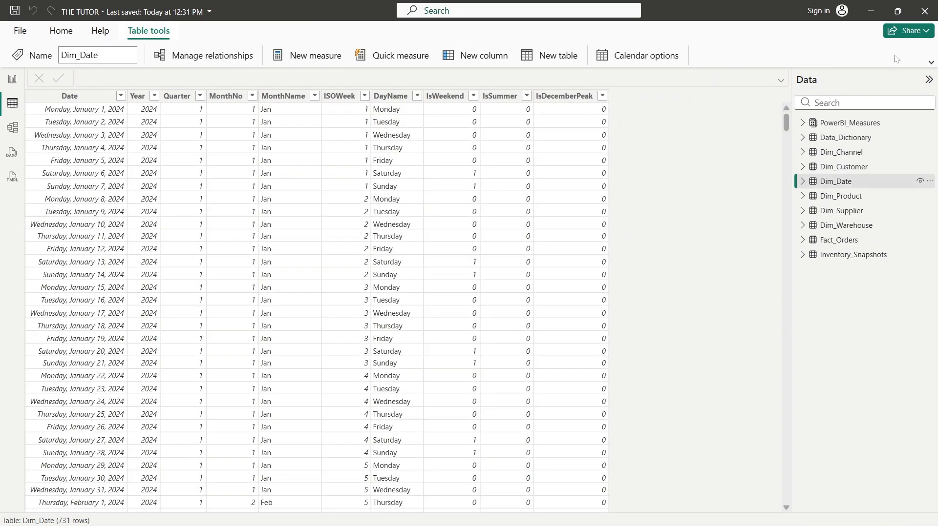
left_click(931, 64)
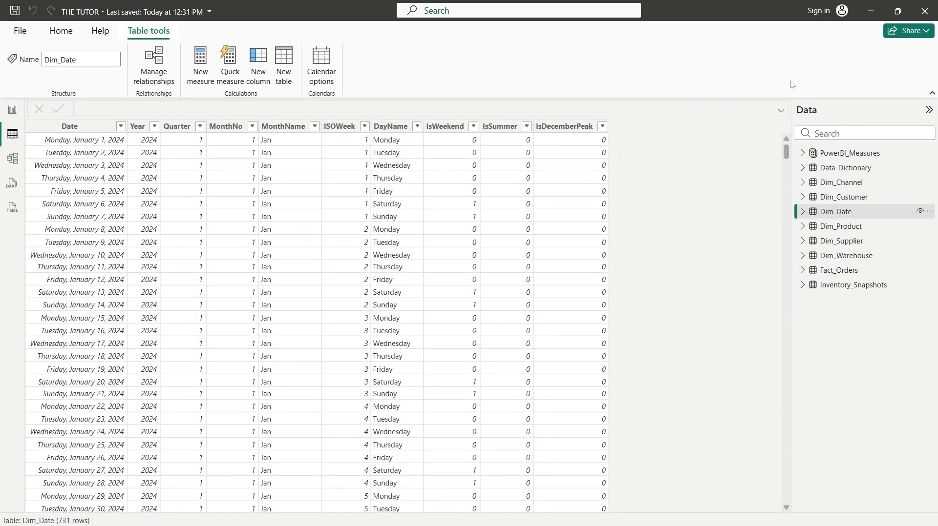
left_click(316, 72)
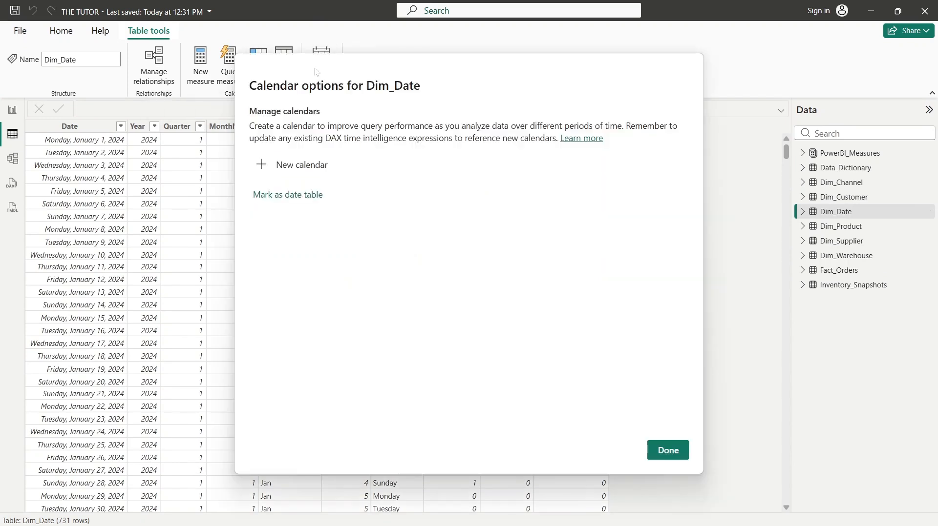
left_click(278, 196)
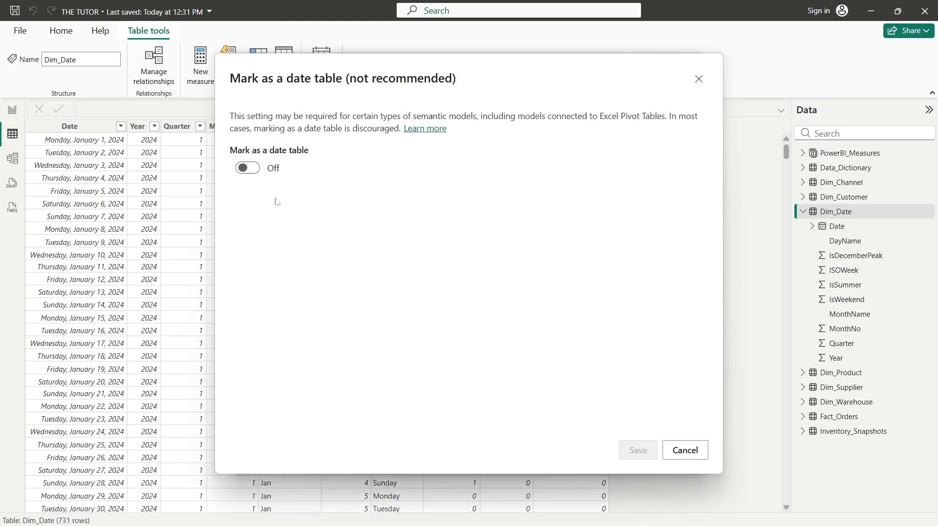
left_click(252, 169)
left_click(312, 213)
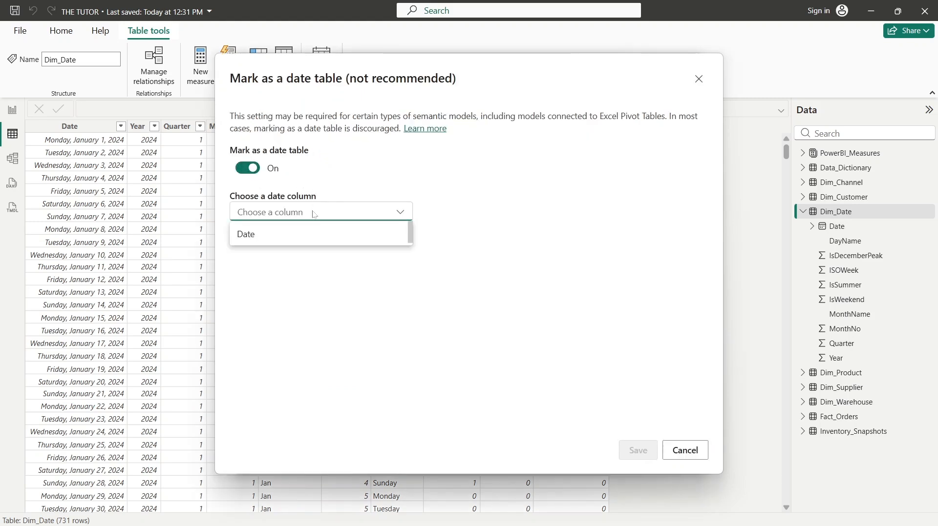
left_click(278, 244)
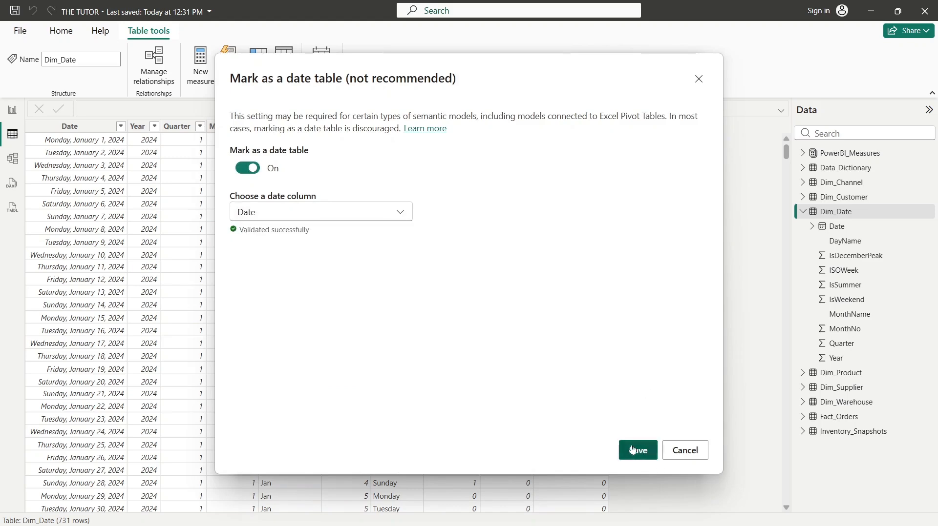
left_click(633, 450)
left_click(681, 452)
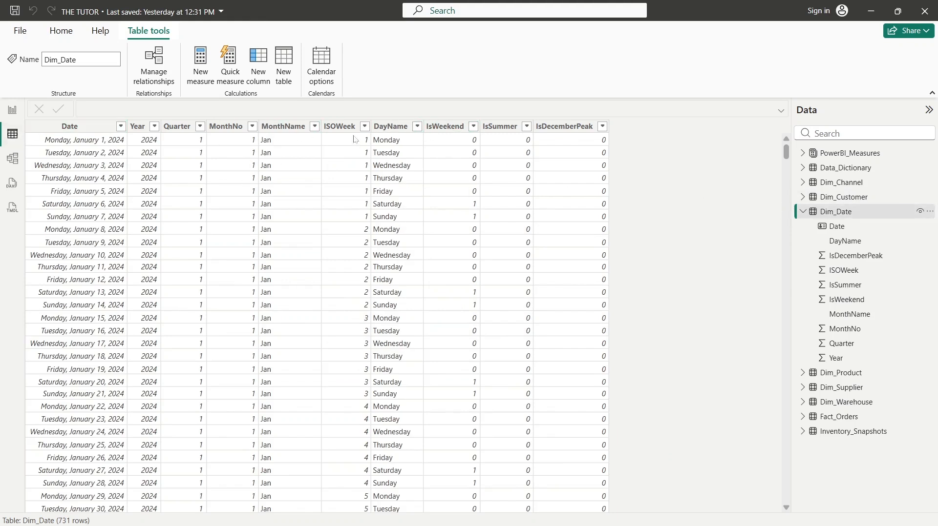
- Sort the MonthName column of Dim_Date by MonthNo
left_click(391, 126)
left_click(278, 127)
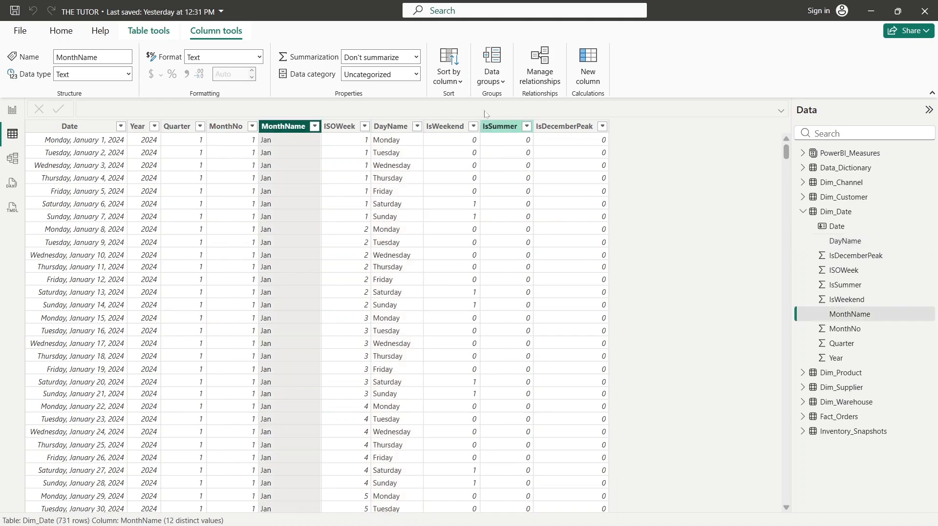
left_click(457, 79)
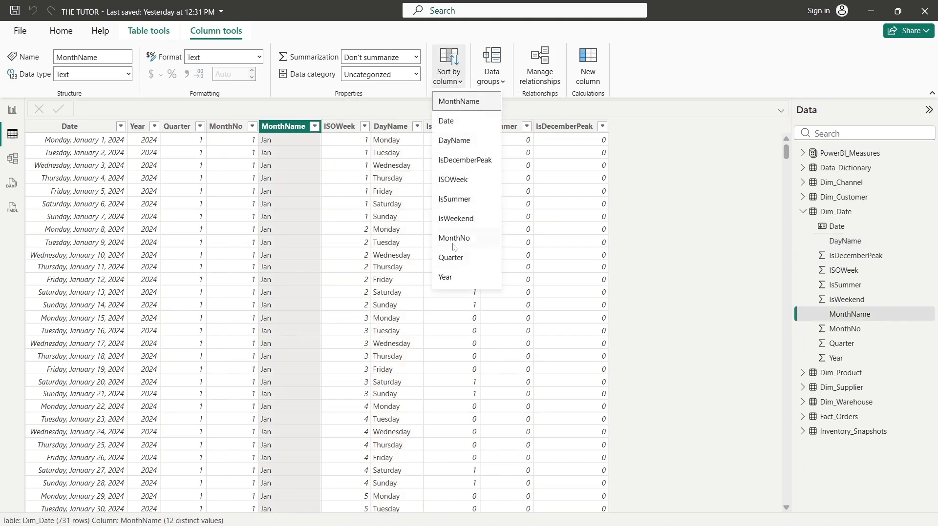
left_click(453, 238)
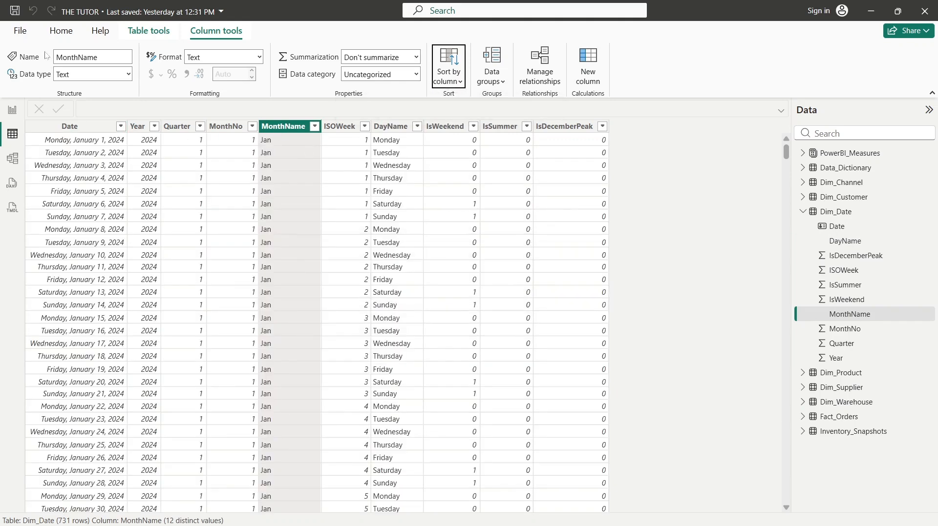
- Return to the report page and put MonthName from Dim_Date on the Revenue line chart's X-axis
left_click(13, 111)
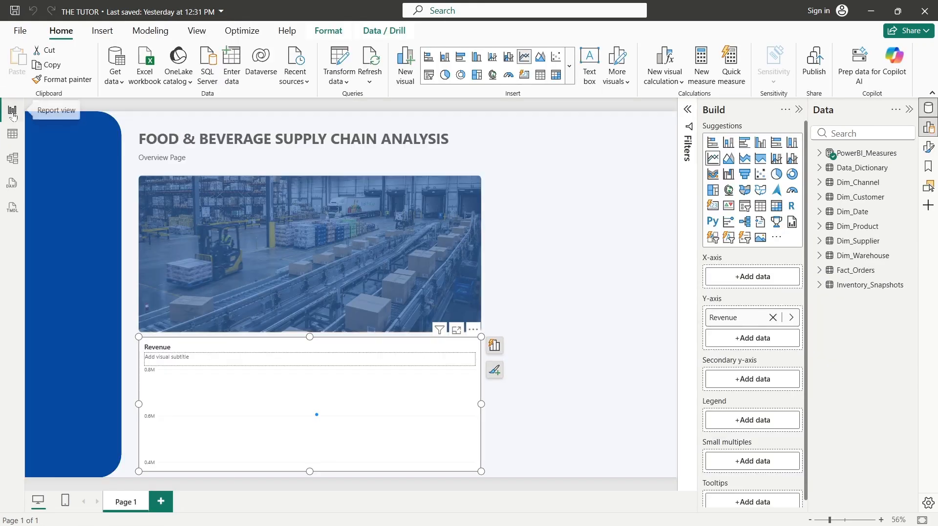
left_click(826, 213)
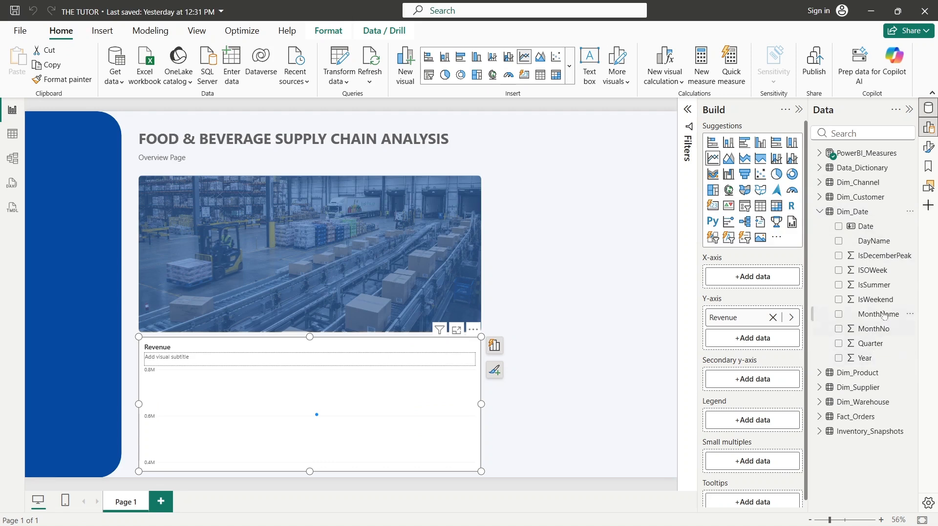
left_click_drag(881, 320, 755, 287)
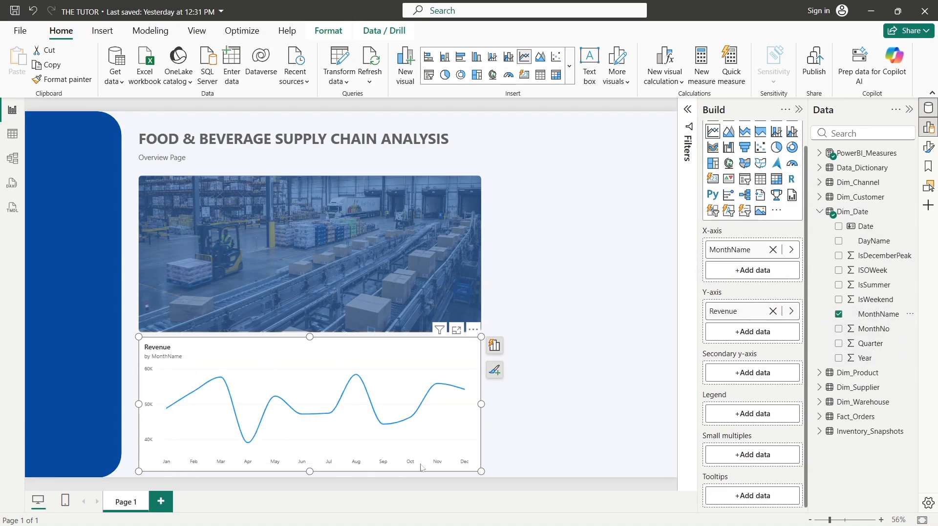
left_click(550, 408)
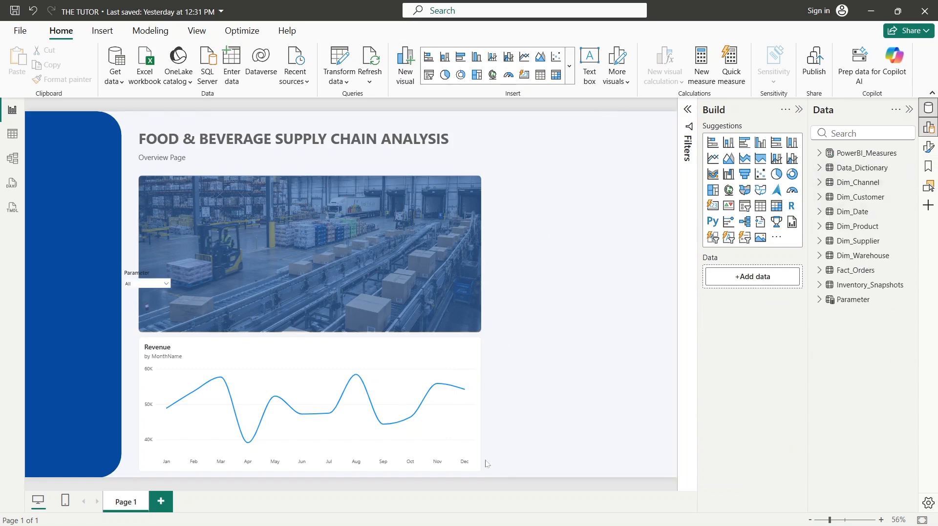
- Remove the Parameter slicer overlapping the warehouse image and line chart
left_click(156, 274)
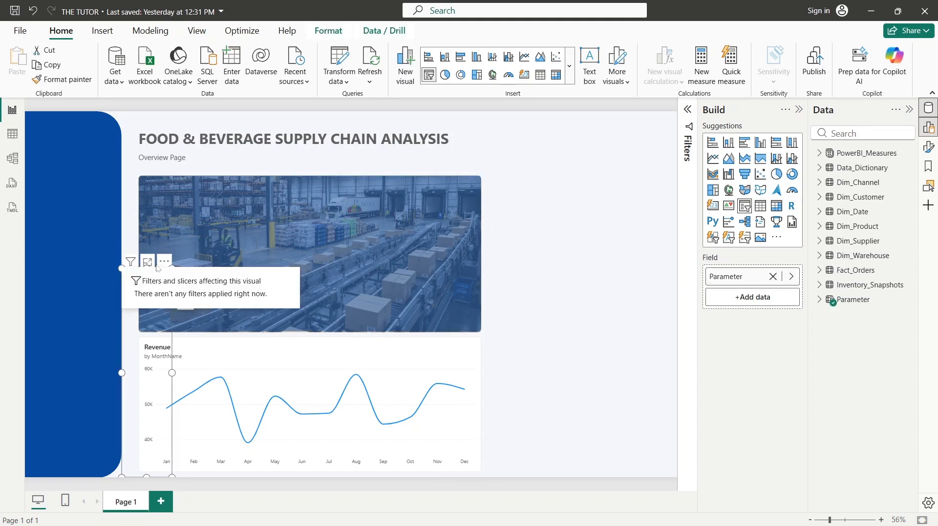
left_click(164, 261)
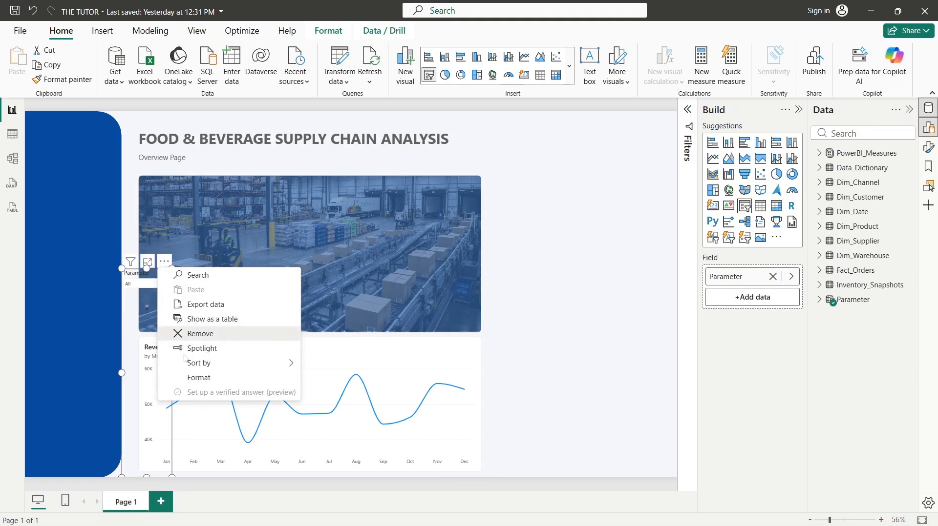
left_click(196, 333)
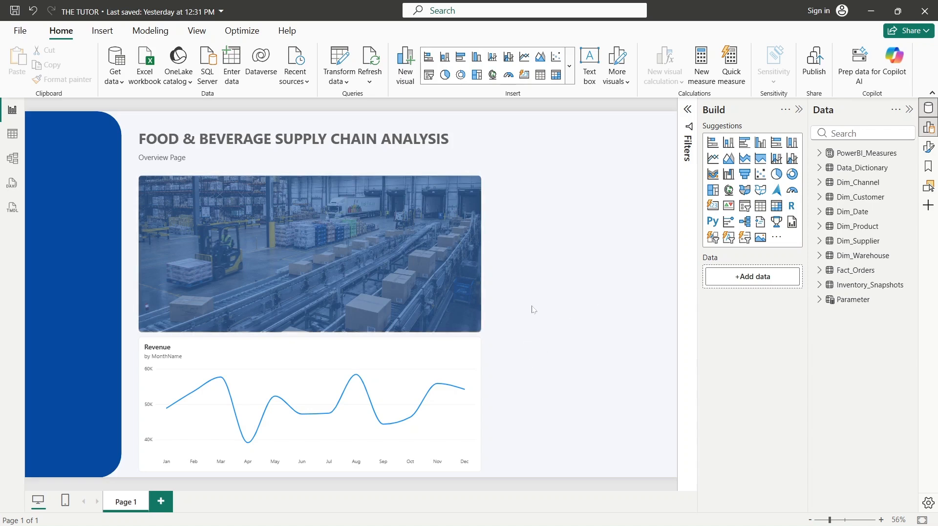
- Start a new field parameter and name it Fields
left_click(150, 31)
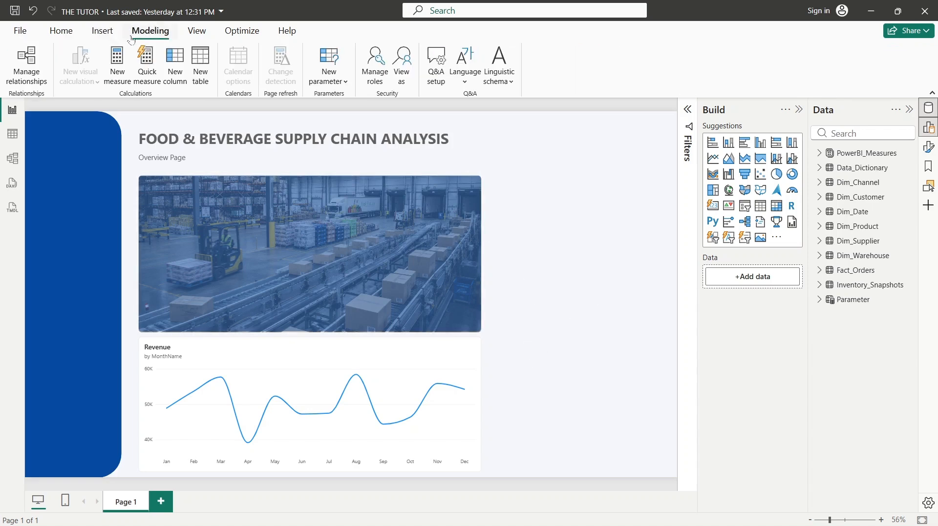
left_click(328, 73)
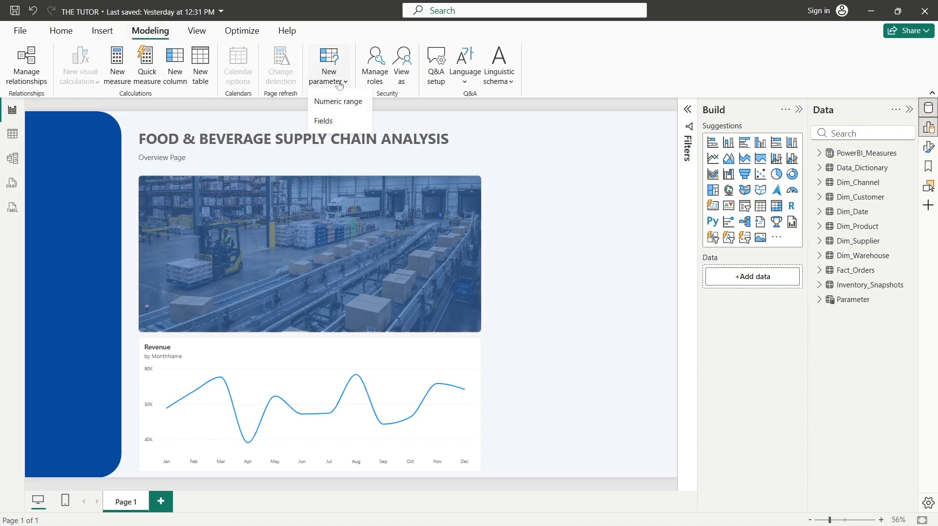
left_click(331, 125)
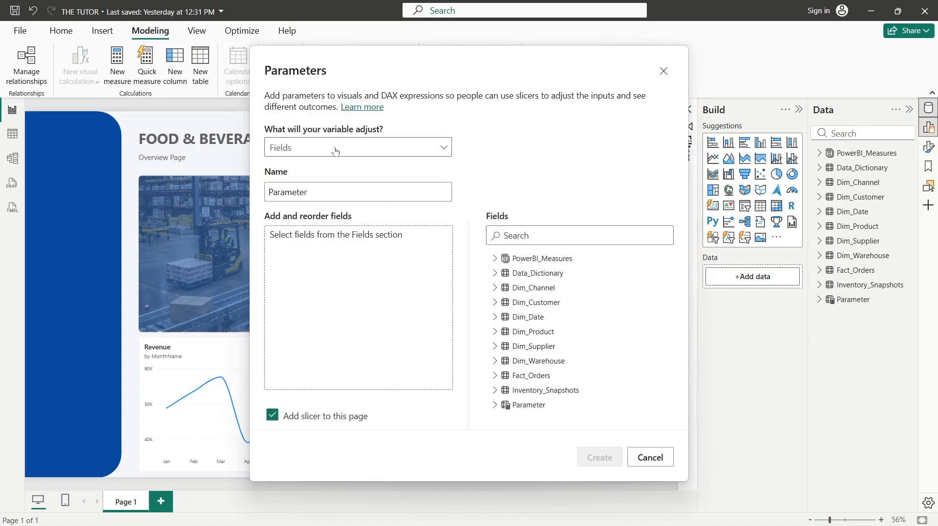
left_click(335, 151)
left_click(320, 186)
left_click_drag(320, 191, 266, 192)
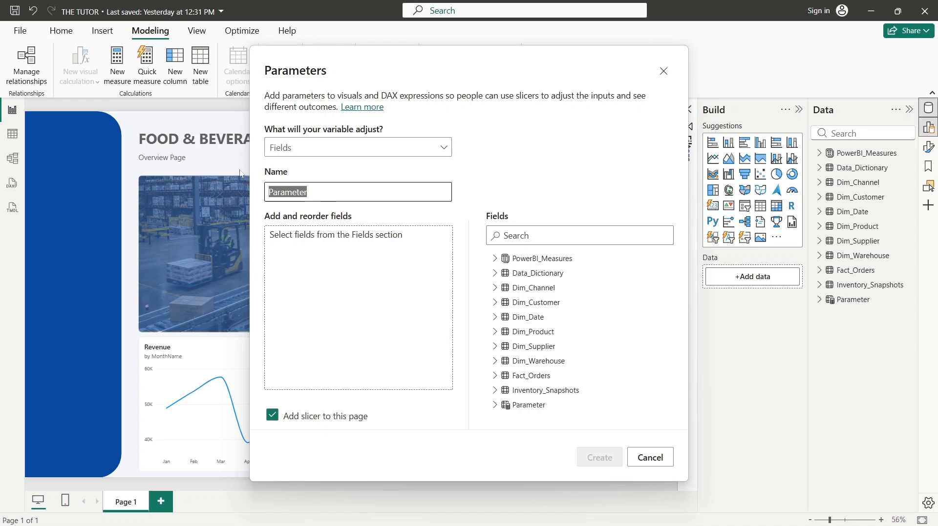
type("R")
type("P")
left_click(549, 236)
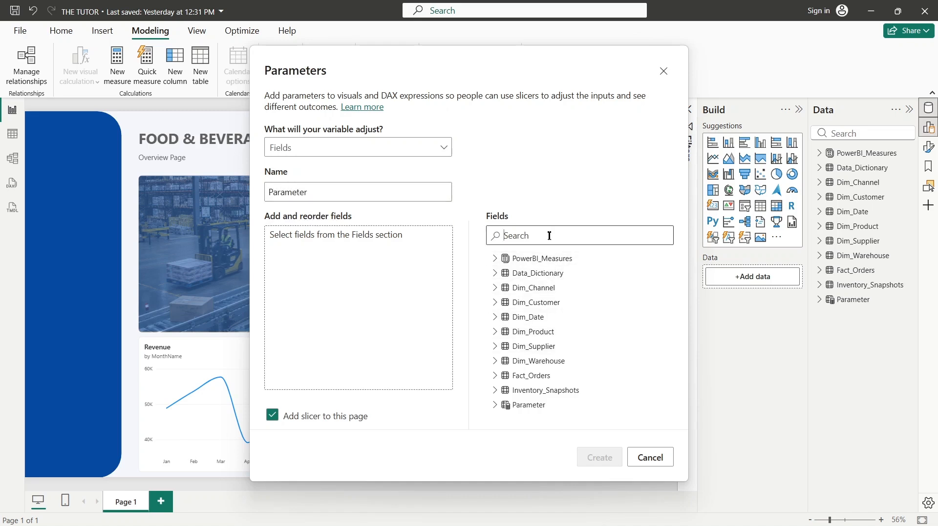
double_click(426, 192)
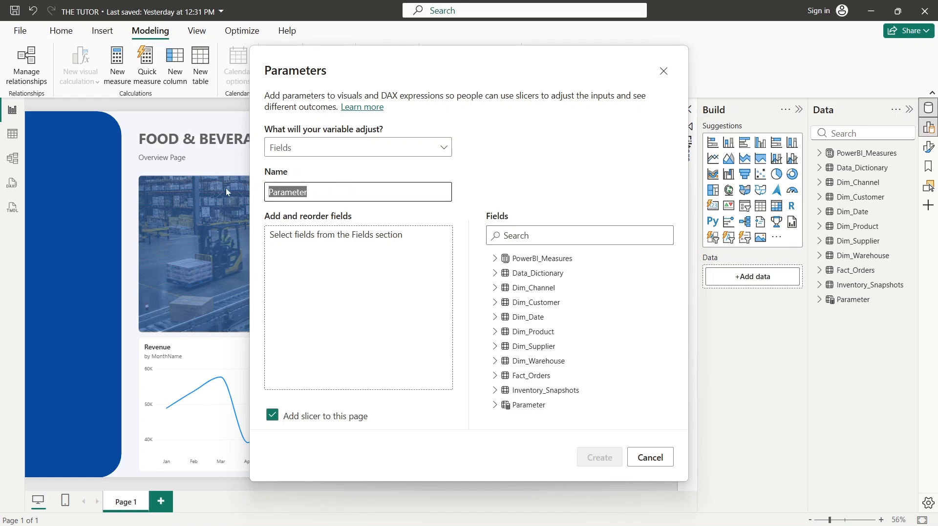
type("Fields")
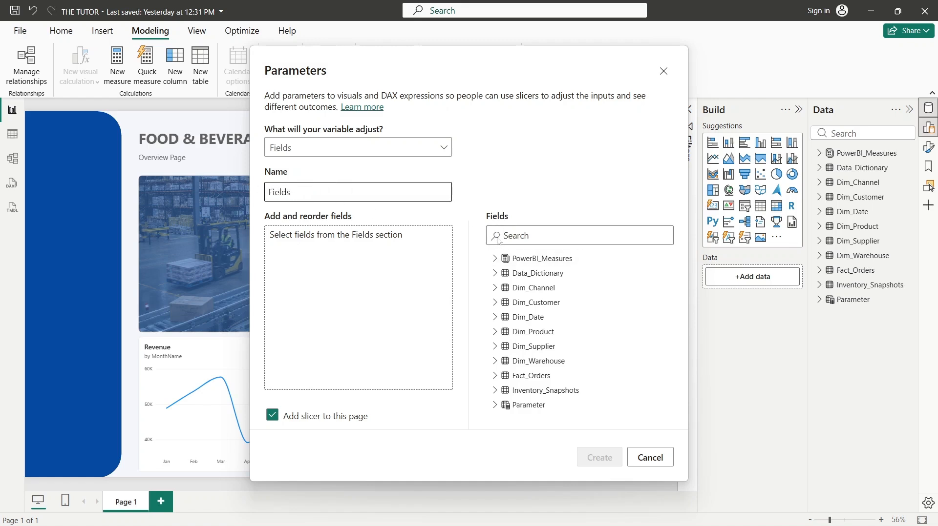
- Add Channel from Fact_Orders and Category from Dim_Product to the parameter, and create it with a slicer on this page
left_click(507, 236)
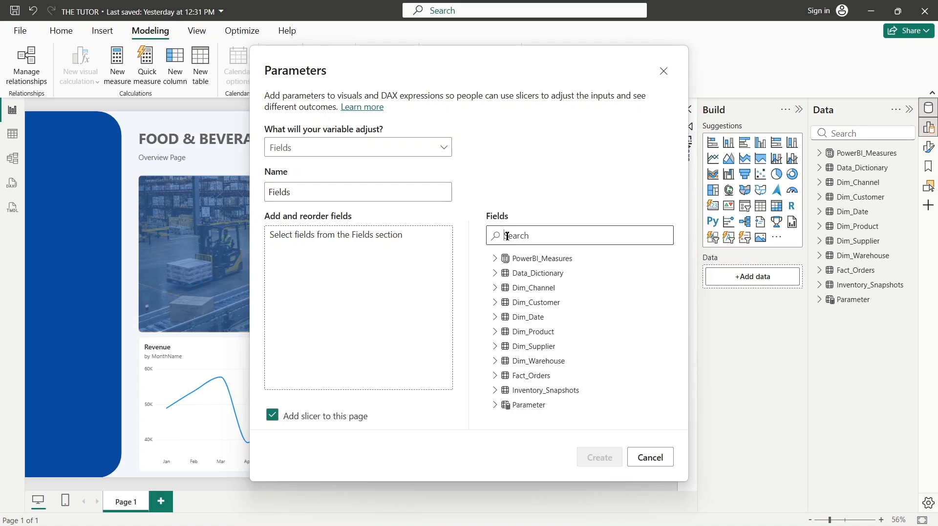
type("Chann")
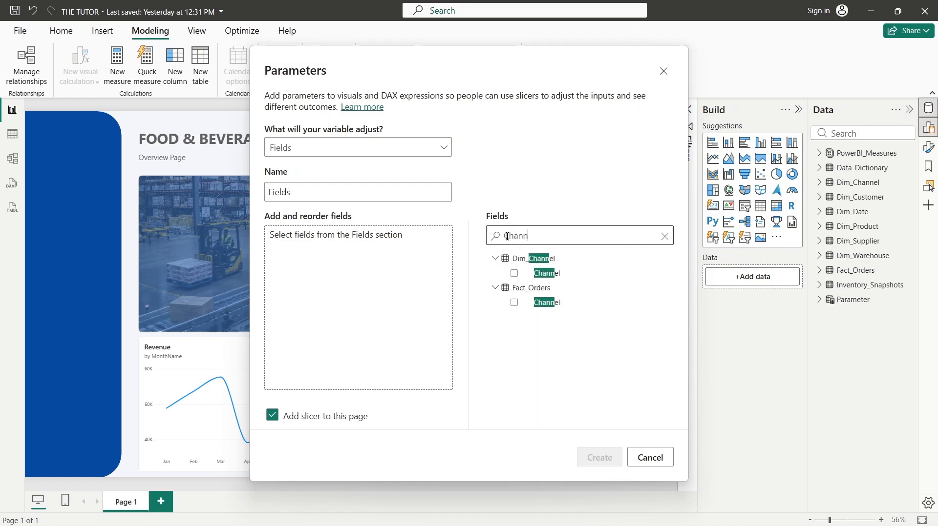
left_click(514, 302)
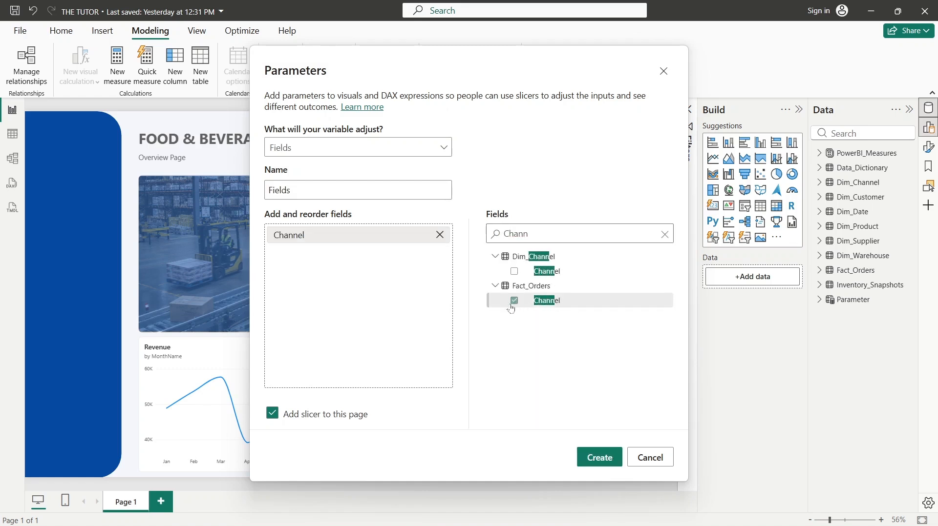
left_click(573, 240)
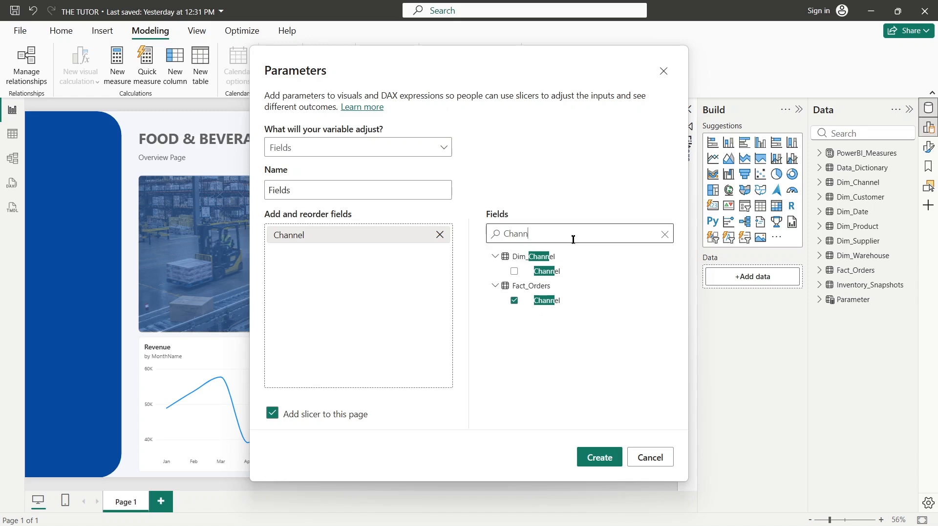
left_click(664, 235)
type("Category")
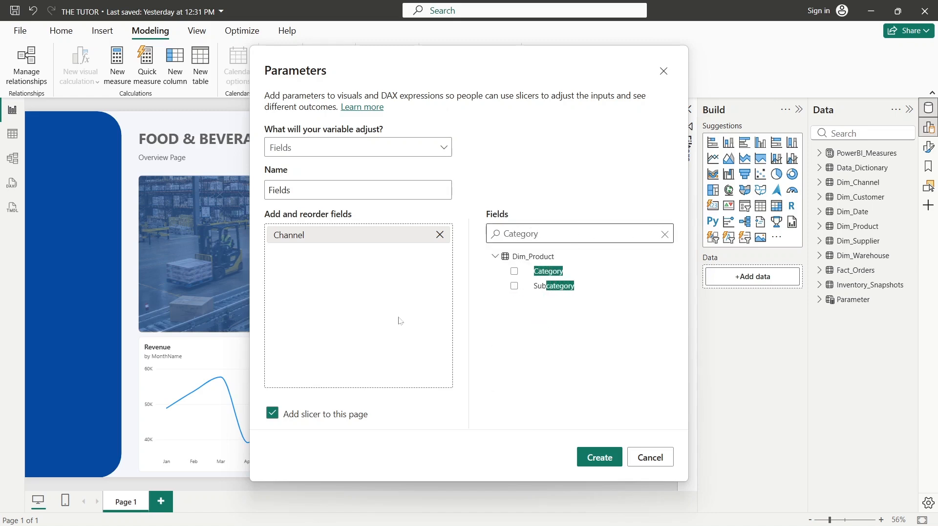
left_click(514, 271)
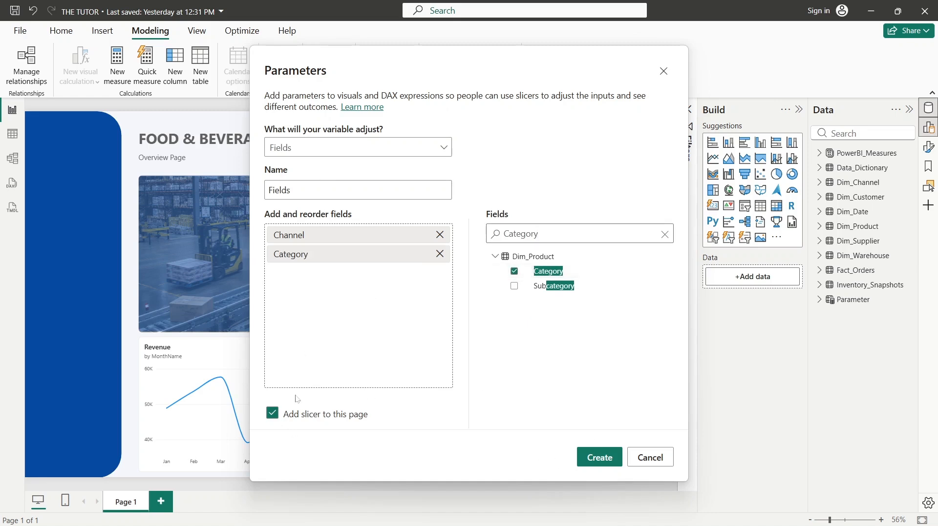
left_click(295, 190)
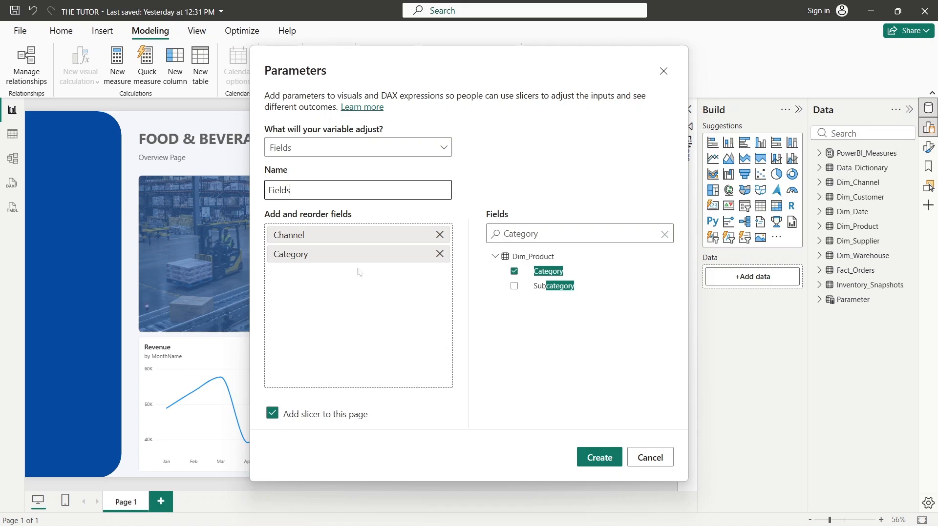
left_click(605, 459)
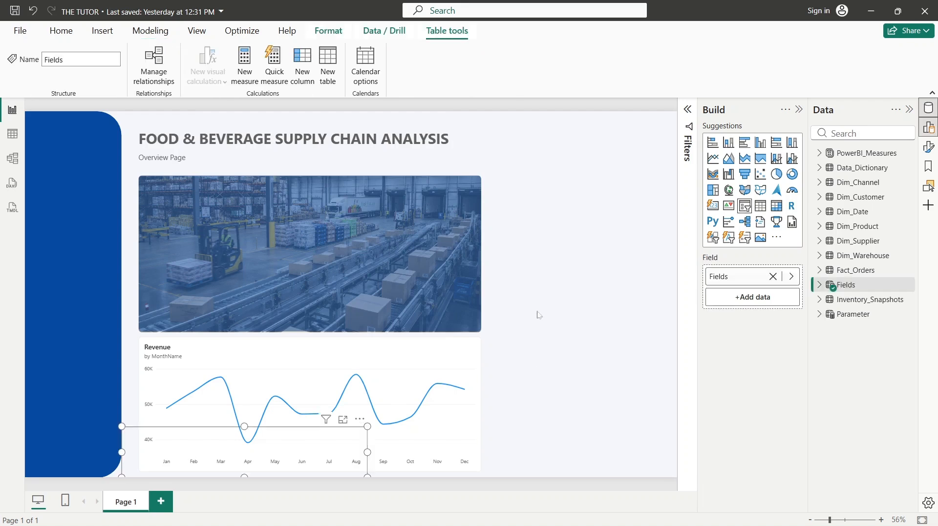
- Move the Fields slicer up beside the report title and reduce its height
left_click_drag(244, 427, 603, 156)
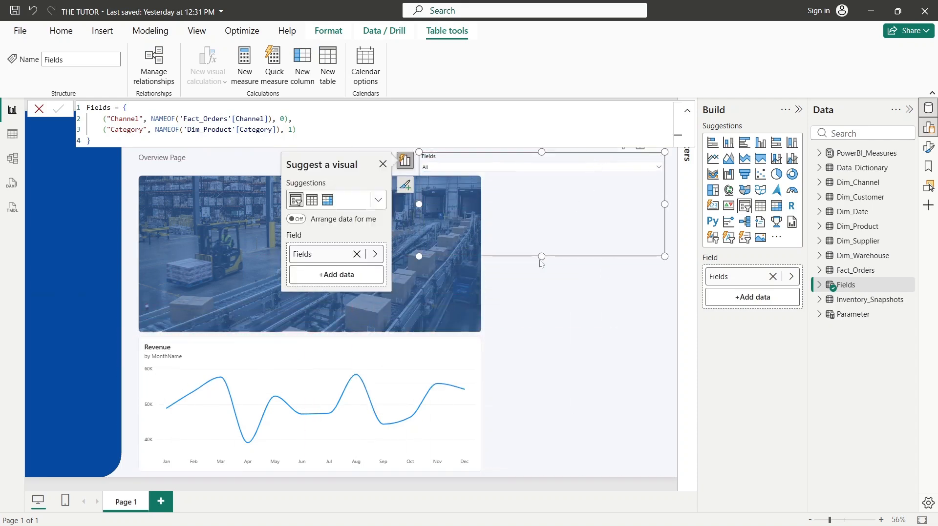
left_click(540, 260)
left_click_drag(540, 229, 544, 189)
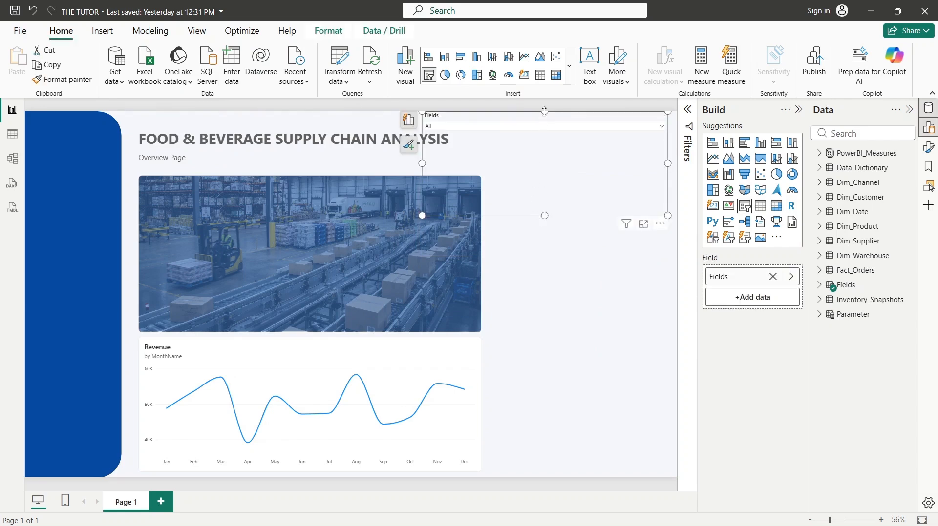
left_click_drag(544, 112, 545, 144)
left_click(423, 184)
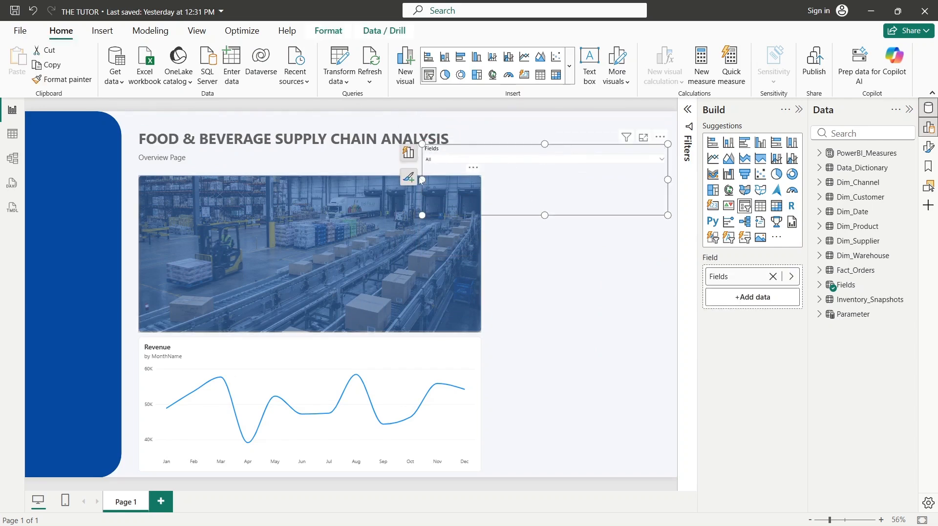
- Check the Fields slicer's options and shrink it to a compact dropdown near the page's upper-right corner
left_click(430, 164)
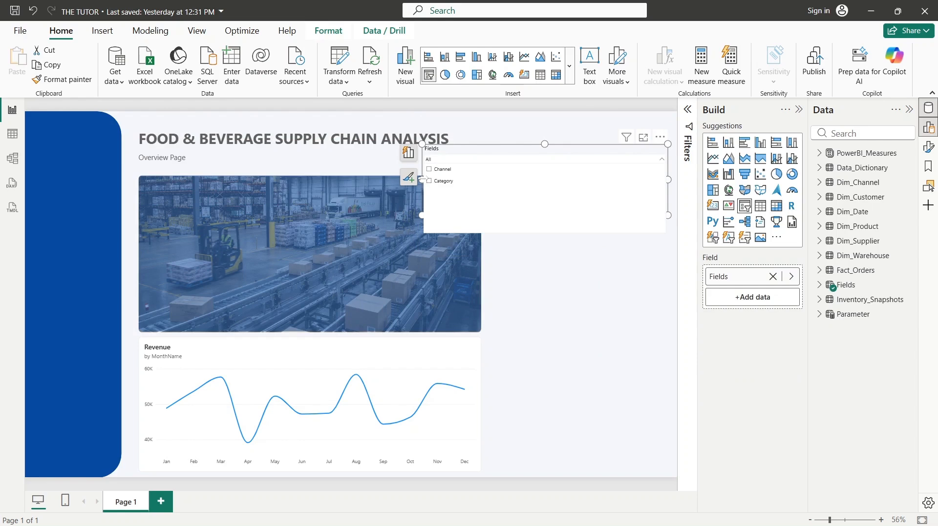
left_click_drag(432, 199, 640, 169)
left_click(581, 155)
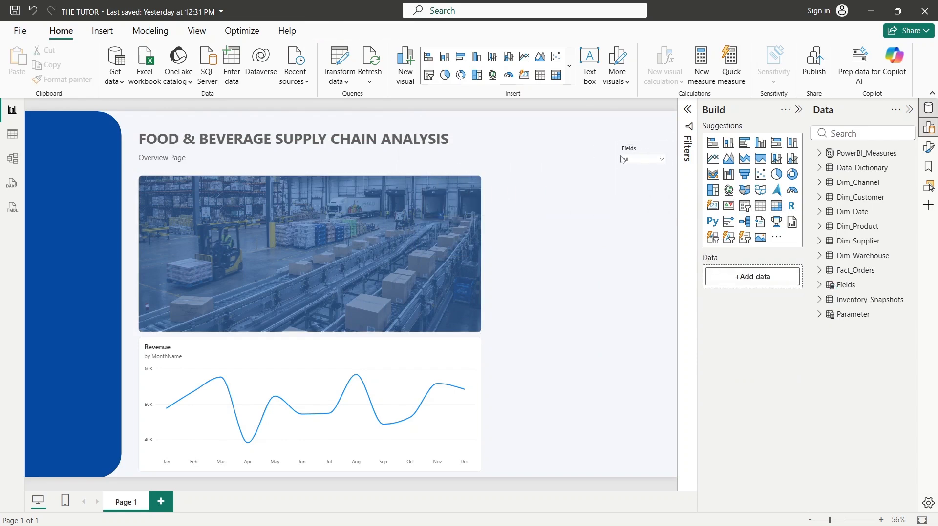
left_click(637, 155)
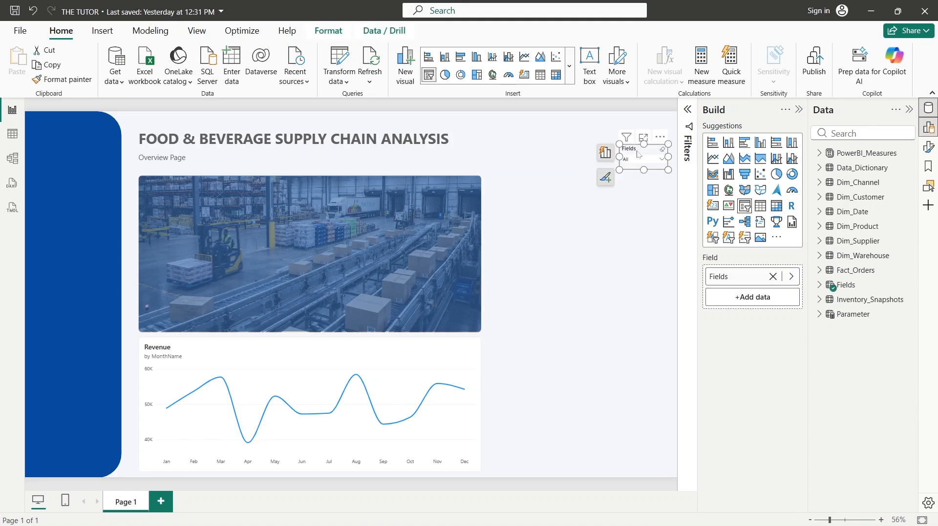
left_click(605, 153)
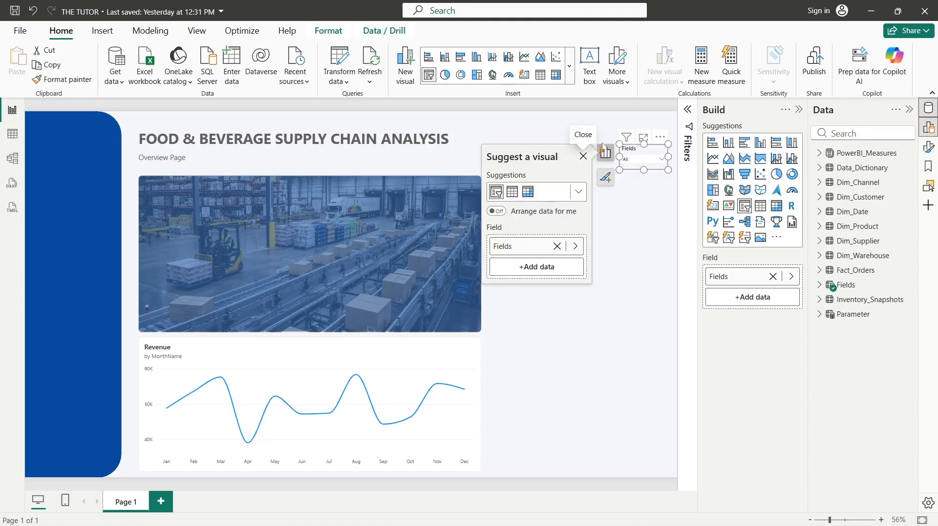
left_click(611, 110)
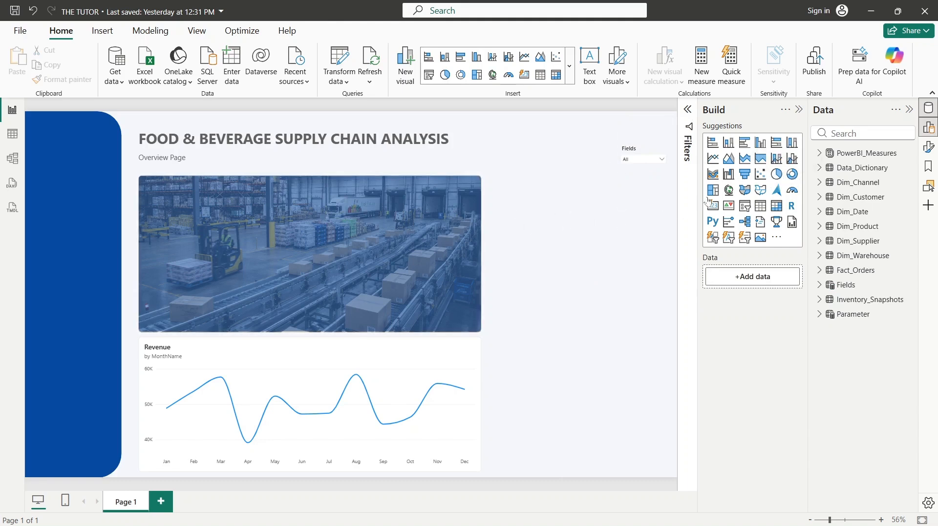
- Insert a donut chart and fit it into the blank area beside the warehouse image, under the Fields slicer
left_click(792, 174)
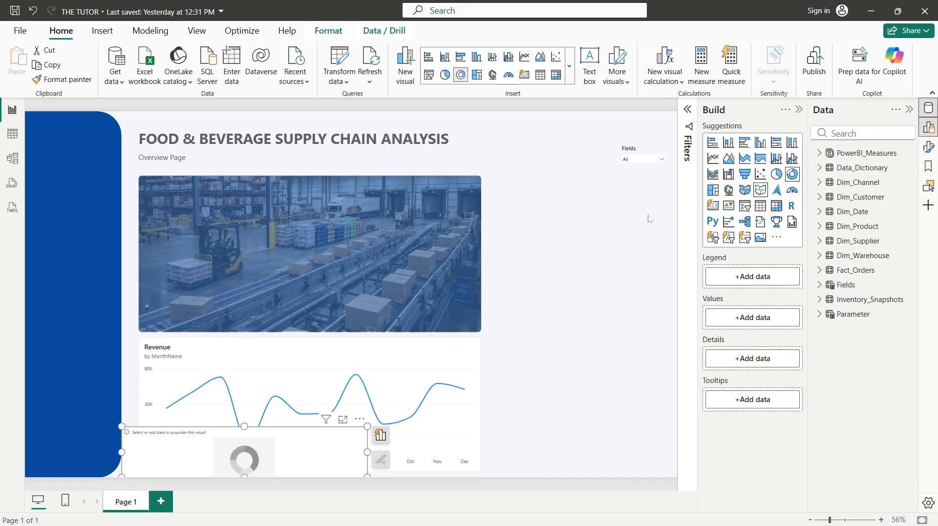
left_click_drag(318, 430, 596, 185)
left_click_drag(424, 201, 490, 200)
left_click_drag(578, 226, 576, 332)
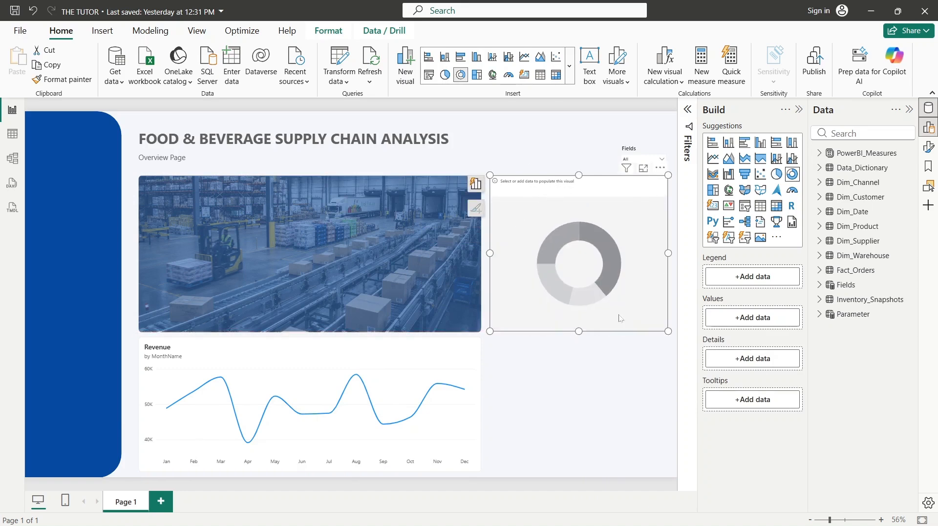
left_click_drag(583, 334, 580, 325)
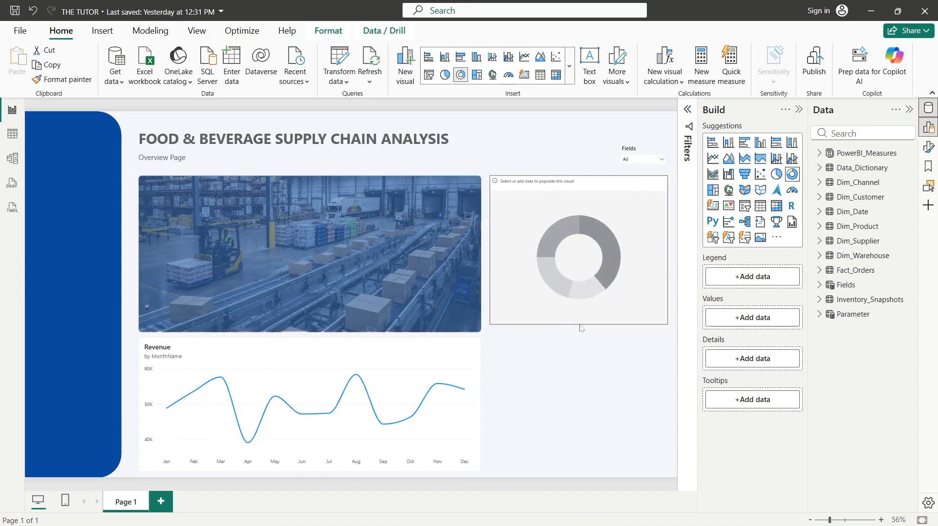
- Use the Fields parameter as the donut chart's legend
left_click(630, 149)
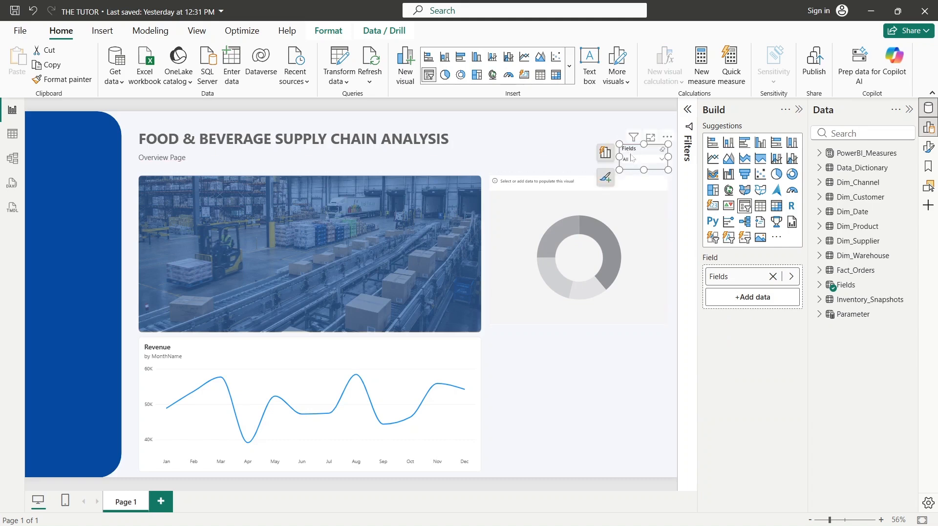
left_click(575, 187)
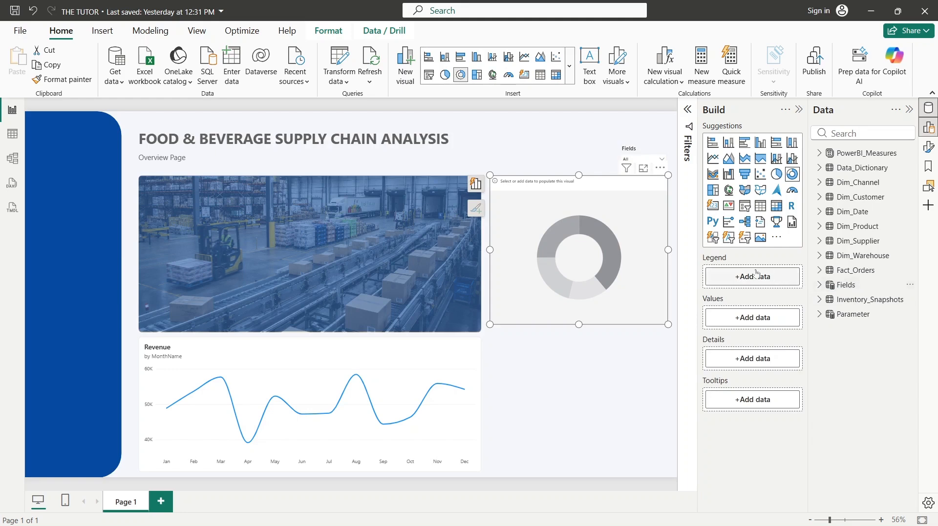
left_click(820, 285)
left_click(820, 285)
left_click(820, 286)
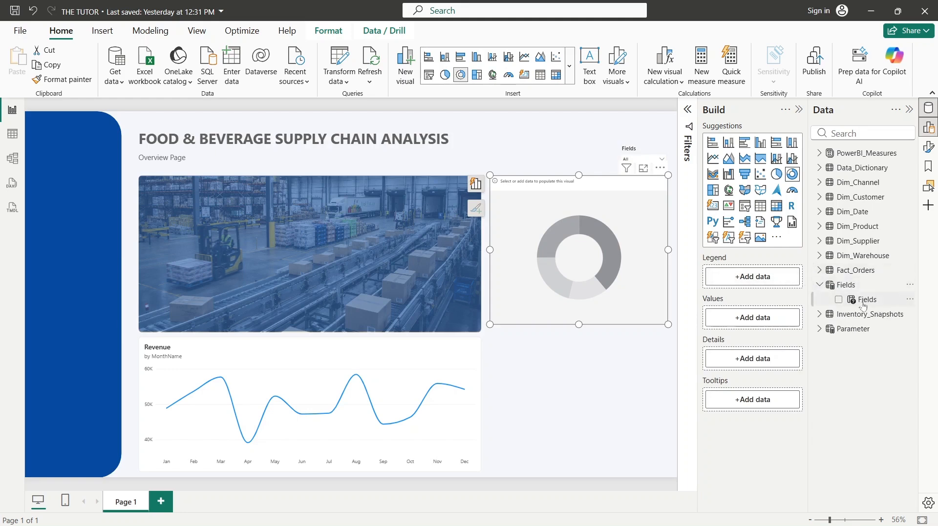
left_click_drag(862, 300, 754, 283)
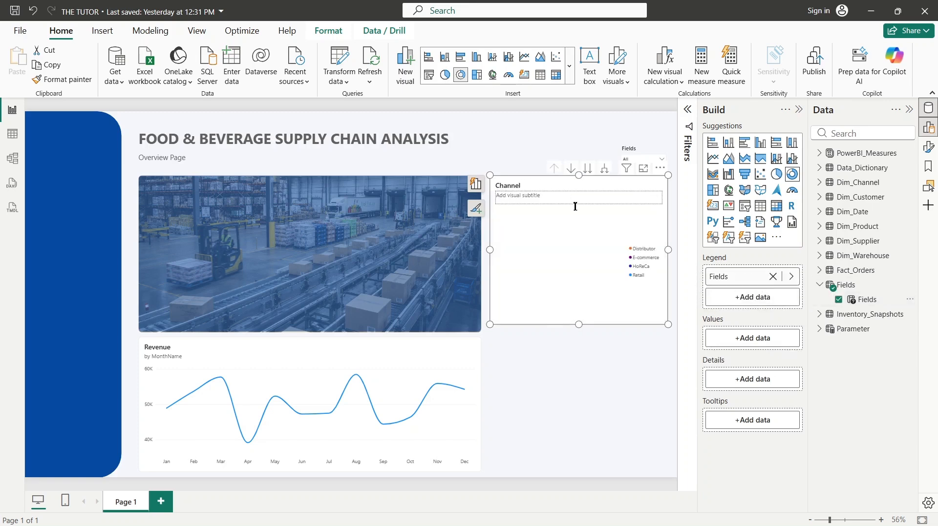
- Add the Revenue measure from PowerBI_Measures as the donut chart's values
left_click(752, 342)
type("revenue")
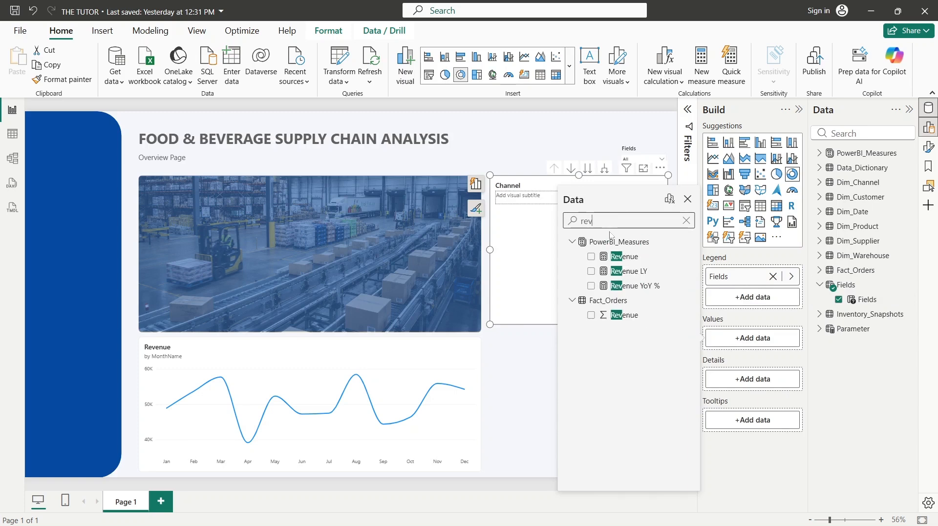
left_click(590, 257)
left_click(521, 362)
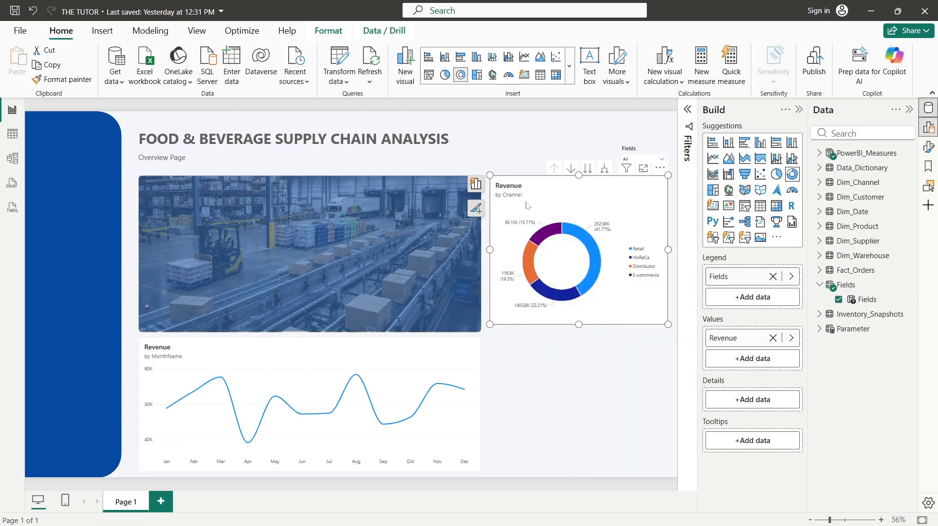
left_click(586, 373)
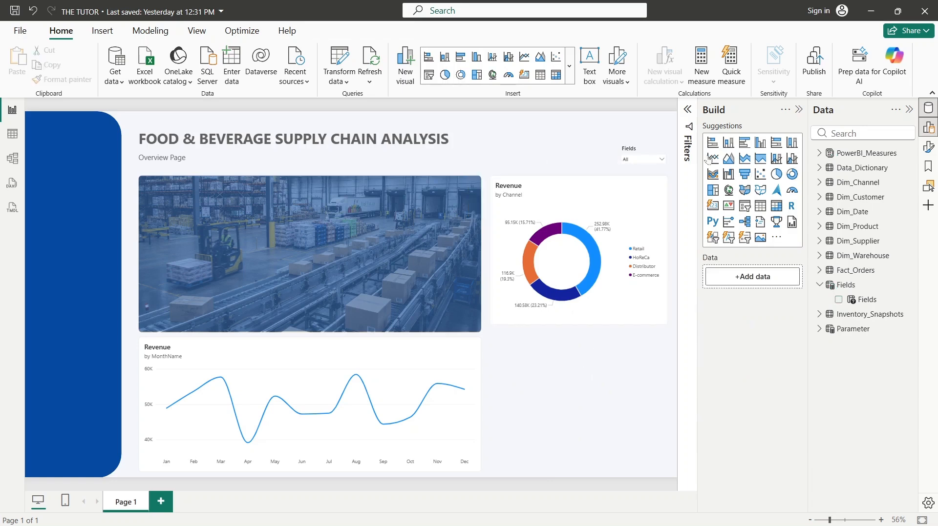
- Insert a stacked bar chart under the donut chart, matching the donut's width and the line chart's height
left_click(712, 142)
left_click_drag(175, 384, 542, 373)
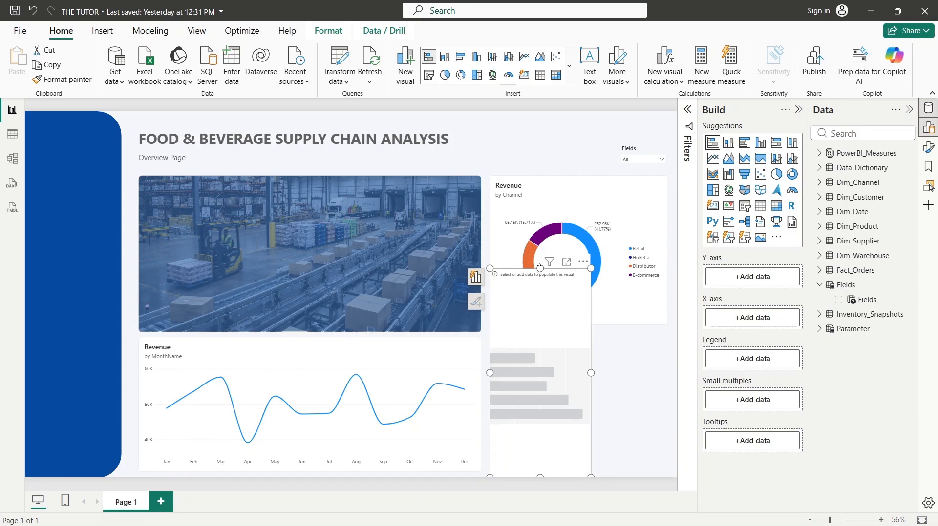
left_click_drag(540, 268, 539, 337)
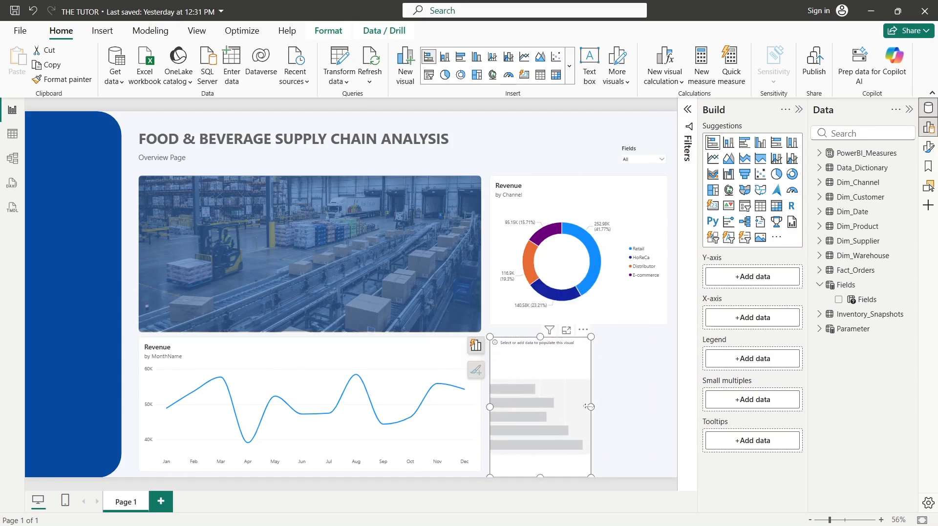
left_click_drag(590, 407, 668, 407)
left_click_drag(579, 477, 579, 472)
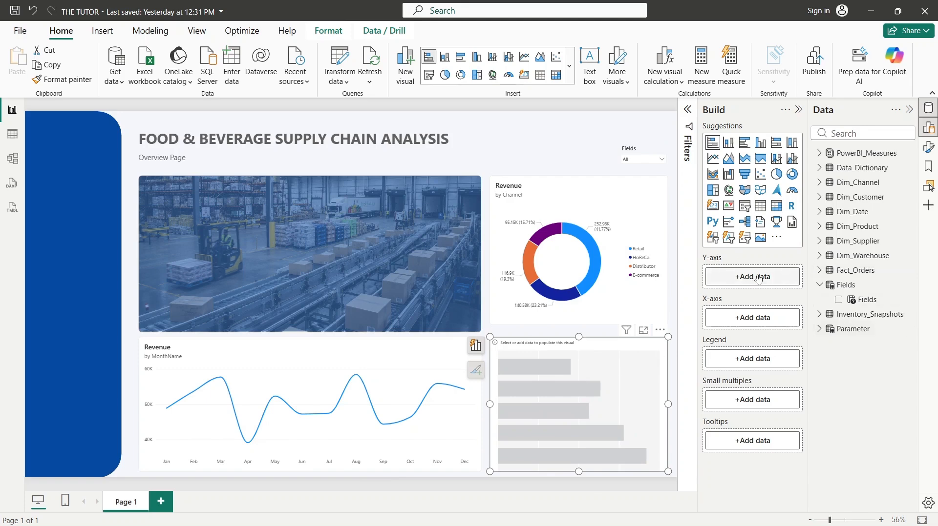
- Put the Fields parameter on the bar chart's Y-axis and the OTIF % measure on its X-axis
left_click_drag(862, 301, 760, 289)
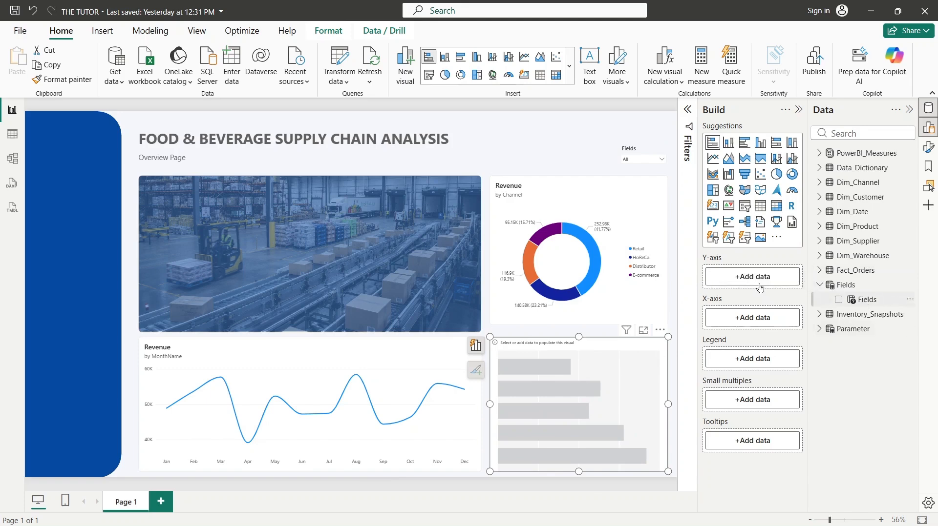
left_click(751, 338)
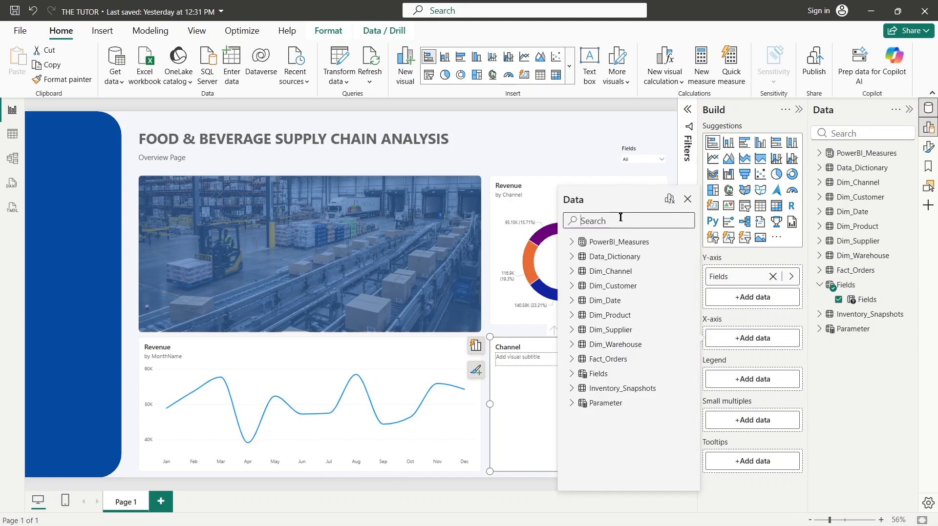
type("otif")
left_click(591, 256)
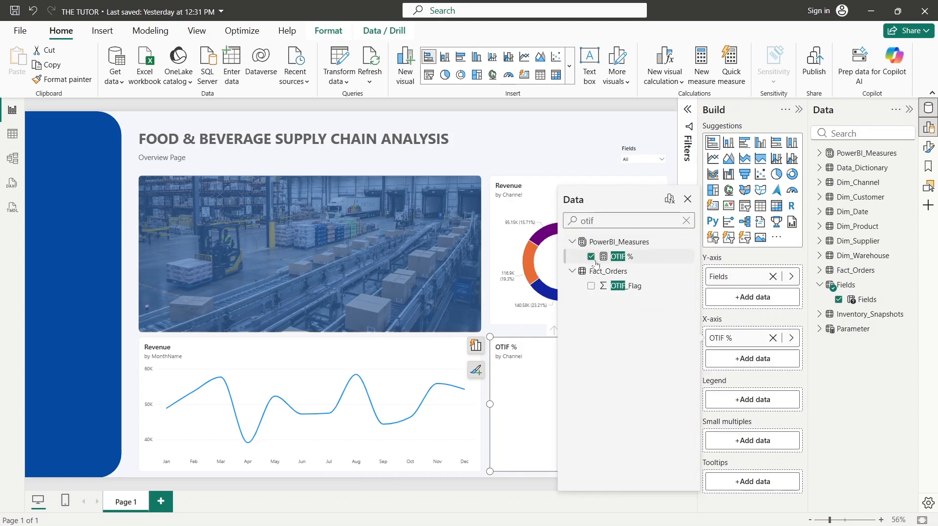
left_click(687, 199)
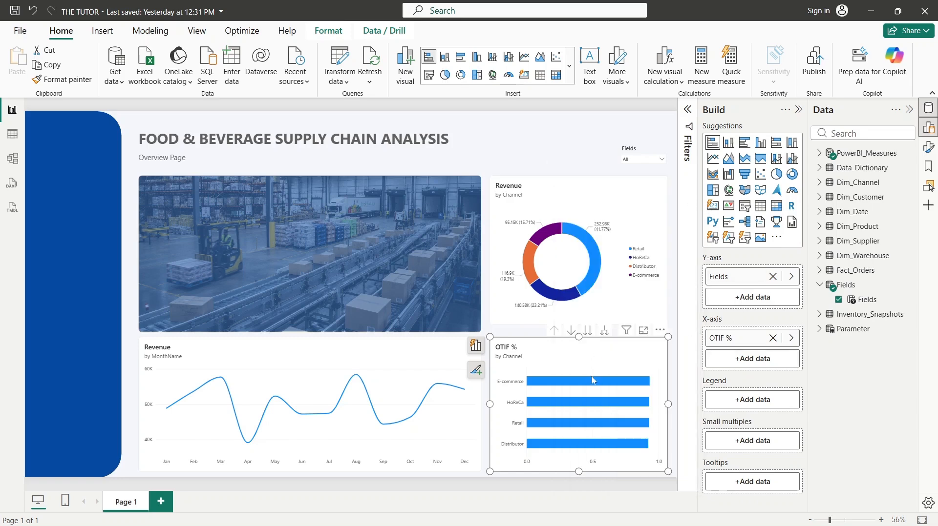
- Switch the Fields slicer from Channel to Category so both charts break down by category
mouse_move(594, 382)
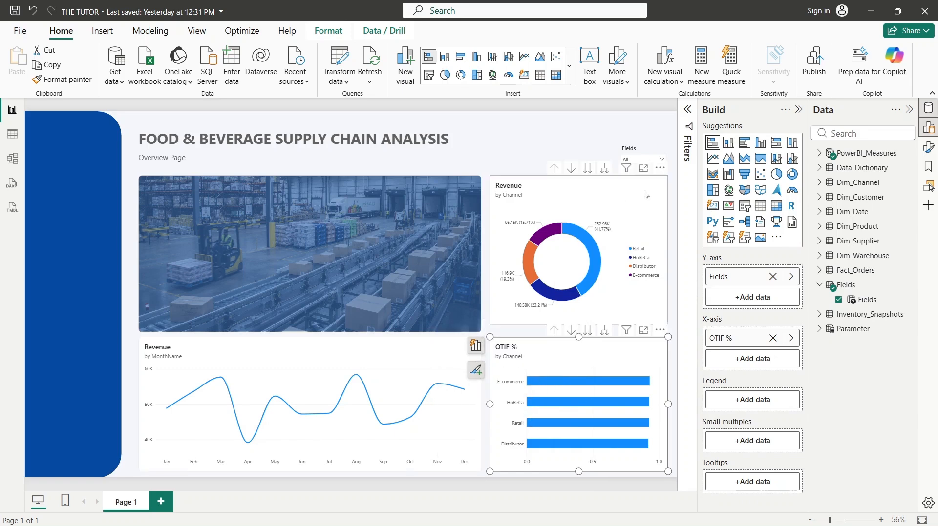
left_click(630, 159)
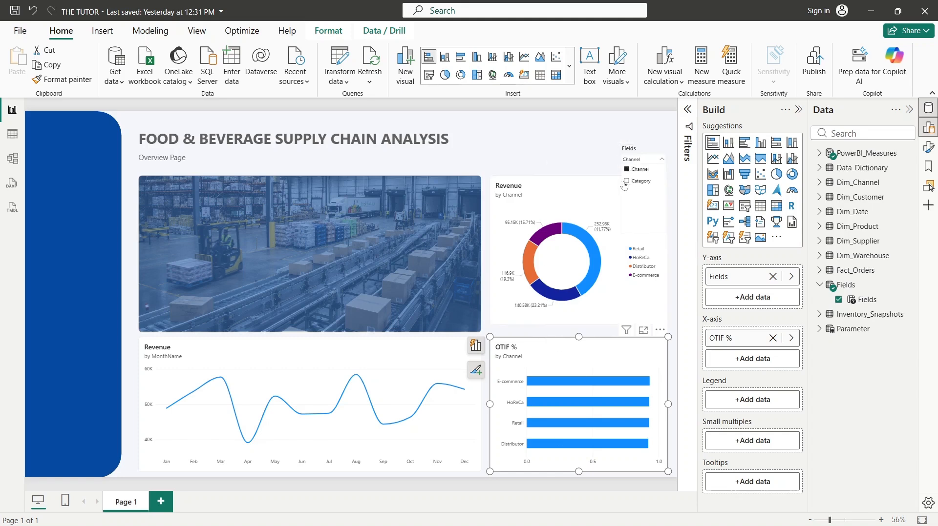
left_click(632, 182)
left_click(633, 151)
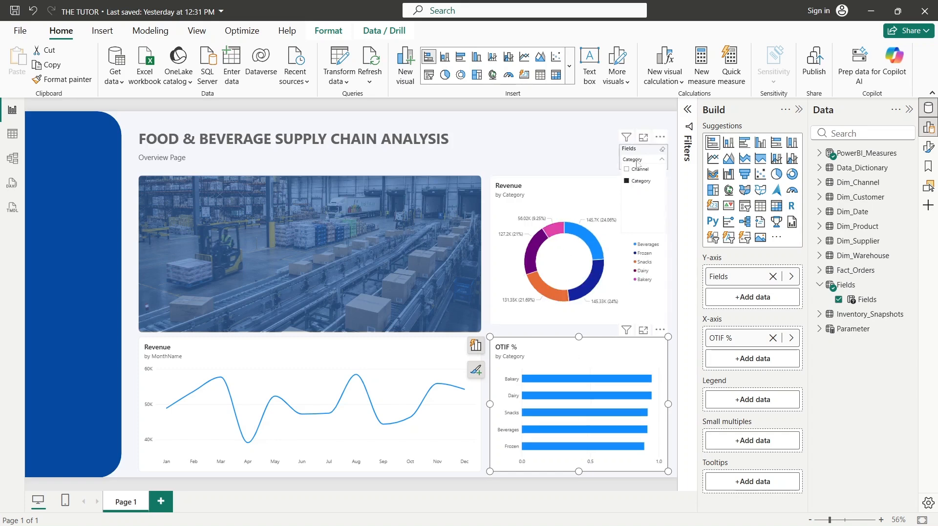
- Move the Fields slicer above the donut chart's left side and check the alignment of the donut and bar charts
left_click_drag(592, 150, 518, 141)
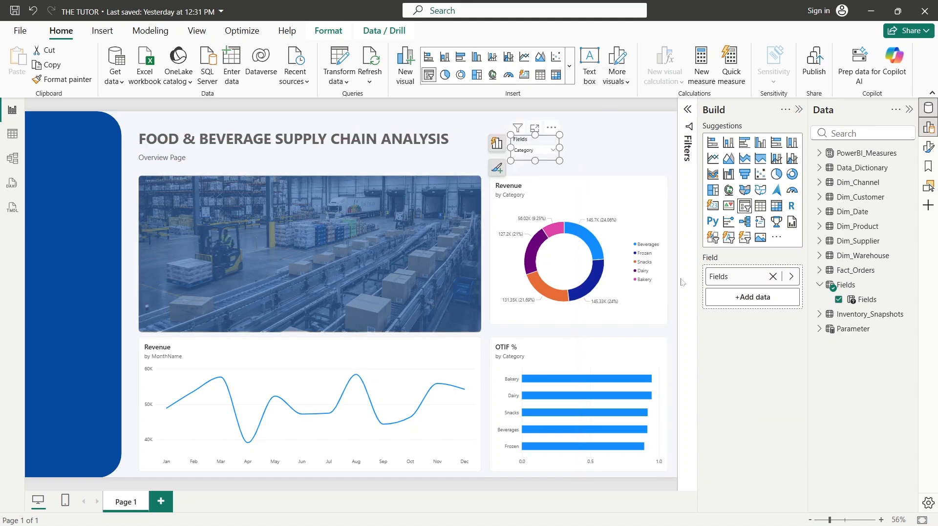
left_click(551, 355)
left_click(565, 321)
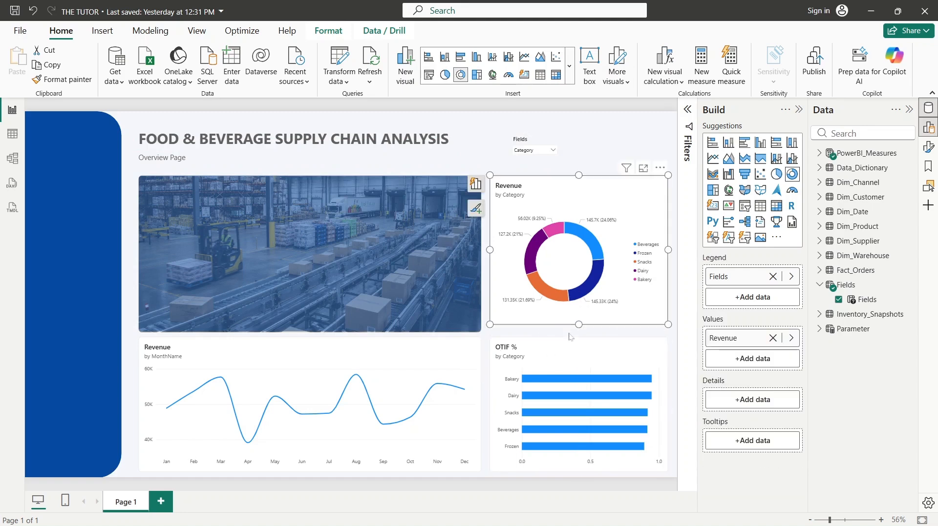
left_click(577, 345)
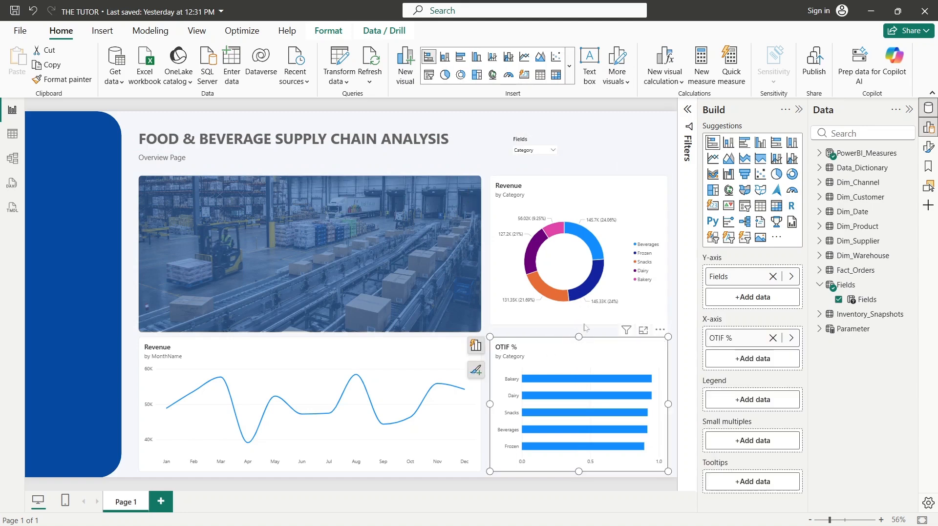
left_click(582, 324)
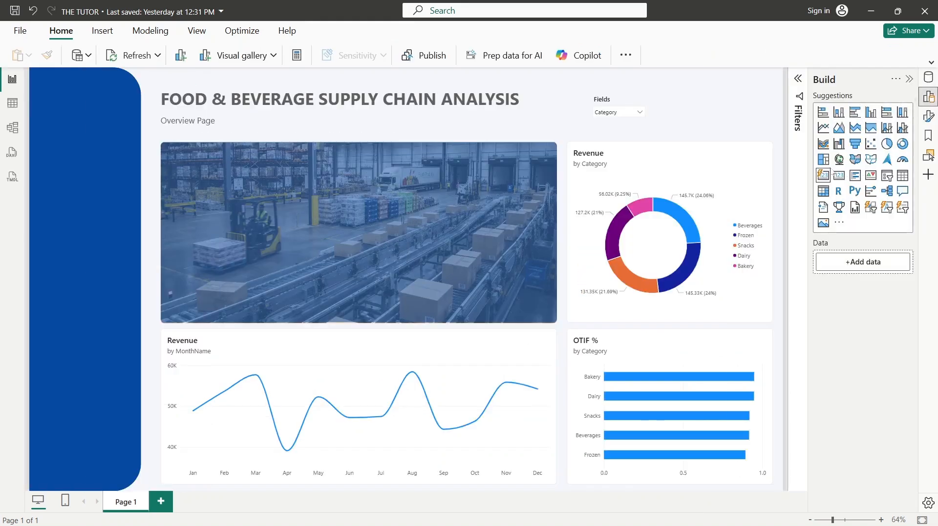
- Insert a new card visual and resize it into a wide box over the lower part of the warehouse image
left_click(825, 175)
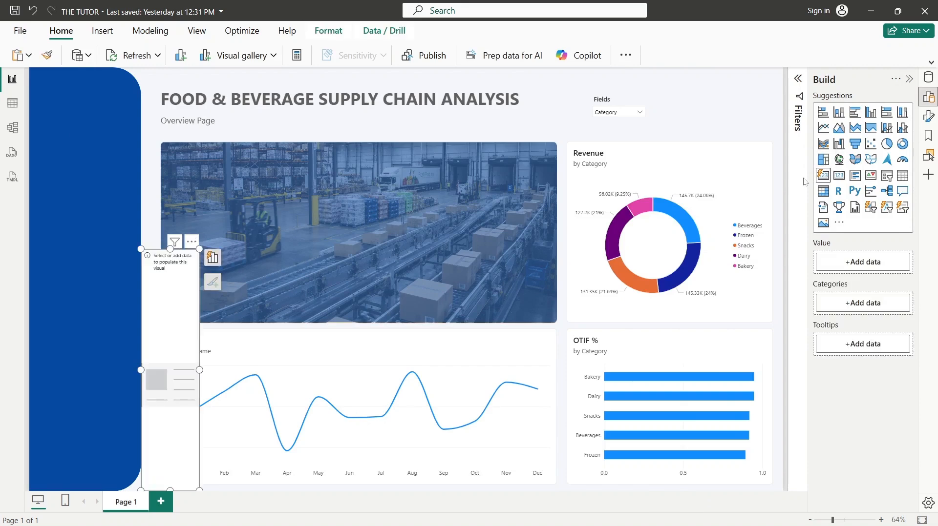
left_click_drag(183, 361, 217, 284)
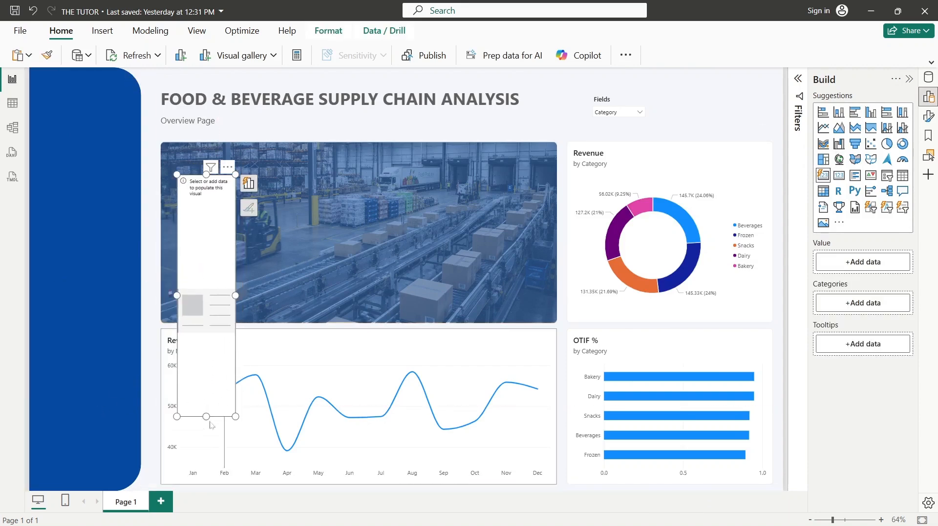
left_click_drag(206, 417, 230, 292)
left_click_drag(239, 246, 540, 263)
mouse_move(437, 259)
left_mouse_down()
mouse_move(417, 263)
mouse_move(433, 276)
left_mouse_up()
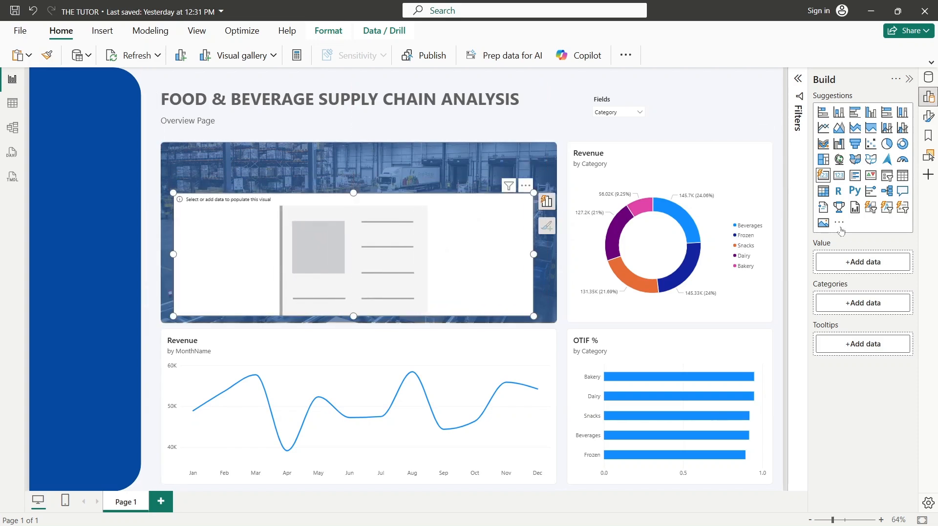
- Search the data for "revenue" and add the Revenue column from Fact_Orders to the new card's values
left_click(863, 263)
left_click(723, 145)
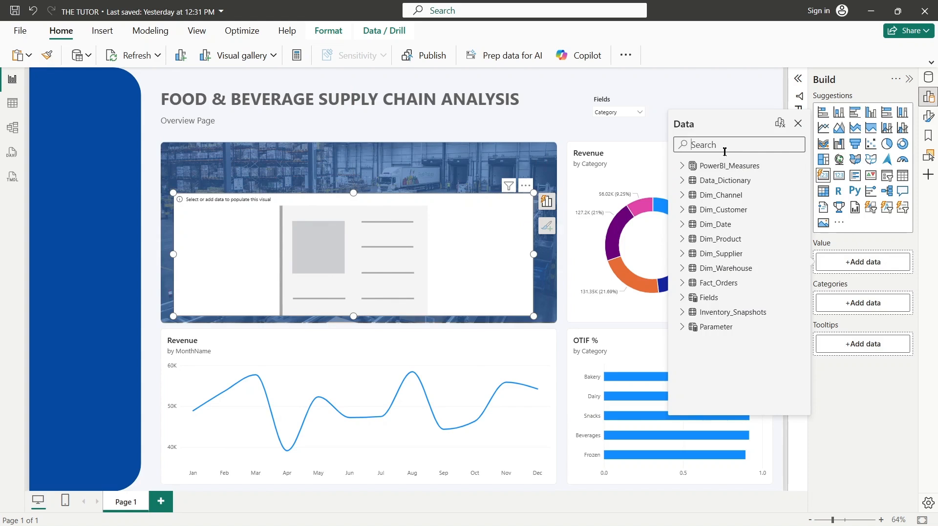
type("revue")
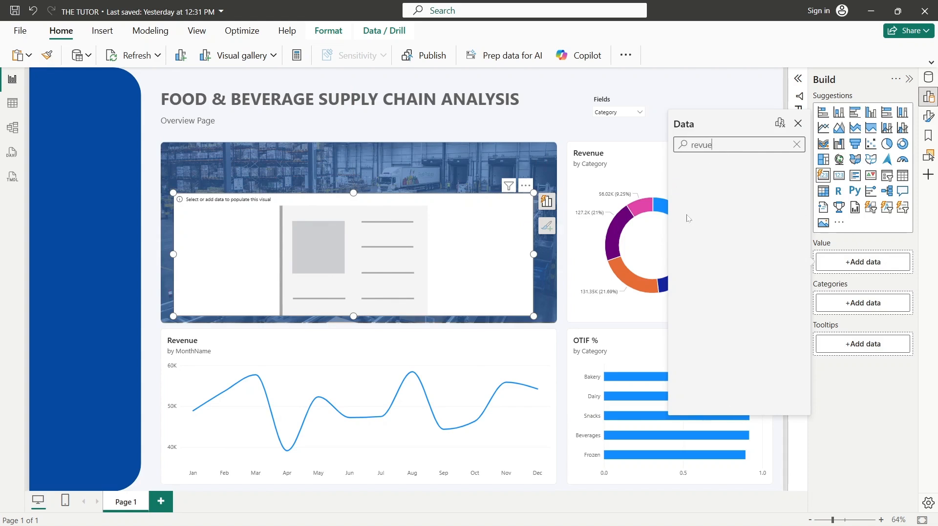
key("BackSpace")
key("BackSpace")
type("enue")
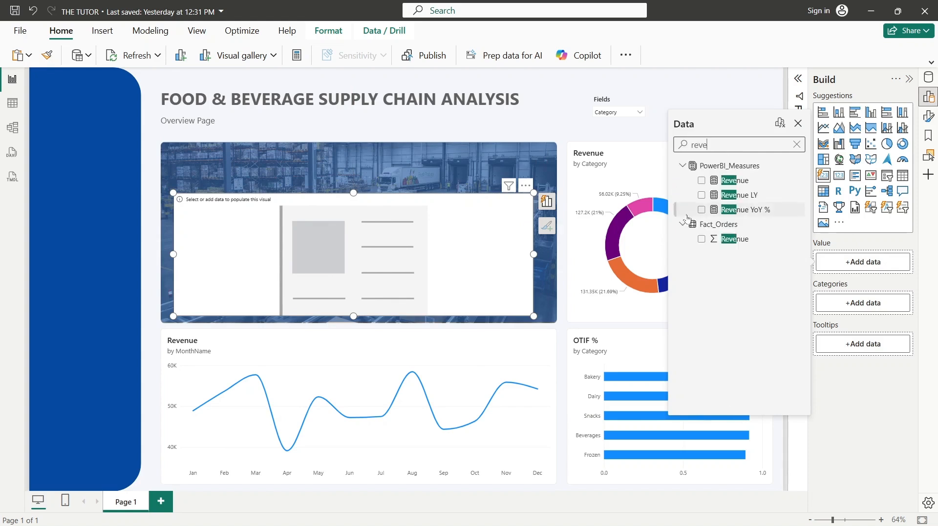
left_click(701, 240)
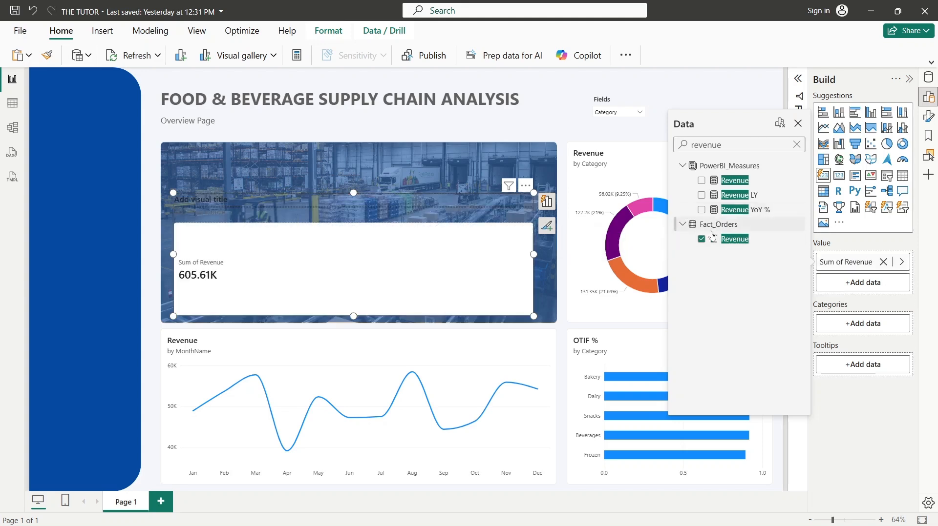
- Search for "gross" and add the Gross Profit measure from PowerBI_Measures to the card's values
left_click(796, 145)
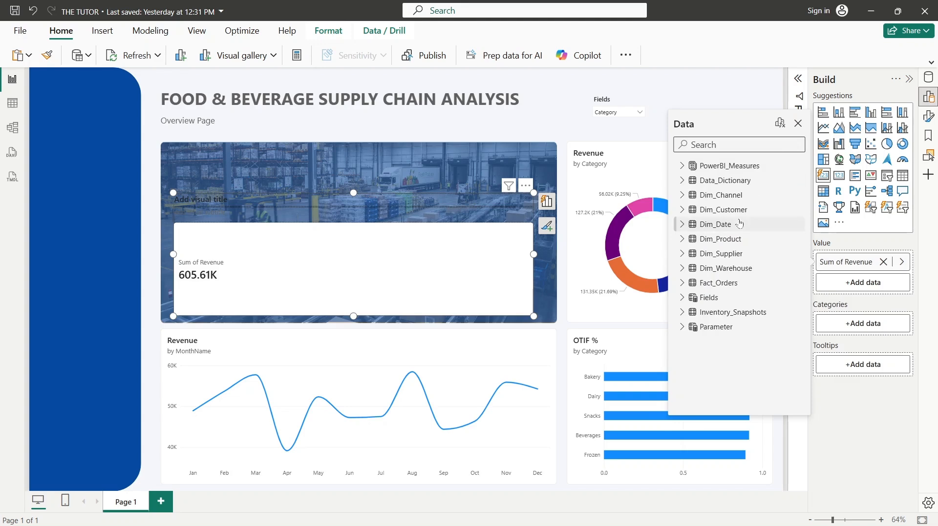
type("gross")
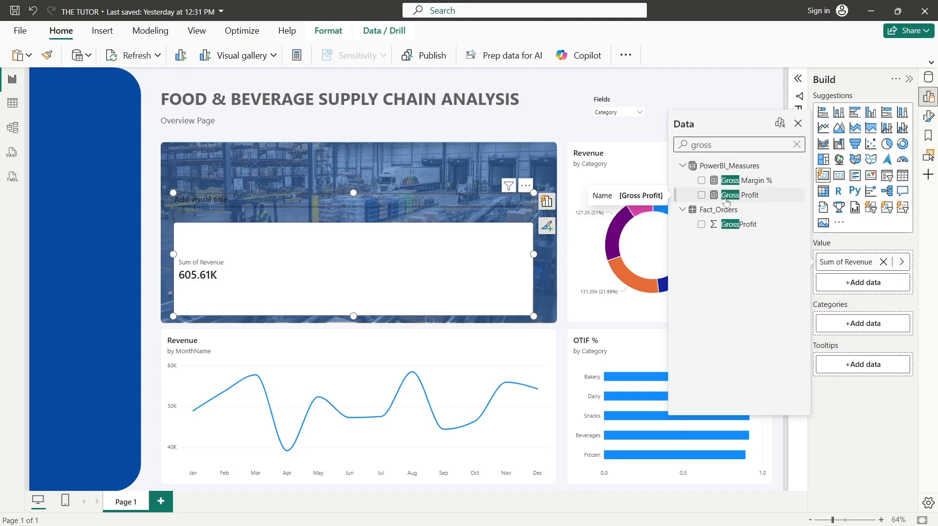
left_click(701, 195)
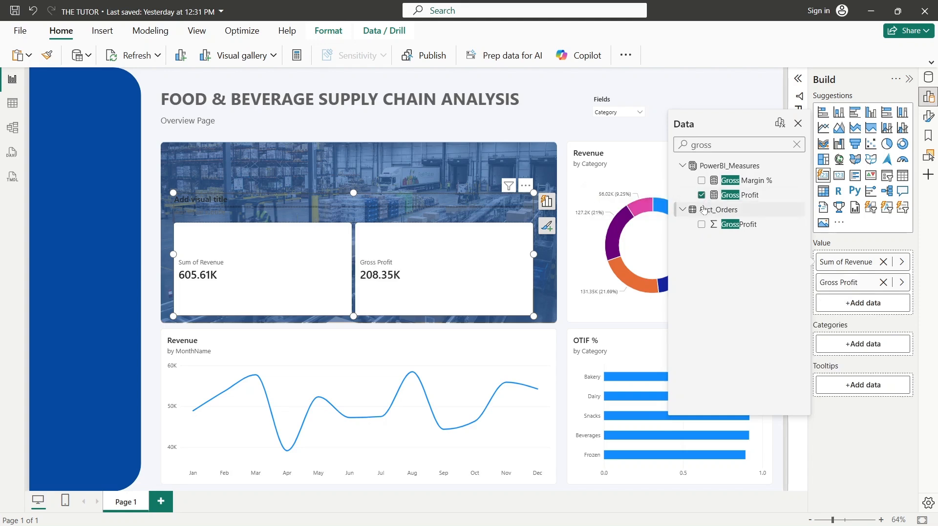
- Replace Sum of Revenue in the card with the Revenue measure from PowerBI_Measures and place it before Gross Profit
left_click(883, 262)
left_click(862, 282)
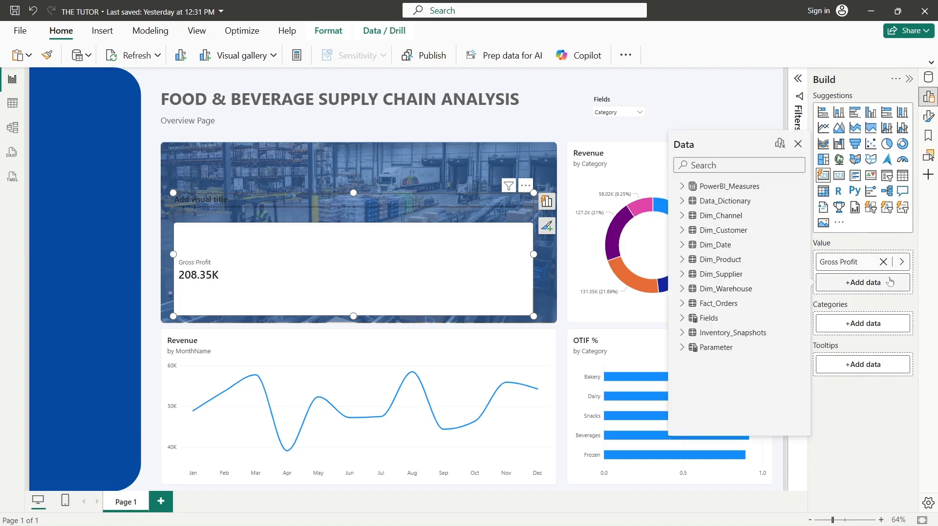
type("reve")
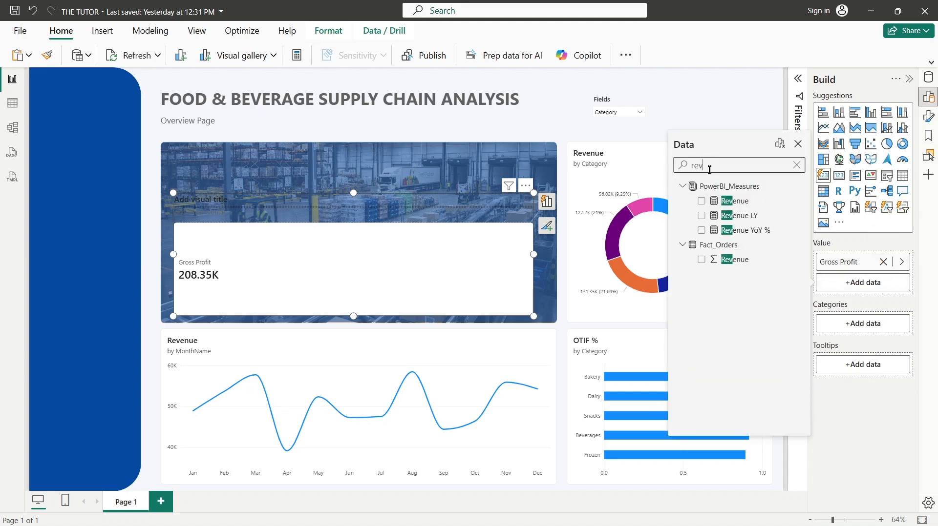
left_click(701, 201)
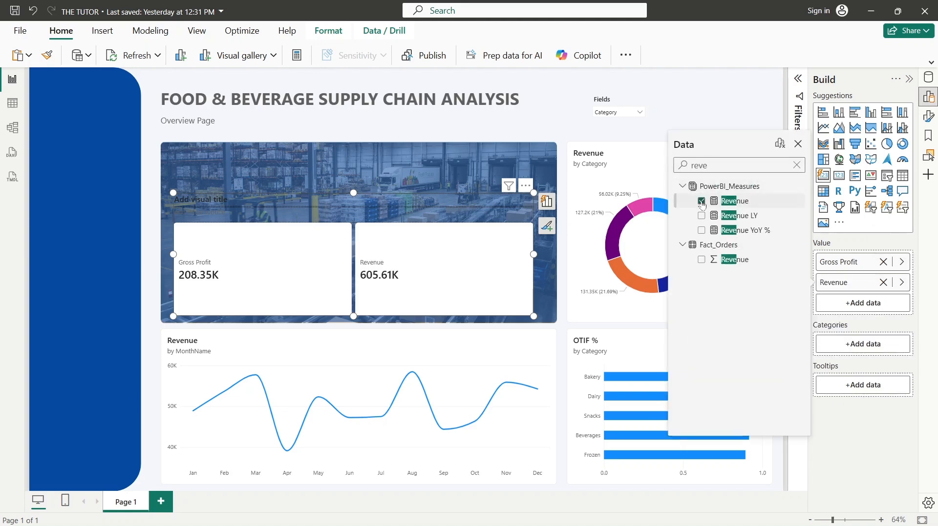
left_click(864, 270)
left_click_drag(863, 283, 861, 254)
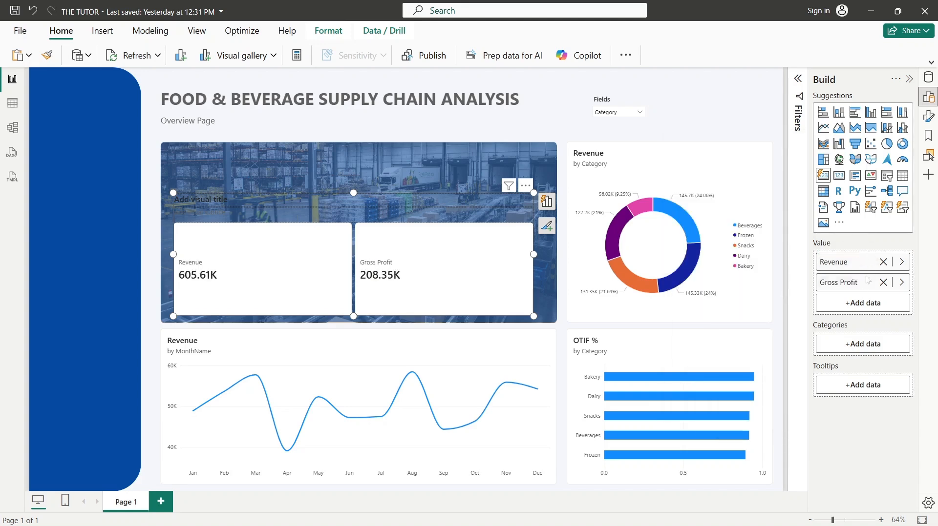
- Add the OTIF % and Stockout Rate measures from PowerBI_Measures to the card's values after Gross Profit
left_click(872, 304)
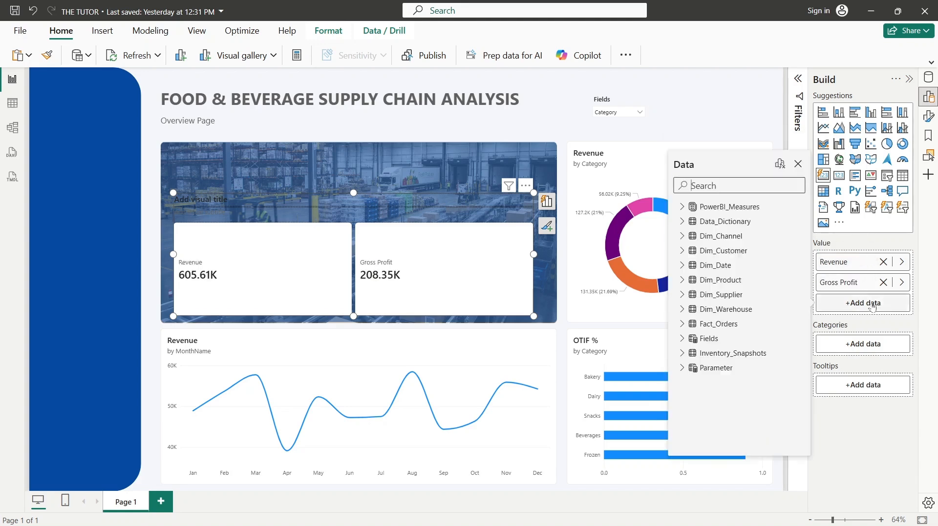
left_click(724, 183)
type("otif")
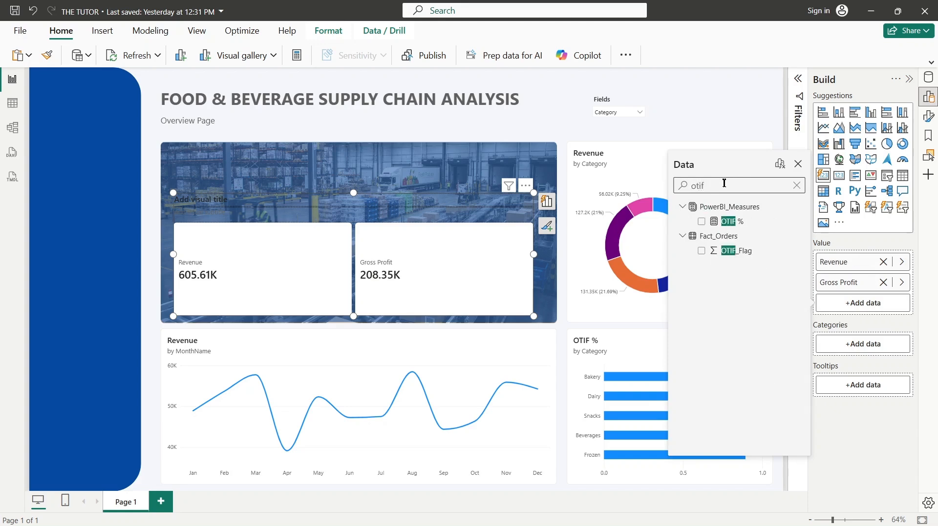
left_click(702, 221)
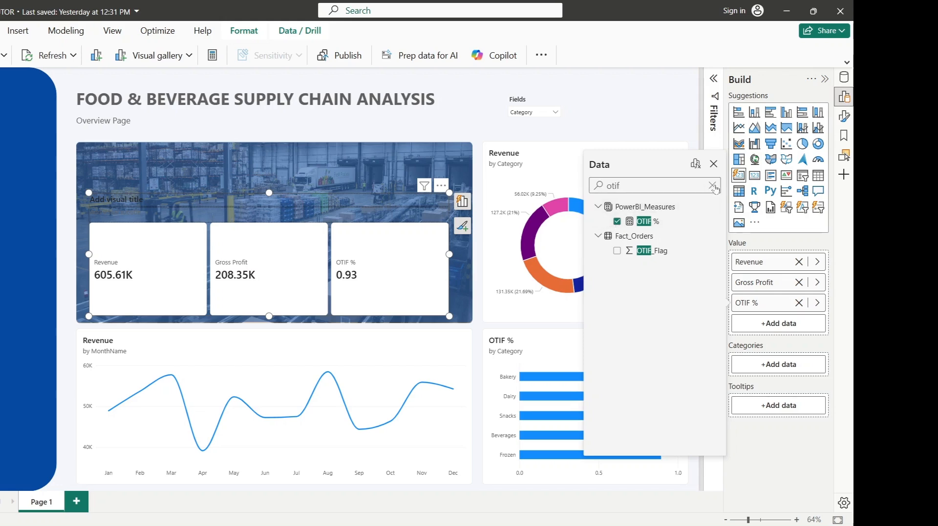
left_click(713, 185)
type("stock")
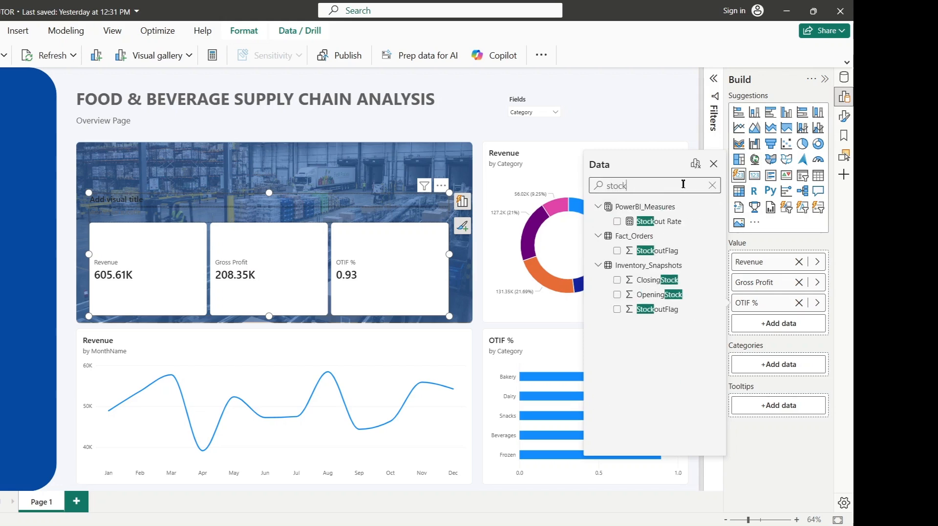
left_click(617, 222)
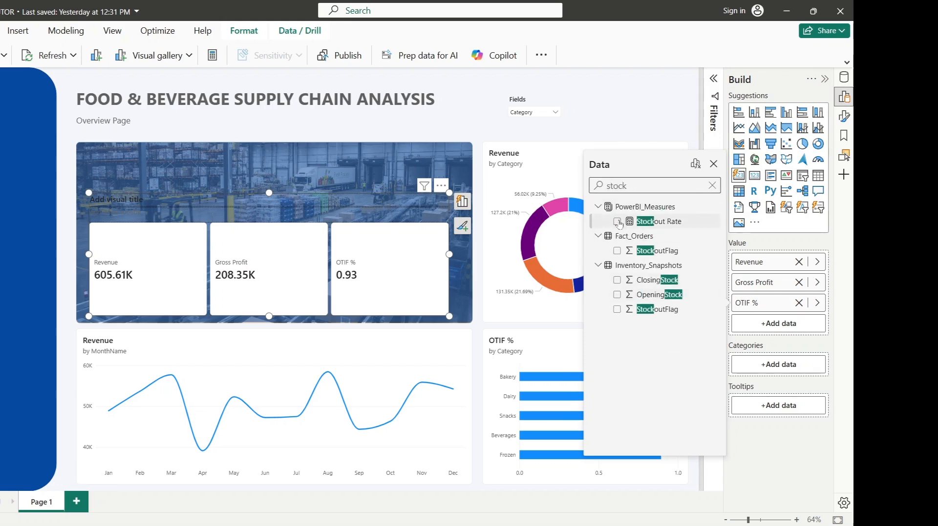
- Add the Quality Issue Rate measure to the card's values and close the data picker
left_click(713, 187)
type("qua")
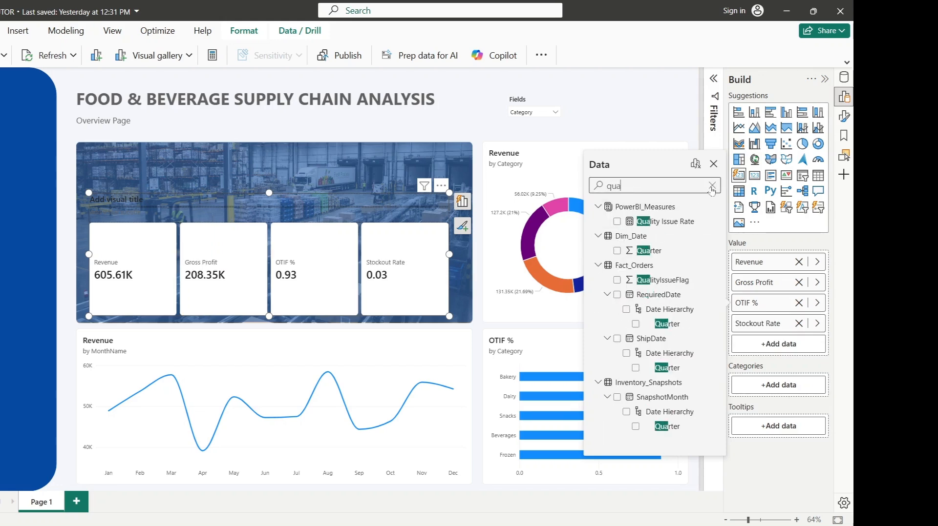
type("lity")
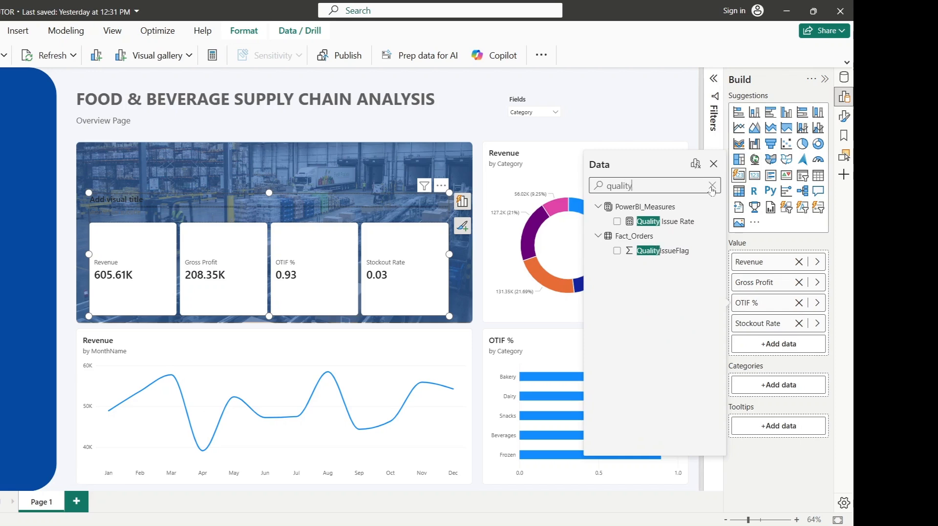
left_click(617, 222)
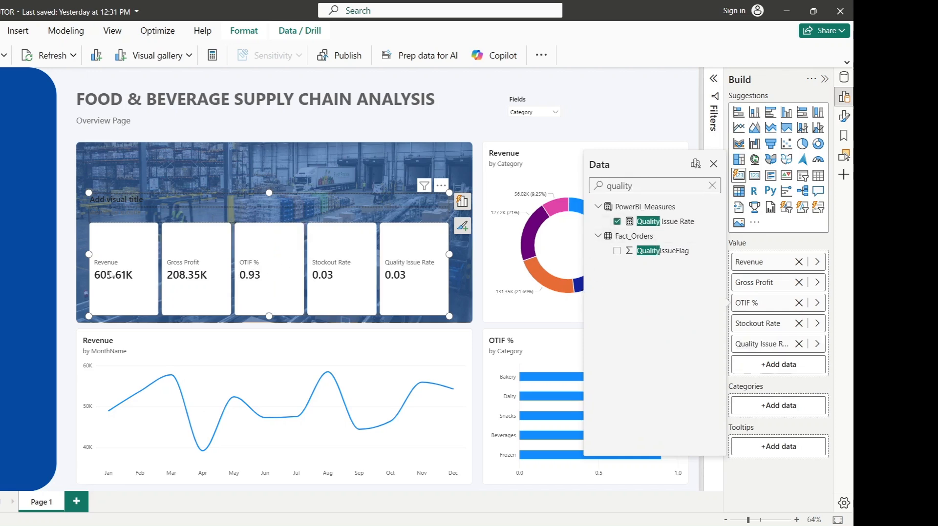
left_click(713, 164)
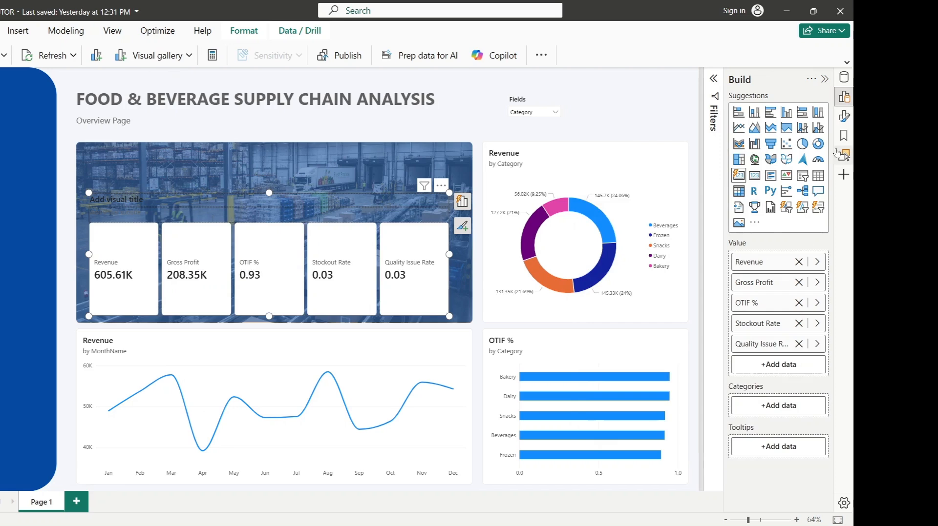
- Turn off the card visual's title and fit the five-card row across the lower half of the warehouse image
left_click(844, 116)
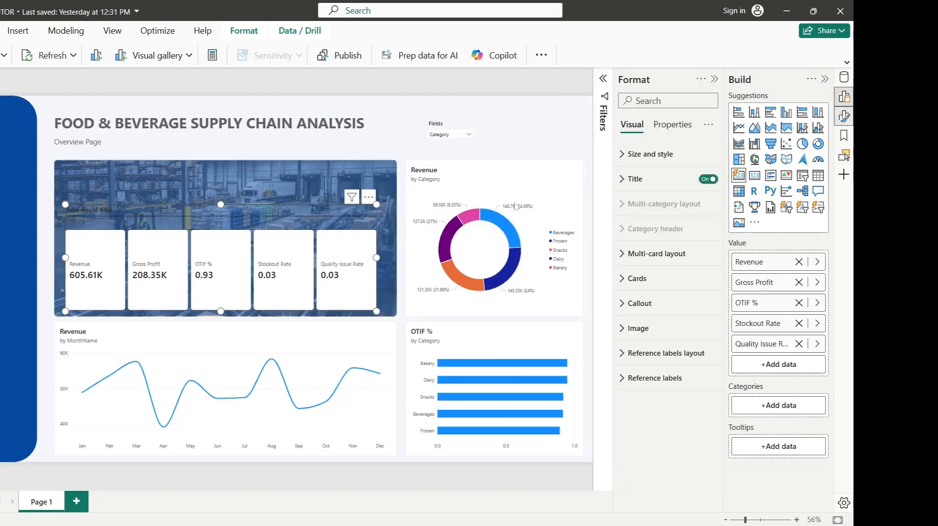
left_click(706, 180)
left_click_drag(220, 204, 220, 239)
left_click_drag(387, 282, 387, 282)
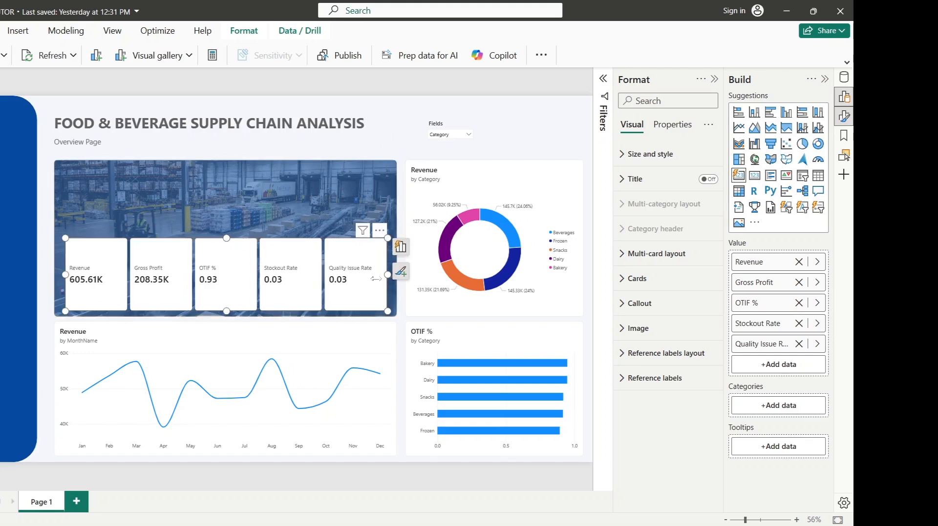
mouse_move(226, 239)
left_mouse_down()
mouse_move(226, 252)
mouse_move(226, 239)
left_mouse_up()
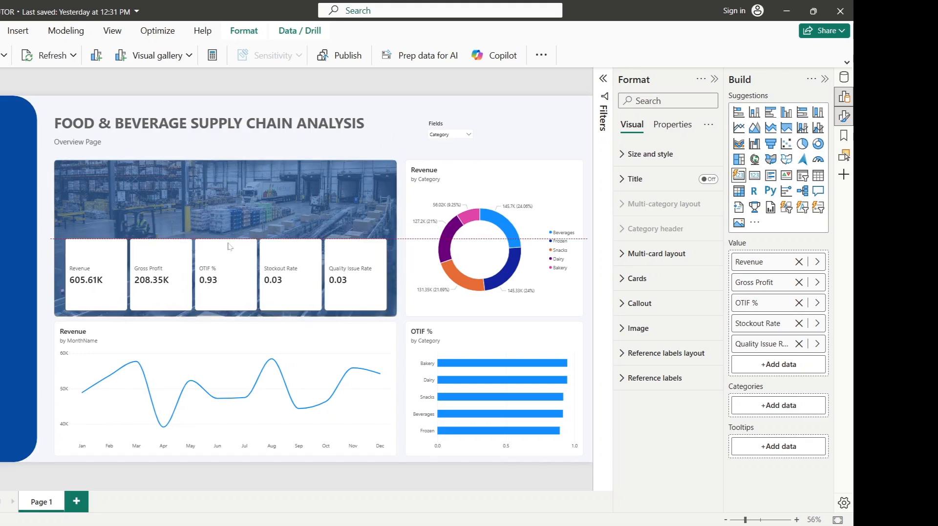
left_click_drag(65, 274, 61, 275)
mouse_move(245, 245)
left_mouse_down()
mouse_move(257, 234)
mouse_move(243, 234)
left_mouse_up()
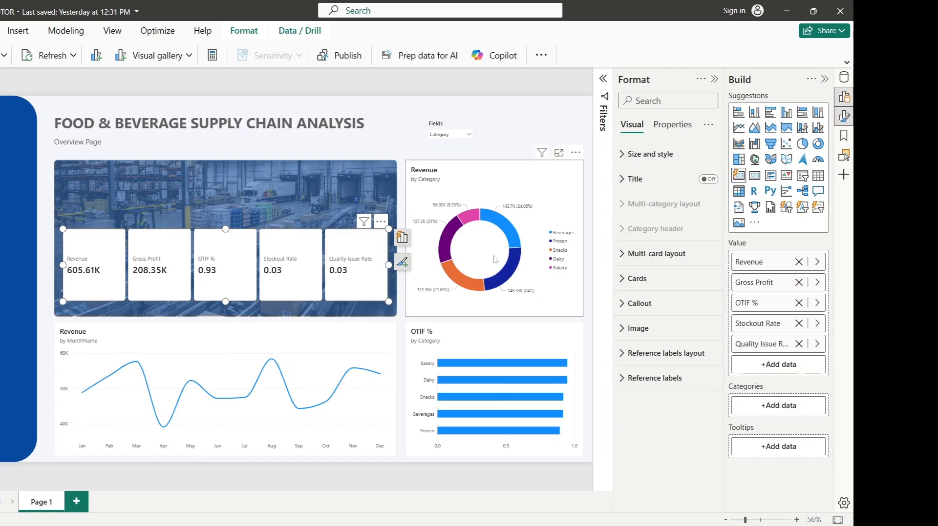
- Turn off the divider for all cards and toggle the cards' background off and back on
left_click(826, 80)
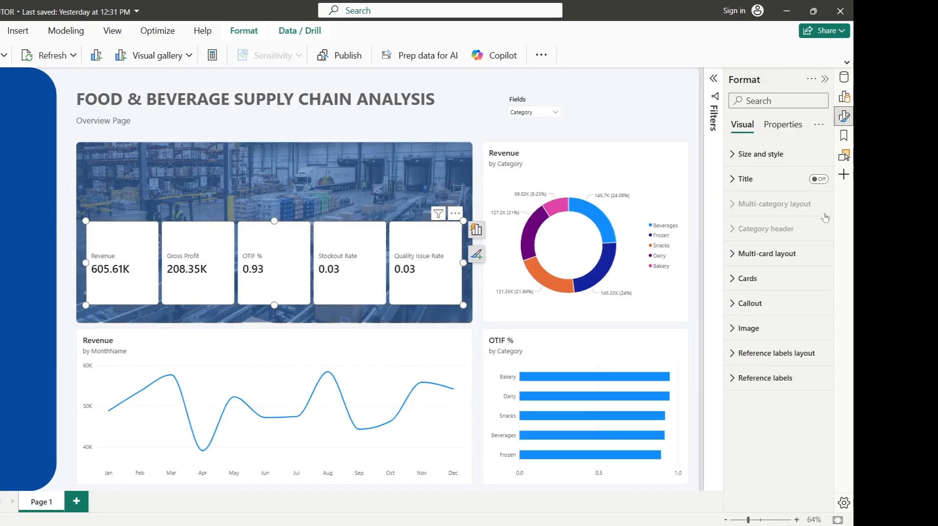
left_click(741, 279)
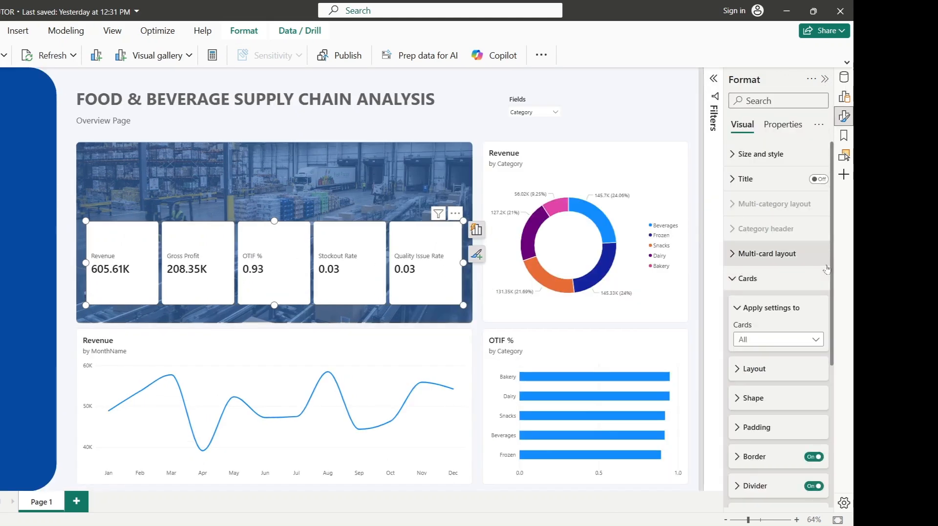
left_click_drag(833, 255, 839, 377)
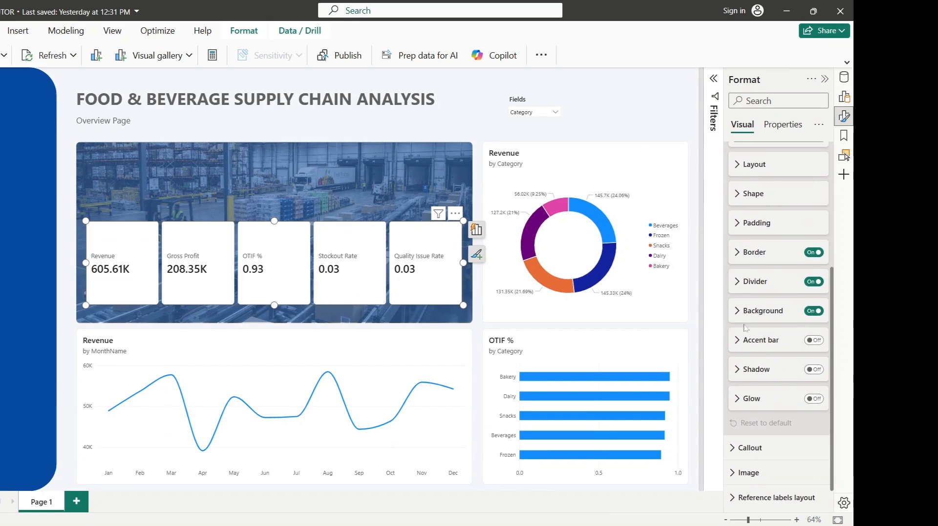
left_click(819, 284)
left_click(819, 311)
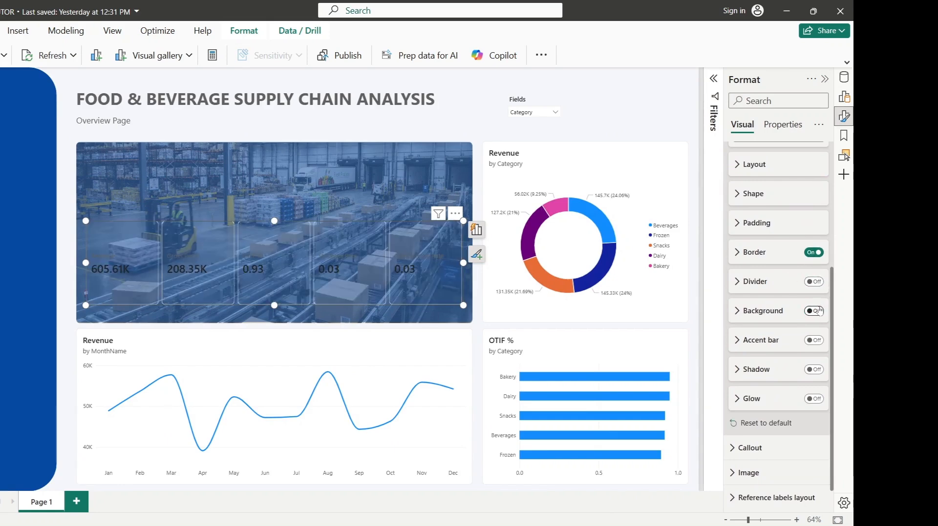
left_click(819, 312)
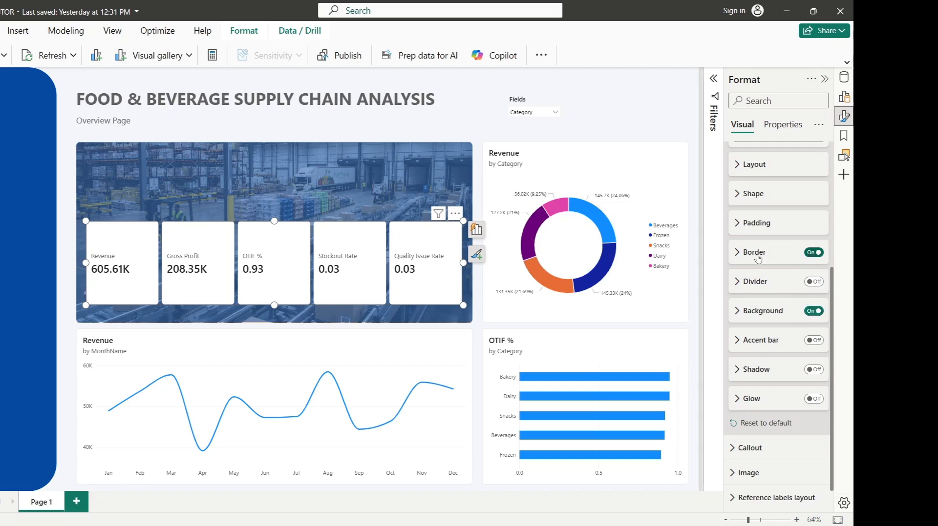
- Fill the cards' background with the recently used dark blue at about 46% transparency
left_click(749, 318)
left_click(752, 342)
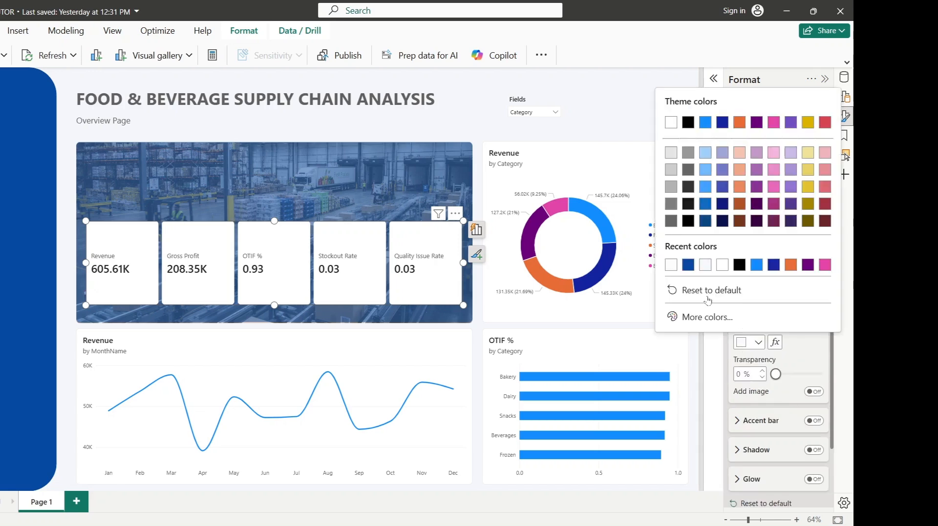
left_click(688, 265)
left_click_drag(775, 374, 797, 380)
left_click(762, 371)
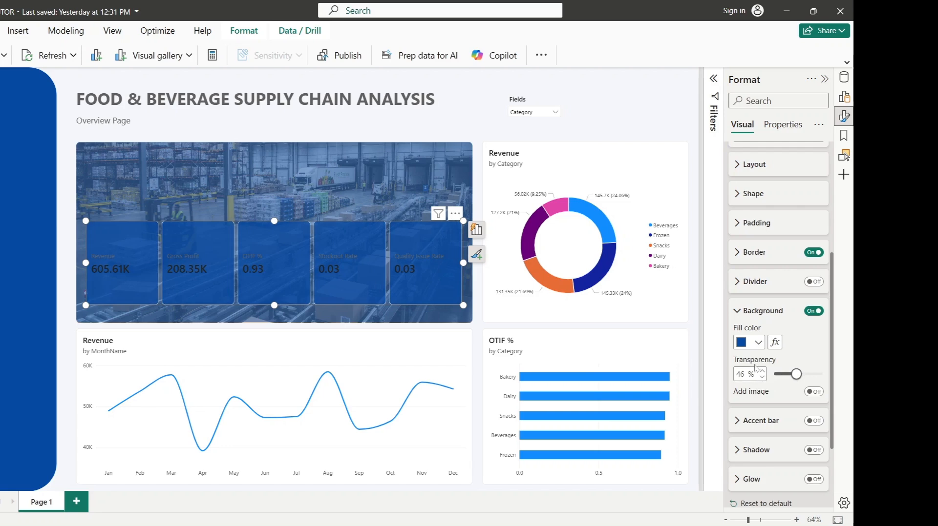
left_click(762, 372)
left_click(740, 313)
- Set the cards' border color to the same dark blue and turn on their shadow
left_click_drag(829, 276, 837, 320)
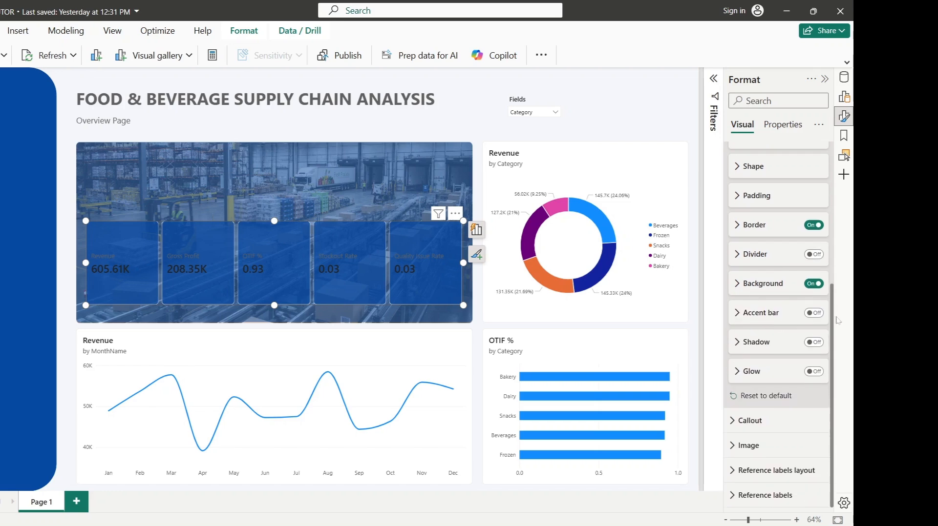
left_click(738, 225)
left_click(750, 256)
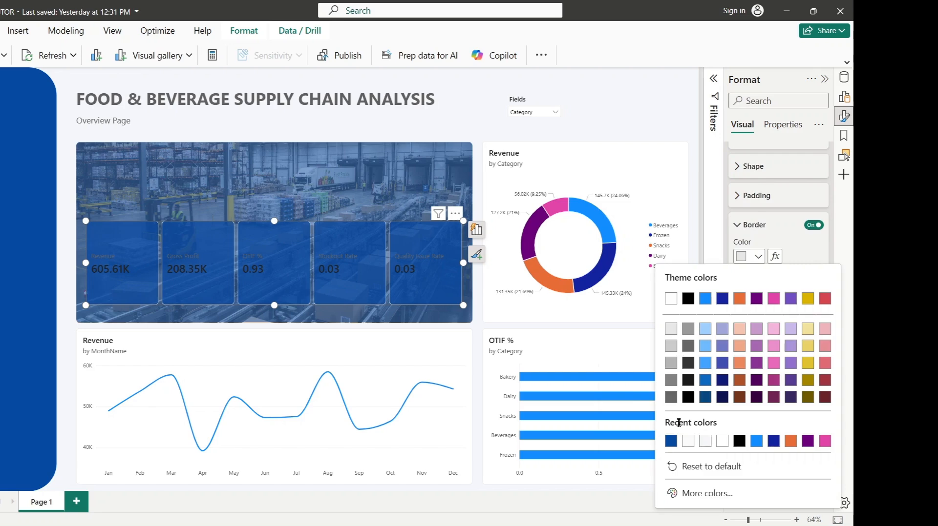
left_click(671, 442)
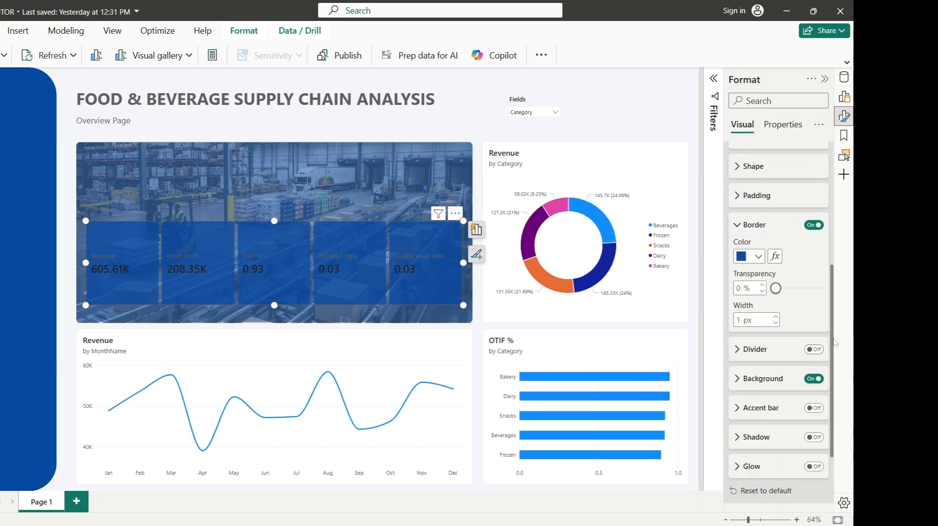
scroll(834, 342, "down", 3)
left_click(813, 343)
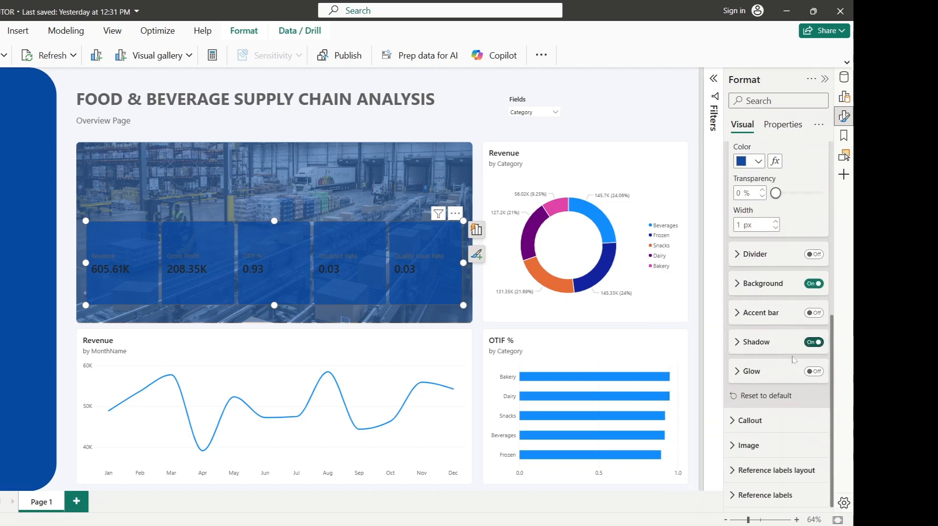
- Set the cards' shadow color to a custom very dark navy, hex #041327
left_click(744, 348)
scroll(770, 291, "down", 4)
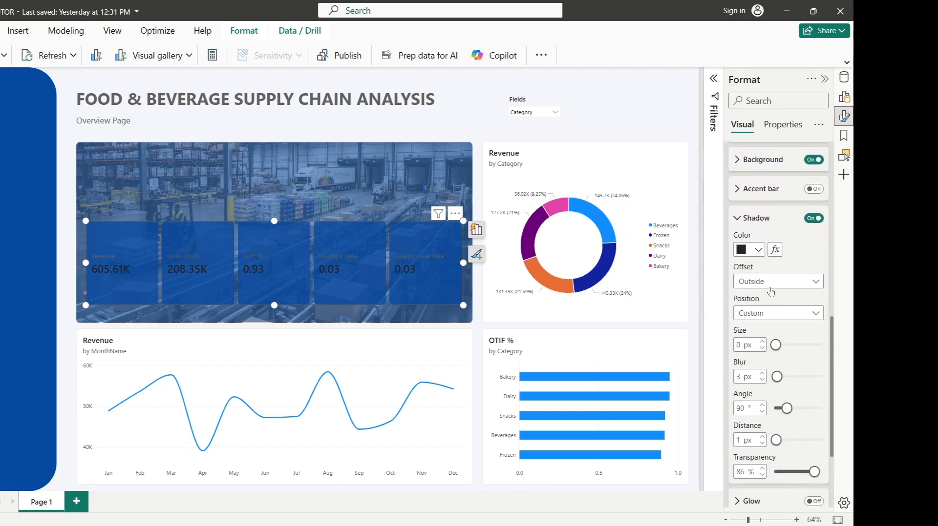
left_click(755, 250)
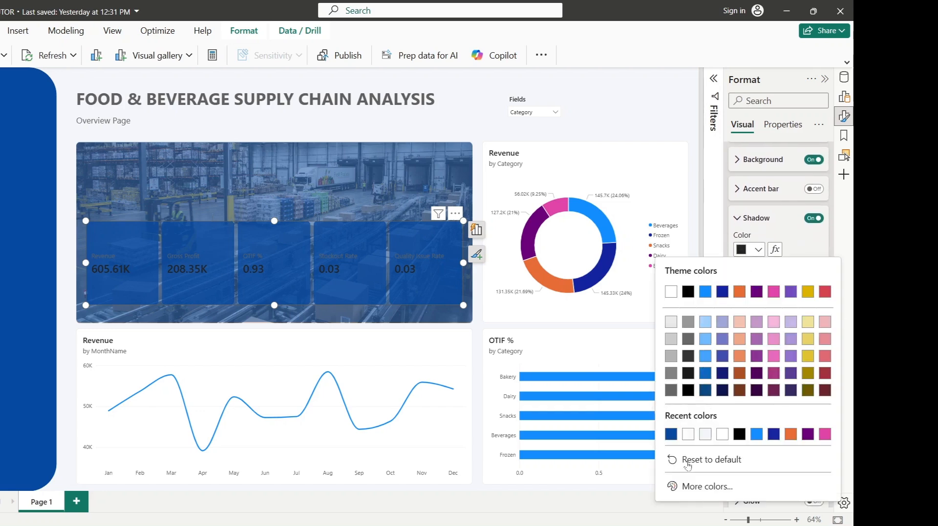
left_click(697, 486)
left_click(679, 270)
left_click(670, 434)
left_click(758, 251)
left_click(674, 486)
left_click_drag(814, 316, 813, 400)
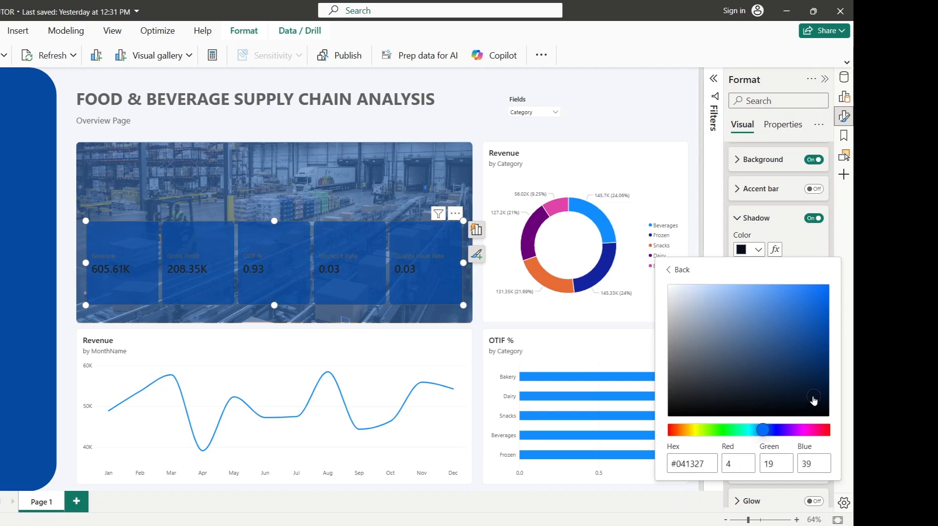
left_click(681, 271)
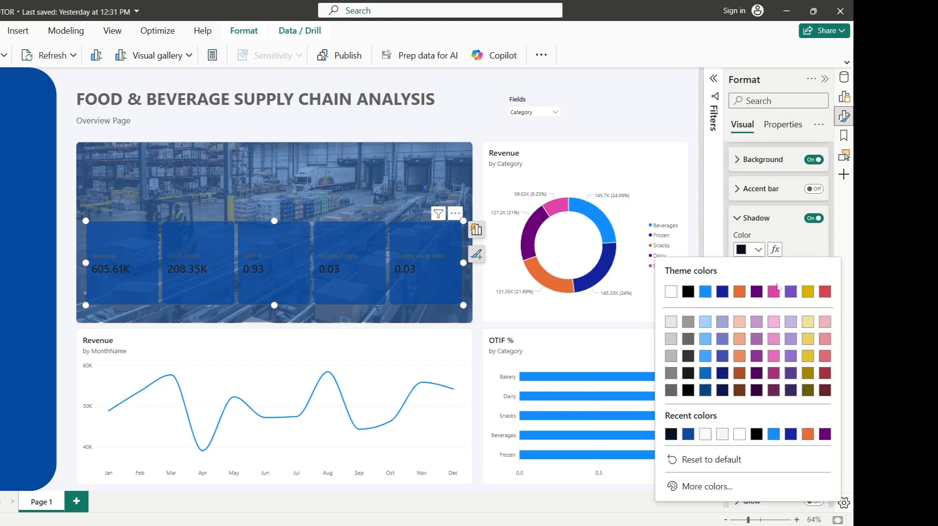
left_click(751, 221)
- Set the callout value text color to white for all cards
left_click_drag(833, 321, 831, 411)
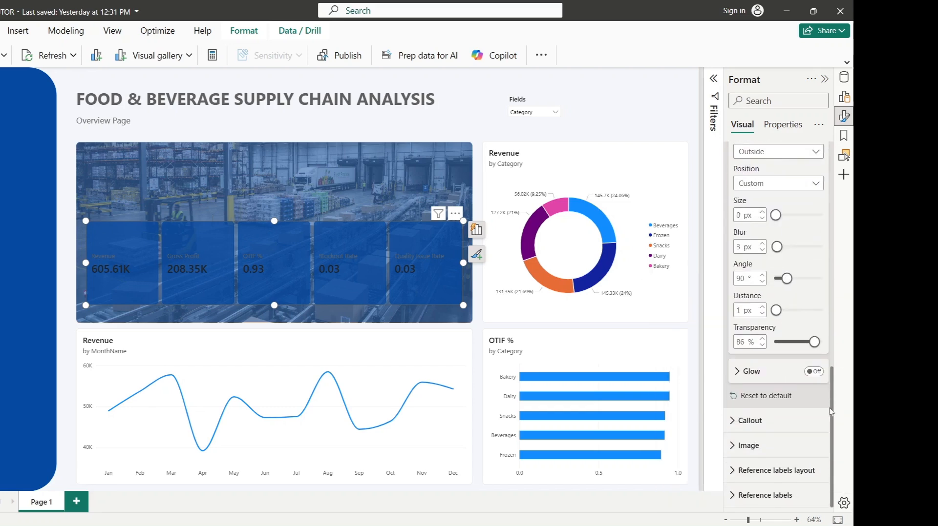
left_click(749, 420)
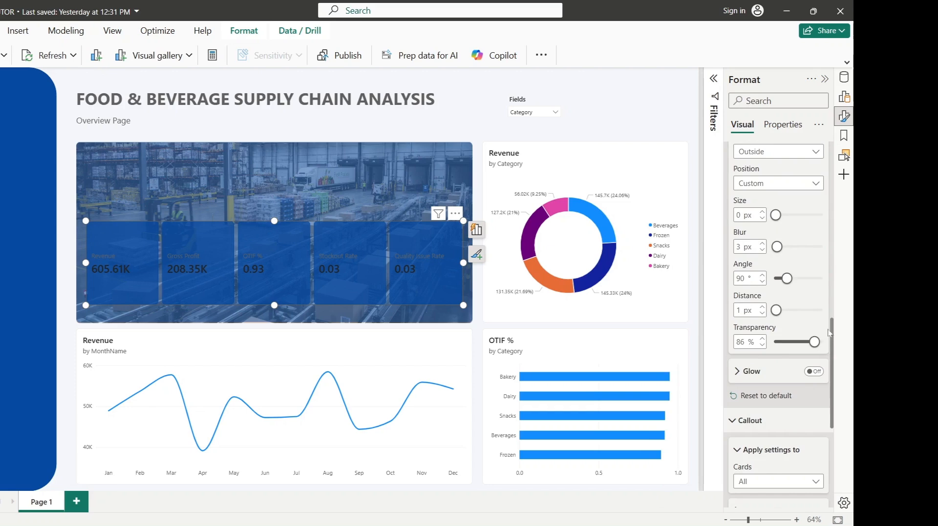
scroll(752, 264, "down", 5)
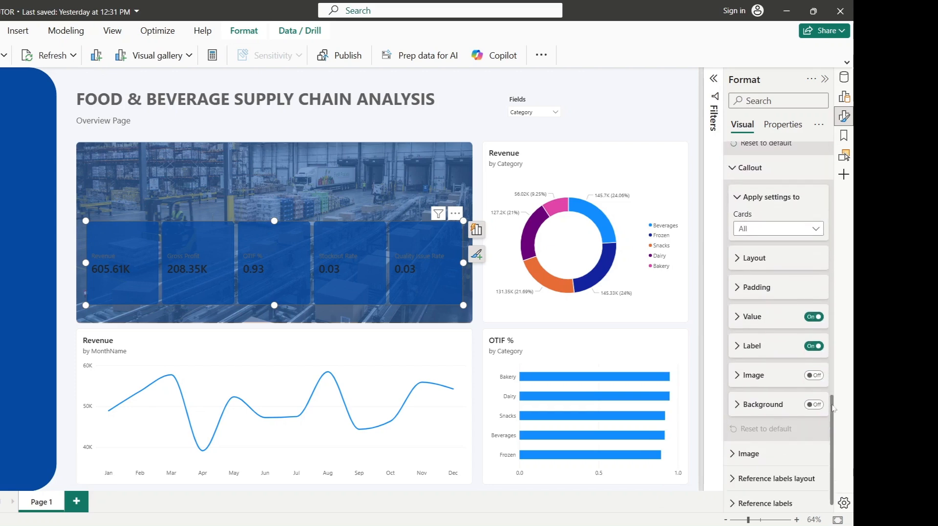
left_click(747, 322)
left_click(757, 395)
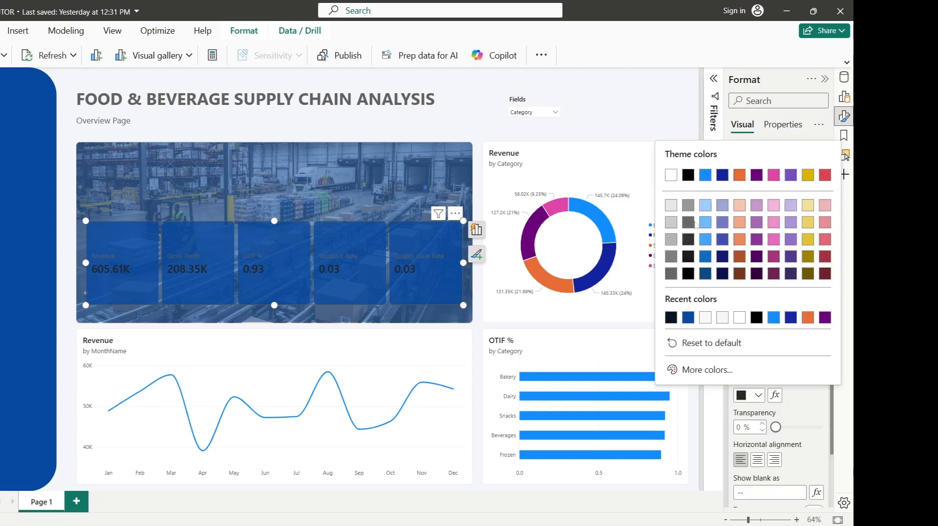
left_click(671, 175)
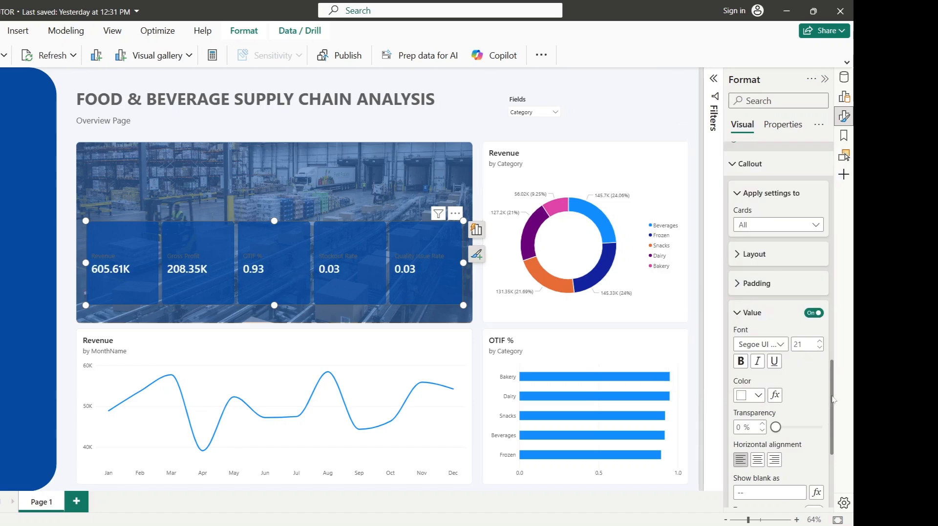
- Set the callout label color to the lightest grey under white and keep the label position at Top
scroll(815, 348, "down", 4)
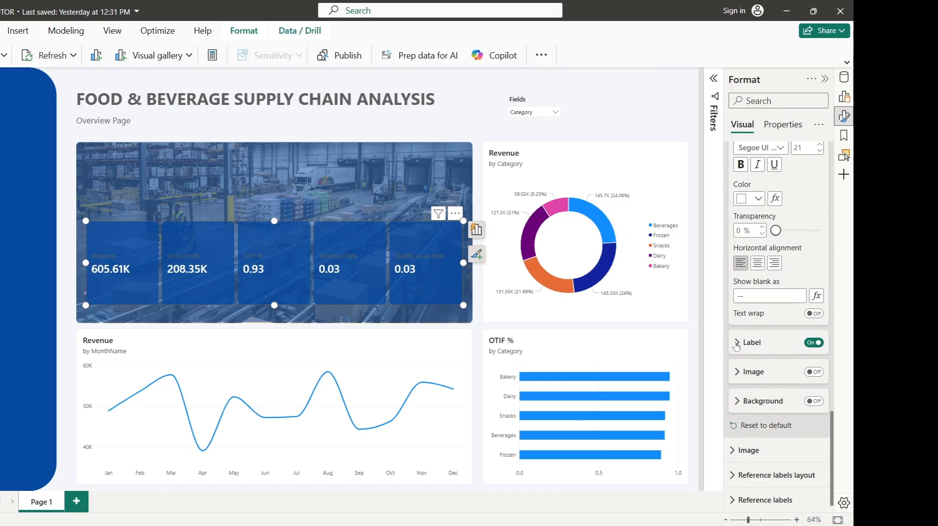
left_click(736, 347)
left_click(755, 489)
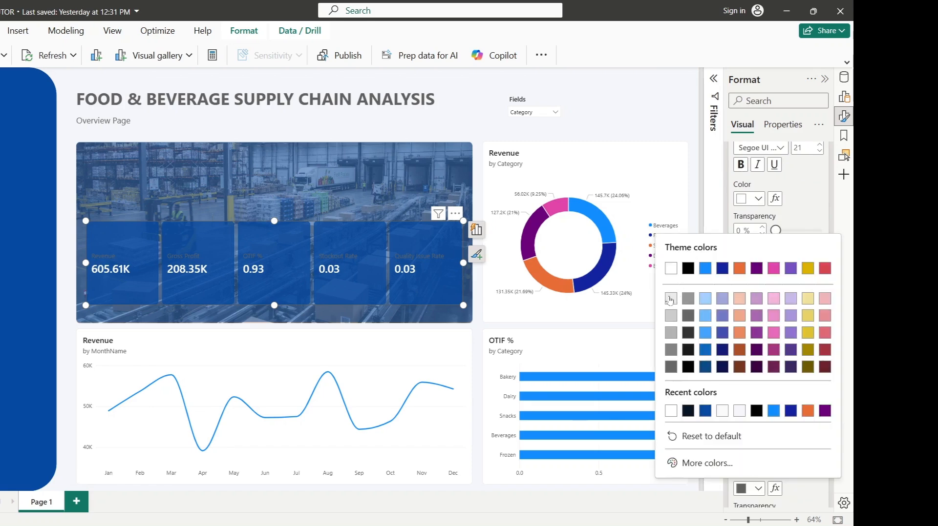
left_click(670, 299)
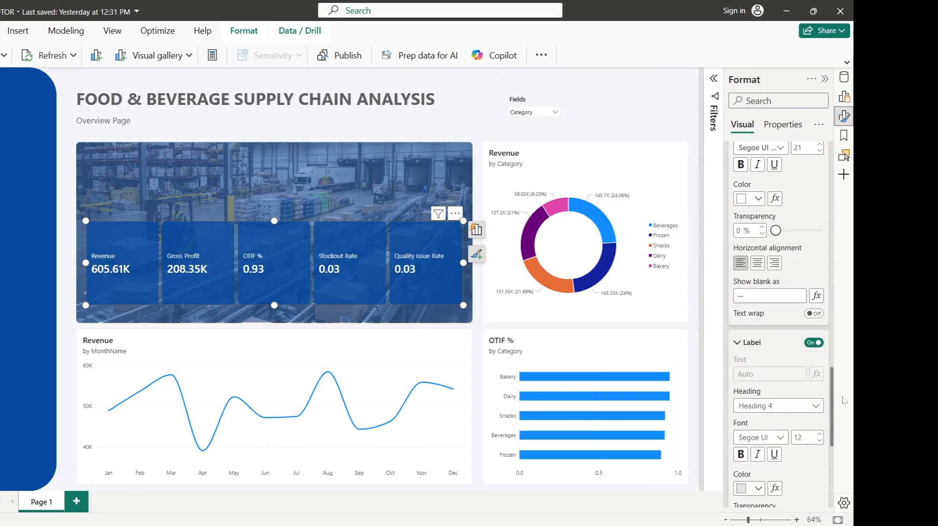
left_click_drag(833, 388, 825, 464)
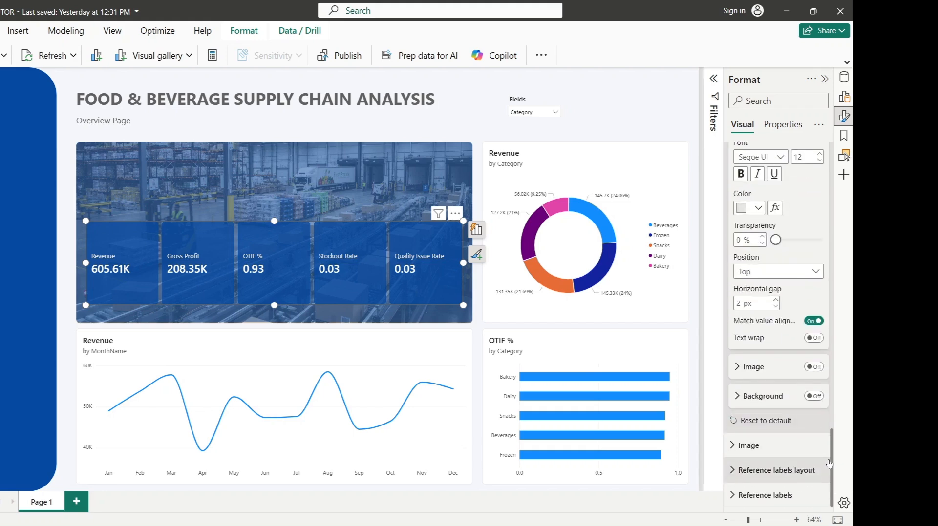
scroll(829, 464, "up", 1)
left_click(784, 326)
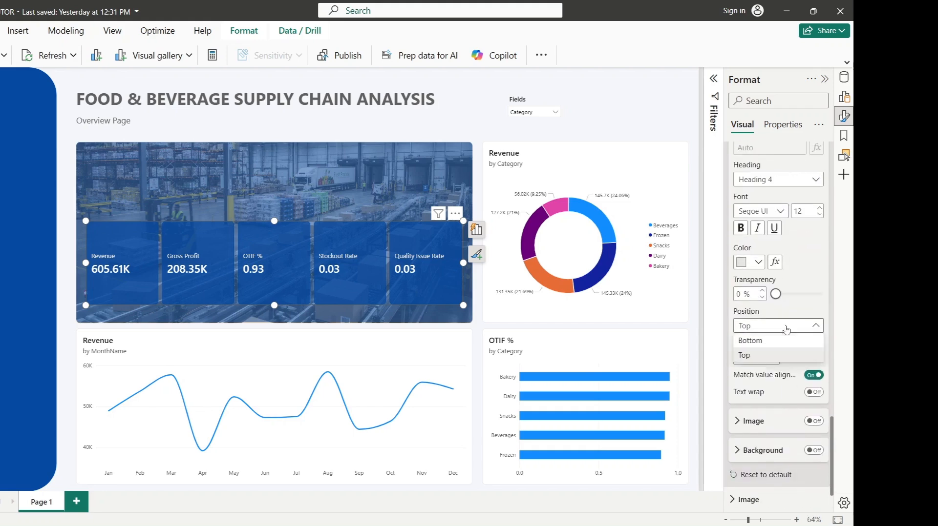
left_click(752, 355)
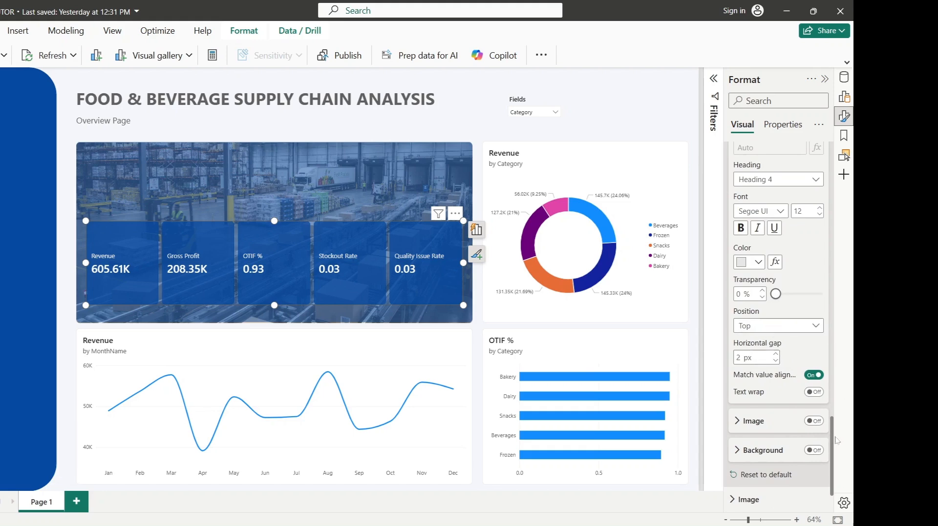
- Center the callout values horizontally in all cards
left_click_drag(833, 435, 839, 358)
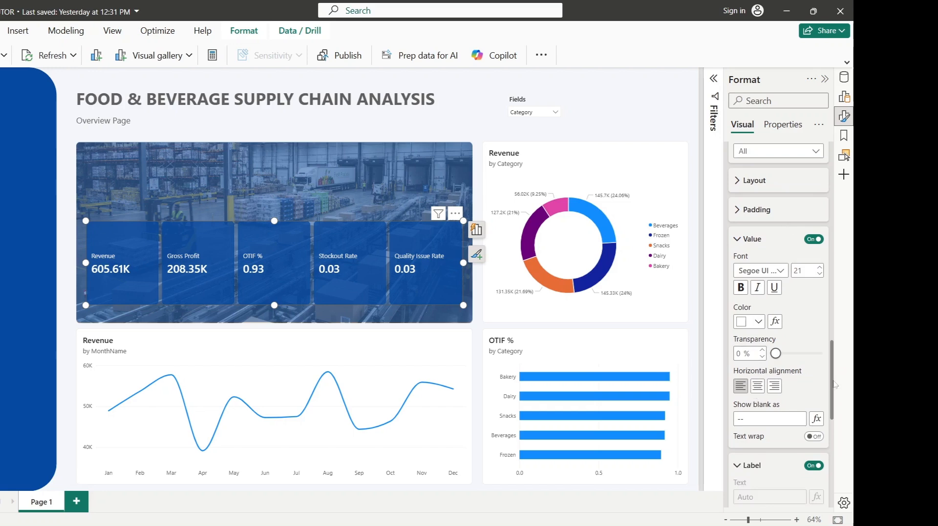
left_click_drag(835, 384, 831, 346)
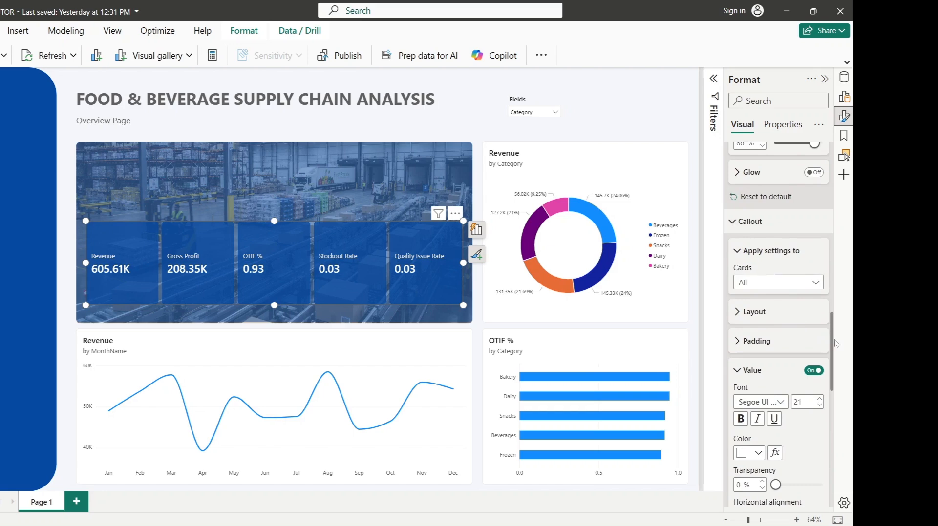
scroll(835, 344, "down", 4)
left_click(757, 327)
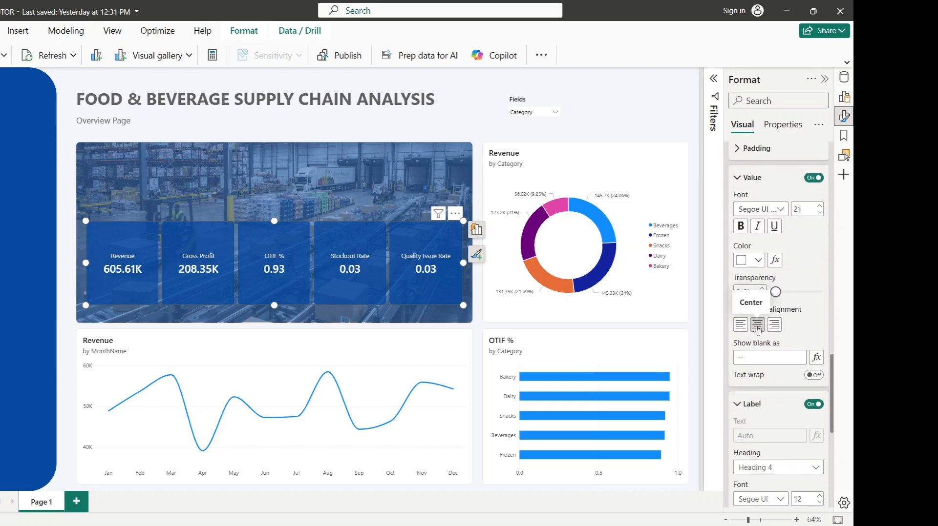
- Set the horizontal gap of the callout labels to 8 px
left_click_drag(835, 377, 834, 449)
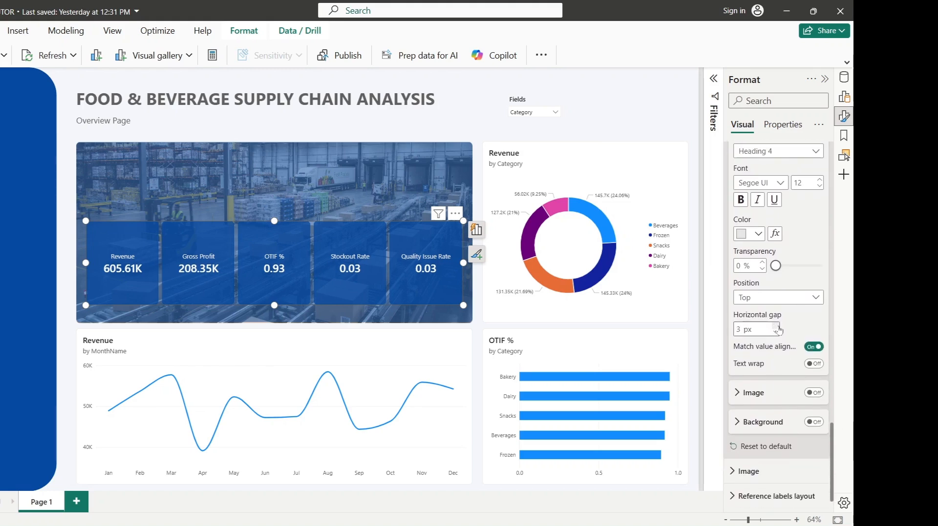
left_click(776, 327)
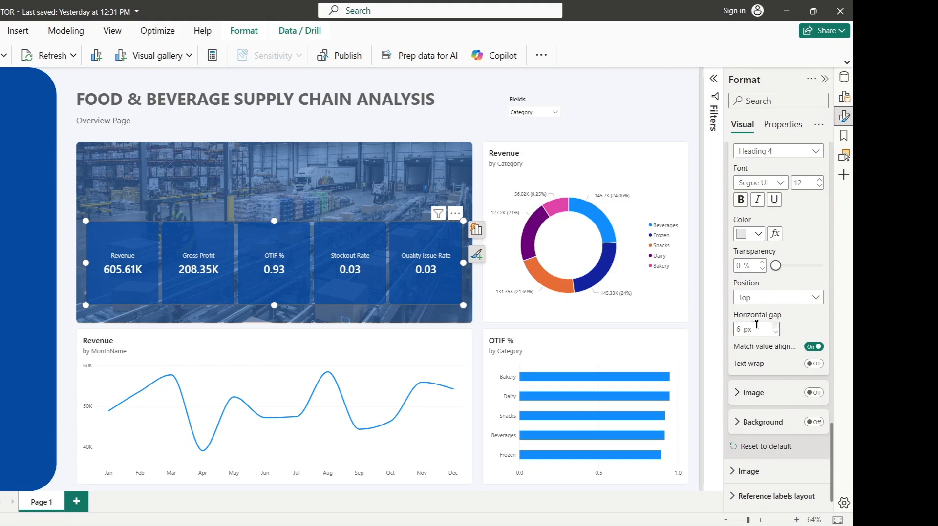
left_click(776, 327)
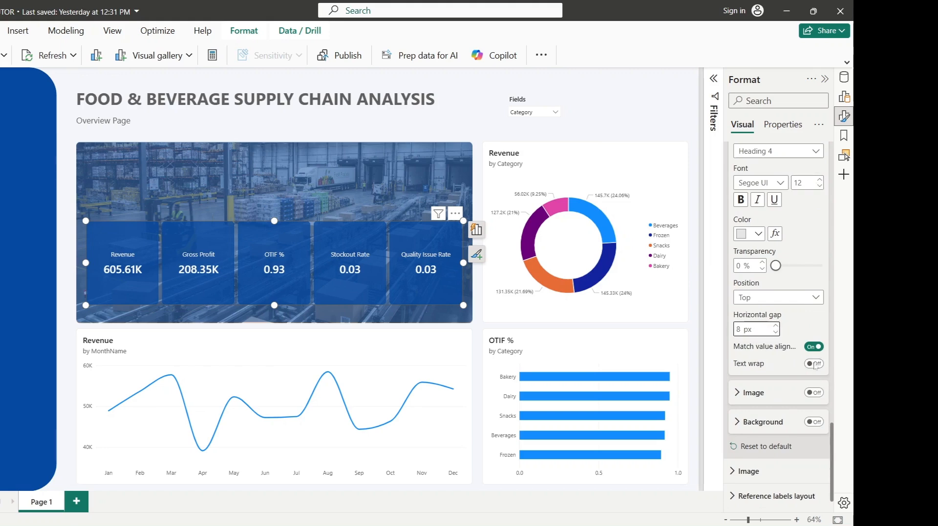
- Set the callout value font size to 28 for all cards and deselect the card visual
left_click_drag(832, 437, 836, 346)
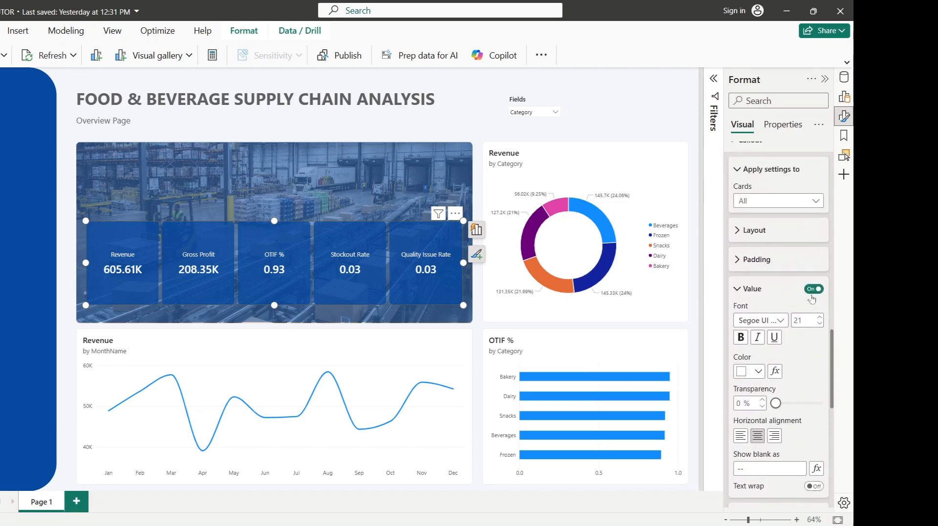
left_click(818, 320)
left_click(818, 321)
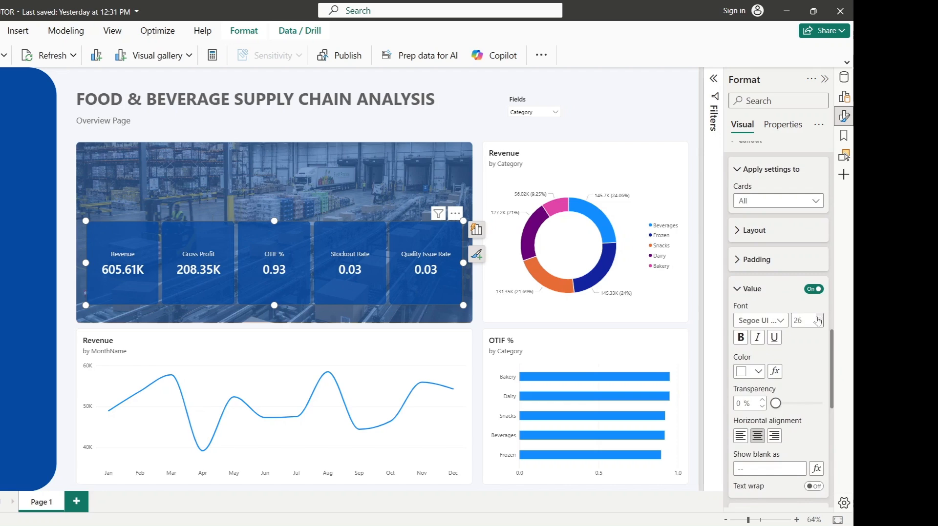
left_click(818, 320)
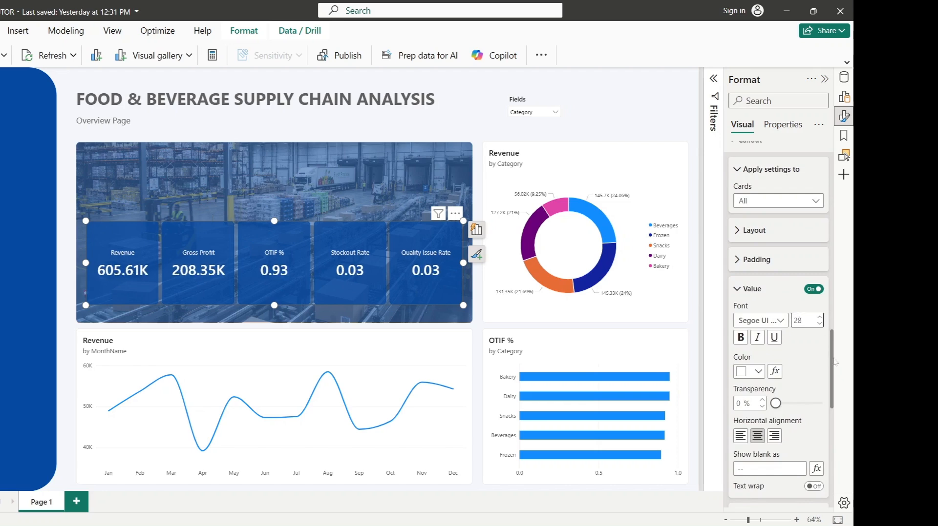
left_click_drag(833, 359, 835, 464)
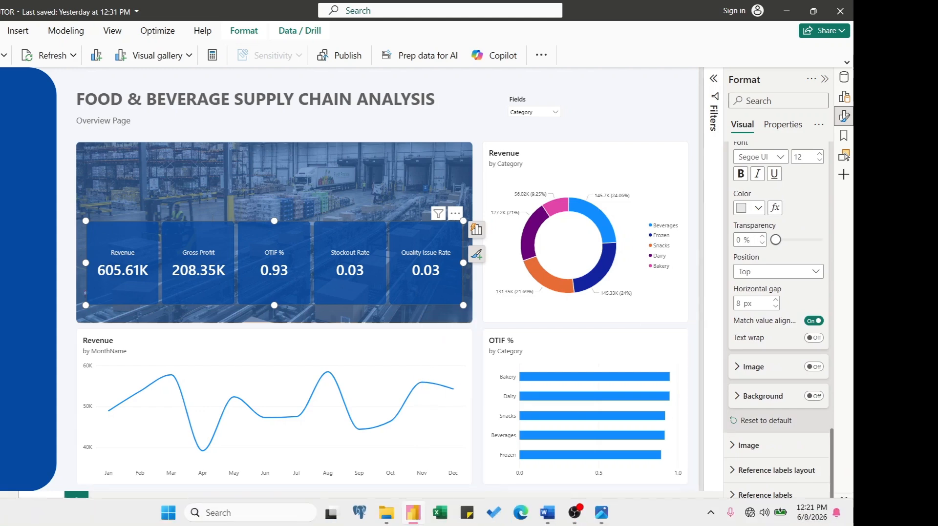
left_click(480, 123)
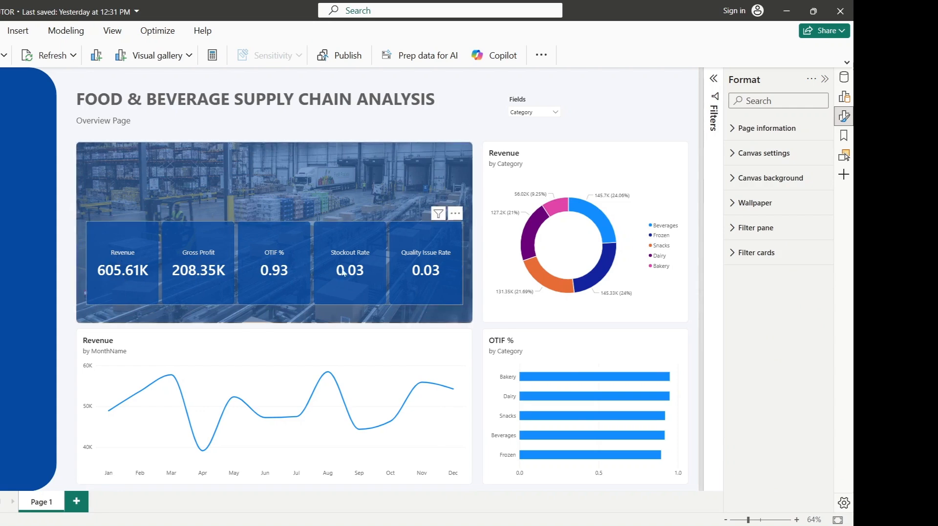
- Set the font size of the report title to 24 and lower the top edge of its text box slightly
left_click(462, 105)
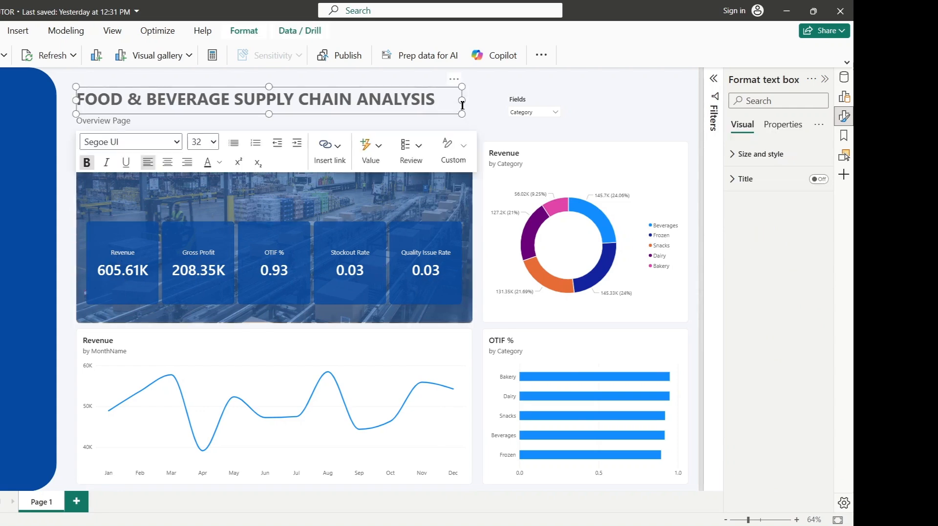
left_click(476, 109)
left_click_drag(447, 101, 73, 102)
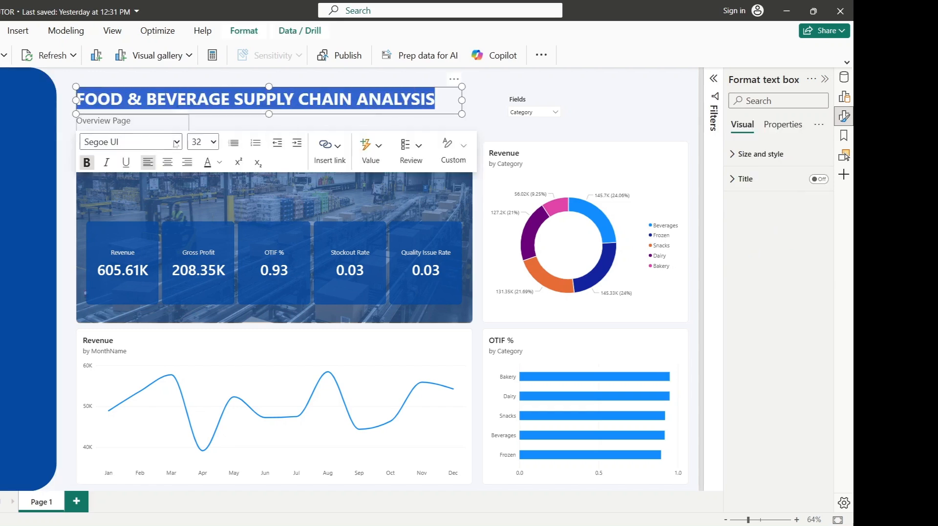
left_click(204, 142)
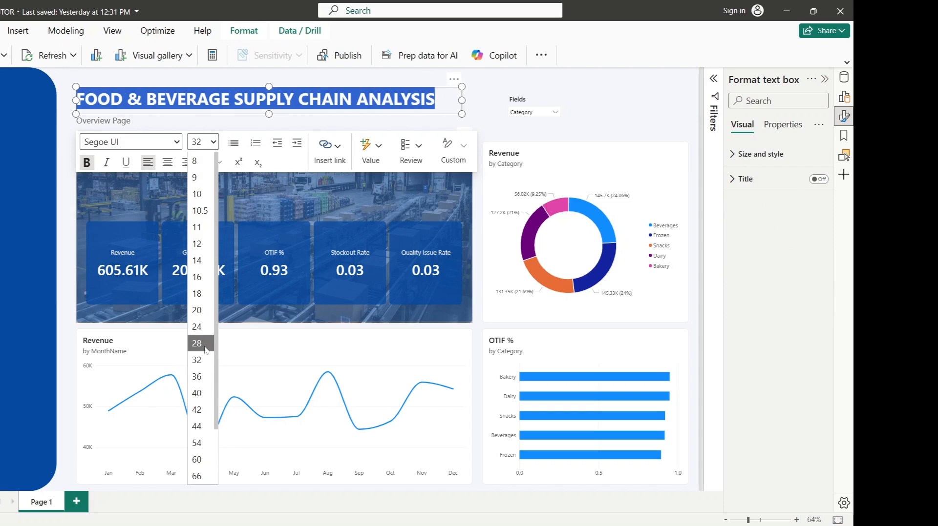
left_click(206, 327)
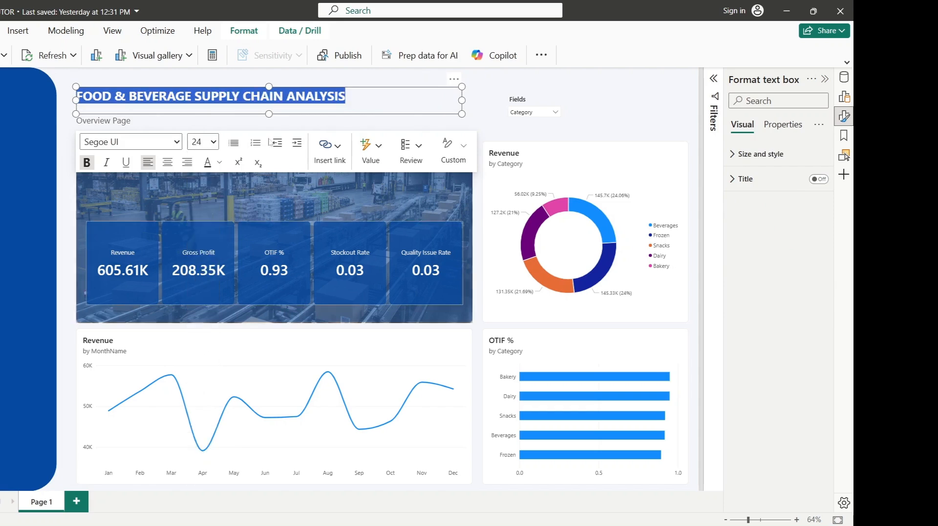
left_click_drag(269, 87, 269, 95)
- Set the font size of the Overview Page subtitle to 18
left_click(151, 119)
left_click_drag(130, 121, 82, 121)
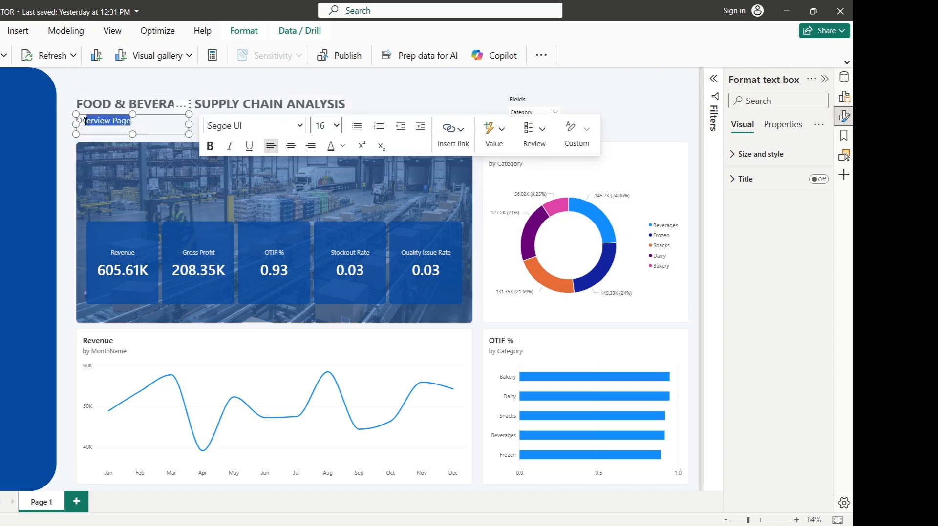
left_click(75, 125)
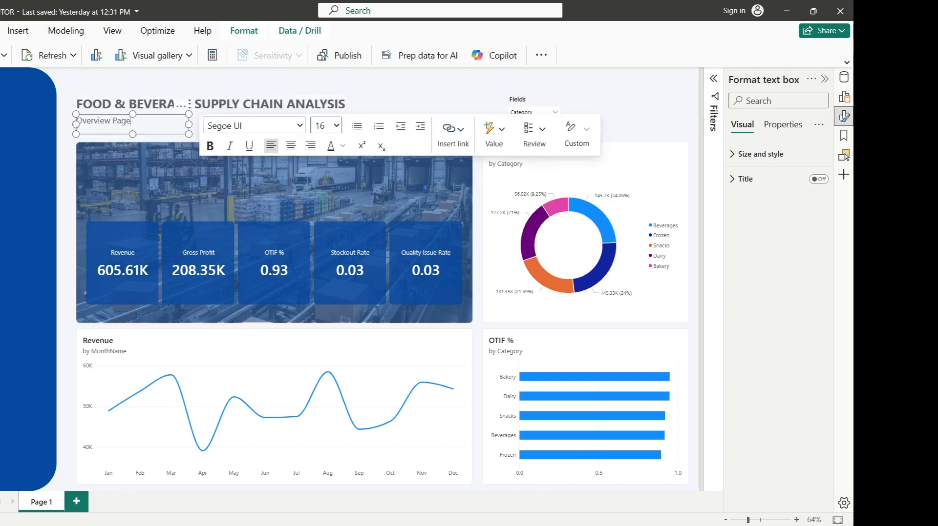
left_click(336, 126)
double_click(122, 120)
left_click_drag(131, 121, 77, 119)
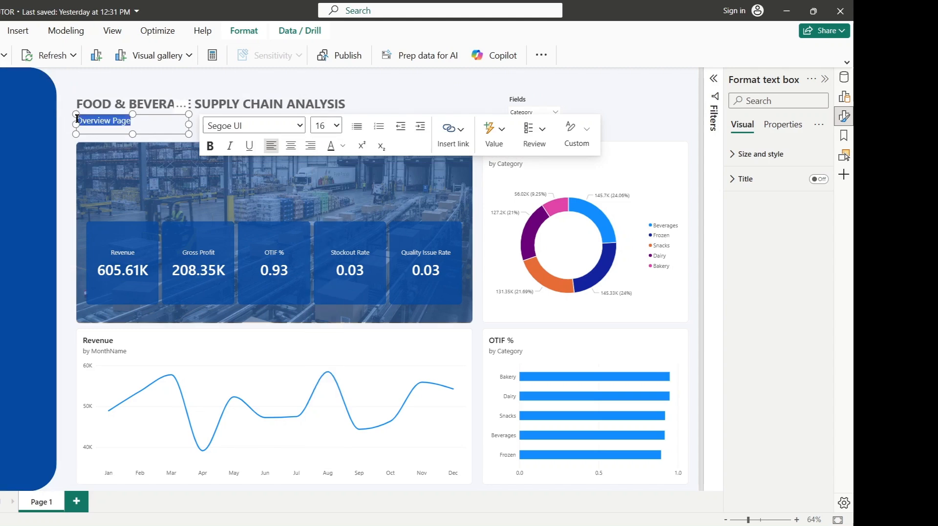
left_click(336, 125)
left_click(318, 244)
- Replace the subtitle text with "Executive Summary" and deselect the text box
left_click_drag(76, 122, 204, 129)
key("BackSpace")
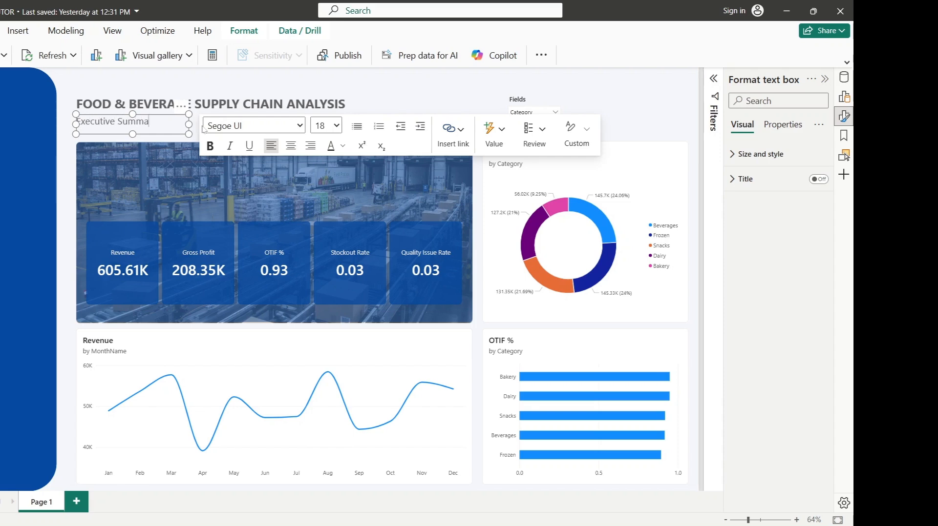
left_click(451, 93)
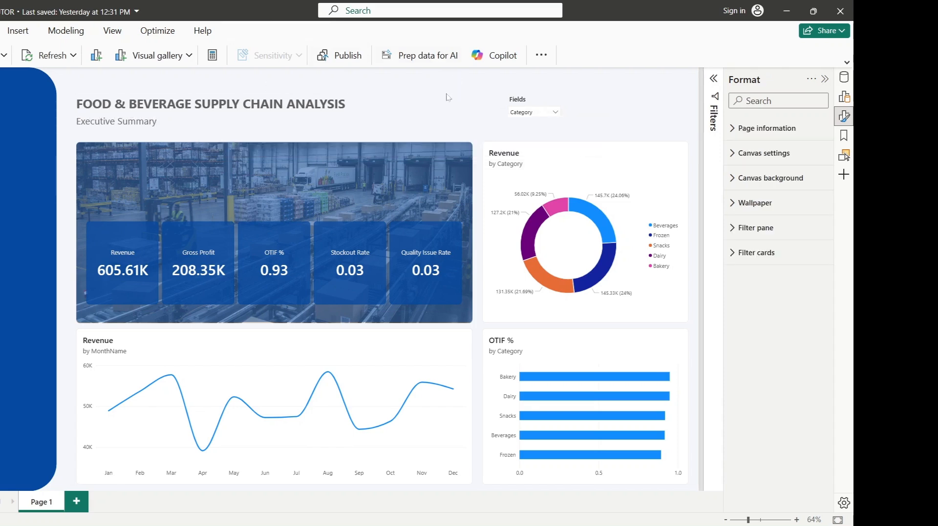
left_click(155, 131)
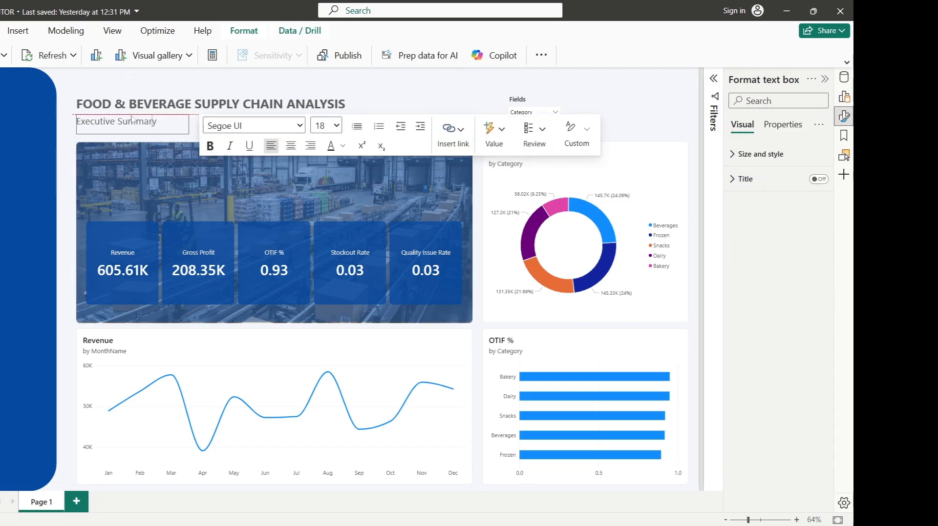
left_click(389, 91)
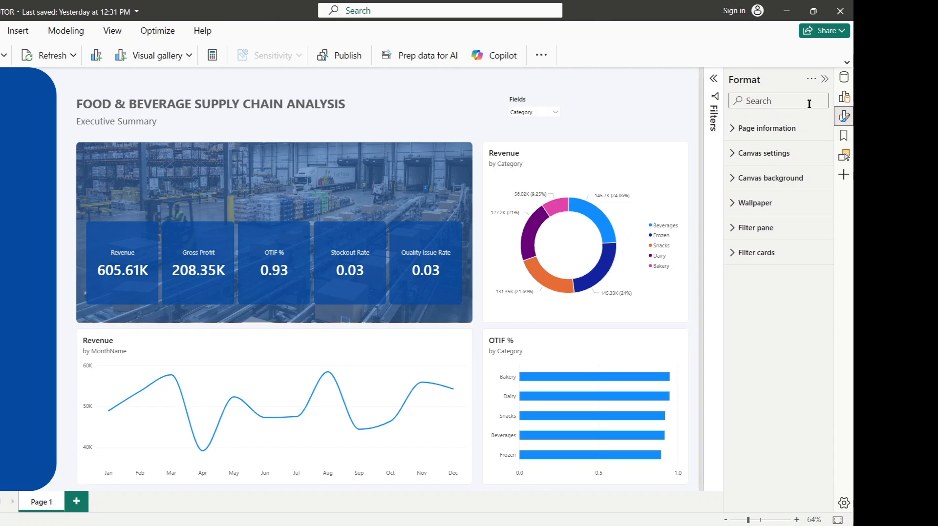
- Insert a rectangle and shape it into a thin strip across the banner above the KPI cards, matching the card row's width
left_click(22, 31)
left_click(581, 55)
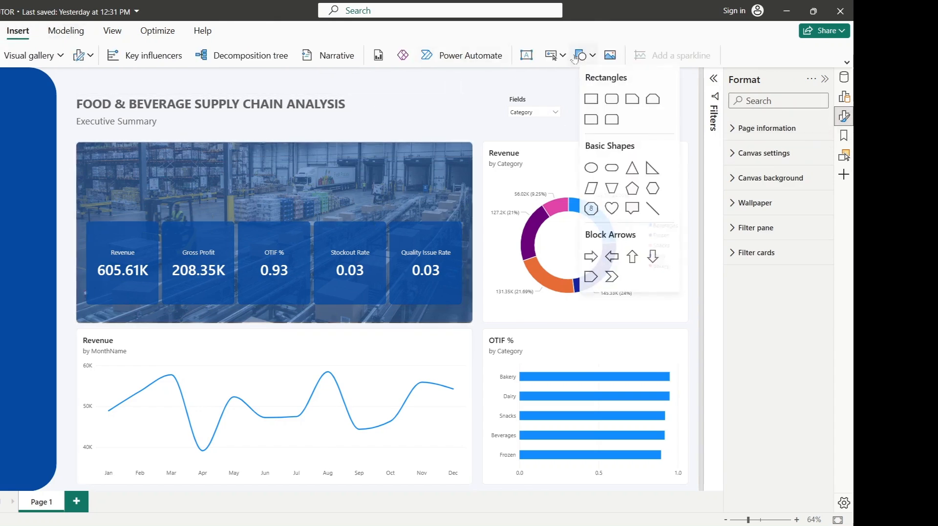
left_click(592, 101)
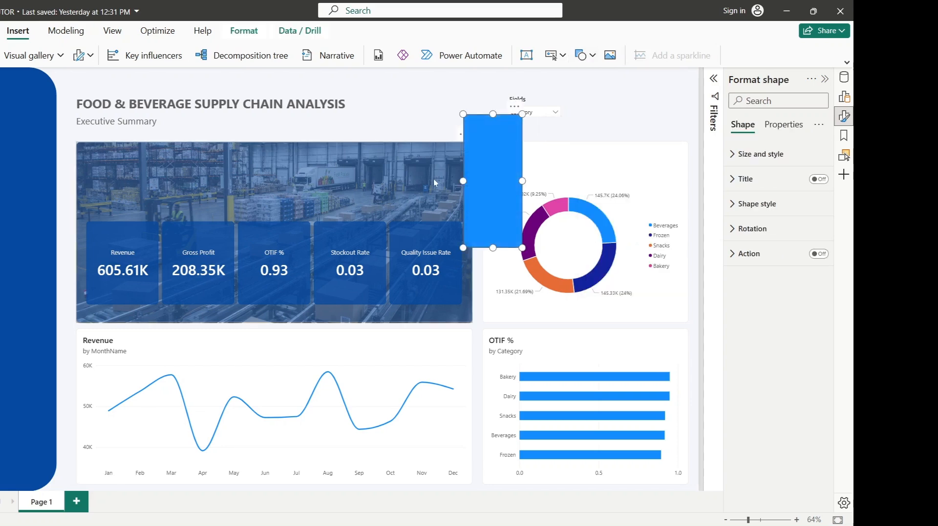
left_click_drag(463, 181, 100, 140)
left_click_drag(311, 115, 295, 164)
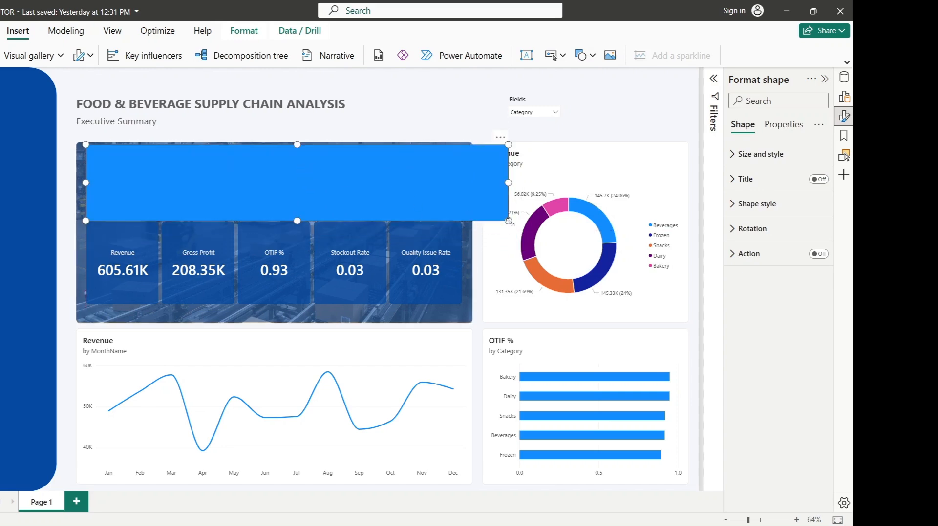
left_click_drag(508, 221, 430, 185)
left_click_drag(358, 163, 361, 182)
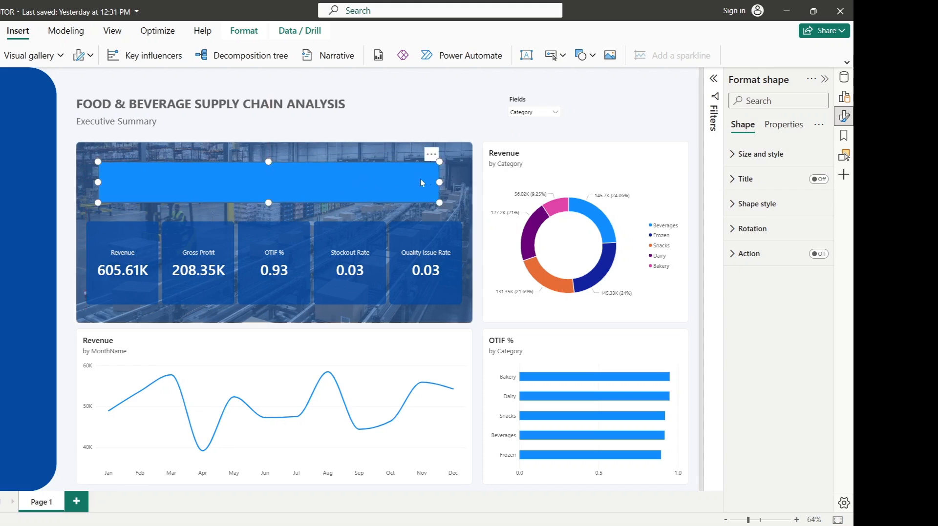
left_click_drag(420, 178, 463, 184)
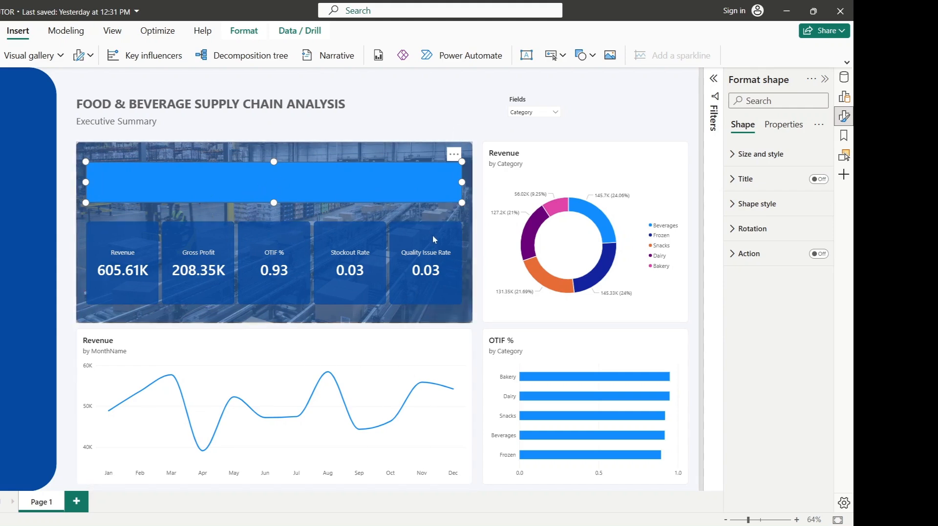
- Give the rectangle strip 10 px rounded corners and turn off its border
left_click(754, 207)
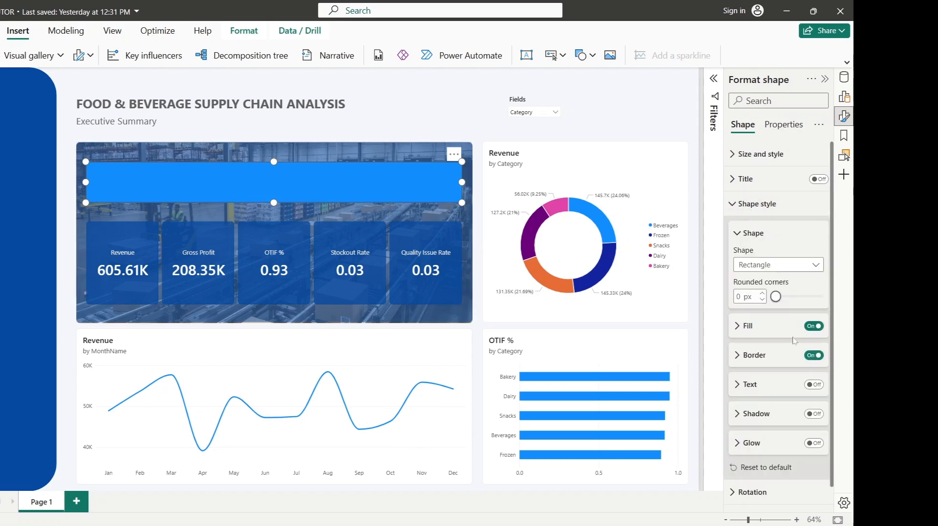
double_click(740, 296)
type("10")
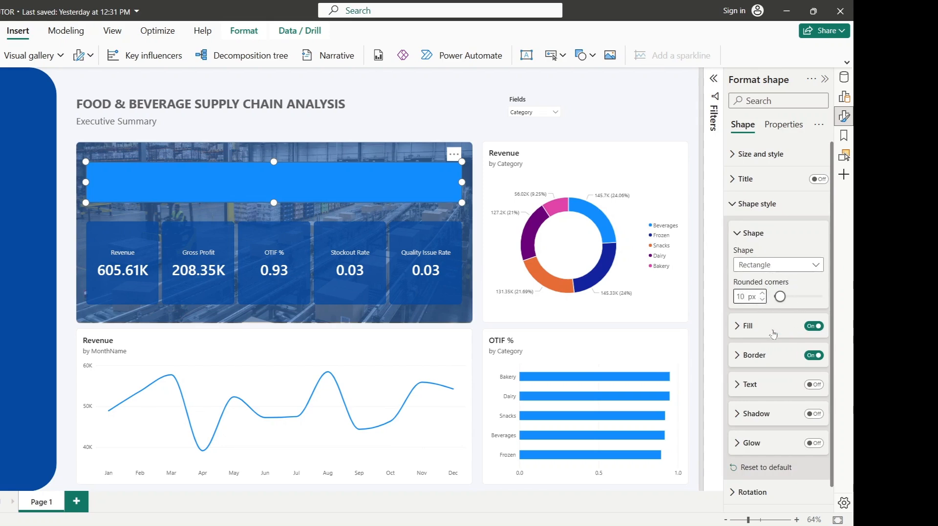
left_click(813, 356)
- Fill the rectangle strip with the recent dark blue color at 39% transparency and deselect it
left_click(748, 327)
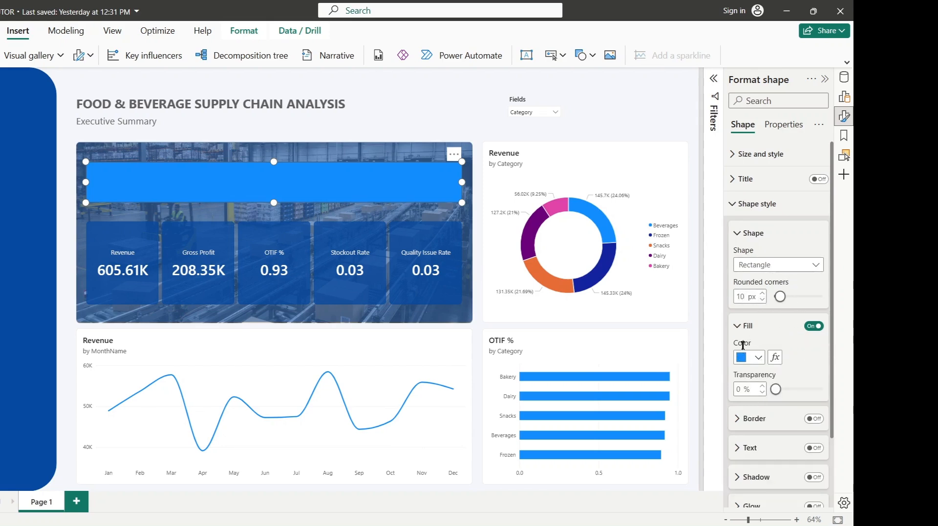
left_click(743, 358)
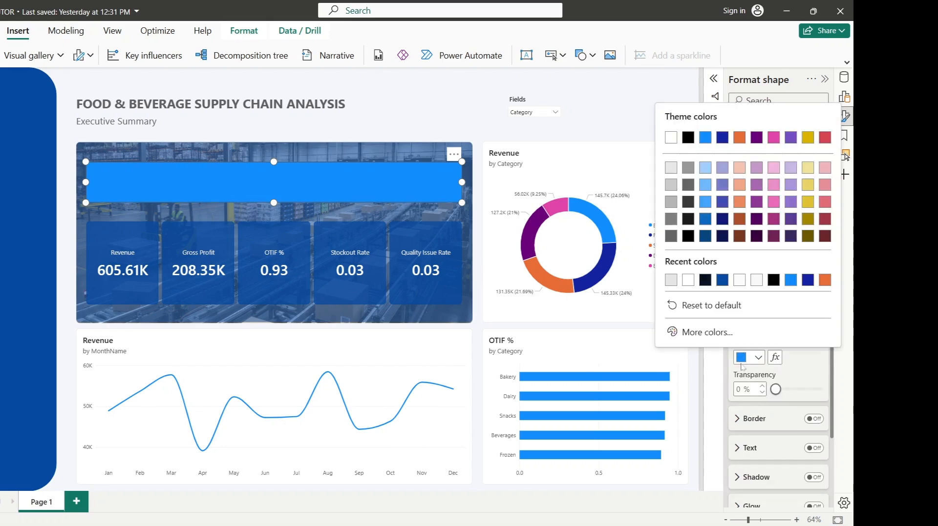
left_click(722, 281)
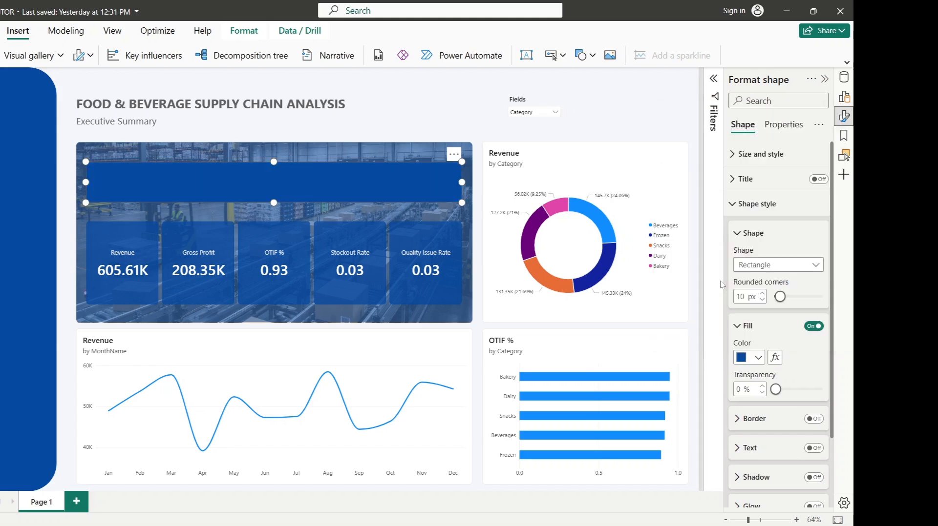
left_click(758, 358)
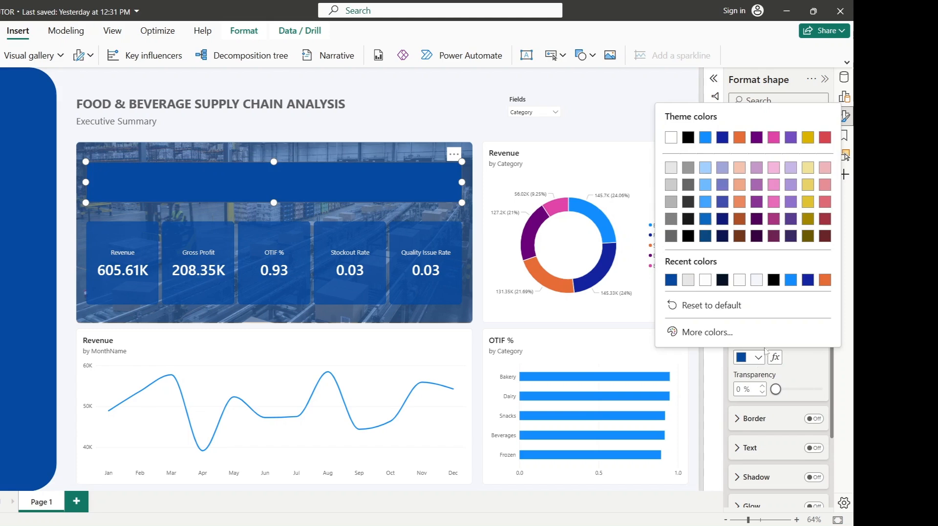
left_click(758, 358)
left_click_drag(797, 392, 793, 394)
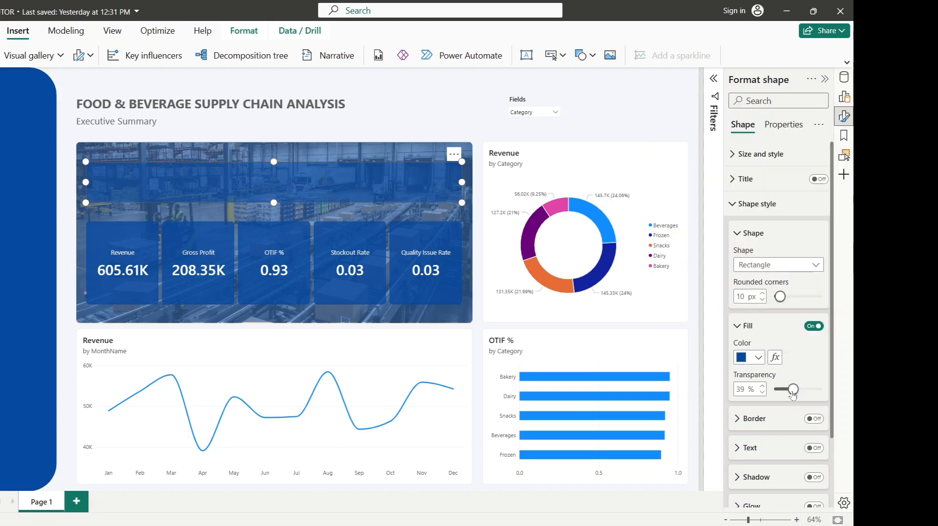
double_click(235, 183)
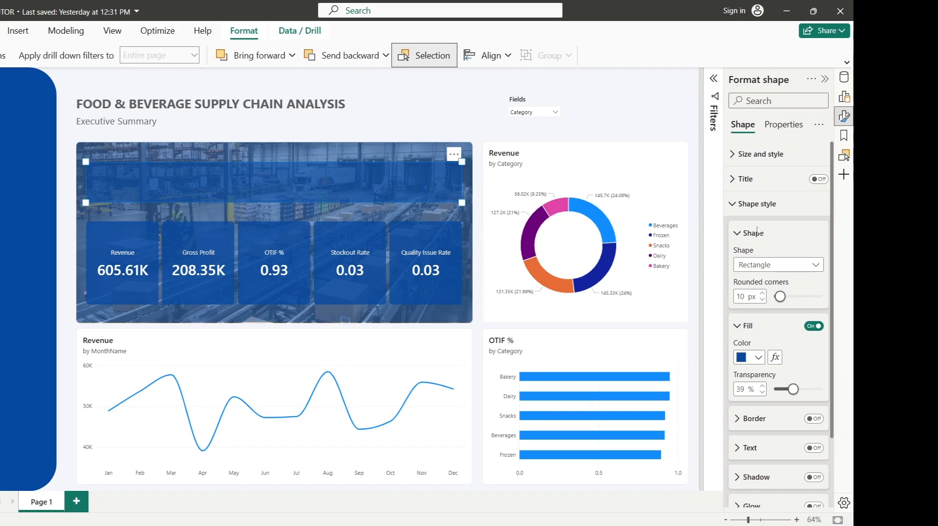
left_click(739, 204)
left_click(462, 117)
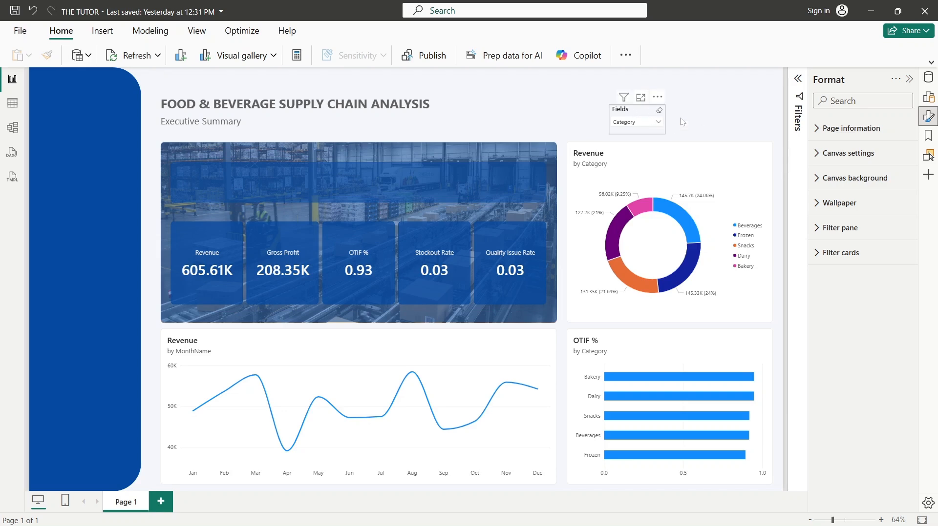
- Add a slicer above the donut chart and populate it with the Year field from Dim_Date
left_click(930, 83)
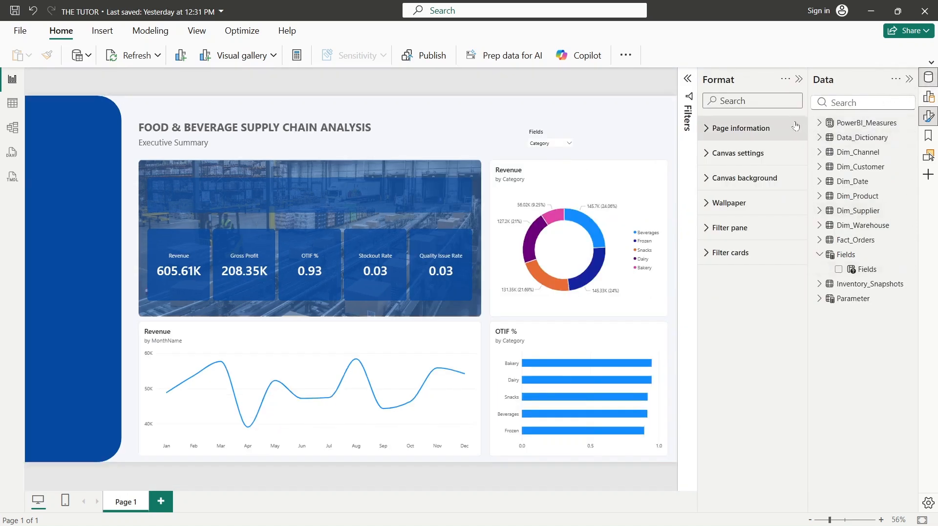
left_click(929, 97)
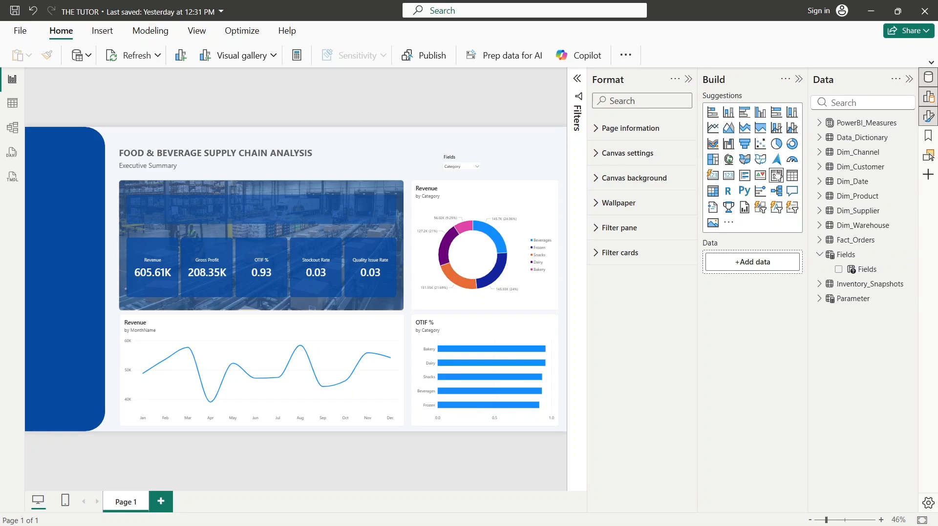
left_click(777, 176)
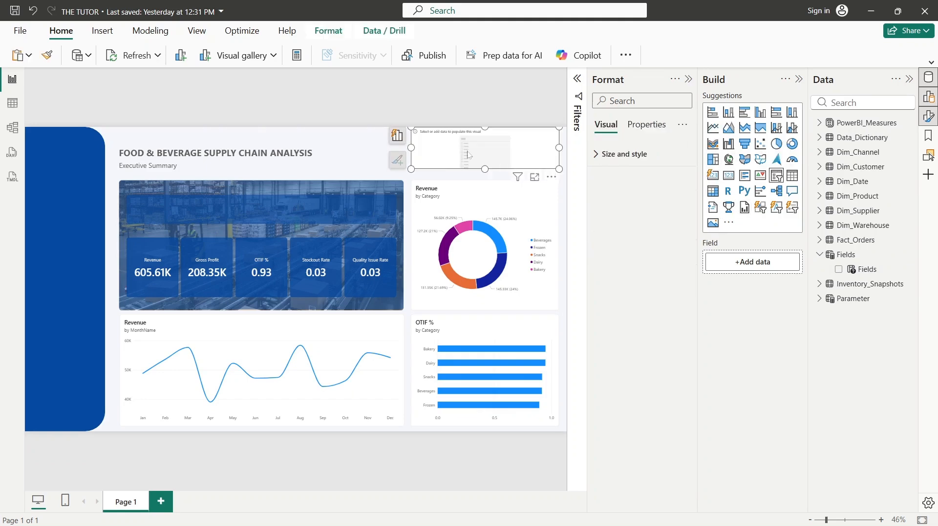
left_click_drag(467, 155, 459, 127)
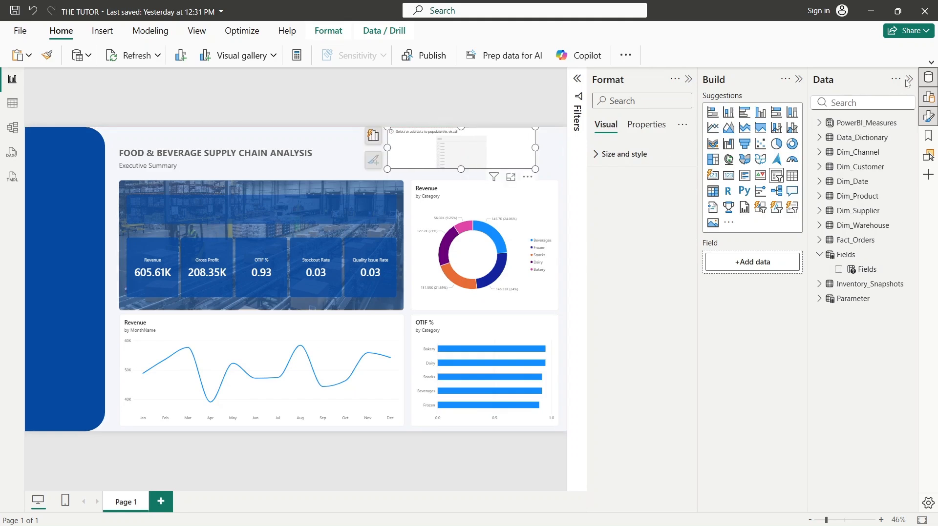
left_click(819, 182)
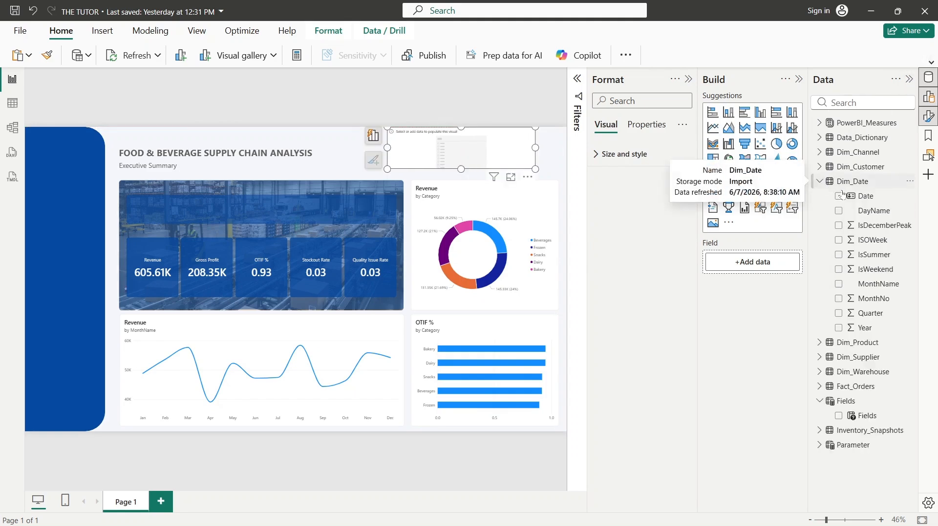
left_click(839, 329)
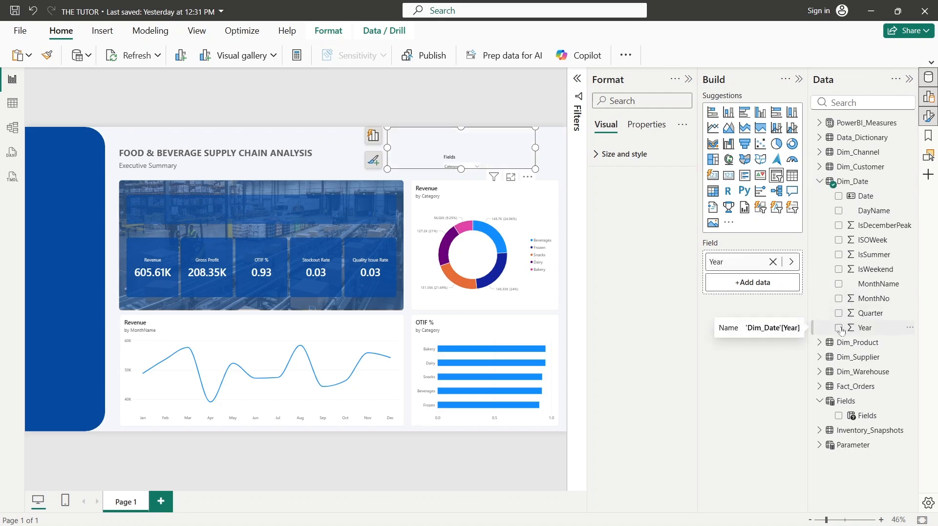
- Shrink the Year slicer and place it beside the Fields slicer, flush with the donut chart's outer edge
left_click_drag(387, 147, 490, 148)
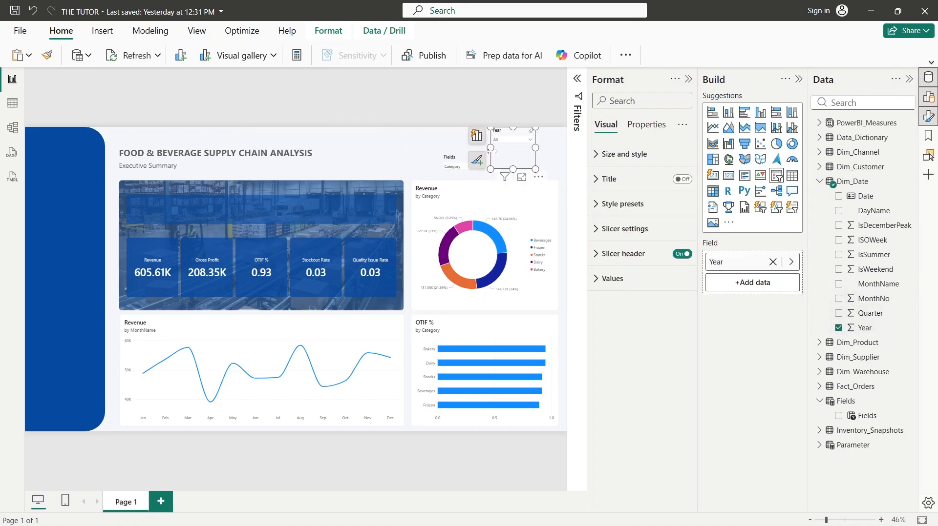
left_click(688, 79)
left_click(798, 79)
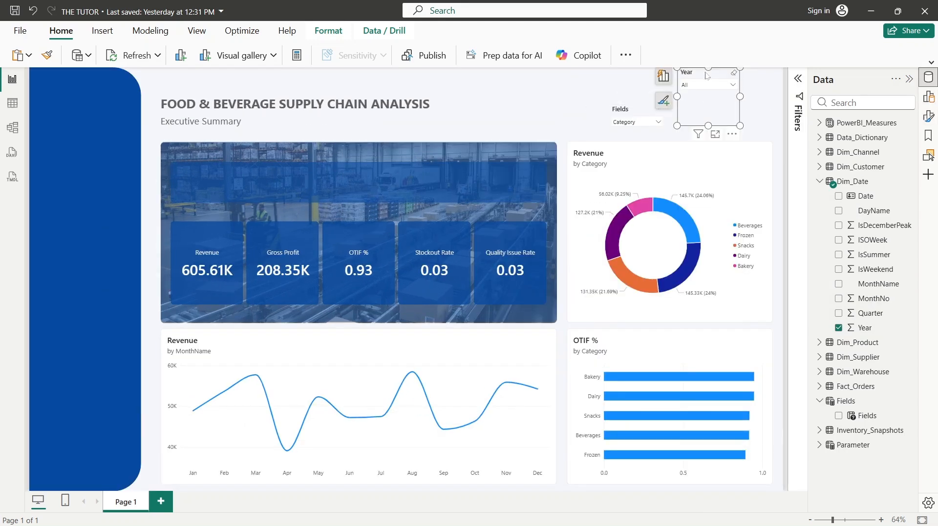
left_click_drag(708, 68, 747, 114)
- Test the Year slicer by filtering the page to 2024 and switch the selection to 2025
left_click(742, 122)
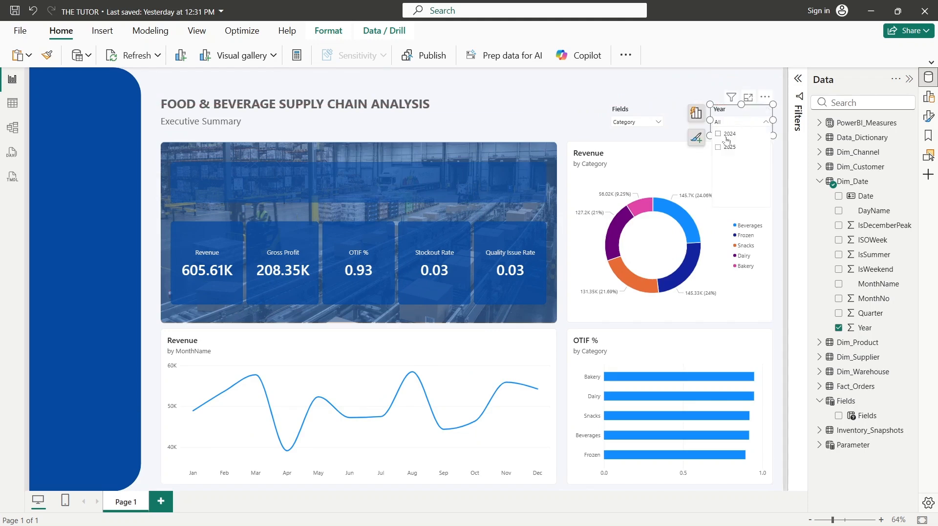
left_click(726, 137)
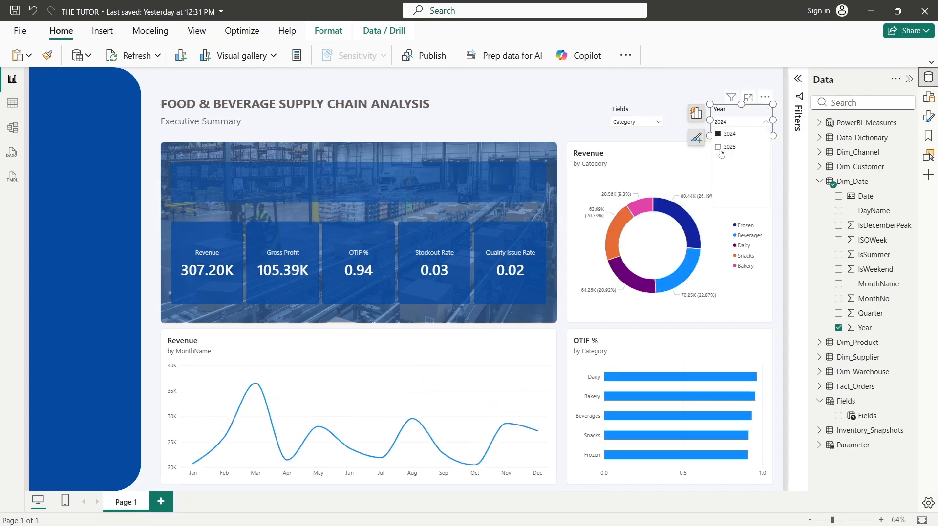
left_click(720, 147)
- Nudge the Year slicer into place and move the Fields slicer close beside it on the same line
mouse_move(742, 104)
left_mouse_down()
mouse_move(744, 115)
mouse_move(743, 104)
mouse_move(733, 114)
left_mouse_up()
left_click_drag(642, 111, 676, 114)
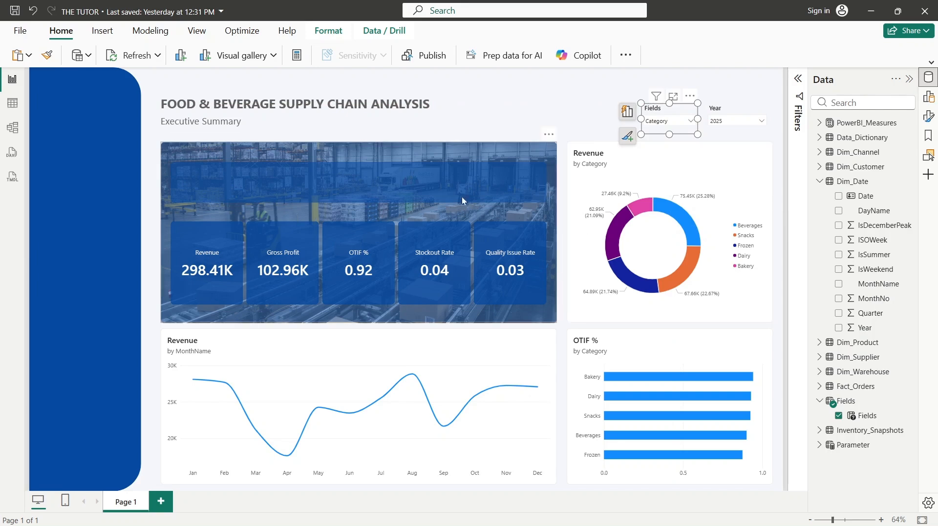
left_click(596, 137)
- Raise the bottom edge of the banner image to just below the KPI cards and shift the banner slightly left
left_click(577, 200)
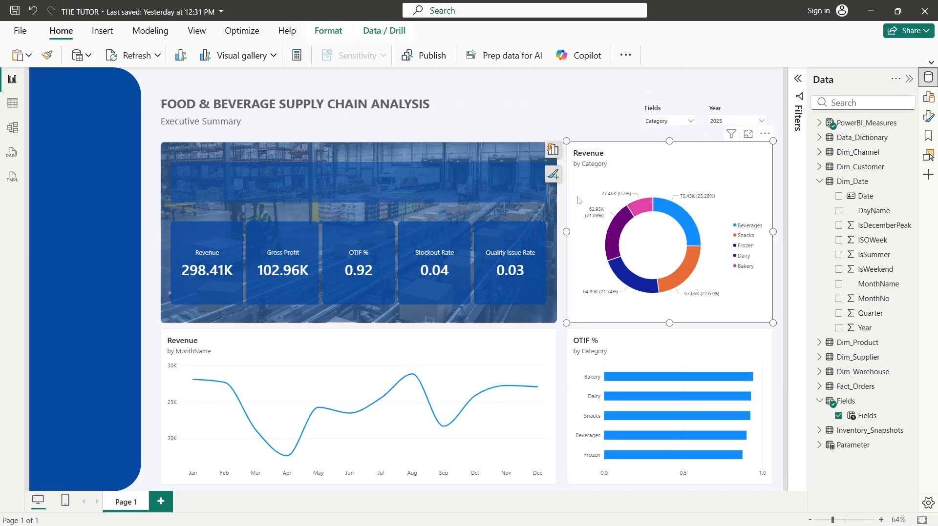
left_click(529, 313)
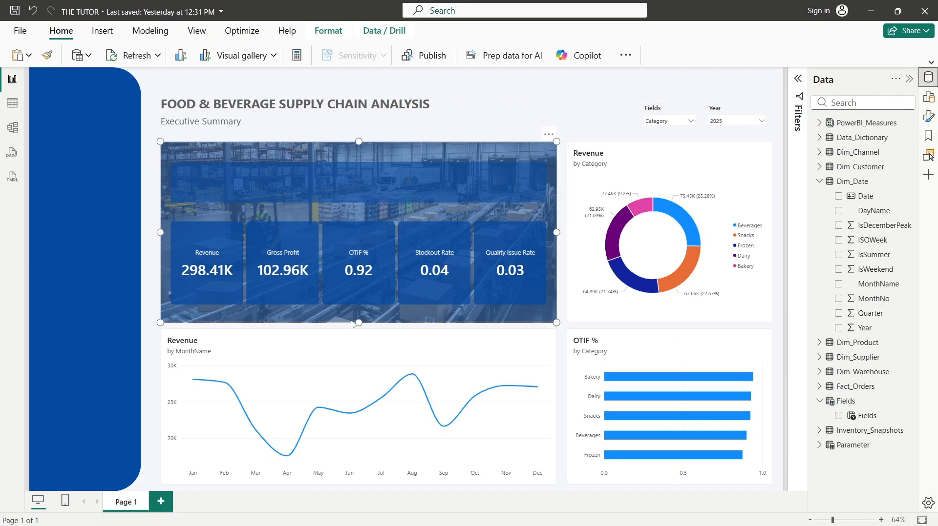
left_click_drag(352, 324, 352, 316)
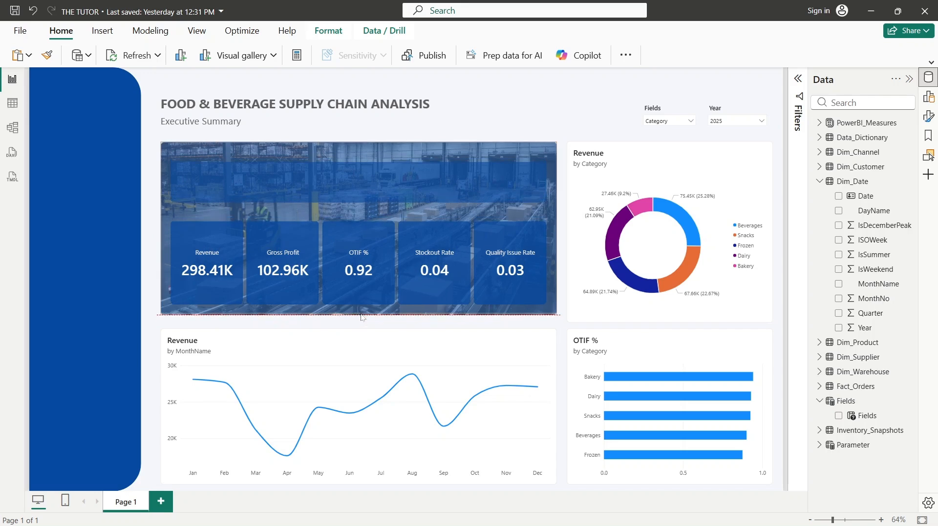
left_click(129, 190)
left_click(180, 148)
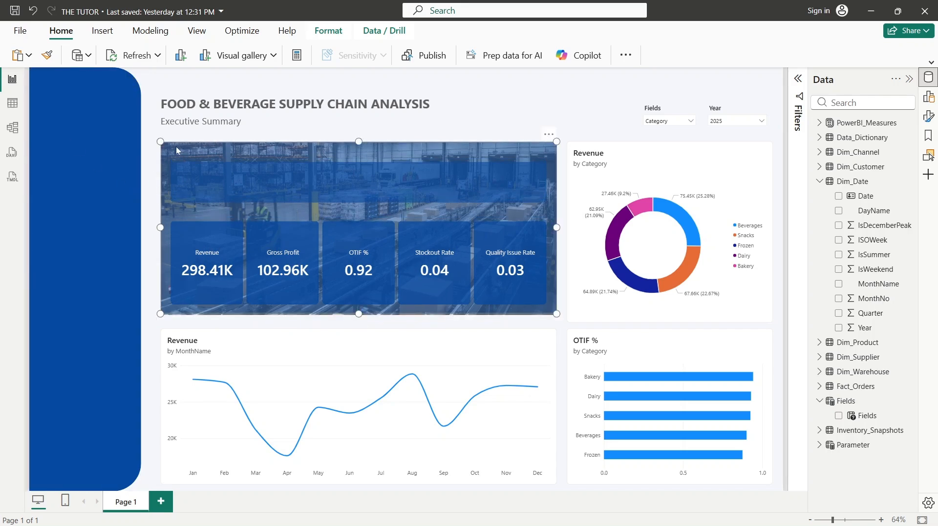
key("Left")
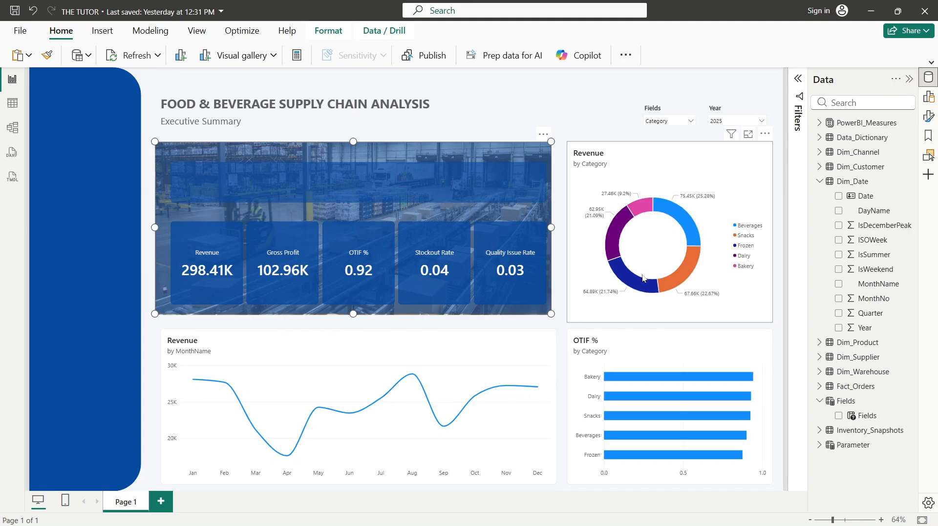
- Shorten the Revenue by Category donut chart so its bottom edge aligns with the banner, keeping the chart selected
left_click(643, 278)
left_click_drag(667, 323, 668, 314)
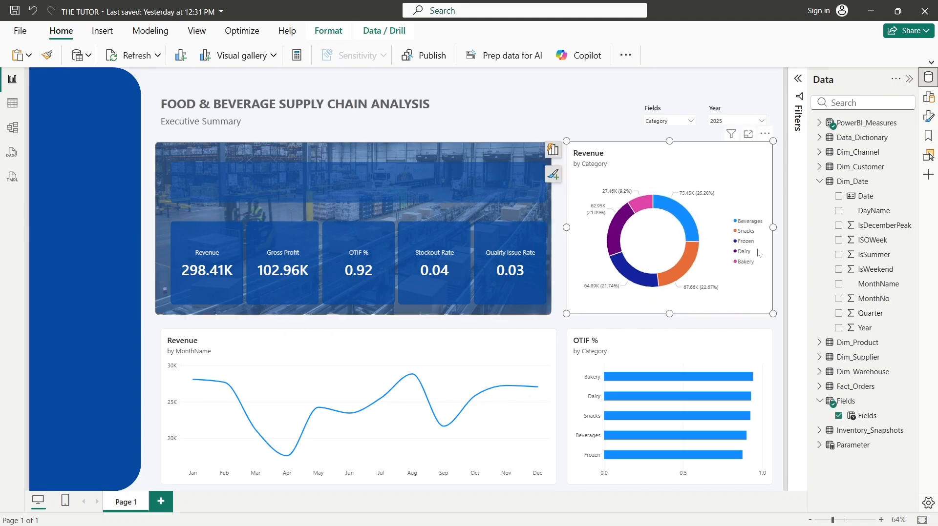
left_click(778, 231)
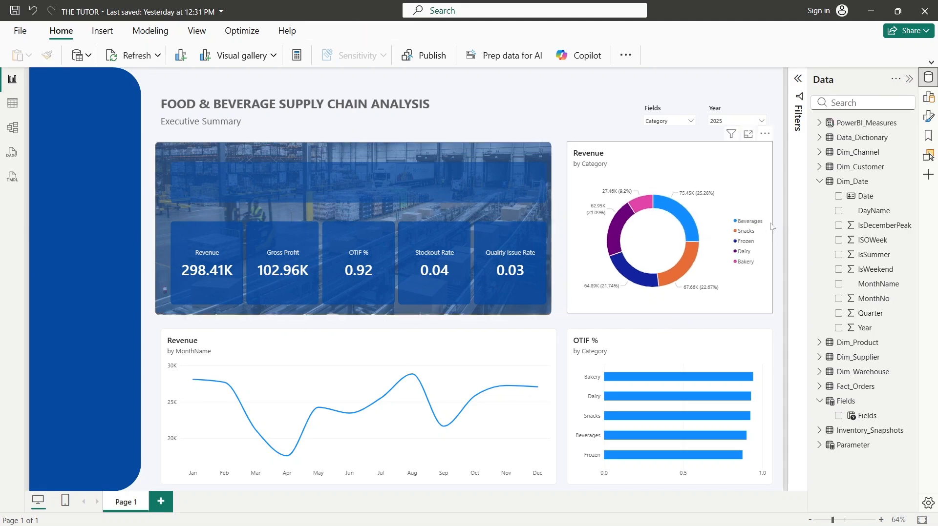
left_click(771, 226)
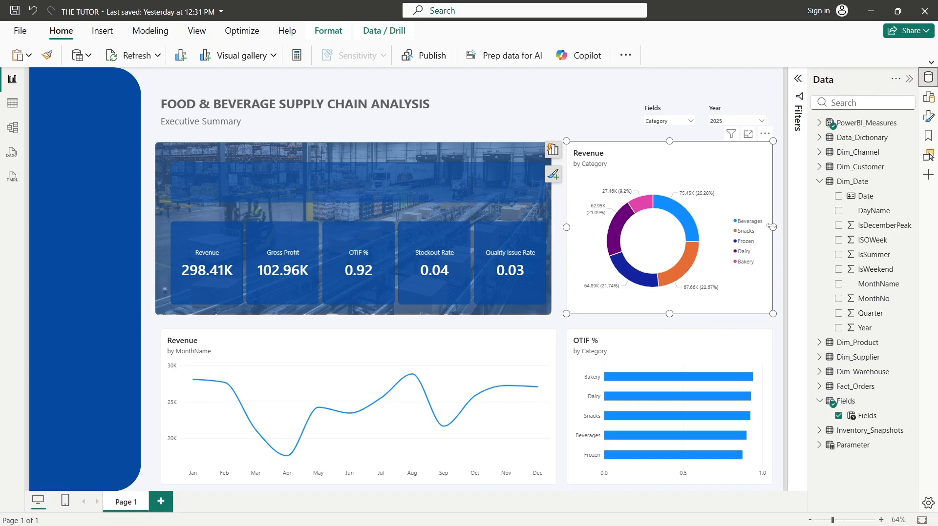
- Raise the top edge of the OTIF % chart and fit the Revenue by MonthName line chart under the banner with matching edges
left_click(696, 334)
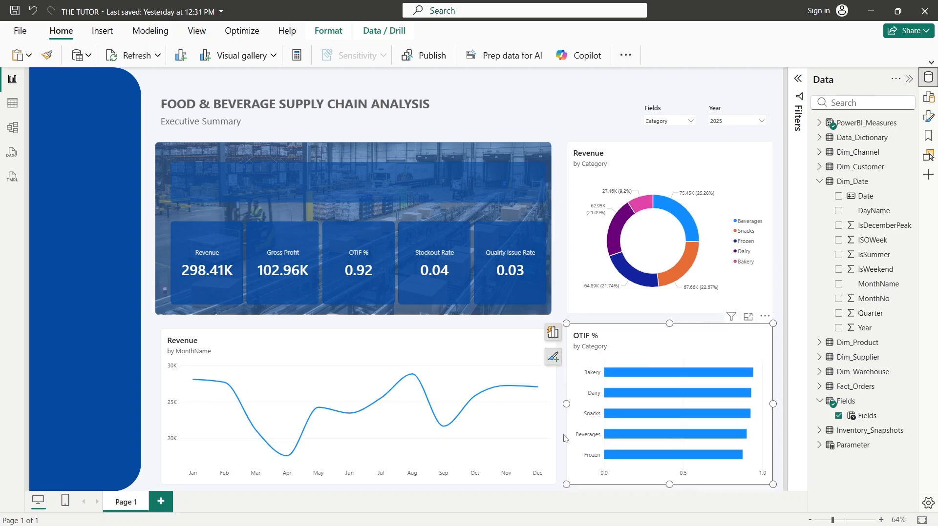
left_click(528, 344)
left_click_drag(370, 345, 353, 323)
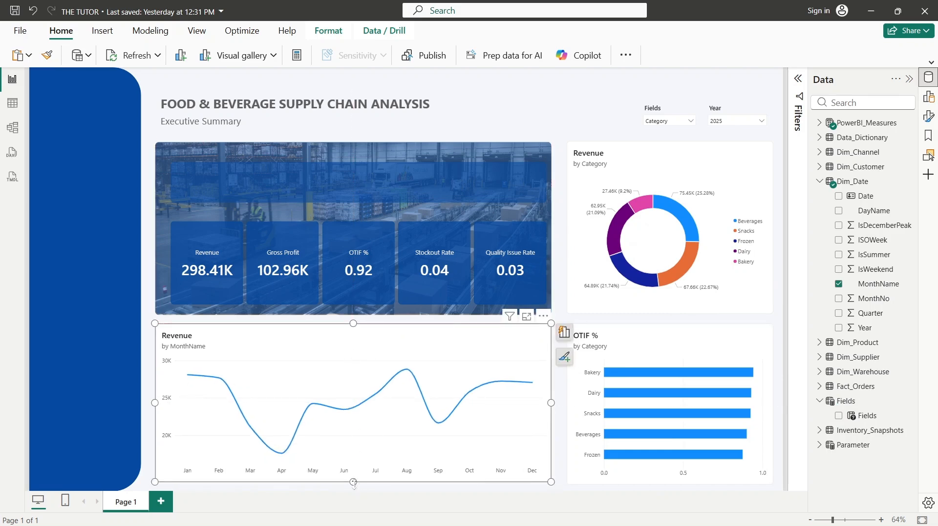
left_click_drag(353, 482, 353, 485)
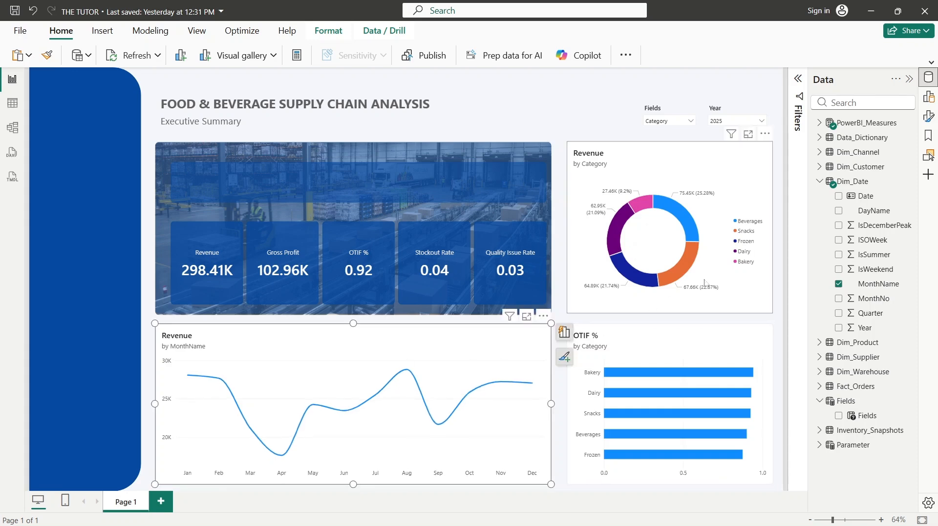
left_click(780, 272)
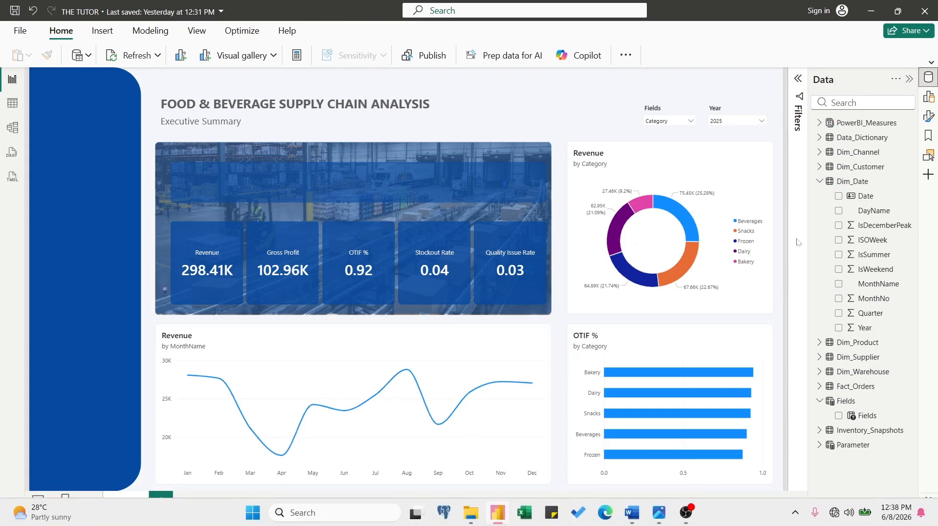
left_click(909, 79)
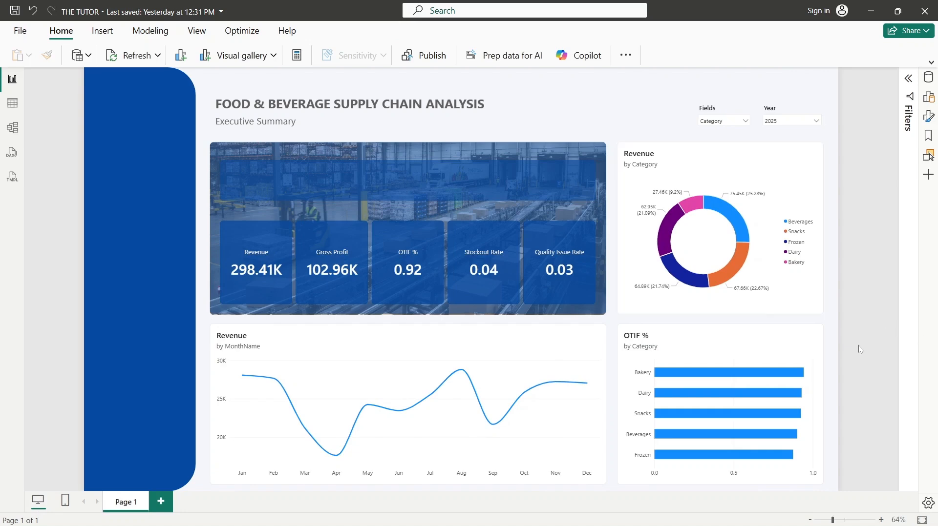
- Enable text on the translucent rectangle above the KPI cards and paste the page description beginning "This page provides a high-level snapshot of overall supply chain health"
left_click(501, 187)
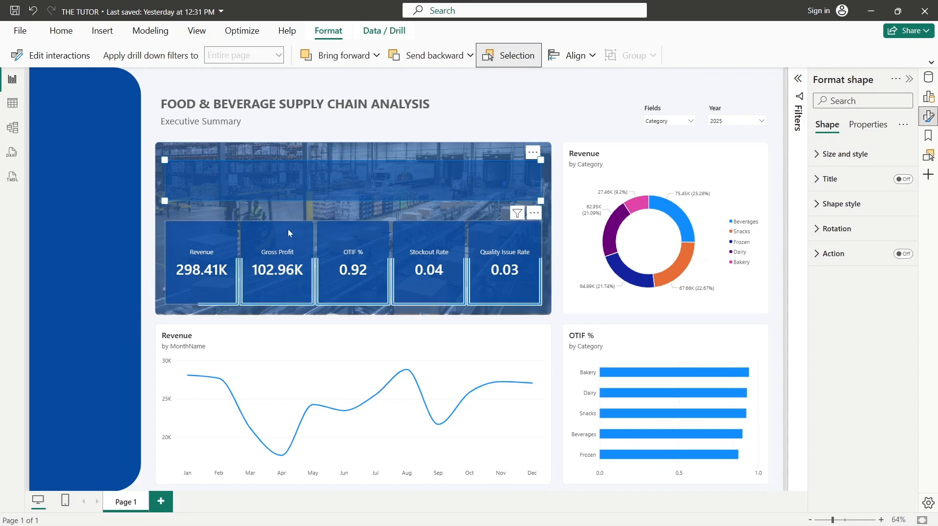
left_click(841, 204)
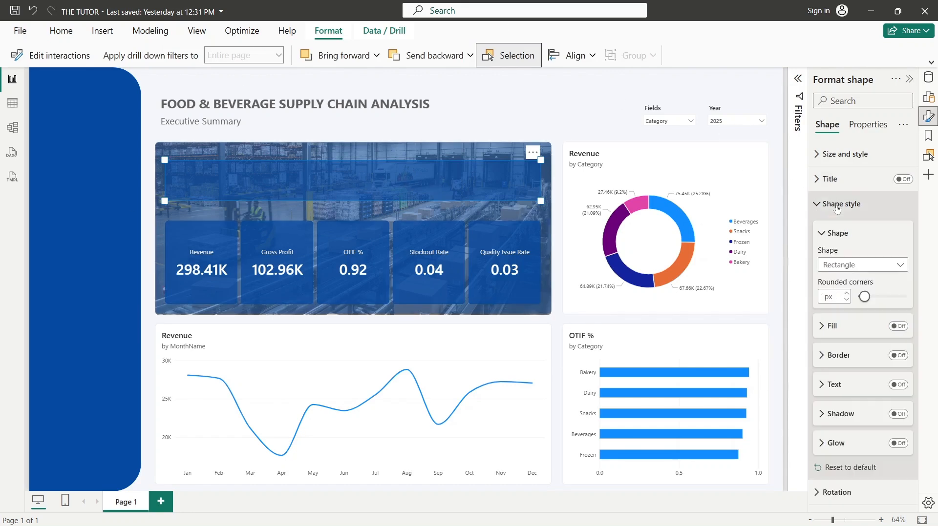
left_click(897, 385)
left_click(828, 385)
left_click(847, 417)
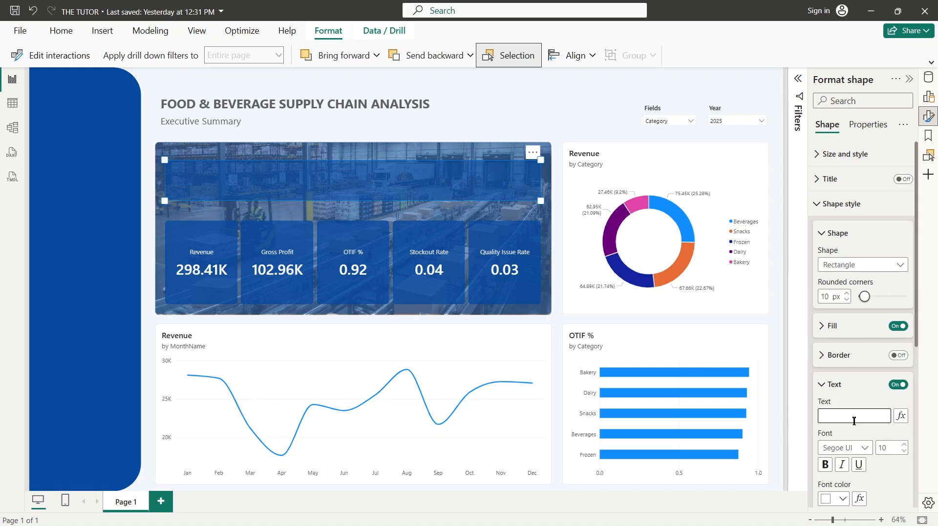
key("super+v")
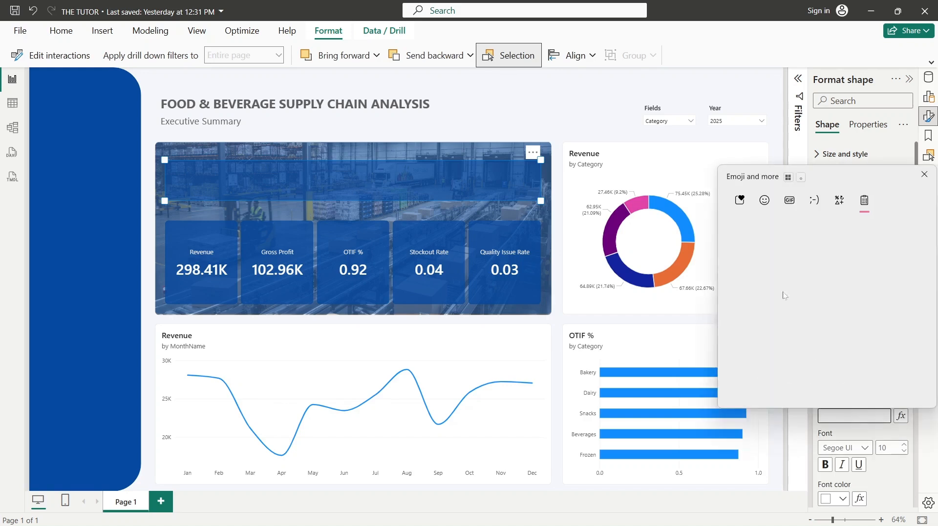
left_click(782, 279)
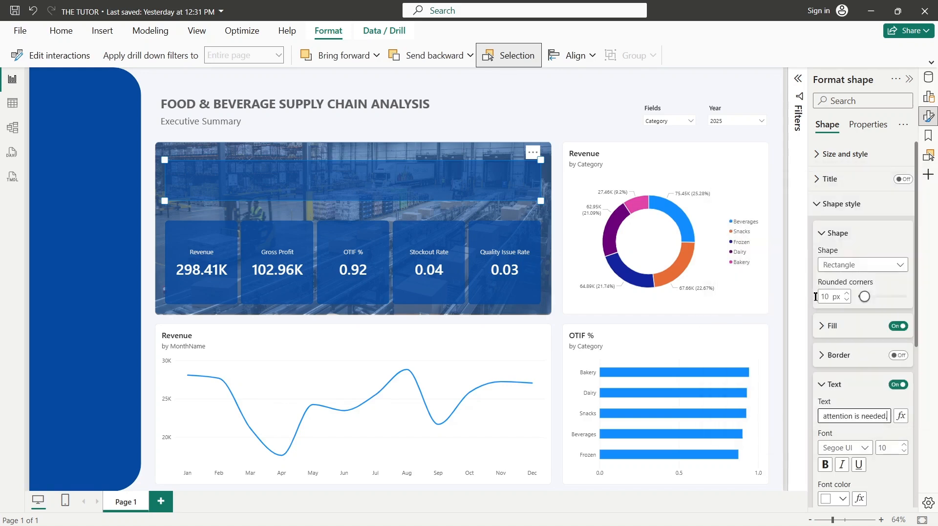
left_click(920, 277)
scroll(909, 293, "down", 3)
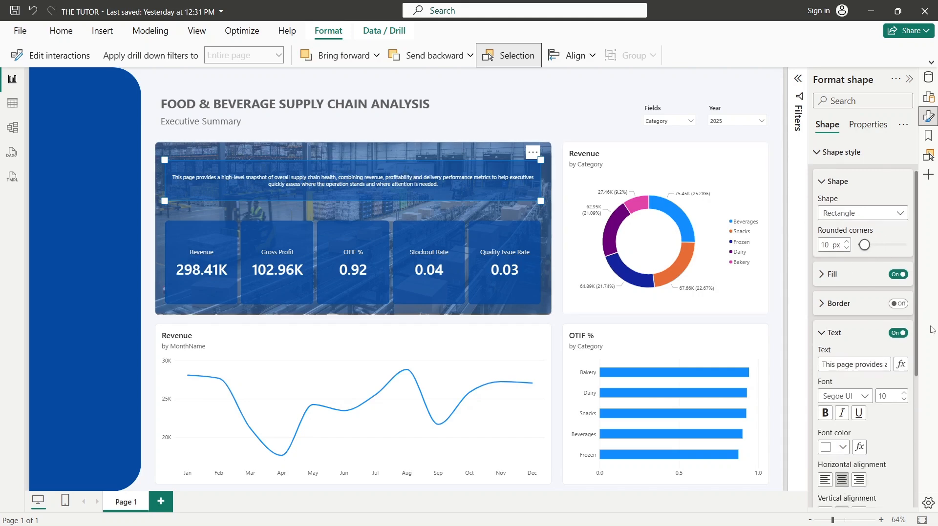
- Left-align the description text, set its font size to 12, and set its left and right padding to 10 px
left_click(825, 373)
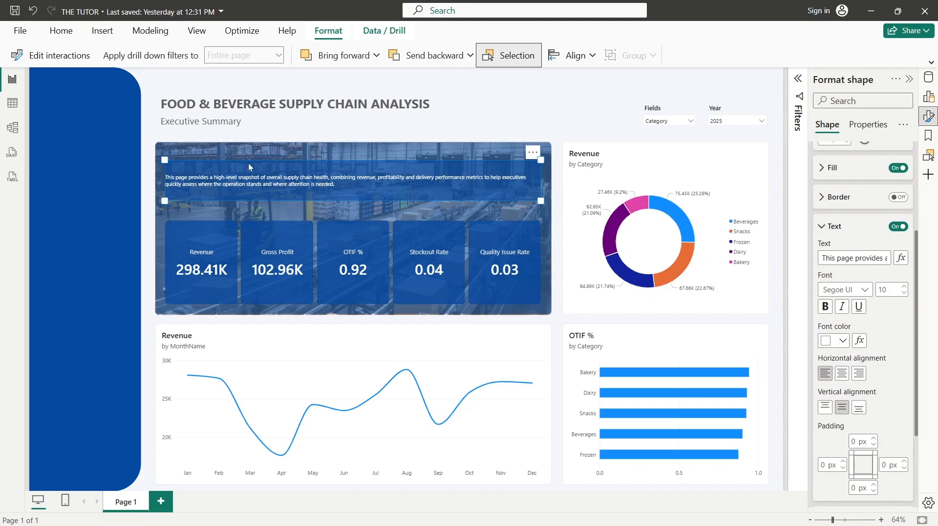
left_click(903, 287)
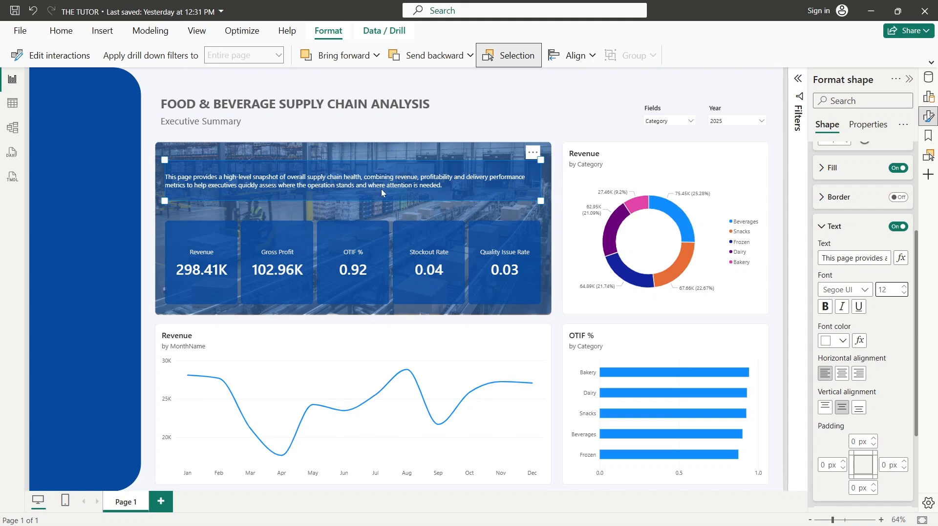
left_click(836, 464)
type("10")
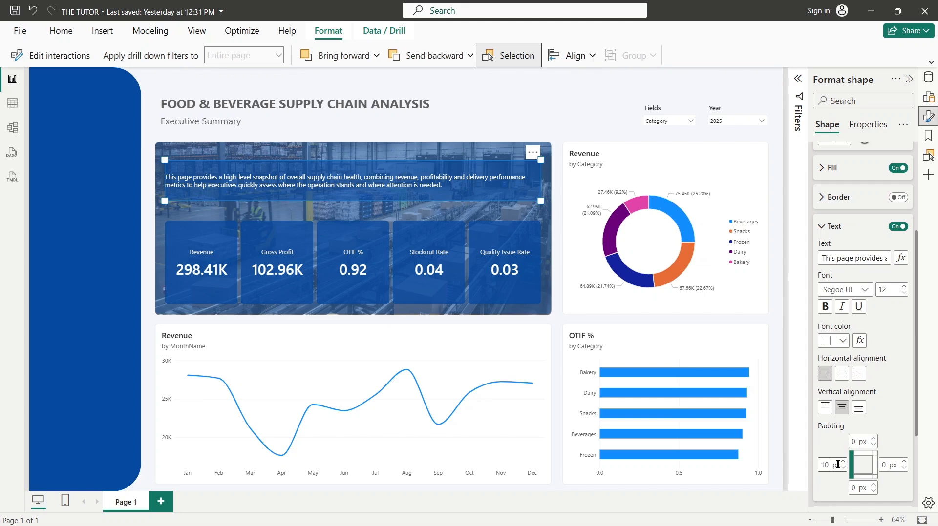
left_click(897, 467)
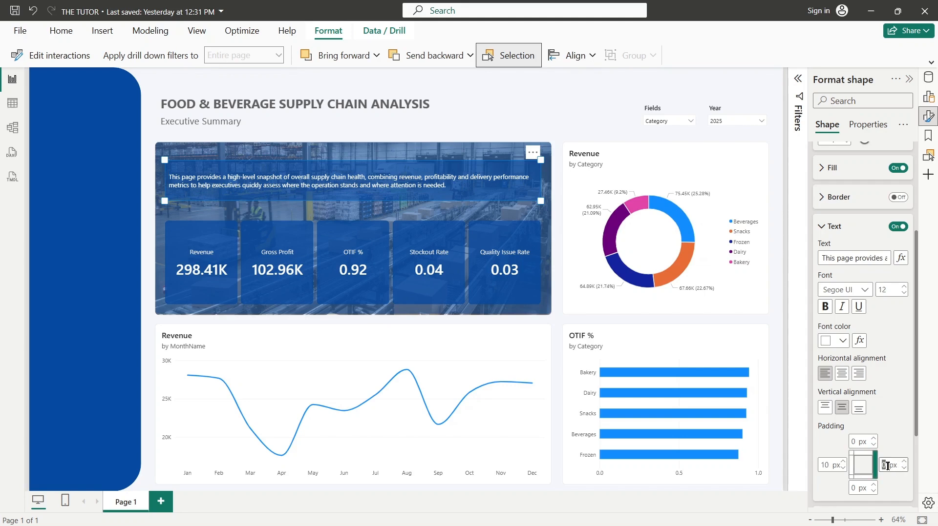
type("10")
- Shorten the description rectangle to fit its two lines of text and move the KPI cards up slightly toward it
left_click_drag(166, 159, 169, 172)
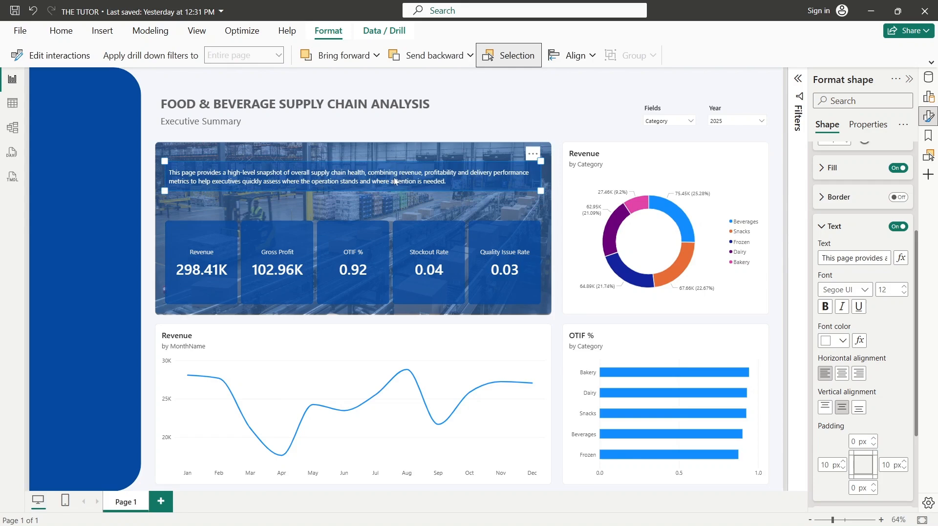
scroll(916, 292, "up", 3)
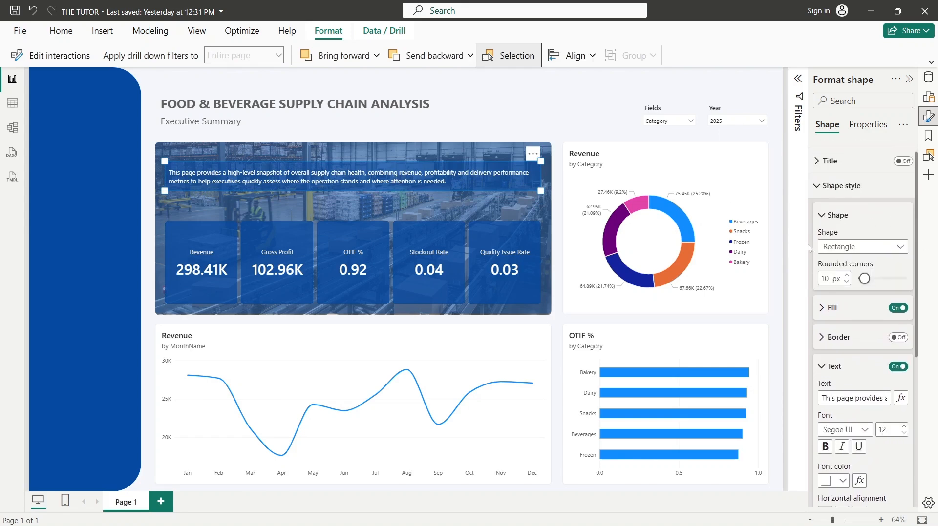
left_click(847, 282)
left_click(460, 266)
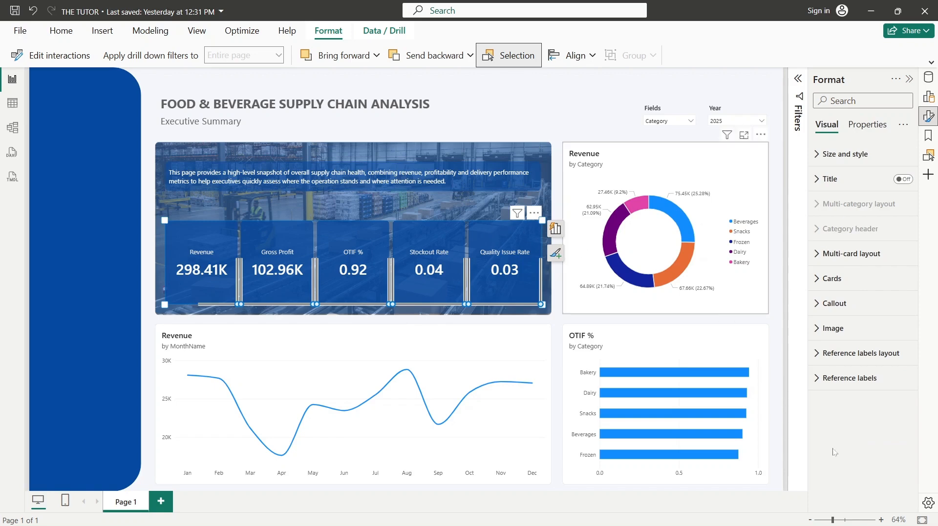
mouse_move(429, 228)
left_mouse_down()
mouse_move(473, 236)
mouse_move(433, 236)
mouse_move(414, 223)
mouse_move(427, 219)
left_mouse_up()
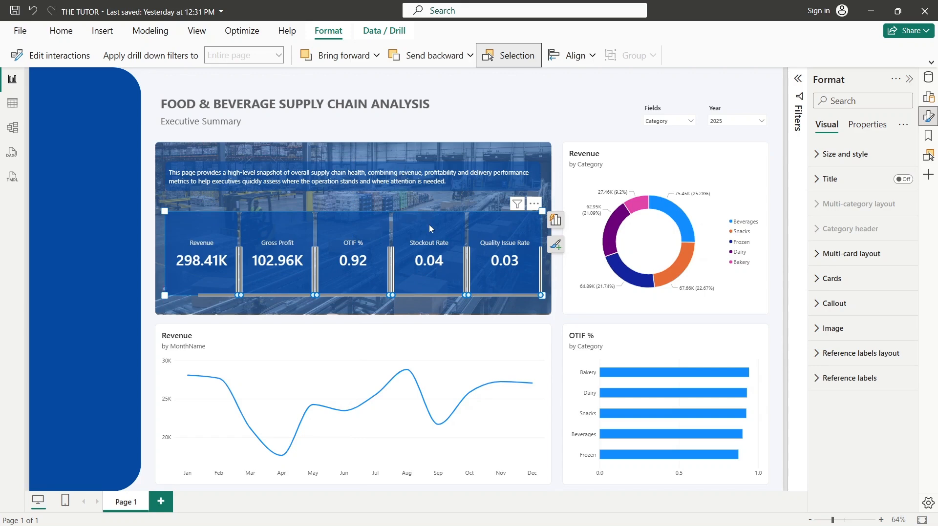
- Nudge the banner group slightly down and make its blue overlay shape slightly taller
left_click(541, 204)
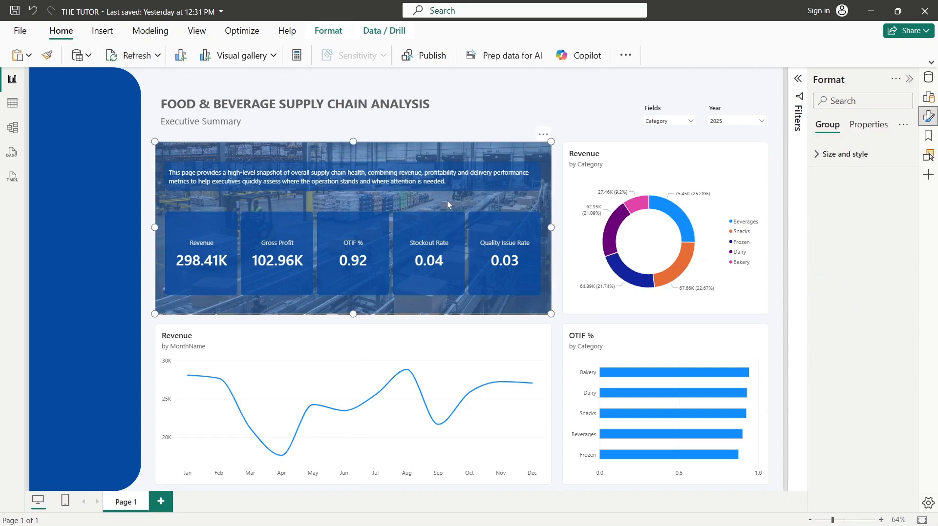
mouse_move(448, 202)
left_mouse_down()
mouse_move(505, 199)
mouse_move(443, 200)
mouse_move(455, 194)
left_mouse_up()
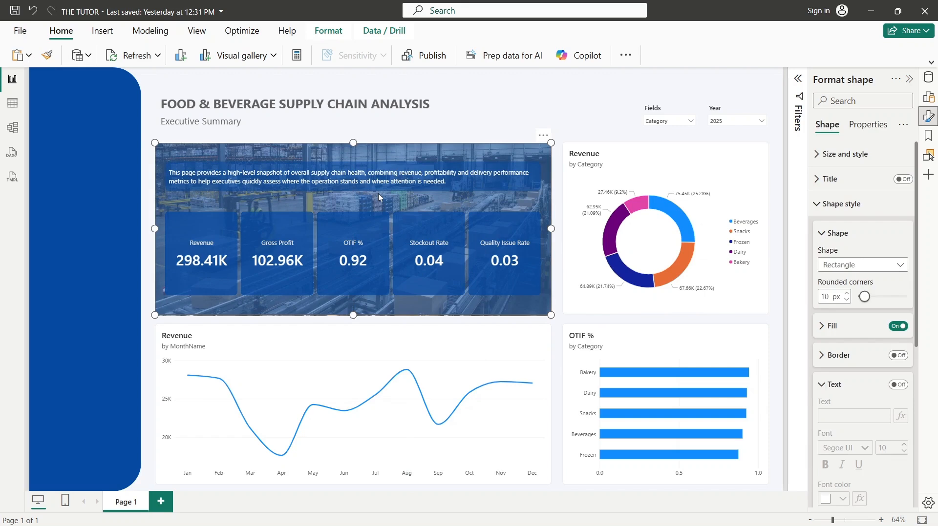
mouse_move(378, 193)
left_mouse_down()
mouse_move(395, 199)
mouse_move(367, 188)
mouse_move(373, 195)
left_mouse_up()
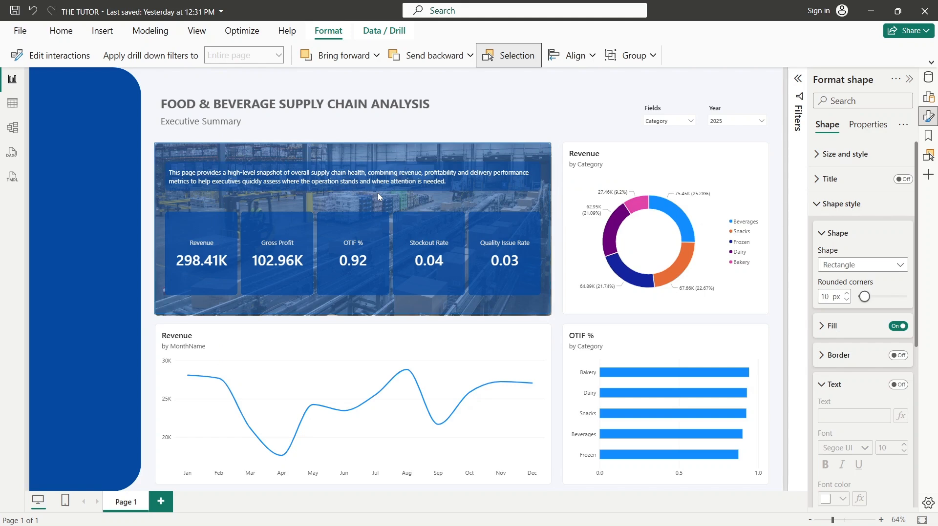
left_click_drag(377, 193, 379, 197)
left_click_drag(549, 315, 548, 313)
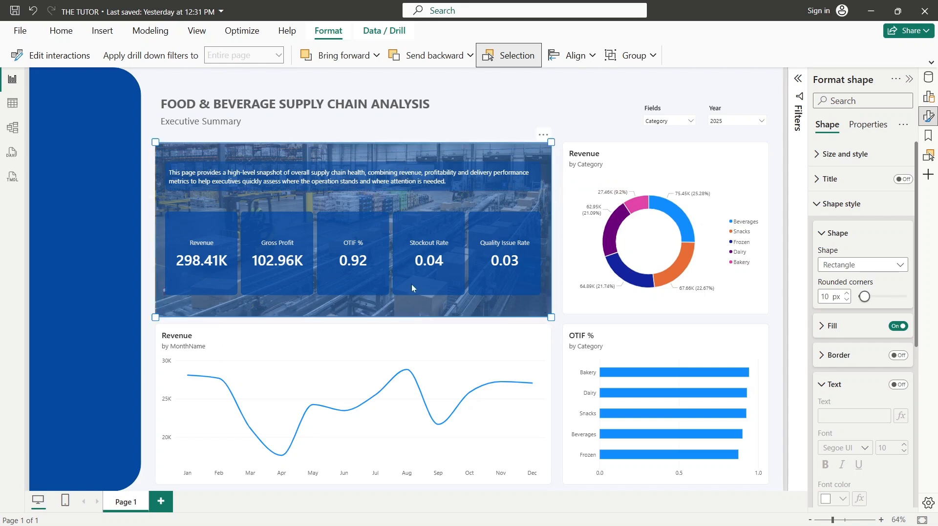
- Set the banner overlay shape's fill transparency to 70% and lower its top edge slightly
scroll(918, 307, "down", 1)
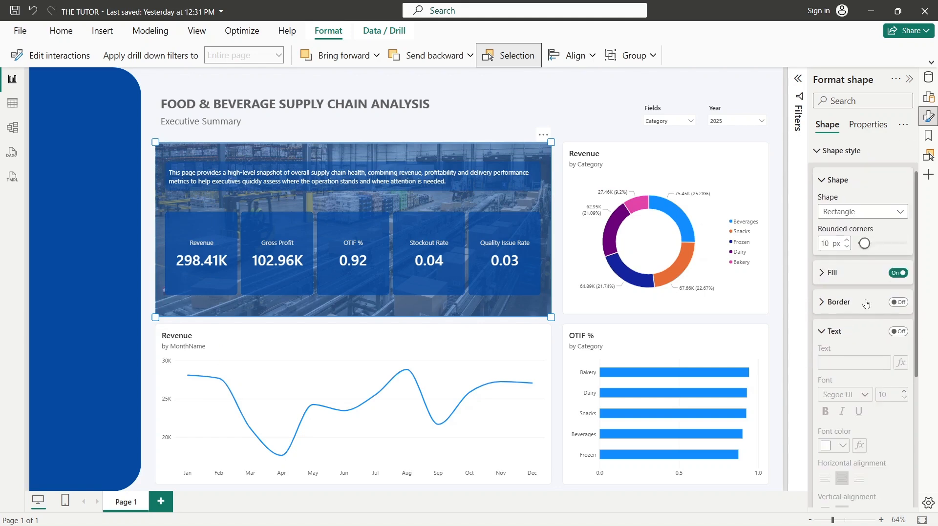
left_click(830, 273)
left_click_drag(883, 337, 892, 341)
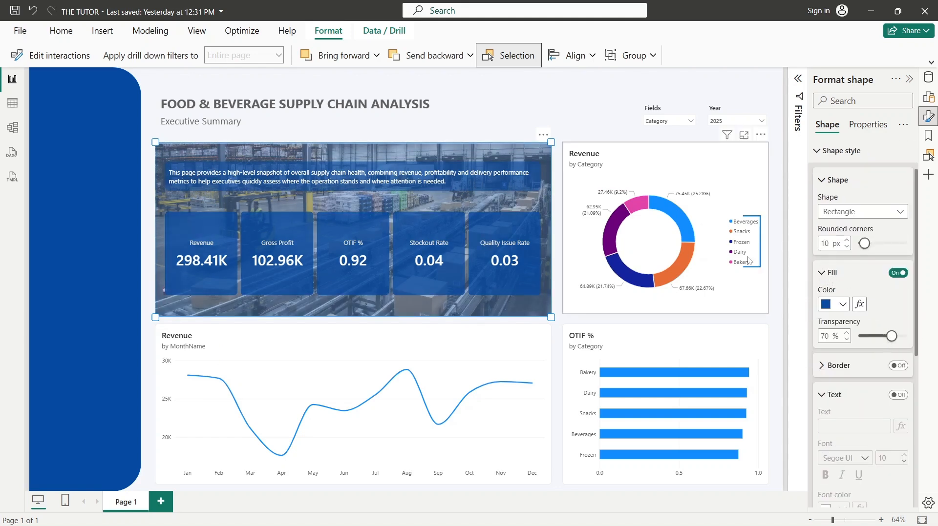
left_click_drag(878, 335, 893, 336)
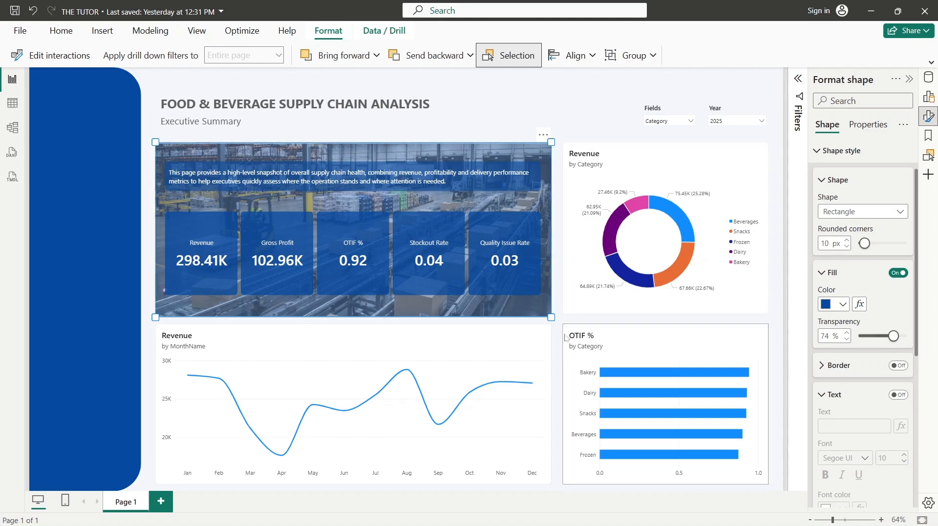
left_click(523, 119)
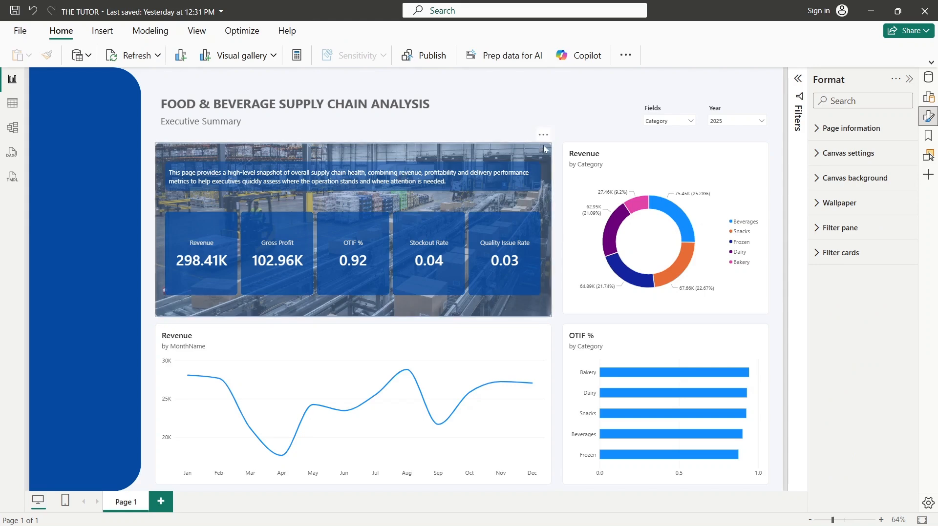
left_click(545, 149)
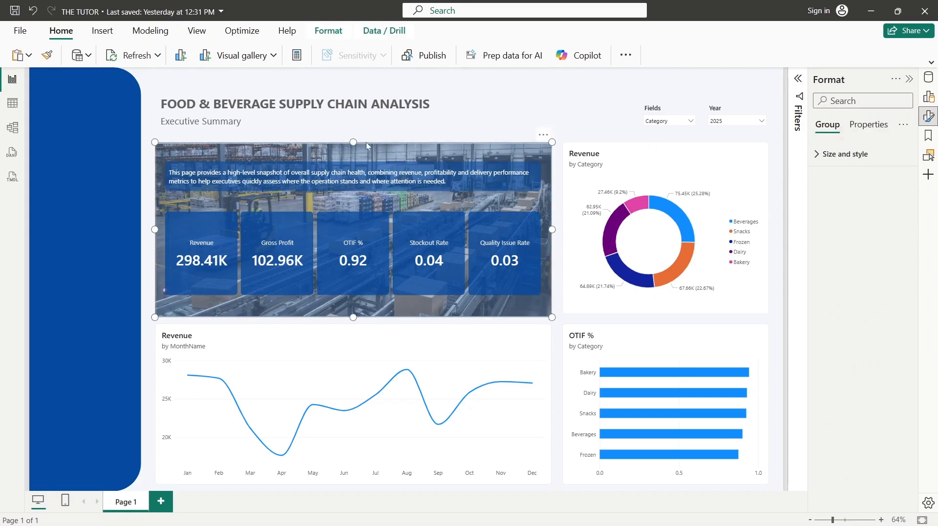
left_click(534, 149)
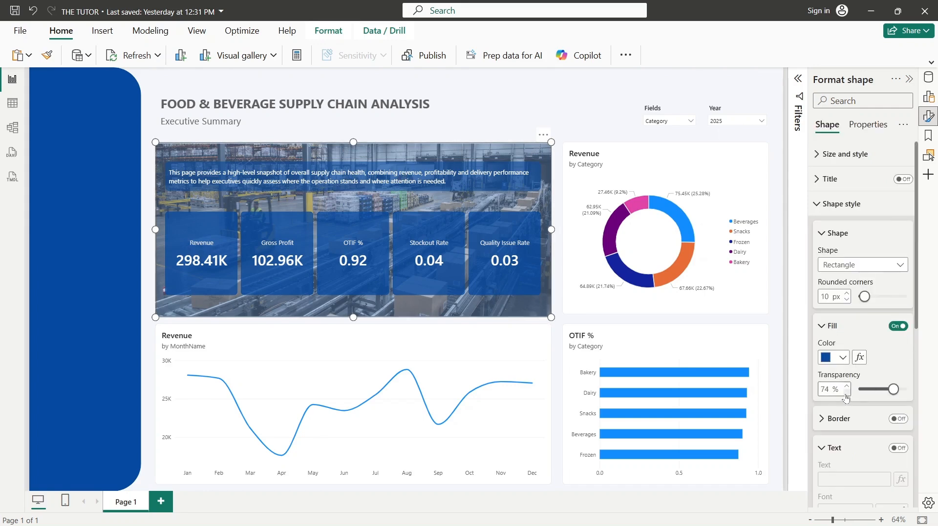
left_click(845, 395)
left_click(845, 395)
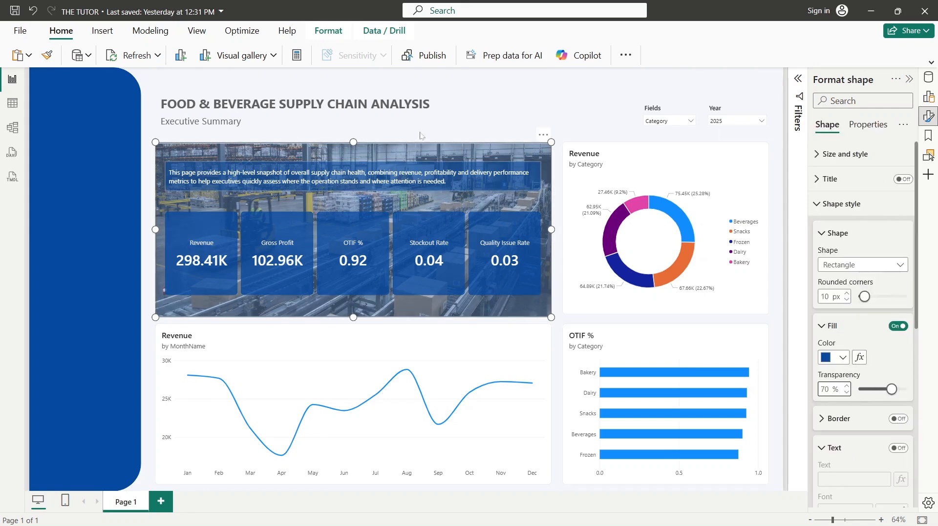
mouse_move(352, 142)
left_mouse_down()
mouse_move(365, 202)
mouse_move(364, 143)
left_mouse_up()
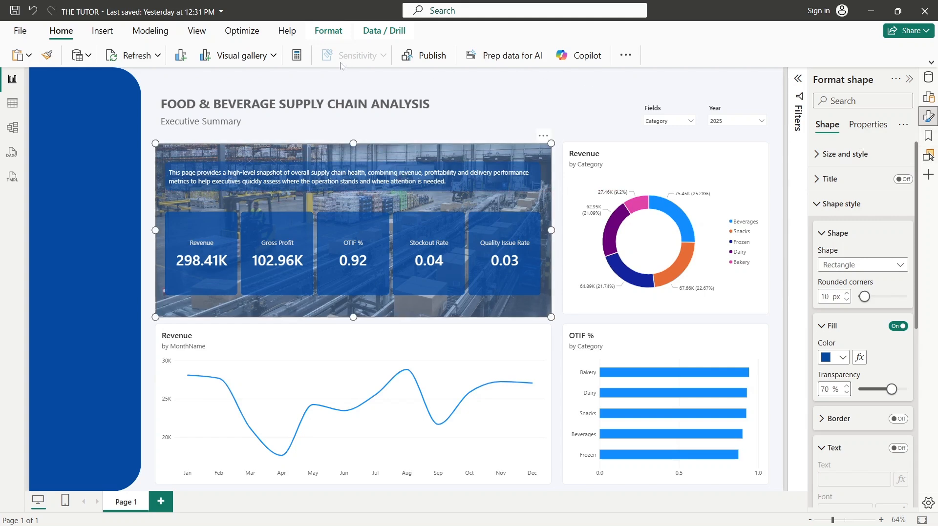
- Show the page's layer order list and expand Group 1 to reach the banner's shape and image
left_click(194, 31)
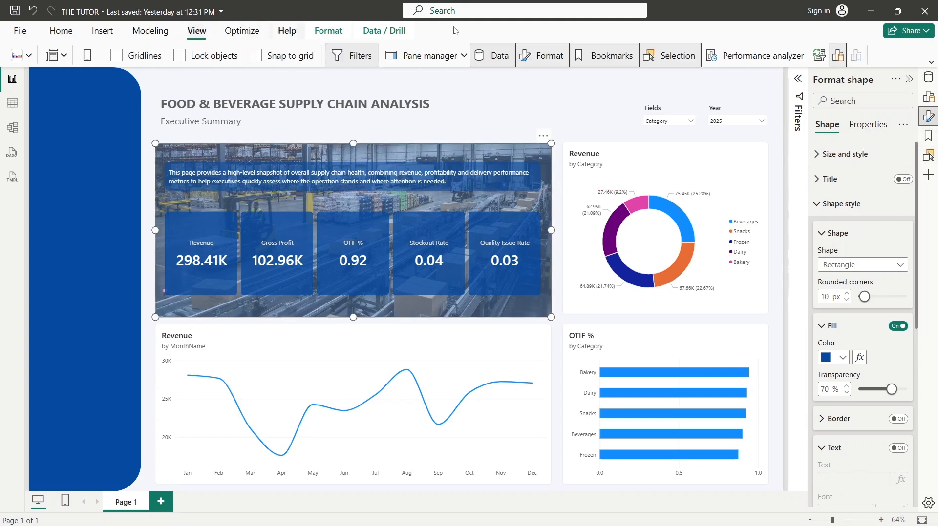
left_click(665, 58)
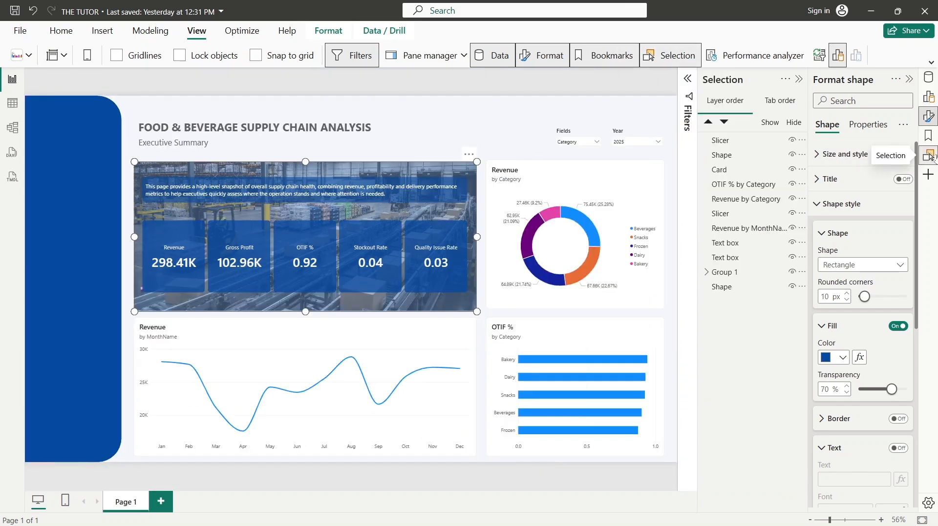
left_click(929, 157)
left_click(929, 156)
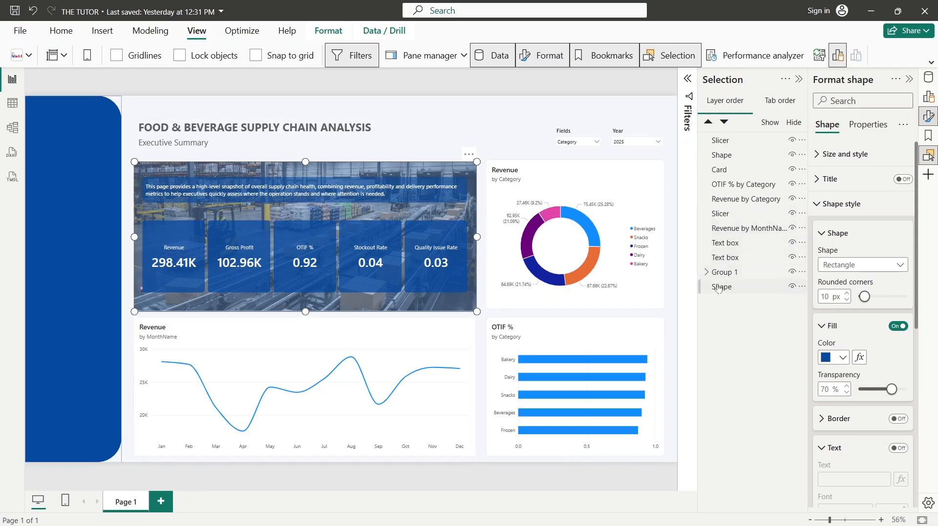
left_click(706, 274)
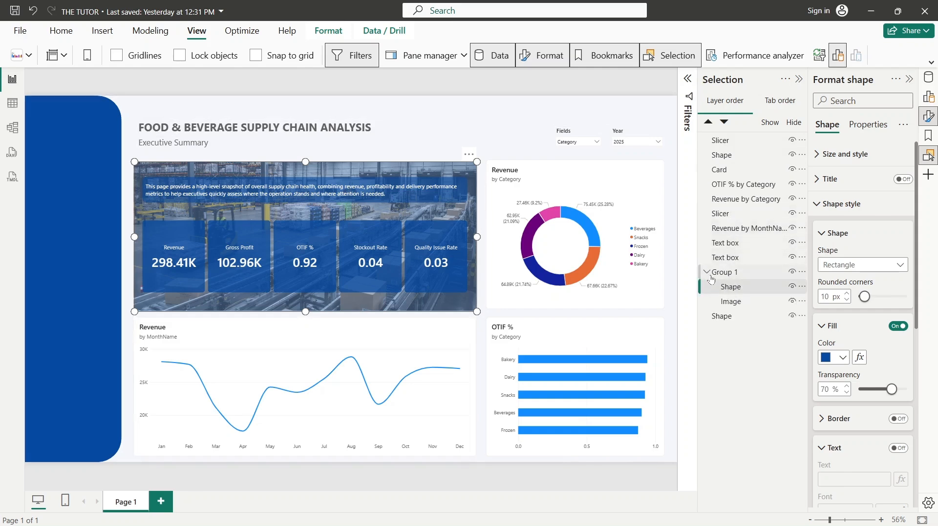
- Turn on image effects for the banner image in Group 1 and apply a blur of about 11 px
left_click(730, 303)
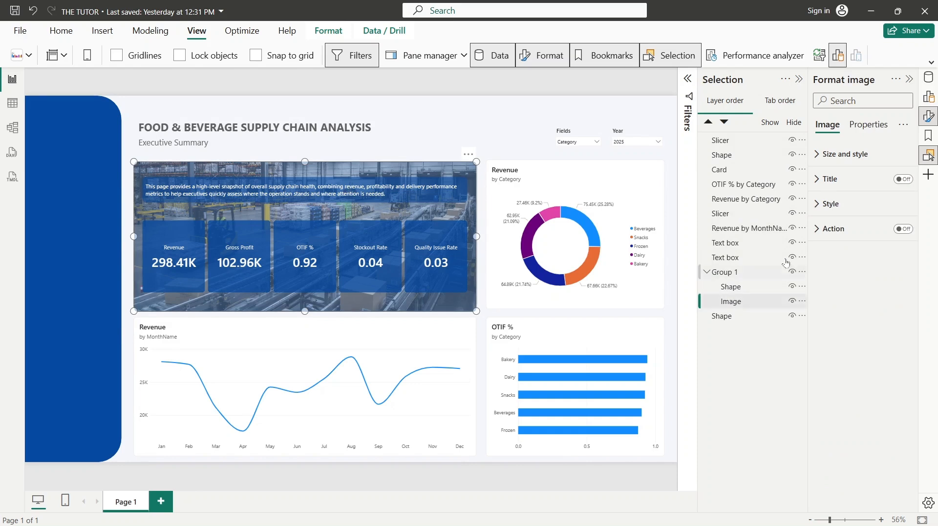
left_click(824, 205)
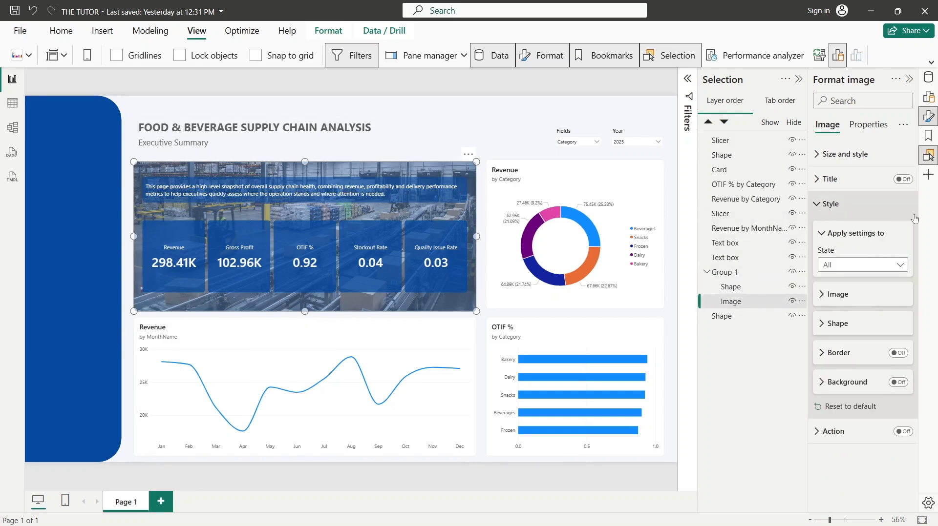
left_click(824, 295)
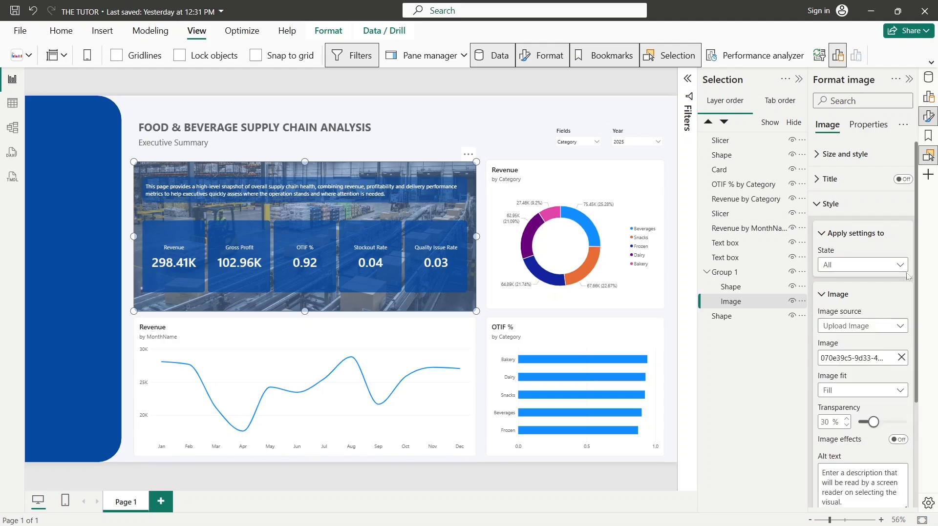
scroll(911, 264, "down", 3)
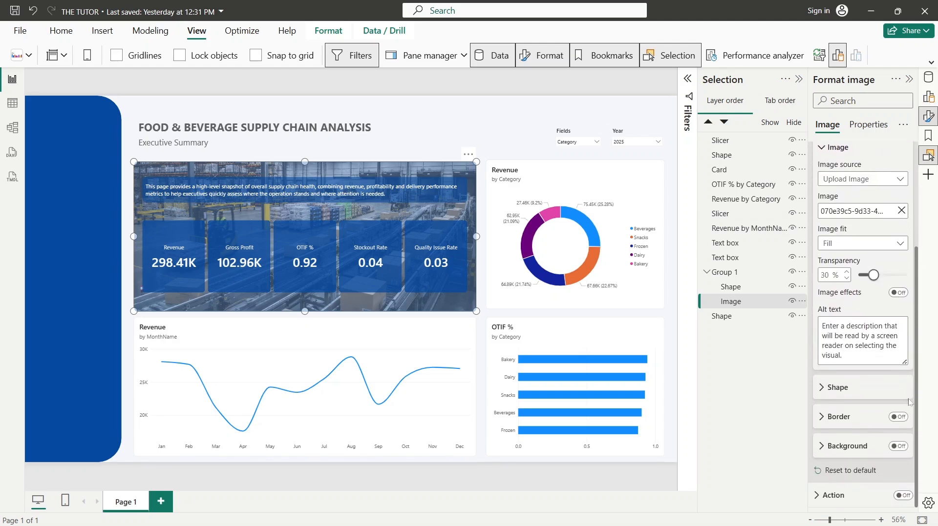
left_click(906, 293)
scroll(915, 283, "down", 3)
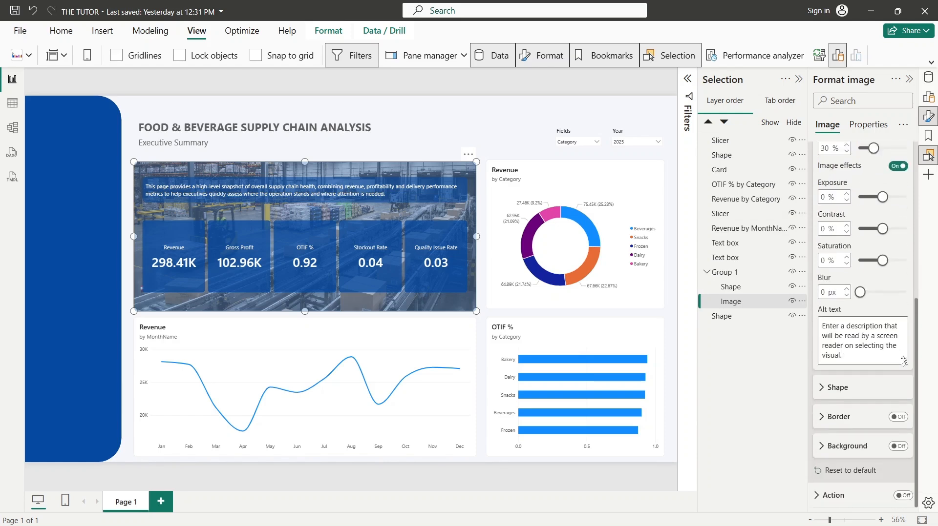
left_click_drag(860, 293, 867, 293)
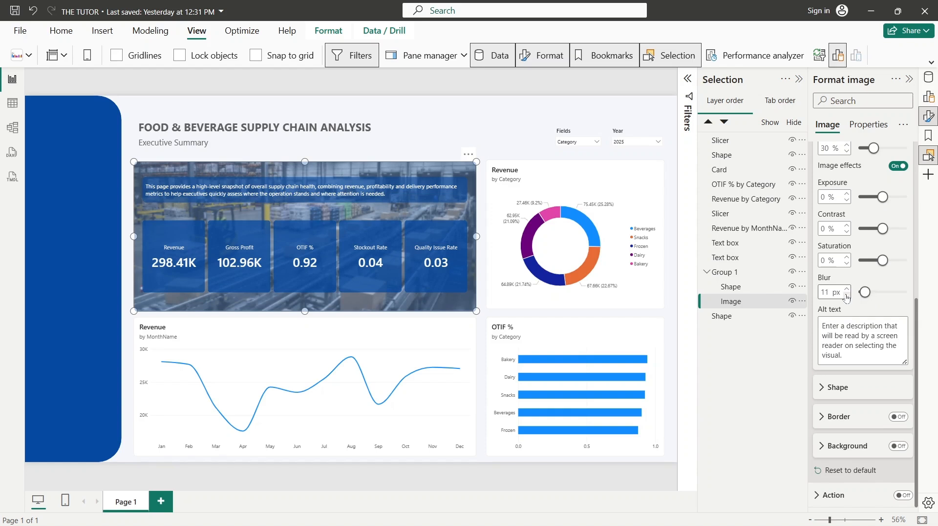
left_click(846, 291)
left_click(909, 79)
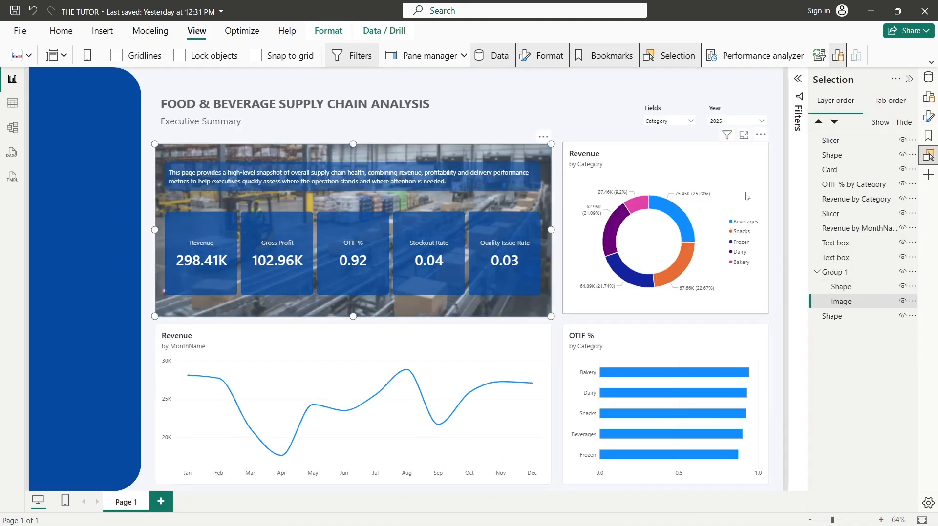
- Slightly lower the fill transparency of the banner's blue overlay shape in Group 1 and put away the formatting and layer lists
left_click(857, 291)
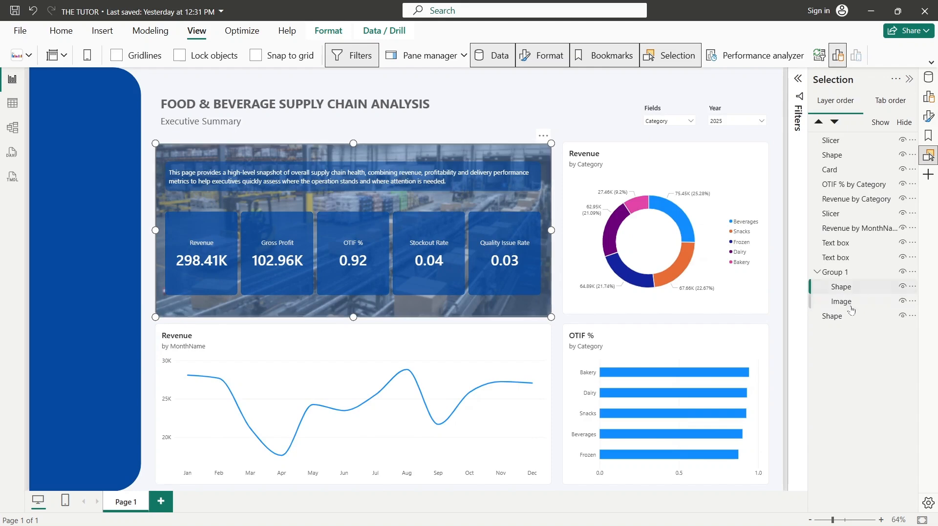
left_click(929, 115)
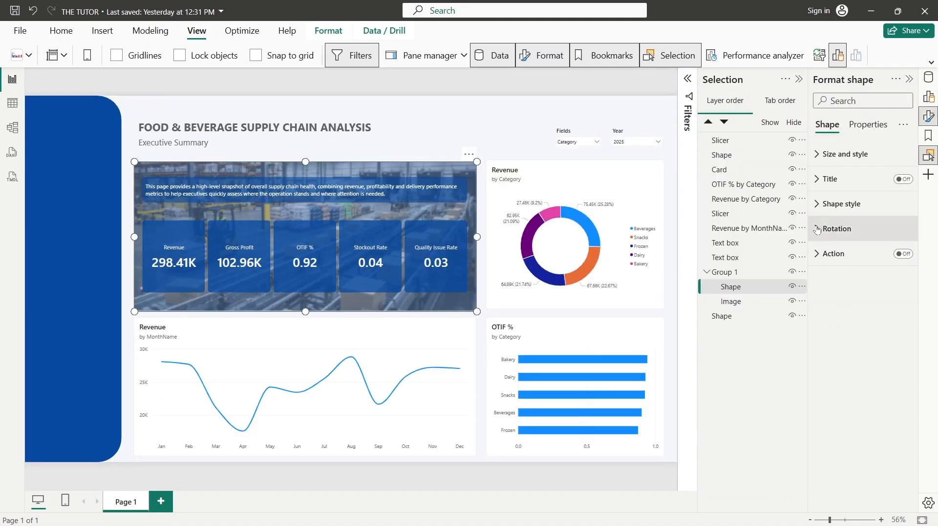
left_click(841, 203)
left_click(850, 333)
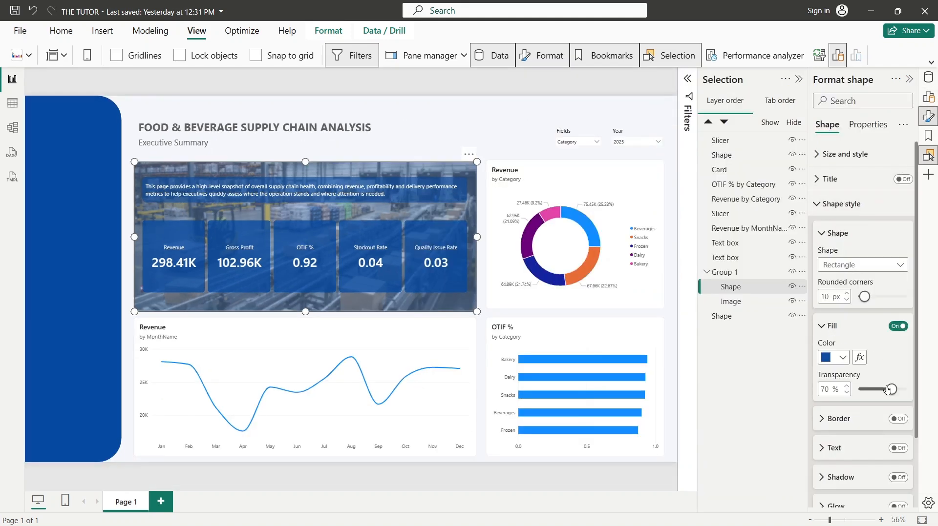
left_click_drag(891, 391, 889, 391)
left_click(909, 79)
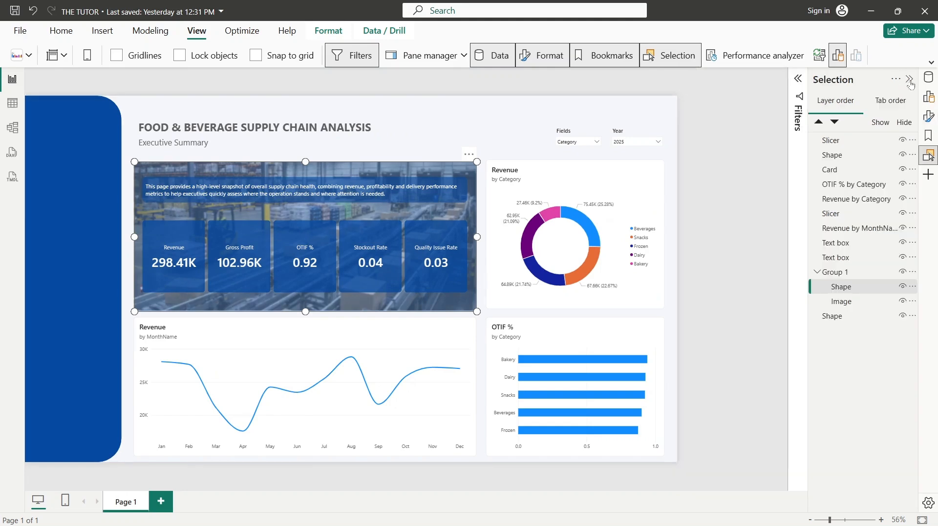
left_click(909, 78)
left_click(565, 119)
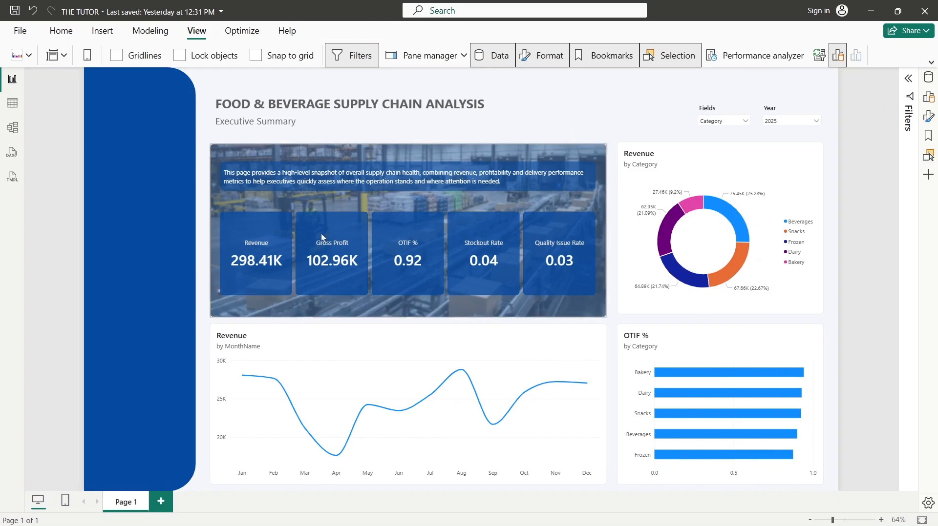
- Slightly increase the background fill transparency of all the KPI cards
left_click(529, 185)
left_click(426, 219)
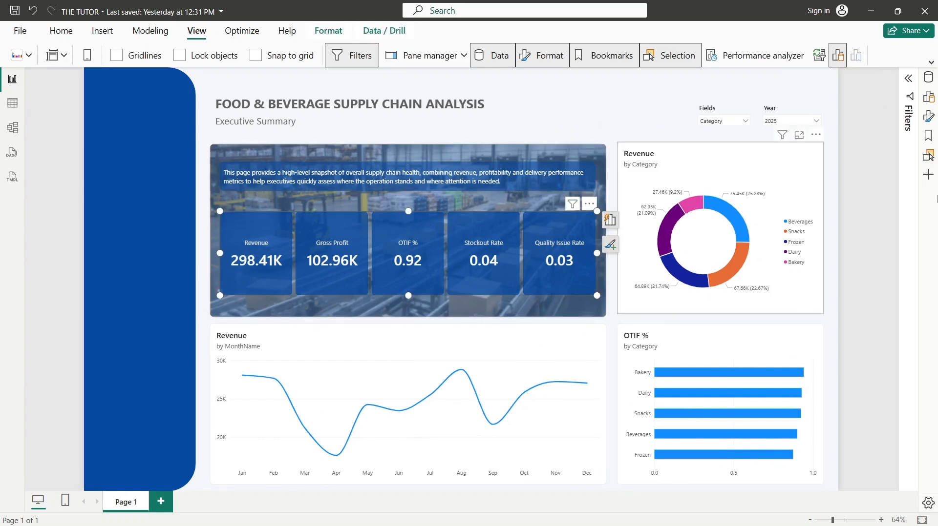
left_click(927, 117)
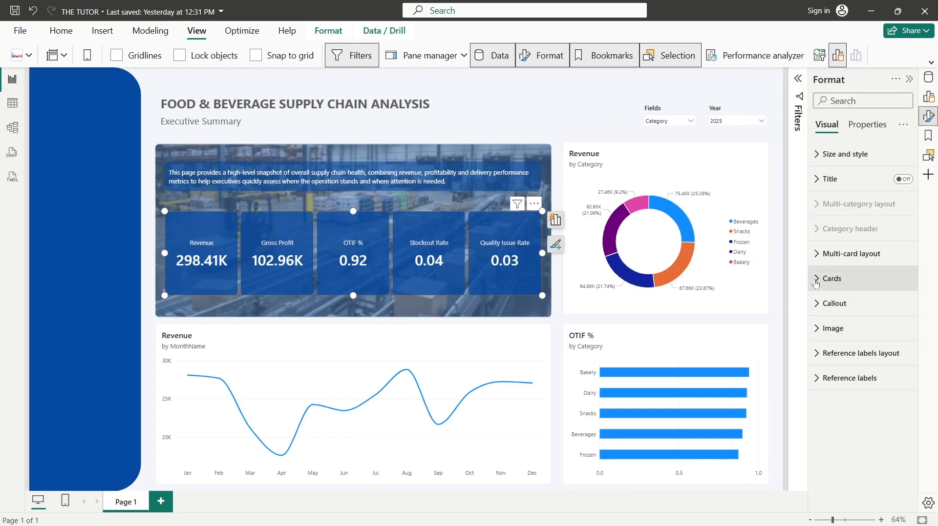
left_click(850, 278)
scroll(916, 317, "down", 4)
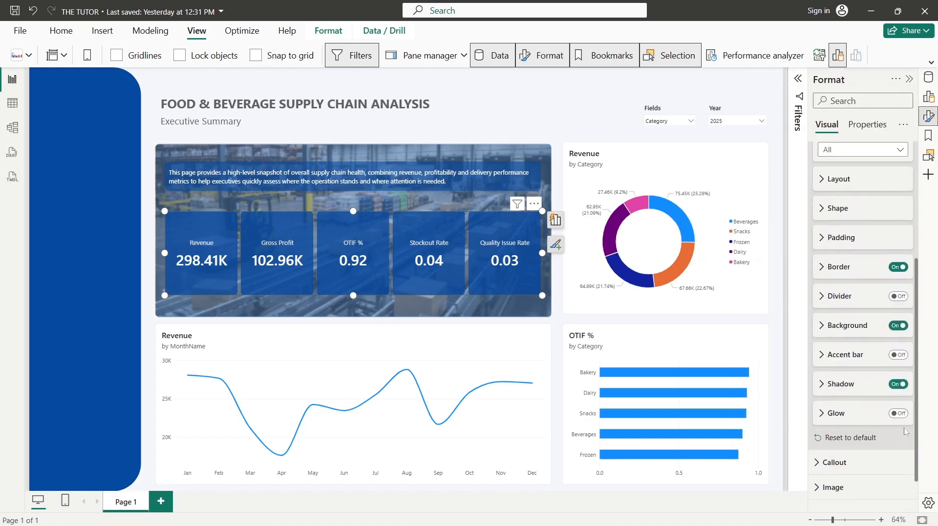
left_click(835, 327)
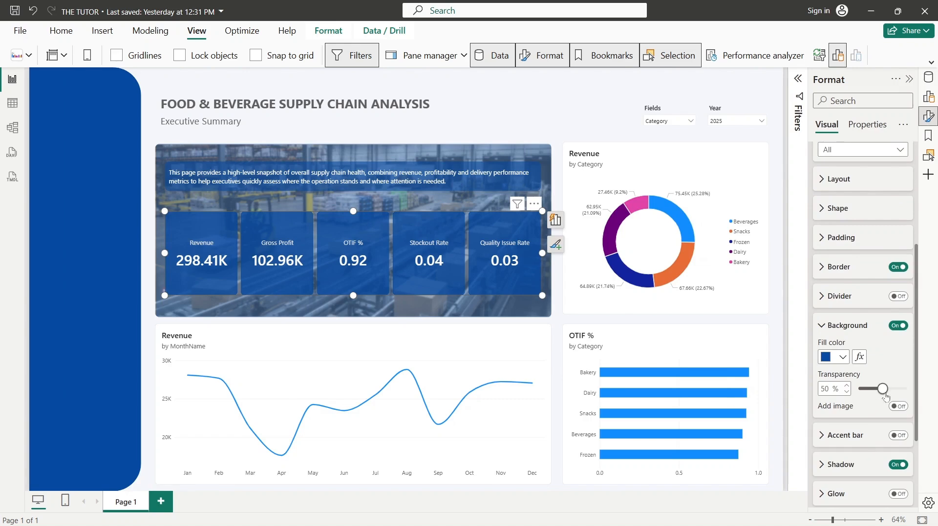
left_click_drag(882, 389, 885, 392)
left_click(847, 386)
left_click(847, 392)
left_click(824, 332)
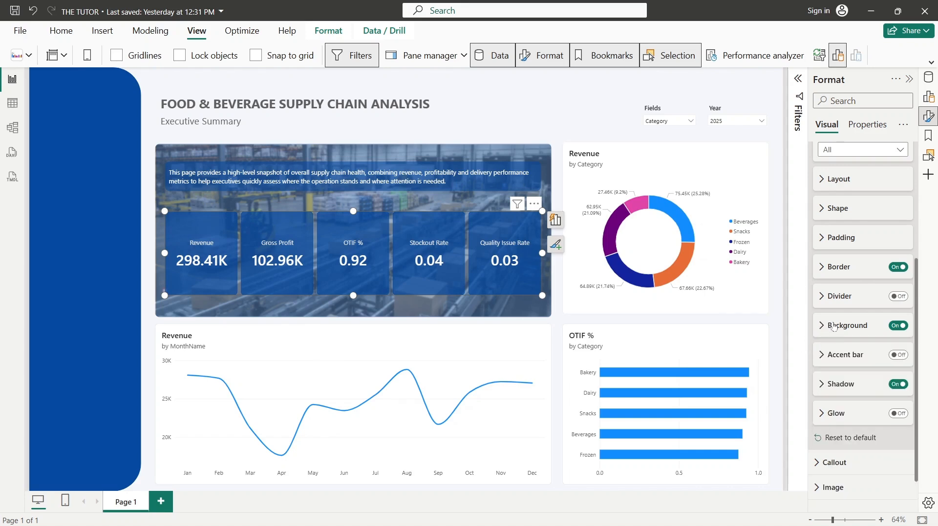
- Increase the corner radius of the KPI cards' rounded rectangles to about 11 px
left_click(830, 219)
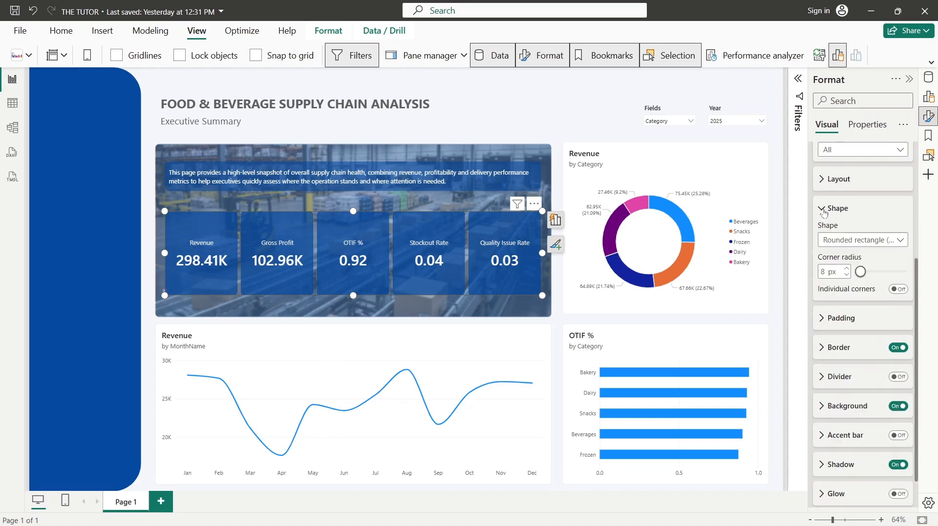
left_click(847, 270)
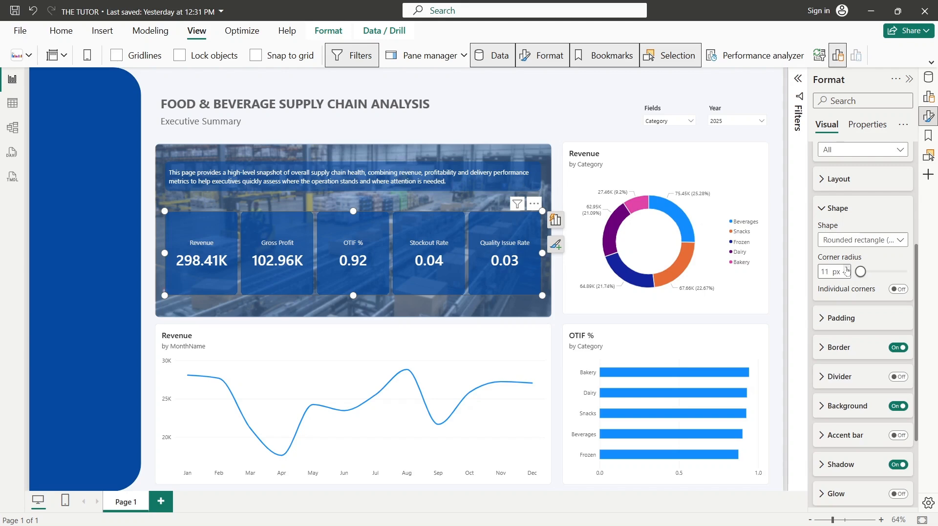
left_click(847, 268)
left_click(857, 202)
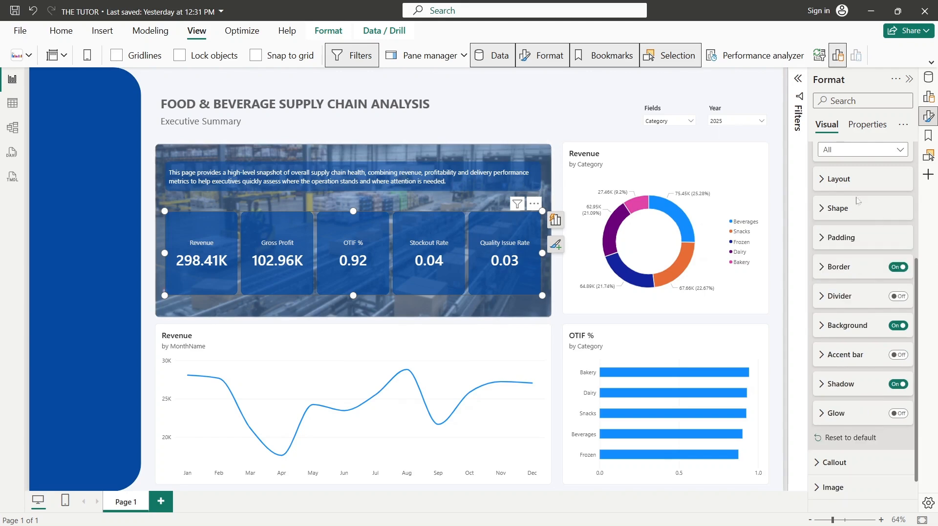
scroll(915, 310, "up", 3)
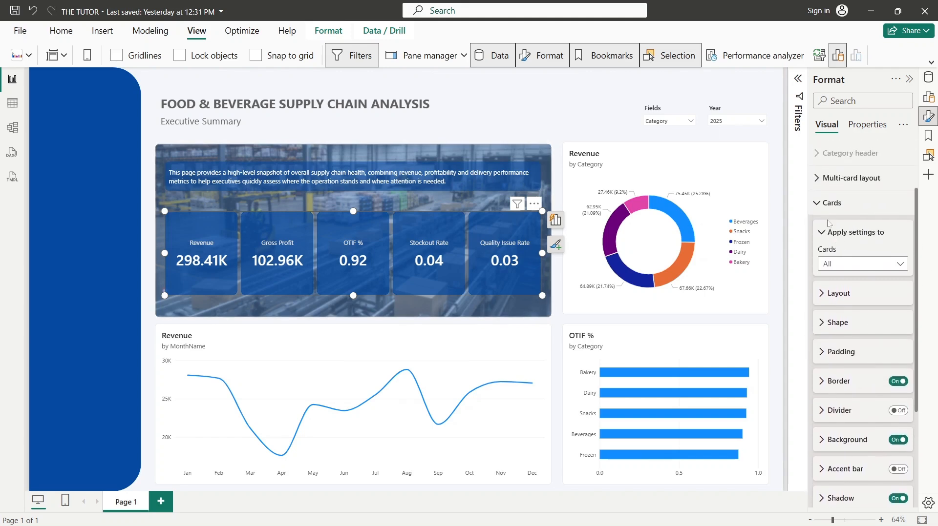
left_click(832, 207)
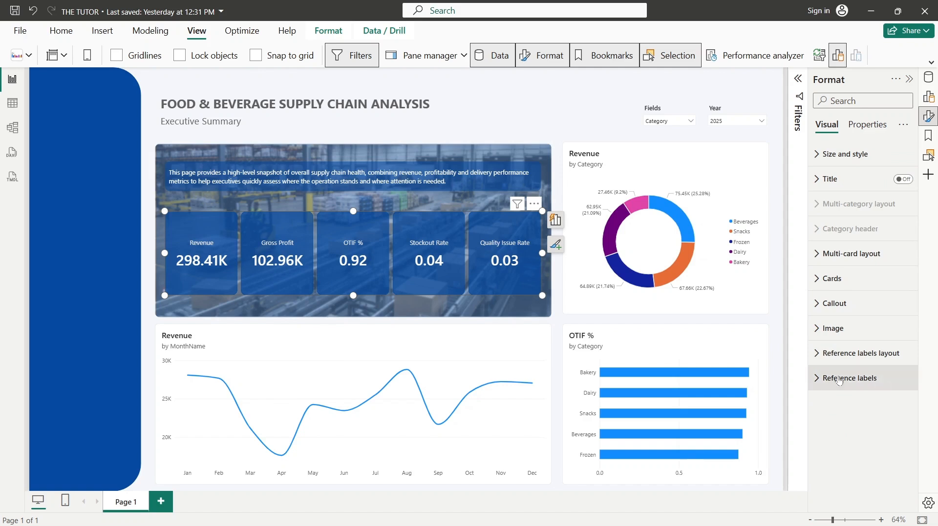
- In the KPI card's reference labels layout, apply the settings to the Revenue card only
left_click(870, 354)
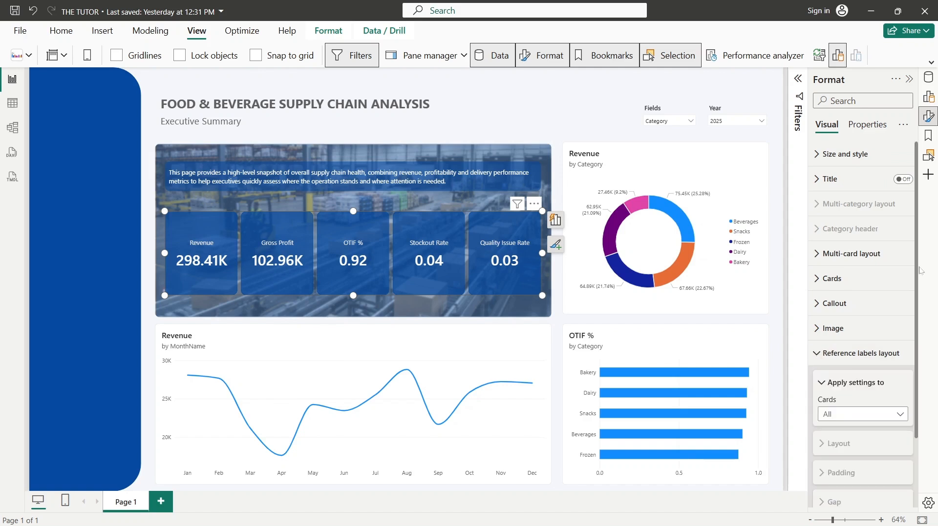
scroll(908, 312, "down", 2)
scroll(908, 332, "up", 2)
scroll(906, 357, "down", 3)
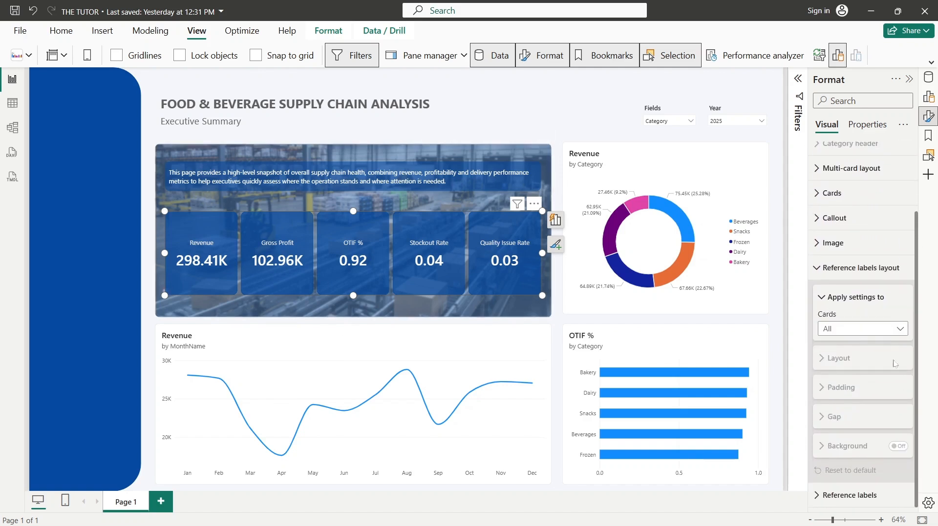
scroll(886, 353, "down", 2)
scroll(879, 347, "up", 2)
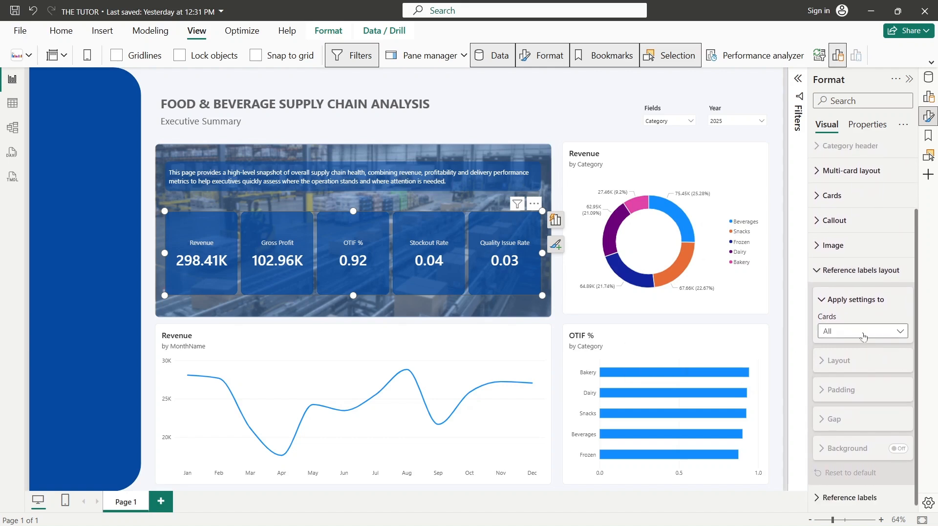
left_click(864, 333)
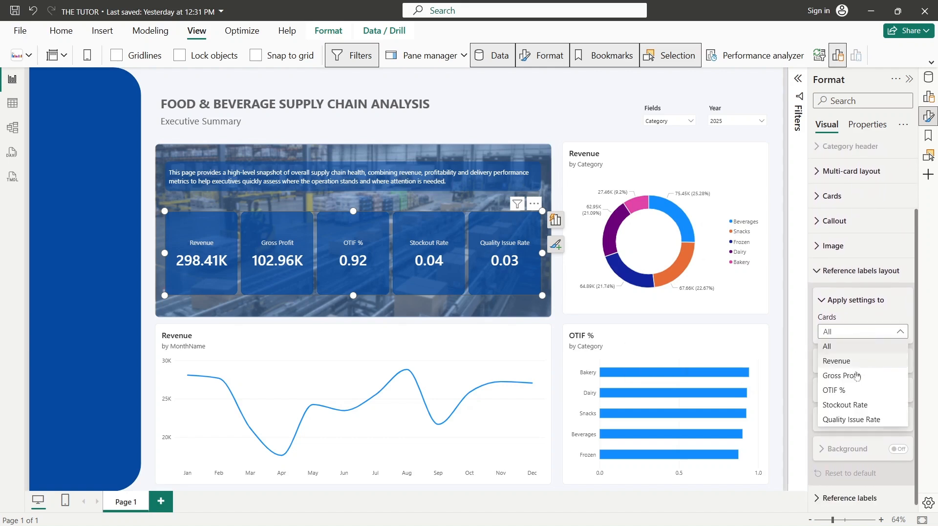
key("Escape")
key("Down")
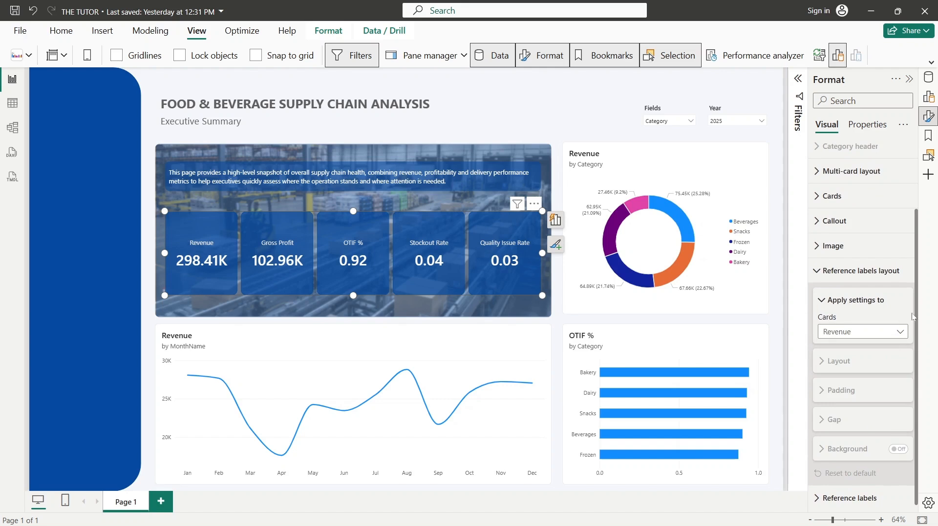
scroll(917, 342, "down", 1)
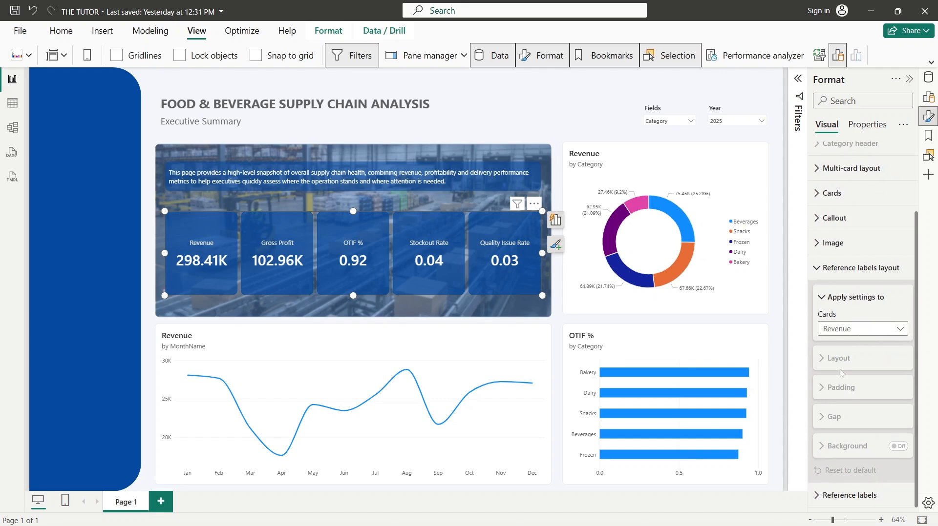
- Add the Revenue YoY % measure from PowerBI_Measures as a reference label on the Revenue card
left_click(834, 494)
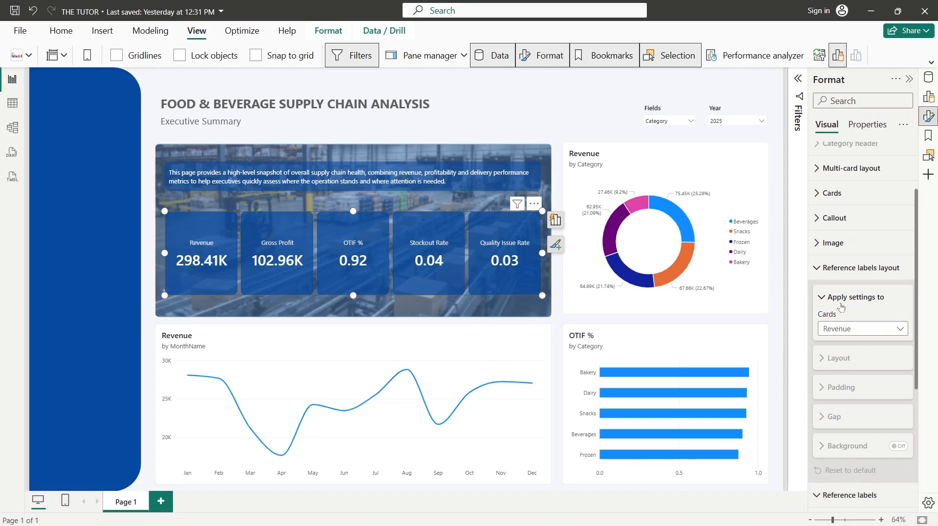
left_click(836, 304)
scroll(918, 330, "down", 3)
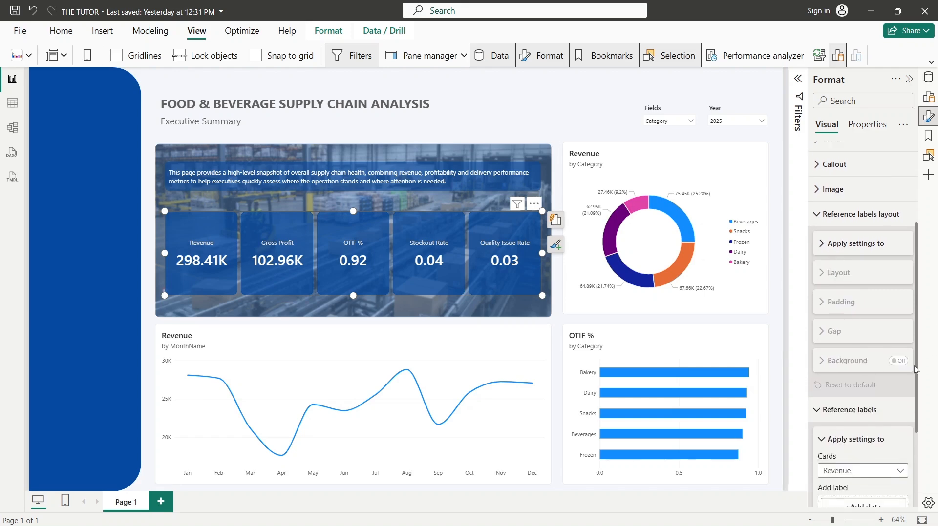
left_click(859, 381)
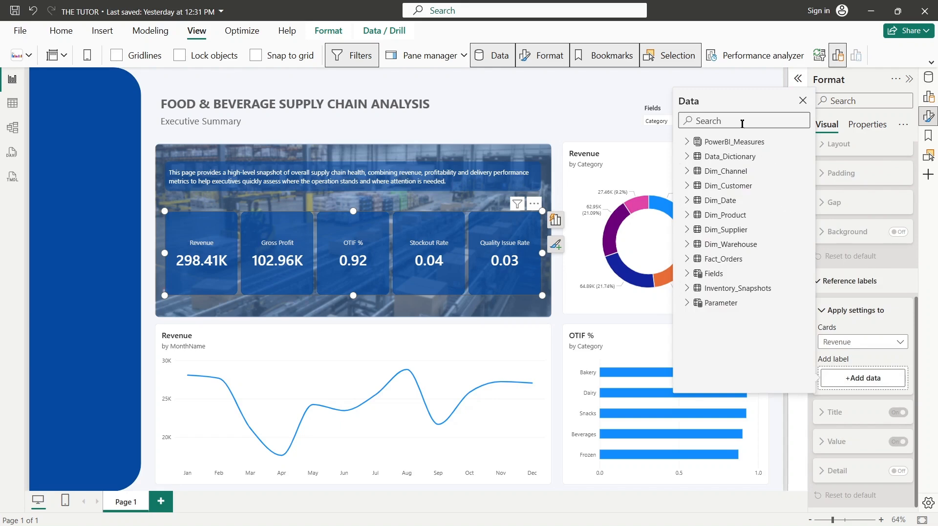
type("yoy")
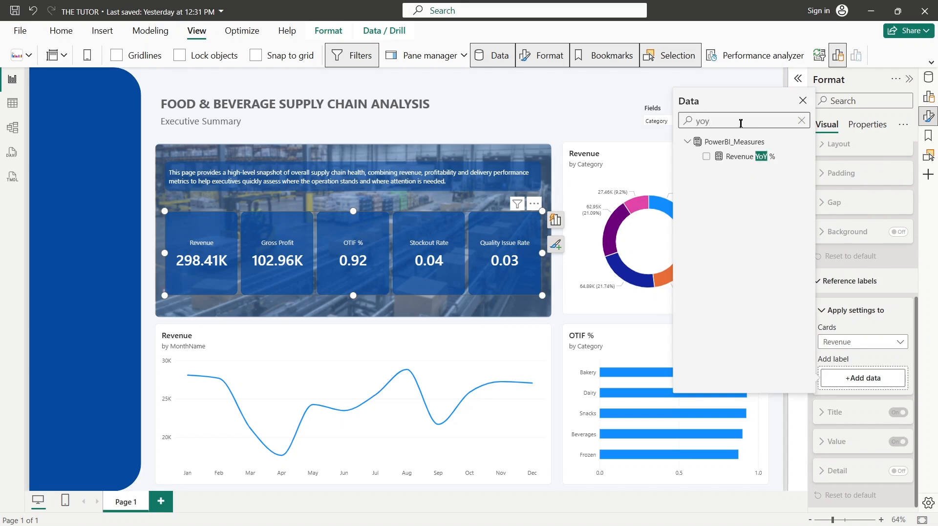
left_click(707, 156)
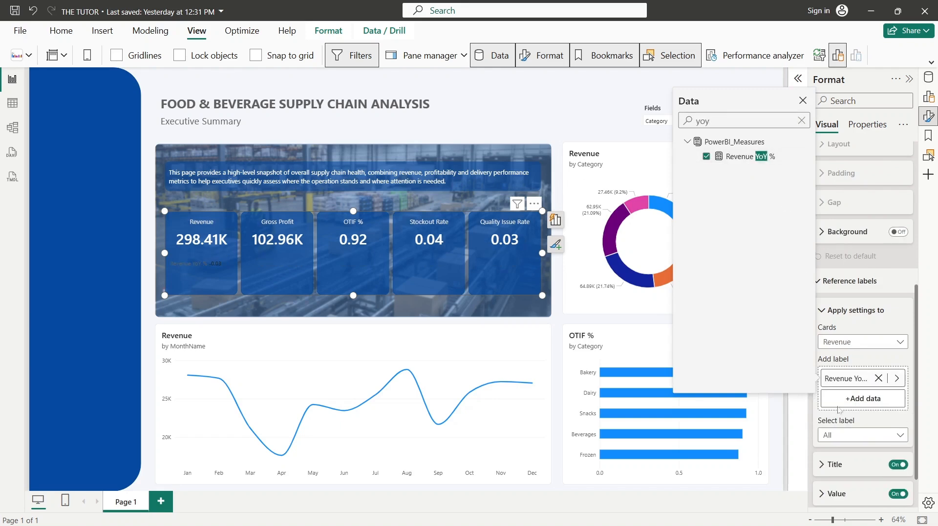
left_click(912, 427)
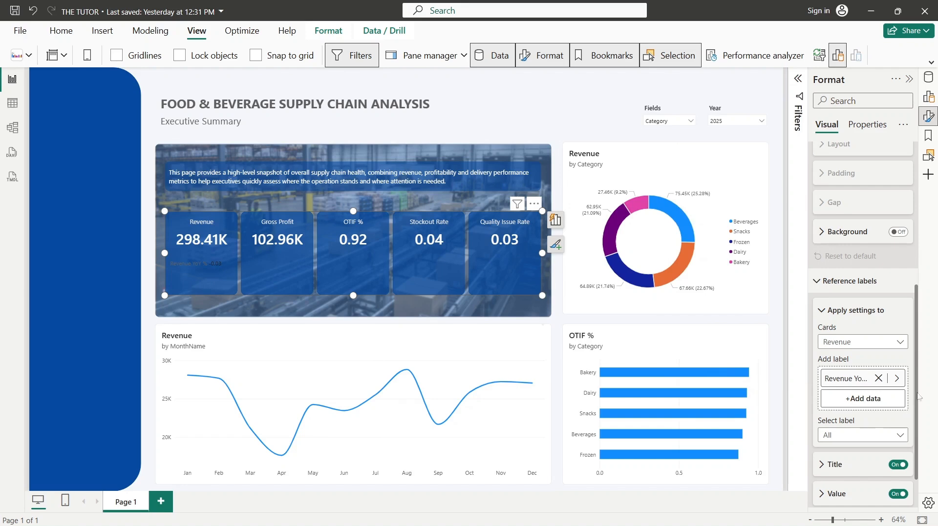
- Select the Revenue YoY % label as the Revenue card reference label to format
left_click(836, 468)
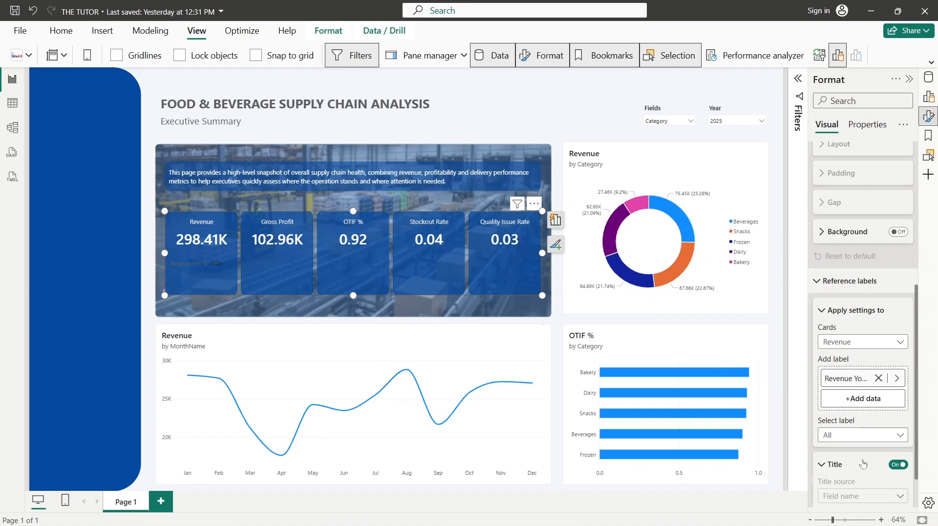
scroll(863, 381, "down", 4)
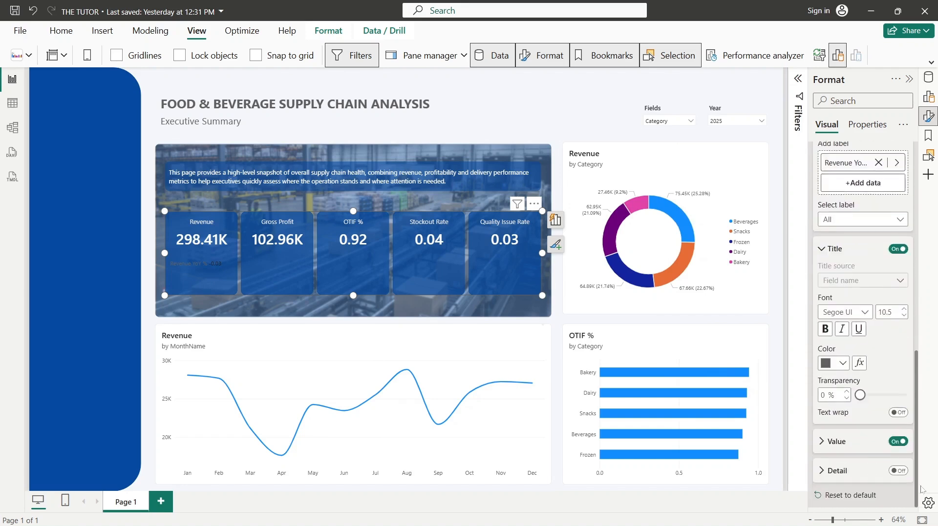
left_click(867, 219)
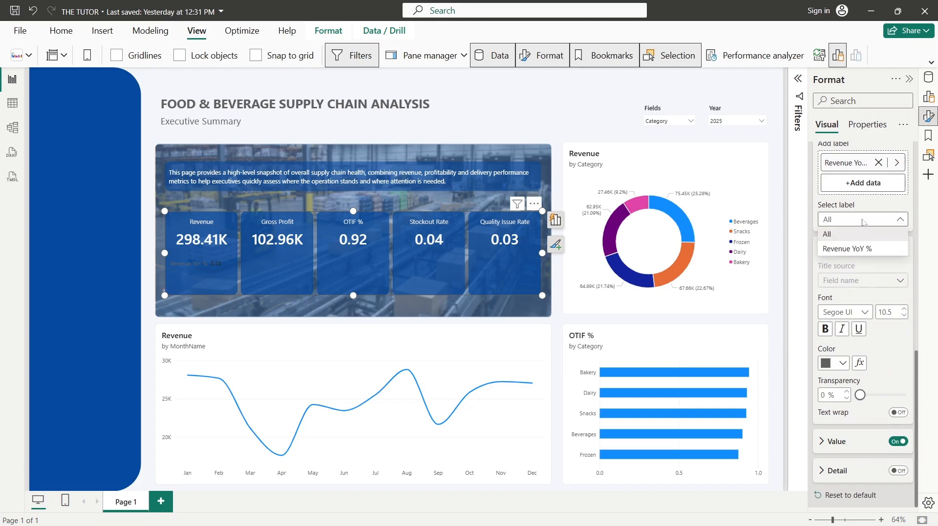
left_click(856, 234)
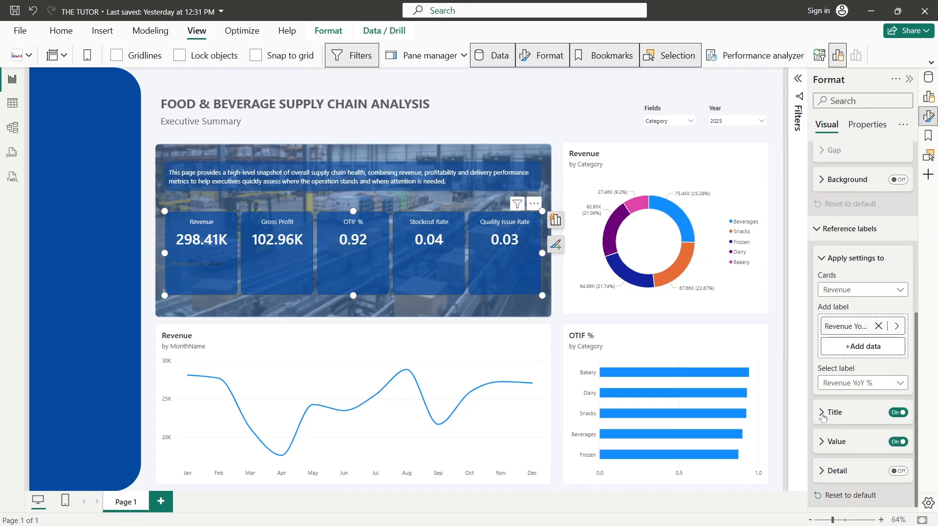
- Give the Revenue card's reference label a custom title reading "YoY"
left_click(841, 415)
scroll(916, 362, "down", 3)
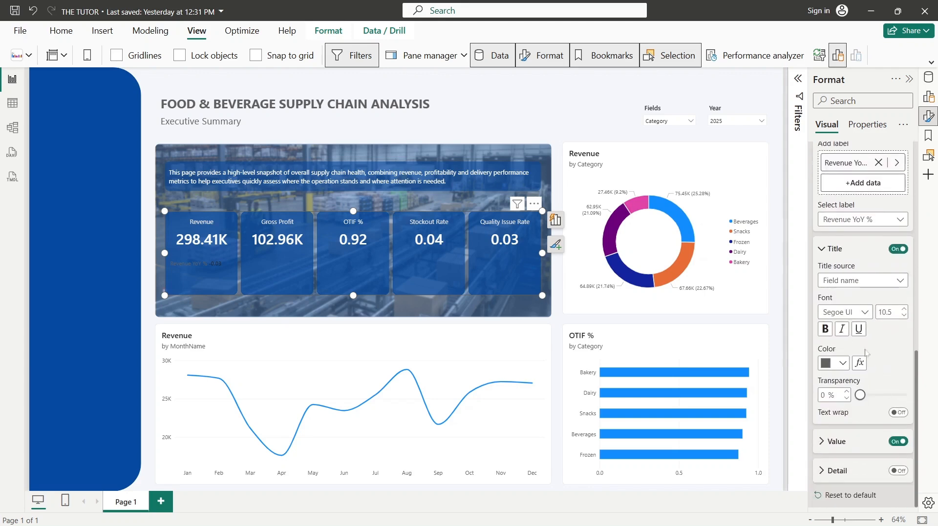
left_click(854, 282)
left_click(854, 296)
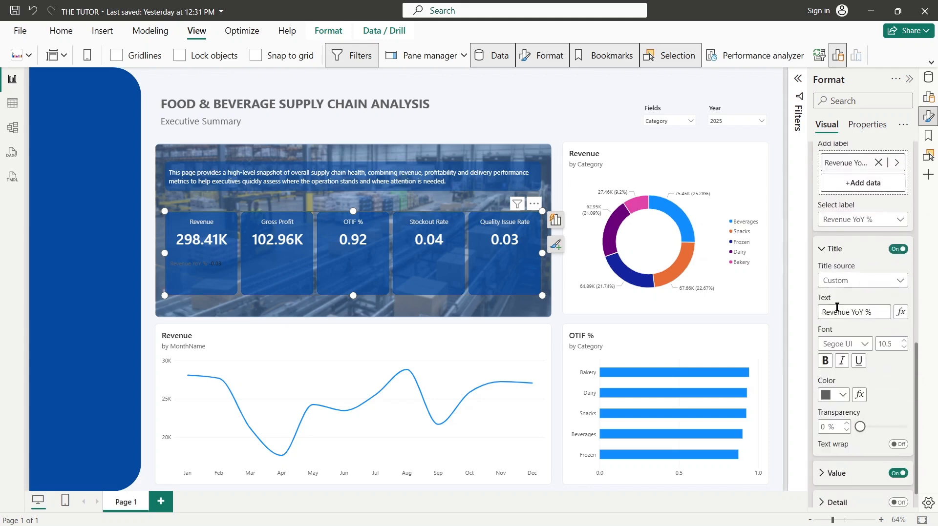
left_click_drag(852, 314, 751, 303)
key("BackSpace")
left_click(830, 248)
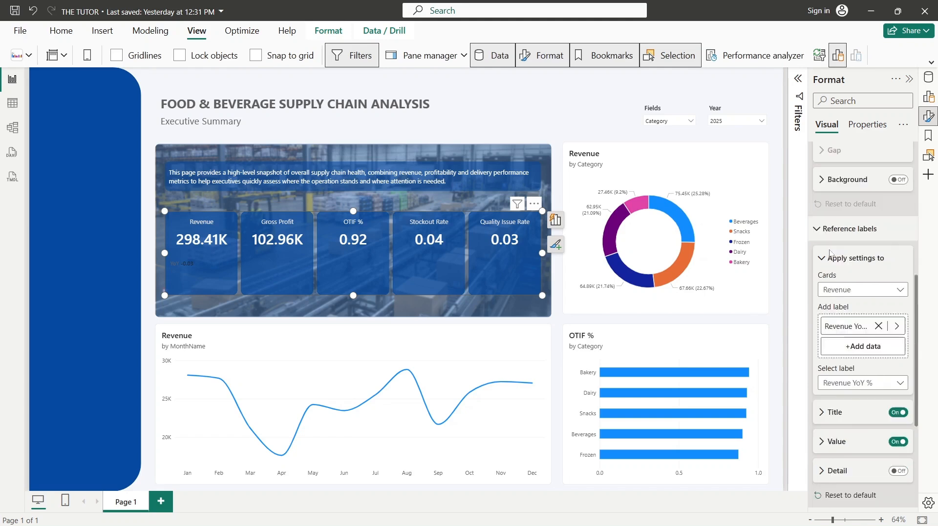
- Set the font color of the Revenue YoY % reference label's value to white
left_click(827, 442)
left_click_drag(916, 349, 933, 466)
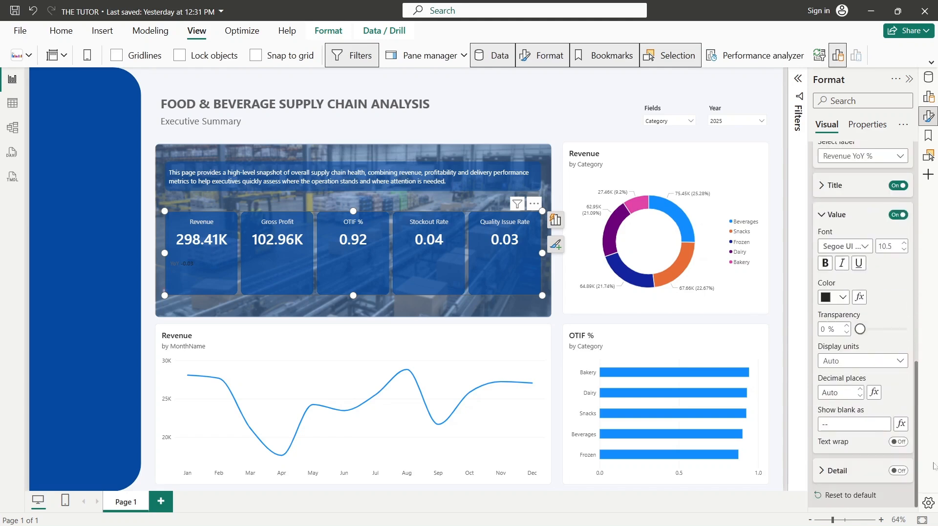
left_click(827, 298)
left_click(755, 77)
- Set the font color of the YoY reference label's title to light gray
left_click(829, 185)
left_click(831, 331)
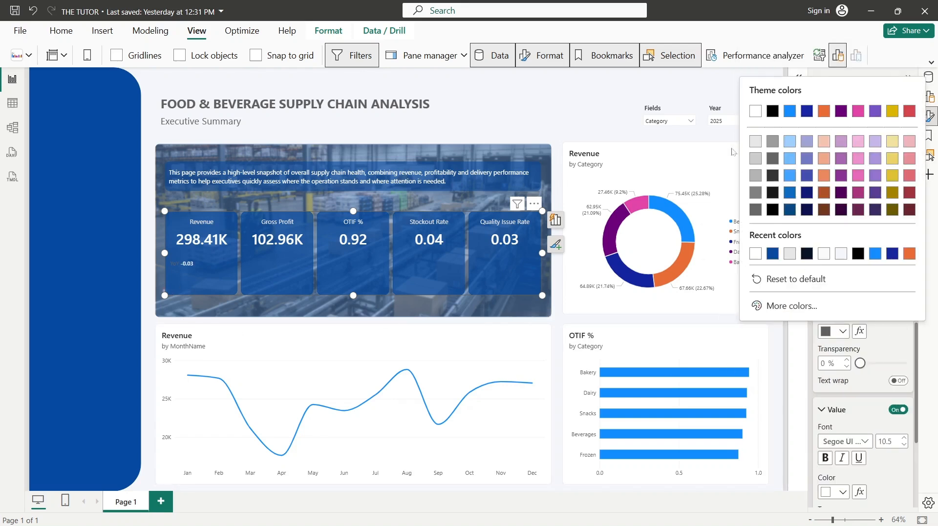
left_click(756, 142)
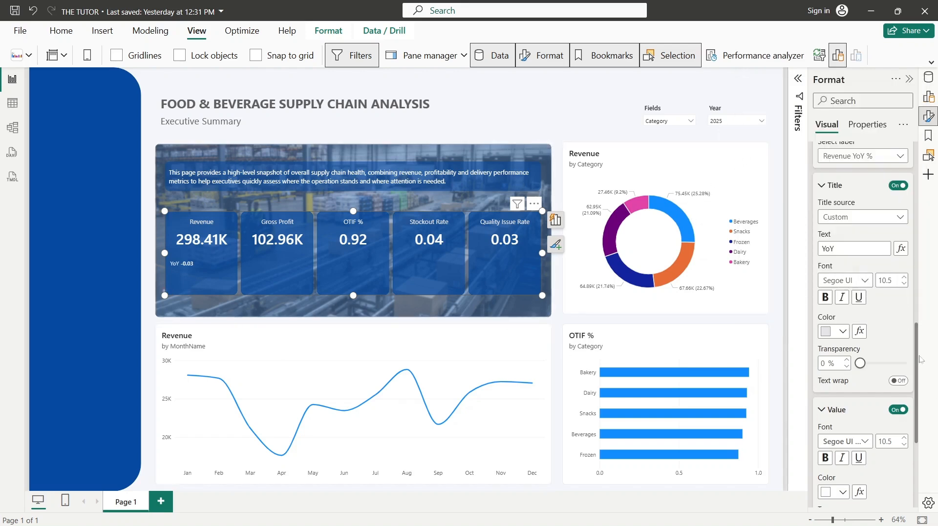
- Make the YoY value's color rule-based, with a red rule for values >= Min and < 0
scroll(908, 360, "down", 4)
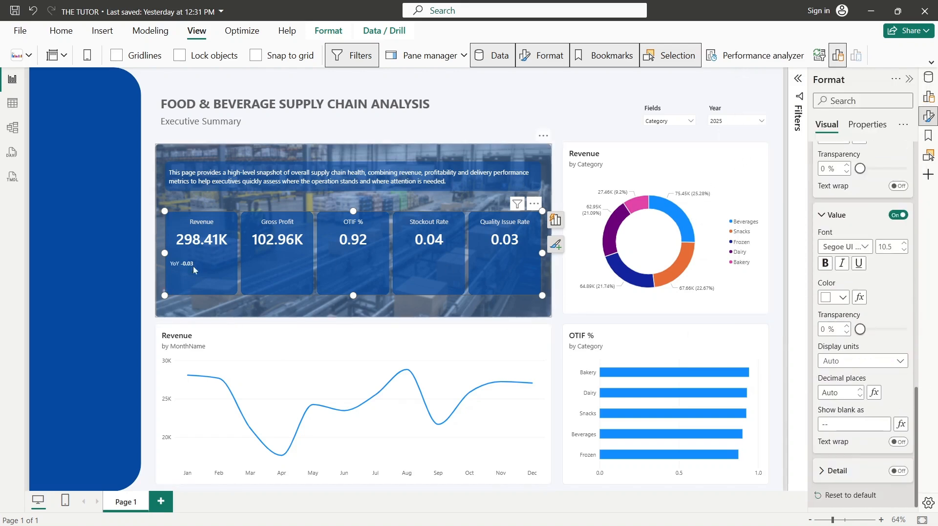
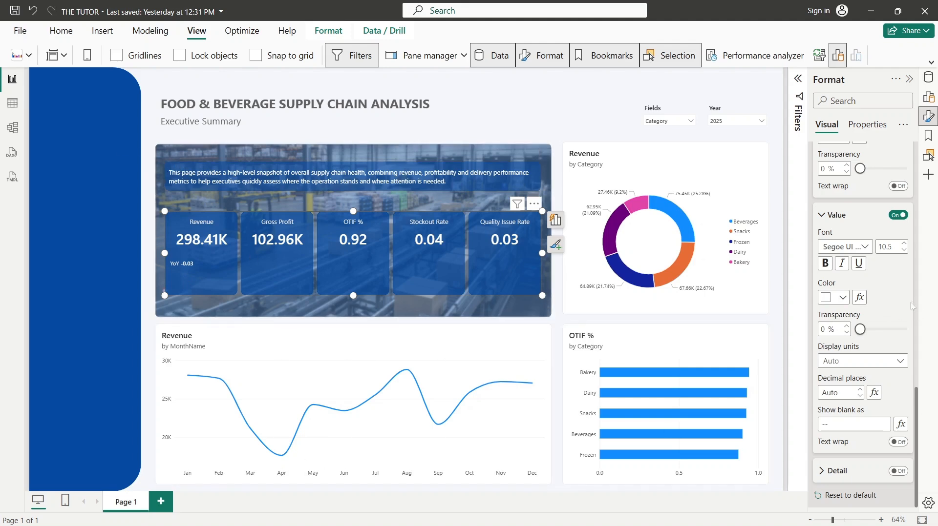
left_click_drag(916, 400, 917, 405)
left_click(859, 297)
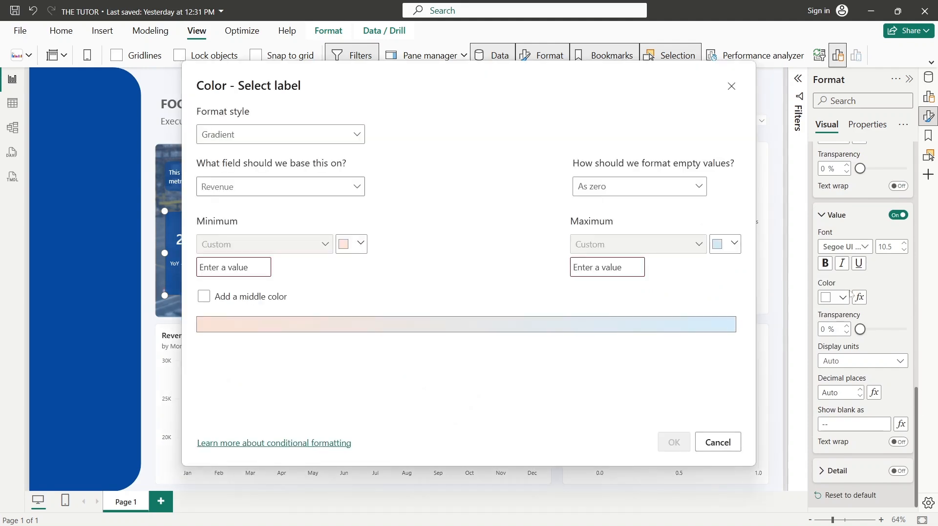
left_click(334, 137)
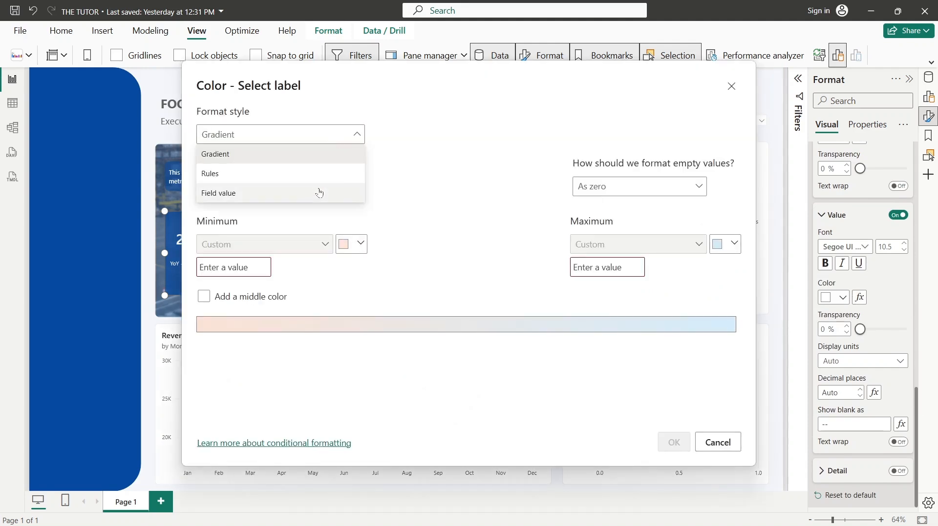
left_click(315, 174)
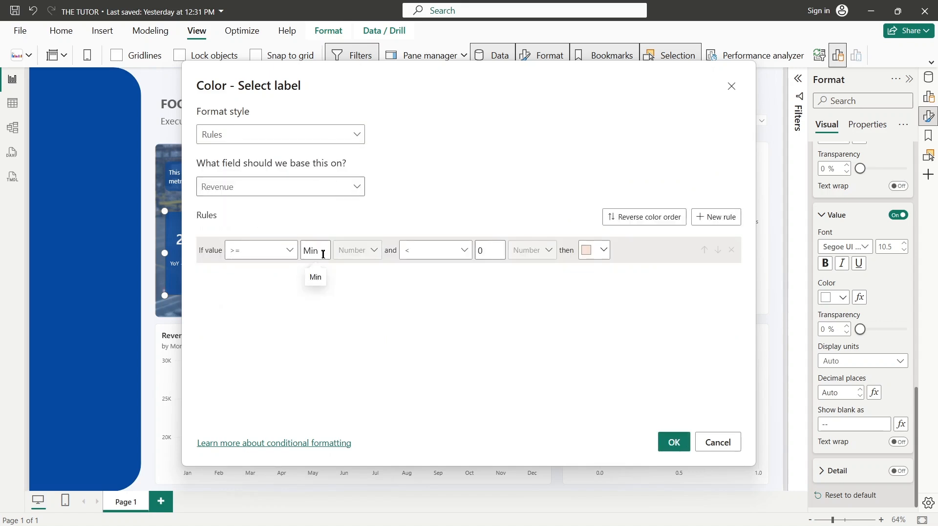
left_click(597, 251)
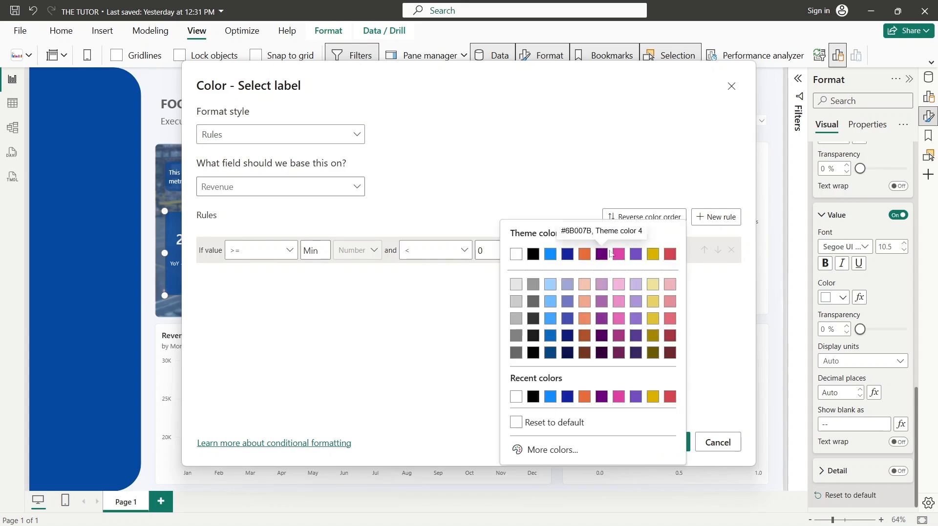
left_click(669, 255)
- Add a second color rule for values > 1 and <= Max
left_click(716, 217)
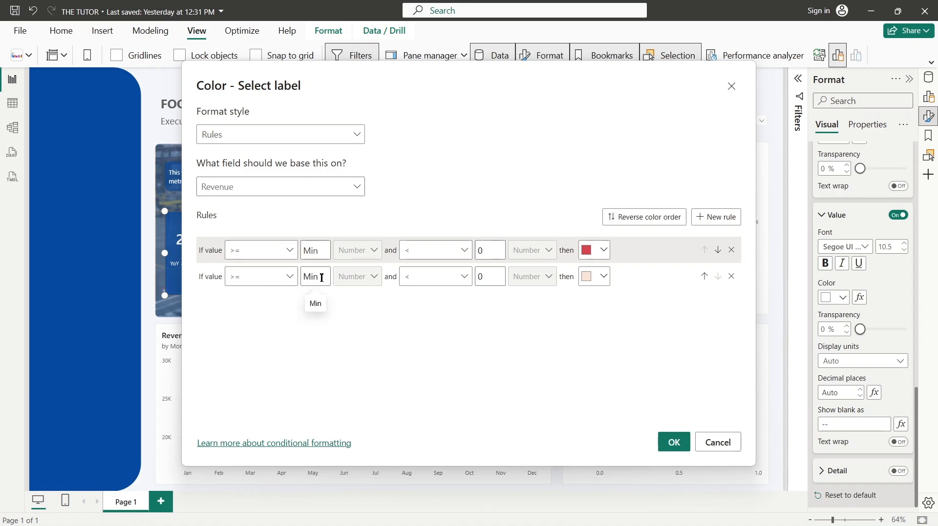
left_click(266, 277)
left_click(258, 298)
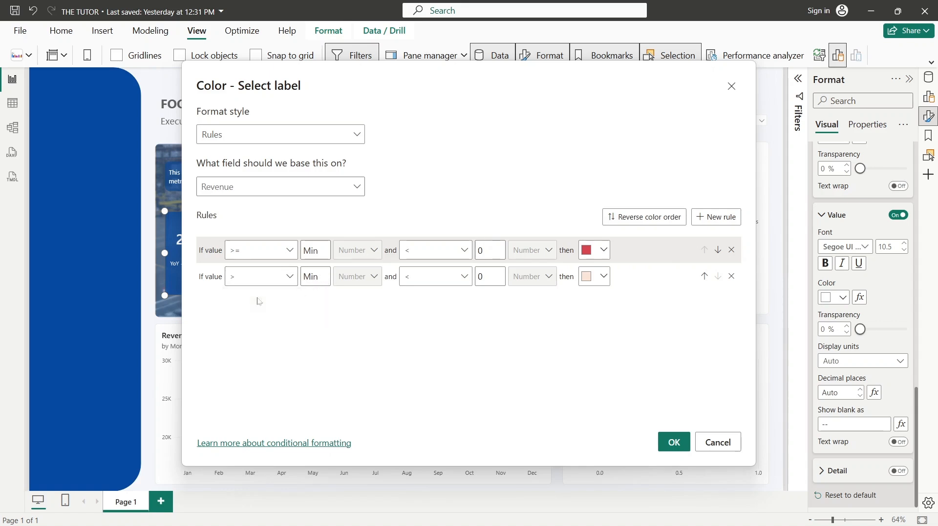
left_click(320, 284)
type("1")
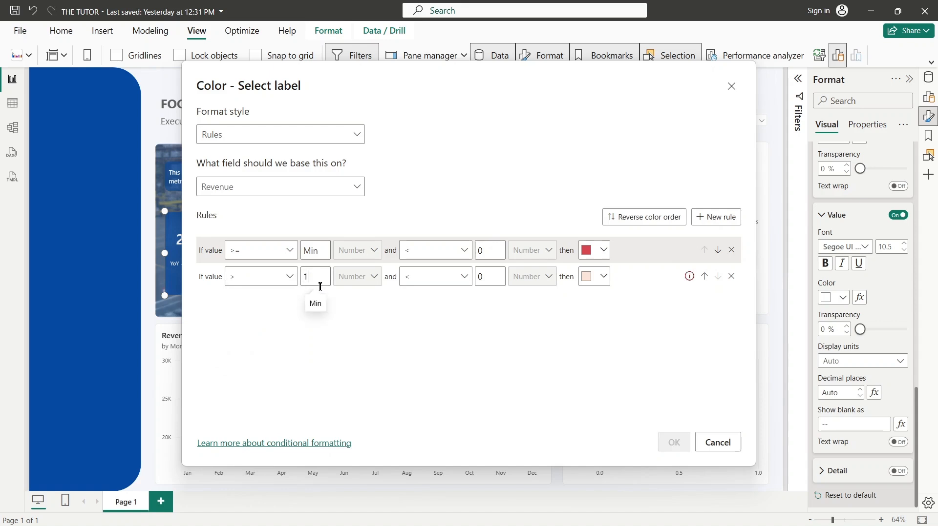
left_click(488, 281)
key("BackSpace")
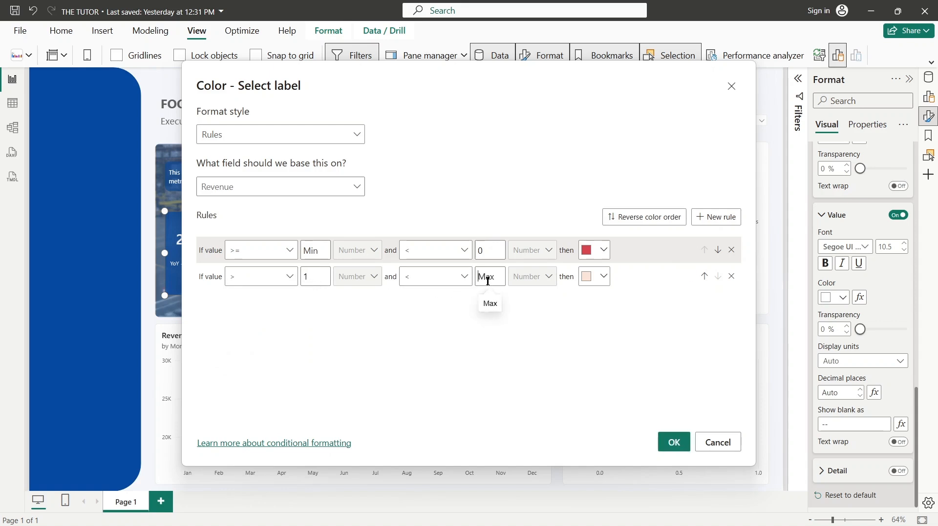
left_click(446, 278)
left_click(439, 316)
- Give the second rule a custom bright green color and apply the conditional formatting to the YoY value
left_click(596, 276)
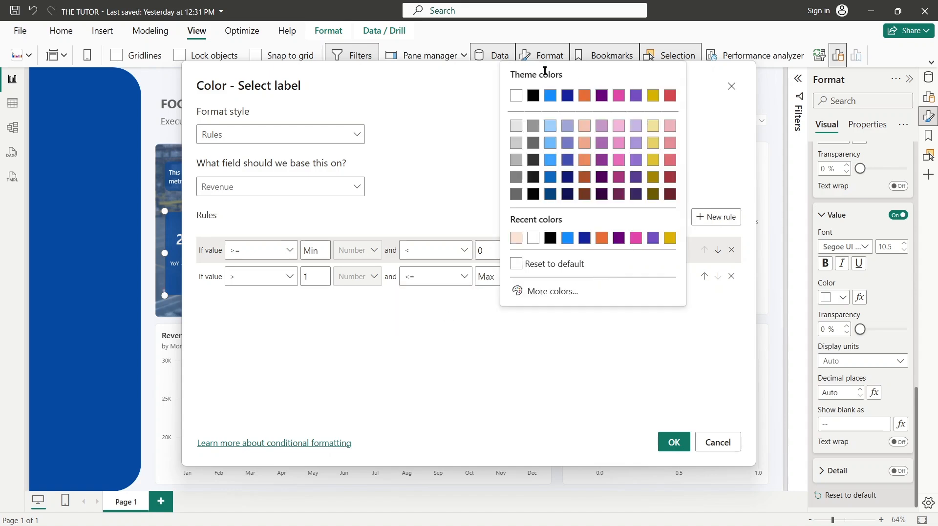
left_click(555, 266)
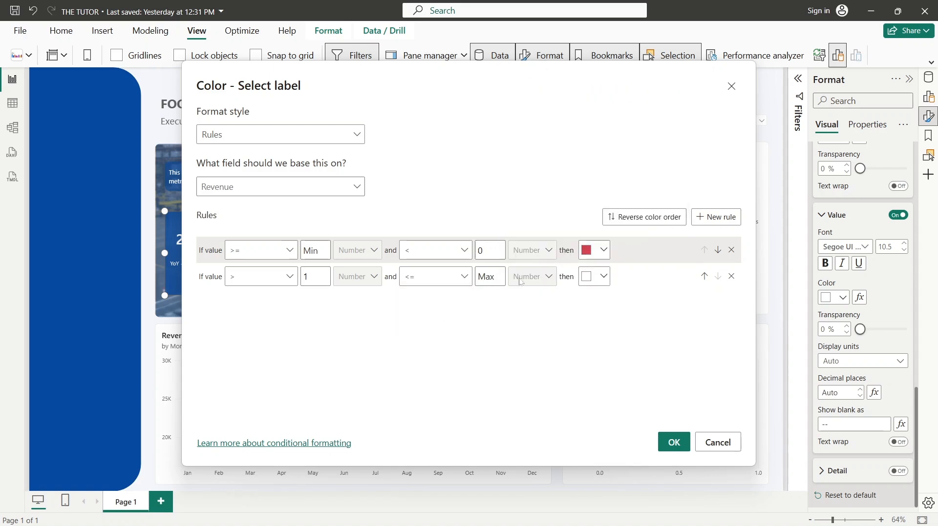
left_click(604, 278)
left_click(547, 292)
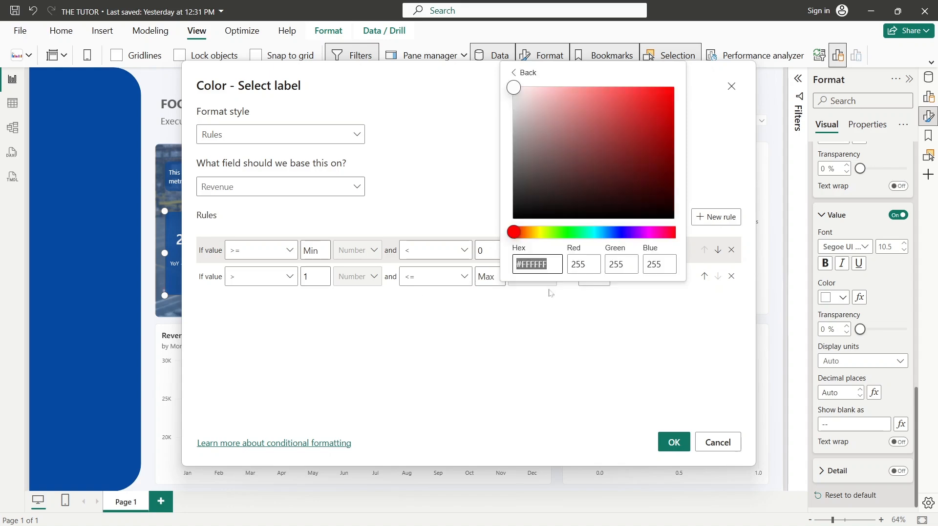
left_click(570, 233)
left_click_drag(653, 125, 667, 100)
left_click(619, 349)
left_click(673, 442)
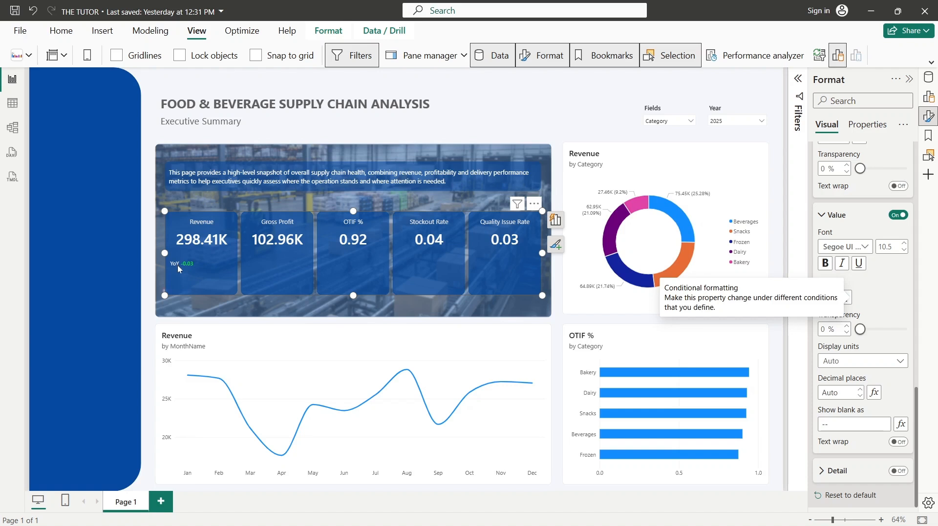
- Start conditional formatting for the YoY label title's color with the Rules format style
left_click(830, 215)
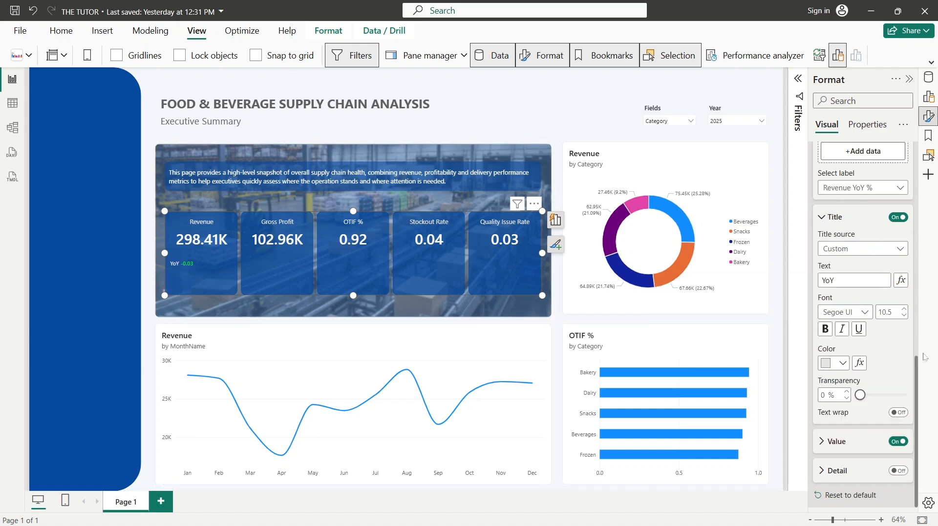
scroll(917, 368, "up", 3)
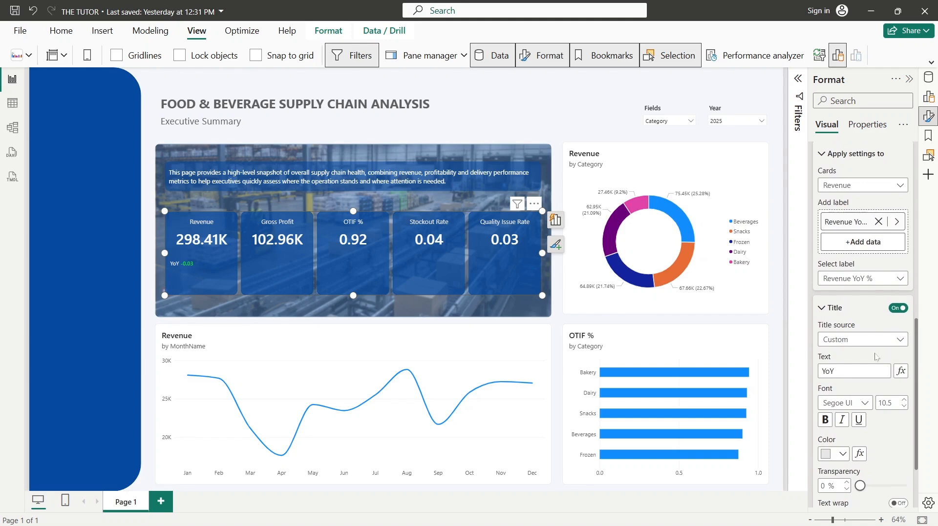
left_click(854, 455)
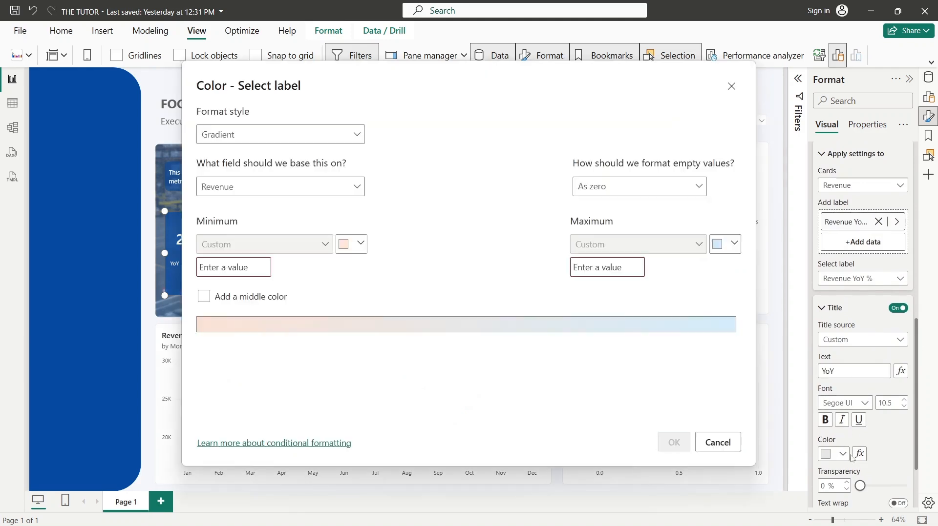
left_click(266, 139)
left_click(253, 177)
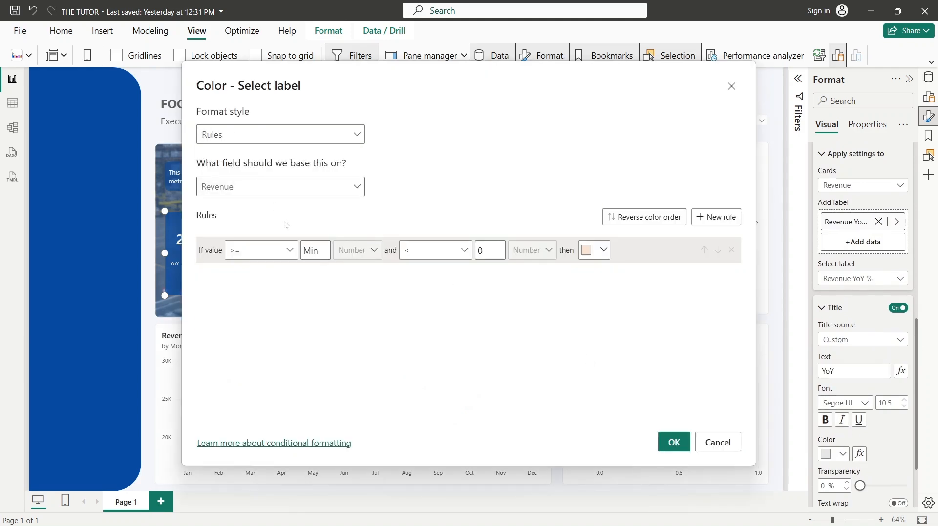
- Base the title color rules on the Revenue YoY % measure from PowerBI_Measures
left_click(308, 192)
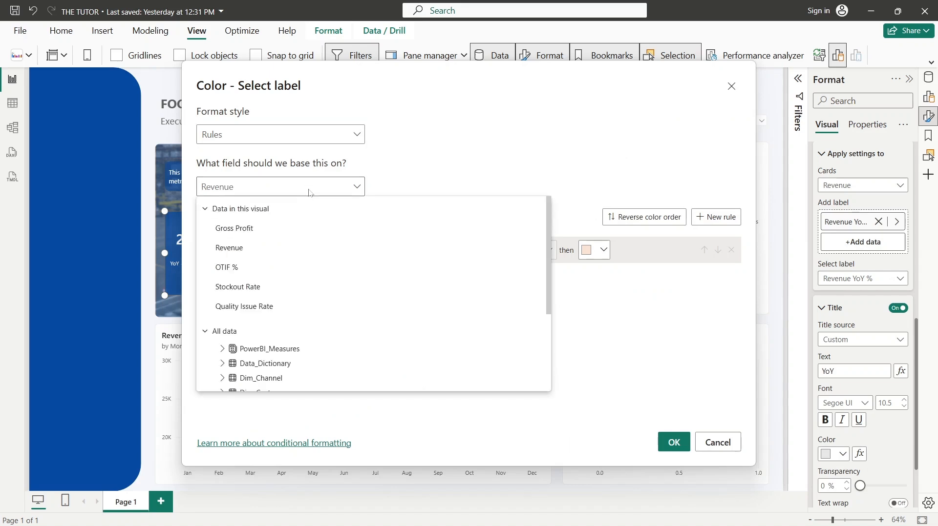
left_click(308, 191)
left_click(309, 186)
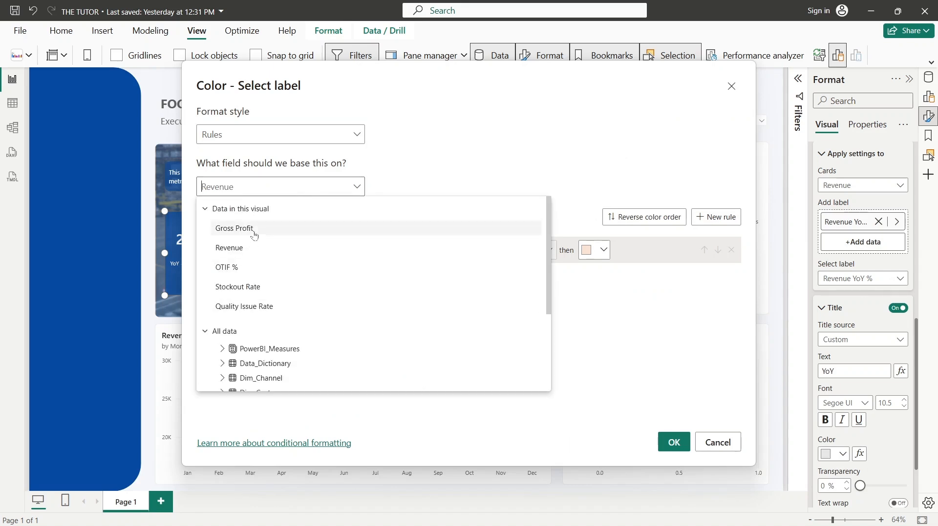
type("yoy")
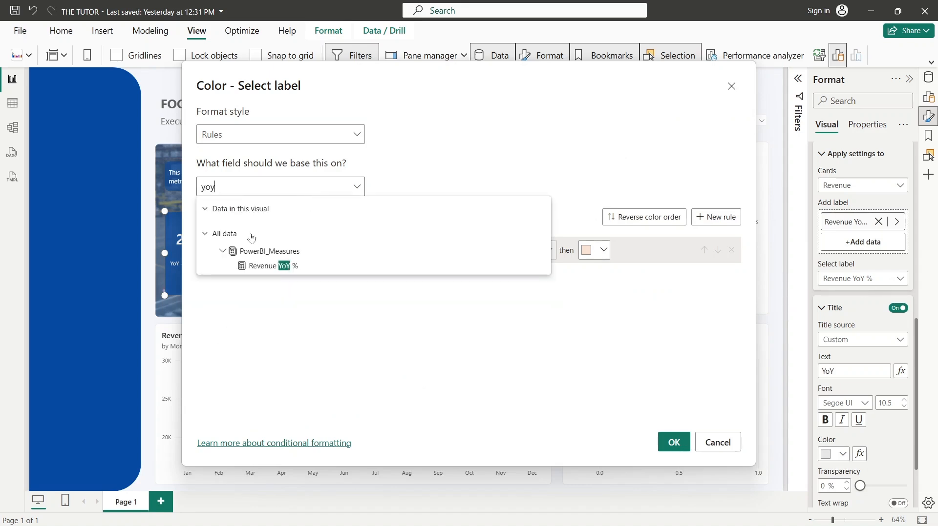
left_click(264, 265)
left_click(247, 258)
left_click(420, 267)
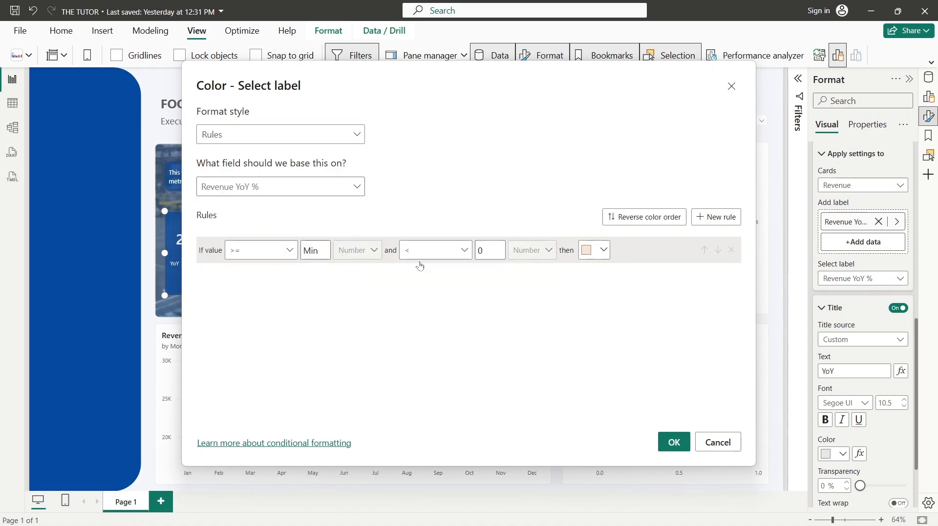
- Color the title's first rule, >= Min and < 0, light red and add a second rule
left_click(603, 253)
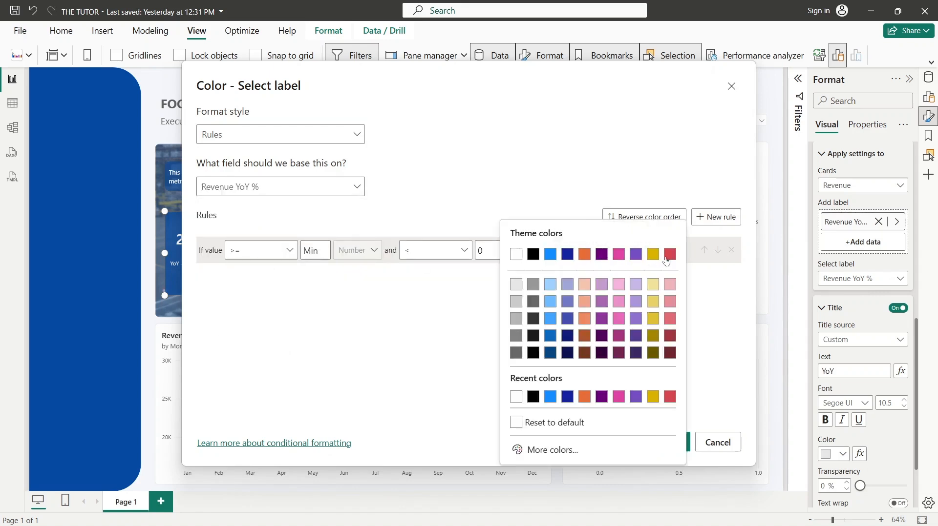
left_click(671, 257)
left_click(602, 253)
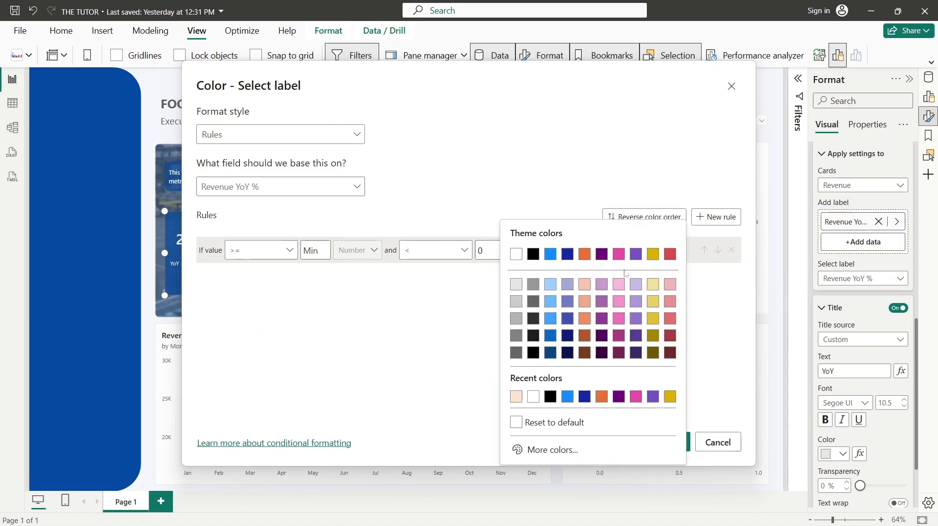
left_click(670, 284)
left_click(716, 217)
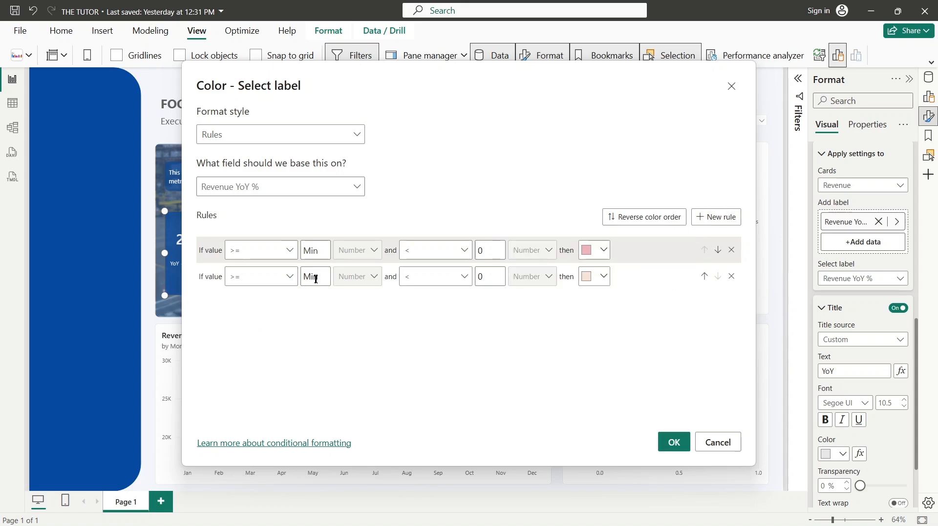
- Set the title color's second rule to values > 0 and <= Max
left_click(265, 277)
left_click(266, 295)
left_click(328, 283)
type("0")
left_click(480, 274)
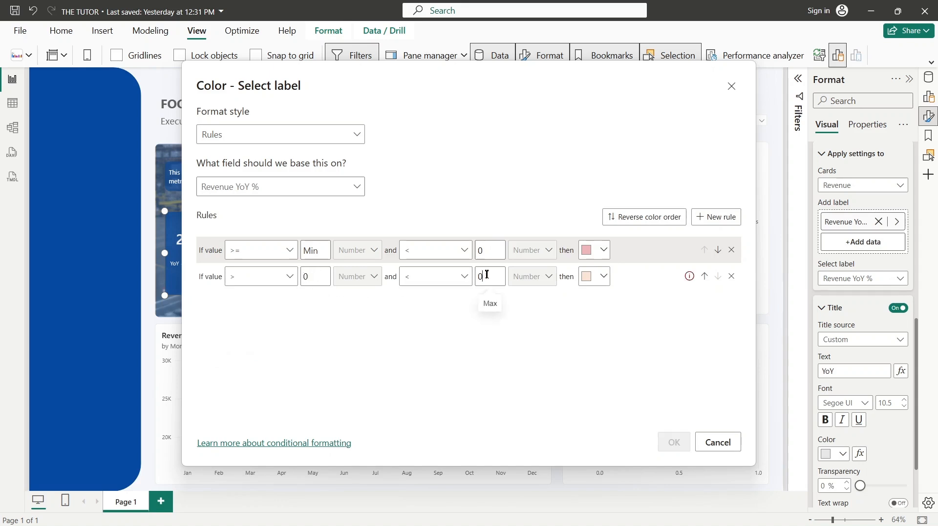
key("BackSpace")
left_click(456, 284)
left_click(420, 315)
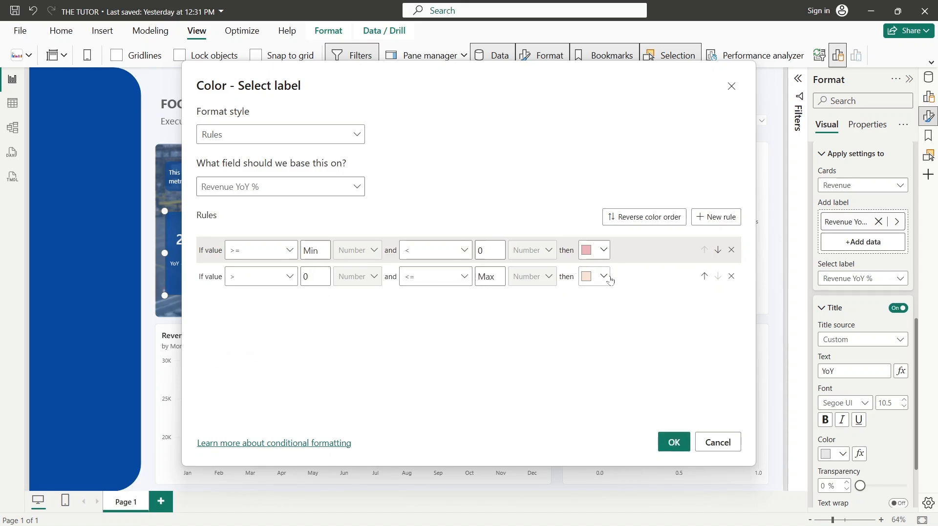
- Give the title's second rule a custom bright green color and apply the conditional formatting
left_click(604, 276)
left_click(551, 292)
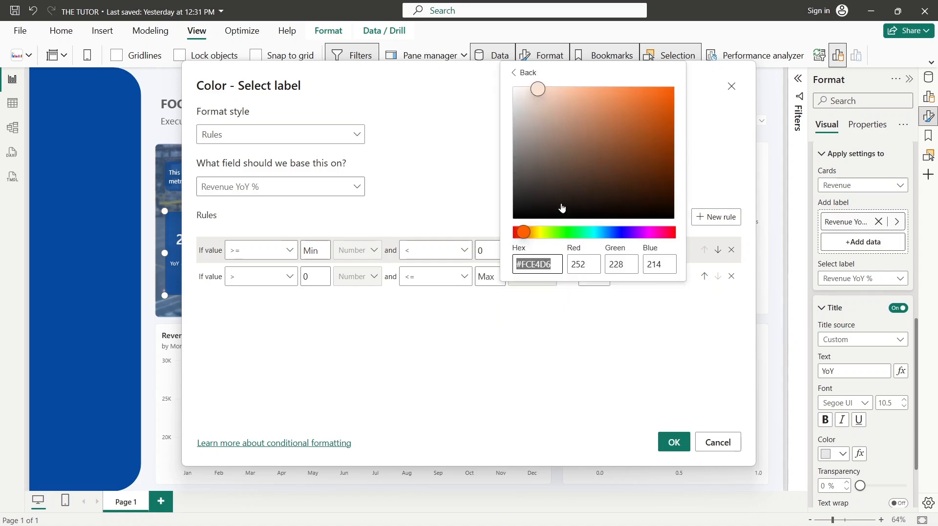
left_click(569, 233)
left_click(667, 107)
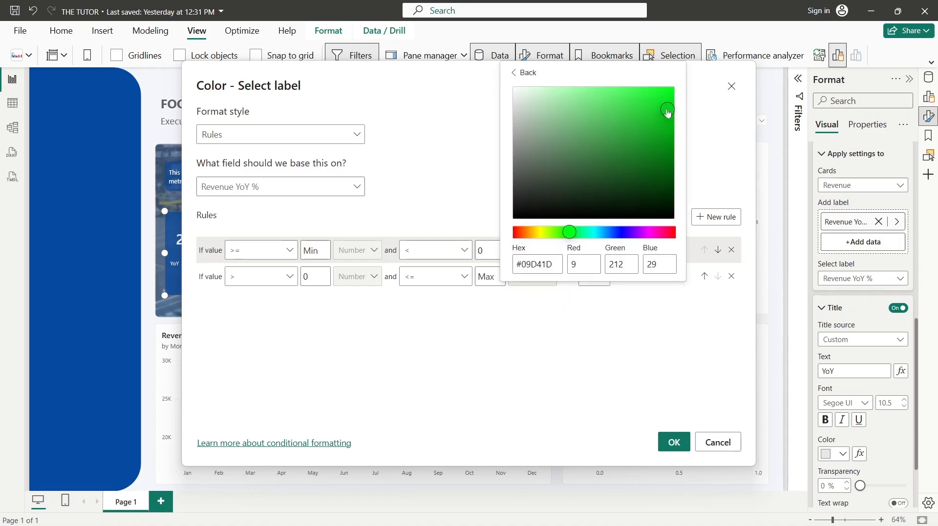
left_click_drag(664, 109, 642, 98)
left_click(674, 354)
left_click(674, 442)
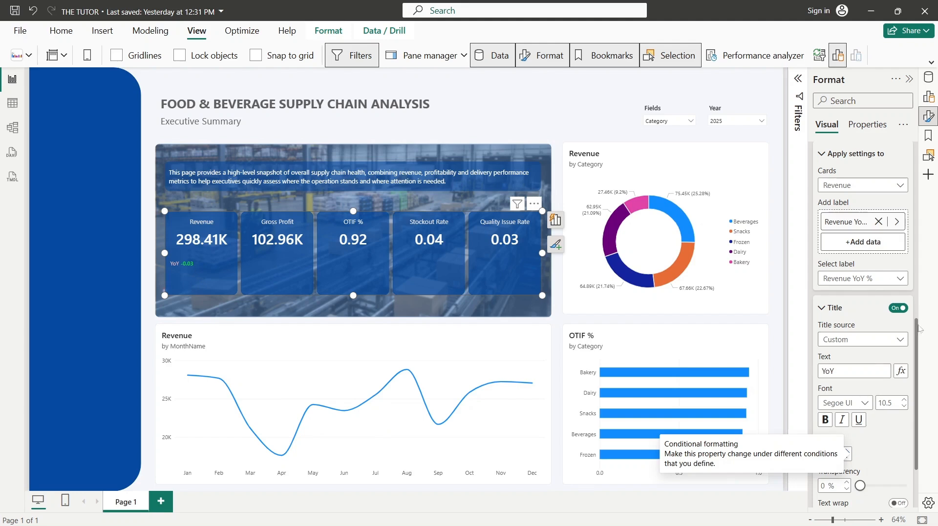
- Base the YoY label value's color rules on the Revenue YoY % measure instead and apply the change
scroll(917, 329, "down", 3)
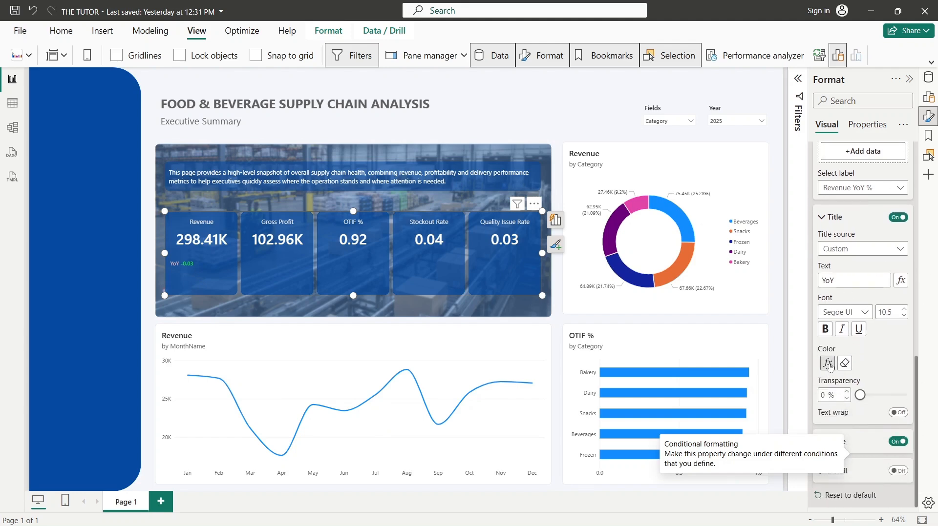
left_click(822, 219)
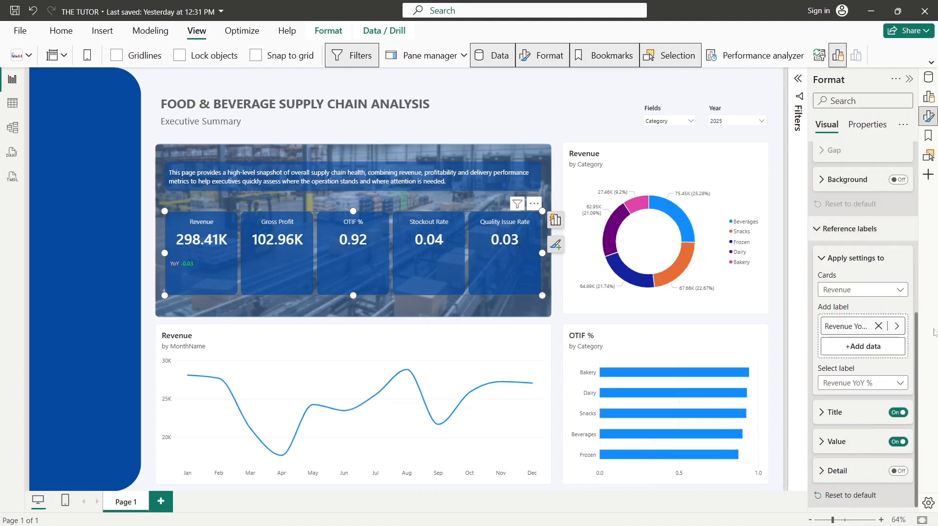
left_click(822, 443)
scroll(917, 341, "down", 7)
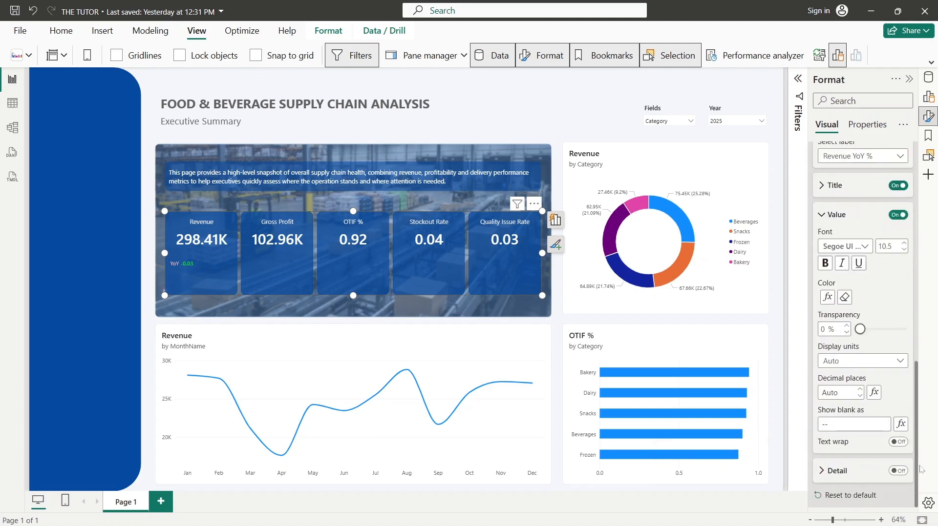
left_click(827, 297)
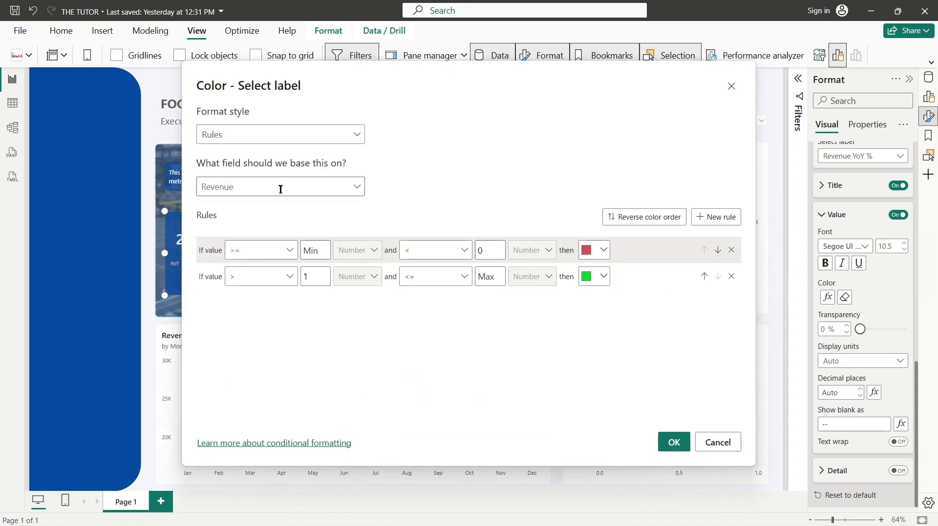
left_click(360, 190)
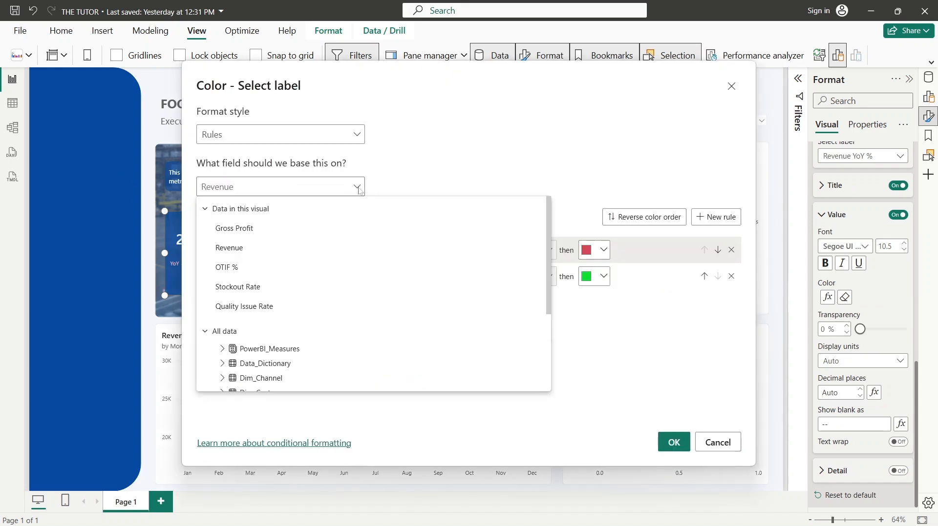
type("yoy")
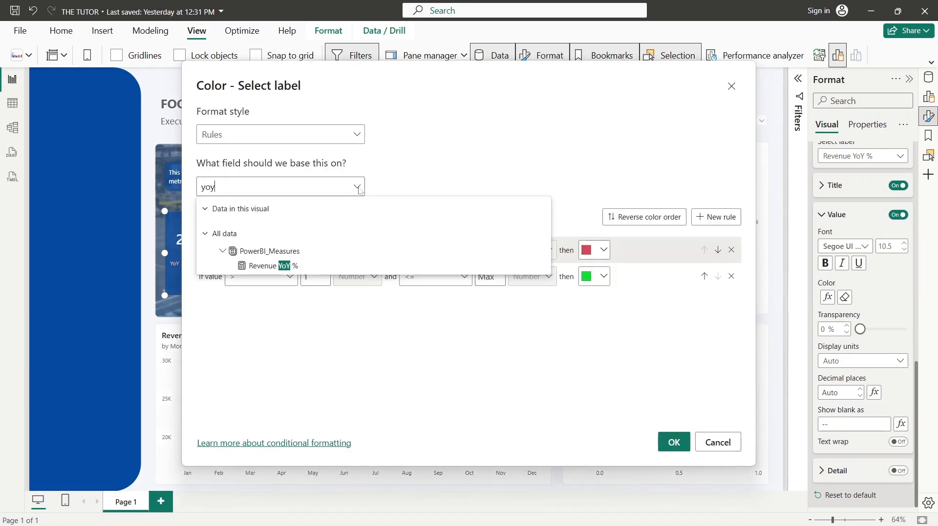
left_click(282, 267)
left_click(674, 442)
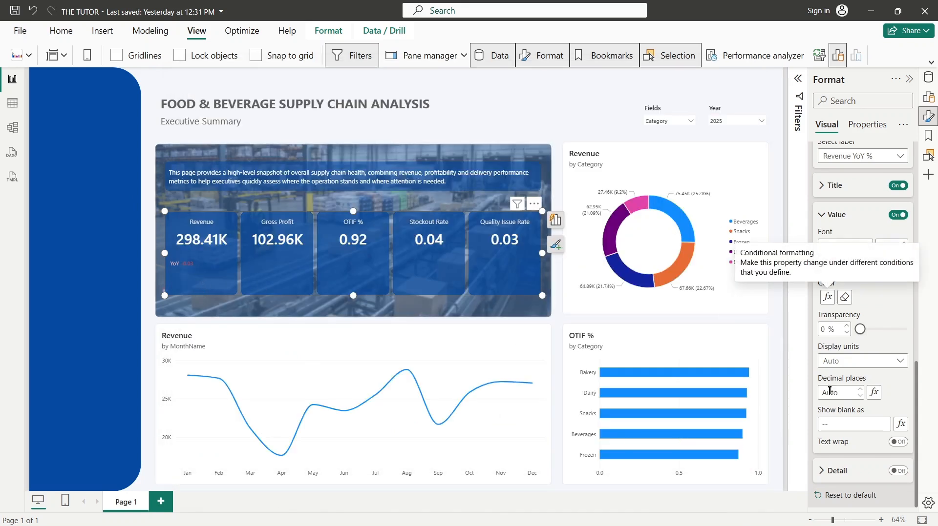
- Recolor the YoY value's first conditional rule, >= Min and < 0, to light red and apply it
left_click(827, 298)
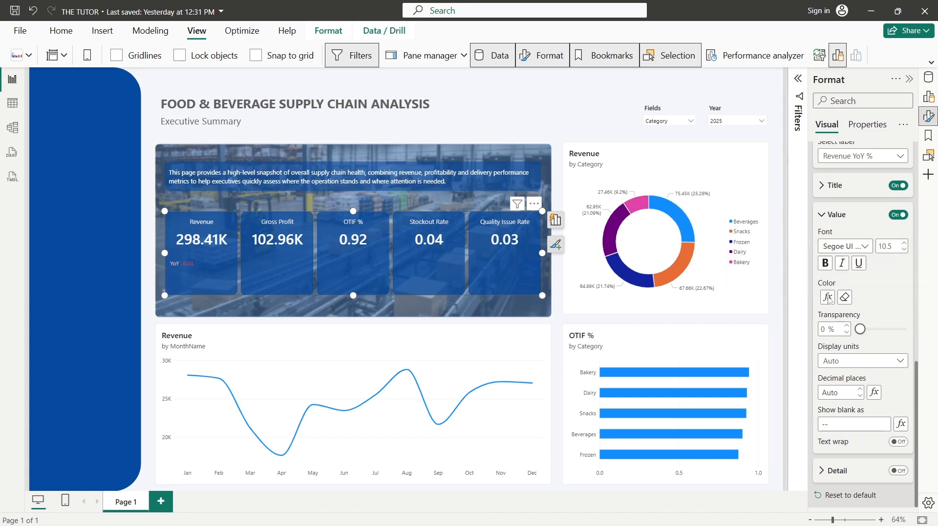
left_click(596, 253)
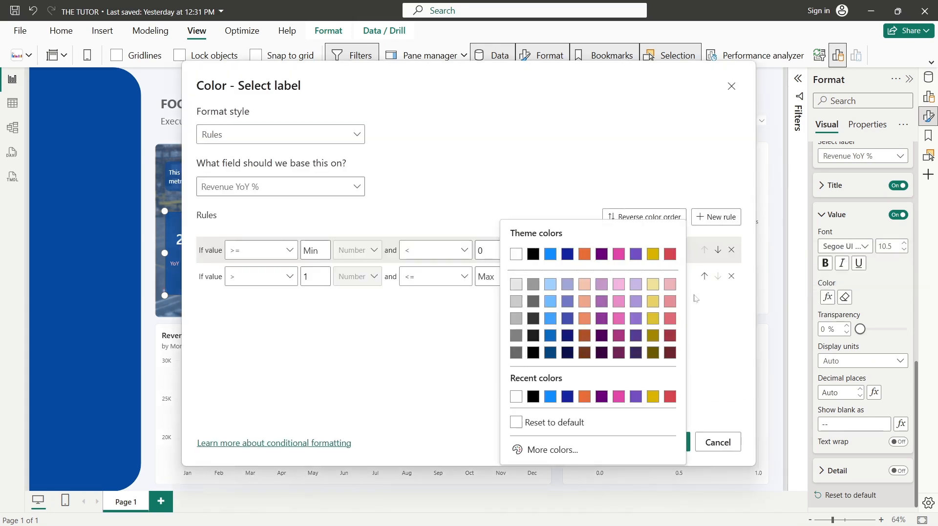
left_click(670, 285)
left_click(674, 443)
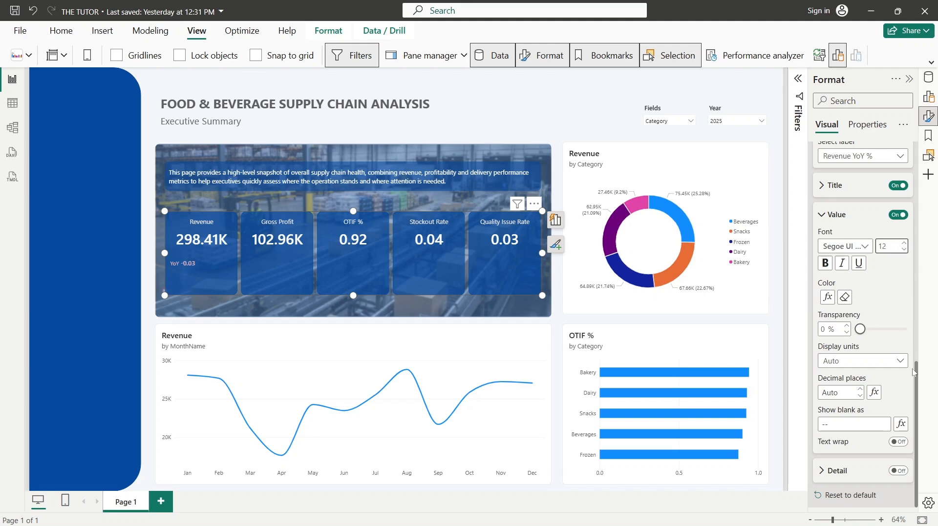
- Set the YoY label title's font size to 12
left_click_drag(916, 372, 920, 335)
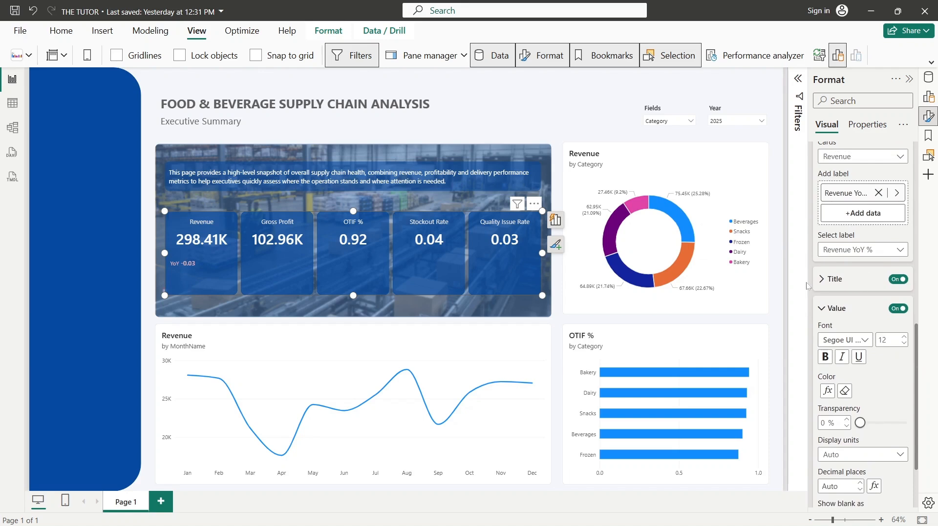
left_click(862, 286)
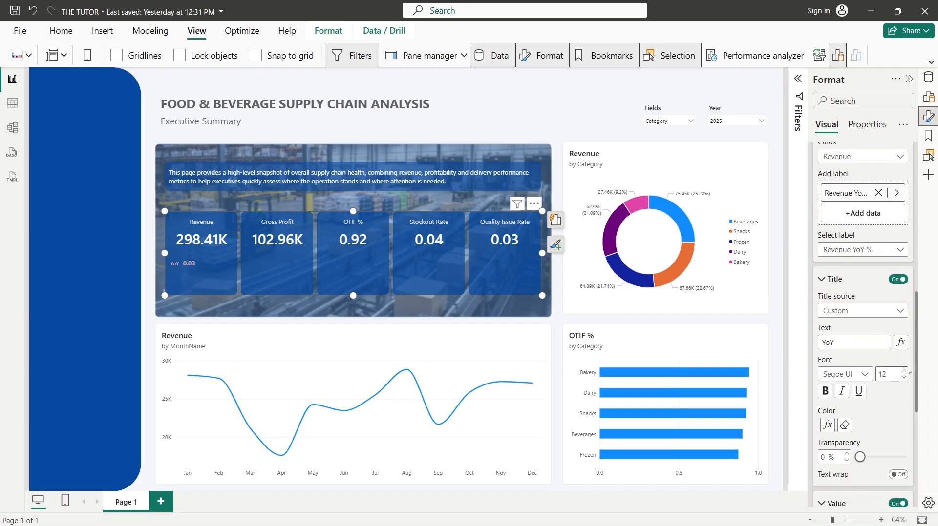
left_click(904, 372)
left_click_drag(917, 309, 937, 448)
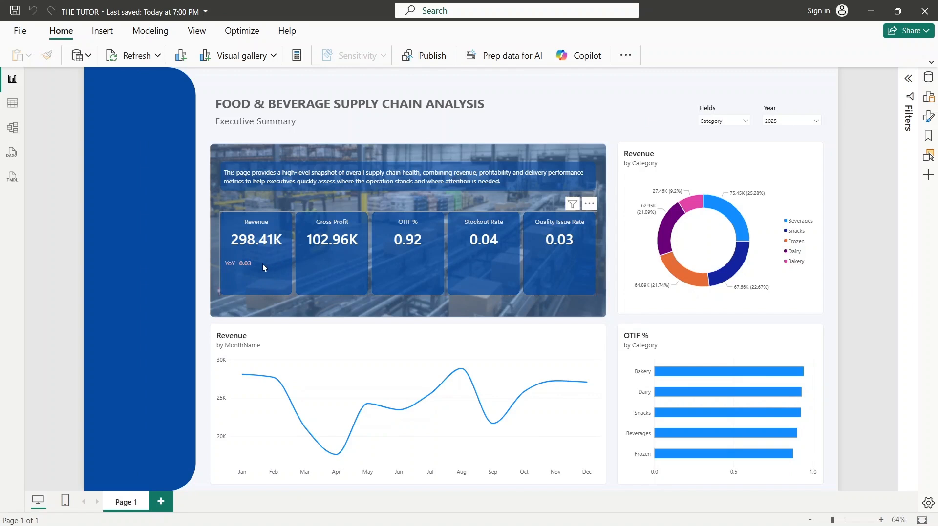
- Add the Gross Margin % measure as a reference label on the Gross Profit card
left_click(928, 117)
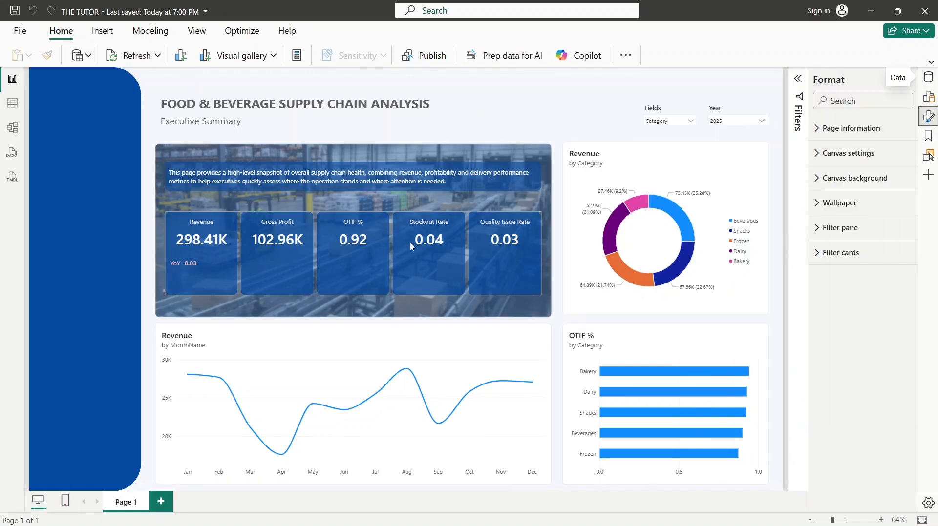
left_click(471, 221)
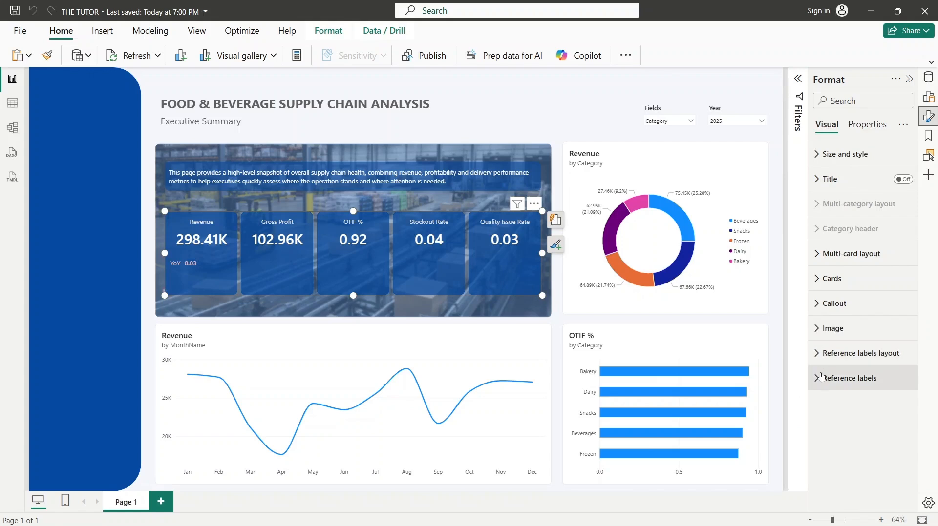
left_click(850, 378)
left_click_drag(916, 237, 936, 427)
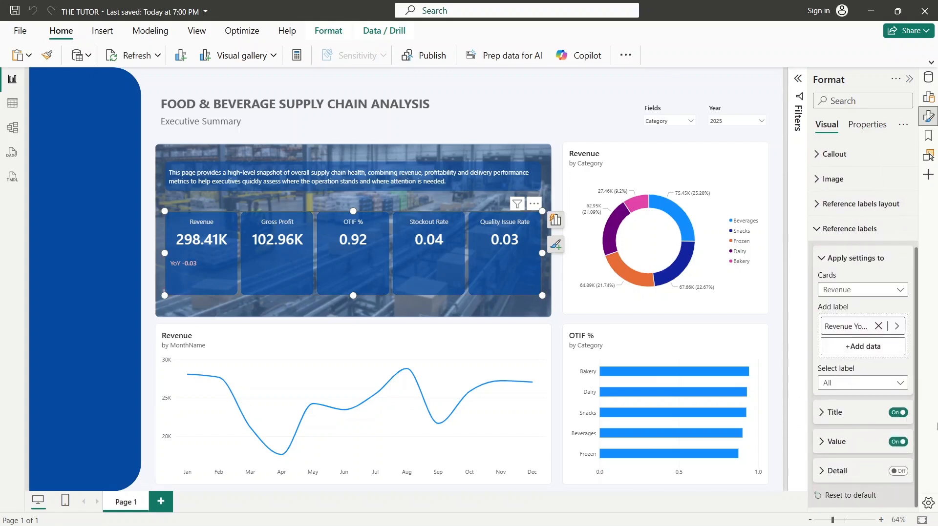
left_click(862, 294)
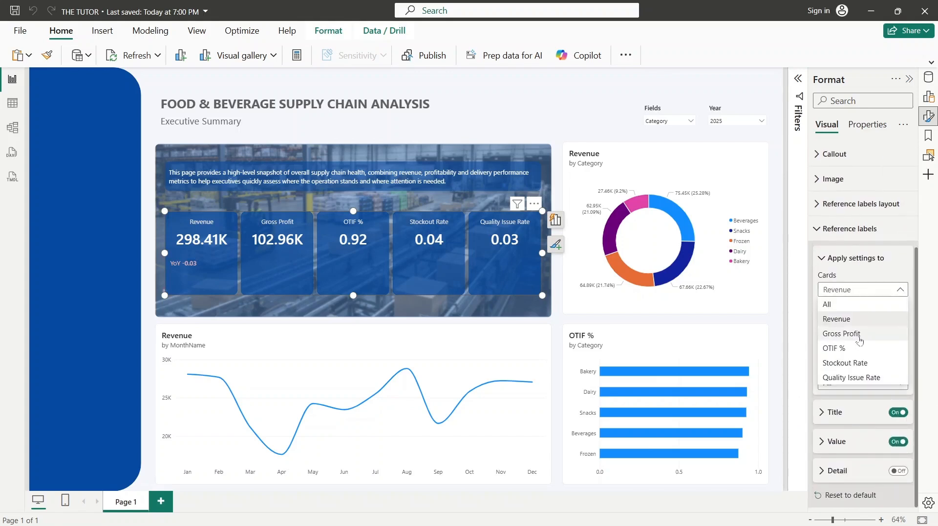
left_click(854, 333)
left_click(862, 379)
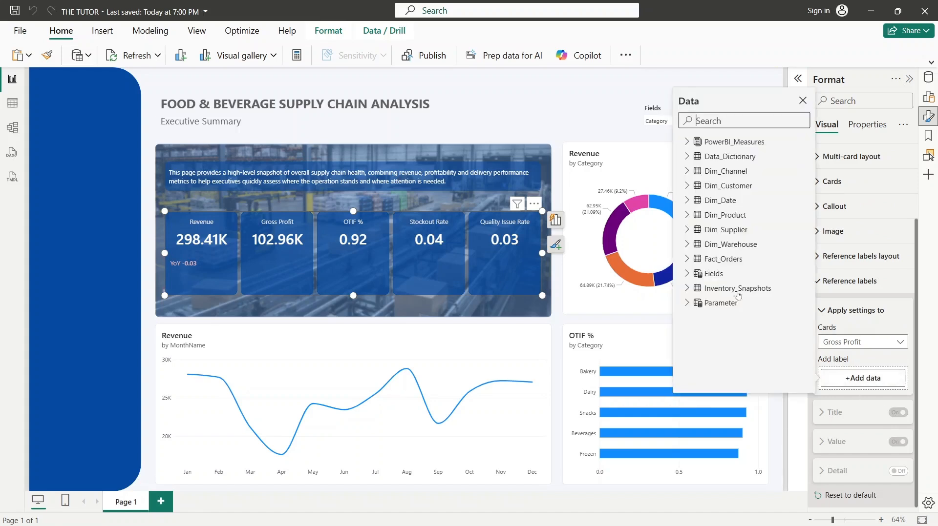
type("gros")
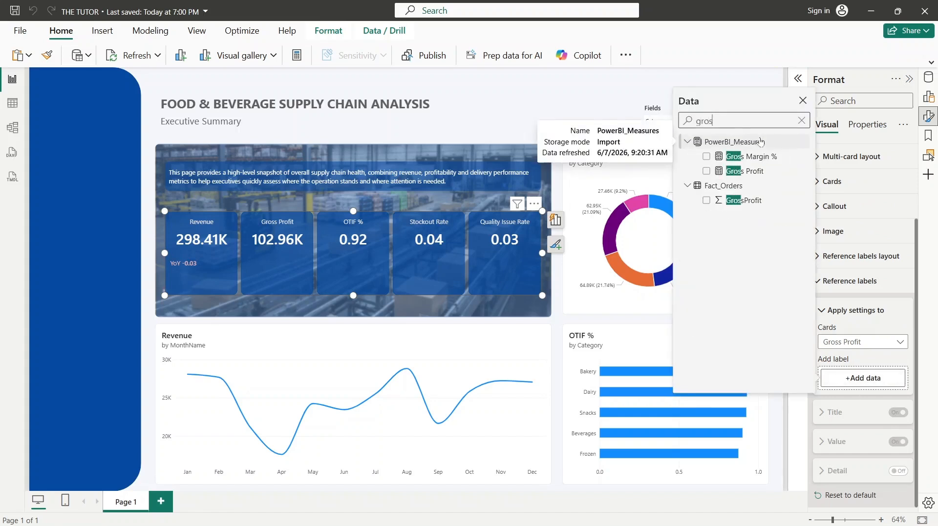
left_click(774, 160)
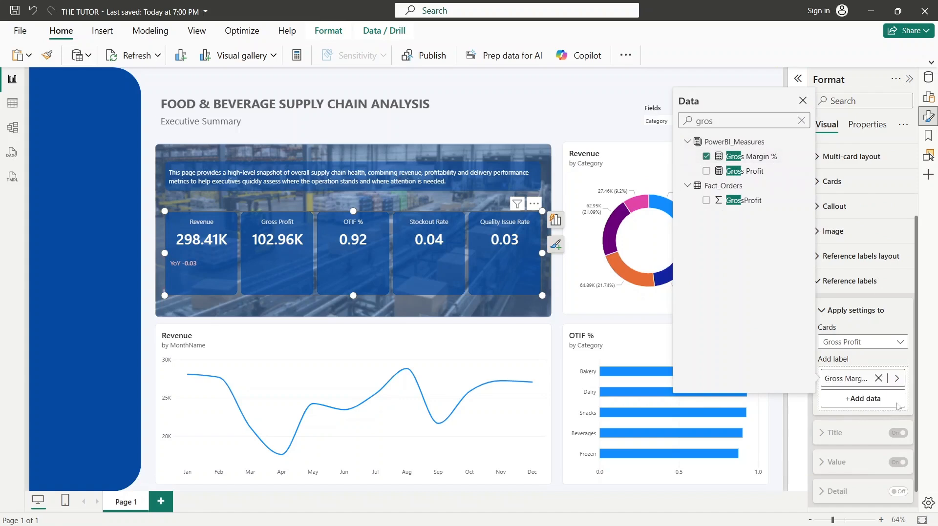
- Switch the reference label settings to the OTIF % card and start a new measure in the PowerBI_Measures table
left_click(876, 345)
left_click(848, 400)
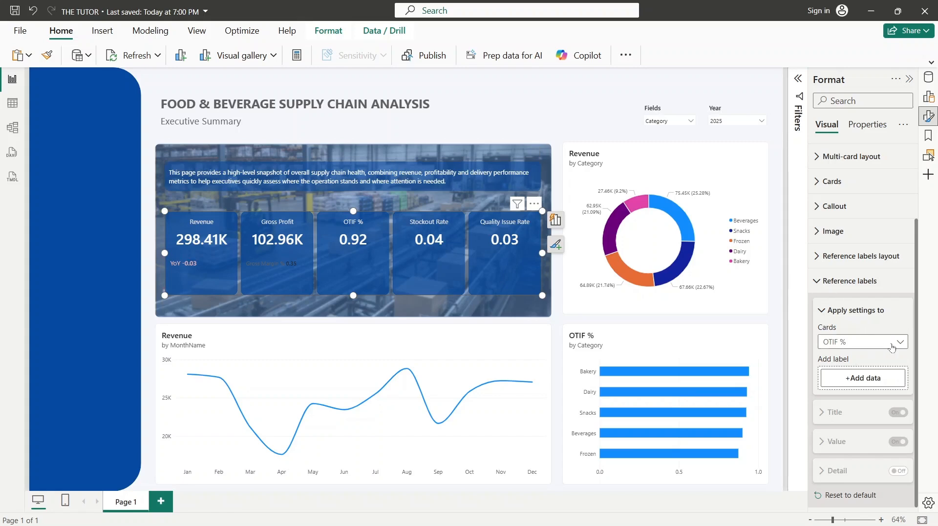
left_click(928, 77)
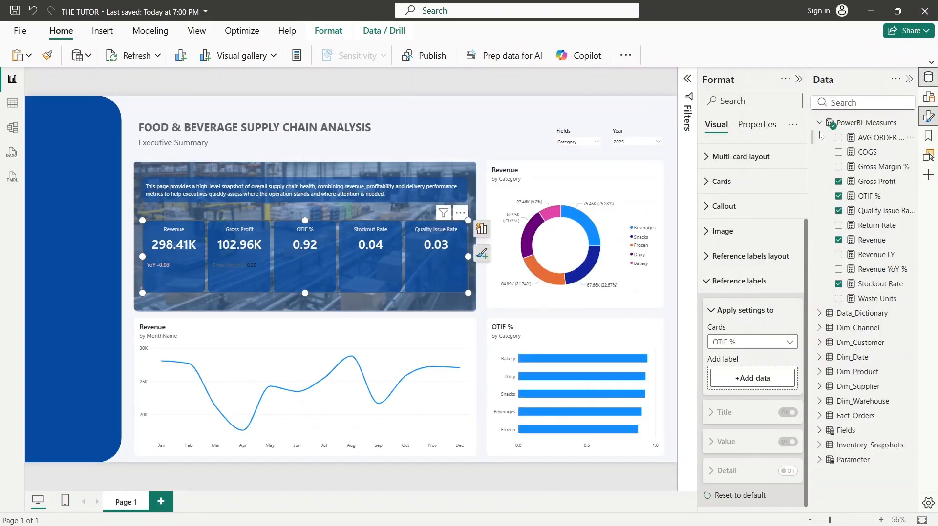
right_click(855, 126)
key("Escape")
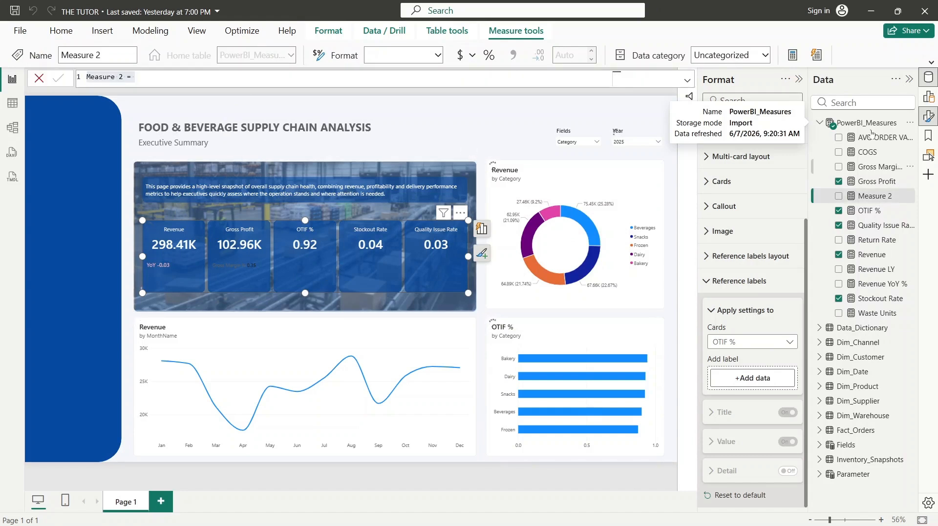
- Define the new measure as OTIF Target = "95%" and commit it
left_click(192, 82)
type("Target")
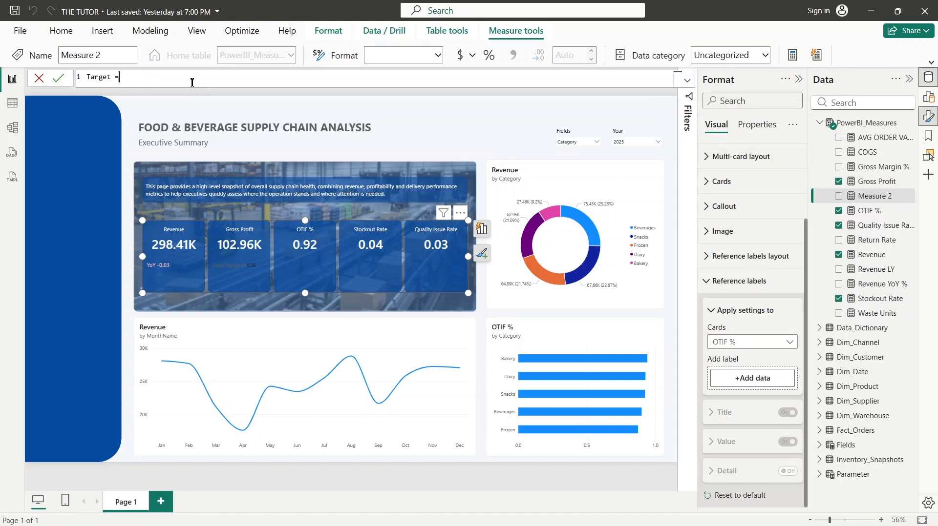
key("ctrl+shift+Left")
type("OTIF")
key("End")
type("95%")
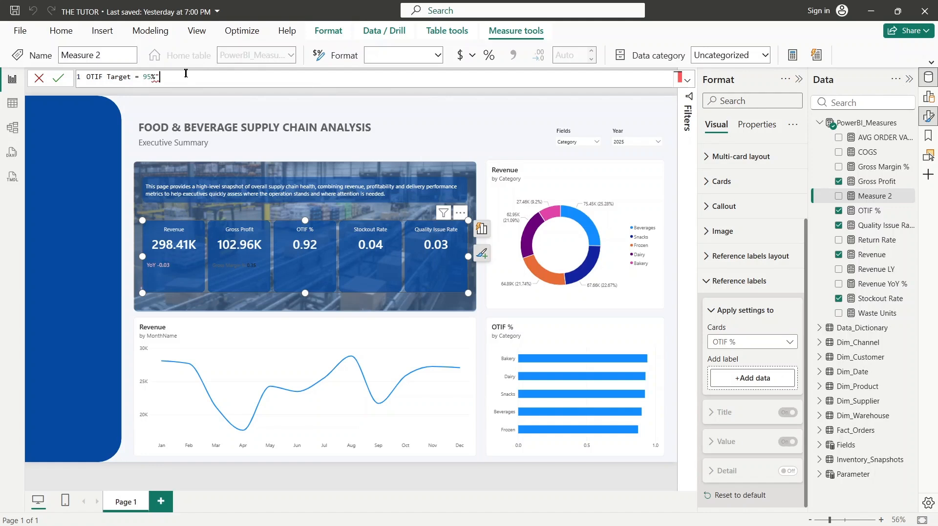
left_click(143, 77)
type("\"")
left_click(59, 78)
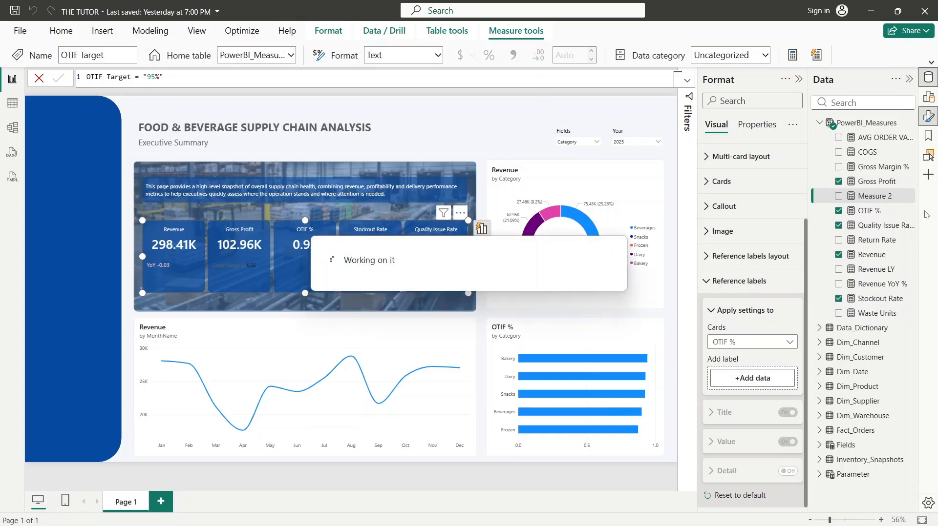
- Add the OTIF Target measure as the OTIF % card's reference label, and select the OTIF % measure in the data model
left_click(744, 382)
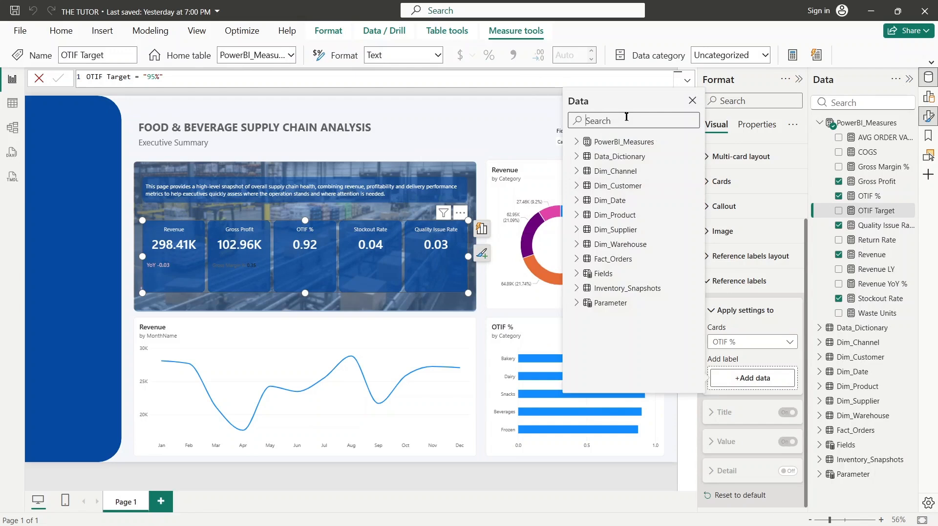
type("otif")
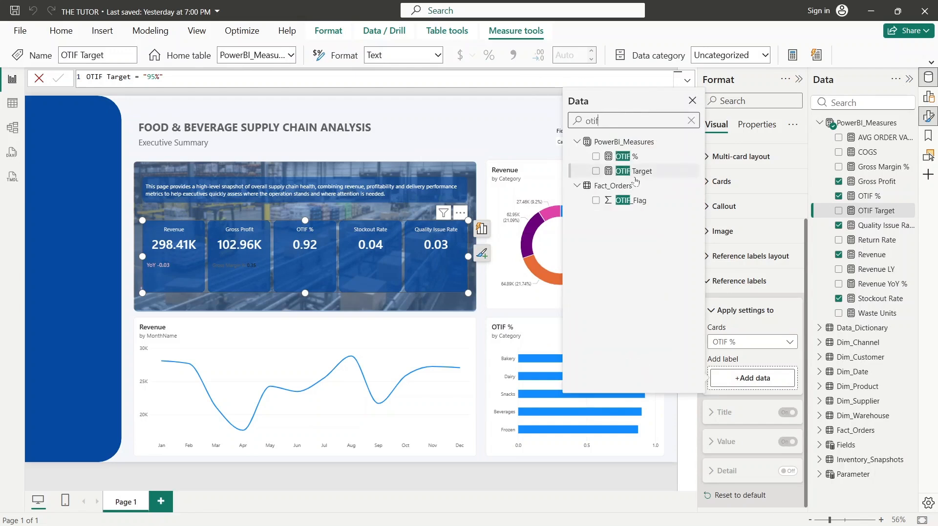
left_click(596, 171)
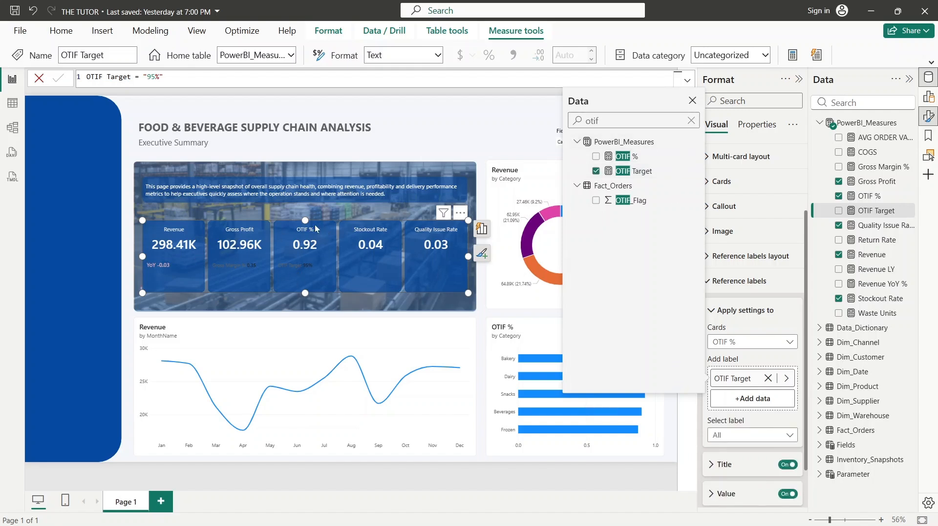
left_click(876, 196)
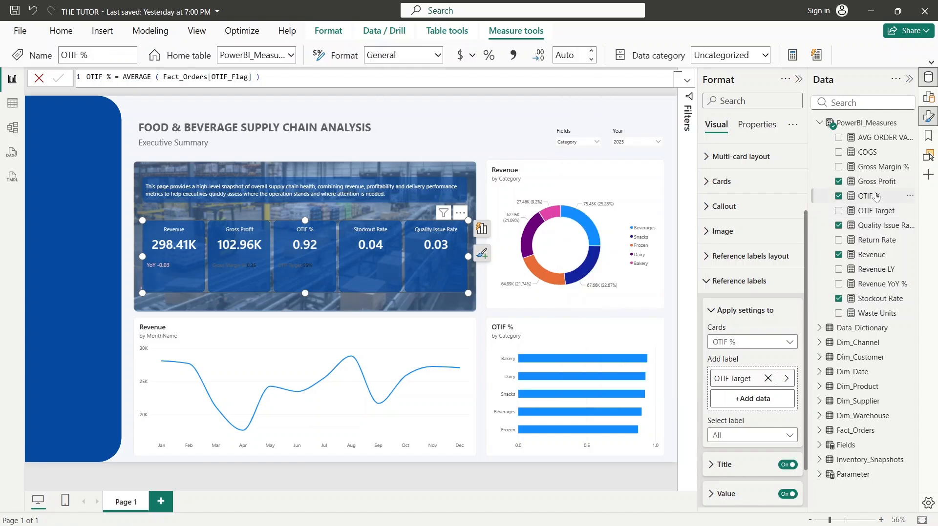
- Format the OTIF % measure as a percentage and switch the reference label settings to the Stockout Rate card
left_click(489, 55)
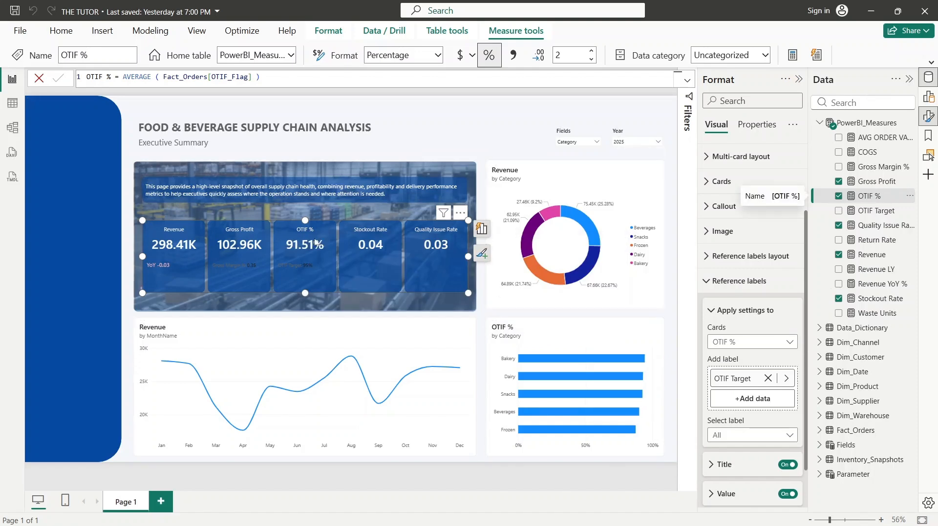
left_click(757, 343)
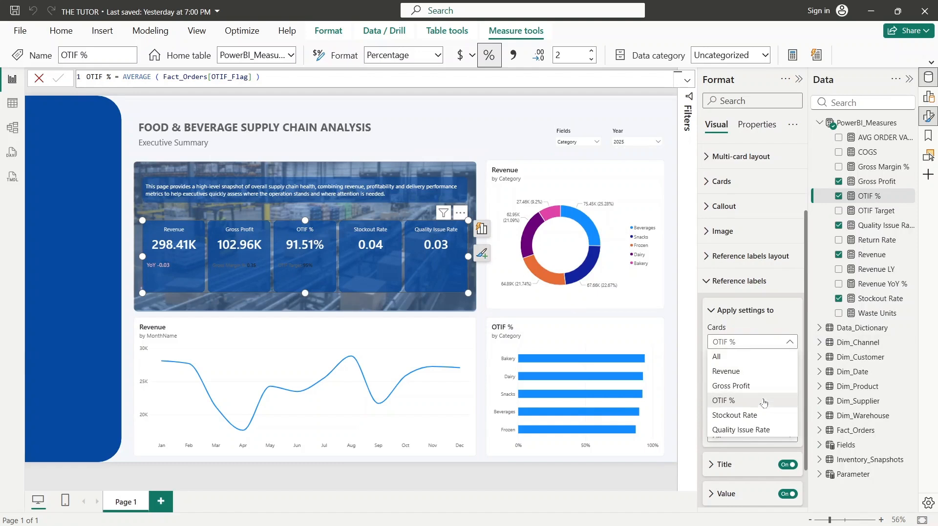
left_click(764, 415)
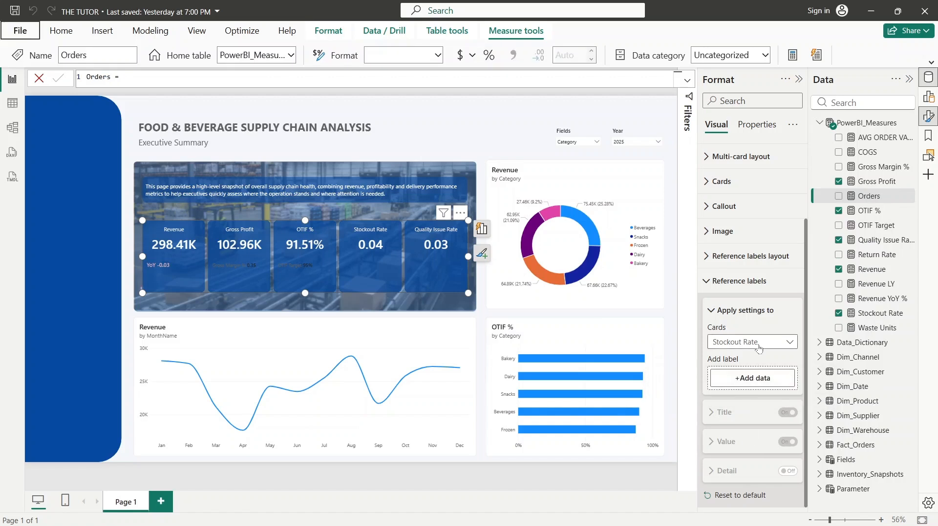
- Create a measure in the PowerBI_Measures table defined as Stockout Orders = SUM ( Fact_Orders[StockoutFlag] )
right_click(842, 122)
left_click(802, 146)
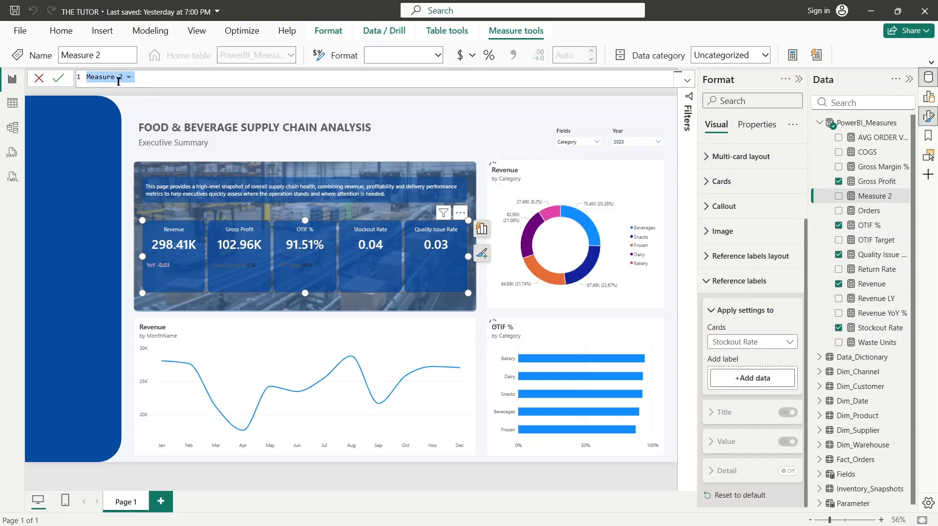
key("super+period")
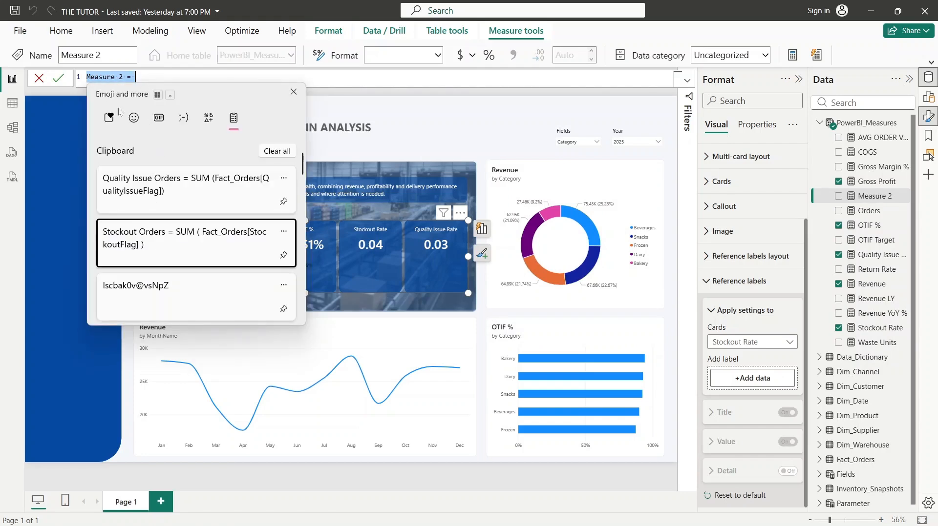
left_click(156, 254)
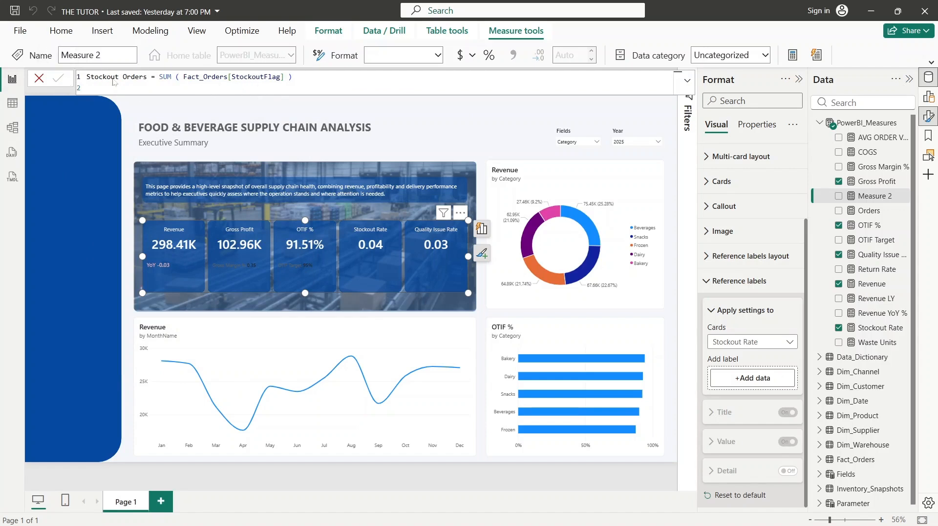
left_click(58, 78)
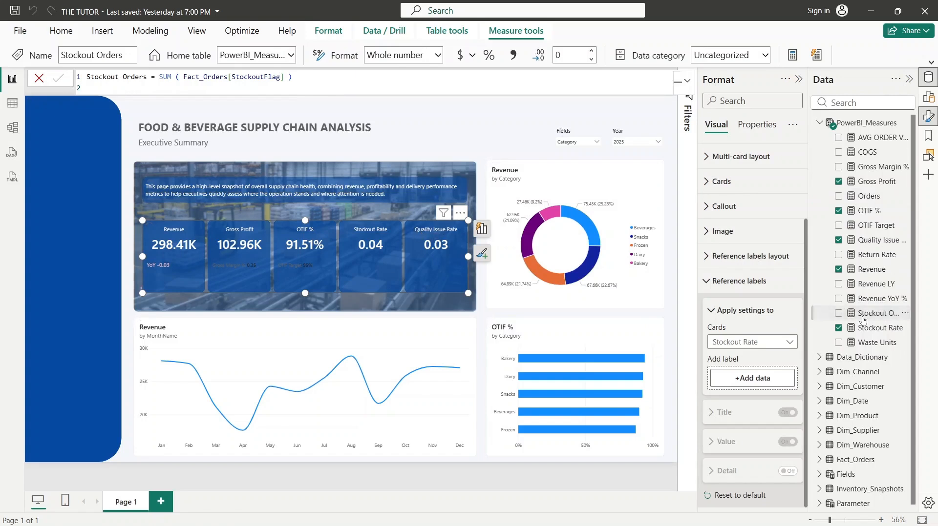
- Create another measure in PowerBI_Measures defined as Quality issue orders = Sum(Fact_Orders[QualityIssueFlag]), and close the formula editor
right_click(860, 314)
left_click(801, 354)
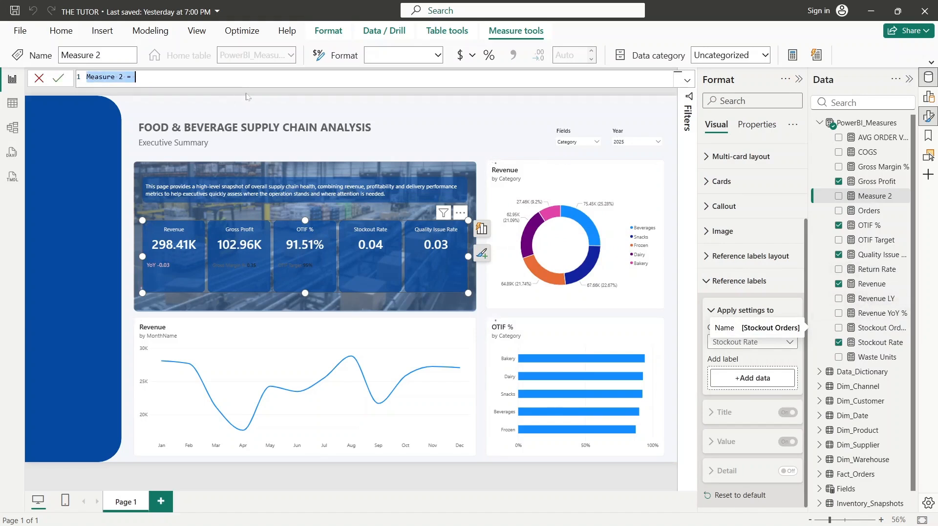
type("Quality ")
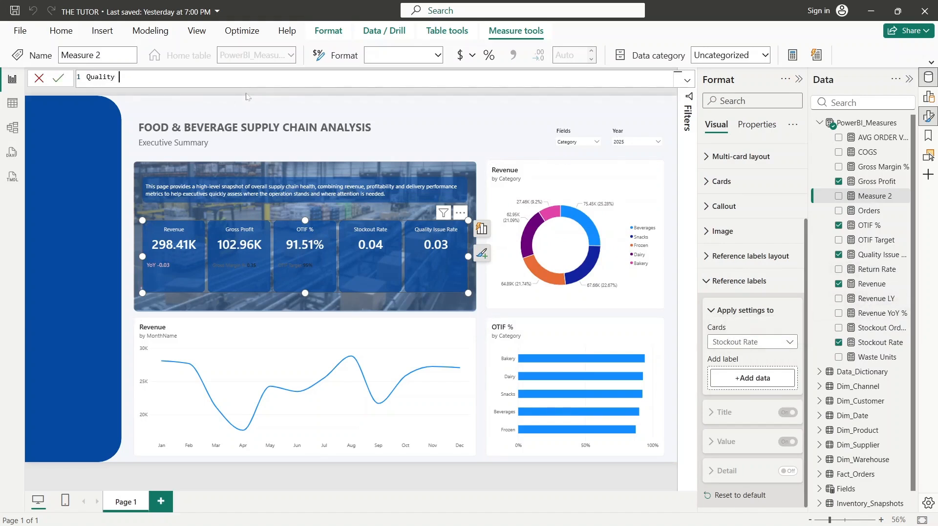
type("issue orders = Sum(")
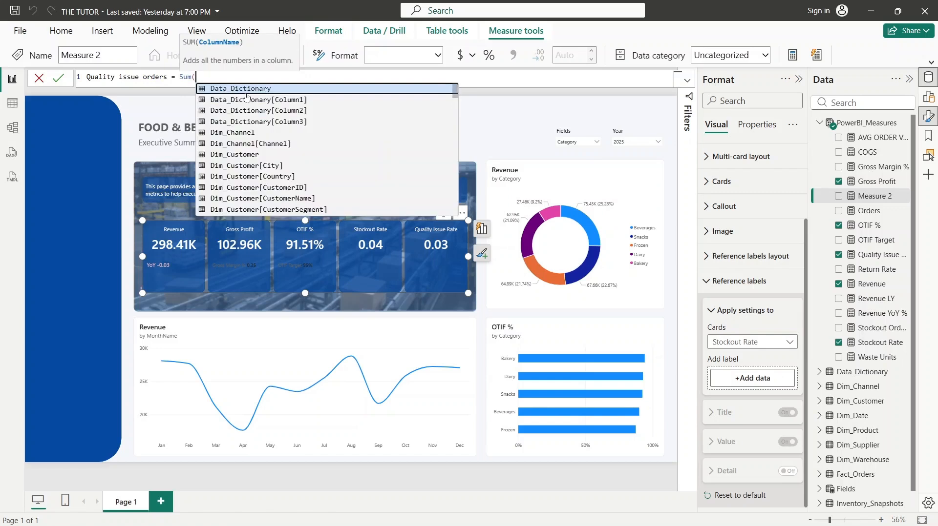
type("Fact_Orders[QualityIssueFlag]")
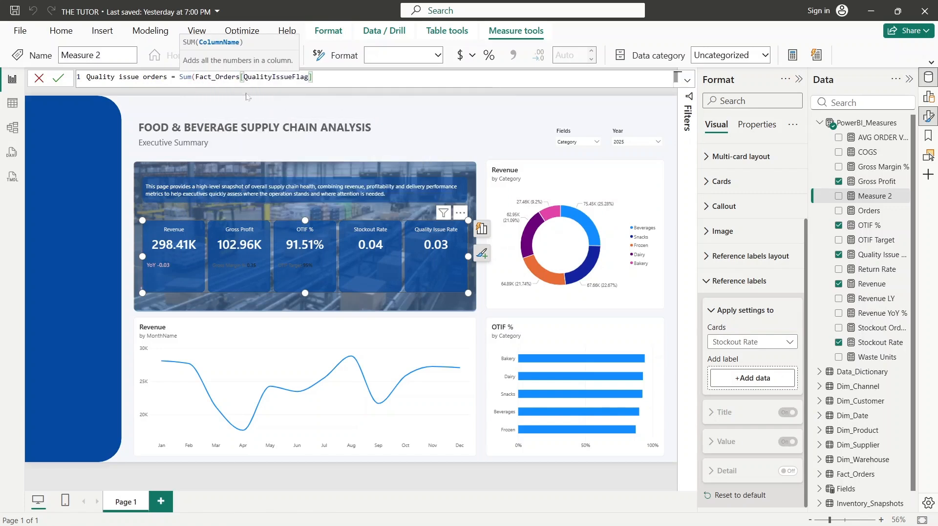
type(")")
key("Return")
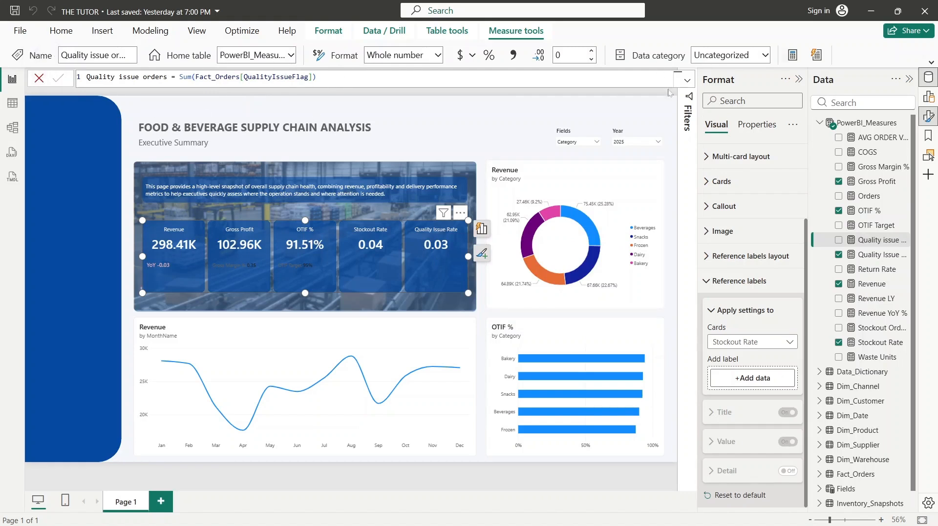
left_click(37, 80)
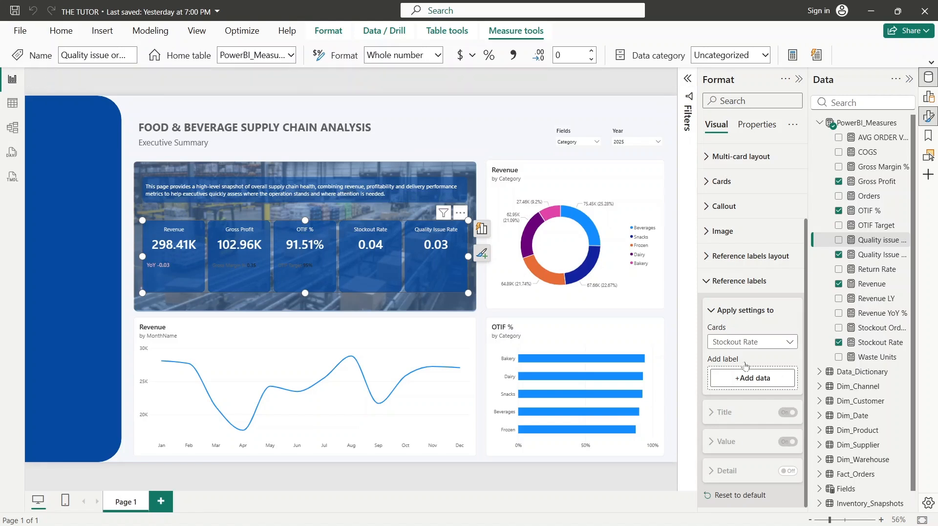
- Add the Stockout Orders measure as the reference label of the Stockout Rate card
left_click(759, 385)
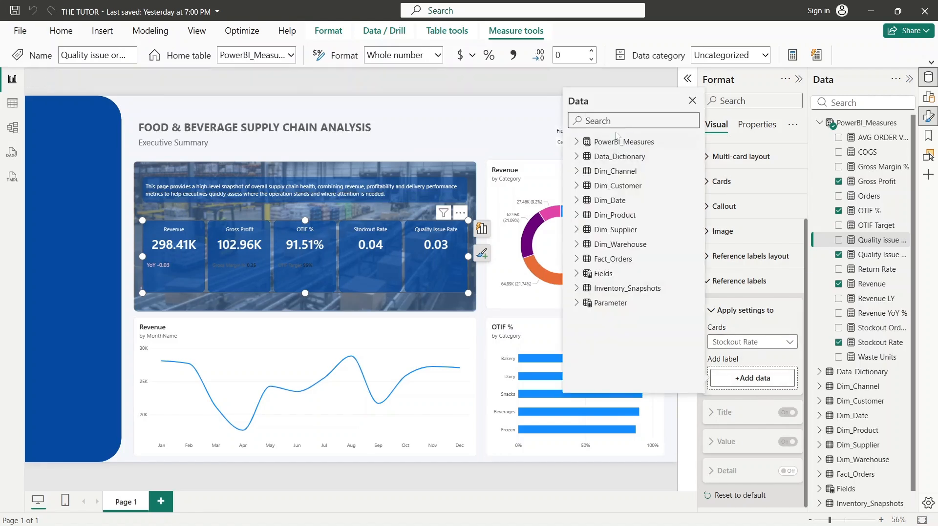
type("stock")
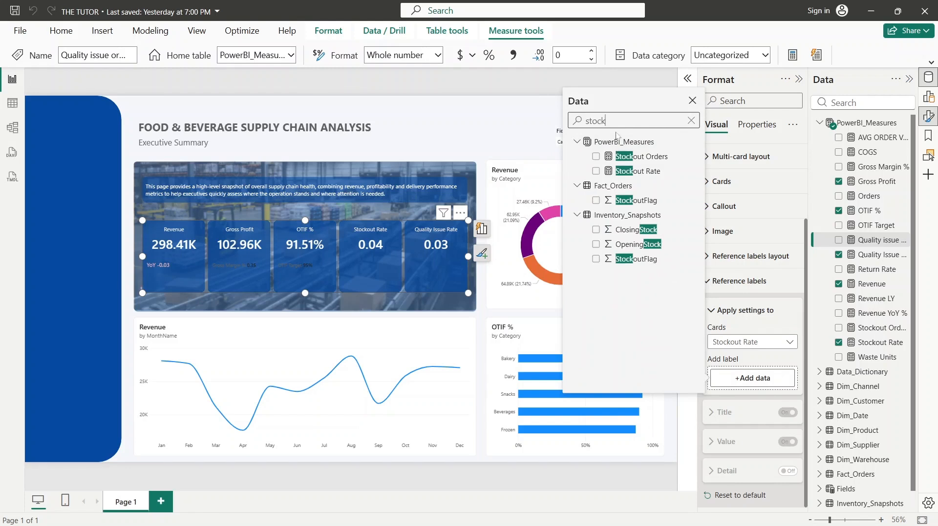
left_click(642, 156)
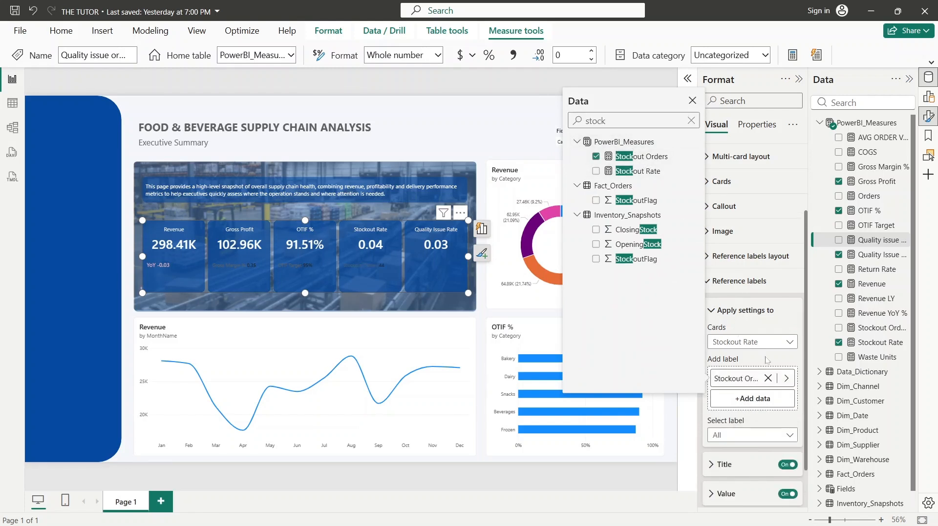
- Add the Quality issue orders measure as the reference label of the Quality Issue Rate card
left_click(774, 345)
left_click(732, 432)
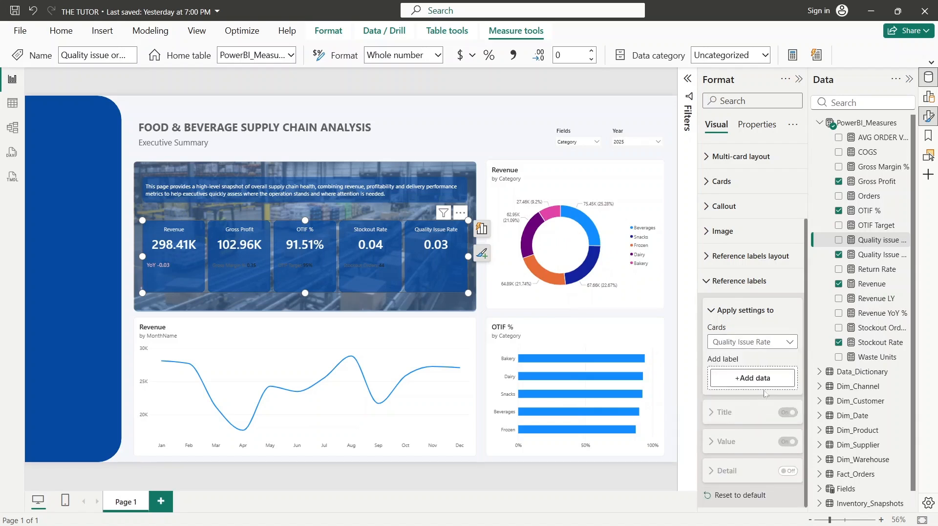
left_click(763, 384)
type("order")
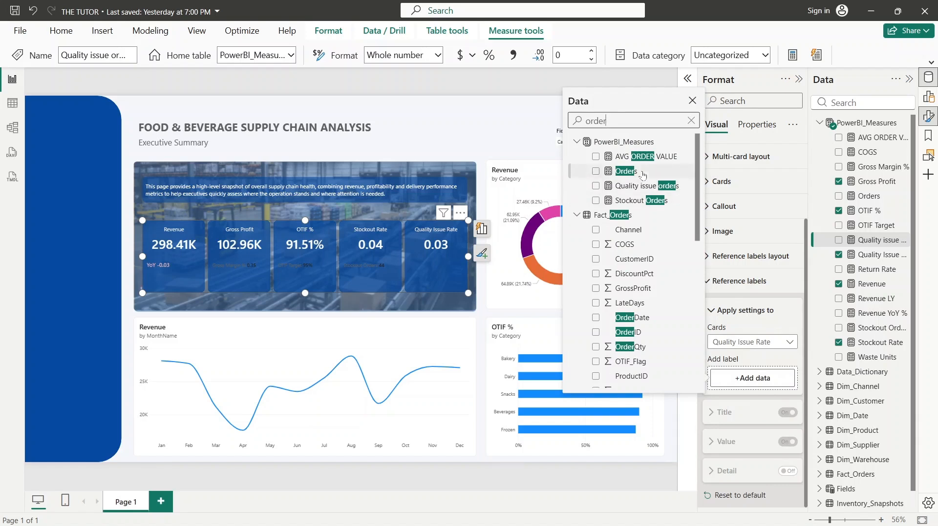
left_click(596, 186)
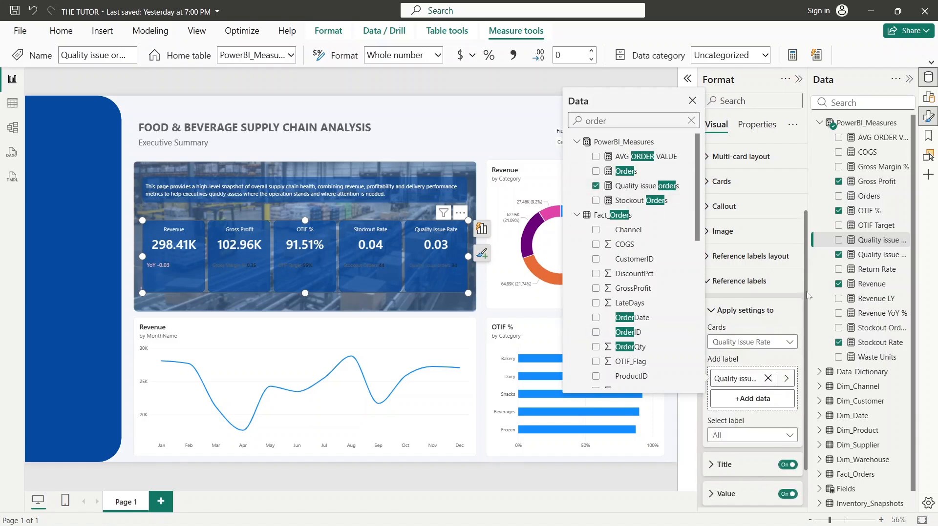
left_click(813, 314)
- Switch the reference label settings to all cards and expand the label title formatting options
left_click(713, 310)
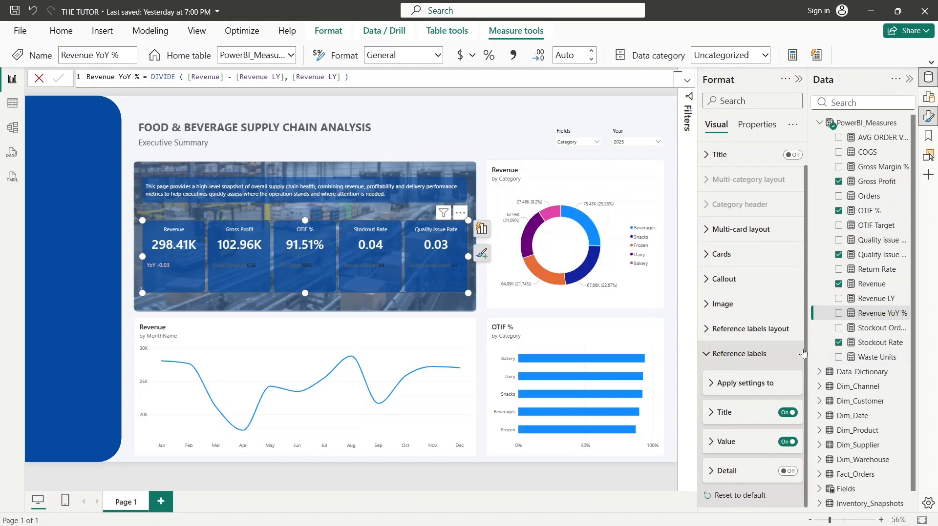
left_click(714, 389)
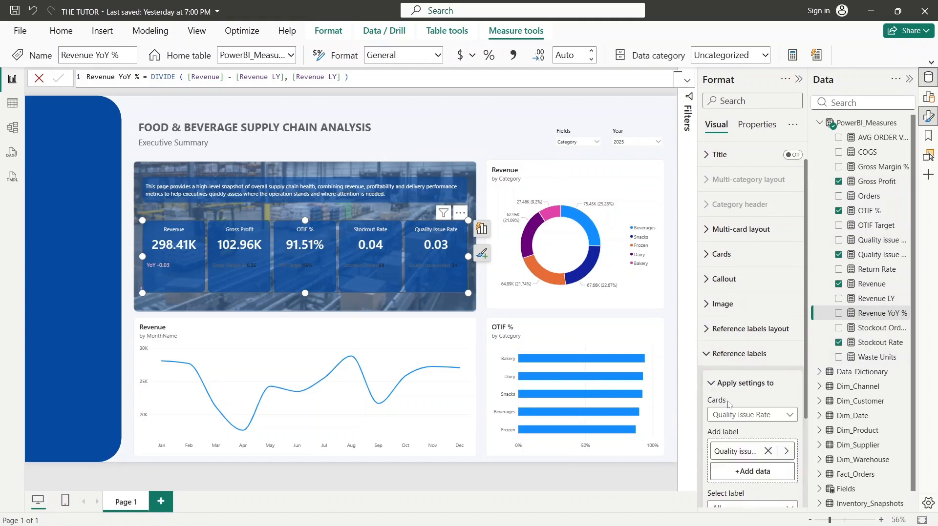
left_click(752, 414)
left_click(752, 414)
scroll(807, 374, "down", 3)
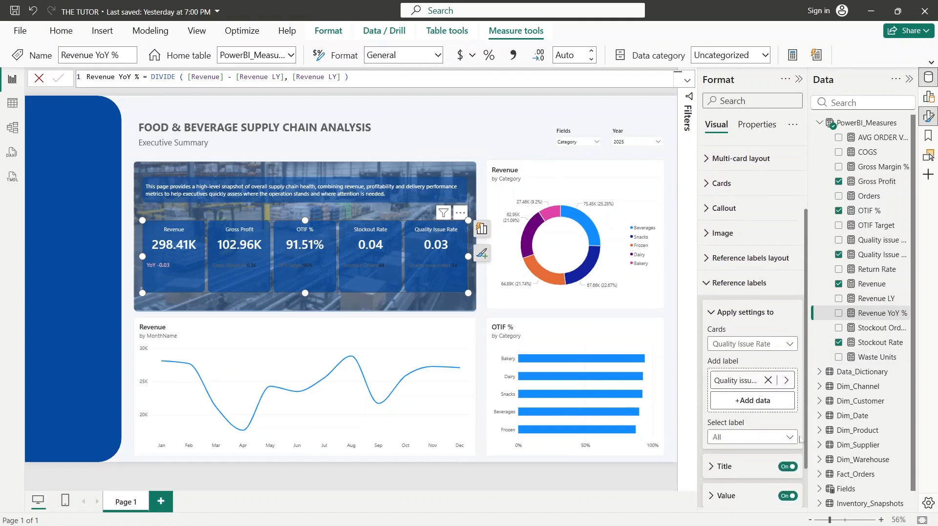
left_click(745, 301)
left_click(745, 301)
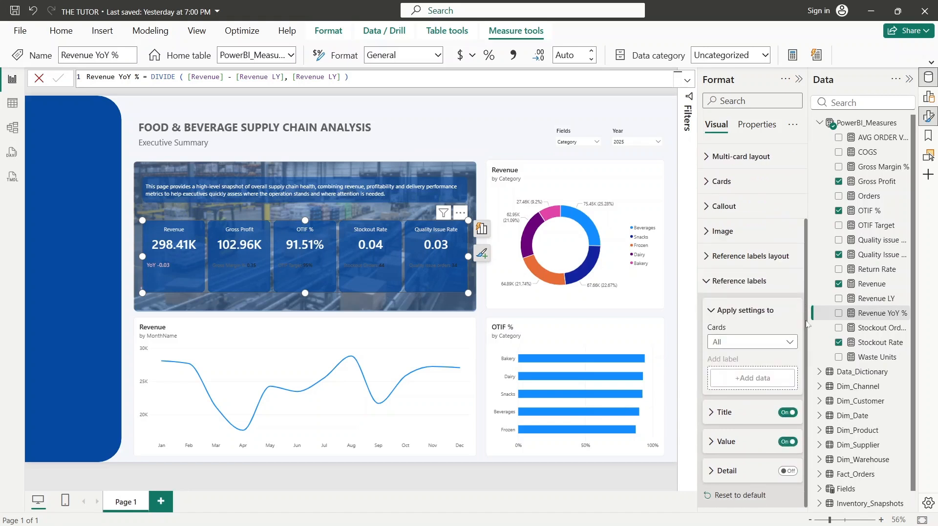
left_click(724, 413)
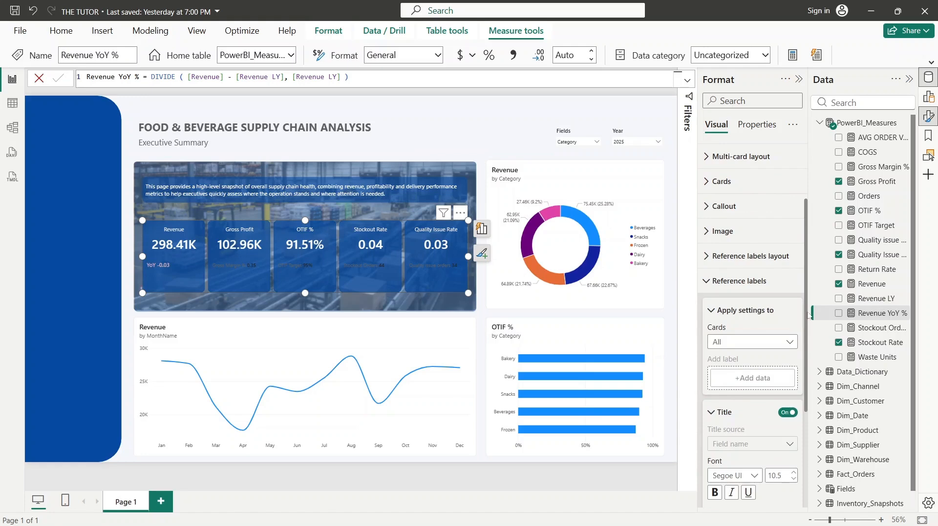
scroll(747, 362, "down", 3)
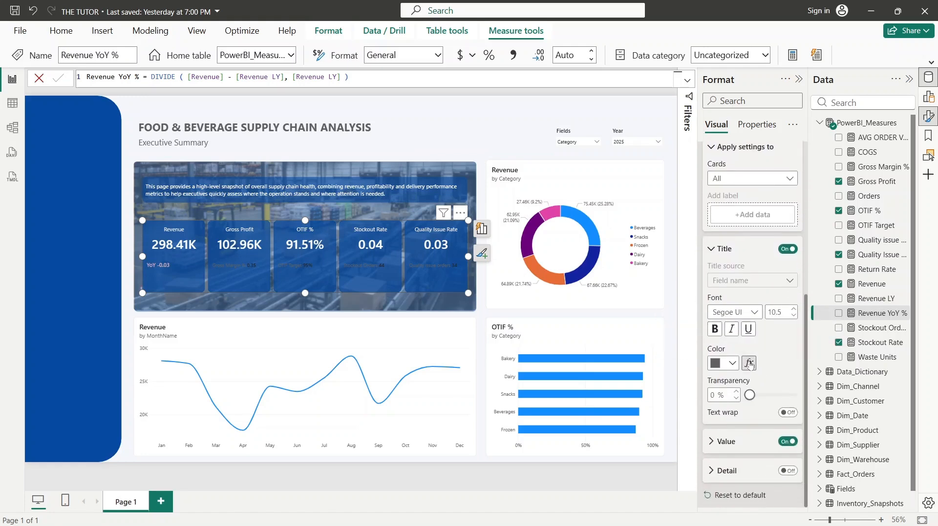
left_click(749, 362)
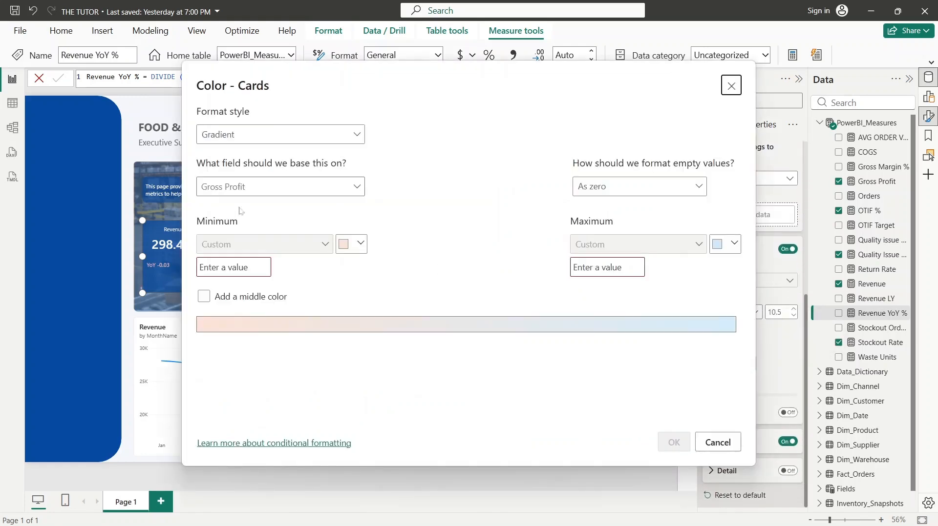
left_click_drag(352, 107, 491, 166)
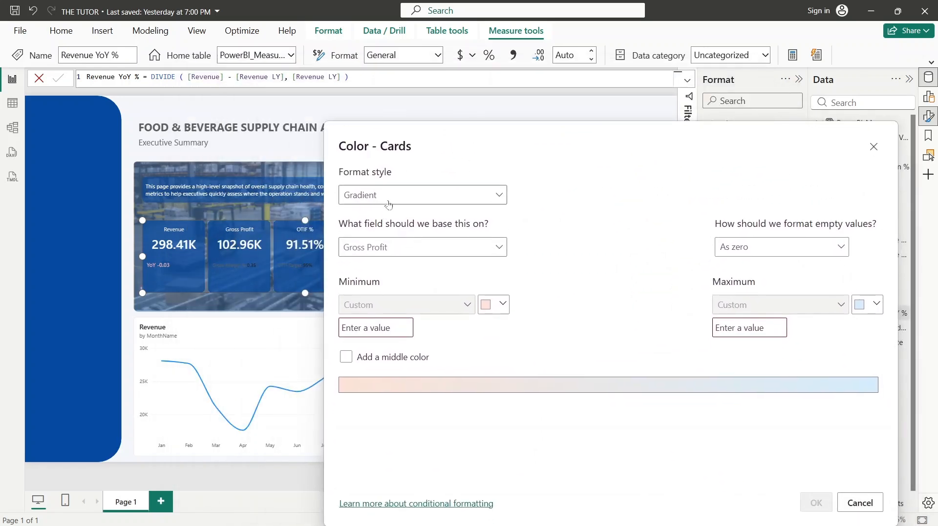
left_click_drag(441, 154, 253, 96)
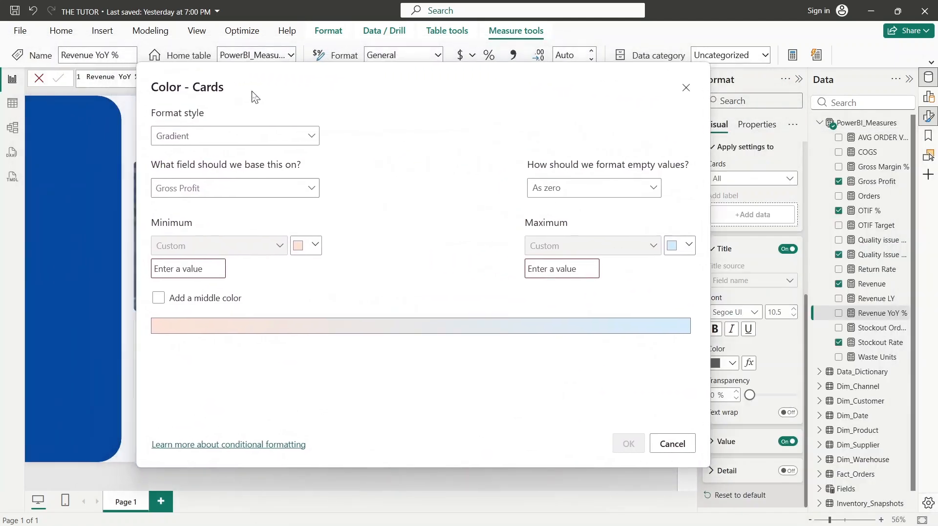
left_click(672, 444)
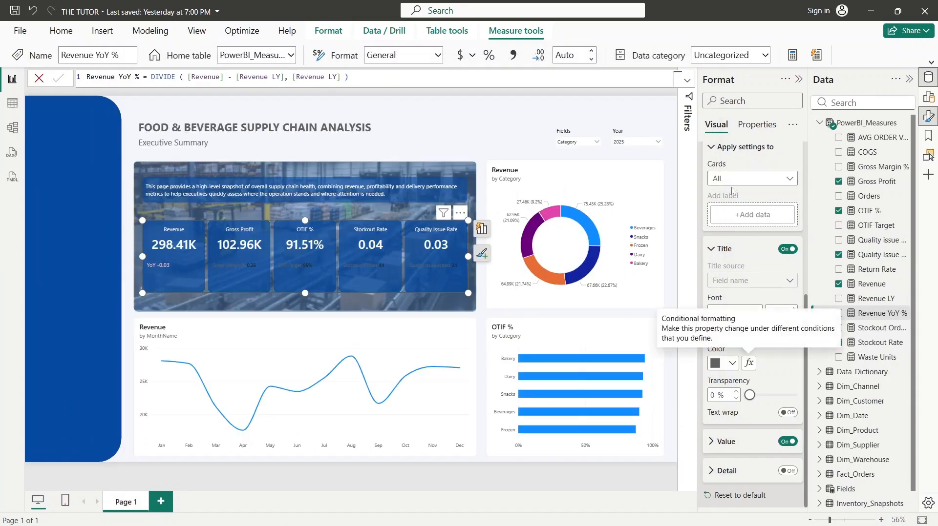
- Switch the reference label settings to the Gross Profit card and show its label title formatting options
left_click(752, 179)
left_click(738, 222)
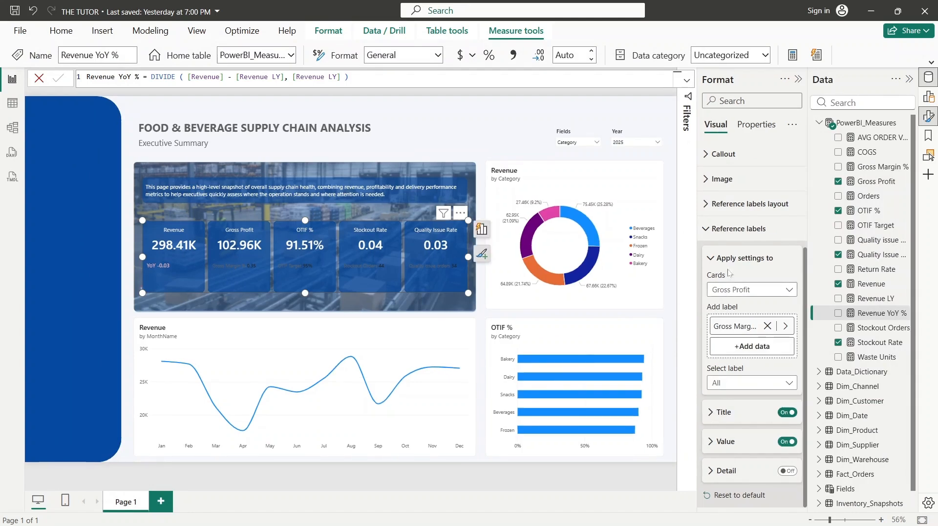
left_click(723, 293)
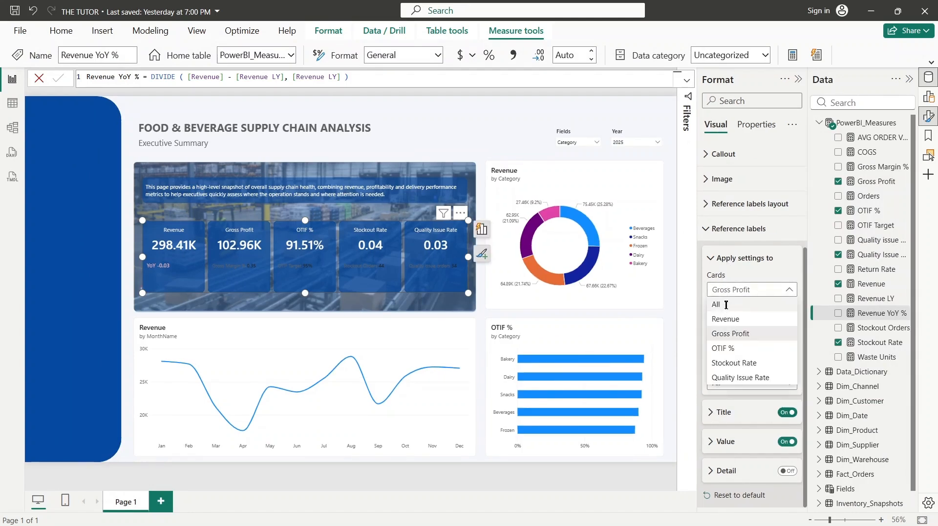
left_click(729, 293)
left_click(730, 293)
left_click(723, 337)
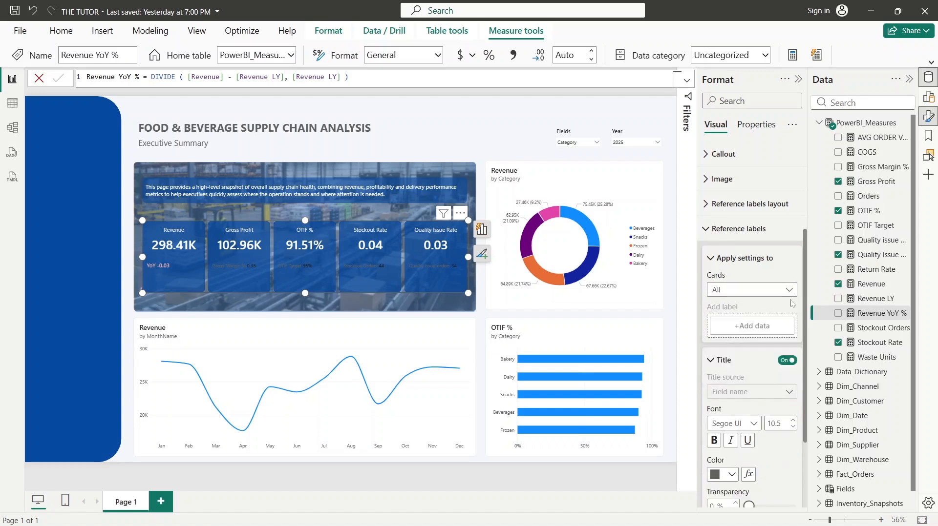
left_click(717, 410)
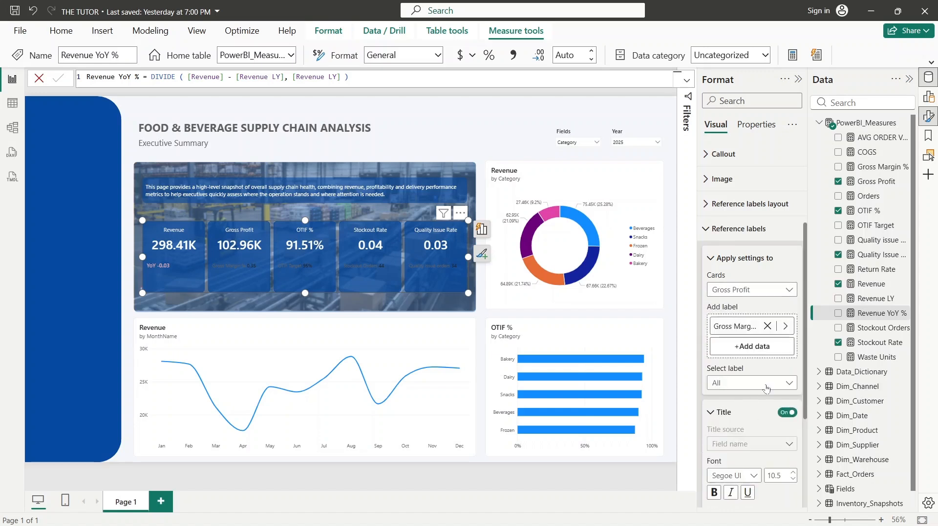
scroll(804, 359, "down", 3)
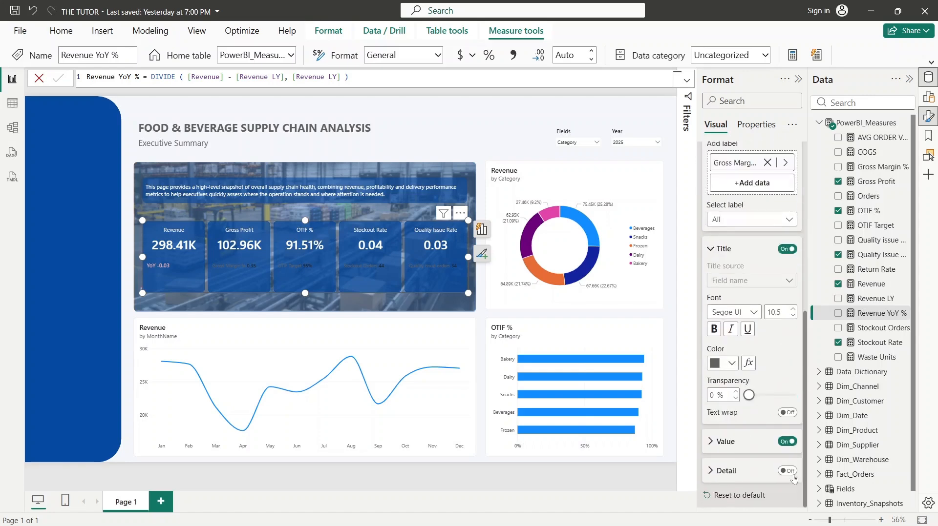
- Set up rules-based conditional formatting for the Gross Profit card's reference label title color, based on Gross Margin %
left_click(746, 362)
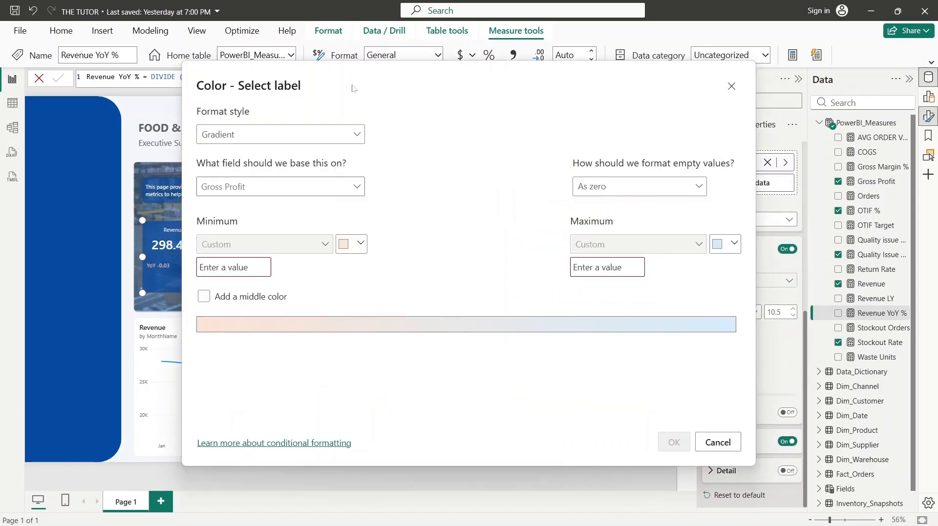
left_click(294, 191)
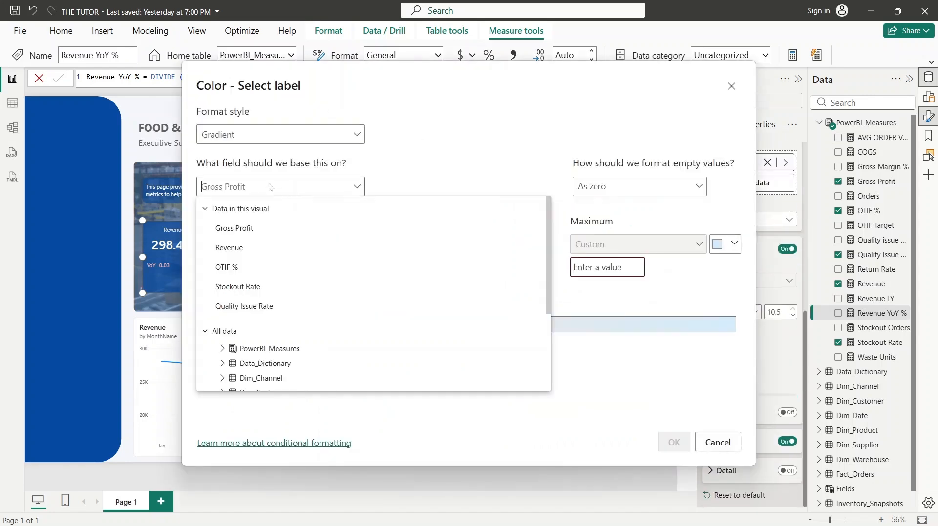
type("marg")
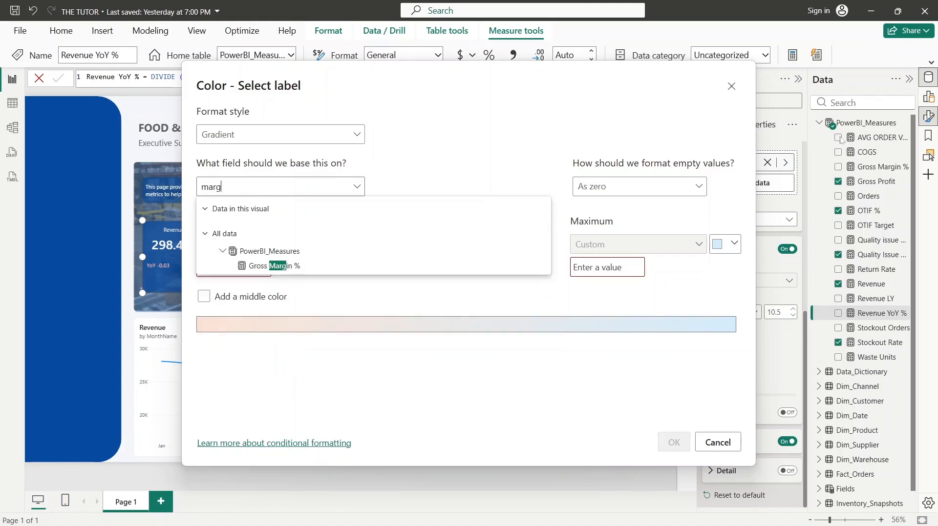
left_click(273, 266)
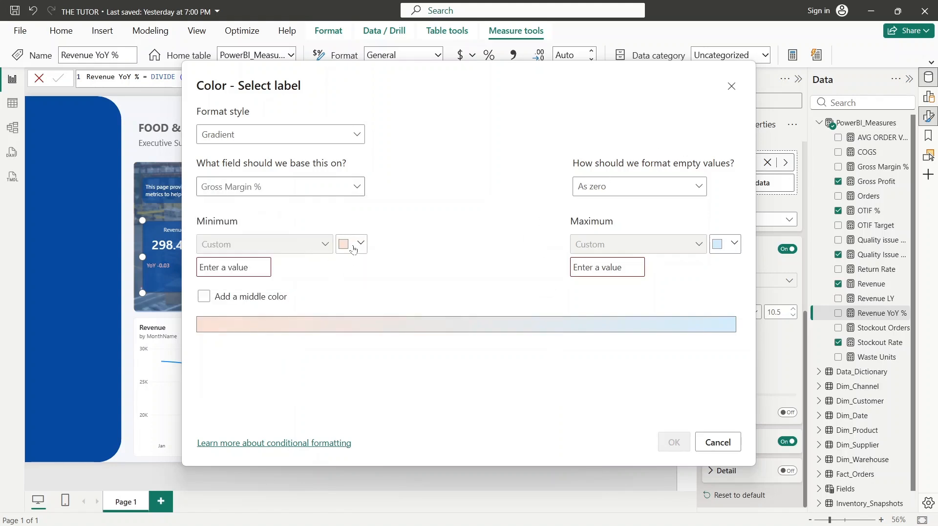
left_click(320, 137)
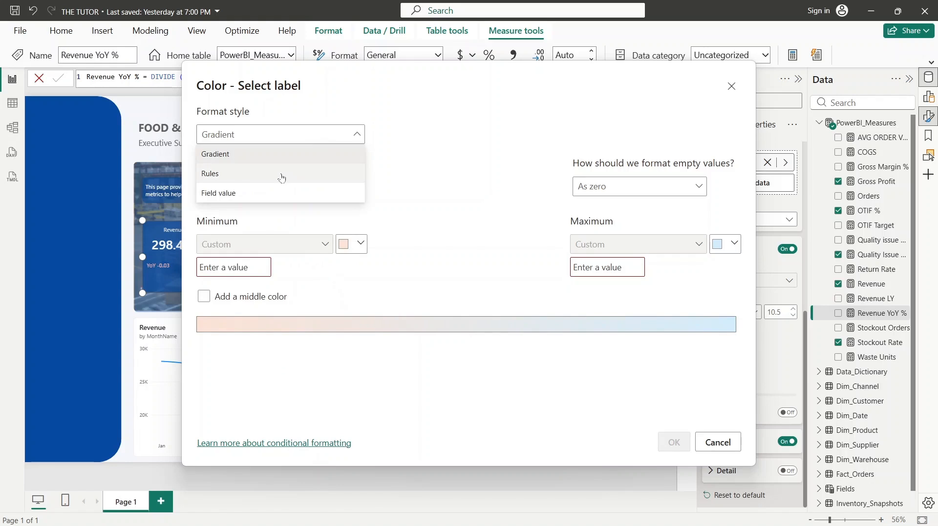
left_click(282, 177)
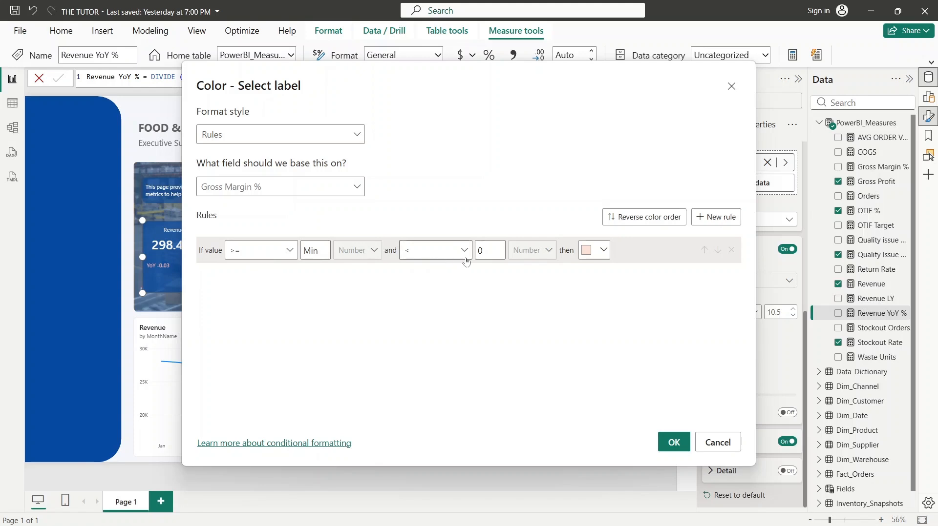
- Color the rule for values below 0 light red, and add a second rule for values > 0 and < Max
left_click(605, 253)
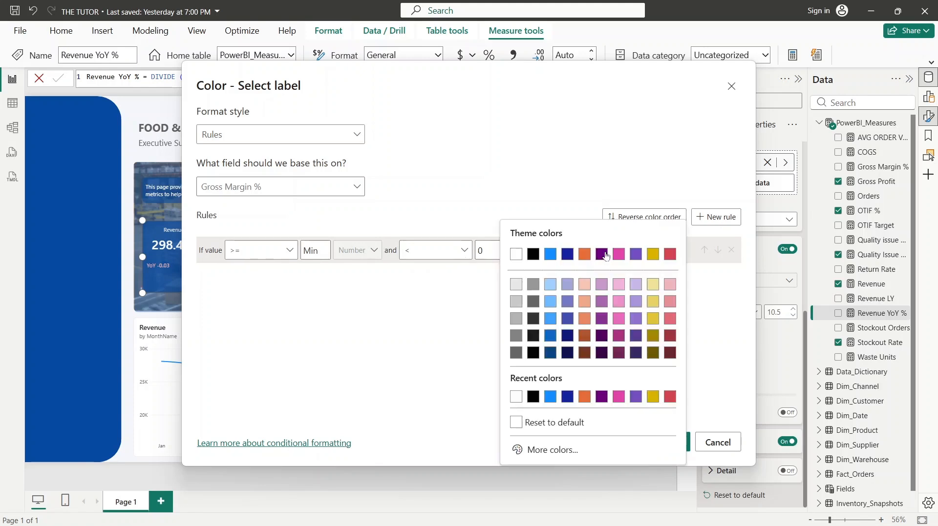
left_click(670, 285)
left_click(716, 217)
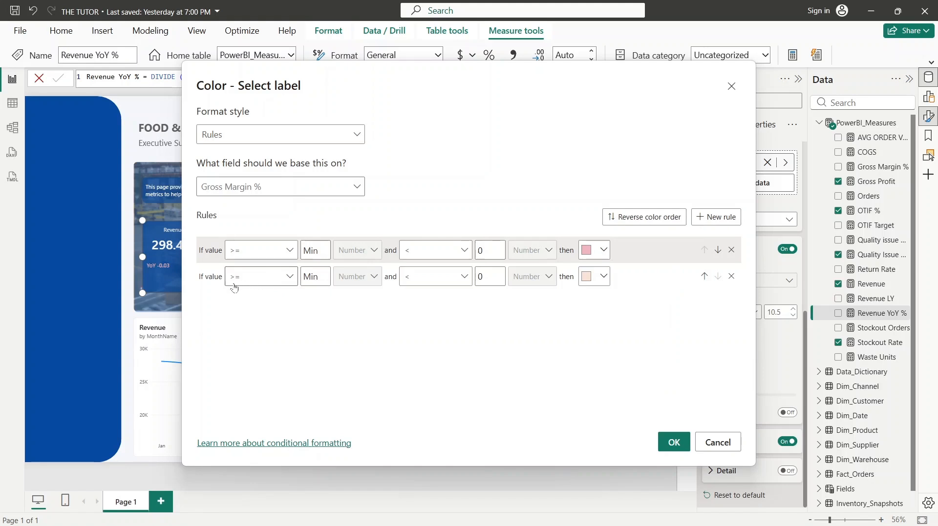
left_click(321, 276)
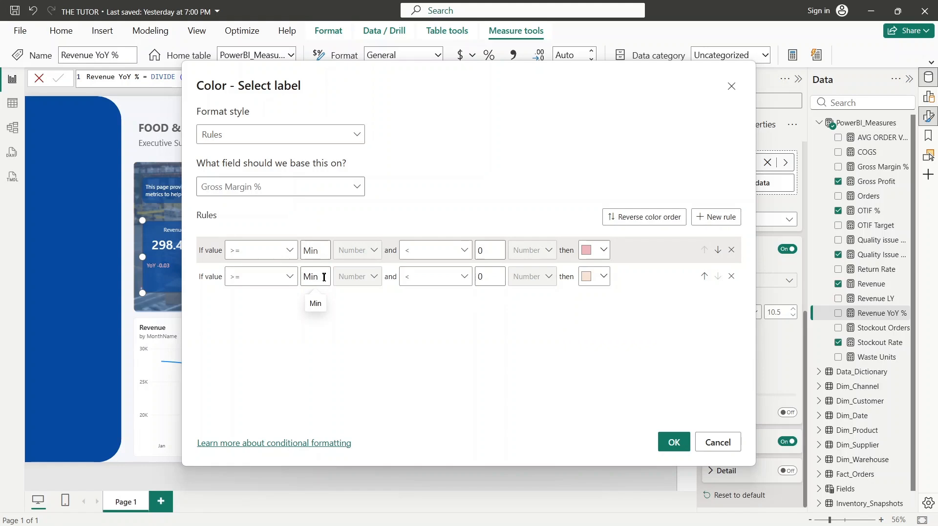
left_click(288, 277)
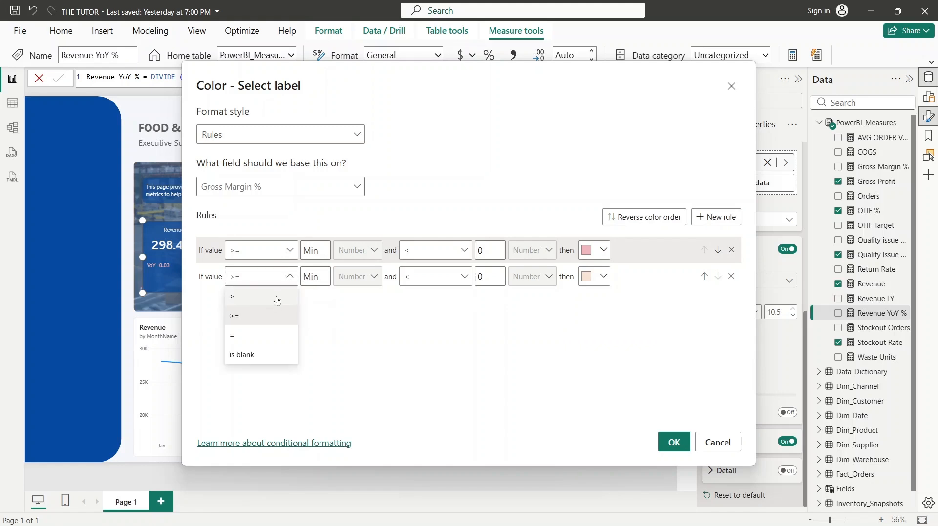
left_click(276, 300)
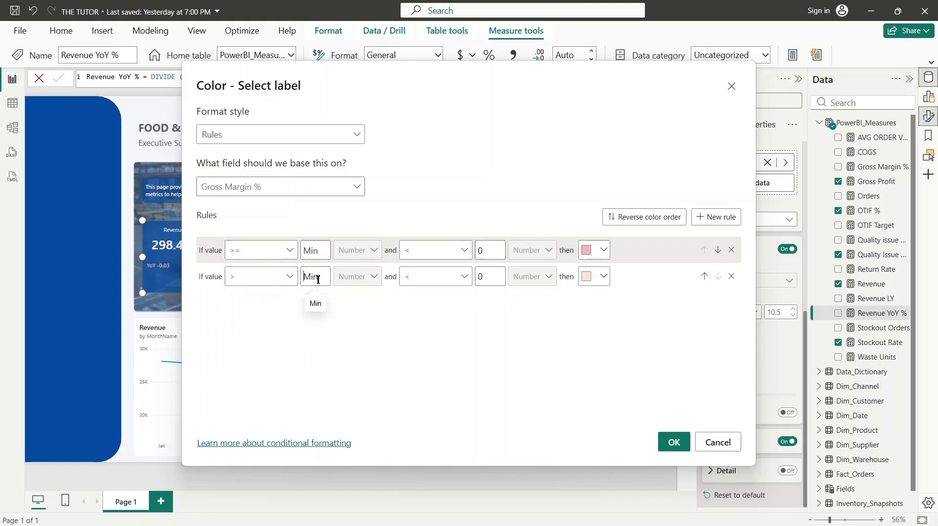
double_click(318, 279)
type("0")
left_click(423, 278)
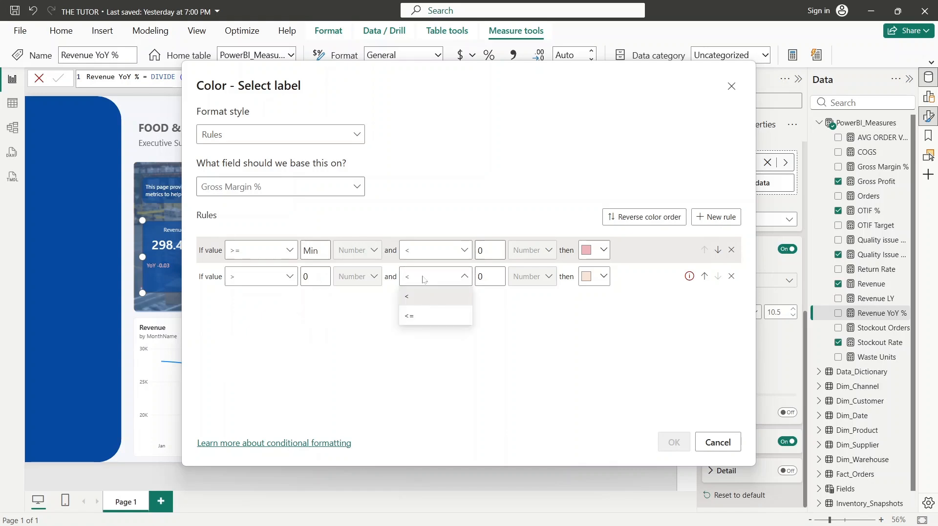
left_click(488, 282)
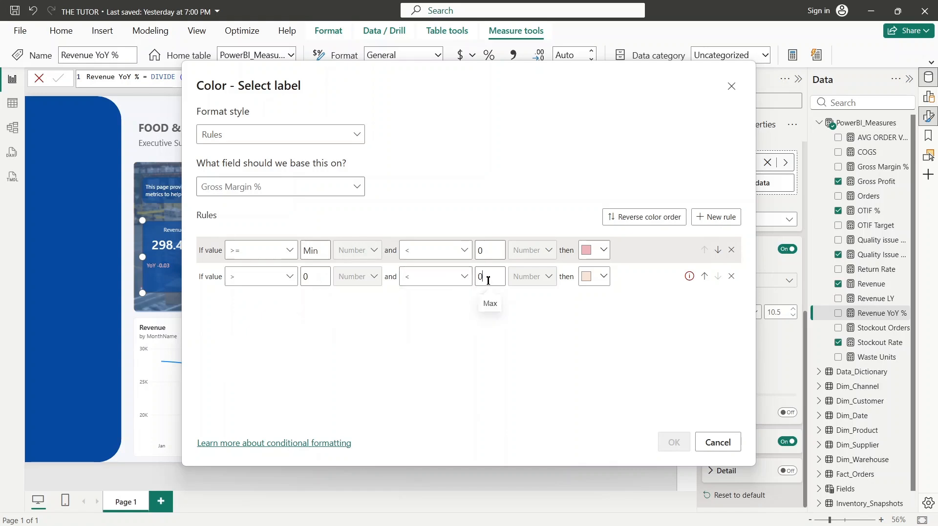
key("BackSpace")
- Give the second rule the custom green #0ED20A and apply the title color rules
left_click(600, 277)
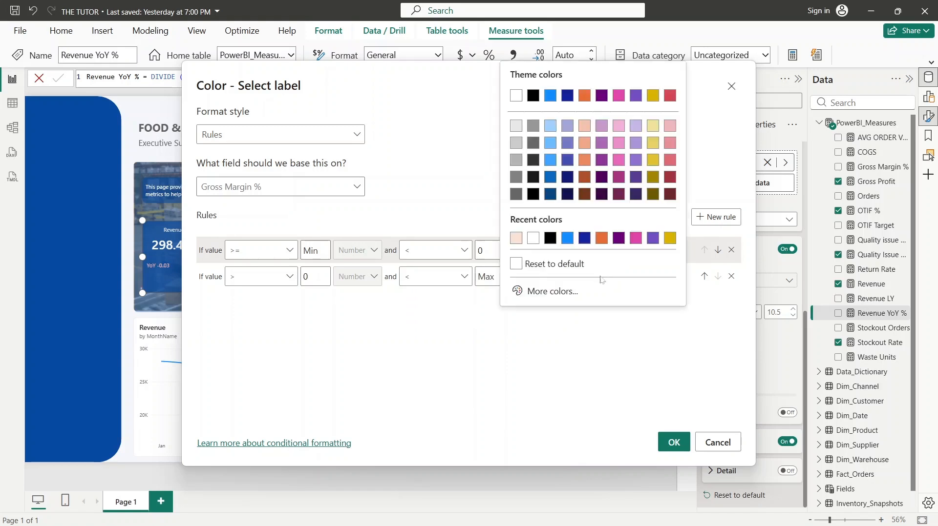
left_click(547, 292)
left_click(567, 232)
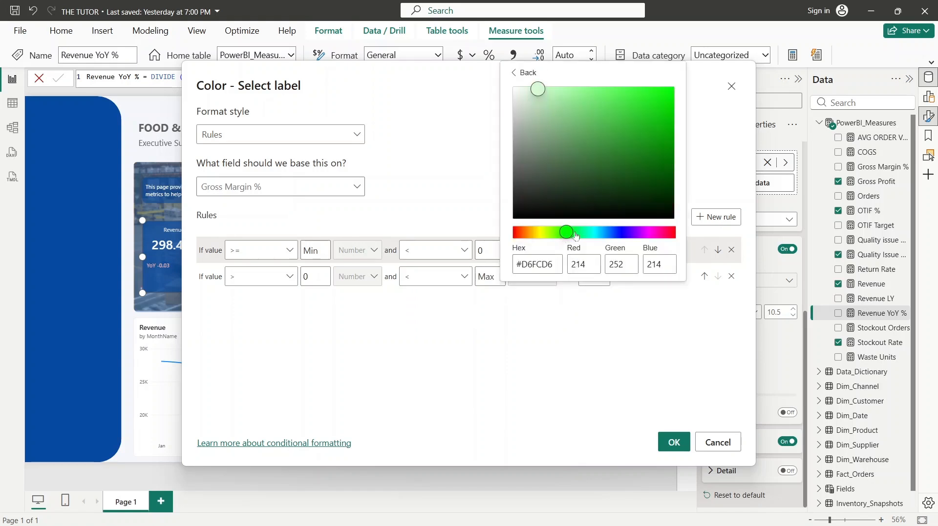
left_click_drag(665, 120, 666, 110)
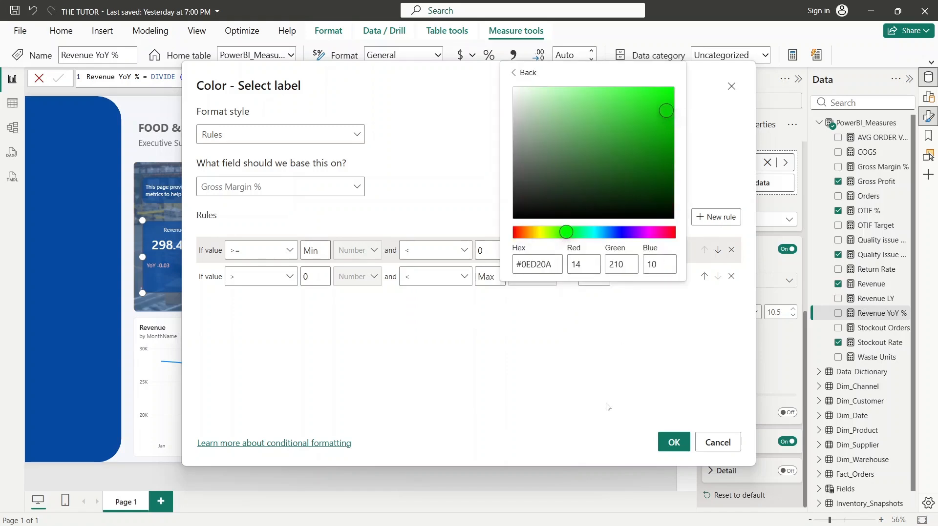
left_click(673, 442)
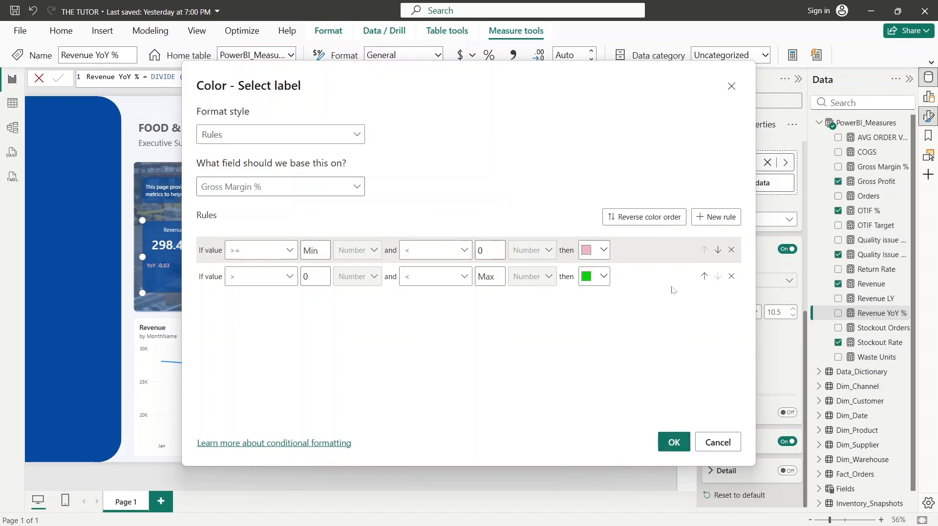
left_click(674, 444)
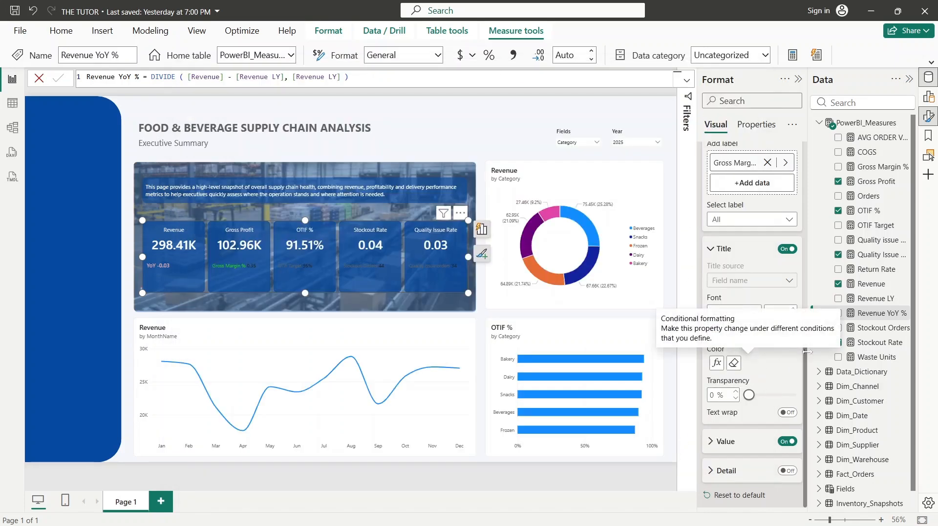
- Set up rules-based conditional formatting for the reference label's value color, based on Gross Margin %
left_click(721, 445)
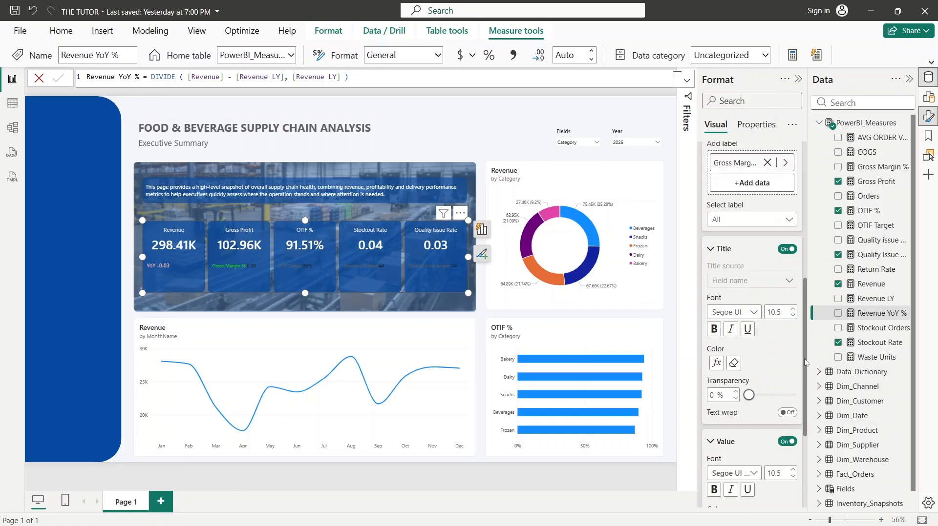
scroll(802, 429, "down", 3)
scroll(803, 428, "down", 1)
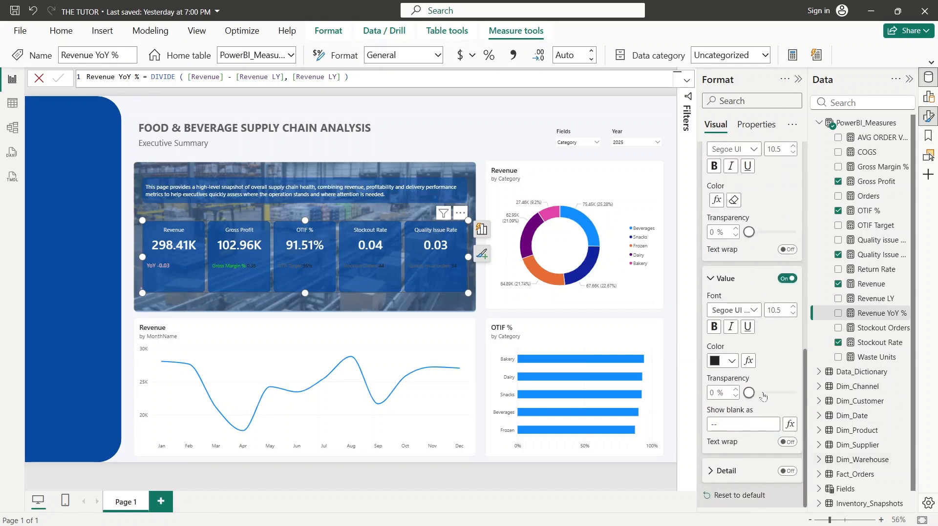
left_click(748, 361)
left_click(296, 128)
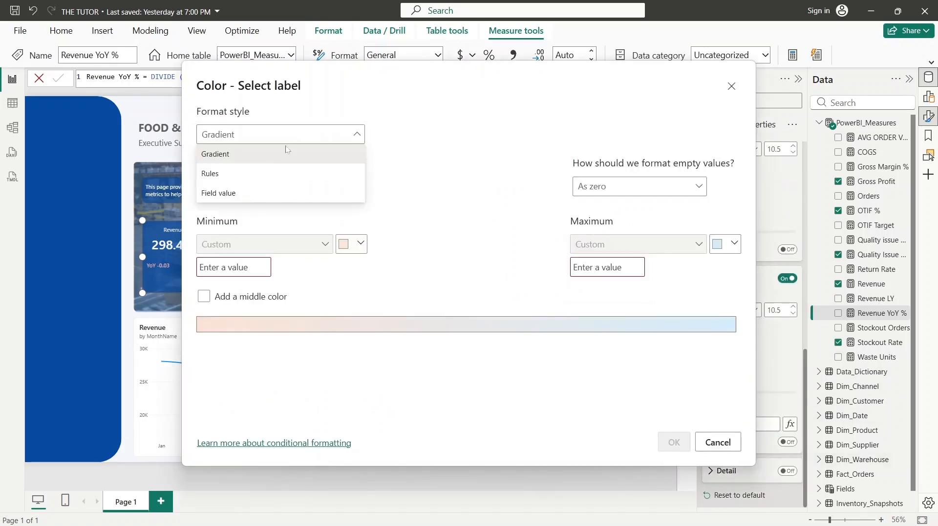
left_click(270, 172)
left_click(271, 190)
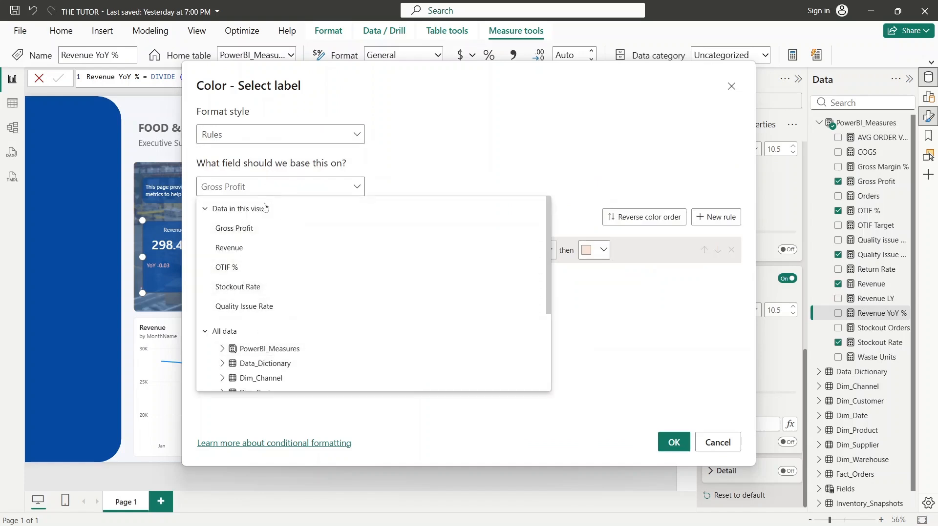
type("marging")
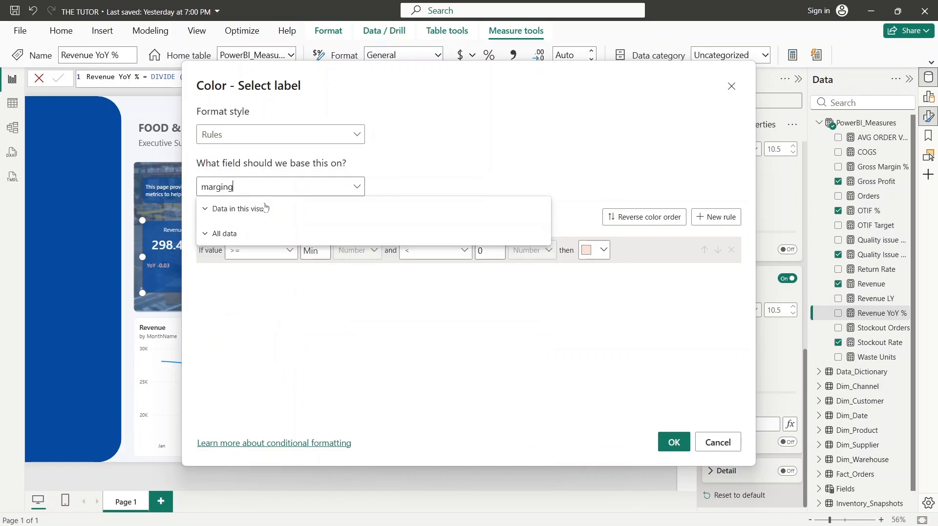
key("BackSpace")
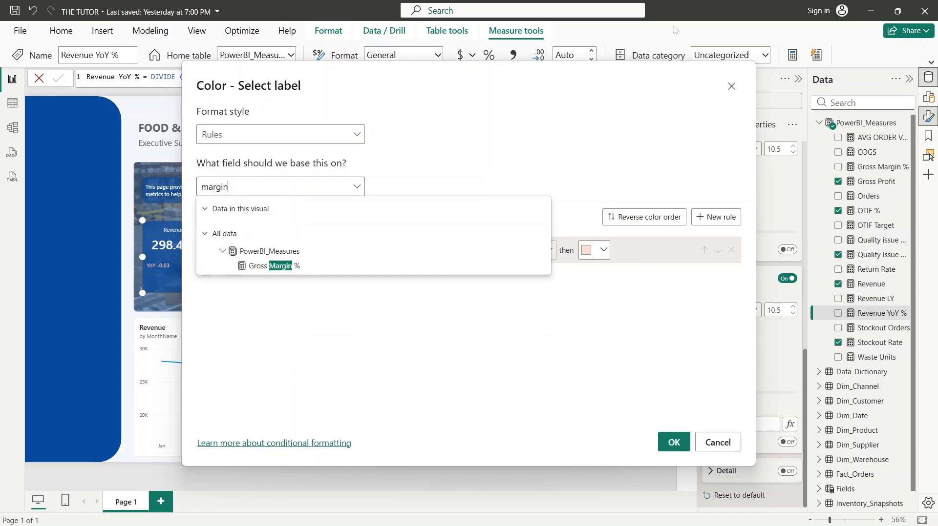
left_click(271, 266)
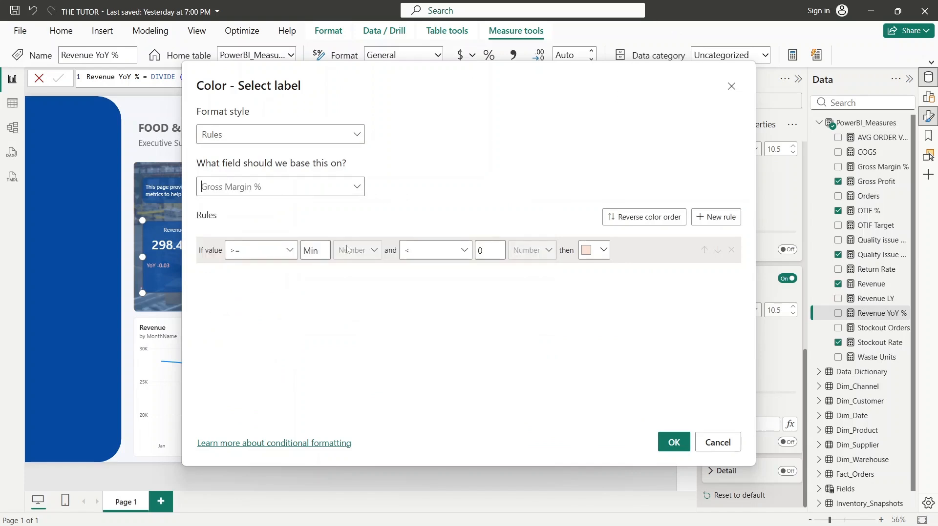
- Color the value rule covering Min to below 0 light red
left_click(287, 252)
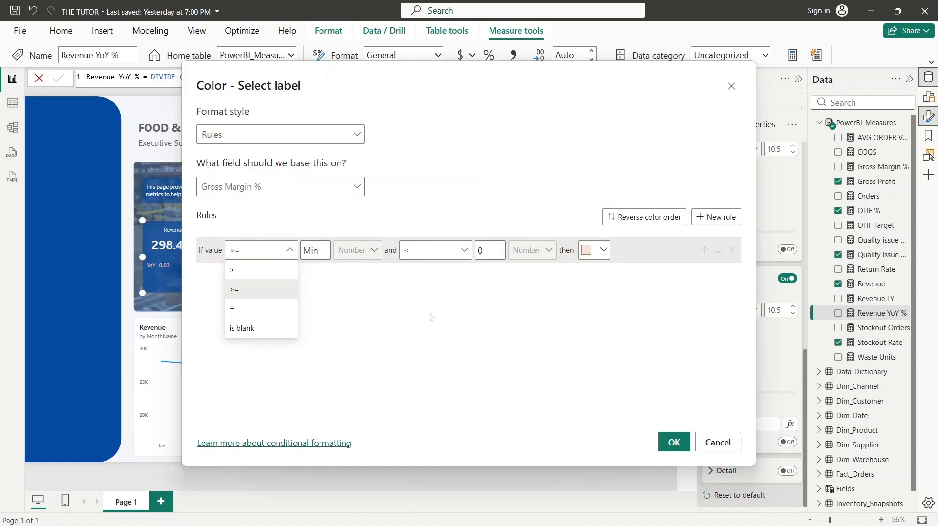
left_click(444, 254)
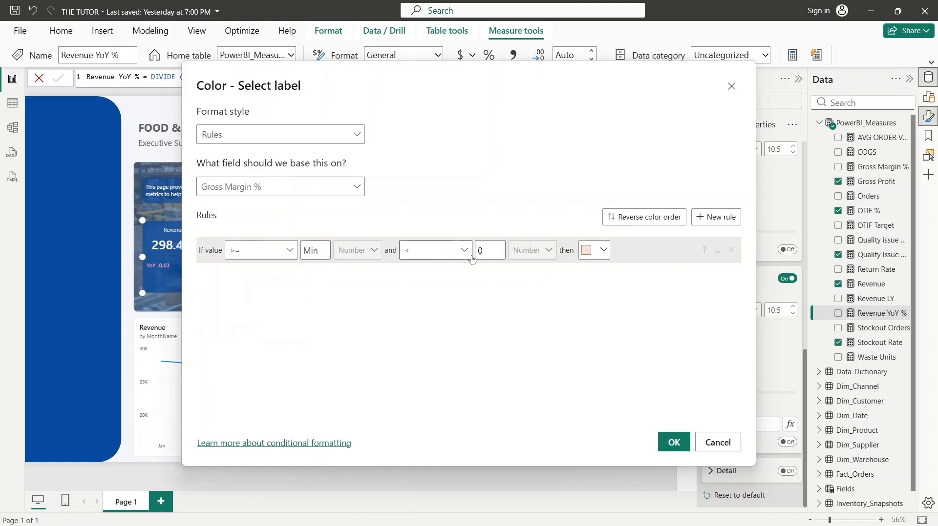
left_click(594, 251)
left_click(672, 288)
- Add a second value color rule for values > 0 and <= Max
left_click(716, 217)
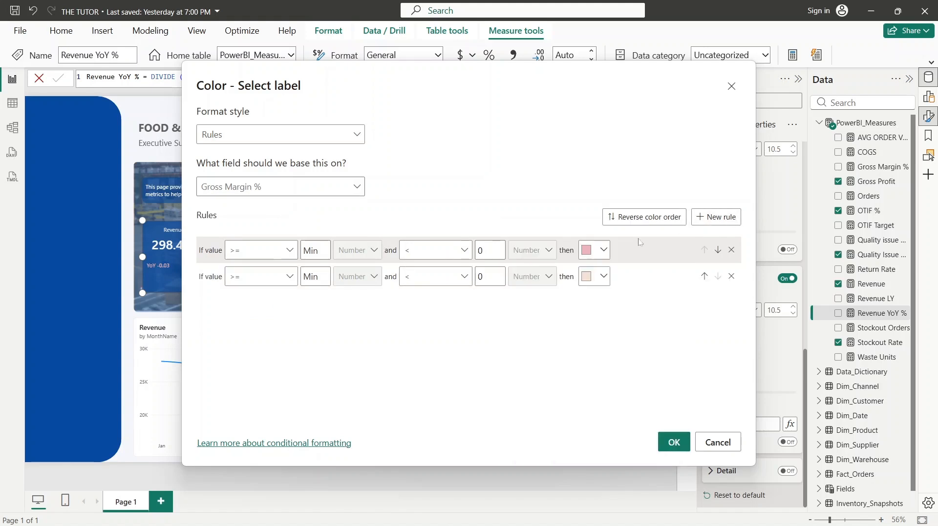
left_click(270, 283)
left_click(271, 302)
left_click(323, 280)
type("0")
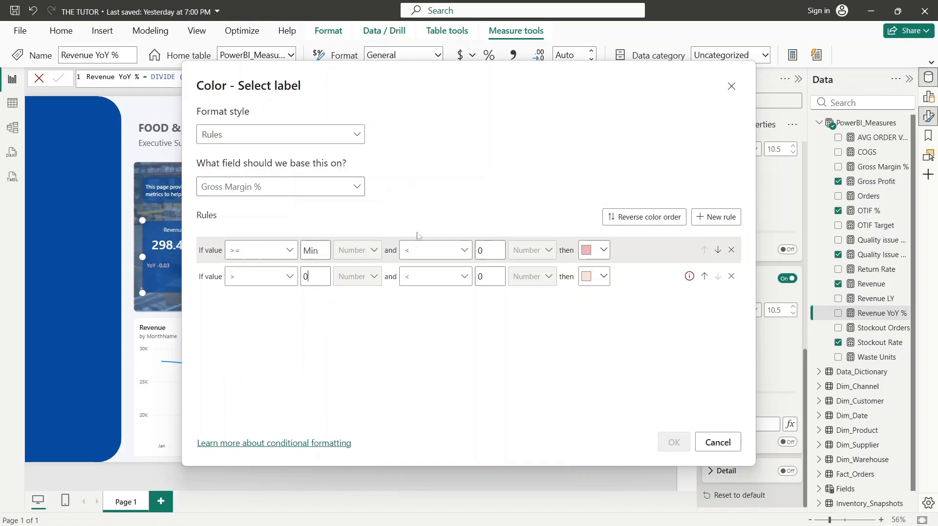
left_click(435, 277)
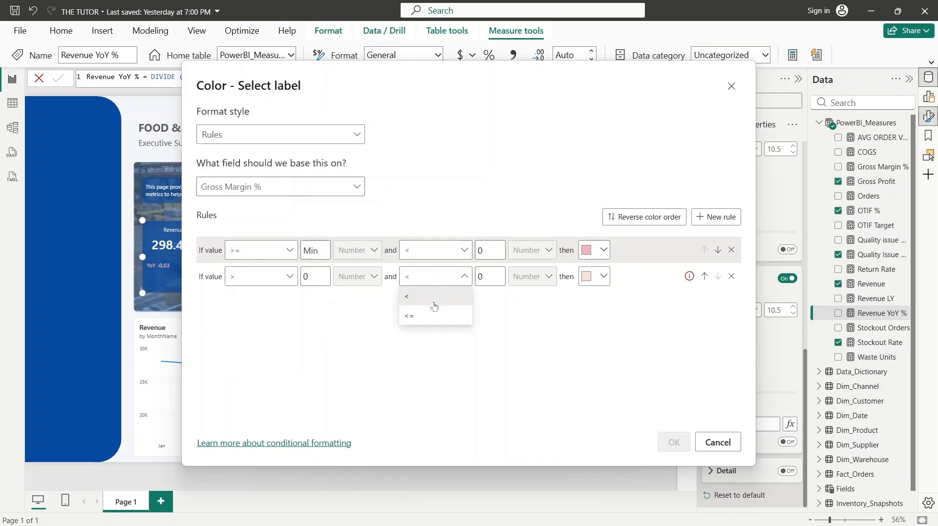
left_click(434, 307)
left_click(491, 279)
left_click(488, 317)
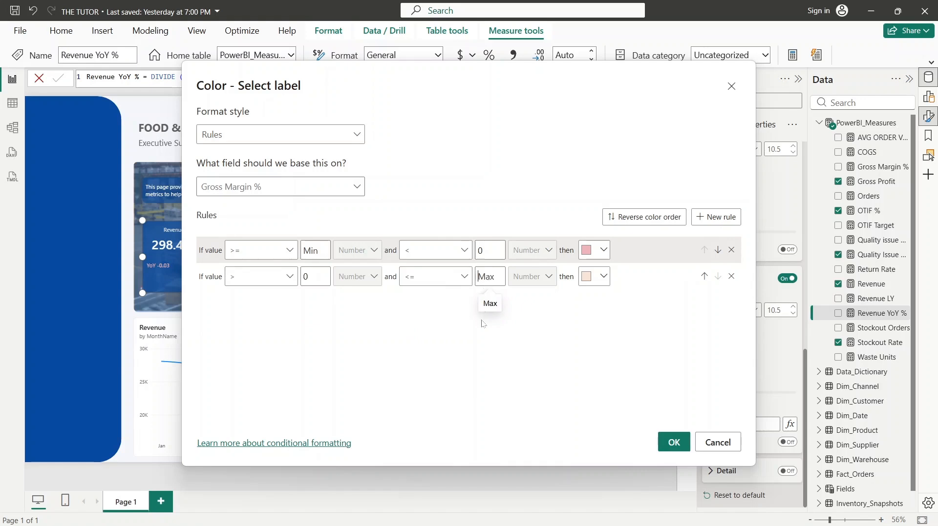
- Give the second value rule a custom bright green and apply the value color rules
left_click(603, 276)
left_click(552, 292)
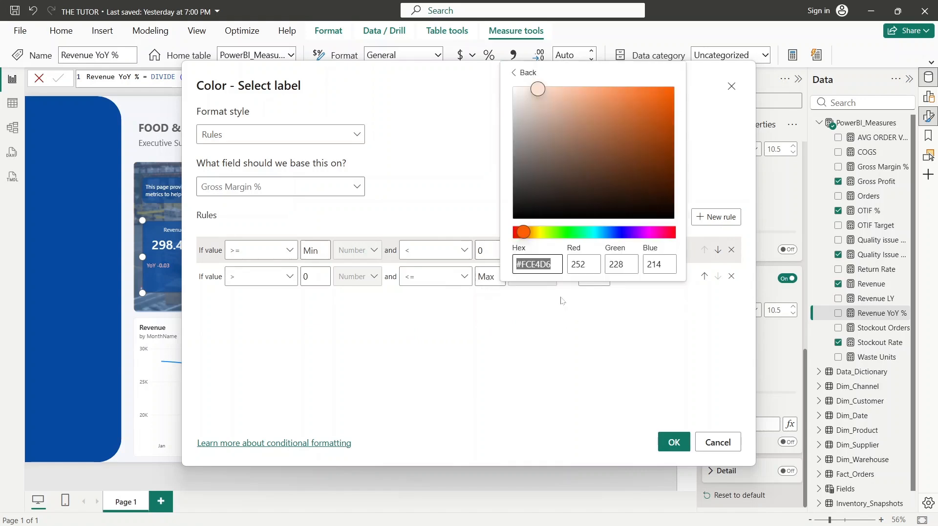
left_click(569, 232)
left_click(662, 106)
left_click_drag(662, 106, 664, 108)
left_click(675, 446)
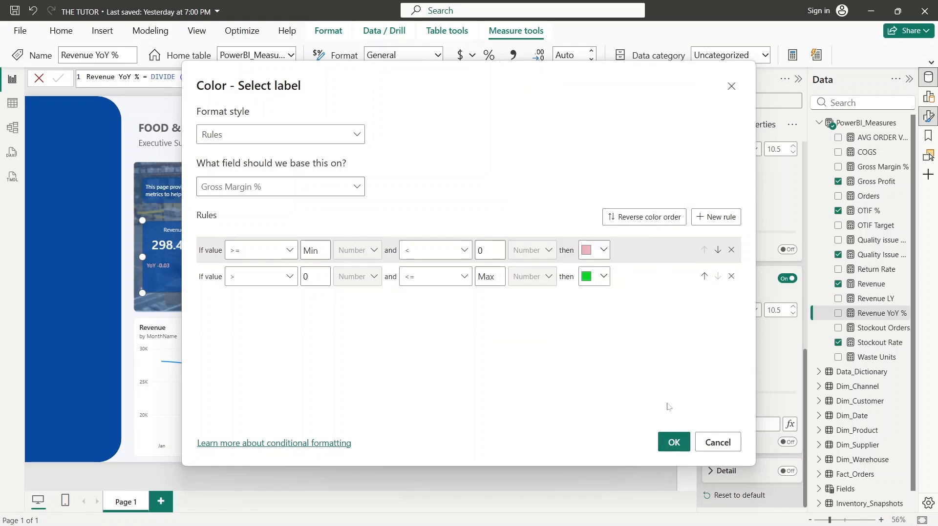
left_click(672, 444)
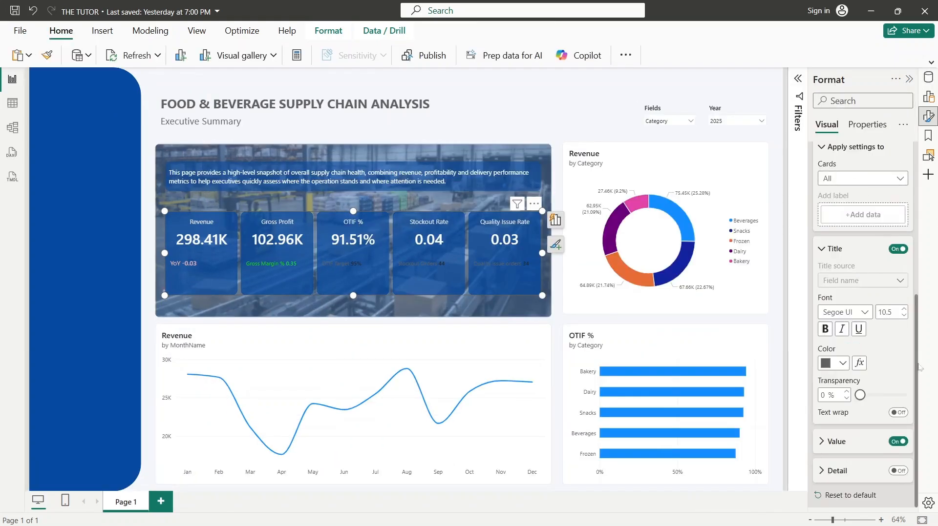
- Set the title color of the OTIF % card's reference label to the lightest gray theme shade
left_click_drag(916, 341, 917, 305)
left_click(872, 247)
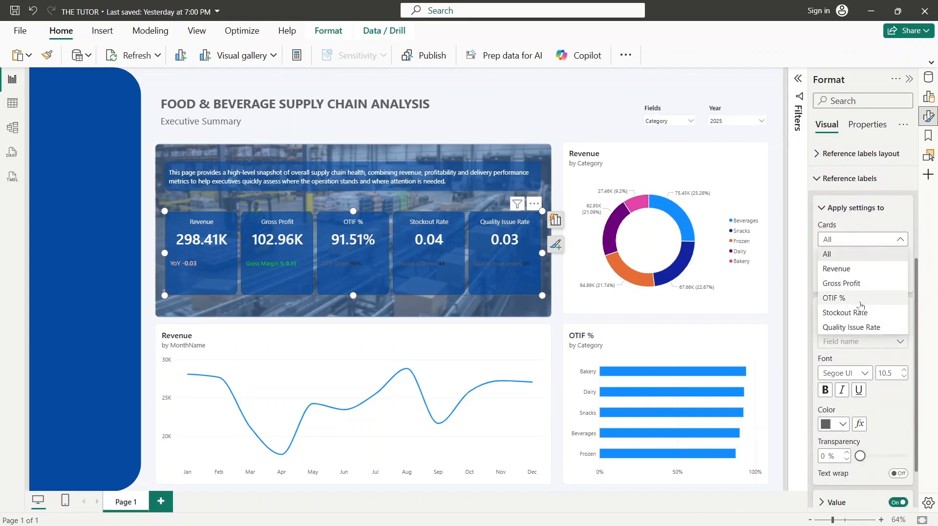
left_click(860, 302)
scroll(919, 304, "down", 3)
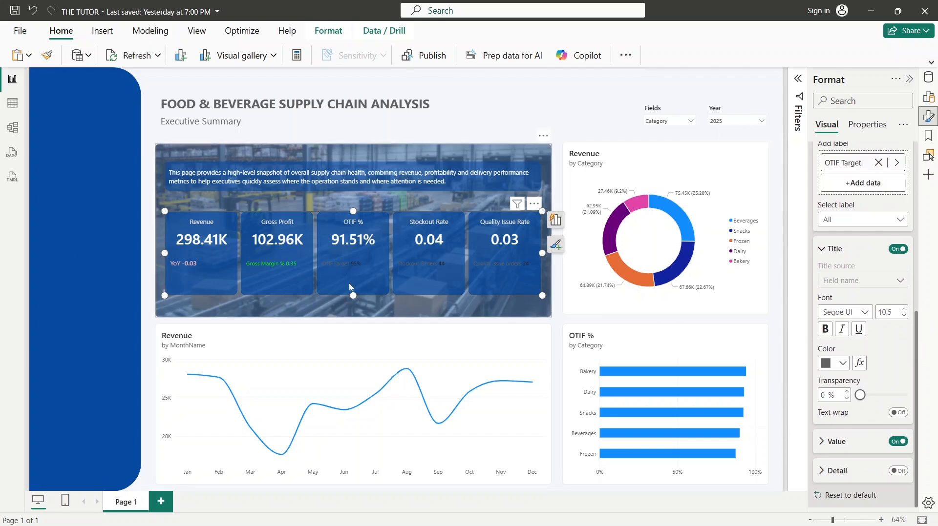
left_click(860, 363)
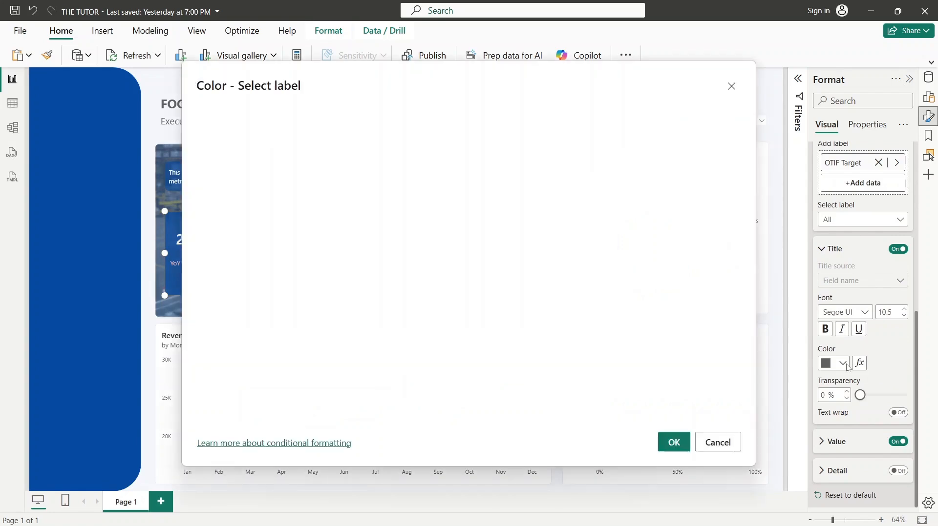
left_click(716, 442)
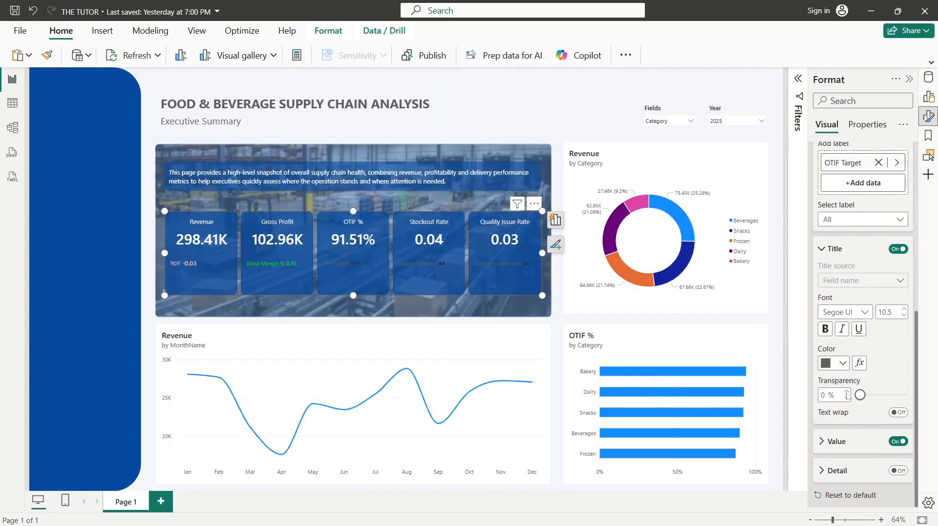
left_click(834, 364)
left_click(755, 143)
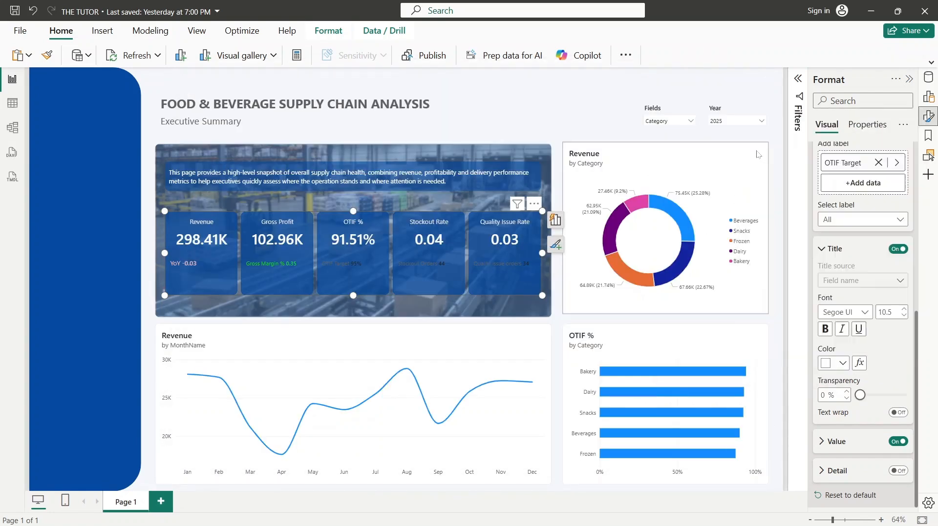
left_click(834, 363)
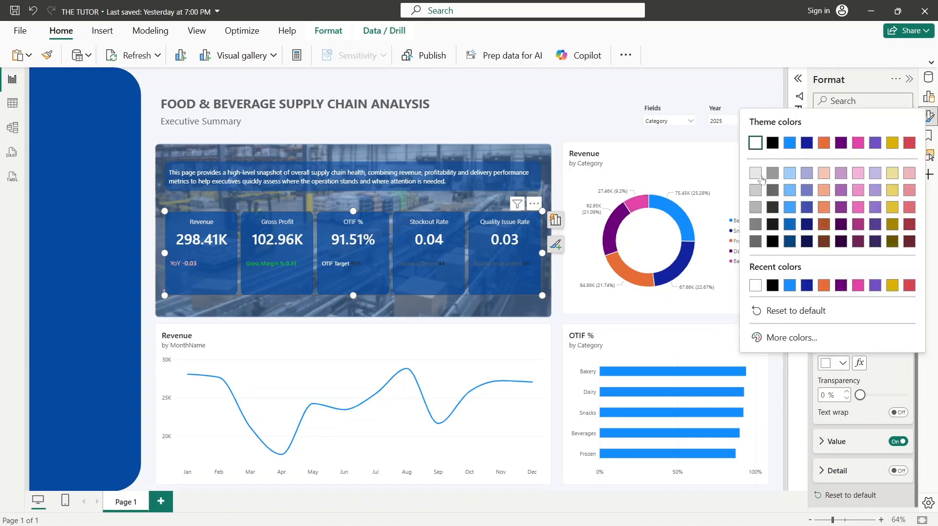
left_click(760, 176)
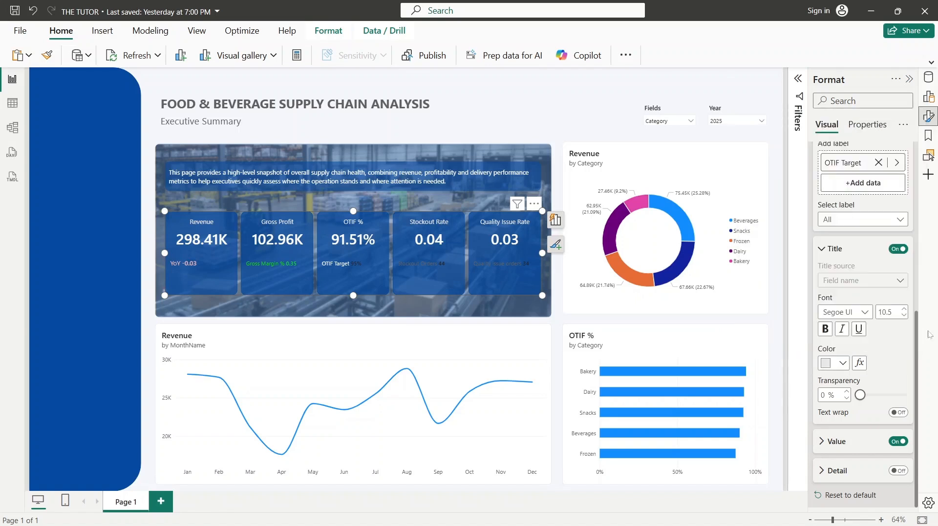
- Set the value color of the OTIF % card's reference label to white
left_click(864, 446)
scroll(916, 366, "down", 3)
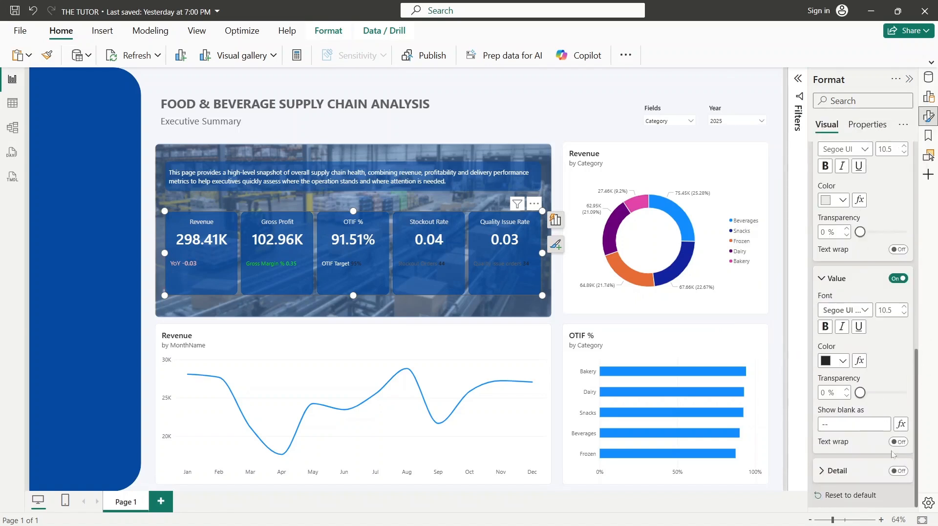
left_click(834, 361)
left_click(756, 141)
- Set up rules-based conditional formatting for the Stockout Rate card's reference label title color, based on Stockout Orders
scroll(879, 318, "up", 3)
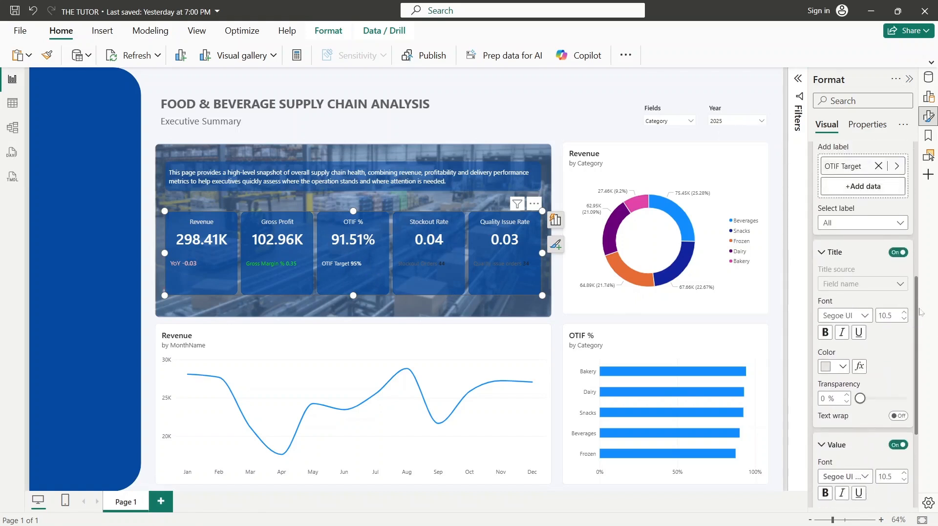
left_click_drag(916, 298, 915, 245)
left_click(846, 255)
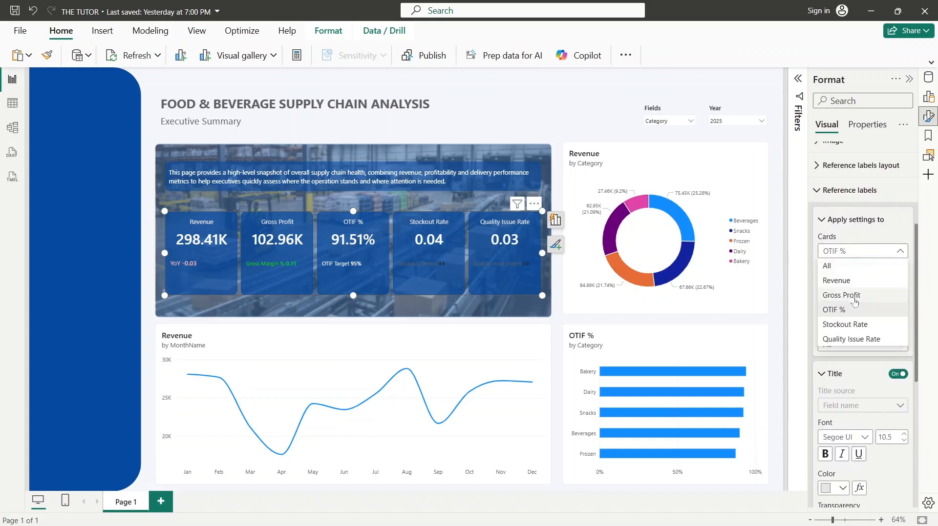
left_click(864, 323)
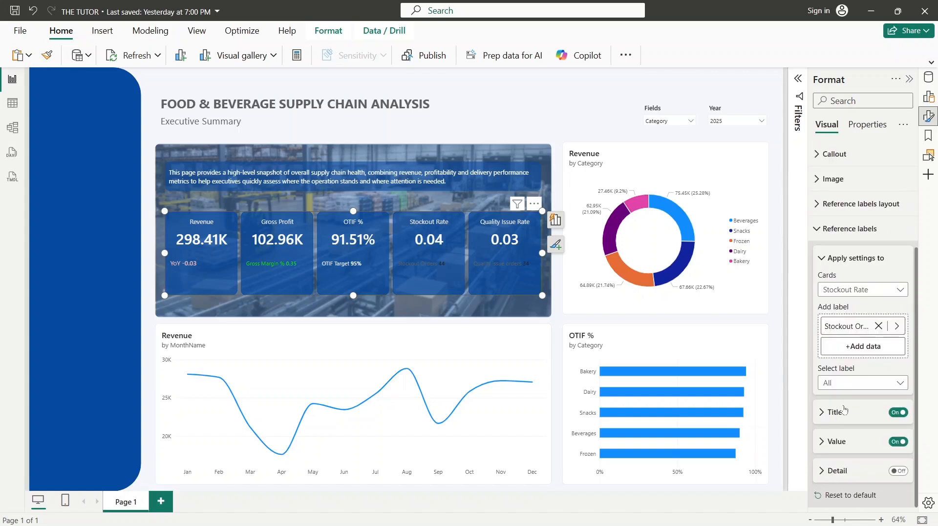
left_click(835, 412)
scroll(854, 313, "down", 3)
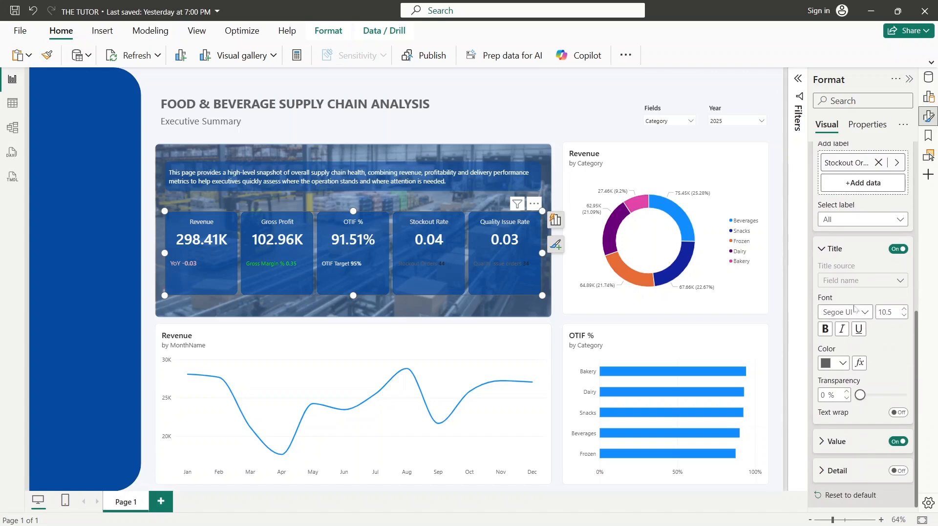
left_click(859, 363)
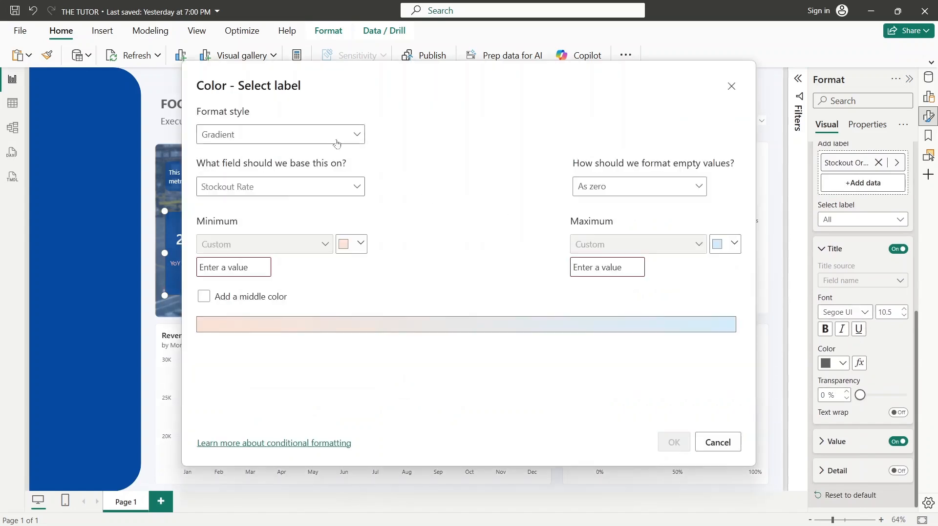
left_click(337, 143)
left_click(320, 180)
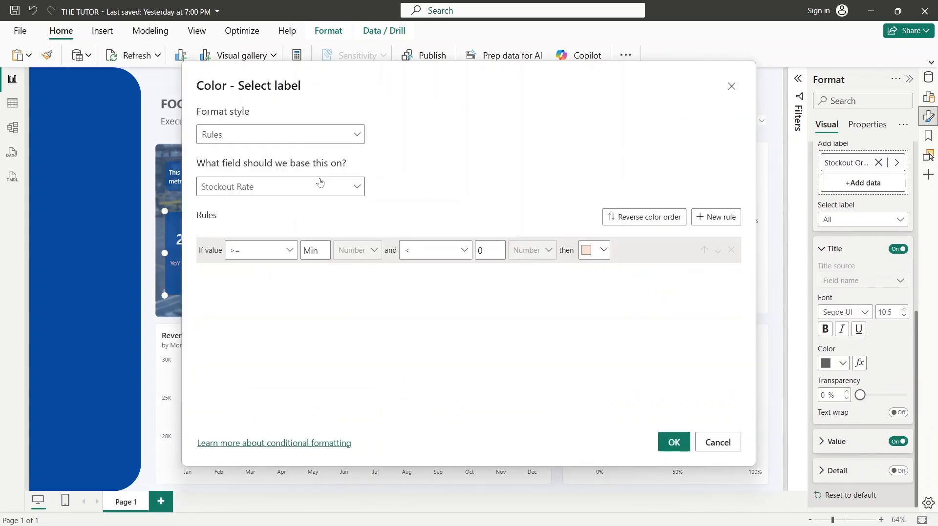
left_click(358, 190)
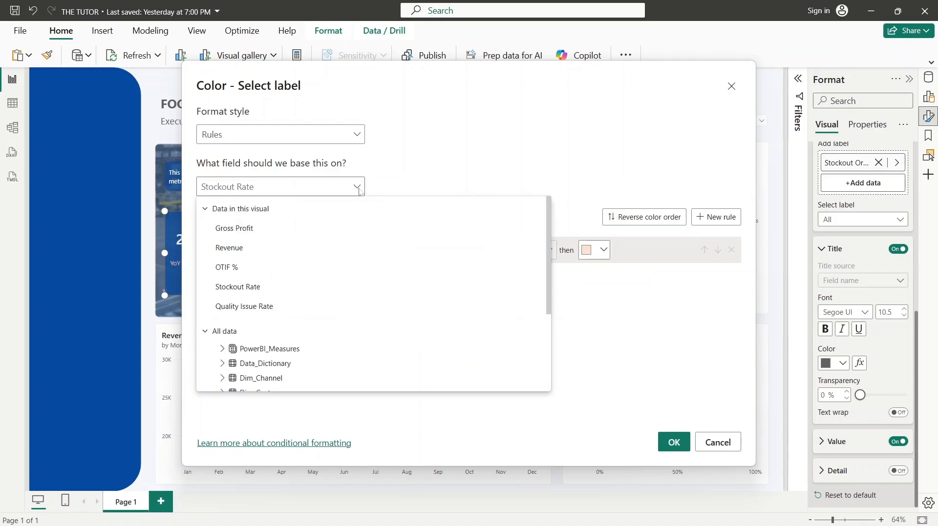
type("orde")
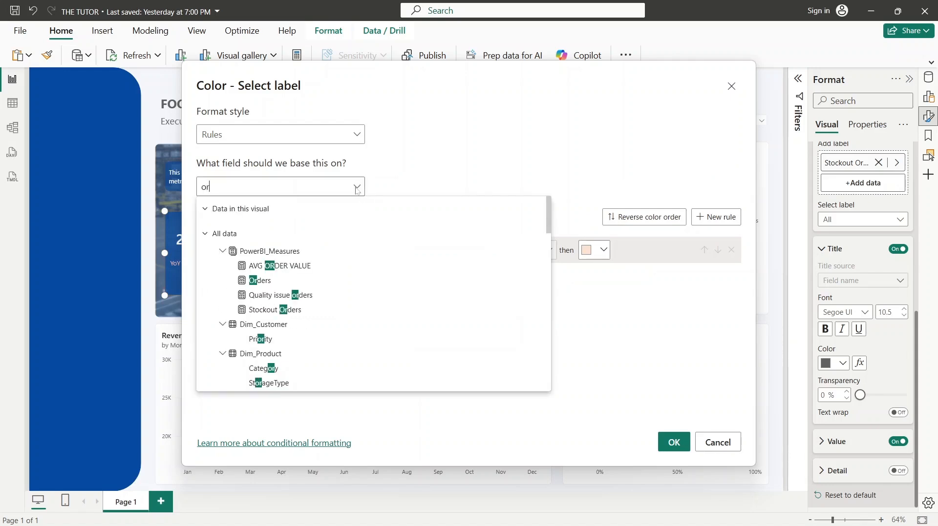
left_click(299, 315)
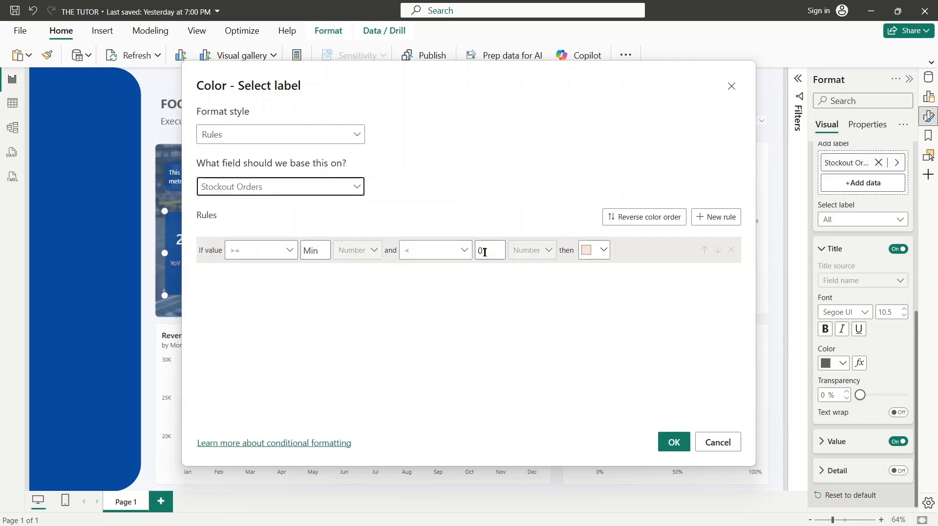
- Make the first title color rule cover >= Min and <= 0 and color it light red
left_click(460, 251)
left_click(444, 289)
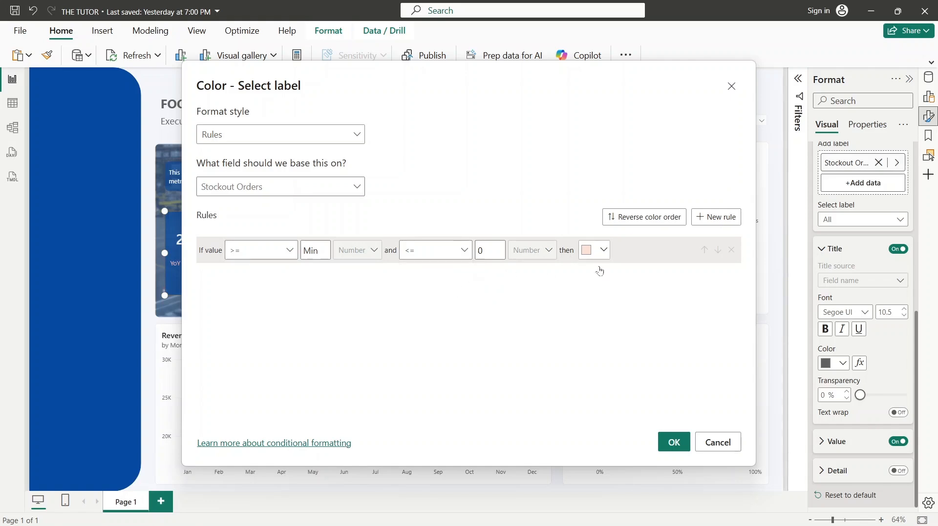
left_click(598, 250)
left_click(669, 295)
- Add a second title color rule for Stockout Orders values > 0 and <= Max
left_click(716, 217)
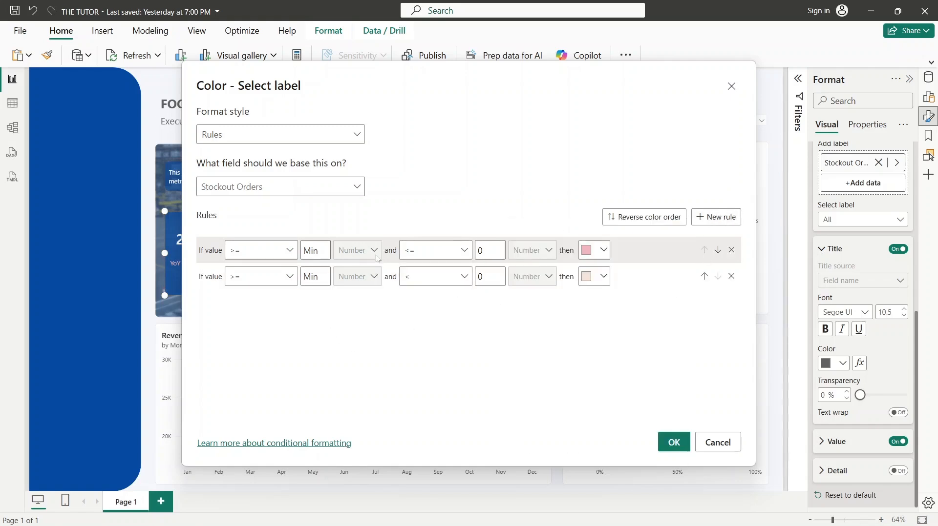
left_click(285, 276)
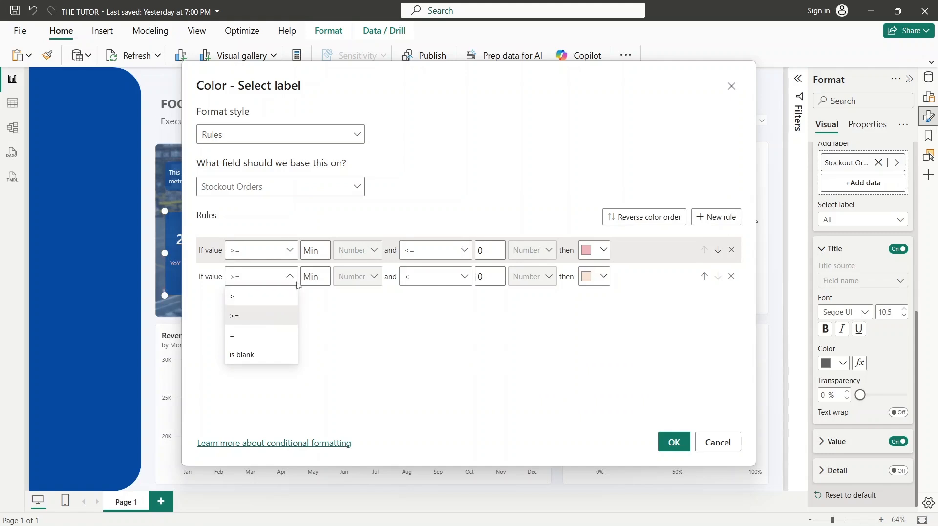
left_click(319, 276)
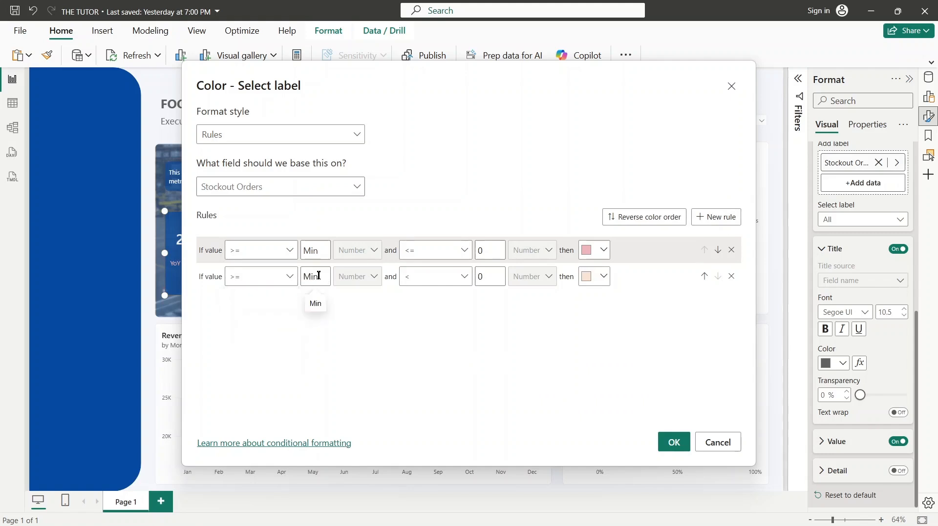
type("0")
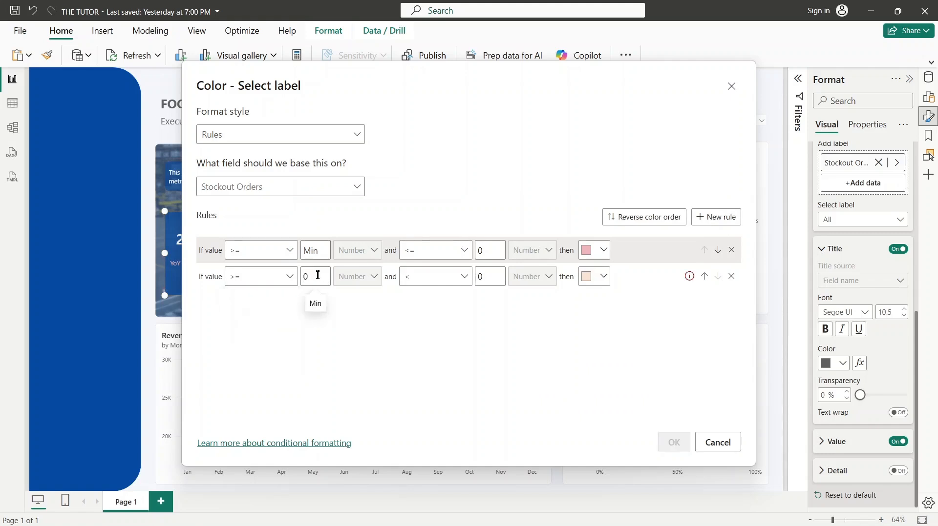
left_click(459, 277)
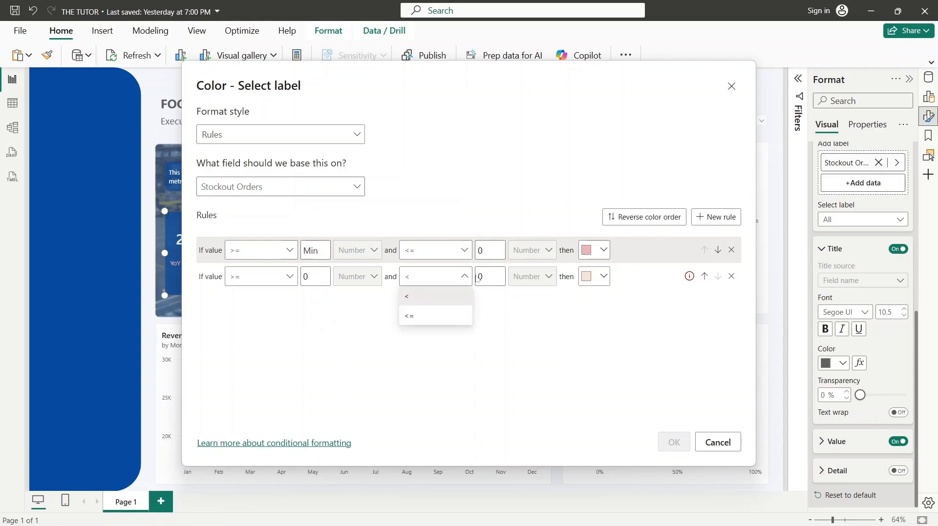
left_click(445, 316)
left_click(491, 277)
key("BackSpace")
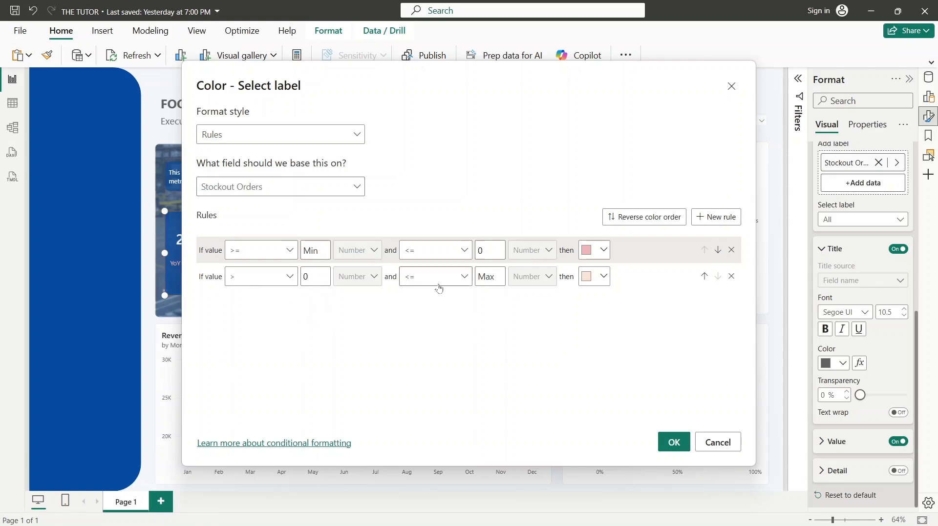
- Give the second title rule the custom bright green #31EA4F and apply the title color rules
left_click(594, 278)
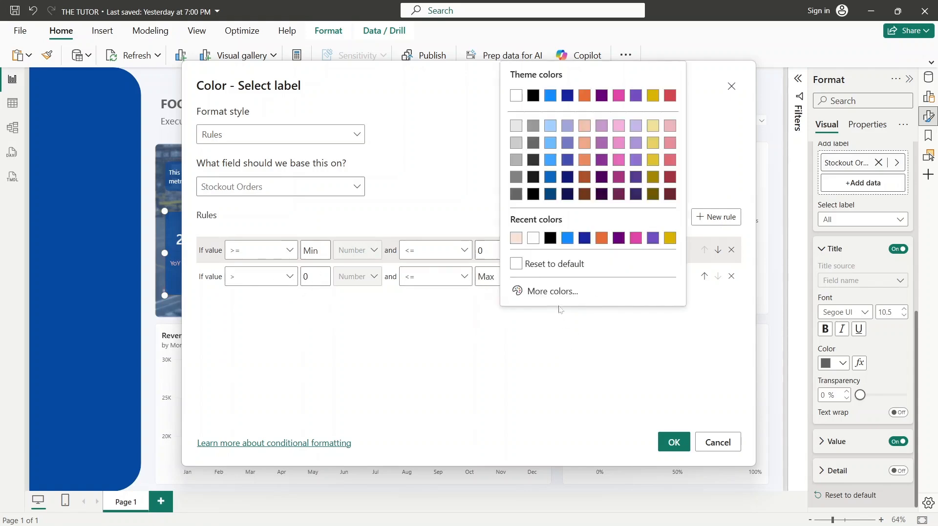
left_click(556, 292)
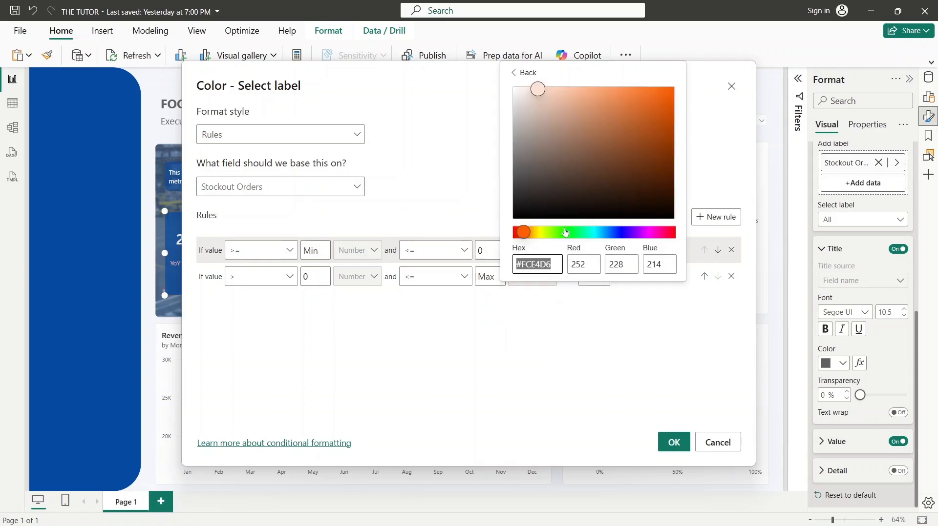
left_click(571, 232)
left_click(617, 120)
left_click(658, 104)
left_click_drag(657, 106, 641, 99)
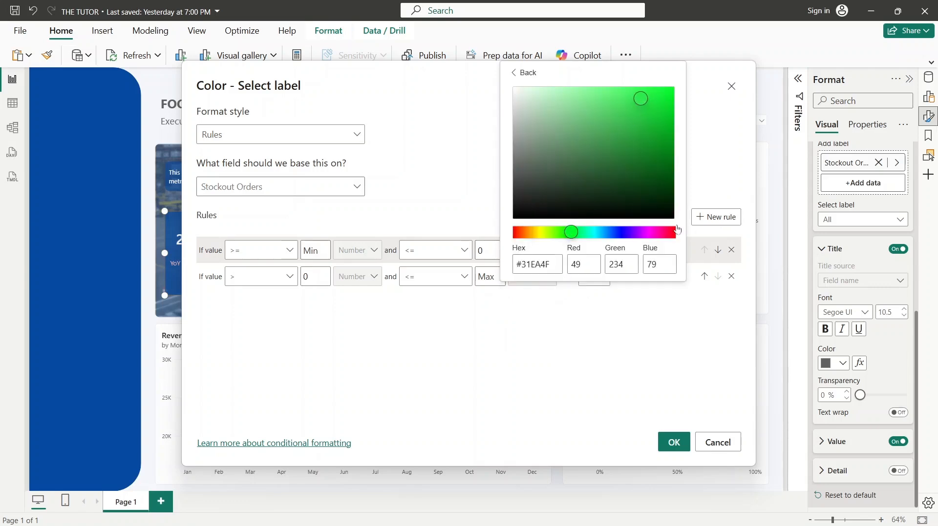
left_click(686, 452)
left_click(674, 442)
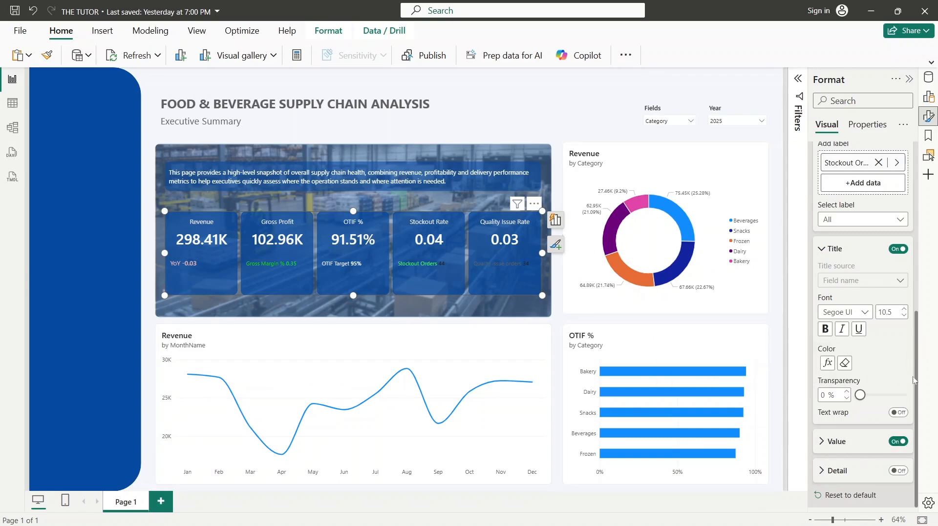
- Turn on text wrap for the Stockout Rate card's reference label title and show the label's value settings
left_click(824, 442)
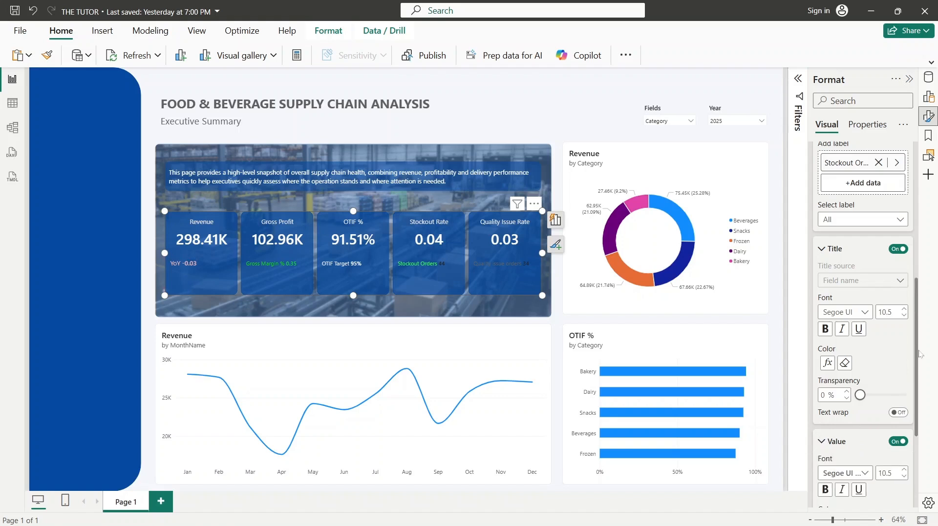
left_click(904, 413)
- Set the Stockout Rate card's reference label value color to the Rules format style, based on the Quality issue orders field
scroll(896, 415, "down", 3)
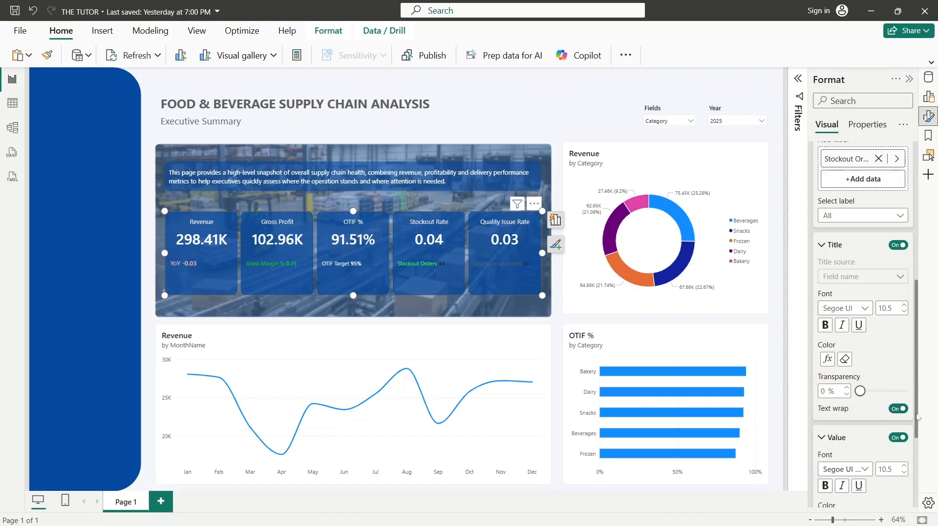
left_click(858, 361)
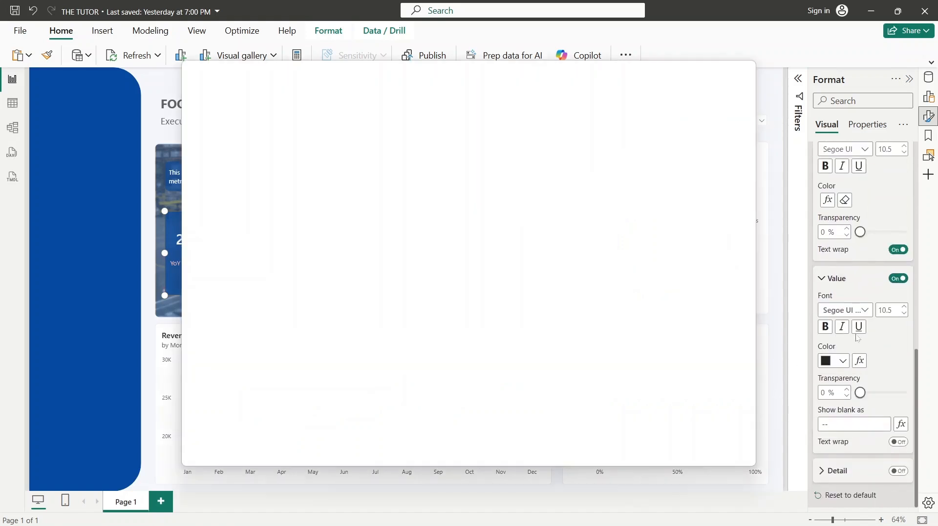
left_click(350, 138)
left_click(283, 175)
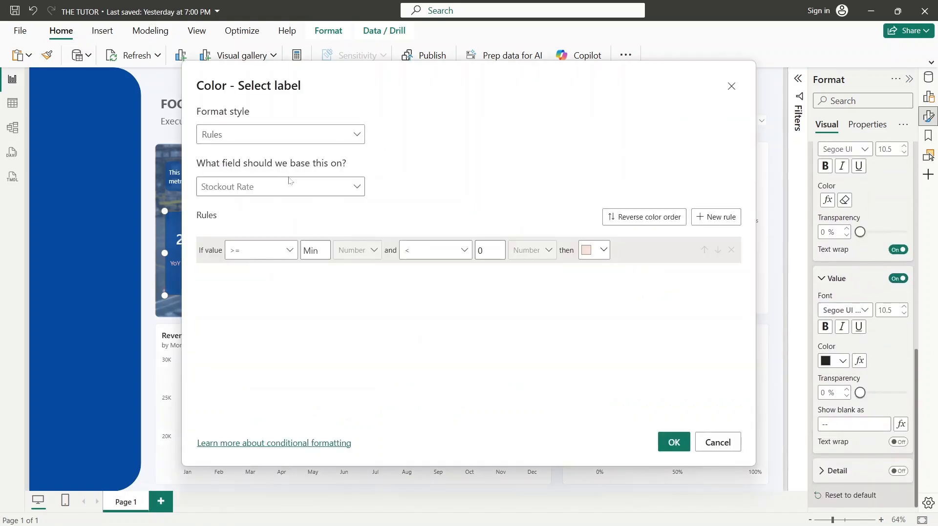
left_click(300, 188)
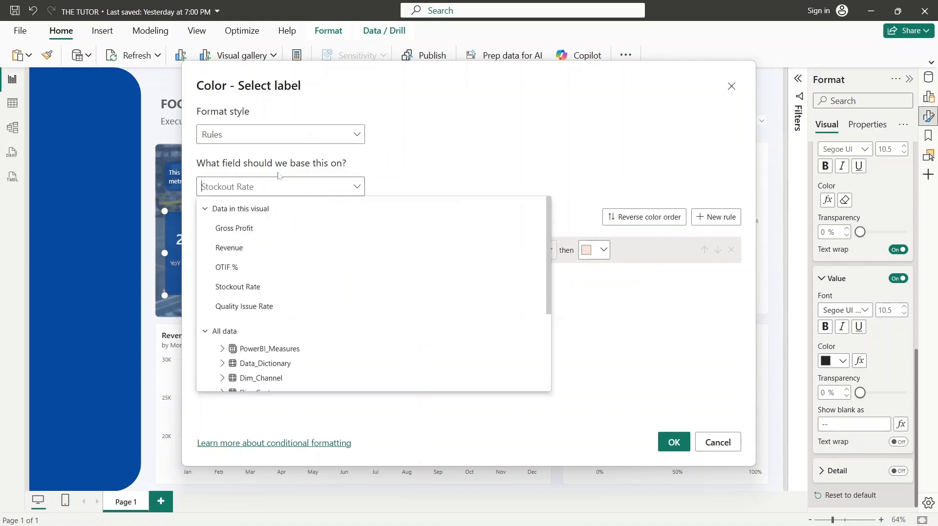
type("orde")
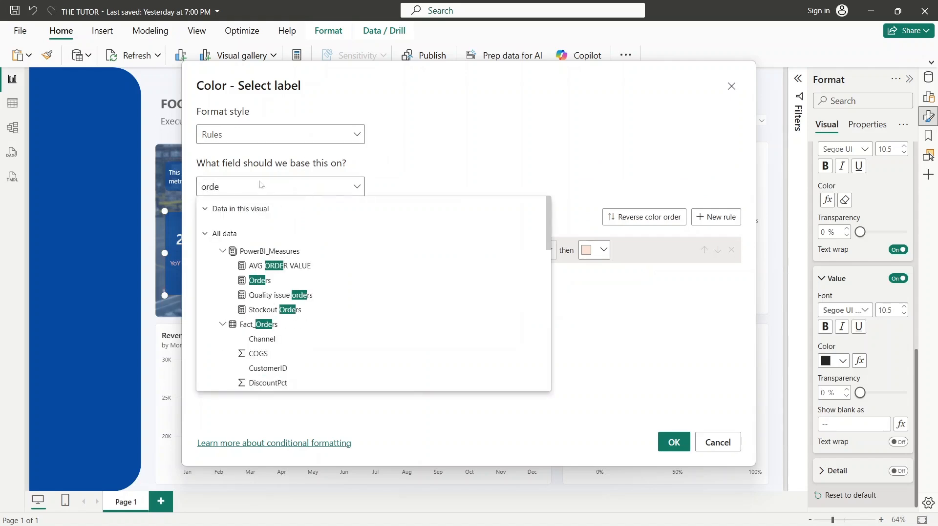
type("r")
left_click(281, 295)
- Make the first value color rule cover >= Min and <= 0 and color it light red
left_click(291, 251)
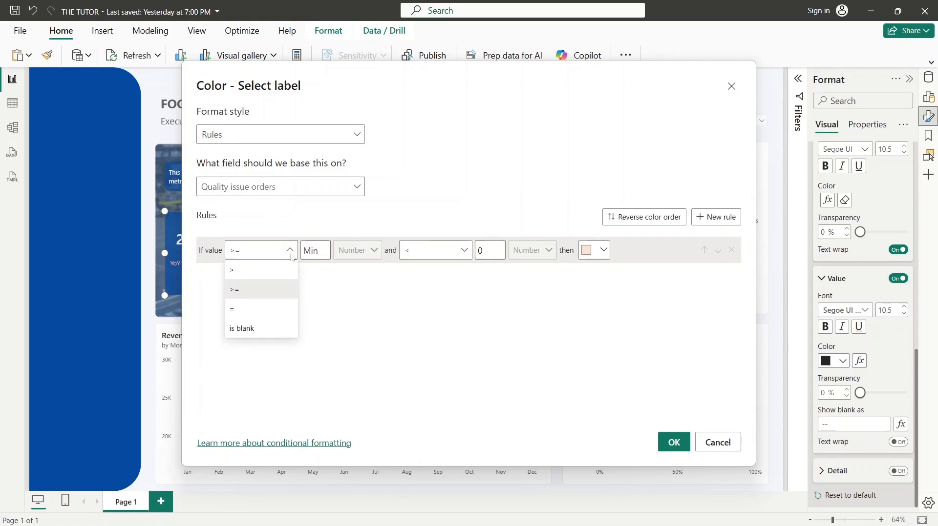
left_click(322, 255)
left_click(457, 251)
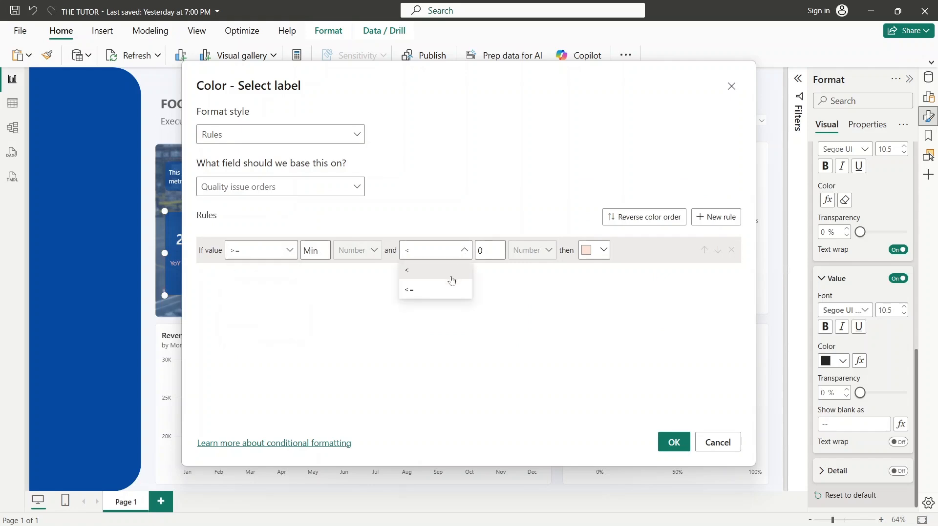
left_click(450, 290)
left_click(599, 251)
left_click(668, 286)
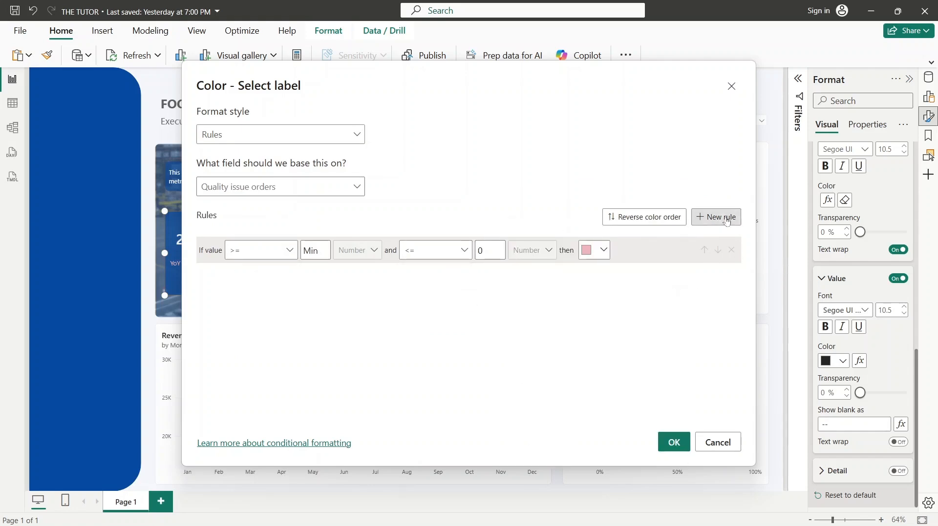
- Add a second value color rule for Quality issue orders values > 0 and <= -2
left_click(715, 217)
left_click(283, 276)
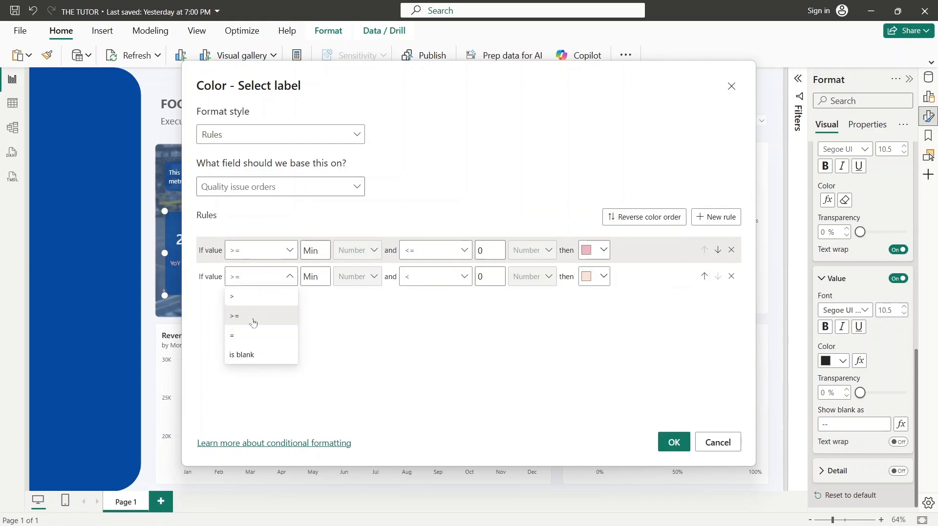
left_click(292, 295)
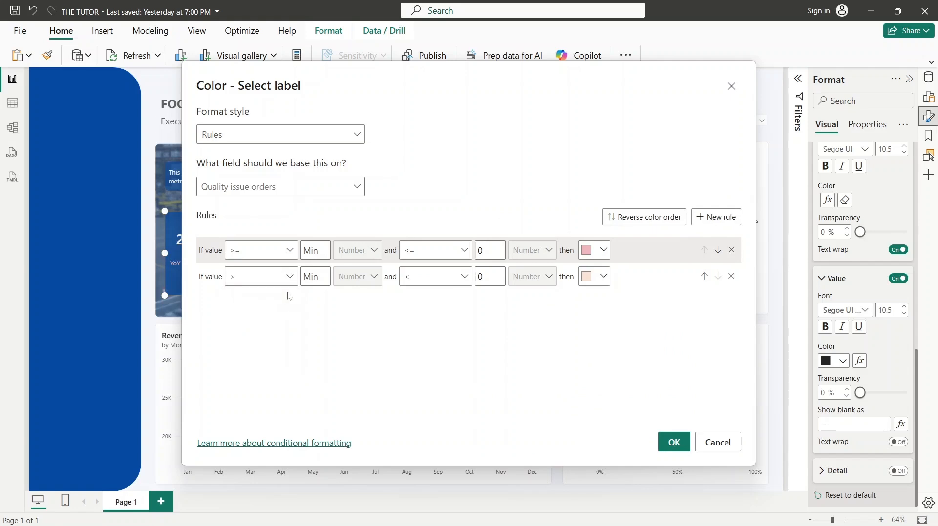
left_click_drag(319, 279, 301, 278)
type("0")
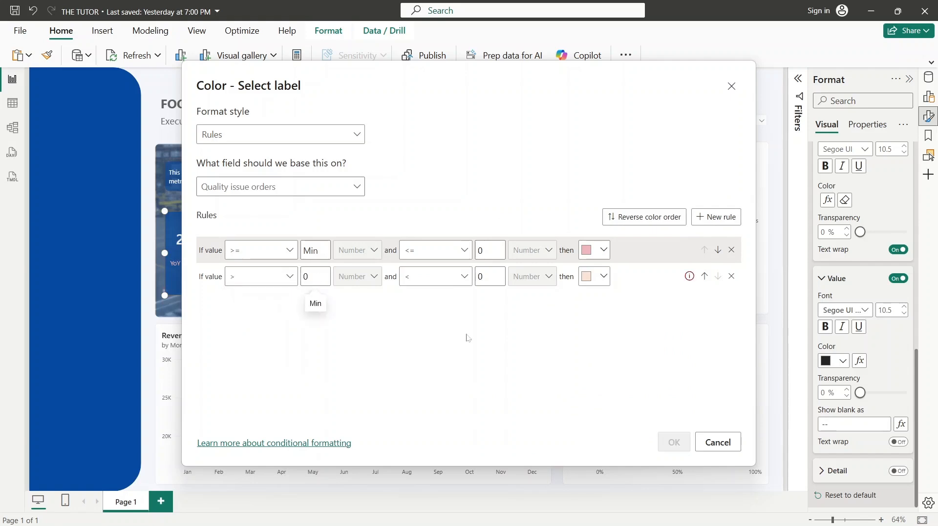
left_click(463, 277)
left_click(442, 317)
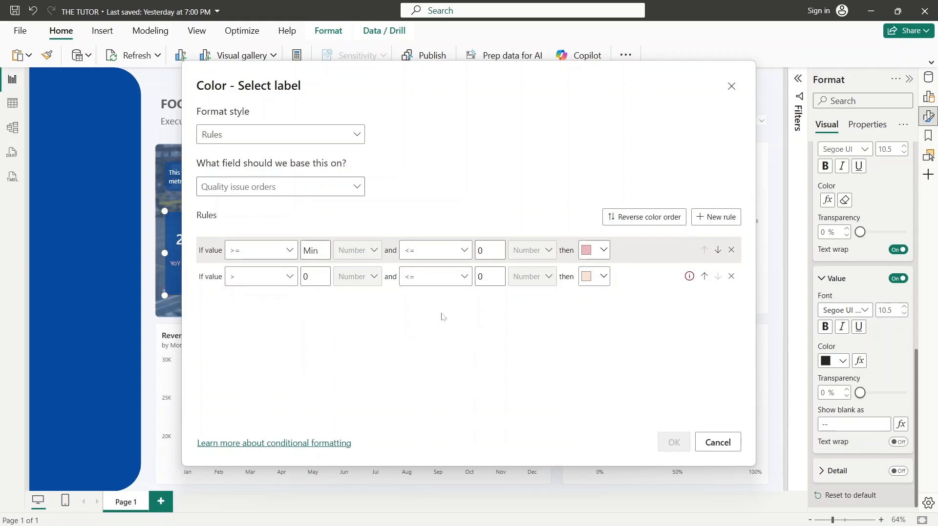
left_click(490, 277)
key("BackSpace")
type("-2")
- Give the second value color rule the custom bright green #28F333
left_click(600, 277)
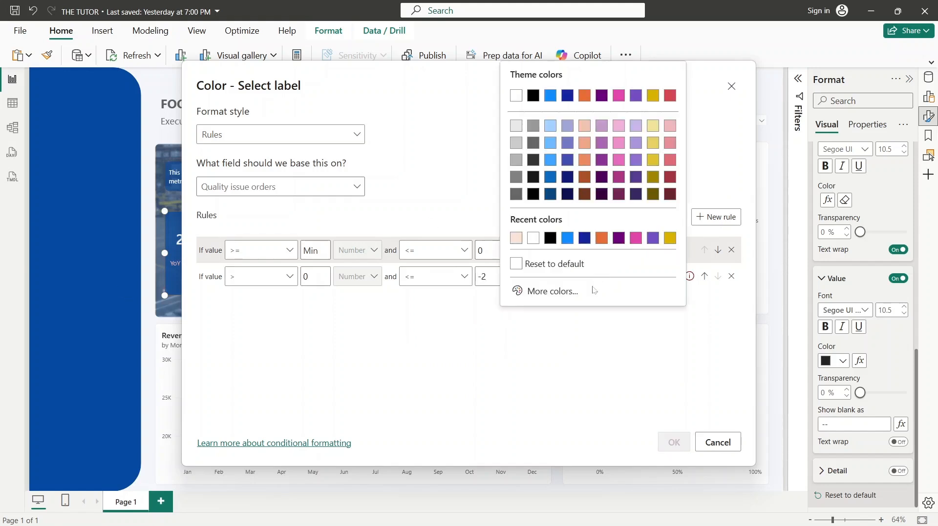
left_click(563, 292)
left_click(577, 233)
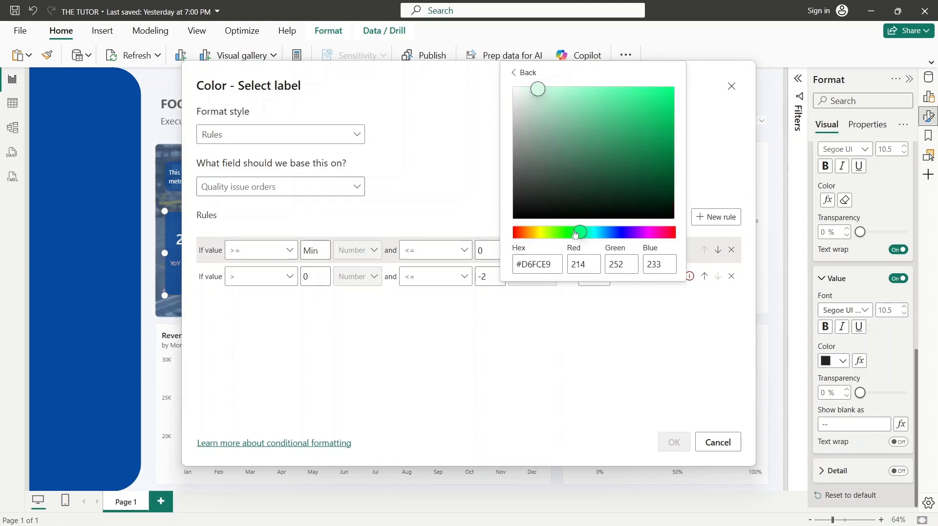
left_click(568, 232)
left_click(646, 101)
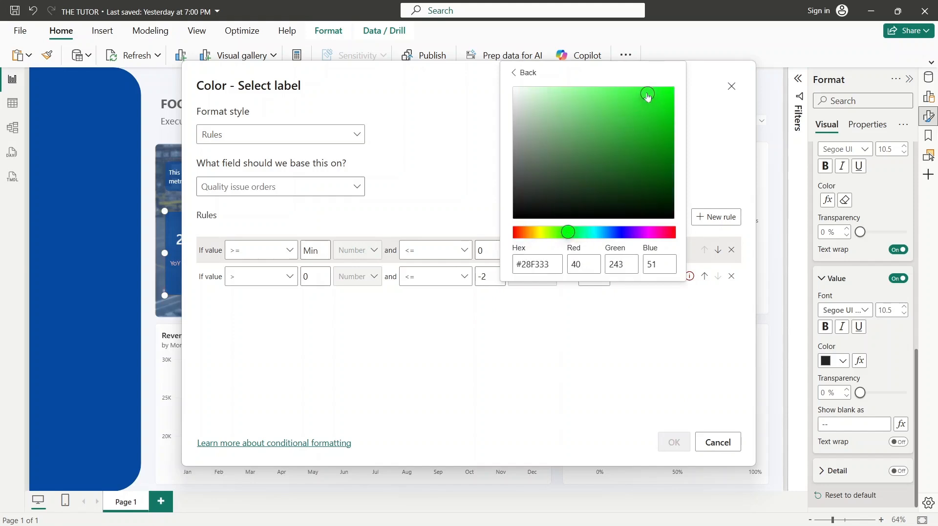
left_click(635, 437)
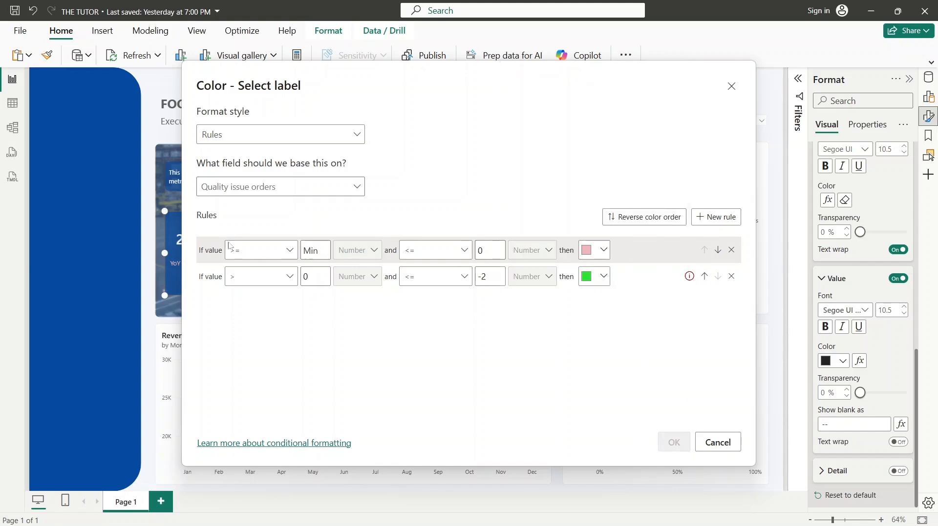
- Set the second value rule's upper limit to Max and apply the value color rules
left_click(259, 283)
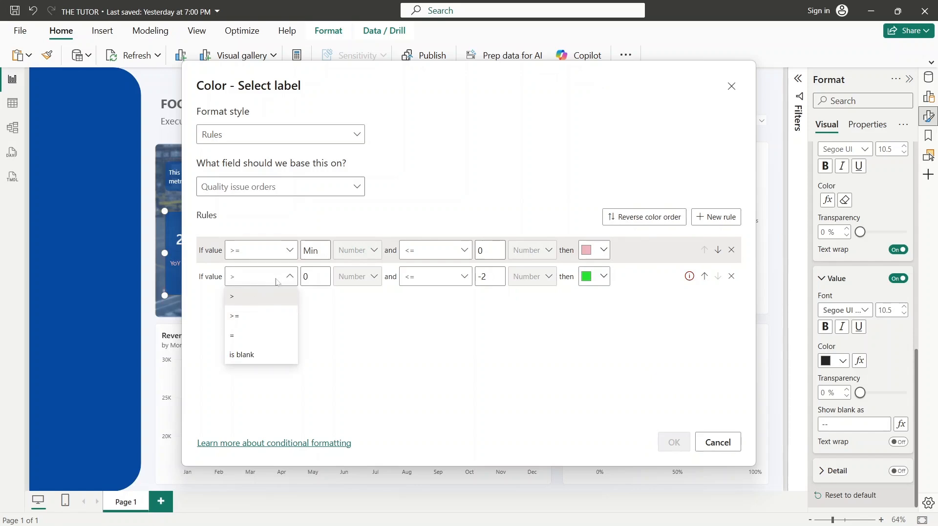
left_click(498, 282)
key("BackSpace")
key("BackSpace")
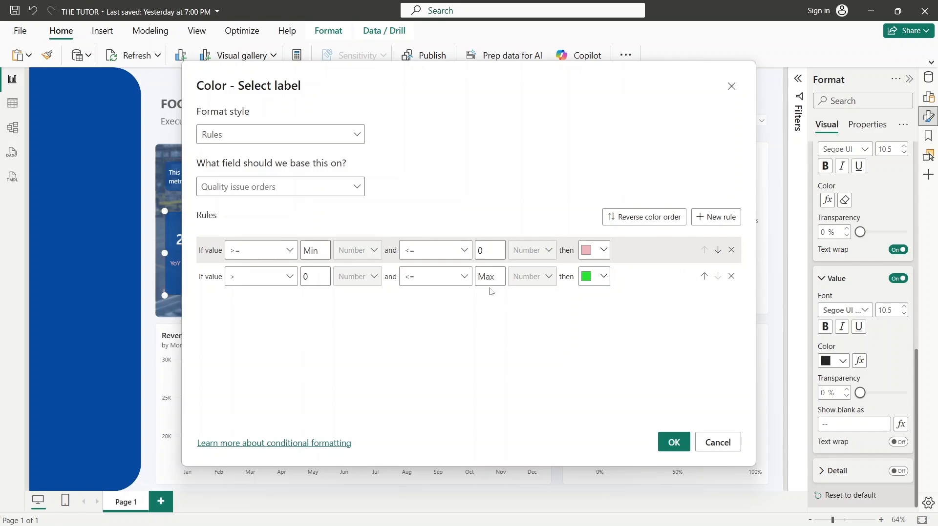
left_click(674, 443)
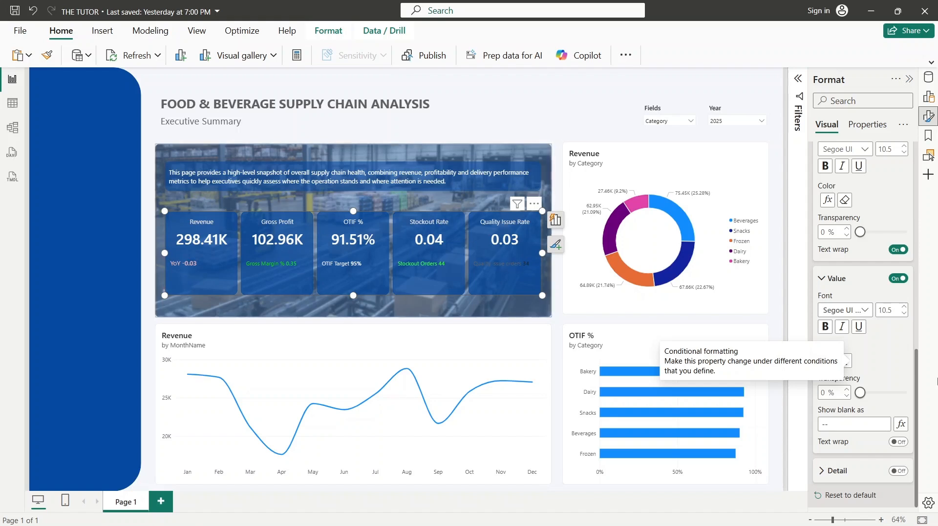
- Target the Quality Issue Rate card's reference label and set its title color to the Rules format style
left_click_drag(916, 375, 916, 261)
left_click(852, 228)
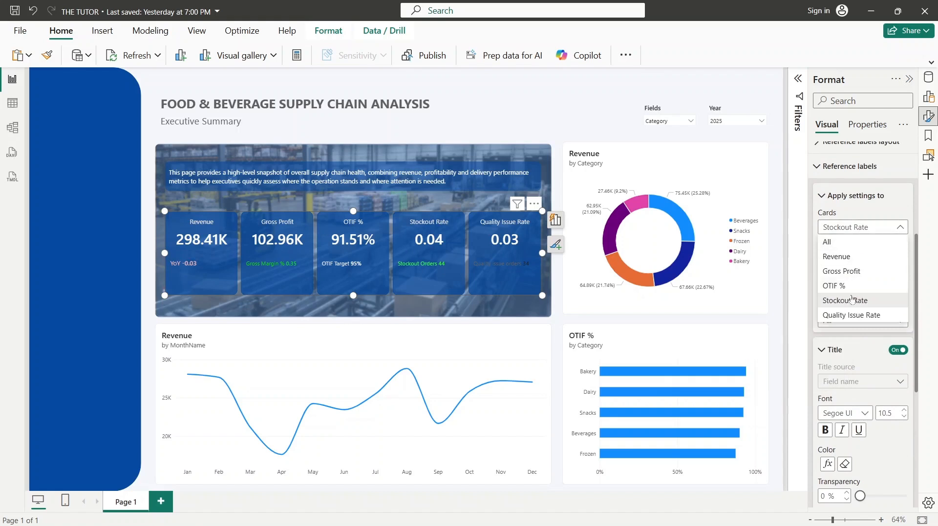
left_click(851, 315)
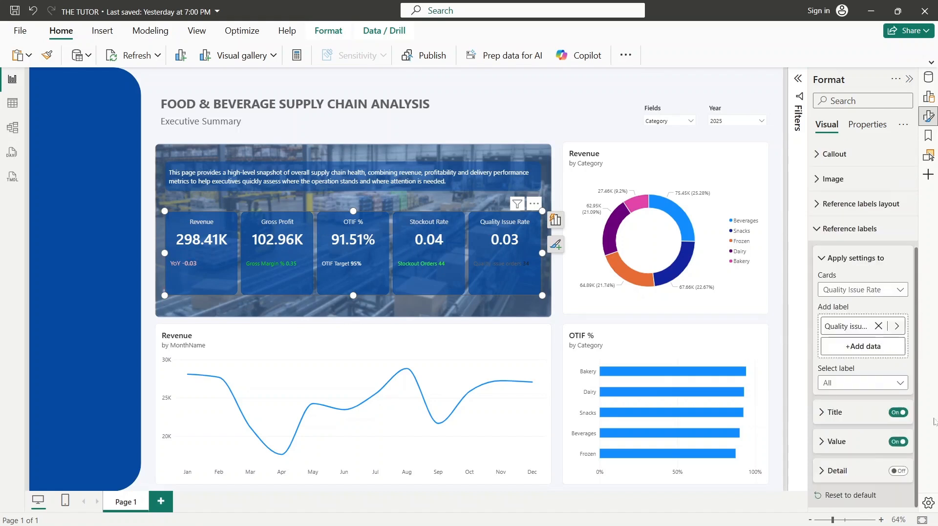
left_click(834, 415)
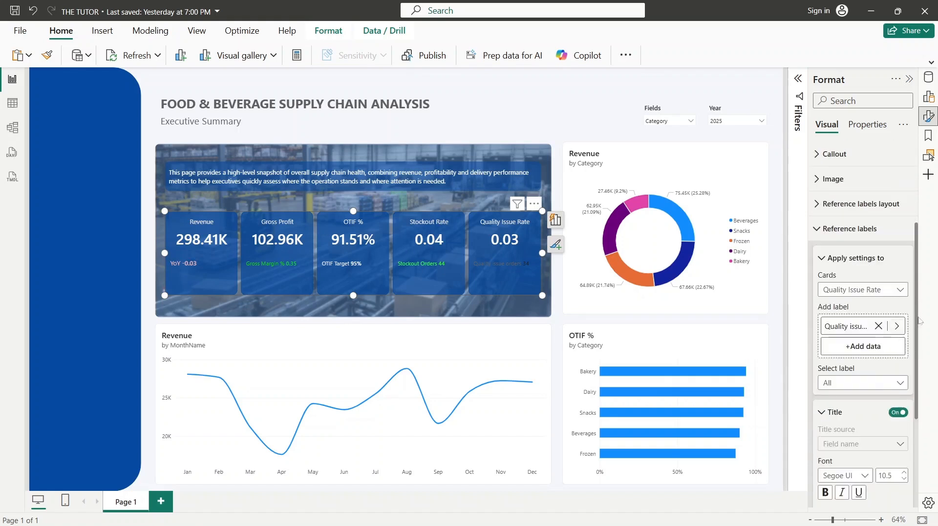
scroll(859, 342, "down", 4)
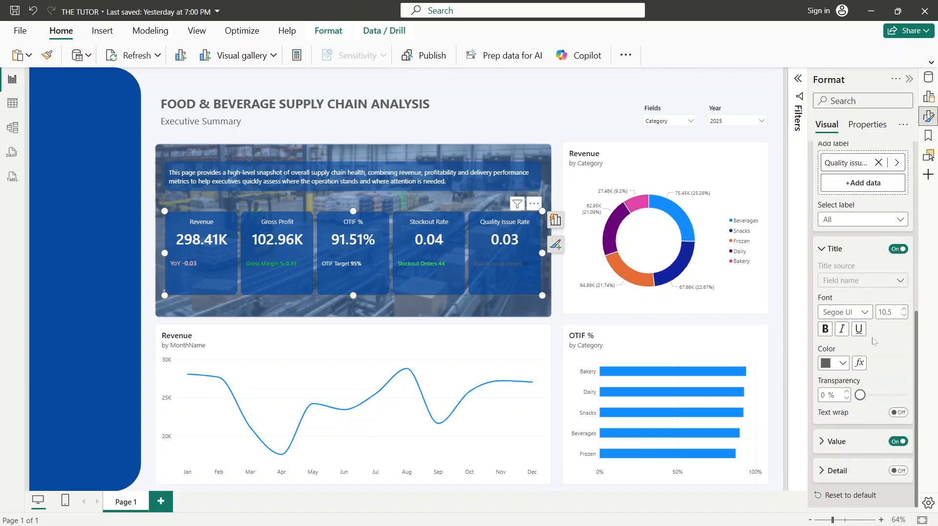
left_click(858, 363)
left_click(299, 139)
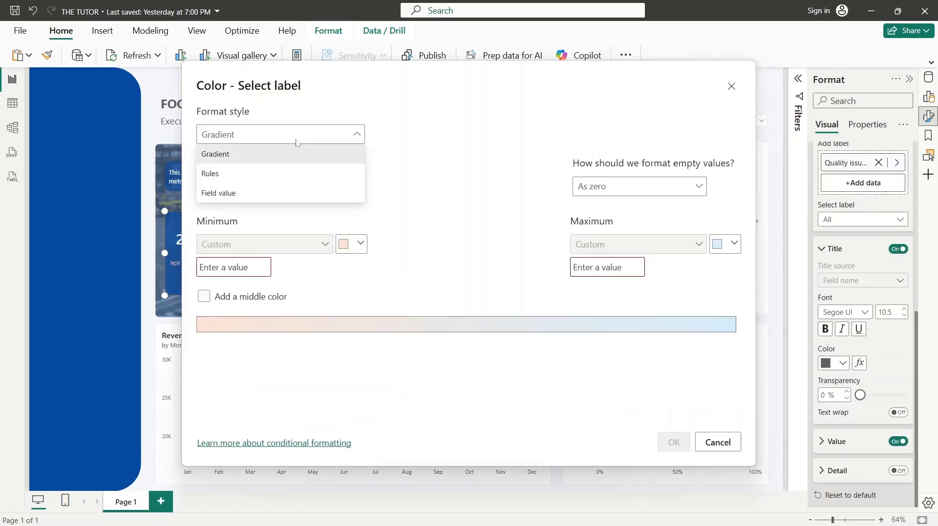
left_click(290, 178)
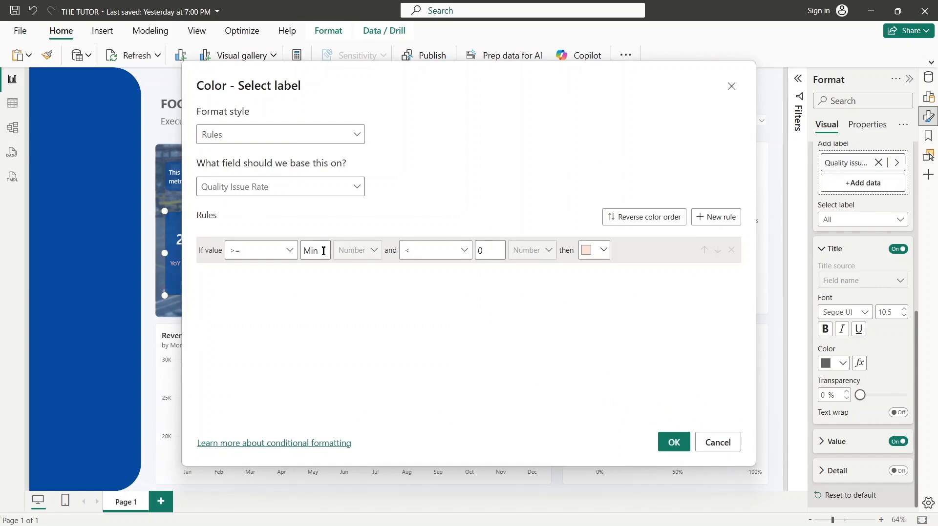
- Make the first title color rule for Quality Issue Rate cover >= Min and <= 0 and color it light red
left_click(449, 250)
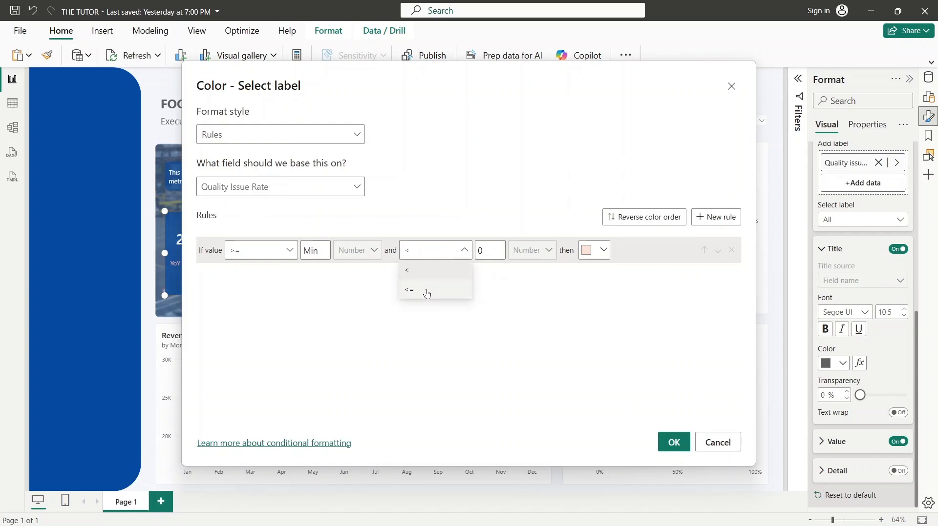
left_click(425, 290)
left_click(593, 250)
left_click(669, 285)
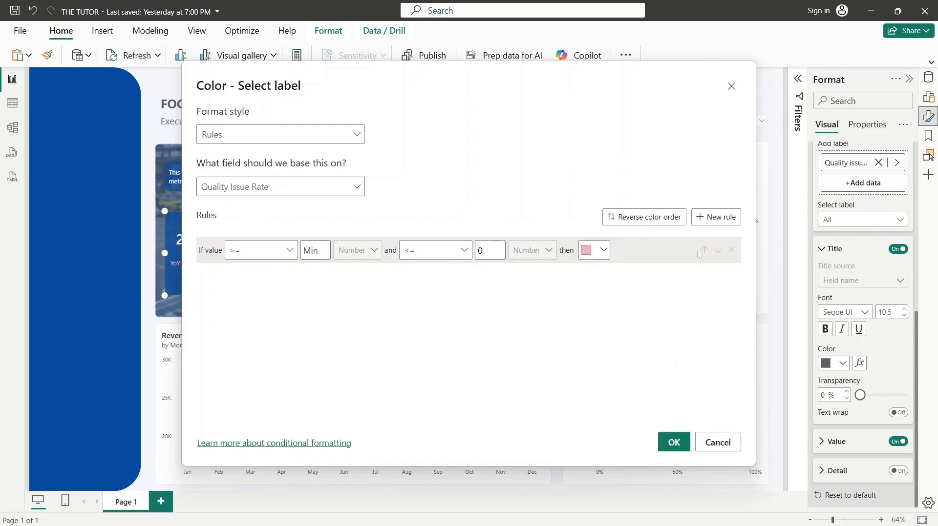
- Add a second title color rule for Quality Issue Rate values > 0 and <= Max
left_click(716, 217)
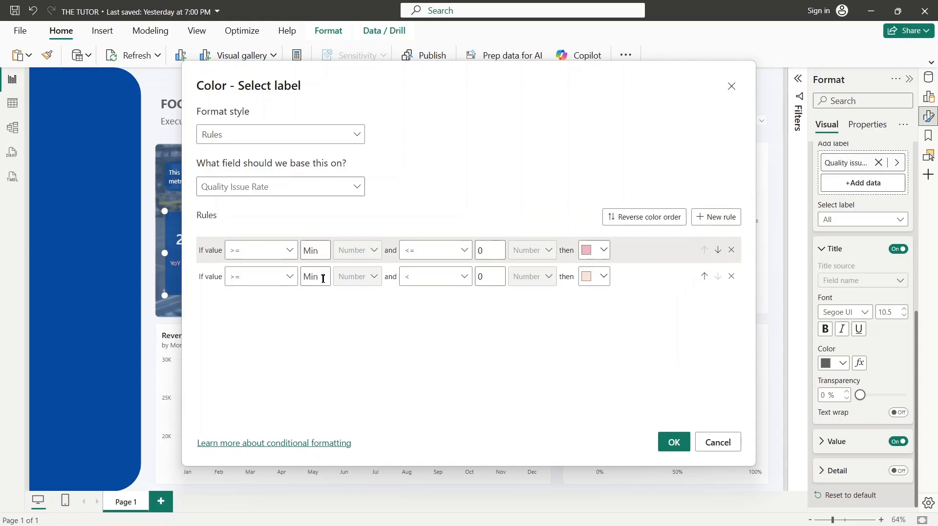
left_click(288, 277)
left_click(282, 297)
left_click(315, 277)
type("0")
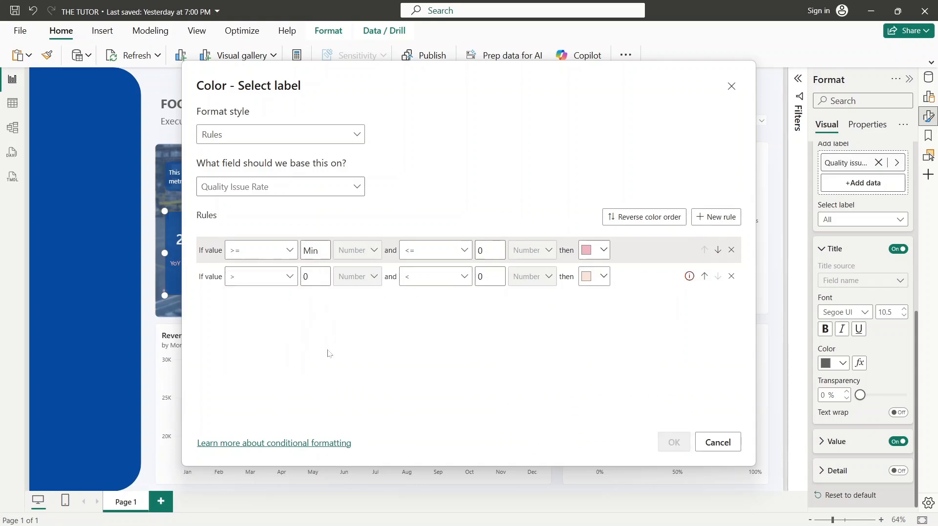
left_click(430, 277)
left_click(438, 311)
key("BackSpace")
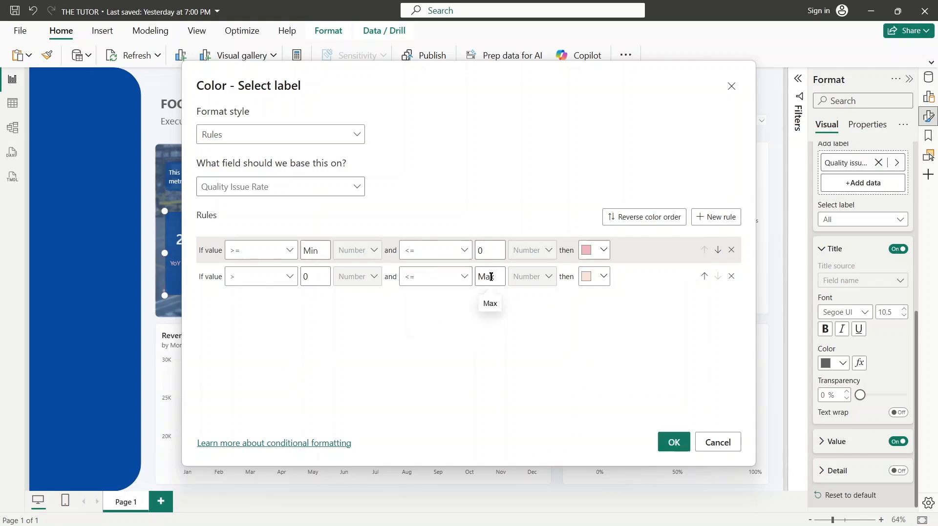
- Give the second title rule the custom green #4DED44 and apply the Quality Issue Rate title color rules
left_click(604, 277)
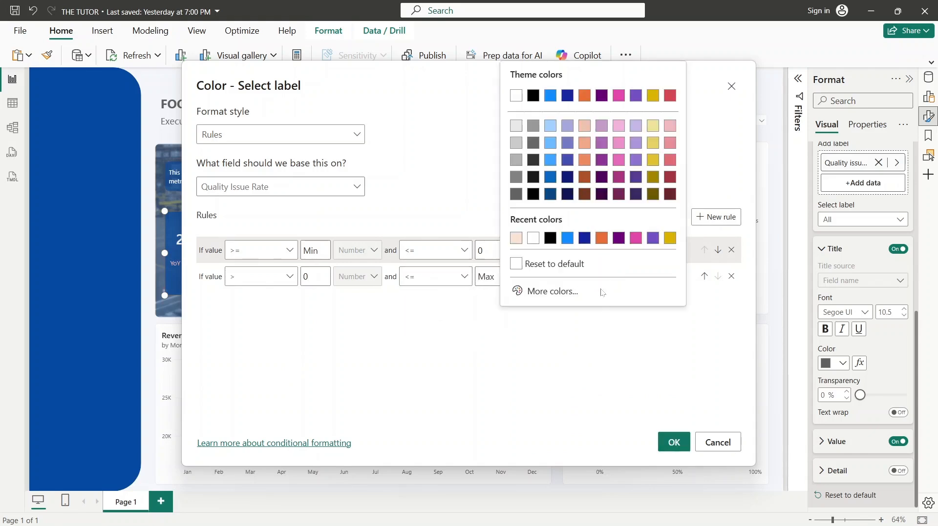
left_click(553, 292)
mouse_move(571, 233)
left_mouse_down()
mouse_move(555, 236)
mouse_move(565, 233)
left_mouse_up()
left_click_drag(636, 103, 627, 96)
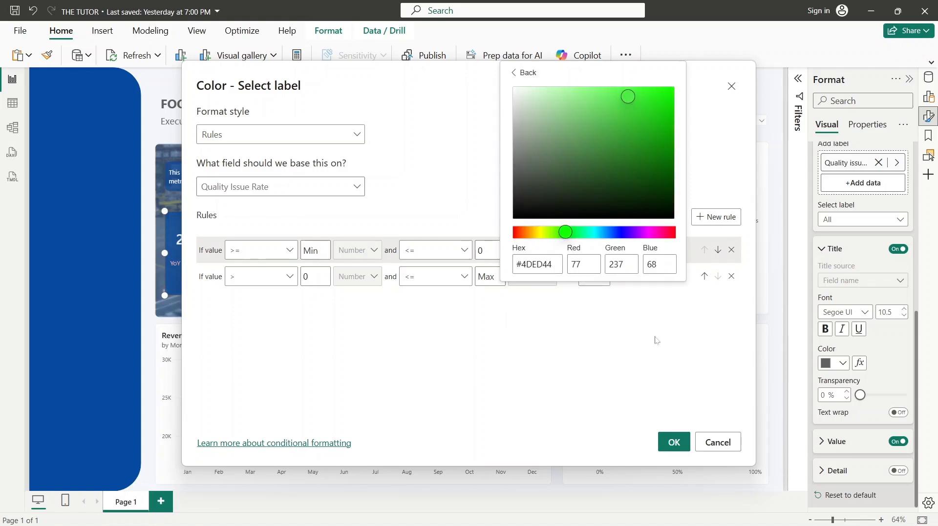
left_click(673, 443)
left_click(673, 443)
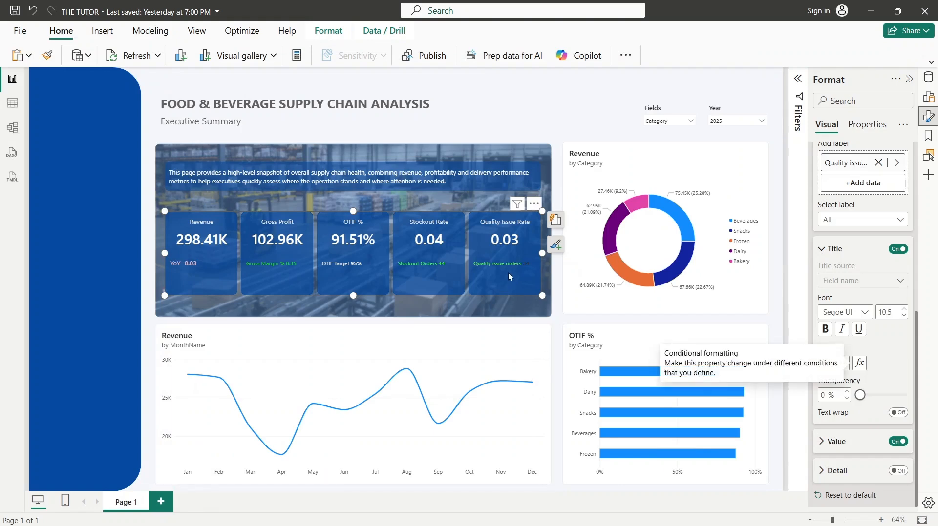
- Start conditional formatting of the Quality Issue Rate card's reference label value color and base it on the Quality issue orders measure
left_click(847, 441)
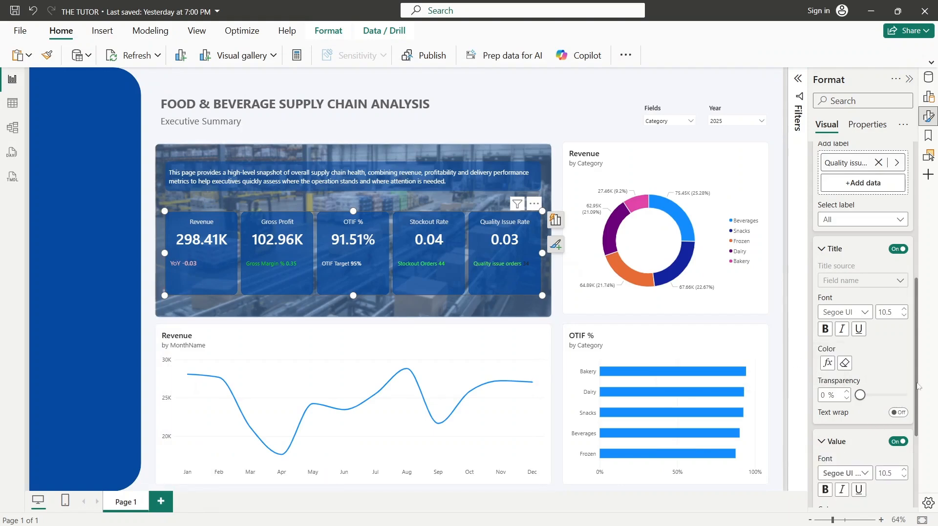
scroll(846, 441, "down", 3)
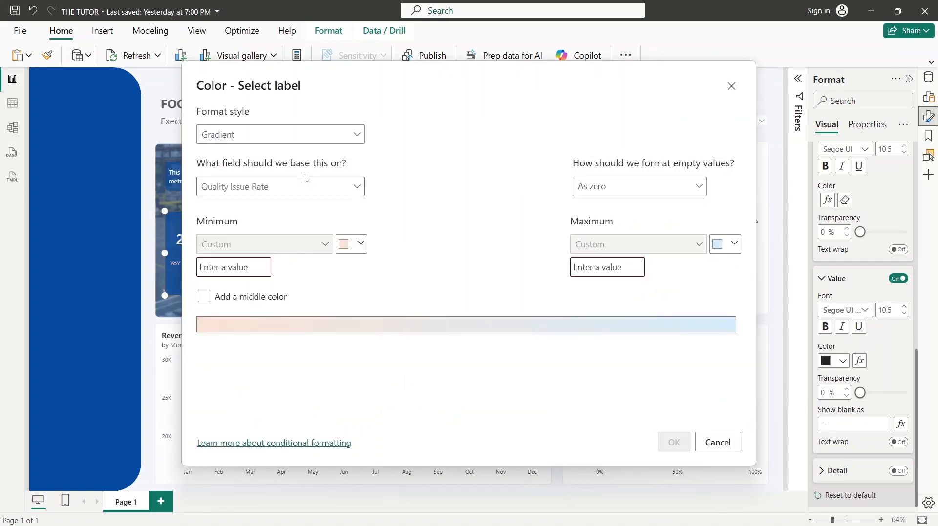
left_click(301, 192)
type("oer")
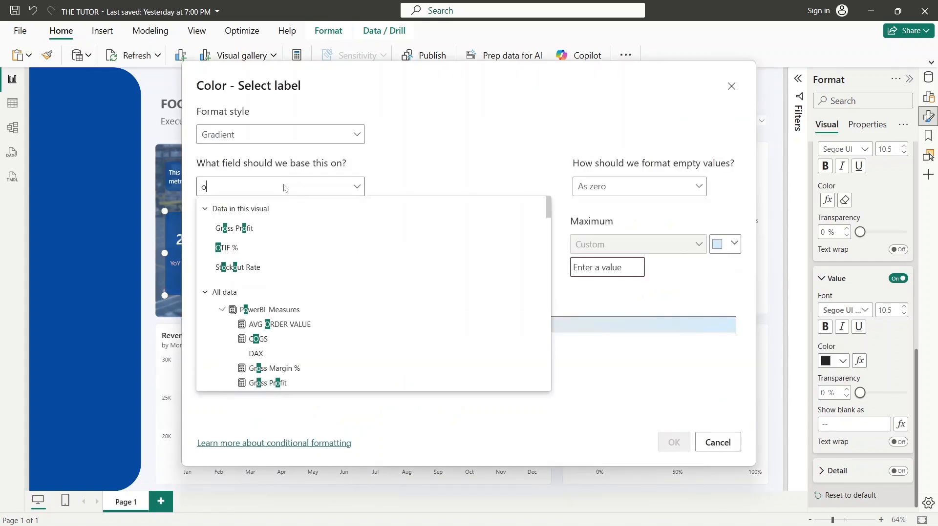
key("BackSpace")
type("der")
key("BackSpace")
key("BackSpace")
key("BackSpace")
key("BackSpace")
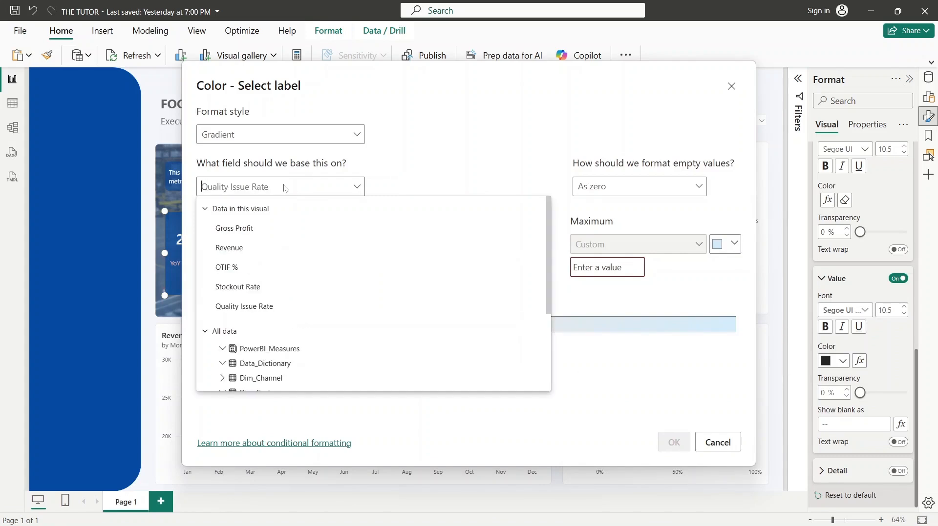
type("o")
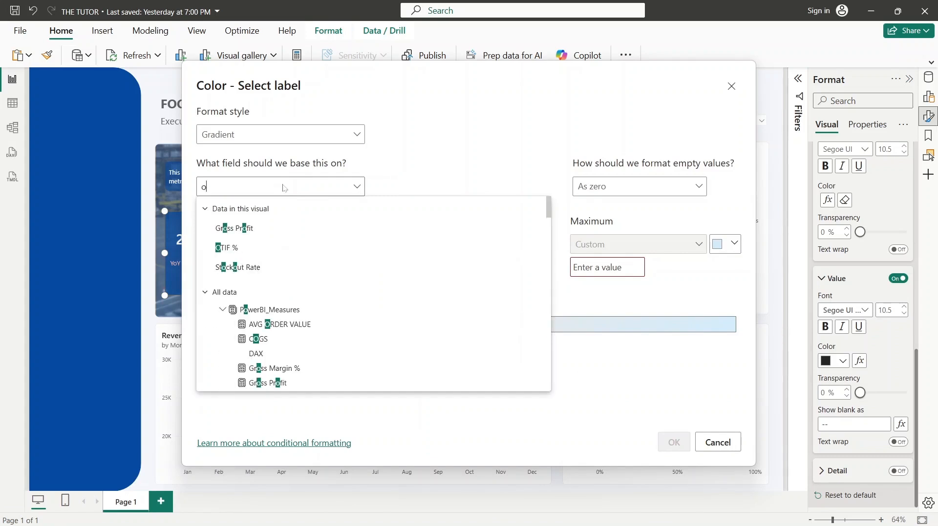
type("q")
key("BackSpace")
key("BackSpace")
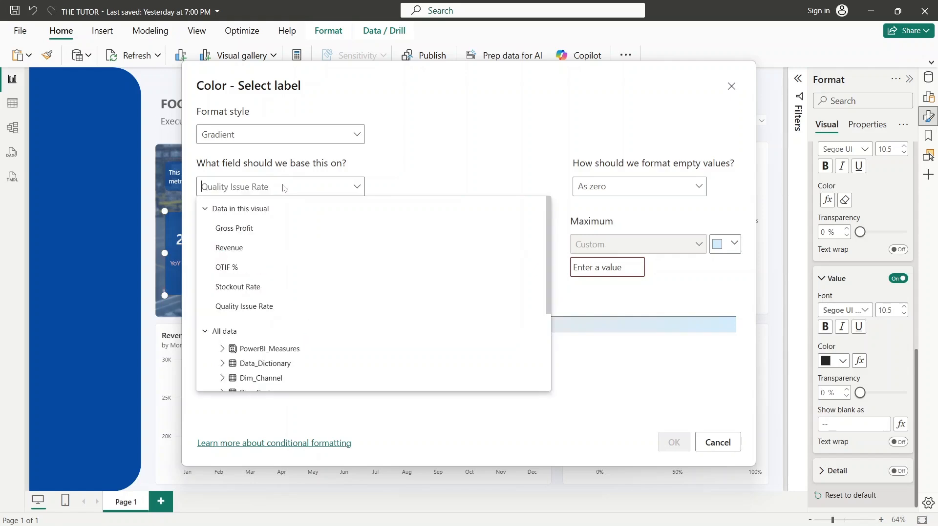
type("quality")
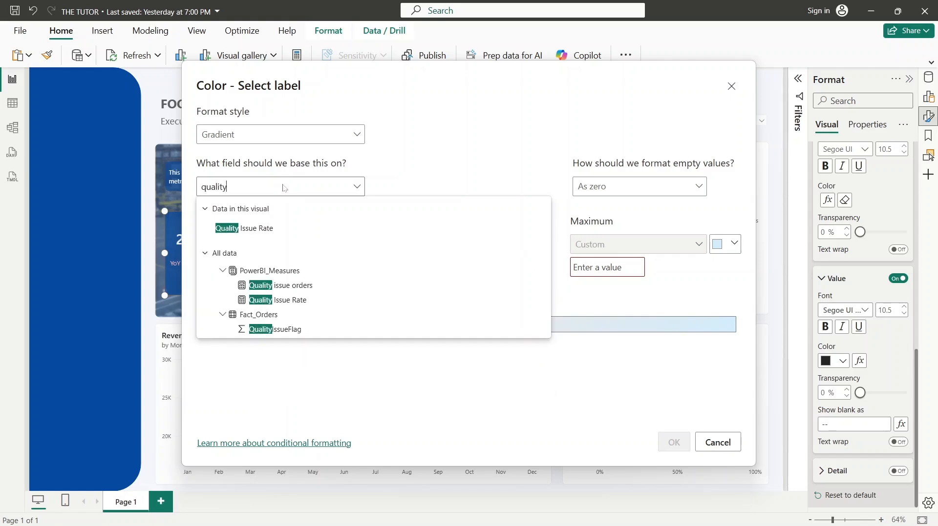
left_click(281, 286)
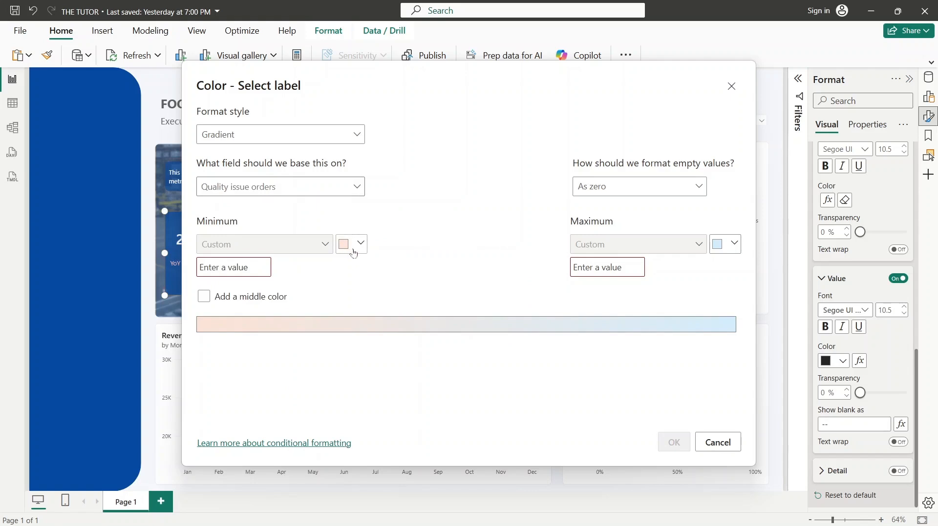
- Switch the value color to the Rules format style and make the first rule color >= Min and <= 0 light red
left_click(286, 128)
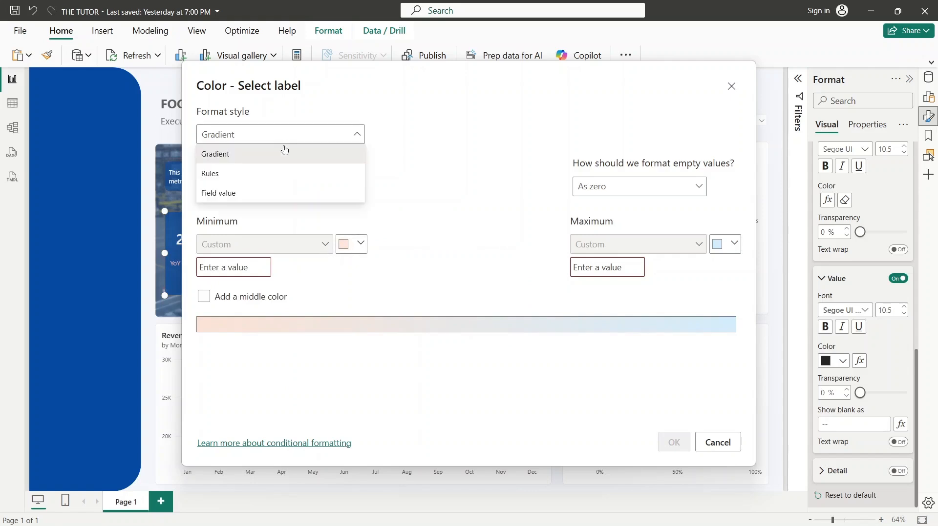
left_click(251, 177)
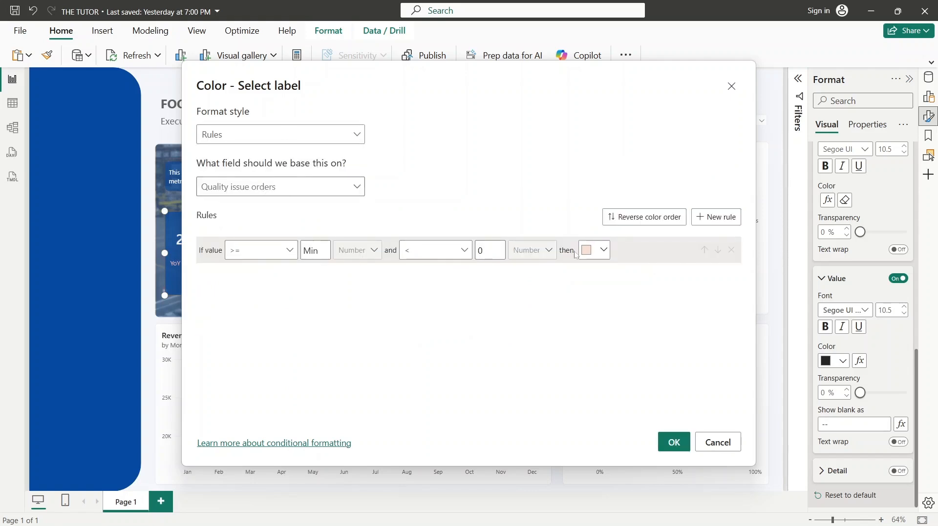
left_click(596, 251)
left_click(675, 288)
left_click(436, 250)
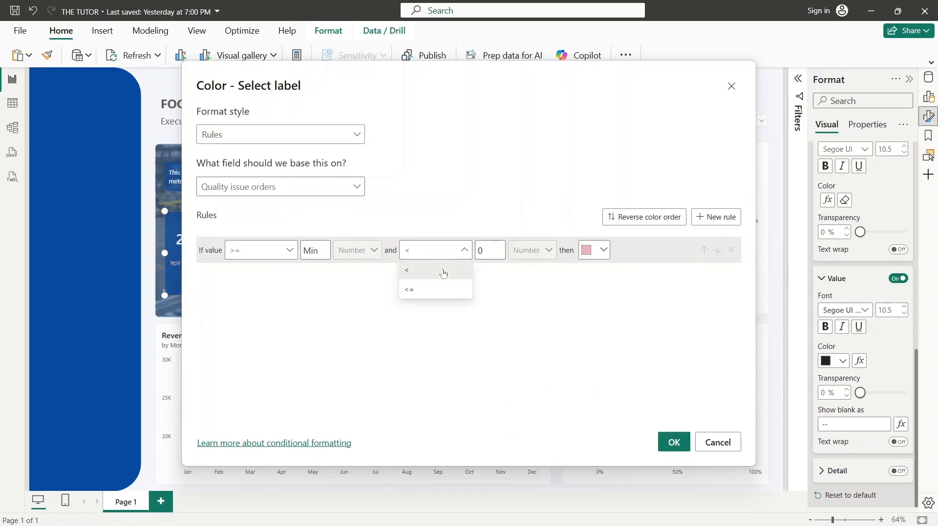
left_click(440, 284)
- Add a second value color rule for Quality issue orders > 0 and <= Max
left_click(715, 217)
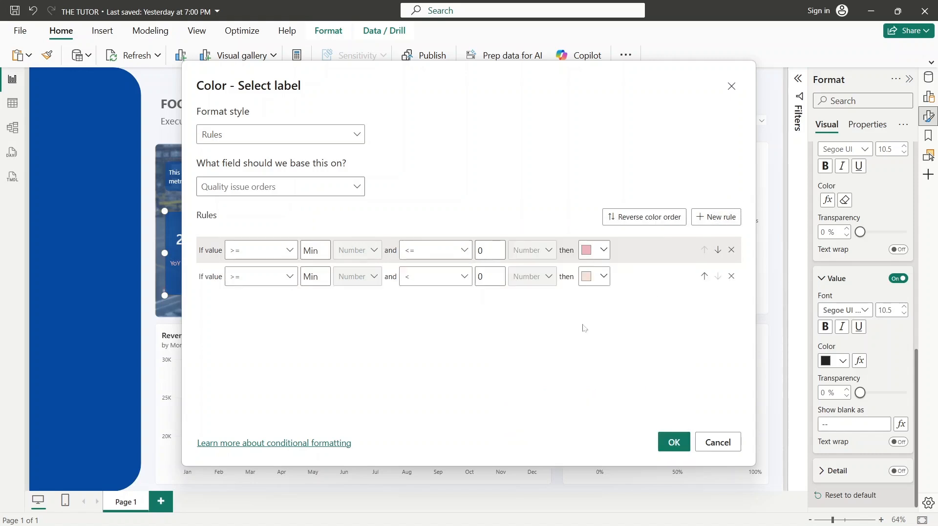
left_click(290, 277)
left_click(237, 335)
left_click(315, 277)
type("0")
left_click(434, 276)
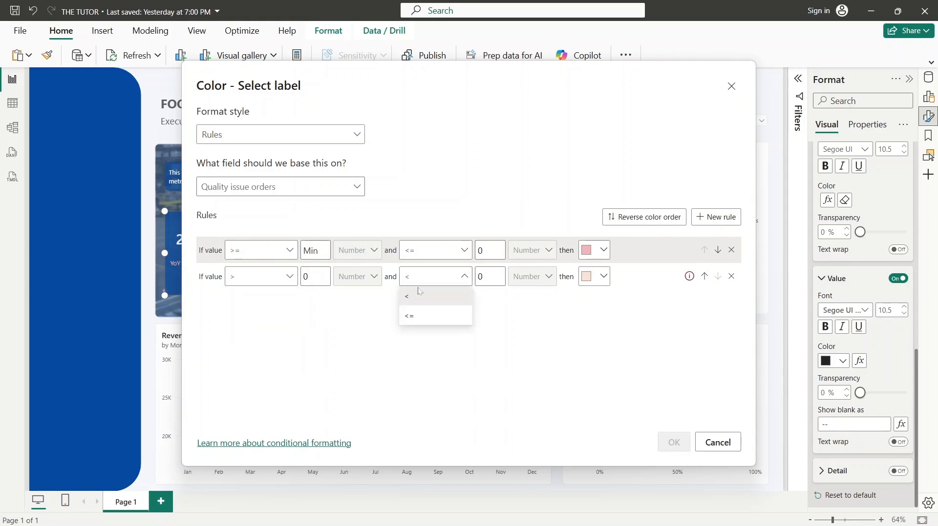
left_click(413, 316)
key("BackSpace")
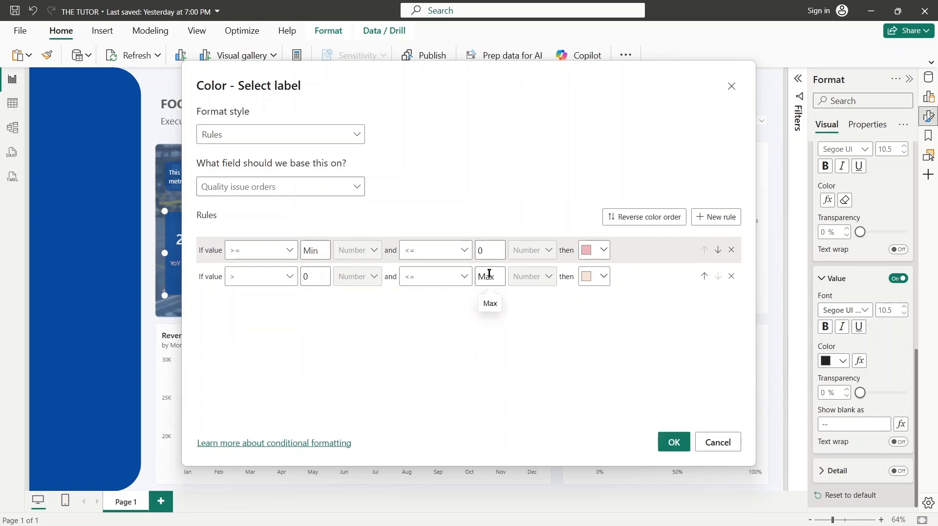
- Give the second value rule the custom green #1FEB30 and apply the Quality Issue Rate value color rules
left_click(597, 276)
left_click(550, 292)
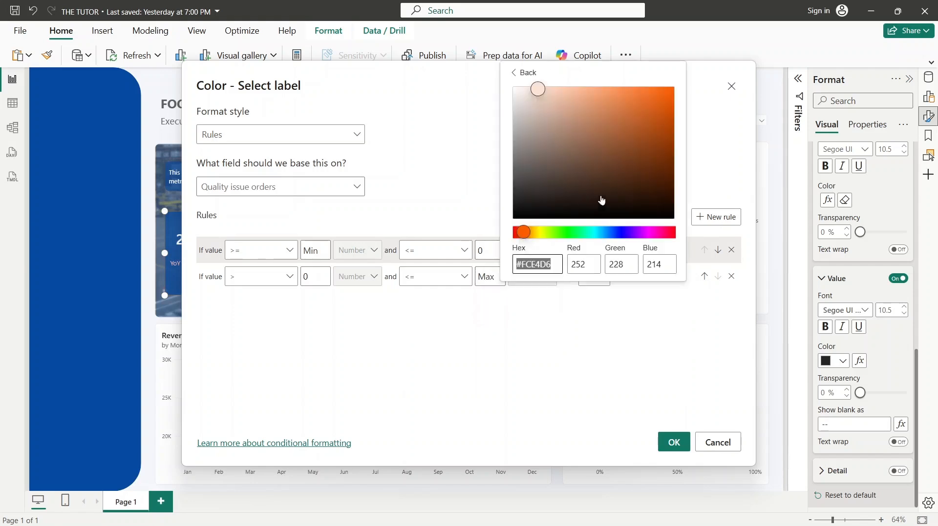
left_click(567, 232)
left_click(653, 99)
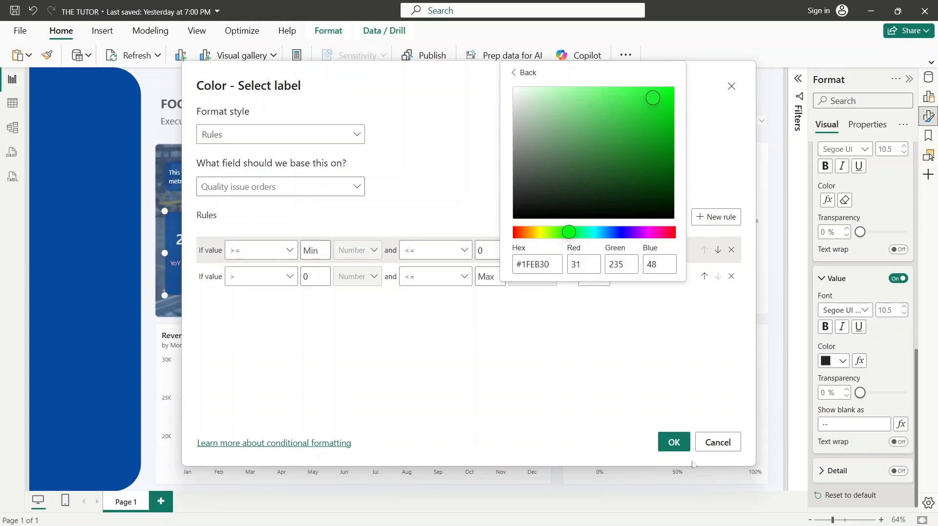
left_click(674, 442)
left_click(674, 442)
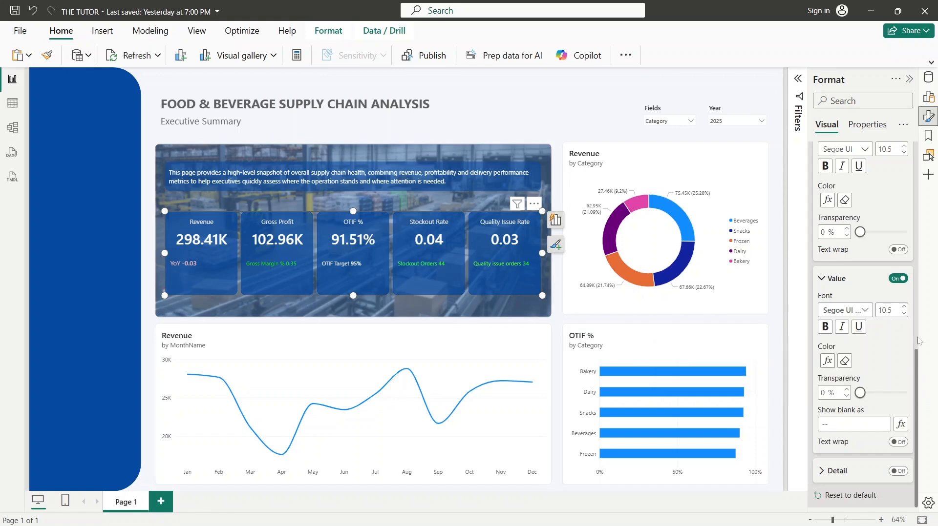
- Center the reference labels horizontally on all KPI cards through the reference labels layout settings
left_click_drag(917, 365, 916, 225)
left_click(899, 223)
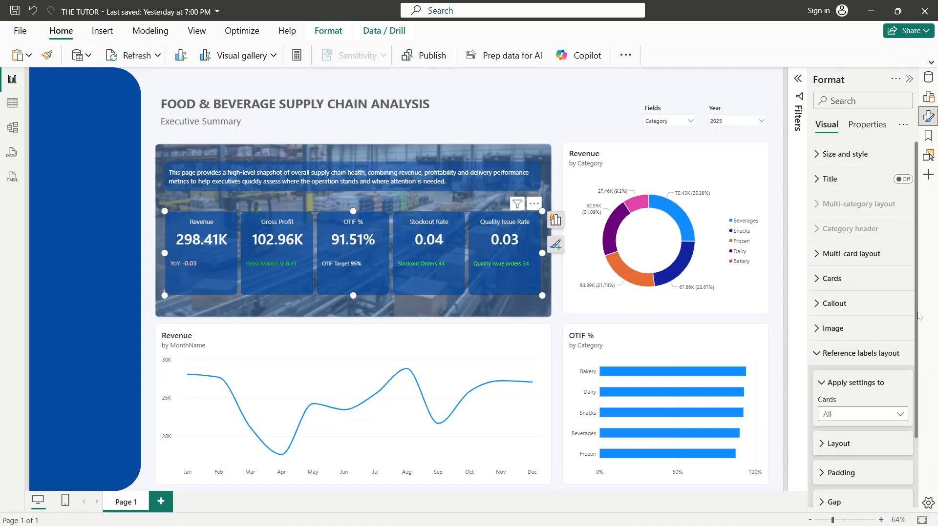
left_click_drag(916, 317, 918, 424)
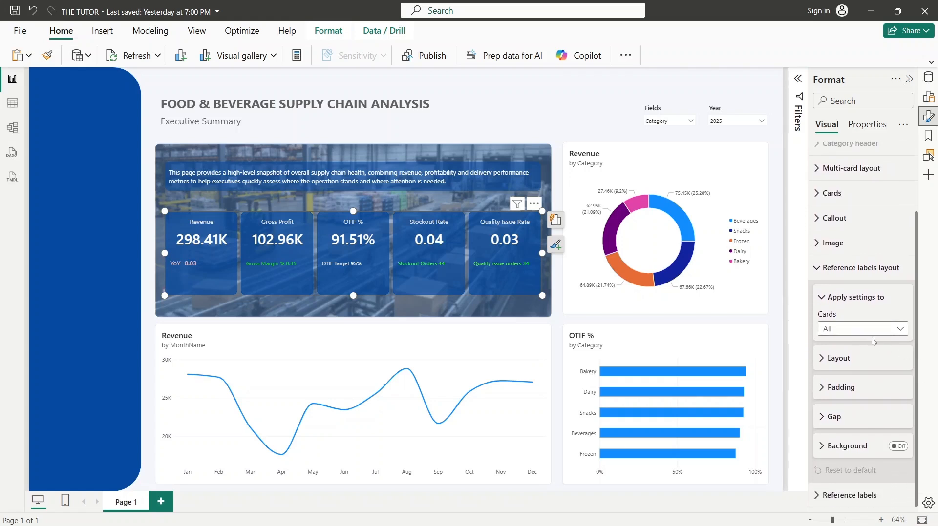
left_click(826, 297)
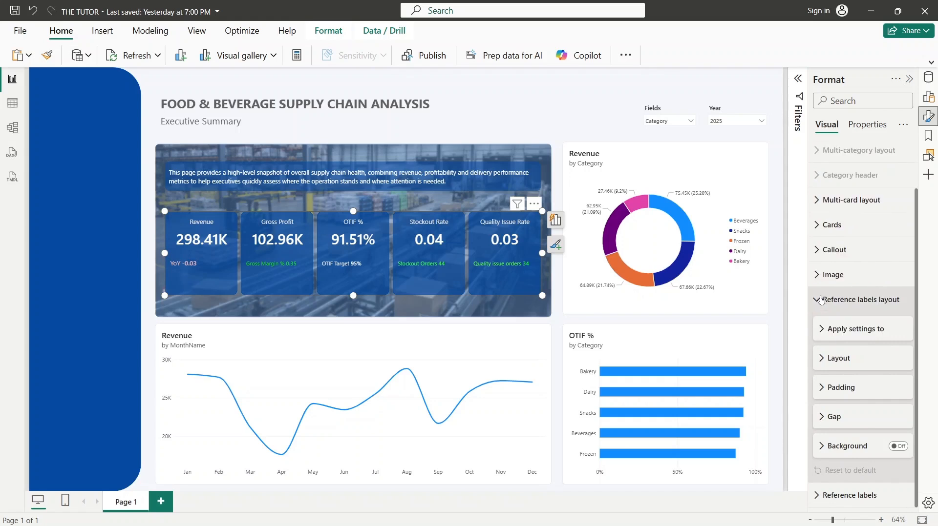
left_click(833, 495)
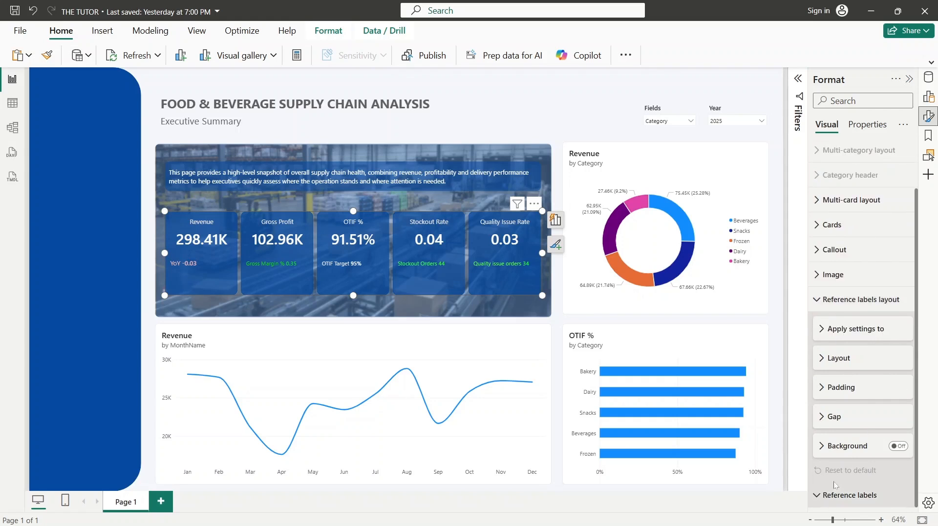
scroll(834, 230, "down", 5)
scroll(835, 230, "up", 3)
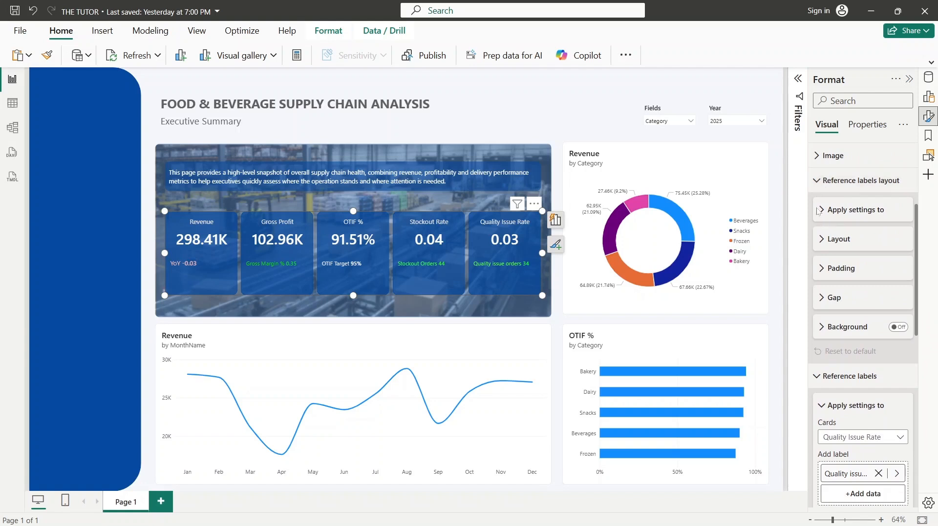
left_click(821, 211)
left_click(829, 274)
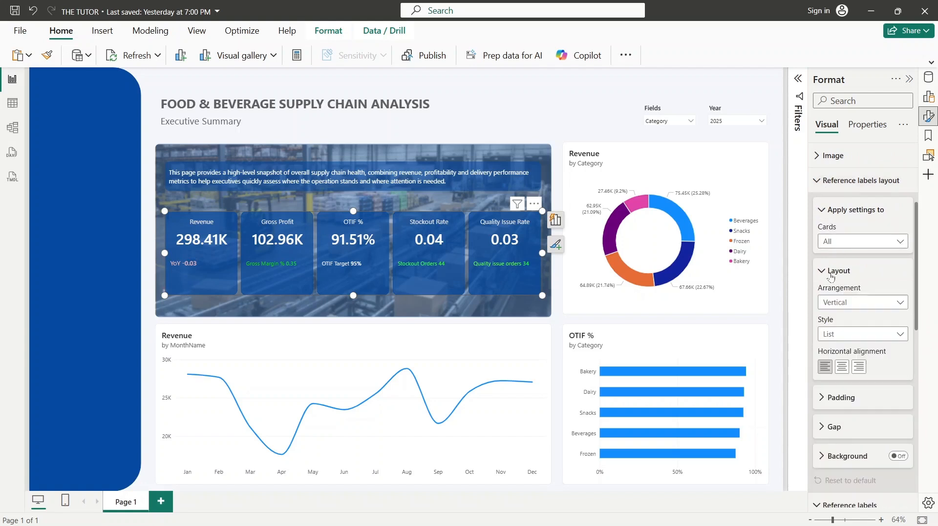
left_click(841, 367)
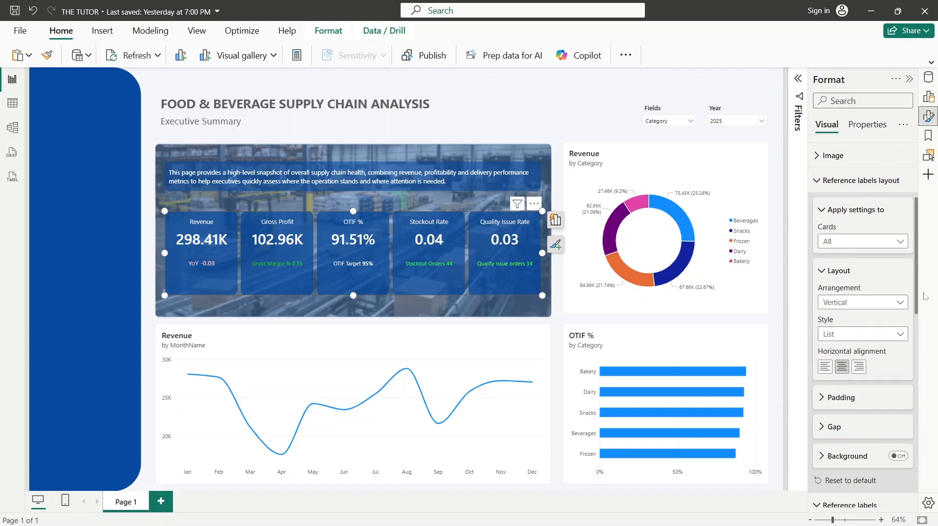
- Check the reference labels' padding settings and try a background behind the labels on all cards, switching it off again
scroll(922, 306, "down", 5)
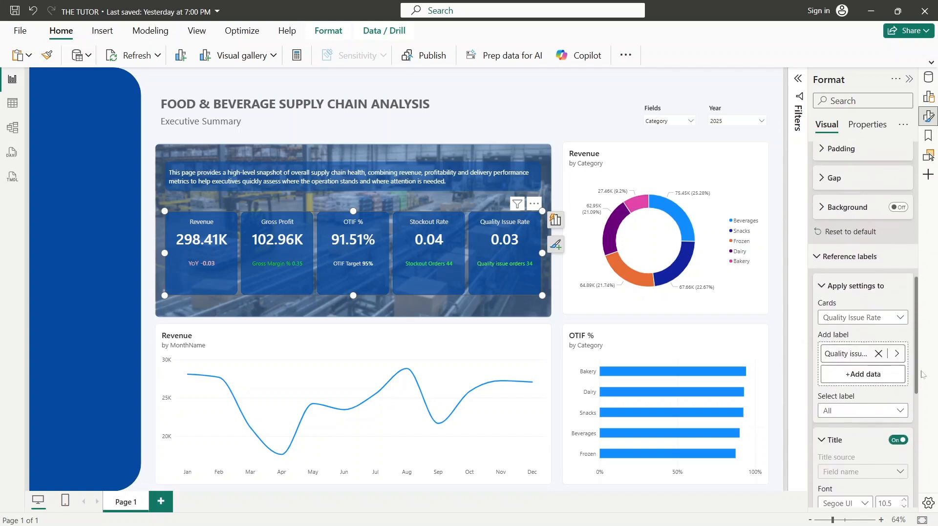
left_click(828, 182)
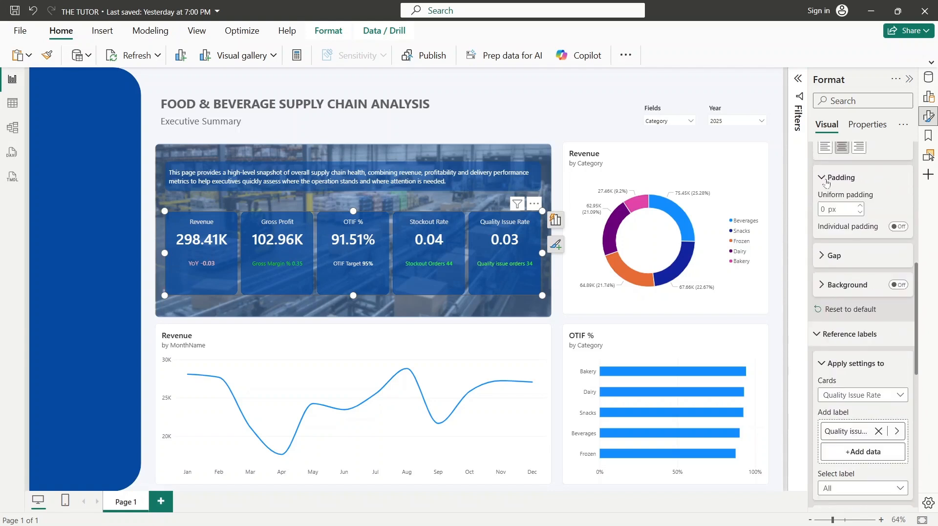
left_click(828, 183)
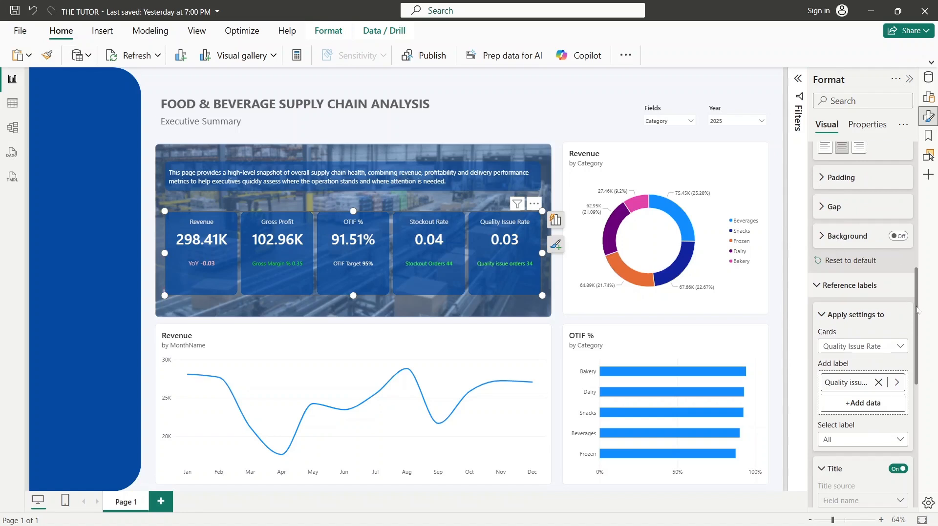
scroll(918, 309, "down", 1)
left_click(894, 207)
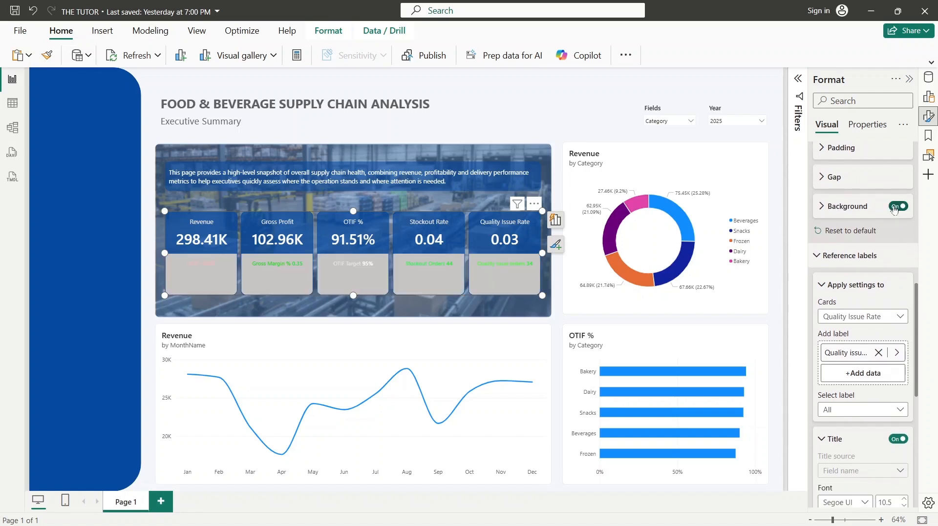
left_click(894, 207)
- Target the Gross Profit card's Gross Margin % label in the reference label settings
scroll(917, 288, "down", 3)
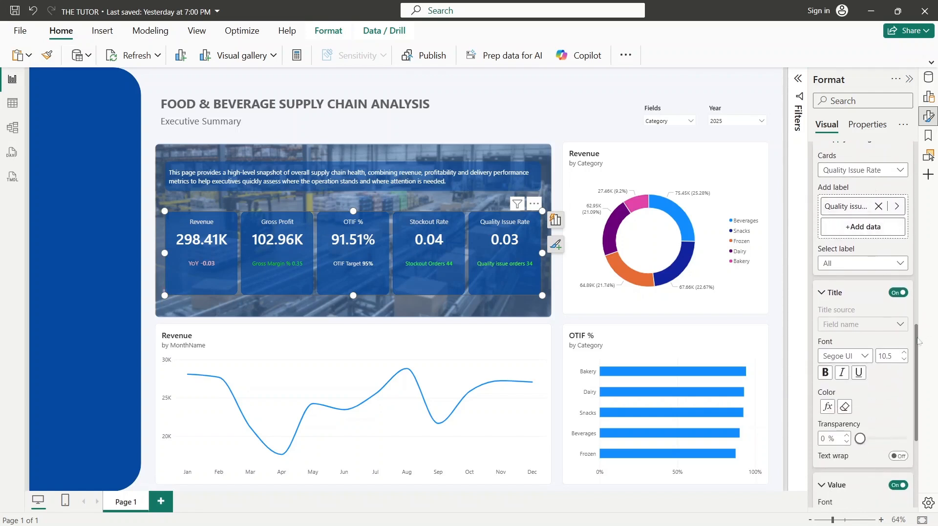
scroll(918, 342, "up", 3)
scroll(849, 202, "down", 1)
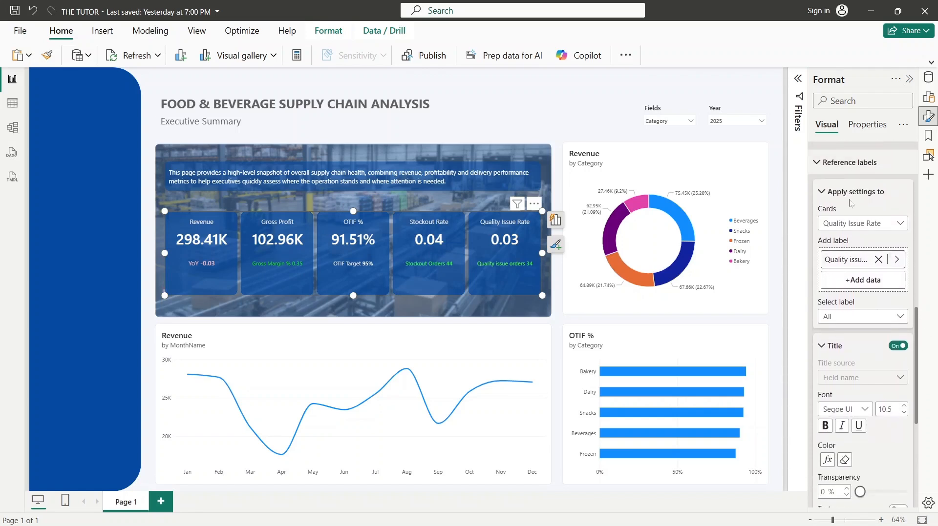
left_click(853, 225)
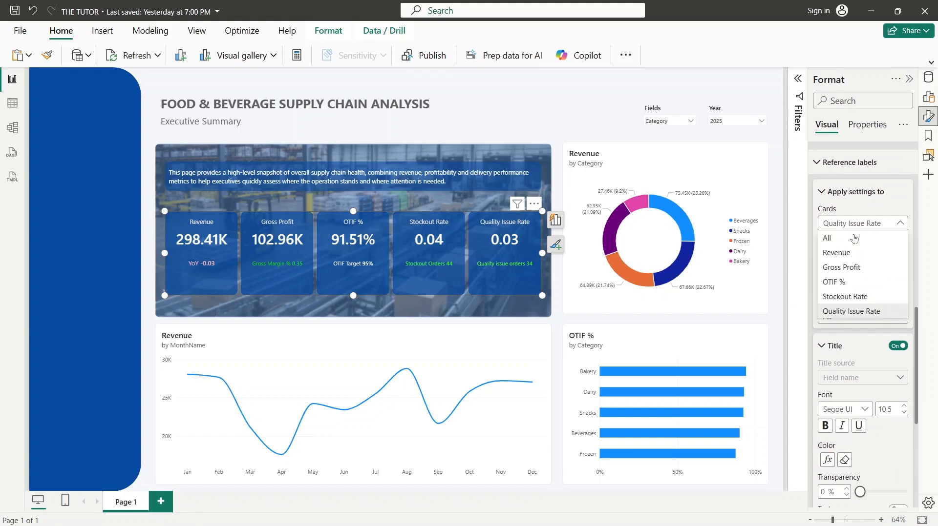
left_click(852, 269)
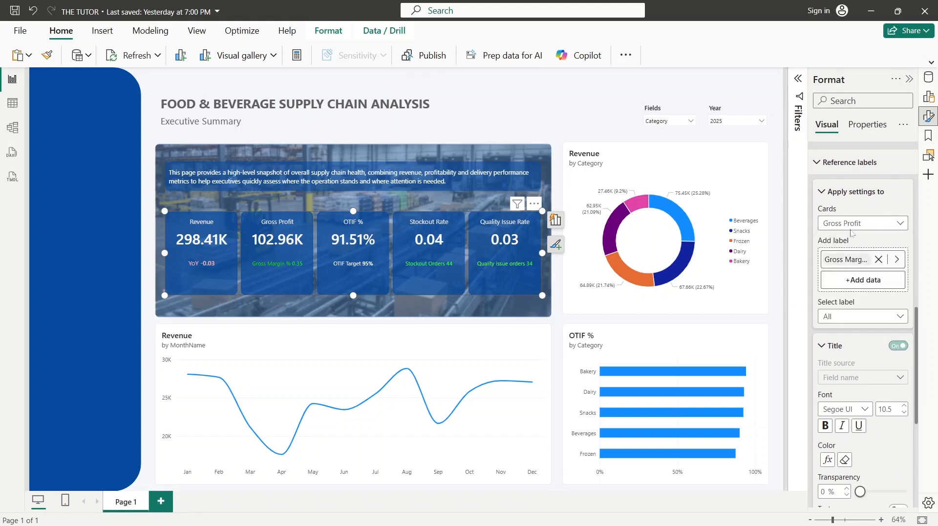
scroll(918, 339, "down", 1)
scroll(919, 339, "down", 3)
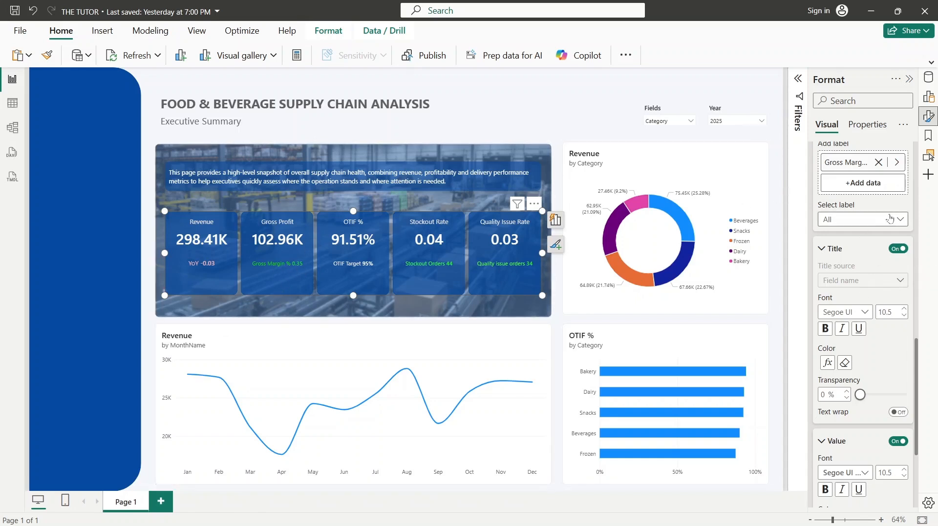
left_click(873, 220)
left_click(861, 250)
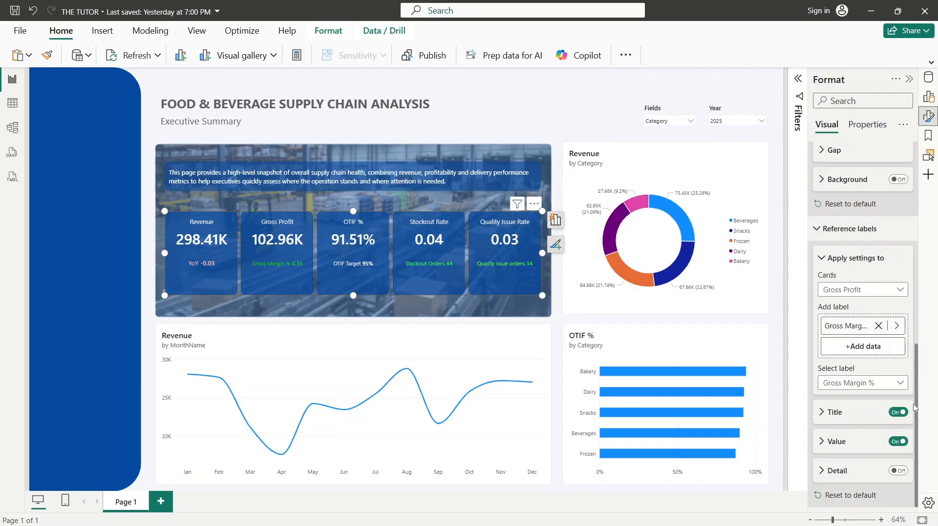
- Switch the label's title source to Custom and shorten its title text to Gross Margin
left_click(830, 412)
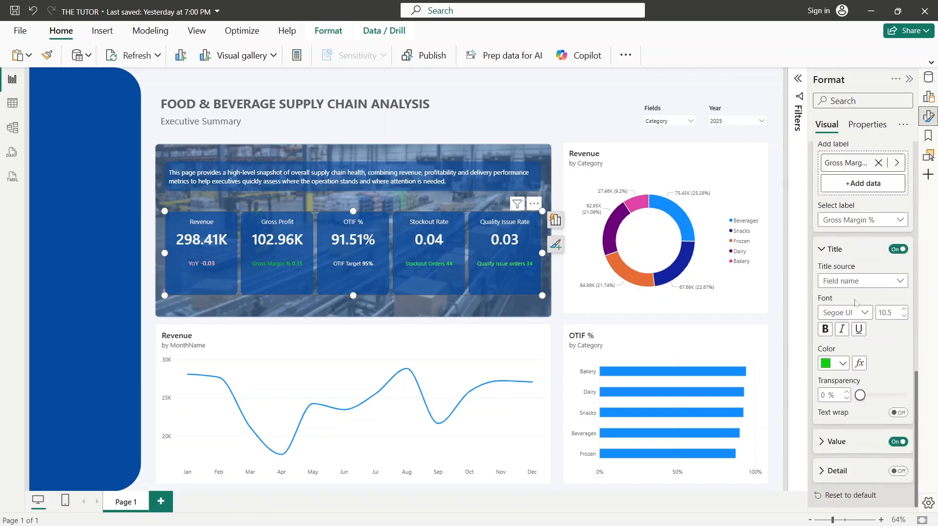
left_click(855, 281)
left_click(855, 294)
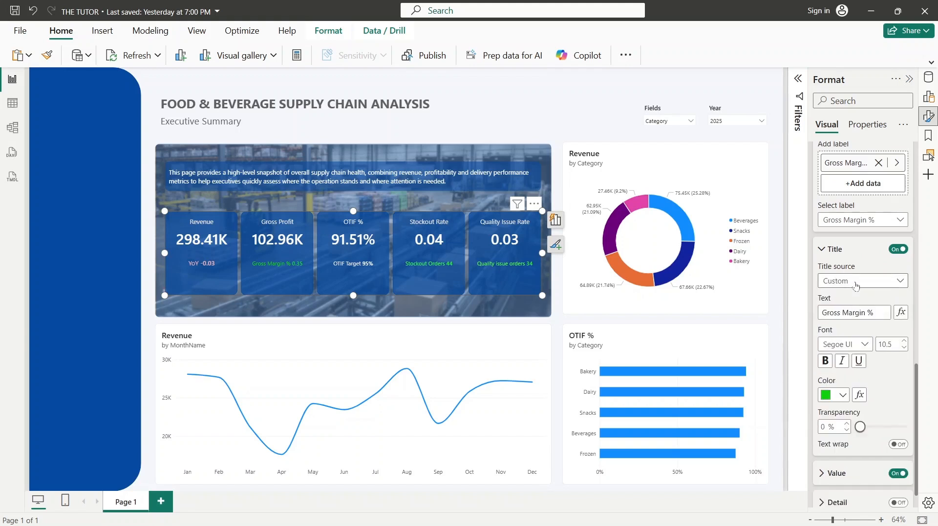
left_click(855, 285)
left_click(846, 310)
left_click_drag(866, 313, 901, 320)
key("BackSpace")
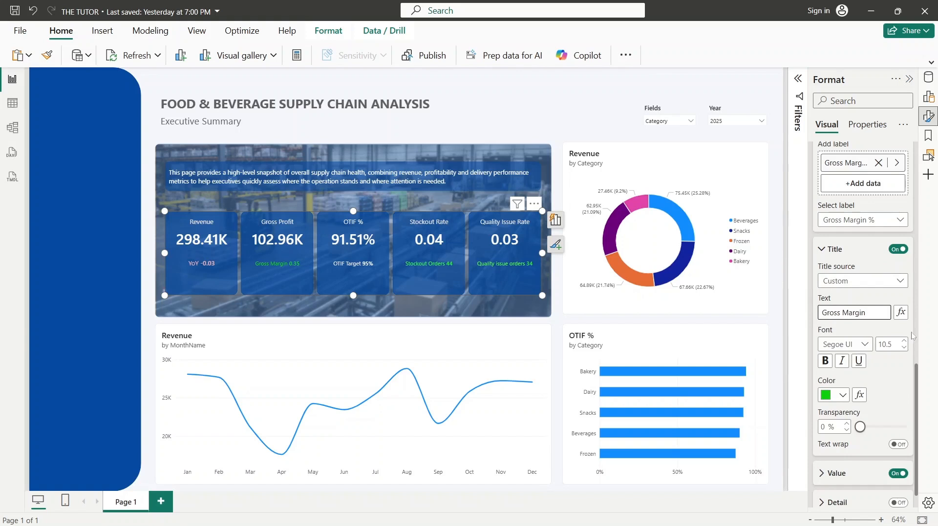
left_click(896, 379)
mouse_move(918, 393)
left_mouse_down()
mouse_move(918, 375)
mouse_move(921, 408)
left_mouse_up()
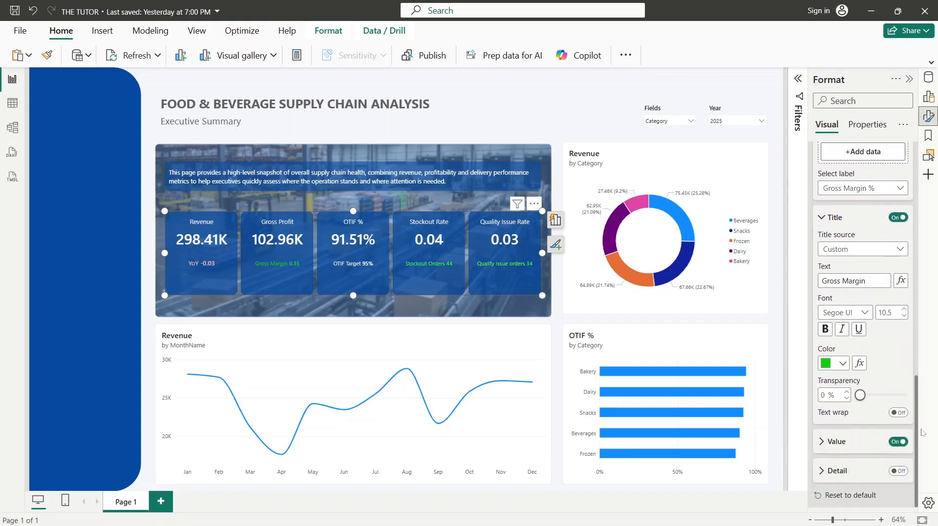
scroll(883, 380, "up", 5)
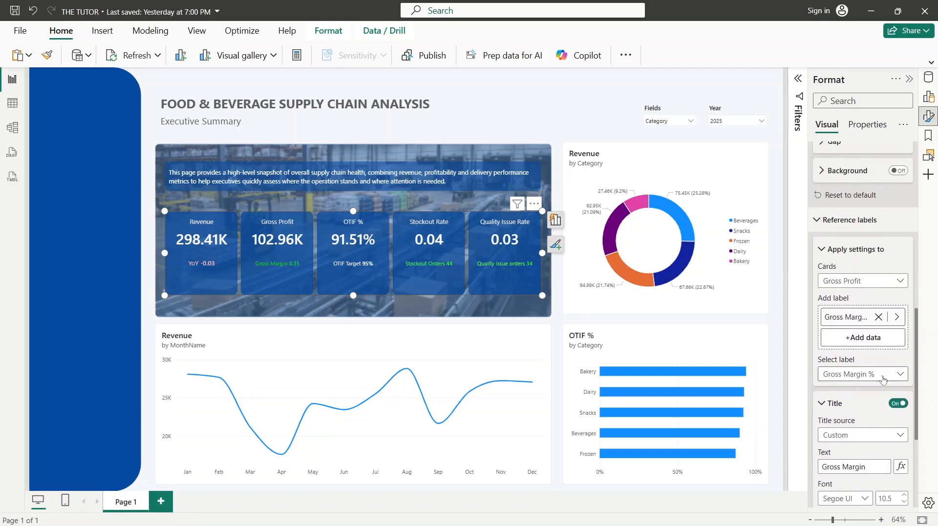
left_click(883, 380)
left_click(877, 390)
mouse_move(918, 373)
left_mouse_down()
mouse_move(918, 488)
mouse_move(917, 366)
left_mouse_up()
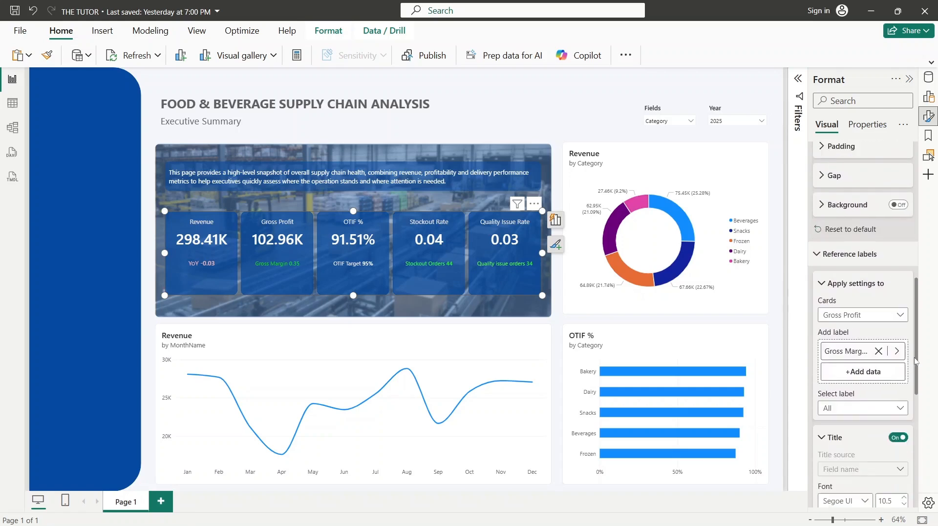
left_click(885, 318)
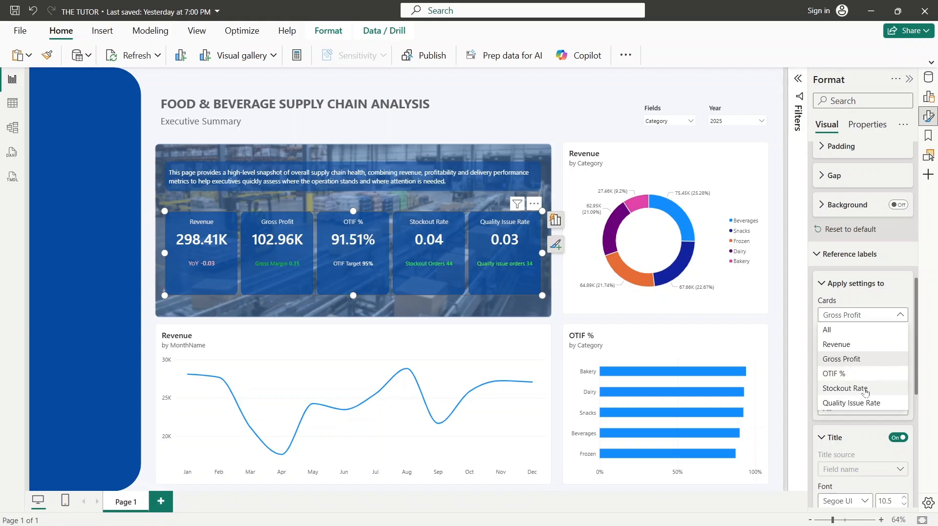
left_click(865, 392)
left_click_drag(918, 328, 916, 352)
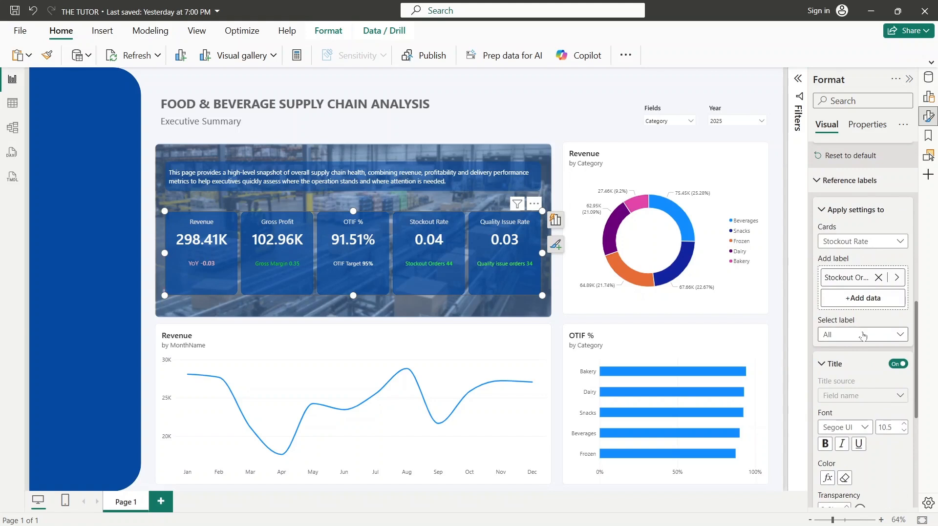
left_click(862, 336)
left_click(850, 371)
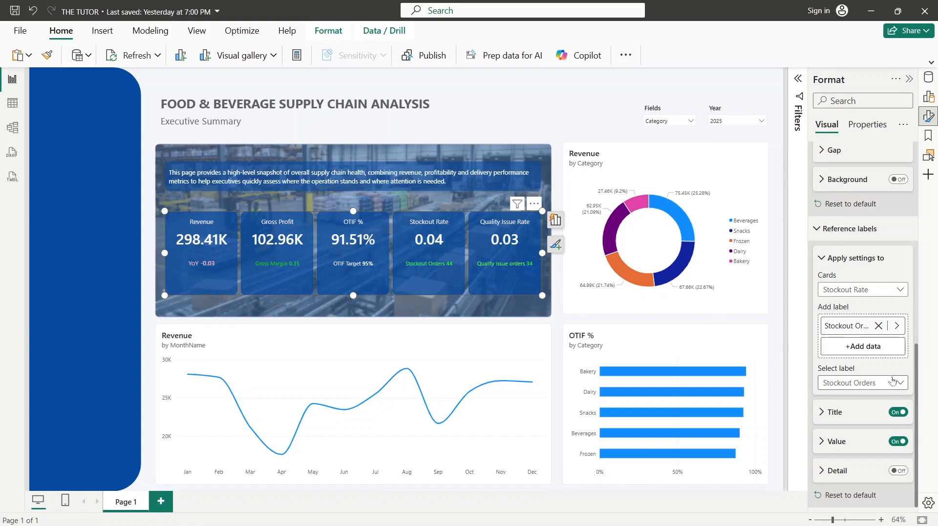
left_click(868, 383)
left_click(852, 397)
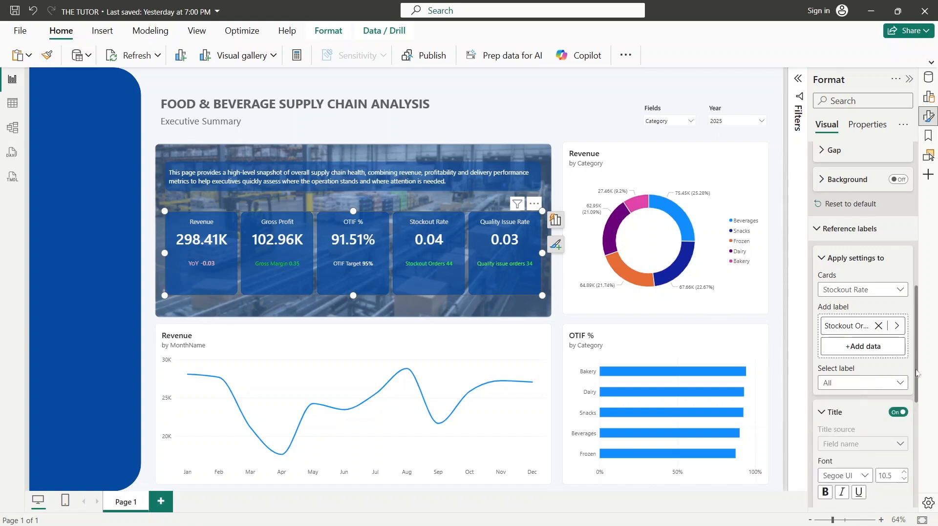
- Set the reference labels' title font size to 11 and value font size to 12 for all cards, then collapse the settings
left_click(880, 292)
left_click(850, 310)
scroll(918, 352, "down", 3)
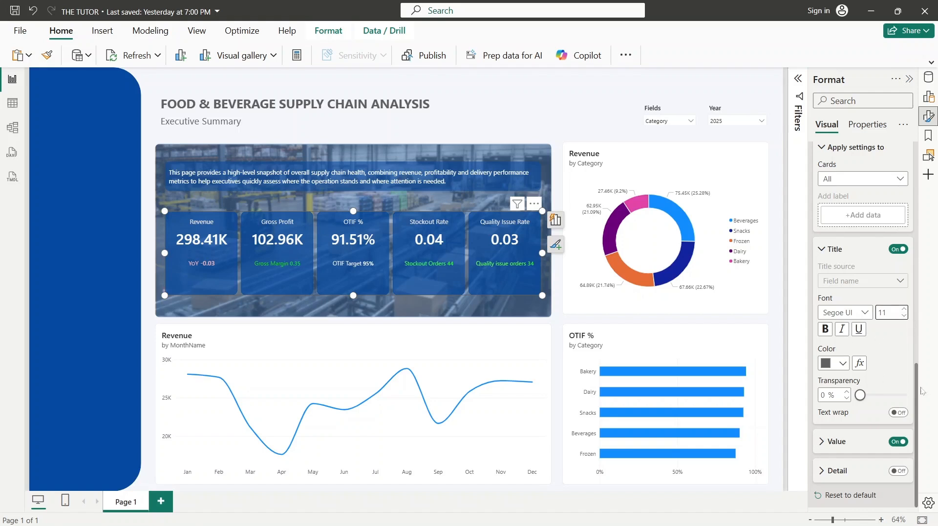
left_click(831, 442)
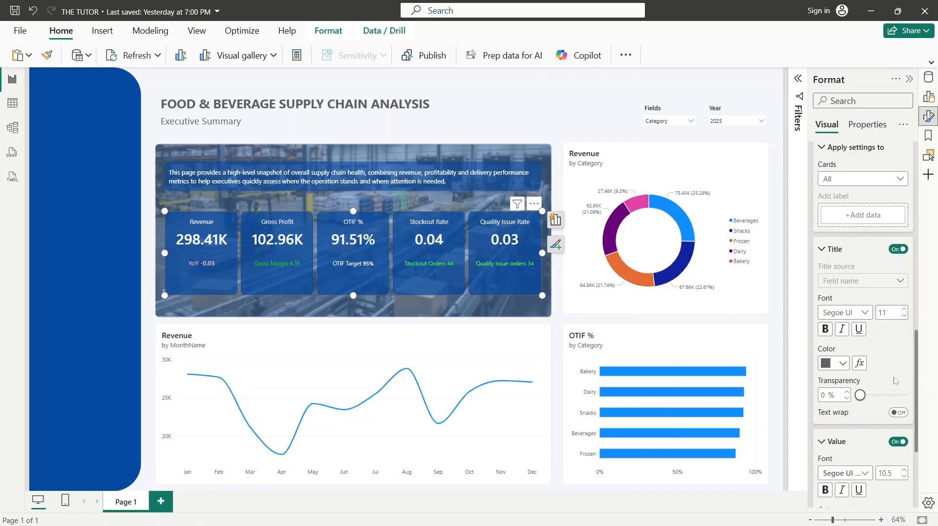
left_click_drag(917, 358, 929, 438)
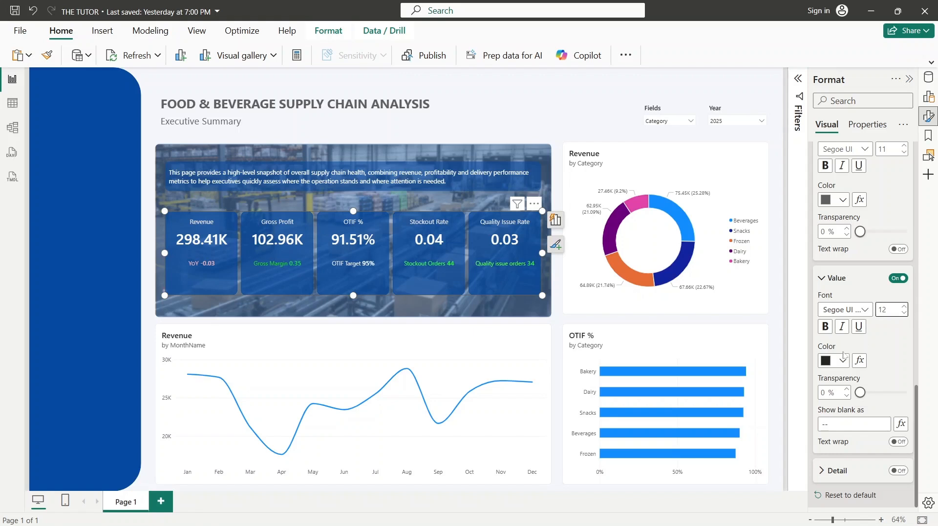
left_click(825, 328)
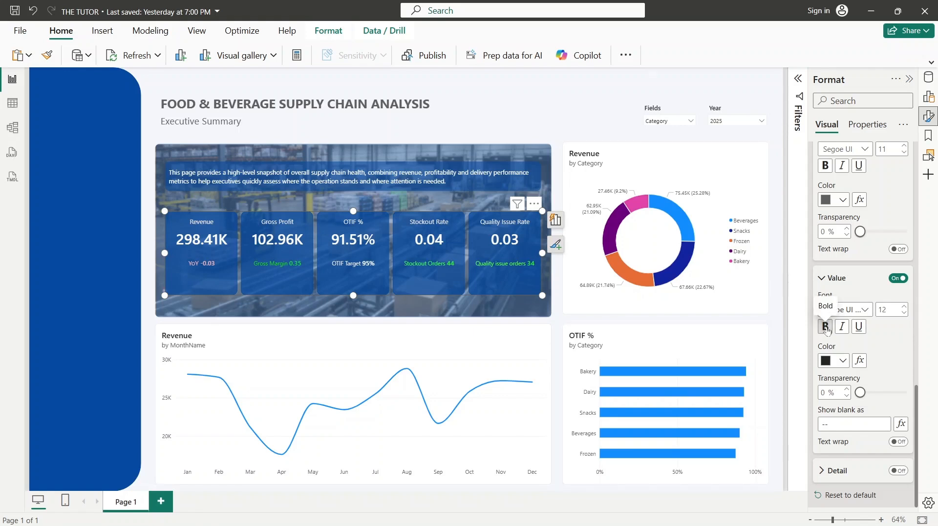
left_click_drag(918, 408, 919, 306)
left_click(829, 296)
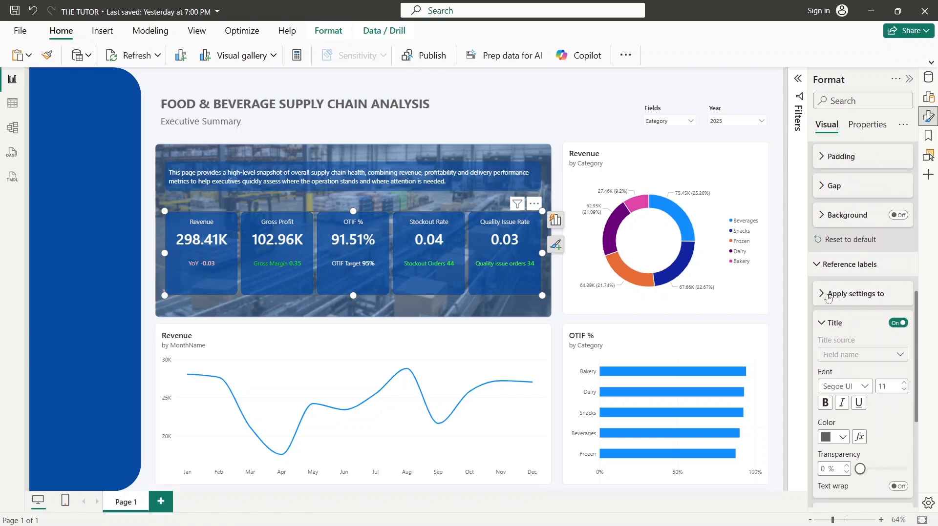
left_click(829, 296)
left_click(822, 264)
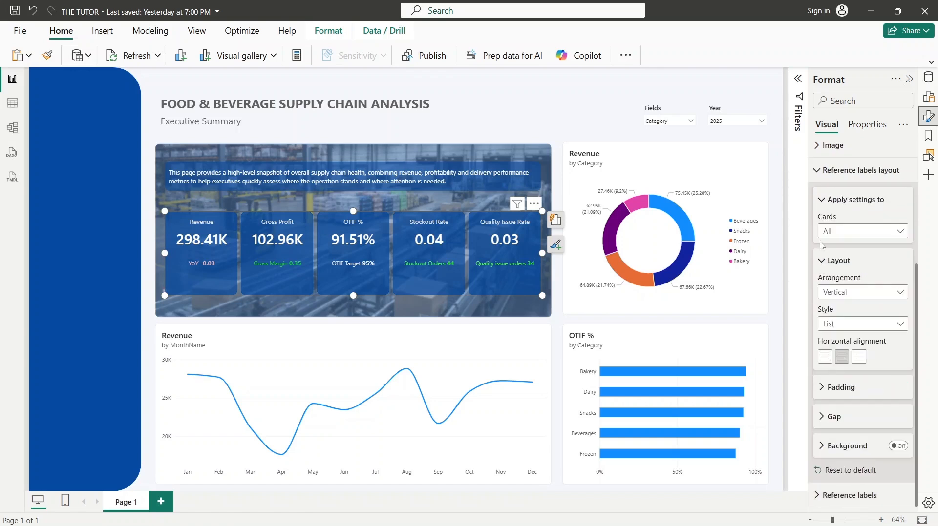
left_click(822, 170)
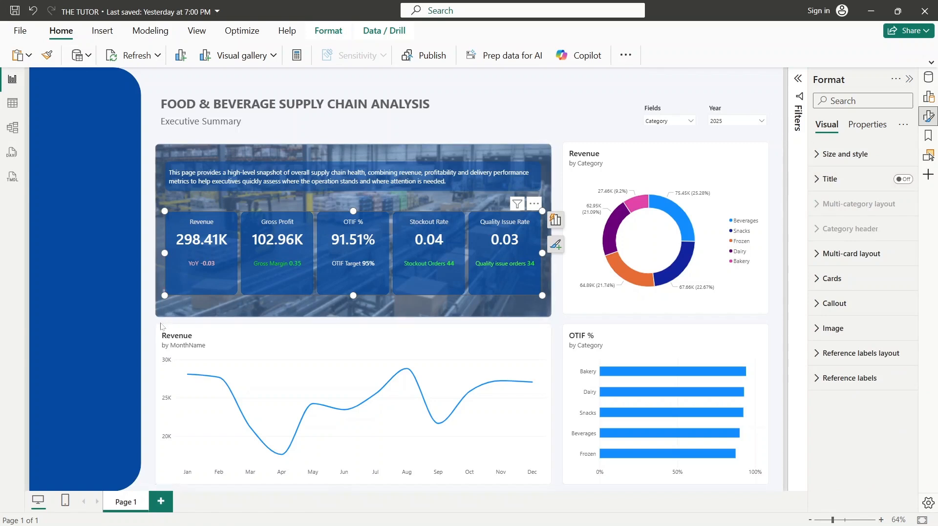
- Insert a rectangle shape and move it over the lower part of the first three KPI cards
left_click(100, 34)
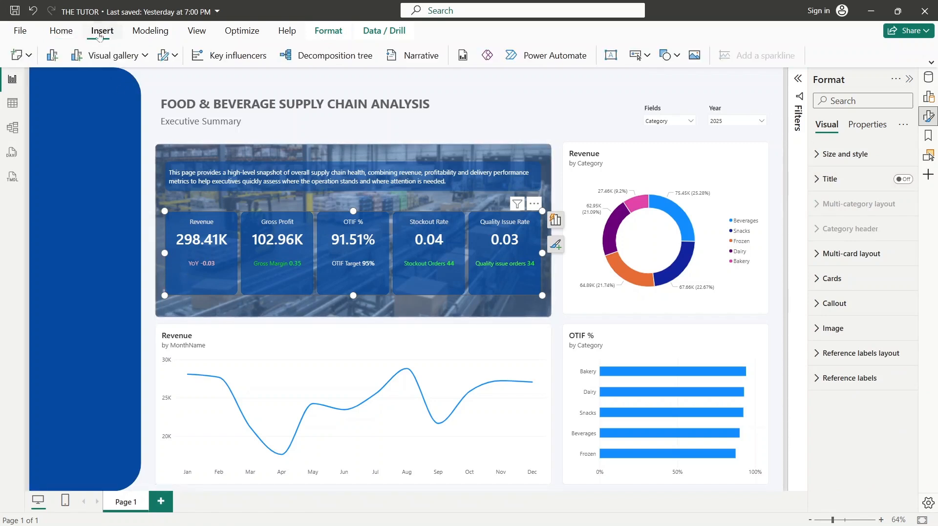
left_click(668, 56)
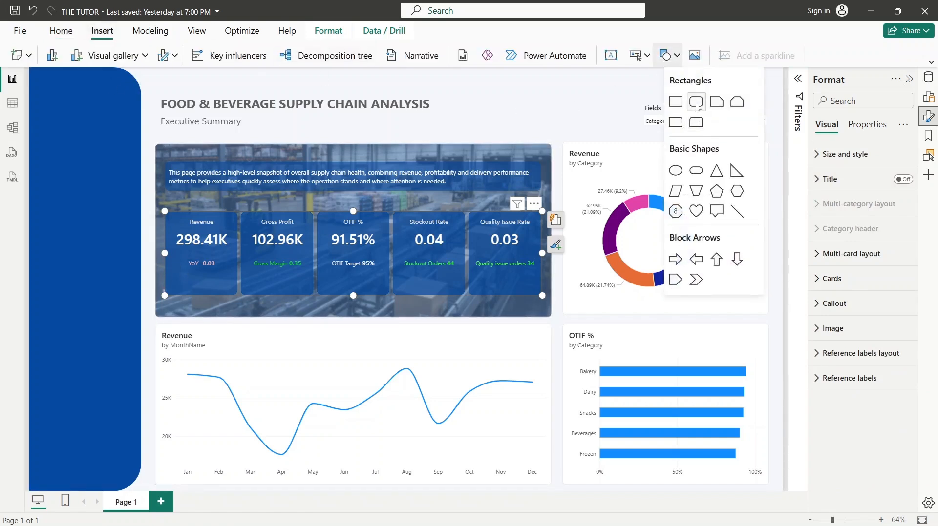
left_click(675, 101)
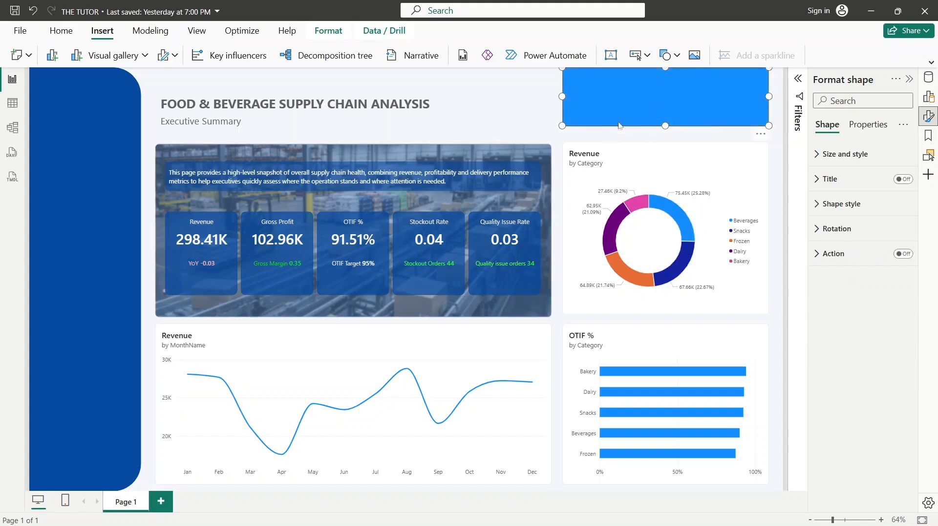
left_click_drag(657, 98, 261, 272)
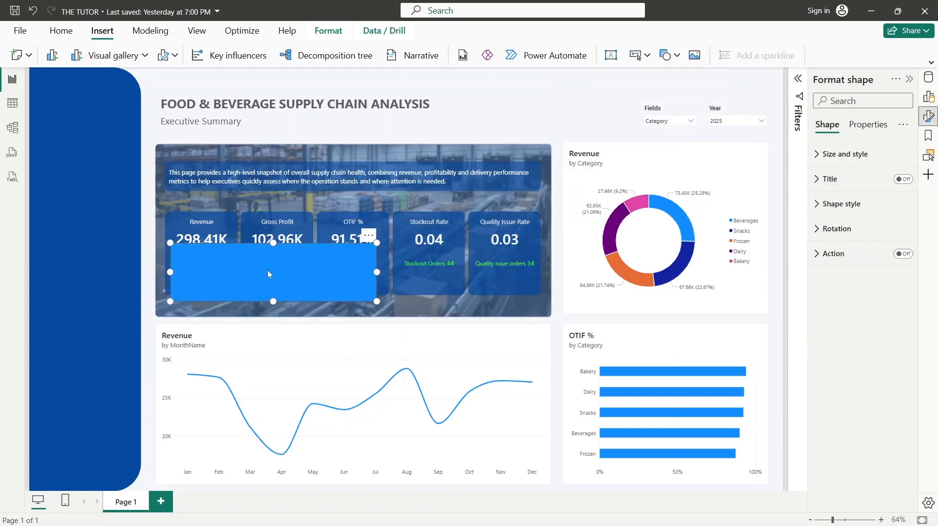
- Style the rectangle with no border, a white fill at 80% transparency and 10 px rounded corners
left_click(841, 203)
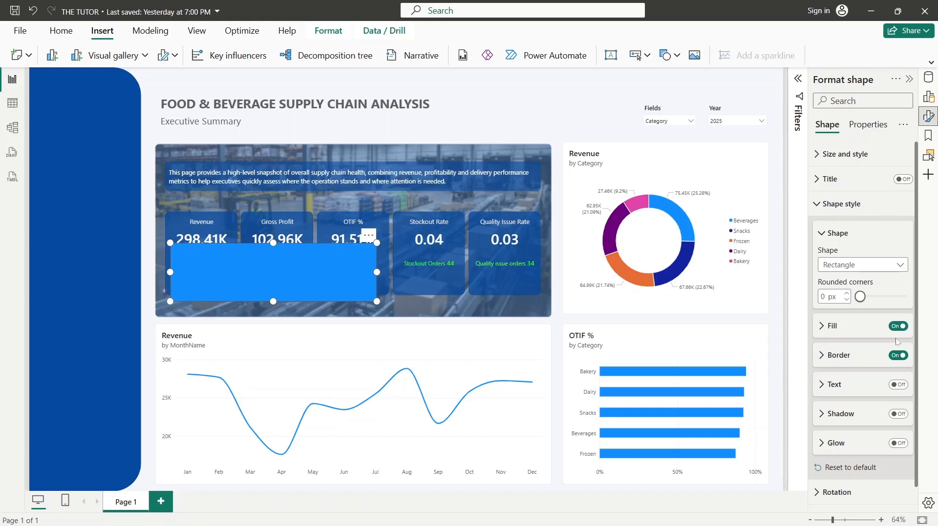
left_click(897, 357)
left_click(827, 331)
left_click(833, 361)
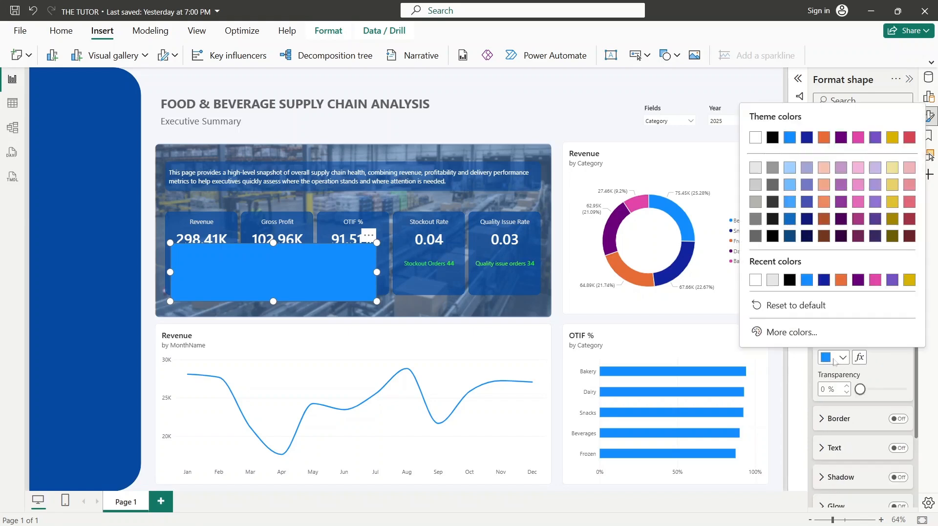
left_click(755, 137)
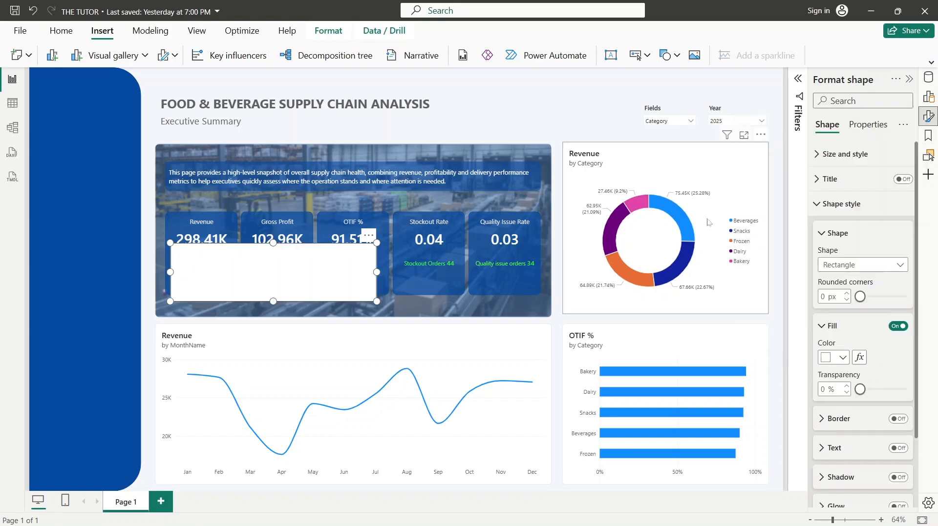
left_click_drag(860, 390, 896, 389)
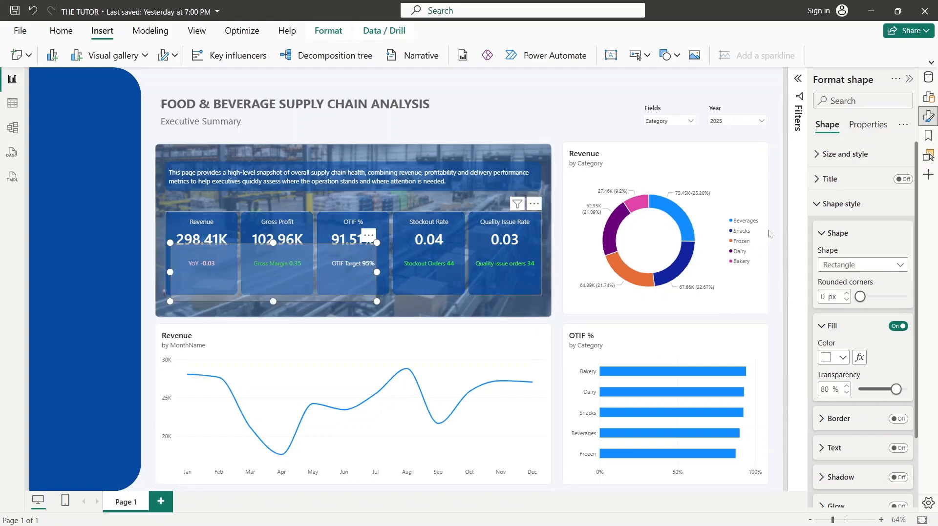
left_click(829, 294)
type("10")
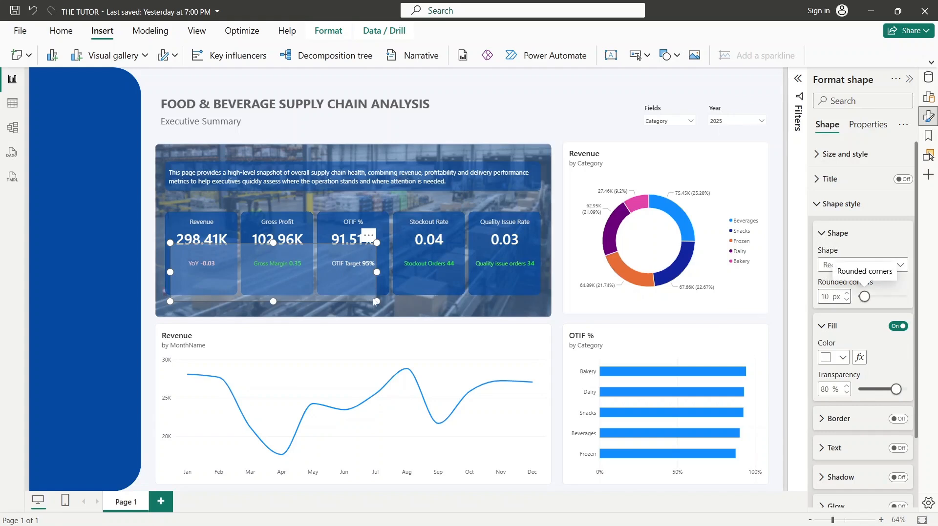
- Shrink the rectangle to frame the Revenue card's YoY label and set its fill transparency to 71%
left_click_drag(376, 302, 219, 265)
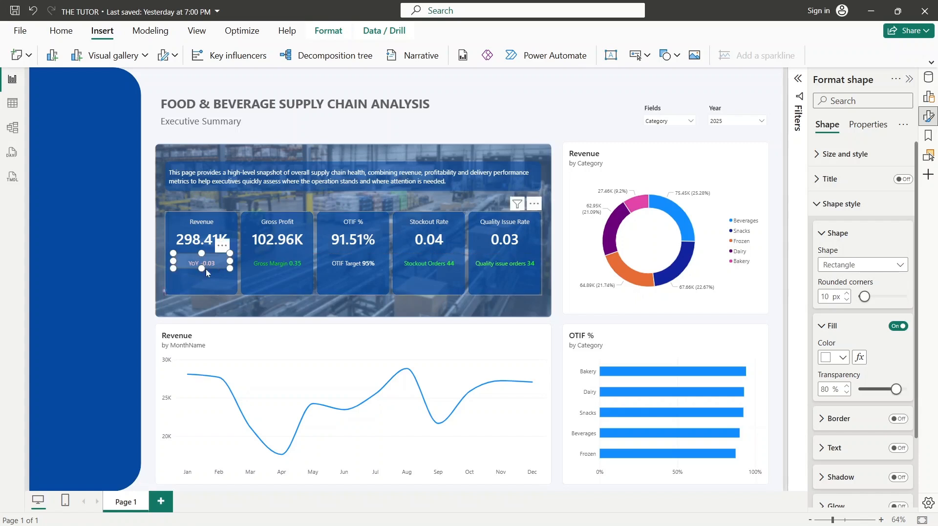
left_click_drag(202, 267, 202, 265)
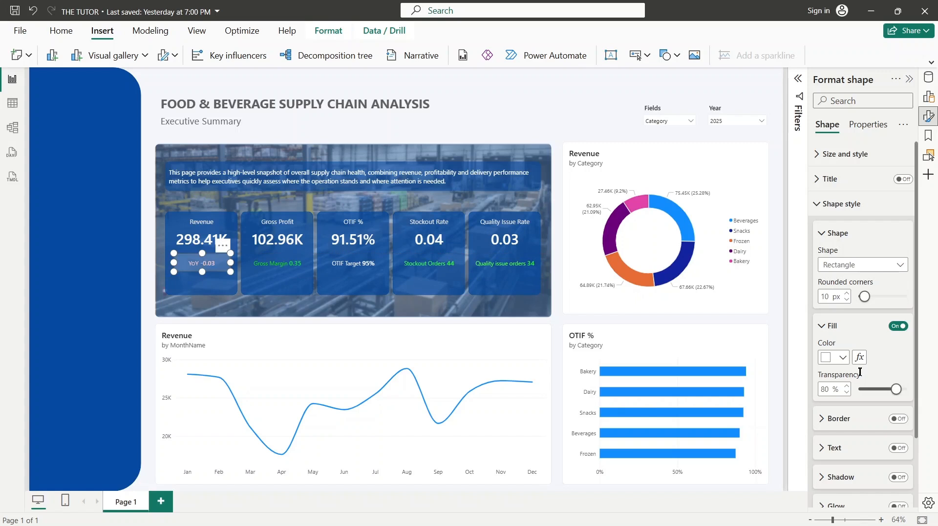
left_click_drag(896, 389, 892, 389)
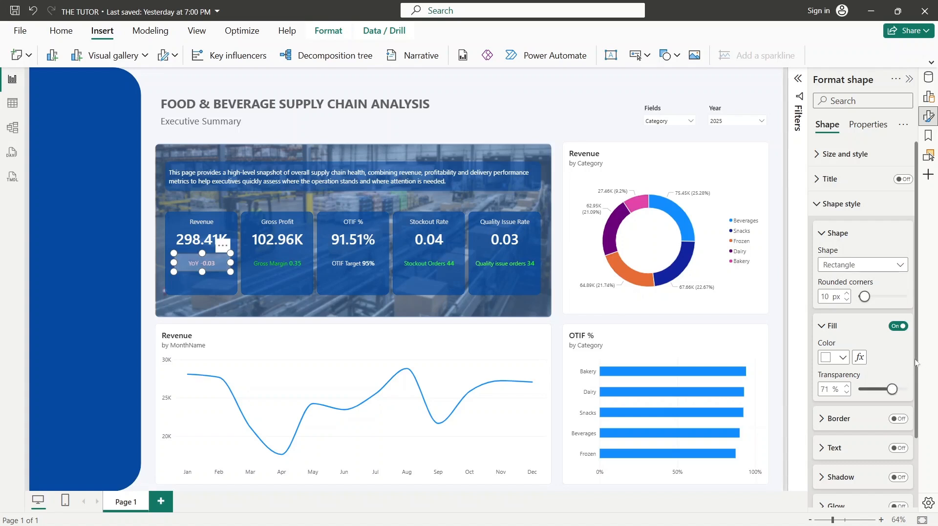
- Duplicate the semi-transparent rectangle several times and move one copy onto the Quality Issue Rate card's reference label
left_click(812, 157)
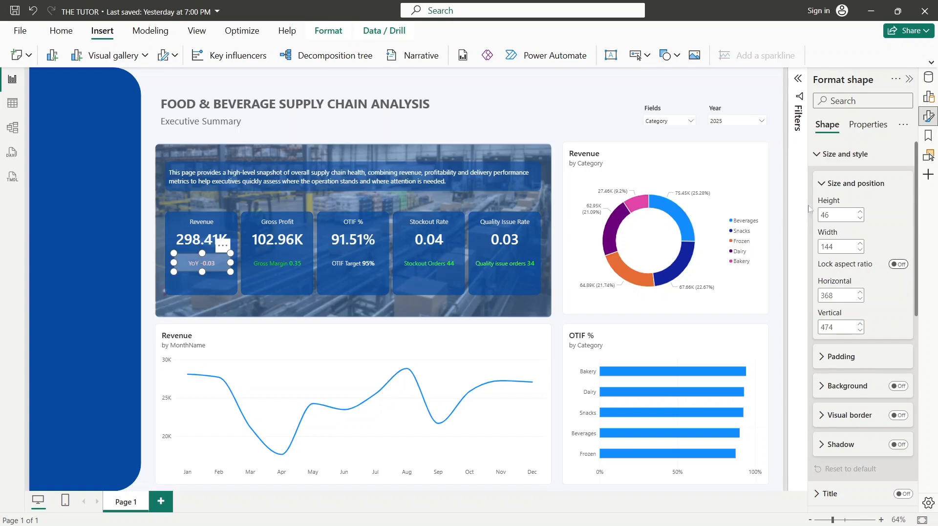
left_click(813, 157)
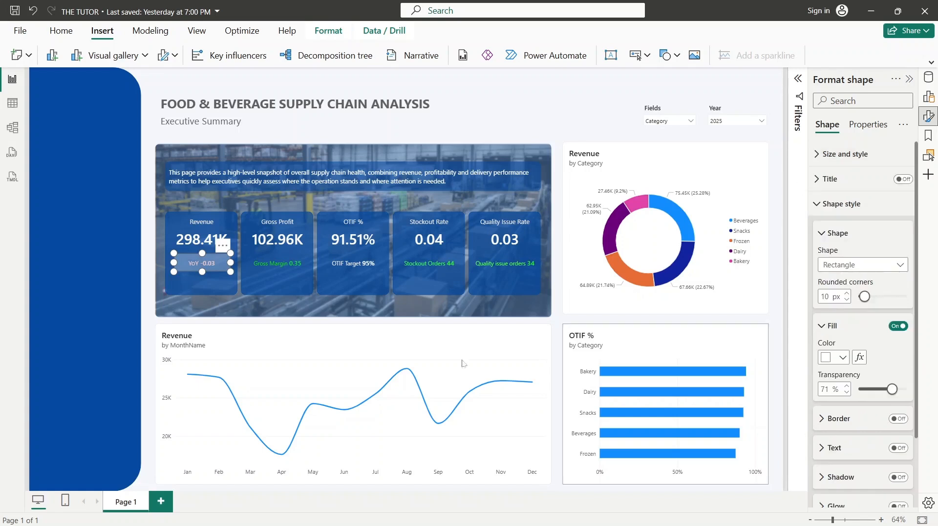
left_click(530, 125)
left_click(221, 266)
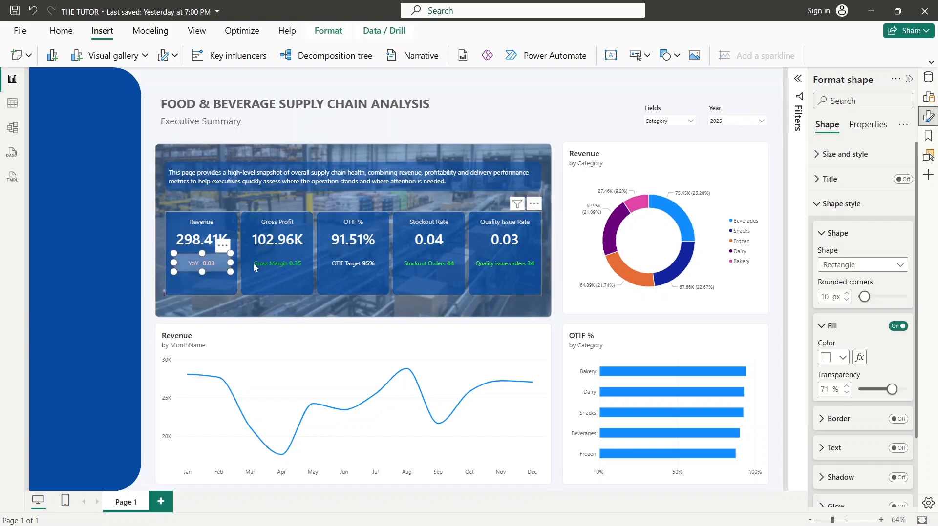
left_click_drag(203, 261, 497, 259)
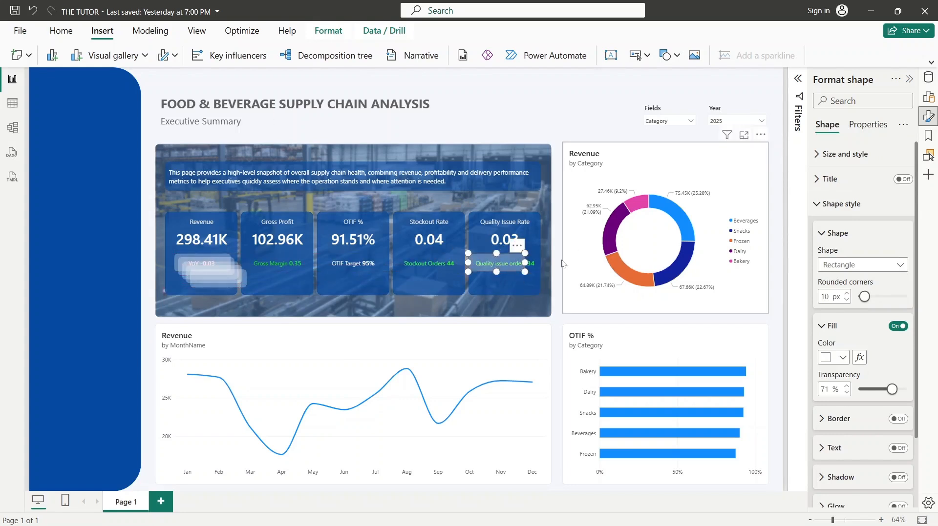
- Widen the copied rectangle so it frames the full Quality issue orders label within its card
left_click(537, 266)
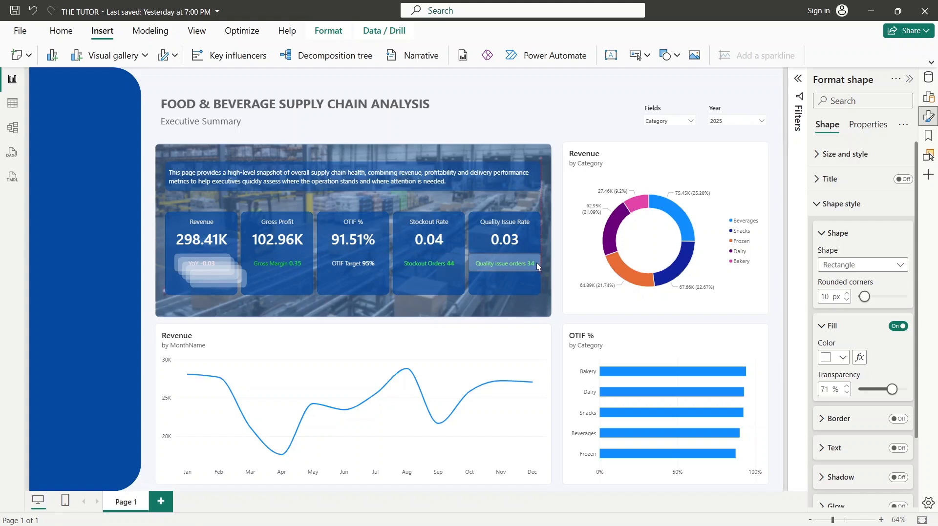
left_click(537, 265)
left_click_drag(466, 262, 472, 263)
left_click_drag(541, 263, 536, 262)
- Set the fill transparency of the Quality Issue Rate card's rectangle to 83%
left_click_drag(892, 389, 895, 390)
left_click(845, 387)
left_click(845, 387)
left_click(846, 387)
left_click(846, 387)
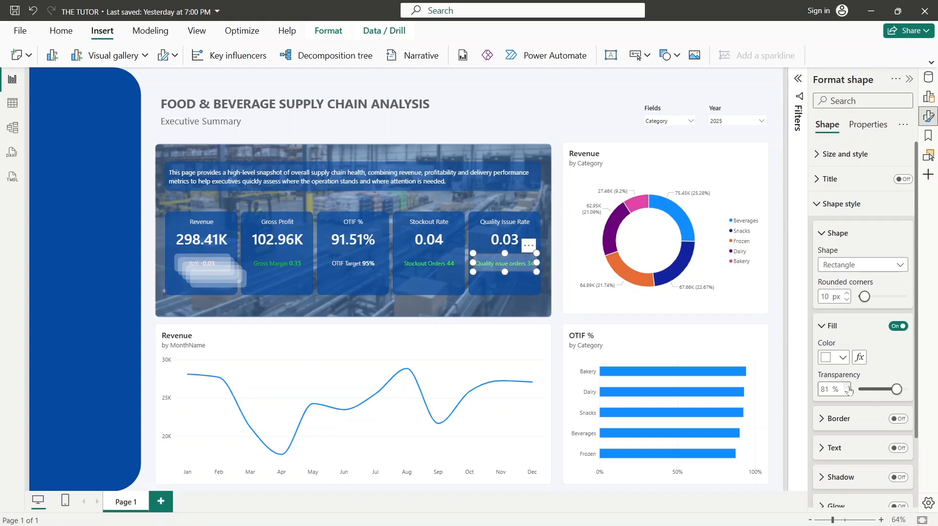
left_click(847, 387)
left_click(847, 387)
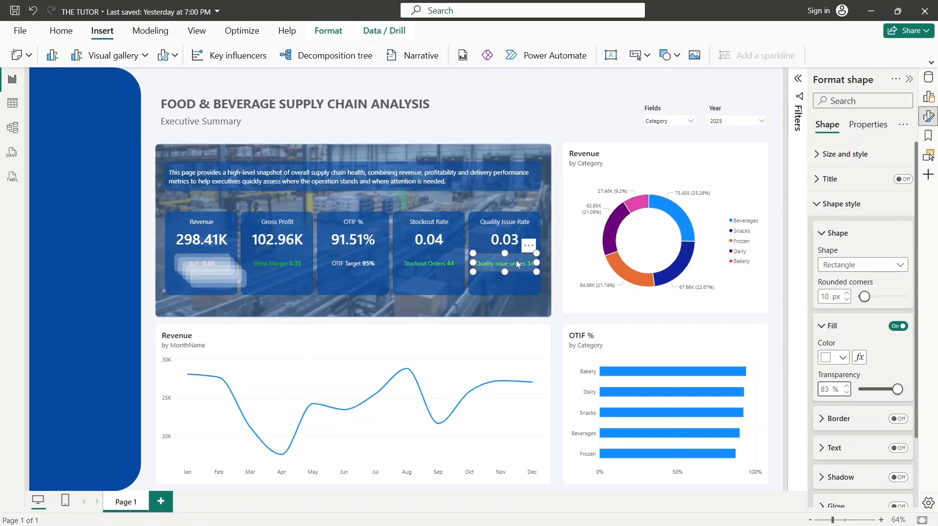
- Place copies of the widened rectangle on the Stockout Rate, OTIF % and Gross Profit labels, and delete the surplus copies stacked over the Revenue card
left_click_drag(516, 260, 359, 268)
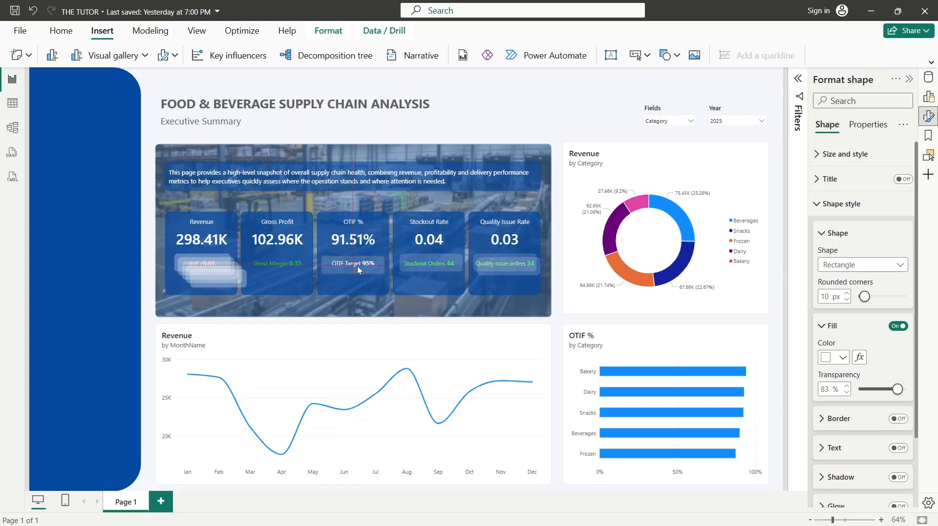
left_click_drag(498, 263, 274, 262)
left_click(221, 278)
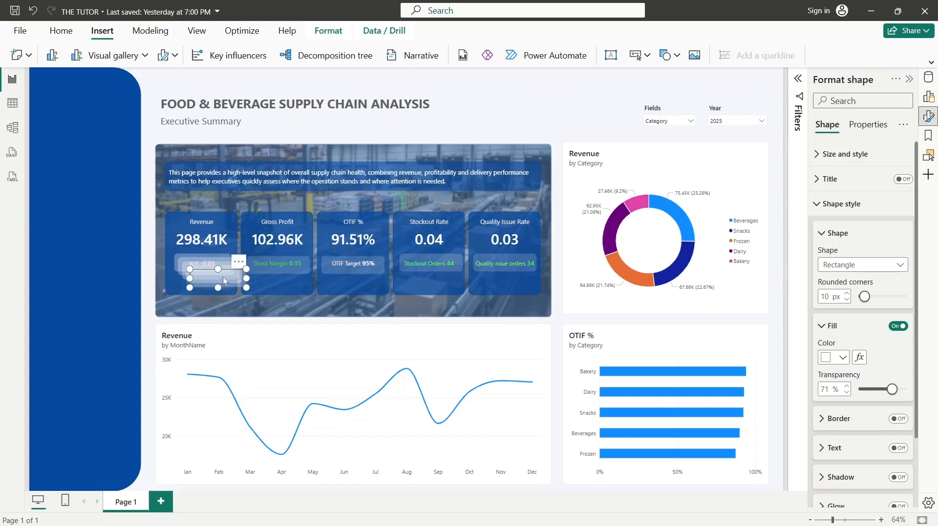
left_click(228, 277)
left_click(221, 269)
left_click(220, 265)
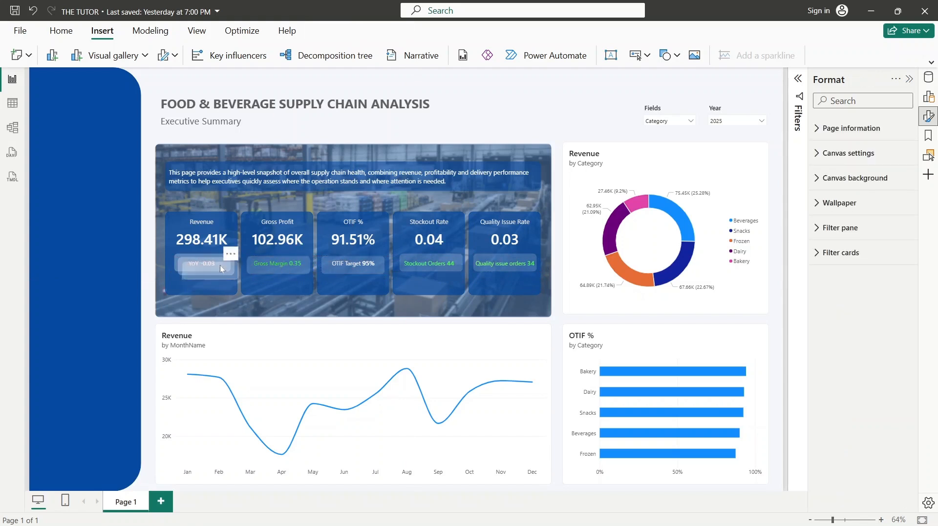
left_click(215, 259)
left_click(211, 262)
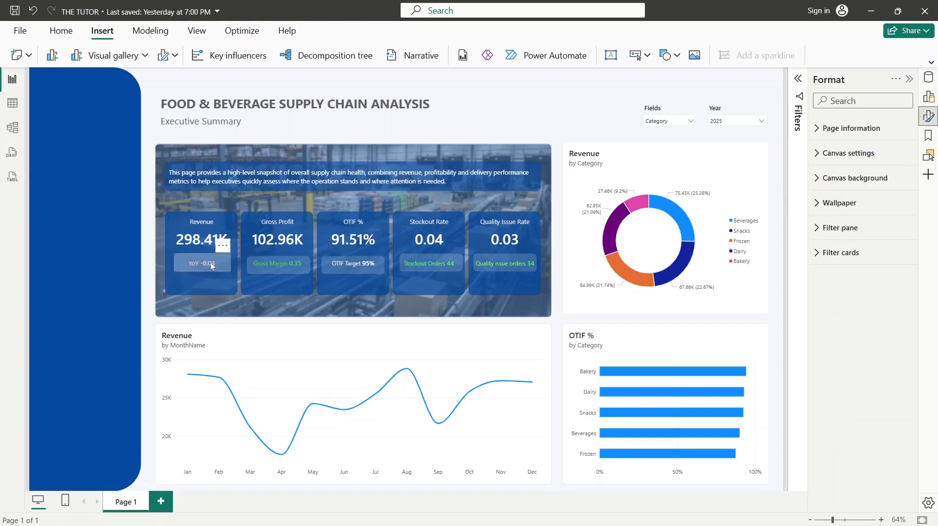
- Set the fill transparency of the rectangle on the Revenue card's YoY label to 80%
left_click(210, 260)
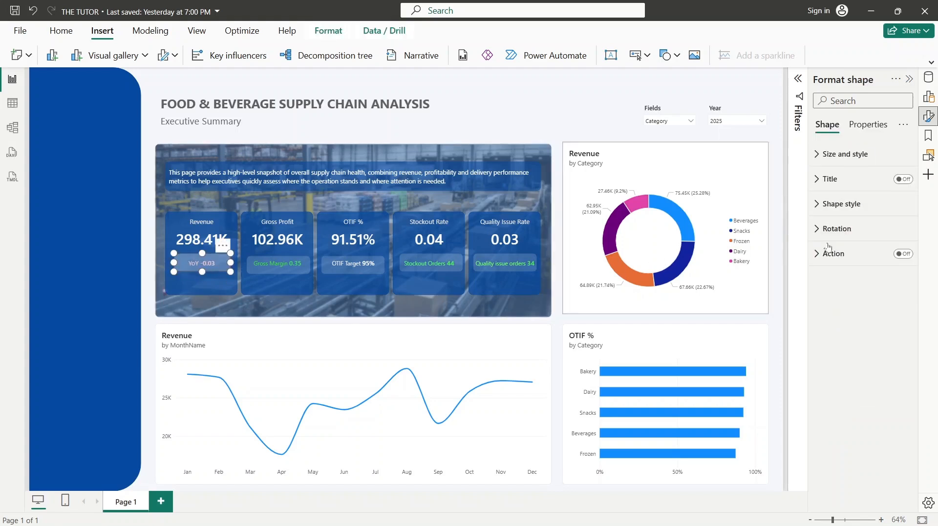
left_click(824, 204)
left_click(850, 325)
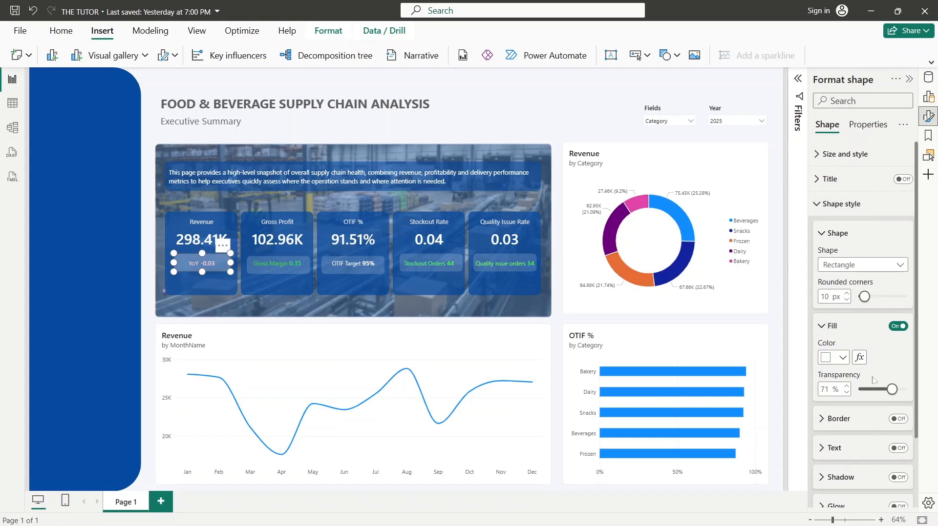
left_click(846, 386)
left_click(847, 386)
left_click(846, 386)
left_click(847, 386)
left_click(847, 386)
left_click(847, 386)
left_click(847, 387)
left_click(847, 386)
left_click(540, 109)
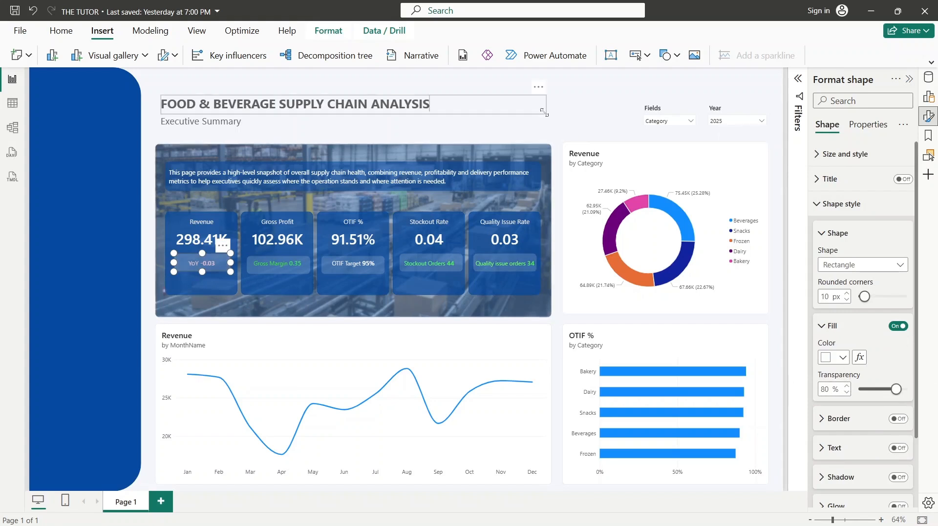
- Select the five label rectangles across the KPI cards and align them to their bottom edges
left_click(195, 270)
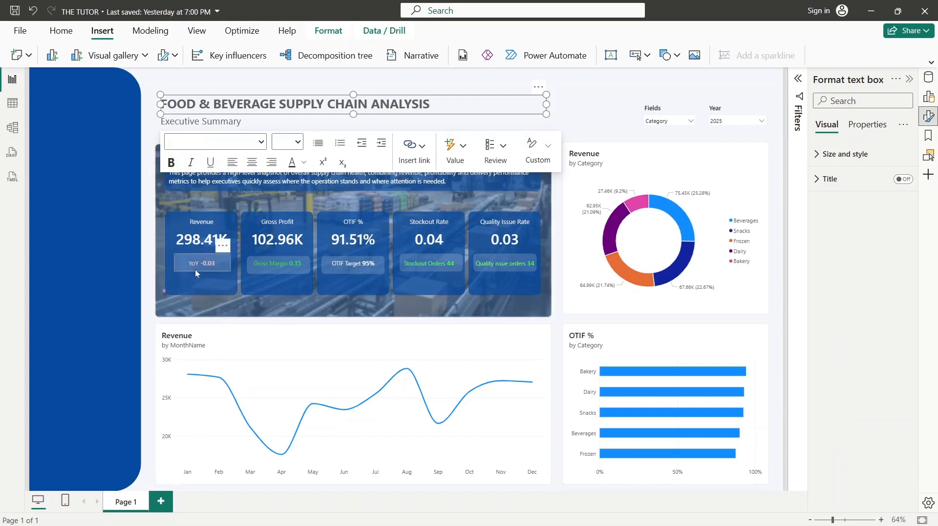
left_click(274, 264, "ctrl")
left_click(351, 264, "ctrl")
left_click(429, 264, "ctrl")
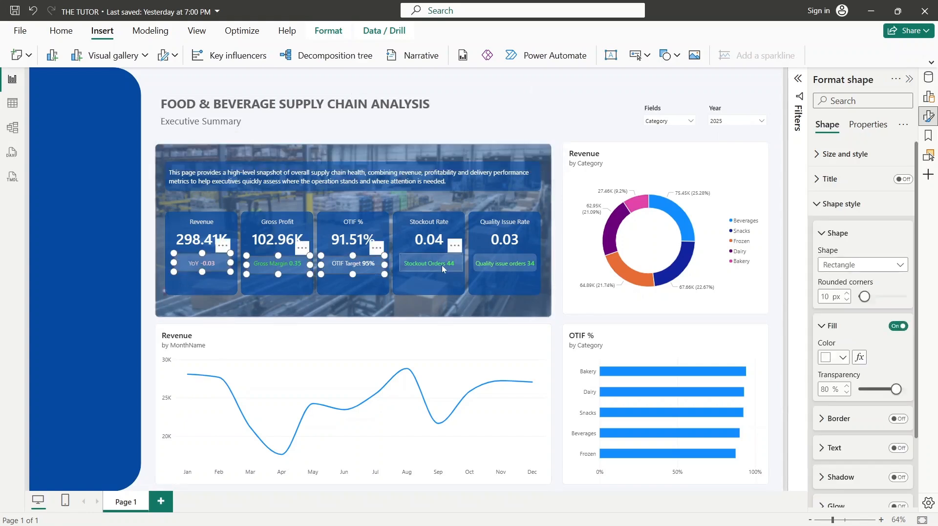
left_click(478, 263, "ctrl")
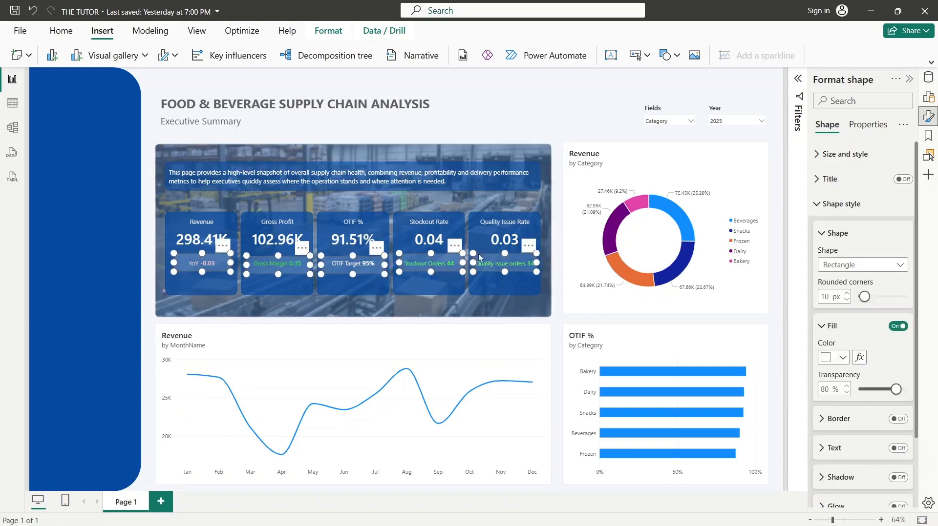
left_click(328, 31)
left_click(590, 56)
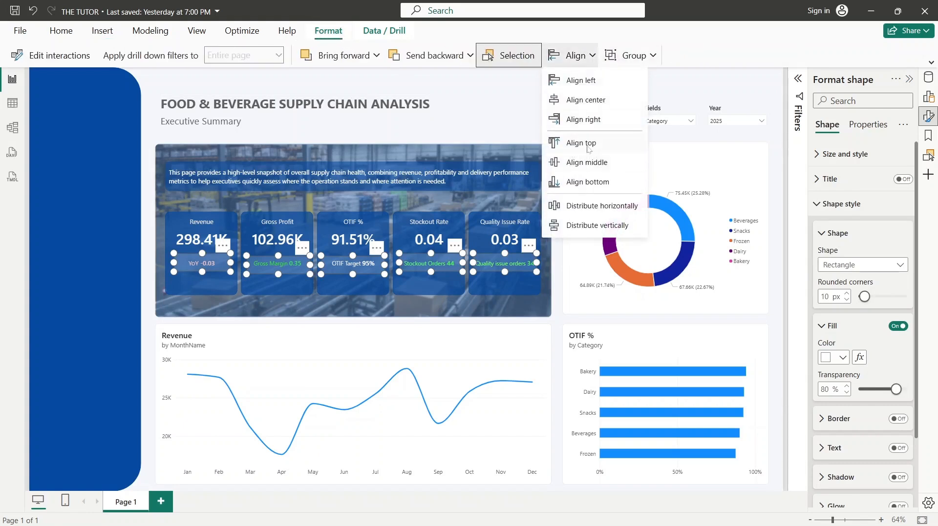
left_click(582, 182)
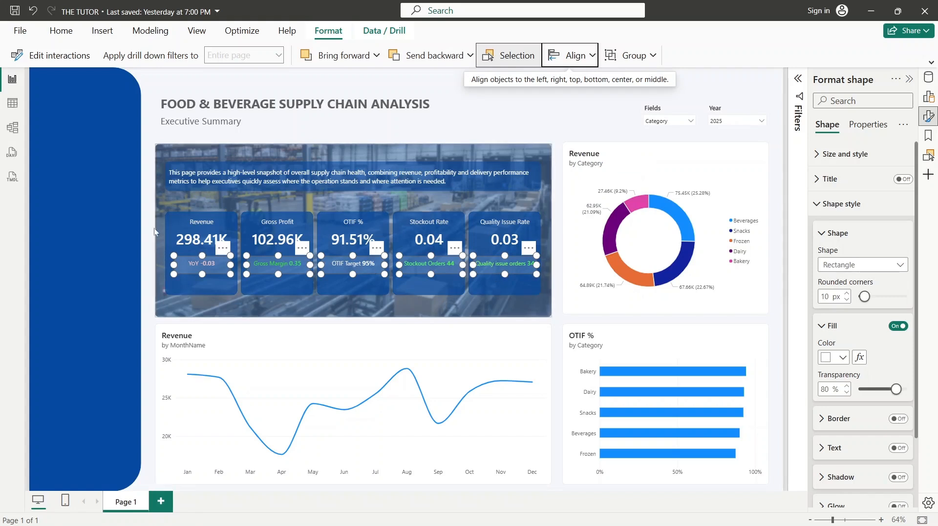
left_click(550, 132)
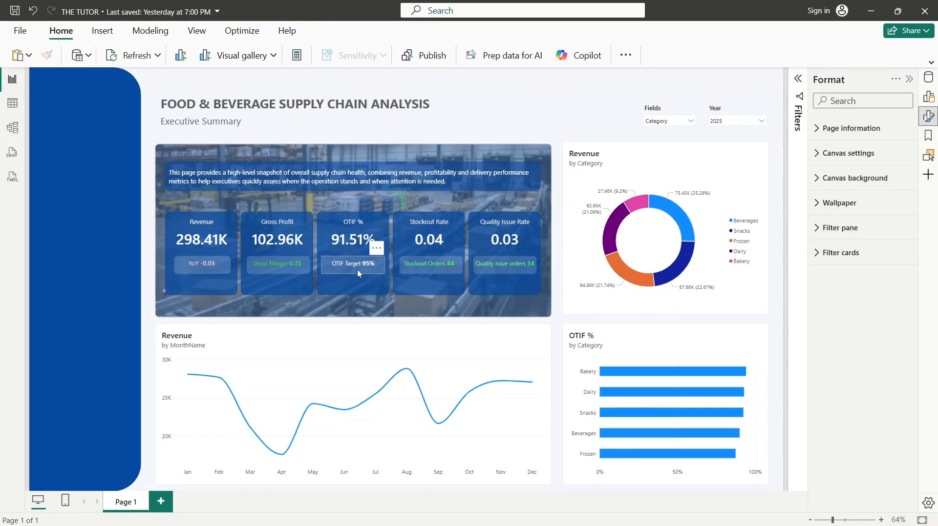
- Set the height of all five label rectangles to 38
left_click(193, 263)
left_click(256, 268, "ctrl")
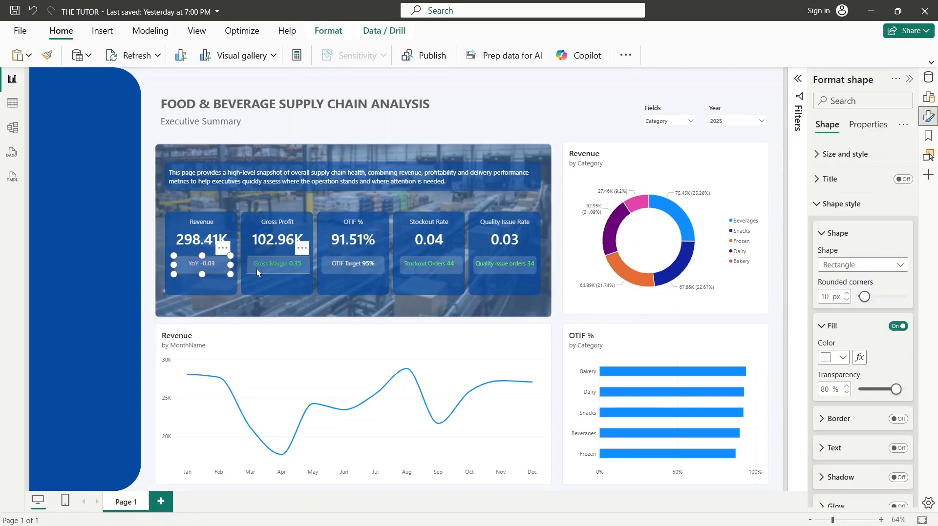
left_click(340, 267, "ctrl")
left_click(430, 268, "ctrl")
left_click(505, 265, "ctrl")
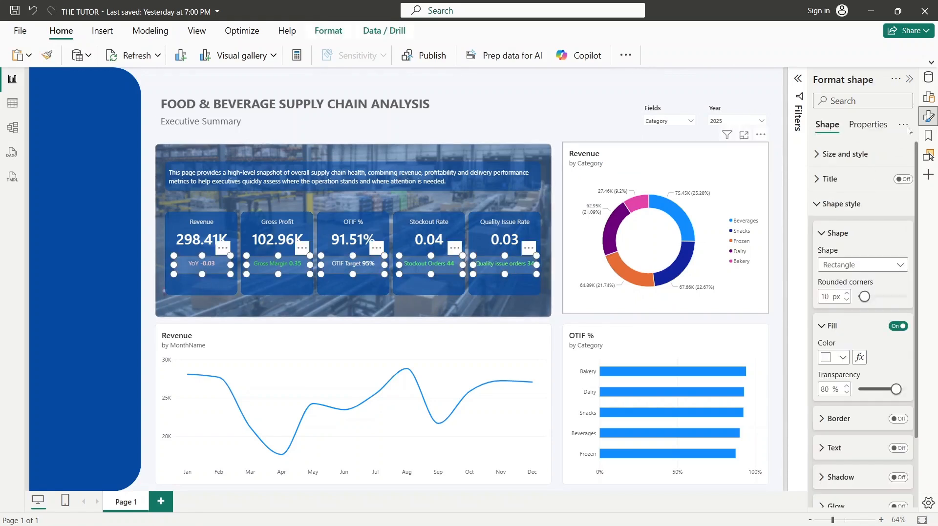
left_click(844, 154)
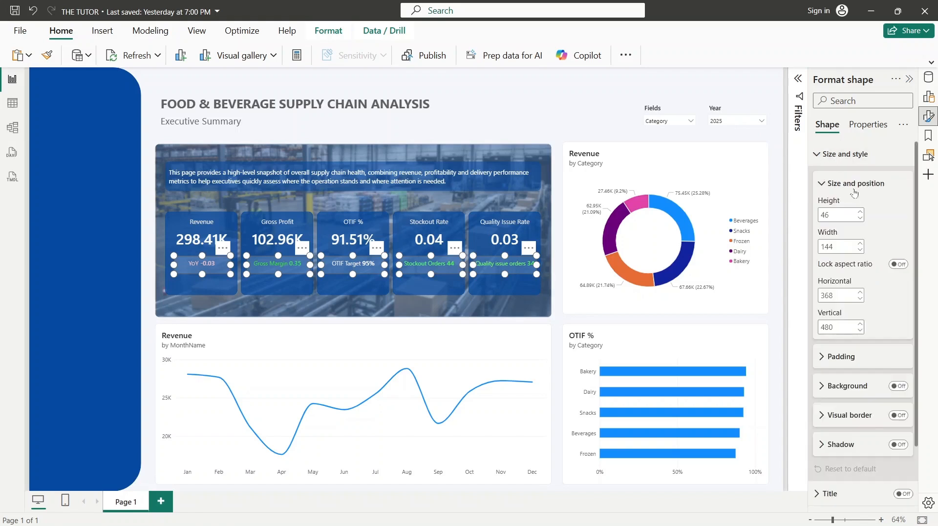
left_click(861, 213)
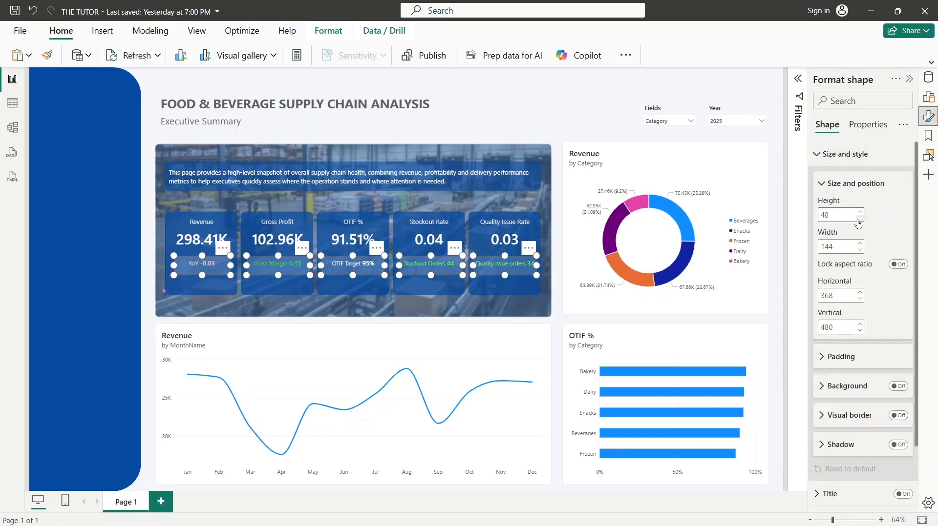
left_click(860, 219)
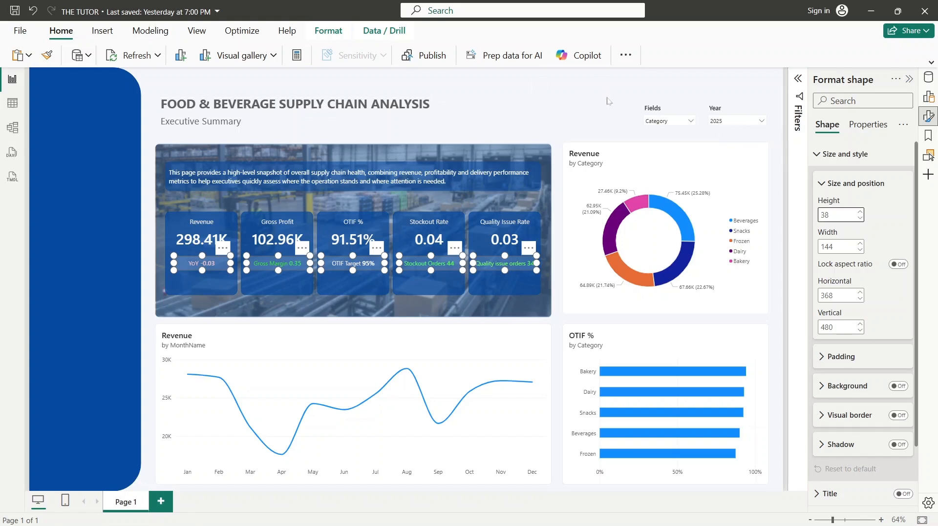
left_click(627, 131)
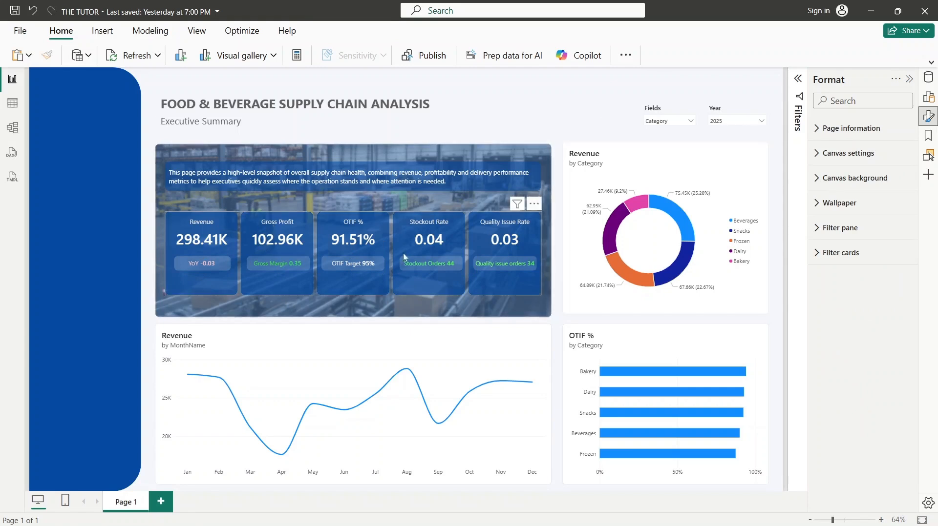
- Open the card padding settings of the KPI card visual with all cards targeted
left_click(405, 227)
left_click(808, 153)
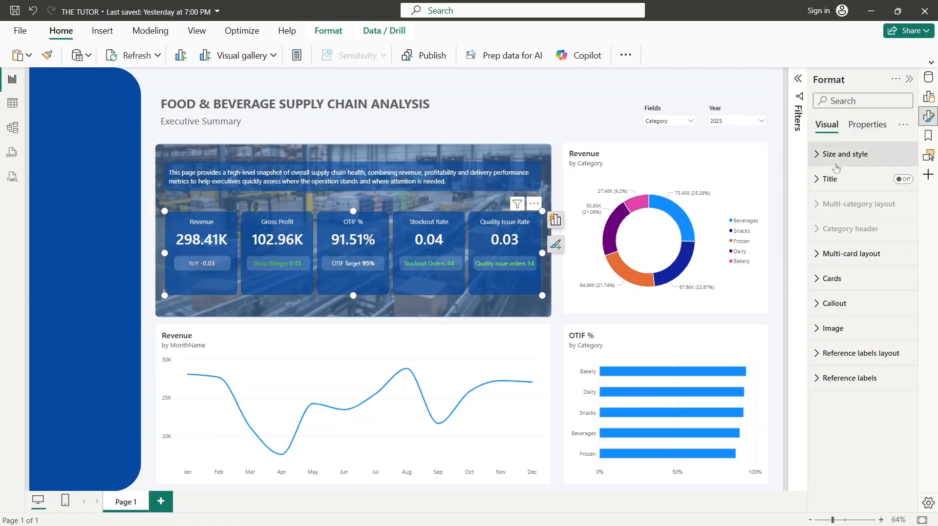
left_click(907, 275)
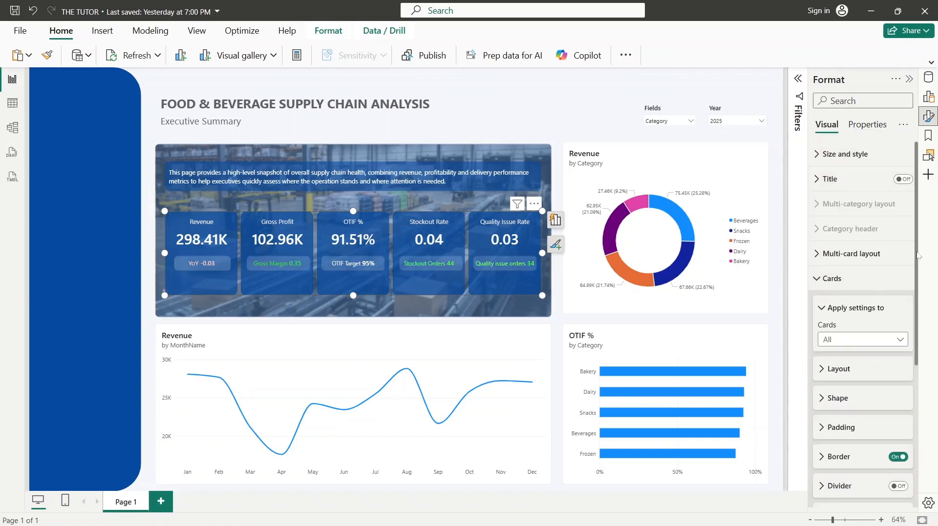
scroll(867, 212, "down", 4)
left_click(869, 198)
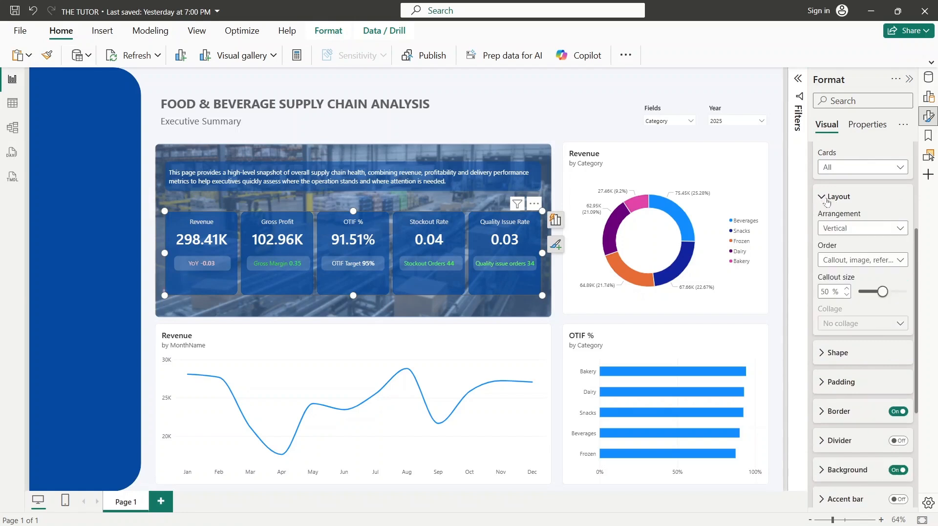
left_click_drag(917, 264, 919, 287)
scroll(854, 238, "down", 3)
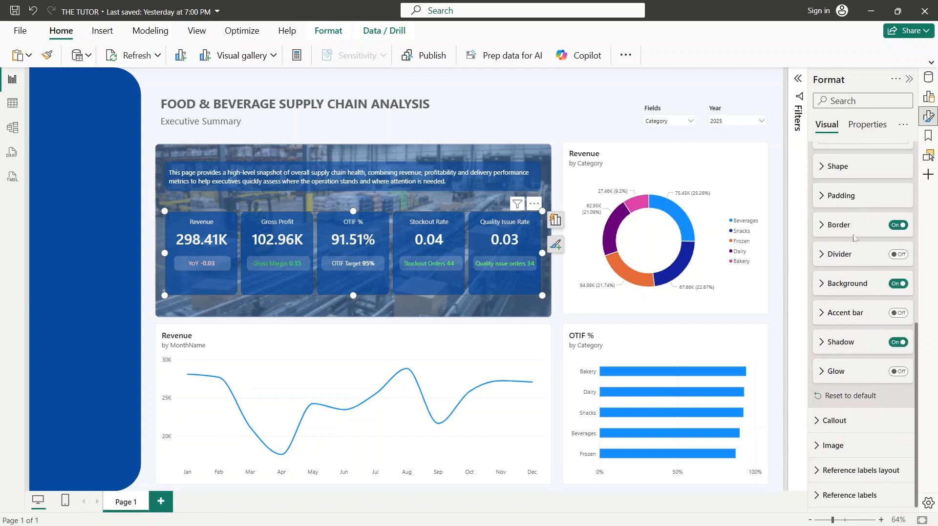
left_click(828, 197)
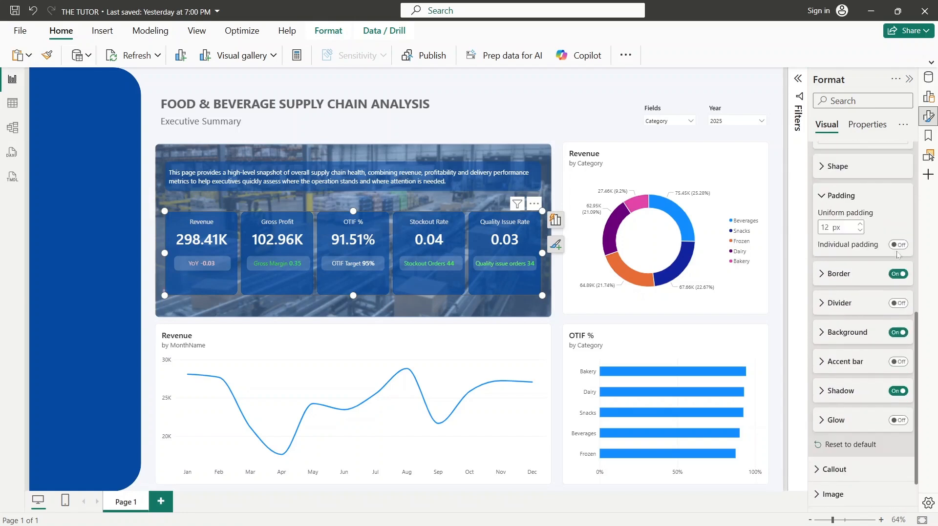
- Try a uniform padding of 5 px on all KPI cards
double_click(825, 228)
key("BackSpace")
left_click(870, 202)
left_click(858, 193)
type("5")
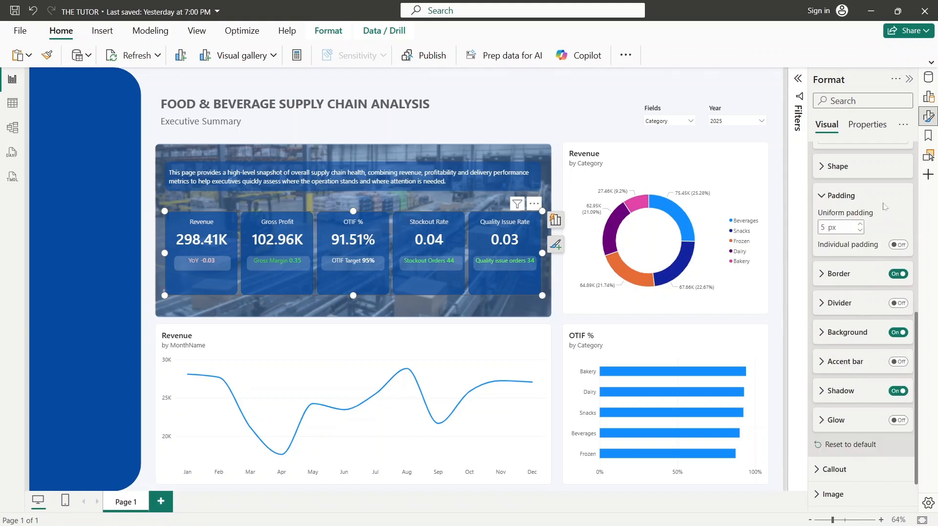
- Set the uniform padding of all KPI cards to 10 px
double_click(824, 228)
type("10")
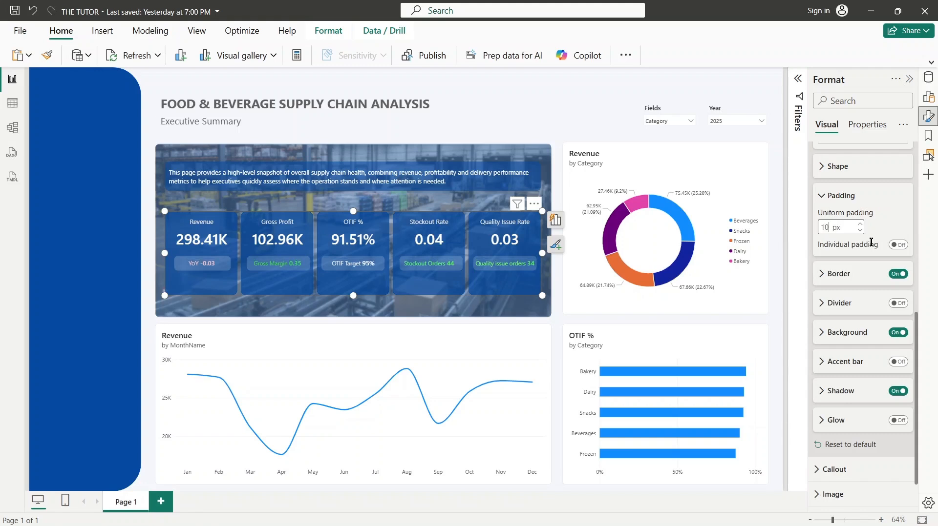
left_click(900, 222)
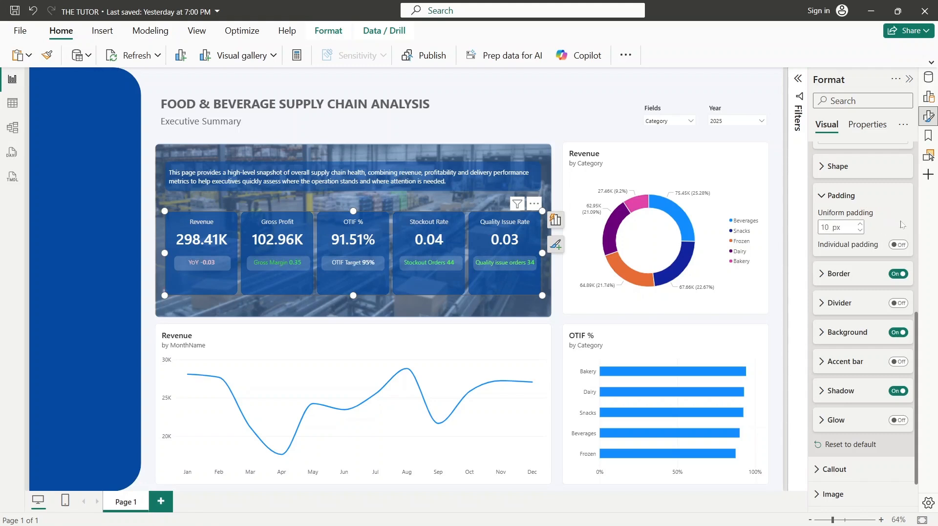
scroll(916, 324, "down", 2)
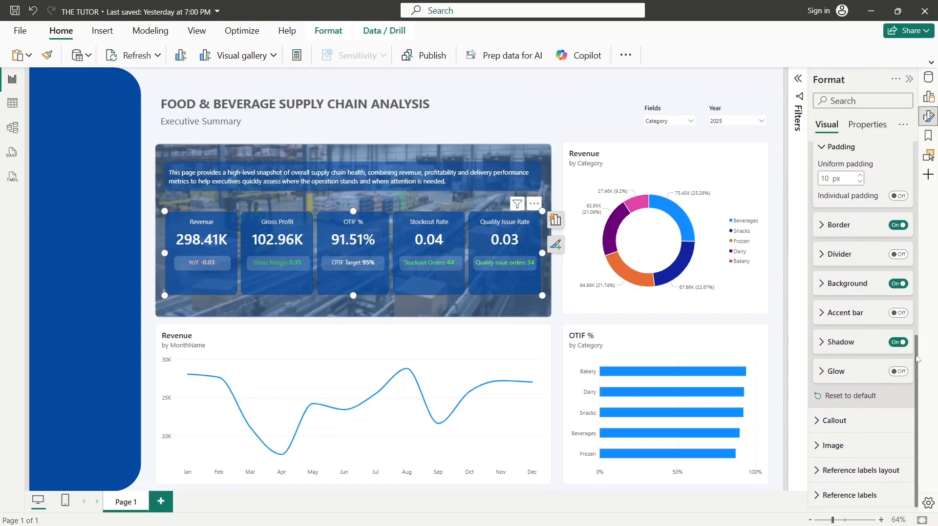
- Enable individual callout padding for all KPI cards and set its top padding to 20 px
left_click(862, 423)
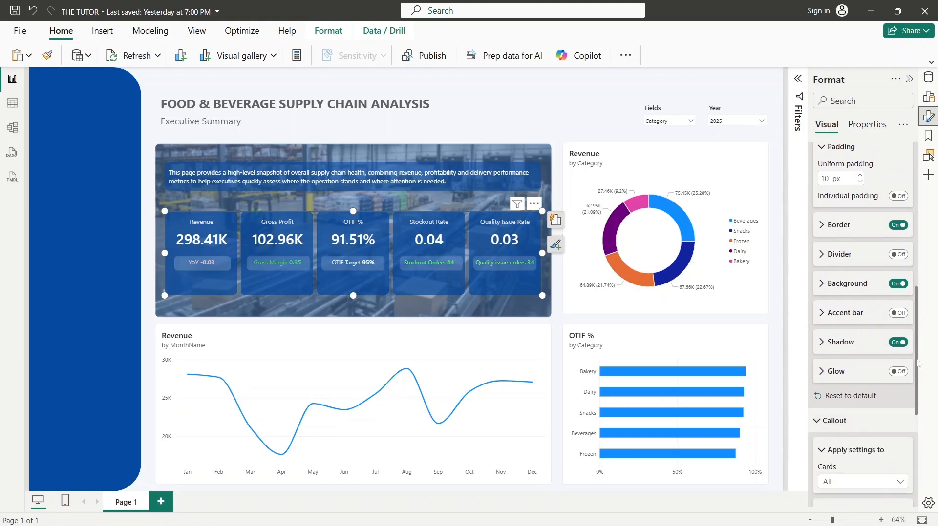
scroll(918, 363, "down", 5)
left_click(818, 286)
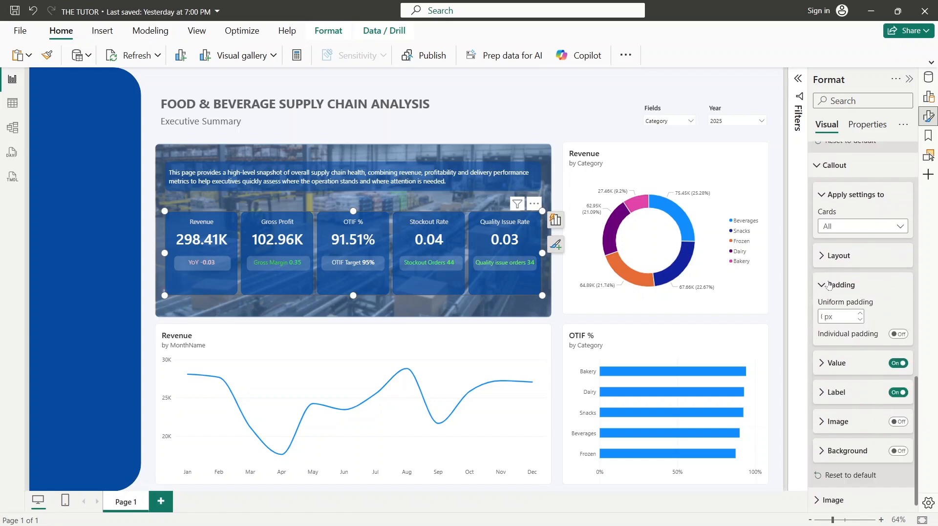
left_click(897, 335)
left_click(897, 336)
left_click(896, 336)
left_click(862, 352)
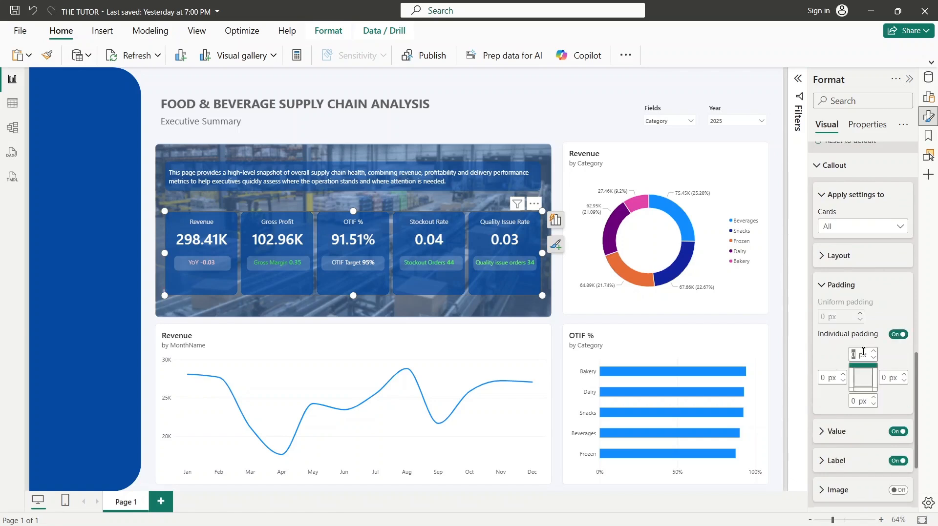
type("10")
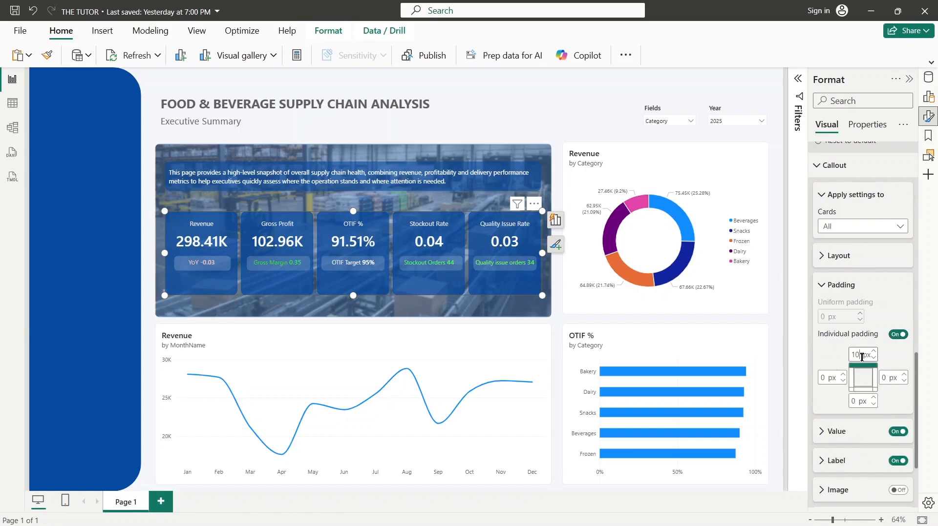
double_click(860, 357)
type("20")
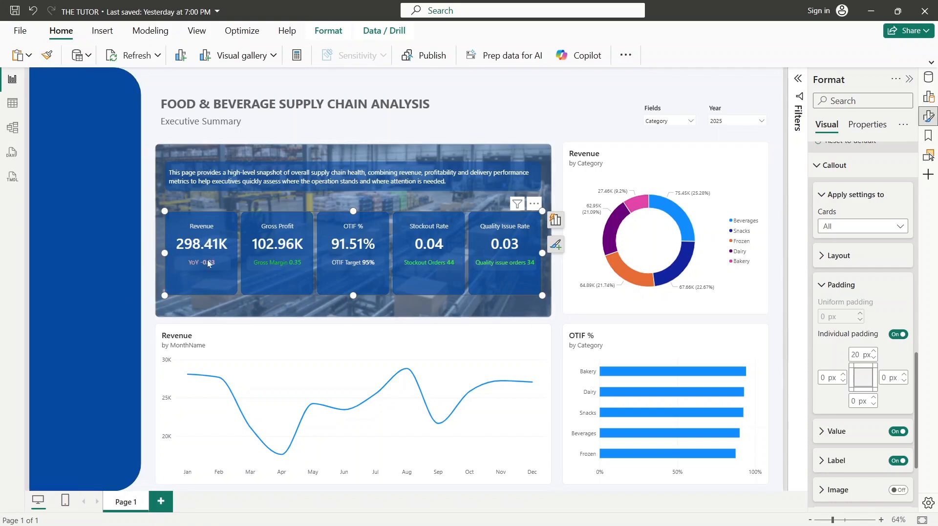
left_click(527, 96)
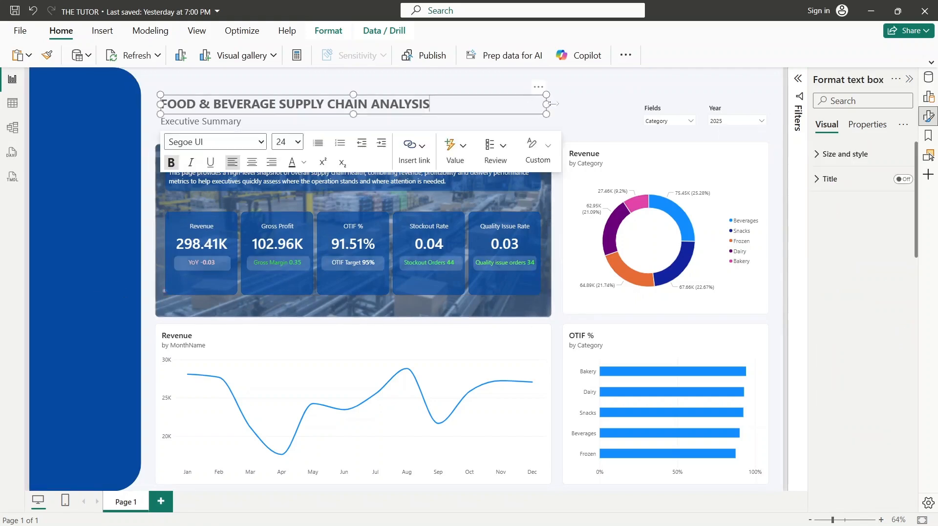
left_click(580, 110)
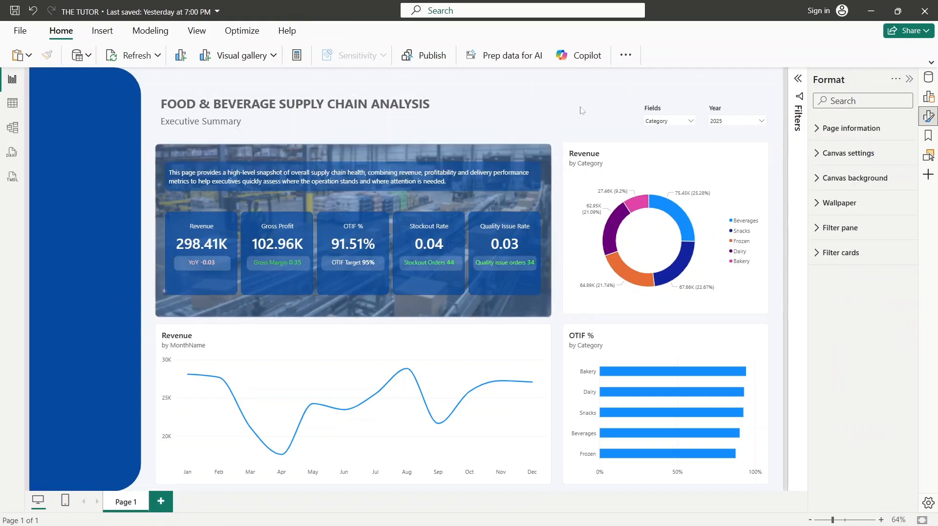
- Group the five semi-transparent rectangles behind the KPI cards' reference labels
left_click(499, 268)
left_click(449, 268, "ctrl")
left_click(379, 269, "ctrl")
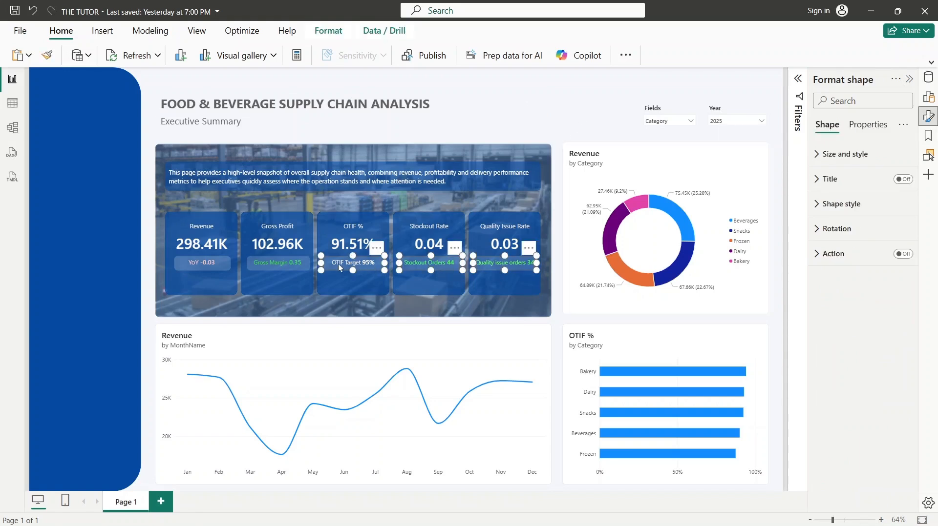
left_click(295, 263, "ctrl")
left_click(218, 268, "ctrl")
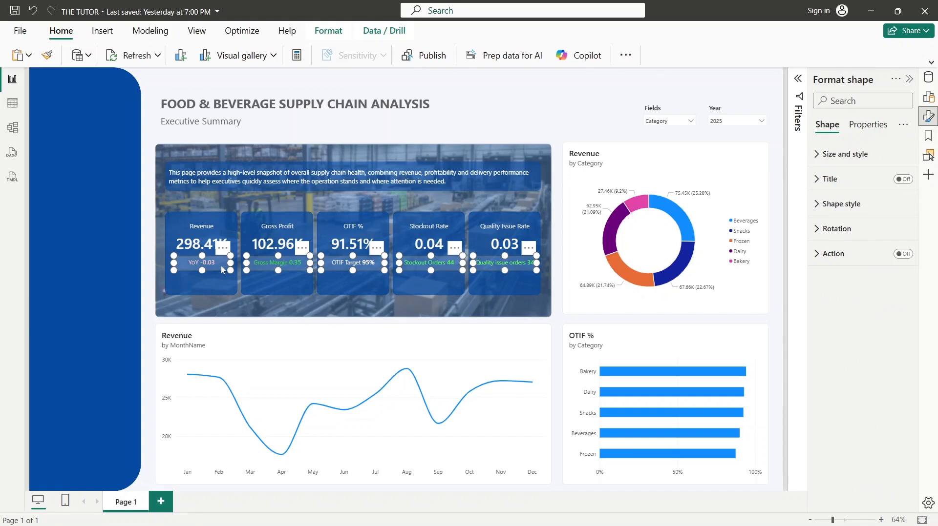
left_click(222, 247)
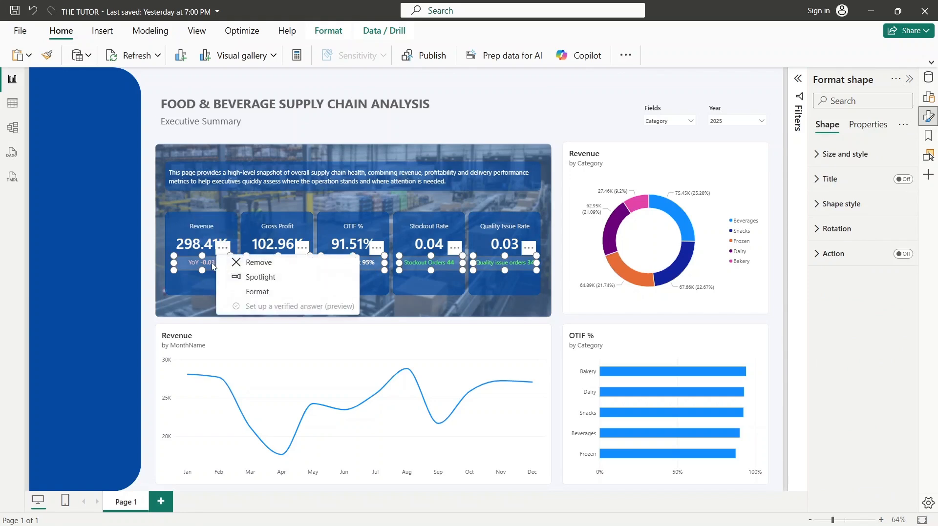
right_click(212, 266)
mouse_move(274, 272)
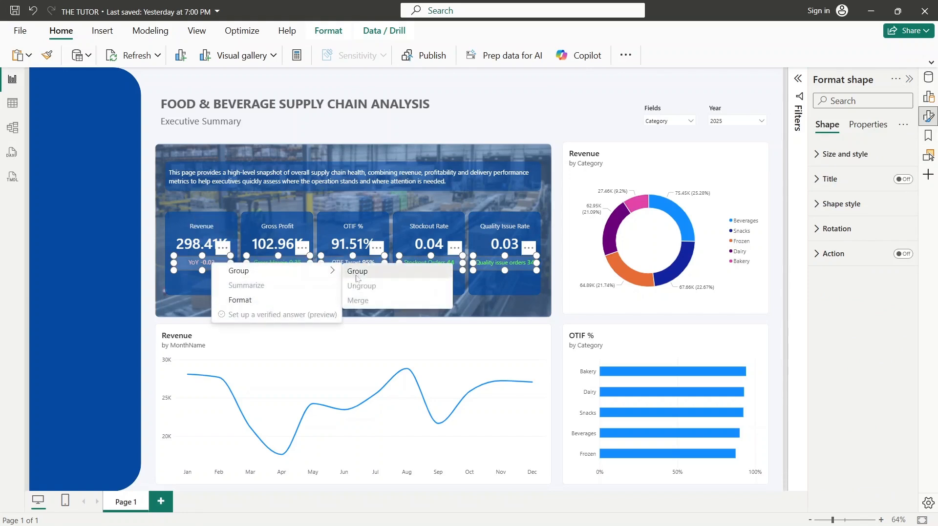
left_click(357, 273)
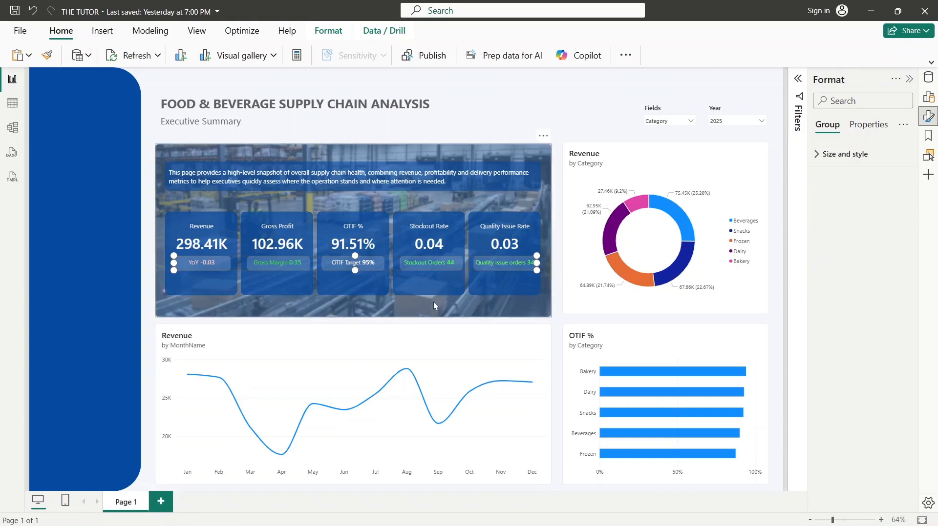
left_click(583, 101)
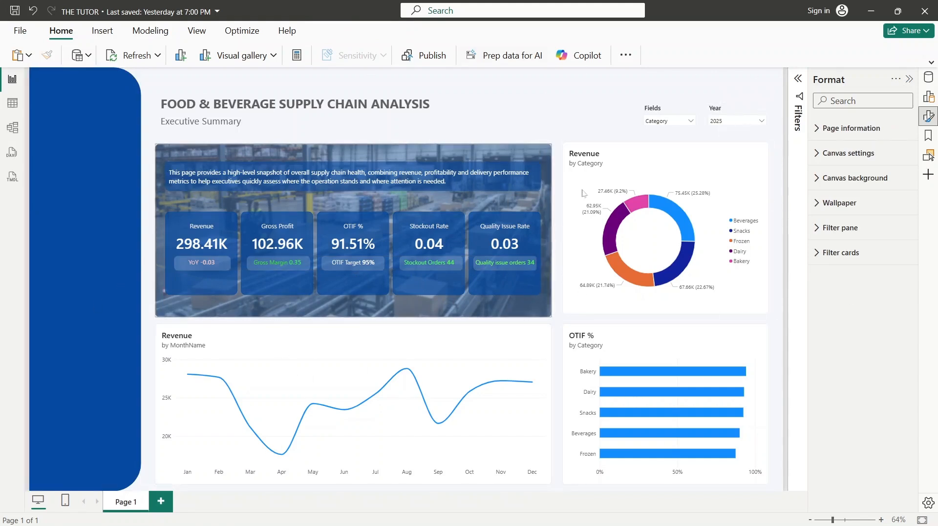
left_click(673, 164)
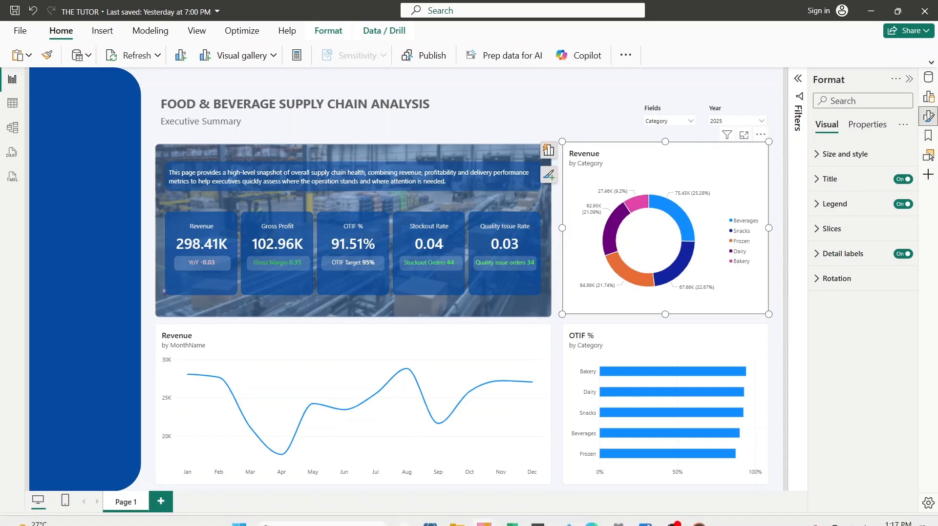
left_click(564, 118)
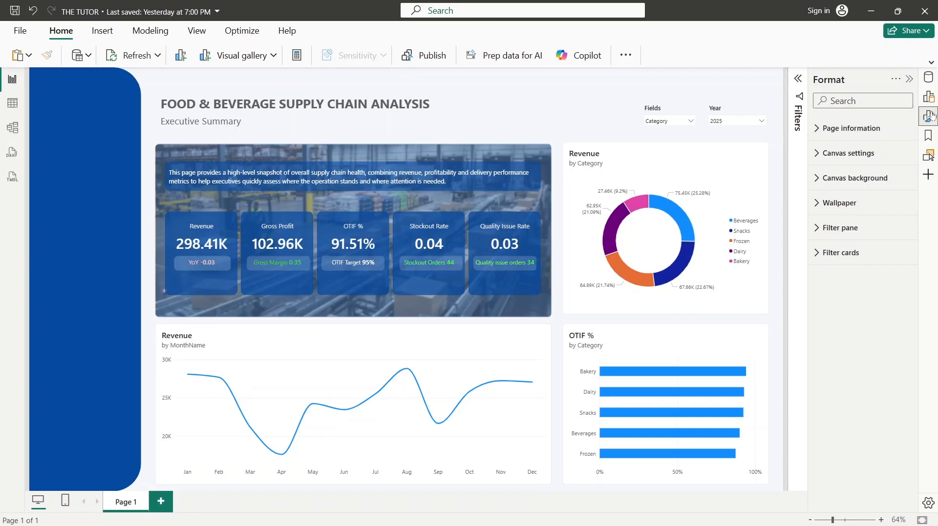
- Format the Stockout Rate measure in the PowerBI_Measures table as a percentage
left_click(928, 96)
left_click(928, 77)
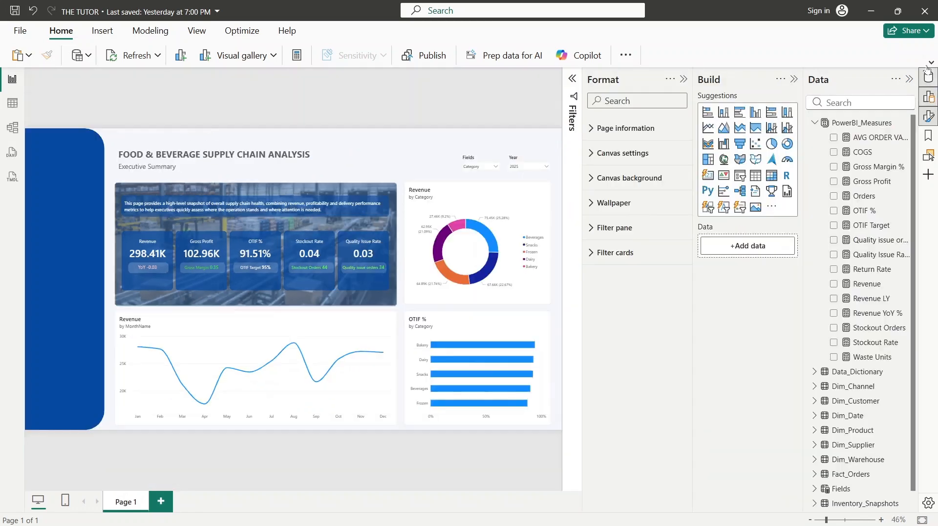
left_click(928, 116)
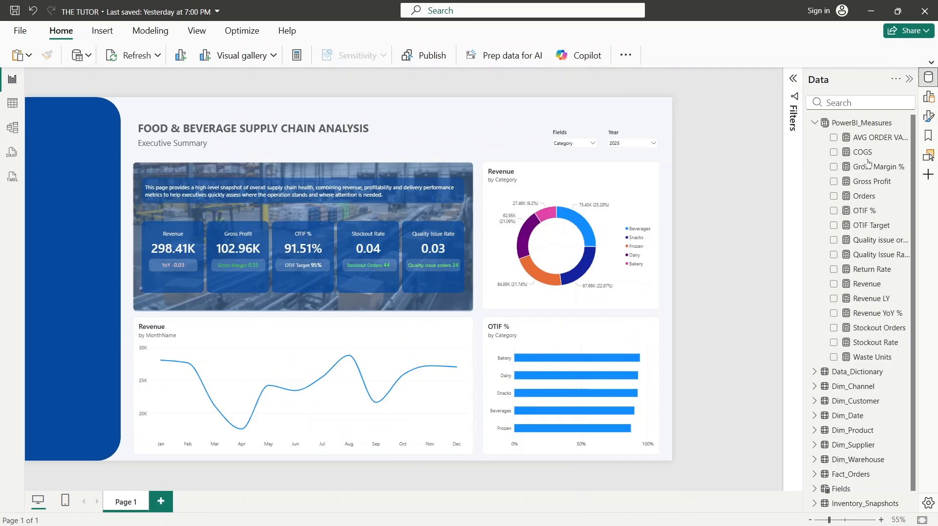
left_click(794, 79)
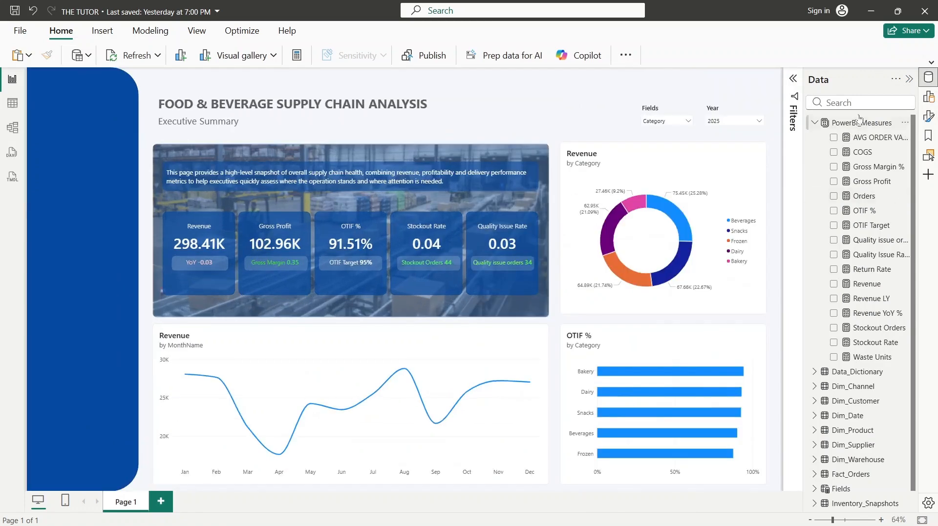
left_click(875, 342)
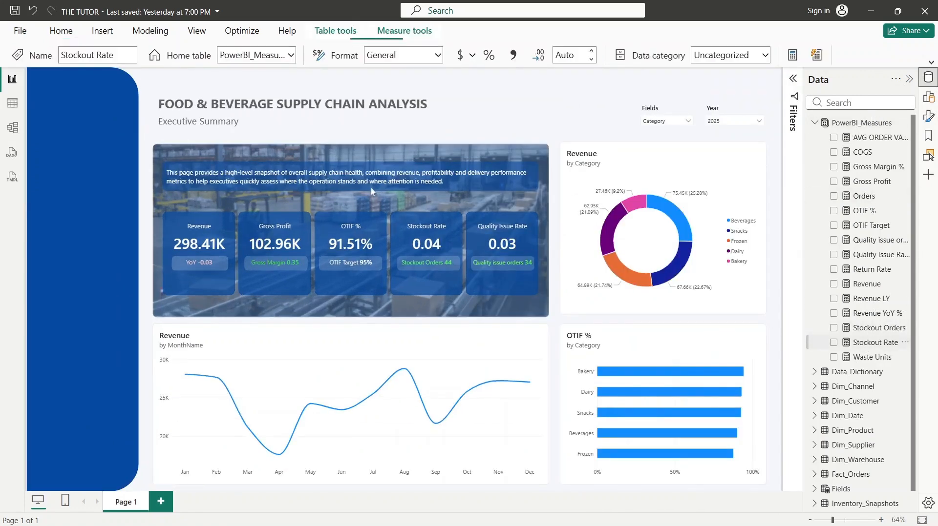
left_click(491, 57)
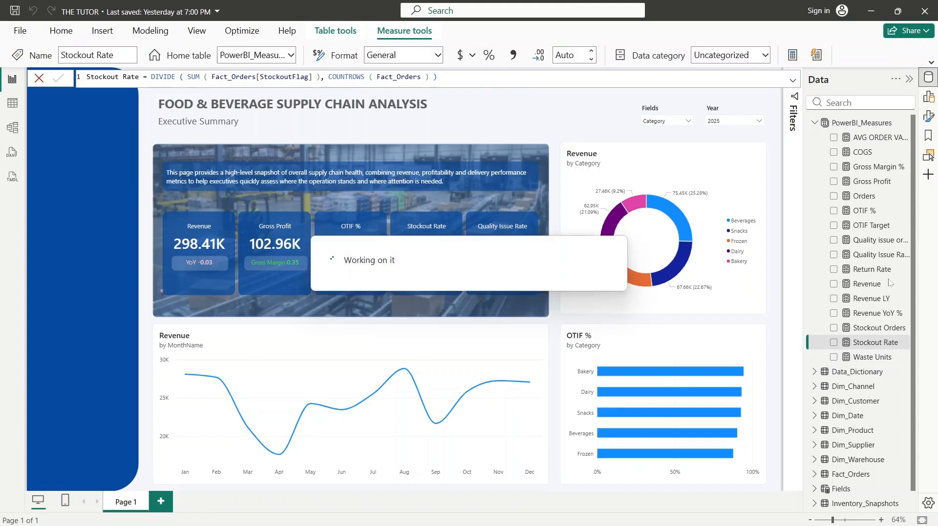
- Format the Quality Issue Rate measure as a percentage and close the formula editor
left_click(877, 255)
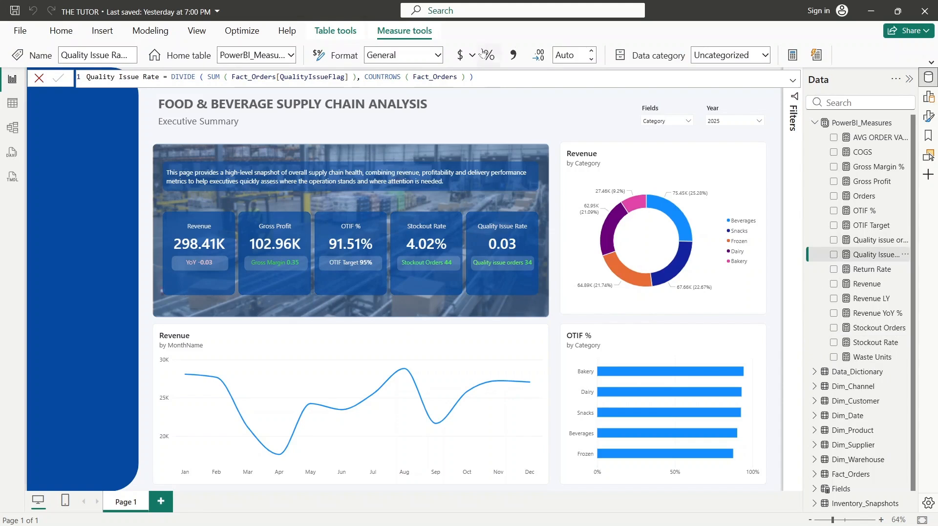
left_click(908, 80)
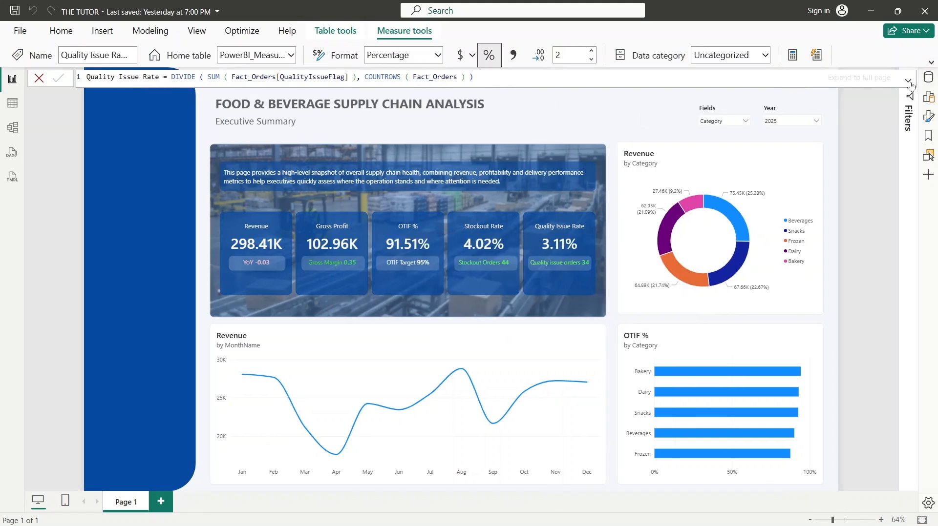
left_click(39, 78)
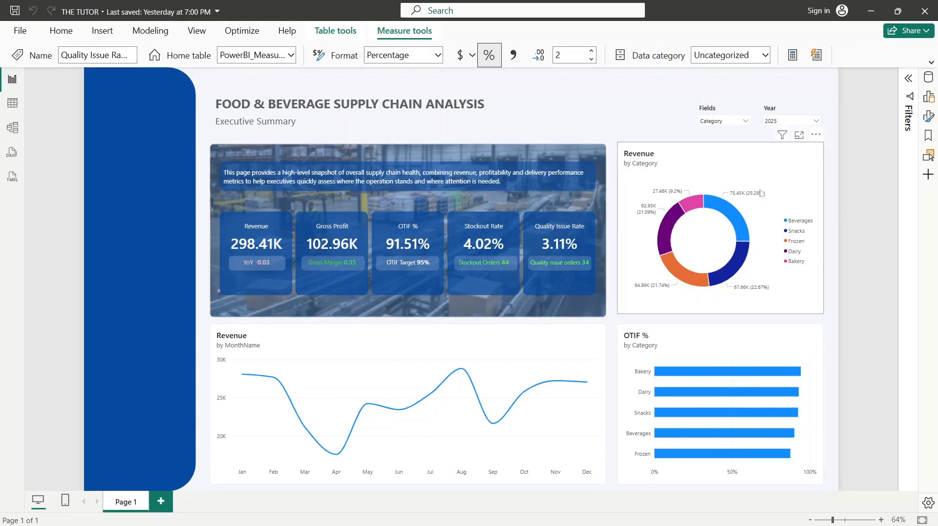
- Open the slice color settings of the Revenue by Category donut chart and target the Beverages series
left_click(719, 169)
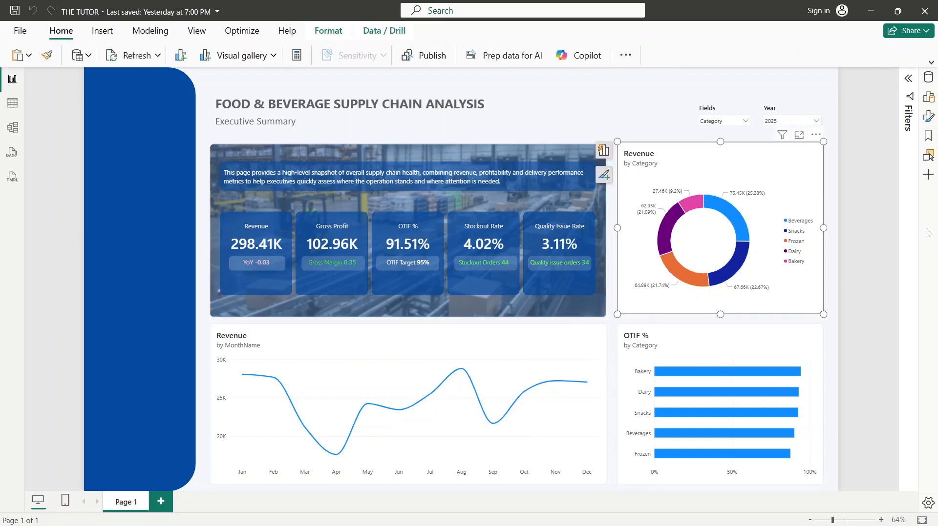
left_click(928, 116)
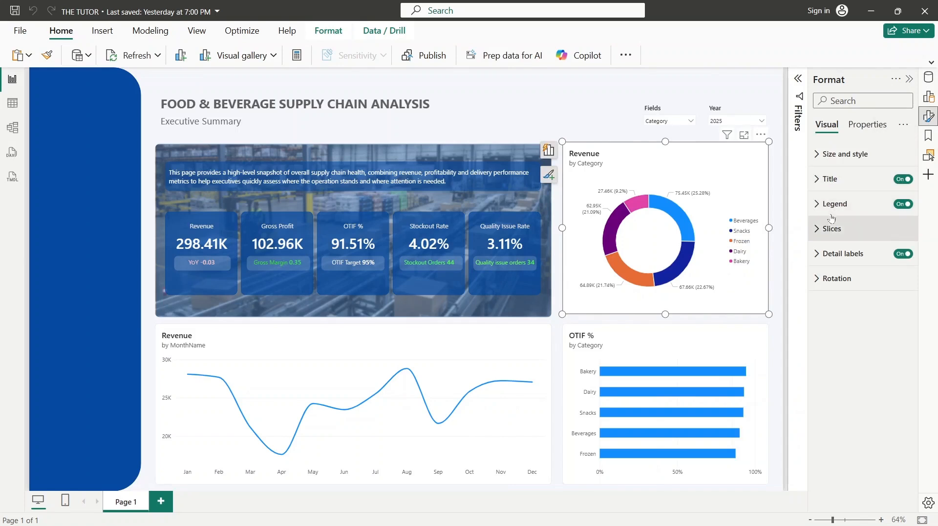
left_click(826, 211)
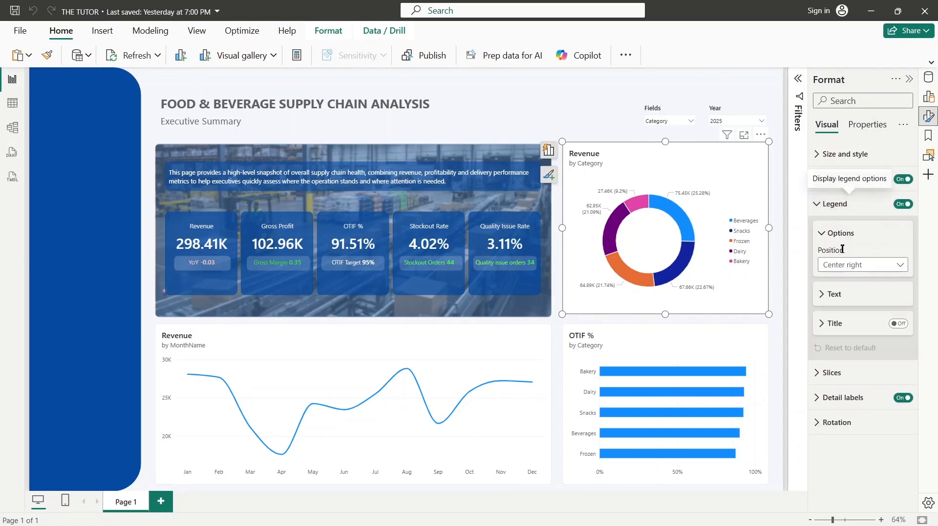
left_click(828, 205)
left_click(827, 230)
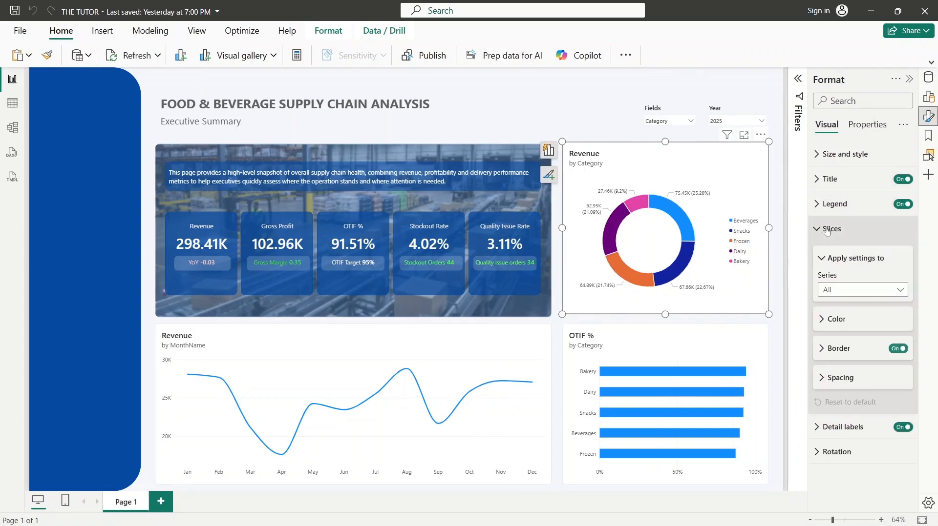
left_click(830, 323)
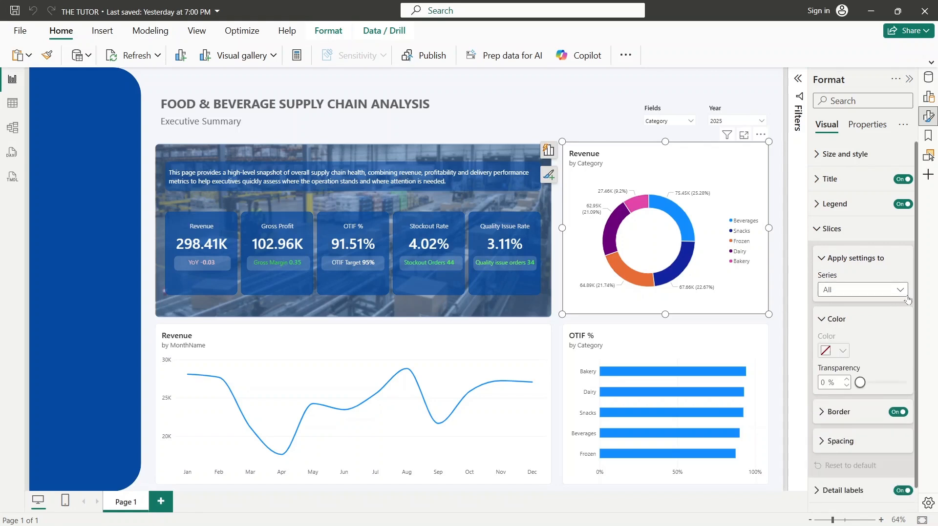
scroll(907, 300, "down", 1)
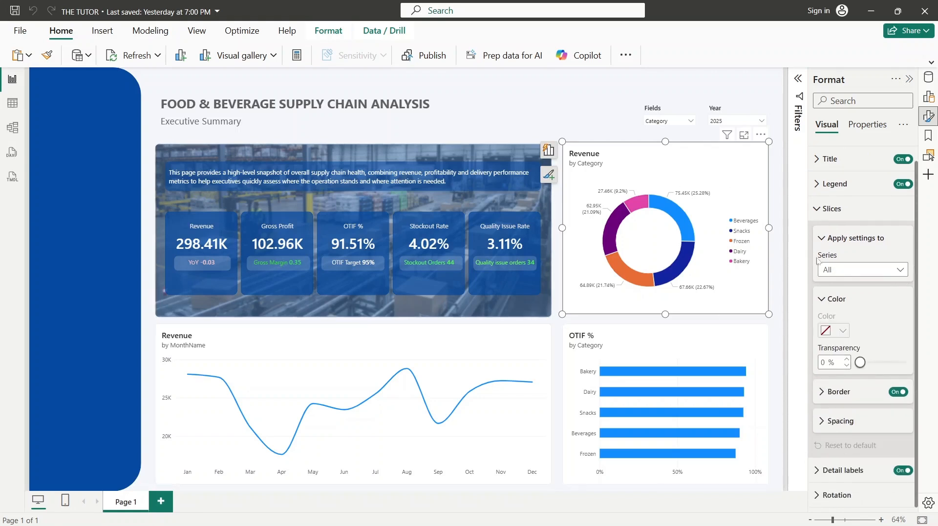
left_click(840, 270)
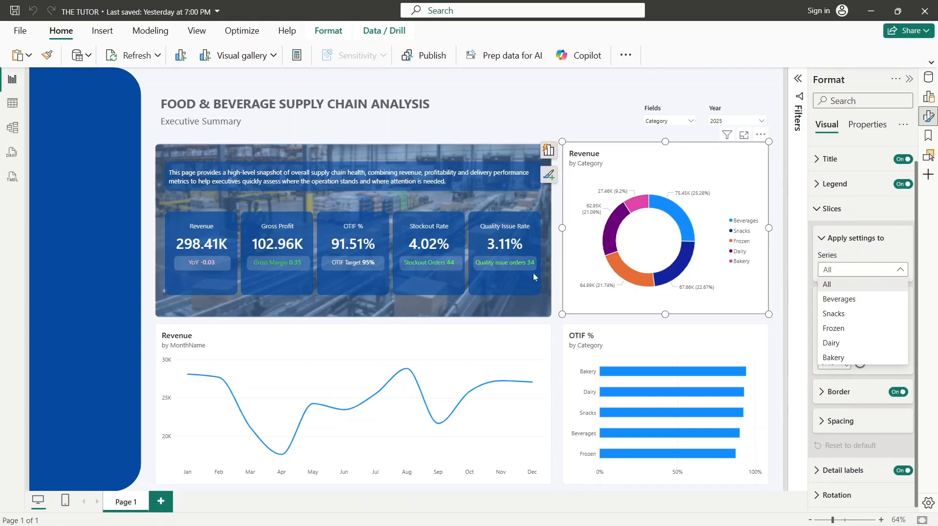
left_click(838, 300)
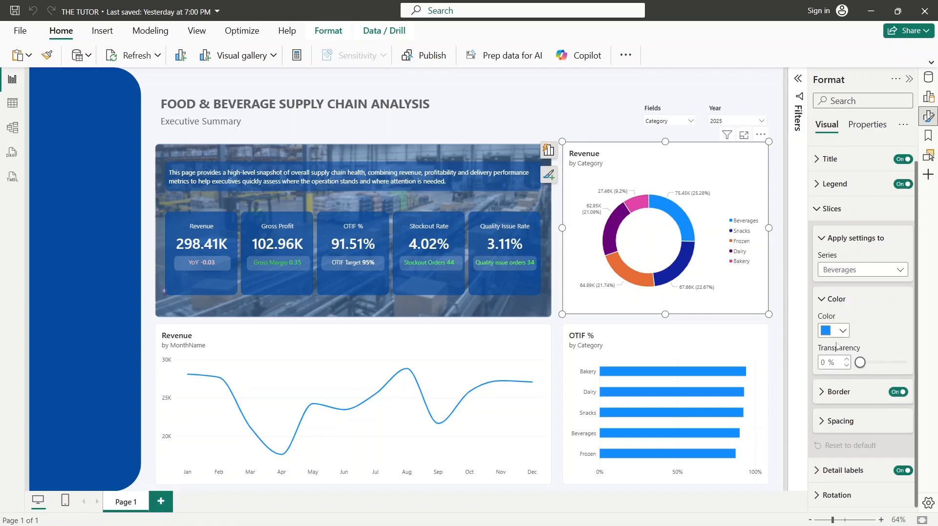
- Sample the report's dark blue side panel with the Color Picker and copy its hex code 0749a1
left_click(833, 330)
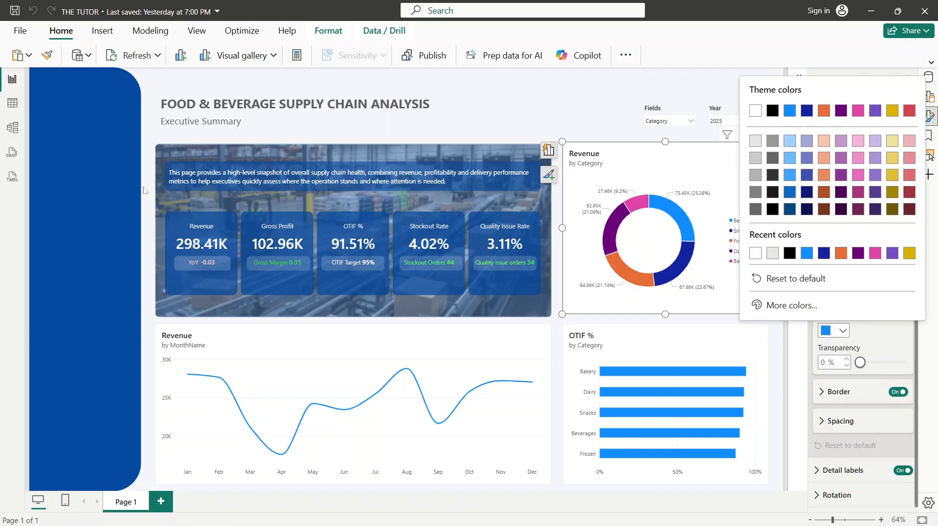
key("super+shift+c")
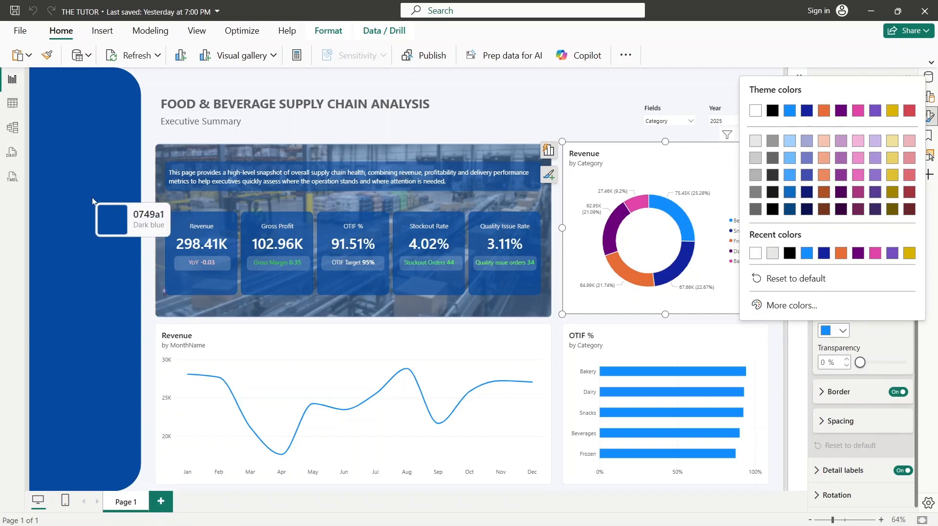
left_click(92, 202)
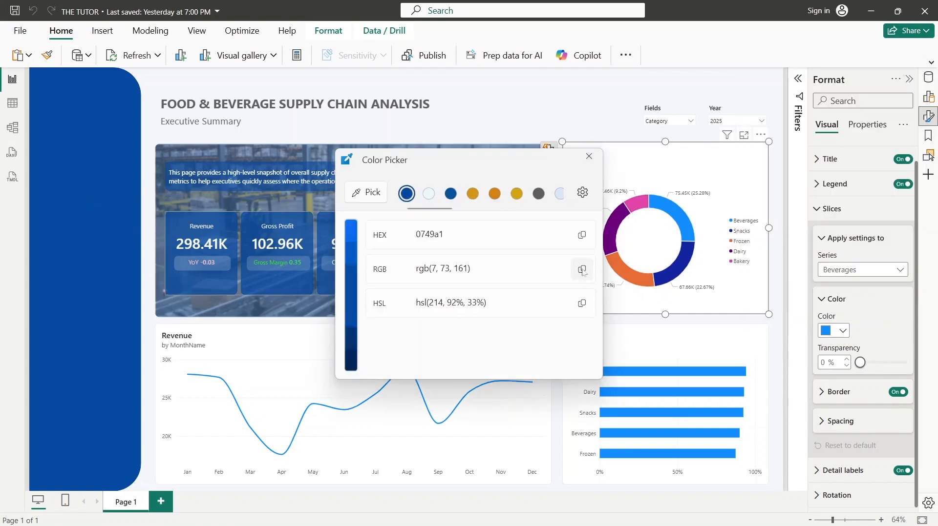
left_click(582, 235)
left_click(589, 156)
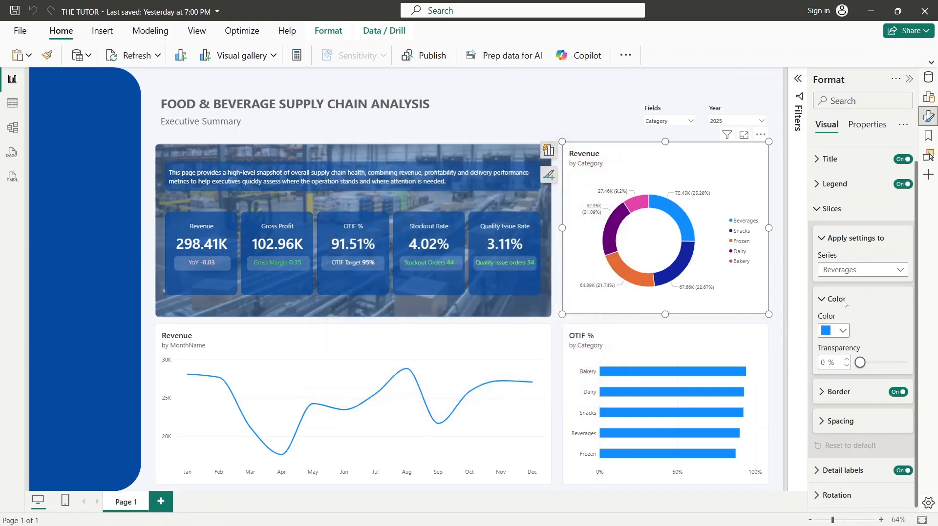
- Apply the copied blue 0749A1 to the donut chart's Beverages slice and brighten it to #0859C7
left_click(838, 331)
left_click(805, 307)
key("ctrl+v")
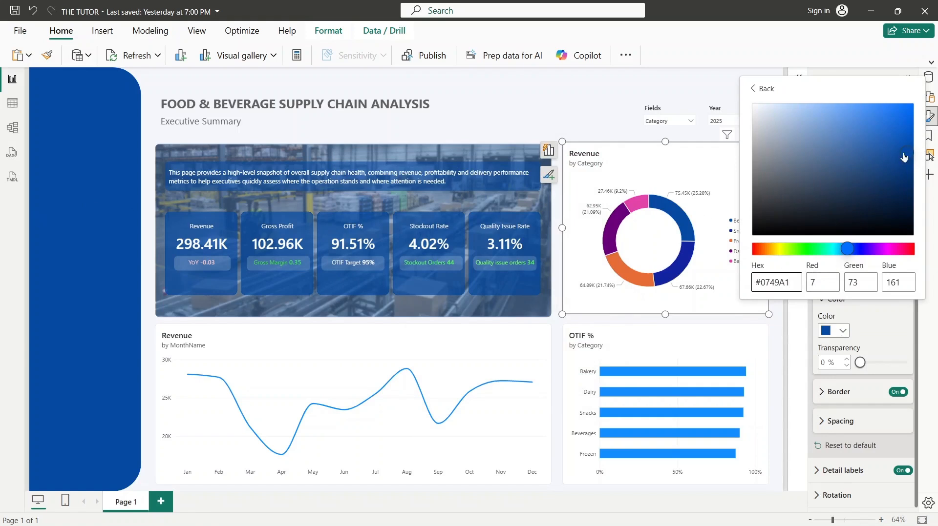
left_click_drag(904, 157, 906, 133)
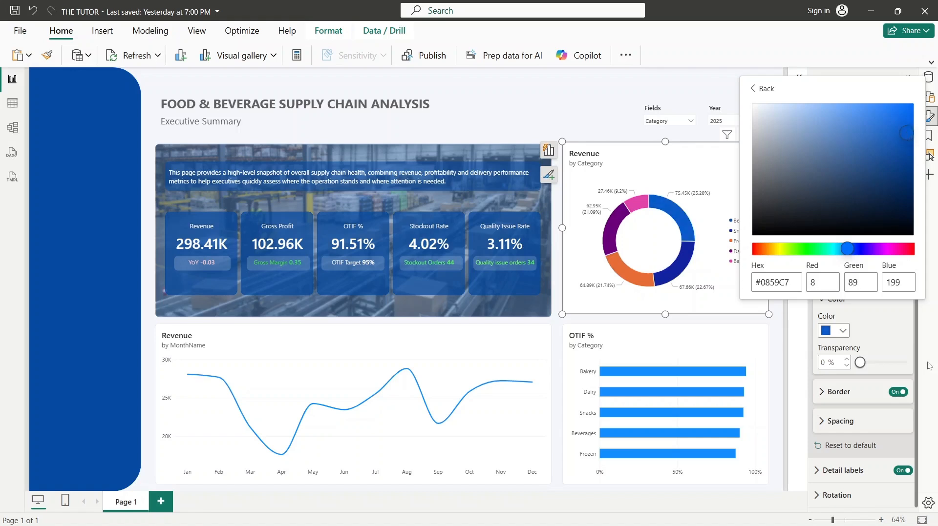
left_click(896, 342)
- Recolor the Snacks slice with the copied blue and adjust the shade to #0F63D5
left_click(849, 271)
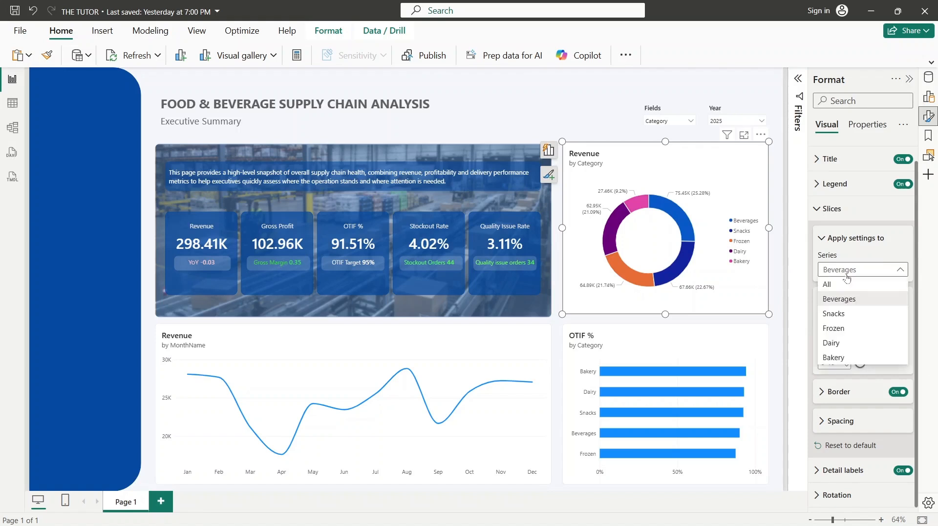
left_click(840, 314)
left_click(841, 332)
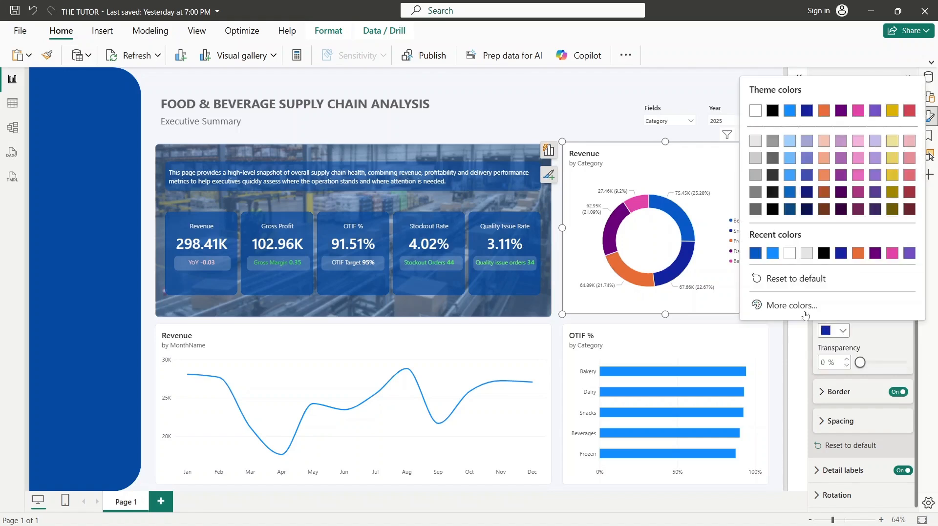
left_click(781, 304)
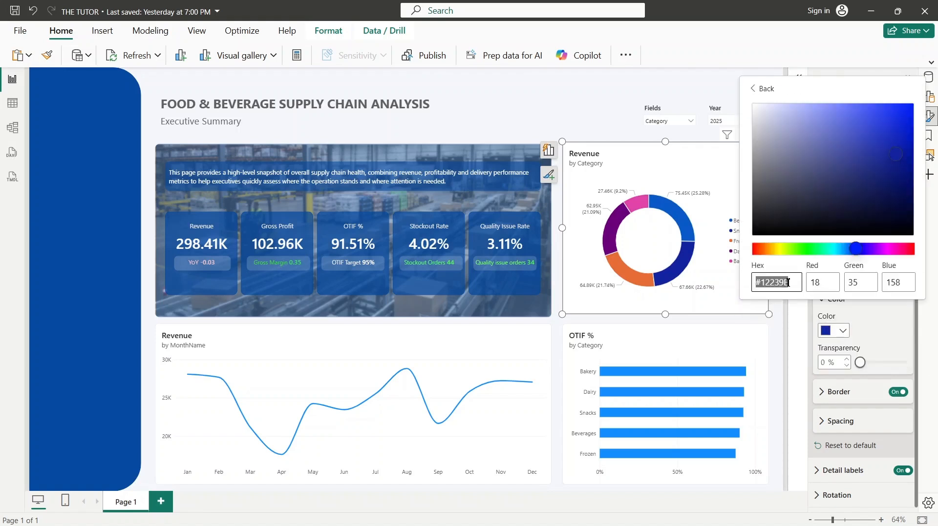
key("ctrl+v")
left_click(907, 123)
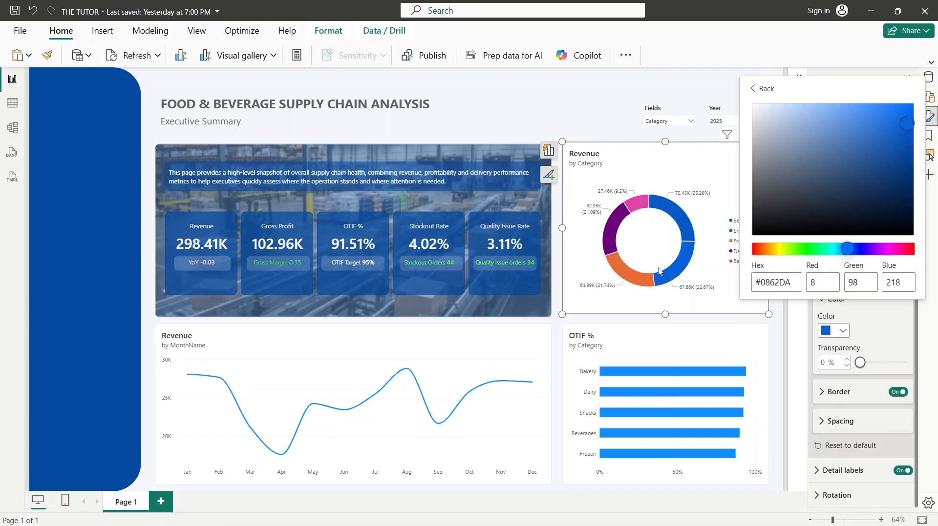
left_click(900, 132)
left_click(885, 127)
left_click(900, 121)
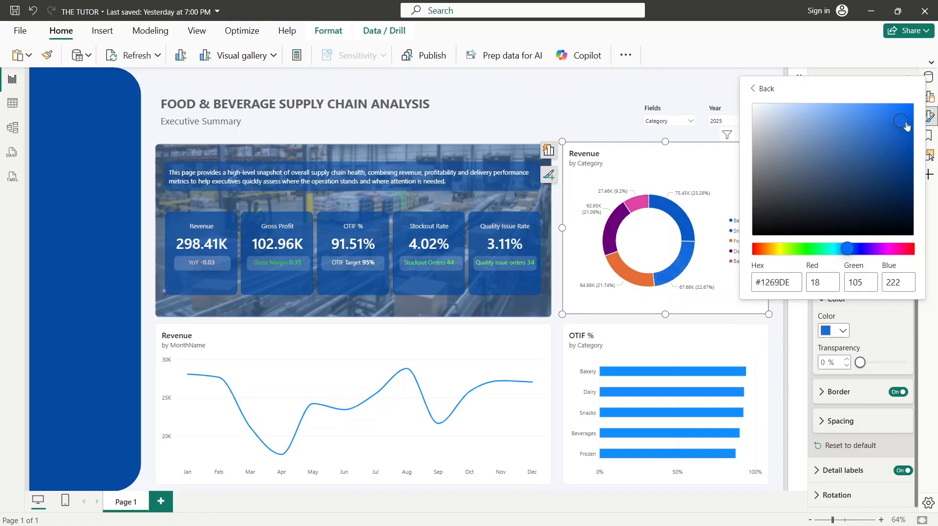
mouse_move(906, 124)
left_mouse_down()
mouse_move(906, 135)
mouse_move(903, 126)
left_mouse_up()
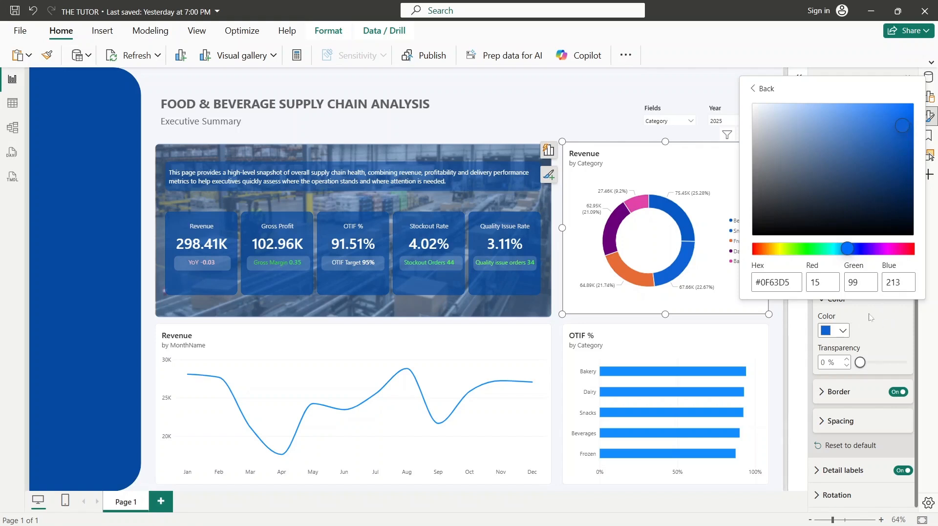
left_click(758, 89)
left_click(886, 352)
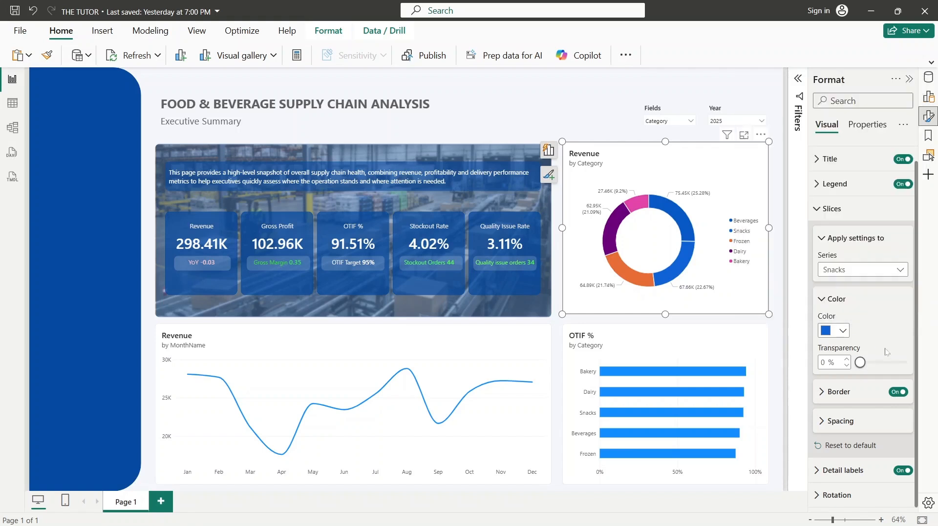
- Recolor the Frozen slice with the copied blue and lighten it to #5193ED
left_click(848, 270)
left_click(840, 328)
left_click(842, 332)
left_click(785, 305)
left_click(786, 281)
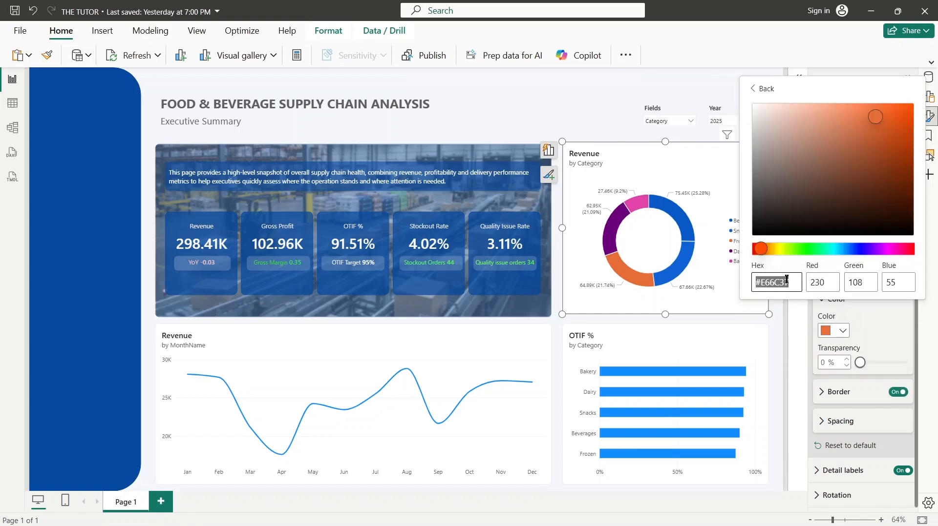
key("ctrl+v")
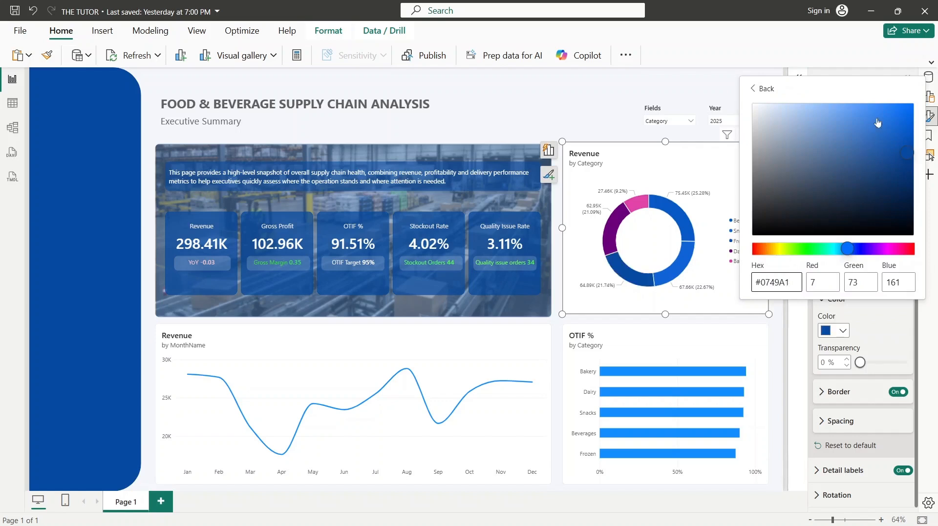
left_click(882, 121)
left_click_drag(880, 126, 858, 121)
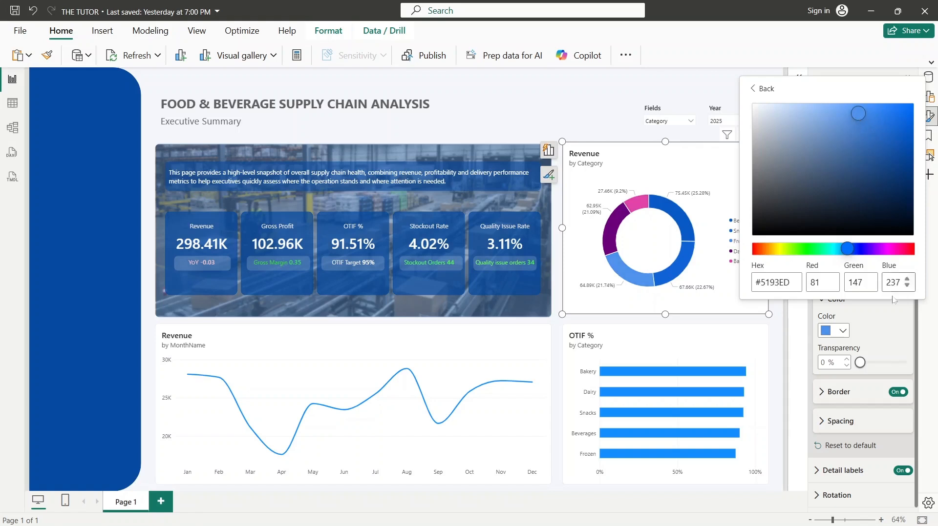
left_click(762, 88)
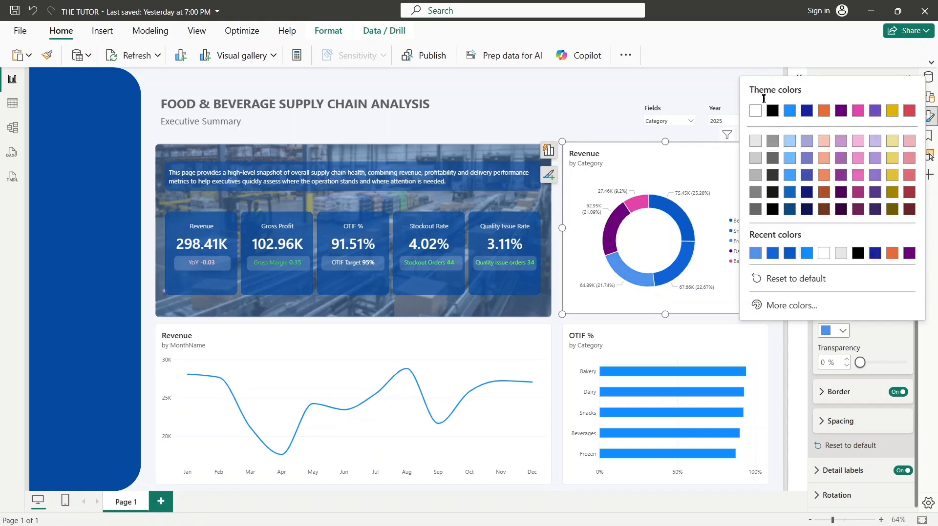
left_click(862, 345)
- Recolor the Dairy slice with the copied blue and lighten it to a paler tint than the Frozen slice
left_click(850, 268)
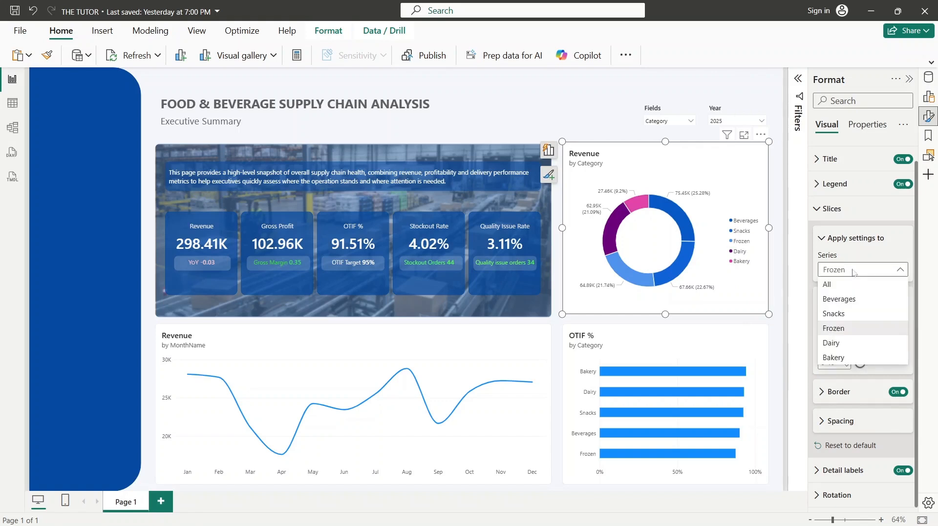
left_click(844, 342)
left_click(834, 331)
left_click(795, 305)
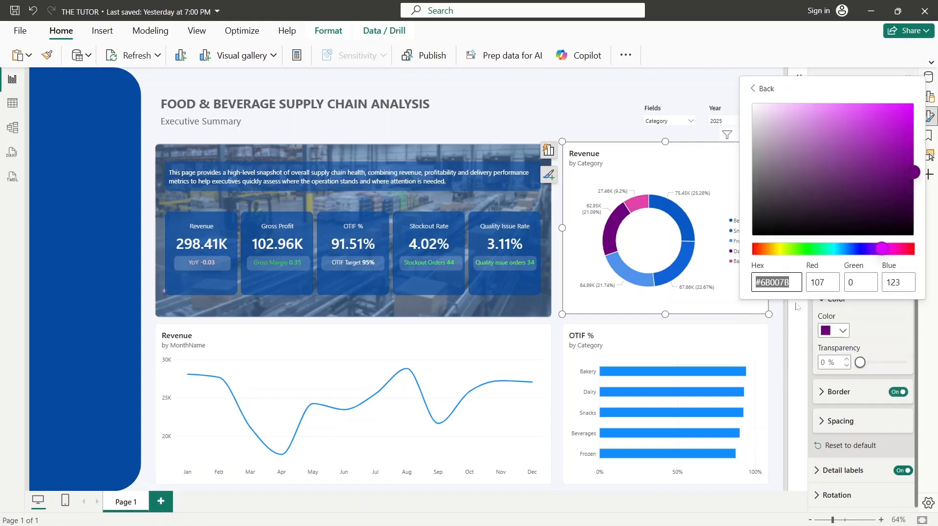
key("ctrl+v")
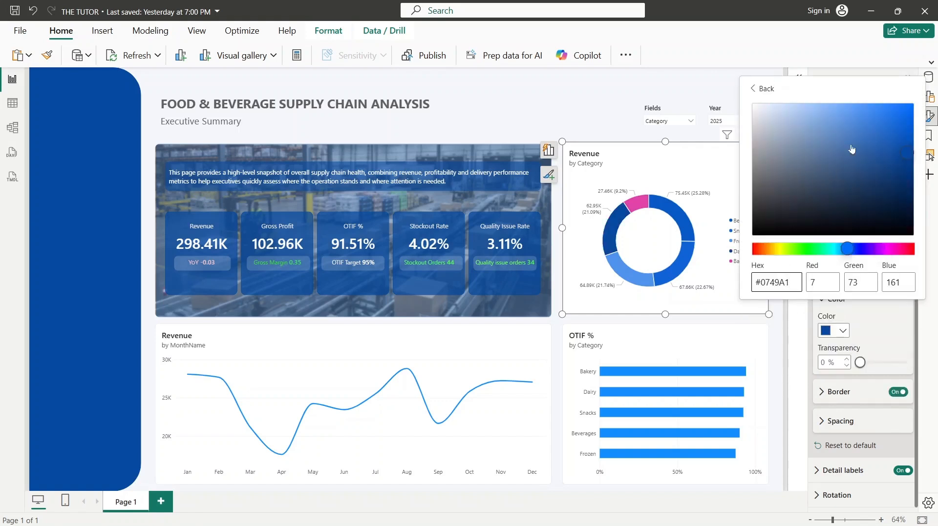
left_click(834, 115)
left_click_drag(838, 119, 818, 114)
left_click(754, 88)
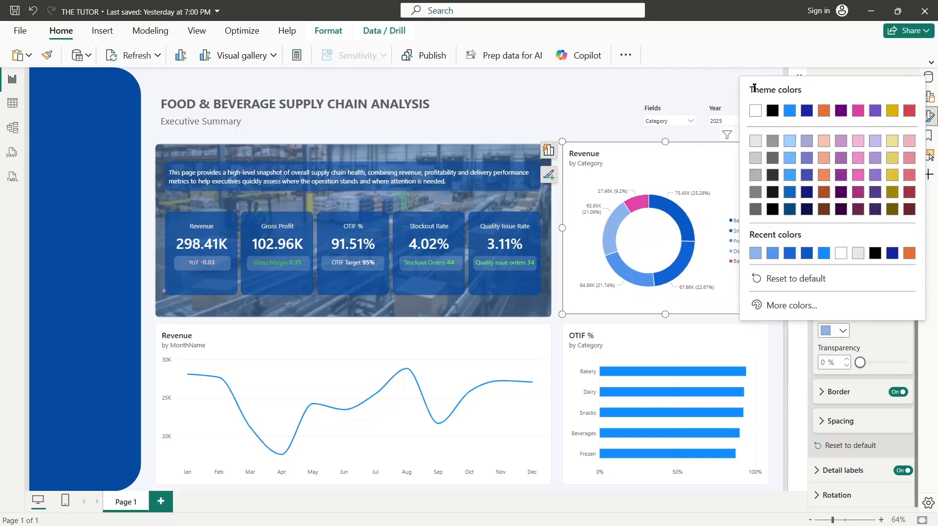
left_click(835, 332)
- Recolor the Bakery slice to the very pale blue #CCDCF1, based on #0749A1, and close the slice settings
left_click(869, 270)
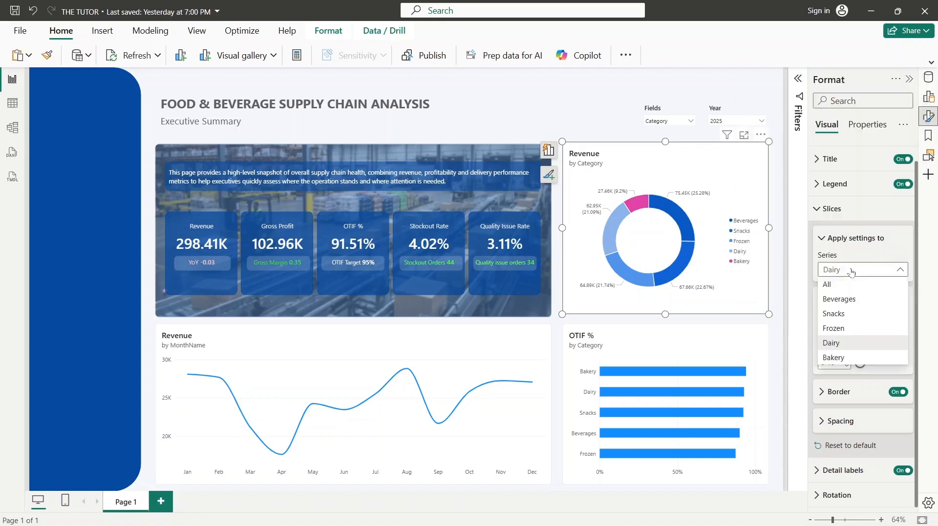
left_click(836, 358)
left_click(845, 331)
left_click(810, 306)
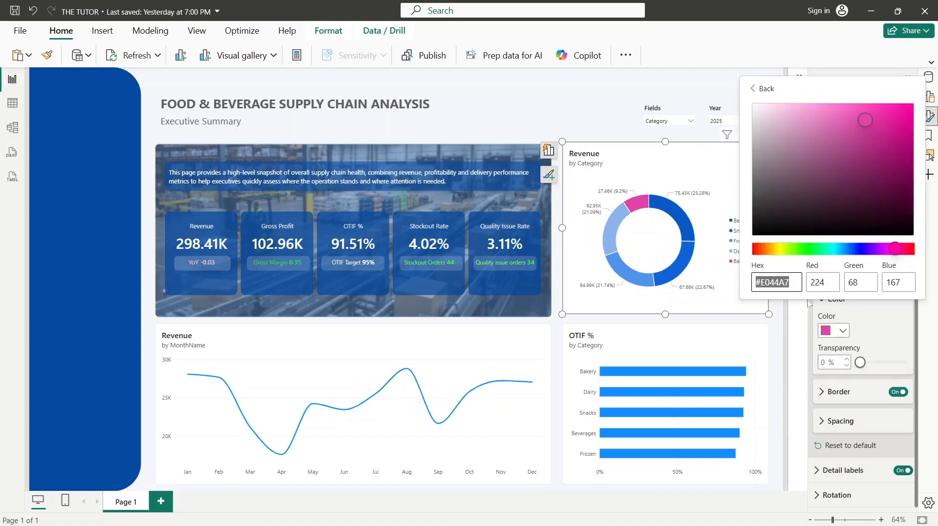
type("#0749A1")
left_click_drag(781, 115, 778, 113)
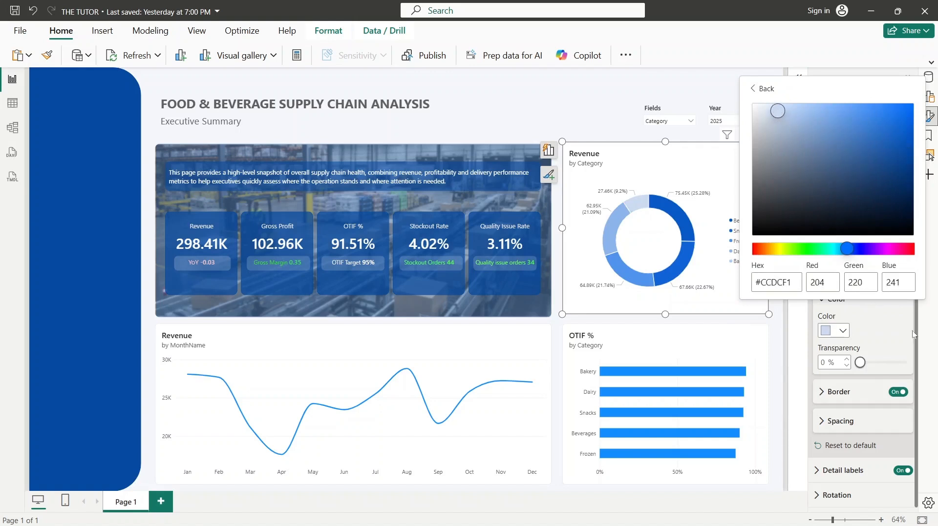
left_click(760, 89)
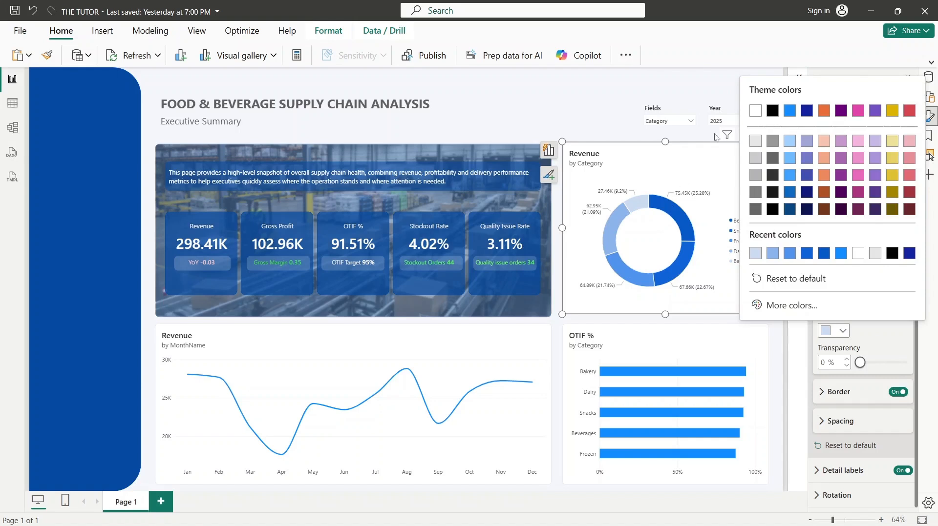
left_click(879, 339)
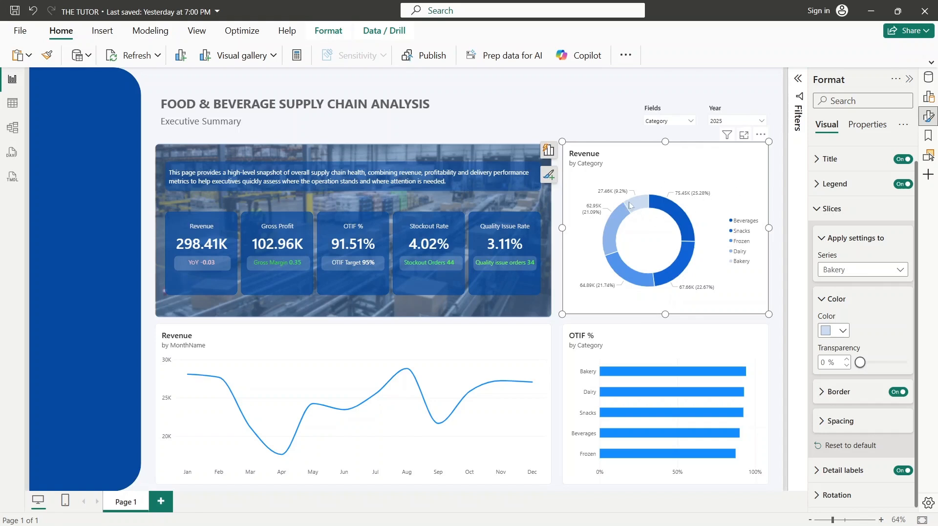
left_click(832, 209)
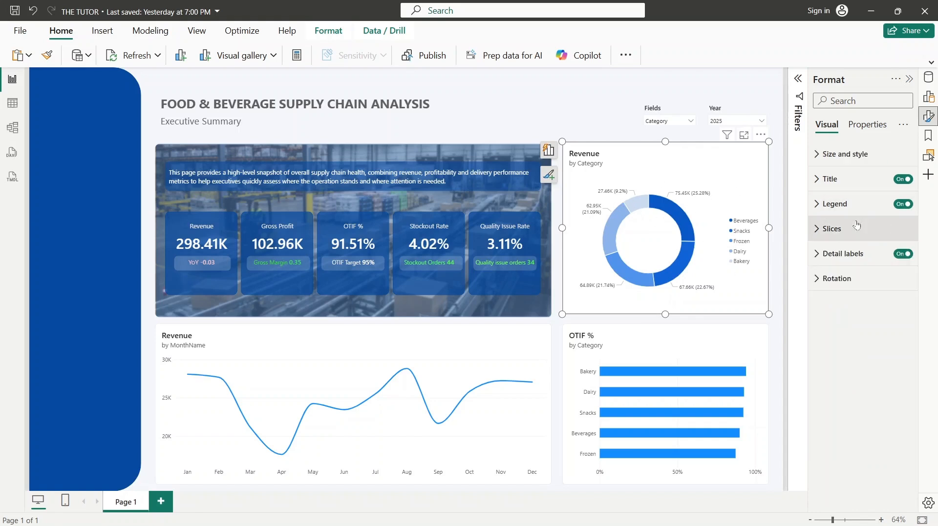
- Set the donut chart's detail label contents to Percent of total
left_click(825, 255)
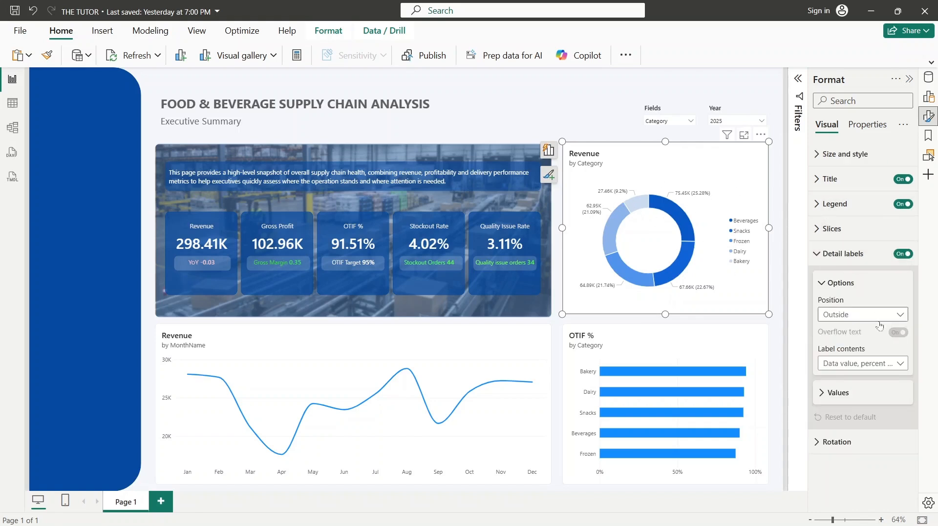
left_click(878, 363)
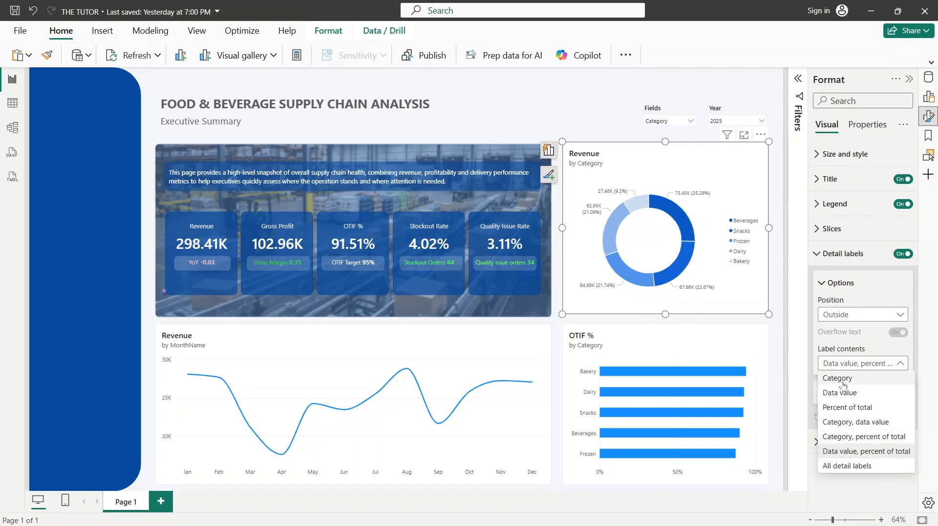
left_click(852, 408)
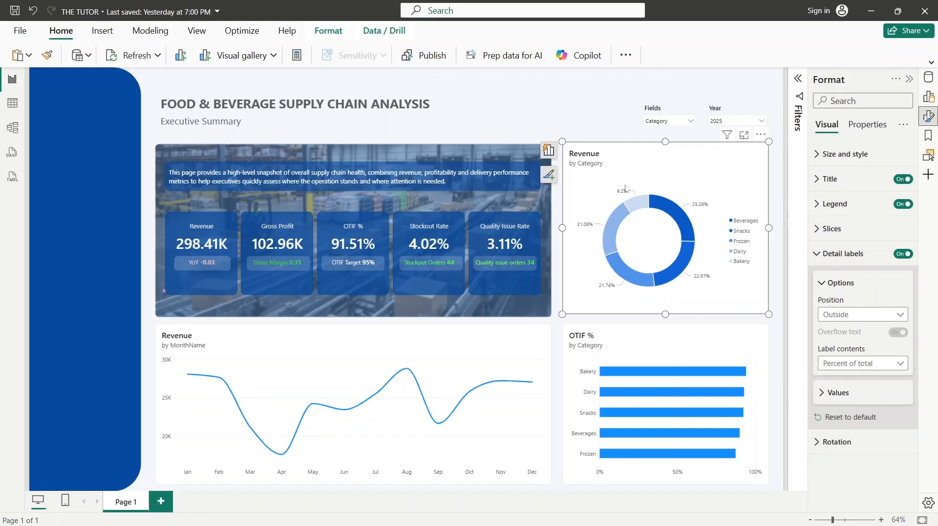
left_click(826, 258)
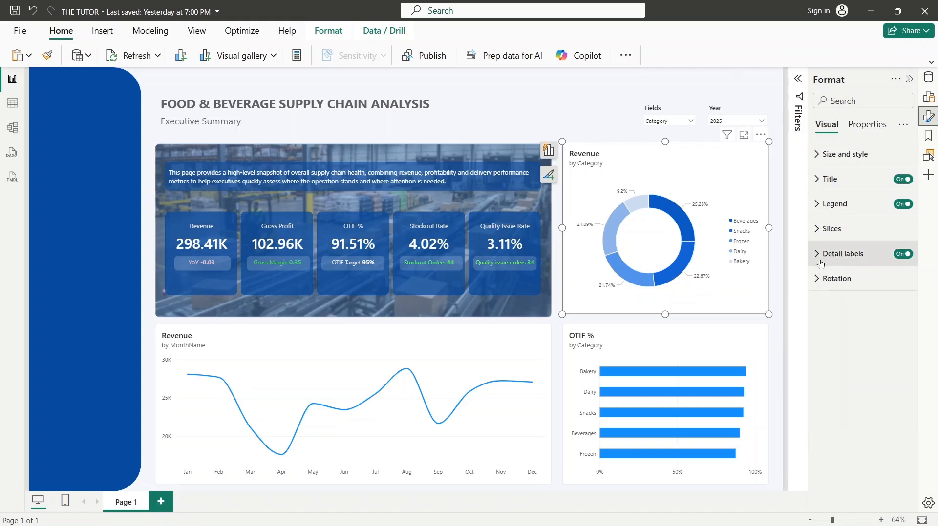
- Set the donut chart's detail label values to font size 11 and bold
left_click(825, 256)
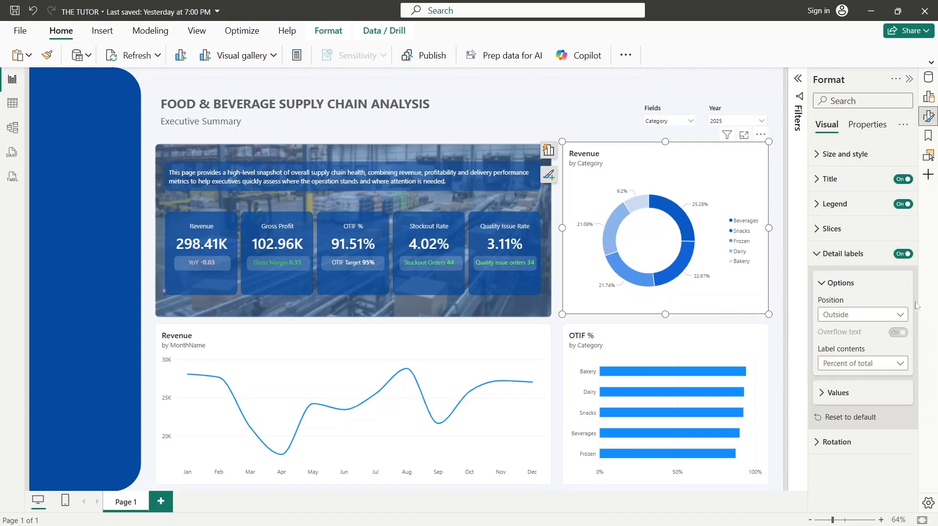
left_click(838, 394)
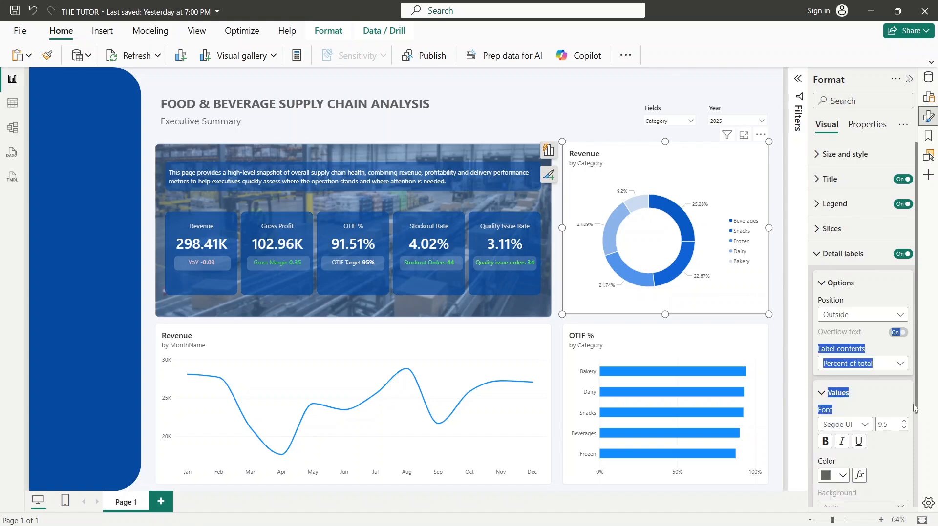
left_click(904, 427)
left_click(903, 421)
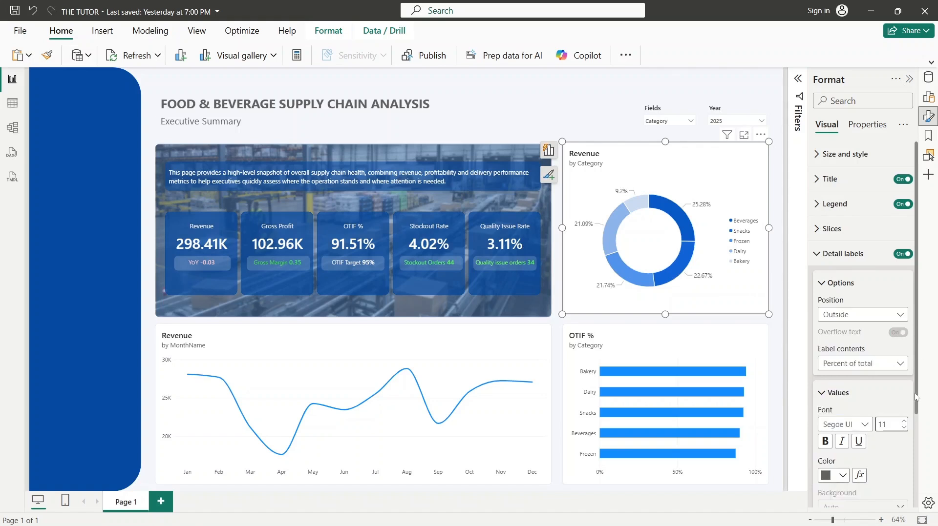
scroll(918, 398, "down", 3)
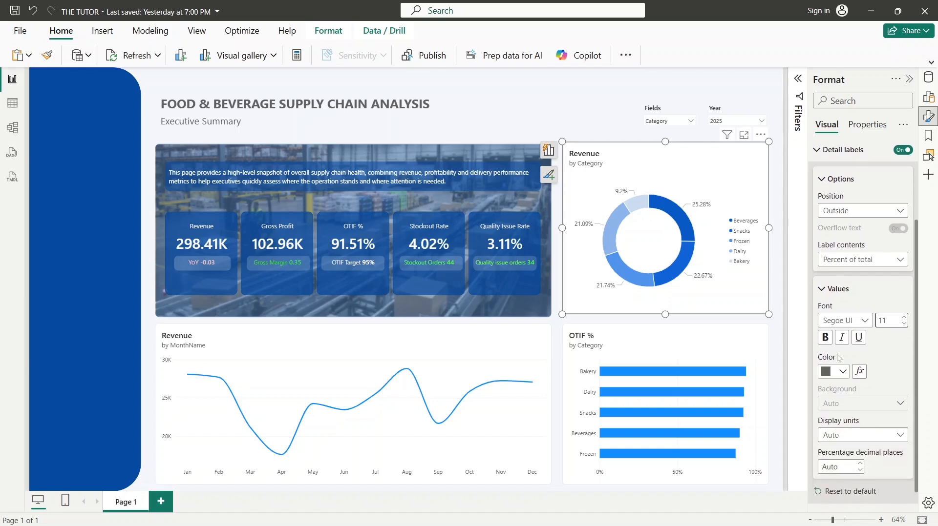
left_click(826, 338)
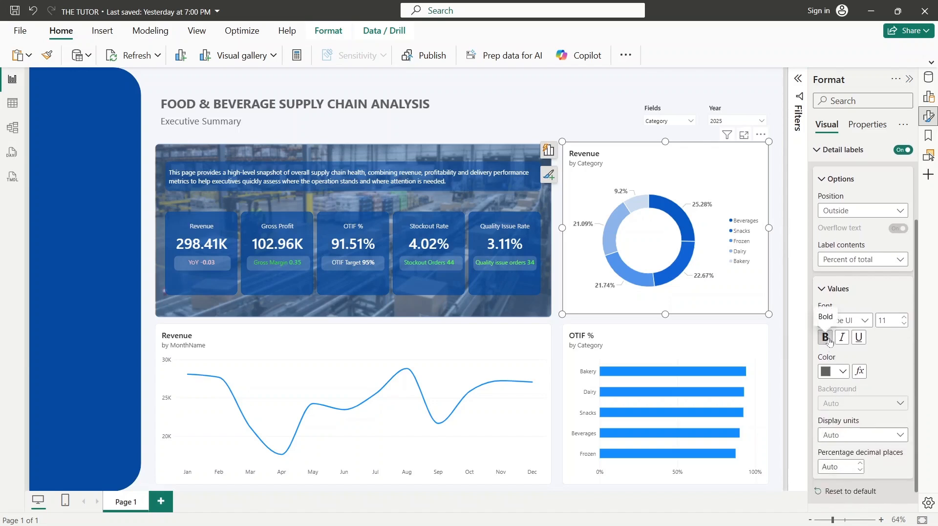
left_click(841, 150)
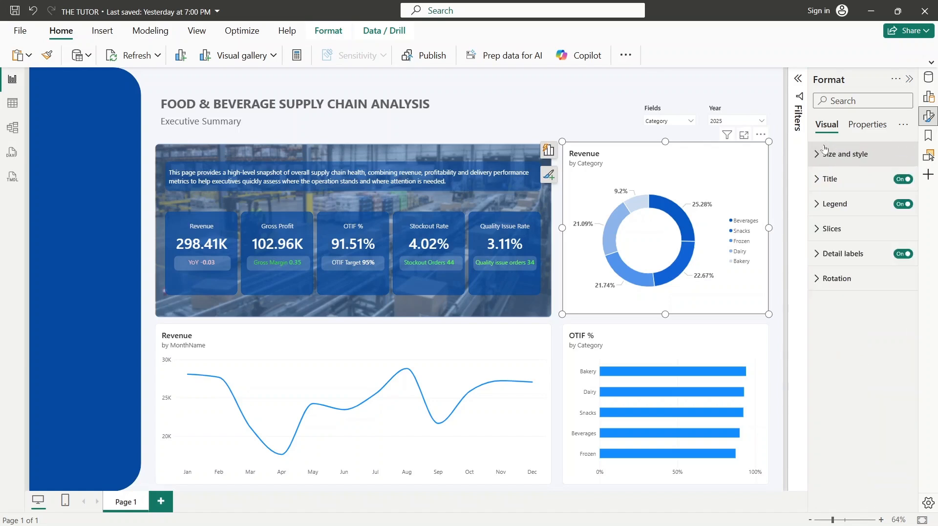
- Apply gradient conditional formatting based on OTIF % to the OTIF % chart's bars, with #0749A1 as the highest-value color
left_click(608, 341)
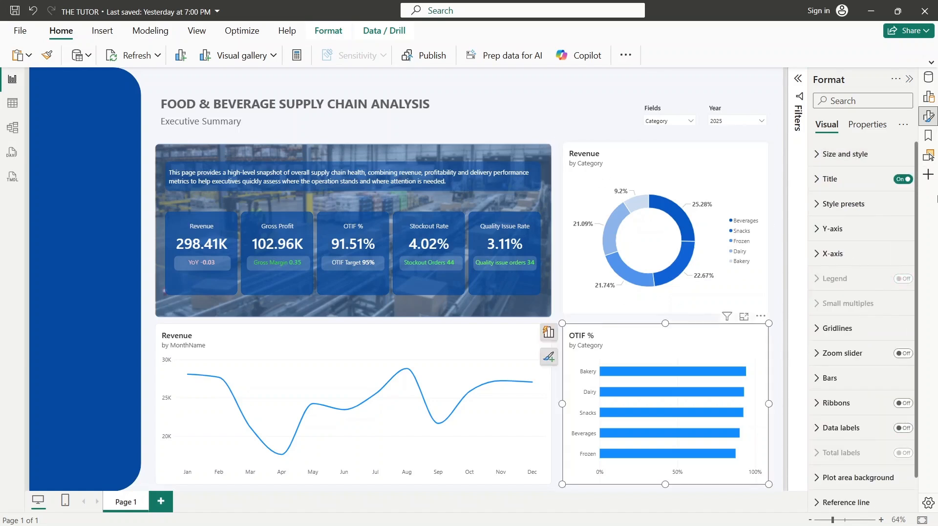
left_click(914, 227)
left_click(915, 228)
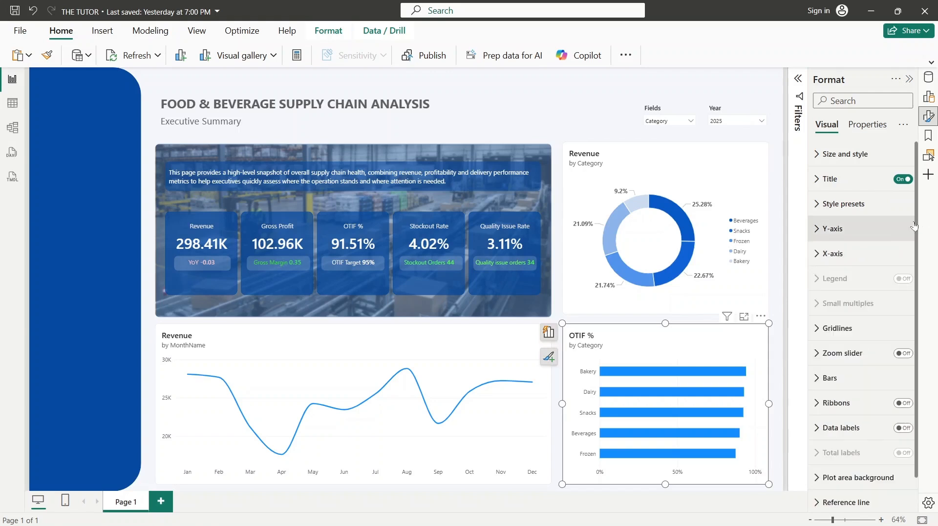
scroll(916, 229, "down", 1)
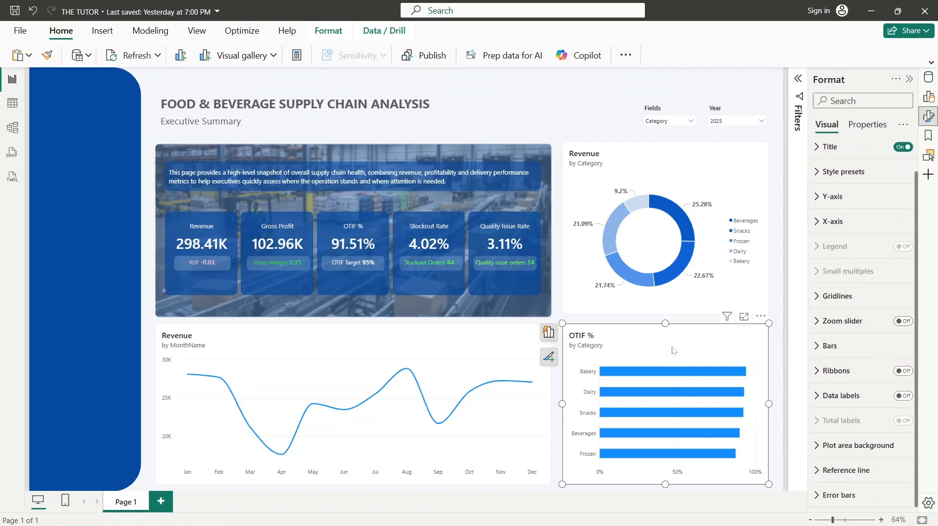
left_click(829, 347)
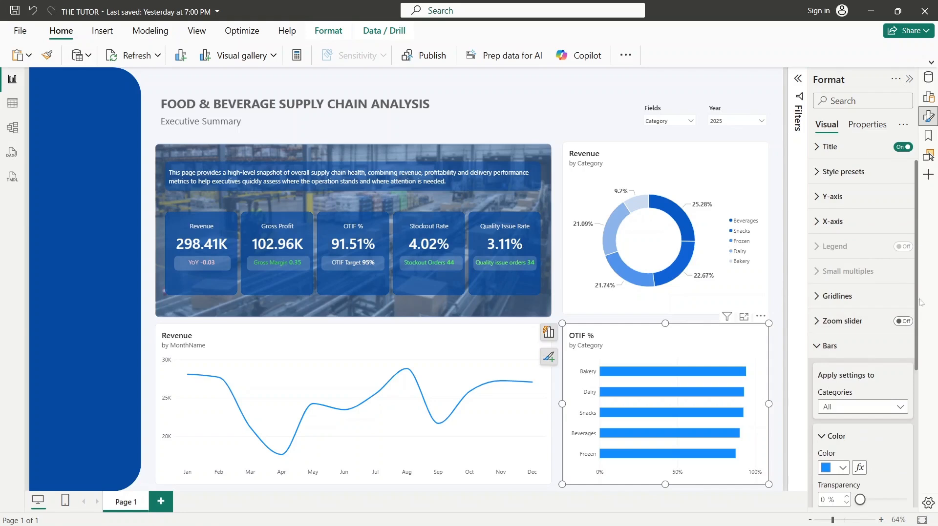
scroll(914, 358, "down", 3)
scroll(914, 358, "down", 5)
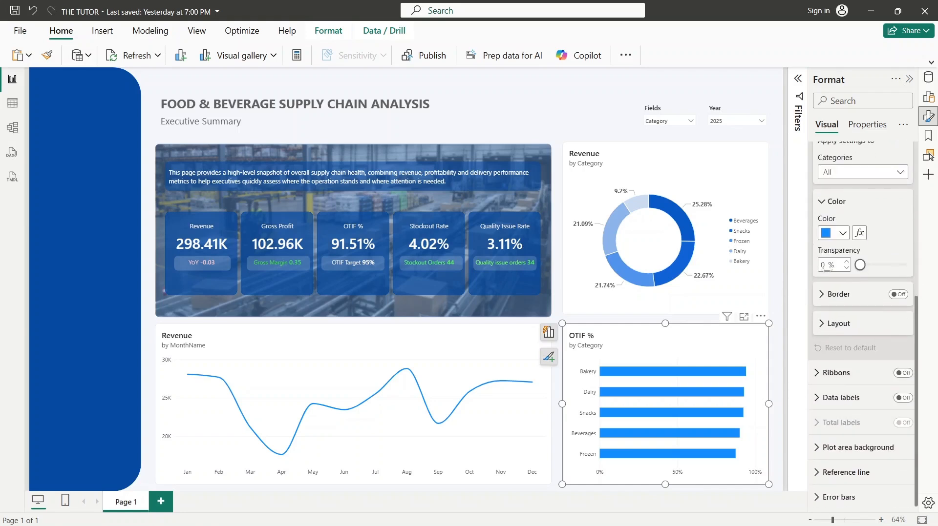
left_click(859, 234)
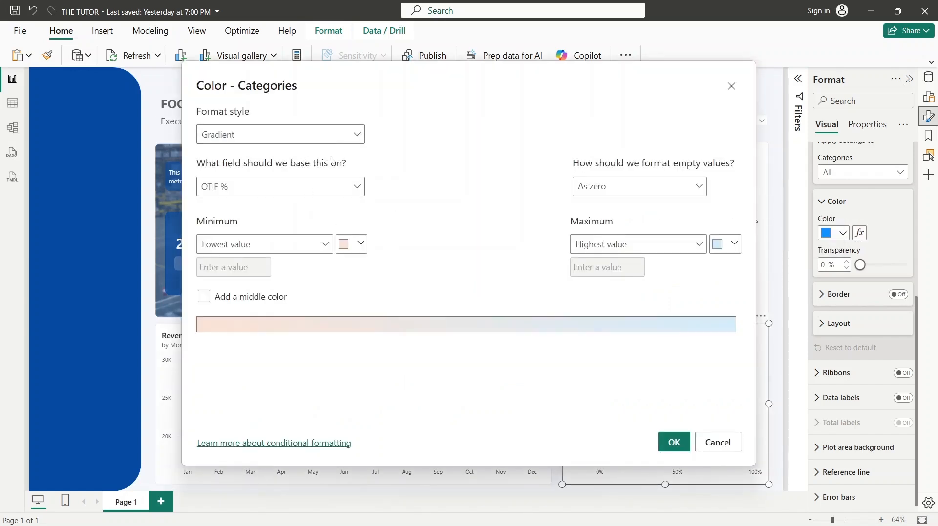
left_click(738, 247)
left_click(625, 450)
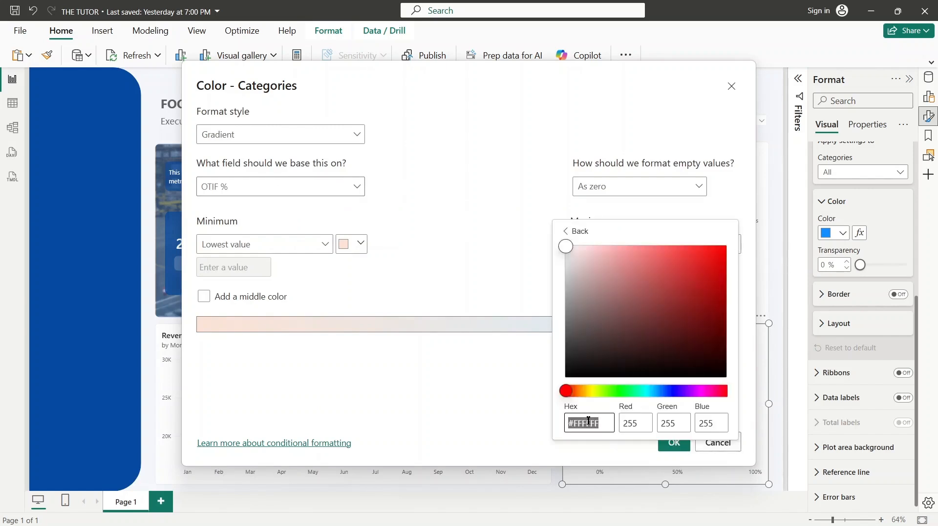
type("#0749A1")
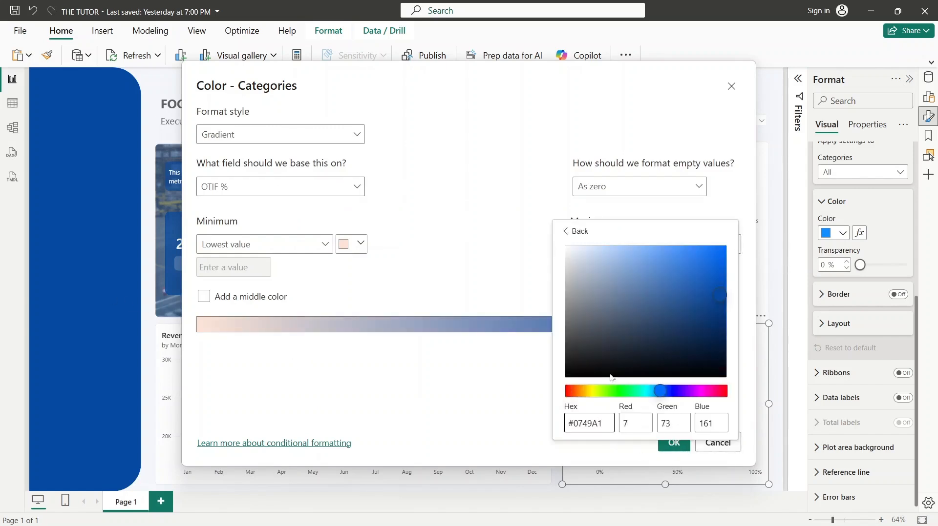
left_click(574, 232)
- Set the gradient's lowest-value color to the pale blue #D7E3F4, based on #0749A1, and apply the bar formatting
left_click(360, 244)
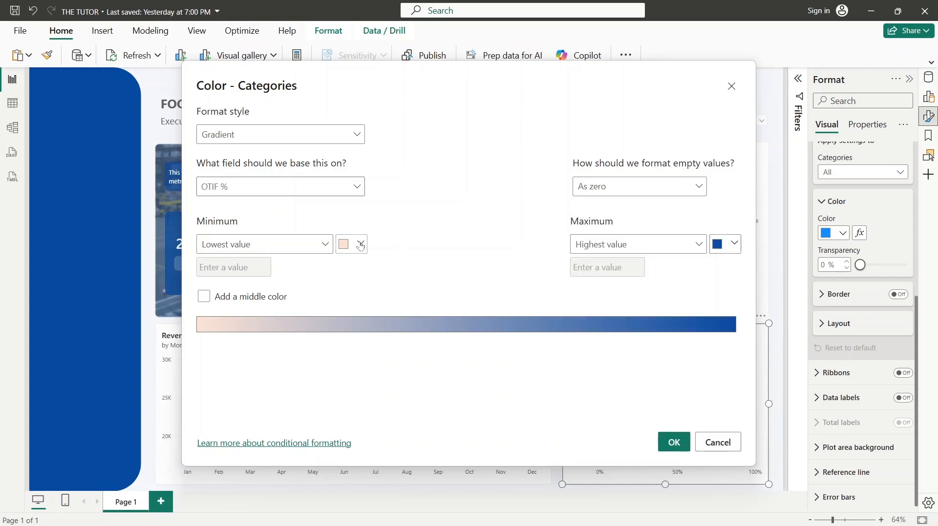
left_click(360, 245)
left_click(379, 448)
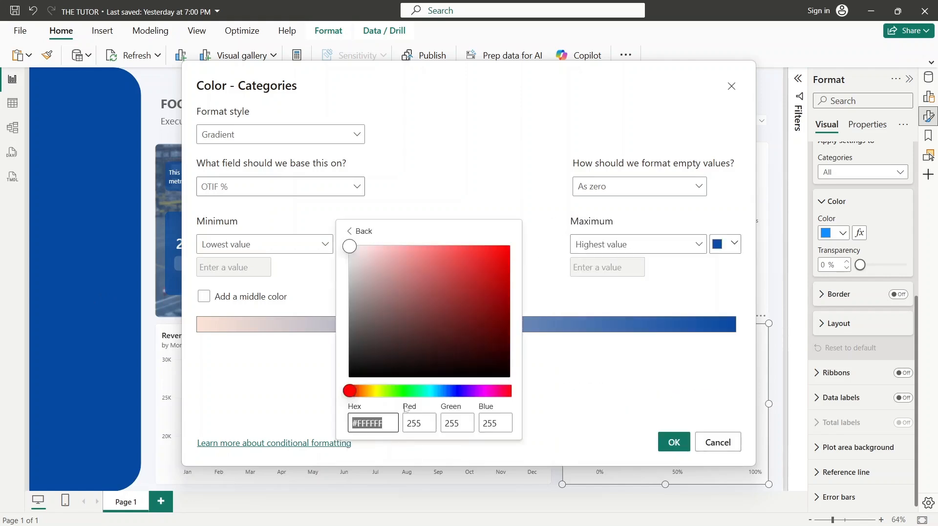
type("#0749A1")
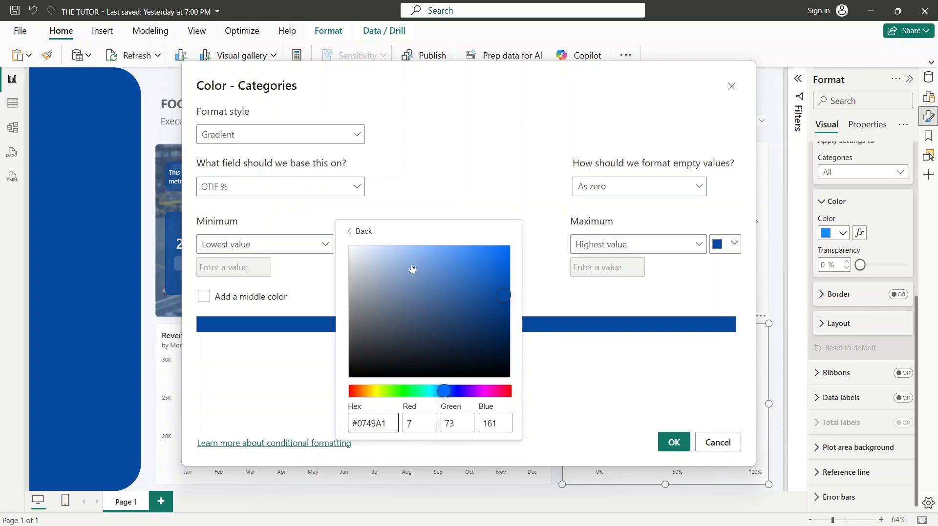
left_click(389, 254)
left_click_drag(389, 254, 369, 253)
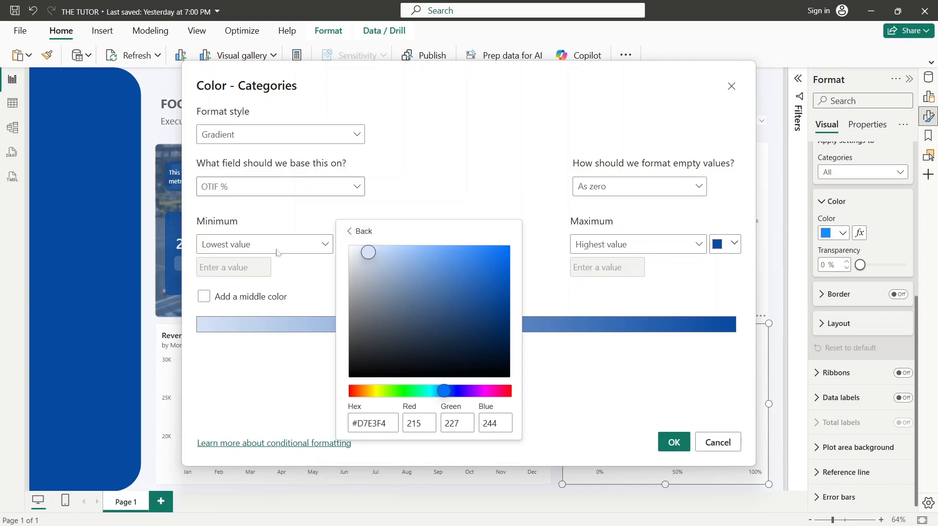
left_click(357, 232)
left_click(600, 357)
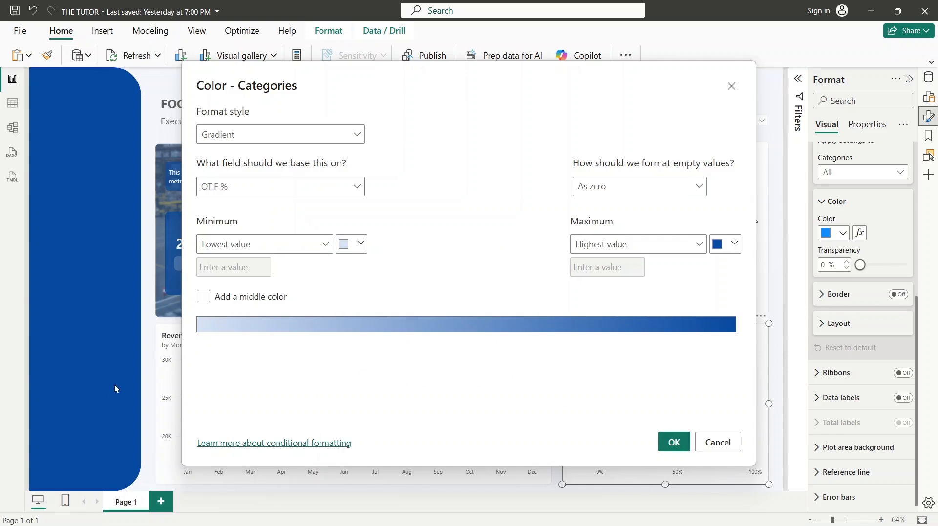
left_click(670, 446)
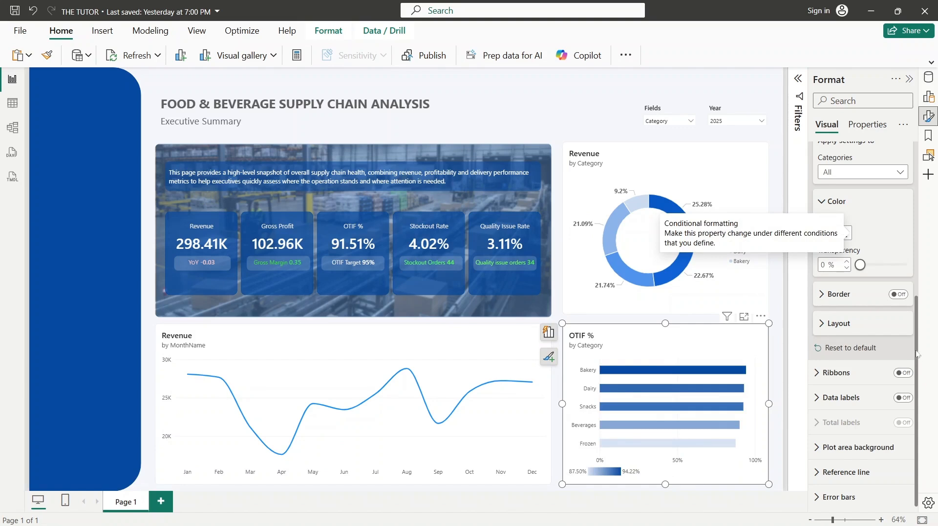
- Turn off the legend and the X-axis values on the OTIF % bar chart
scroll(917, 354, "up", 5)
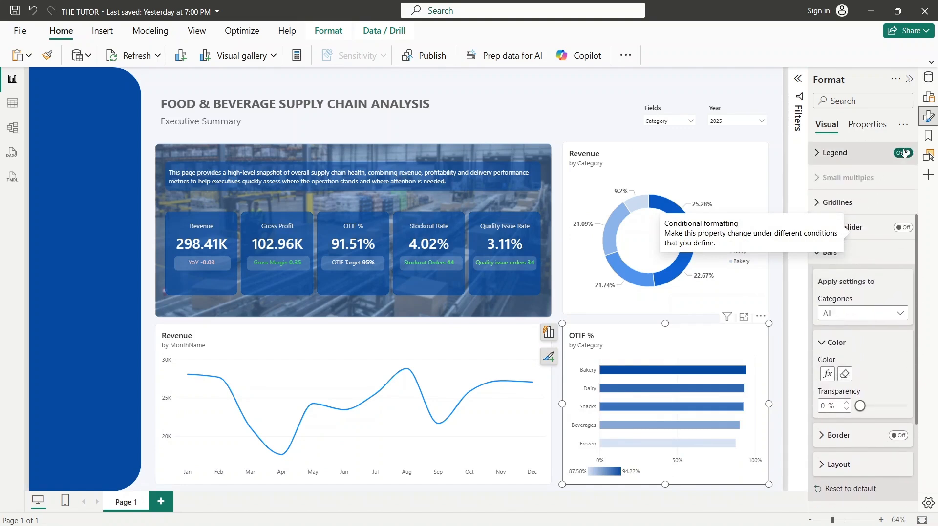
left_click(905, 153)
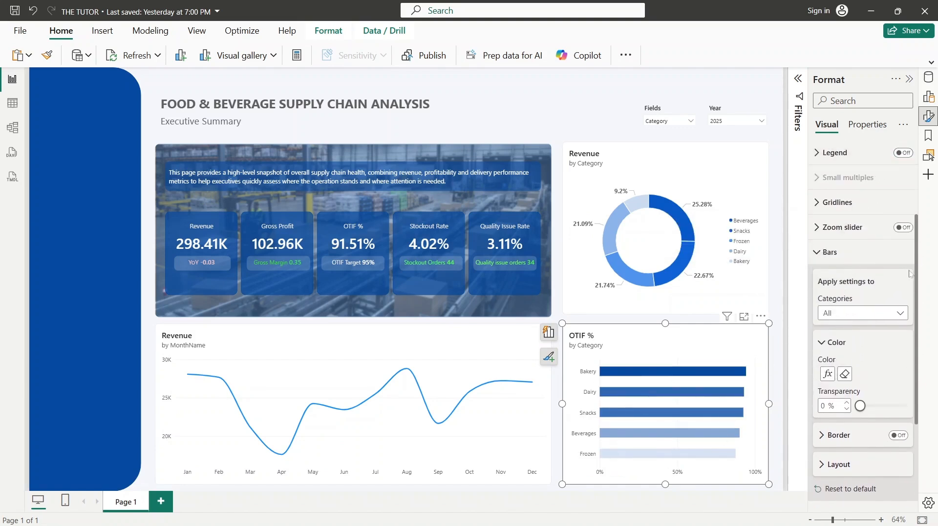
left_click(829, 252)
scroll(817, 234, "up", 1)
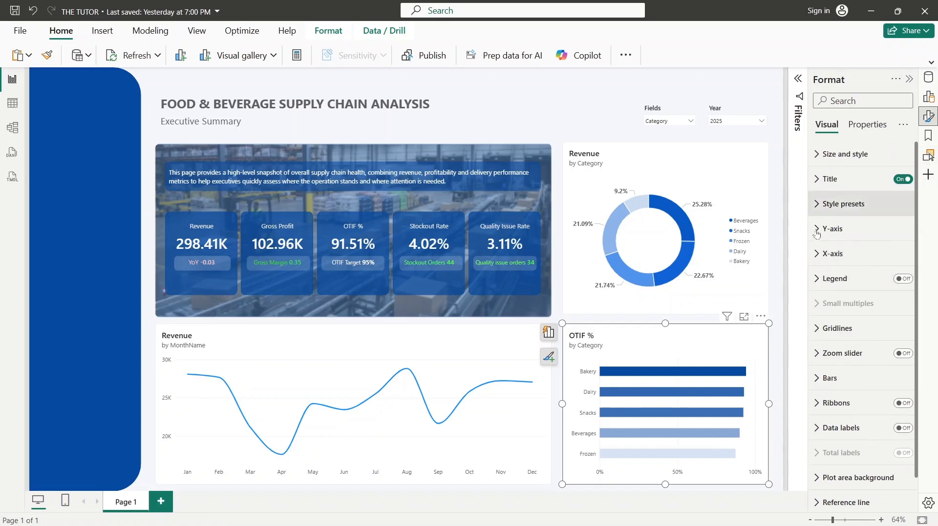
left_click(822, 254)
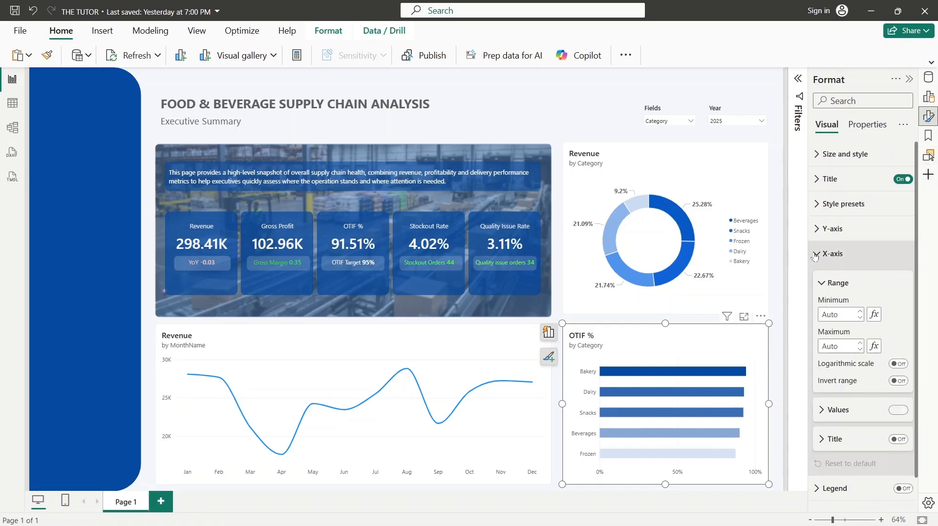
left_click(900, 411)
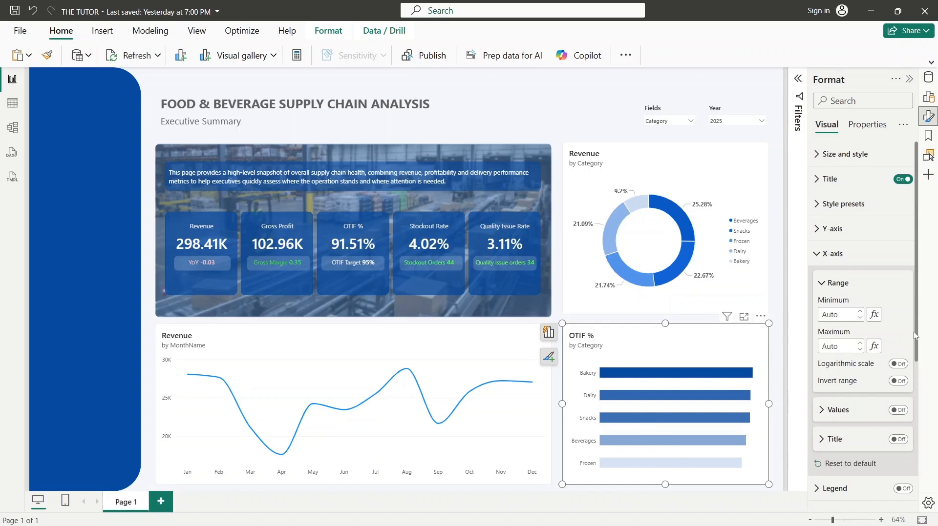
left_click(908, 253)
- Turn on data labels for the OTIF % bar chart and set their values to font size 11 and bold
scroll(913, 254, "down", 1)
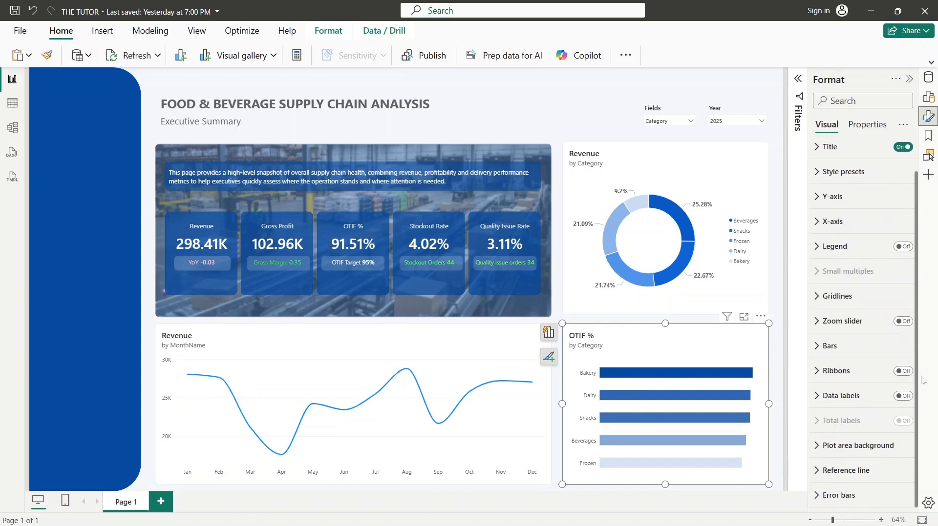
left_click(906, 400)
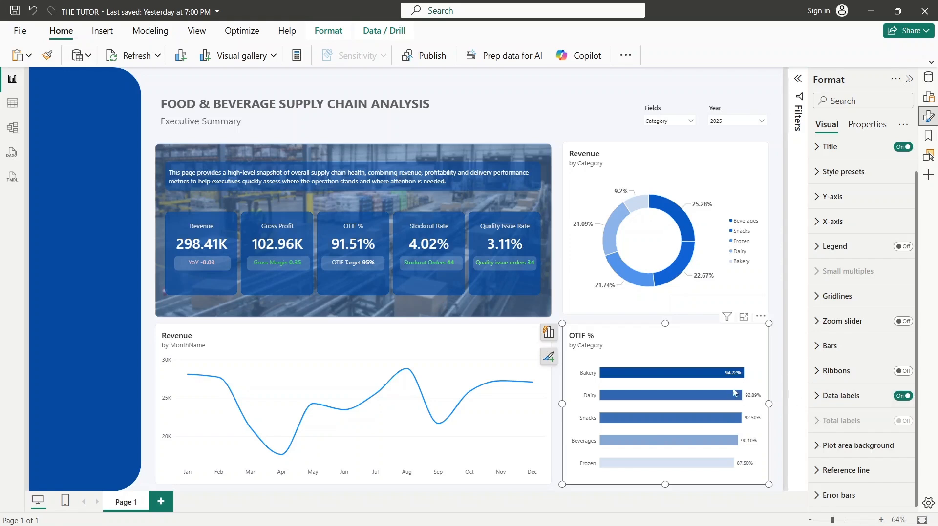
left_click(816, 397)
scroll(888, 347, "down", 5)
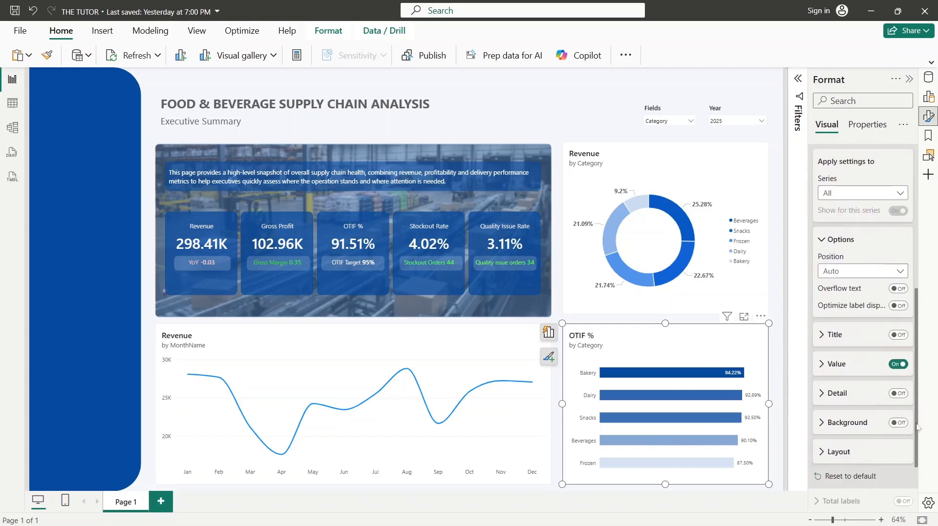
left_click(846, 368)
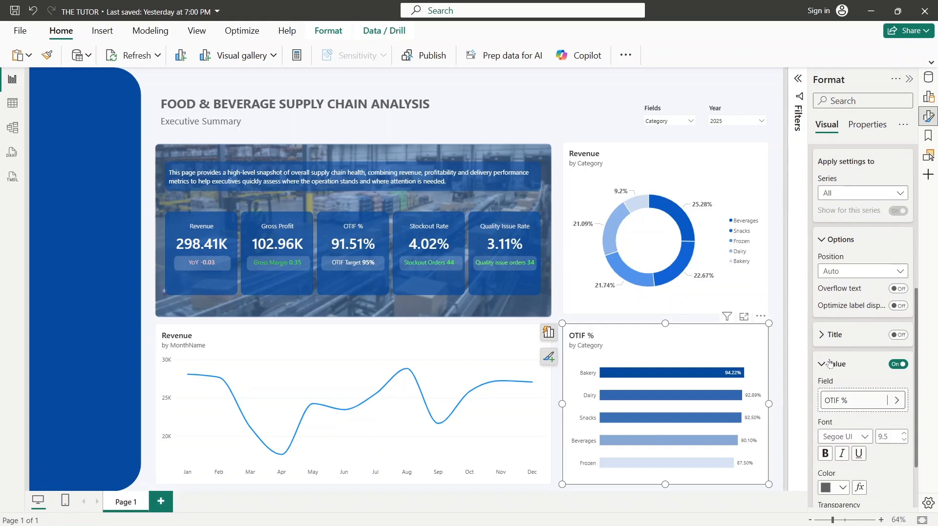
left_click(904, 433)
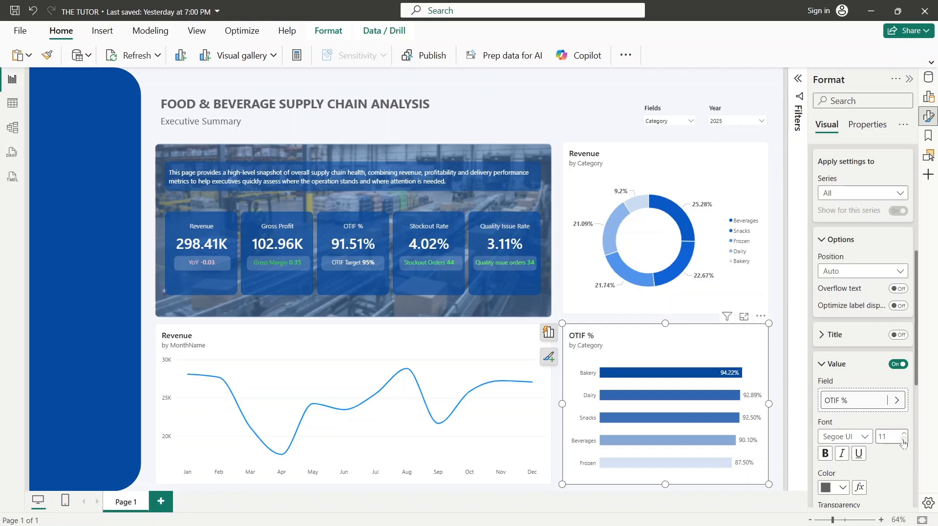
left_click(904, 440)
left_click(730, 196)
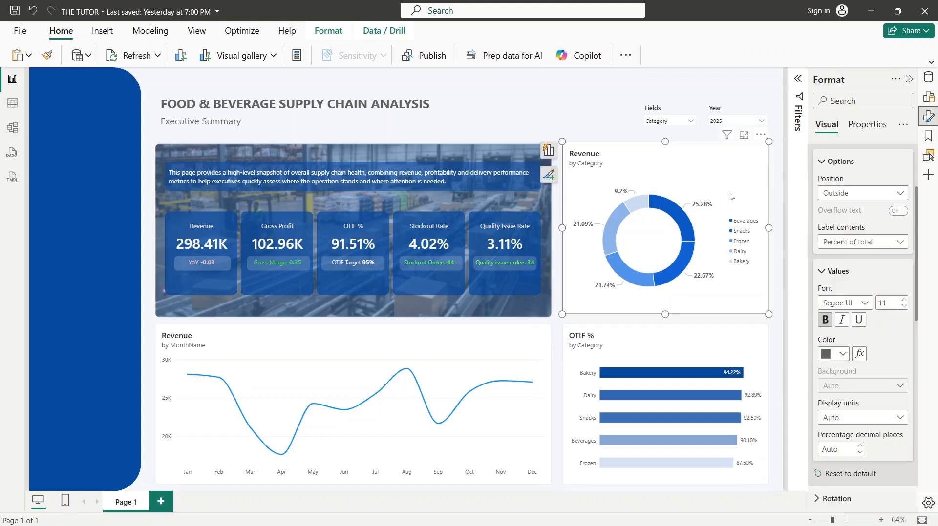
left_click(751, 344)
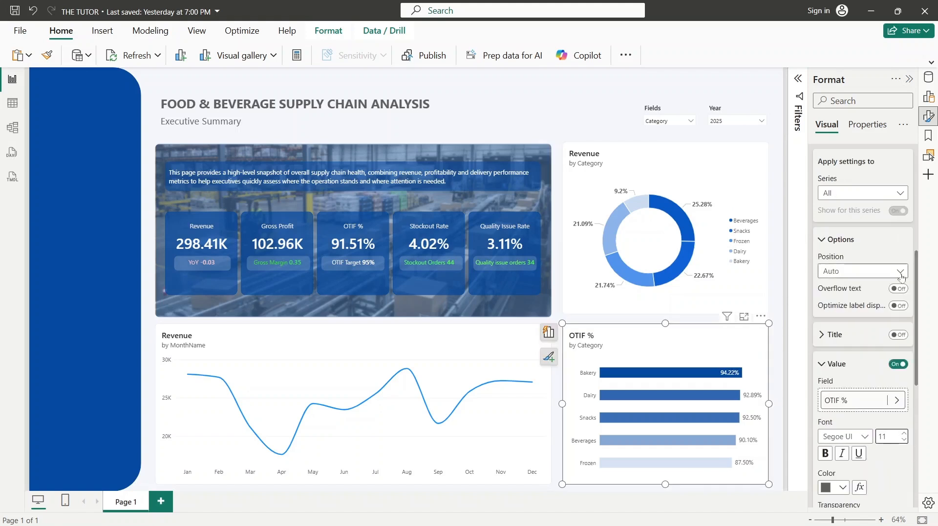
left_click(827, 454)
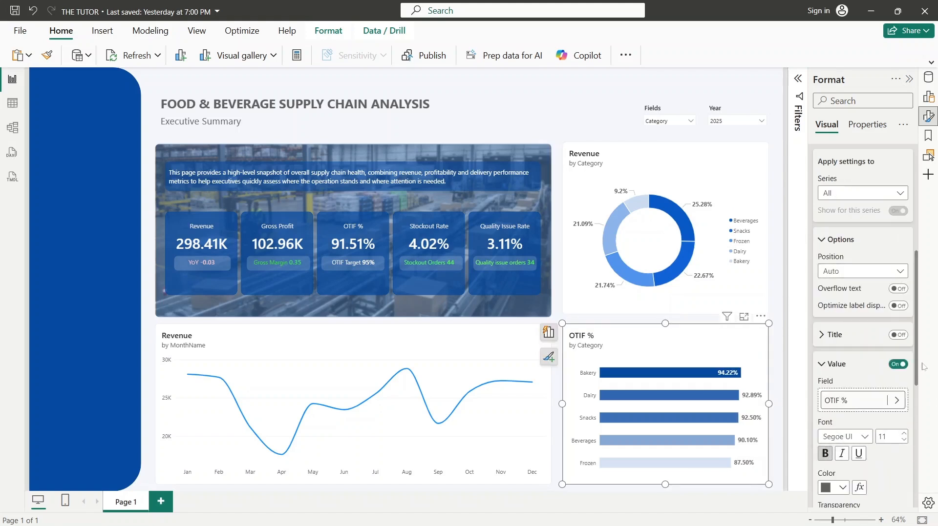
- Examine the display units and layout options of the OTIF % bar chart's data labels
left_click_drag(917, 383, 913, 426)
scroll(868, 349, "down", 3)
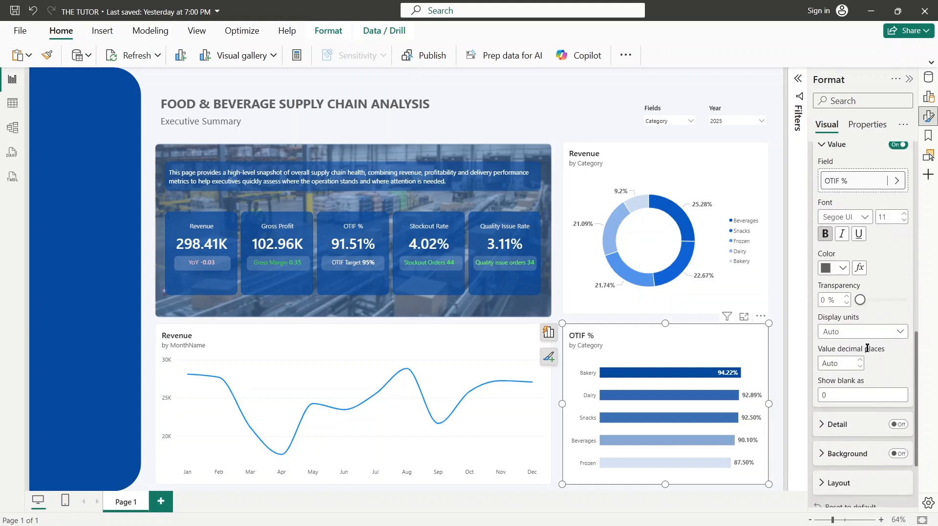
left_click(865, 334)
left_click(865, 335)
left_click_drag(916, 337, 916, 371)
left_click(838, 370)
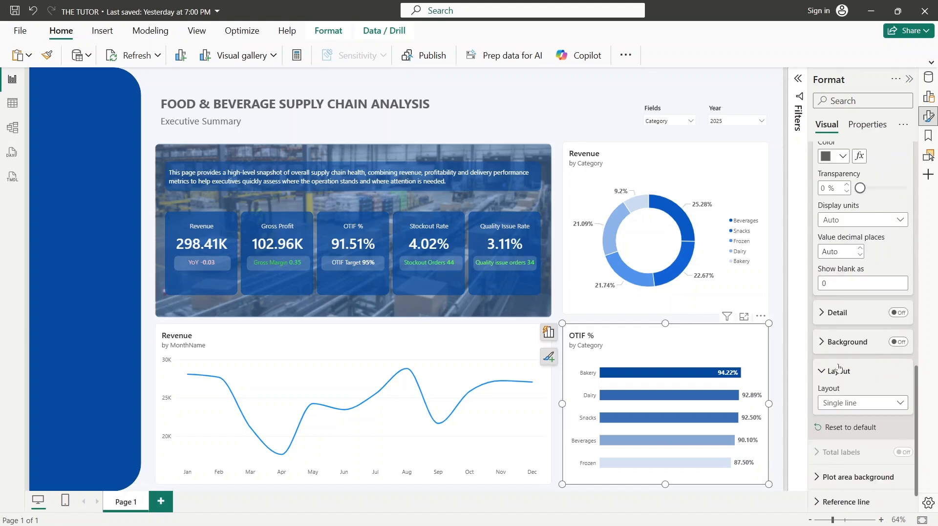
left_click(841, 370)
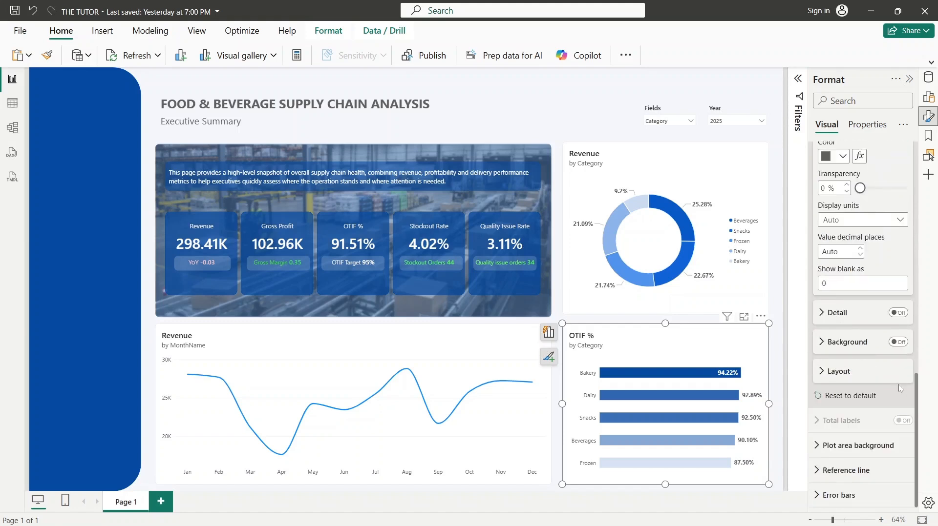
mouse_move(917, 396)
left_mouse_down()
mouse_move(914, 277)
mouse_move(923, 398)
left_mouse_up()
- Set the position of the OTIF % bar chart's data labels to Outside end
scroll(864, 303, "up", 5)
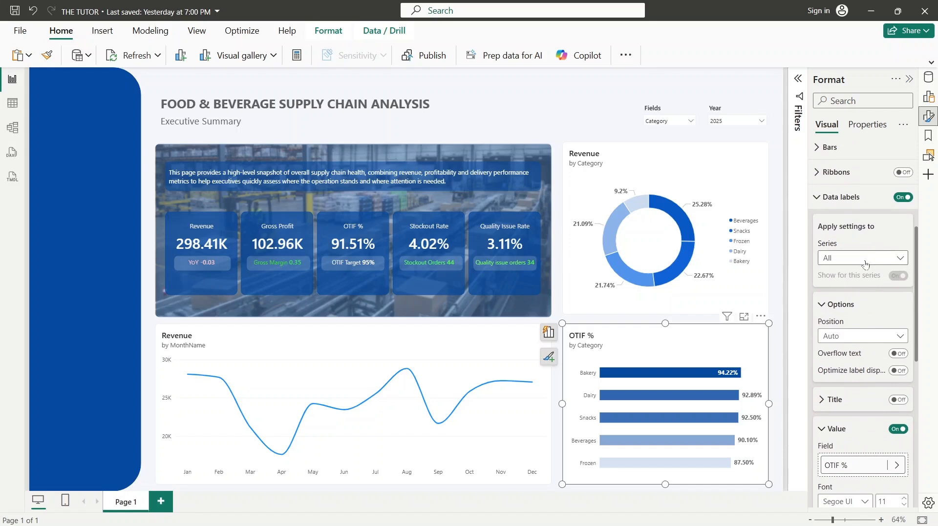
left_click(851, 337)
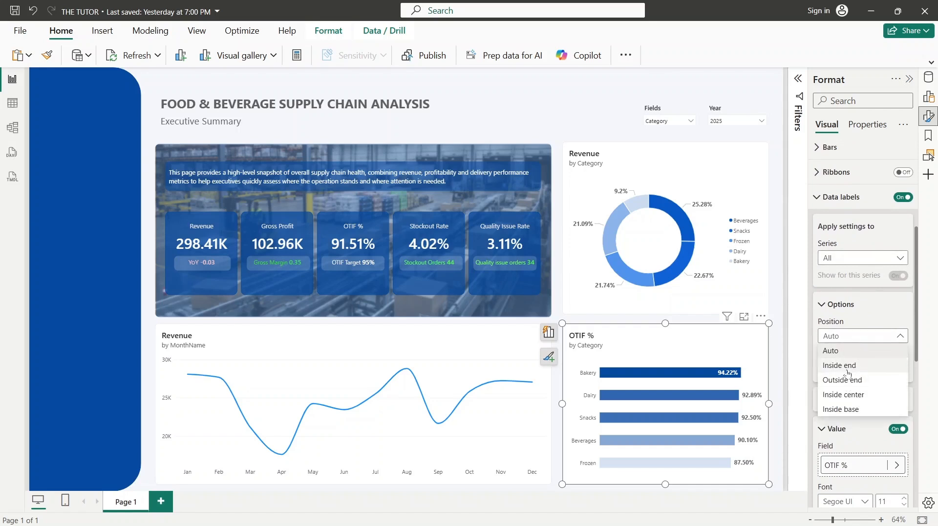
left_click(847, 366)
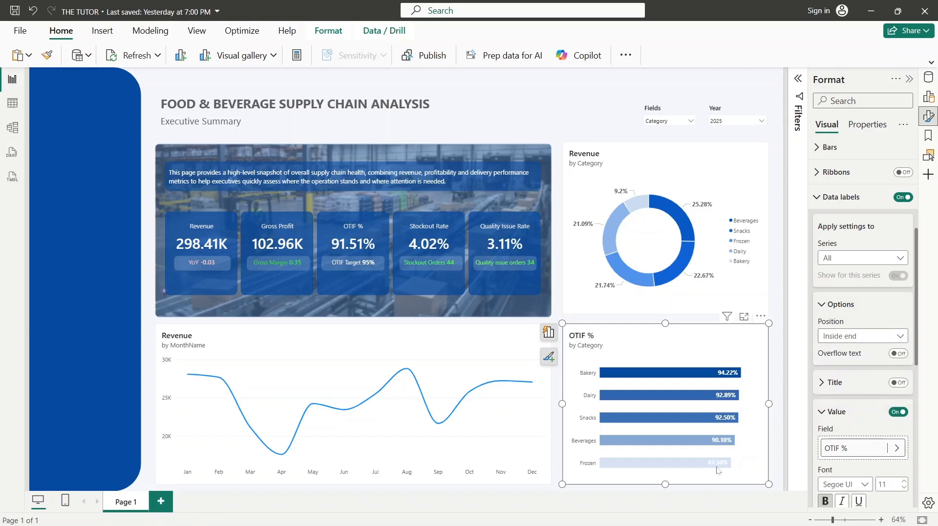
mouse_move(715, 470)
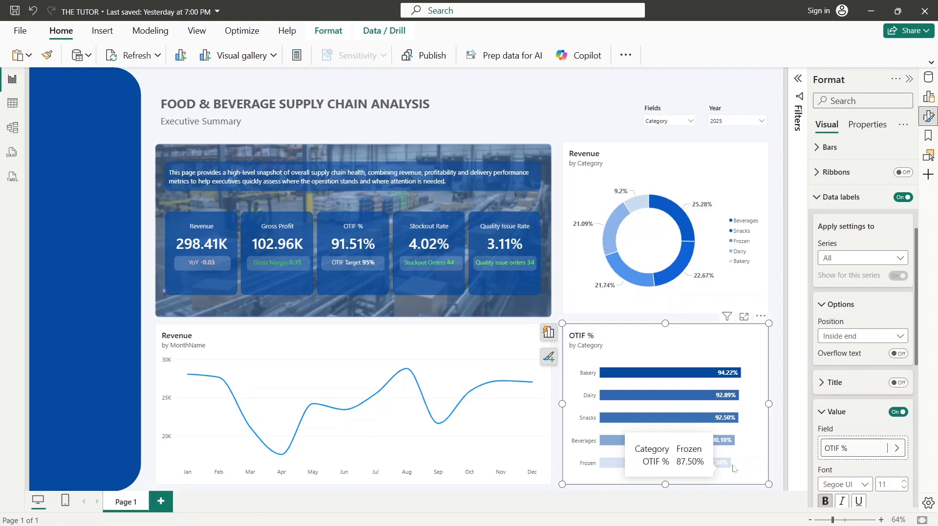
left_click(875, 338)
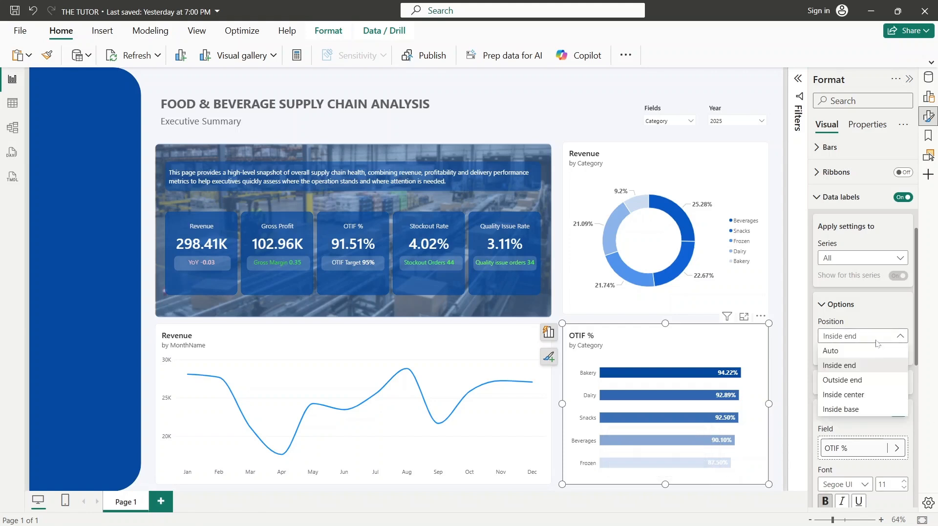
left_click(868, 381)
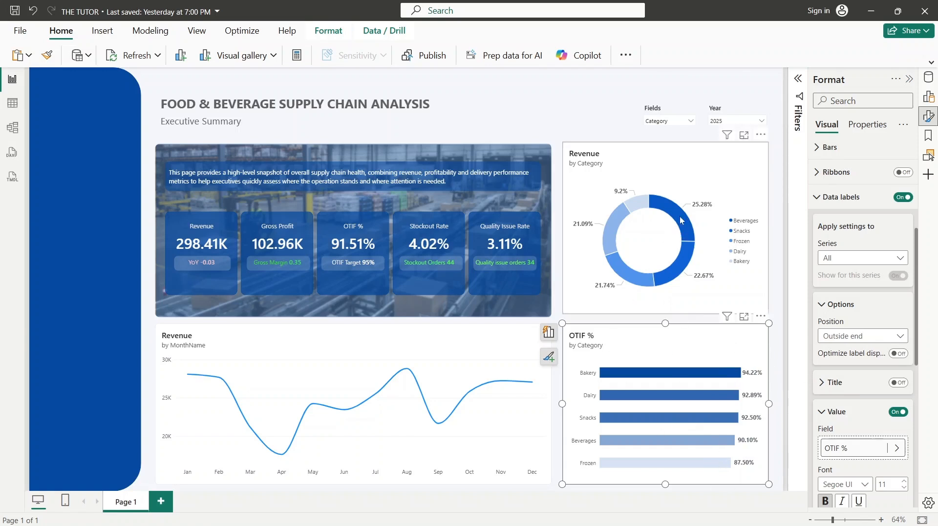
left_click(825, 198)
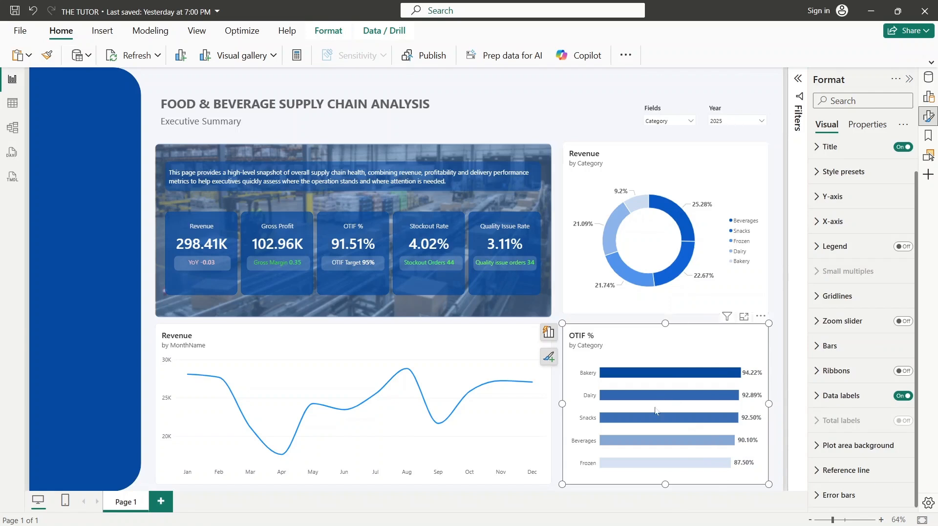
- Recolor the Beverages slice of the Revenue by Category donut chart to #0749A1
left_click(717, 177)
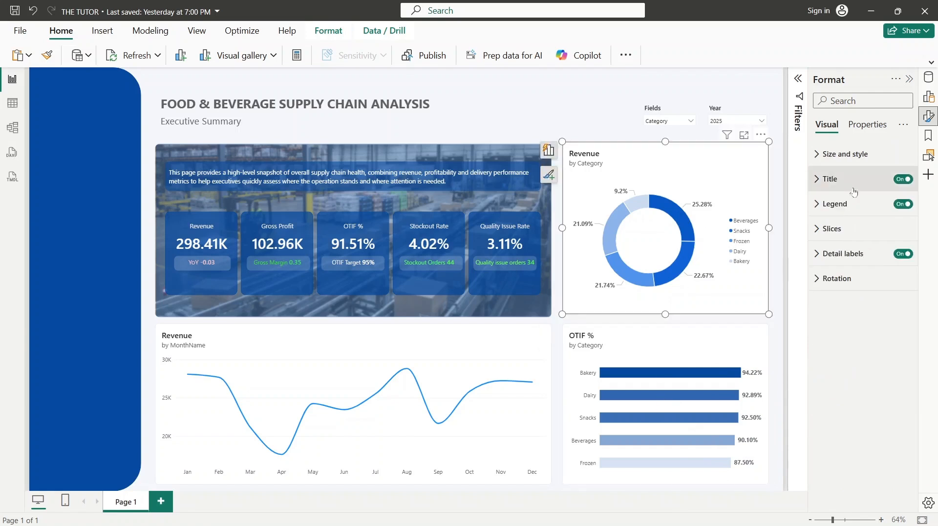
left_click(829, 230)
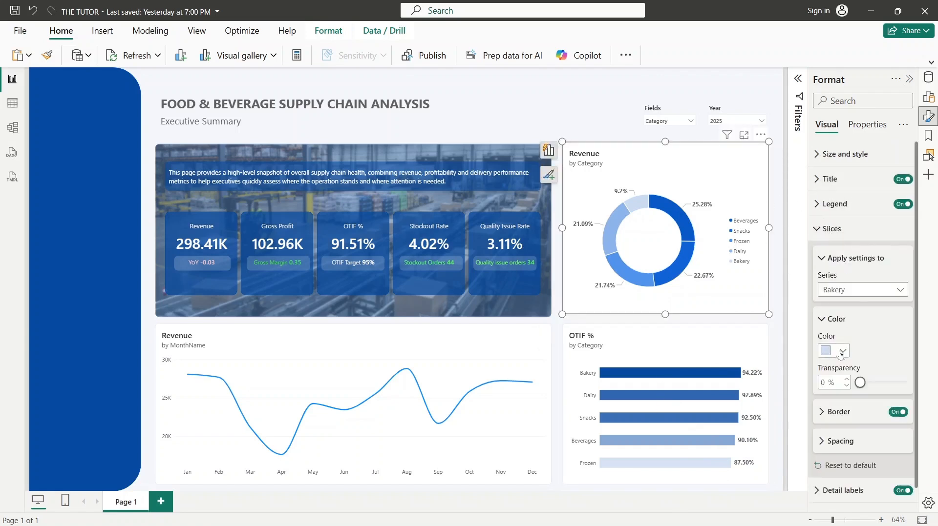
left_click(841, 290)
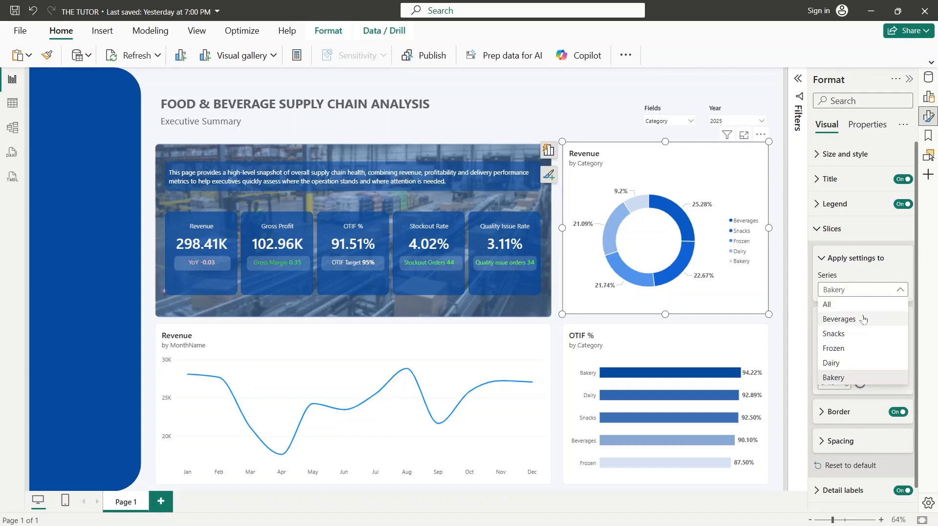
left_click(838, 319)
left_click(833, 350)
left_click(791, 383)
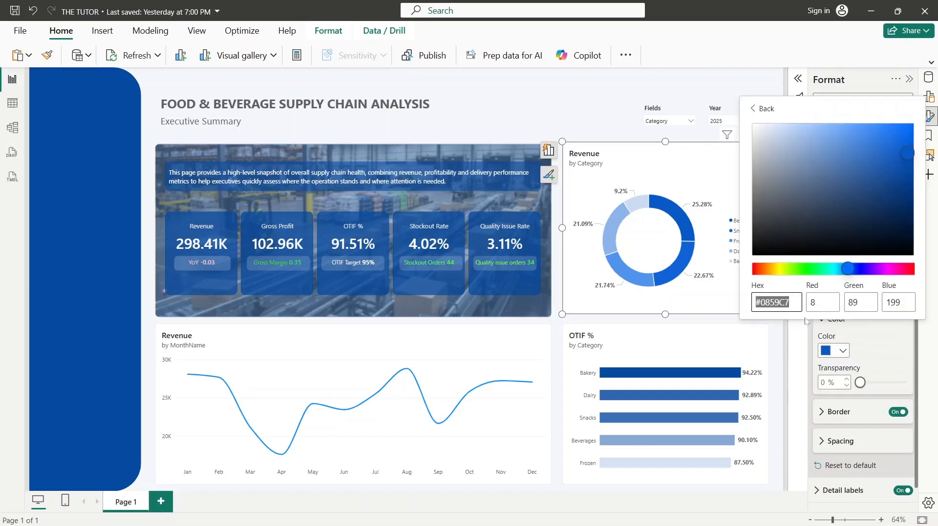
type("#0749A1")
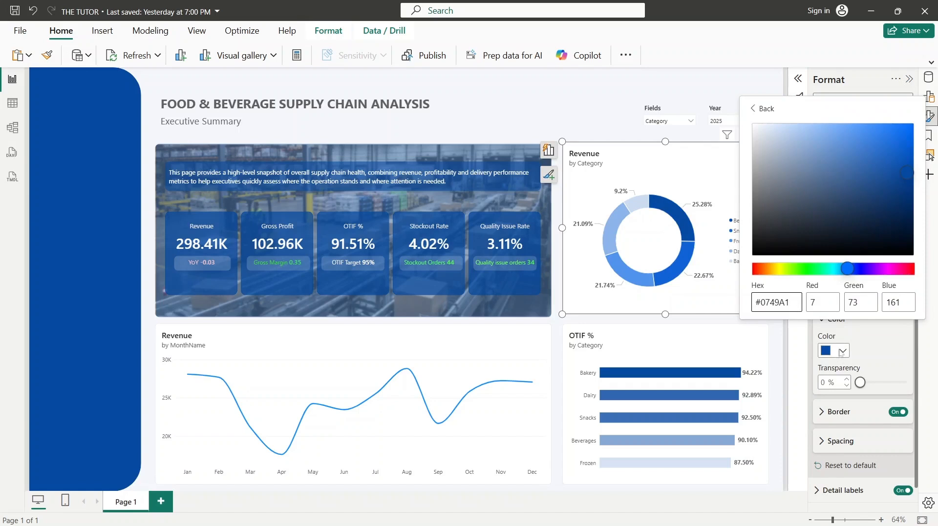
left_click(868, 349)
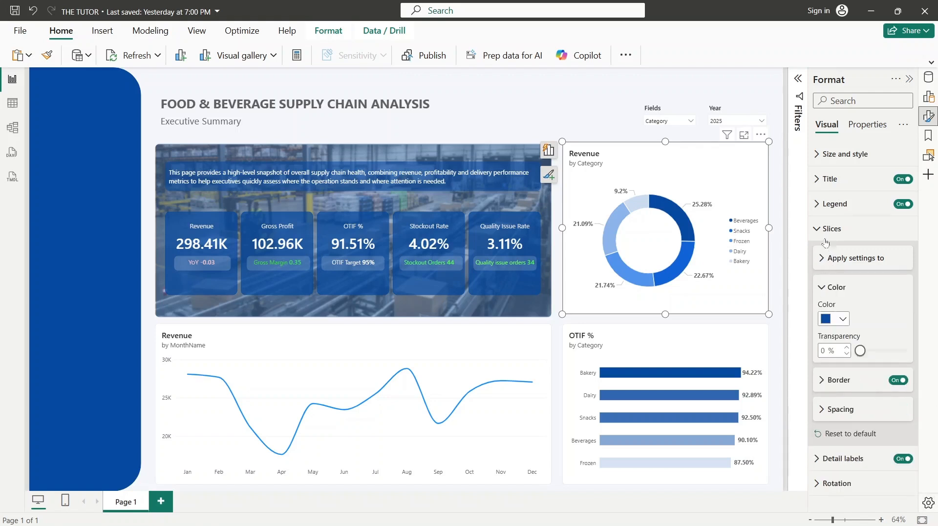
left_click(830, 228)
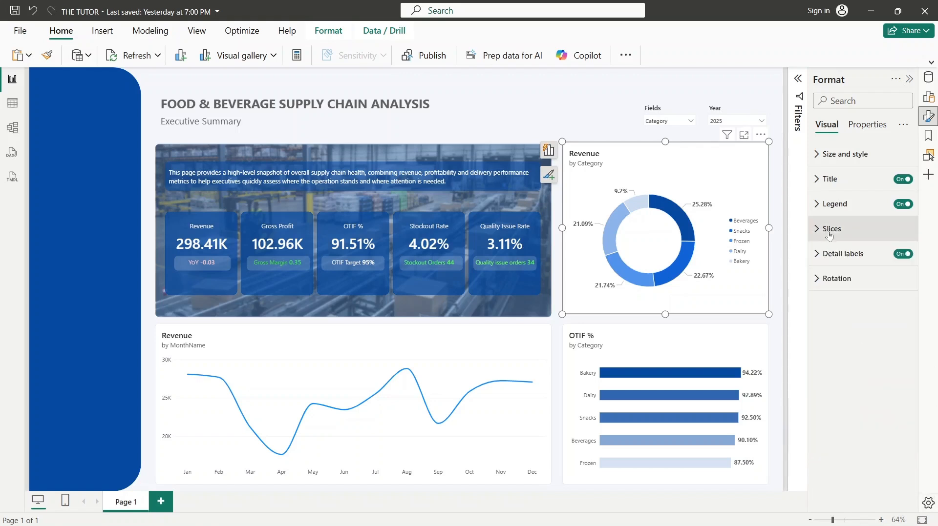
- Open the line formatting options of the Revenue by MonthName line chart
left_click(480, 337)
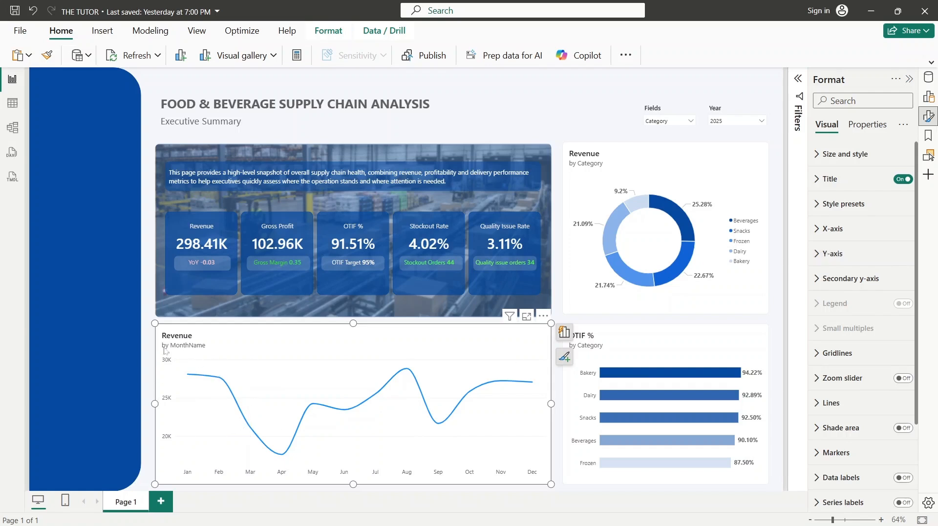
scroll(830, 293, "down", 3)
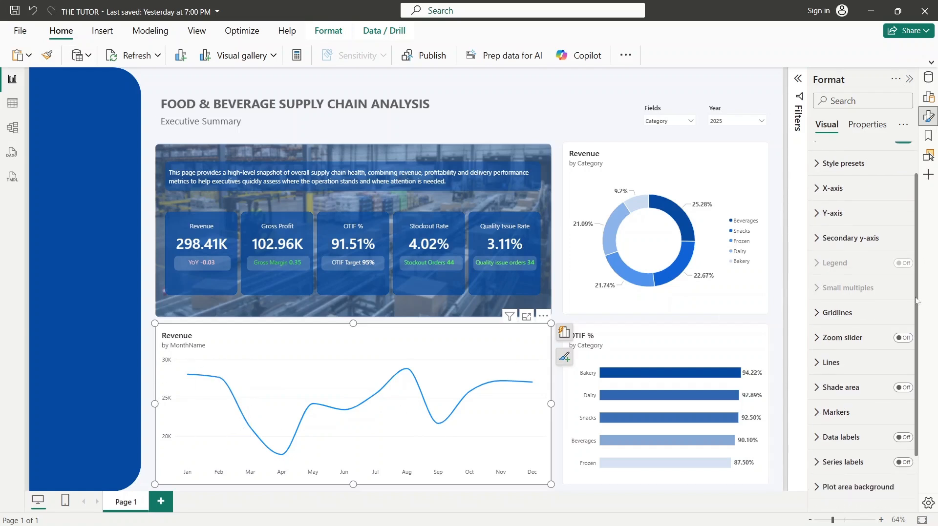
left_click(818, 295)
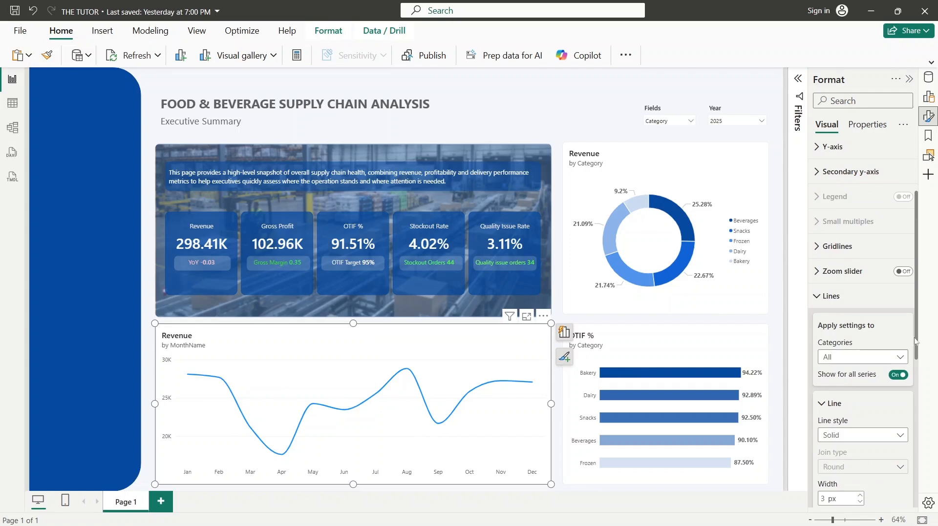
scroll(898, 228, "down", 6)
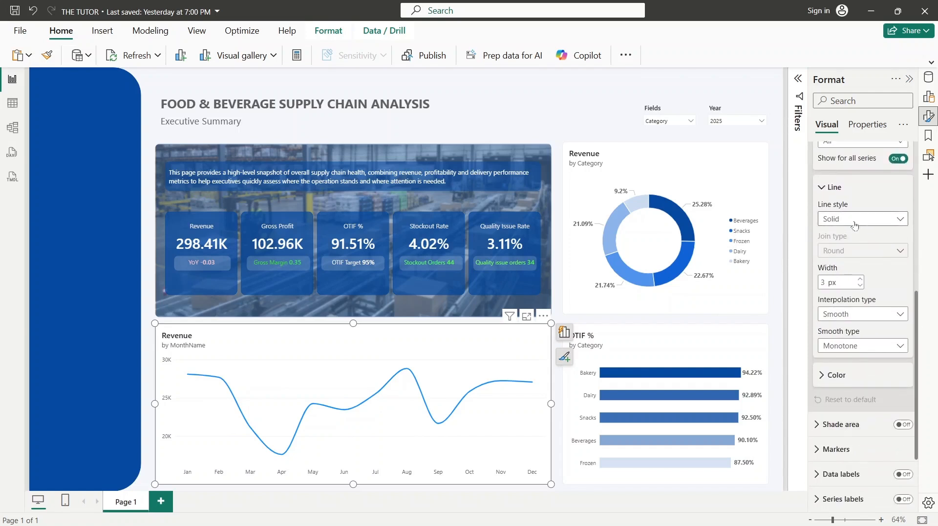
- Try Linear interpolation on the Revenue line chart and switch it back to Smooth
left_click(850, 317)
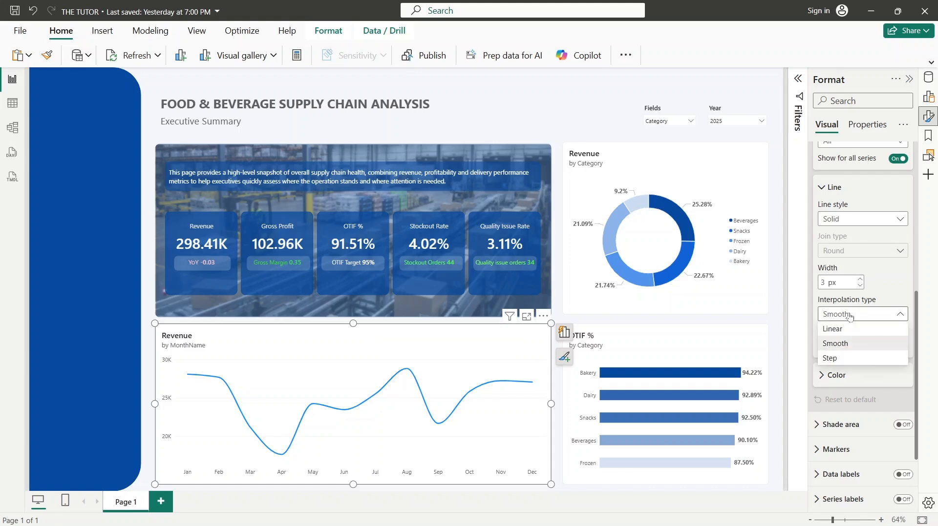
left_click(847, 330)
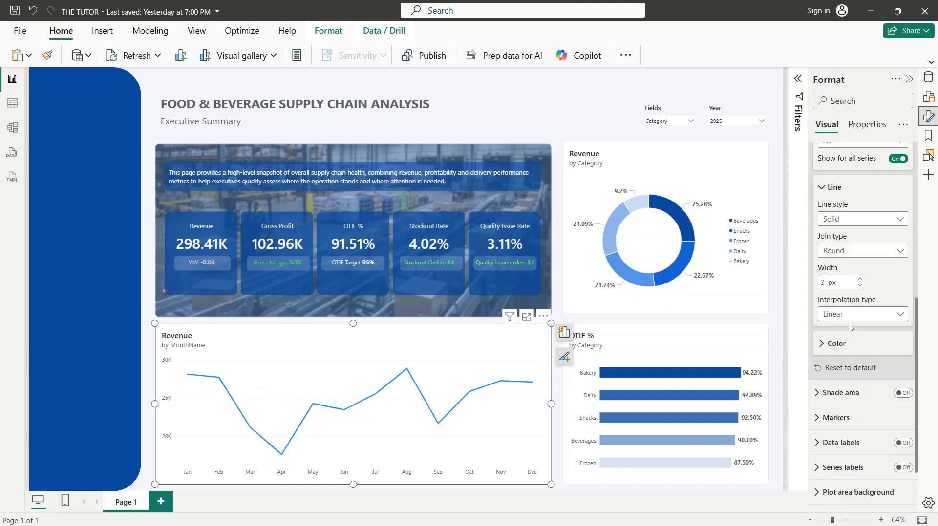
left_click(853, 316)
left_click(852, 345)
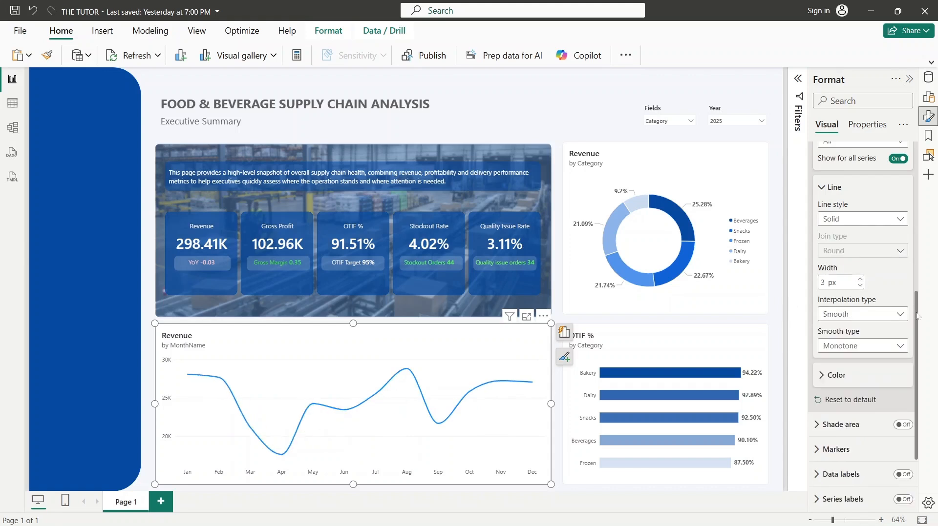
- Recolor the Revenue by MonthName line to a medium blue from the recent colors and set its width to 2 px
scroll(840, 279, "down", 2)
left_click(825, 314)
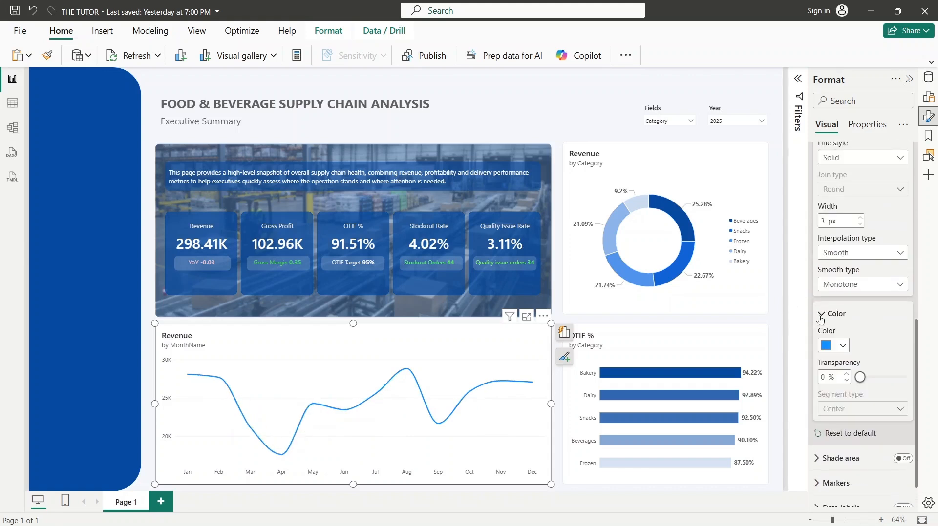
left_click(833, 342)
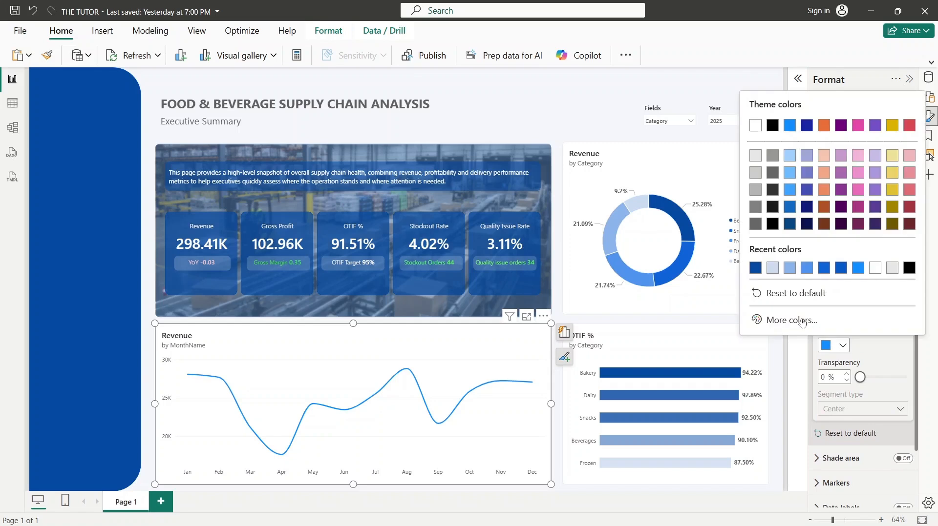
left_click(754, 269)
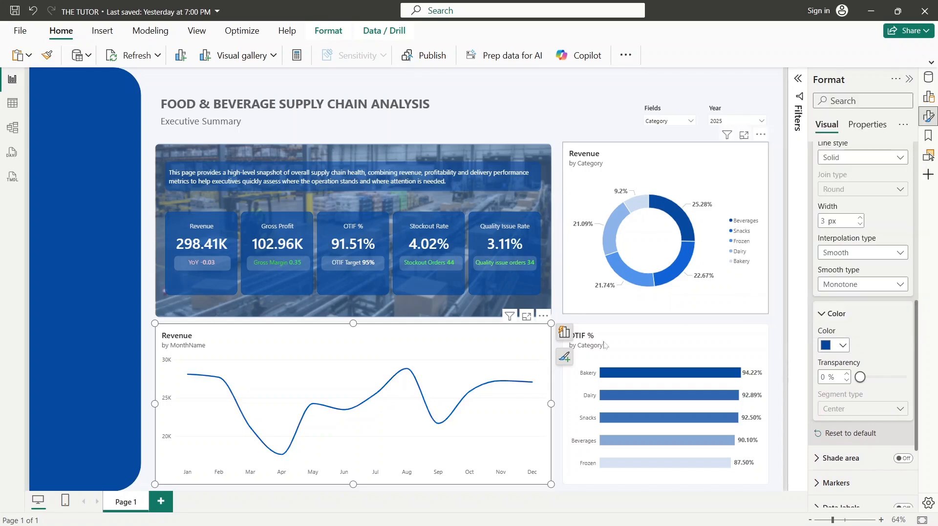
left_click(843, 347)
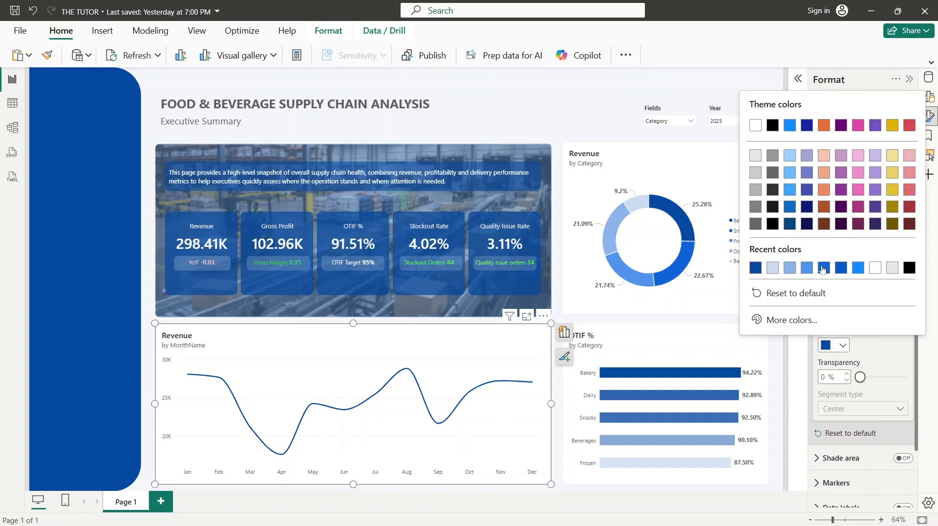
left_click(842, 272)
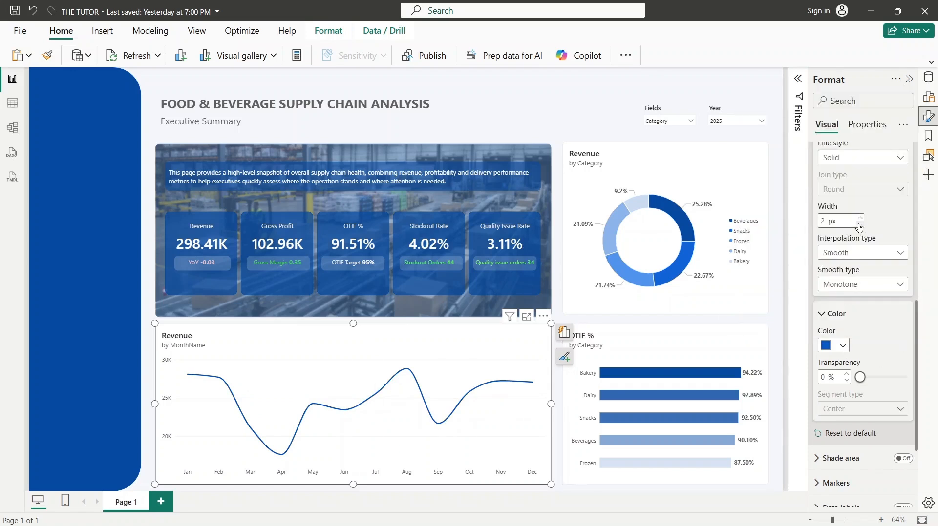
- Turn on markers for all categories on the Revenue by MonthName line chart and set their shape to diamond
scroll(919, 351, "down", 3)
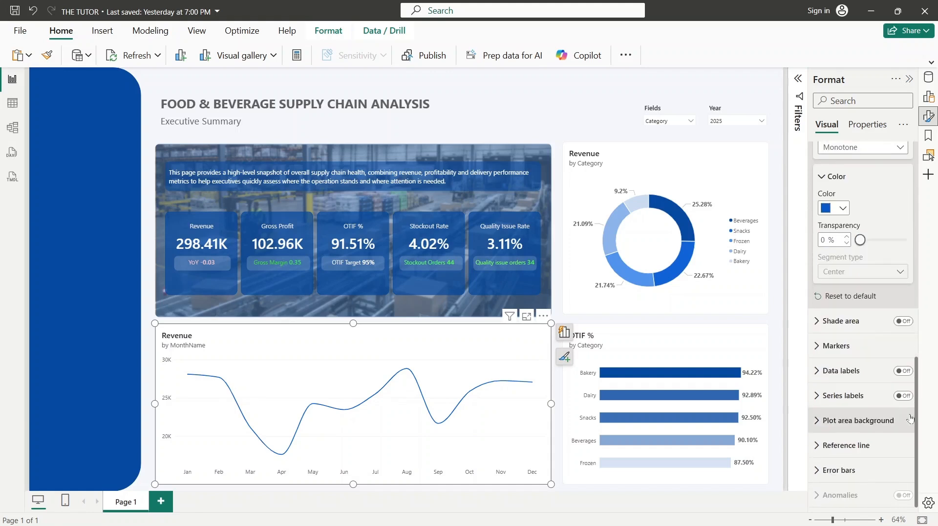
left_click(912, 347)
scroll(912, 348, "down", 4)
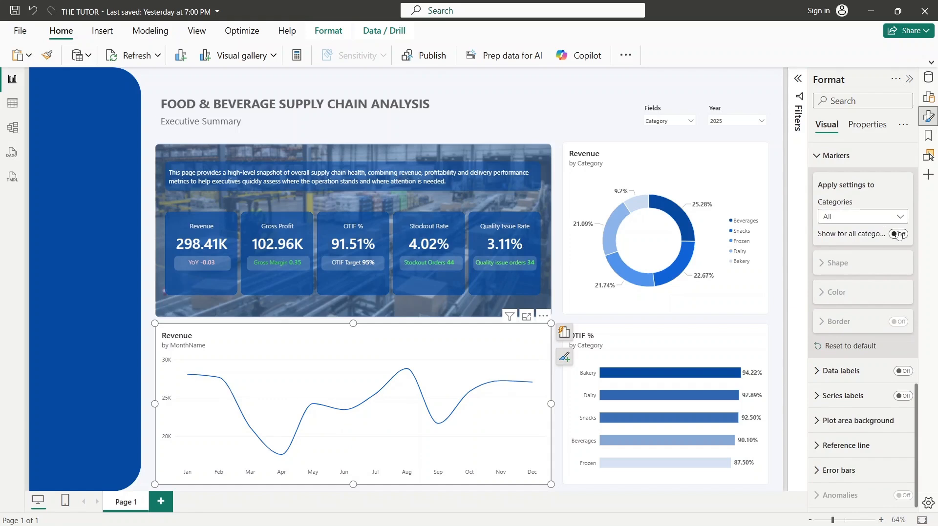
left_click(887, 218)
left_click(887, 218)
left_click(859, 263)
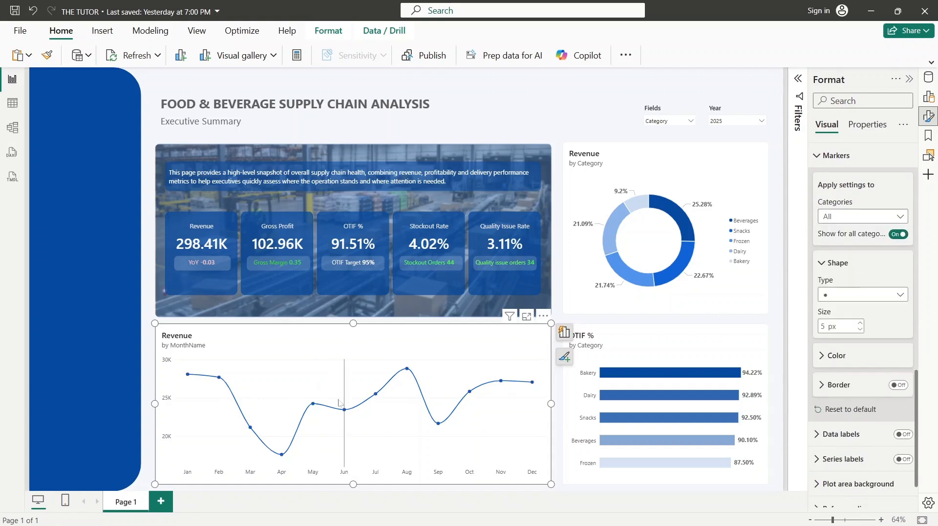
left_click(860, 298)
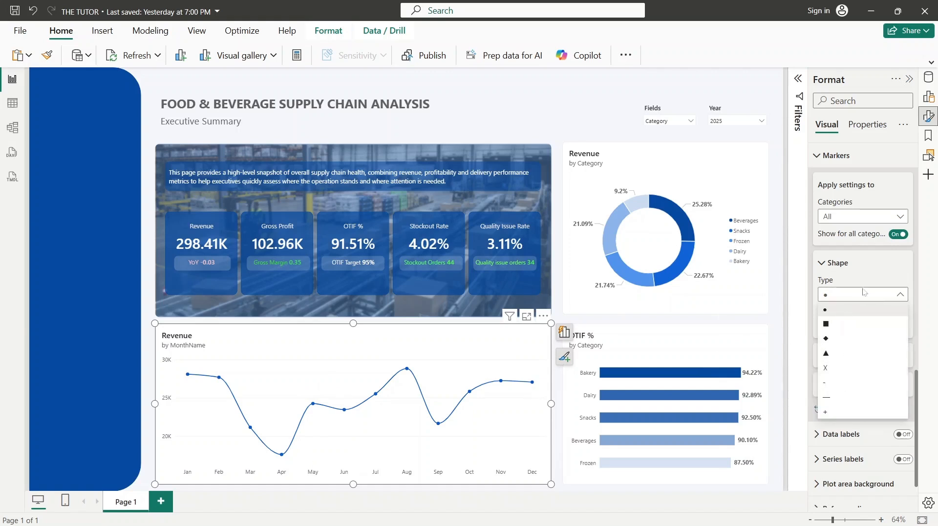
left_click(845, 344)
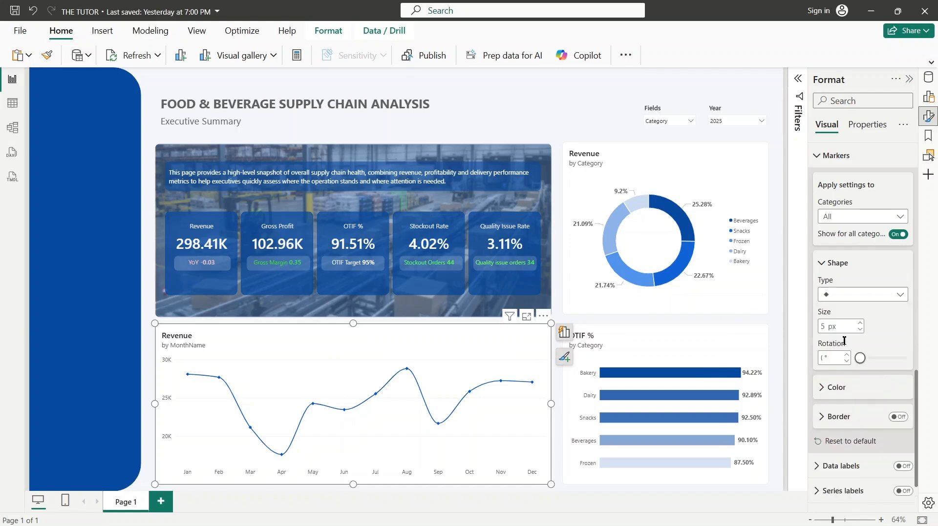
- Hide the formatting options and review the page heading, line chart and OTIF % chart of the executive summary
left_click(909, 79)
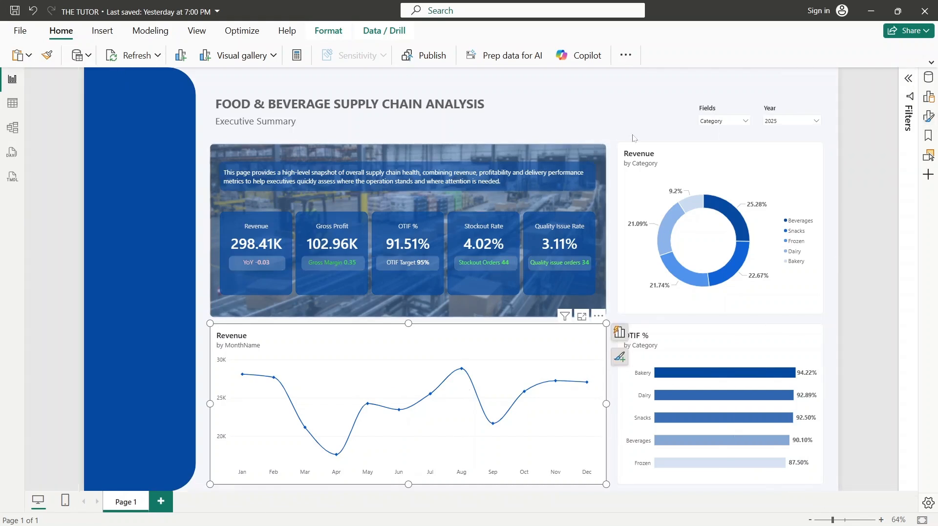
left_click(632, 138)
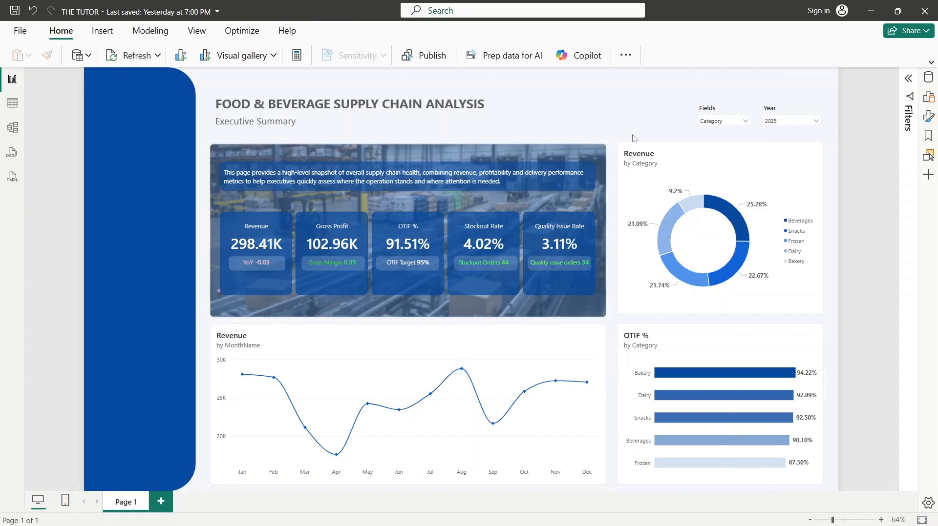
left_click(263, 115)
double_click(259, 103)
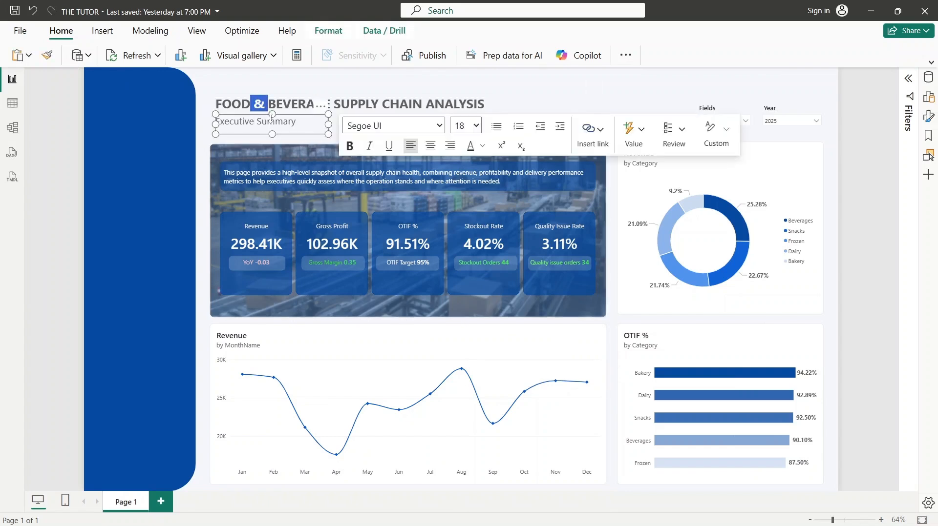
left_click(264, 346)
left_click(663, 330)
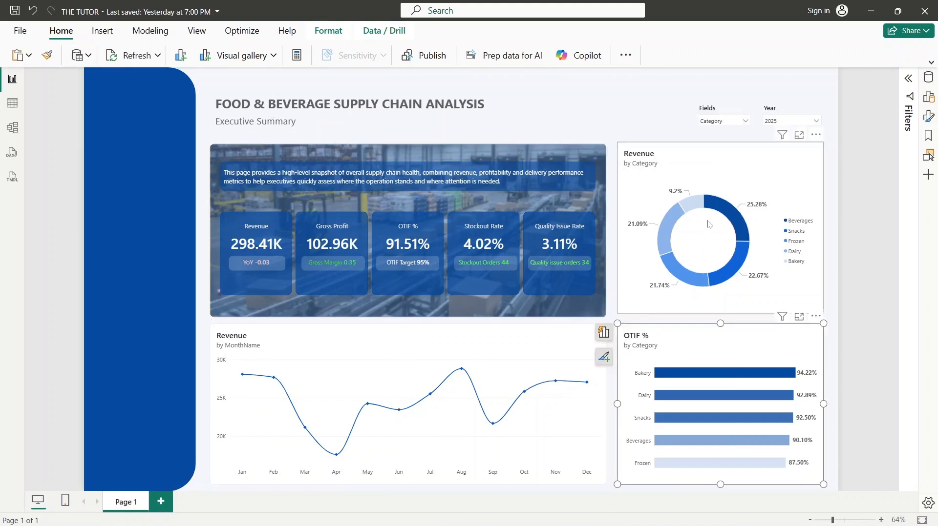
- Shorten the subtitle of the monthly Revenue line chart to "by Month"
left_click(699, 167)
left_click(848, 164)
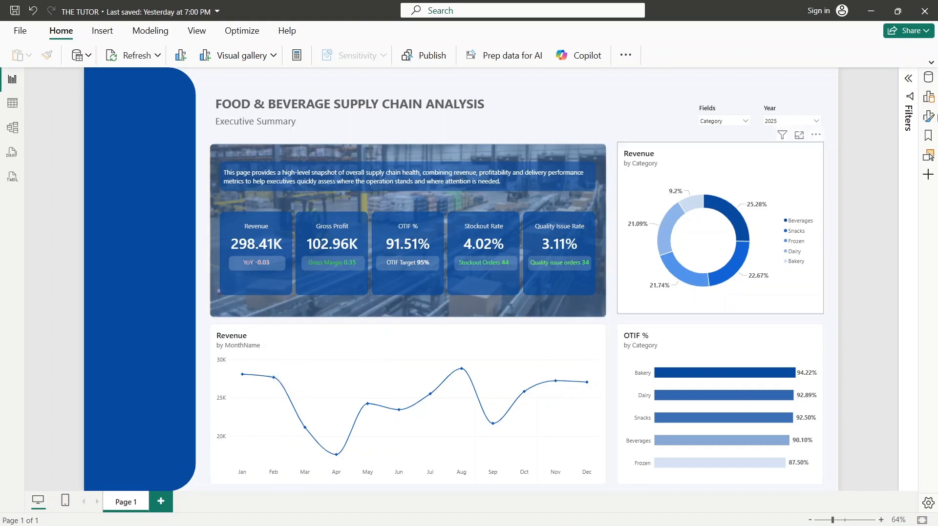
left_click(480, 333)
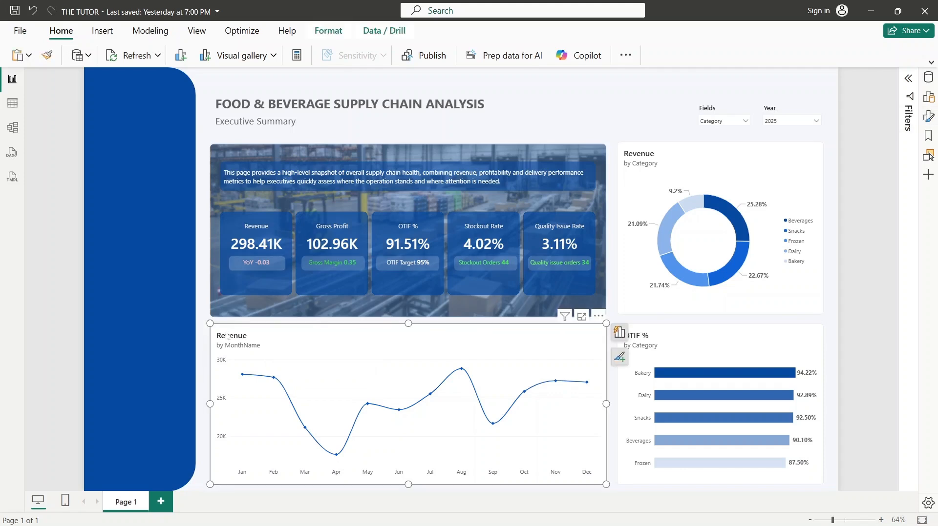
left_click(928, 117)
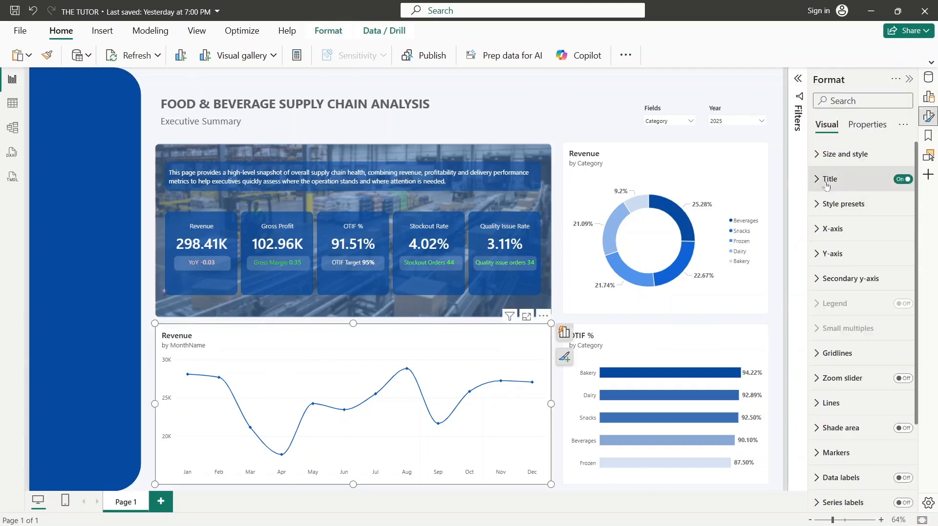
left_click(829, 179)
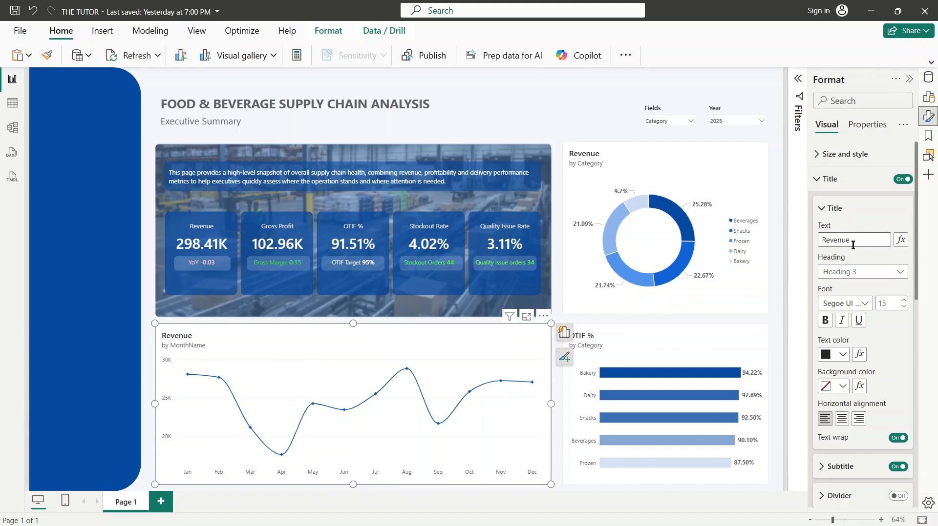
scroll(923, 252, "down", 5)
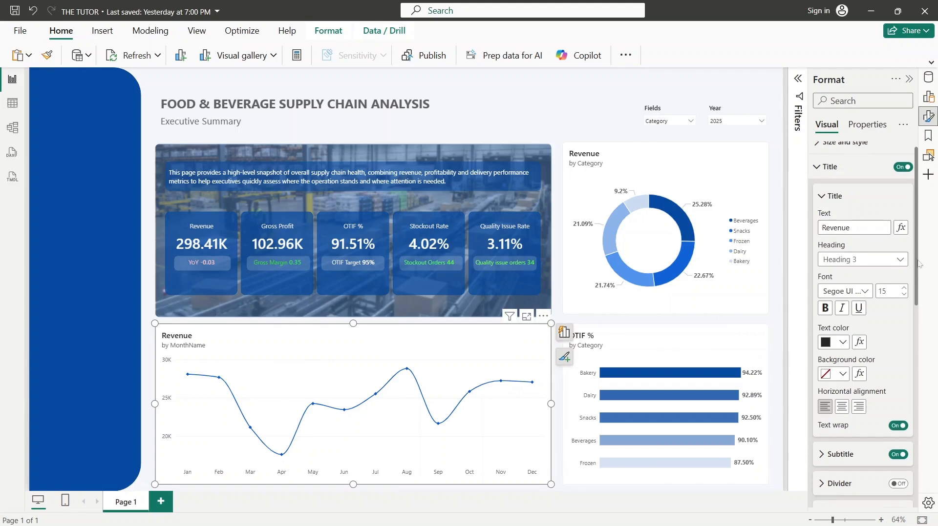
left_click(847, 292)
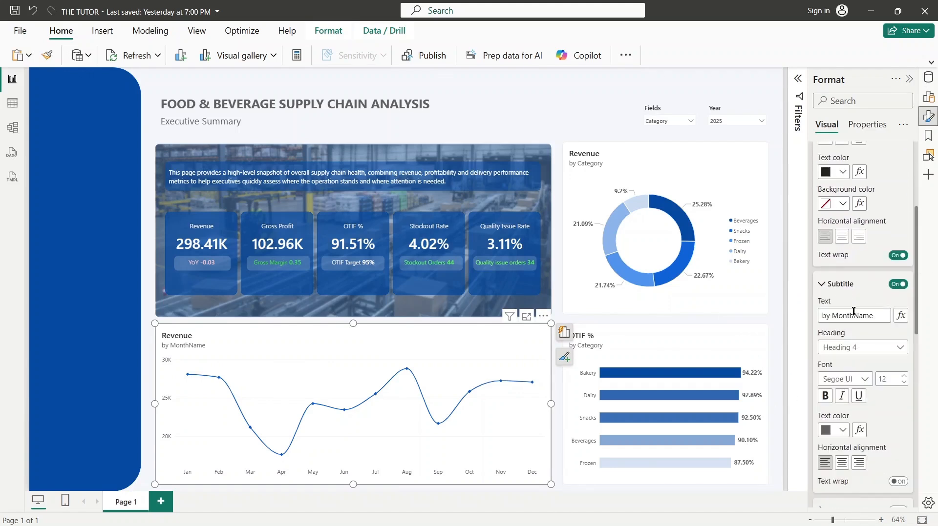
left_click_drag(854, 315, 897, 308)
key("BackSpace")
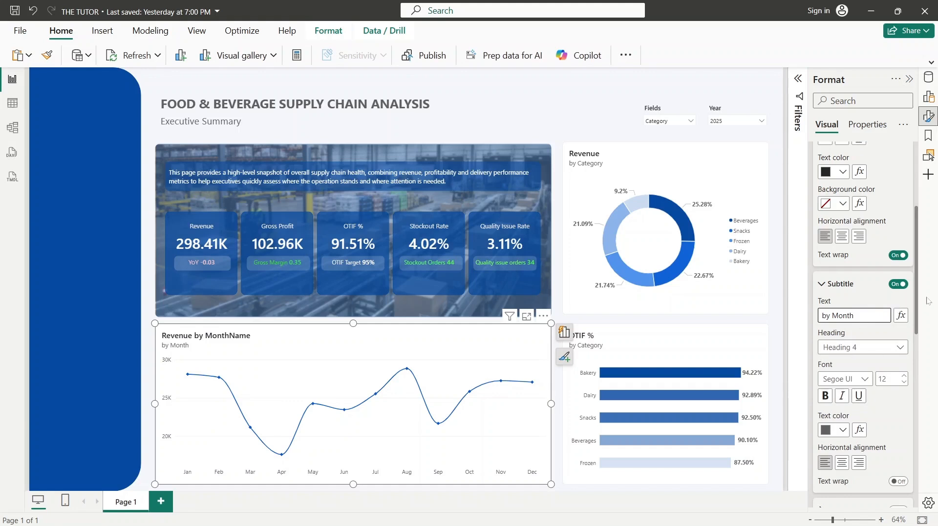
- Replace the line chart's subtitle with "Tracks how revenue has moved month by month to reveal seasonal patterns and growth direction."
left_click_drag(864, 320, 813, 322)
key("BackSpace")
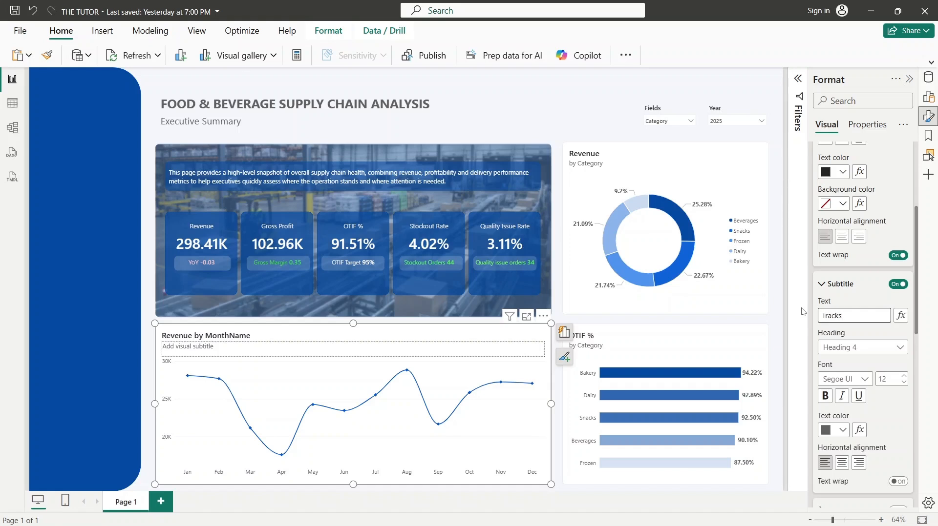
type("how revenue has moved m")
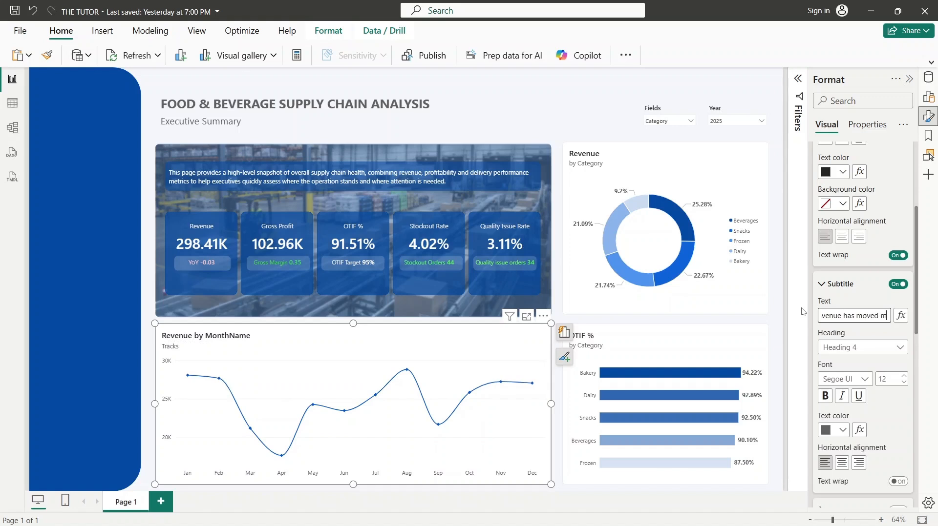
type("onth yb")
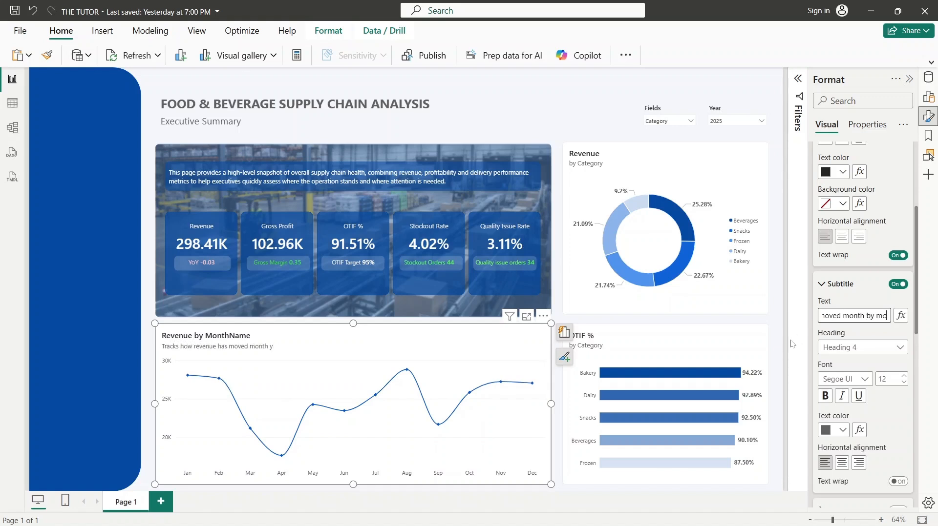
type("y month to reveal c")
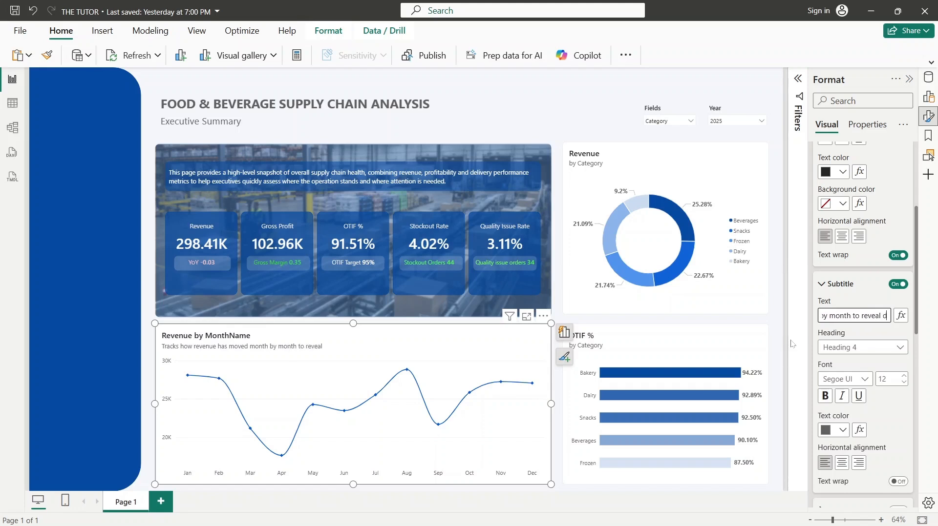
type("l patterns and growt")
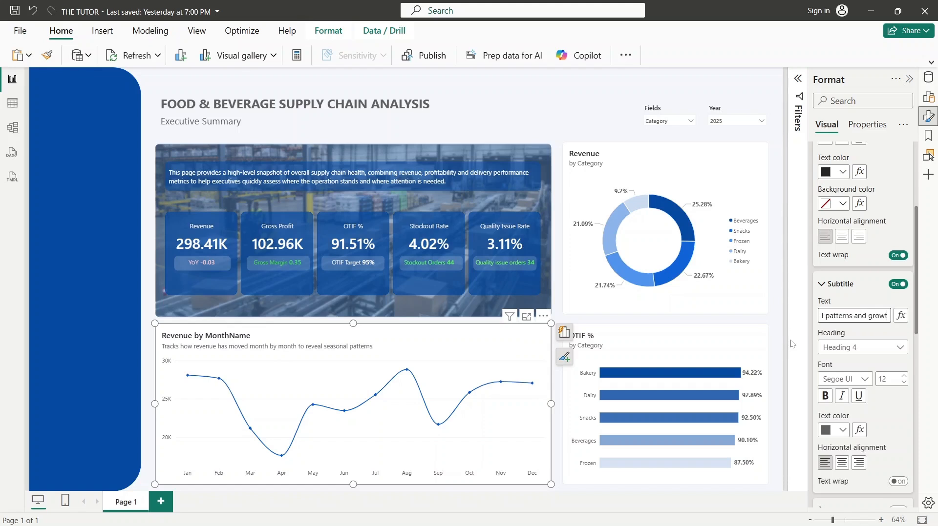
type("h direction")
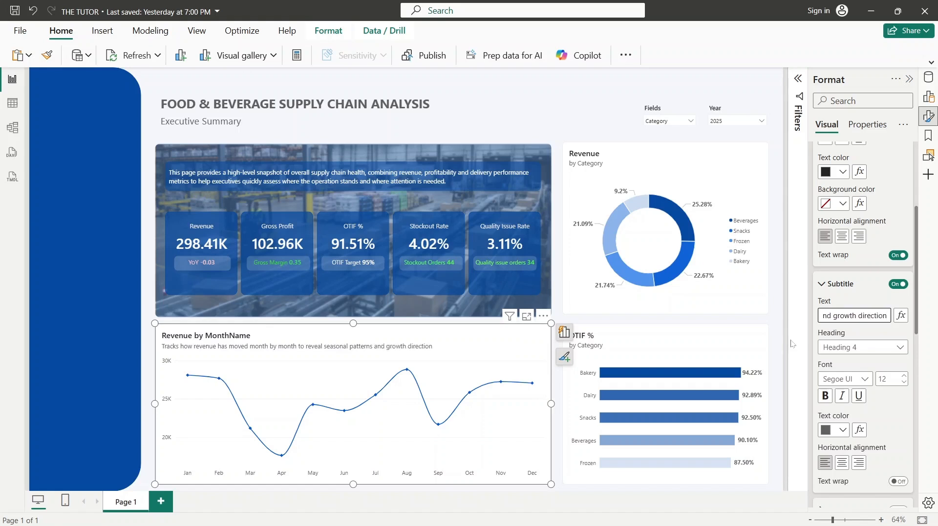
type(".")
- Set the line chart's title to "Revenue by Month" and collapse its title settings
left_click_drag(920, 279, 913, 207)
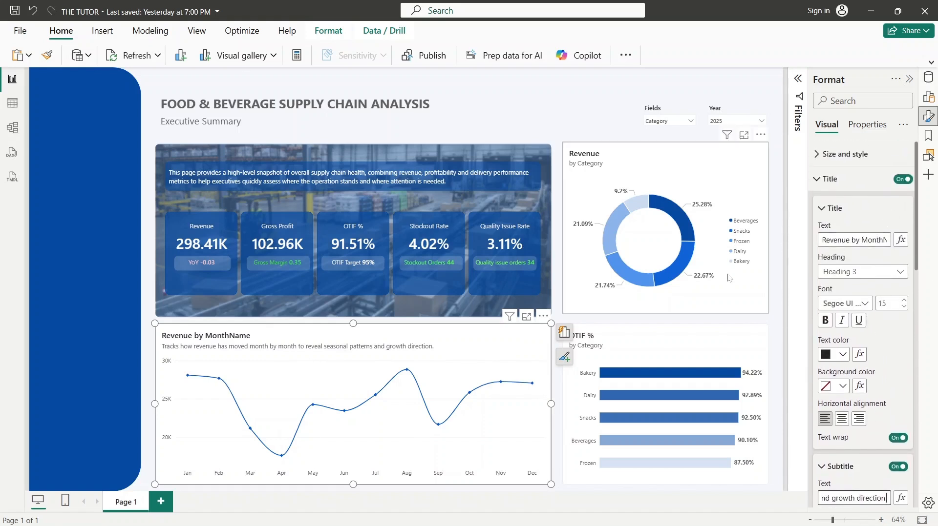
left_click(883, 240)
key("BackSpace")
key("BackSpace")
key("BackSpace")
key("BackSpace")
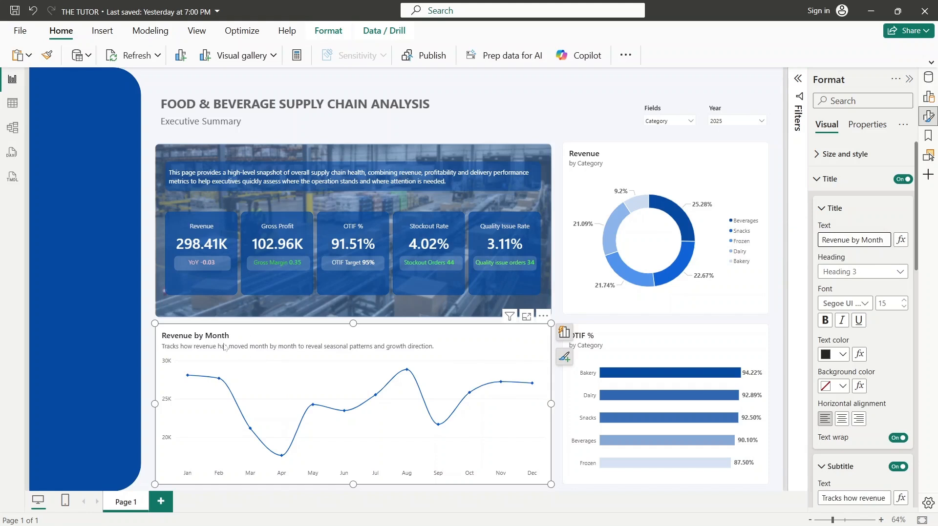
left_click(831, 321)
left_click(831, 179)
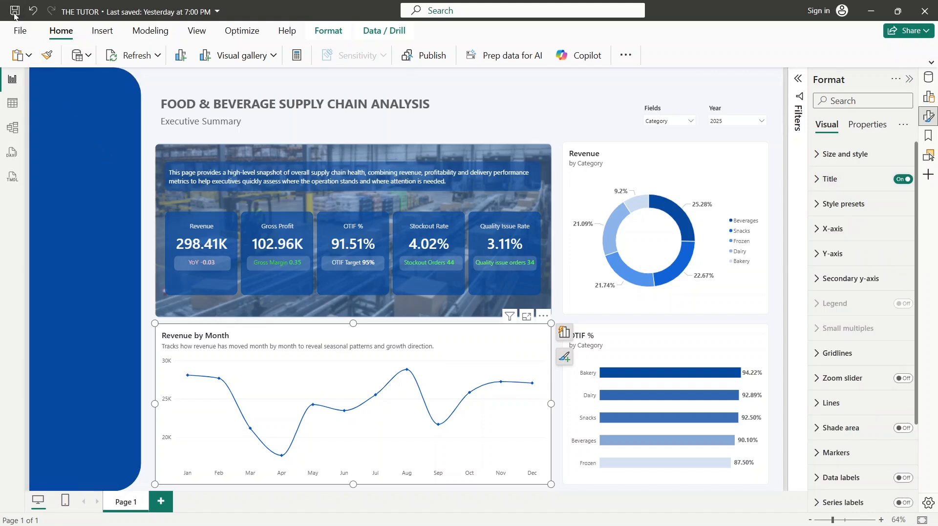
- Try the title "Revenue by Category" on the Revenue donut chart
left_click(609, 155)
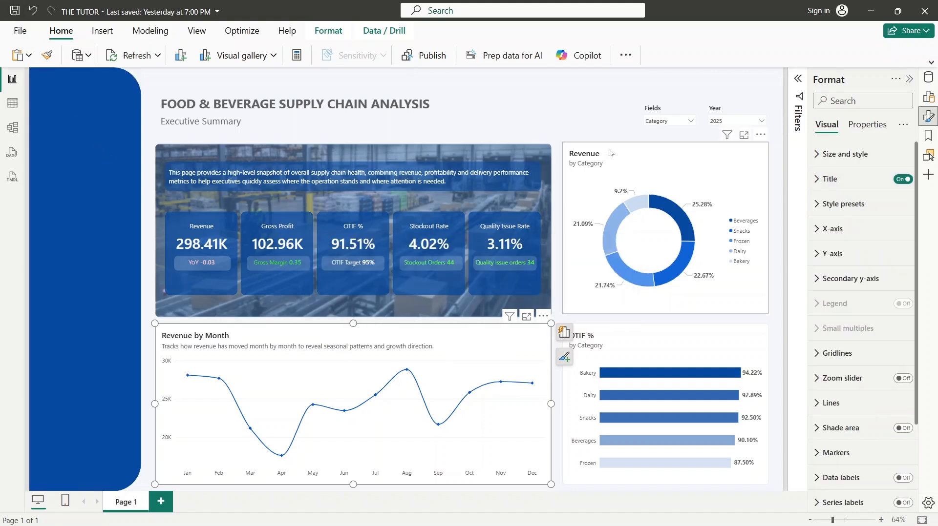
left_click(830, 188)
left_click(832, 182)
left_click(904, 179)
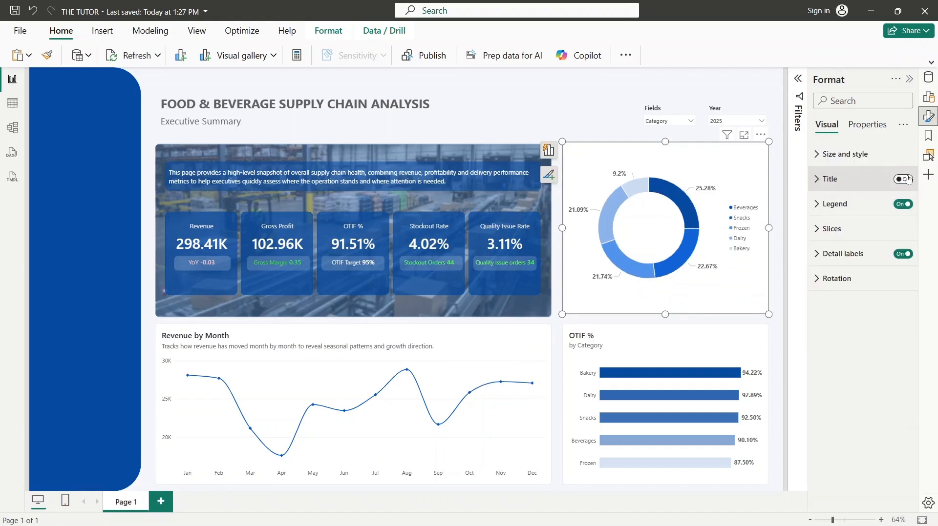
left_click(904, 179)
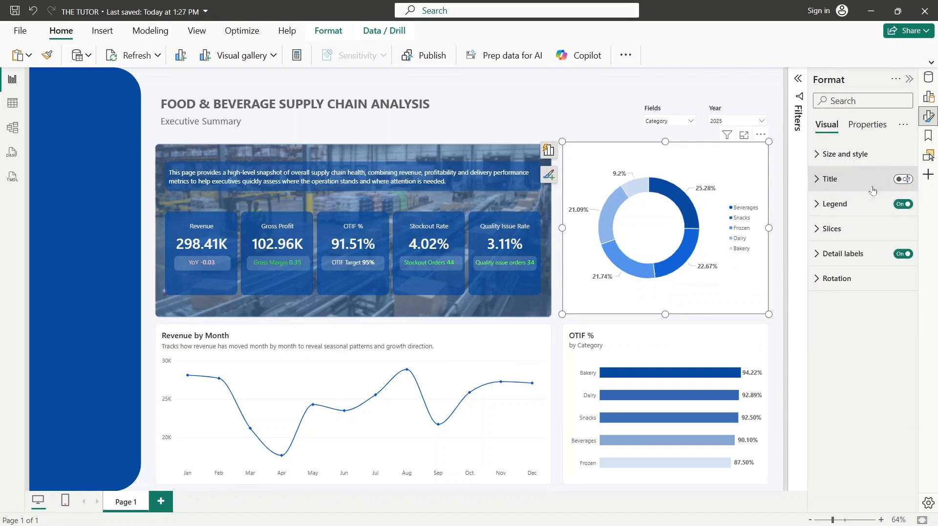
left_click(823, 190)
left_click(865, 241)
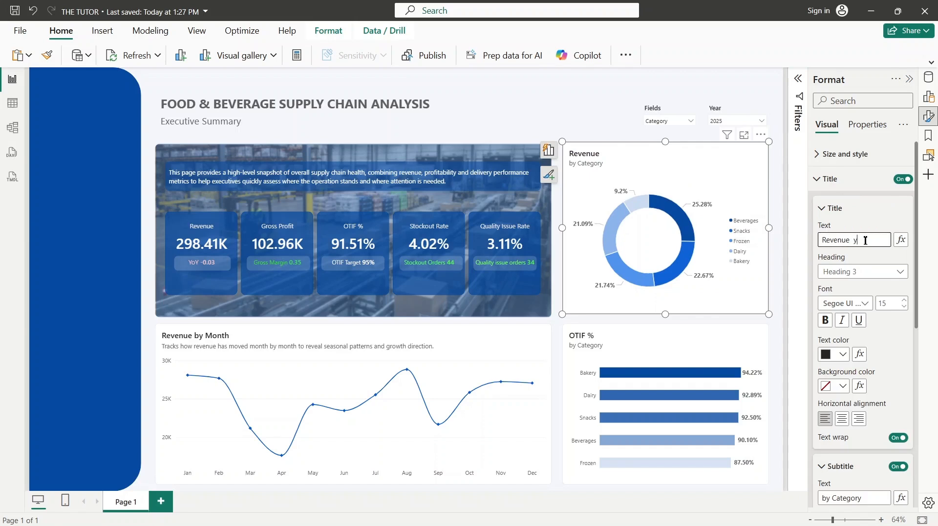
type("y")
key("BackSpace")
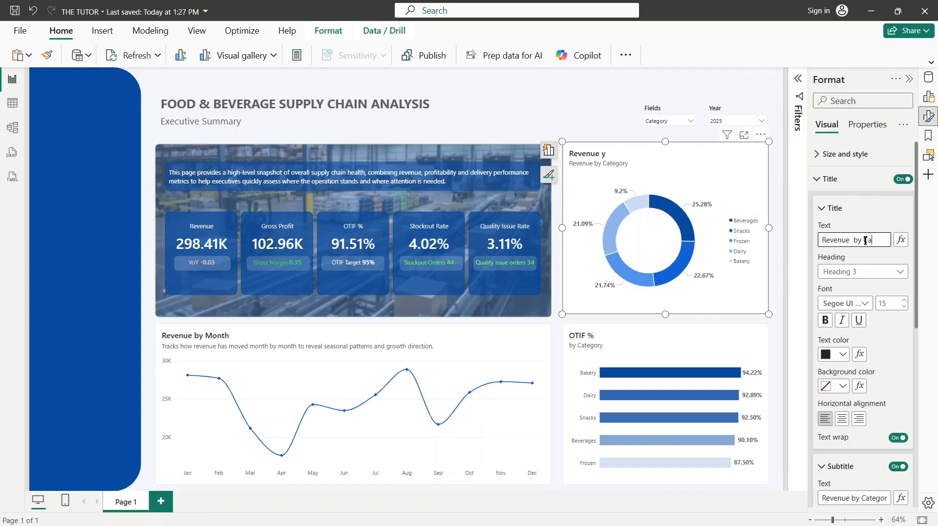
type("by Category")
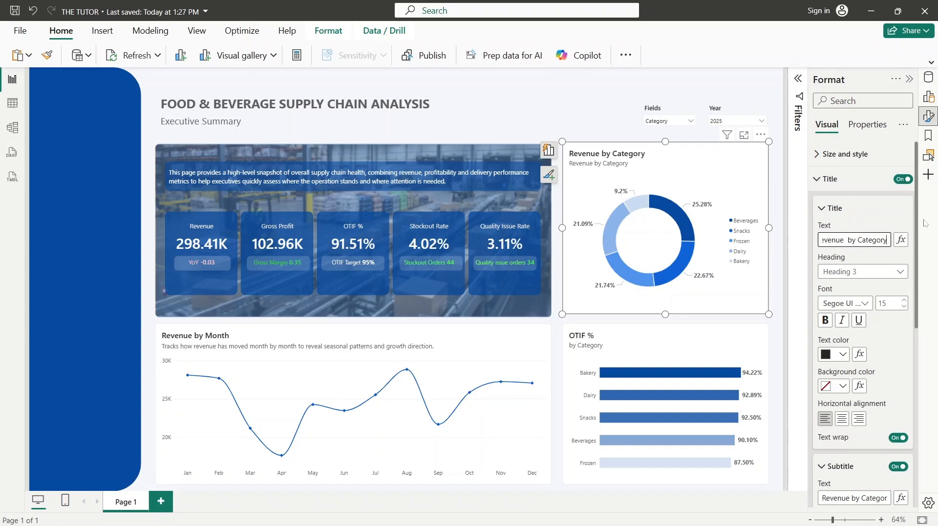
- Switch the Fields slicer to Channel to check how the donut chart's title and subtitle respond
scroll(917, 229, "down", 3)
scroll(908, 224, "up", 3)
scroll(917, 229, "down", 3)
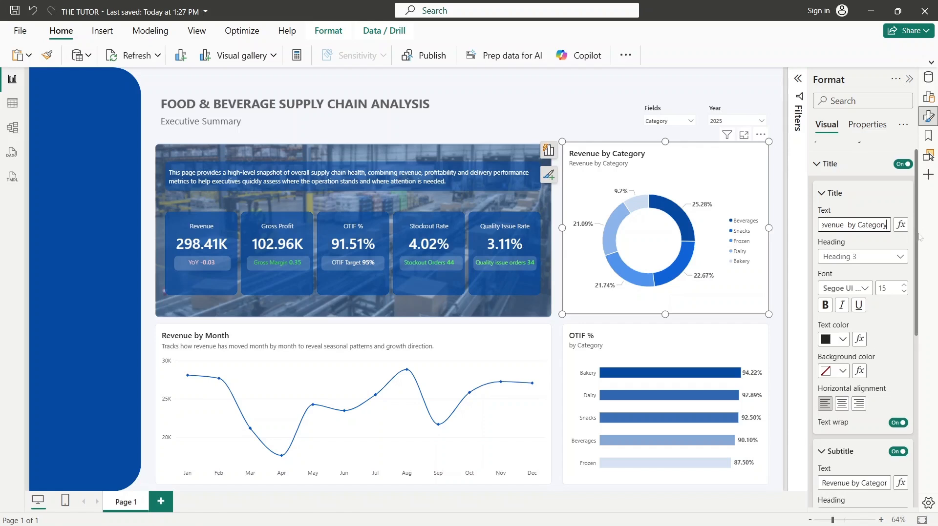
scroll(915, 224, "up", 3)
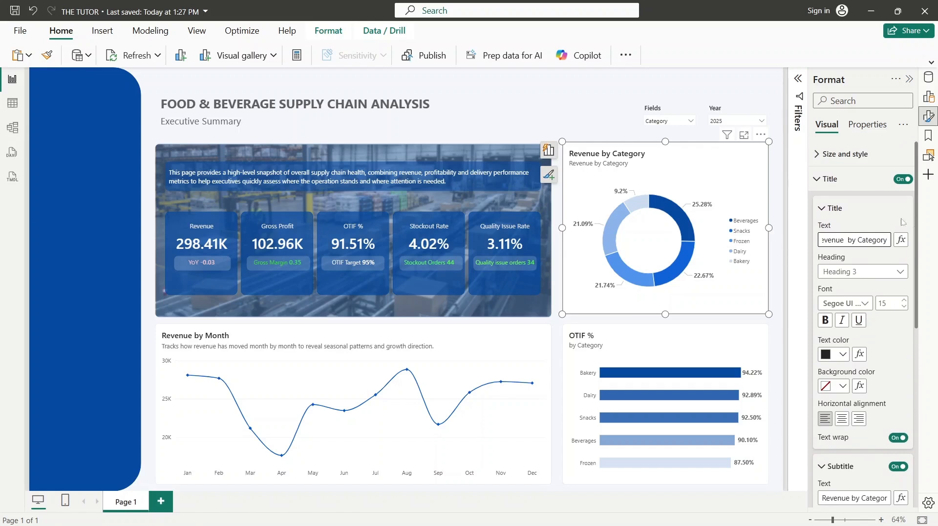
left_click(889, 222)
left_click(683, 126)
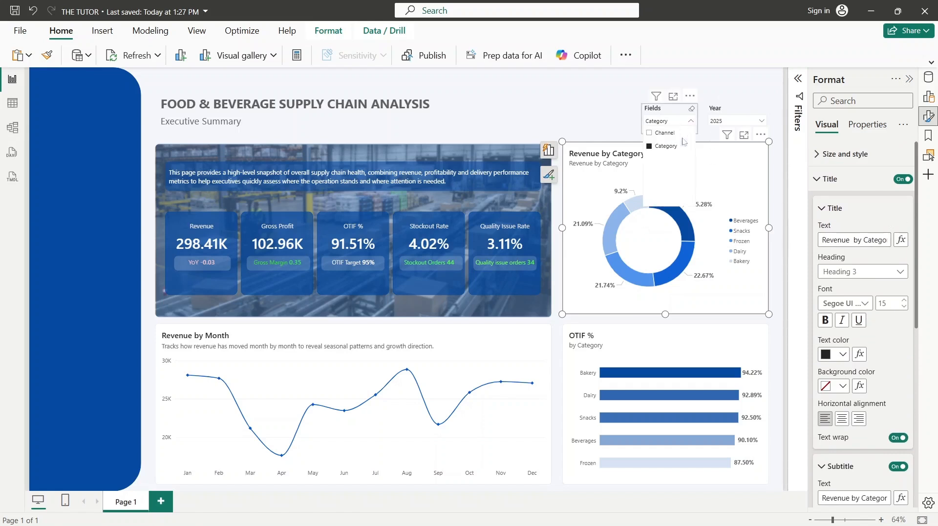
left_click(667, 134)
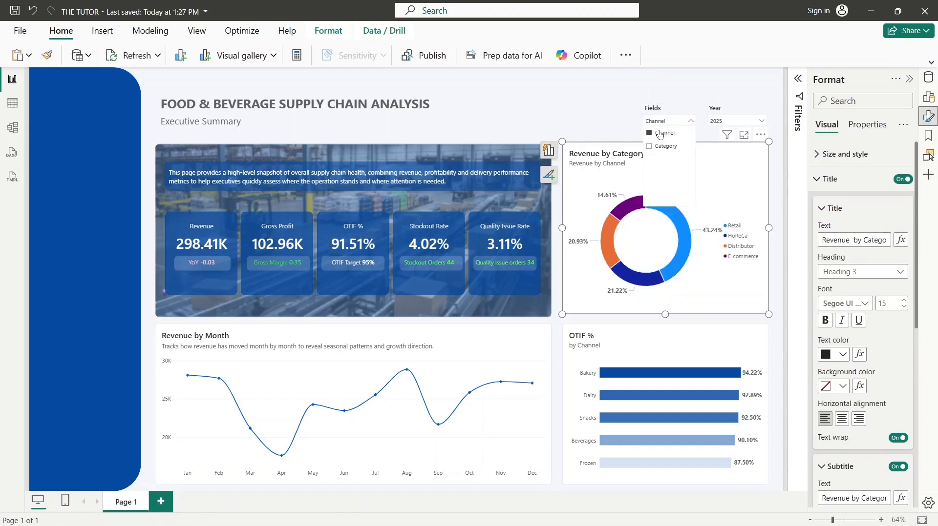
- Reset the donut chart's title settings to default
left_click(915, 269)
left_click_drag(915, 289, 896, 441)
left_click(868, 449)
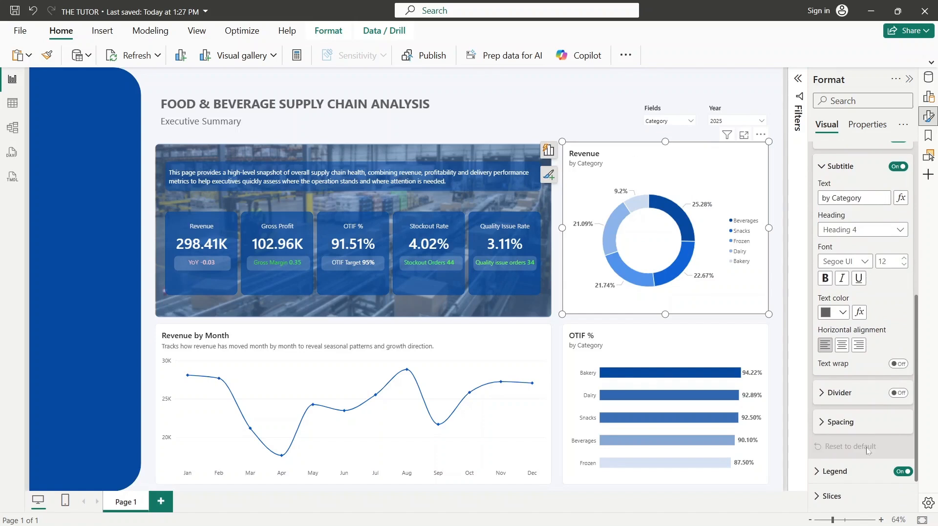
- Examine the donut chart's subtitle settings and compare the headings of the line chart and OTIF % chart
left_click_drag(916, 316, 918, 163)
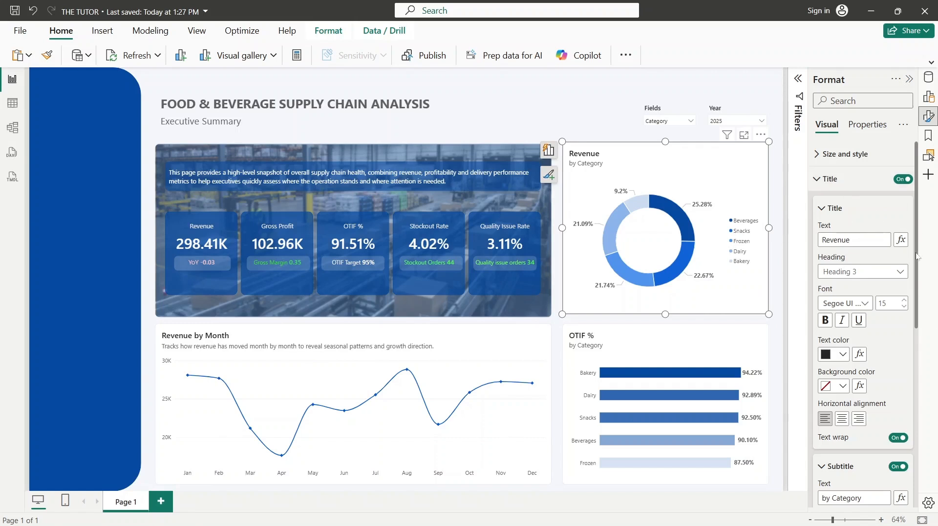
scroll(916, 256, "down", 5)
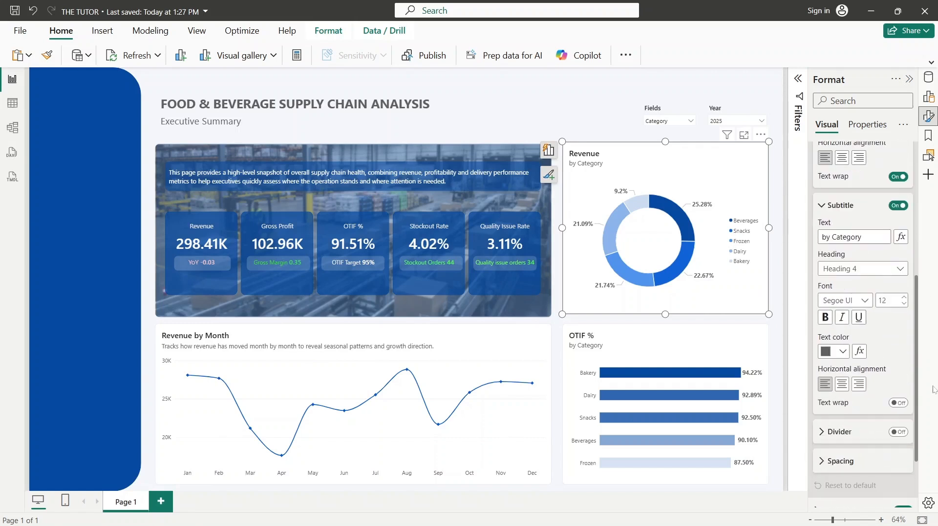
left_click(869, 237)
left_click_drag(869, 236, 814, 250)
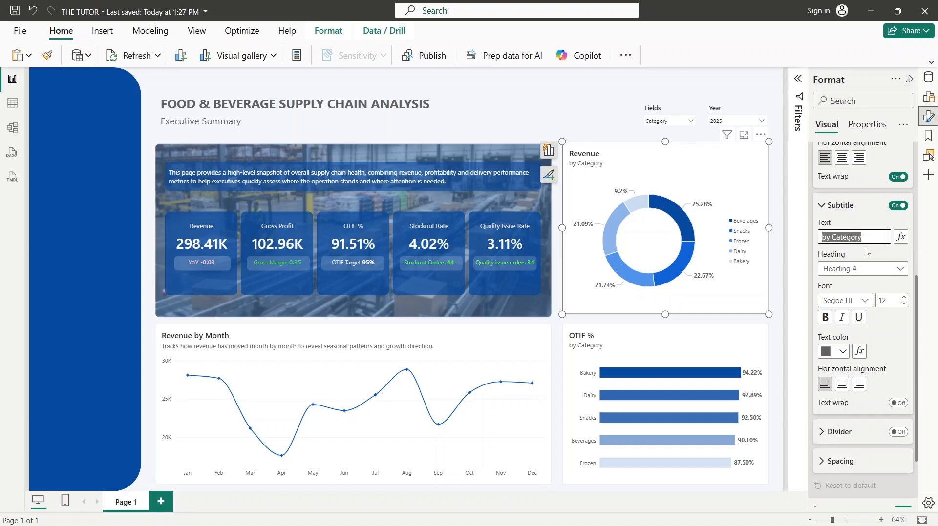
left_click(471, 329)
left_click(679, 334)
left_click(652, 154)
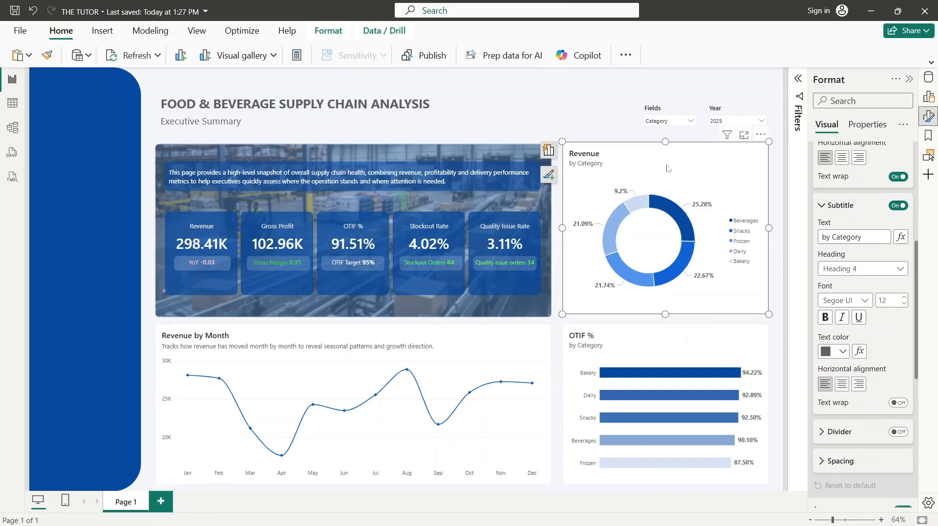
scroll(892, 293, "down", 3)
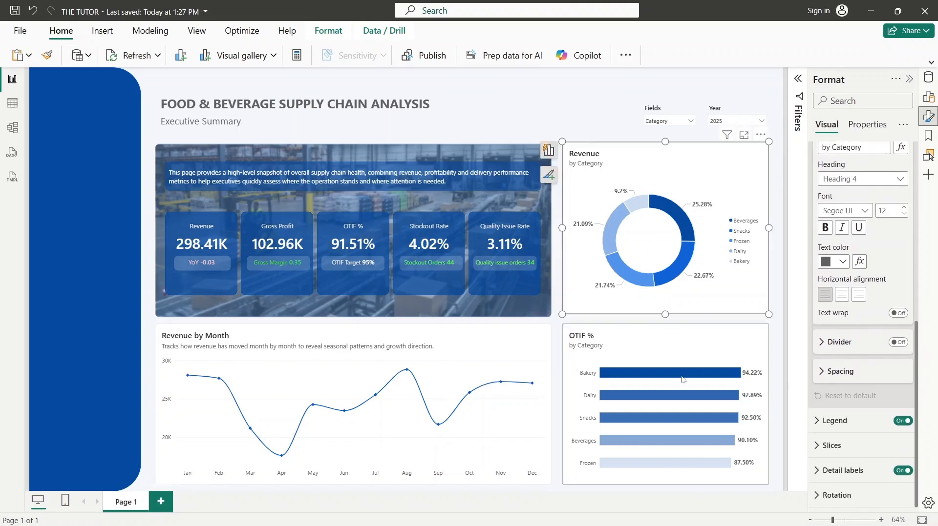
left_click(601, 332)
left_click(539, 119)
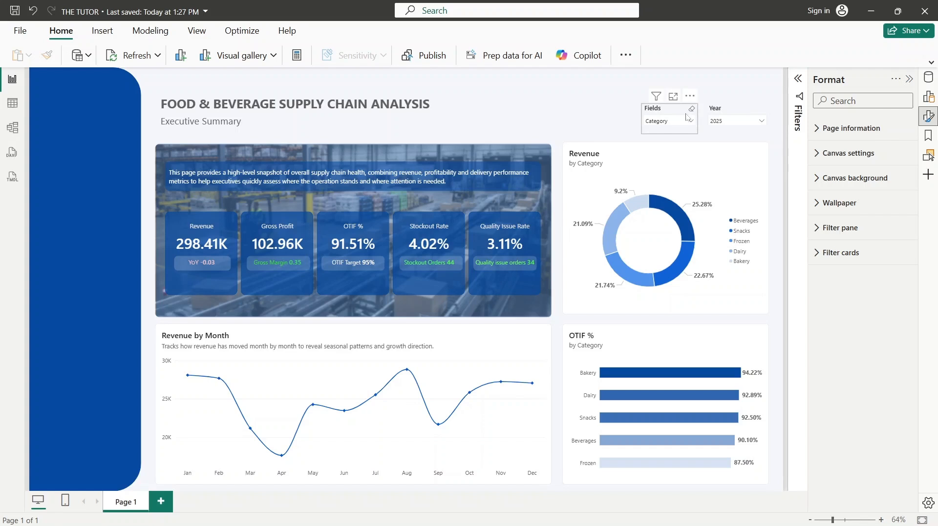
- Insert a line shape below the Executive Summary subtitle, spanning from the page title to the Year slicer, and shrink its frame to a thin strip
left_click(102, 31)
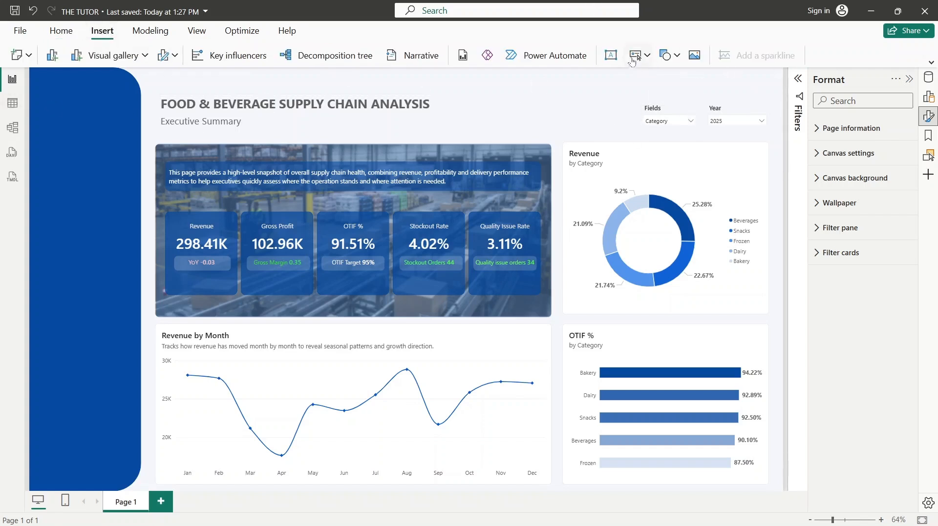
left_click(665, 56)
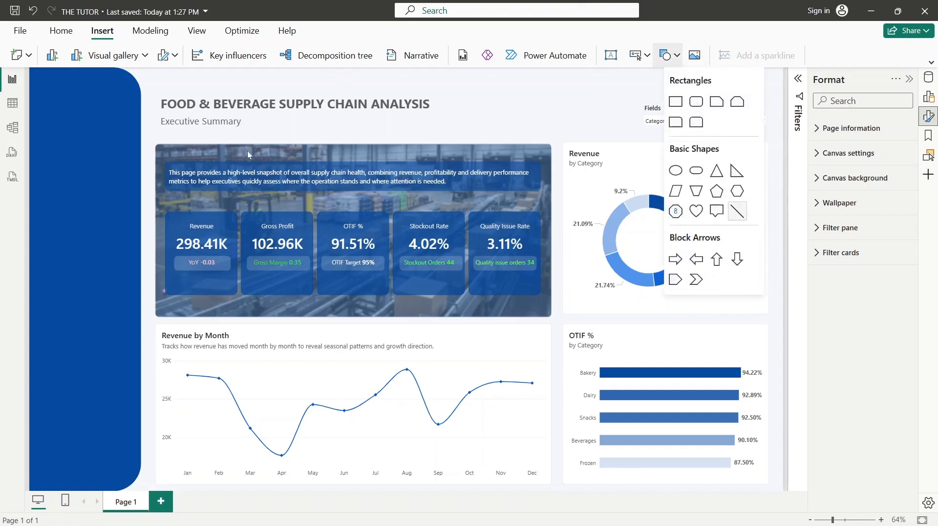
left_click_drag(630, 102, 228, 139)
left_click_drag(369, 134, 773, 134)
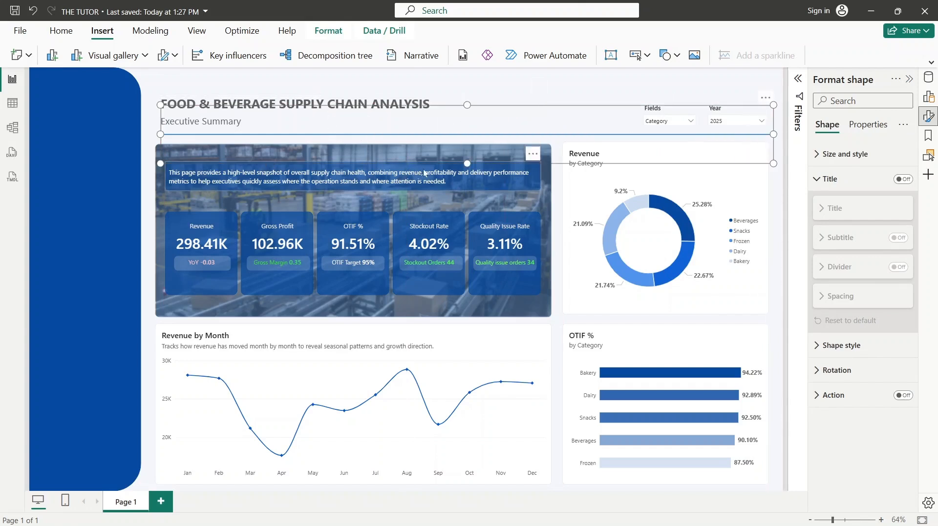
left_click_drag(467, 164, 481, 135)
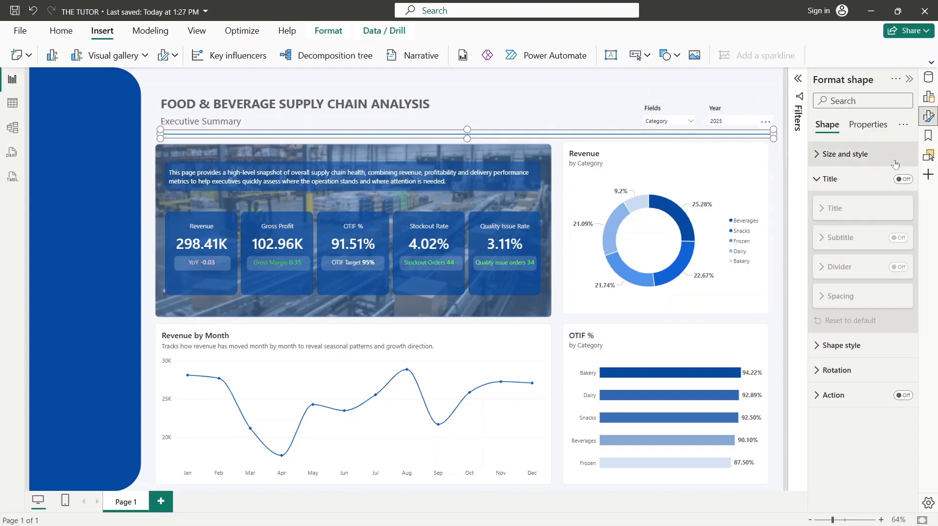
- Turn off the header line's fill and set its border color to the recent light blue
left_click(831, 181)
left_click(828, 204)
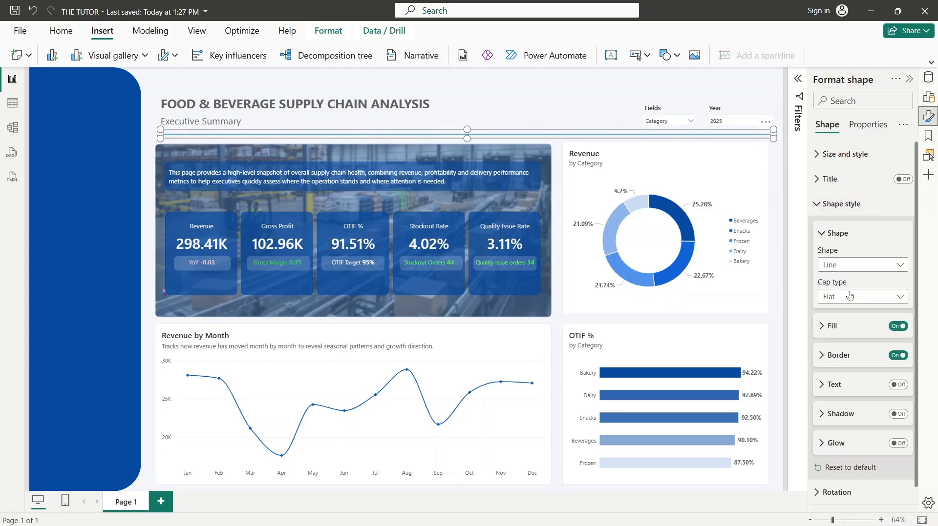
left_click(898, 326)
left_click(837, 357)
scroll(855, 295, "down", 3)
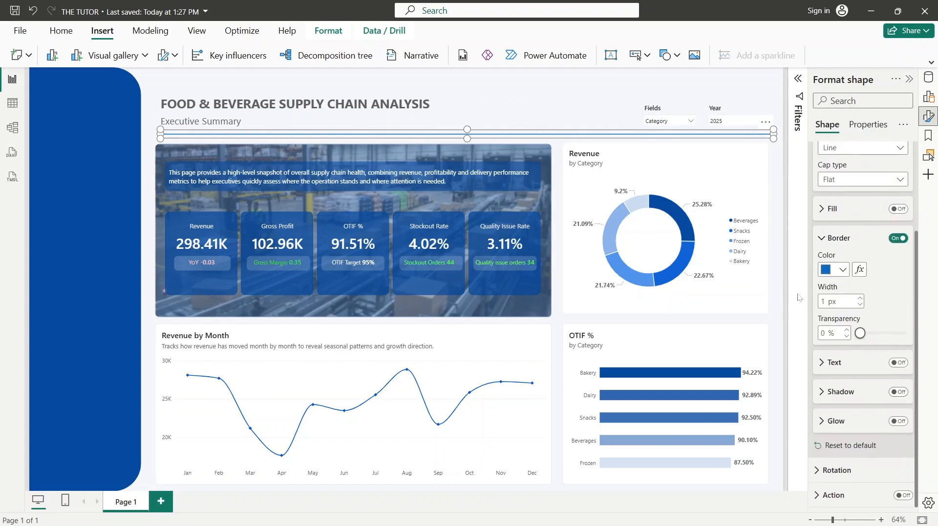
left_click(837, 270)
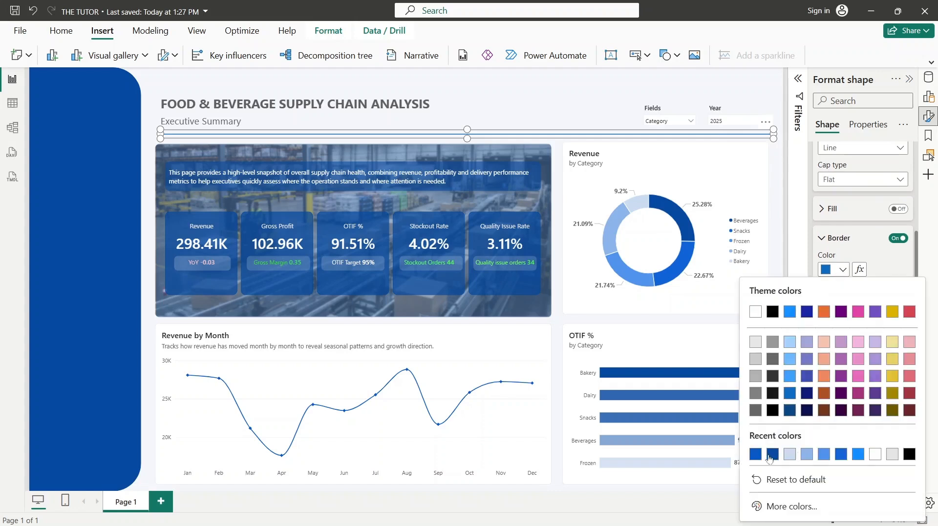
left_click(807, 454)
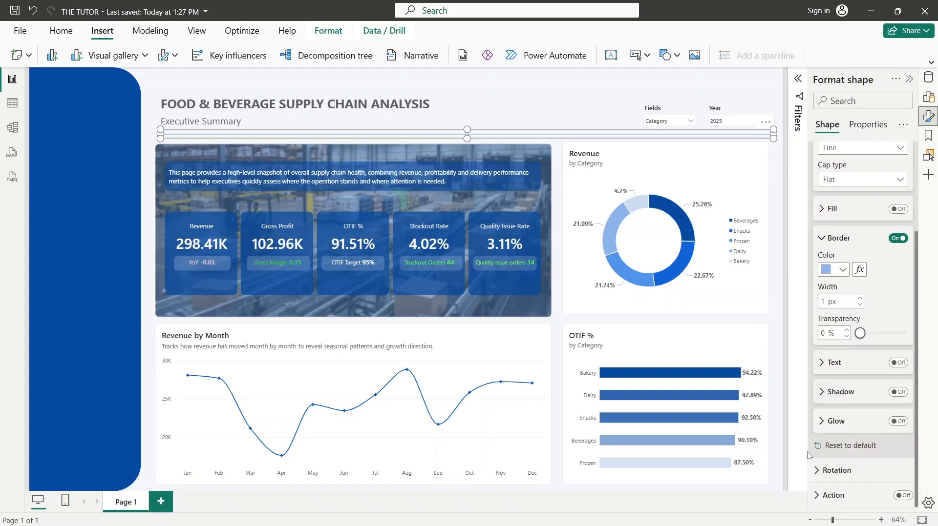
left_click(638, 55)
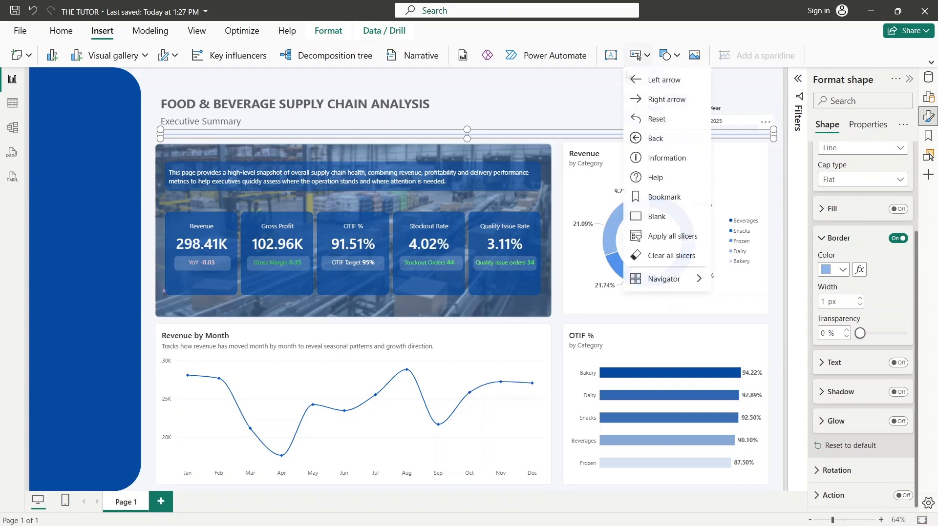
left_click(600, 92)
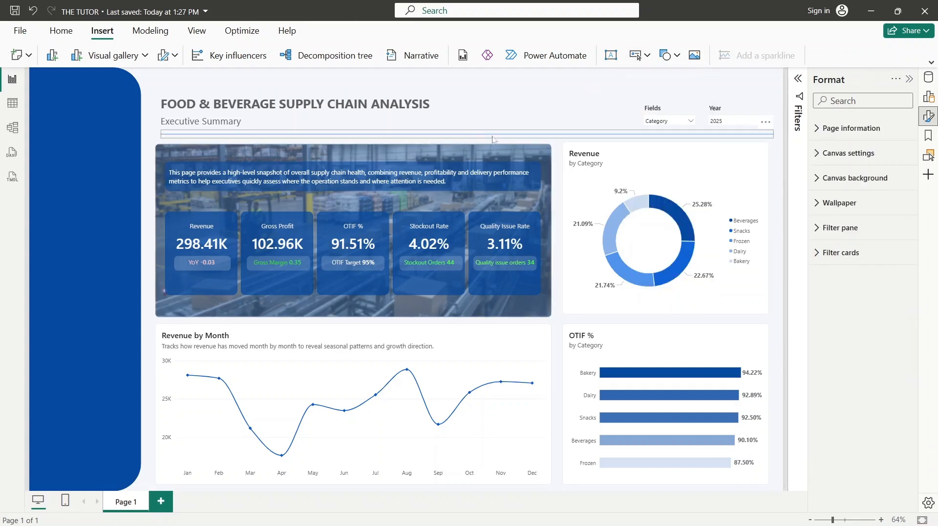
- Change the header line's border color to the recent medium blue, a shade stronger than the light blue
left_click(544, 135)
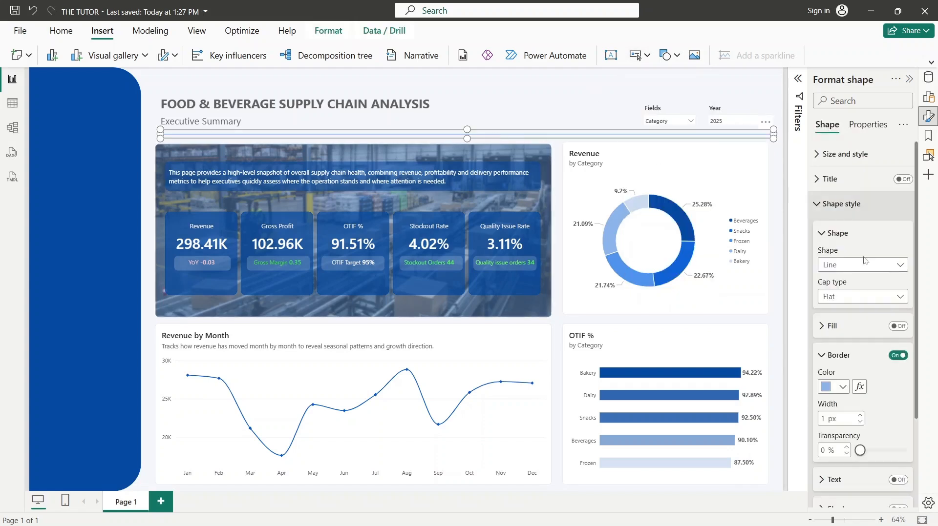
left_click(841, 390)
left_click(824, 312)
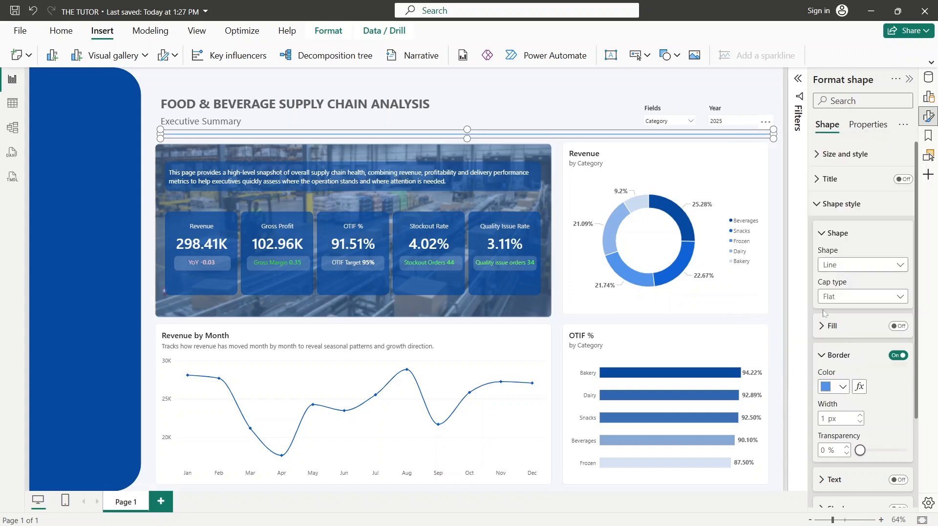
left_click(859, 387)
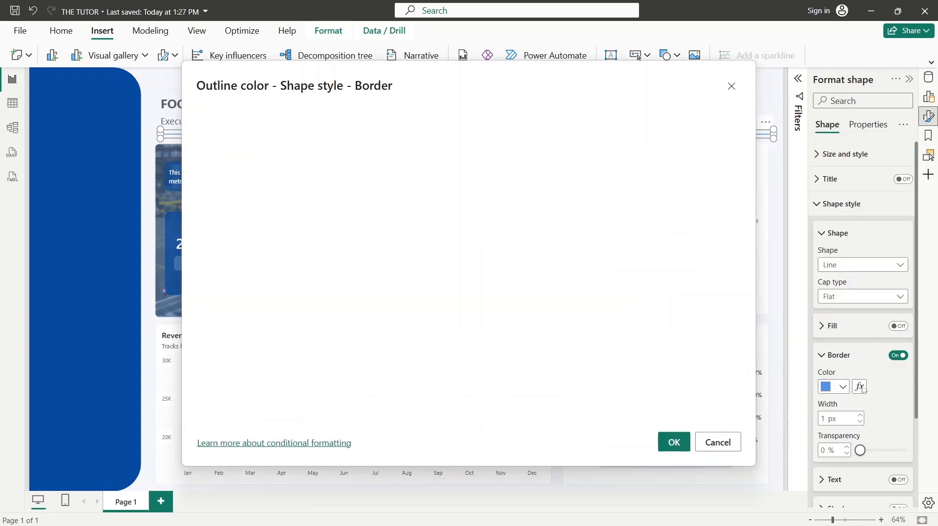
left_click(731, 86)
left_click(546, 97)
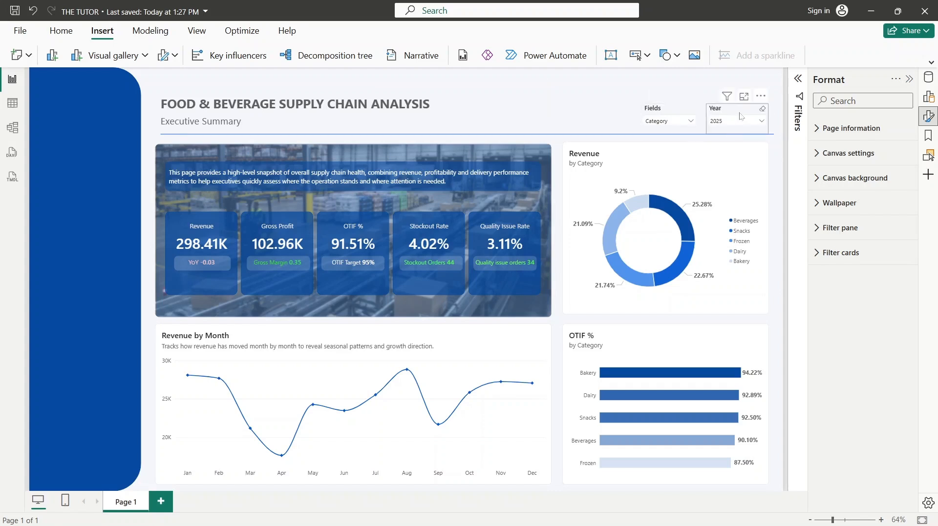
- Set the background color of the Fields slicer's values to the recent pale blue
left_click(666, 113)
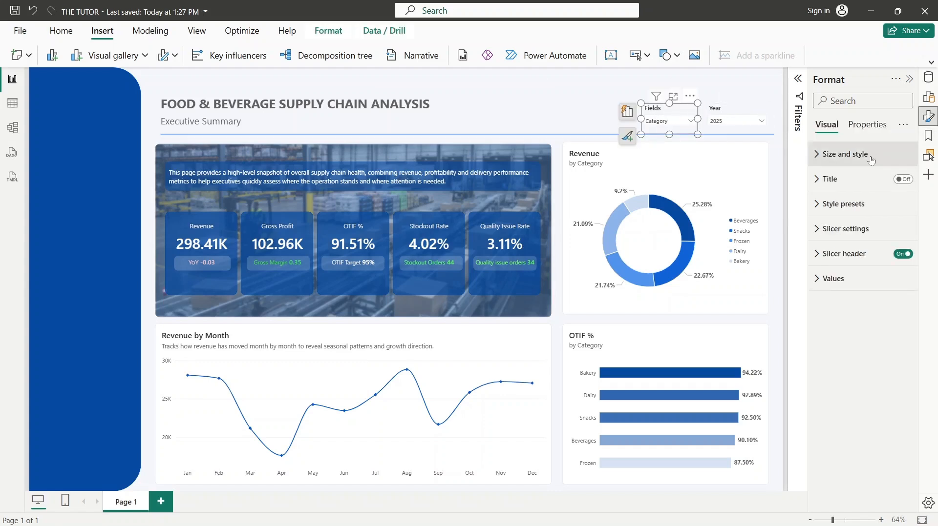
left_click(833, 279)
scroll(912, 298, "down", 1)
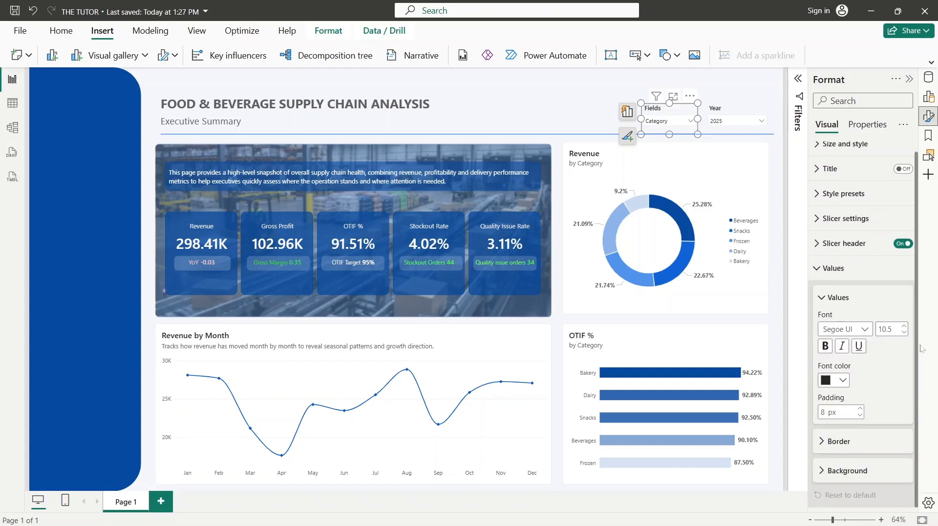
left_click(830, 472)
scroll(909, 373, "down", 3)
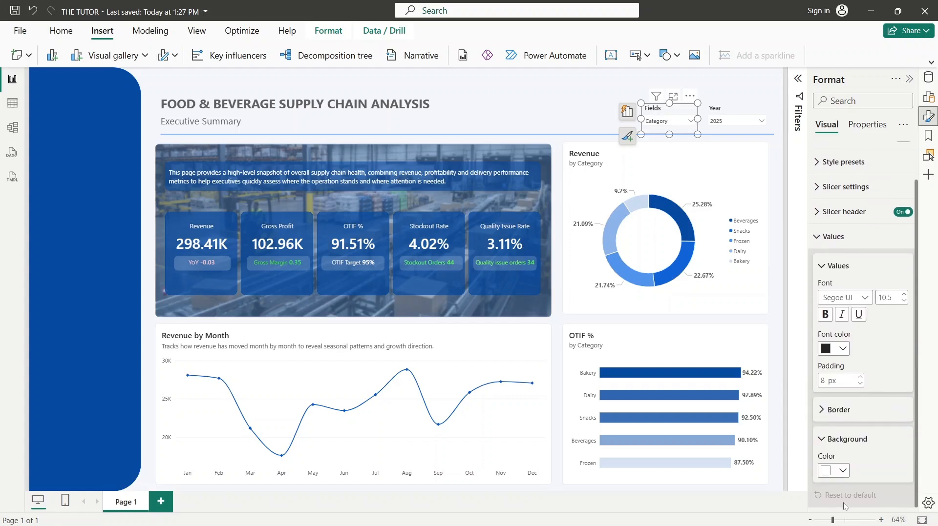
left_click(837, 470)
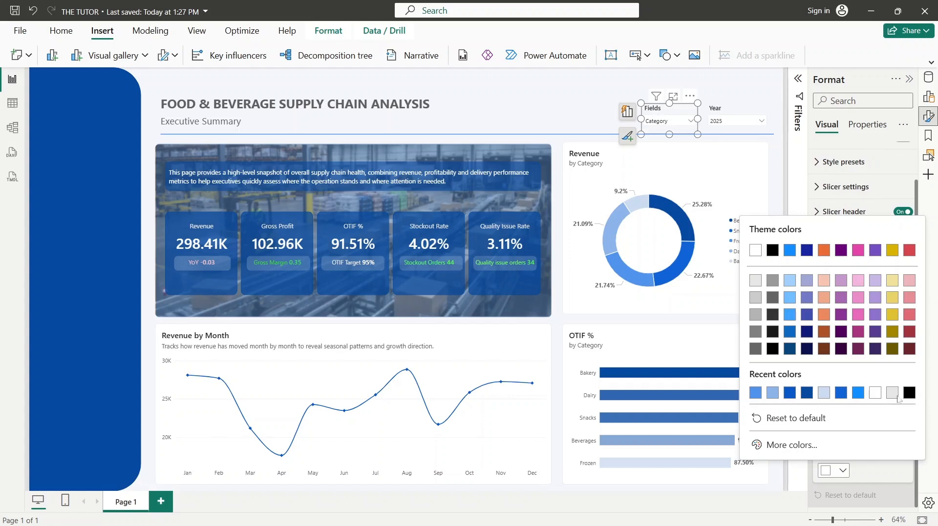
left_click(825, 395)
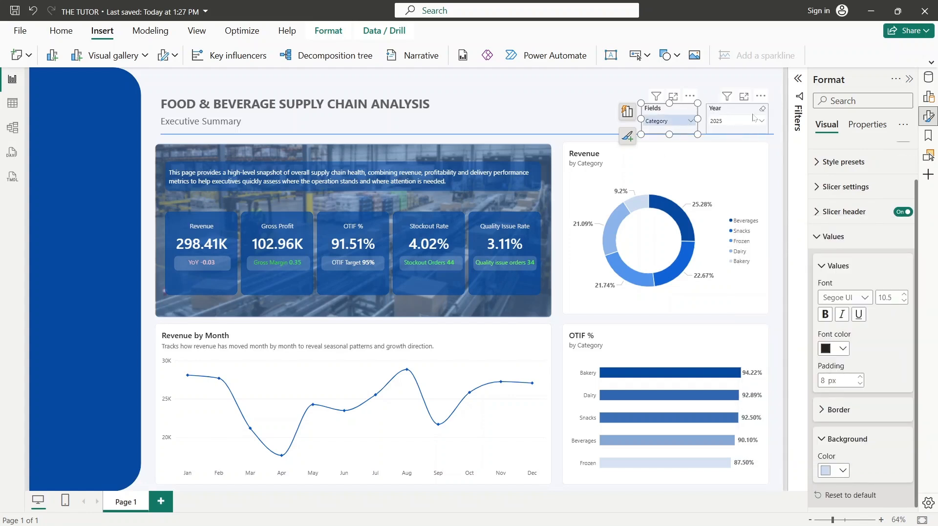
- Give the Year slicer's values the same pale blue background color as the Fields slicer
left_click(735, 110)
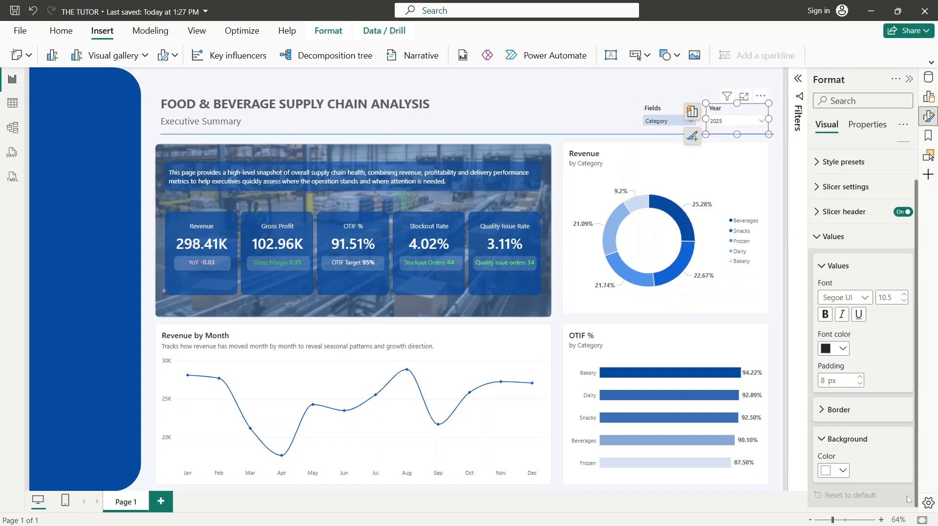
left_click(838, 470)
left_click(755, 393)
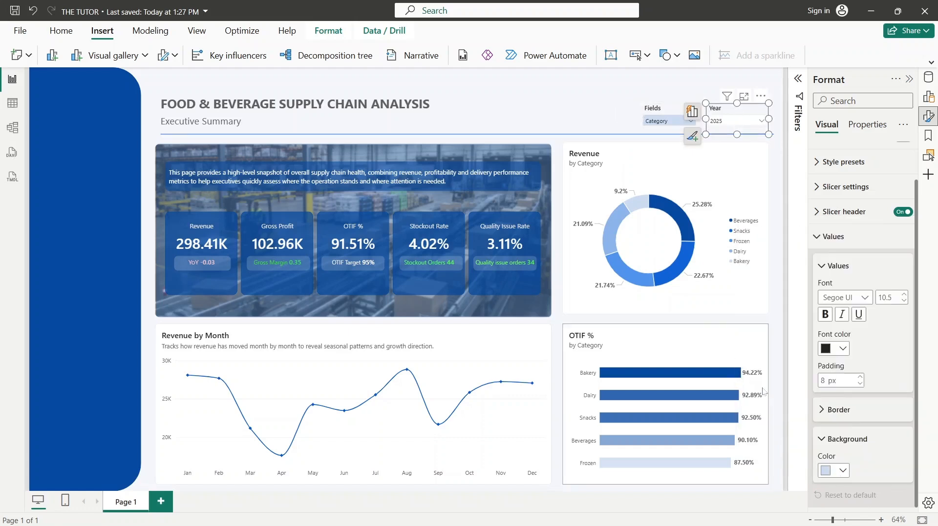
left_click(62, 31)
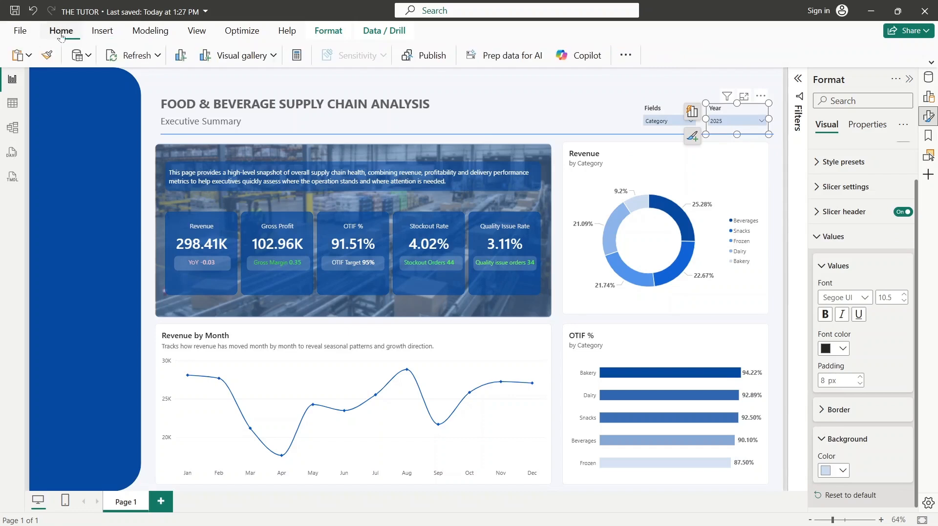
left_click(630, 95)
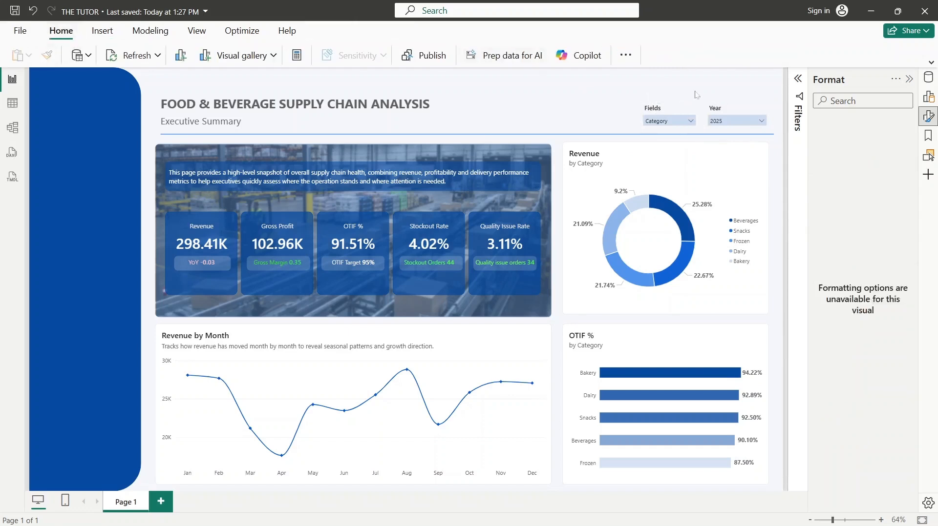
left_click(667, 123)
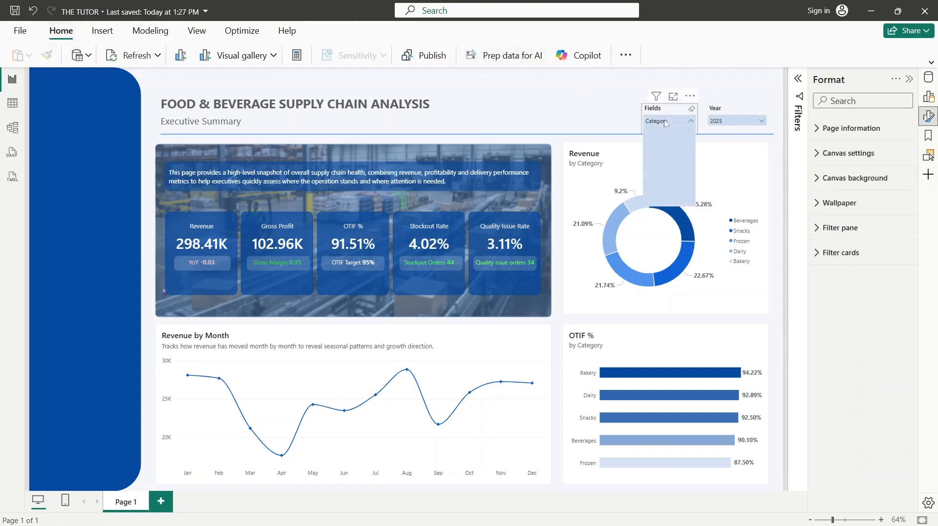
left_click(666, 123)
left_click(725, 123)
left_click(724, 123)
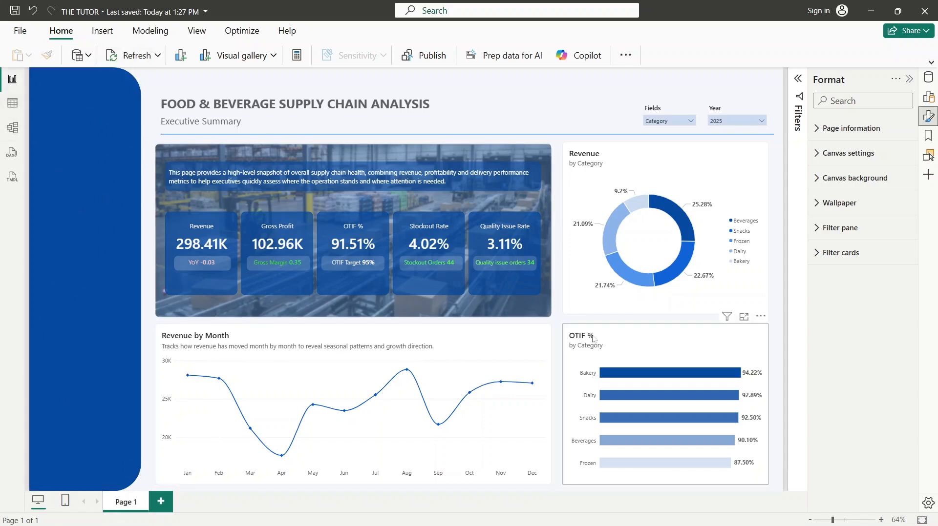
mouse_move(745, 503)
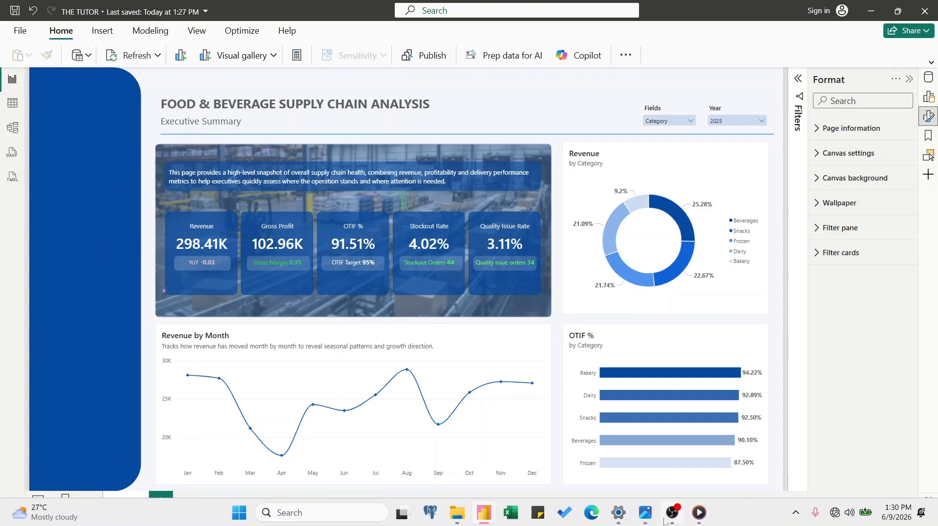
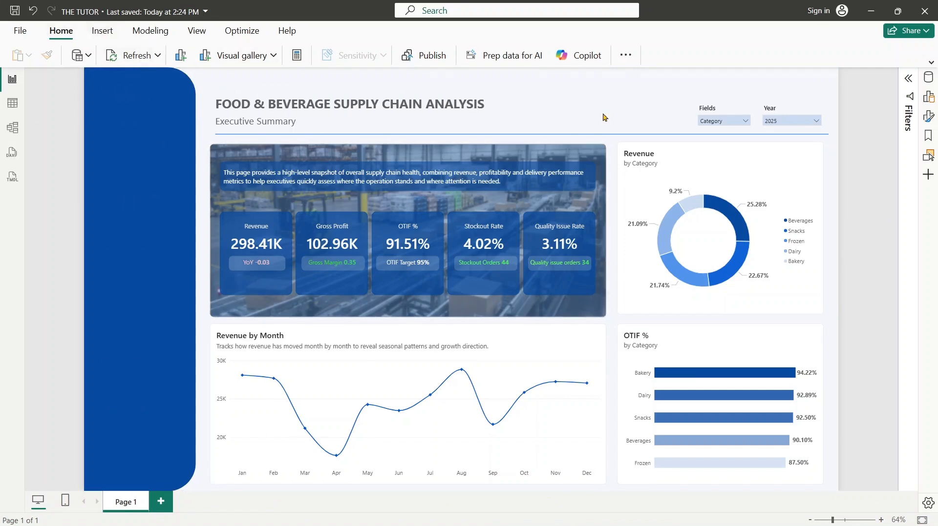
- Insert an image placeholder, move it to the upper part of the blue sidebar and narrow it to fit inside
left_click(101, 31)
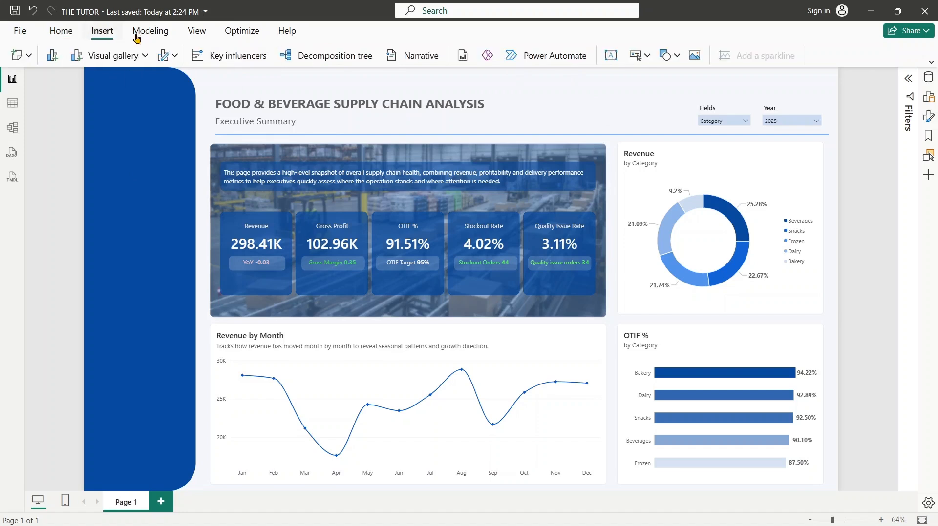
left_click(694, 54)
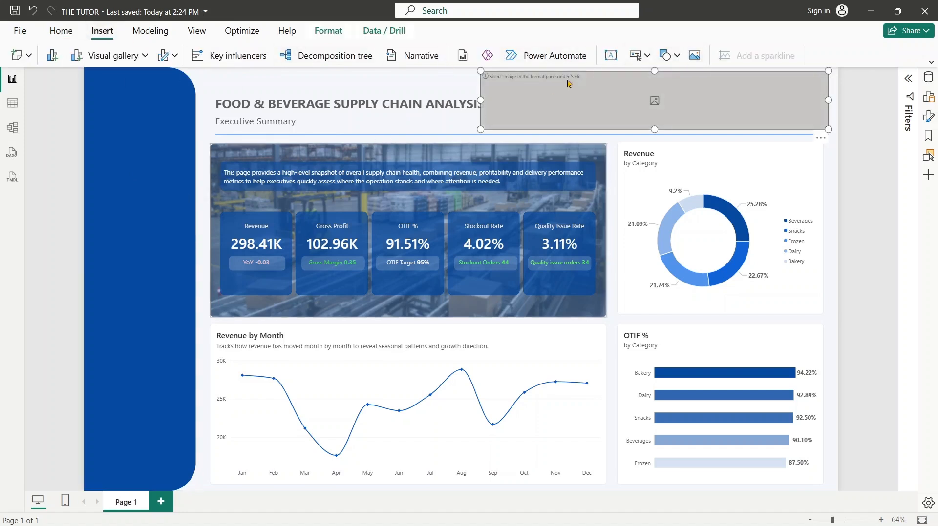
left_click_drag(566, 80, 195, 121)
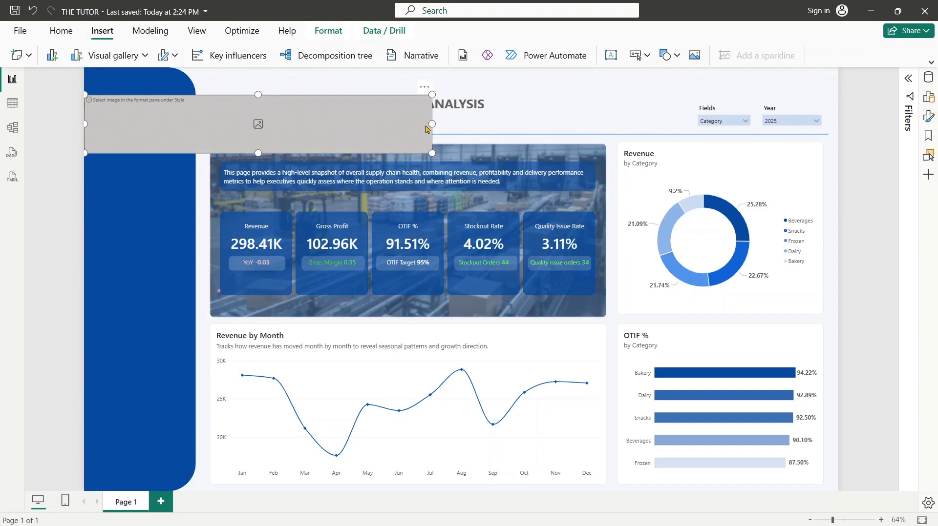
left_click_drag(431, 125, 137, 105)
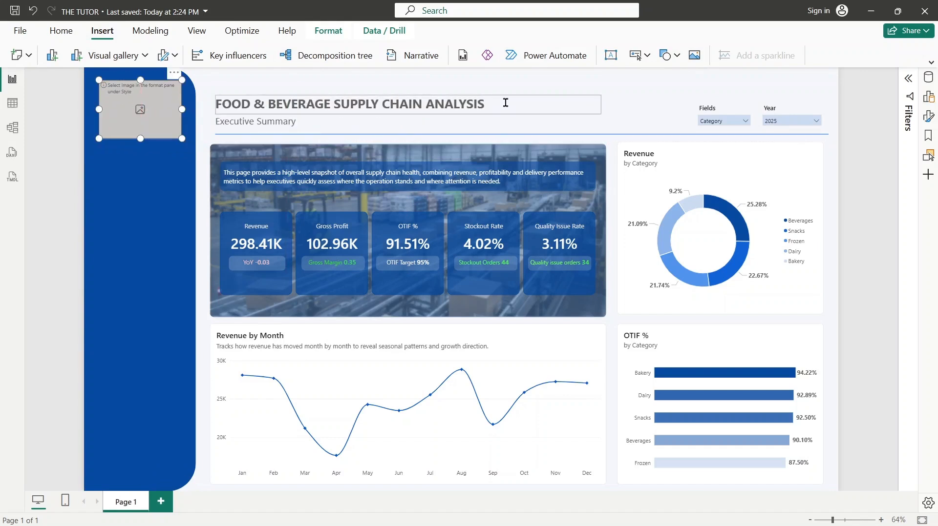
- Load the picture R (1).png into the sidebar image placeholder as the logo and nudge it slightly left
left_click(928, 117)
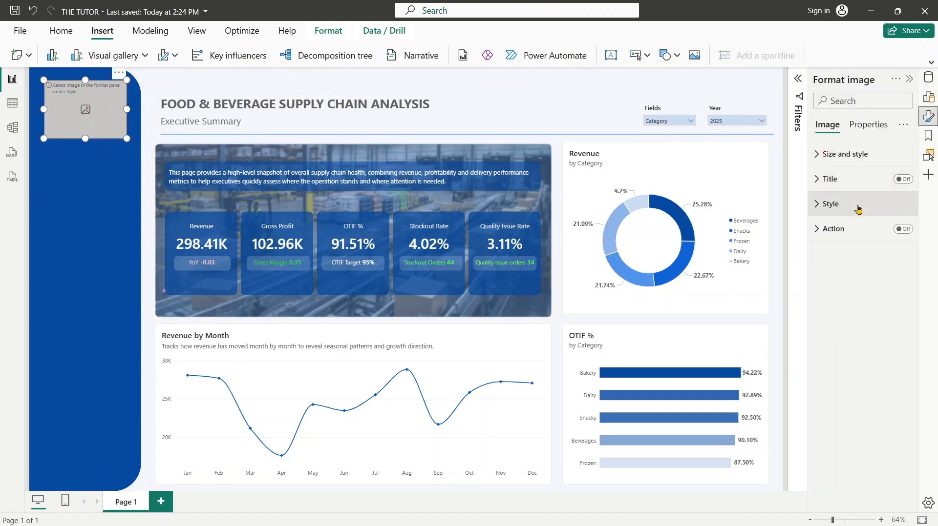
left_click(858, 209)
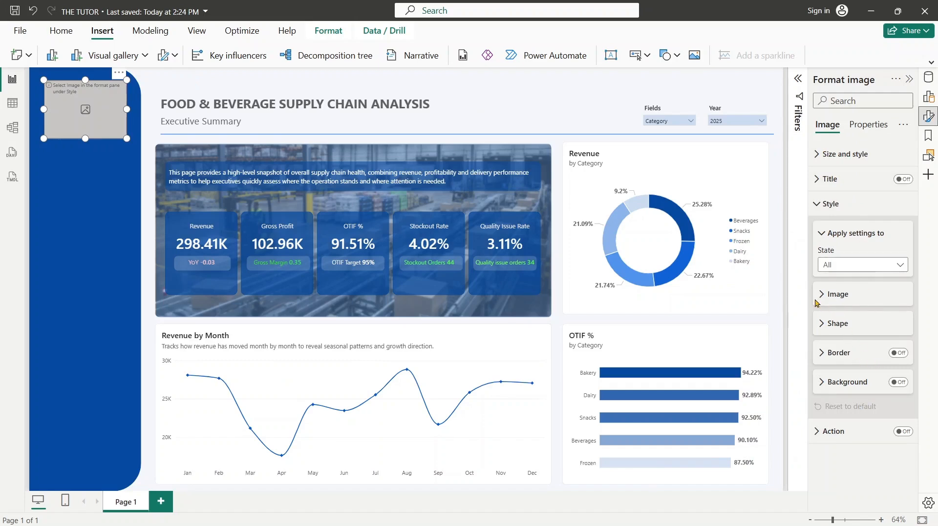
left_click(824, 296)
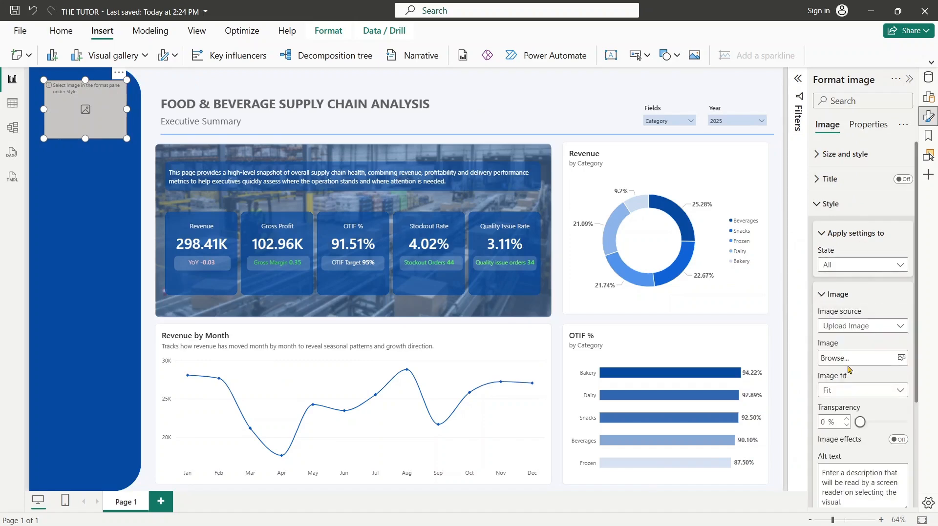
left_click(847, 362)
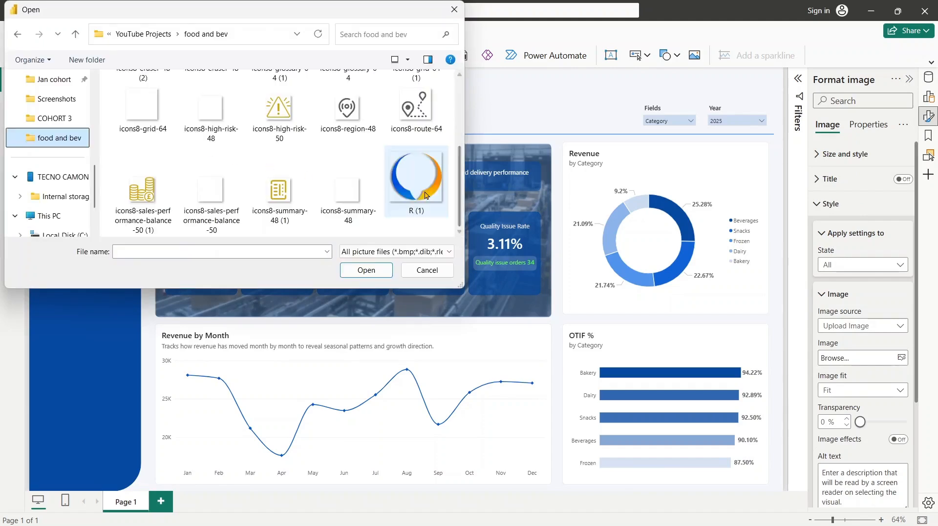
left_click(415, 171)
left_click(366, 270)
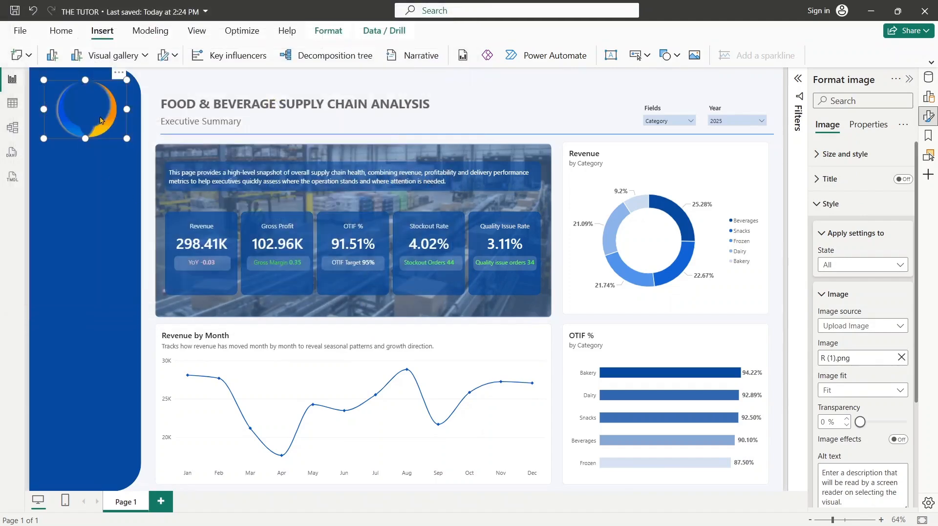
left_click_drag(96, 120, 90, 120)
- Insert a text box in the page header area, reduce its size and enter the text TheTutor
left_click(525, 85)
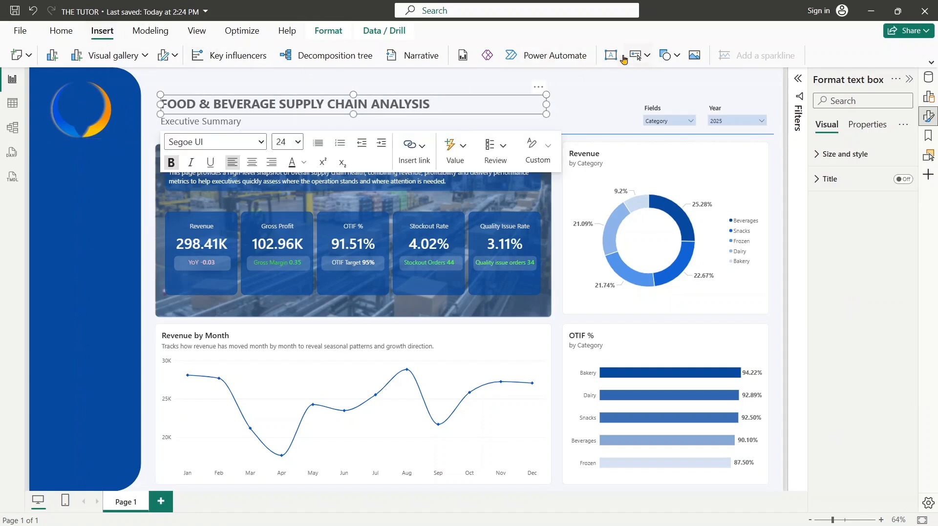
left_click(606, 88)
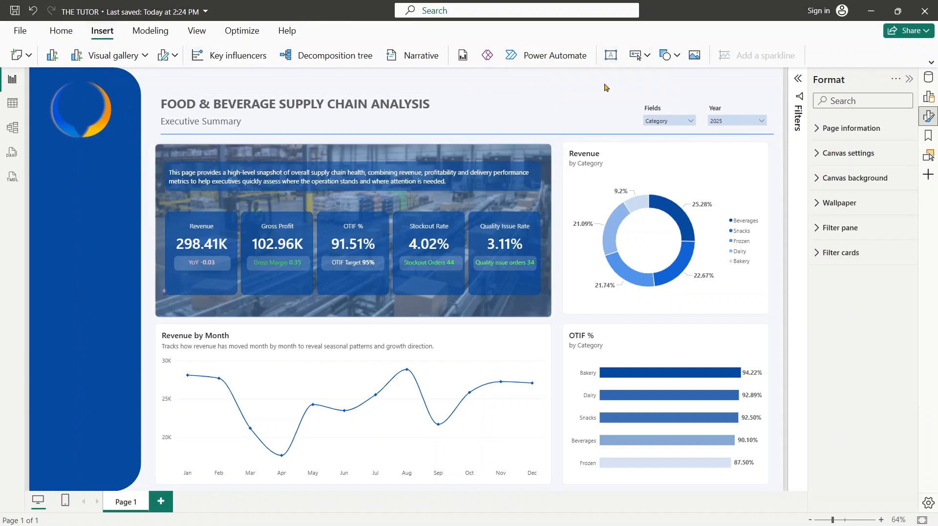
left_click(611, 55)
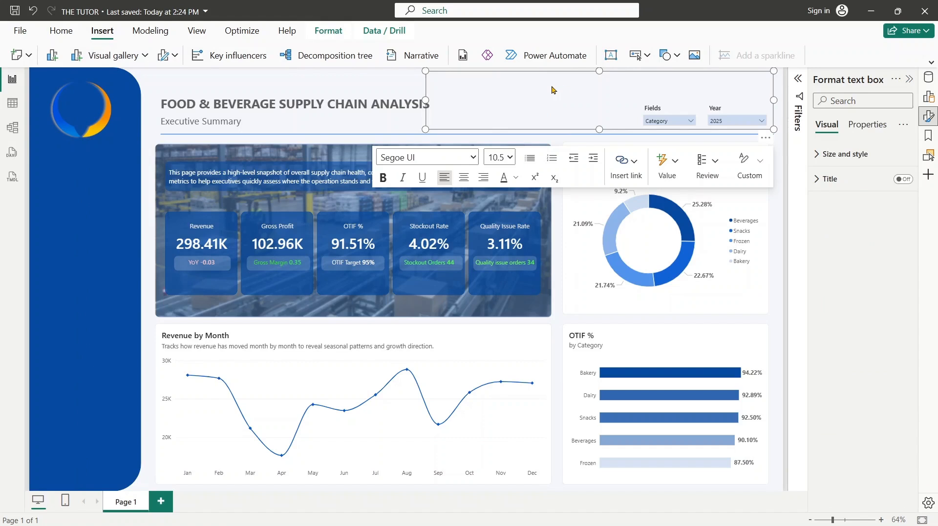
left_click_drag(601, 73, 601, 82)
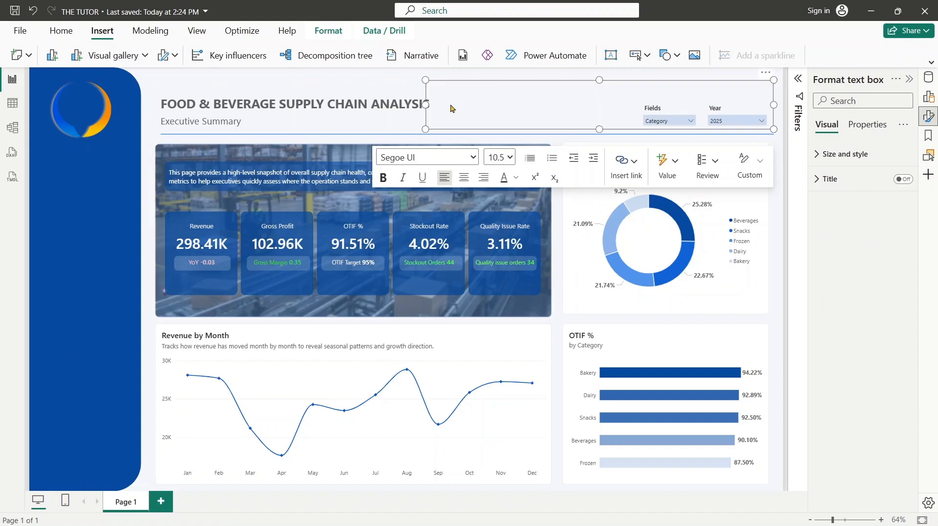
left_click_drag(426, 81, 488, 81)
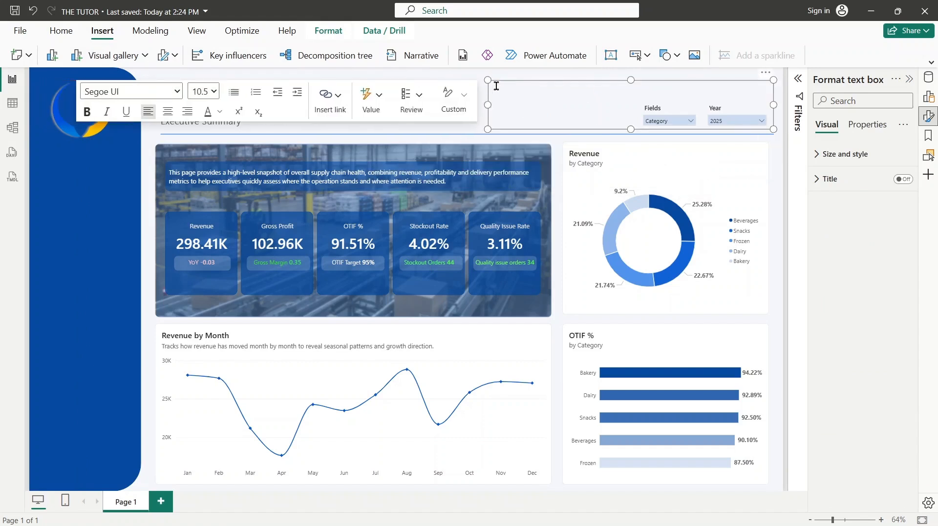
left_click(520, 97)
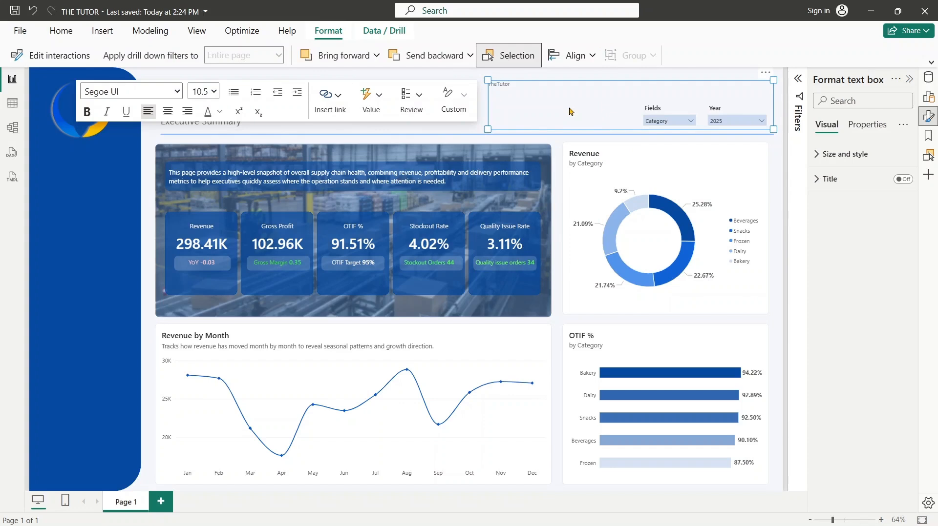
- Shrink the TheTutor text box to a small label and move it into the blue sidebar over the logo
left_click_drag(774, 129, 521, 90)
left_click(522, 98)
left_click(507, 84)
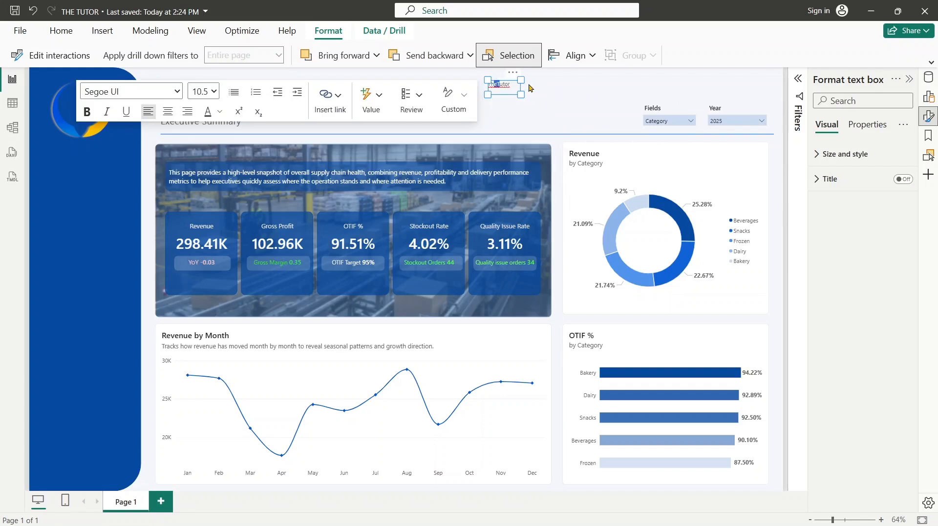
left_click_drag(485, 83, 79, 191)
left_click_drag(521, 93, 132, 125)
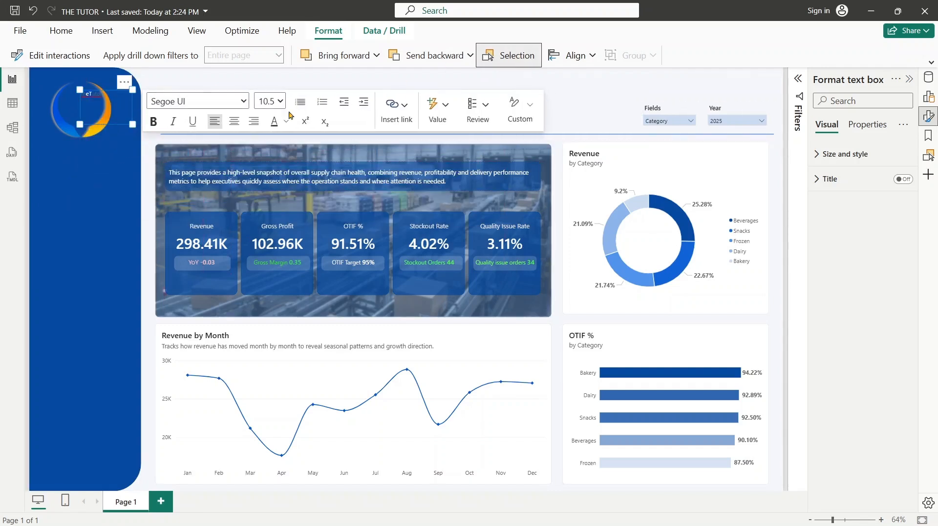
- Reposition the TheTutor text box directly beneath the logo and reduce its height to a single line
left_click(119, 130)
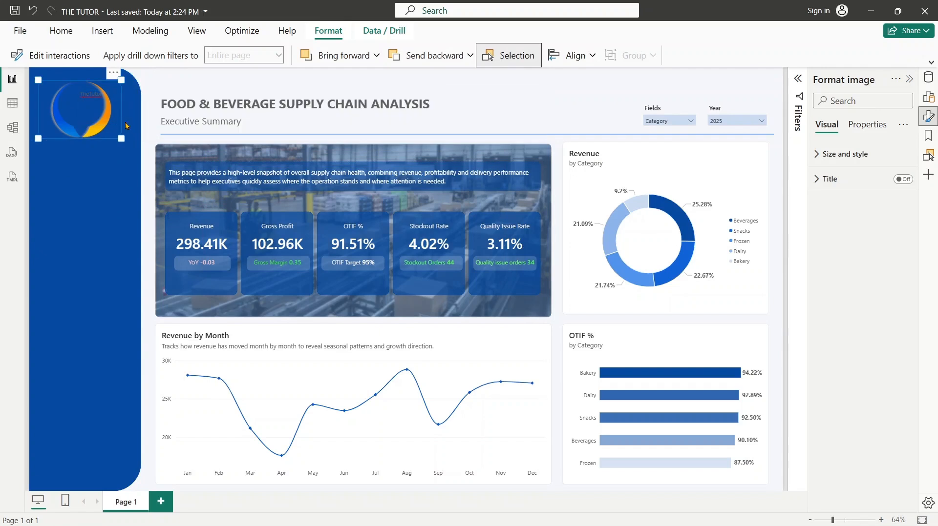
left_click(123, 120)
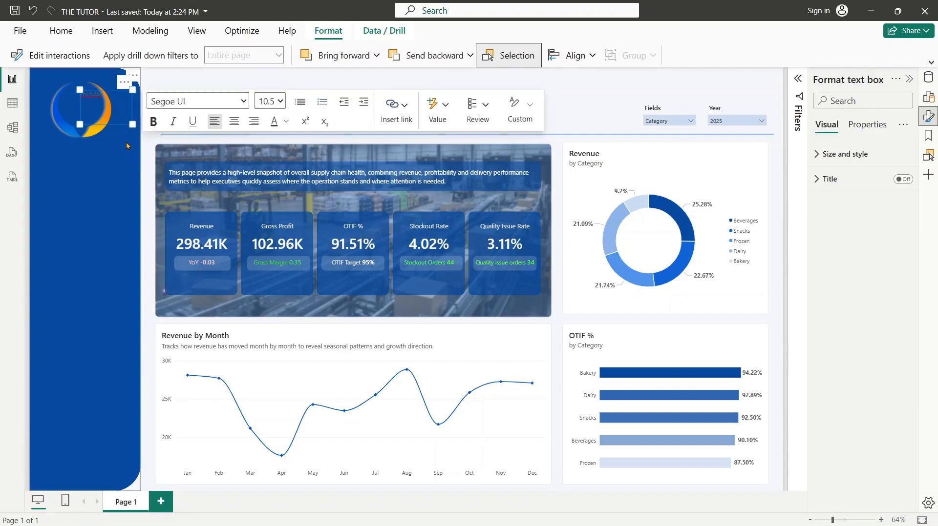
key("Escape")
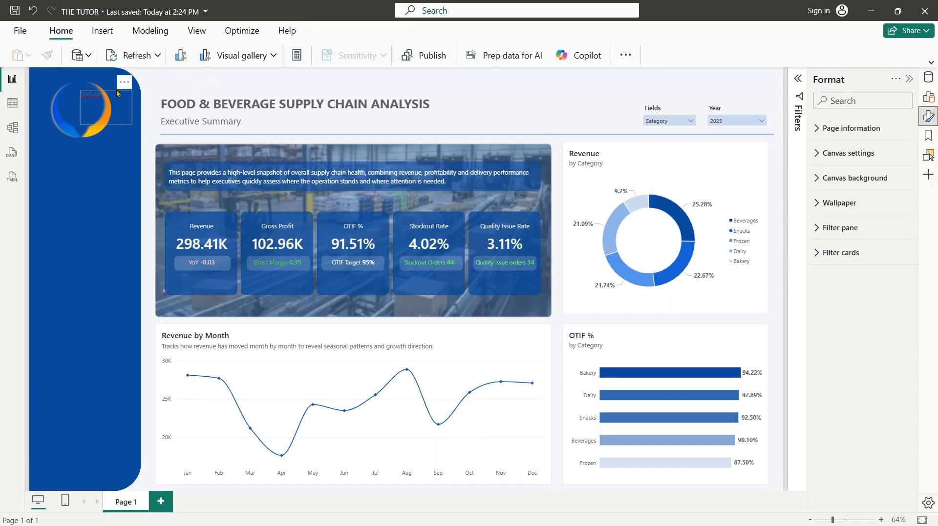
left_click_drag(116, 90, 92, 141)
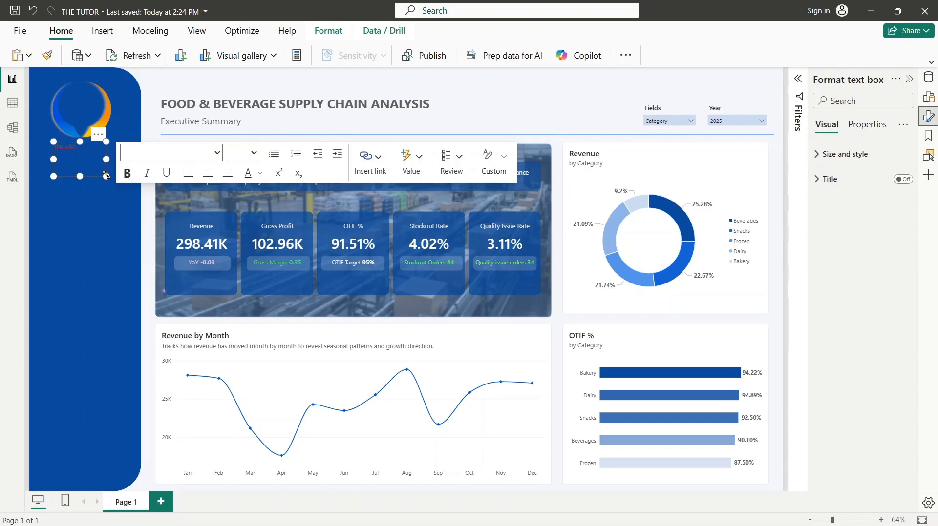
left_click_drag(106, 175, 108, 161)
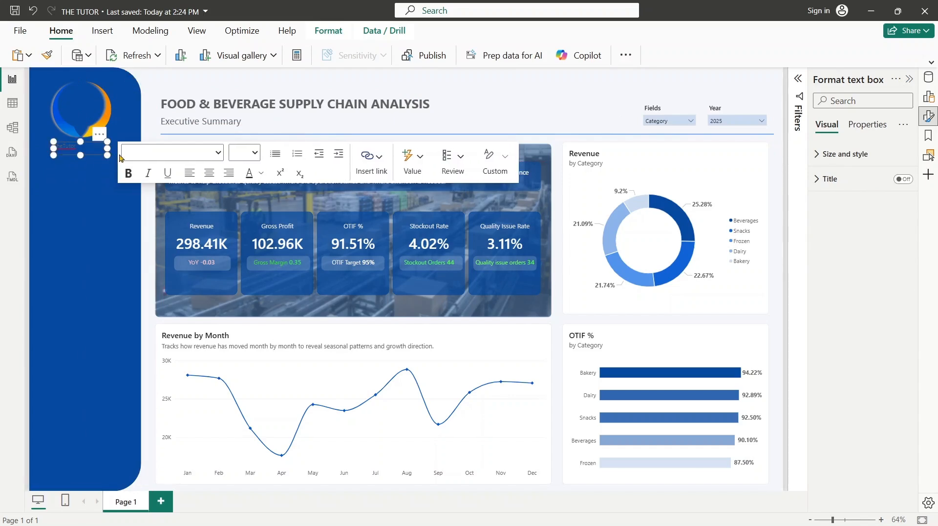
- Select the TheTutor text beneath the logo and give it a light font color
left_click(129, 174)
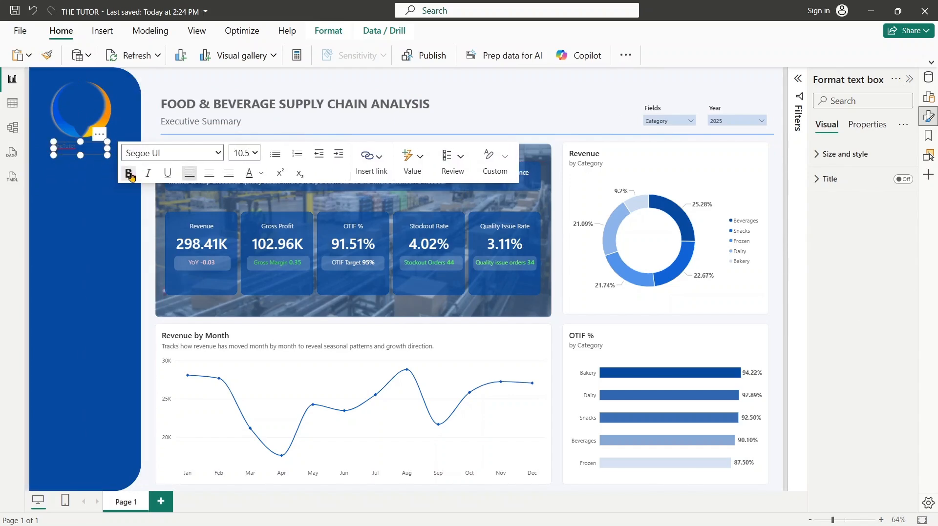
double_click(85, 145)
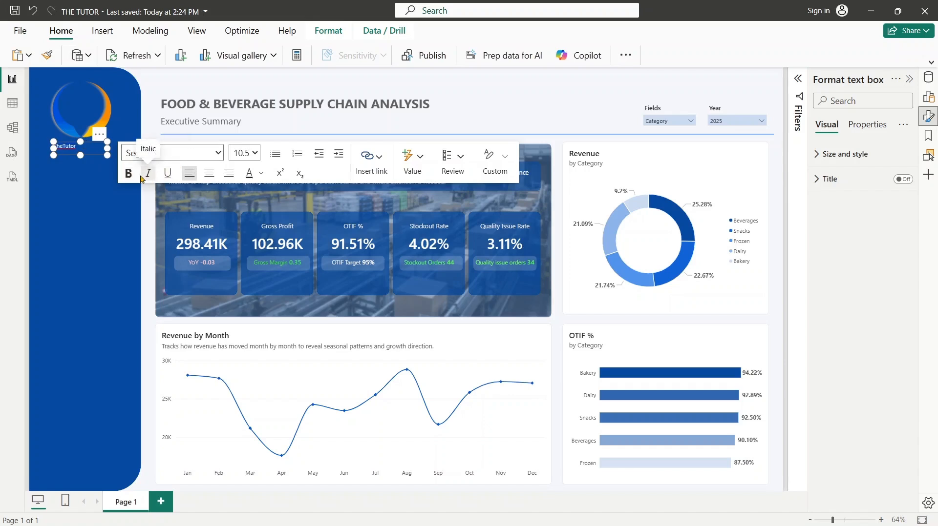
left_click(260, 174)
left_click(275, 268)
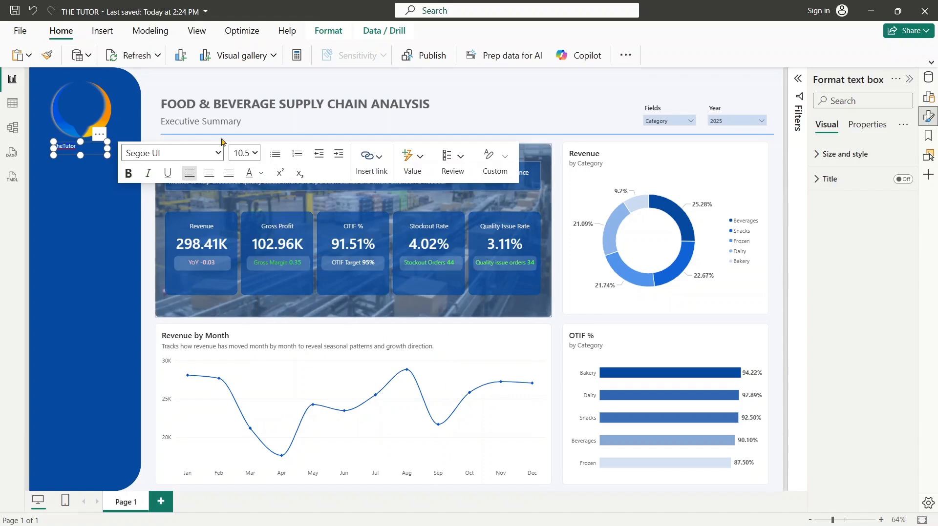
- Set the font size of the TheTutor label to 14
left_click(235, 153)
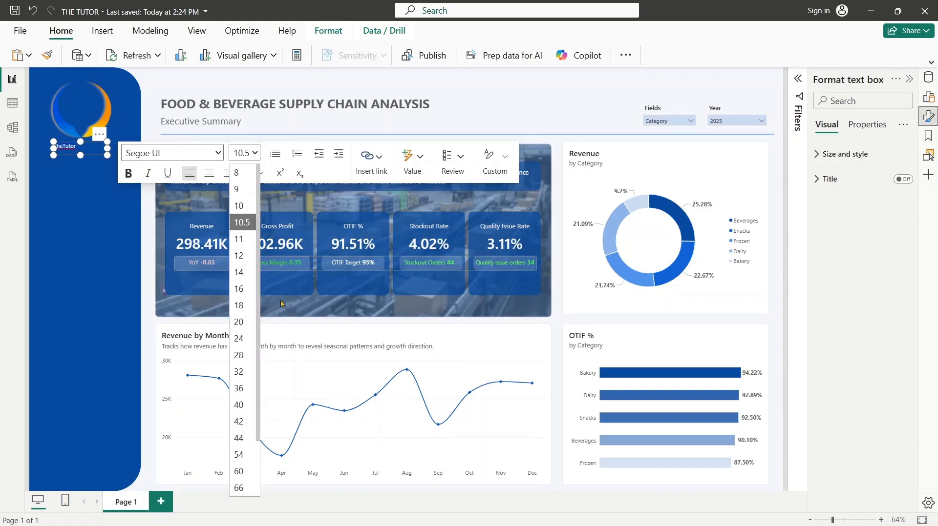
left_click(239, 289)
left_click(244, 154)
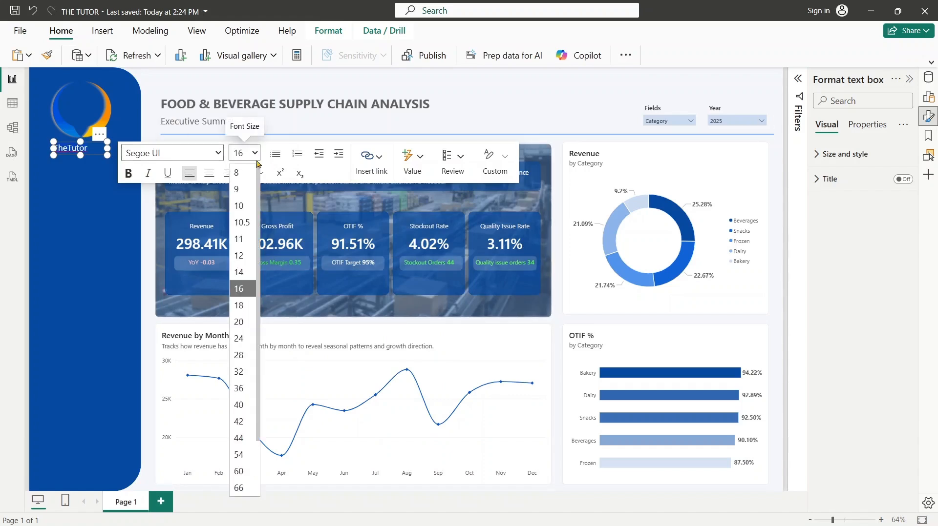
left_click(239, 269)
- Try italics on the TheTutor label, return it to upright text and set its font color to white
left_click(148, 174)
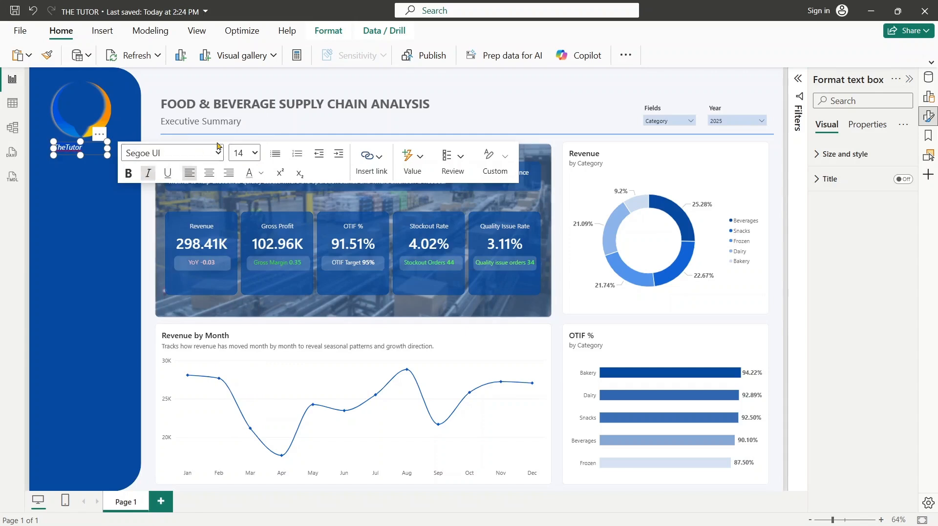
left_click(256, 153)
left_click(148, 174)
left_click(263, 175)
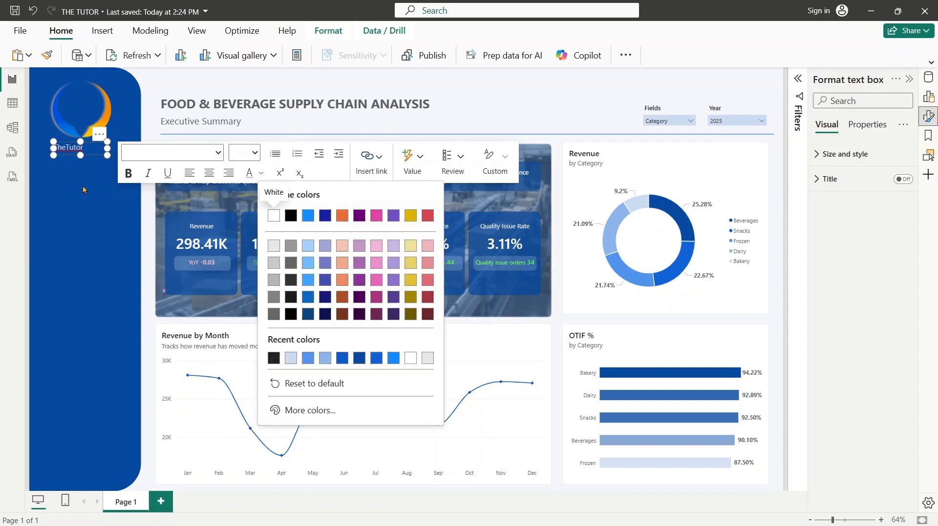
left_click(411, 283)
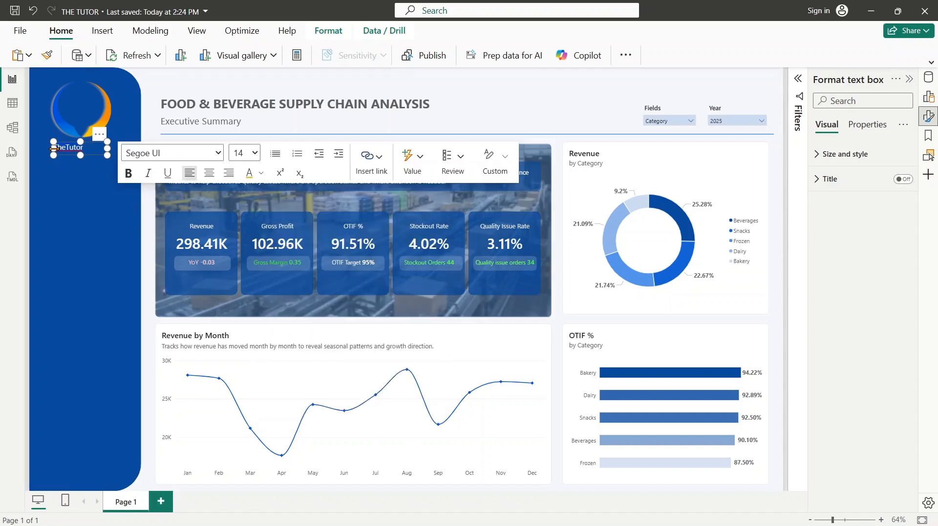
- Center the TheTutor text horizontally within its text box beneath the logo
double_click(71, 147)
double_click(86, 146)
left_click(91, 147)
left_click(99, 176)
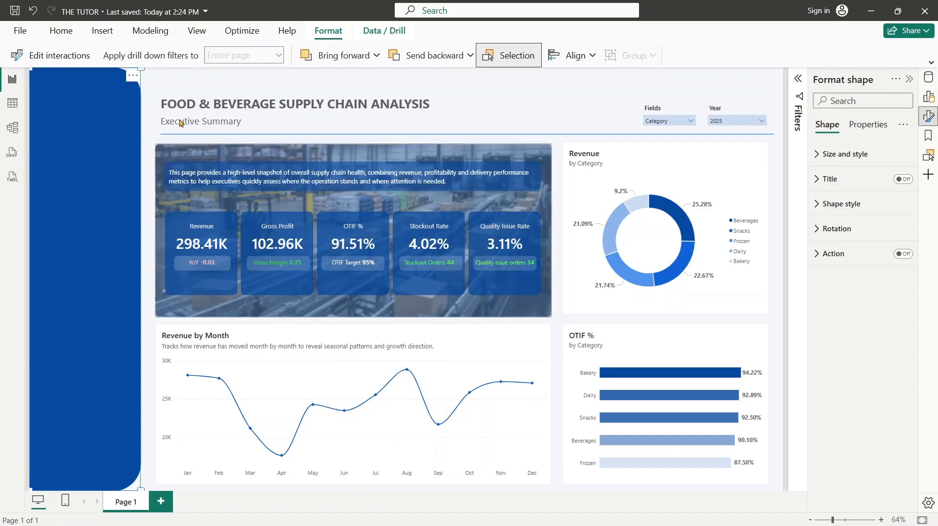
left_click(176, 87)
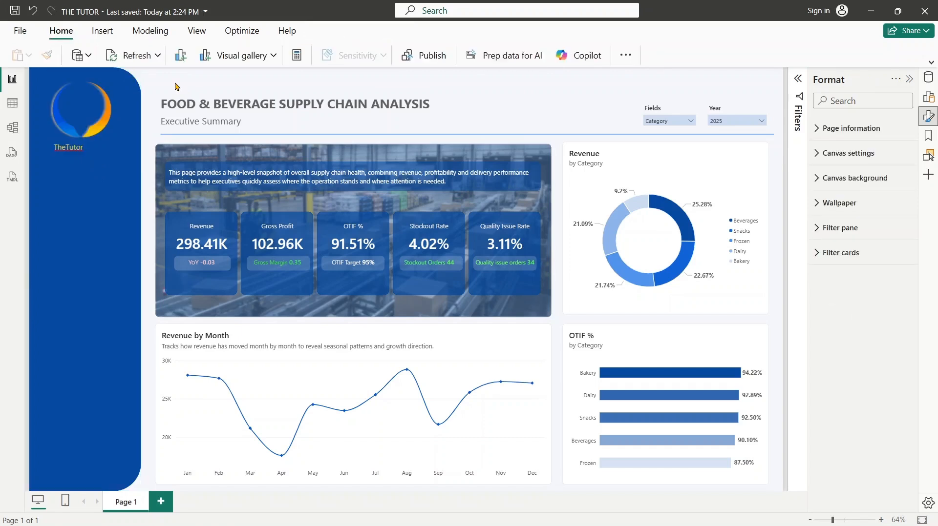
left_click(72, 146)
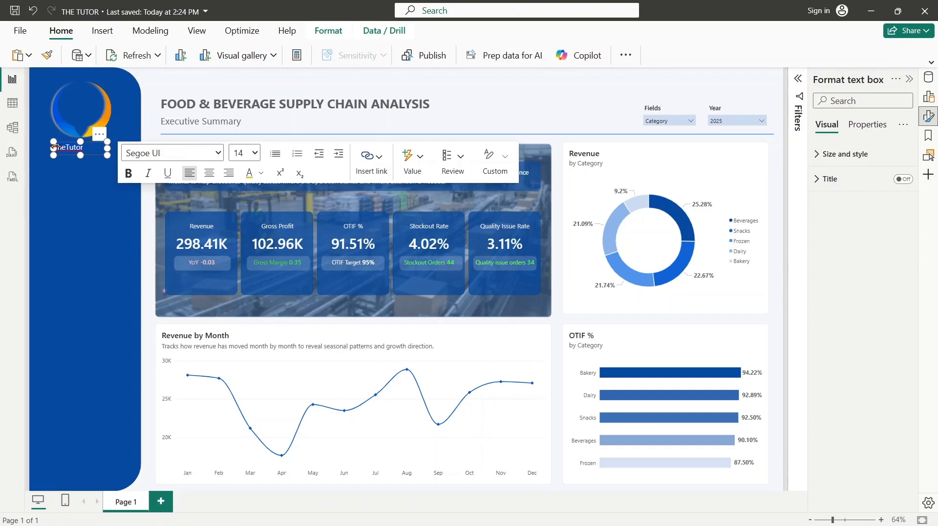
left_click(209, 173)
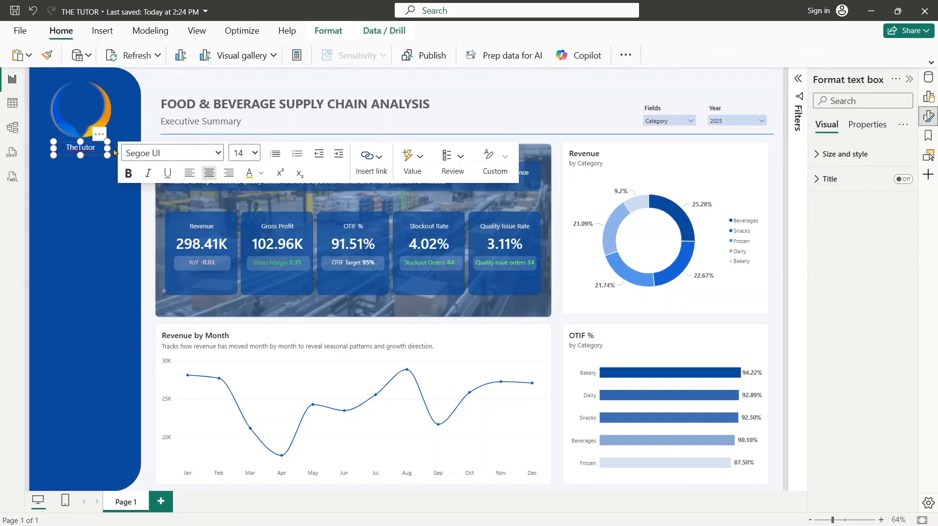
left_click(448, 97)
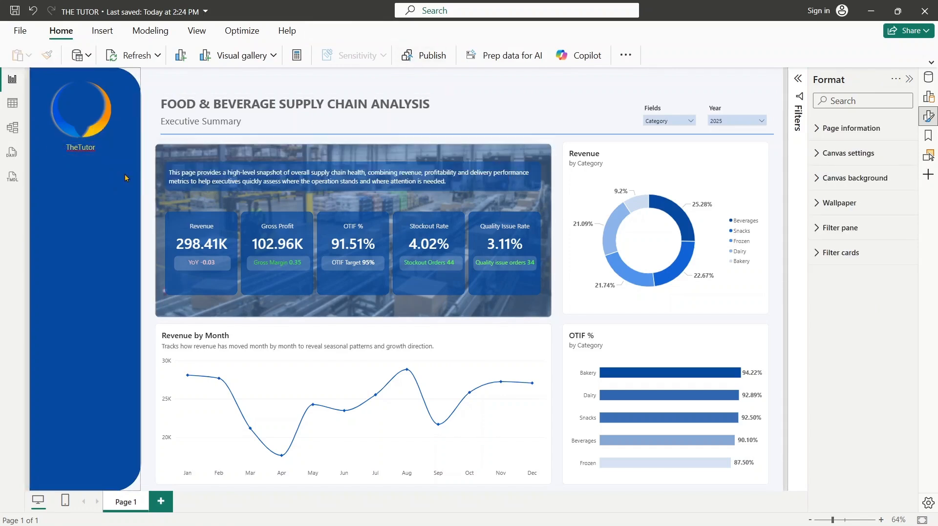
- Try spacing the label beneath the logo as The Tutor and change its wording to DeTutor
left_click(80, 147)
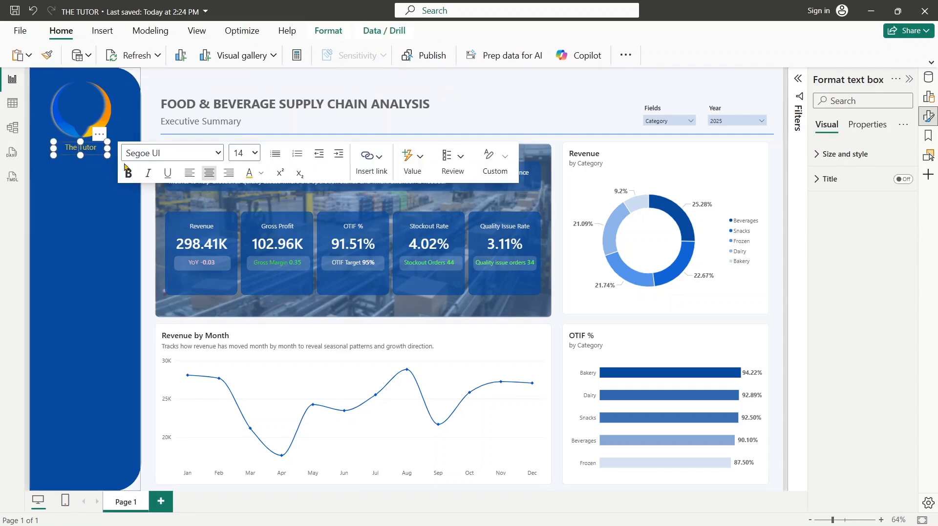
left_click(472, 89)
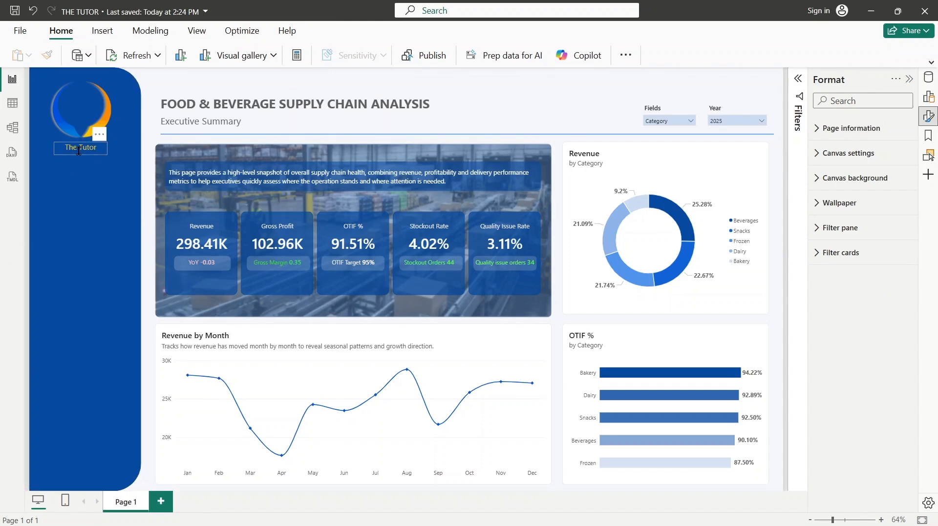
left_click(86, 151)
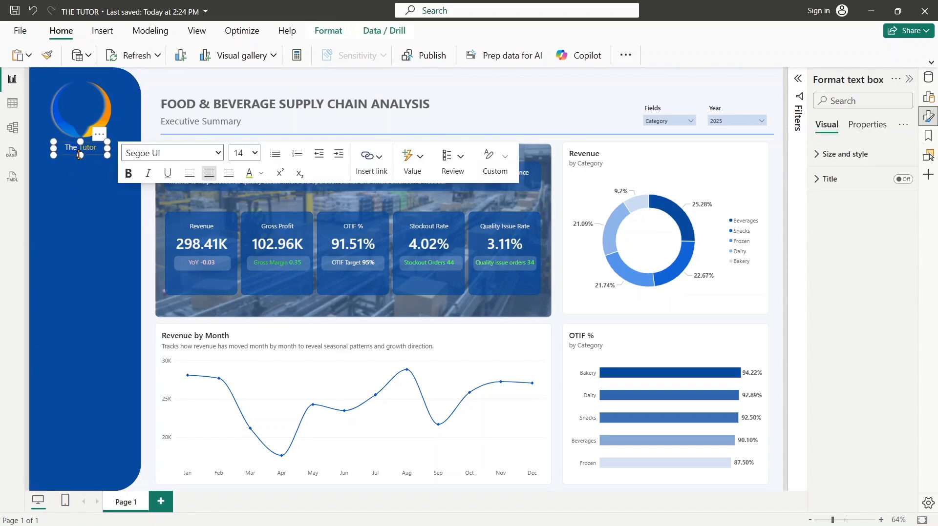
type("D")
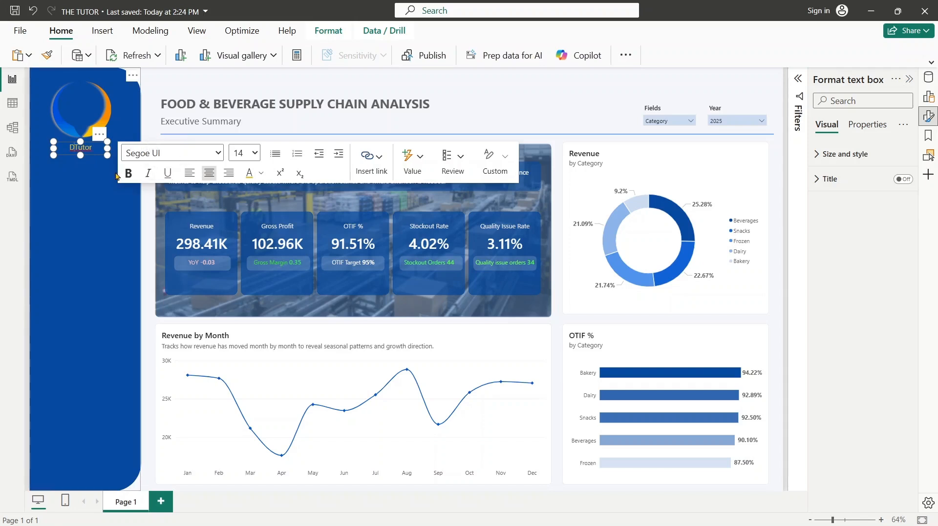
type("e")
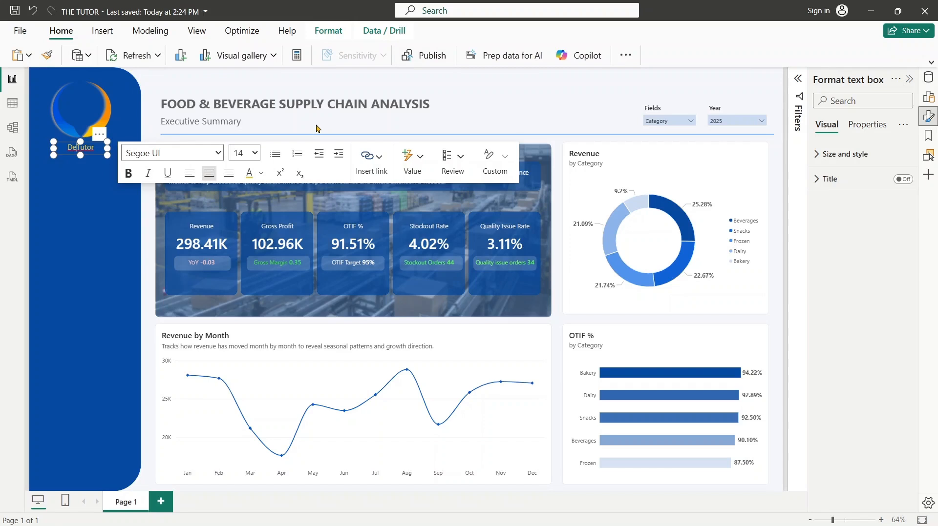
type("_")
key("BackSpace")
left_click(511, 98)
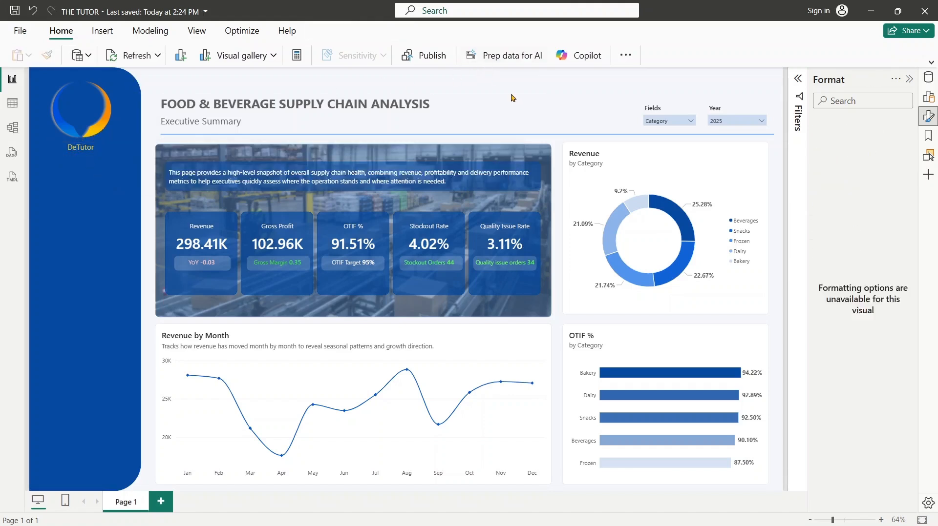
- Make the DeTutor label beneath the logo bold and italic
left_click(94, 155)
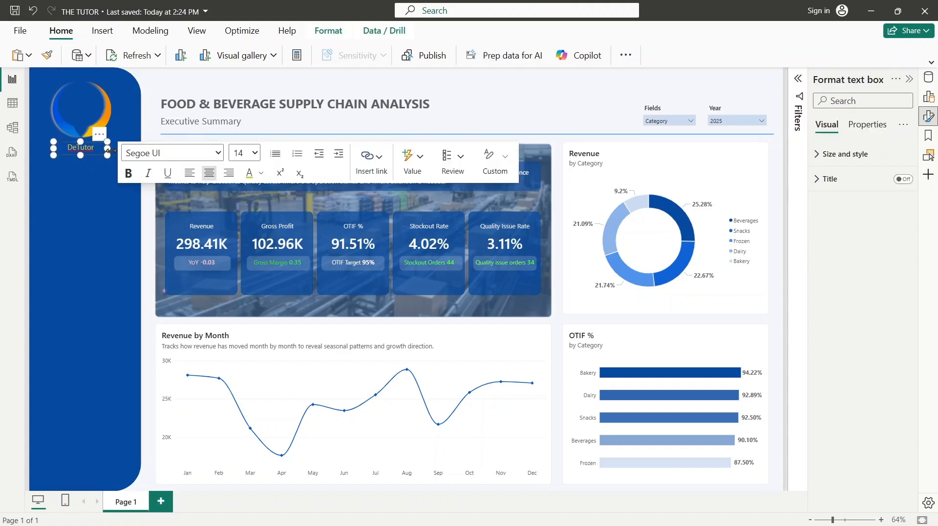
right_click(85, 152)
left_click(77, 148)
right_click(76, 150)
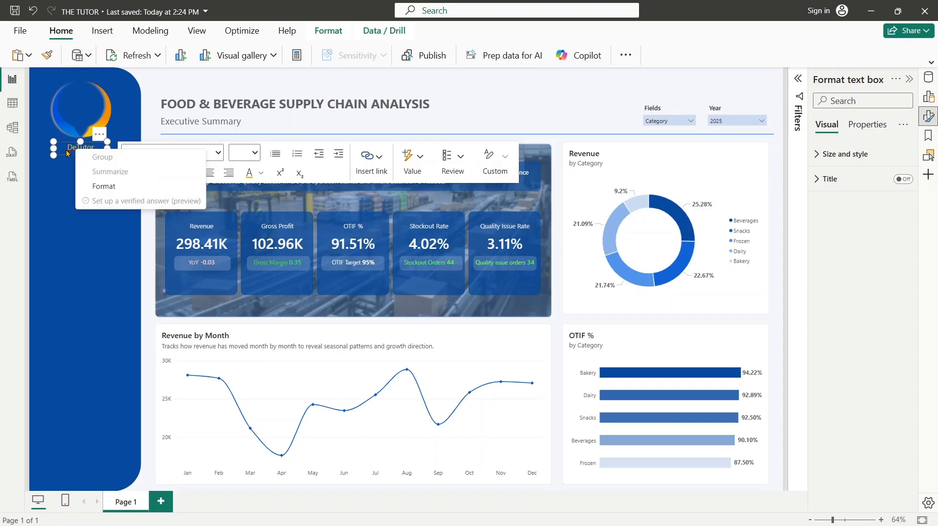
left_click(68, 153)
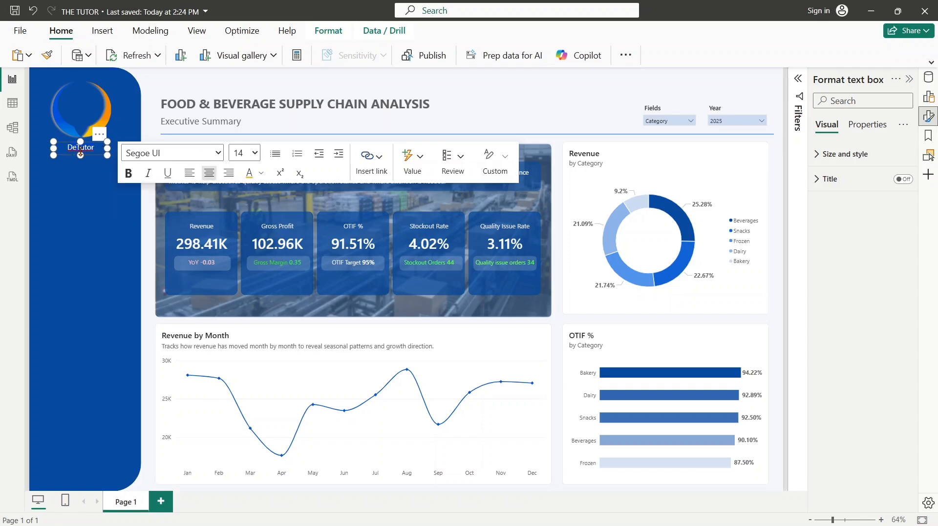
left_click(146, 173)
left_click(128, 175)
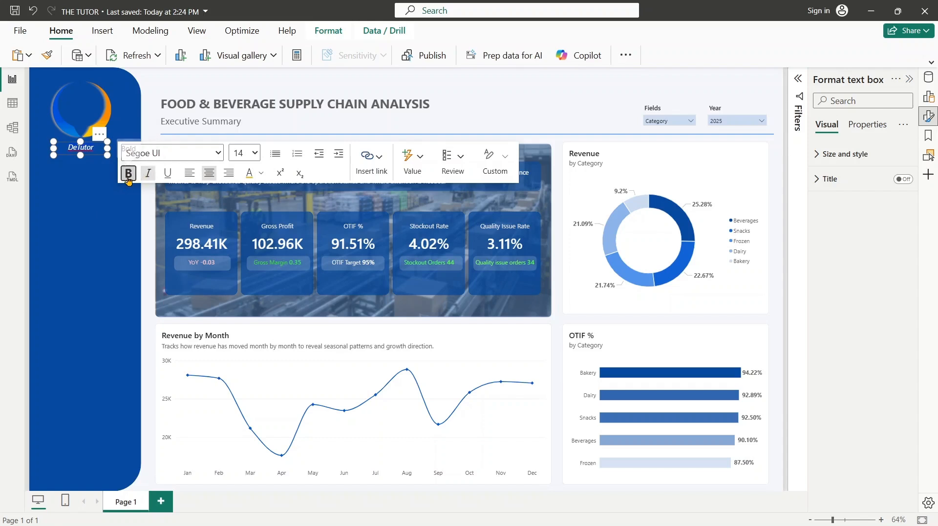
left_click(509, 94)
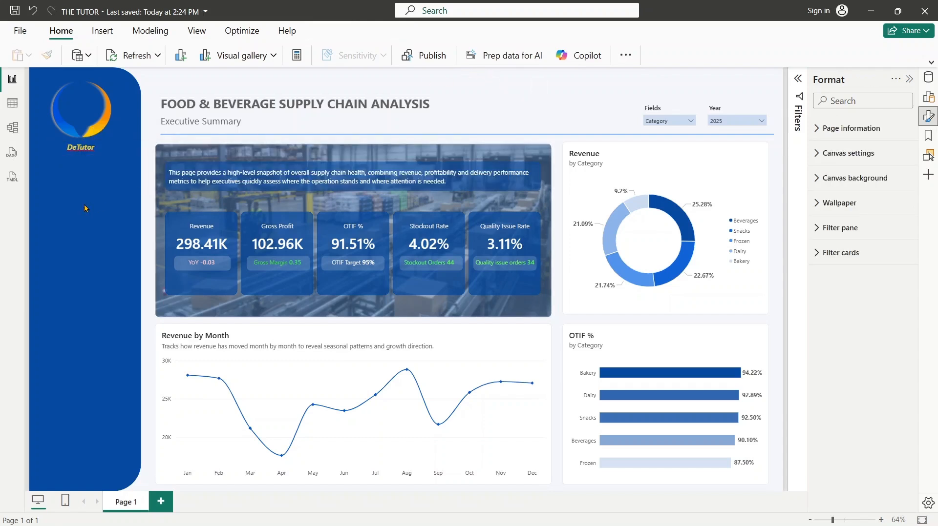
- Narrow the DeTutor text box slightly by moving its left edge inward
left_click(75, 148)
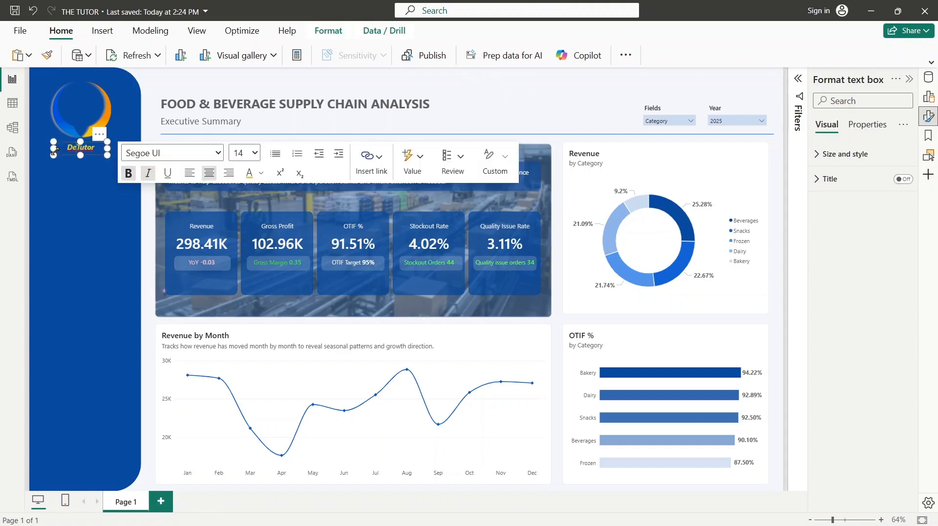
left_click_drag(55, 148, 63, 153)
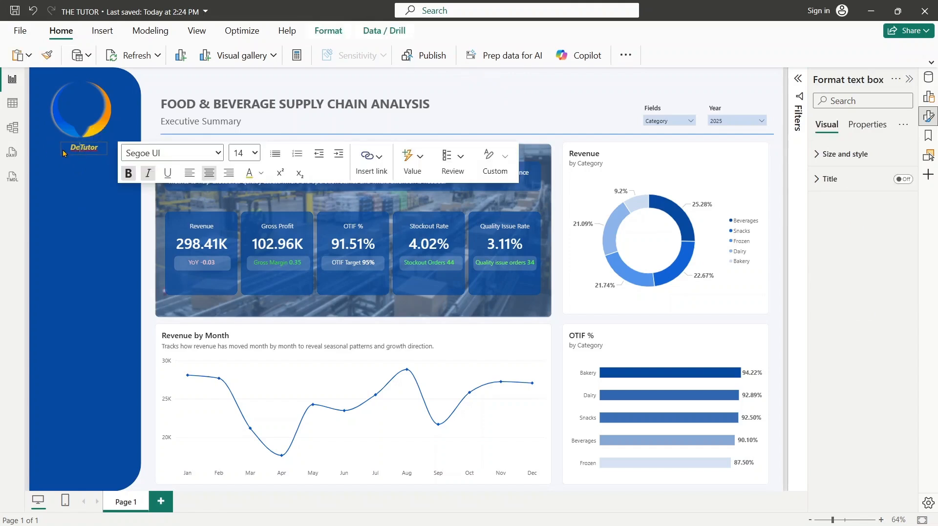
left_click(504, 81)
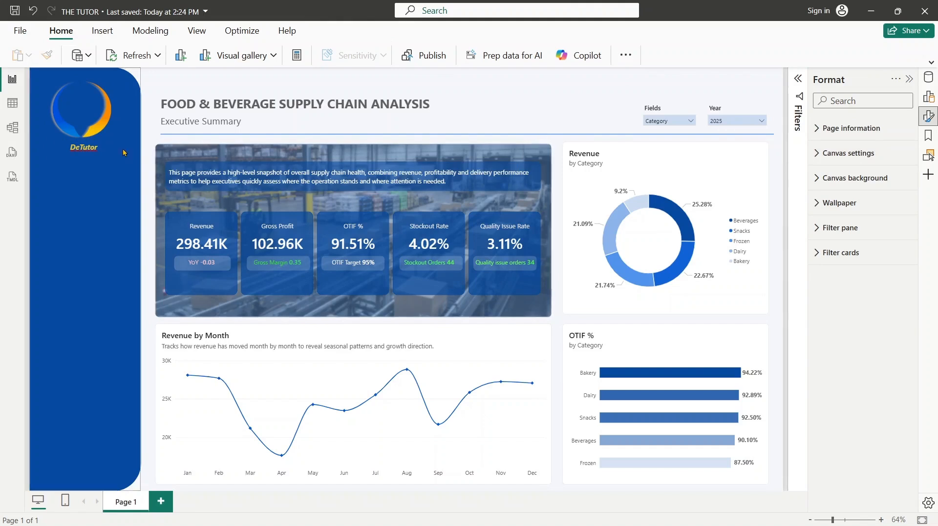
- Try the Spotlight effect on the DeTutor text box
left_click(104, 141)
left_click(100, 134)
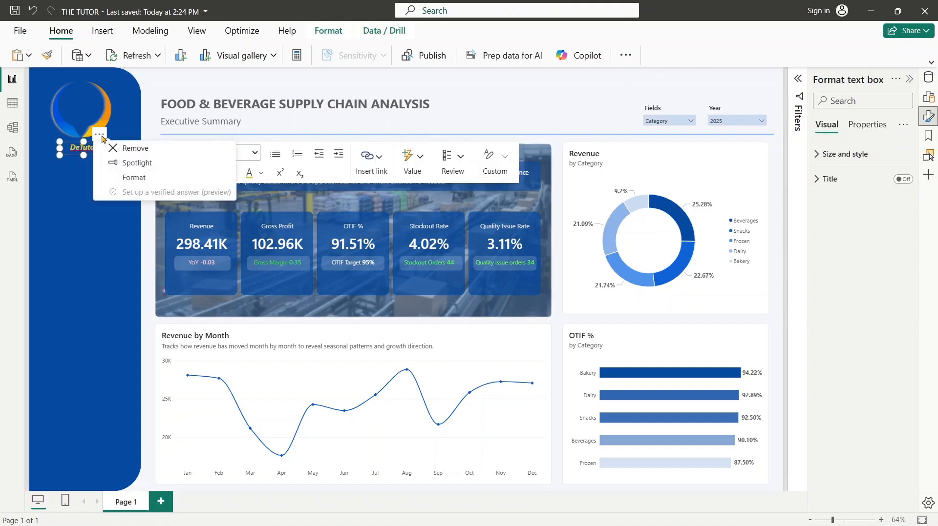
left_click(128, 162)
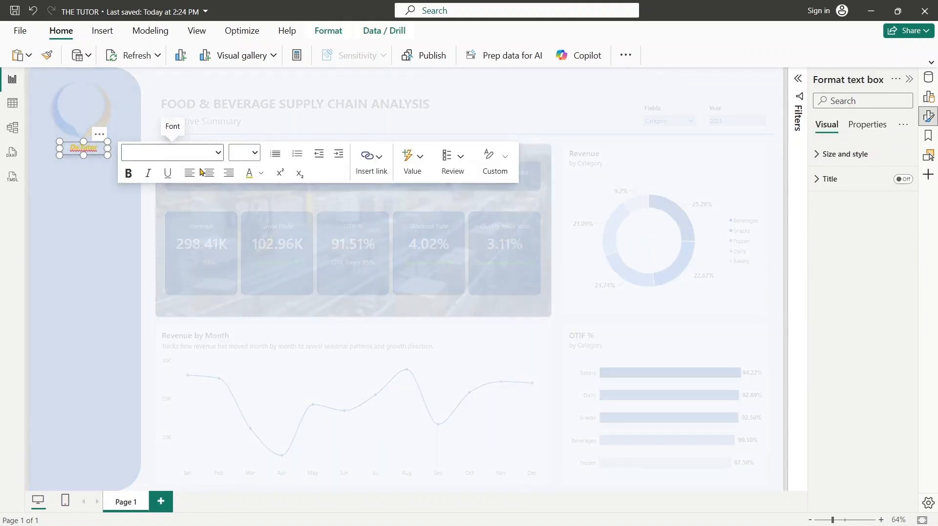
left_click(94, 164)
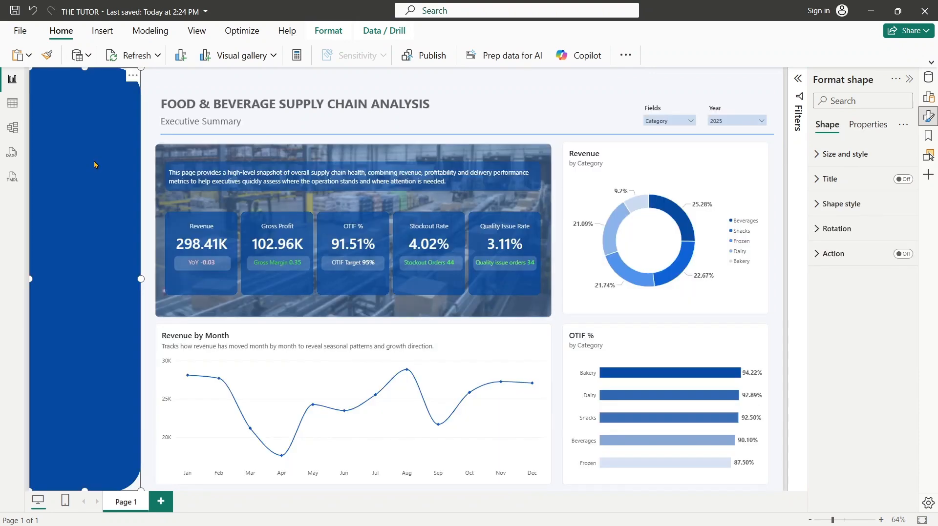
left_click(486, 84)
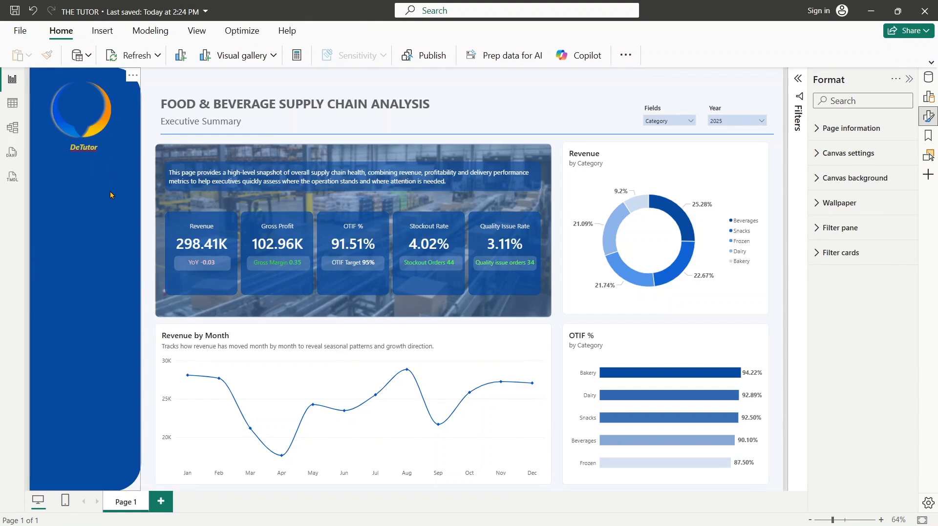
- Narrow the DeTutor text box slightly by moving its right edge inward
left_click(91, 146)
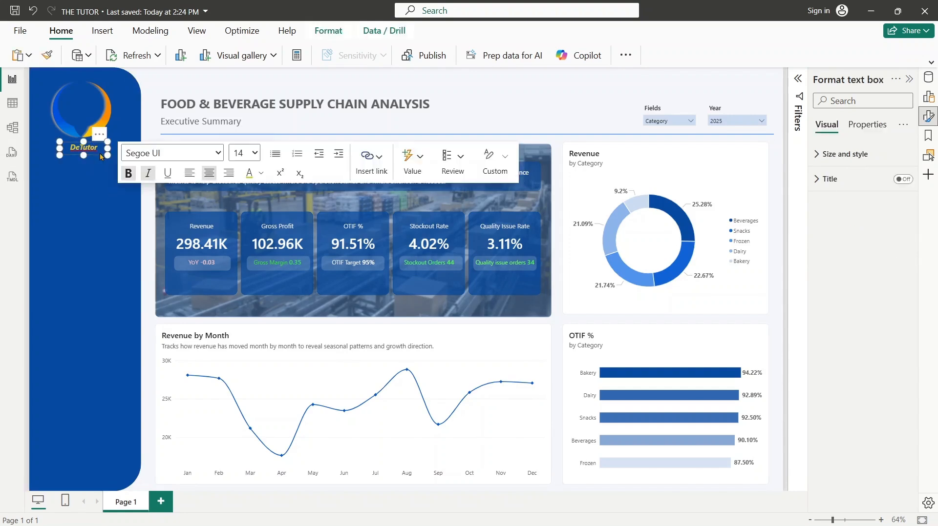
left_click_drag(106, 154, 100, 153)
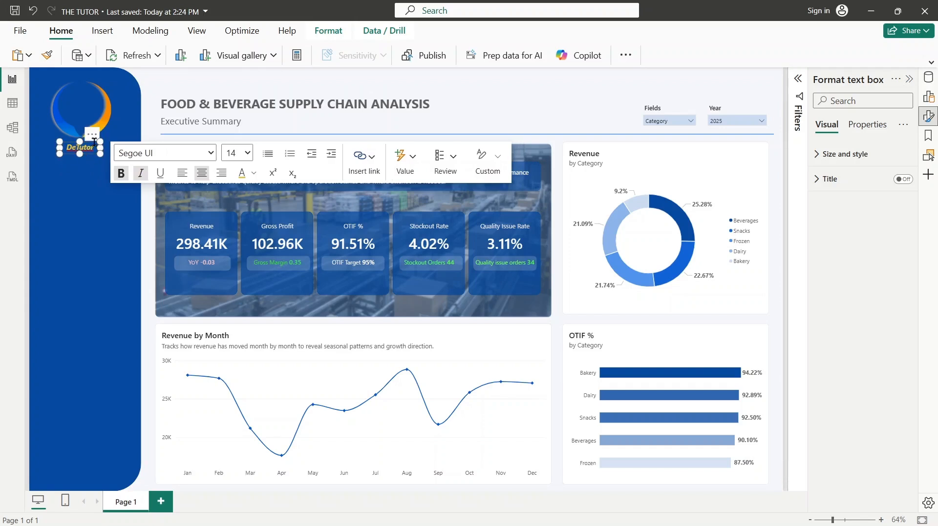
left_click(120, 145)
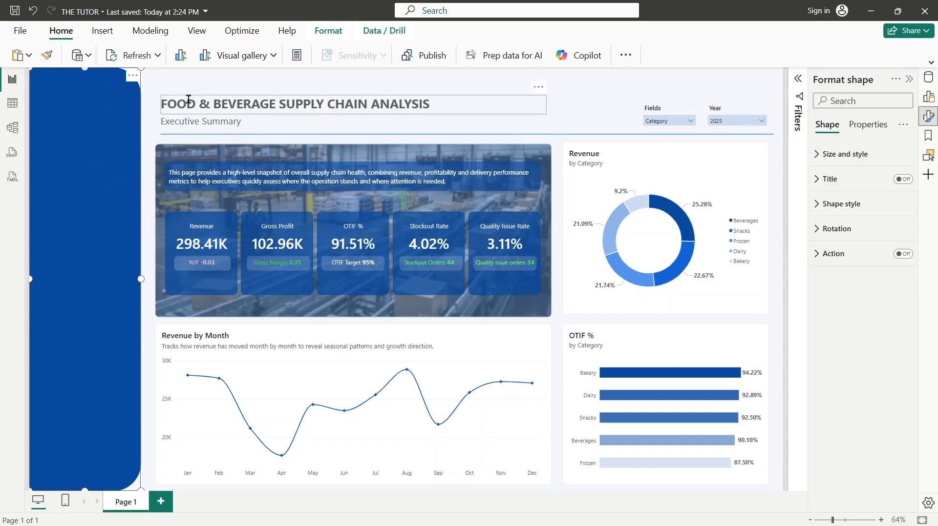
left_click(185, 91)
- Change the label beneath the logo to The Tutor and widen its text box slightly
left_click(78, 143)
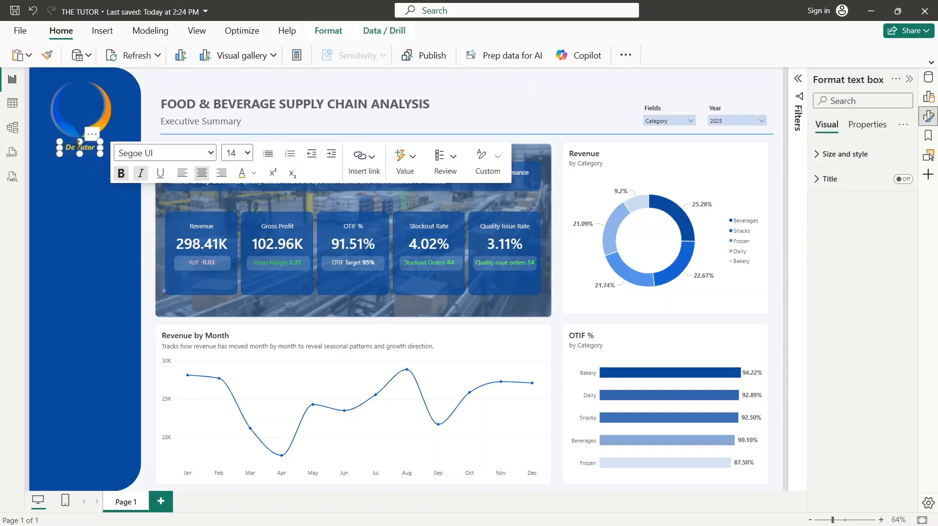
left_click(75, 147)
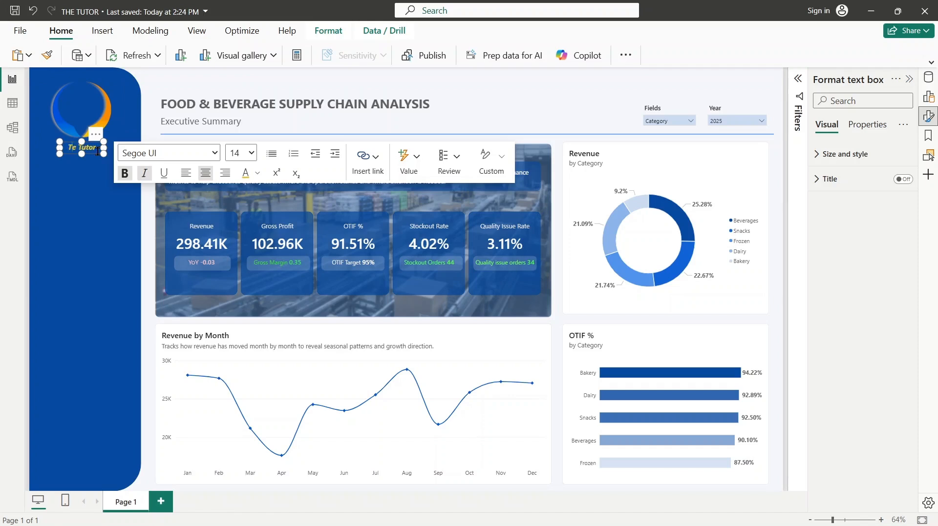
left_click(247, 78)
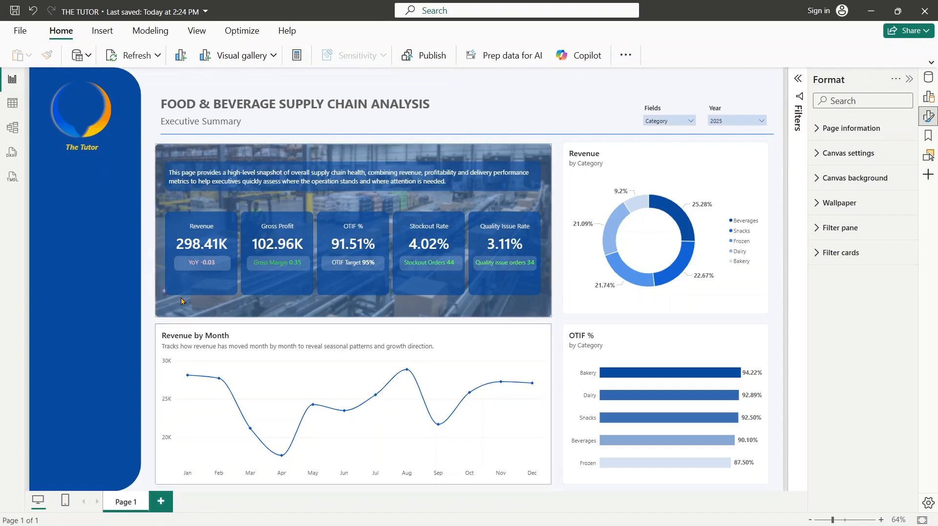
- Nudge the logo slightly up and left, and extend the label's text box upward so the text sits closer beneath it
left_click_drag(76, 115, 81, 120)
left_click(83, 145)
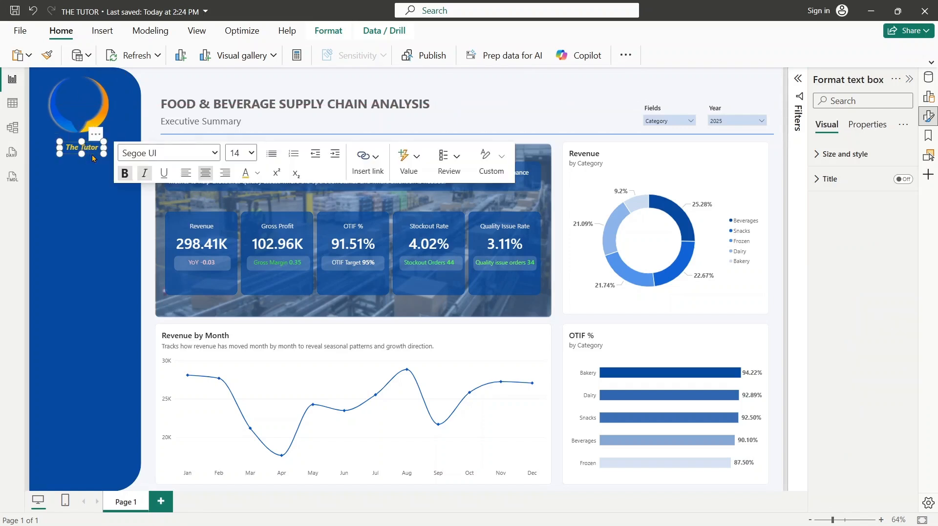
left_click_drag(82, 142, 81, 139)
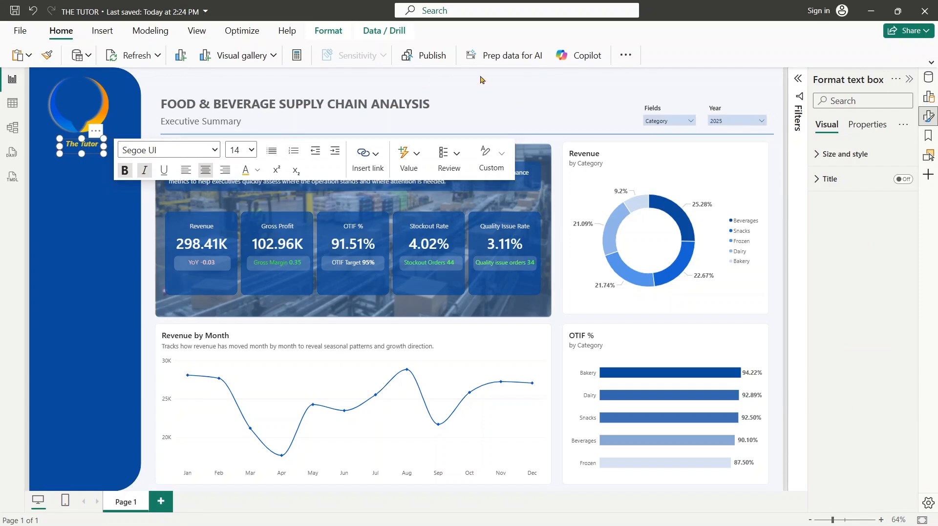
left_click(497, 98)
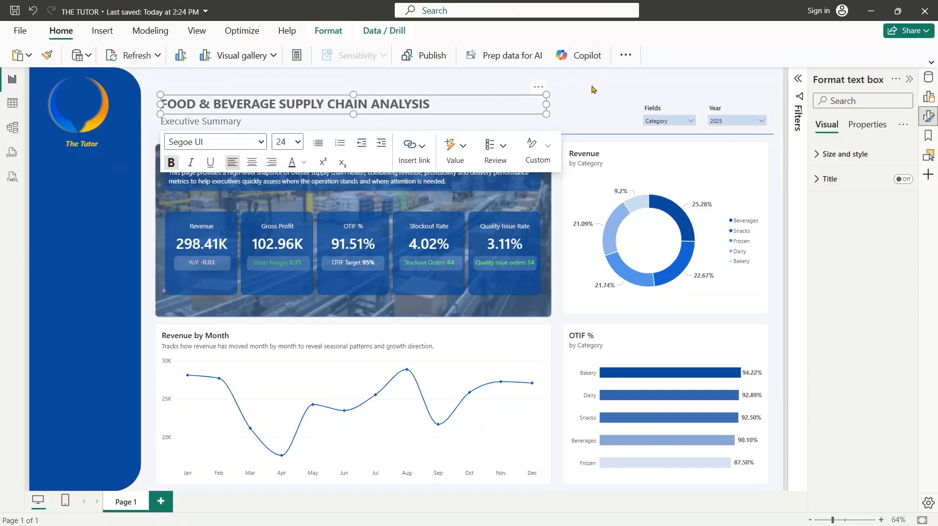
left_click(601, 103)
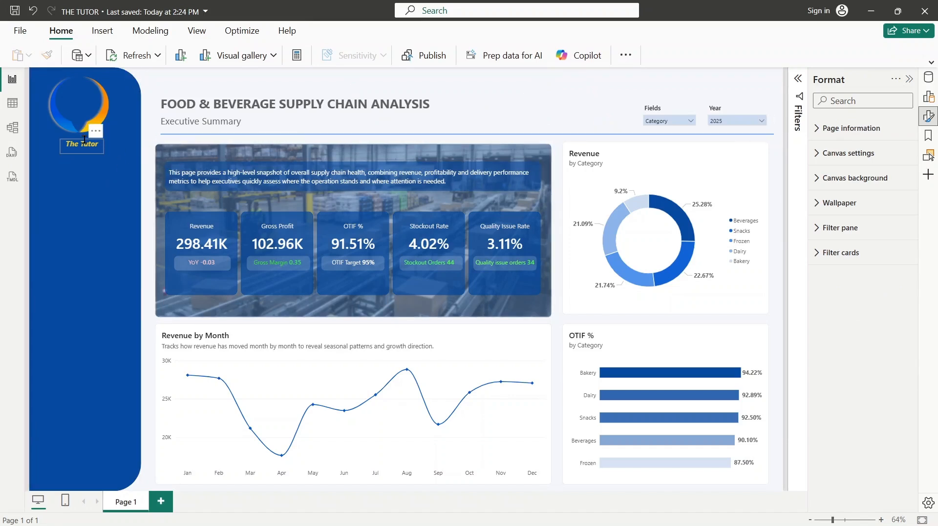
left_click(85, 140)
left_click(134, 177)
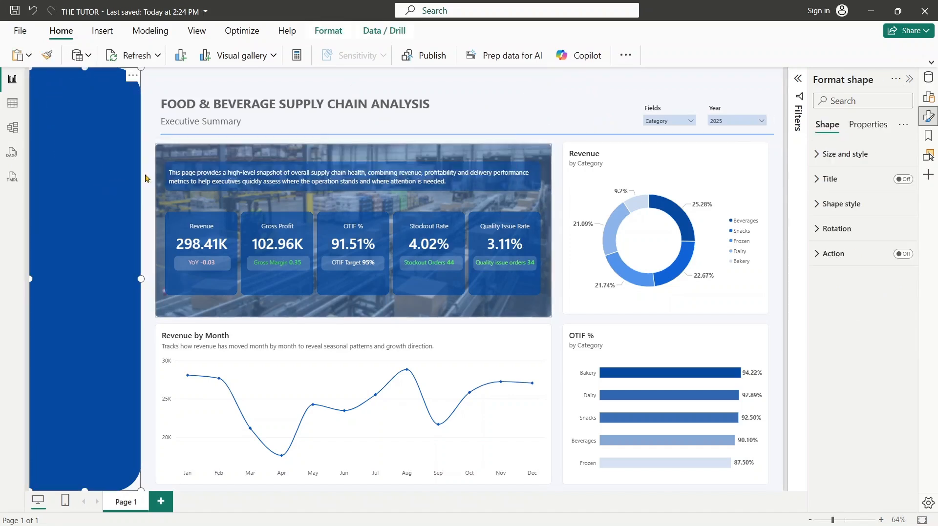
left_click(587, 122)
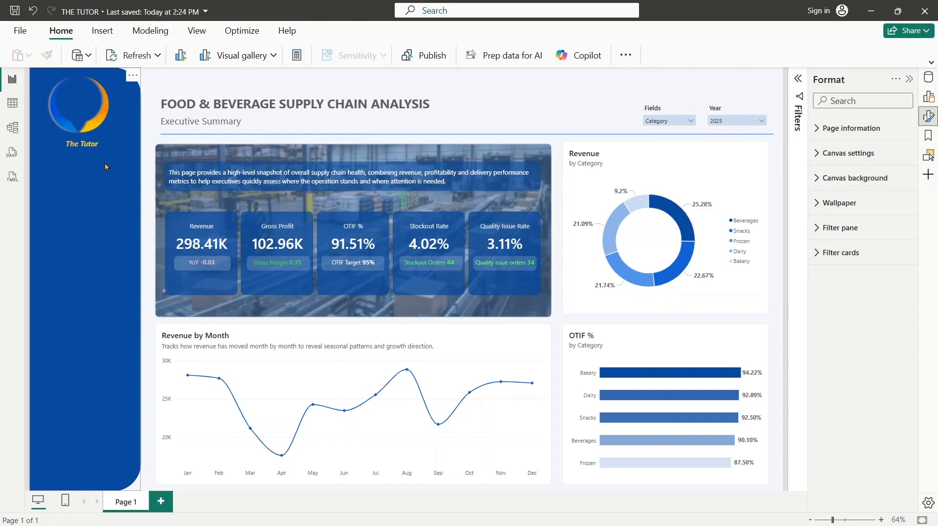
- Shrink the logo slightly from its lower edge and move The Tutor label up so it sits close beneath the logo
left_click(76, 130)
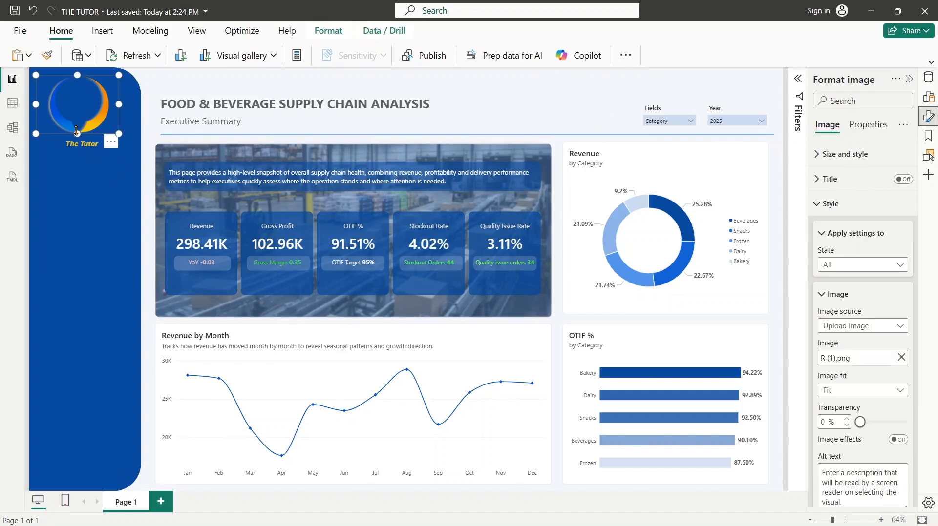
left_click_drag(77, 130, 77, 124)
left_click(81, 144)
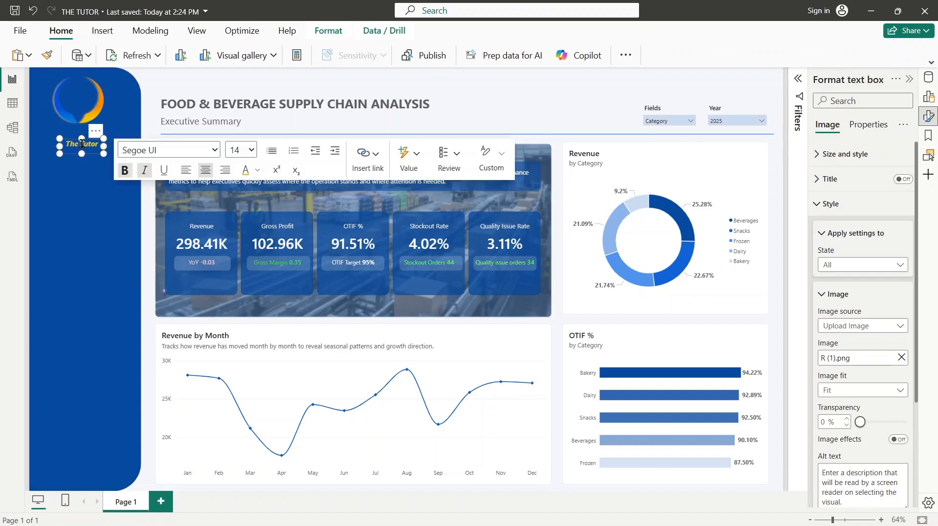
left_click_drag(87, 143, 86, 134)
left_click(506, 98)
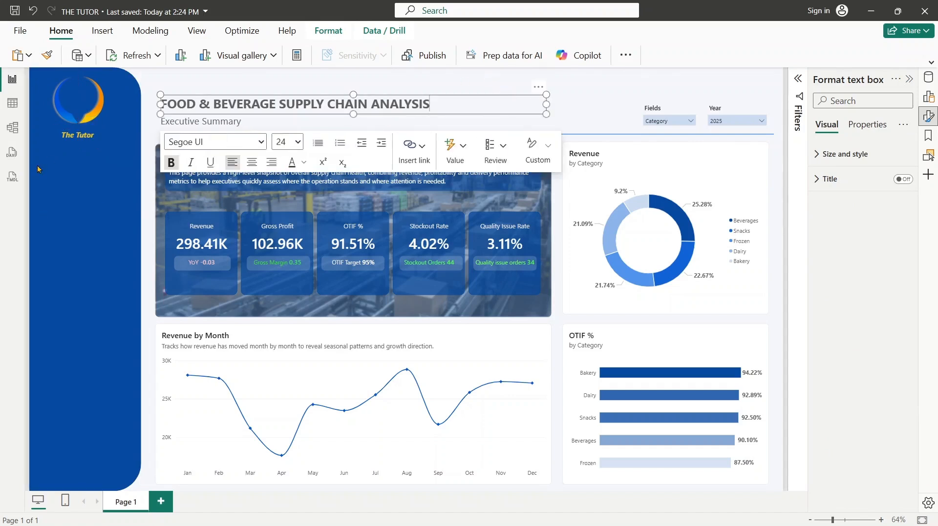
left_click(79, 134)
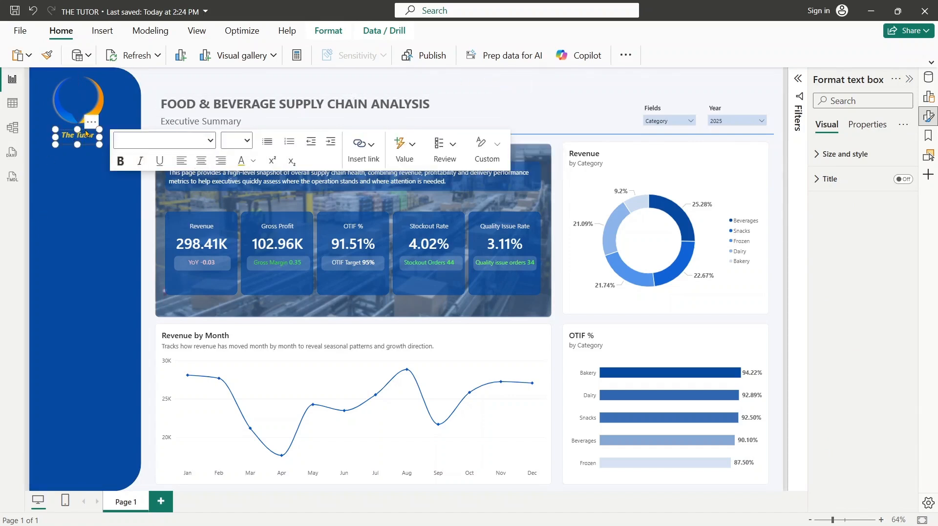
left_click_drag(85, 129, 88, 136)
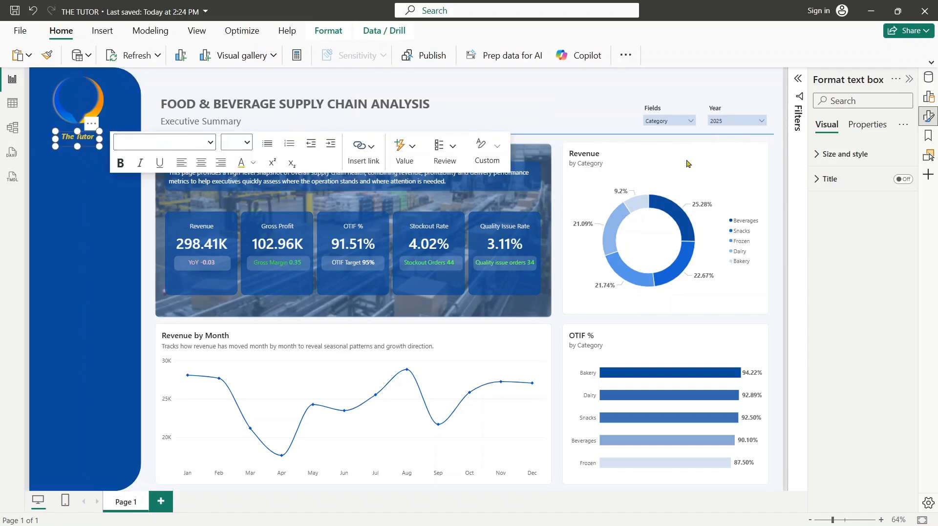
- Lower the upper edges of the KPI banner group and the Revenue donut chart slightly to free space beneath the header
left_click(536, 156)
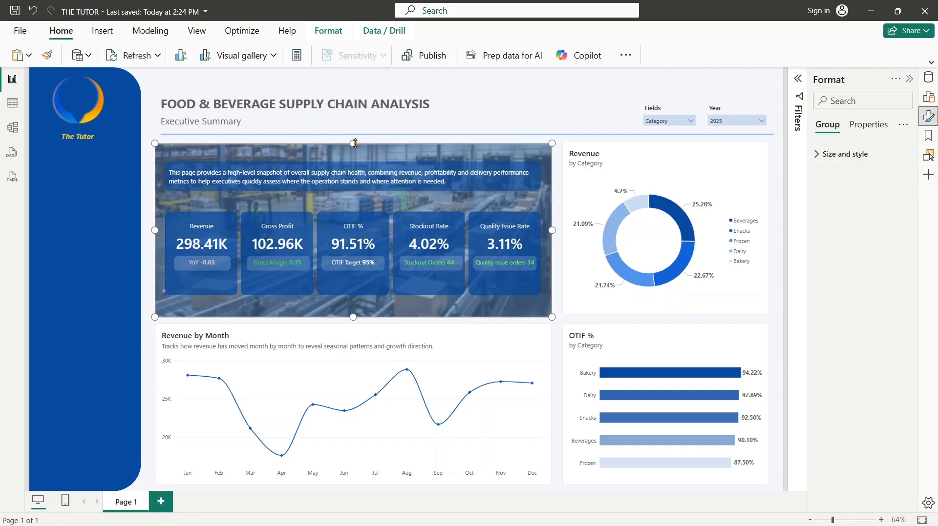
left_click_drag(353, 144, 360, 149)
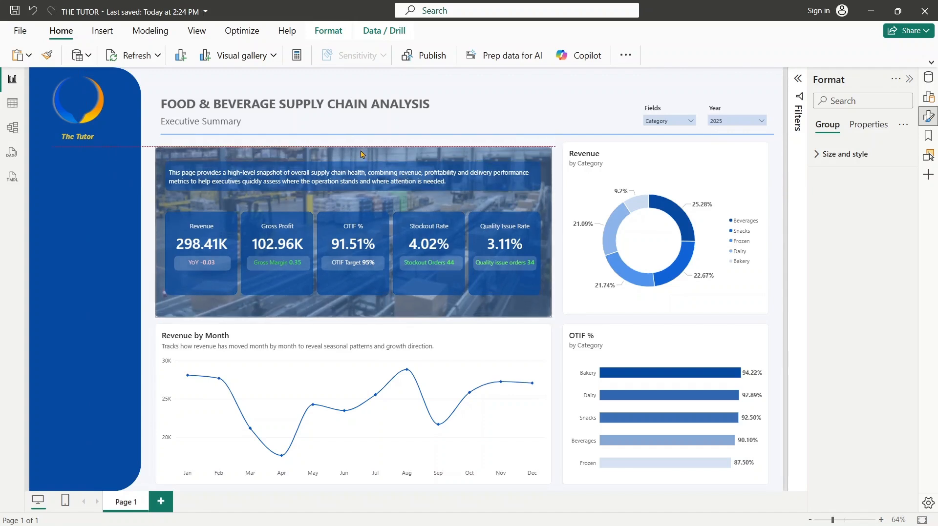
left_click(660, 141)
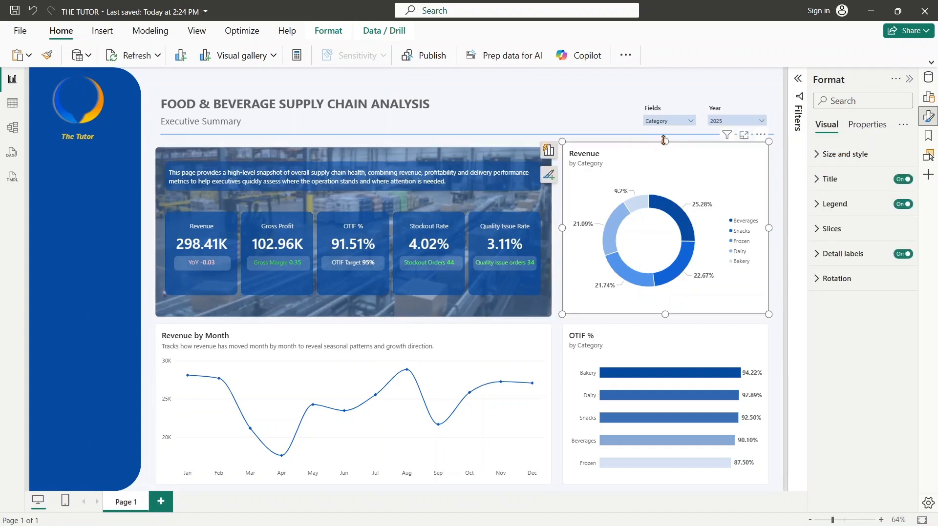
left_click_drag(661, 141, 660, 147)
- Move the header divider line down slightly and lower the upper edge of the Executive Summary subtitle's text box
left_click(406, 141)
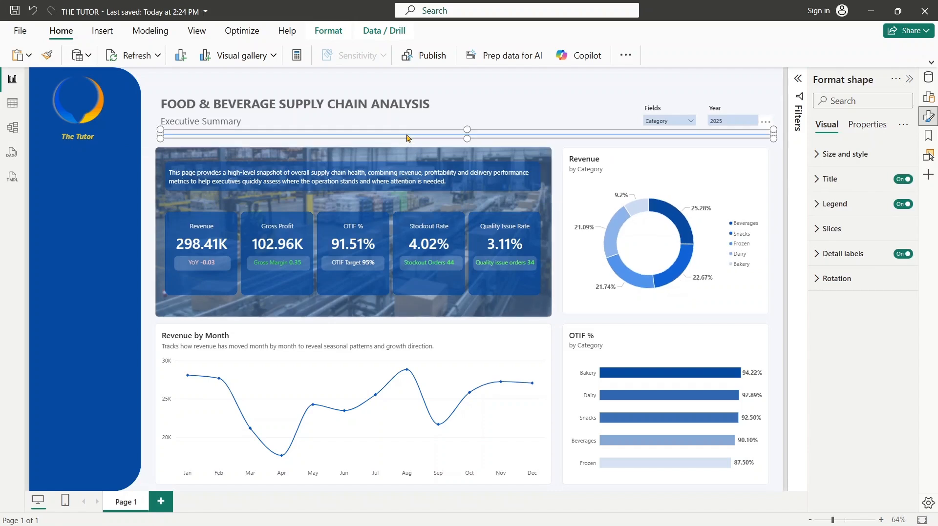
left_click_drag(406, 141, 414, 143)
left_click(521, 95)
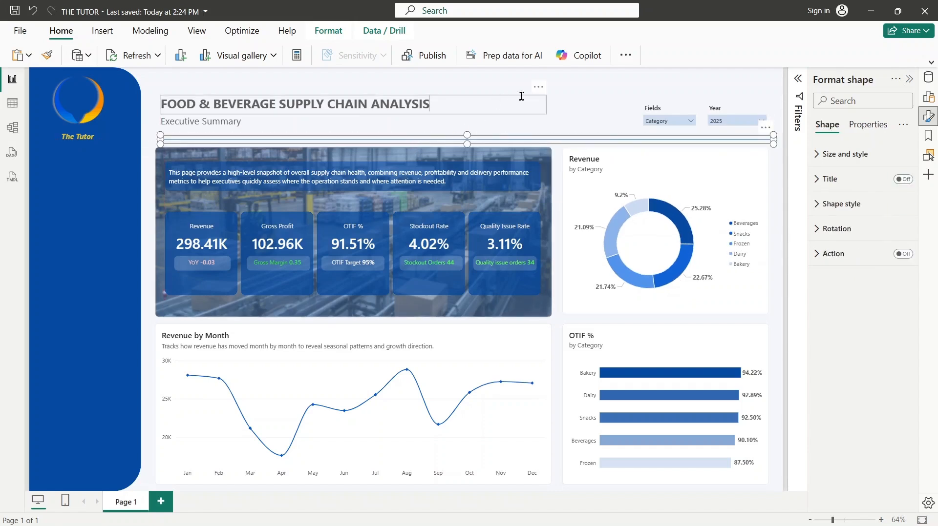
left_click(578, 97)
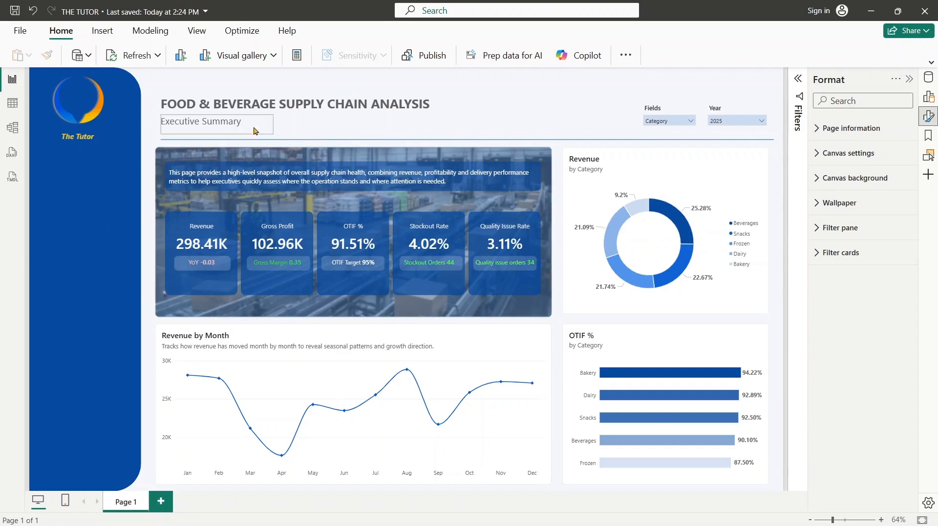
left_click(235, 119)
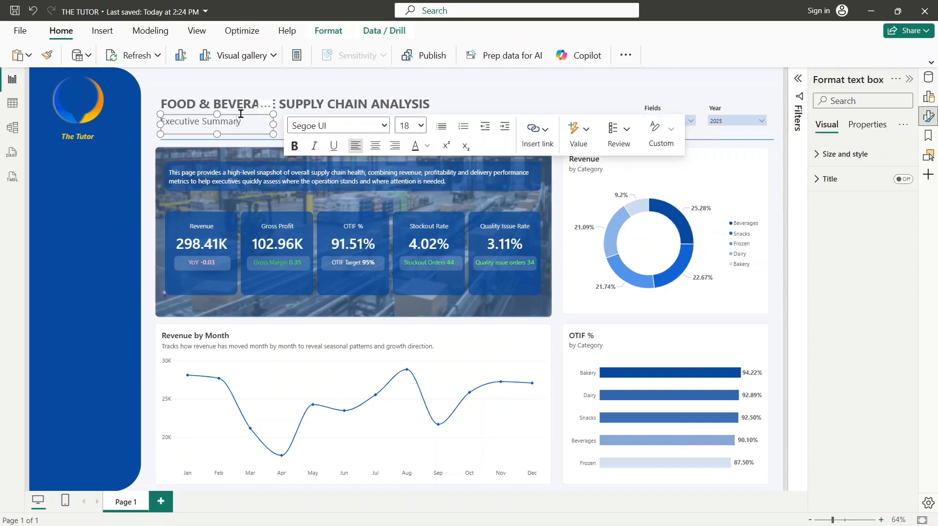
left_click_drag(218, 114, 220, 124)
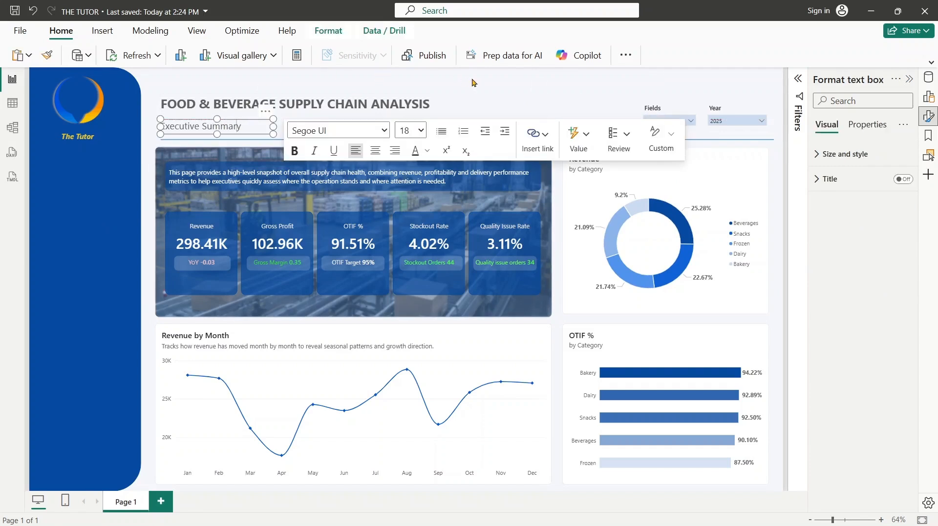
left_click(515, 83)
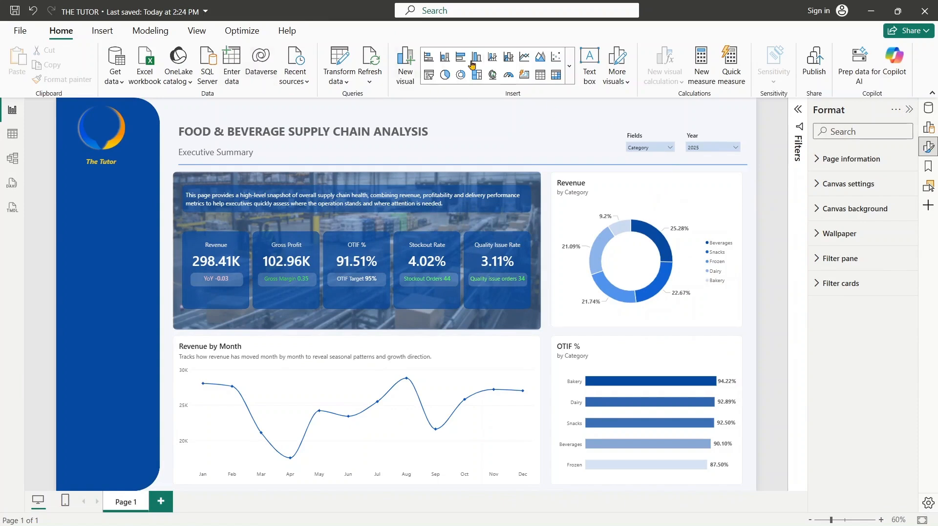
- Insert a blank button and place it in the blue sidebar below The Tutor label, sized to span most of the sidebar's width
left_click(102, 31)
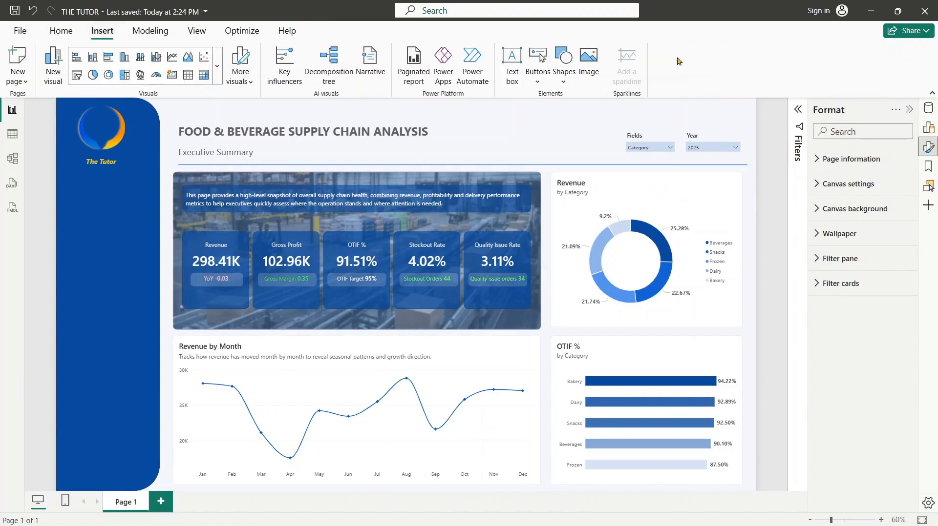
left_click(545, 82)
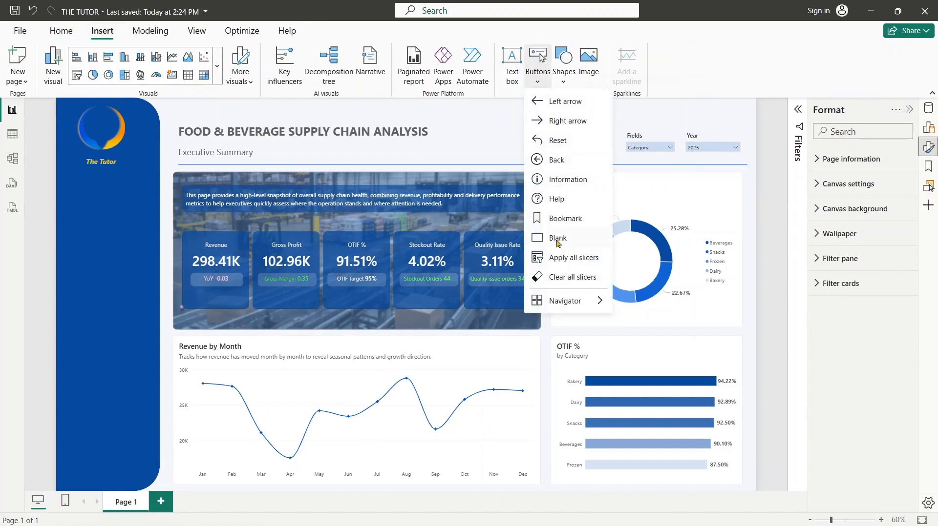
left_click(555, 241)
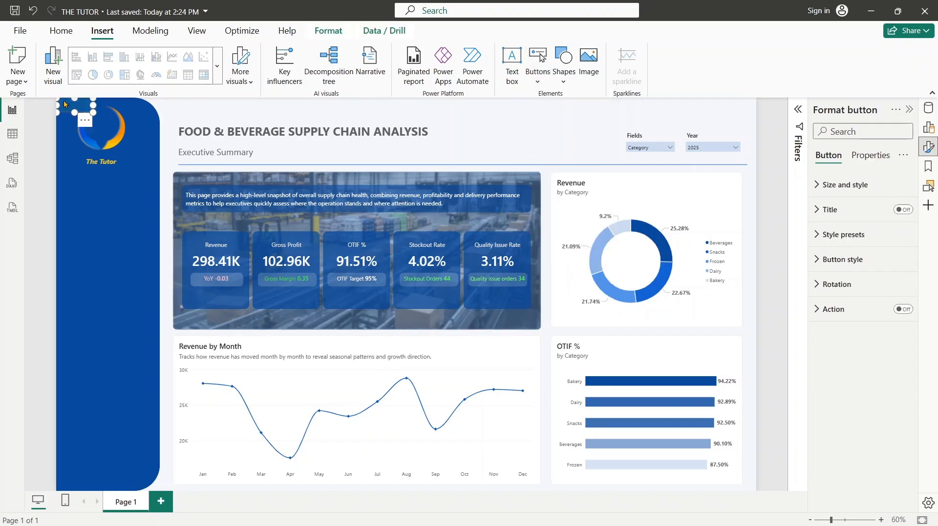
left_click_drag(74, 108, 119, 199)
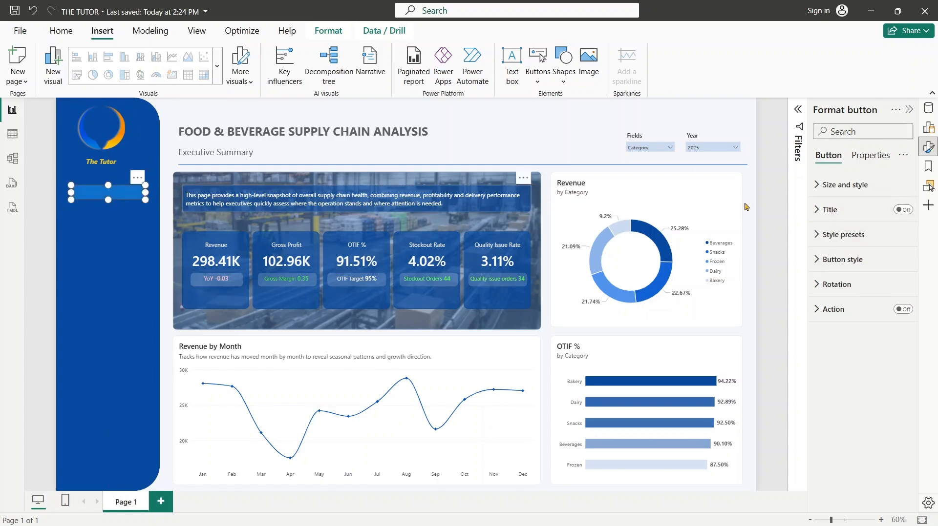
- Turn on the blank button's text and set it to Executive Summary
left_click(817, 261)
scroll(916, 283, "down", 1)
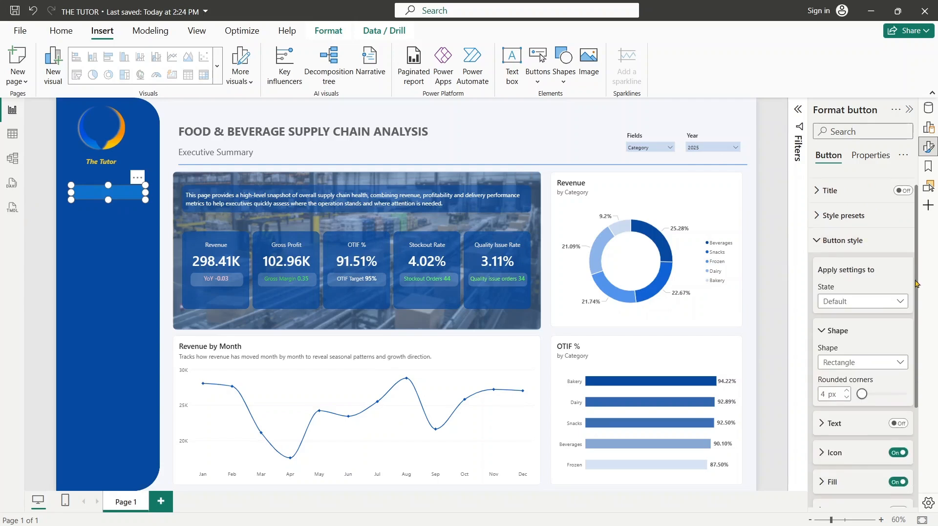
left_click_drag(916, 284, 937, 406)
left_click(896, 275)
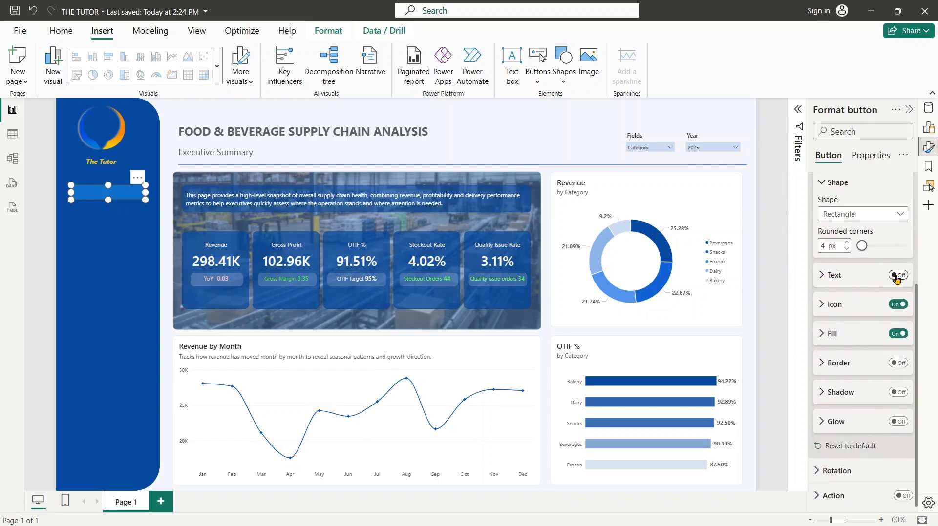
left_click(831, 276)
left_click(847, 307)
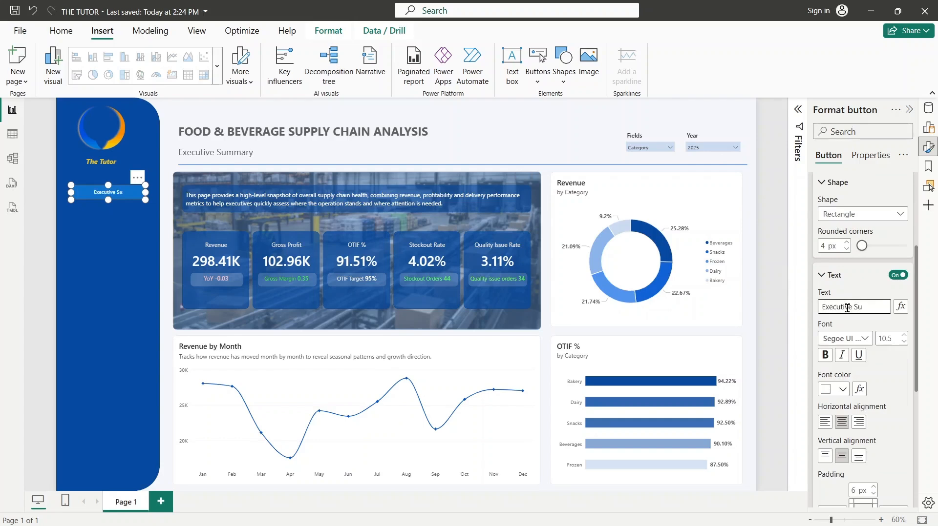
type("Executive Summary")
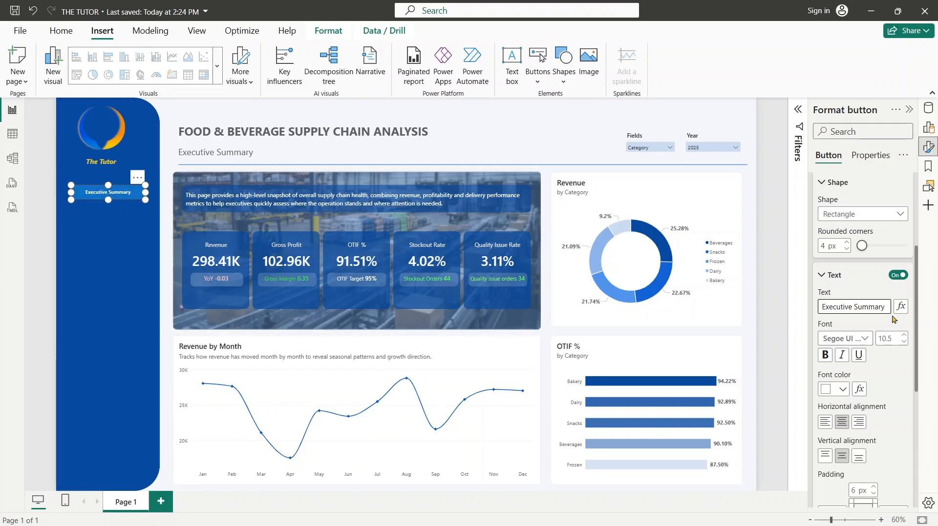
- Fill the Executive Summary button with yellow #FBC200 sampled from the logo and set the fill transparency to 16%
scroll(879, 342, "down", 8)
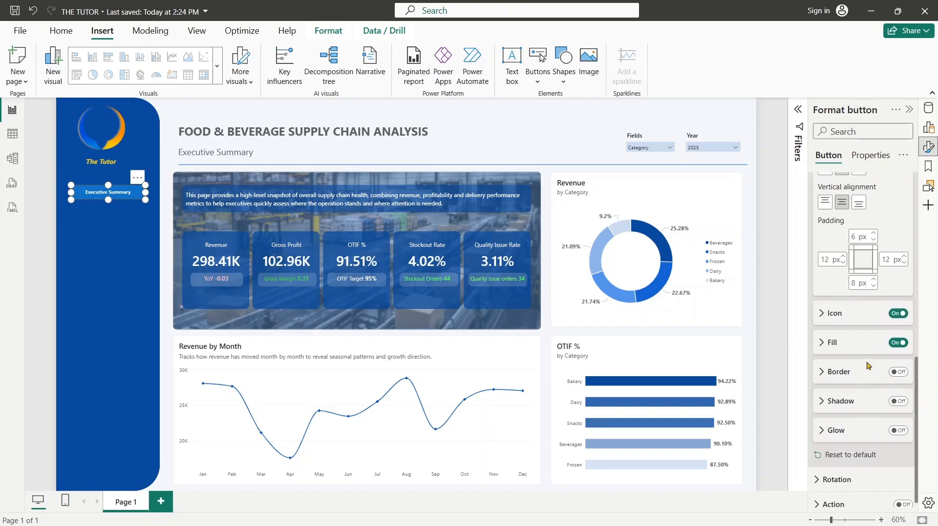
left_click(830, 344)
left_click(832, 377)
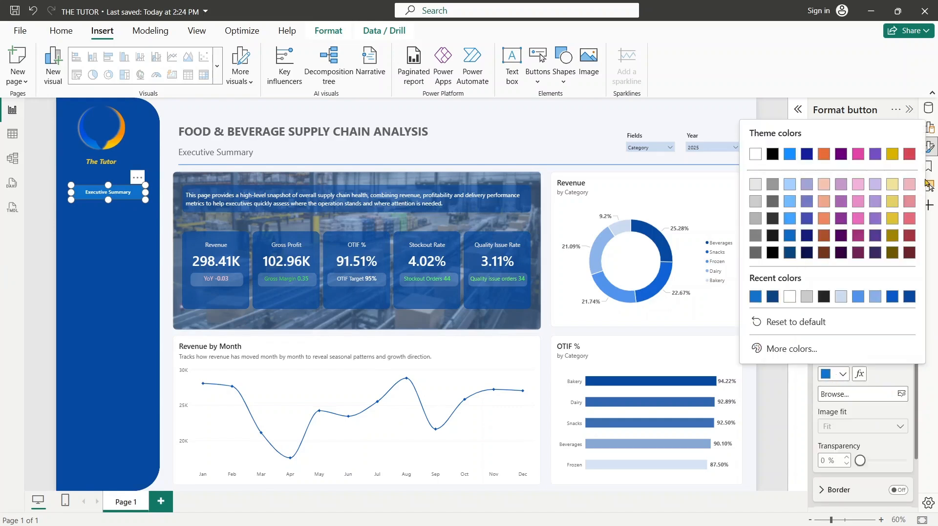
left_click(113, 148)
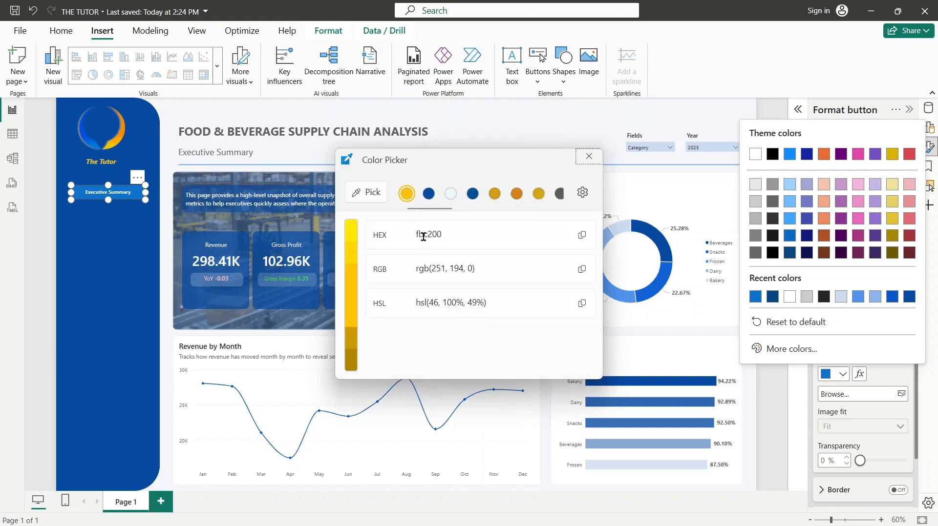
left_click(581, 235)
left_click(783, 348)
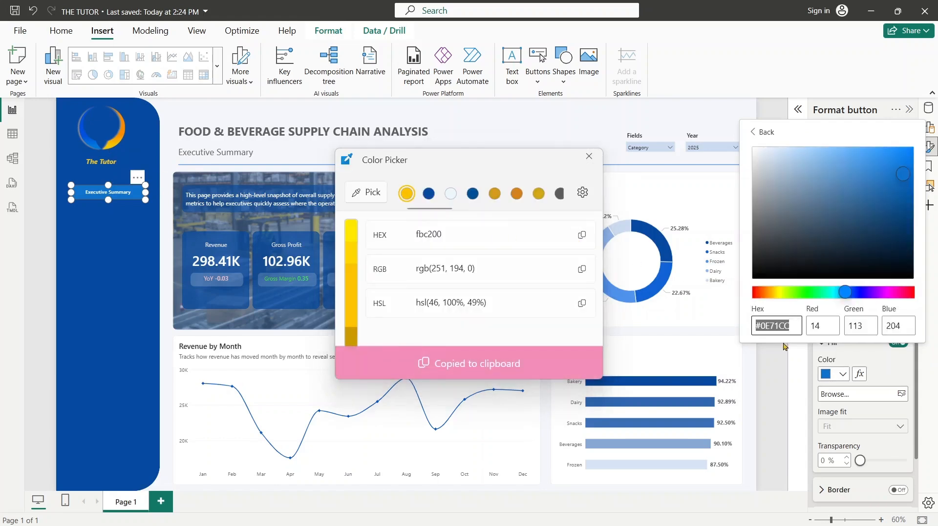
key("ctrl+v")
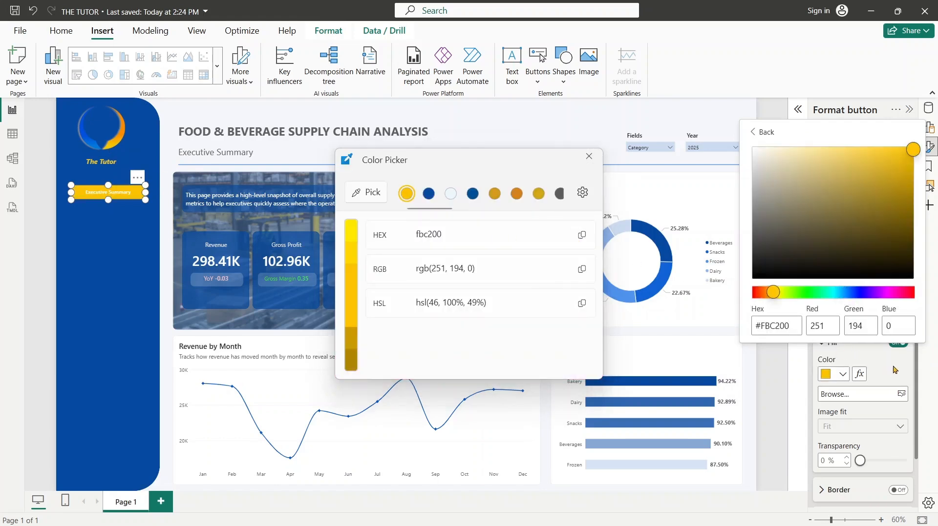
left_click(879, 463)
mouse_move(861, 462)
left_mouse_down()
mouse_move(879, 462)
mouse_move(867, 463)
left_mouse_up()
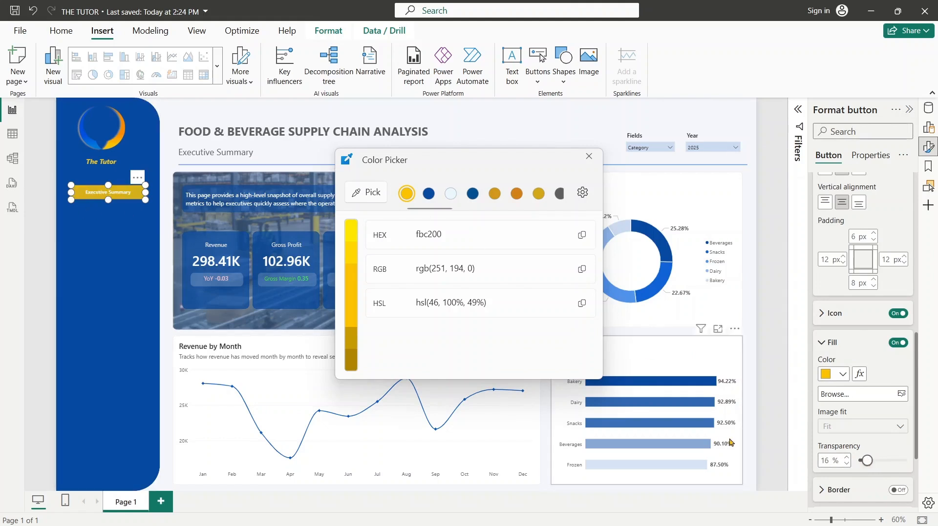
- Darken the Executive Summary button's fill to the gold #D7A90D with a custom color
left_click(351, 281)
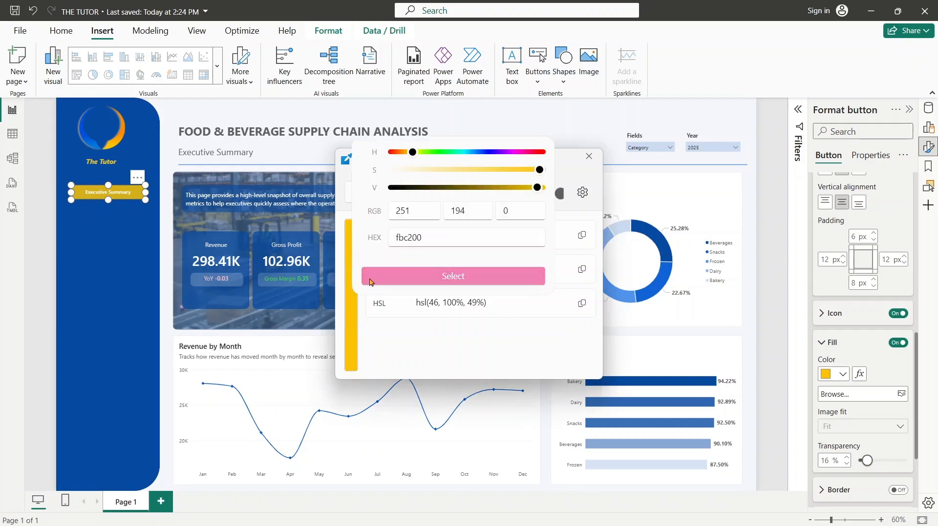
left_click(581, 235)
left_click(836, 375)
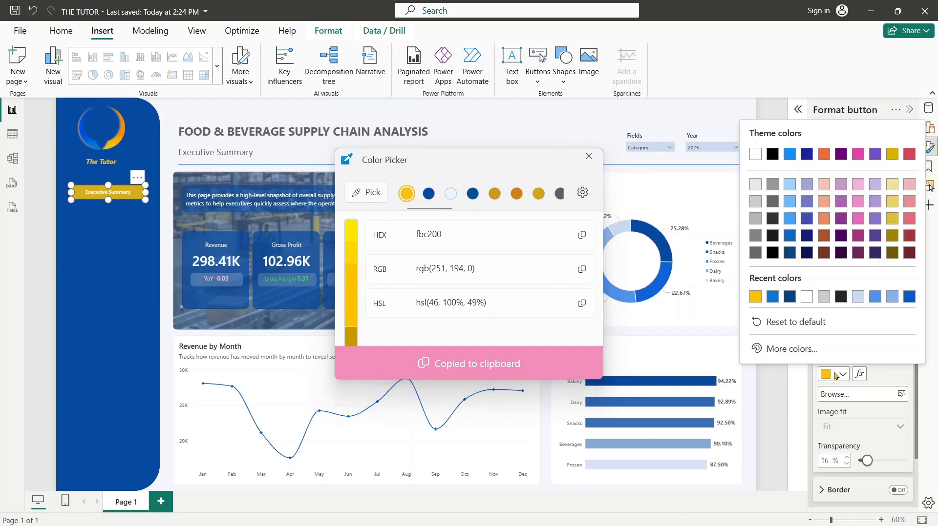
left_click(795, 347)
mouse_move(907, 152)
left_mouse_down()
mouse_move(910, 182)
mouse_move(903, 169)
left_mouse_up()
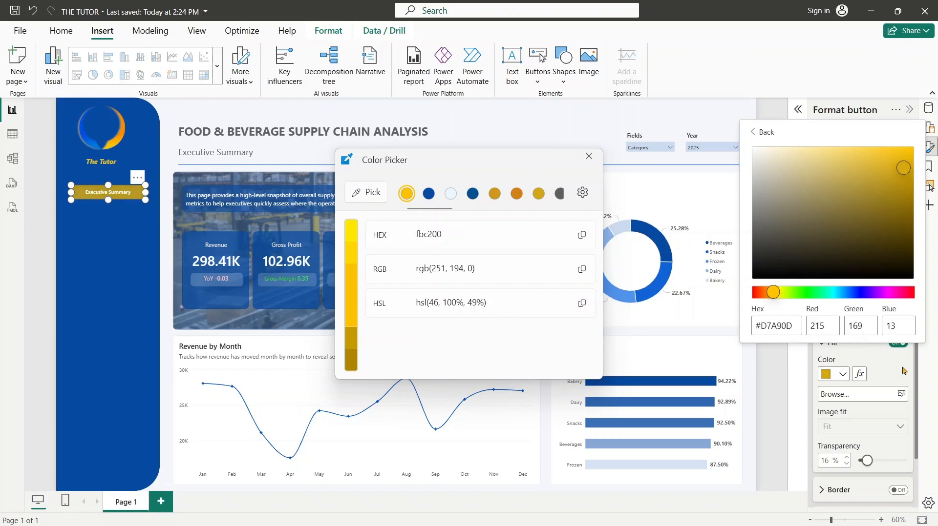
left_click(892, 375)
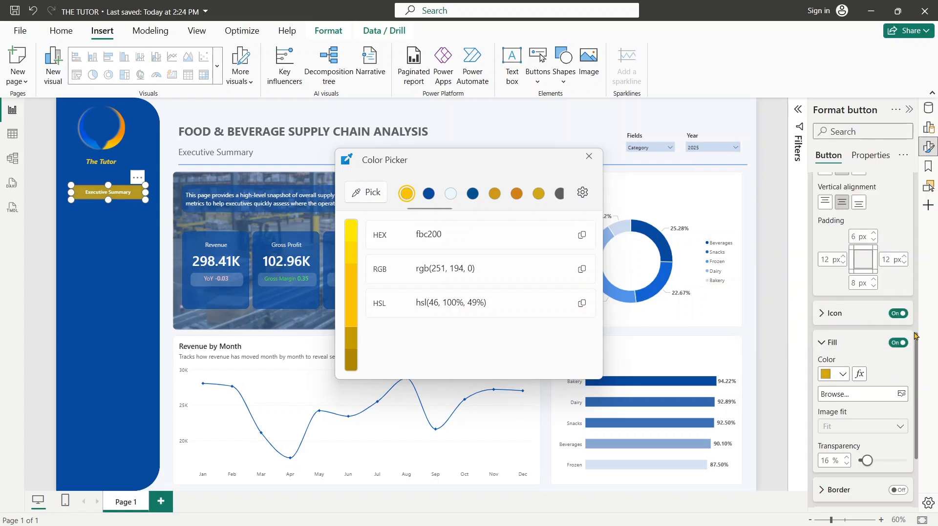
- Give the Executive Summary button a custom icon using the white icons8-summary-48 image from the food and bev folder
scroll(909, 313, "up", 5)
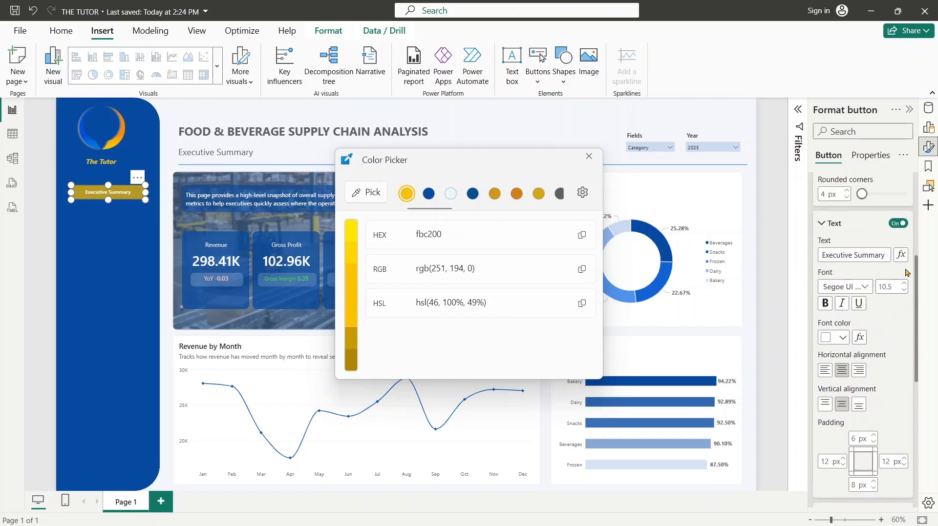
scroll(906, 272, "down", 5)
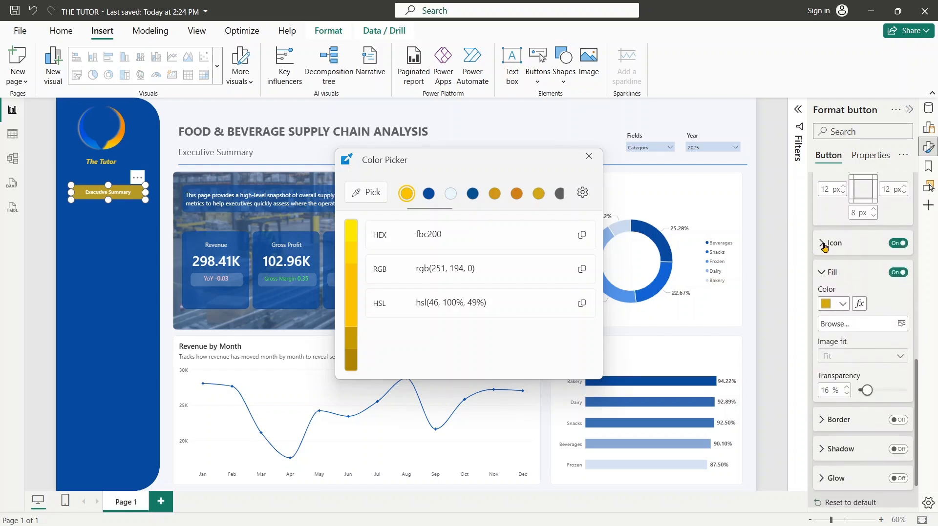
left_click(824, 247)
left_click(840, 275)
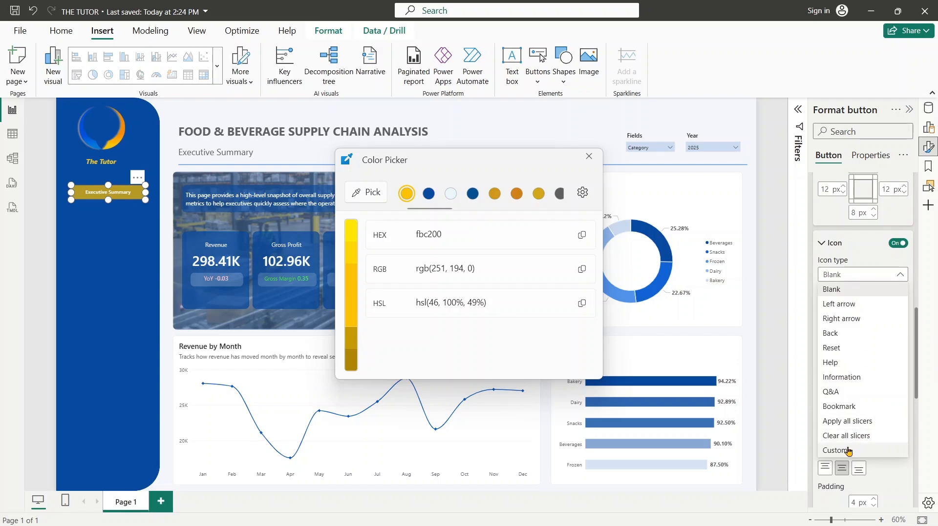
left_click(833, 274)
left_click(833, 274)
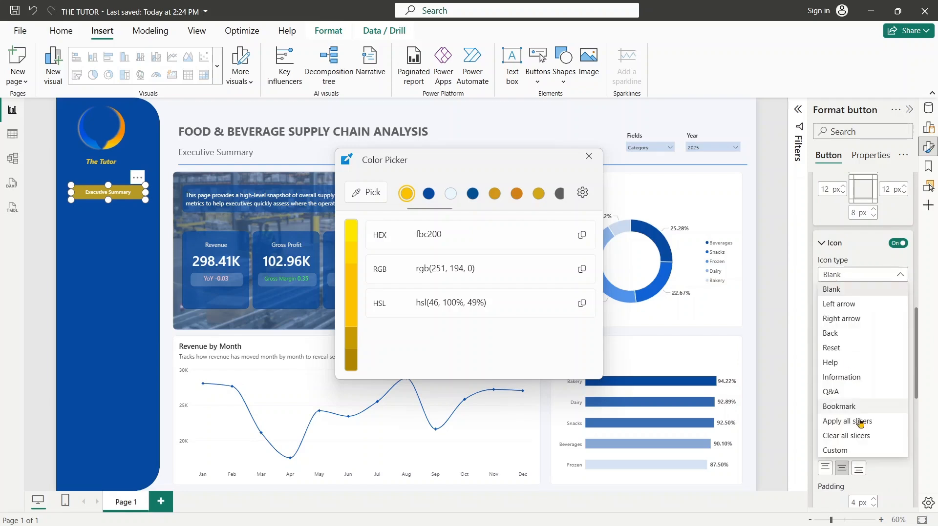
left_click(842, 455)
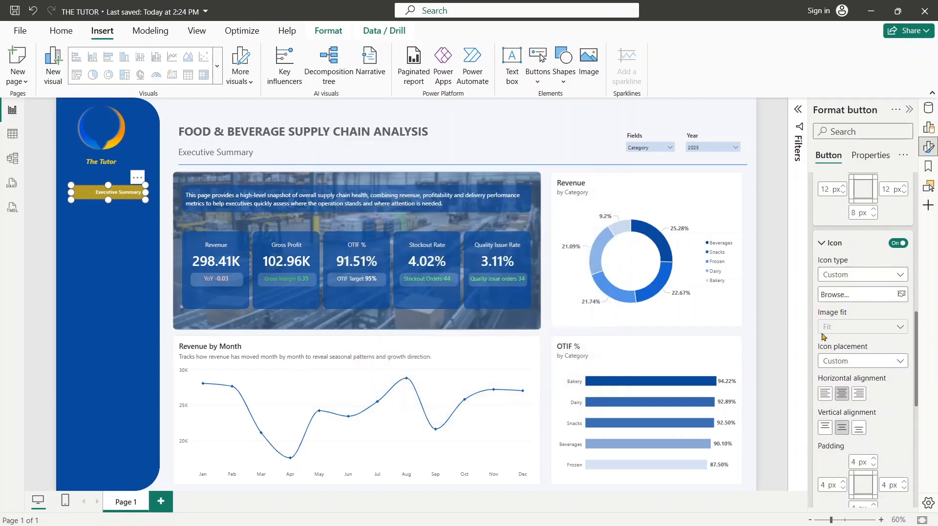
left_click(834, 295)
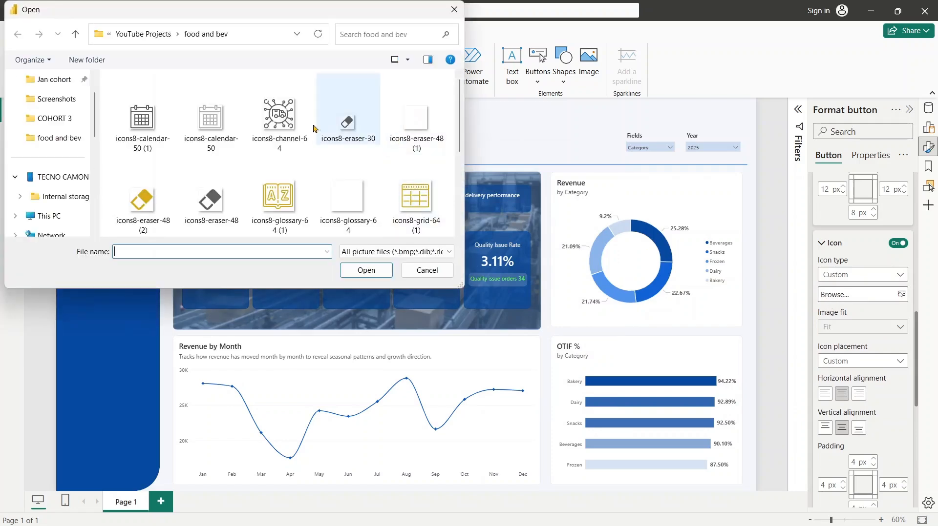
scroll(456, 141, "down", 3)
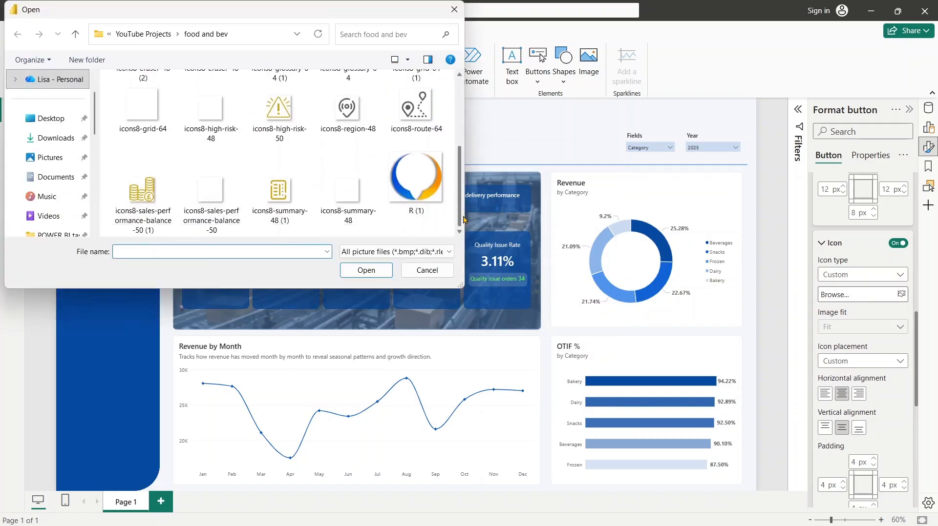
double_click(348, 205)
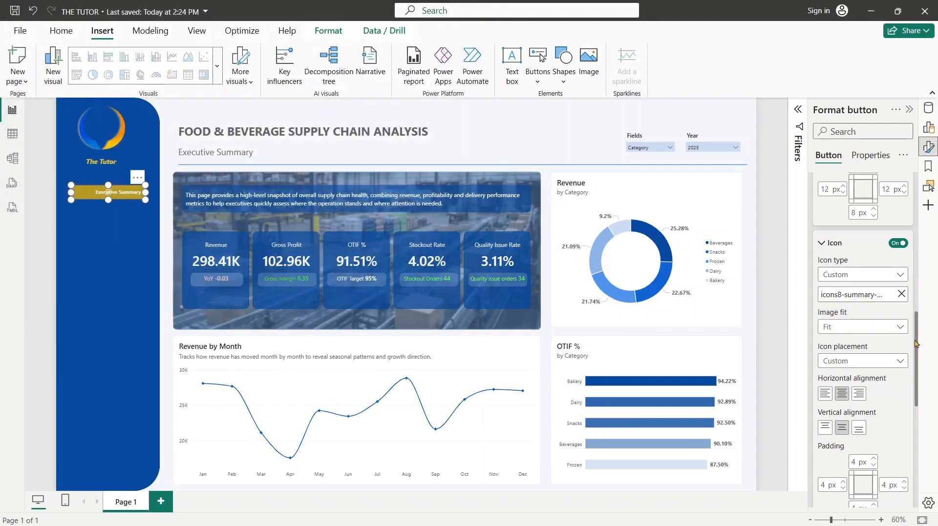
- Left-align the Executive Summary button's icon and set the icon size to 35
scroll(916, 343, "down", 2)
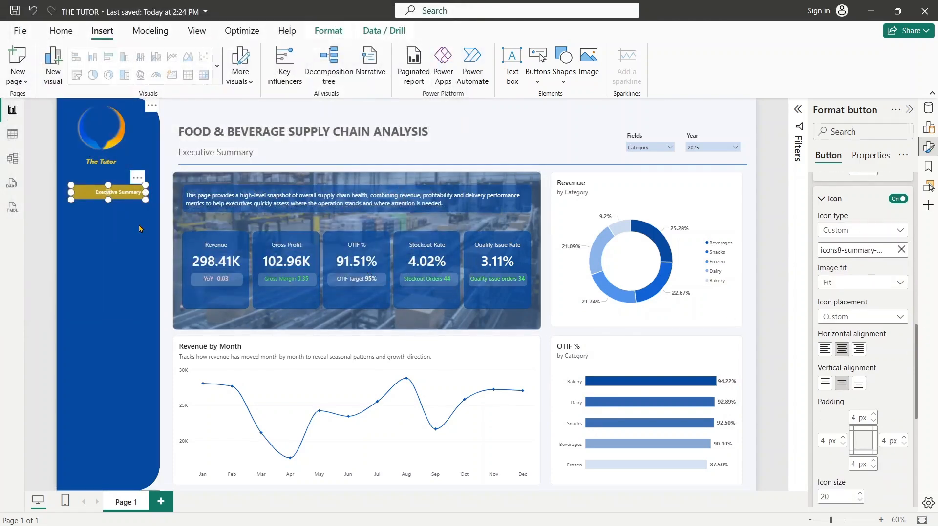
left_click(824, 349)
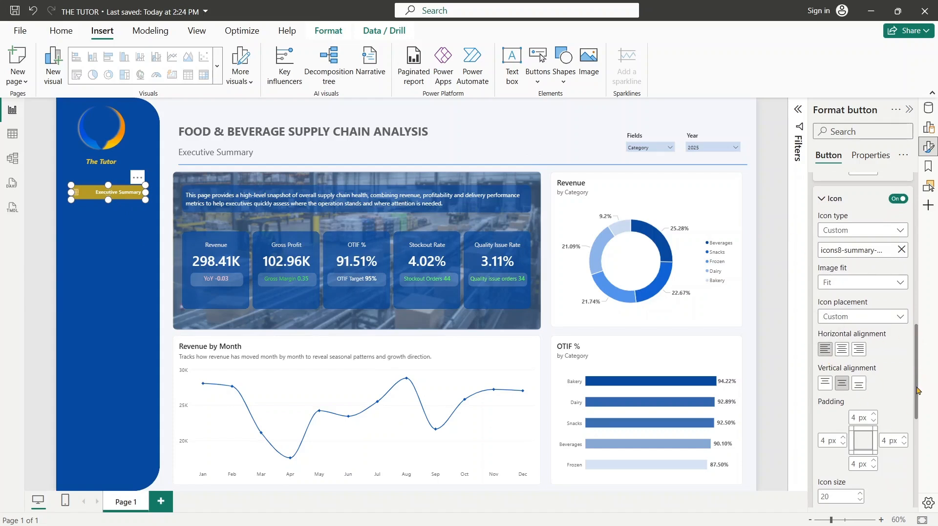
scroll(917, 390, "down", 5)
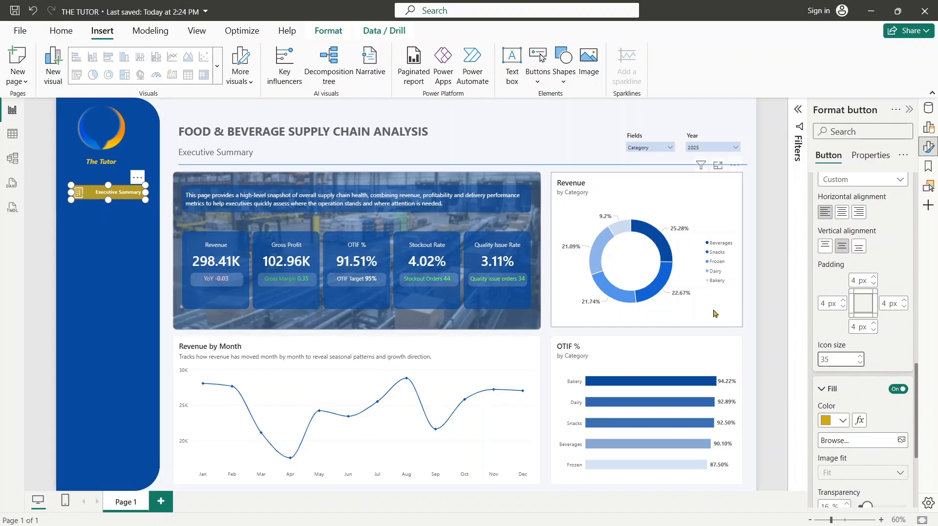
left_click(918, 375)
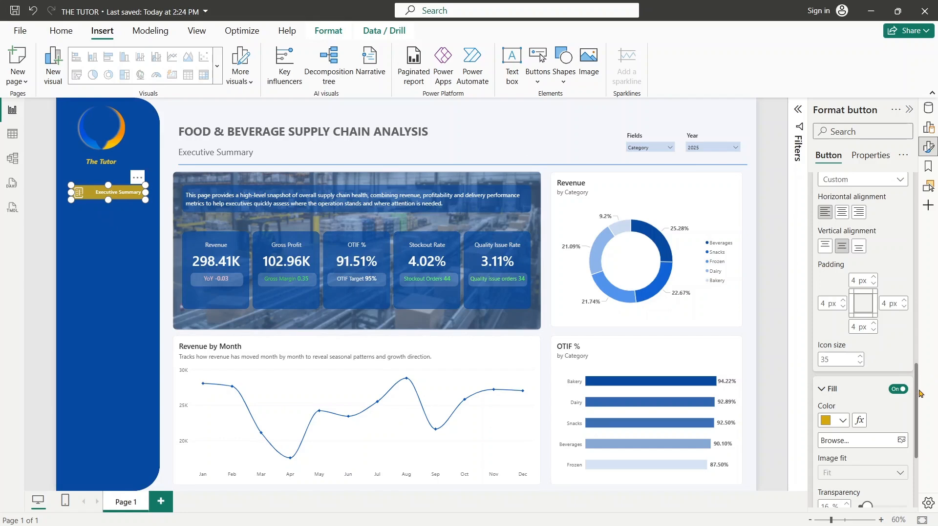
- Try a border on the Executive Summary button and turn it off again
scroll(916, 384, "down", 4)
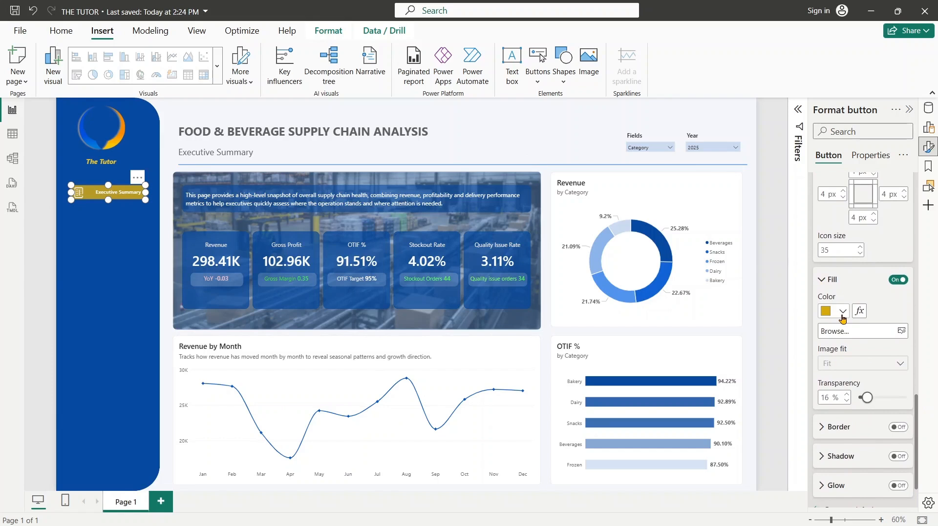
left_click_drag(917, 413, 918, 442)
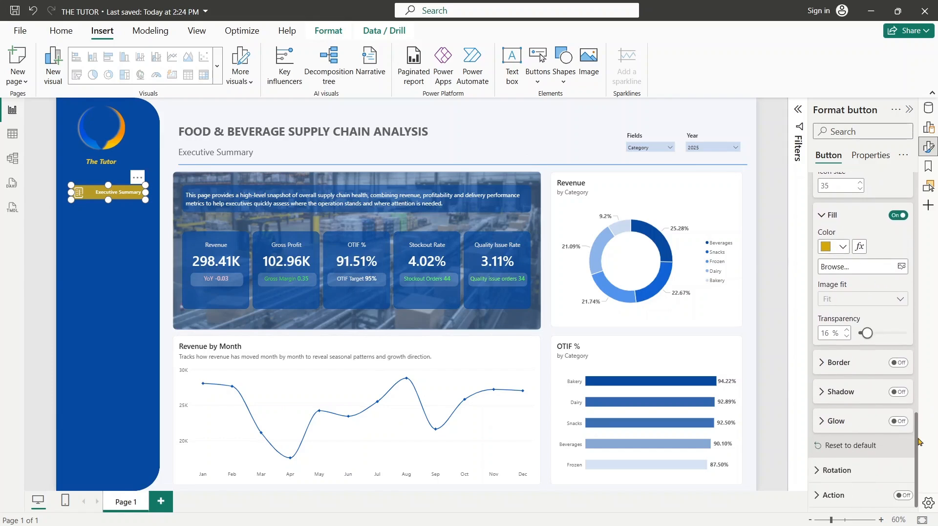
left_click(897, 362)
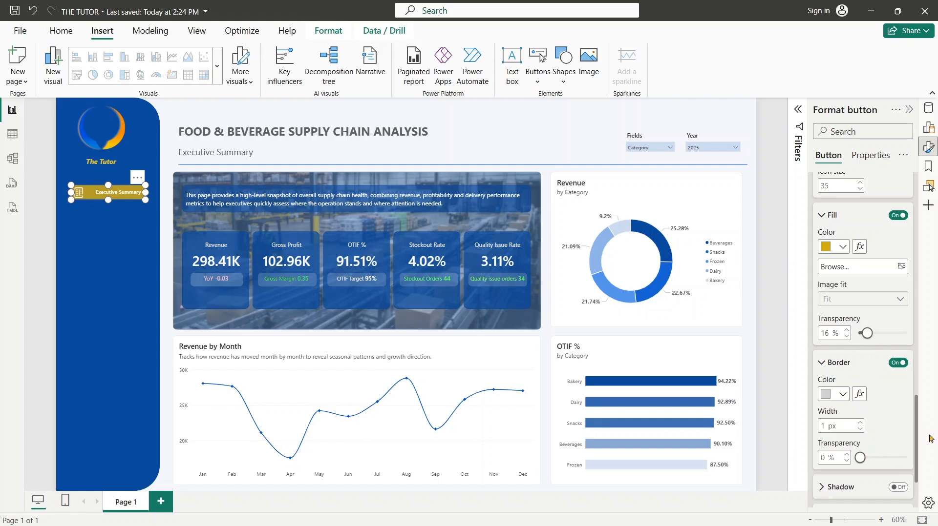
left_click_drag(916, 423, 917, 449)
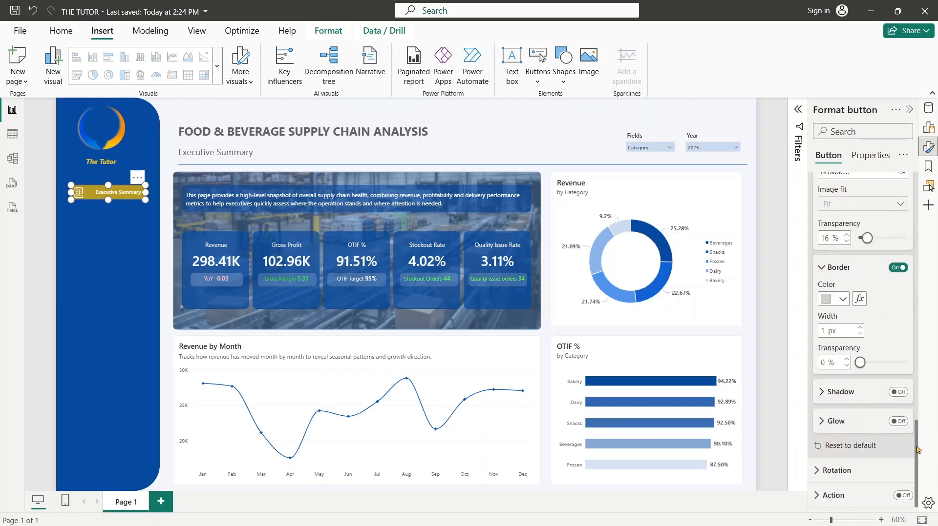
left_click(890, 269)
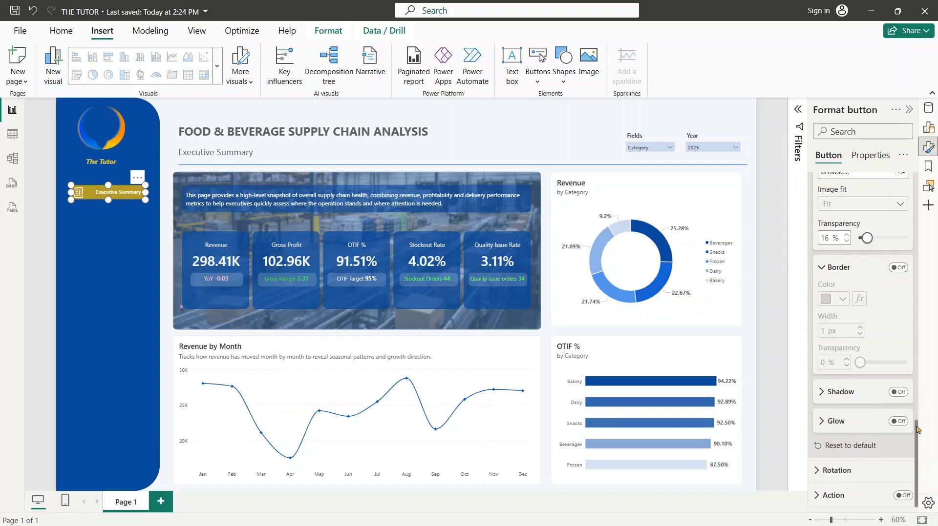
- Right-align the Executive Summary button's text at font size 12 and widen the button slightly within the sidebar
left_click_drag(917, 428, 916, 255)
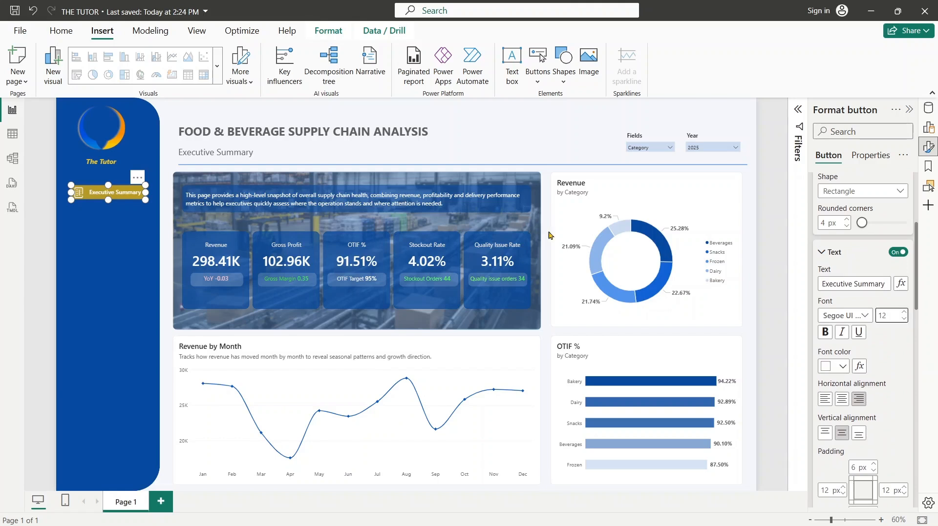
left_click_drag(146, 193, 122, 193)
left_click(126, 193)
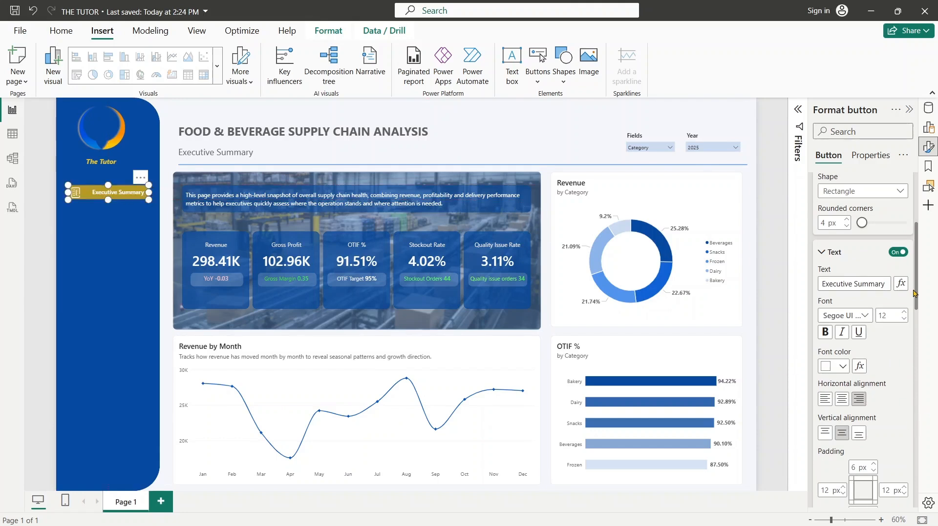
- Set the Executive Summary button's fill transparency to 8% and deselect the button
left_click_drag(918, 294, 932, 442)
left_click_drag(861, 403, 866, 404)
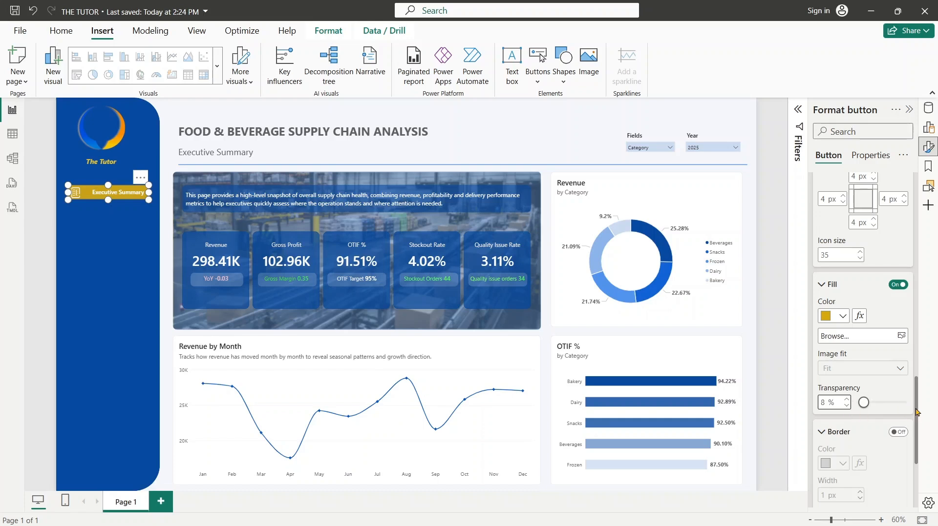
left_click_drag(917, 411, 897, 475)
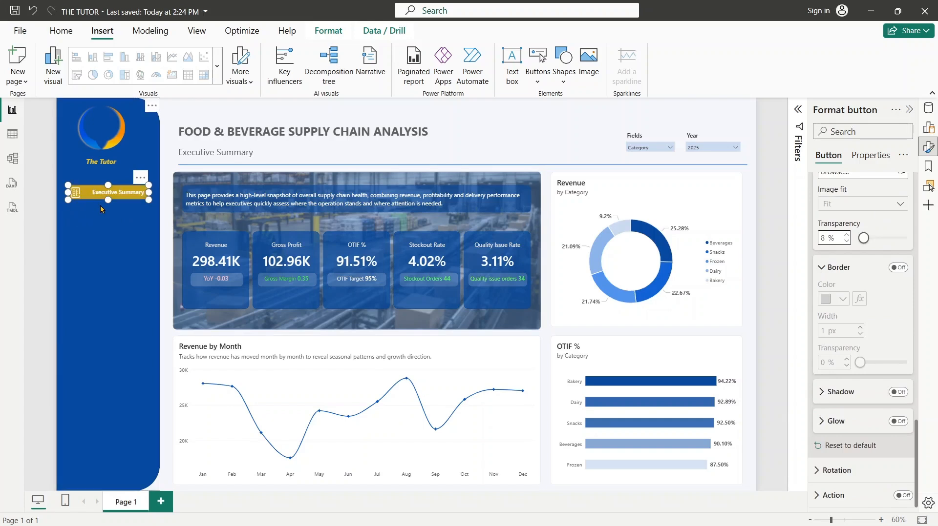
left_click(124, 221)
left_click(537, 148)
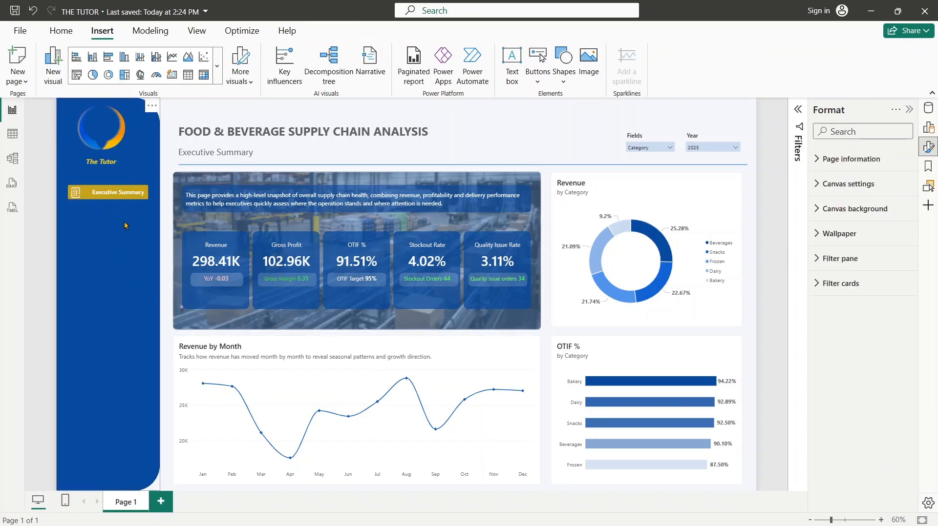
- Set the Executive Summary button's rounded corners to 10 px
left_click(137, 193)
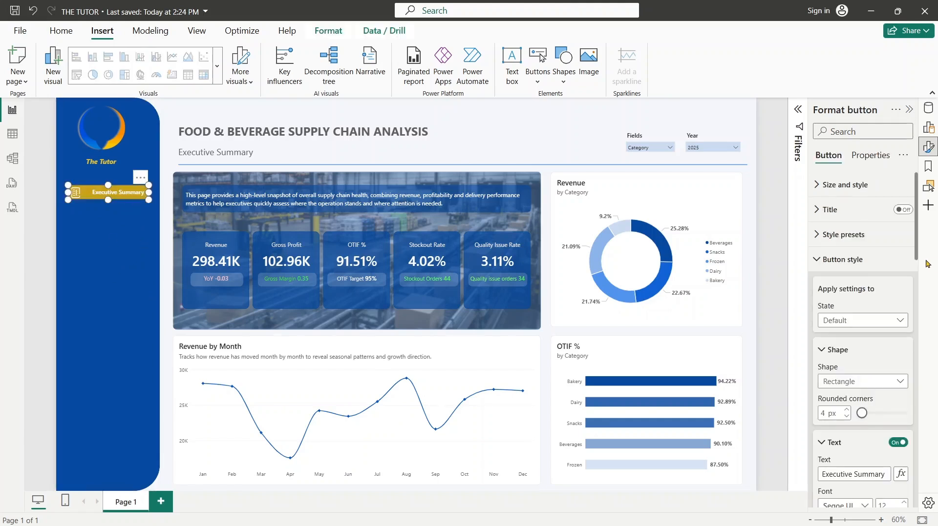
left_click_drag(916, 255, 925, 277)
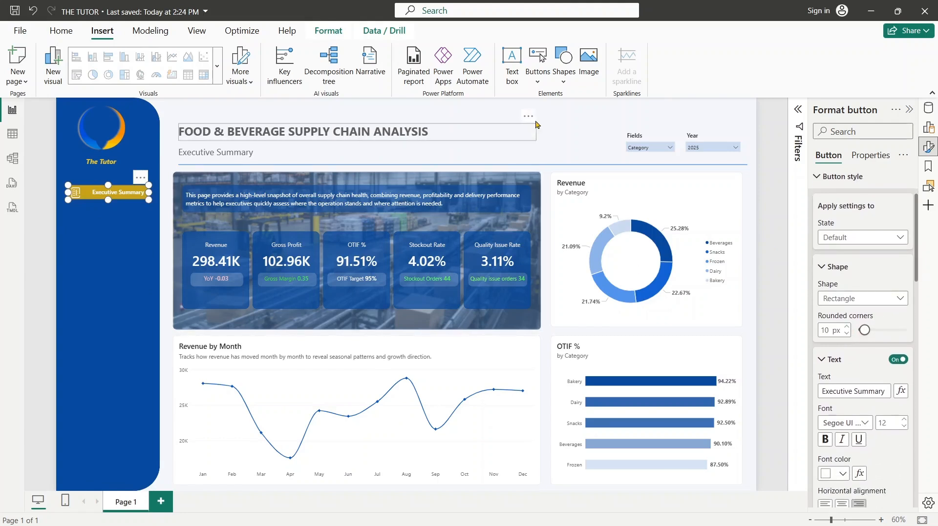
left_click(186, 133)
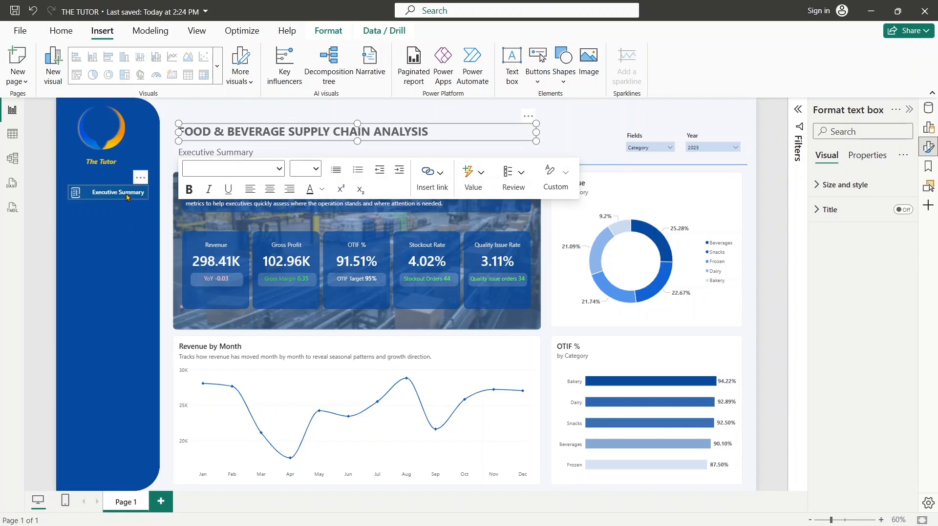
left_click(568, 130)
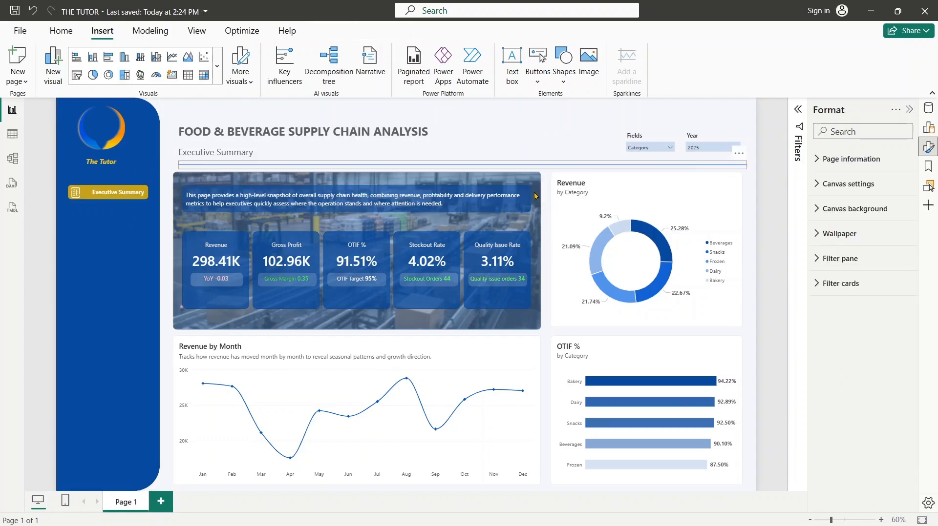
- Check the Executive Summary button's fill settings for the On hover state
left_click(138, 197)
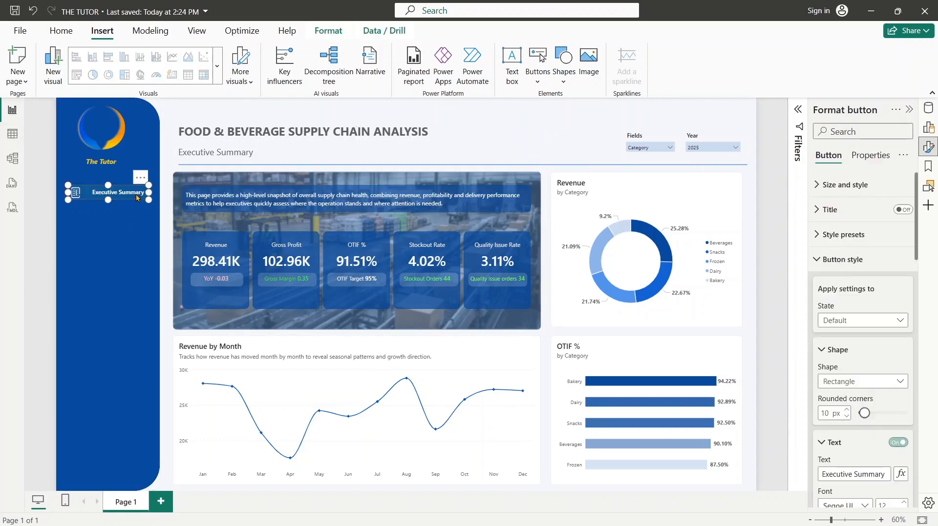
scroll(860, 230, "down", 2)
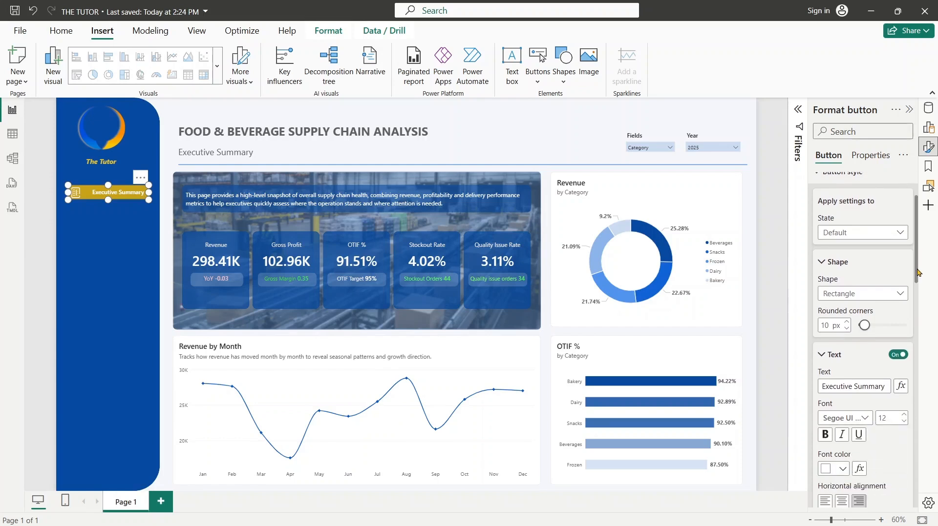
left_click(857, 210)
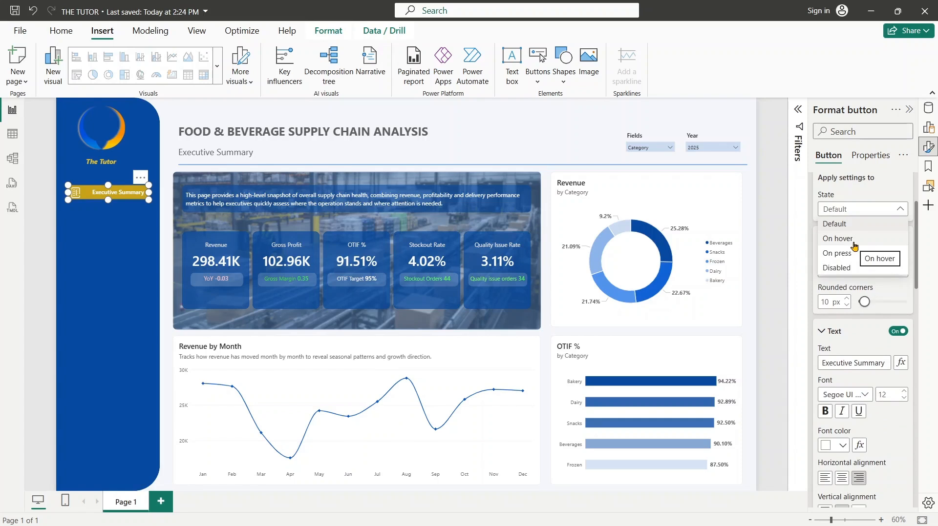
left_click(854, 240)
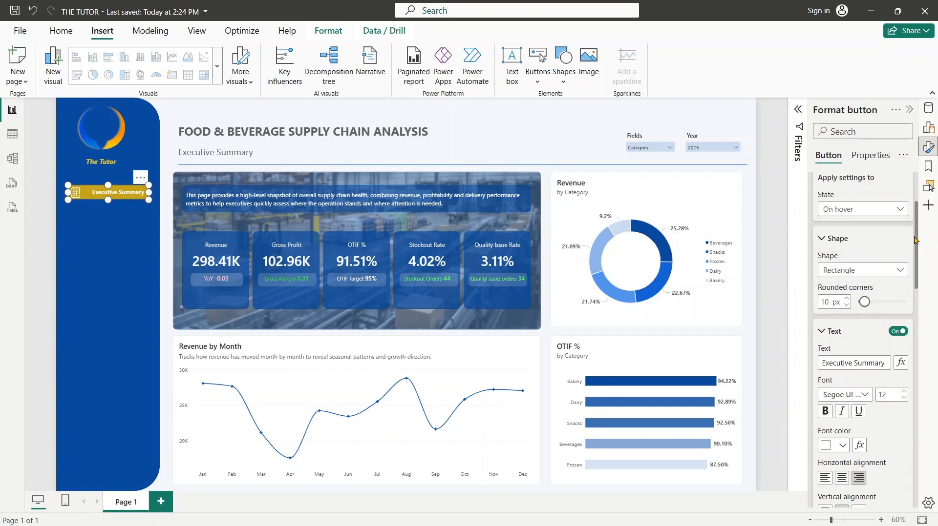
left_click_drag(916, 240, 936, 421)
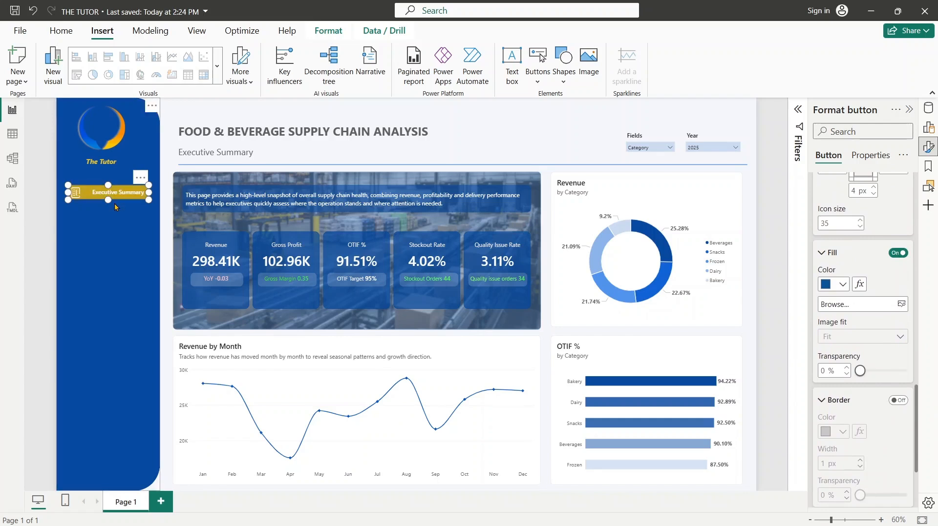
left_click(506, 132)
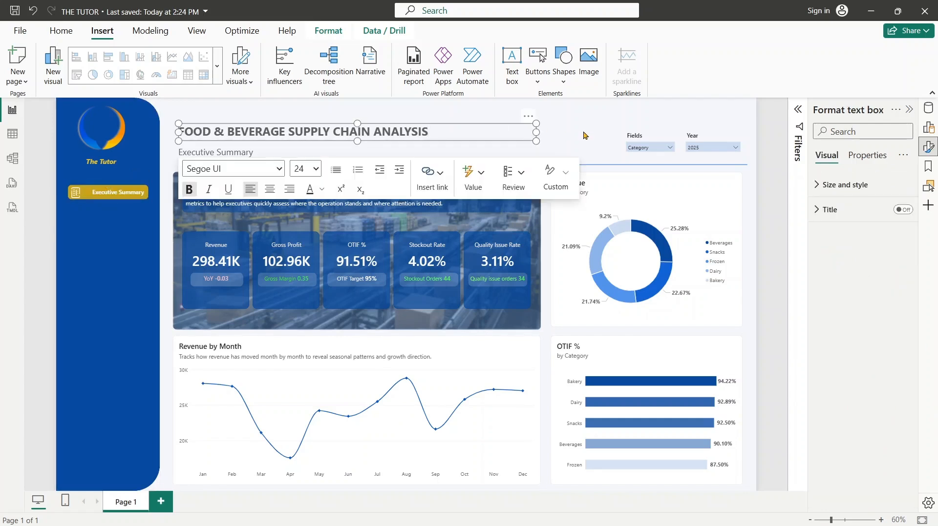
left_click(561, 137)
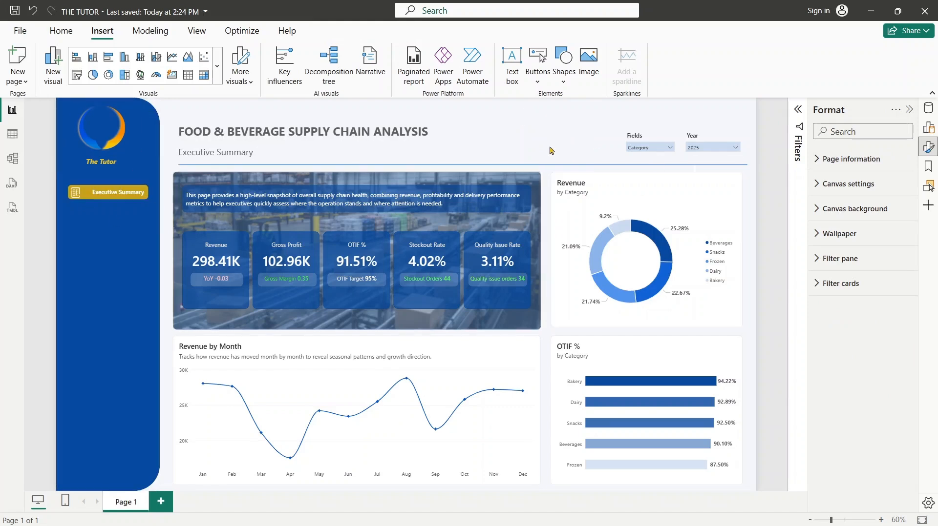
- Duplicate the Executive Summary button three times in the blue sidebar
left_click(120, 195)
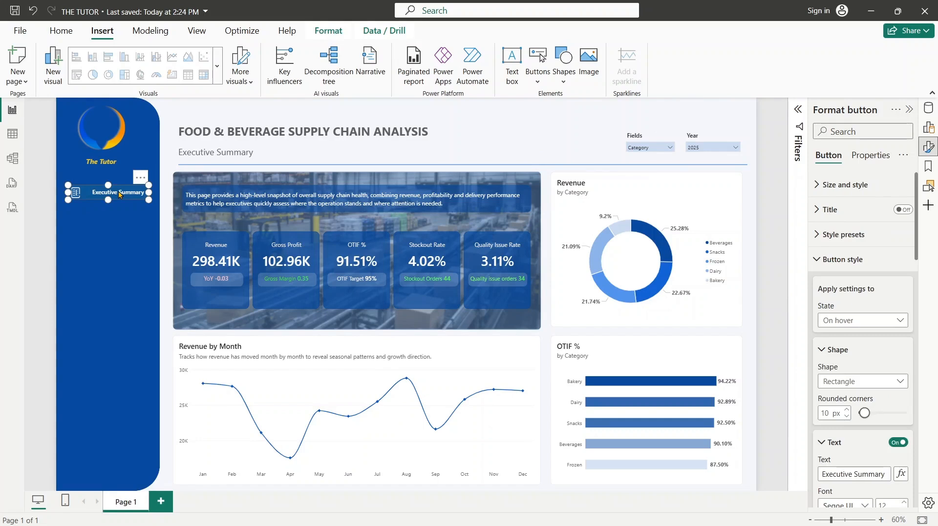
key("ctrl+v")
key("ctrl+v")
key("ctrl+v")
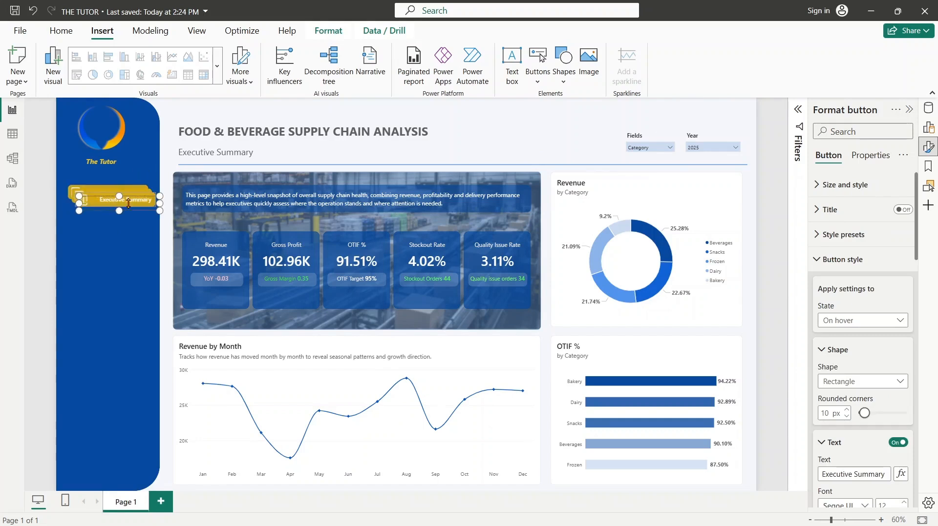
- Arrange the three duplicated buttons in a column below the original Executive Summary button and add a fifth copy beneath them
left_click_drag(134, 204, 123, 288)
left_click_drag(119, 207, 113, 267)
left_click_drag(109, 195, 108, 220)
left_click(117, 259)
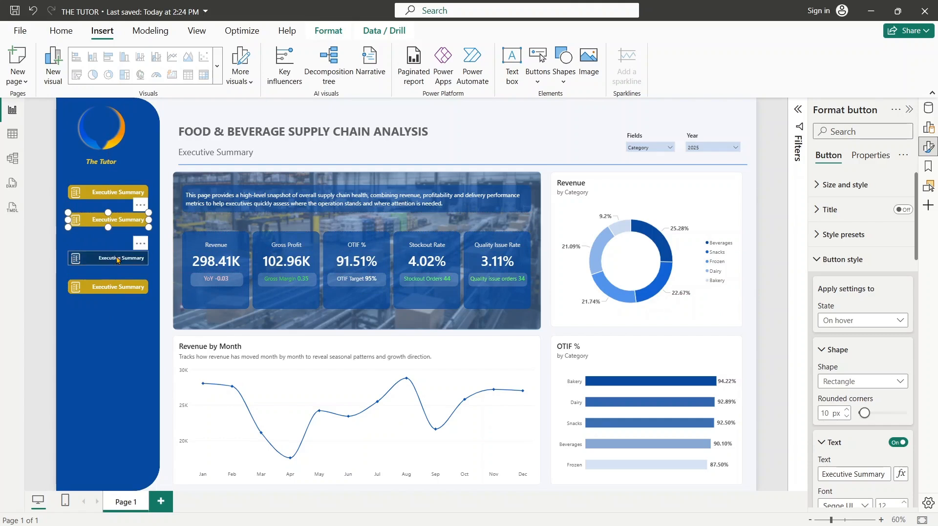
mouse_move(117, 260)
left_mouse_down()
mouse_move(117, 247)
mouse_move(121, 273)
left_mouse_up()
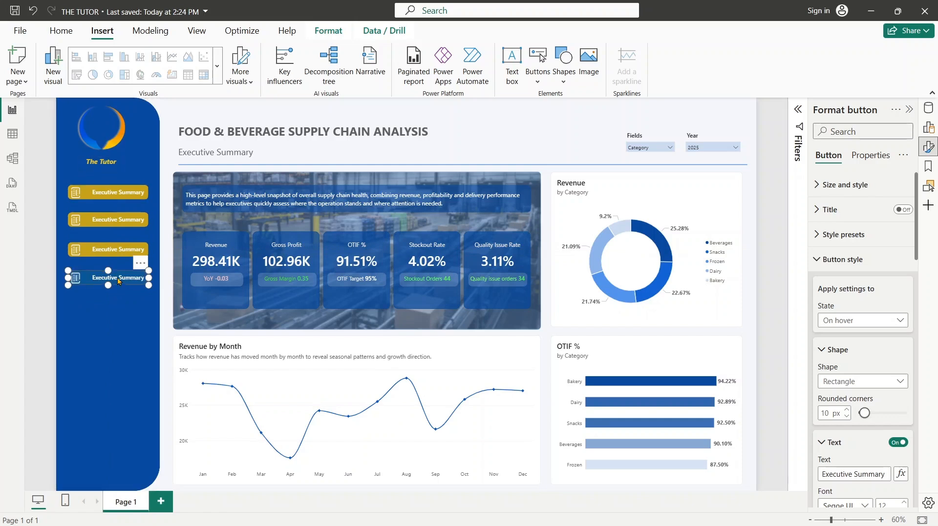
key("ctrl+v")
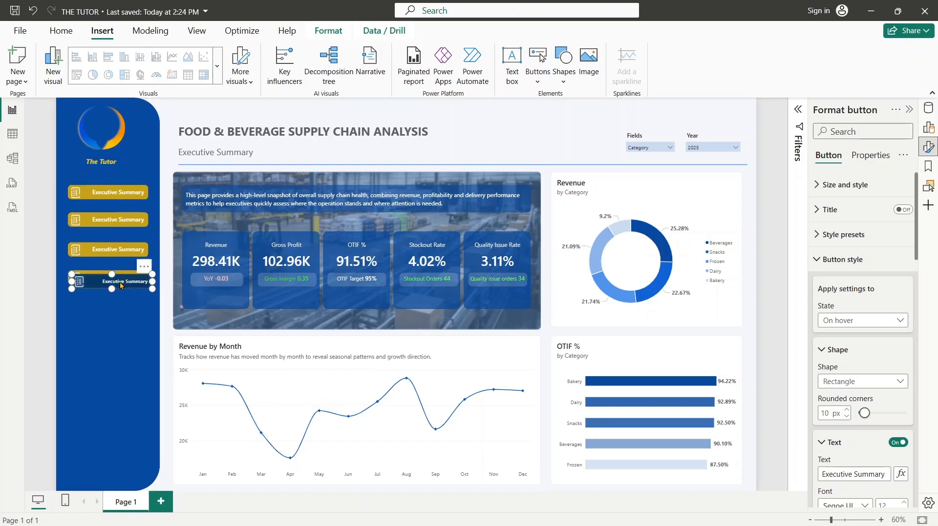
left_click_drag(119, 282, 115, 310)
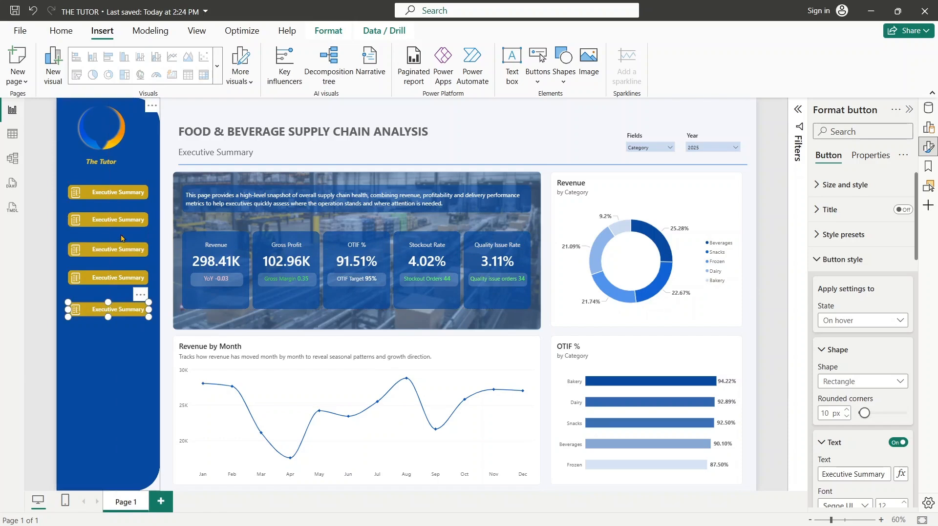
- Select the four lower sidebar buttons together and switch their style settings to the Default state
left_click(116, 225)
left_click(118, 252, "ctrl")
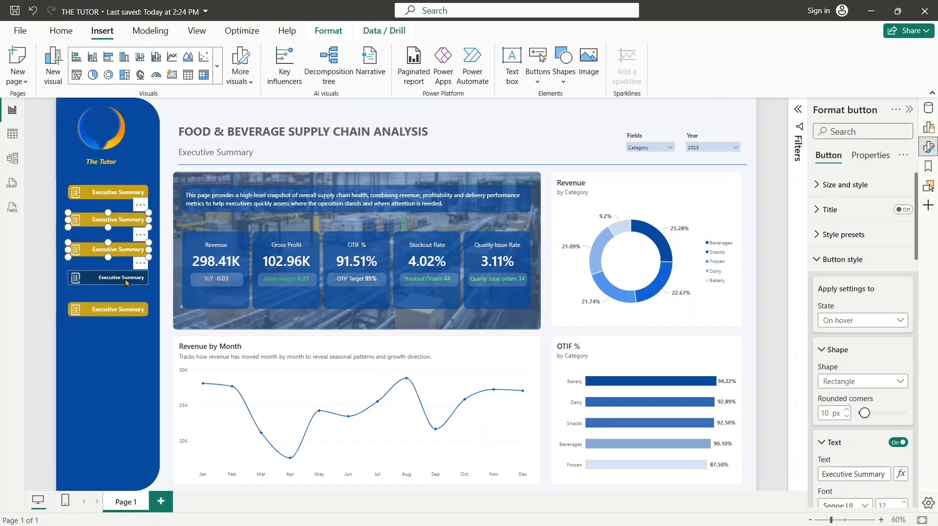
left_click(123, 279, "ctrl")
left_click(131, 309, "ctrl")
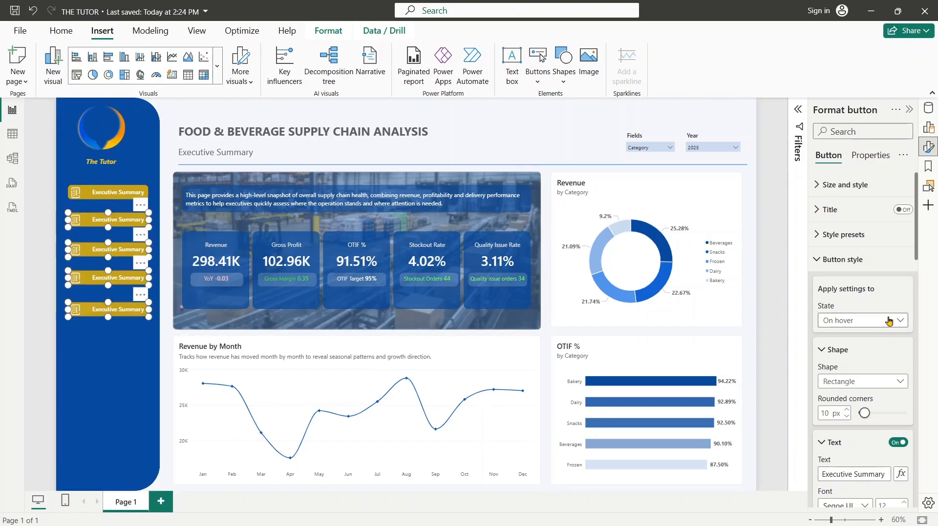
mouse_move(916, 253)
left_mouse_down()
mouse_move(913, 454)
mouse_move(923, 250)
left_mouse_up()
left_click(859, 324)
left_click(858, 340)
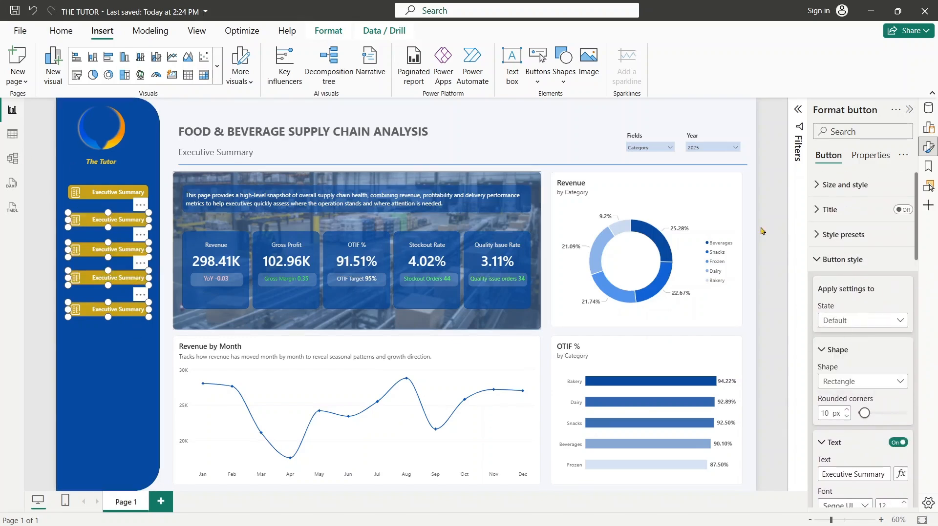
- Set the Default fill color of the four lower sidebar buttons to the recent dark blue #064680
left_click_drag(913, 253, 912, 278)
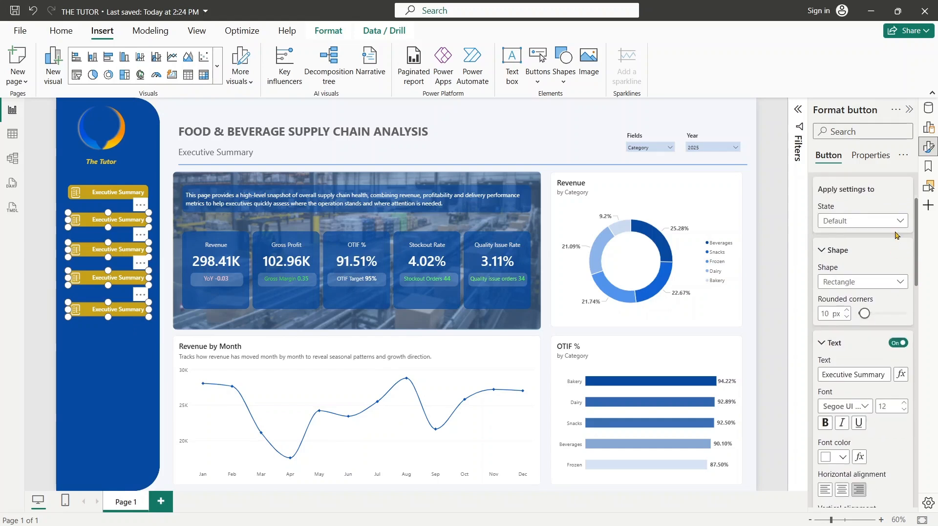
scroll(889, 310, "down", 10)
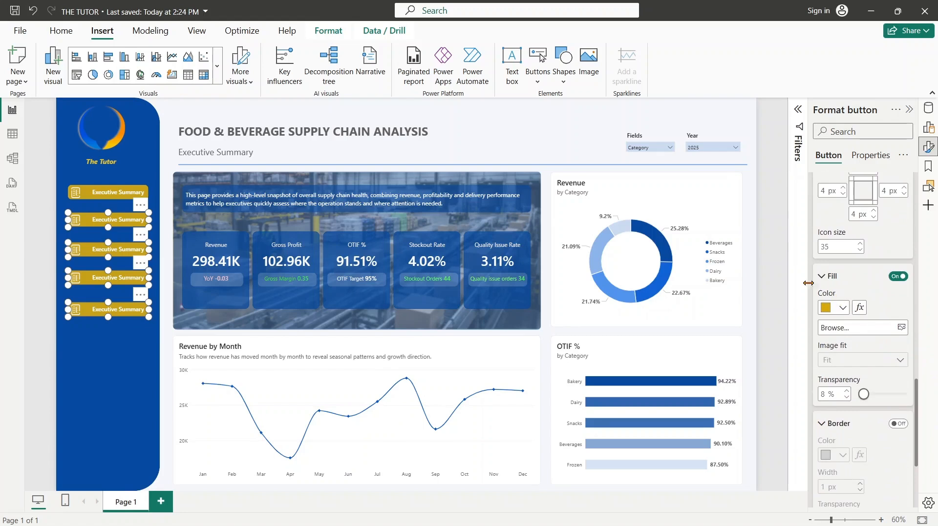
left_click(838, 308)
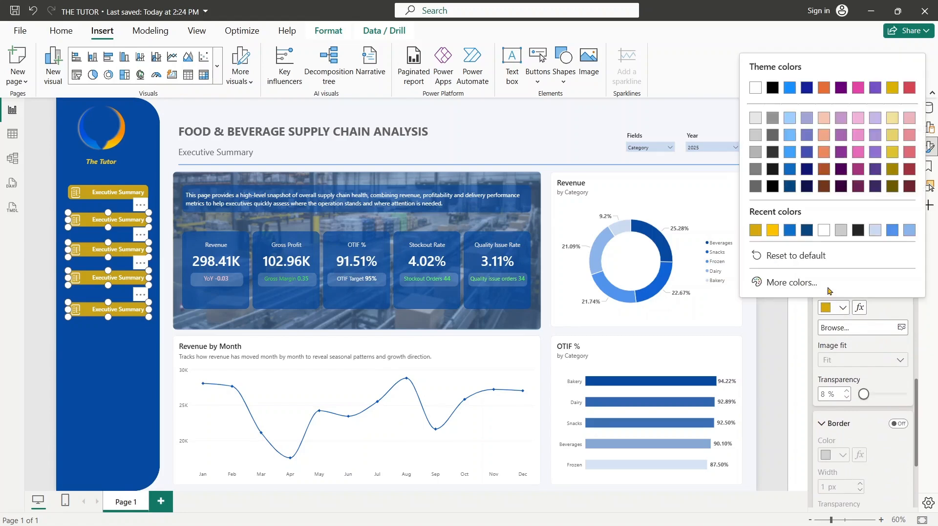
left_click(806, 230)
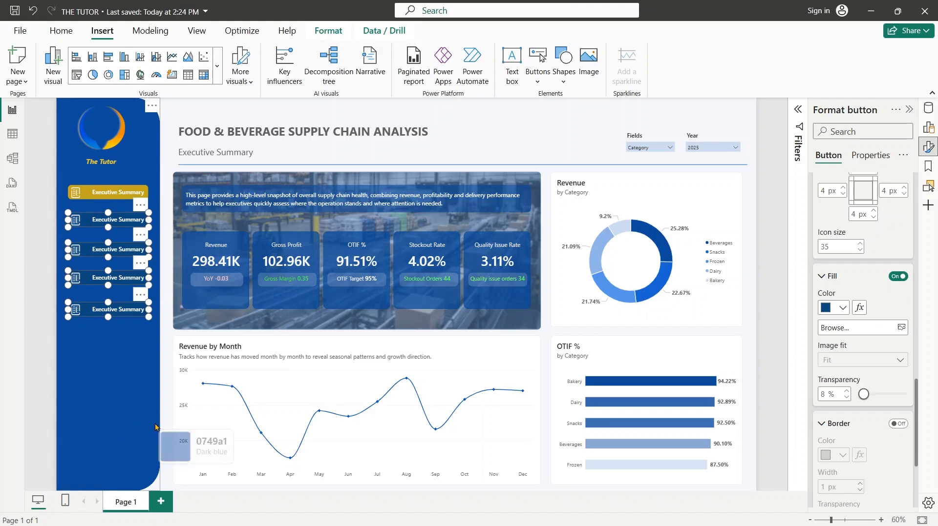
- Sample the sidebar's blue with Color Picker and set the four lower buttons' Default fill color to #0749A1
left_click(118, 382)
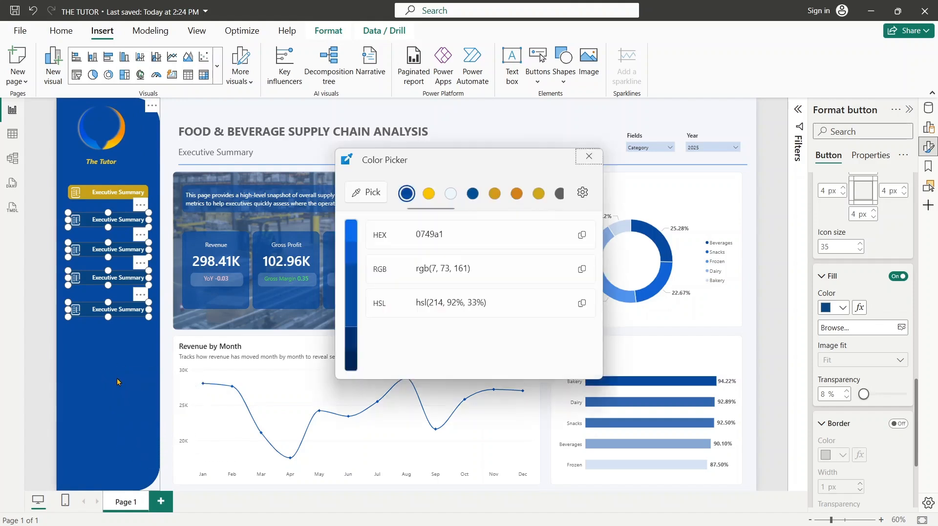
left_click(581, 235)
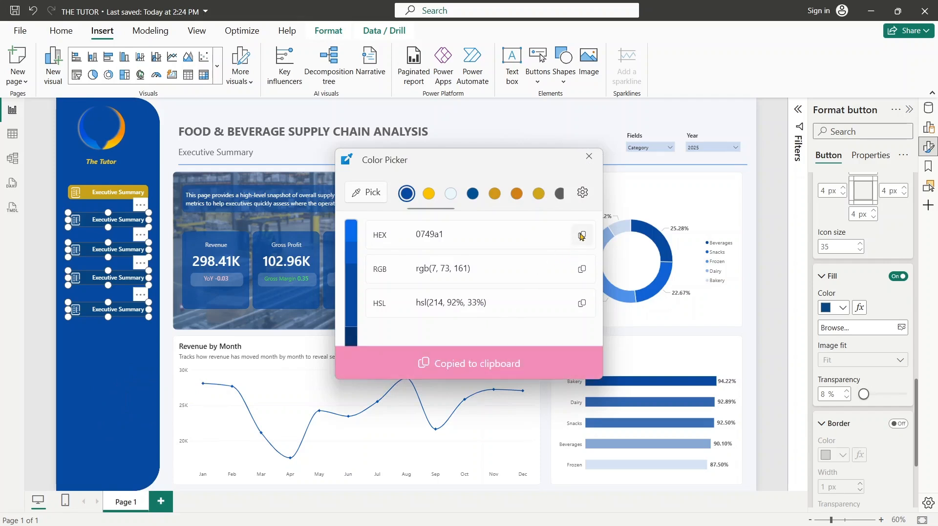
left_click(846, 285)
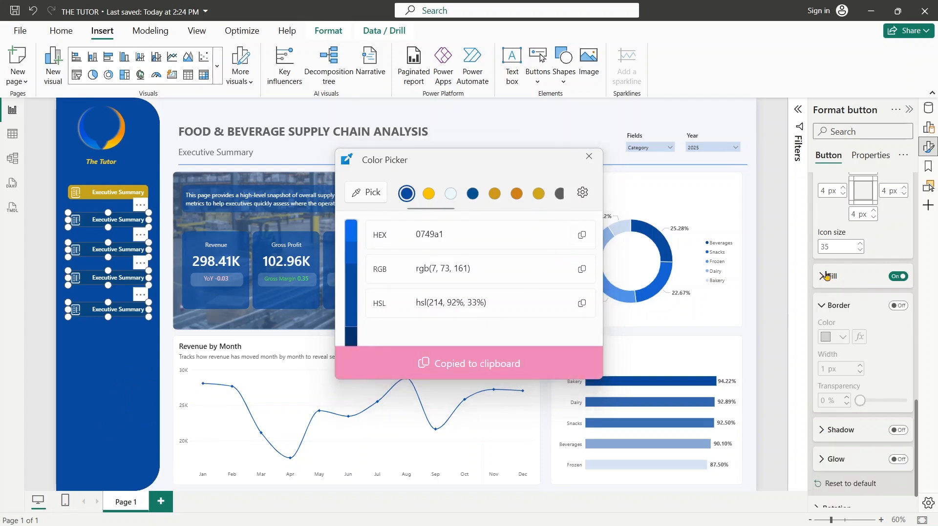
left_click(826, 276)
left_click(841, 309)
left_click(790, 284)
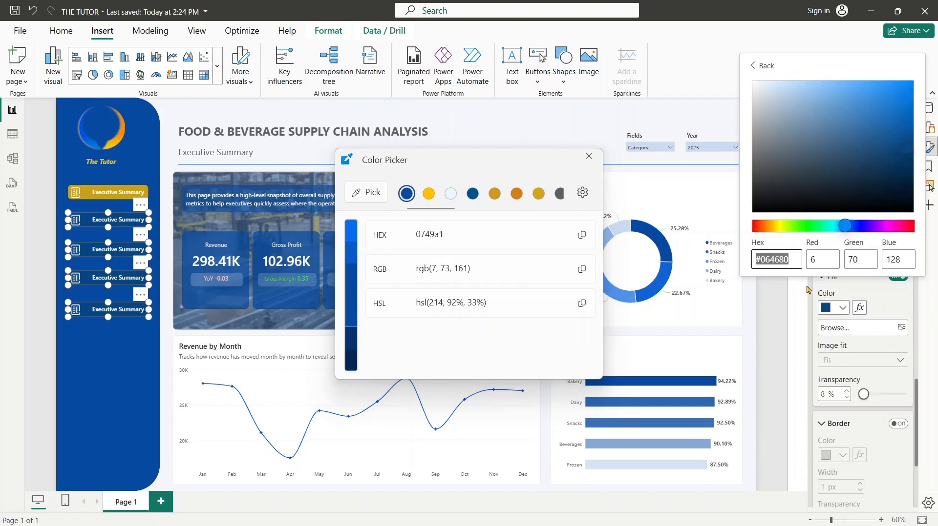
key("ctrl+v")
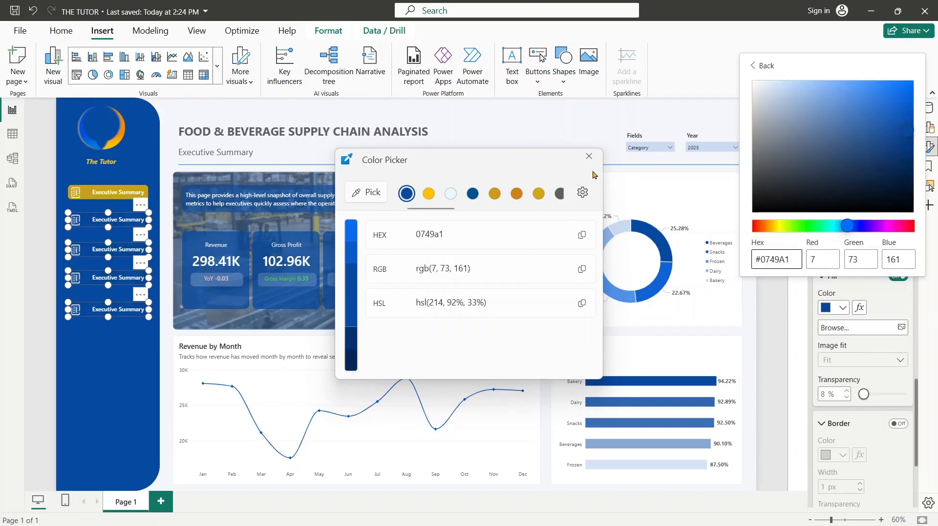
left_click(588, 156)
left_click(752, 66)
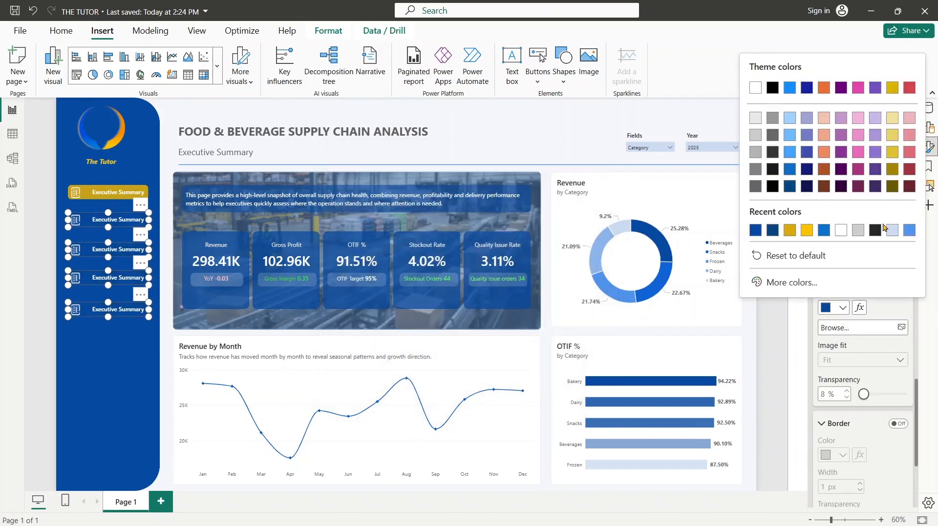
left_click(891, 311)
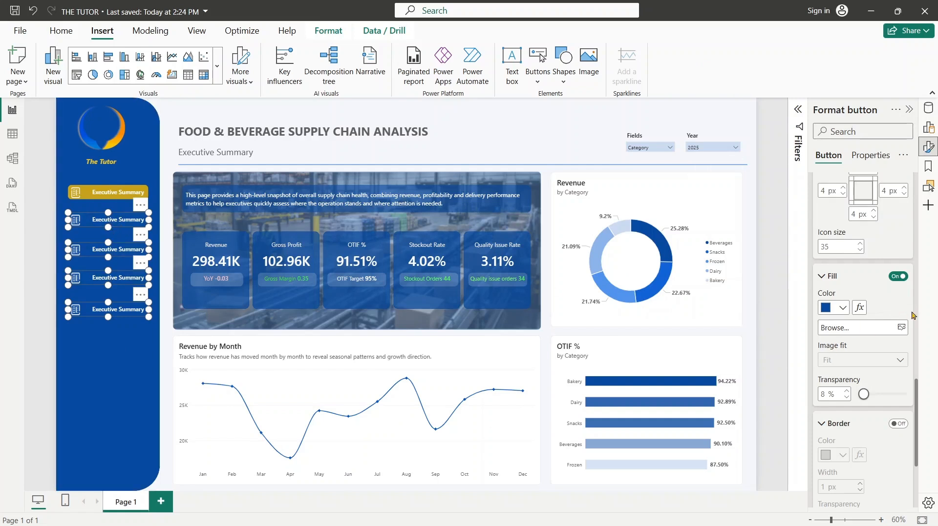
- Set the four lower buttons' fill color for the On hover state to the recent dark blue #064680
scroll(881, 240, "up", 10)
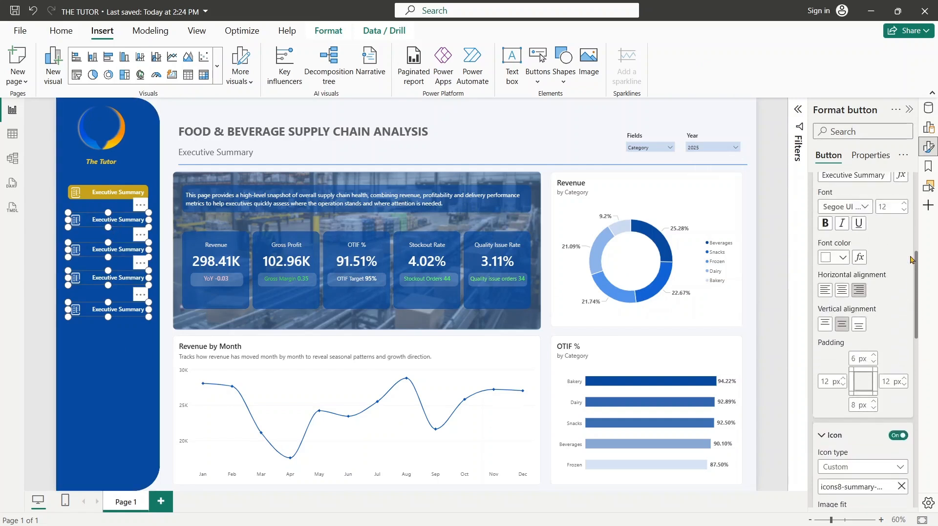
left_click(875, 286)
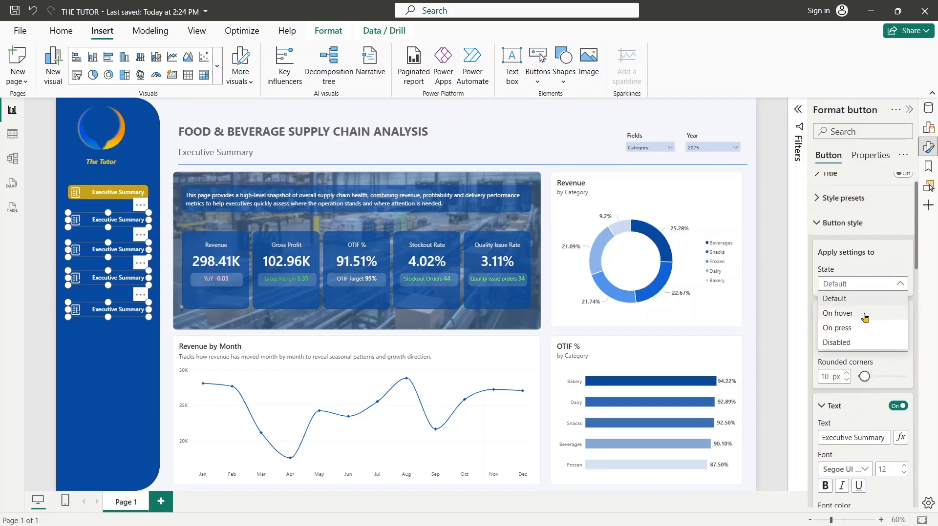
left_click(869, 314)
left_click_drag(915, 256, 936, 455)
left_click(842, 300)
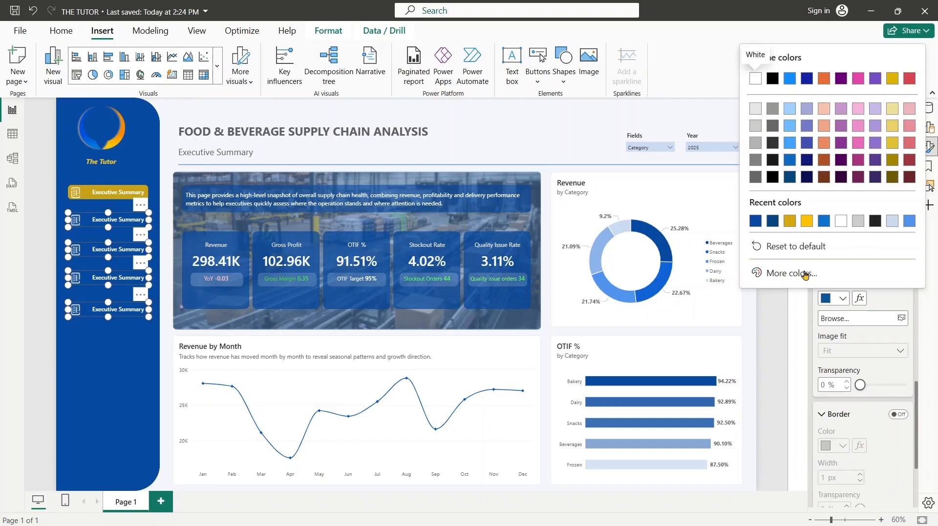
left_click(768, 222)
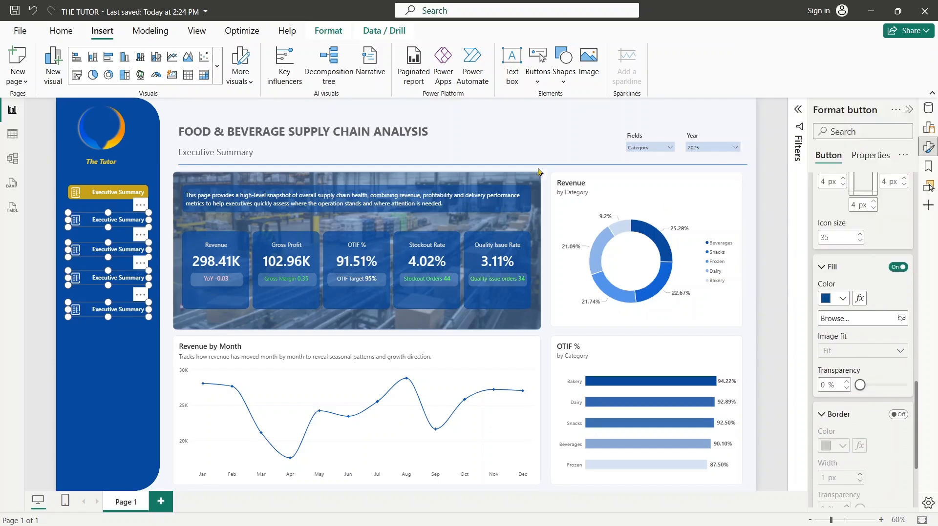
- Check the appearance of each sidebar button in turn, from the second one down and back to the first
left_click(115, 224)
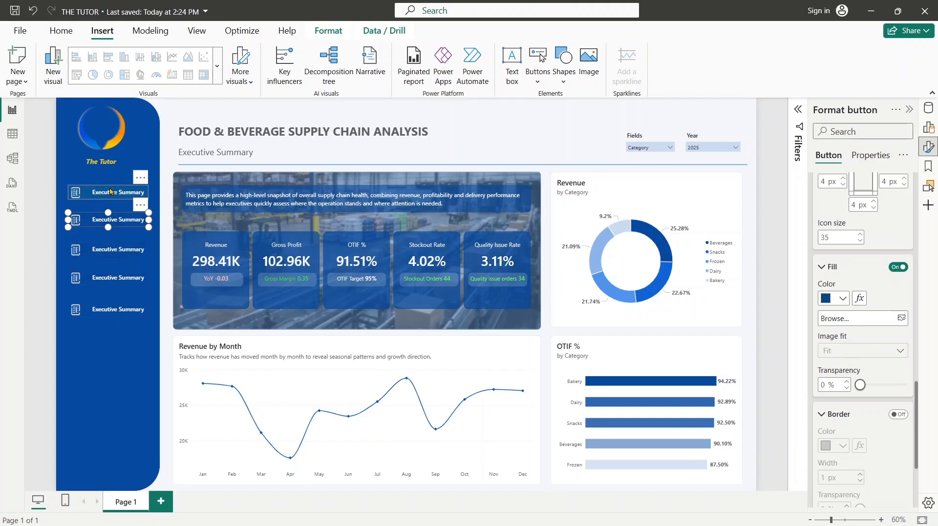
left_click(122, 251)
left_click(122, 280)
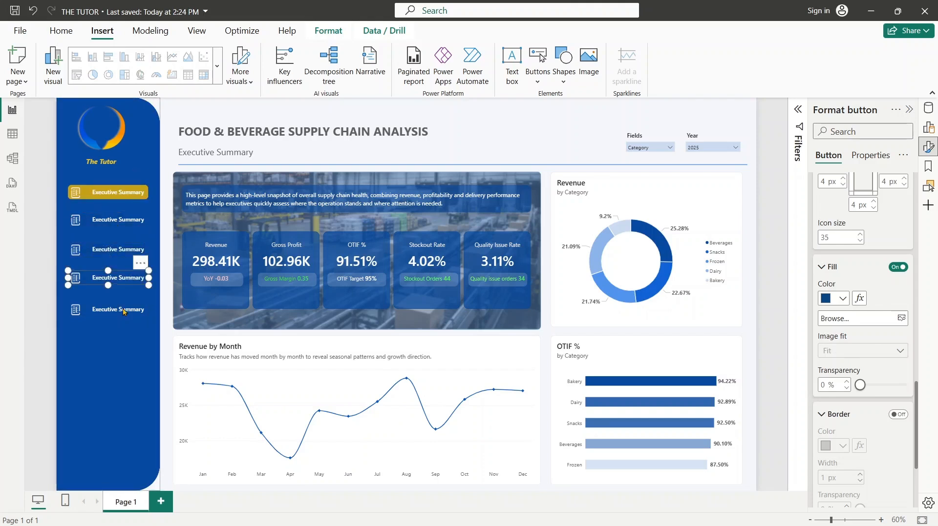
left_click(126, 311)
left_click(105, 189)
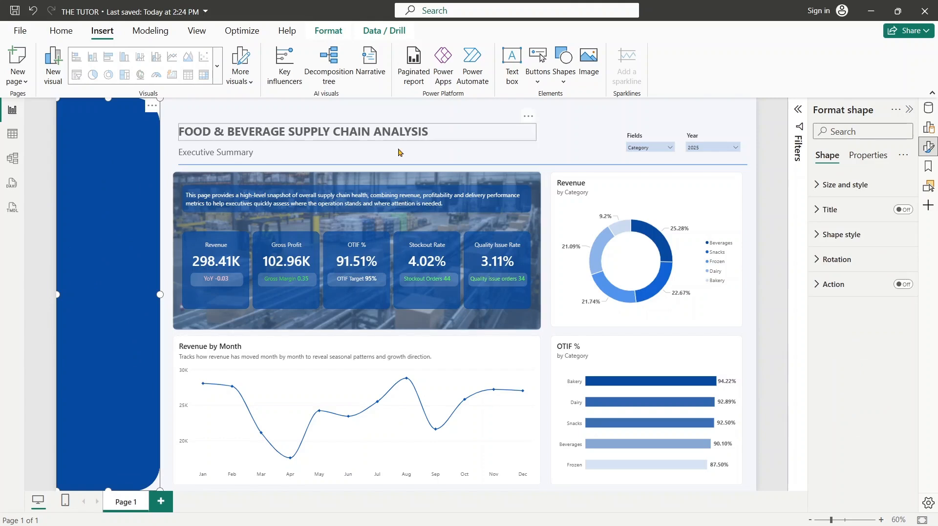
left_click(577, 149)
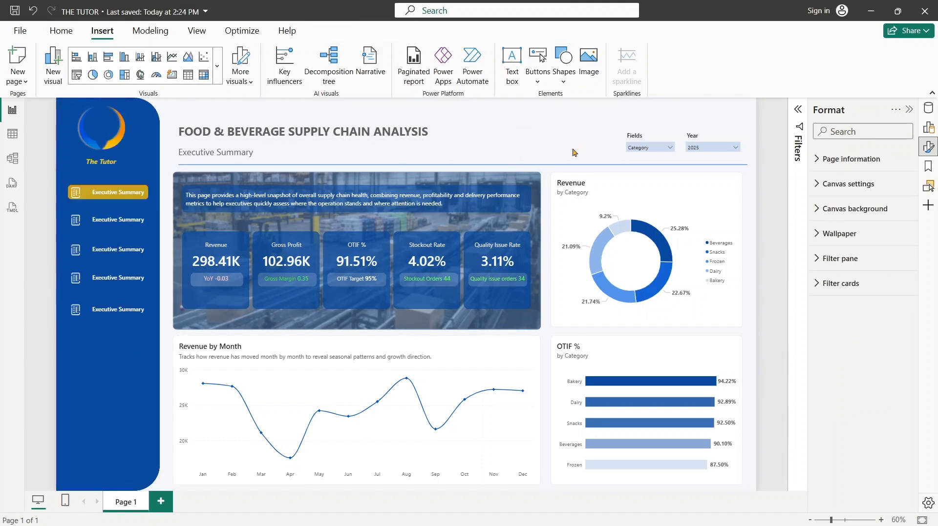
left_click(111, 197)
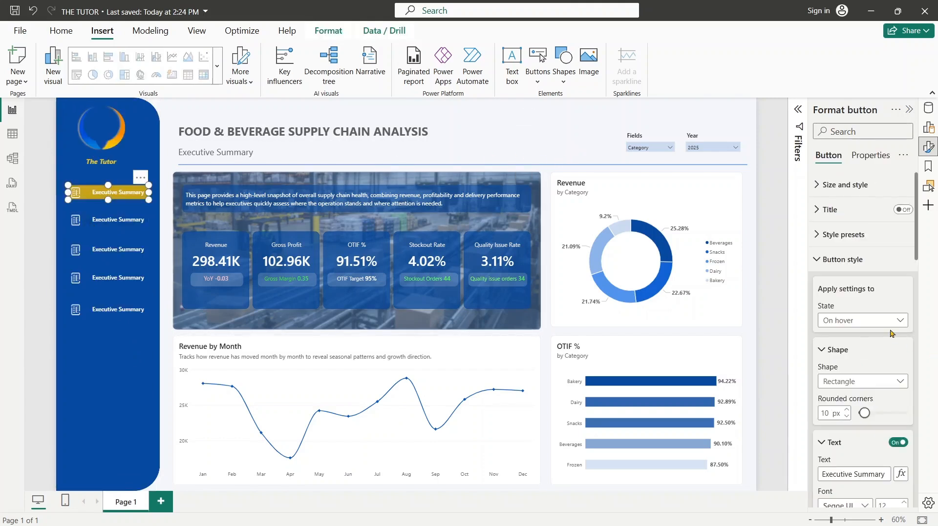
left_click(119, 222)
left_click(125, 252, "ctrl")
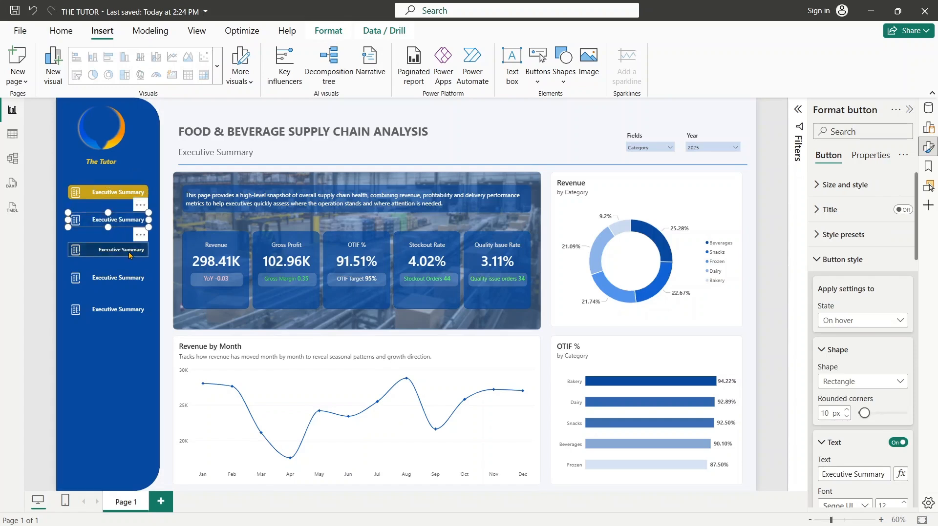
left_click(130, 291, "ctrl")
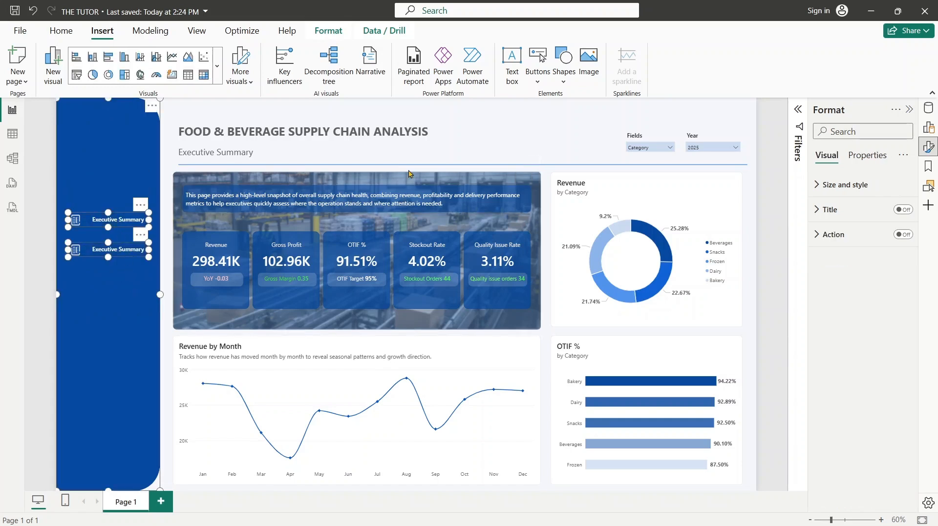
left_click(467, 156)
- Select the four lower sidebar buttons together and set their On hover text font to Segoe UI
left_click(118, 220)
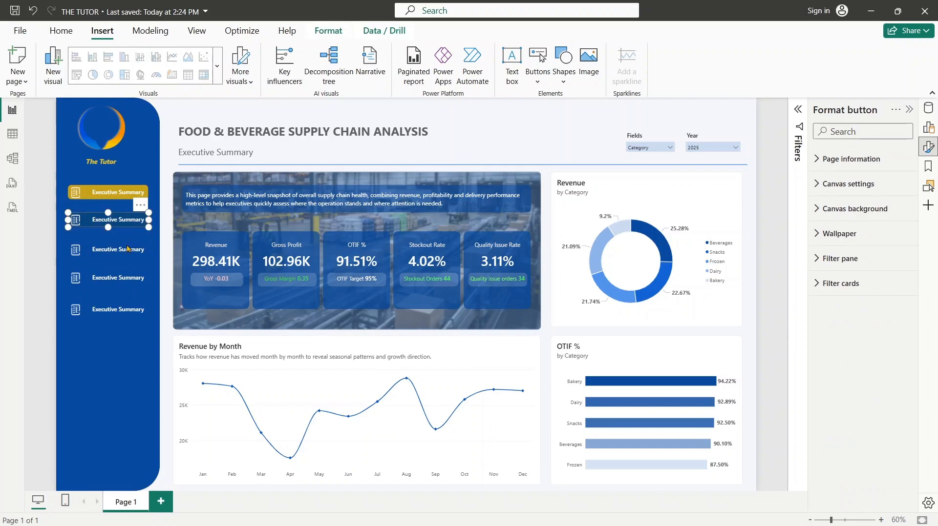
left_click(126, 250, "ctrl")
left_click(126, 278, "ctrl")
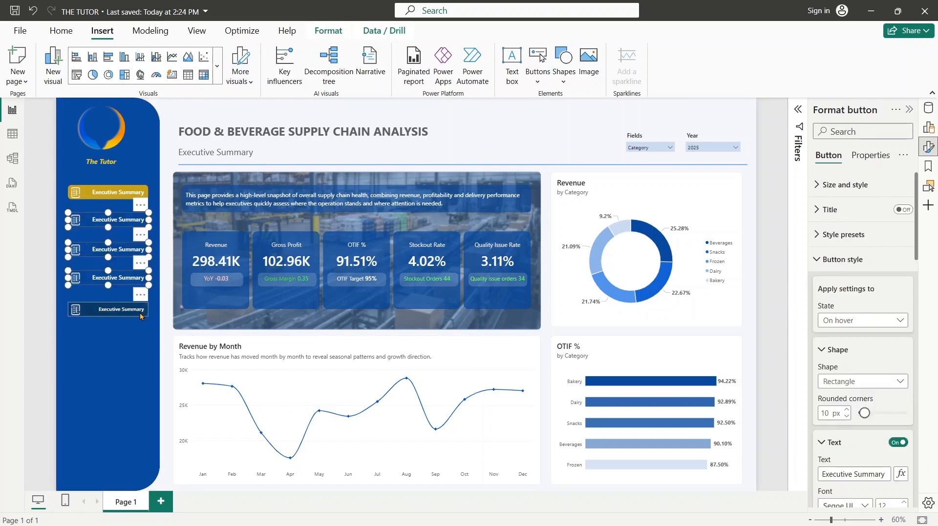
left_click(126, 313, "ctrl")
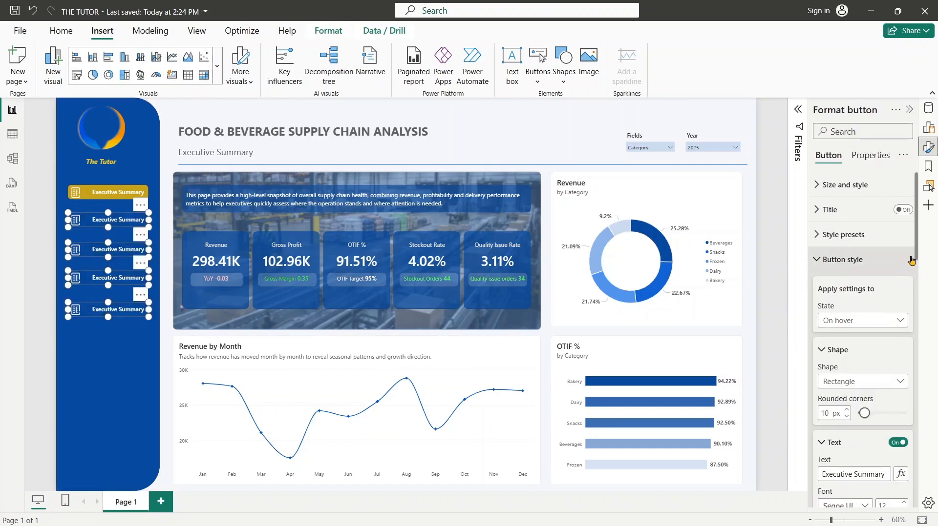
scroll(918, 253, "down", 5)
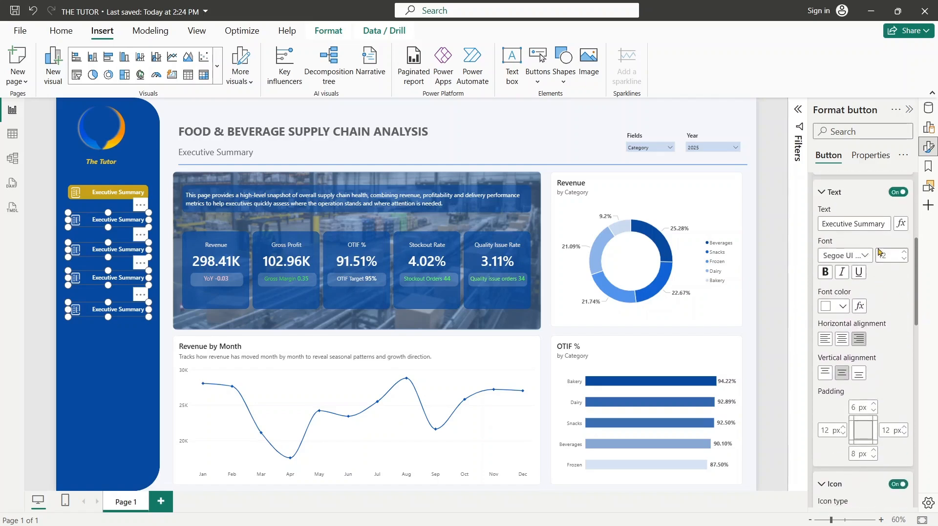
left_click(864, 258)
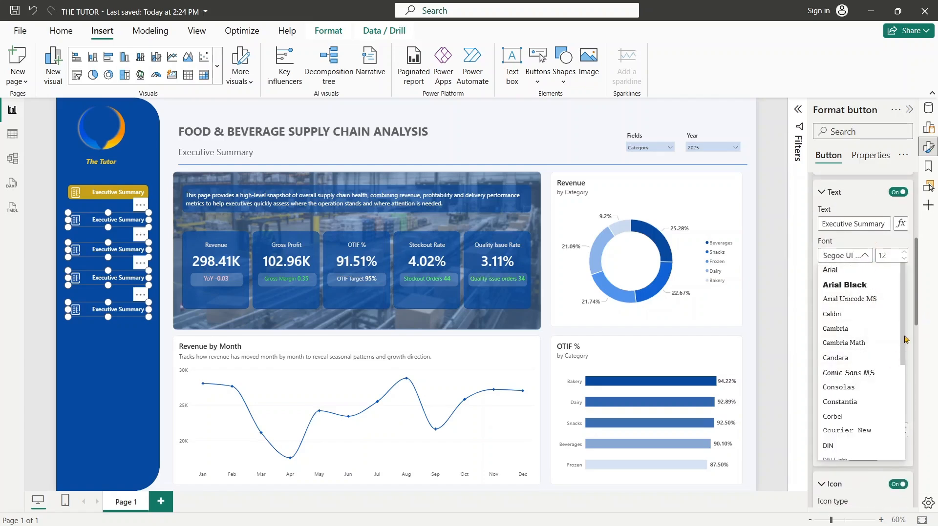
scroll(905, 377, "down", 2)
scroll(904, 377, "down", 2)
left_click(836, 345)
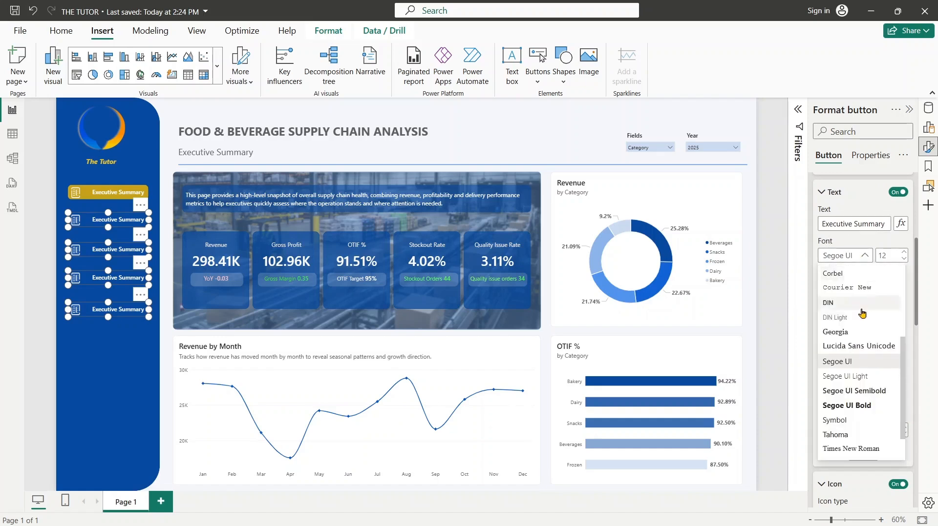
- Try Segoe UI Light for the four lower buttons' On hover text, then return the font to Segoe UI
left_click(862, 376)
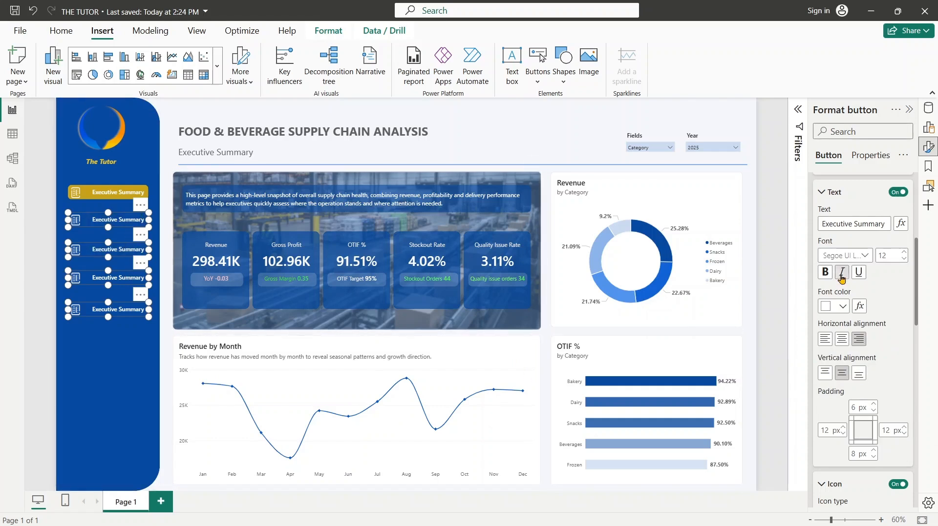
left_click(843, 256)
left_click(854, 347)
- Set the four lower buttons' text font for the Default state to Segoe UI and check the buttons individually
scroll(916, 278, "up", 5)
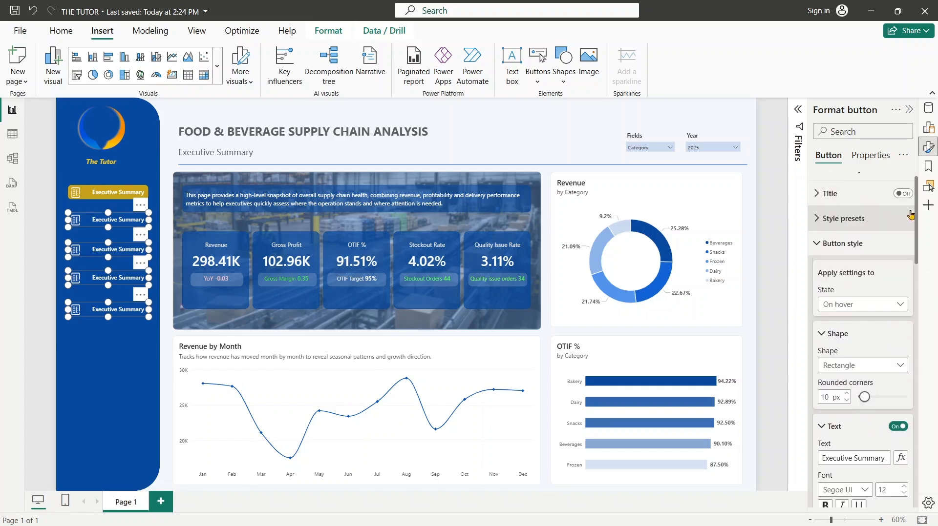
left_click(841, 320)
left_click(841, 334)
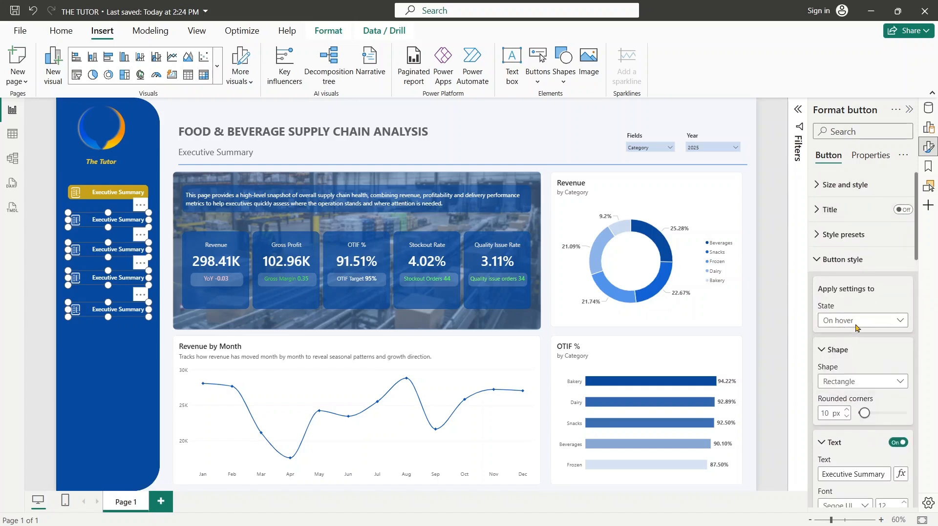
scroll(916, 327, "down", 5)
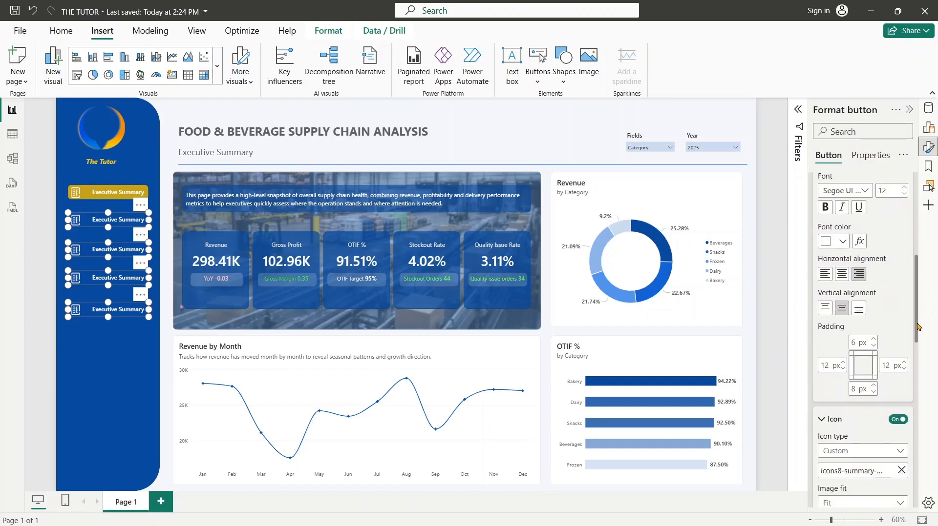
left_click(842, 190)
scroll(903, 276, "down", 5)
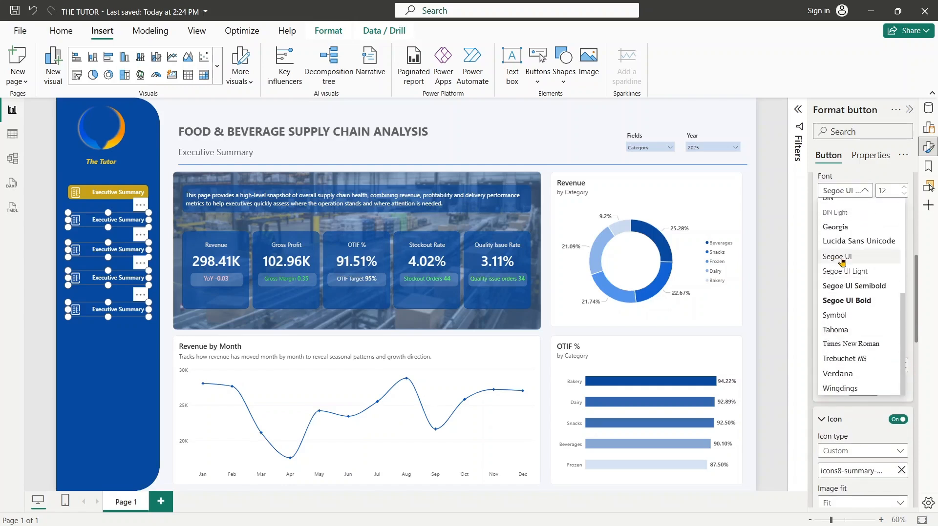
left_click(842, 258)
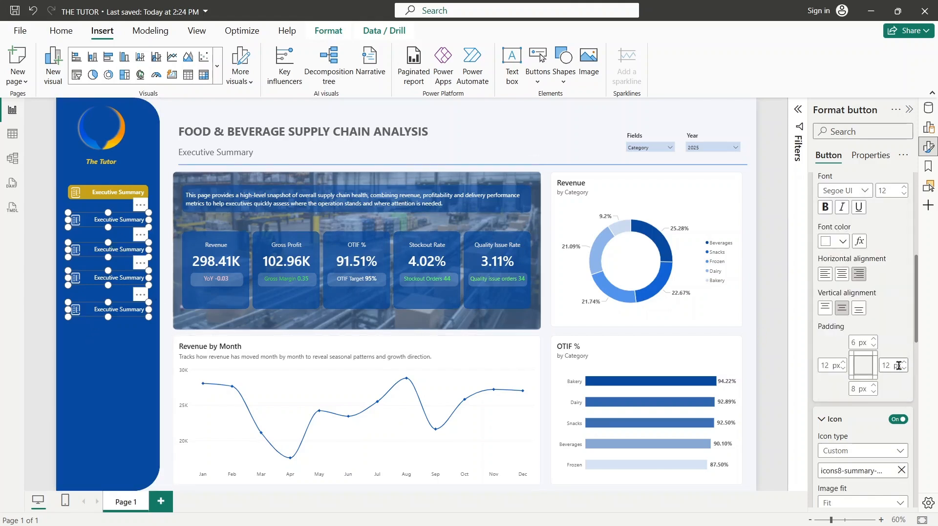
scroll(917, 315, "up", 3)
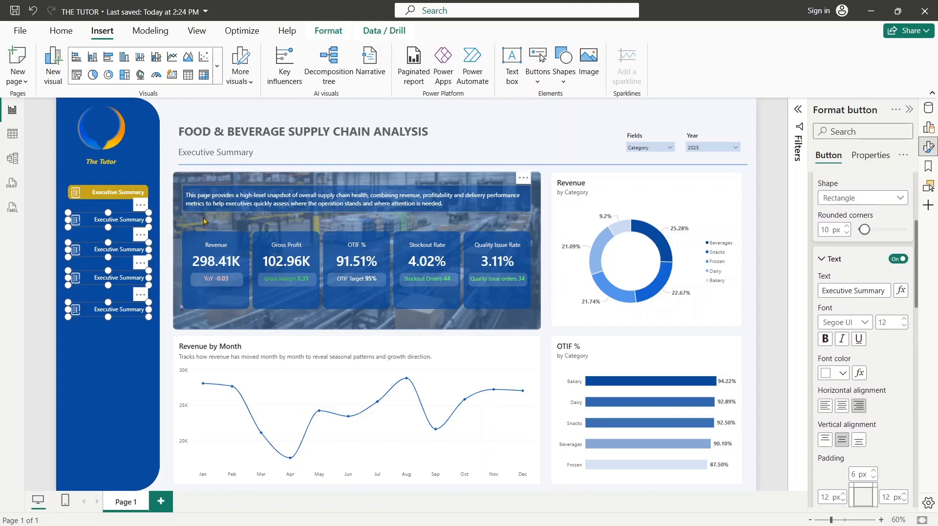
left_click(113, 224)
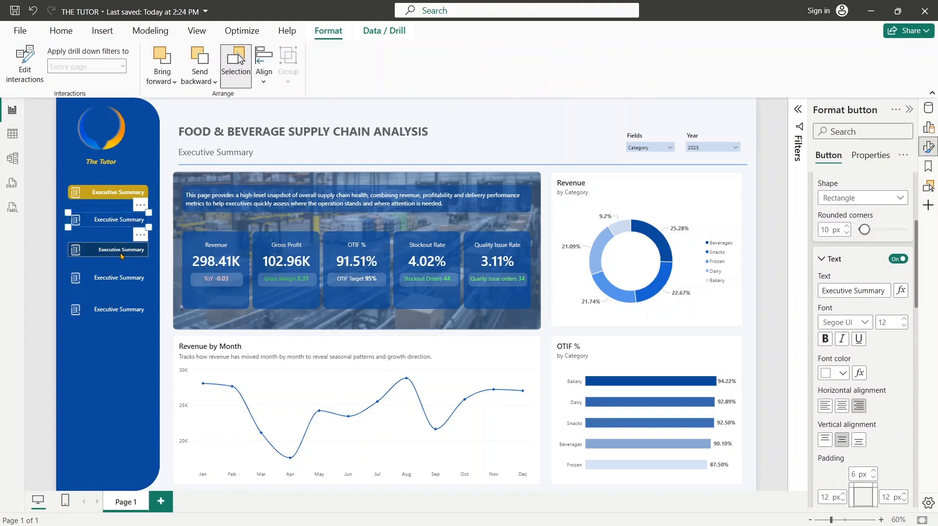
left_click(120, 278)
left_click(126, 312)
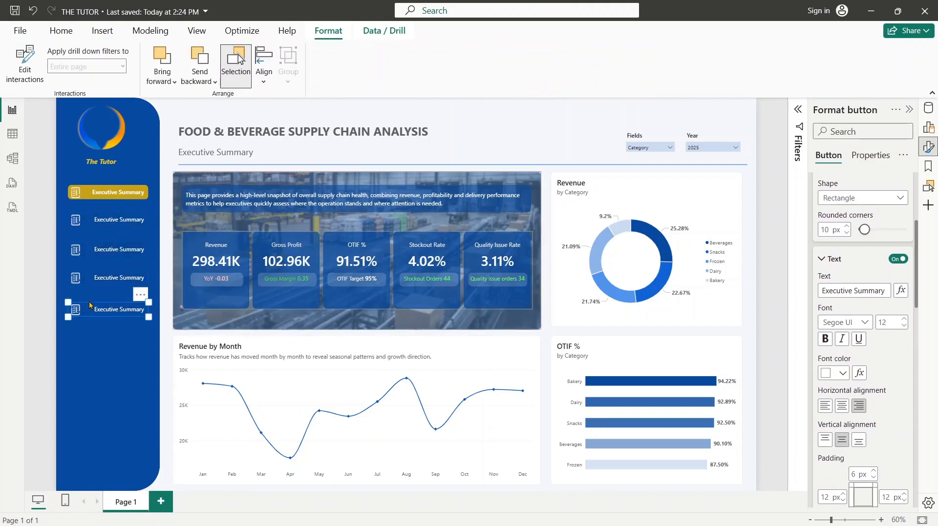
- Change the second sidebar button's text to "Operattional Risk"
left_click(126, 222)
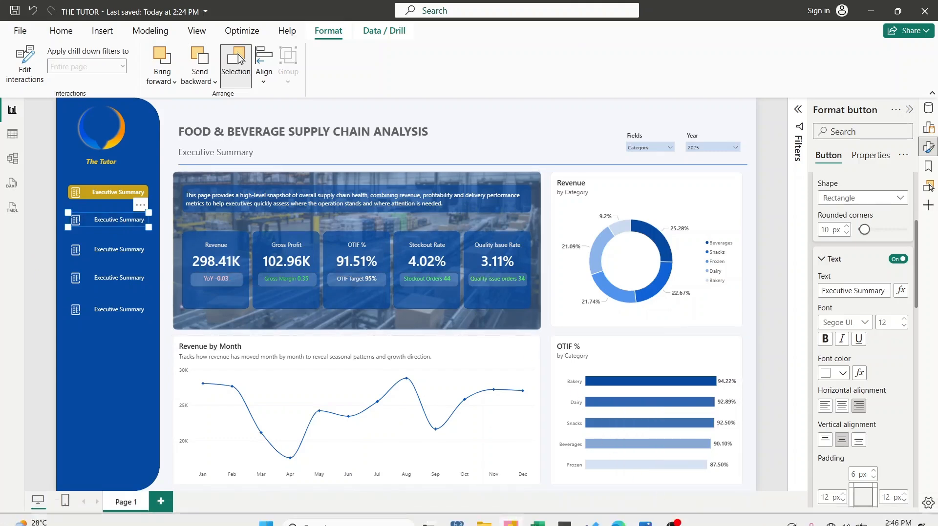
mouse_move(644, 519)
mouse_move(625, 450)
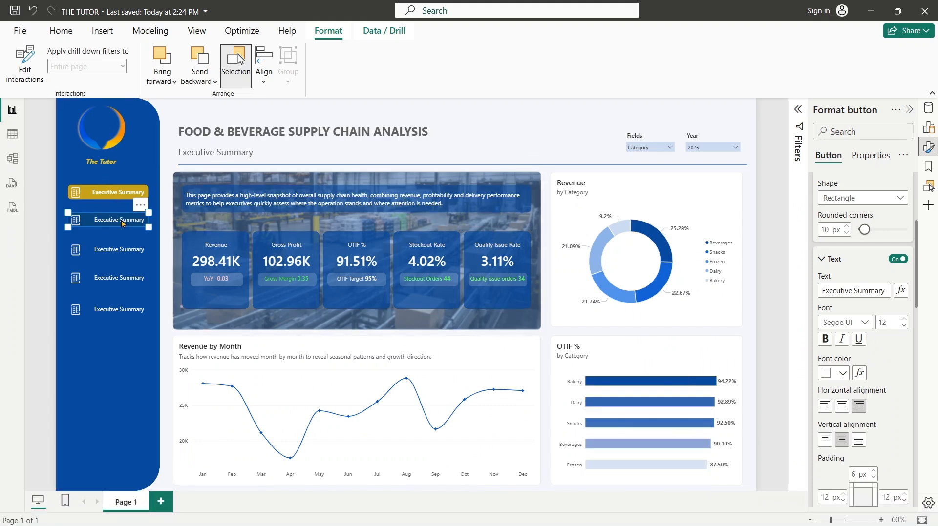
triple_click(885, 290)
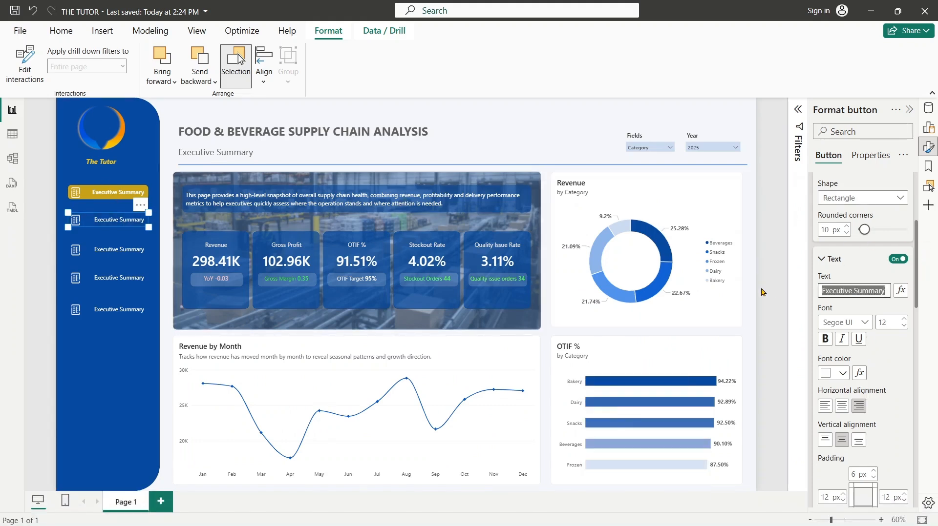
type("O")
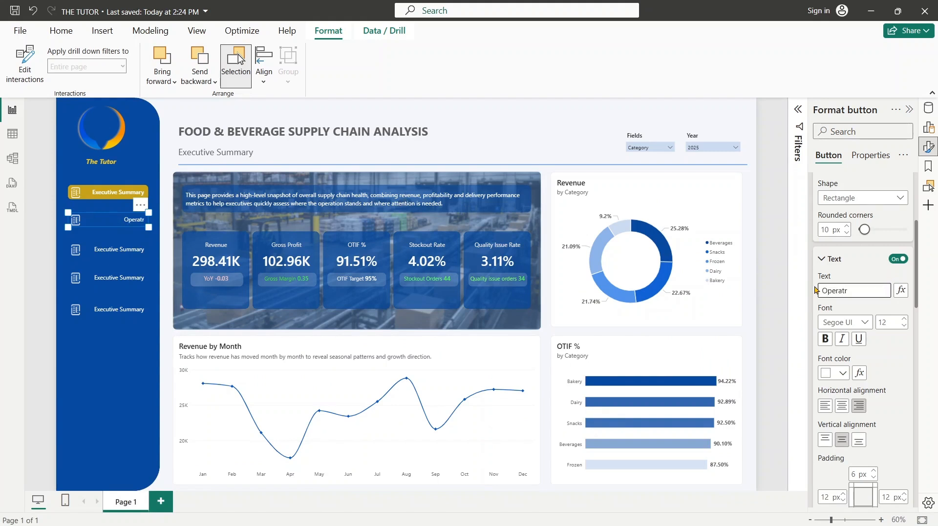
type("perattional Risk")
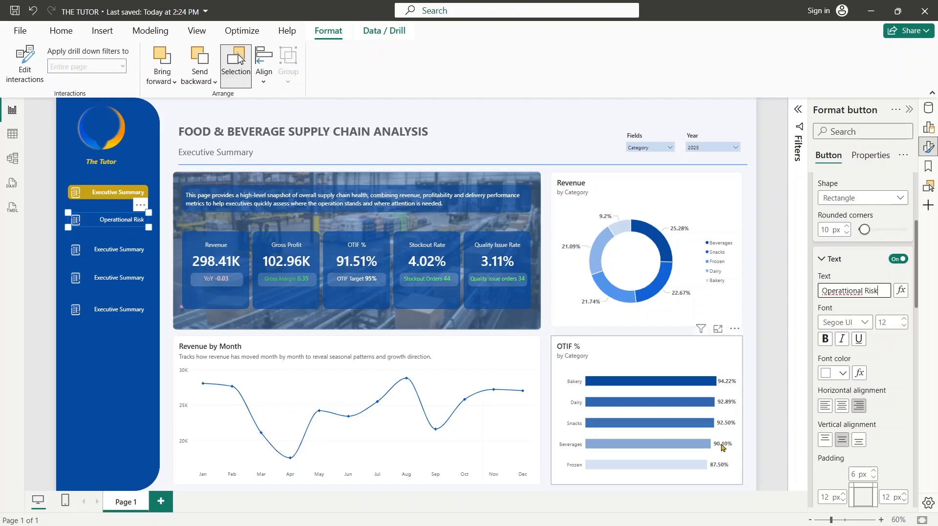
- Change the third sidebar button's text to "Financial Performance"
left_click(101, 255)
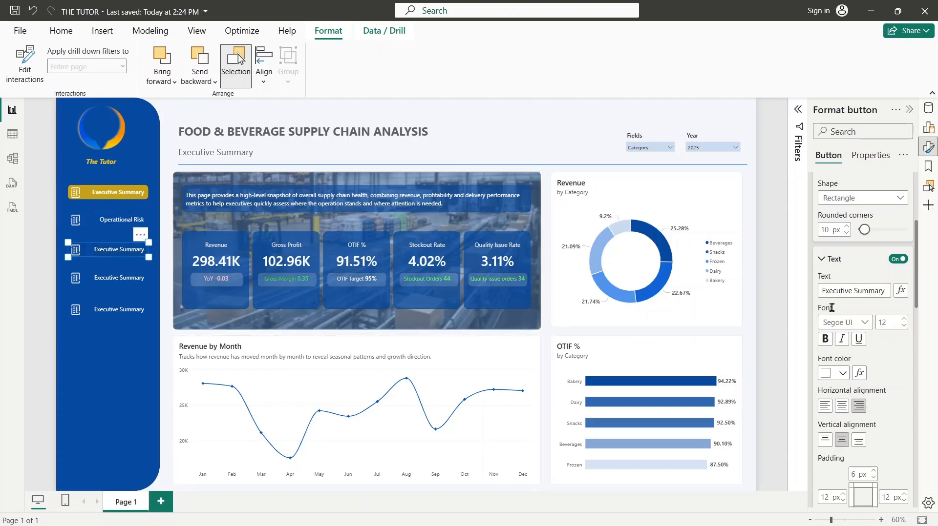
left_click_drag(823, 292, 936, 303)
type("F")
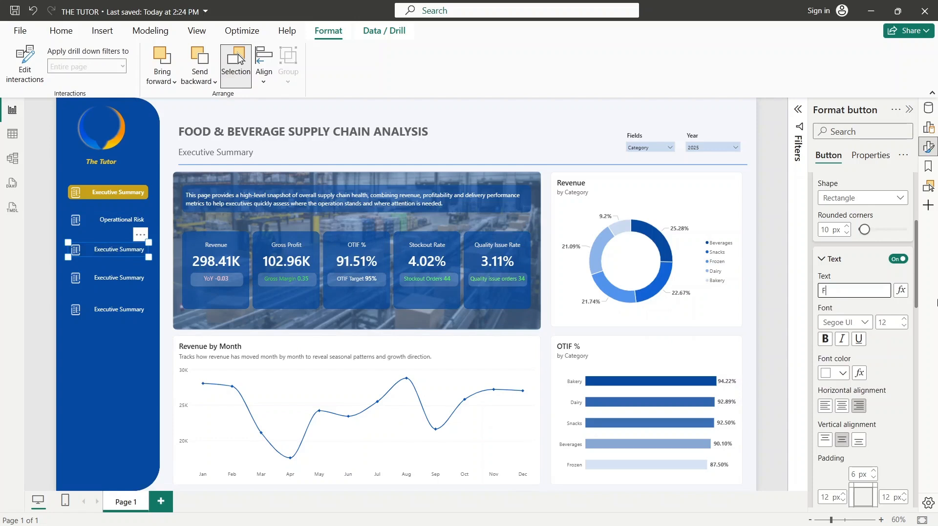
type("inancila Performance")
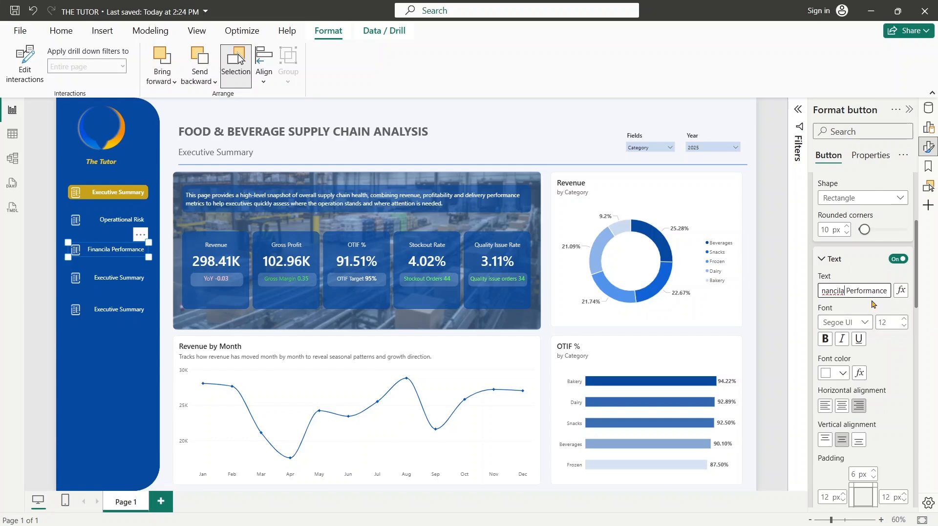
key("BackSpace")
key("BackSpace")
type("al")
- Change the fourth sidebar button's text to "Glossary"
left_click(135, 282)
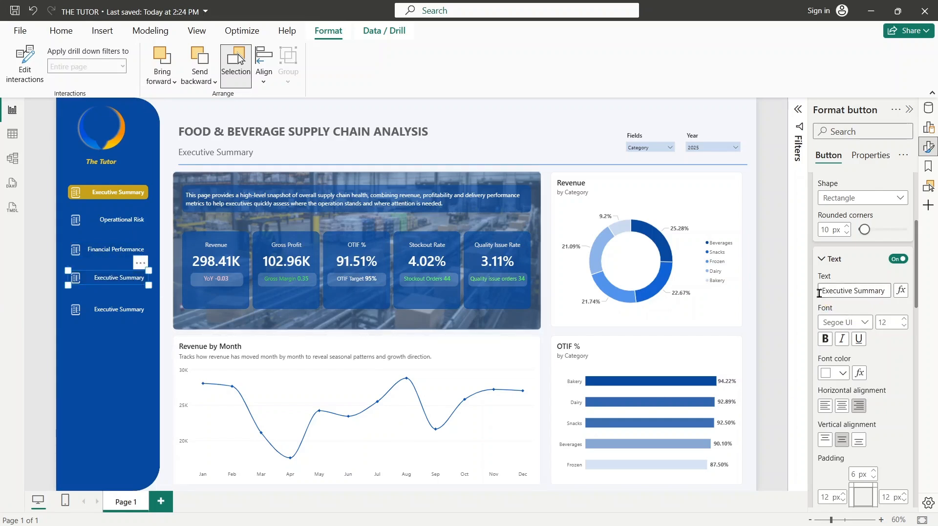
left_click_drag(822, 291, 933, 293)
type("Glo")
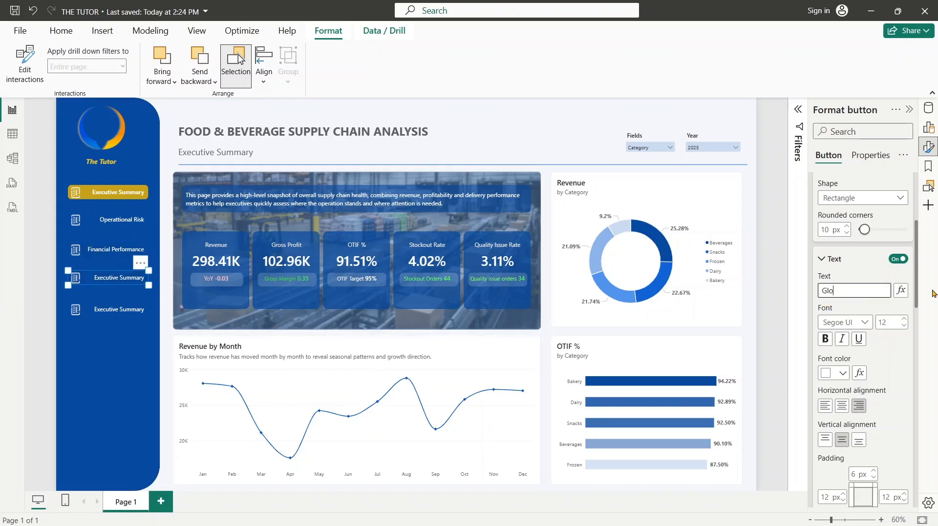
type("ssary")
- Change the fifth sidebar button's text to "Reset"
left_click(127, 315)
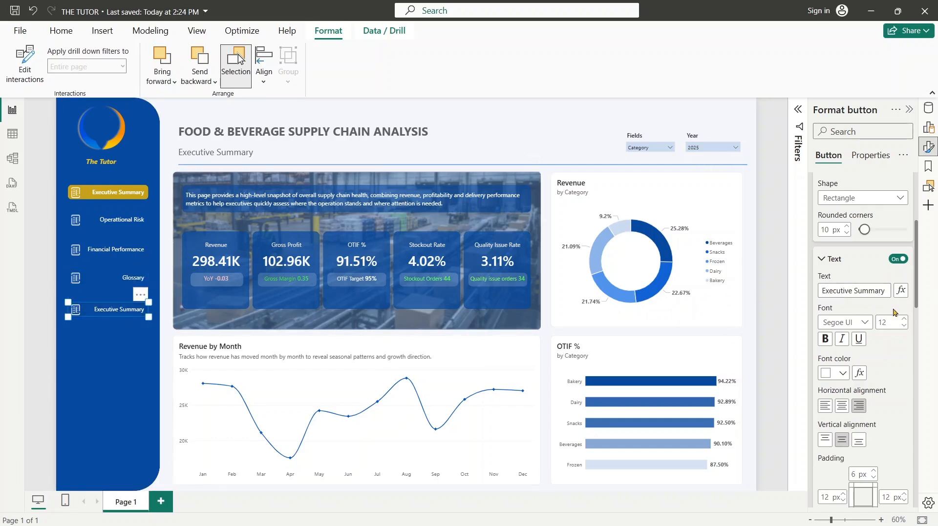
left_click_drag(873, 291, 799, 292)
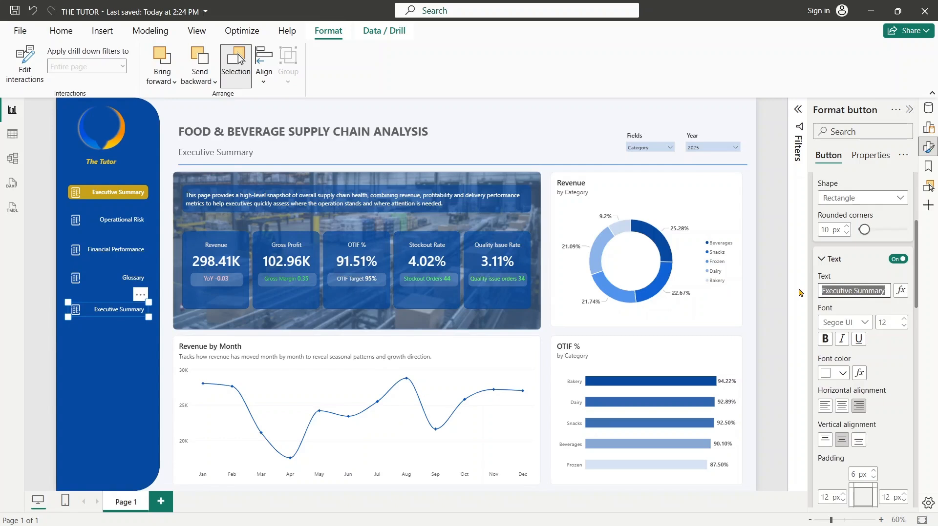
type("Reset")
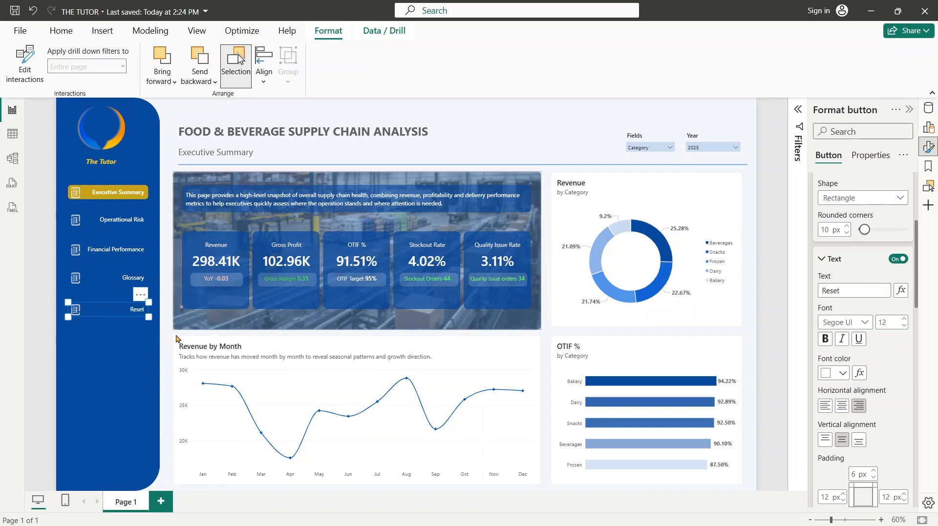
- Check the label and hover appearance of each sidebar button from the first to the last, leaving nothing selected
left_click(120, 193)
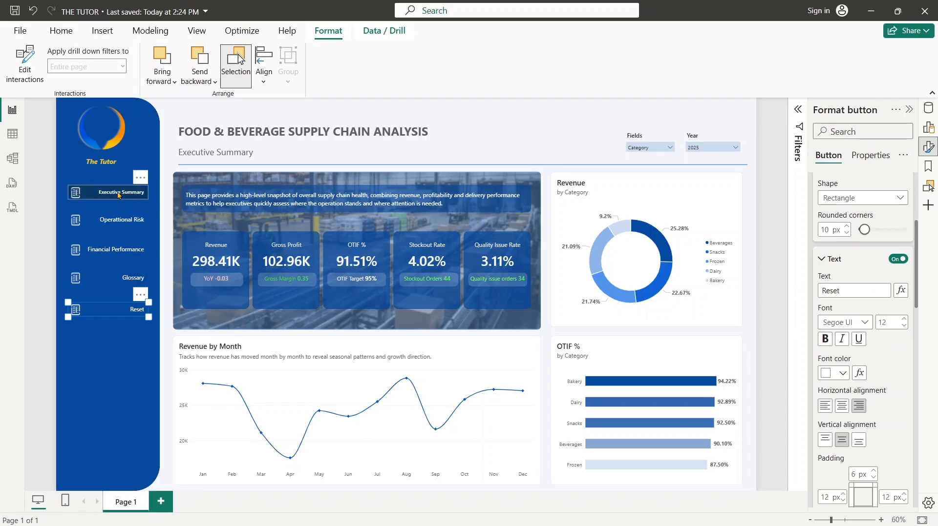
left_click(125, 219)
left_click(136, 250)
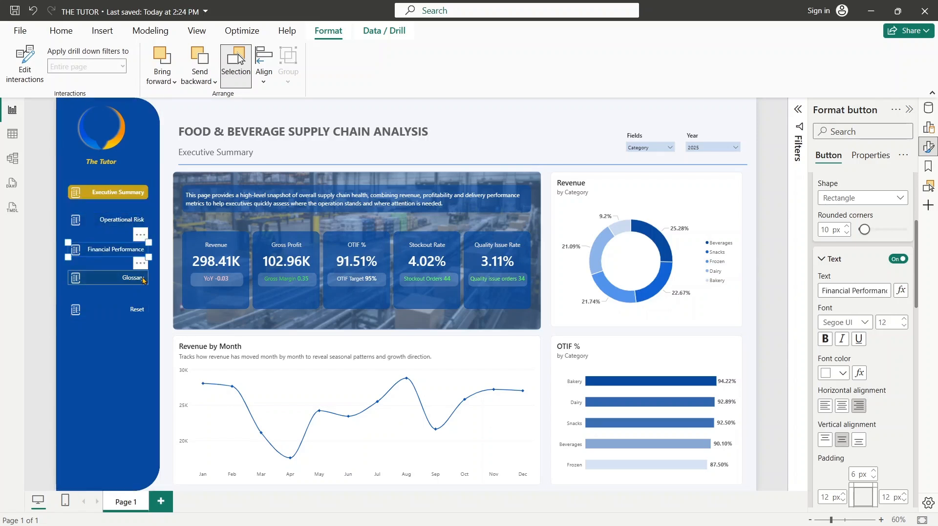
left_click(131, 277)
left_click(131, 309)
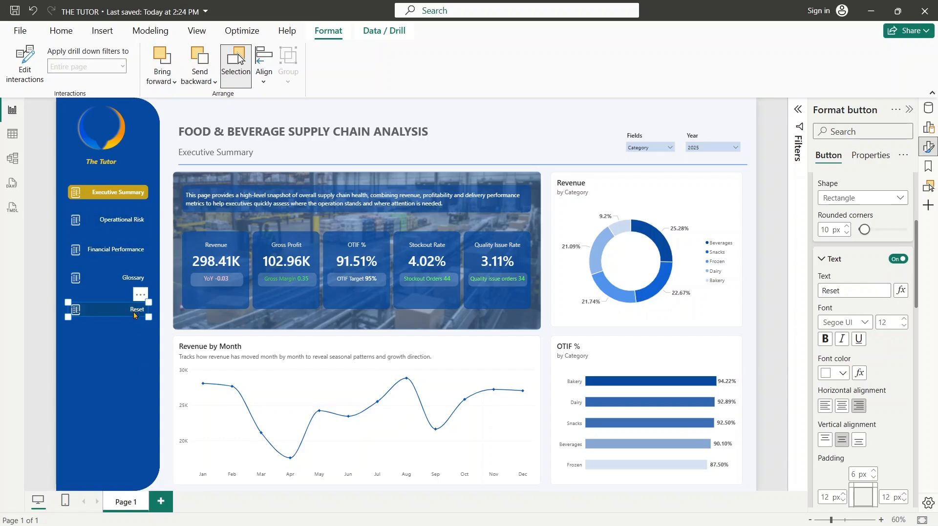
left_click(773, 202)
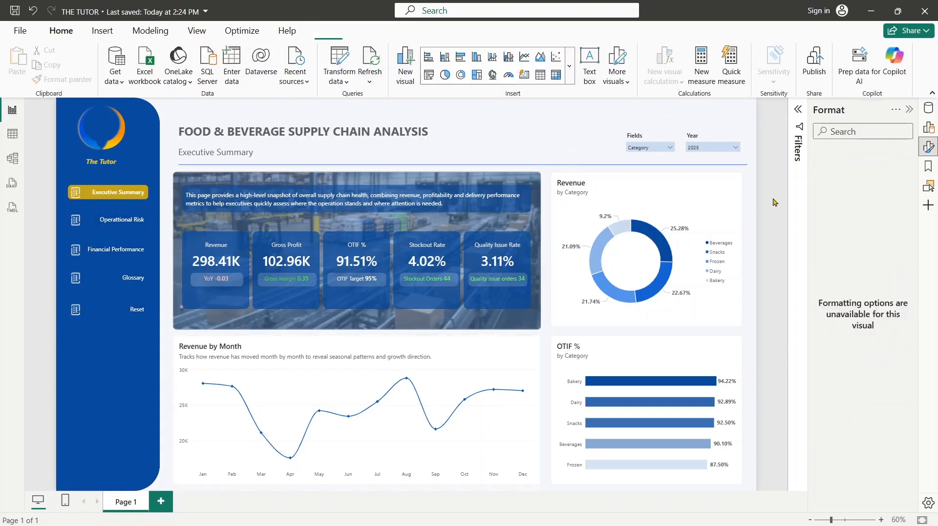
left_click(127, 219)
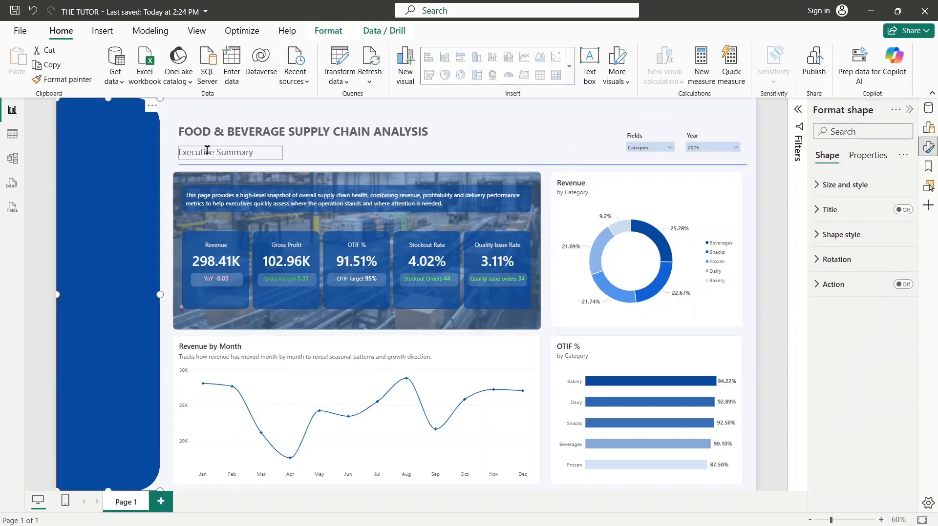
left_click(578, 144)
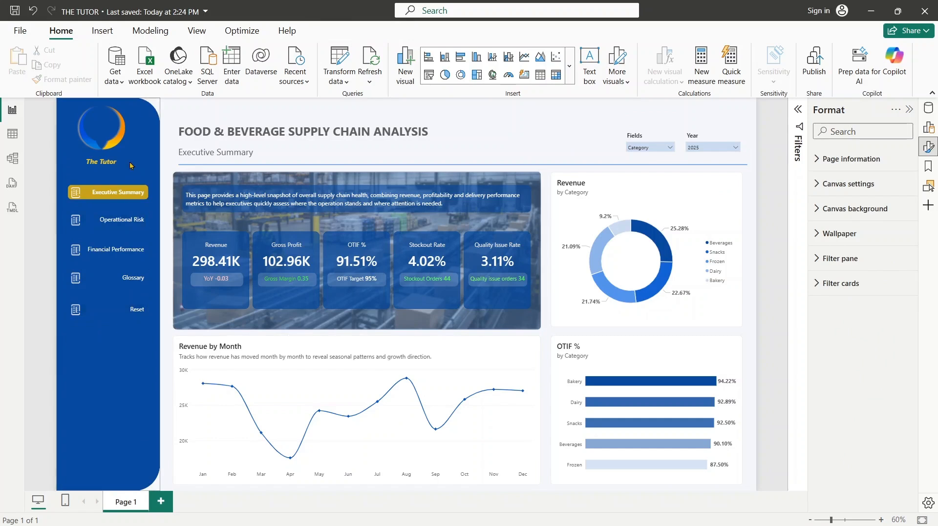
- Select the four lower sidebar buttons together, try centre and right text alignment, and settle on left horizontal alignment
left_click(131, 221)
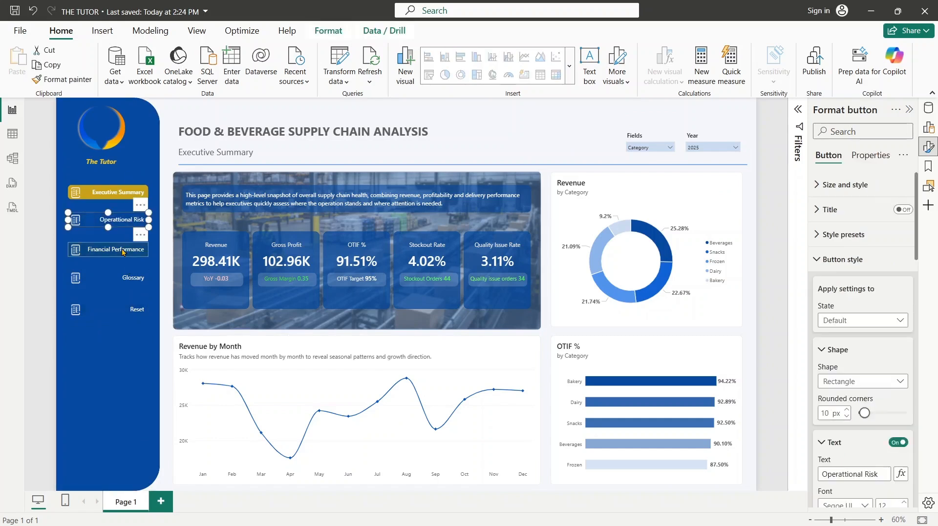
left_click(130, 251, "ctrl")
left_click(131, 280, "ctrl")
left_click(137, 311, "ctrl")
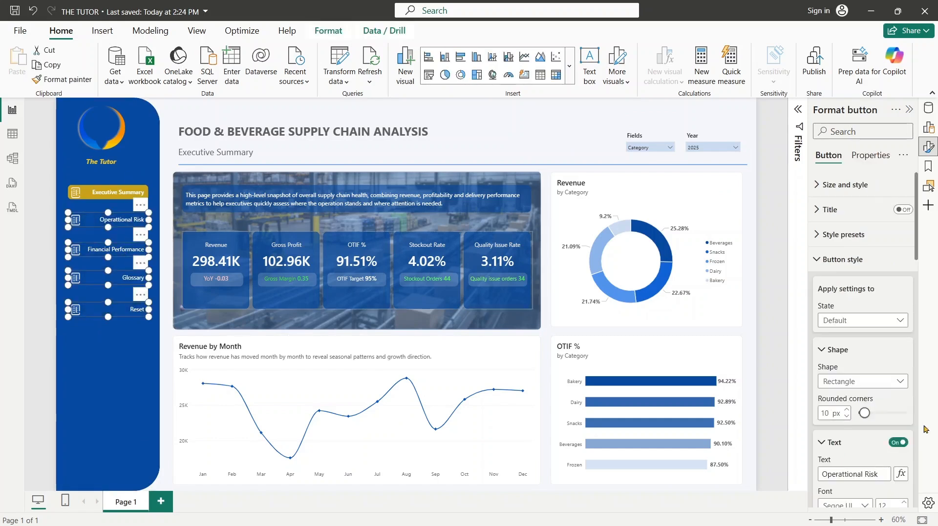
scroll(907, 284, "down", 7)
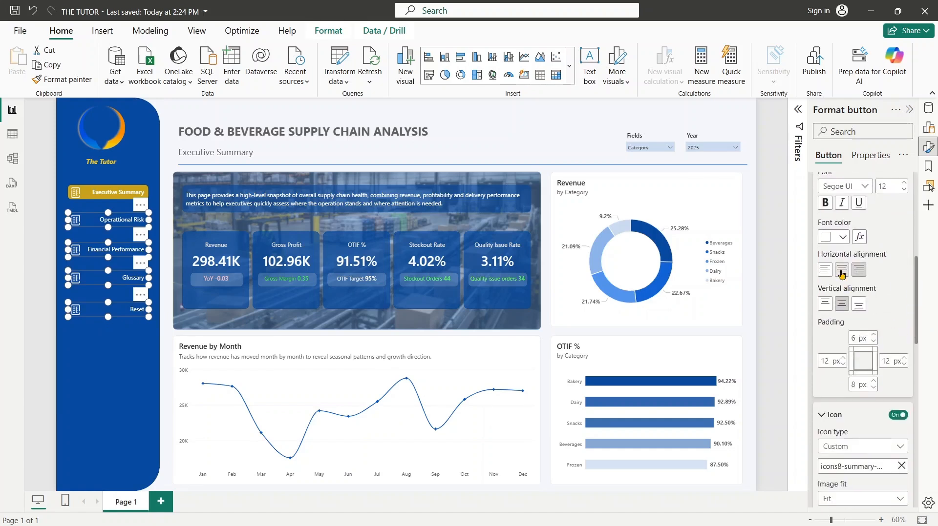
left_click(841, 273)
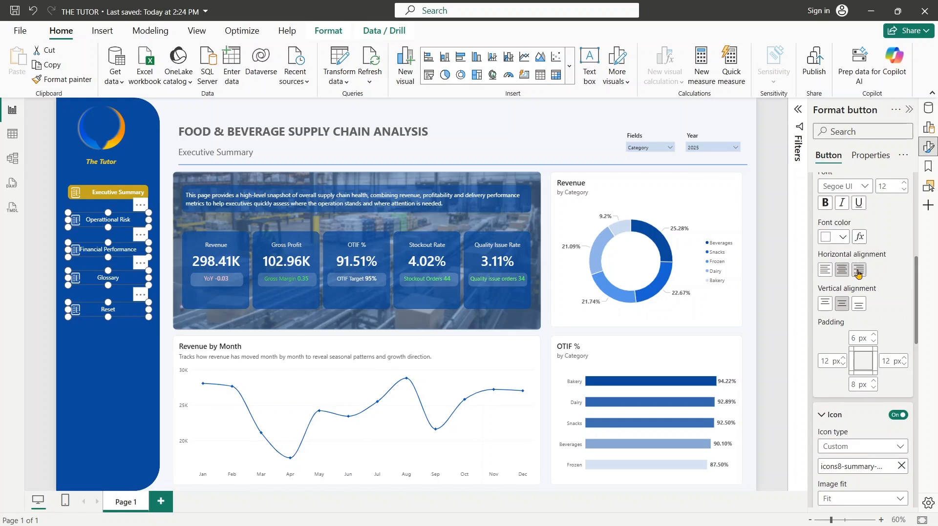
left_click(858, 270)
left_click(825, 271)
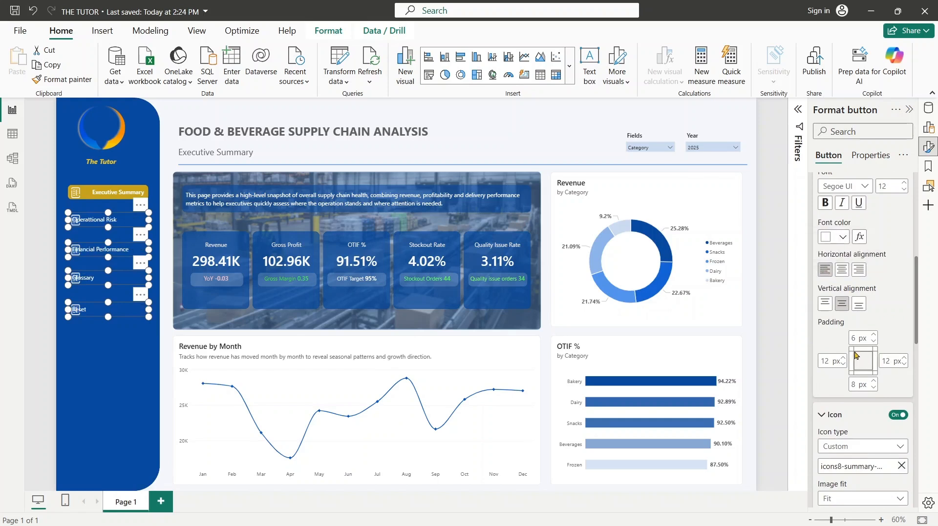
- Set the left text padding of the four selected sidebar buttons to 50 px
left_click(832, 361)
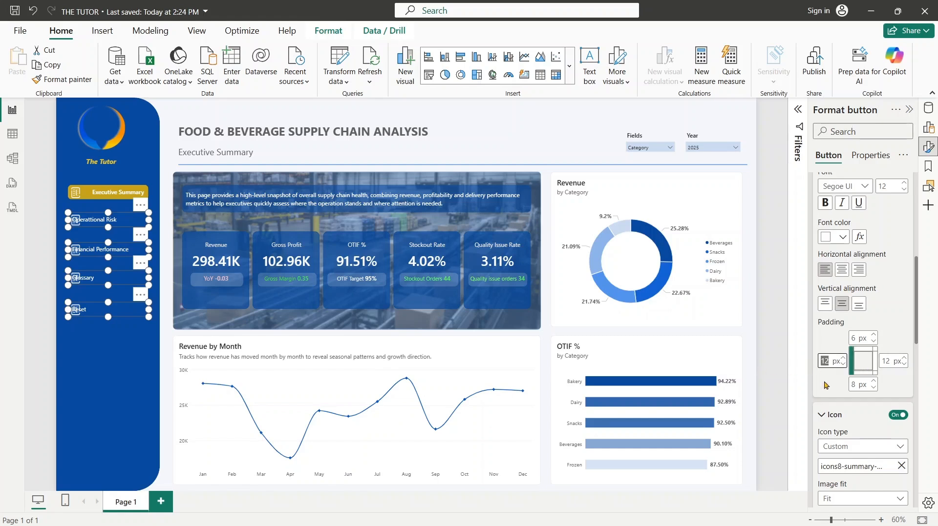
key("Return")
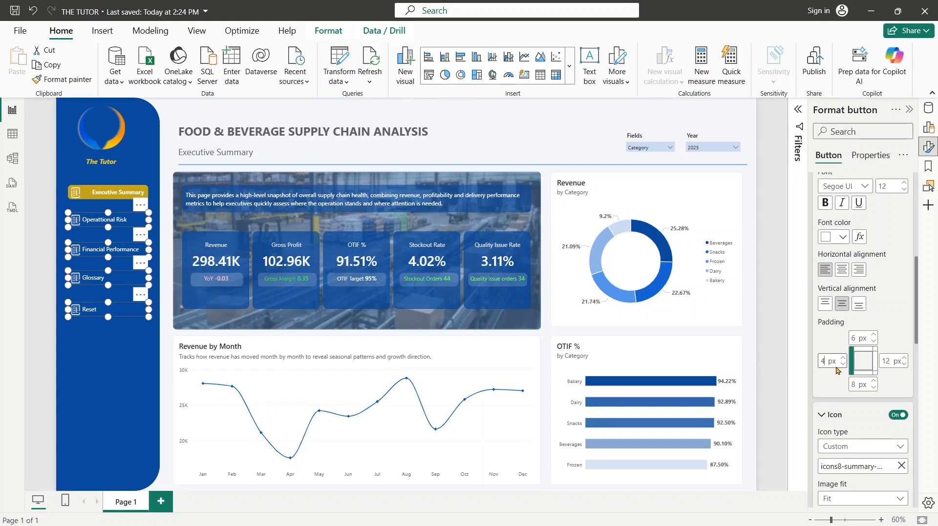
type("50")
key("Return")
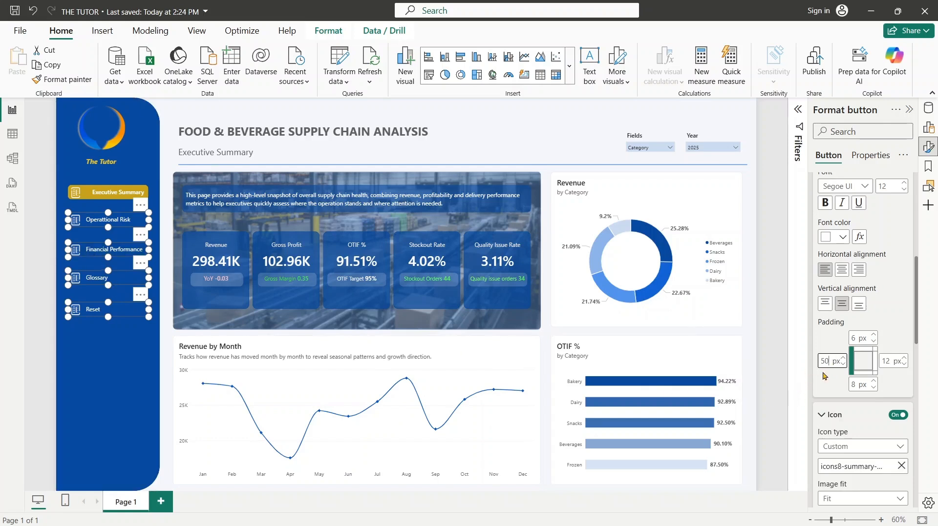
- Try a right icon padding of 20 px on the four selected sidebar buttons and restore it to 4 px
left_click_drag(915, 321, 914, 382)
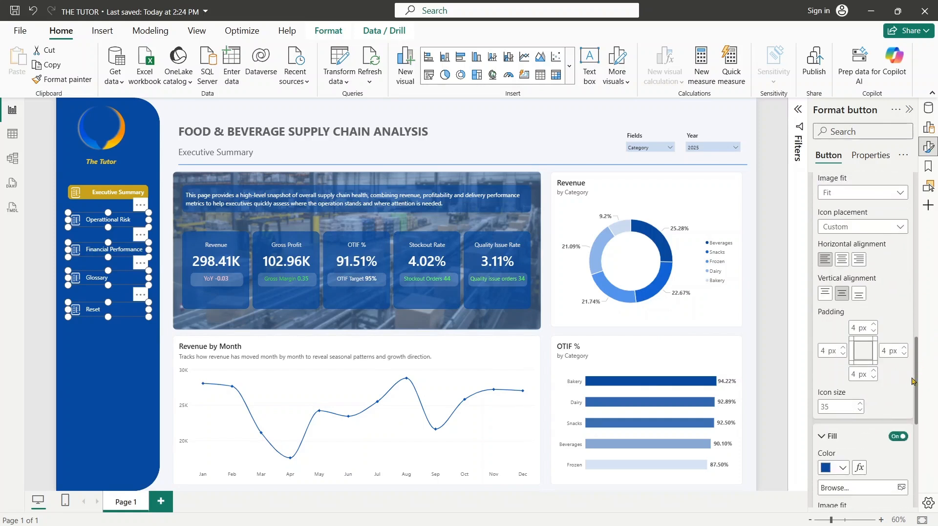
left_click(897, 350)
left_click(901, 355)
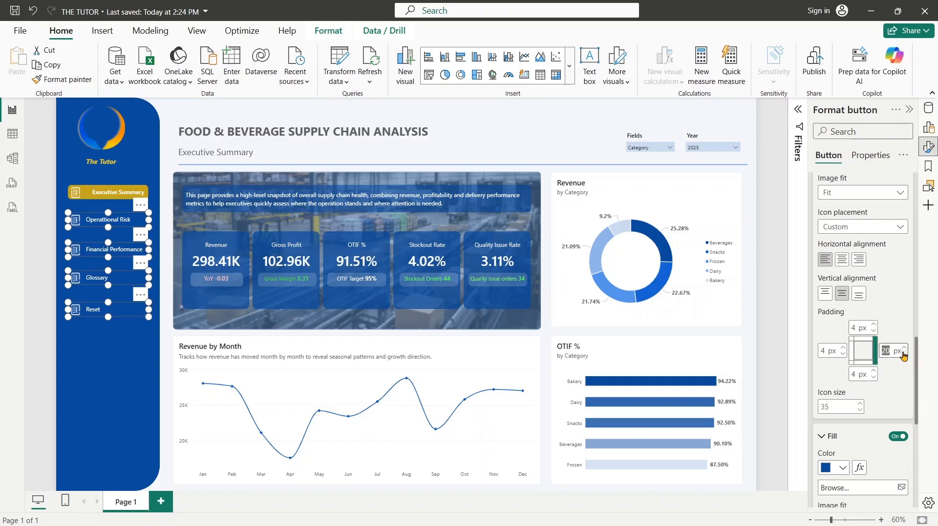
key("BackSpace")
type("4")
left_click(896, 331)
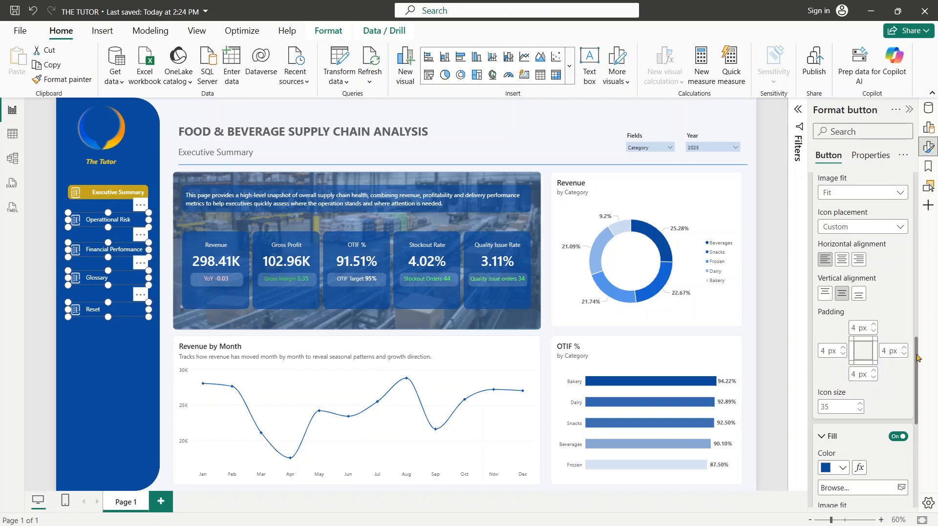
- Set the four lower sidebar buttons' text padding to 60 px left and 0 px right, then deselect them
left_click_drag(917, 358, 926, 326)
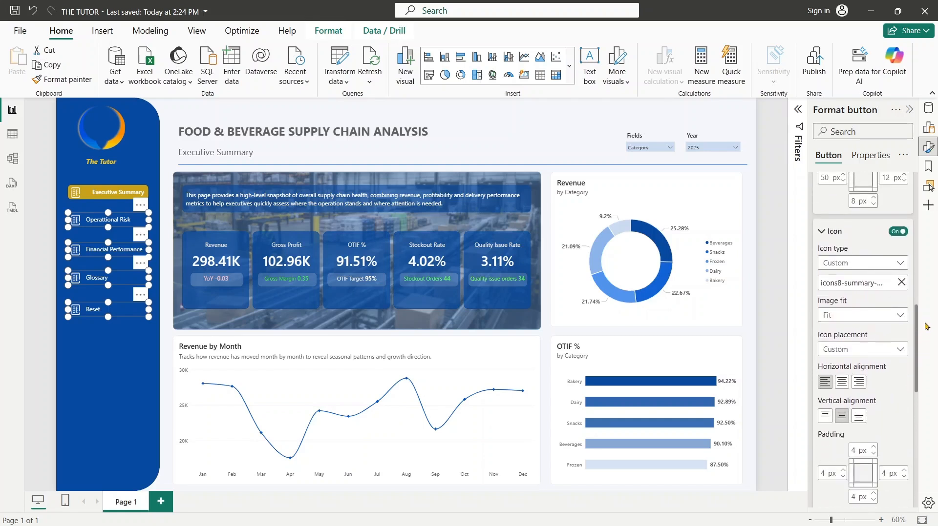
scroll(903, 346, "down", 5)
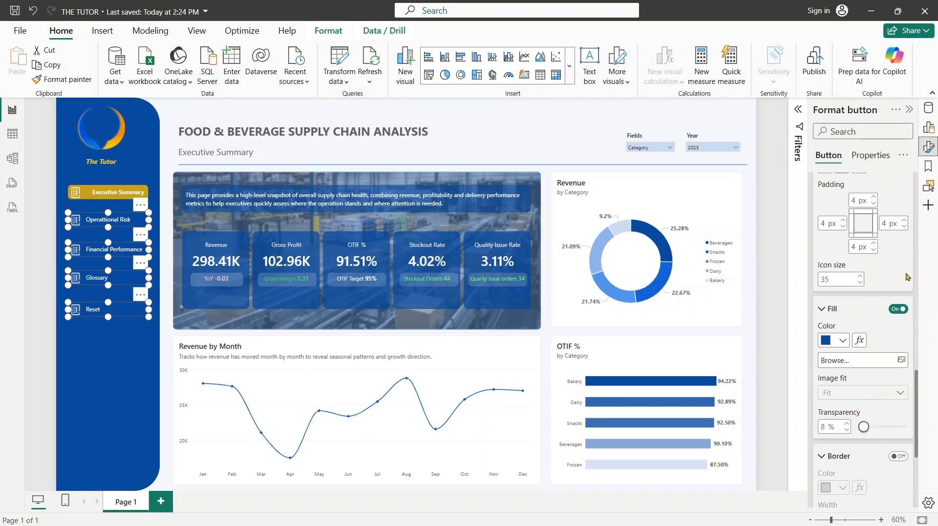
left_click_drag(882, 224, 937, 253)
scroll(918, 395, "up", 10)
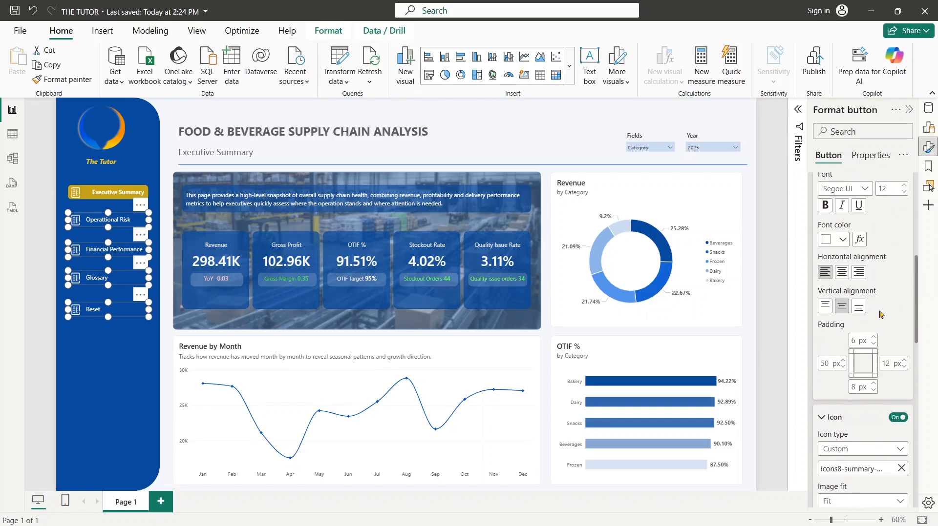
left_click(830, 364)
type("60")
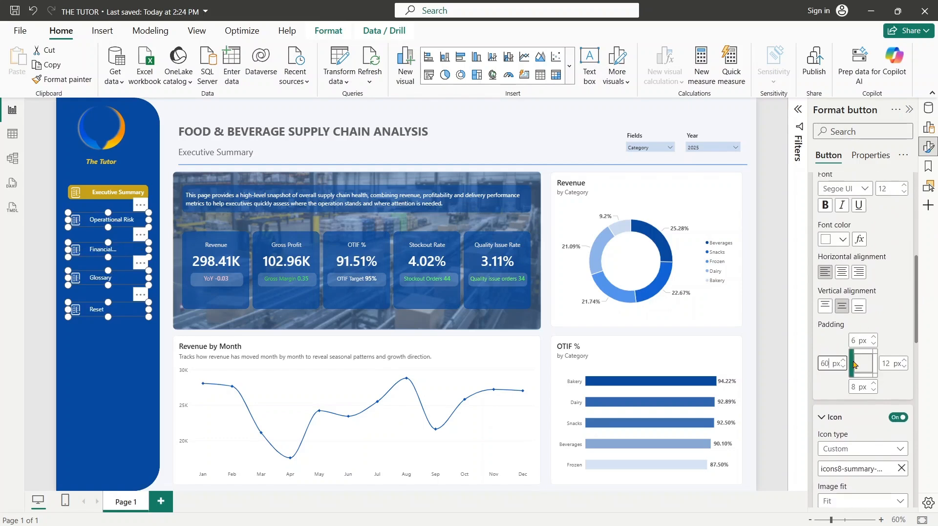
left_click(905, 364)
type("0")
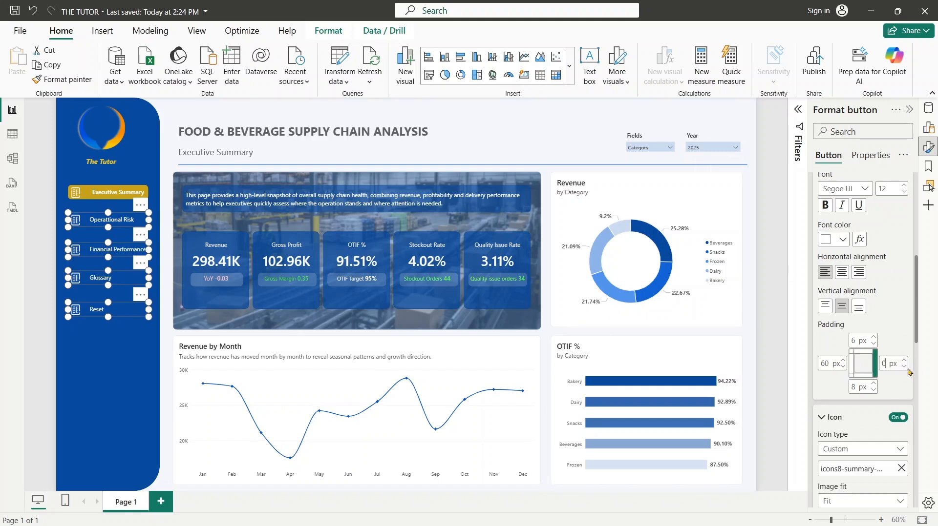
left_click(903, 334)
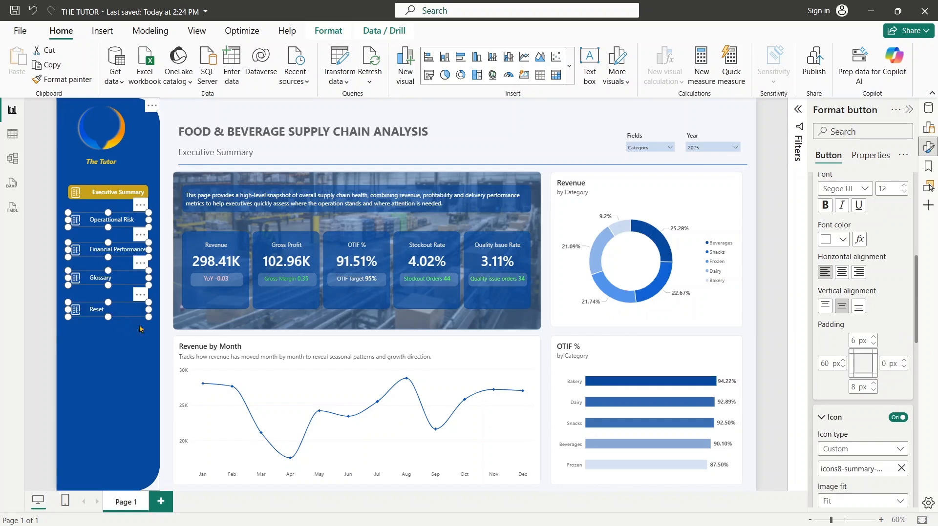
left_click(483, 132)
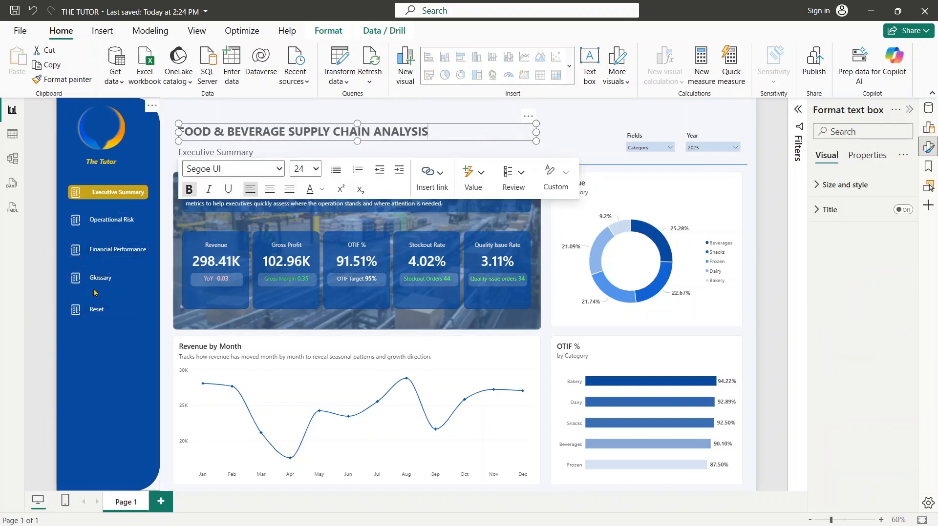
left_click(111, 222)
left_click(113, 252, "ctrl")
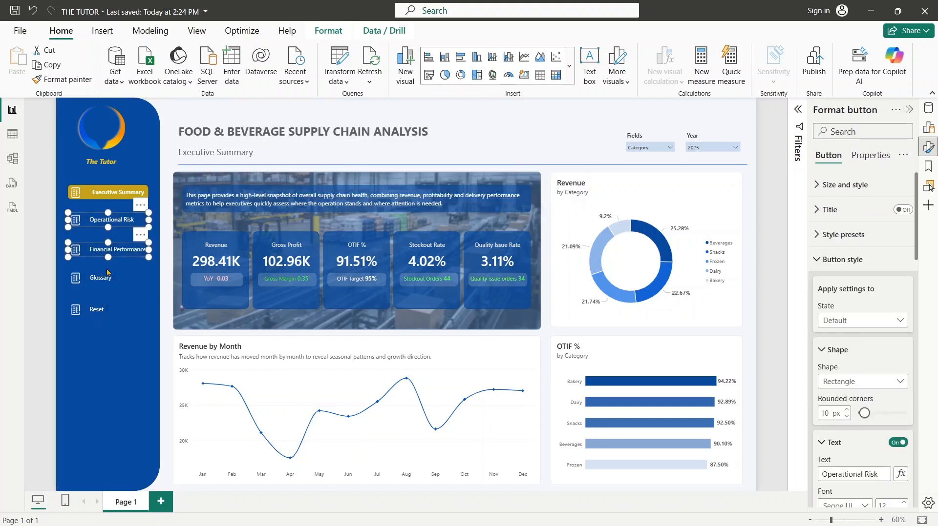
left_click(108, 276, "ctrl")
left_click(114, 311, "ctrl")
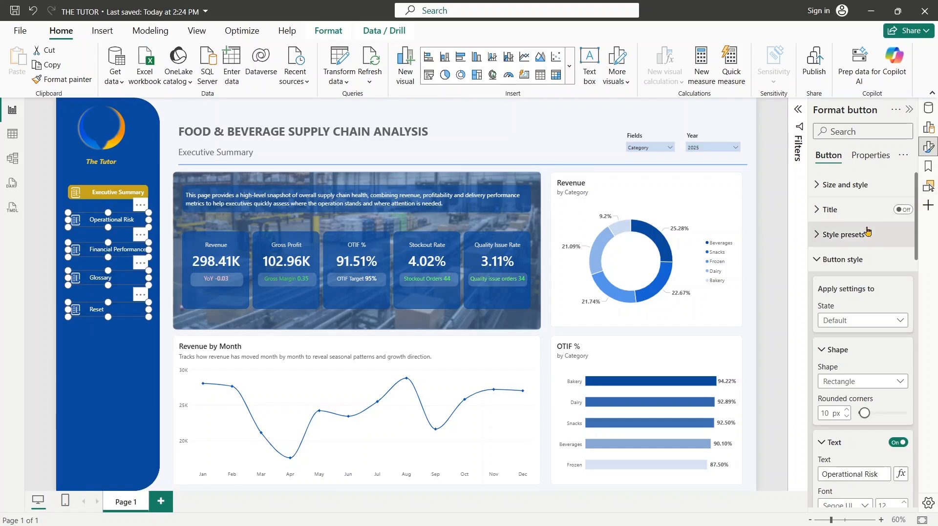
left_click_drag(918, 243, 919, 262)
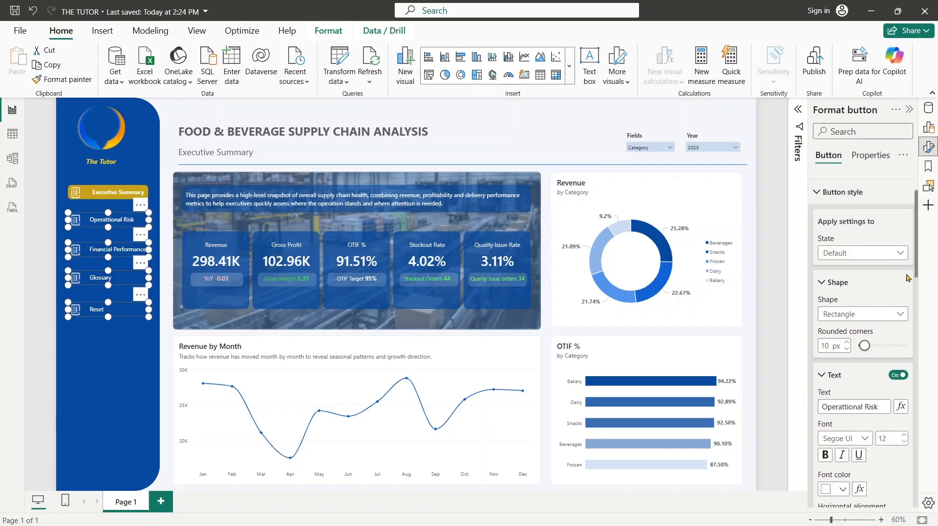
left_click(892, 254)
left_click(875, 269)
- Replace the second sidebar button's icon in the Default state with the image icons8-high-risk-48
left_click(117, 224)
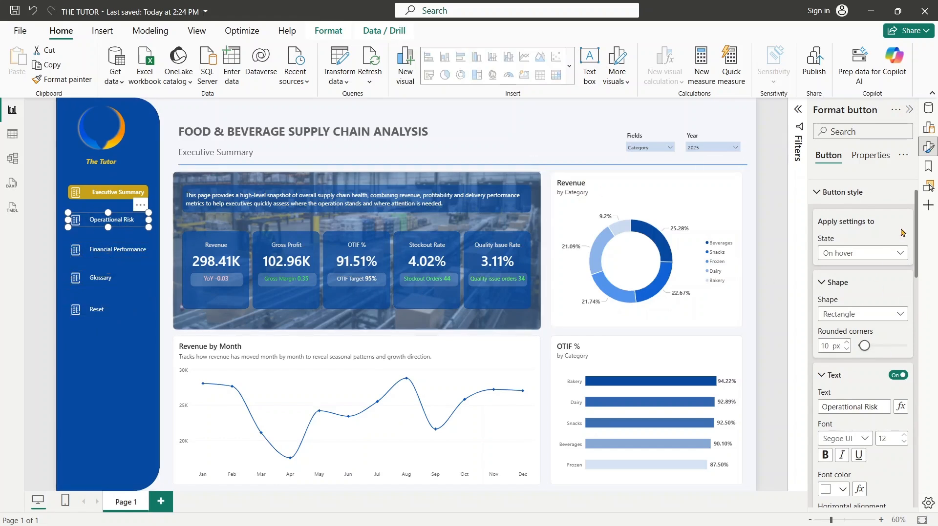
scroll(885, 286, "down", 10)
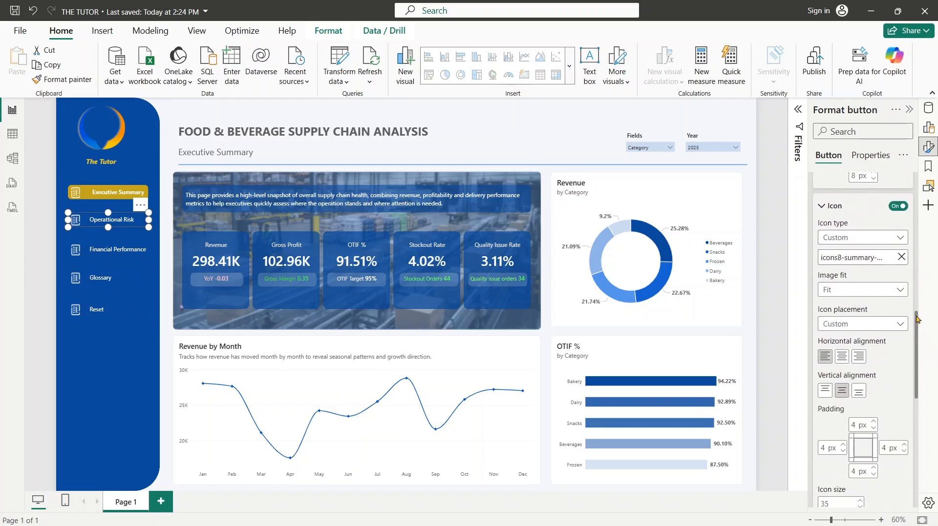
left_click_drag(916, 320, 925, 352)
left_click(883, 229)
left_click(860, 241)
left_click(902, 222)
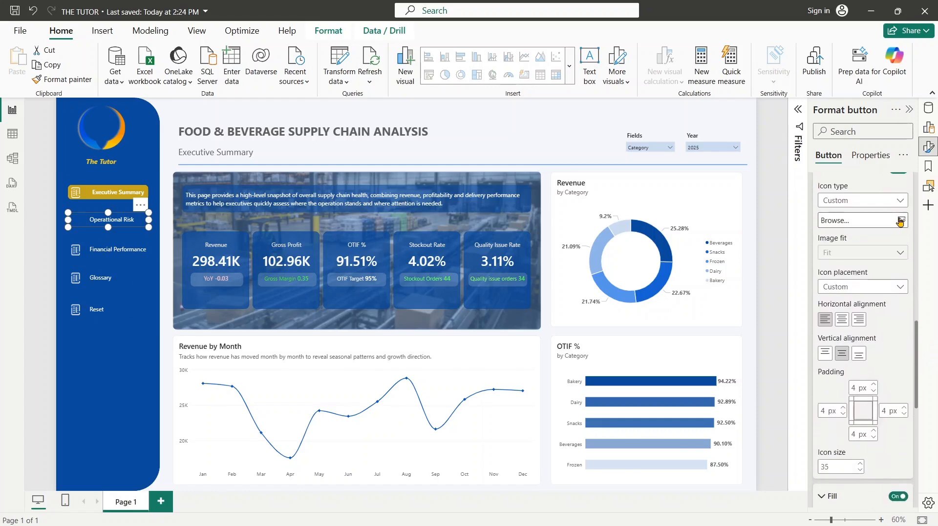
left_click(902, 221)
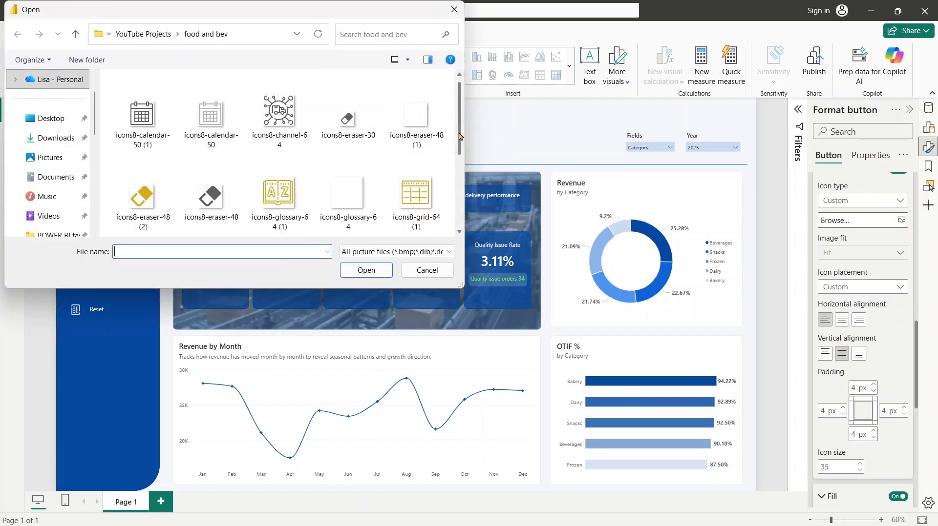
scroll(442, 161, "down", 3)
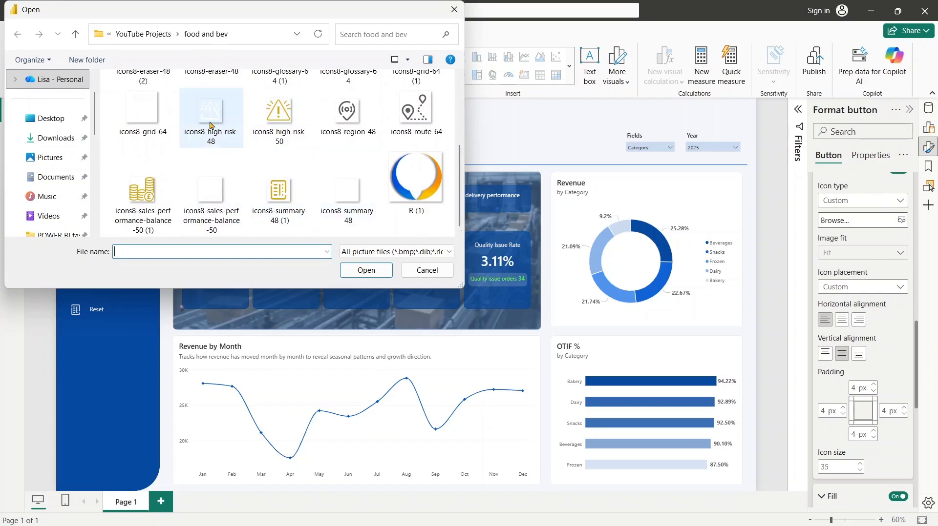
left_click(211, 117)
left_click(366, 270)
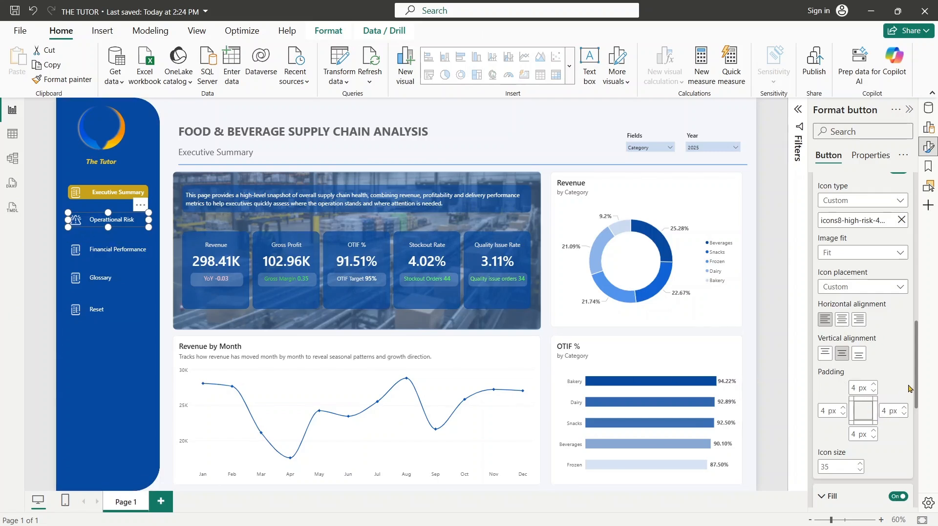
- Correct the spelling of the second sidebar button's text to "Operational Risk"
scroll(916, 372, "up", 1)
scroll(916, 371, "down", 5)
scroll(916, 371, "up", 4)
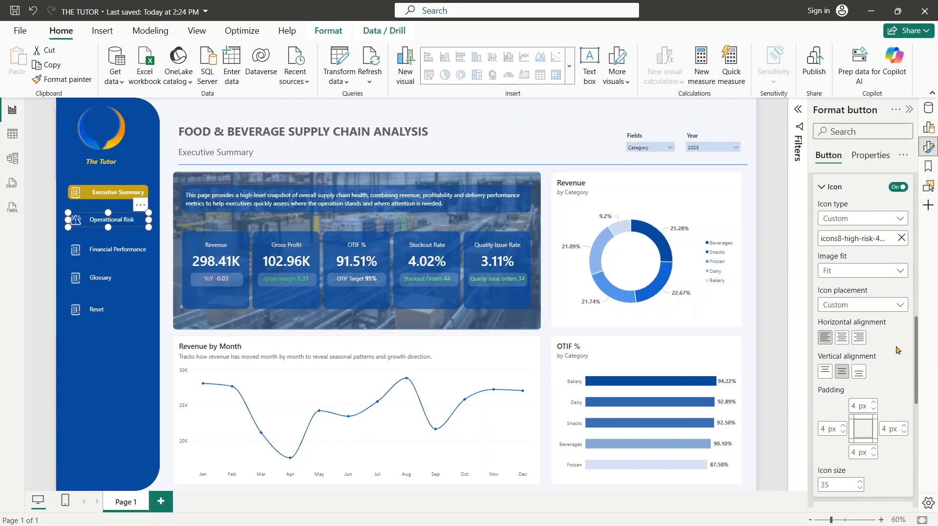
scroll(917, 330, "up", 5)
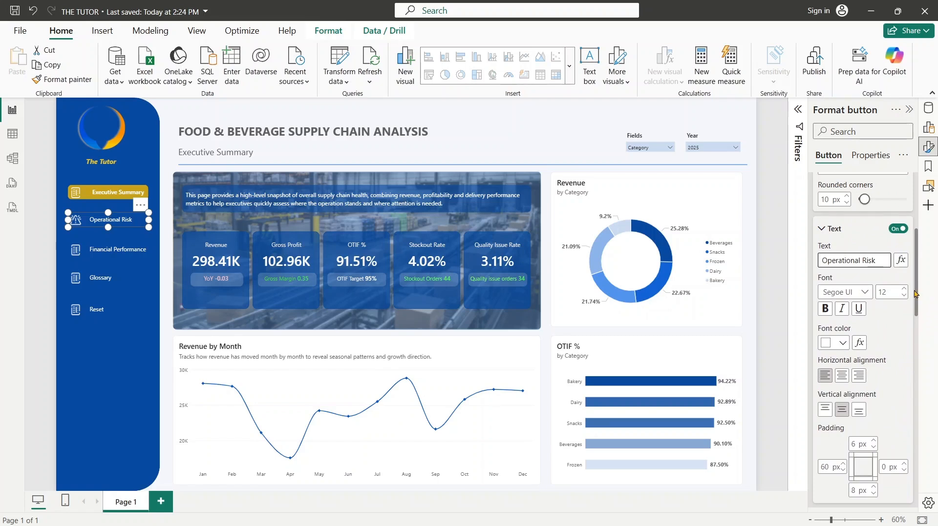
scroll(915, 293, "up", 4)
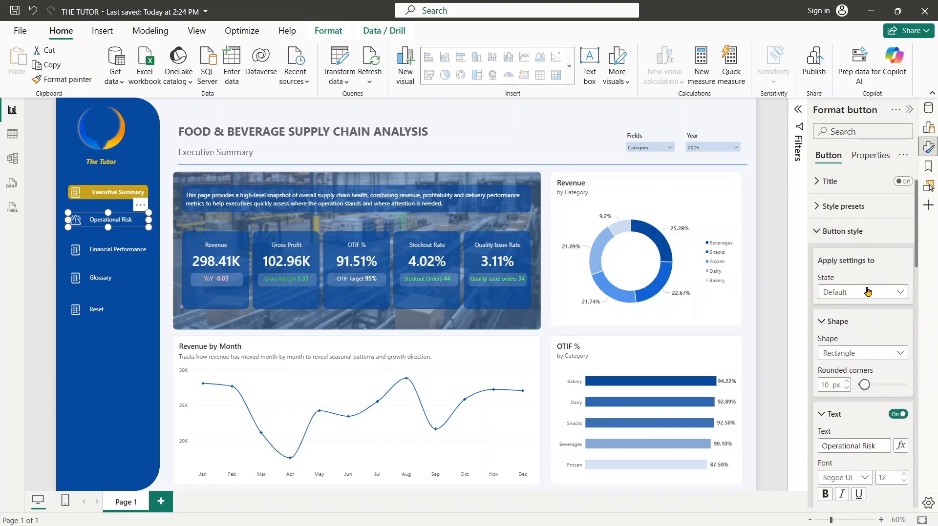
- Set the Operational Risk button's font color to the recent yellow for the On hover state
left_click(867, 292)
left_click(861, 322)
scroll(922, 292, "down", 3)
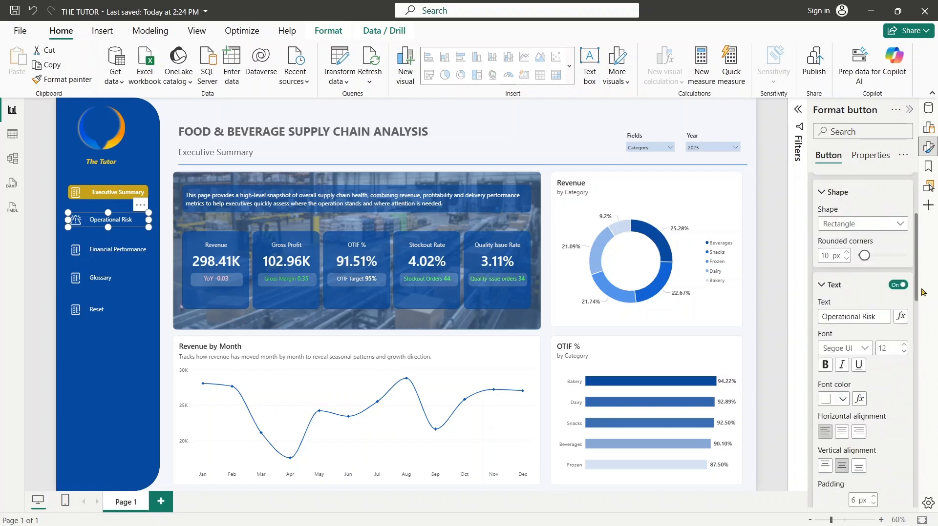
scroll(922, 292, "down", 3)
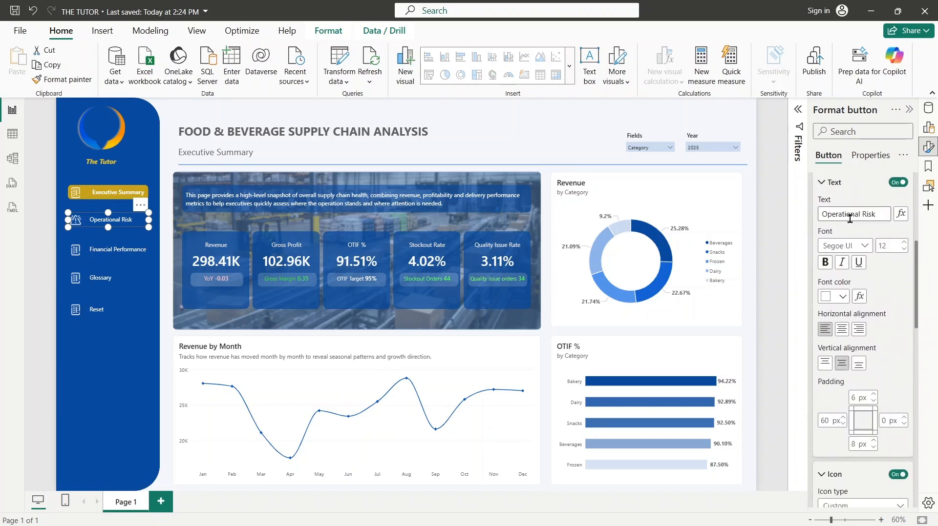
left_click(843, 298)
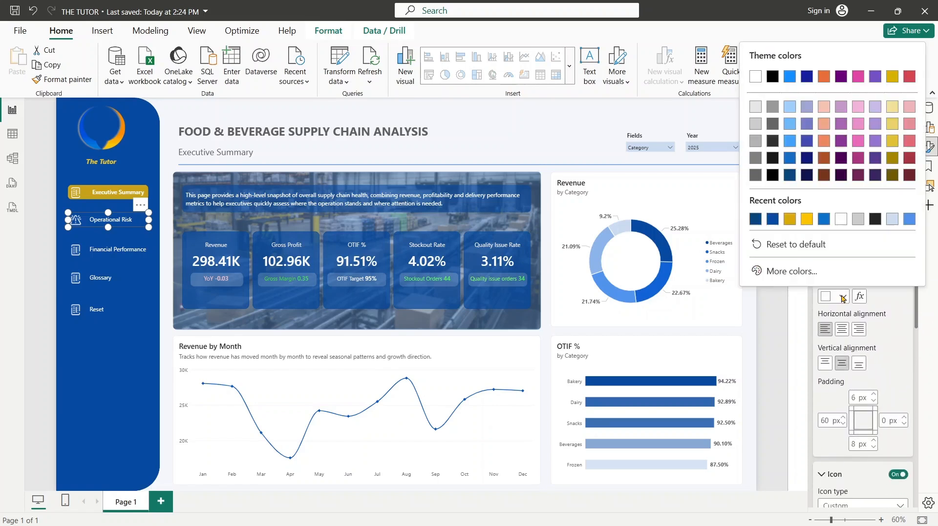
left_click(801, 222)
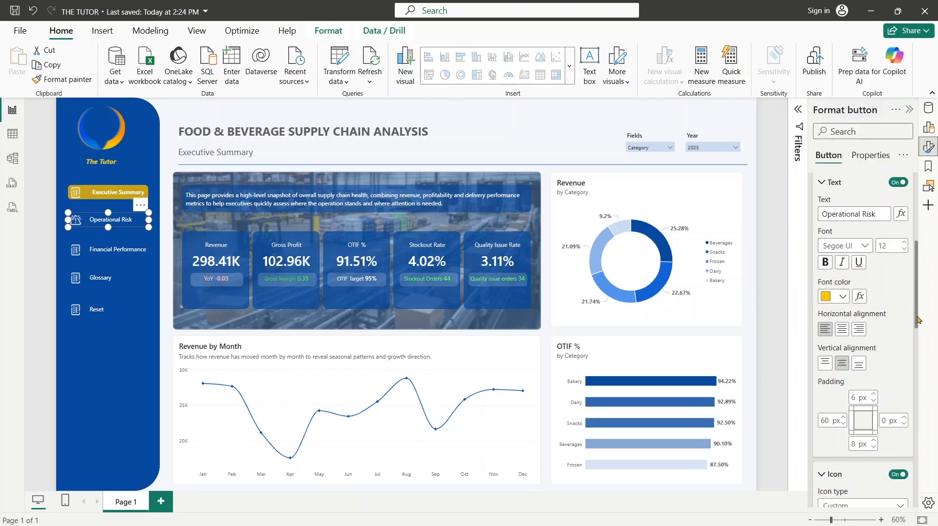
- Replace the Operational Risk button's On hover icon with the gold warning image icons8-high-risk-50
scroll(916, 326, "down", 8)
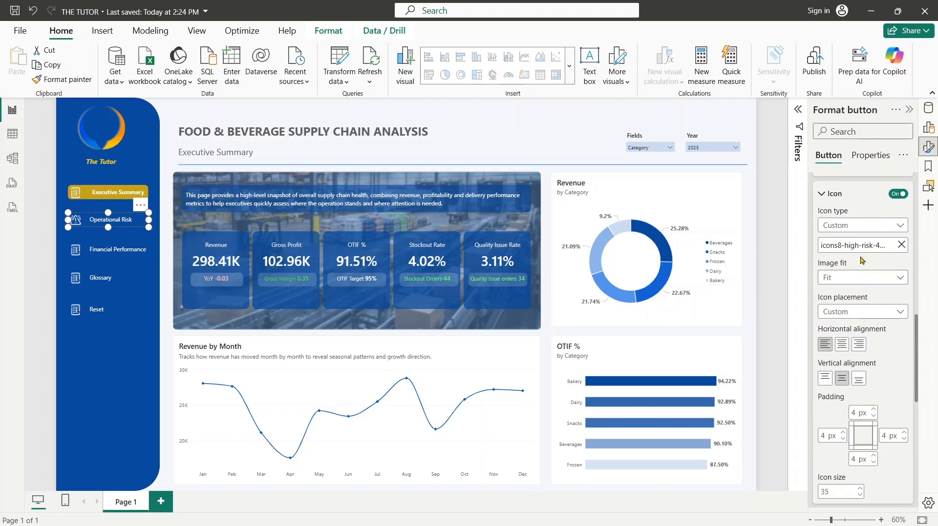
left_click(901, 245)
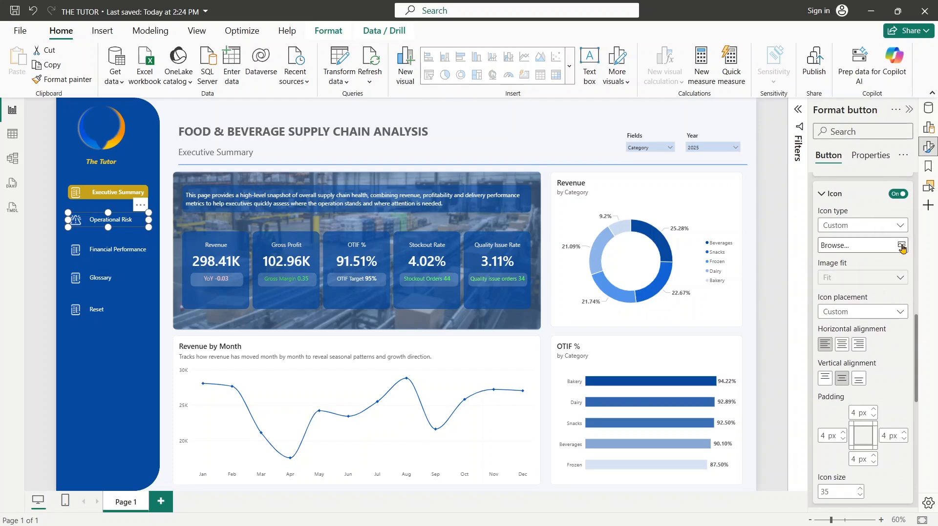
left_click(889, 246)
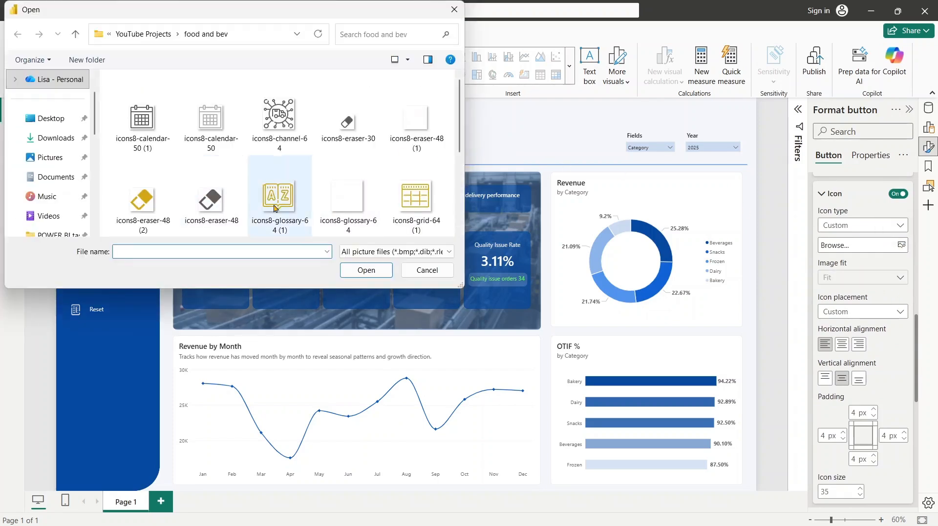
left_click_drag(459, 125, 459, 194)
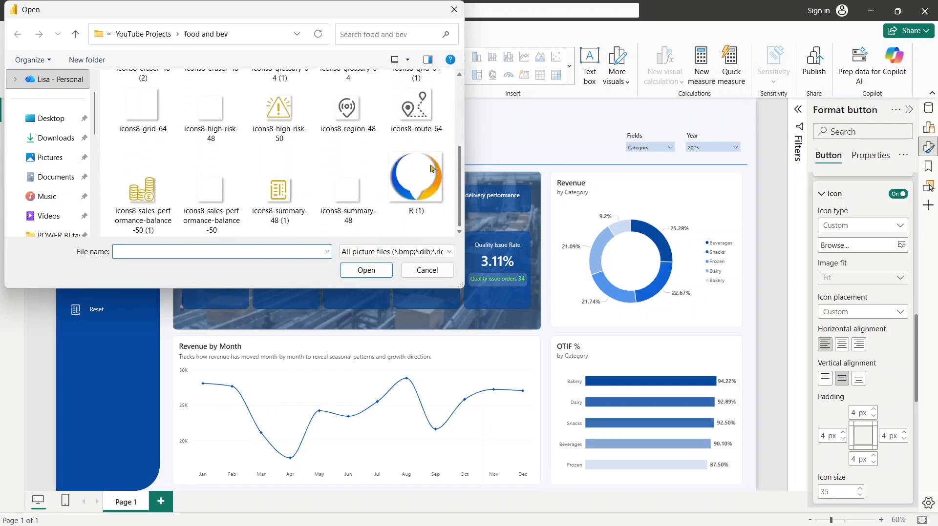
left_click(278, 112)
left_click(383, 273)
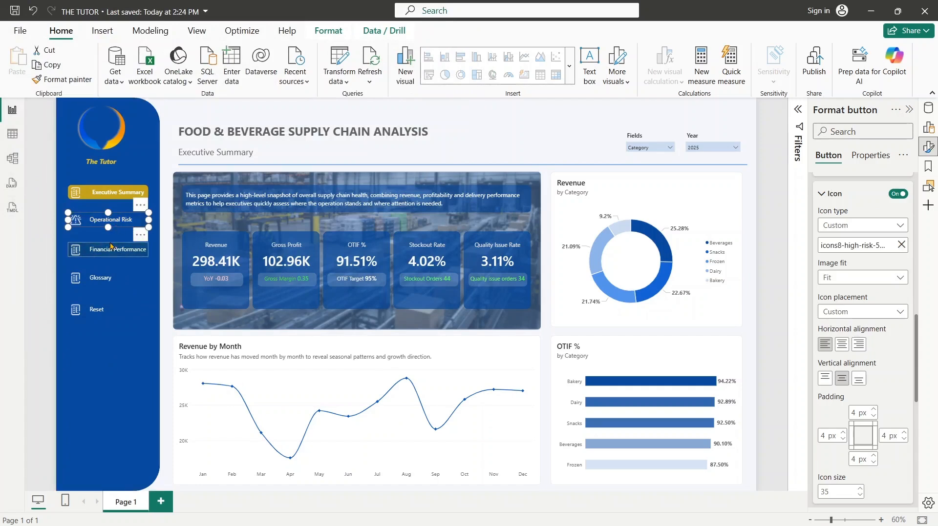
- Set the Financial Performance button's font color to the recent yellow for the On hover state
left_click(111, 253)
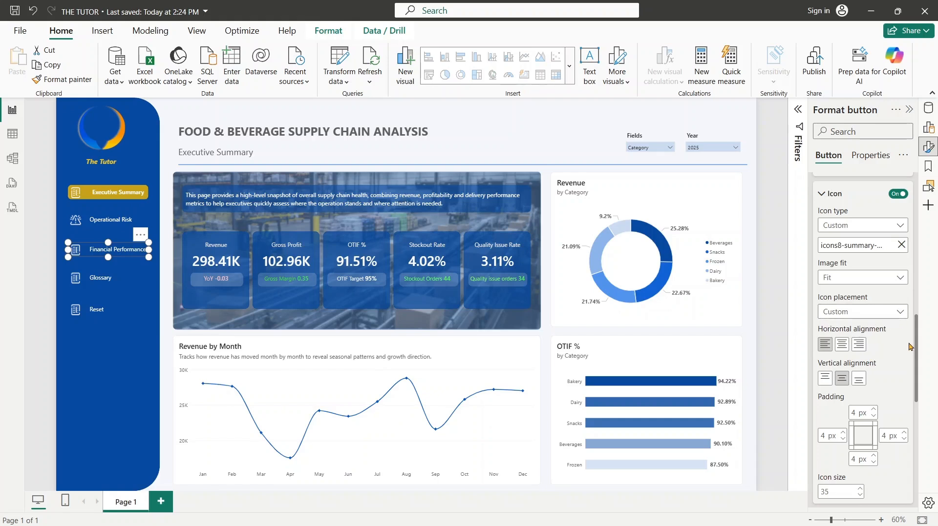
left_click_drag(916, 352, 932, 278)
left_click(842, 296)
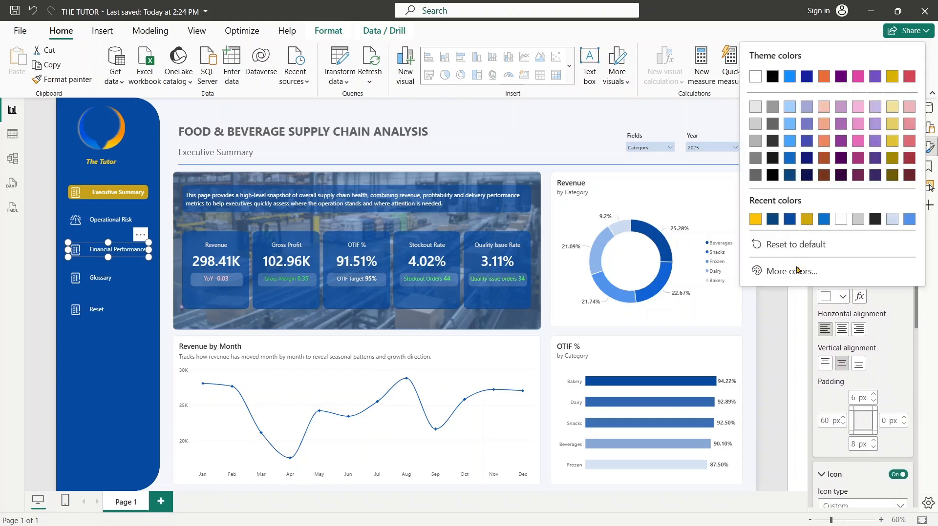
left_click(756, 219)
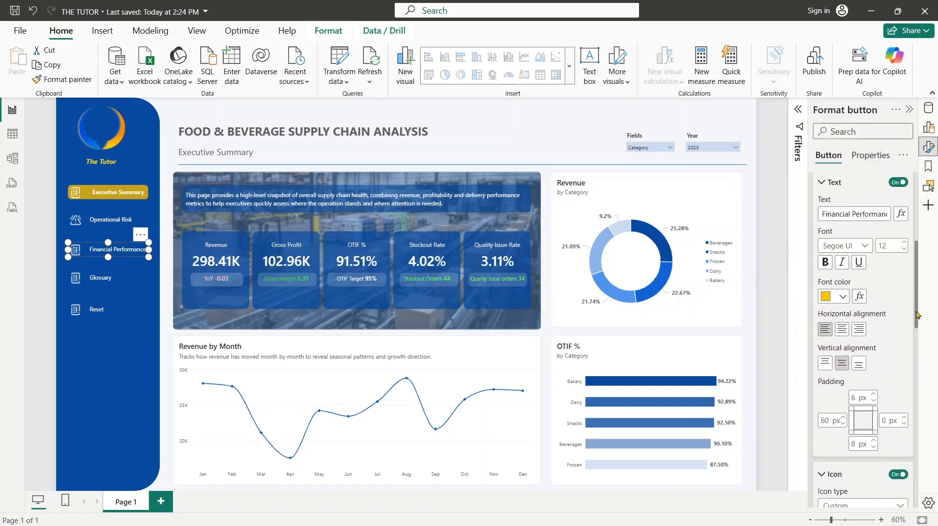
- Replace the Financial Performance button's On hover icon with the gold coins image icons8-sales-performance-balance-50 (1)
scroll(917, 316, "down", 6)
left_click(902, 236)
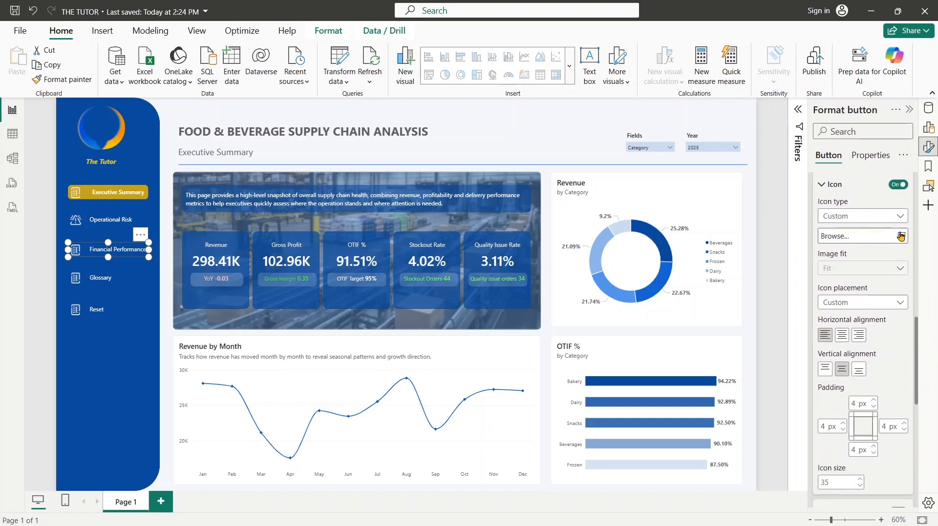
left_click(901, 236)
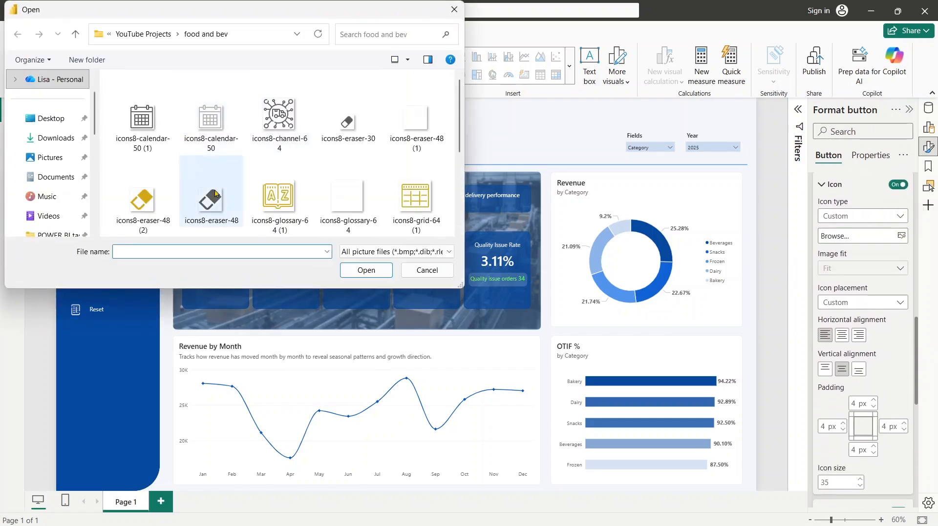
left_click_drag(459, 128, 471, 207)
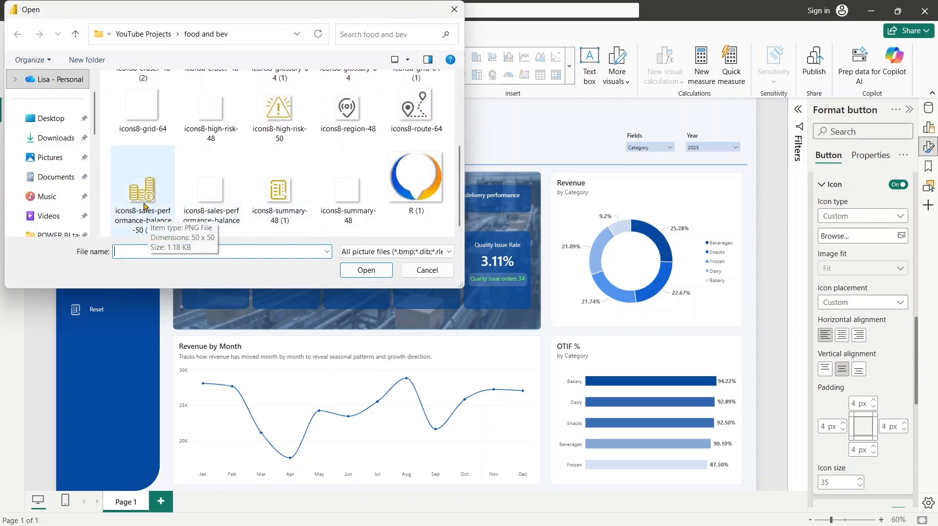
left_click(148, 210)
left_click(366, 271)
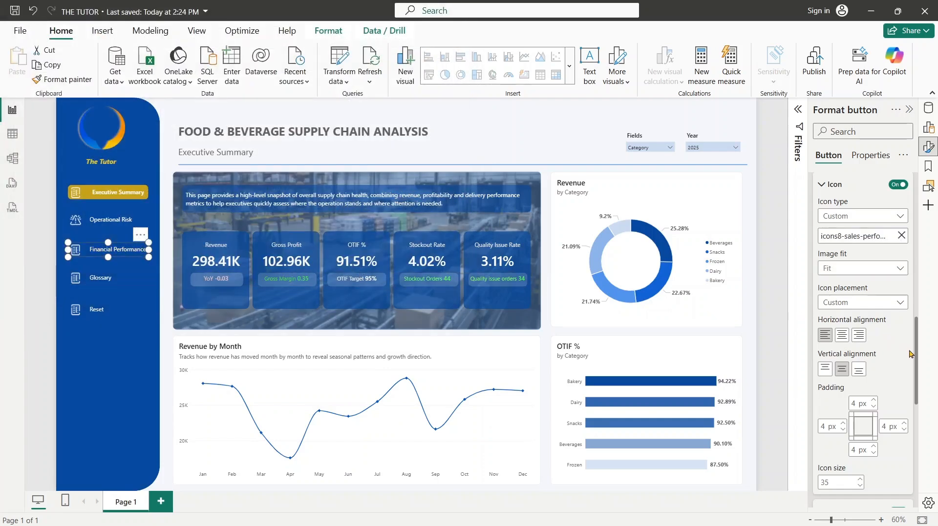
- Replace the Financial Performance button's icon in the Default state with the white image icons8-sales-performance-balance-50
left_click_drag(917, 359, 900, 214)
left_click(883, 301)
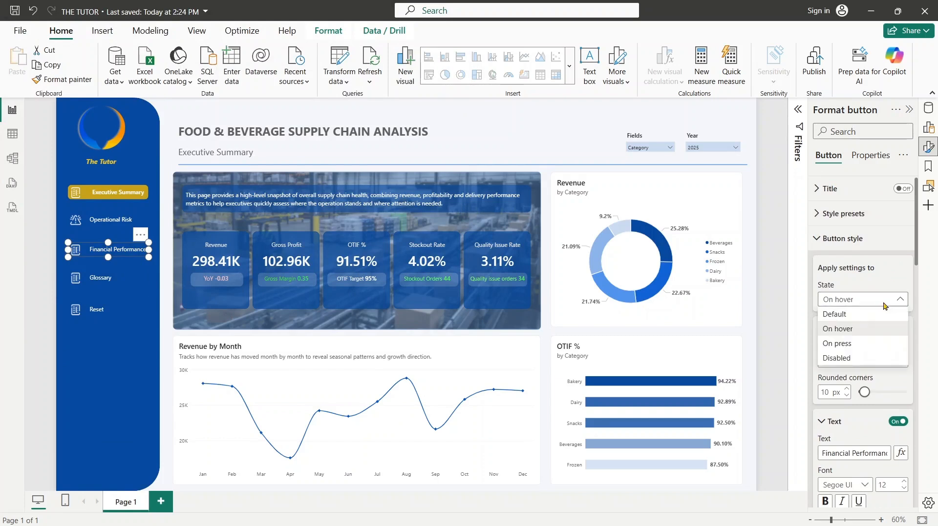
left_click(867, 313)
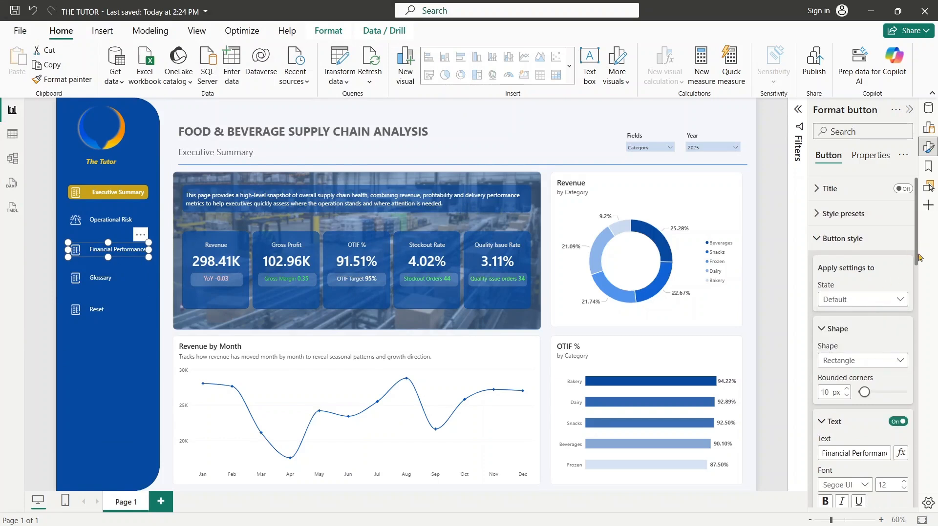
left_click_drag(919, 257, 936, 463)
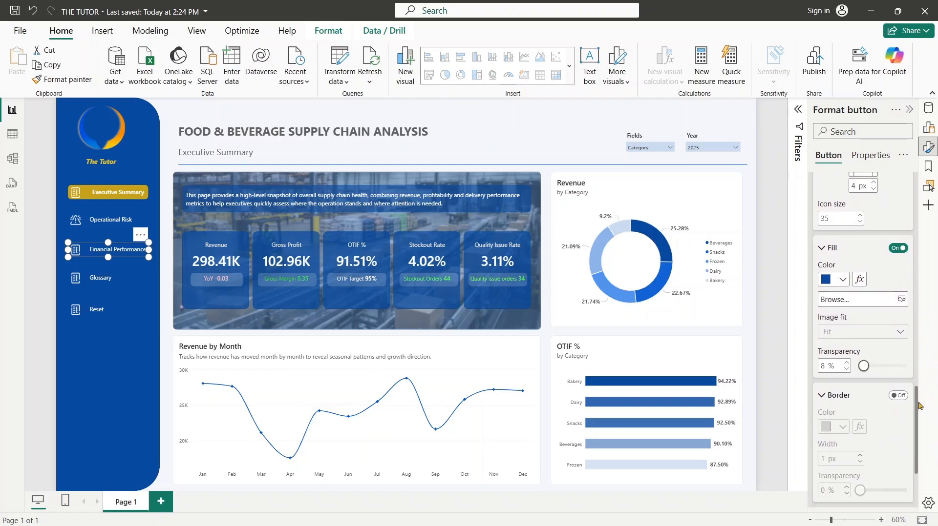
left_click_drag(916, 399, 903, 315)
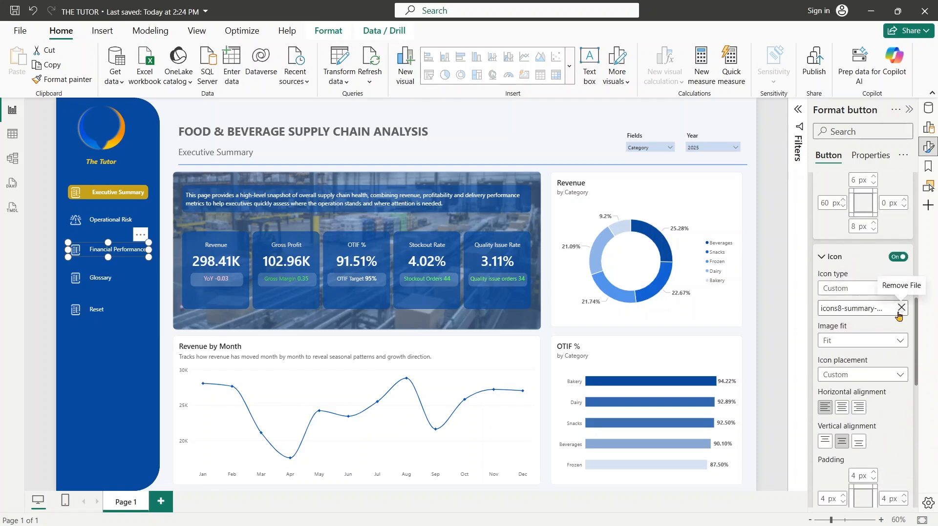
left_click(901, 307)
left_click(901, 308)
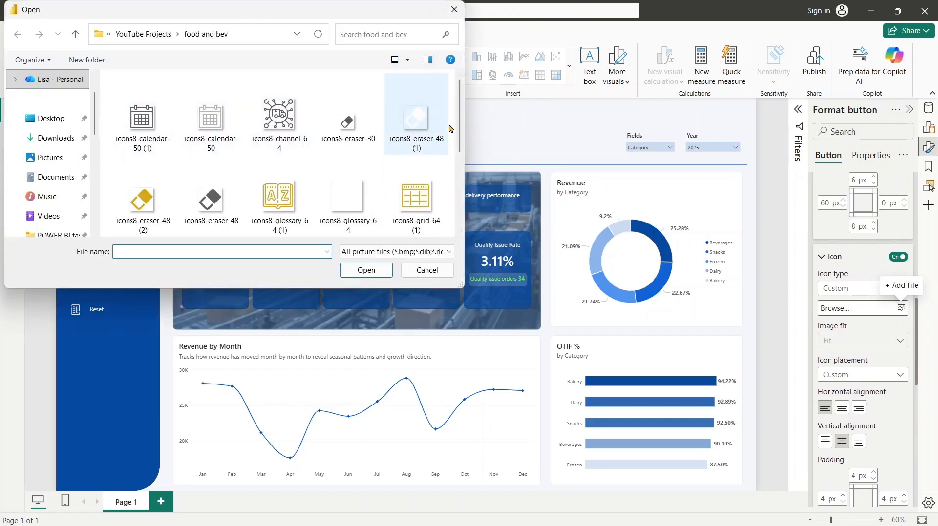
left_click_drag(459, 141, 460, 205)
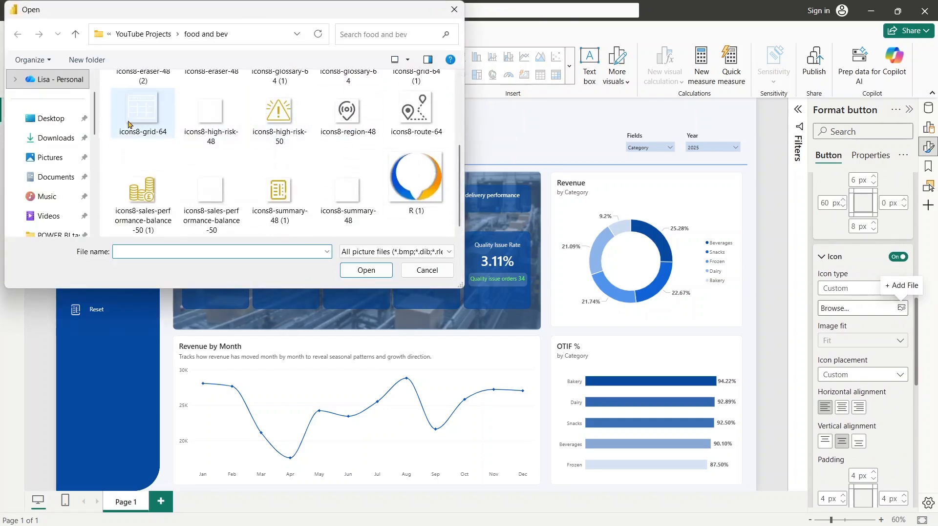
left_click(206, 194)
left_click(367, 271)
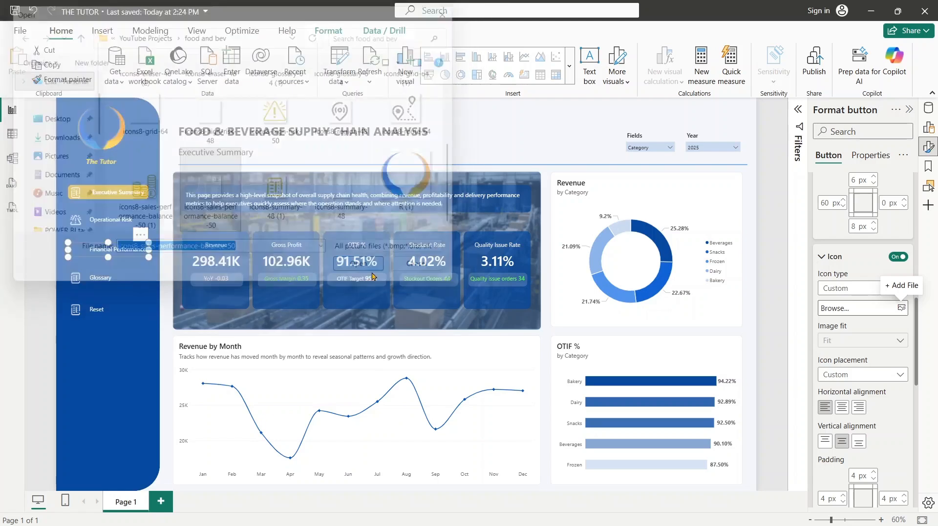
- Replace the Glossary button's icon in the Default state with the white image icons8-glossary-64
left_click(108, 278)
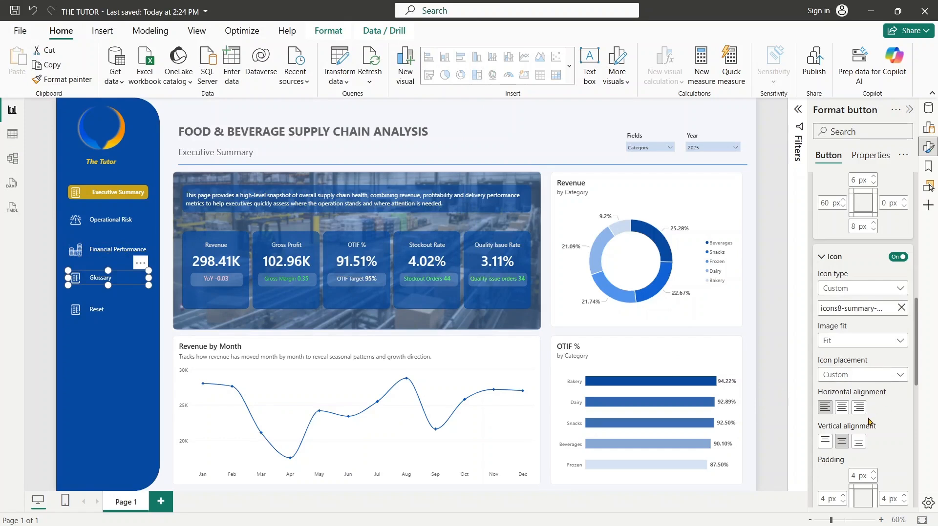
mouse_move(916, 337)
left_mouse_down()
mouse_move(917, 324)
mouse_move(919, 339)
left_mouse_up()
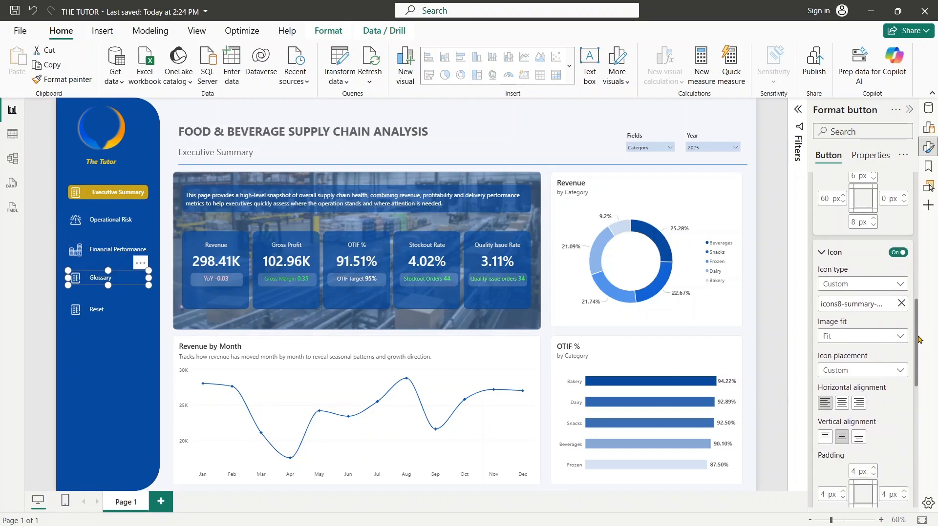
left_click(901, 306)
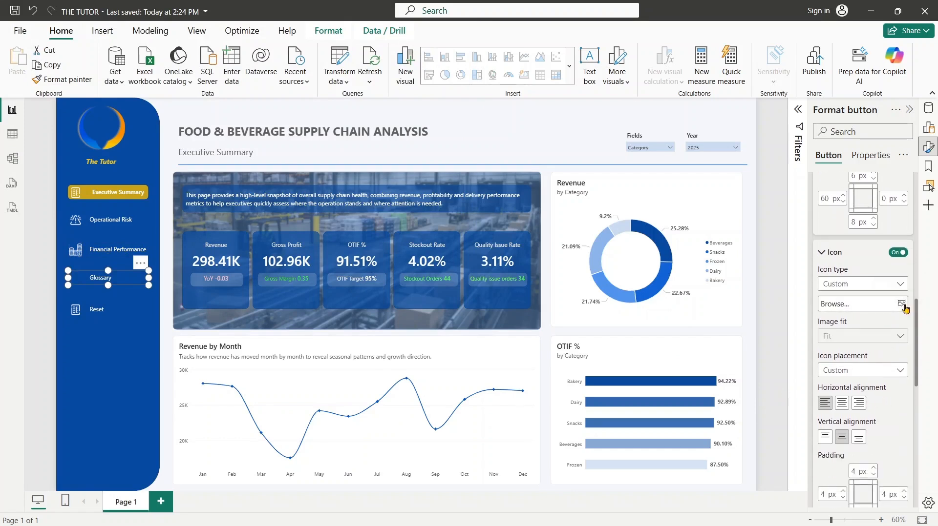
left_click(901, 304)
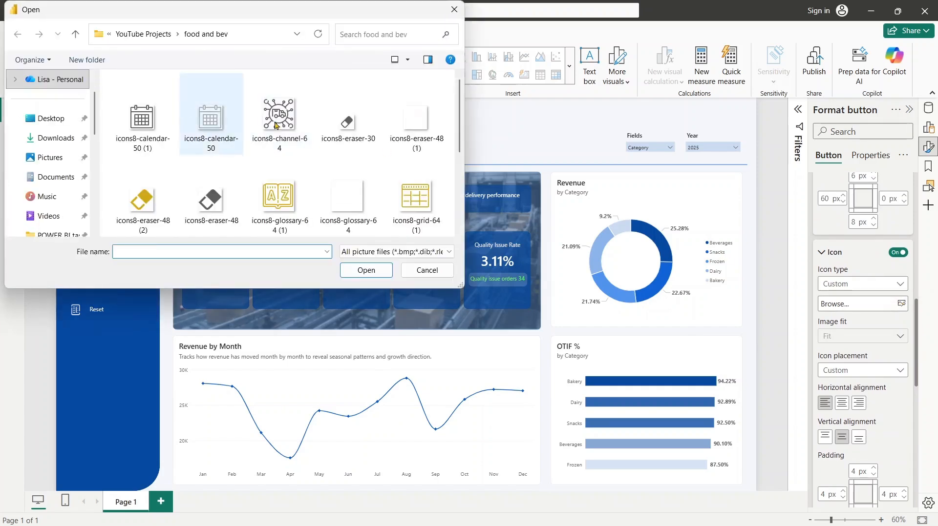
left_click_drag(459, 146, 465, 214)
scroll(345, 156, "up", 2)
left_click(348, 112)
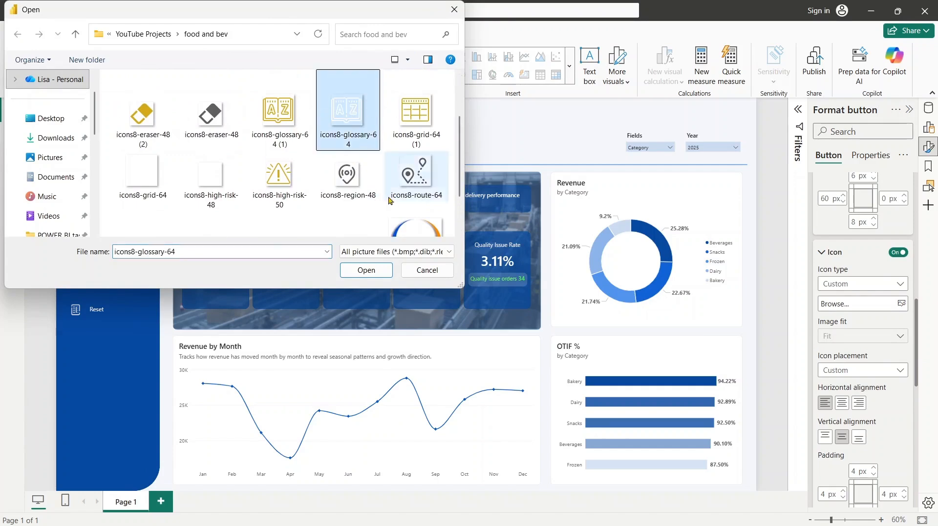
left_click(367, 270)
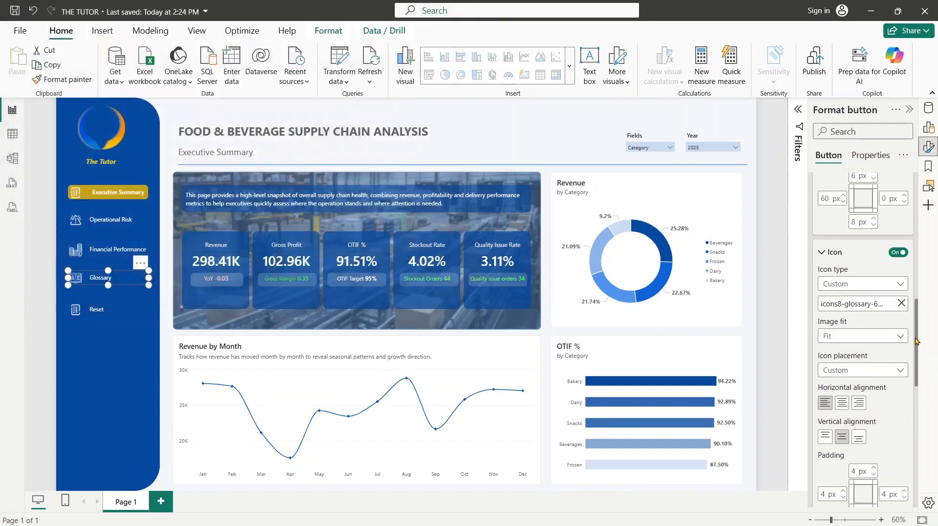
- Replace the Glossary button's icon in the On hover state with the gold image icons8-glossary-64 (1)
scroll(878, 292, "up", 10)
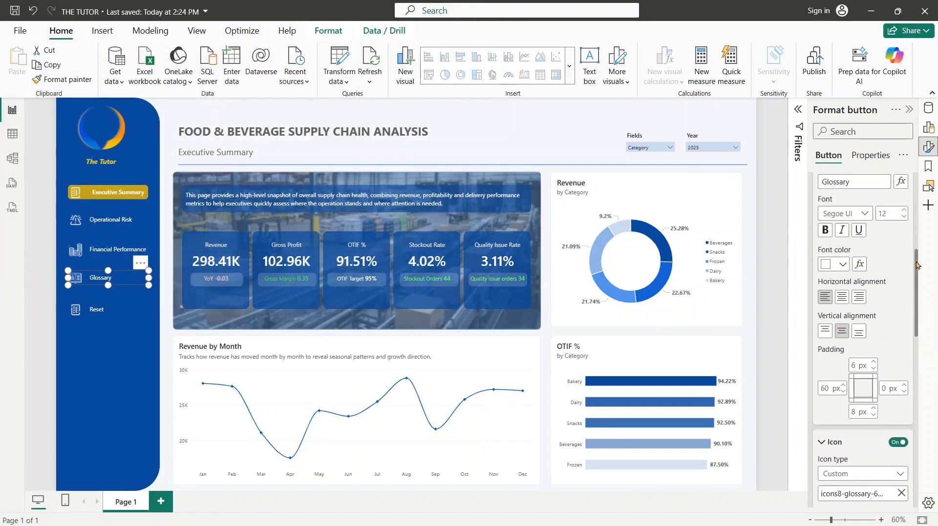
left_click(878, 292)
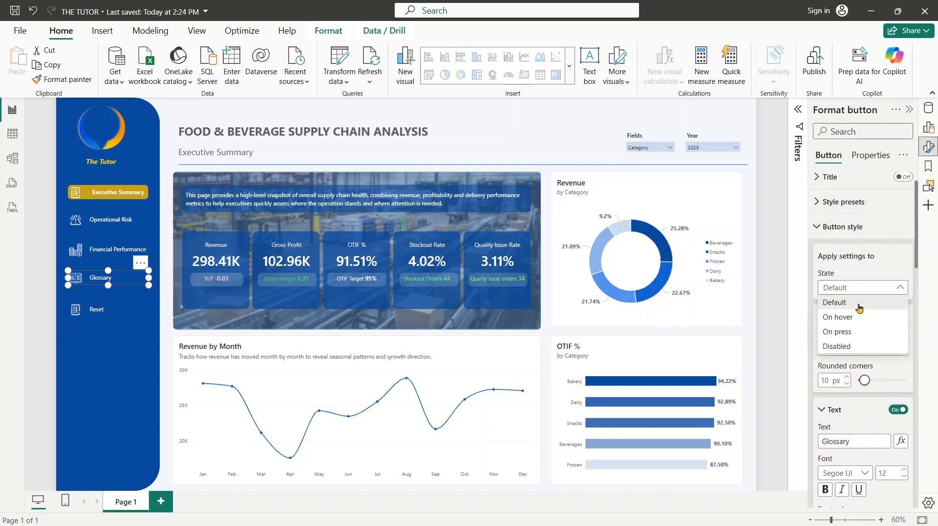
left_click_drag(917, 253, 924, 378)
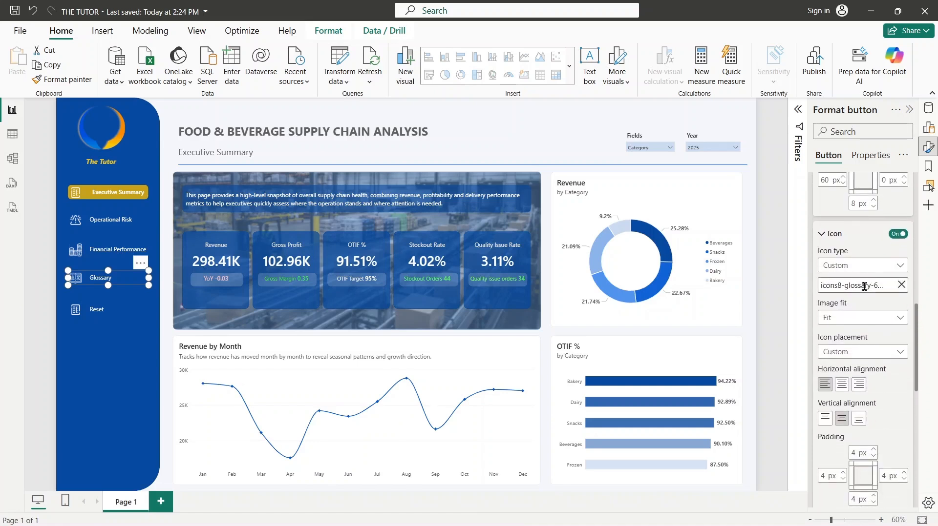
left_click(901, 285)
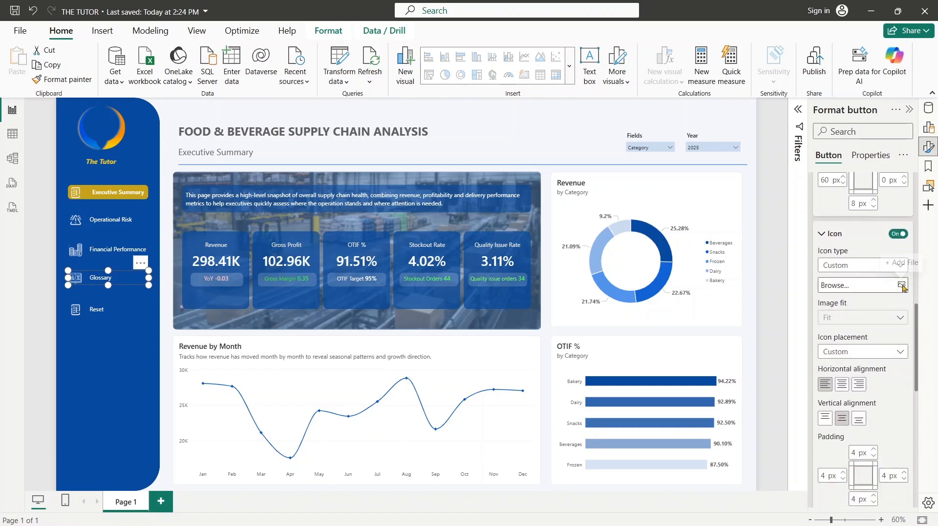
left_click(901, 286)
left_click(279, 212)
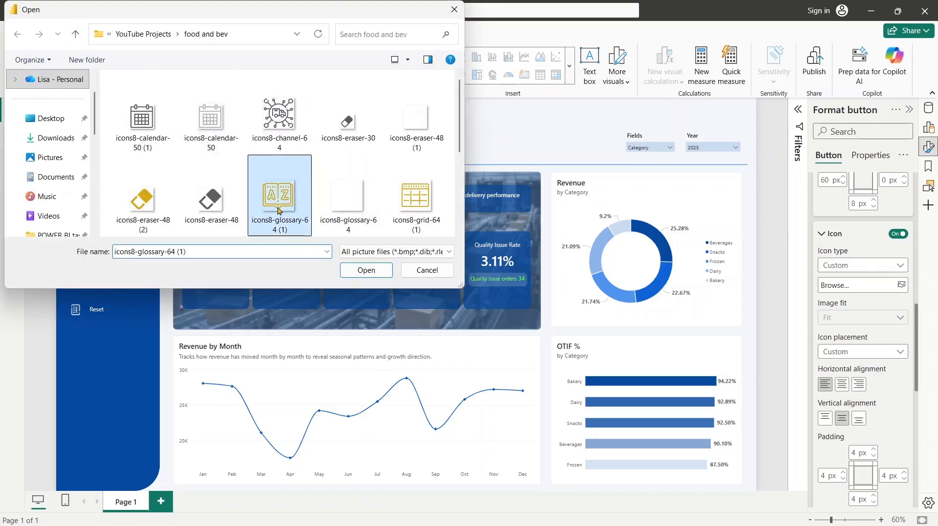
left_click(370, 271)
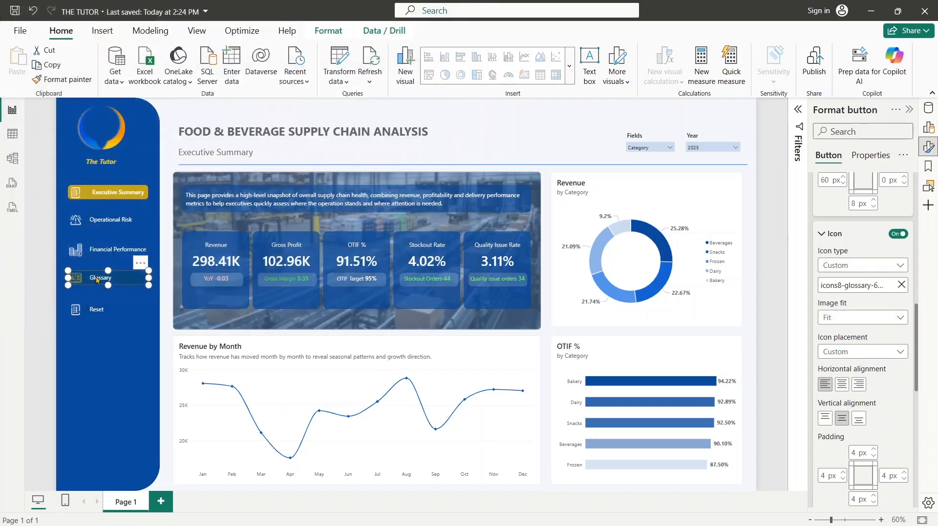
- Change the Reset button's On hover icon type to Reset and set its line color to the recent yellow
left_click(102, 314)
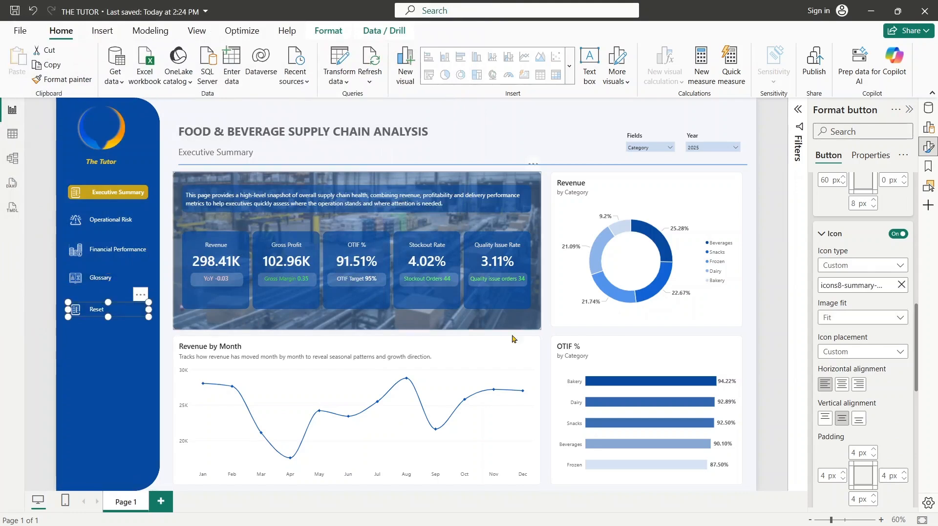
left_click(888, 274)
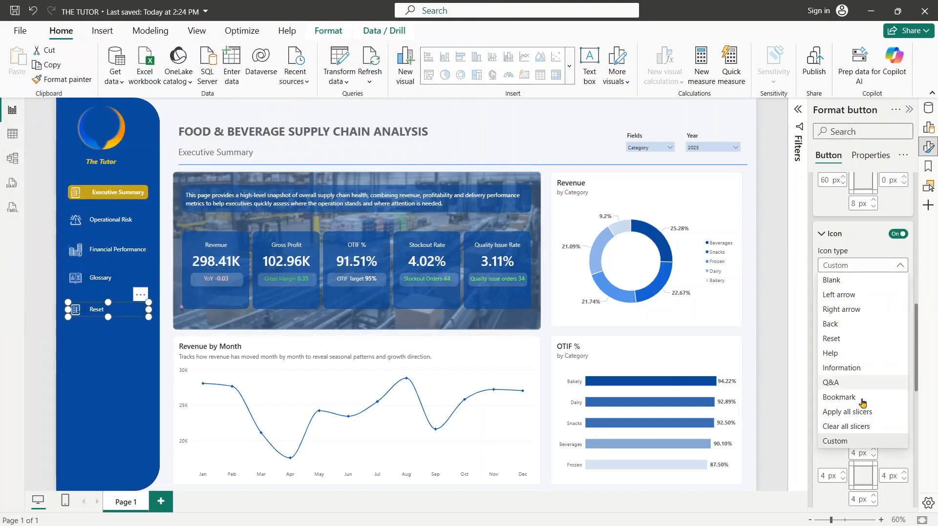
left_click(831, 339)
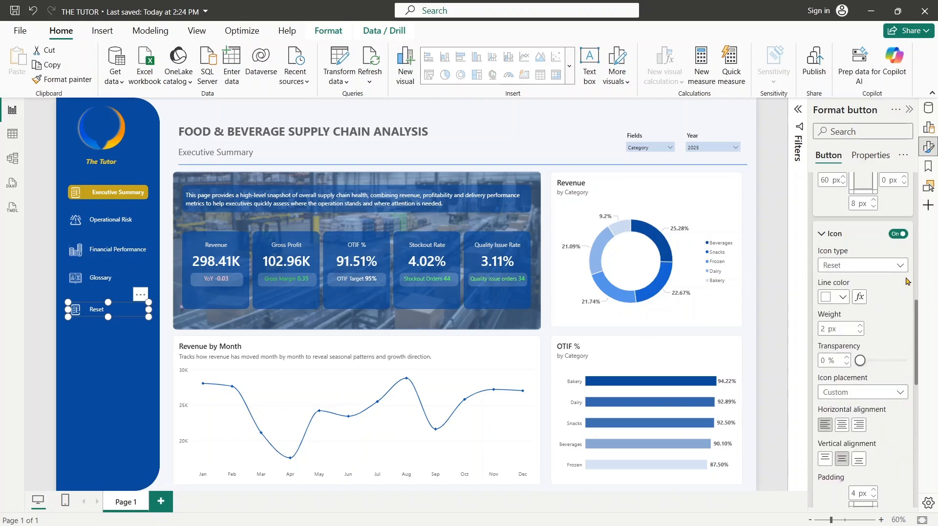
left_click(841, 298)
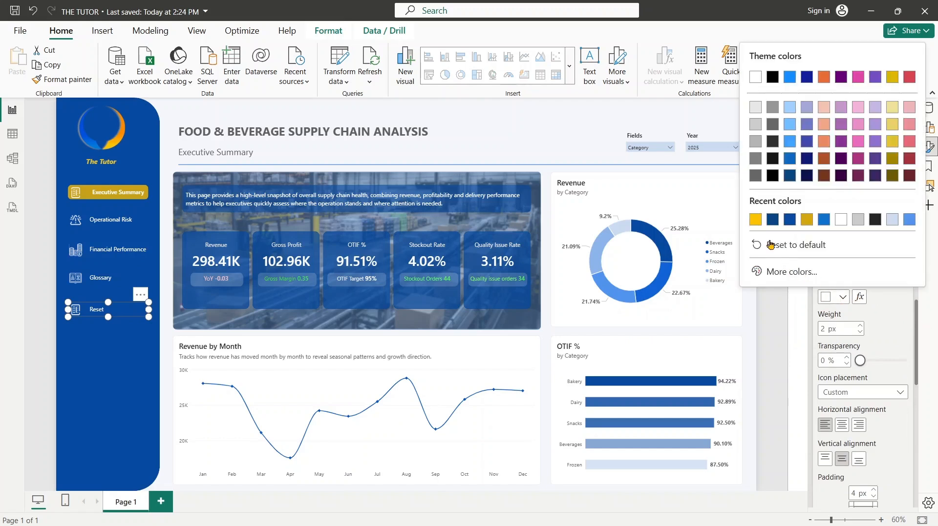
left_click(754, 220)
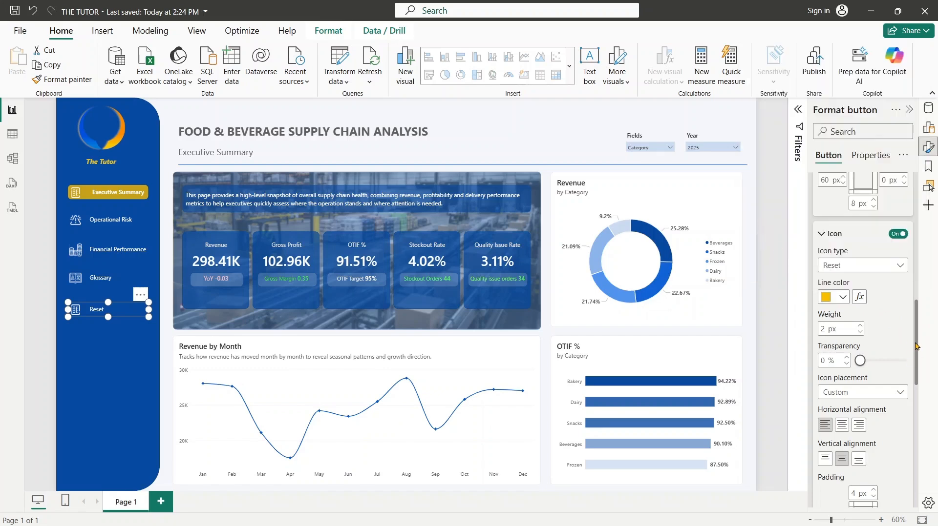
left_click_drag(916, 342, 917, 266)
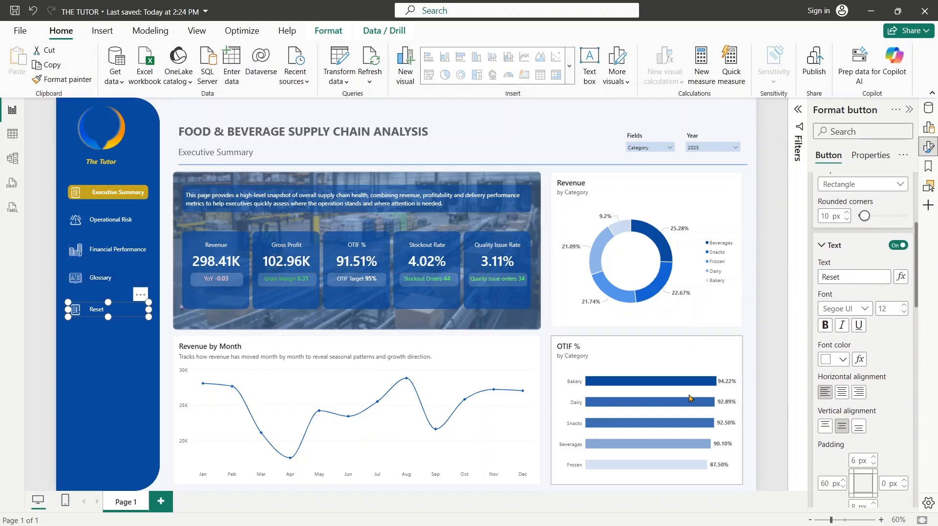
- Set the Glossary button's On hover font color to the recent yellow
left_click(122, 282)
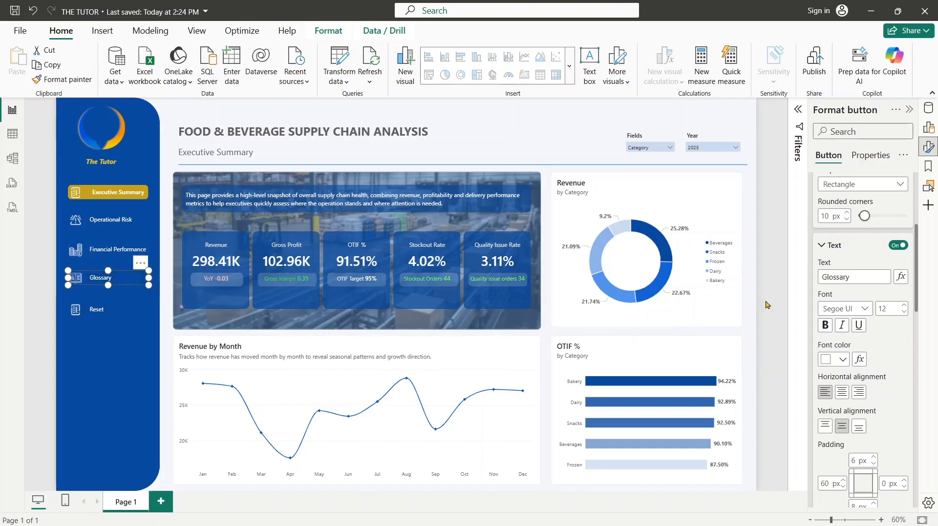
scroll(917, 300, "up", 4)
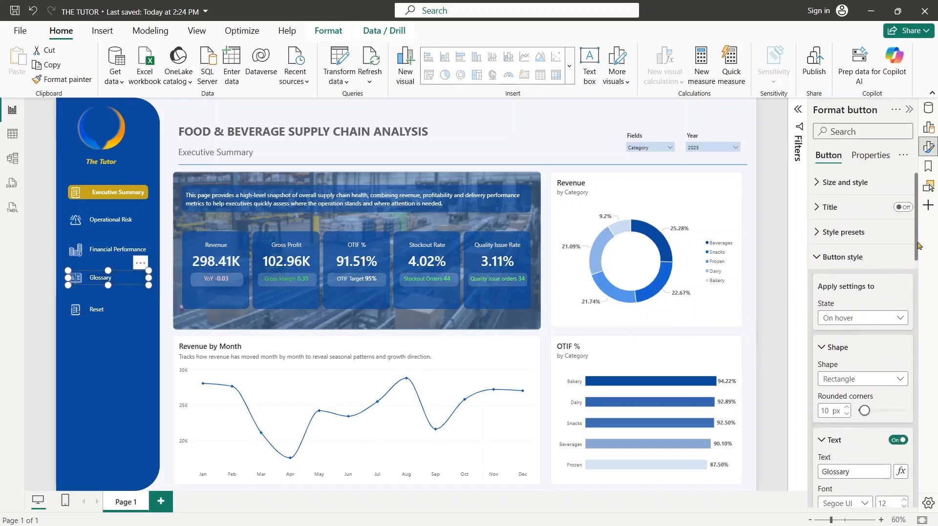
scroll(920, 306, "down", 5)
left_click(833, 305)
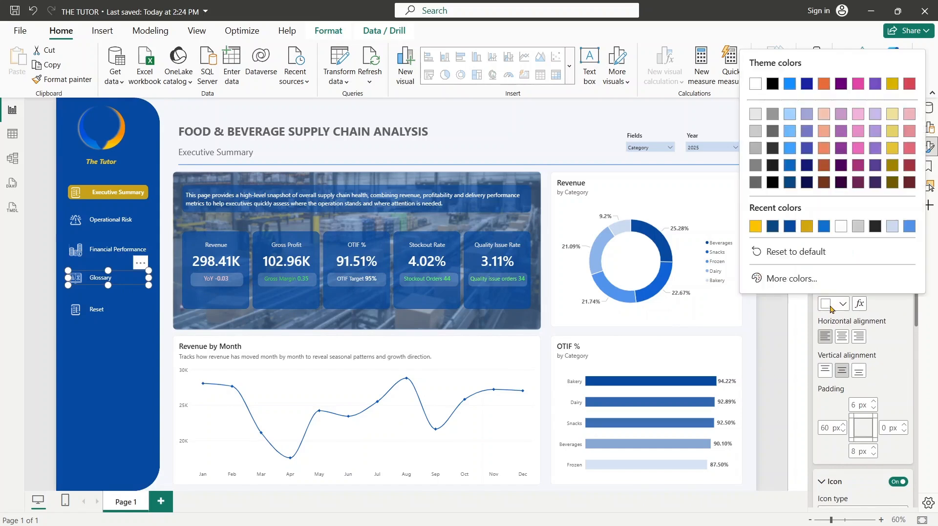
left_click(757, 227)
- Set the Reset button's On hover font color to the recent yellow
left_click(97, 310)
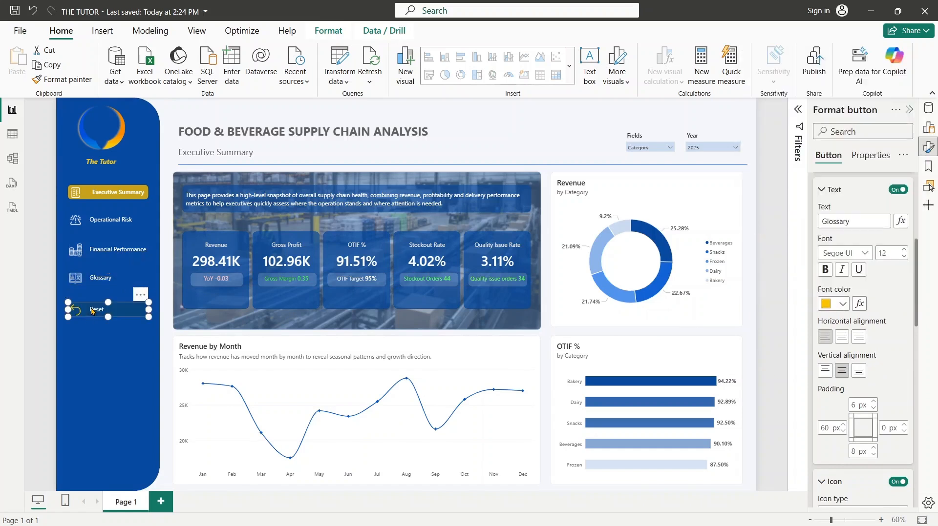
left_click_drag(917, 272, 923, 306)
scroll(911, 223, "up", 2)
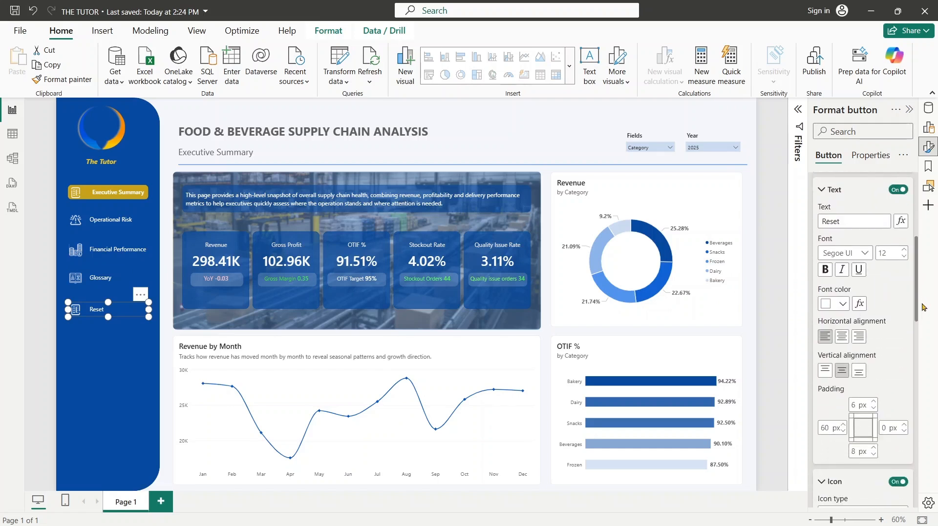
left_click(841, 301)
left_click(838, 302)
left_click(837, 303)
left_click(771, 228)
left_click_drag(913, 282, 936, 343)
scroll(844, 337, "down", 1)
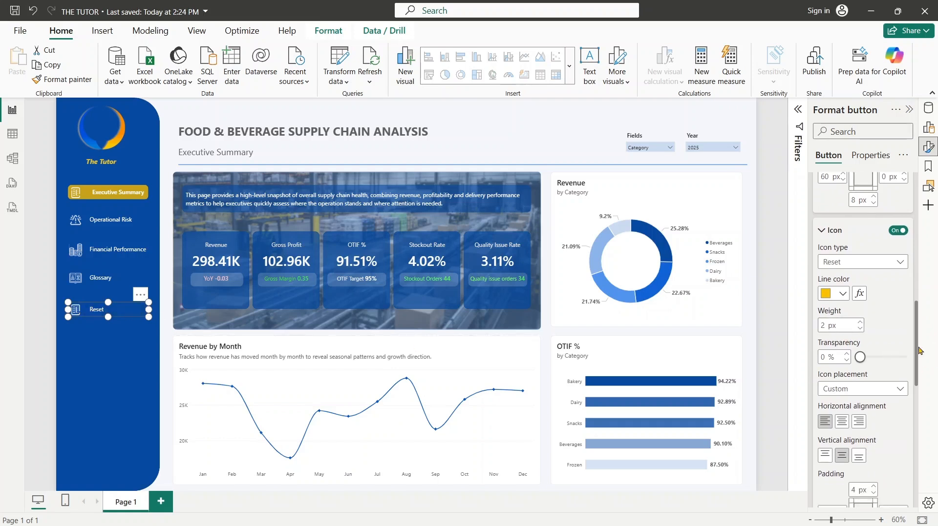
- Change the Reset button's Default state icon type to Reset after trying Clear all slicers
scroll(889, 313, "up", 10)
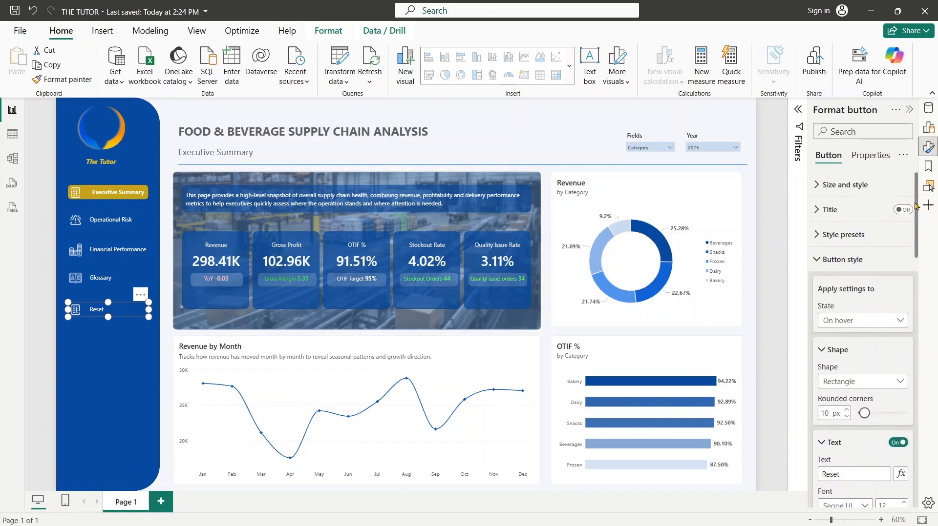
left_click(849, 323)
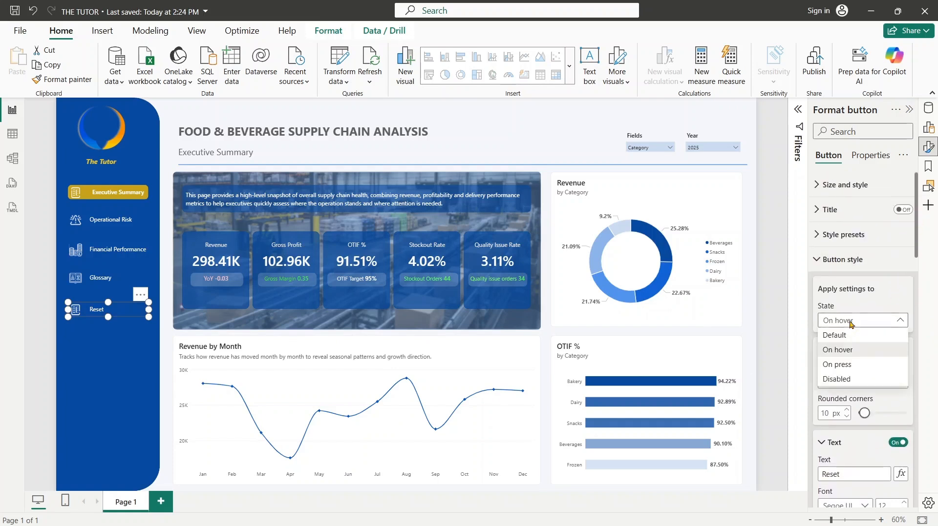
left_click(851, 335)
scroll(908, 249, "down", 10)
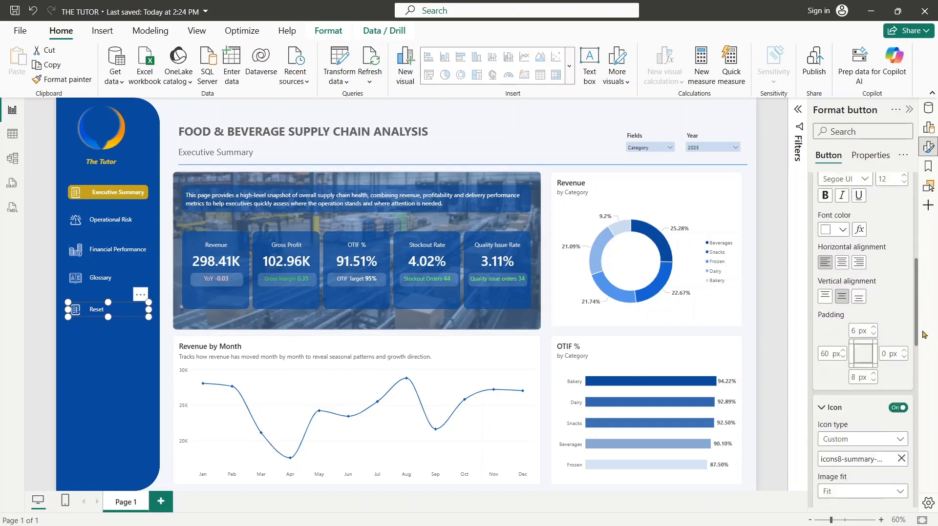
left_click(901, 267)
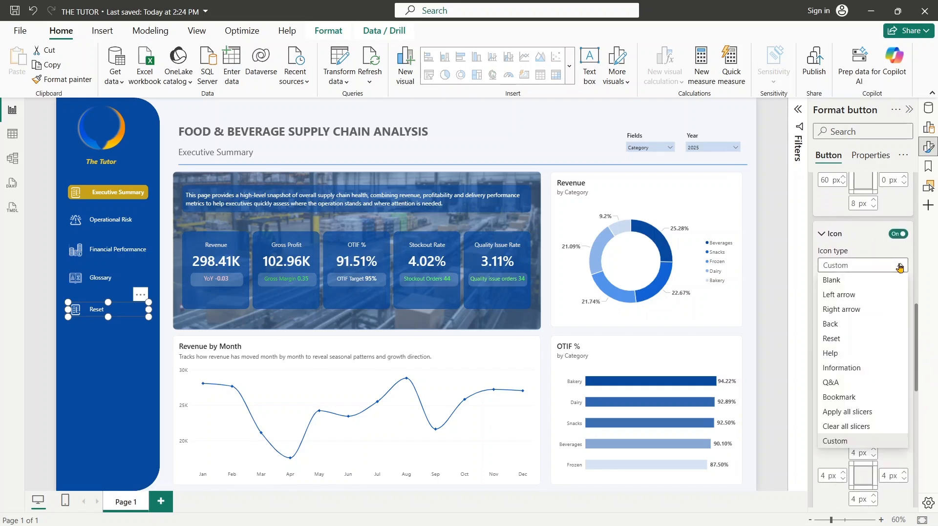
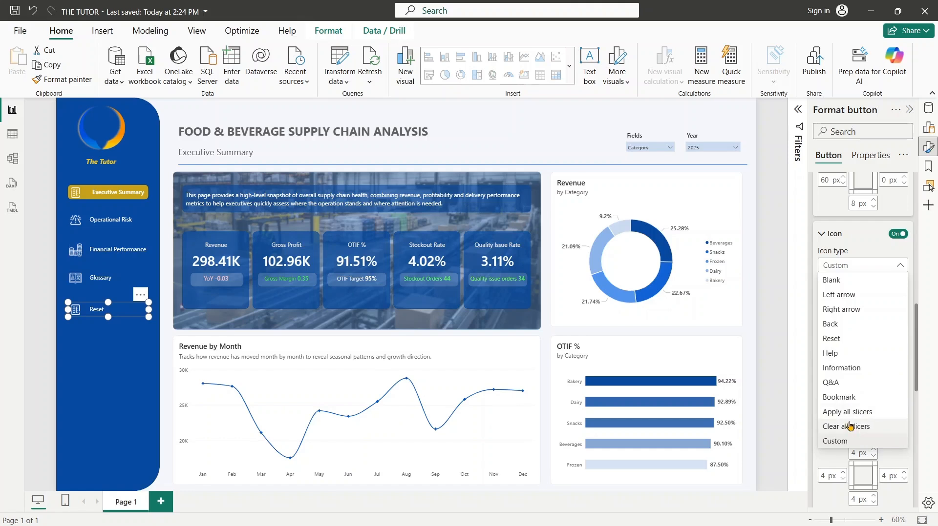
left_click(851, 427)
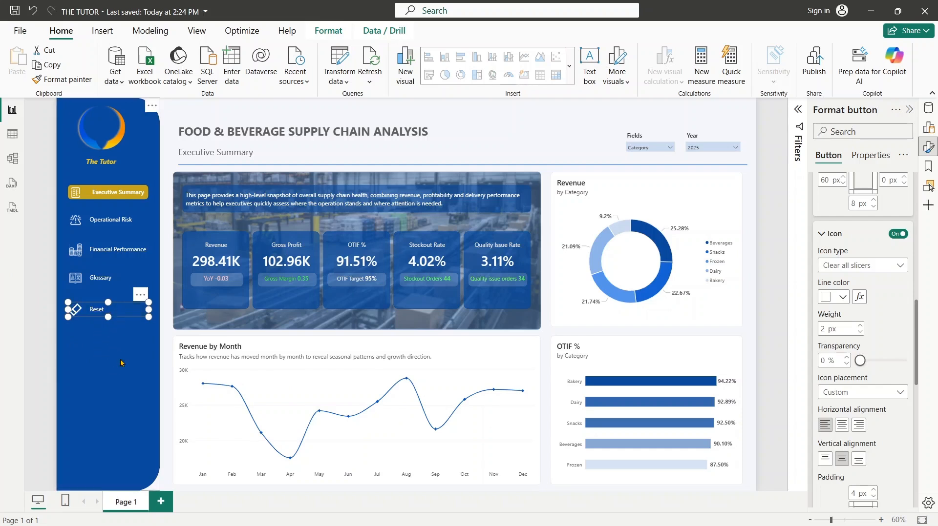
left_click(882, 267)
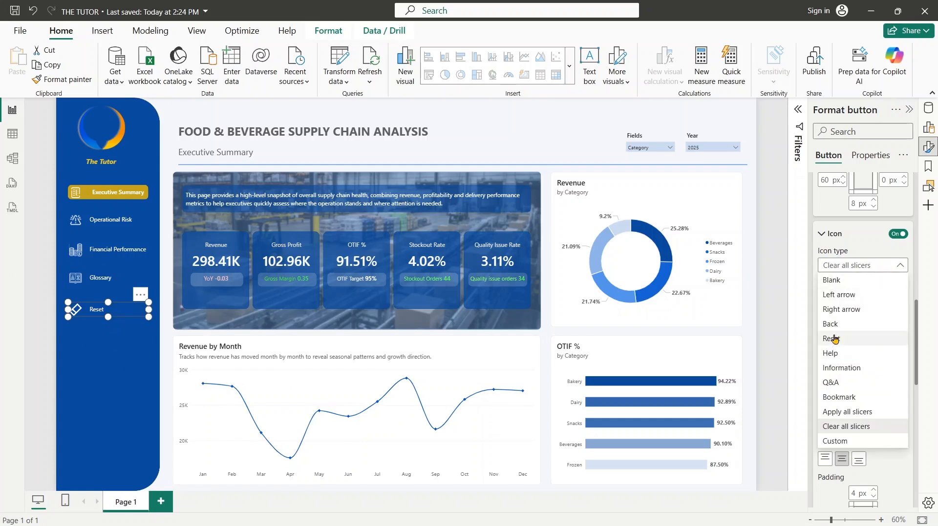
left_click(833, 339)
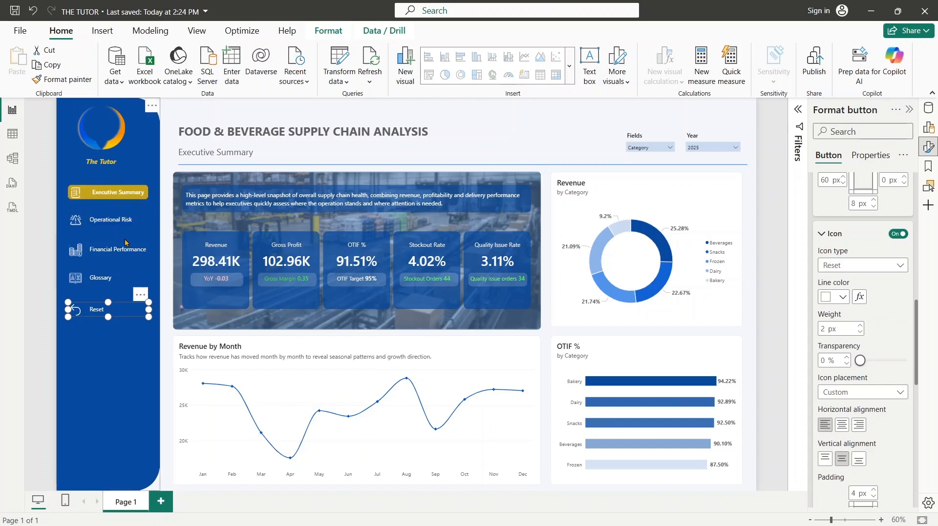
left_click(113, 193, "ctrl")
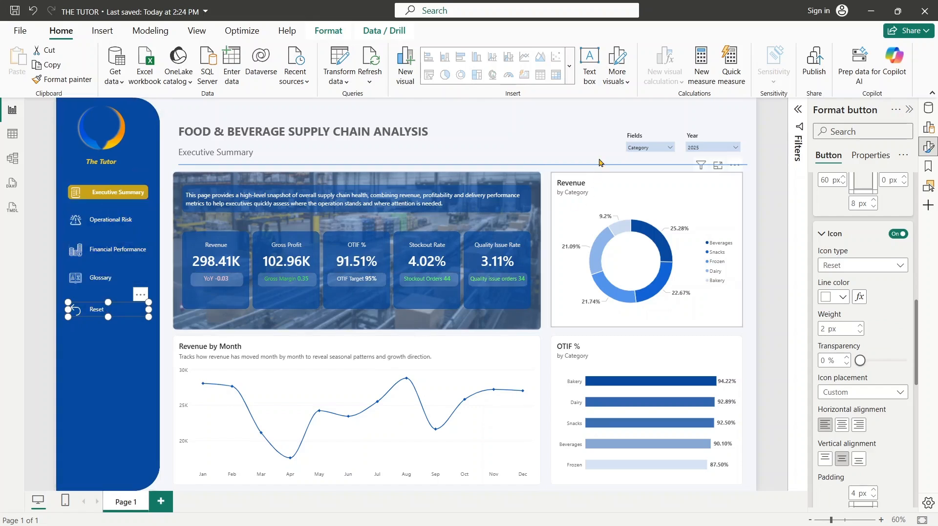
left_click(534, 122)
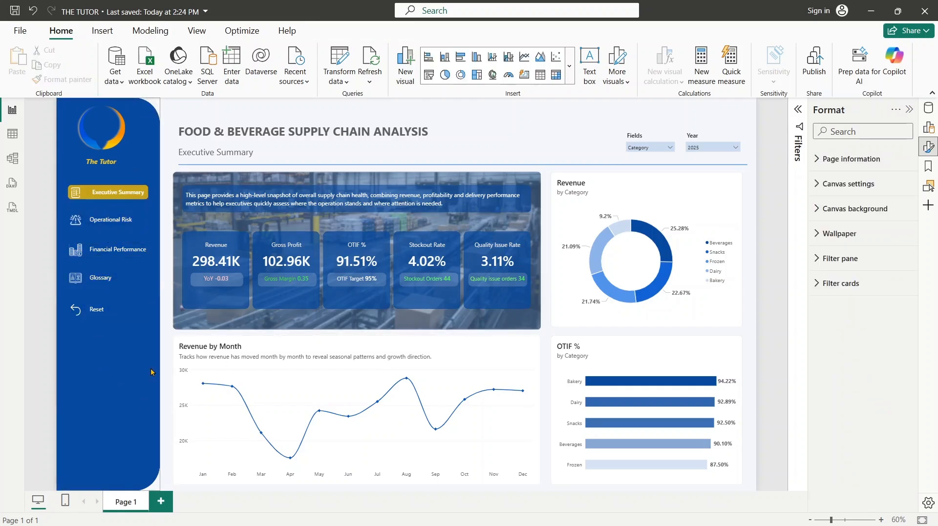
- Move the Financial Performance, Glossary and Reset buttons up the sidebar to tighten the gaps between them
left_click_drag(106, 220, 107, 224)
left_click_drag(105, 255, 102, 270)
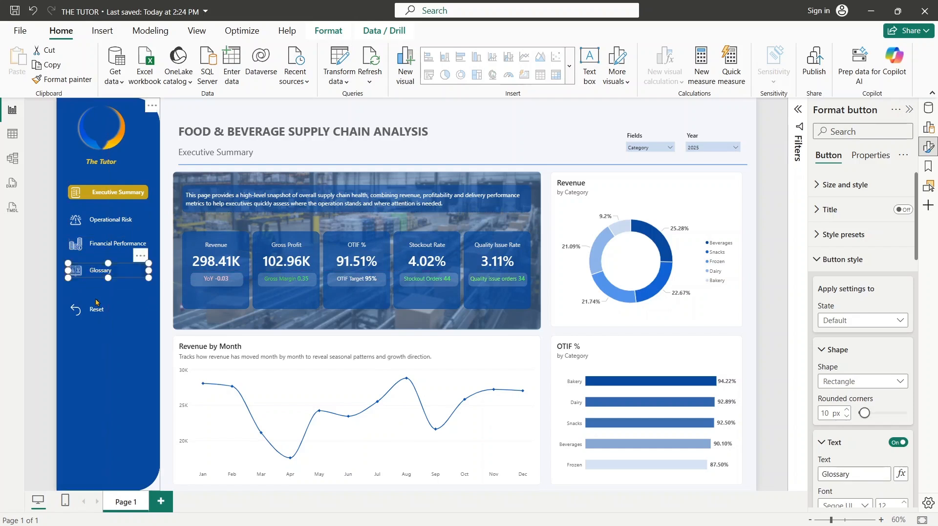
left_click_drag(93, 313, 92, 300)
left_click(116, 194, "ctrl")
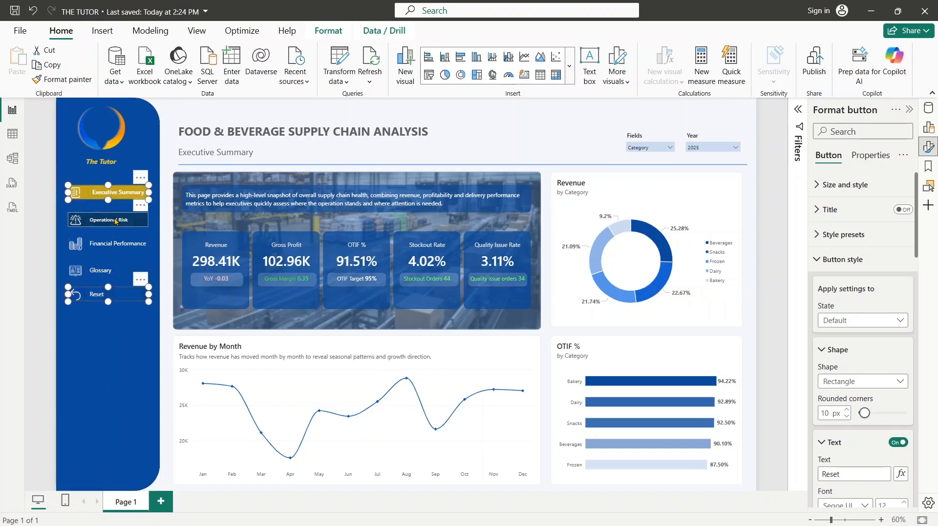
left_click(117, 222, "ctrl")
left_click(117, 240, "ctrl")
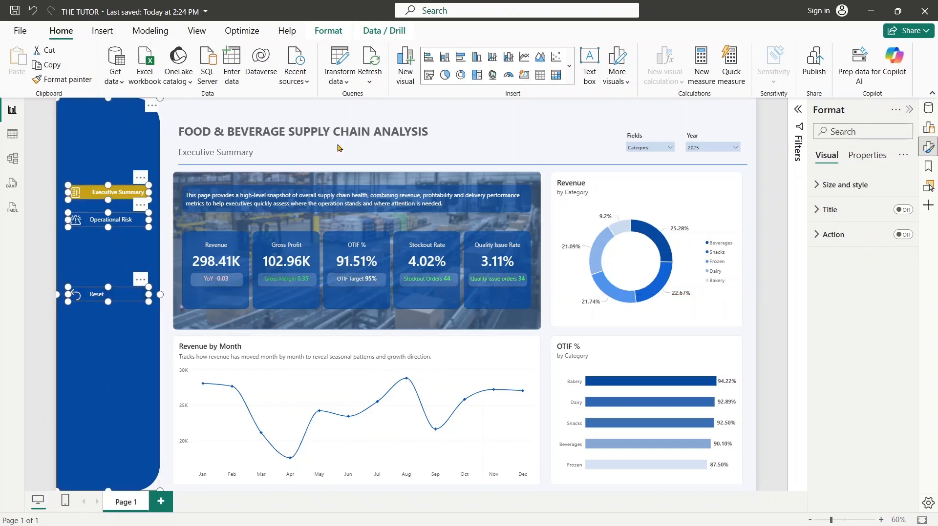
left_click(471, 126)
- Distribute the five sidebar buttons vertically, from Executive Summary down to Reset
left_click(108, 193)
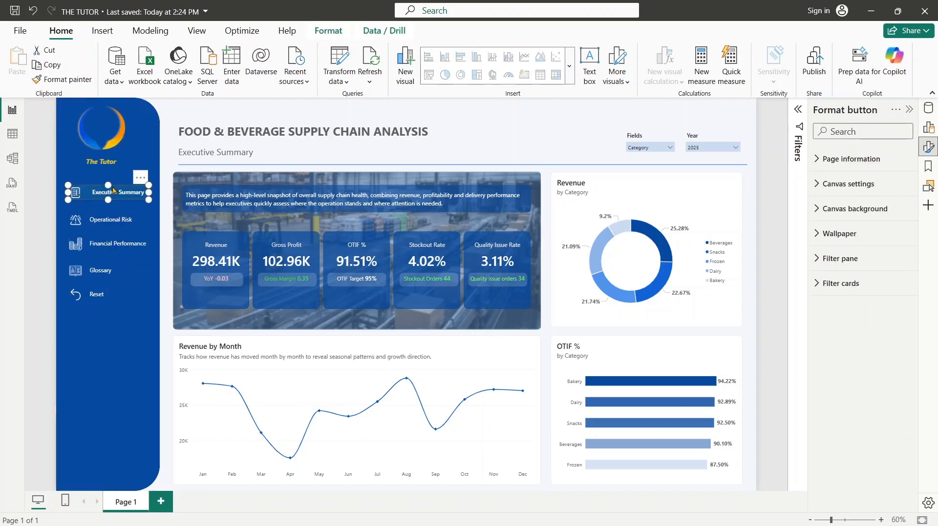
left_click(109, 219, "ctrl")
left_click(110, 244, "ctrl")
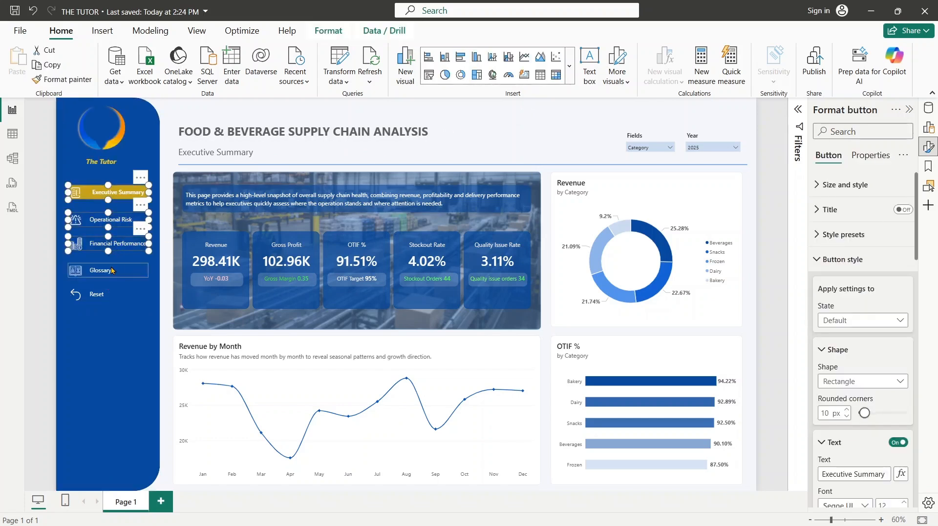
left_click(105, 270, "ctrl")
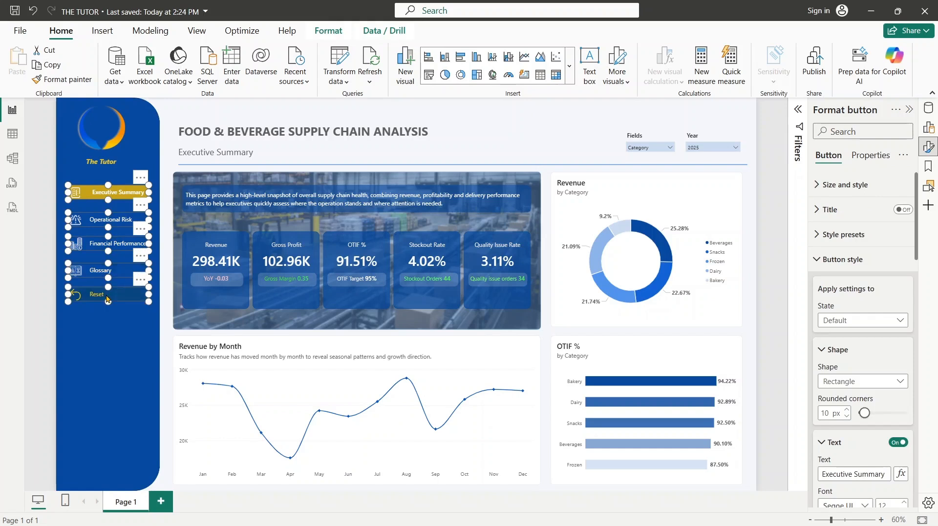
left_click(97, 294, "ctrl")
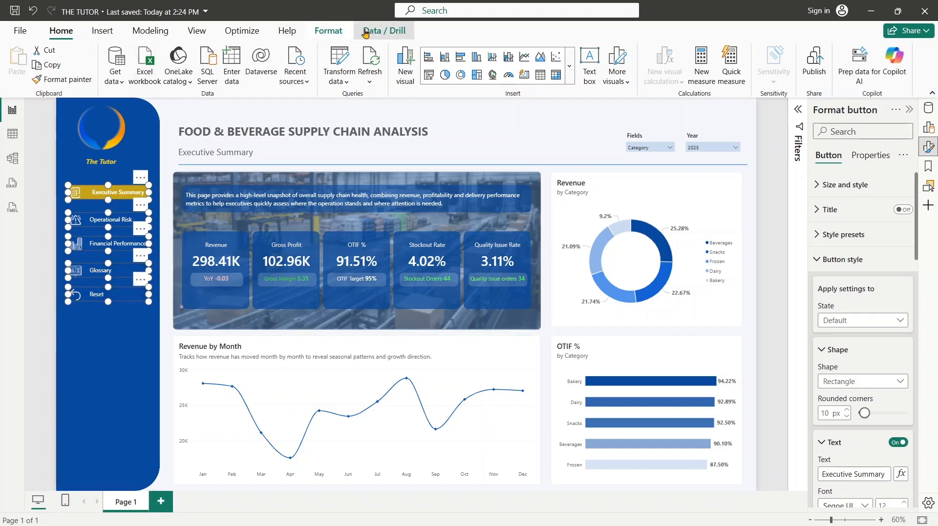
left_click(328, 30)
left_click(272, 76)
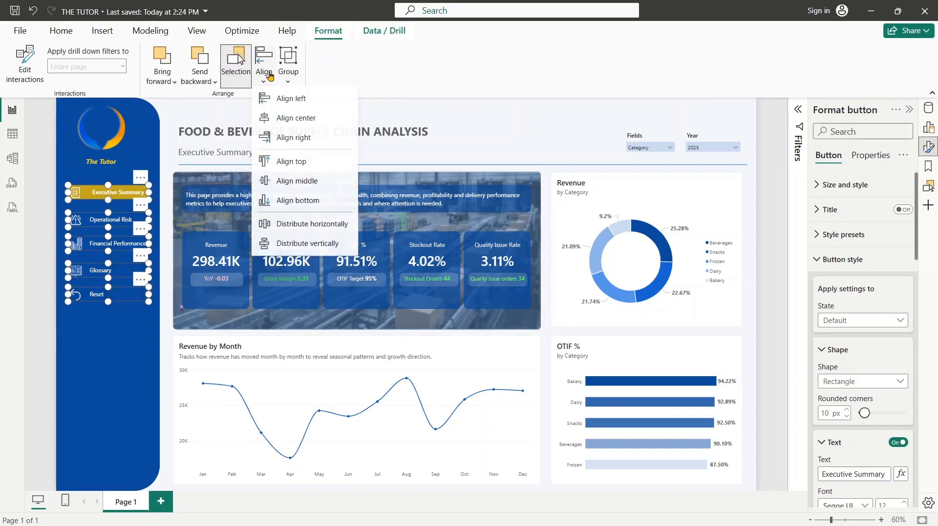
left_click(308, 247)
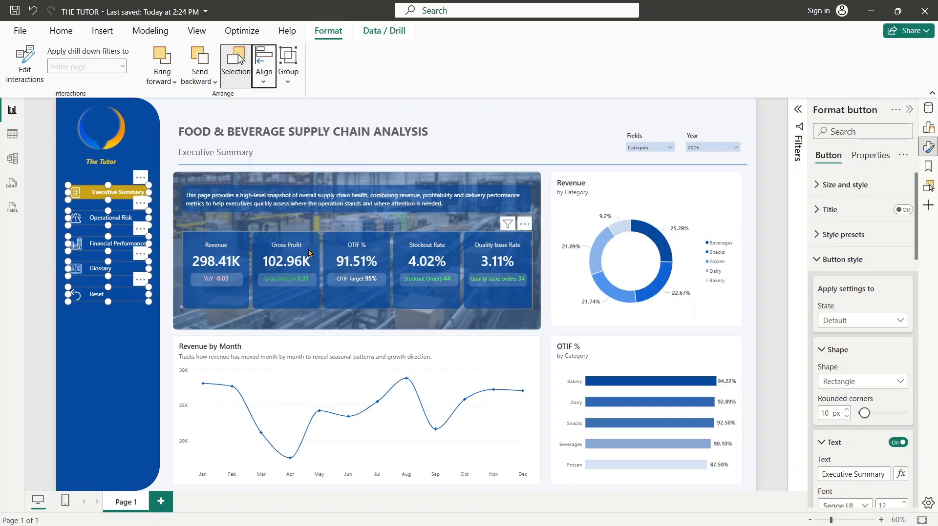
- Align the five selected sidebar buttons to their left edges and clear the selection
left_click(267, 83)
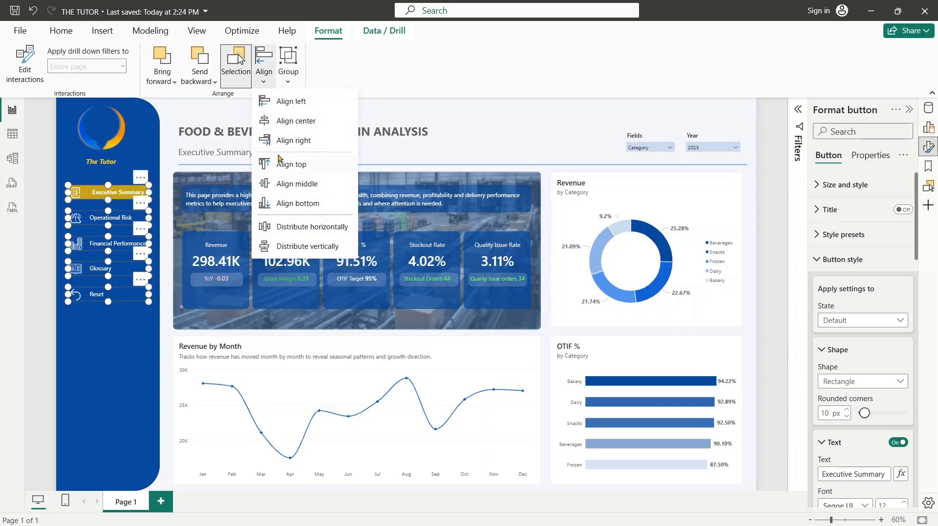
left_click(286, 104)
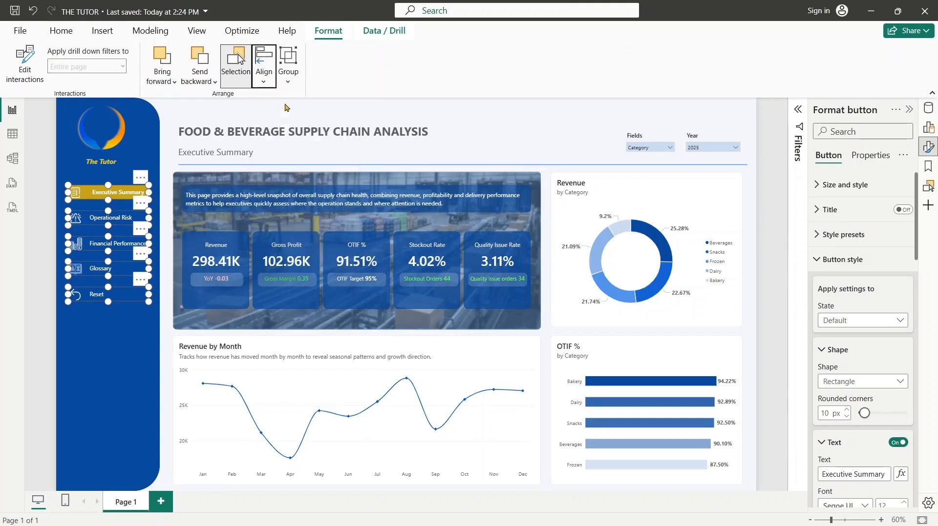
left_click(537, 129)
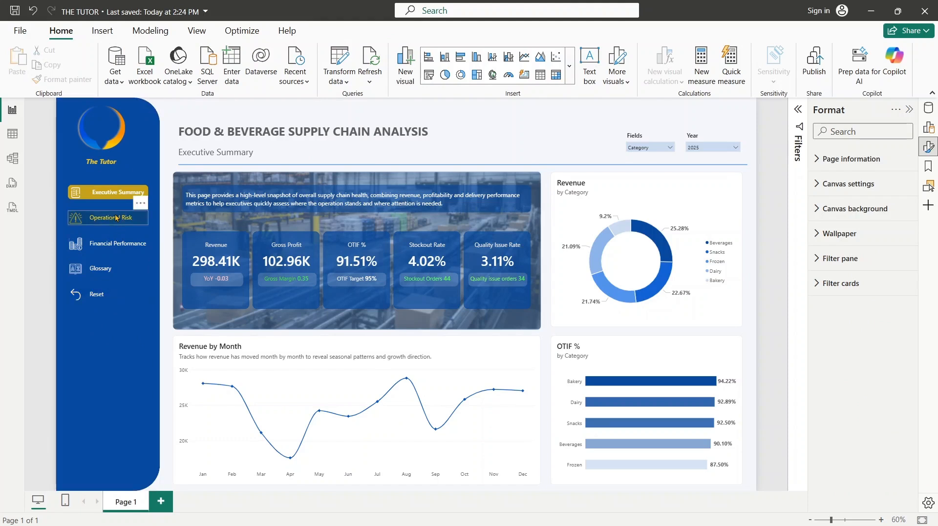
- Insert an image placeholder and shrink it to fit within the blue sidebar, well below the Reset button
left_click(102, 30)
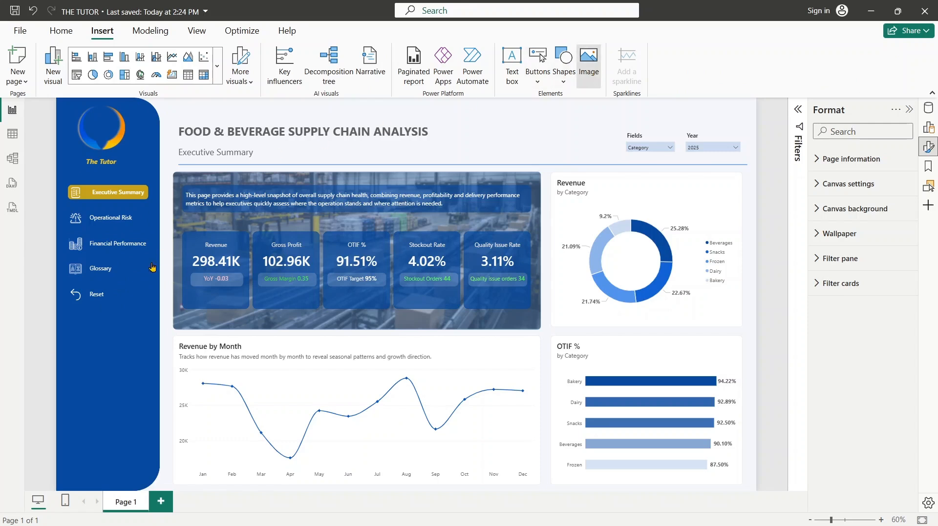
left_click(588, 63)
left_click_drag(578, 120, 147, 396)
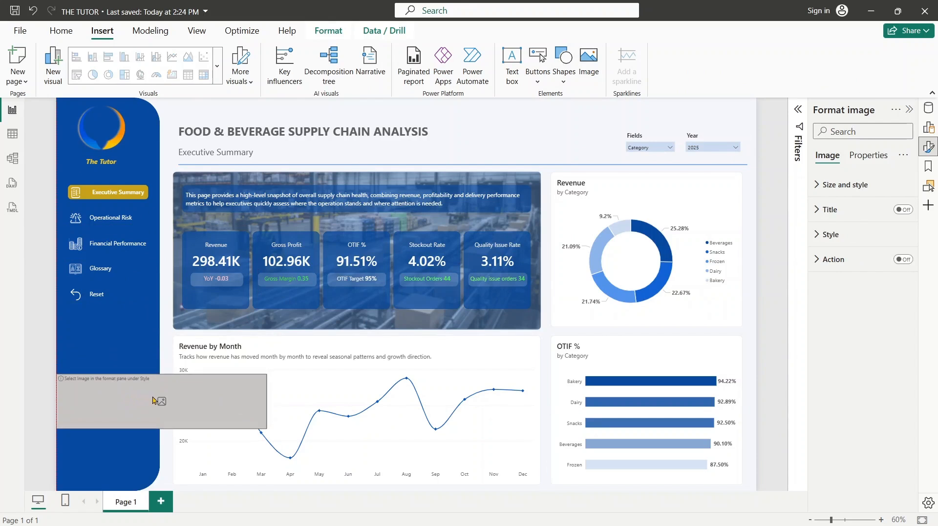
left_click_drag(266, 402, 108, 447)
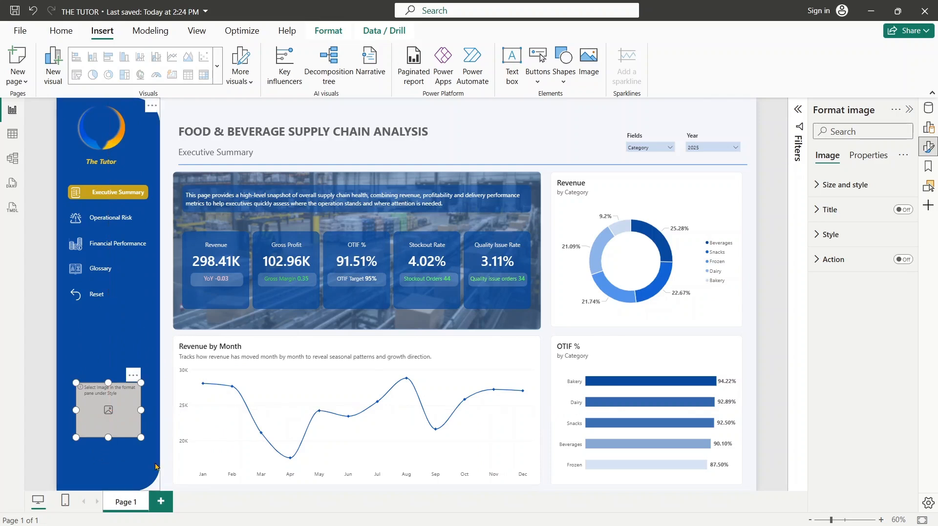
- Fill the sidebar image placeholder with the WhatsApp Image portrait from the Pictures folder
left_click(819, 240)
left_click(834, 328)
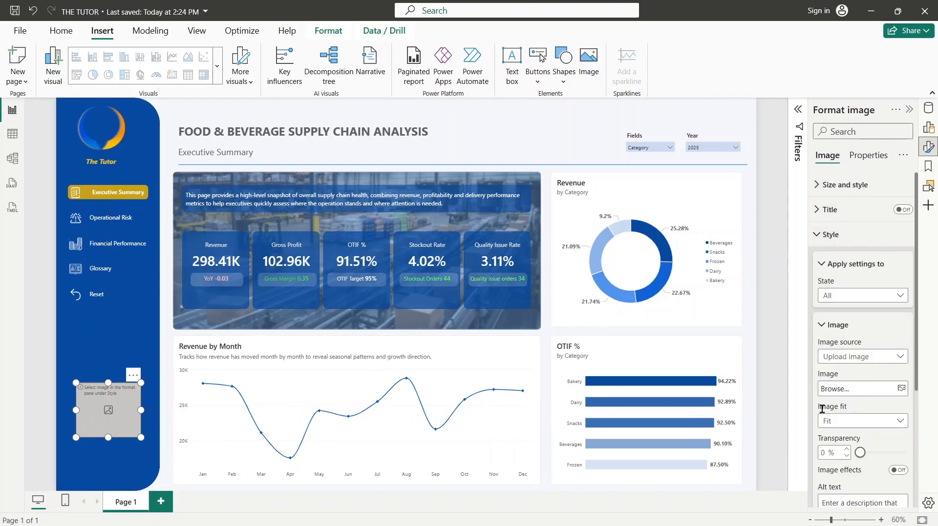
left_click(855, 389)
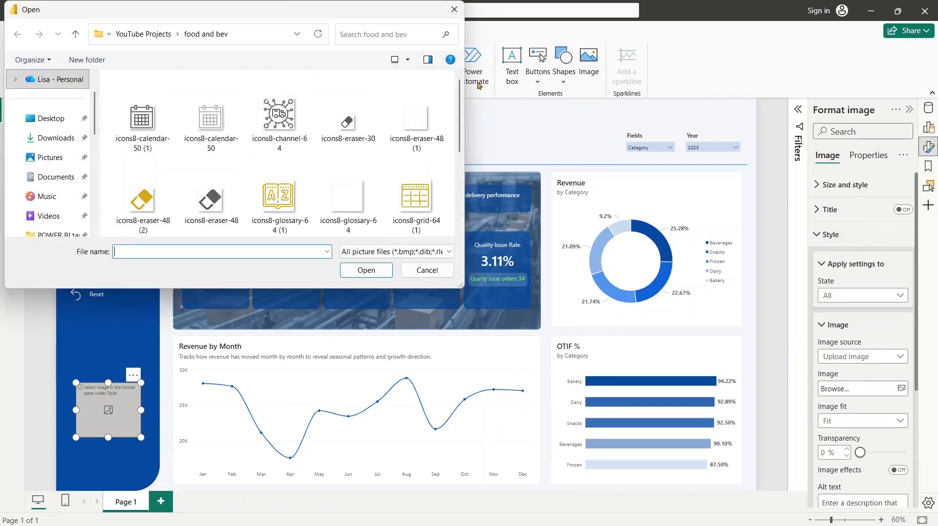
mouse_move(458, 116)
left_mouse_down()
mouse_move(457, 185)
mouse_move(454, 105)
left_mouse_up()
left_click(54, 157)
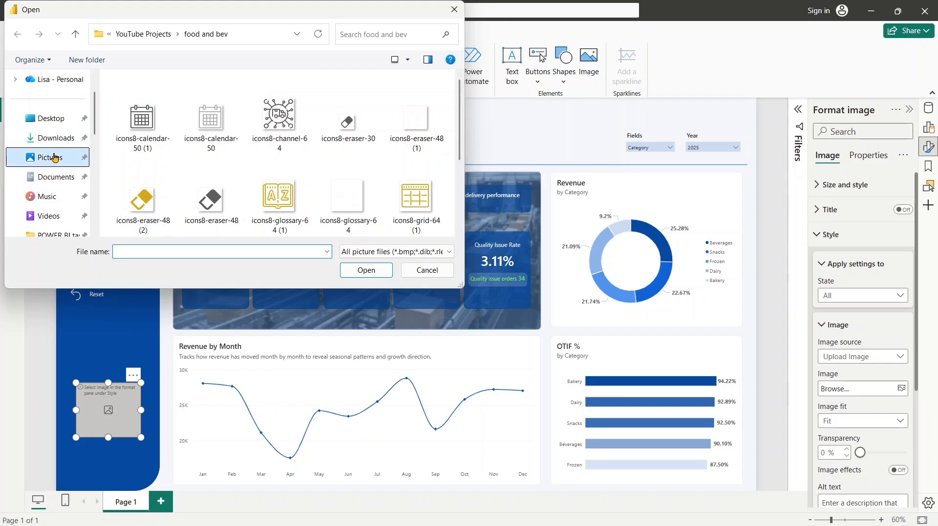
key("Escape")
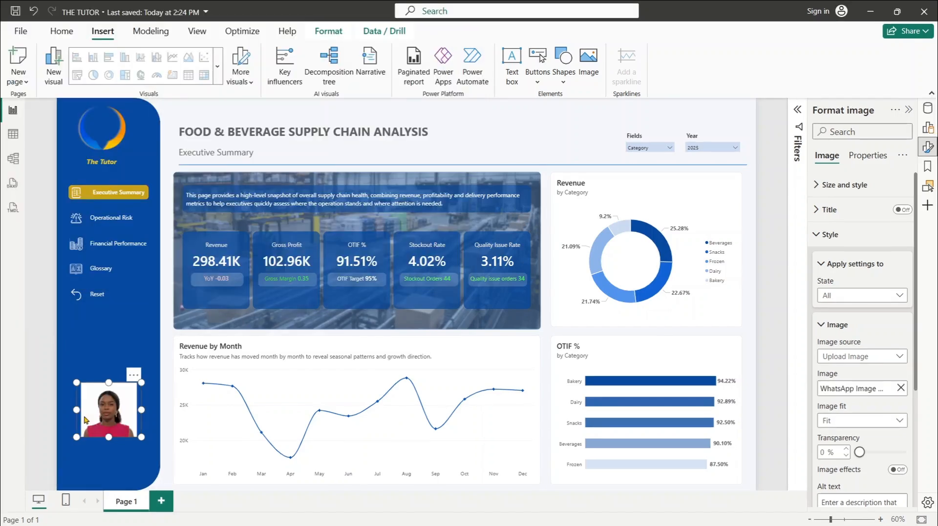
- Set the sidebar portrait's image fit to Fill and its transparency to 15%
scroll(903, 398, "down", 3)
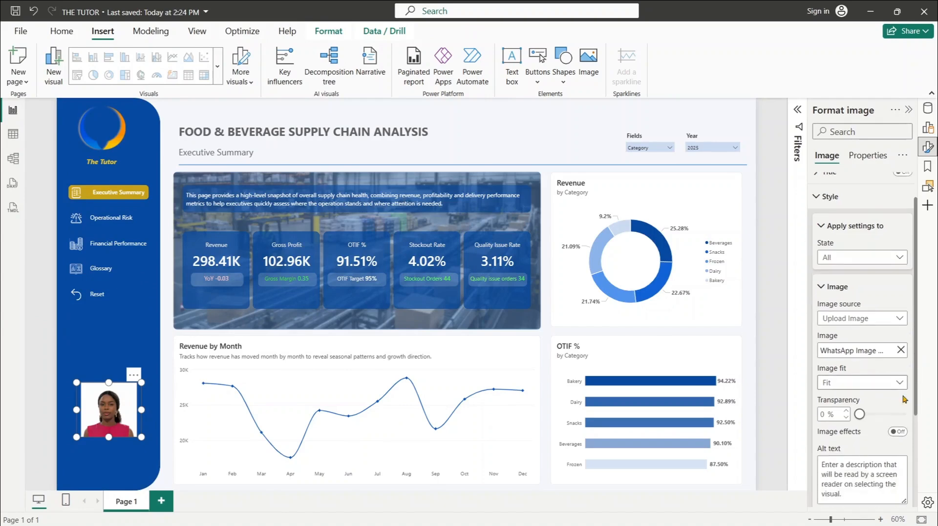
left_click(845, 292)
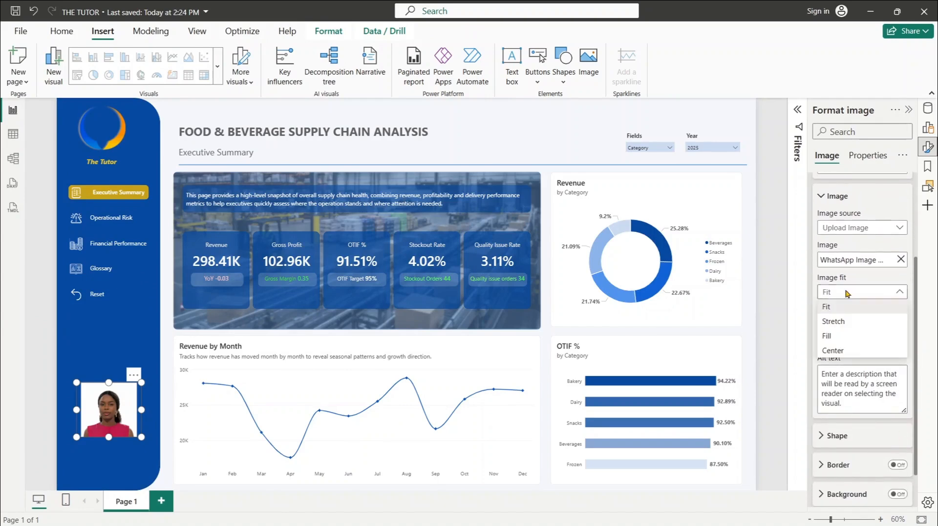
left_click(850, 337)
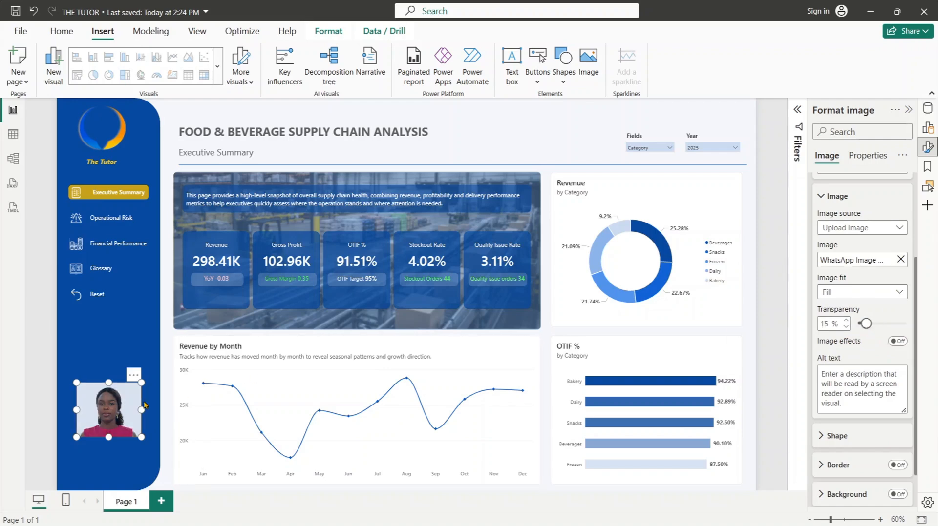
scroll(876, 318, "down", 2)
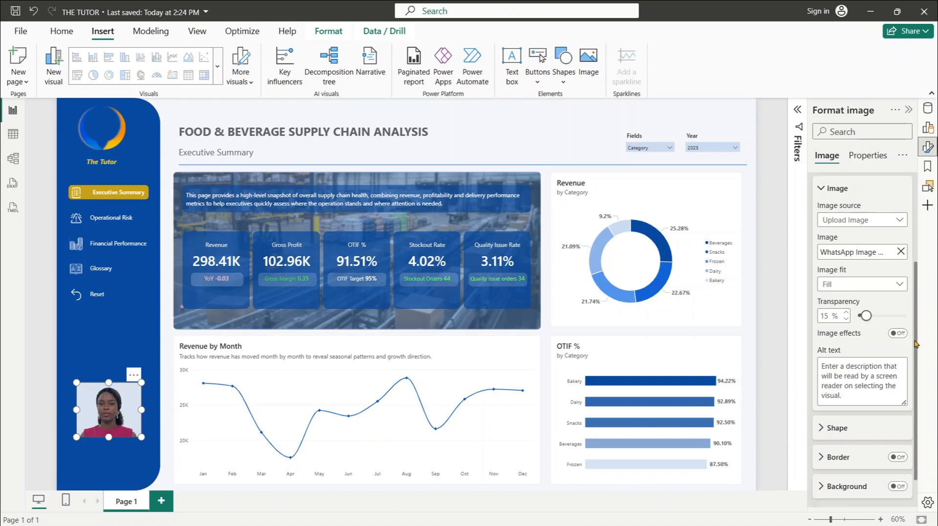
left_click(894, 293)
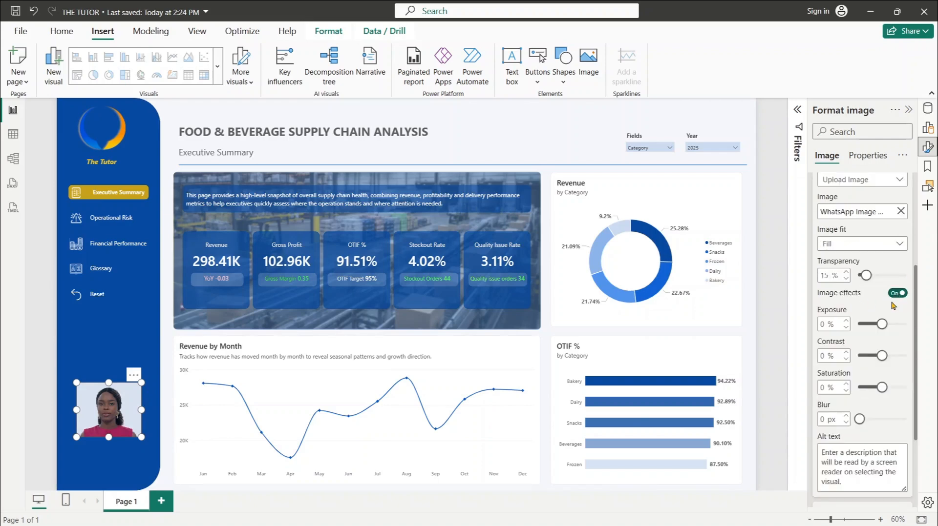
mouse_move(860, 421)
left_mouse_down()
mouse_move(886, 424)
mouse_move(850, 422)
left_mouse_up()
left_click(898, 294)
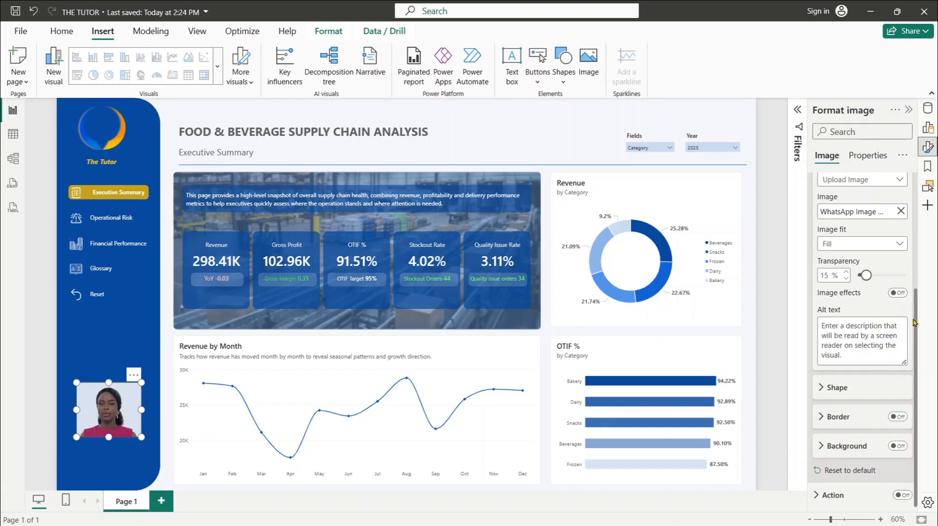
- Shrink the sidebar portrait and round it into a circle with a 50 px corner radius
left_click(845, 394)
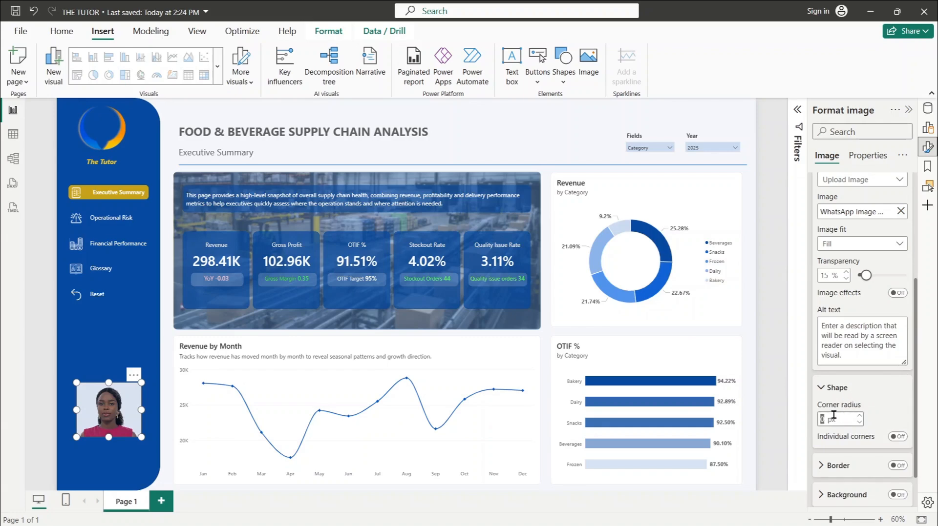
left_click(835, 415)
type("20")
left_click_drag(142, 443, 122, 423)
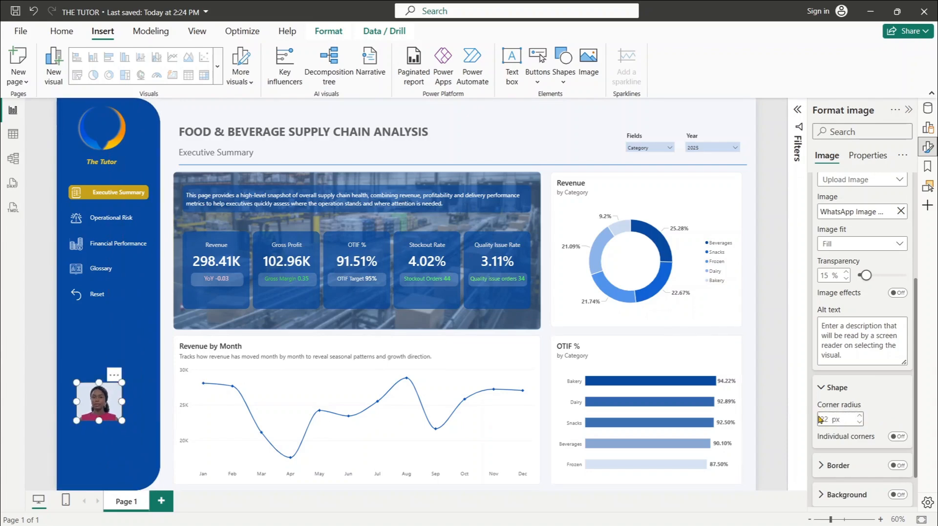
left_click(839, 419)
type("50")
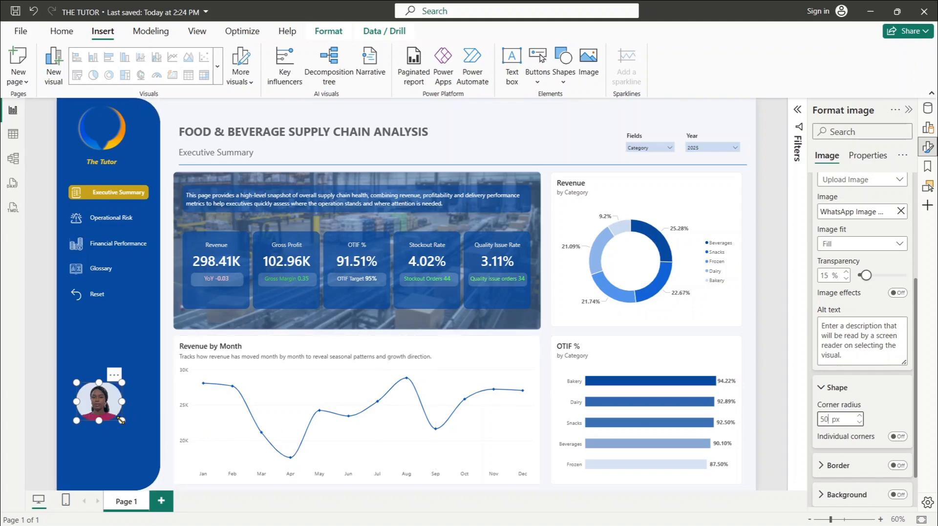
- Nudge the round portrait to the horizontal centre of the blue sidebar and deselect it
mouse_move(101, 407)
left_mouse_down()
mouse_move(111, 412)
mouse_move(102, 404)
left_mouse_up()
left_click(122, 460)
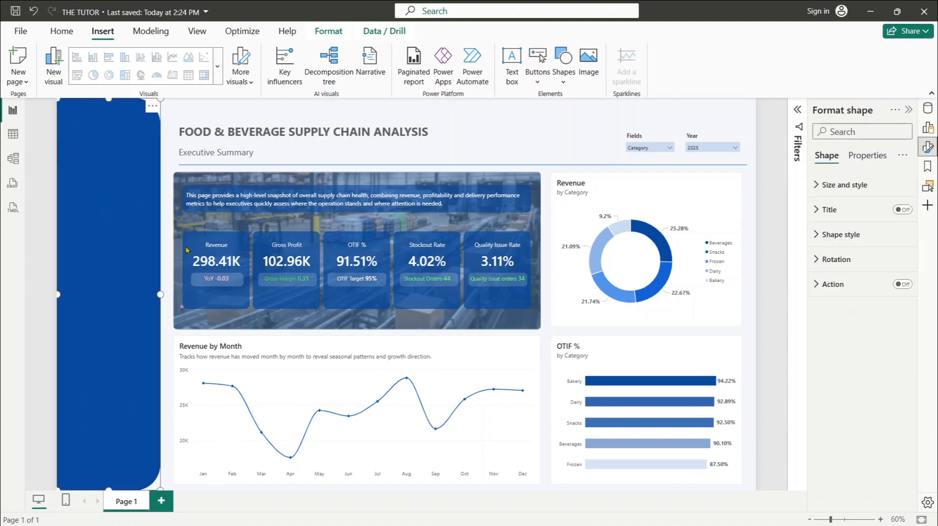
left_click(552, 139)
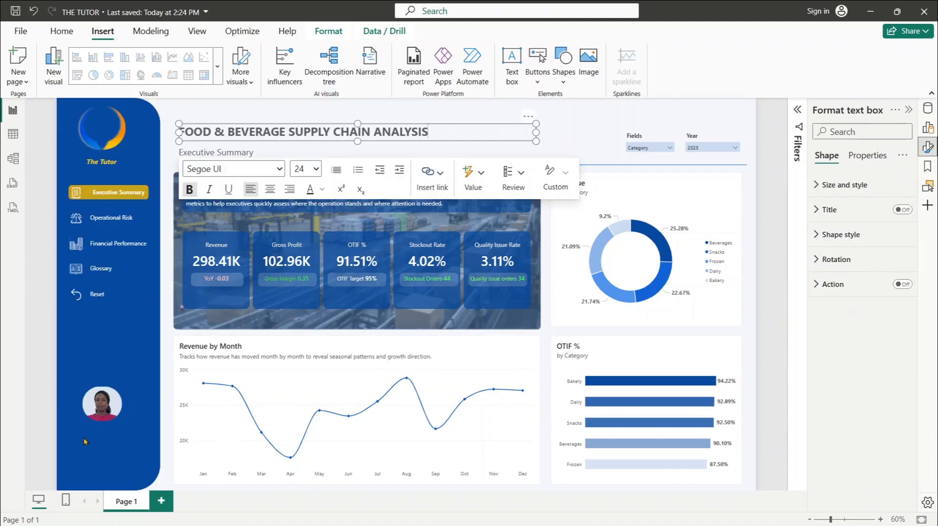
- Insert an image placeholder below the portrait and fill it with linkedin-icon-2048x2048-ya5g47j2 from the Downloads folder
left_click(84, 388)
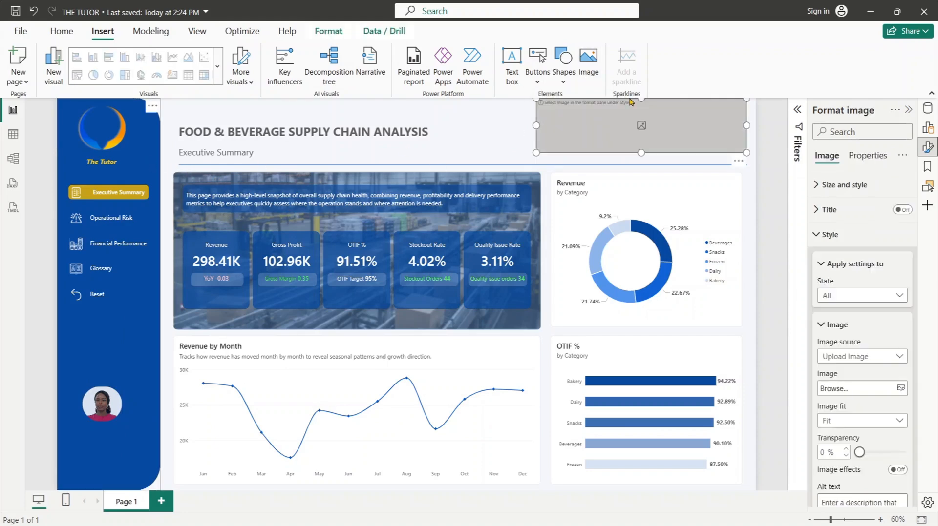
left_click_drag(638, 126, 155, 452)
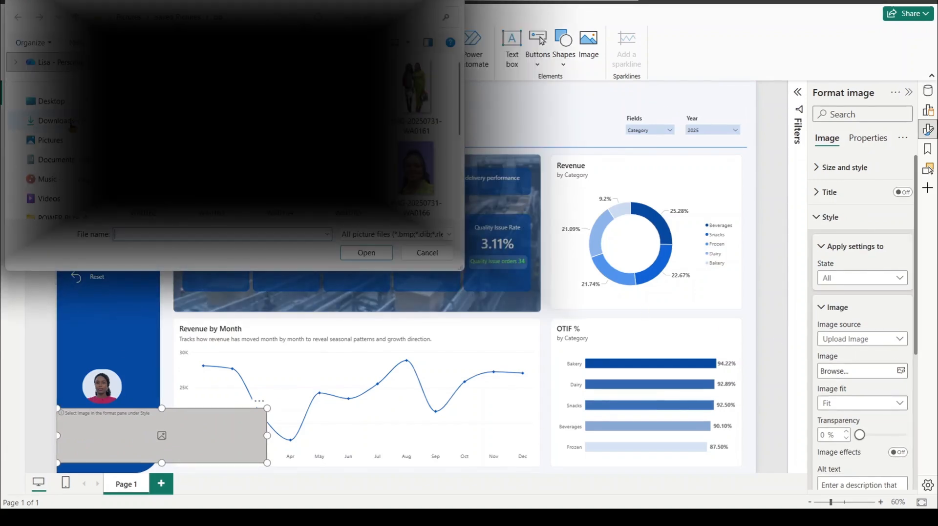
left_click(56, 120)
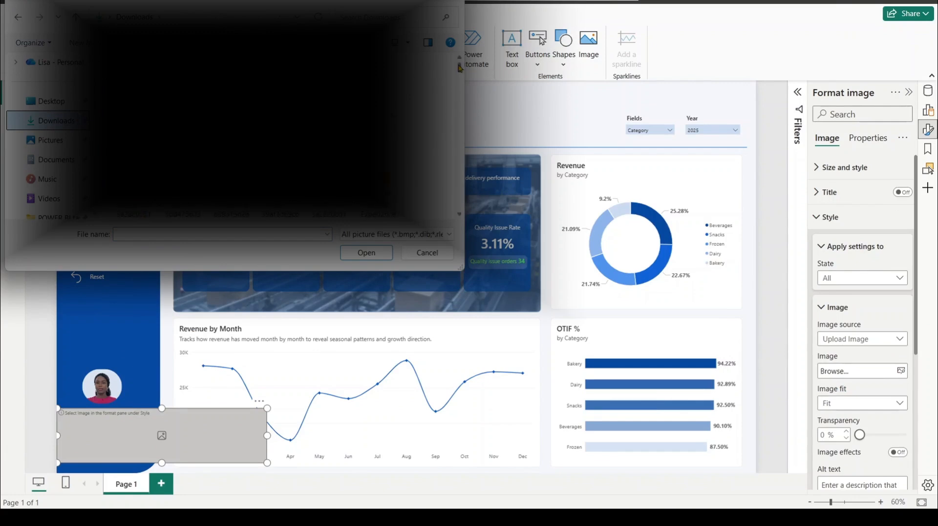
left_click_drag(457, 77, 457, 101)
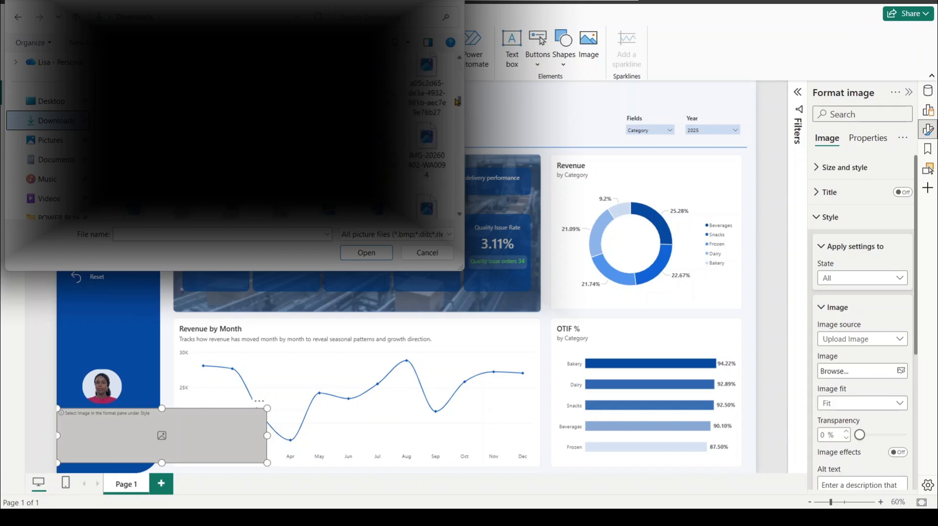
scroll(457, 89, "up", 1)
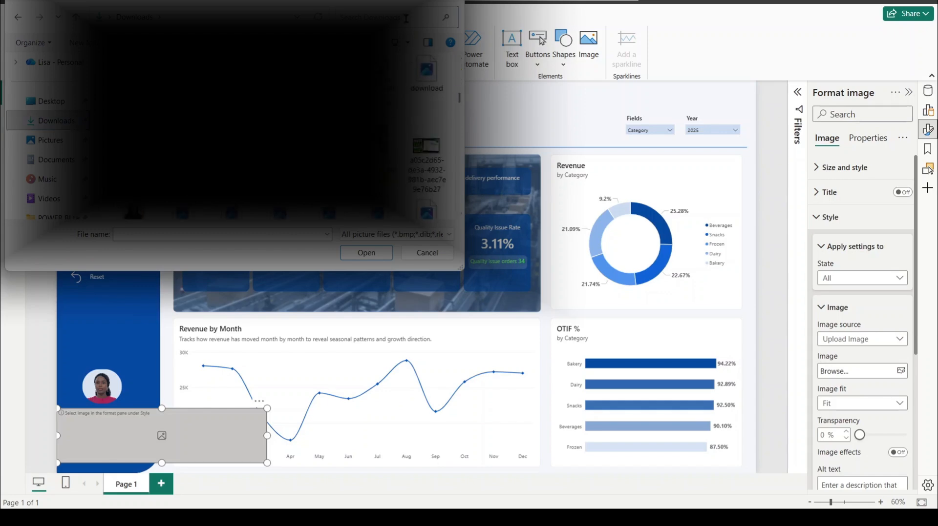
type("lu")
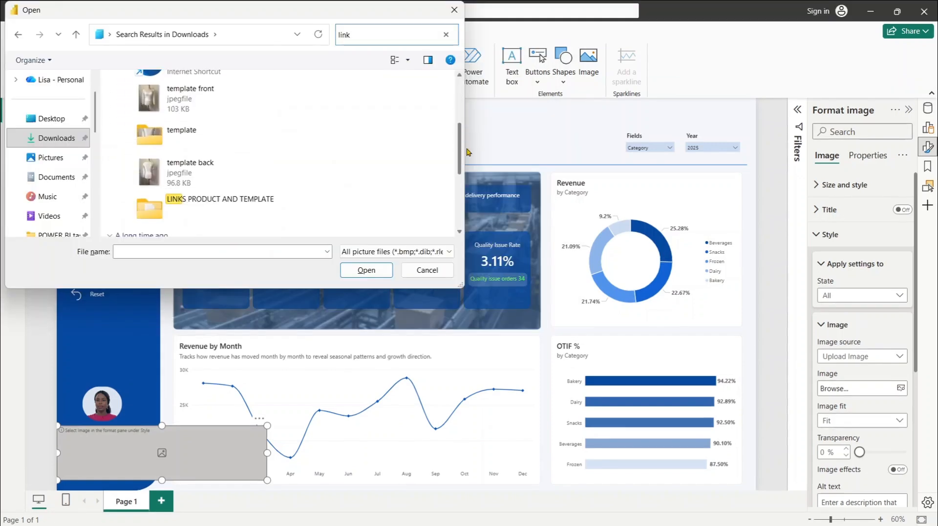
scroll(244, 171, "down", 3)
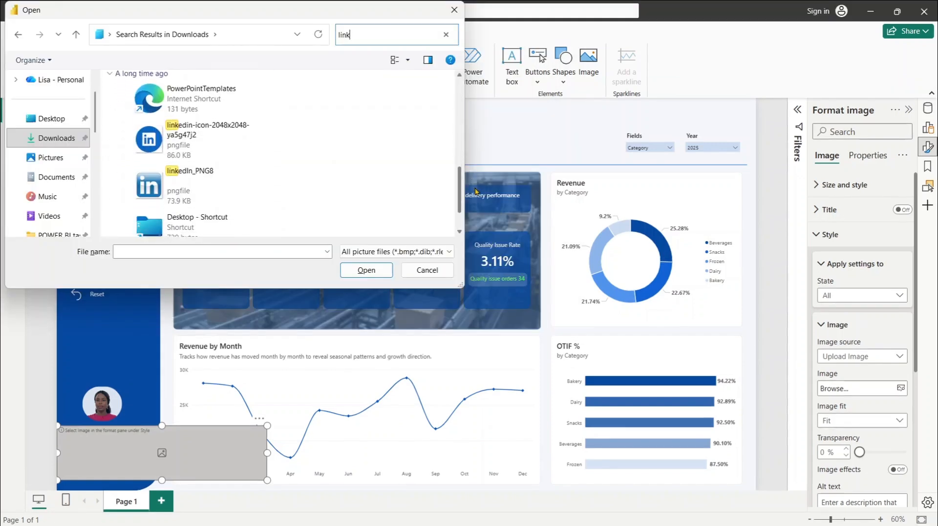
left_click(171, 128)
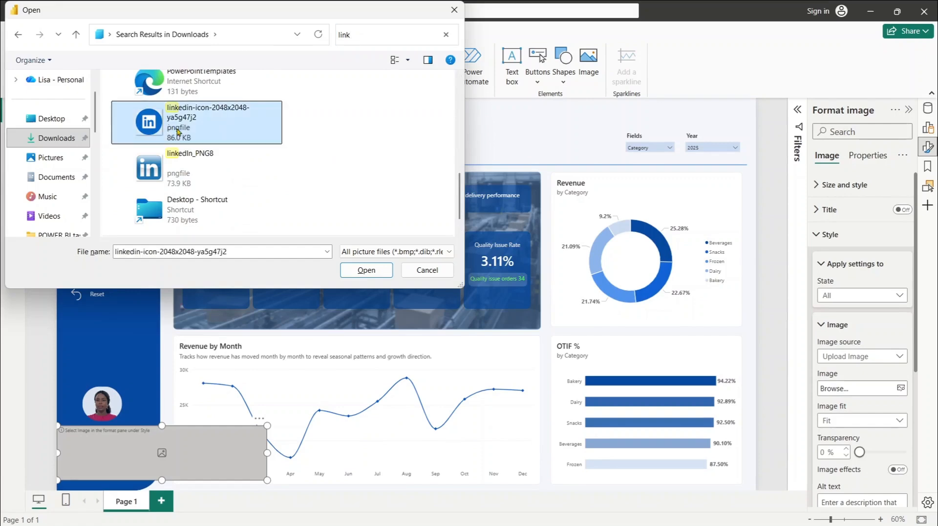
left_click(366, 270)
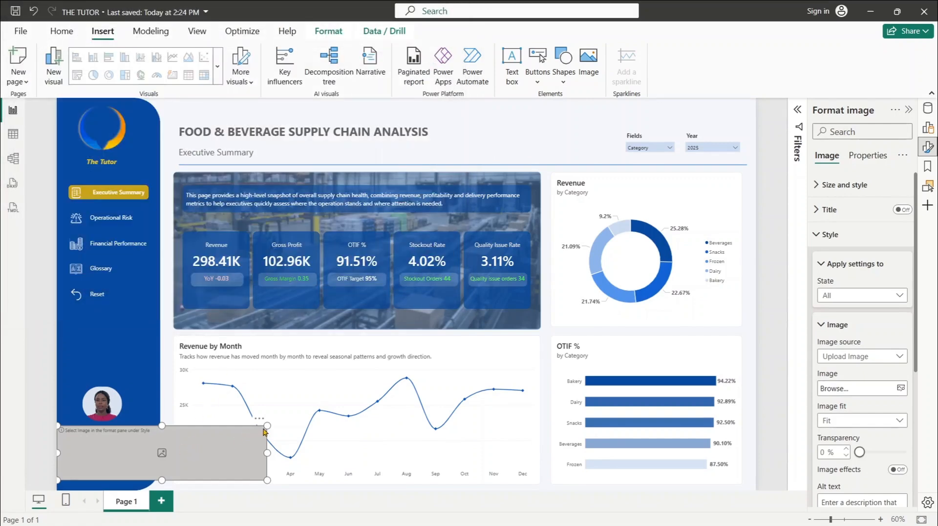
- Shrink the LinkedIn icon to fit in the sidebar below the portrait and place a copy of it alongside
left_click_drag(267, 423, 83, 442)
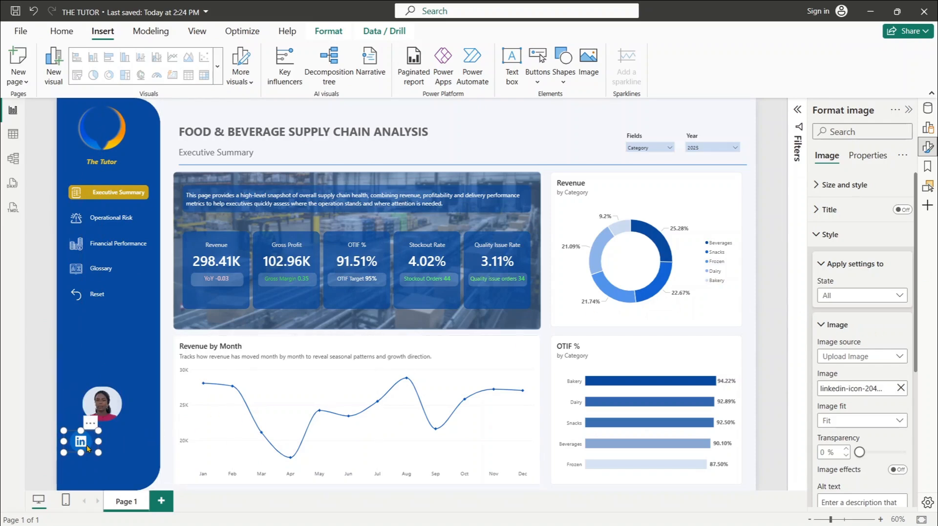
key("ctrl+v")
left_click_drag(87, 449, 119, 443)
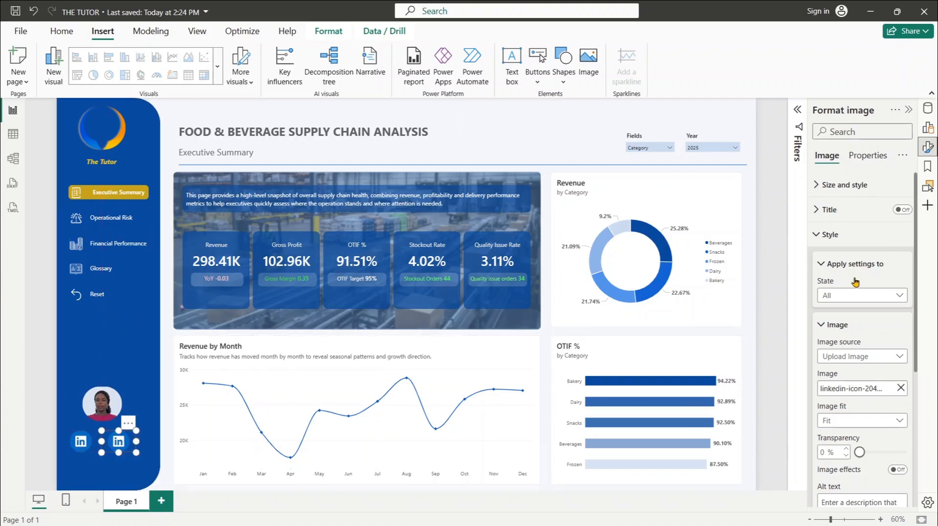
- Replace the copied icon's image with the twitter-brand-new logo found by searching the Downloads folder
left_click(901, 389)
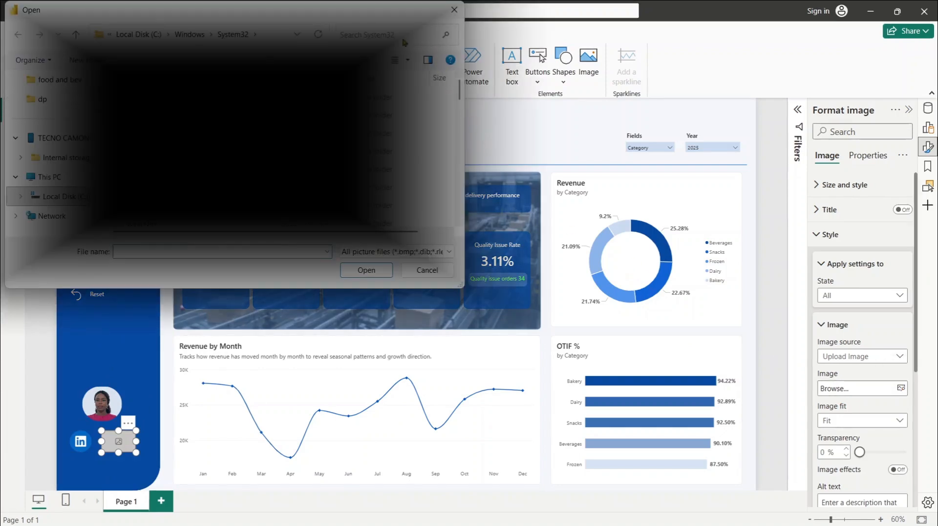
scroll(48, 195, "up", 5)
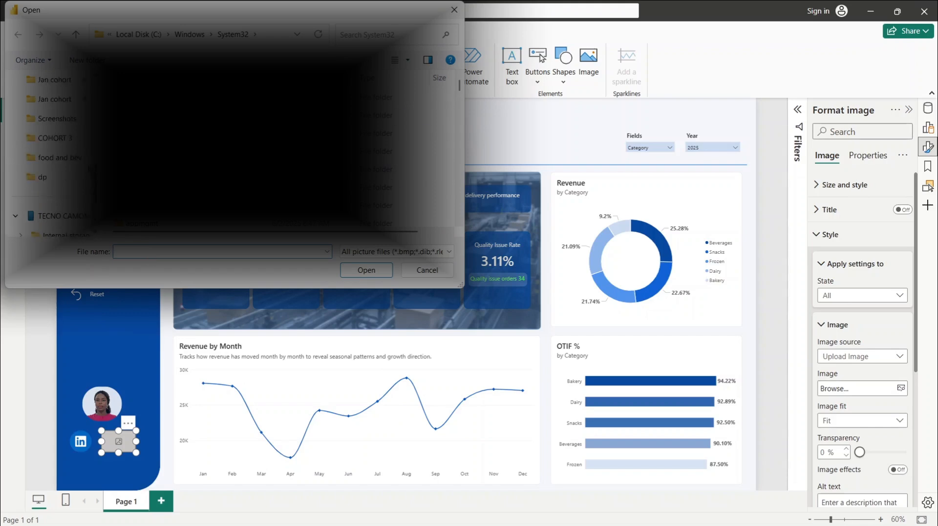
left_click(66, 139)
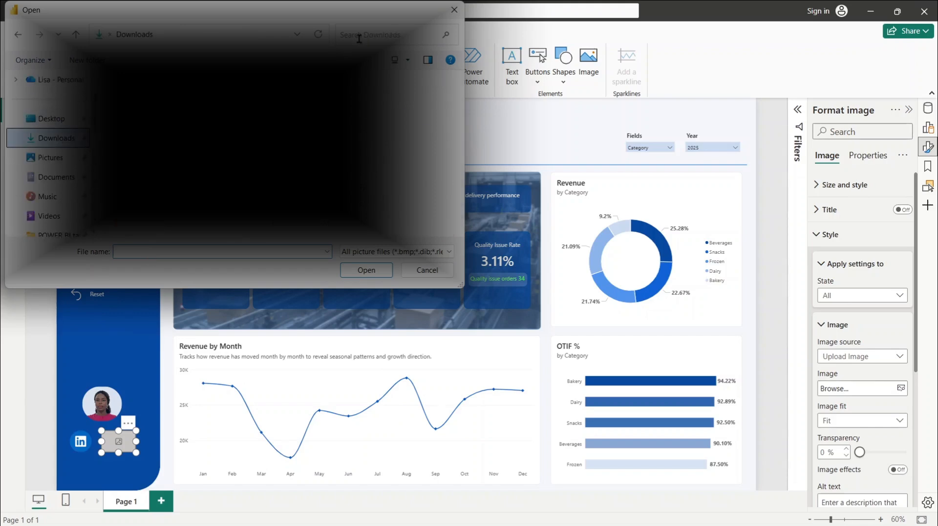
left_click(383, 37)
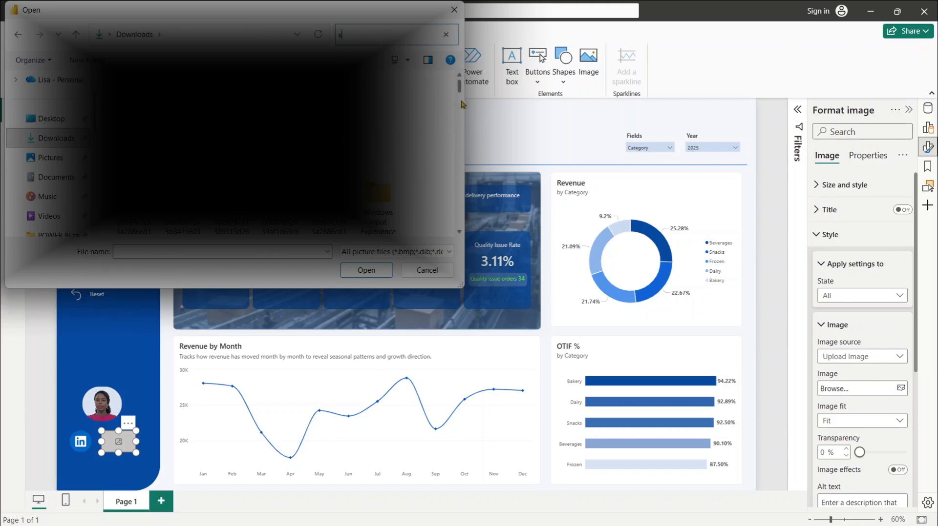
type("x")
left_click_drag(459, 86, 454, 212)
type("tw")
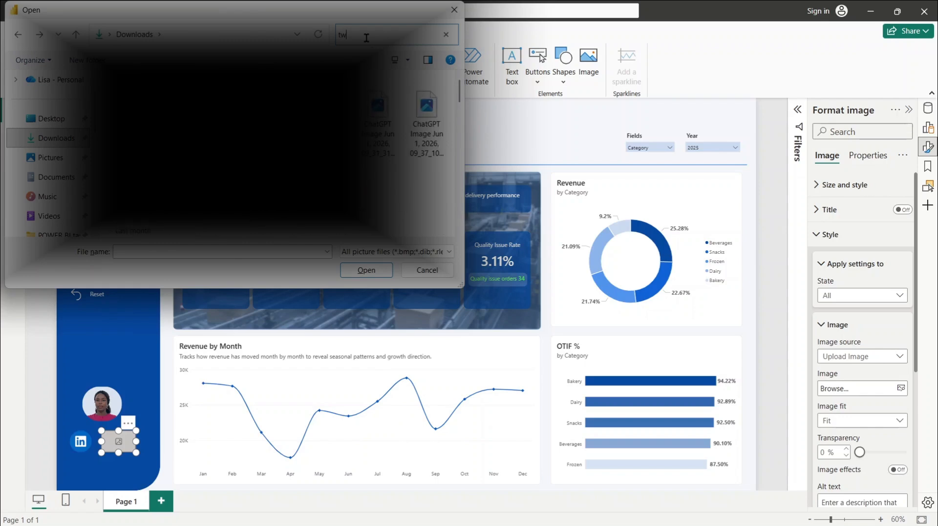
type("i")
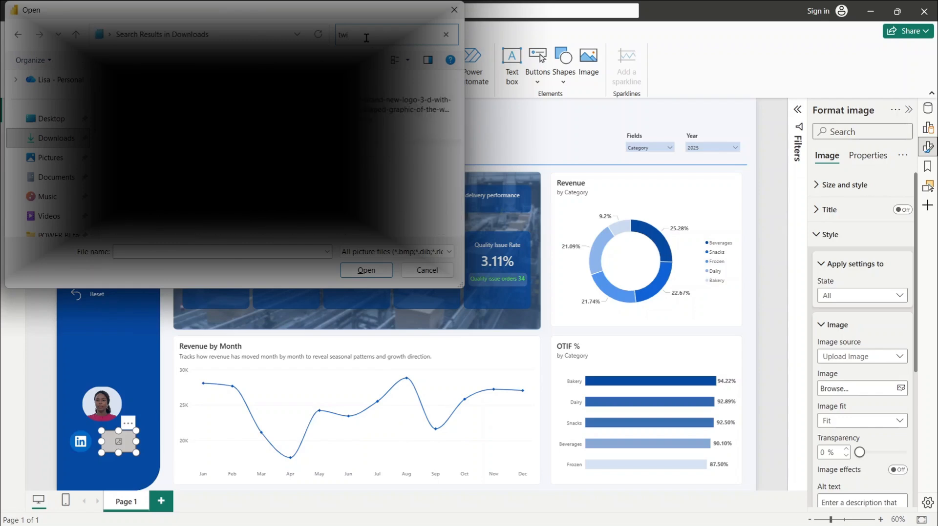
double_click(308, 104)
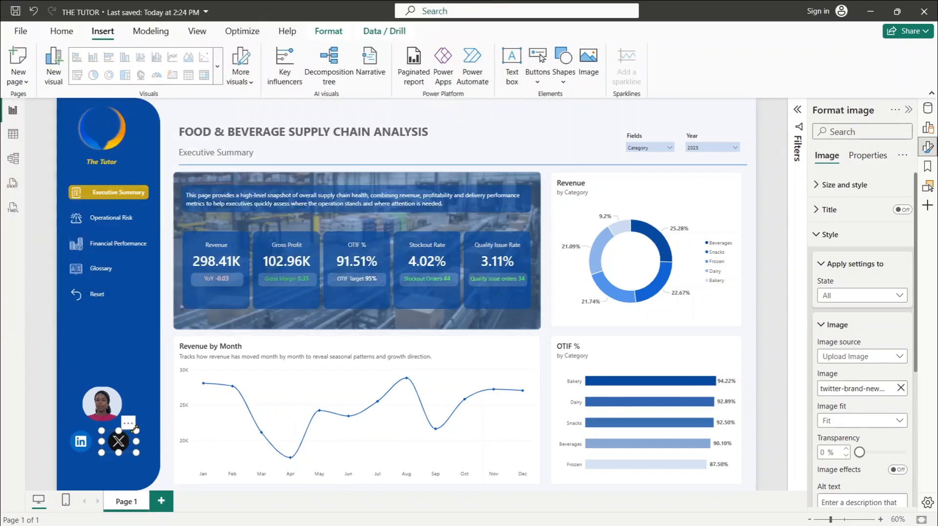
- Bring the X icon closer to the LinkedIn icon and shrink the LinkedIn icon slightly
left_click_drag(131, 434, 97, 443)
left_click(90, 441)
left_click(119, 446, "ctrl")
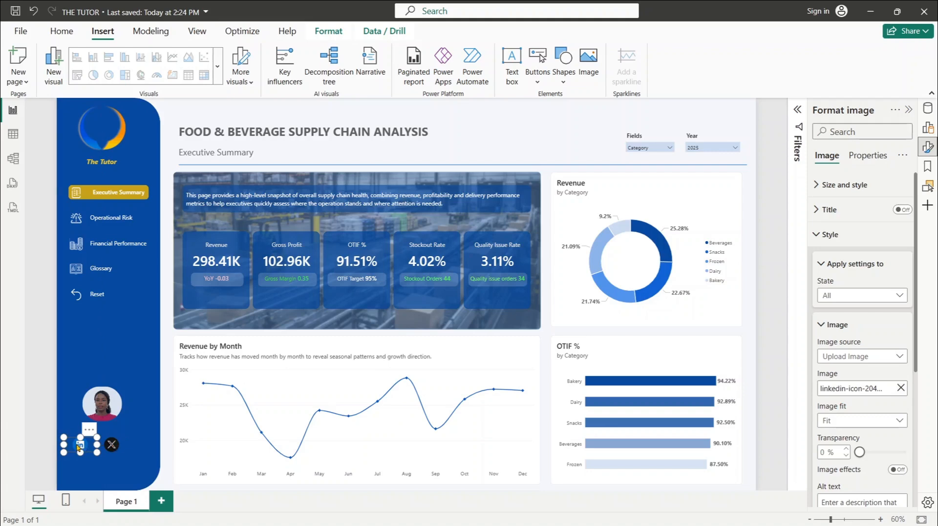
mouse_move(78, 447)
left_mouse_down()
mouse_move(95, 449)
mouse_move(77, 453)
left_mouse_up()
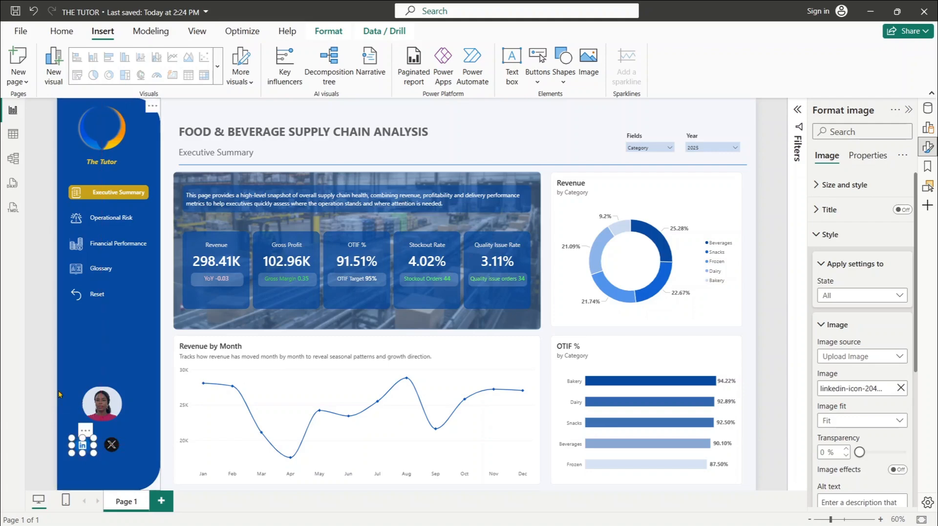
- Shrink the X icon and shift it towards the LinkedIn icon, and move the portrait down closer to both icons
left_click(109, 448)
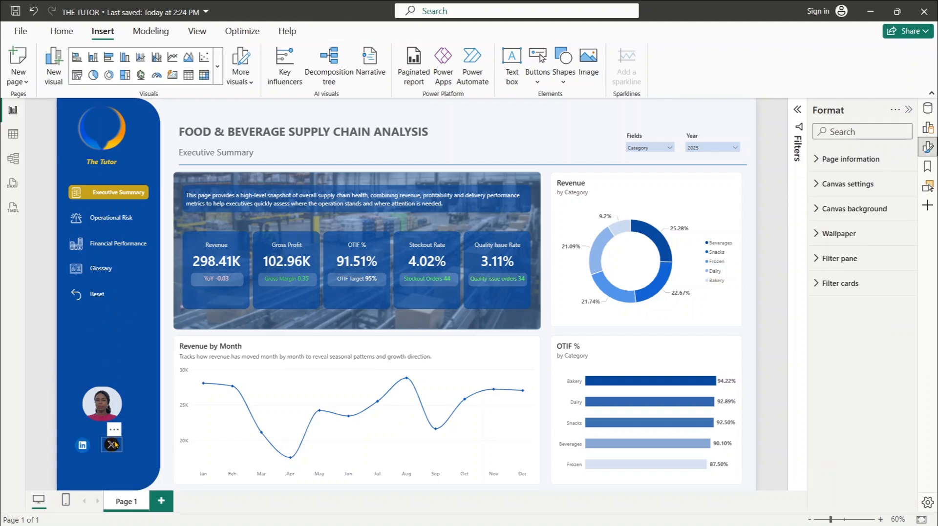
left_click_drag(111, 446, 112, 441)
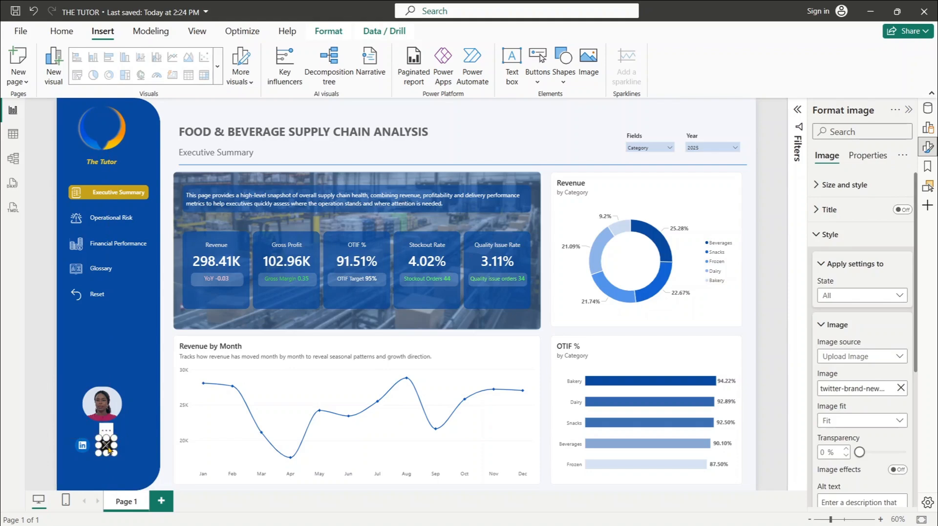
left_click(101, 412)
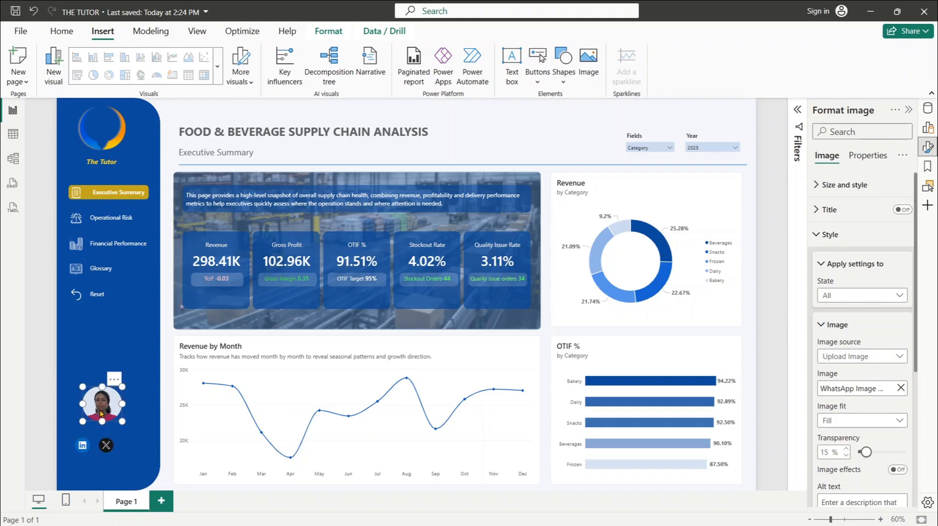
left_click(107, 446)
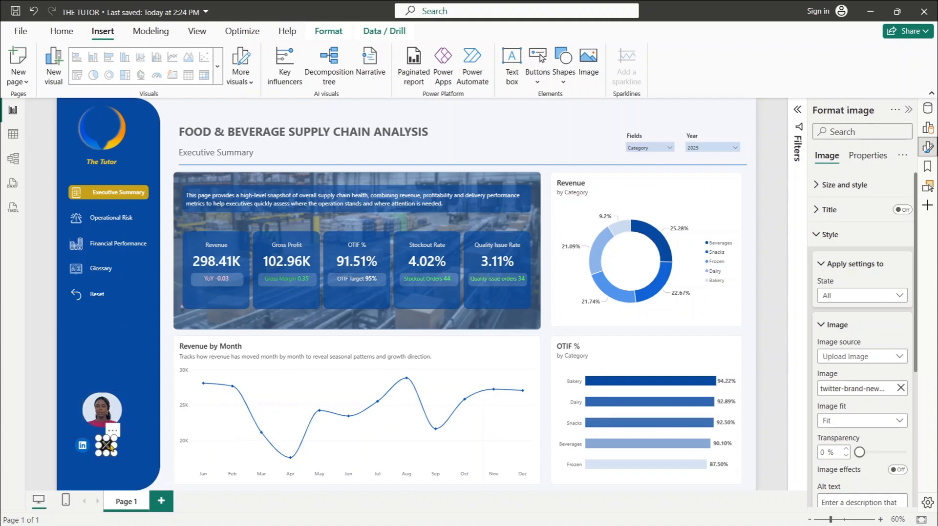
- Move the LinkedIn icon closer to the X icon and enable its action with type Web URL
left_click(83, 442)
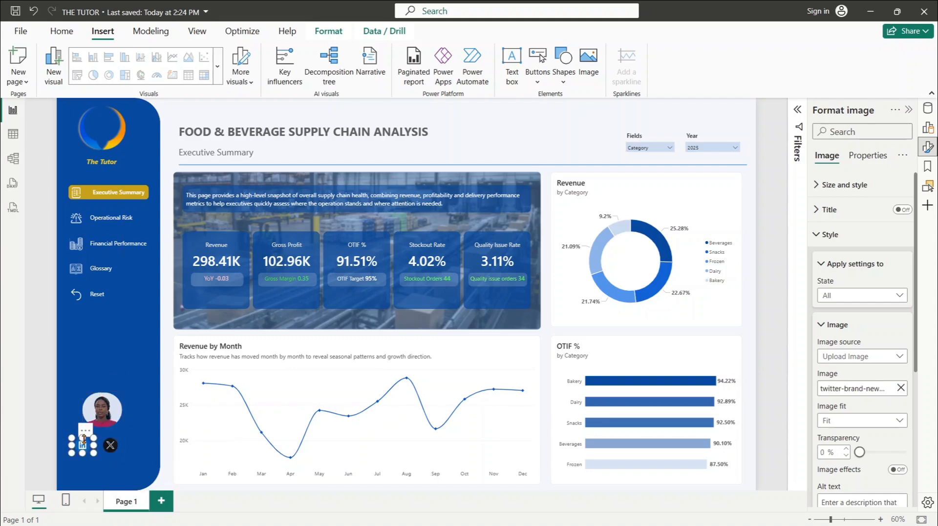
left_click_drag(85, 446, 100, 443)
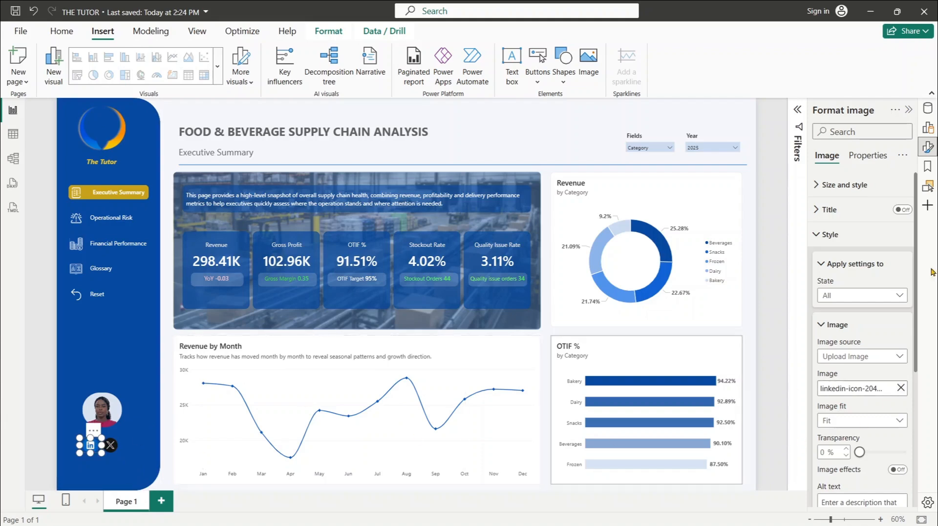
left_click(820, 237)
left_click(902, 259)
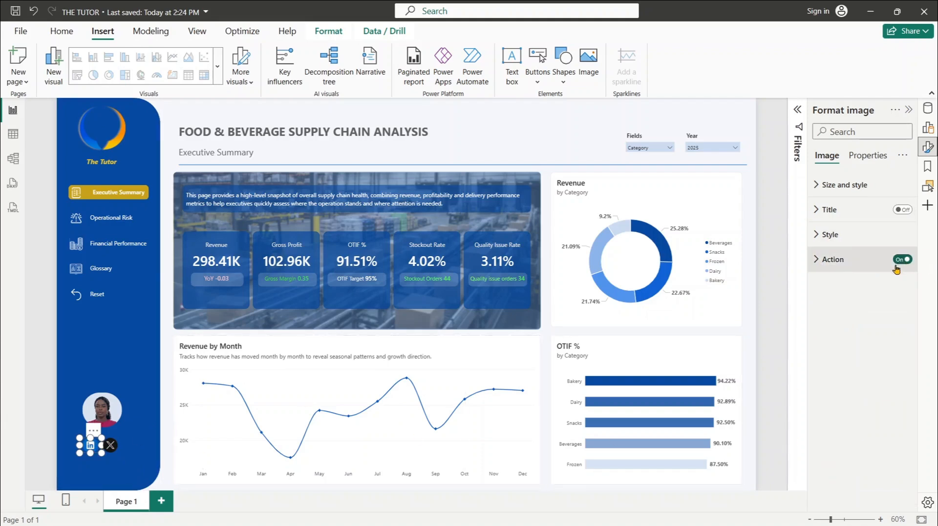
left_click(832, 260)
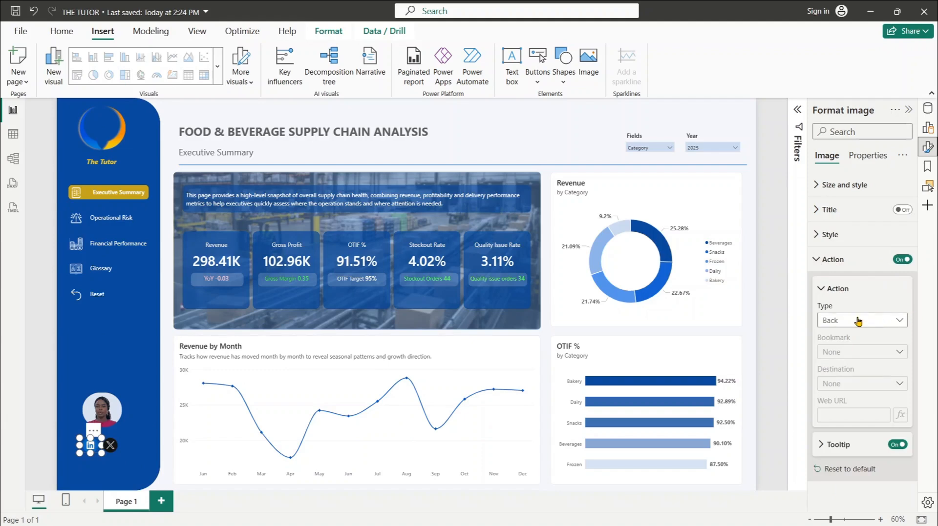
left_click(832, 321)
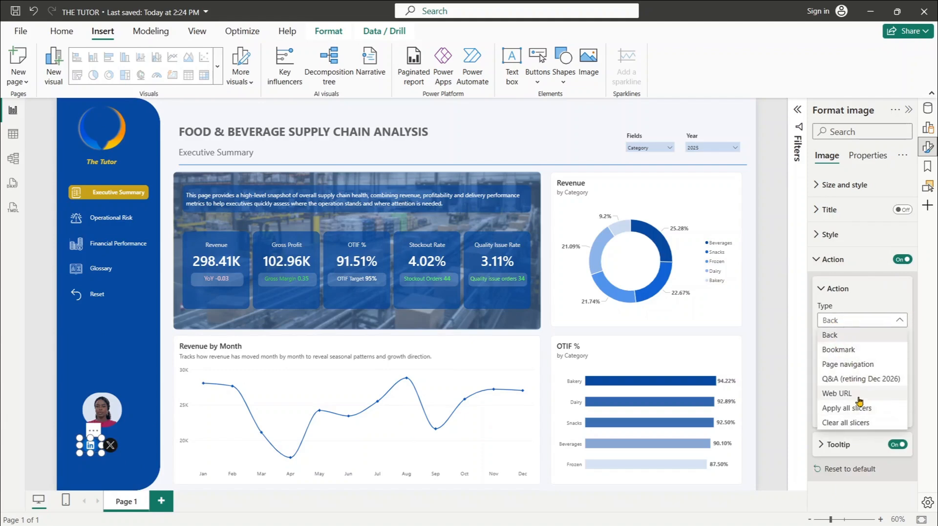
left_click(858, 396)
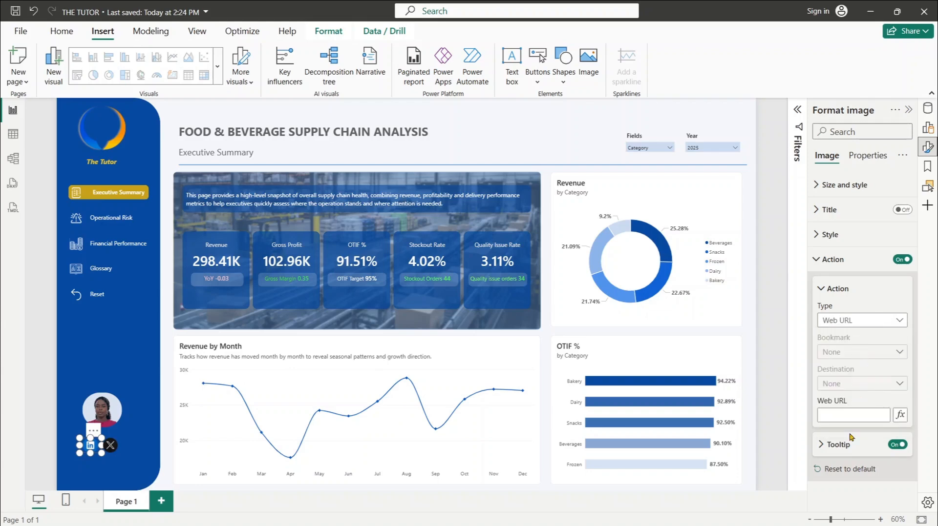
left_click(846, 417)
type("http")
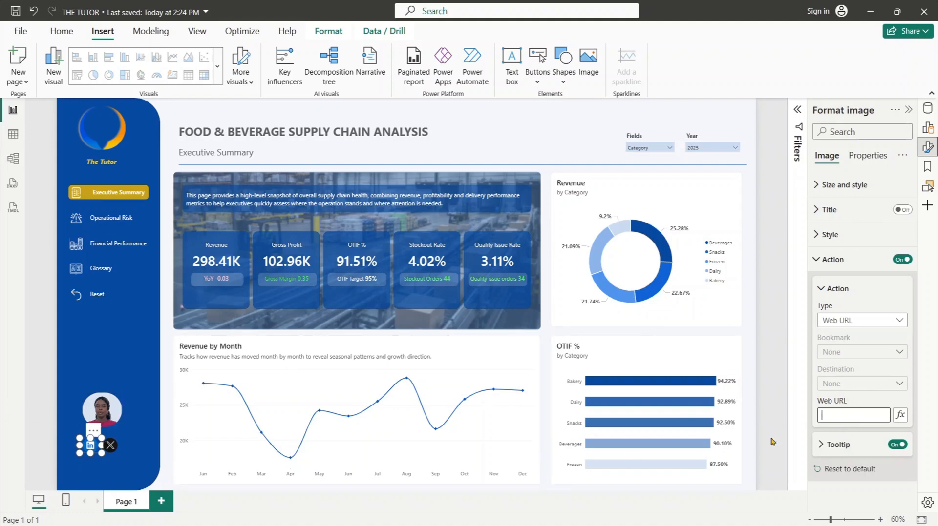
- Enable the X icon's action and set its type to Web URL
left_click(111, 446)
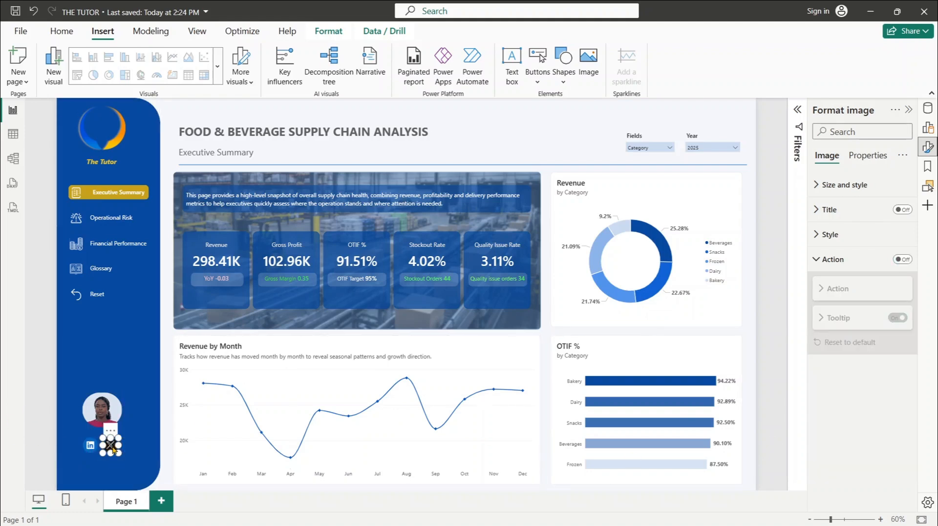
left_click(902, 259)
left_click(878, 320)
left_click(862, 391)
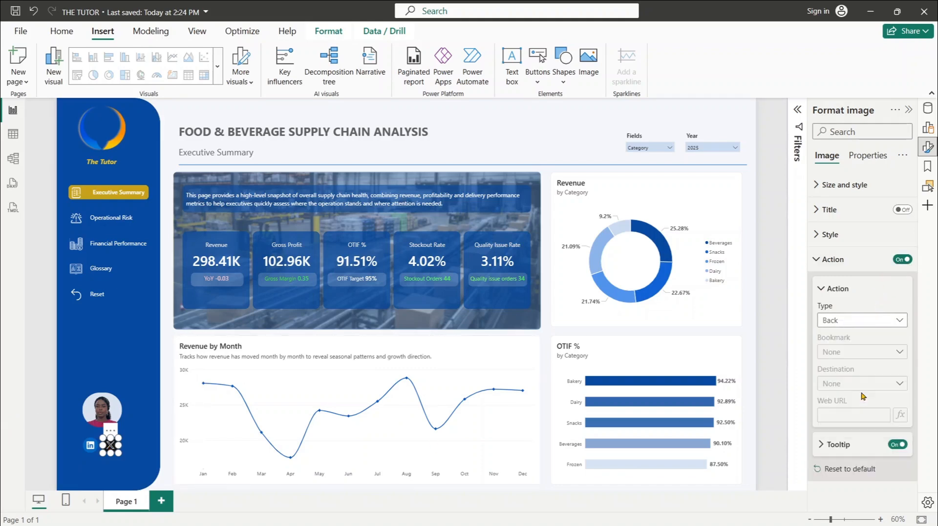
left_click(863, 416)
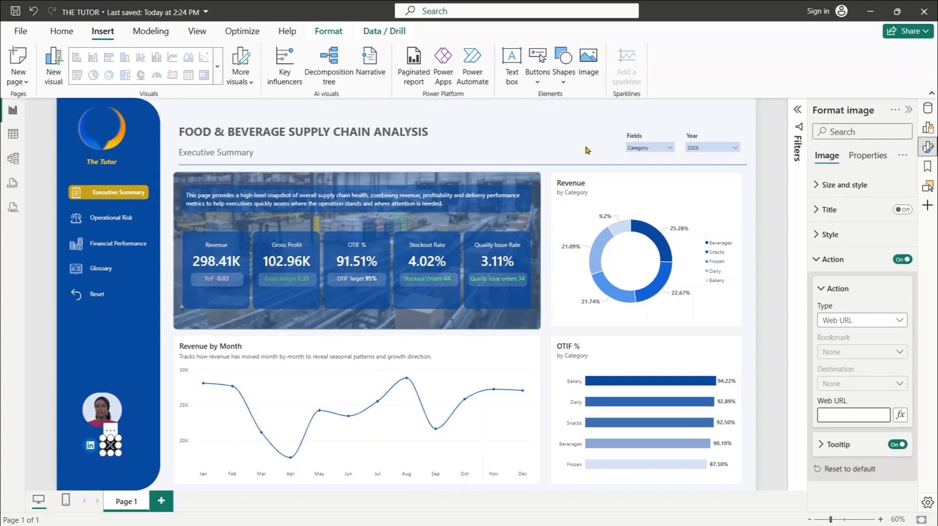
left_click(167, 447)
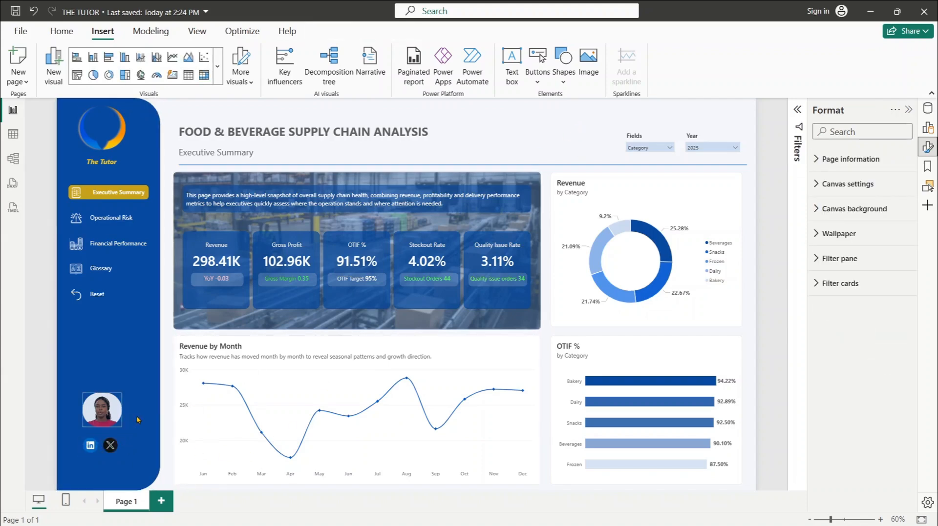
- Duplicate Page 1
left_click(110, 201, "ctrl")
right_click(133, 502)
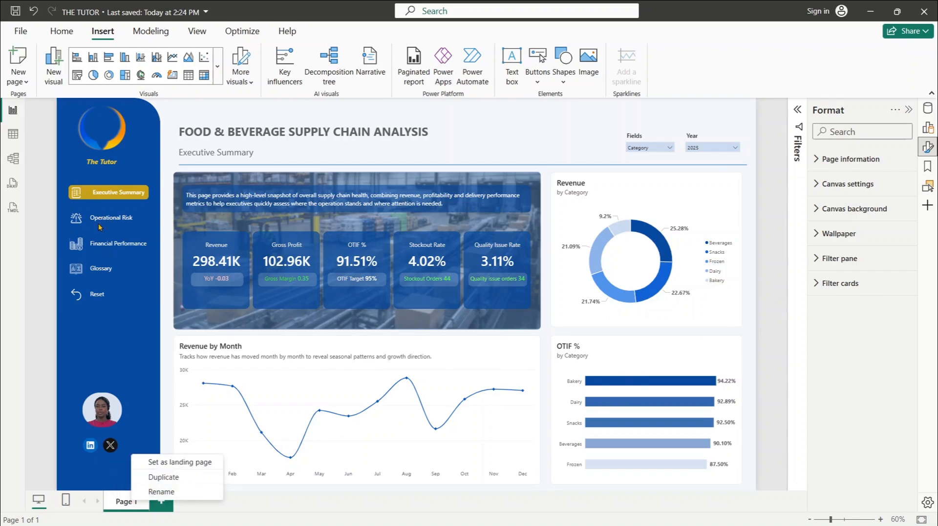
left_click(112, 217)
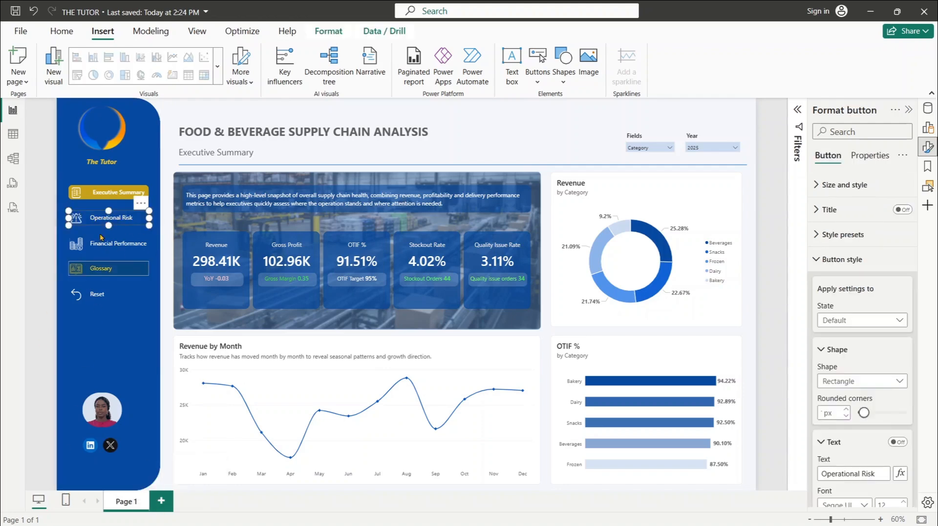
right_click(129, 501)
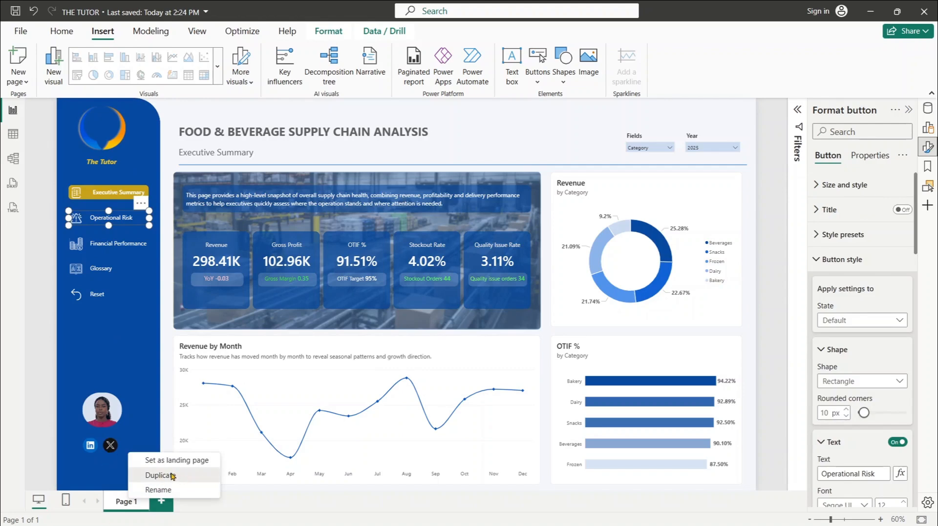
left_click(172, 476)
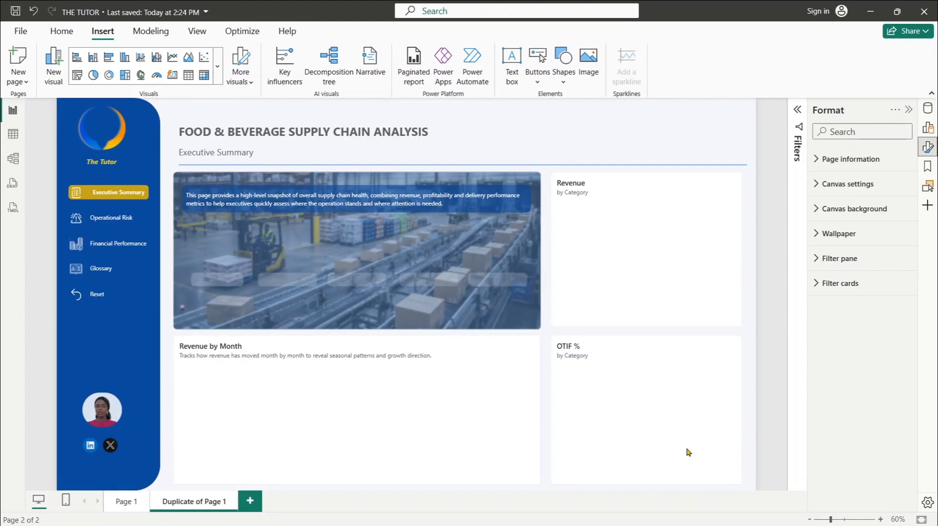
- Rename Page 1 as Summary
left_click(126, 502)
left_click(130, 505)
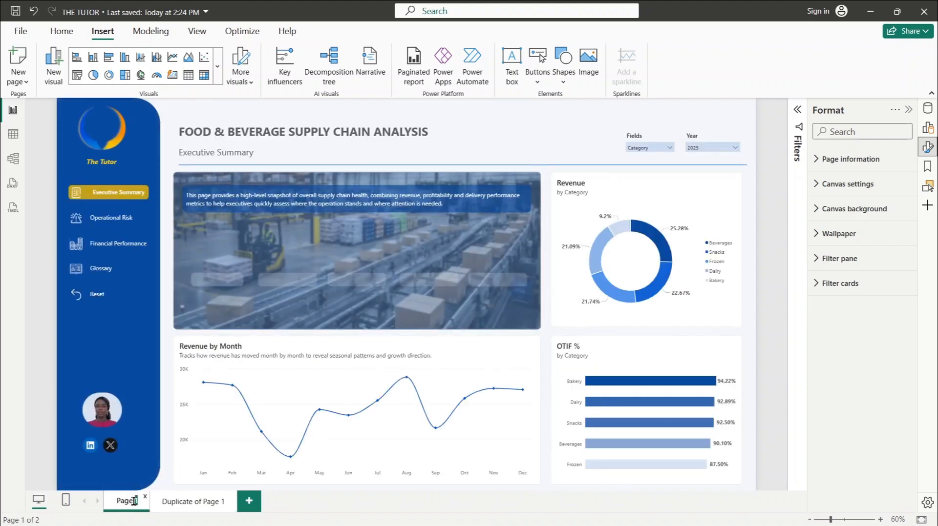
double_click(134, 501)
key("BackSpace")
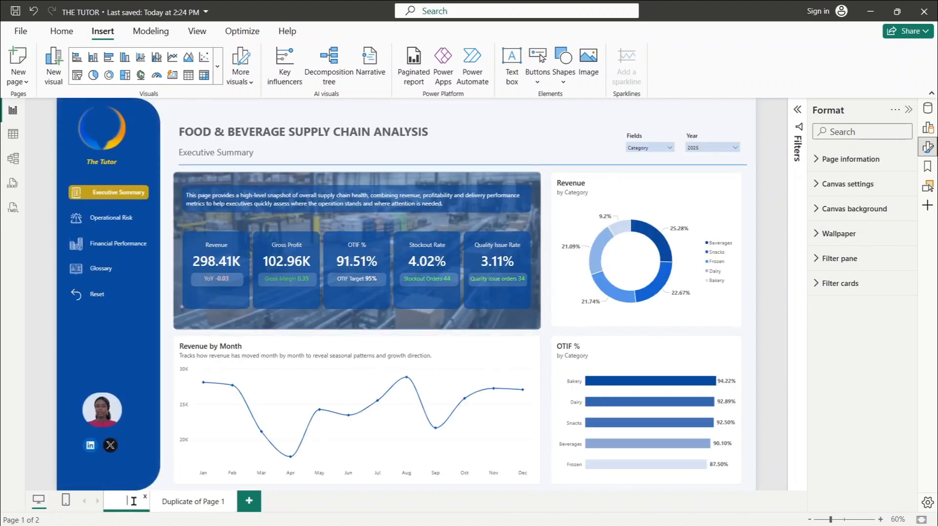
type("Executive Summary")
- Rename the duplicated page as Operational Risk
left_click(182, 506)
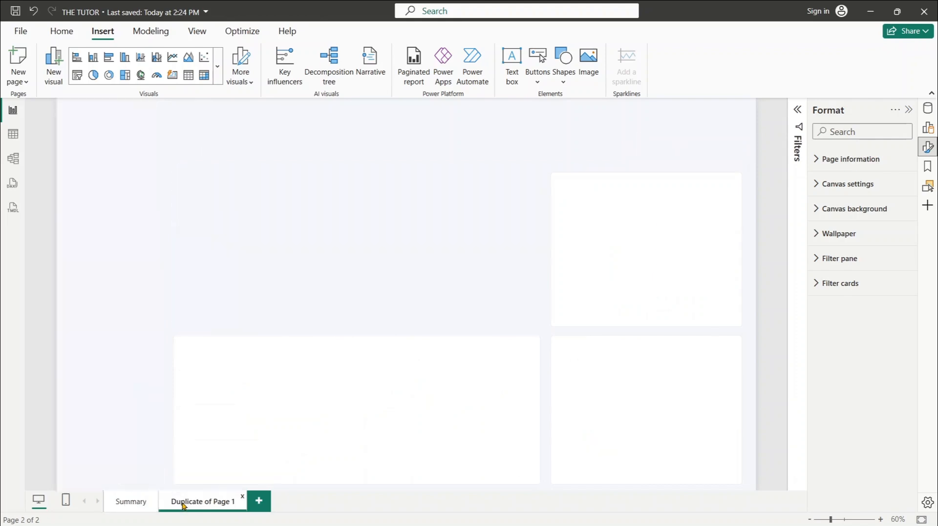
double_click(180, 501)
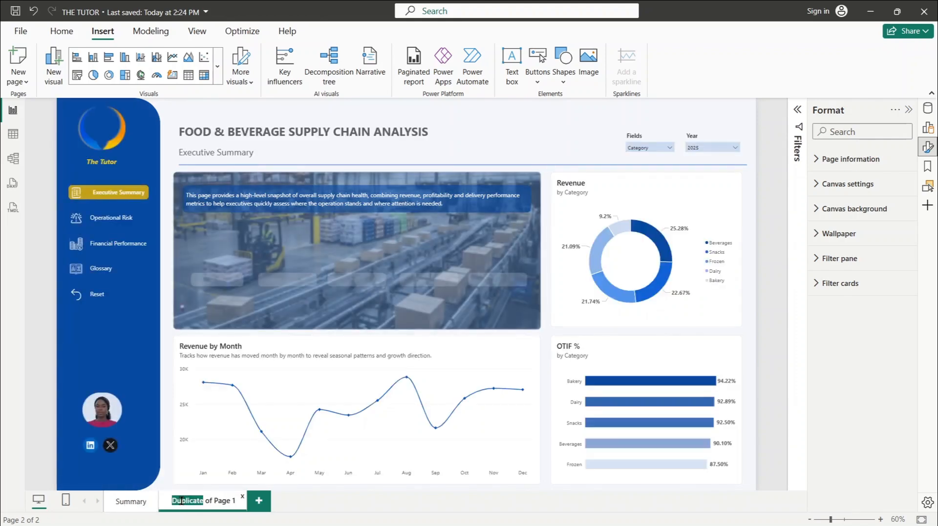
key("ctrl+a")
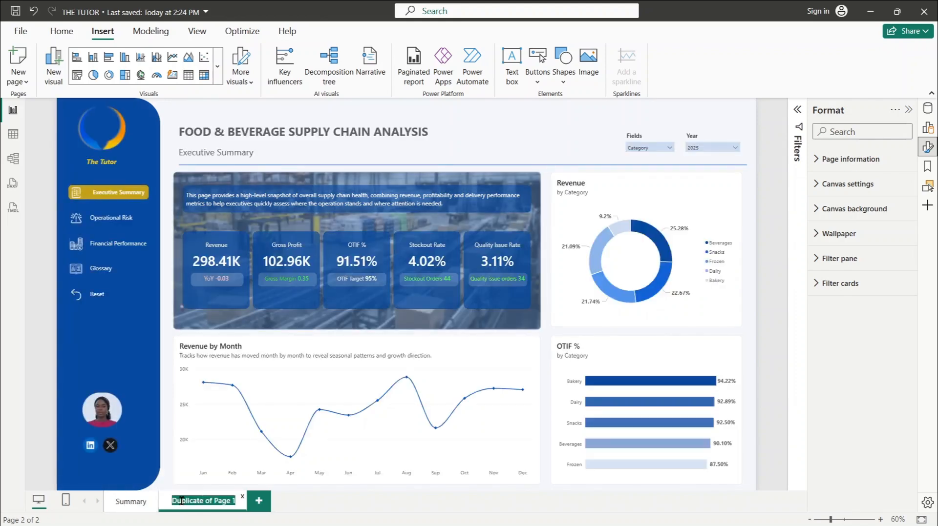
type("Operational ")
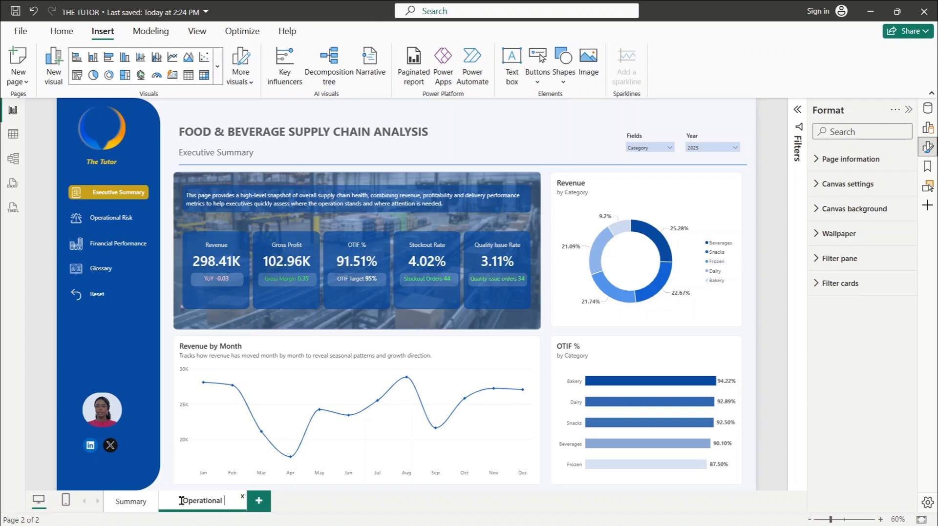
type("r")
key("BackSpace")
type("Risk")
key("Return")
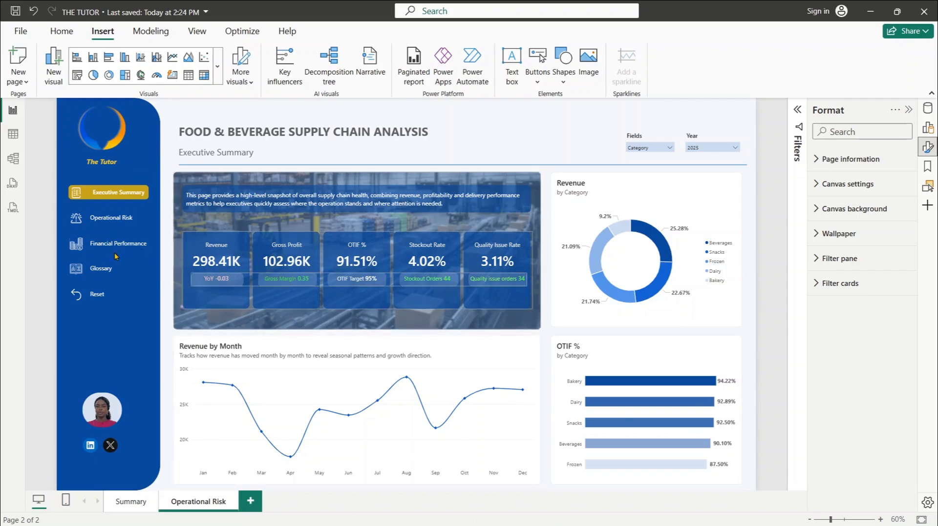
left_click(121, 219)
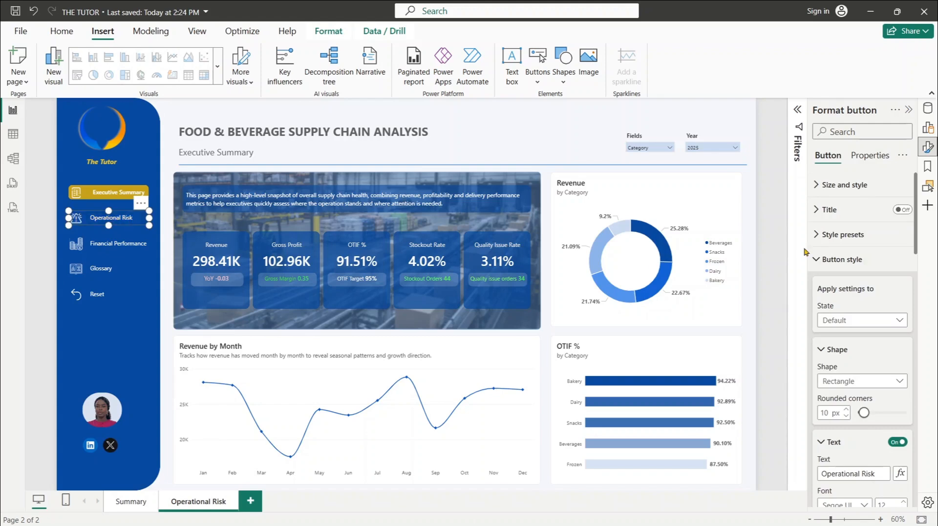
left_click(815, 262)
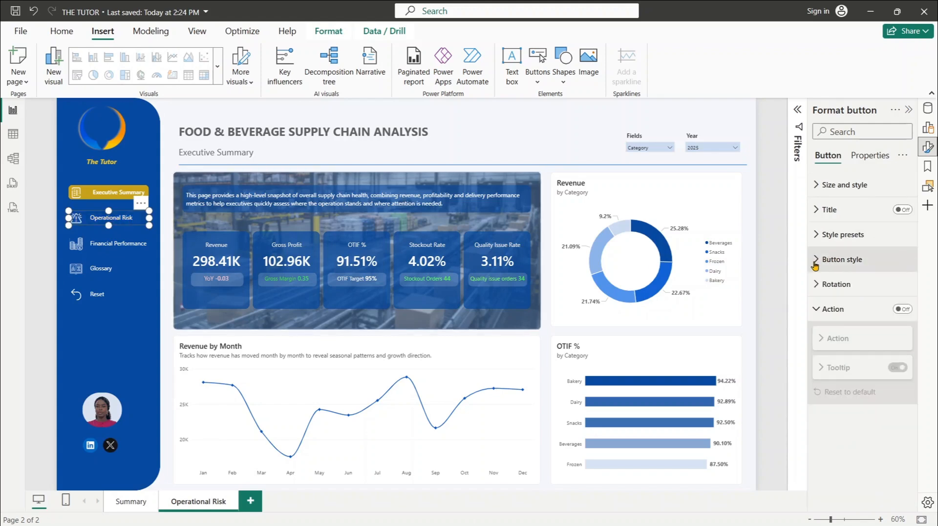
left_click(902, 309)
left_click(846, 371)
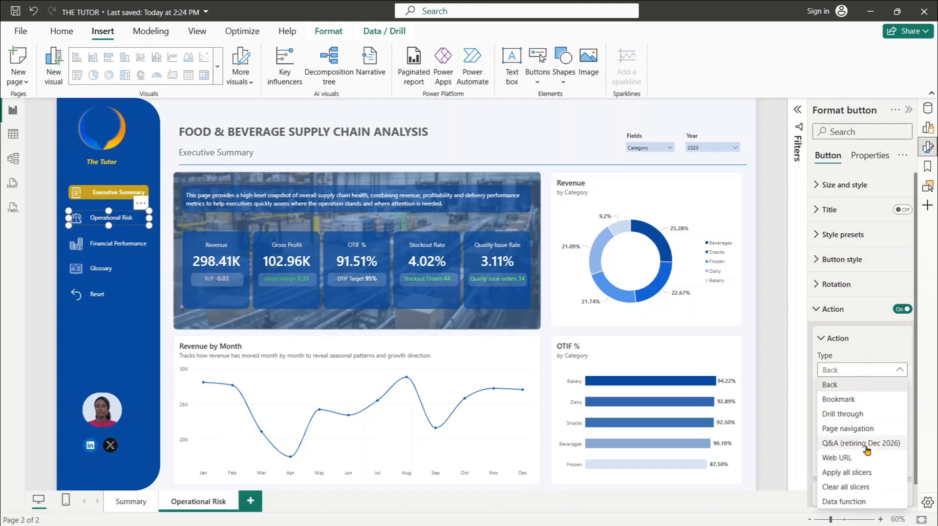
left_click(864, 429)
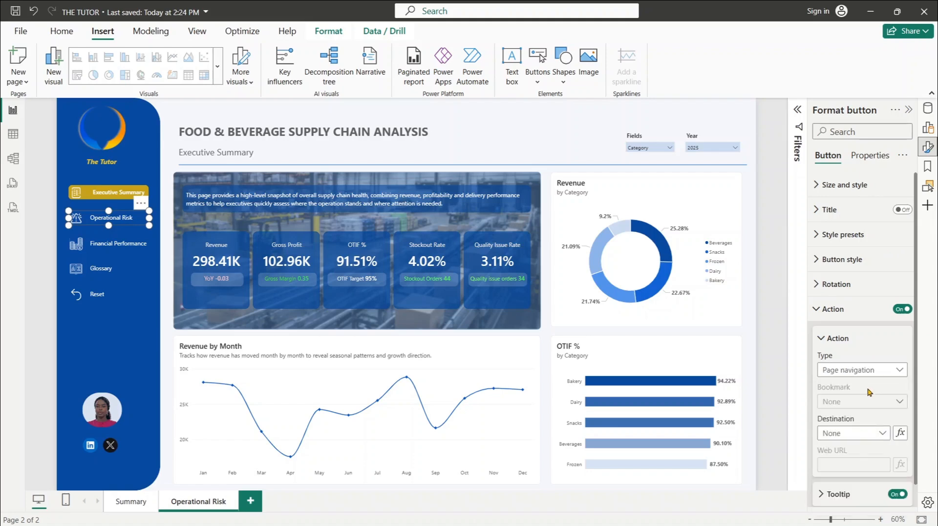
left_click(871, 433)
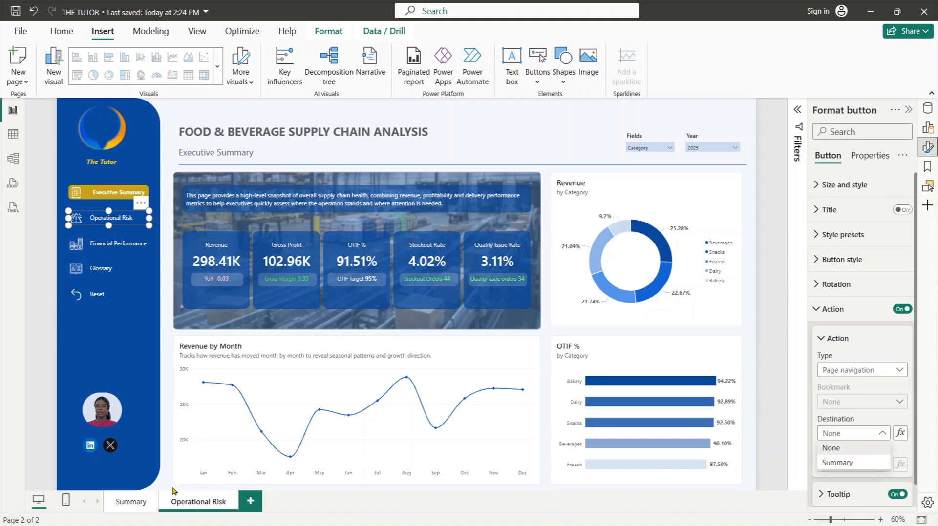
left_click(901, 313)
left_click(905, 312)
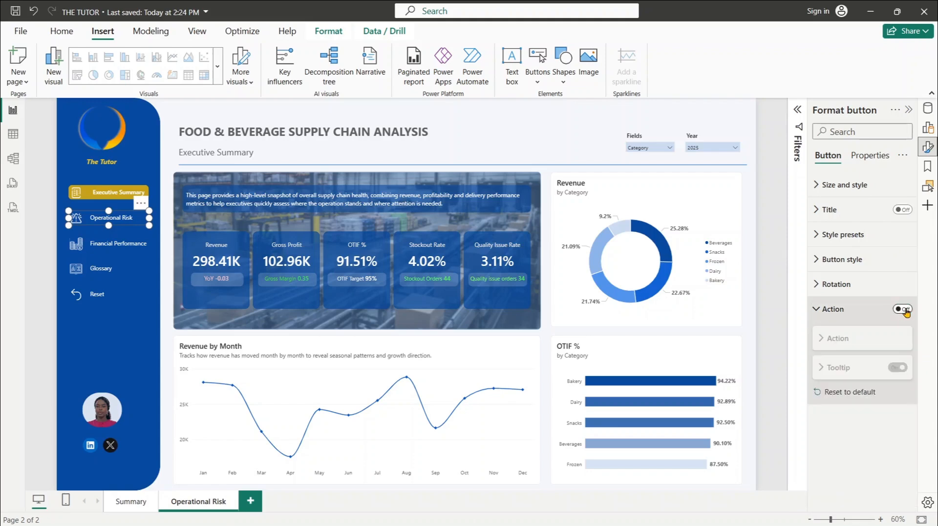
left_click(903, 310)
left_click(903, 310)
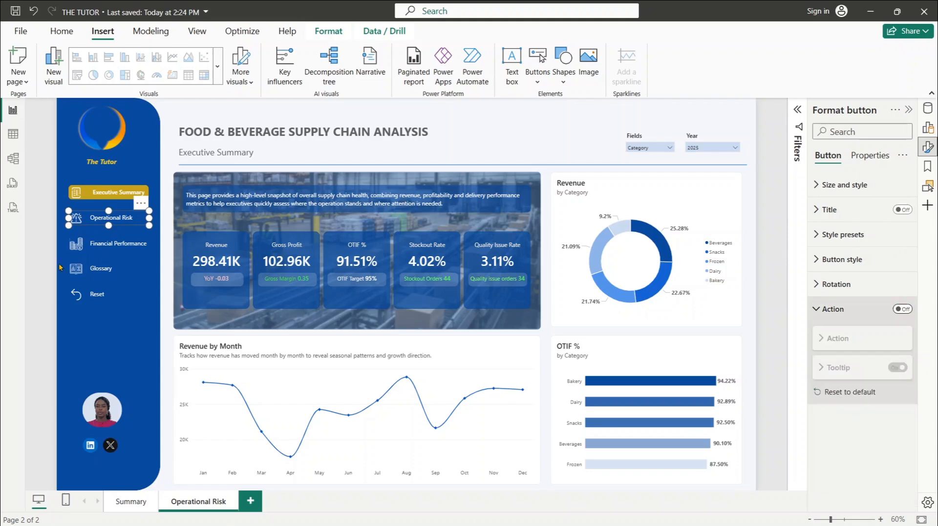
- Give the Executive Summary button on the Operational Risk page a page navigation action with Summary as its destination
left_click(131, 197)
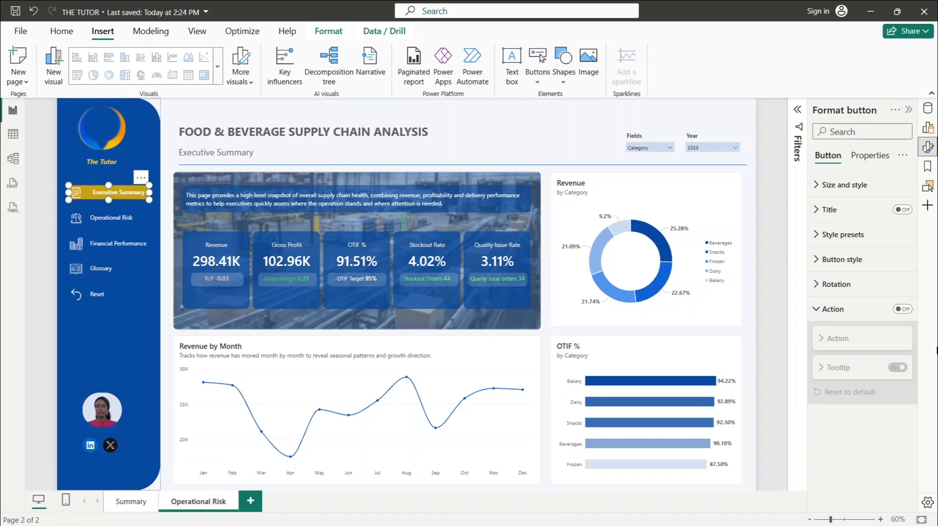
left_click(902, 309)
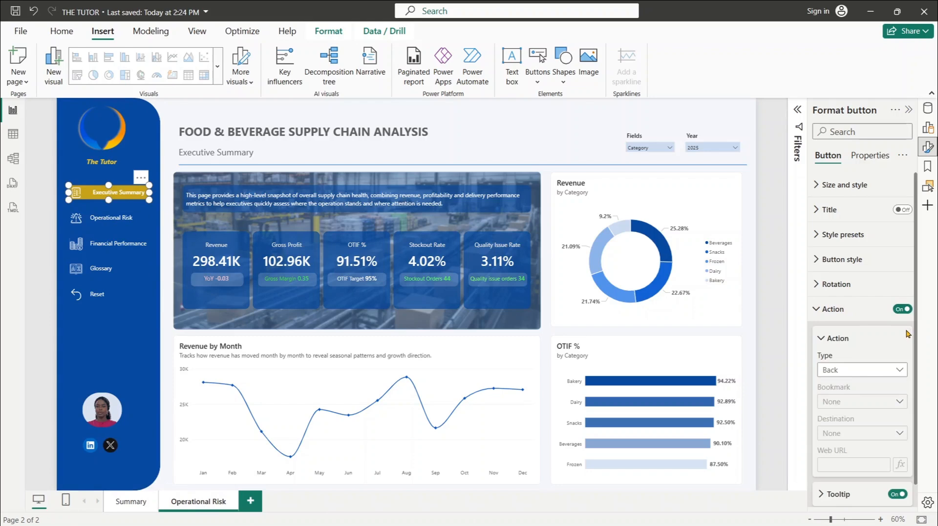
left_click(856, 371)
left_click(858, 429)
left_click(852, 433)
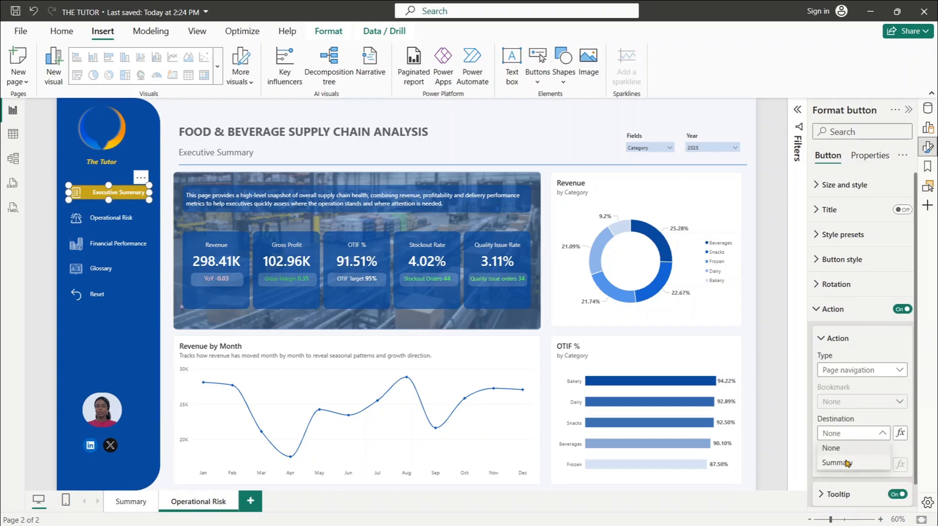
left_click(847, 463)
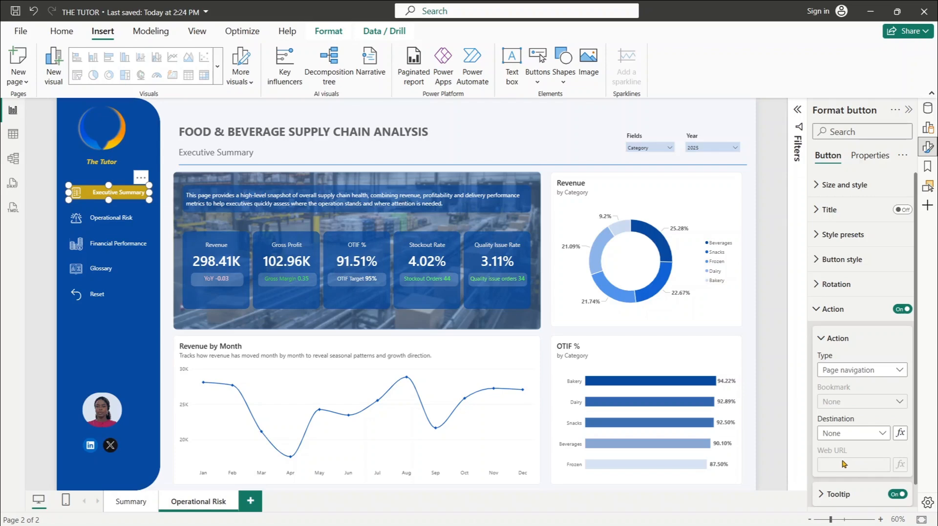
left_click(118, 196)
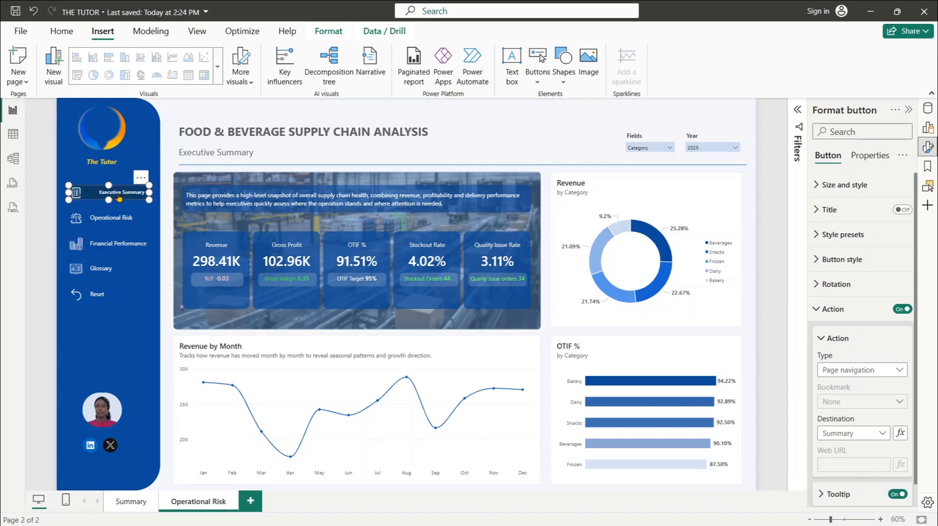
- Give the Operational Risk button on the Summary page a page navigation action with Operational Risk as its destination
left_click(131, 503)
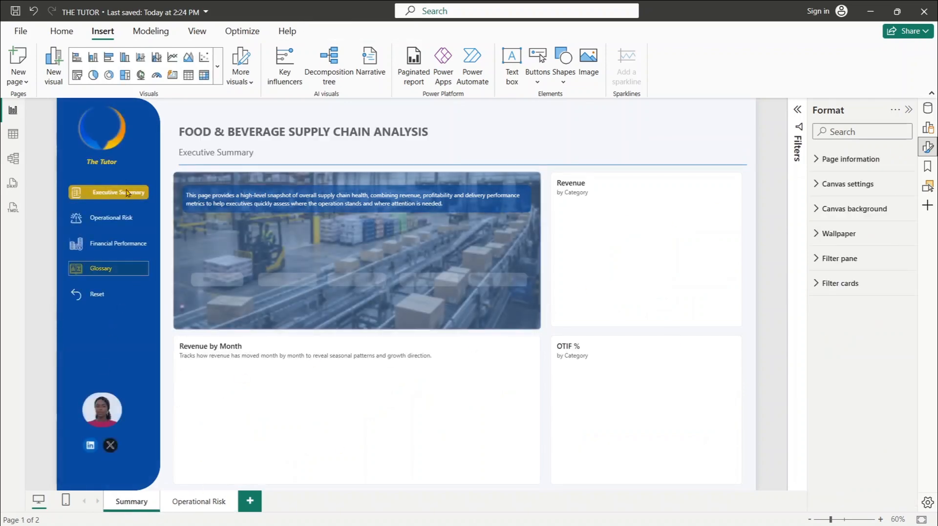
left_click(119, 224)
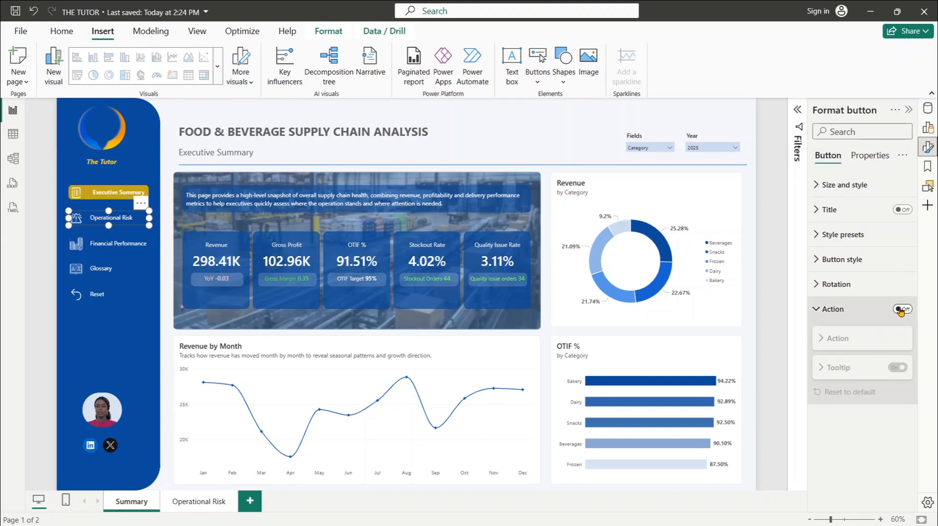
left_click(902, 310)
left_click(850, 371)
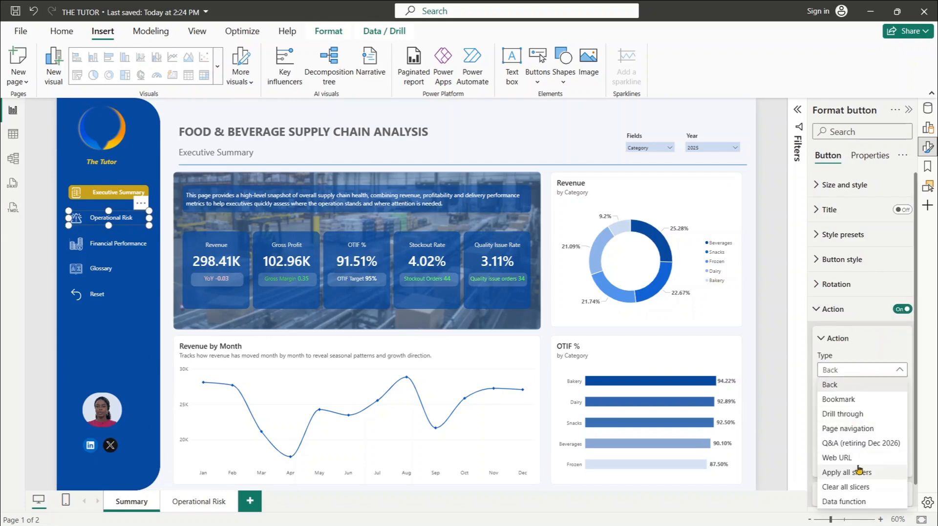
left_click(858, 431)
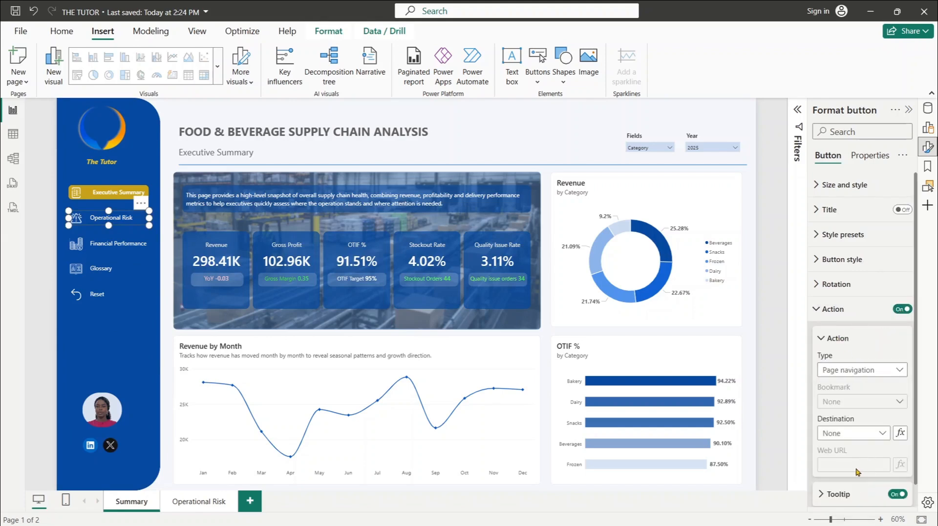
left_click(854, 436)
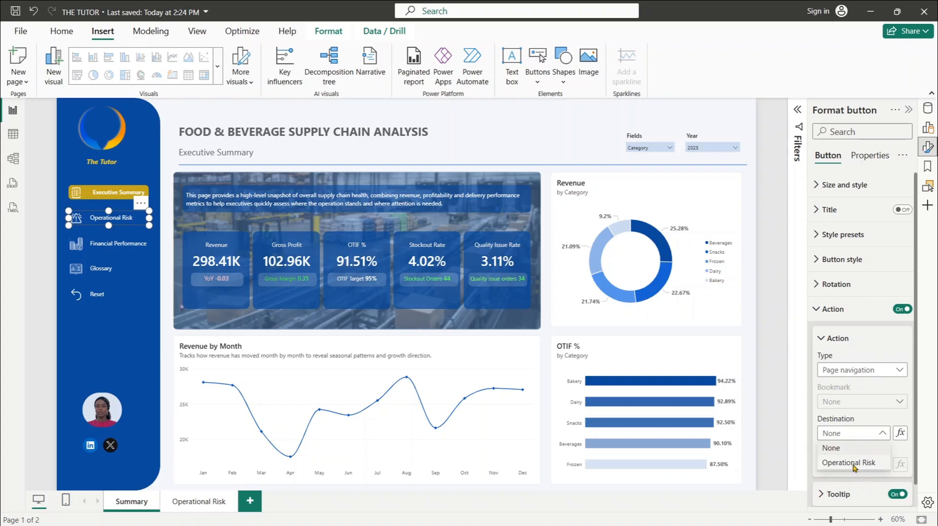
left_click(854, 463)
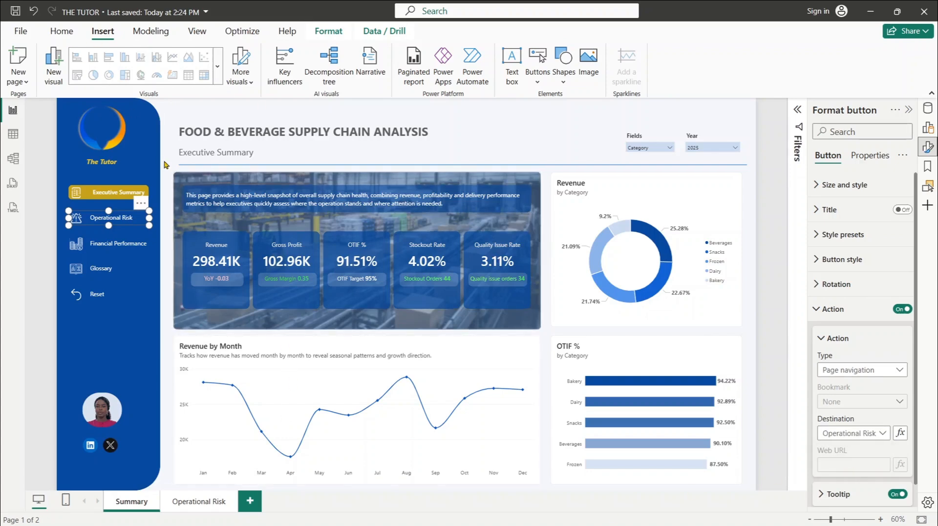